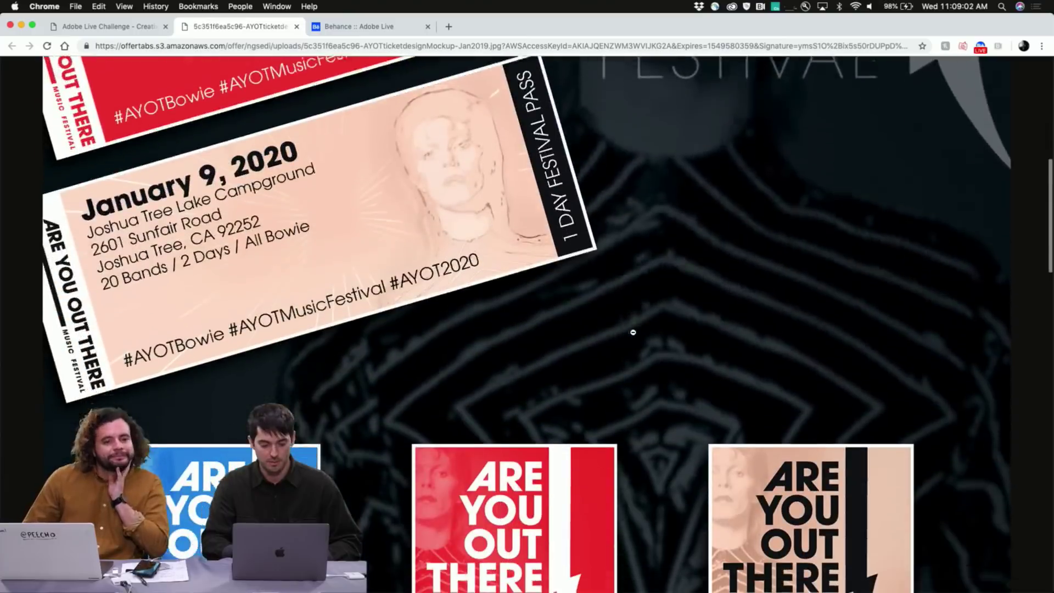
# - Examine the festival ticket mockup from the printed tickets and vertical passes through to the phone ticket screens
pyautogui.scroll(-2, 633, 332)
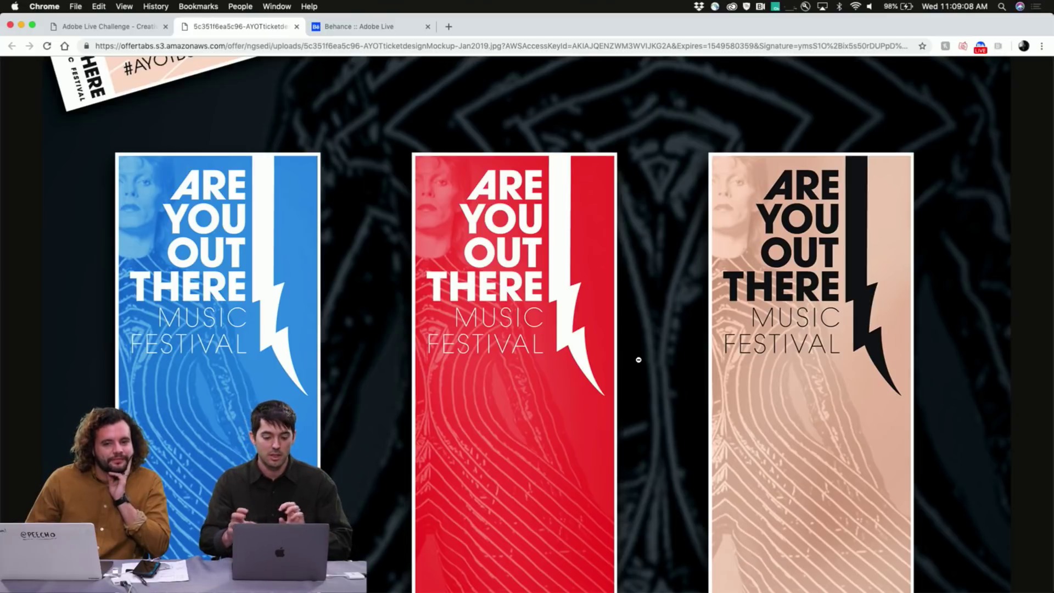
pyautogui.scroll(-10, 638, 359)
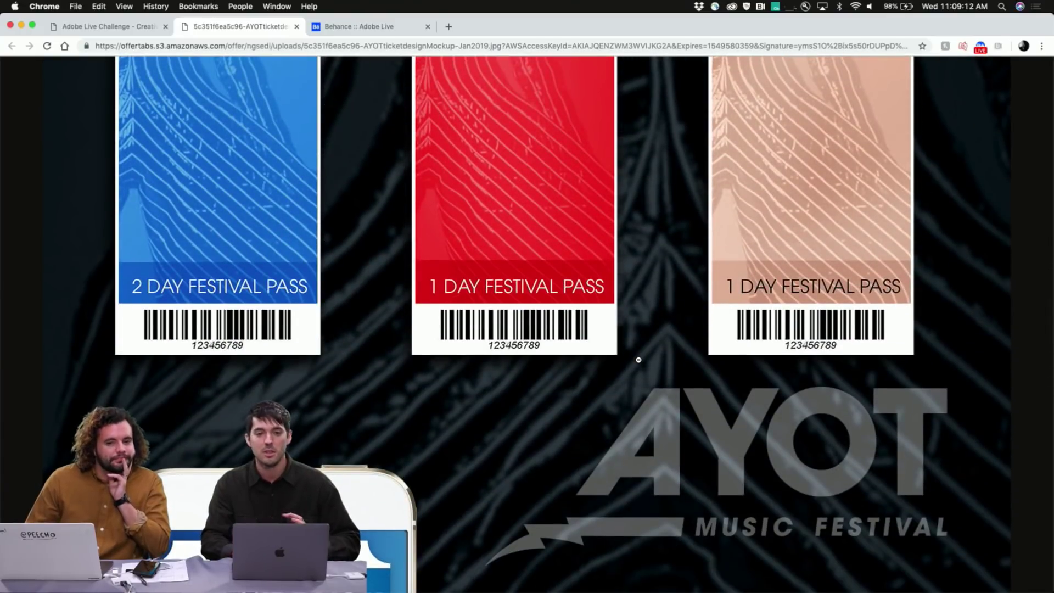
pyautogui.scroll(-5, 638, 359)
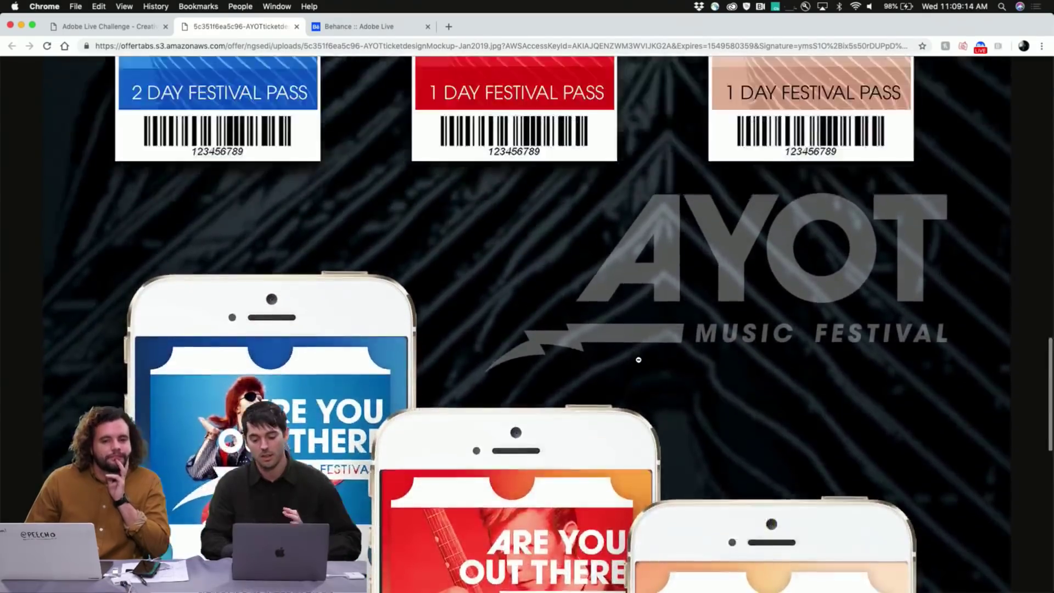
pyautogui.scroll(13, 639, 360)
pyautogui.scroll(-20, 639, 360)
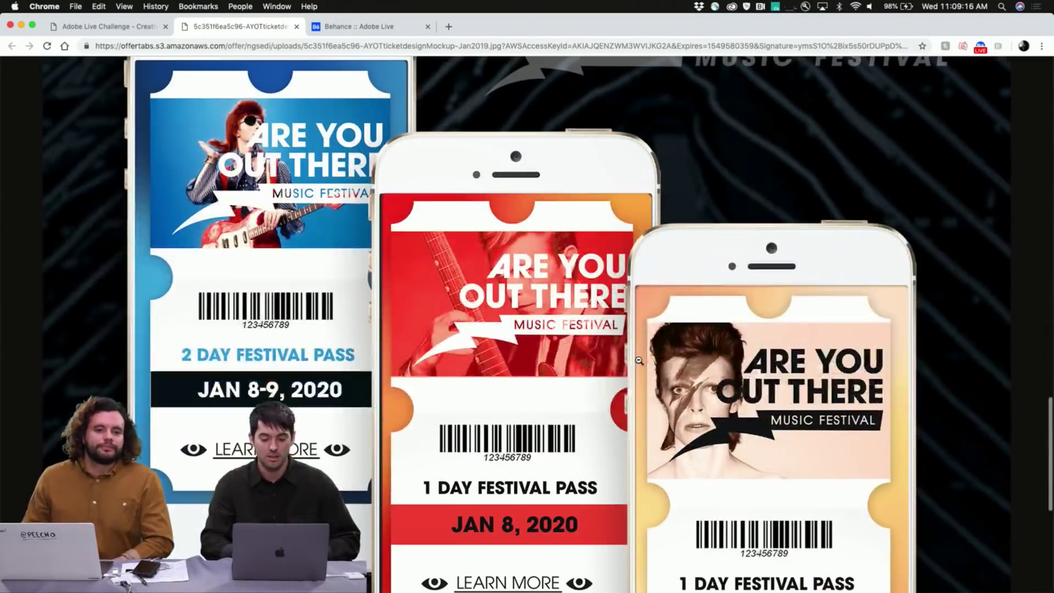
pyautogui.scroll(-4, 638, 359)
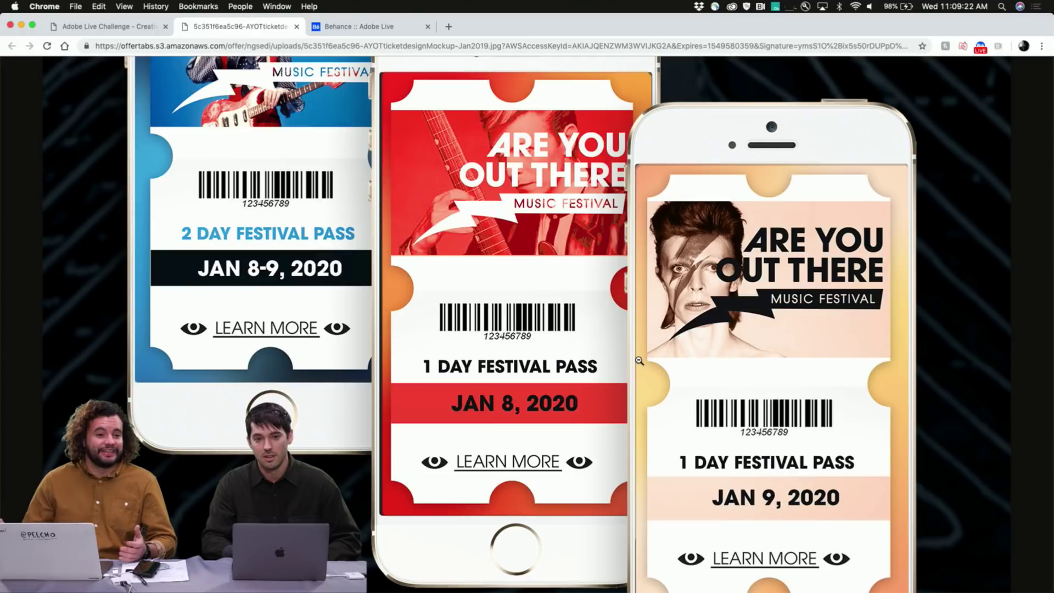
pyautogui.scroll(-3, 640, 361)
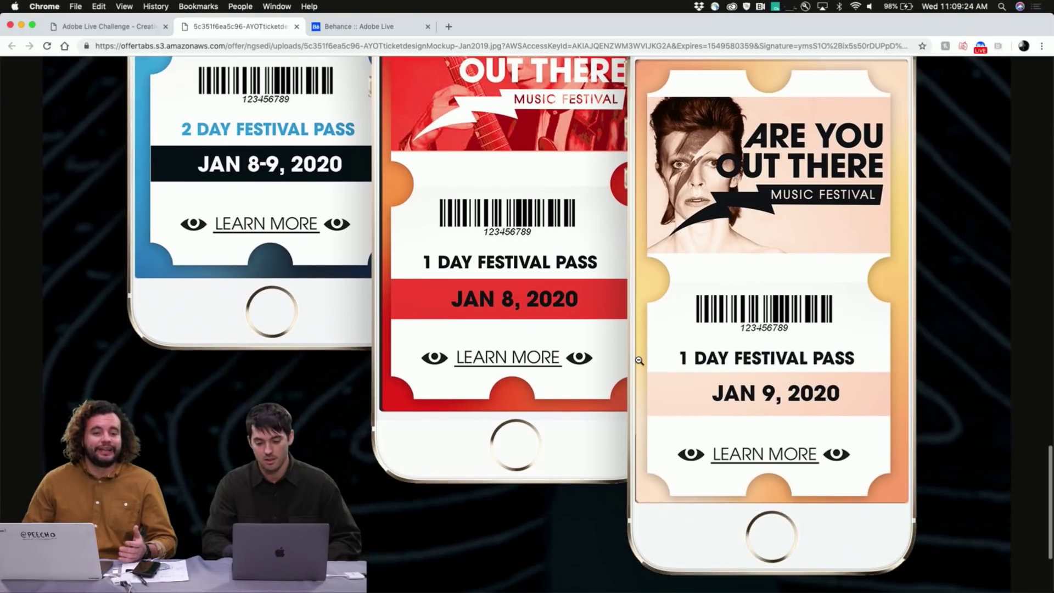
pyautogui.scroll(-5, 639, 361)
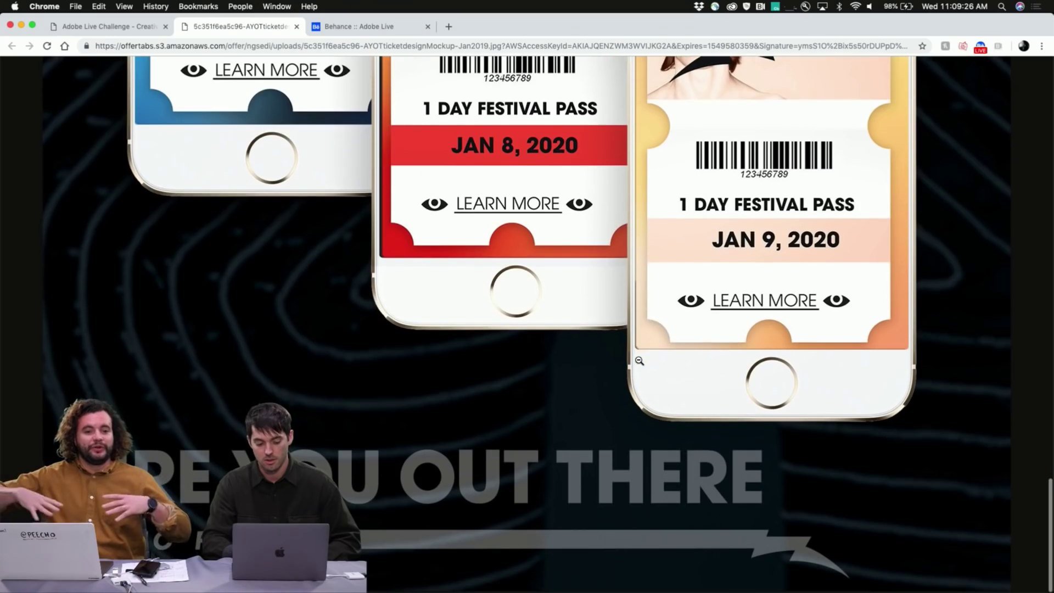
pyautogui.scroll(8, 640, 361)
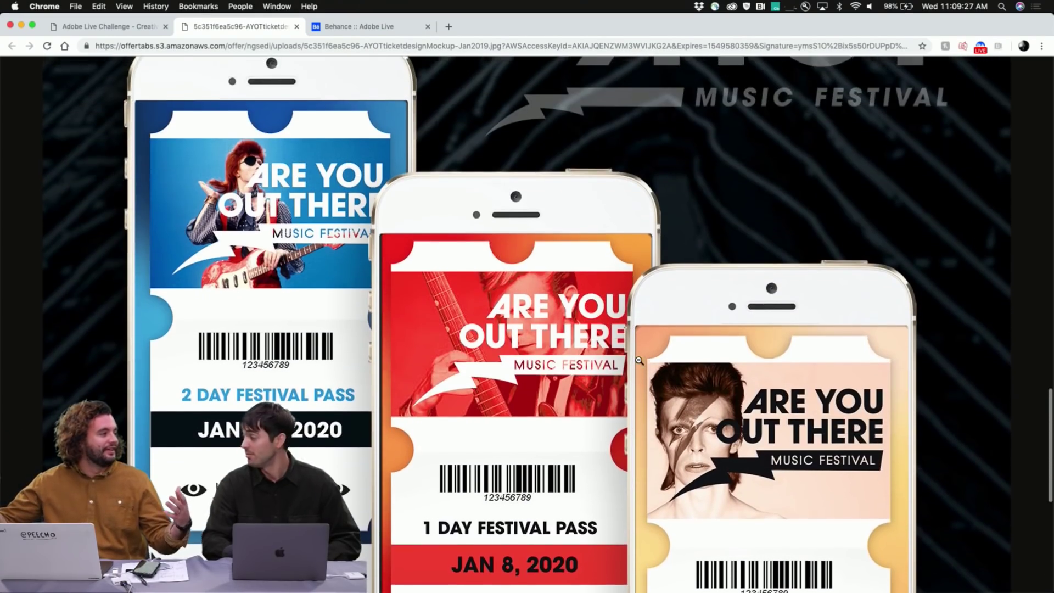
# - Review the blue, red and peach printed tickets again, followed by the matching vertical festival passes
pyautogui.click(638, 360)
pyautogui.scroll(10, 639, 360)
pyautogui.scroll(8, 639, 360)
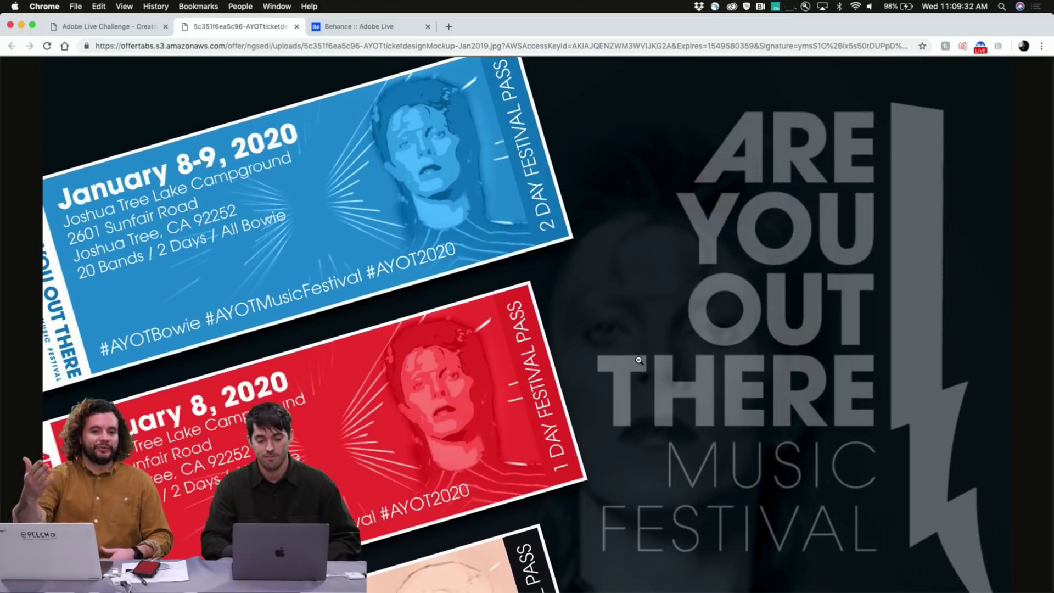
pyautogui.scroll(-5, 639, 360)
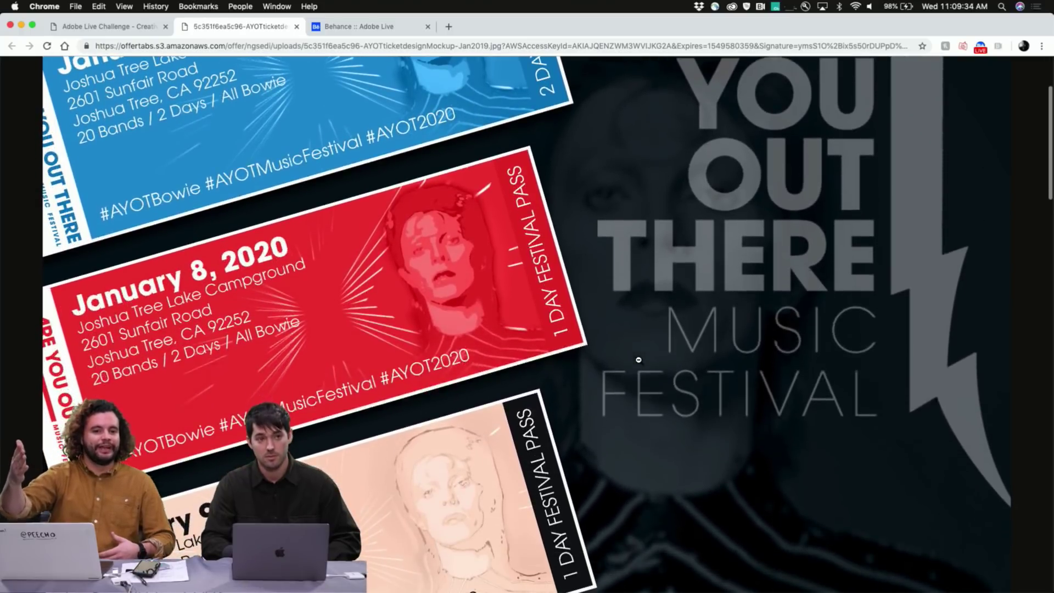
pyautogui.scroll(-6, 639, 359)
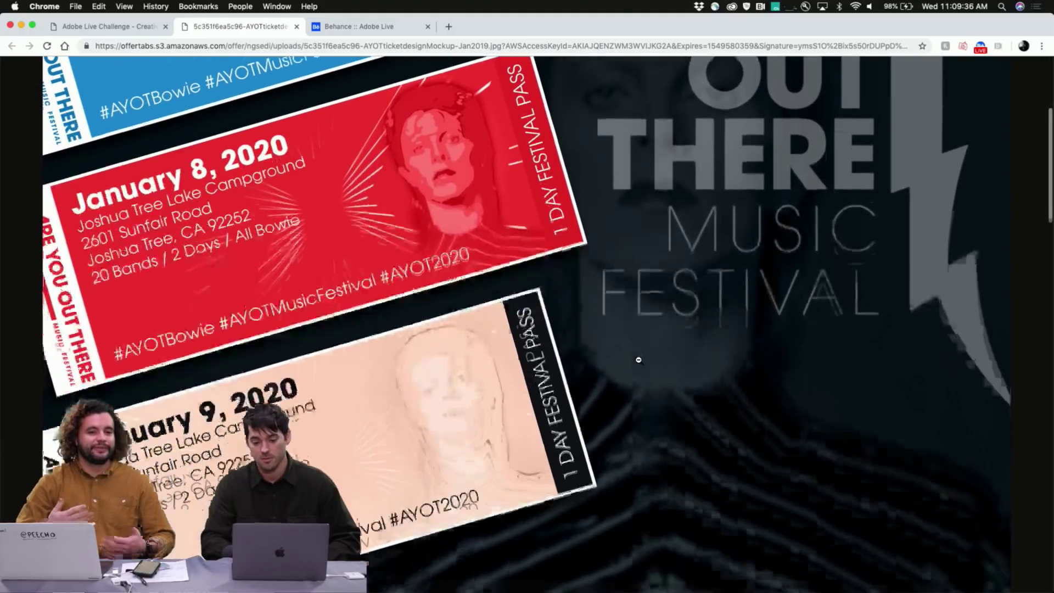
pyautogui.scroll(-10, 639, 360)
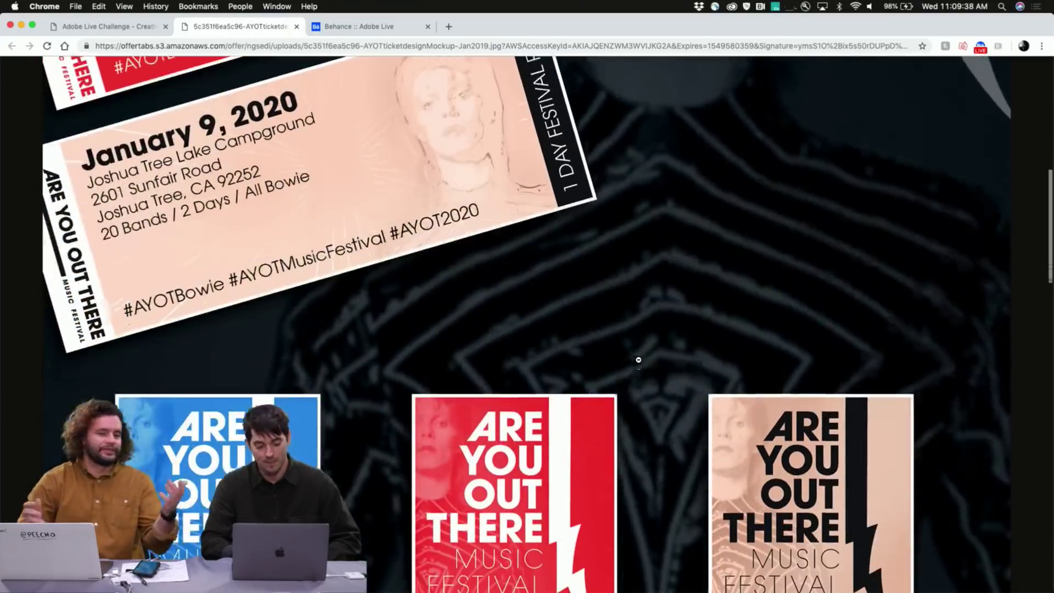
pyautogui.scroll(-4, 639, 360)
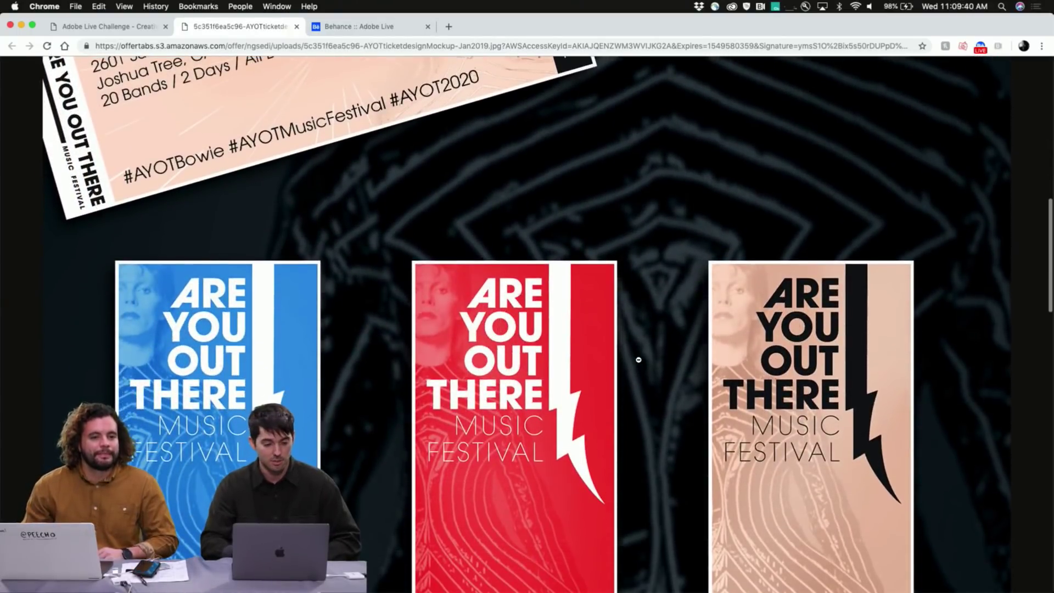
pyautogui.scroll(-1, 639, 360)
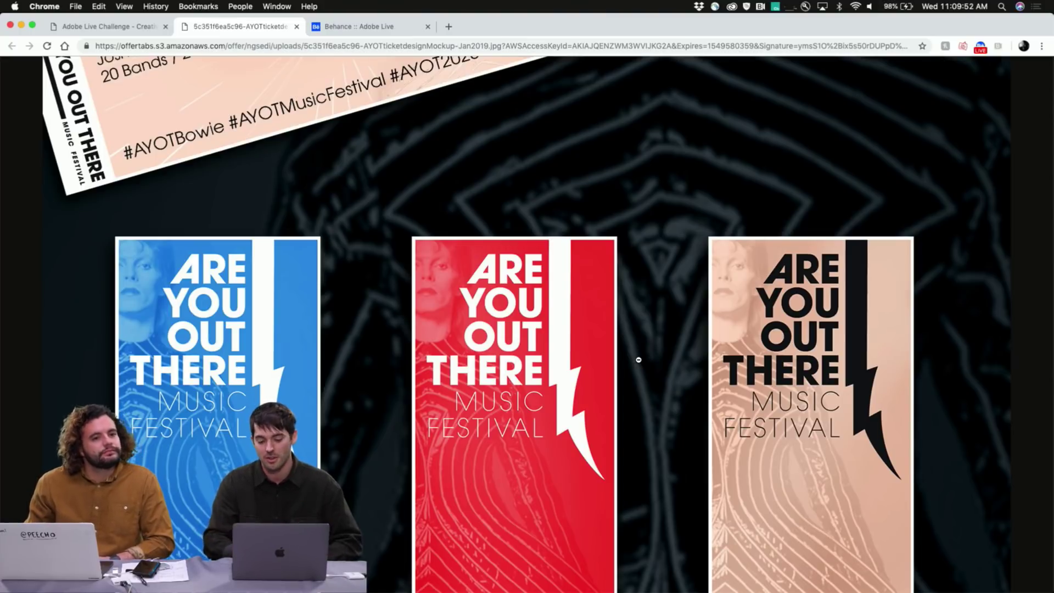
pyautogui.scroll(-5, 638, 360)
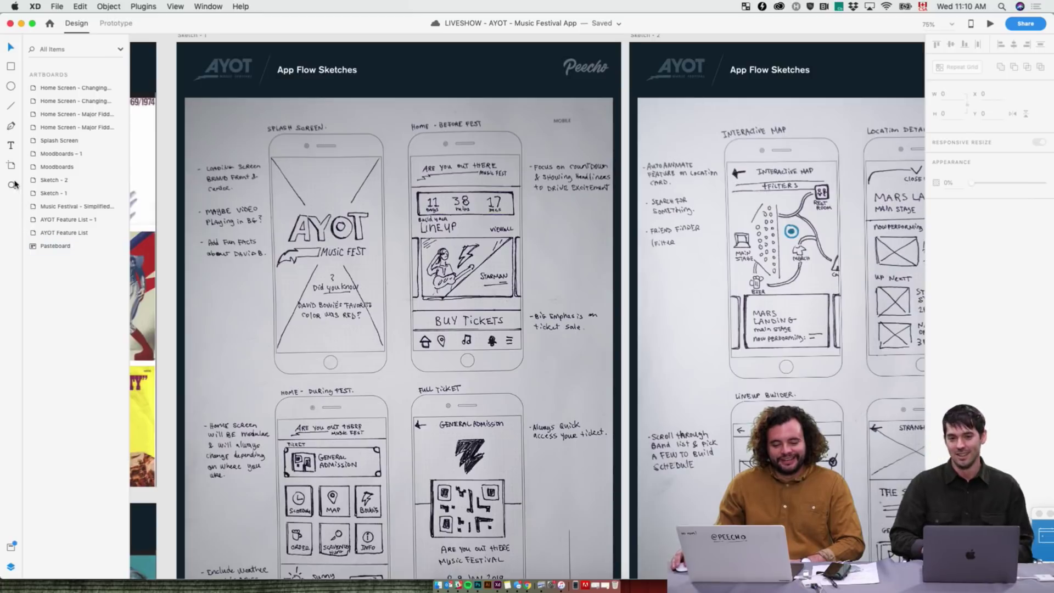
# - In Adobe XD, examine the first App Flow Sketches artboard, from the splash screen to the home and ticket sketches
pyautogui.press('z')
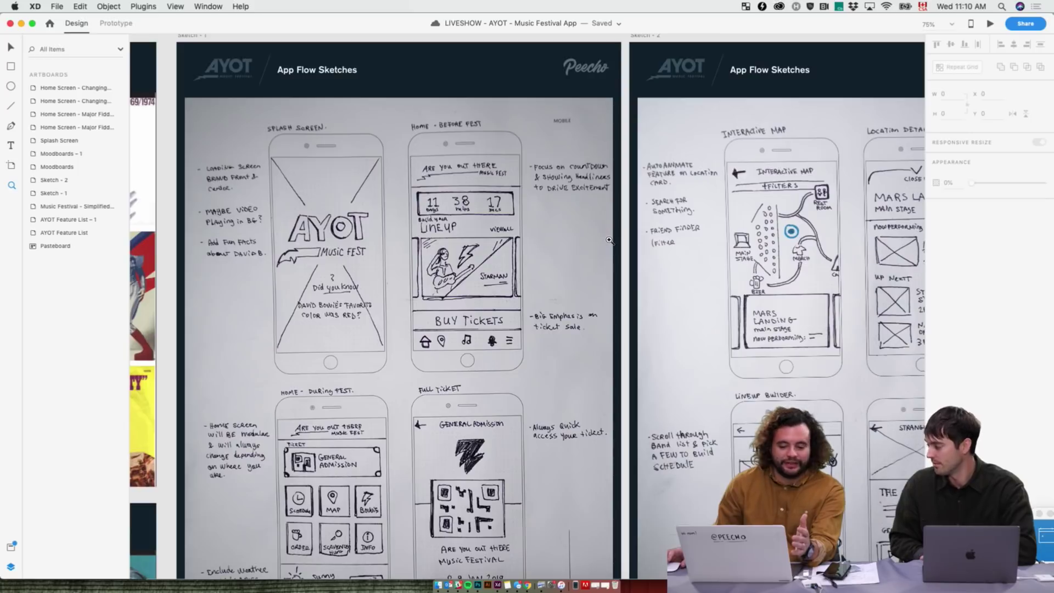
pyautogui.hscroll(3, 610, 240)
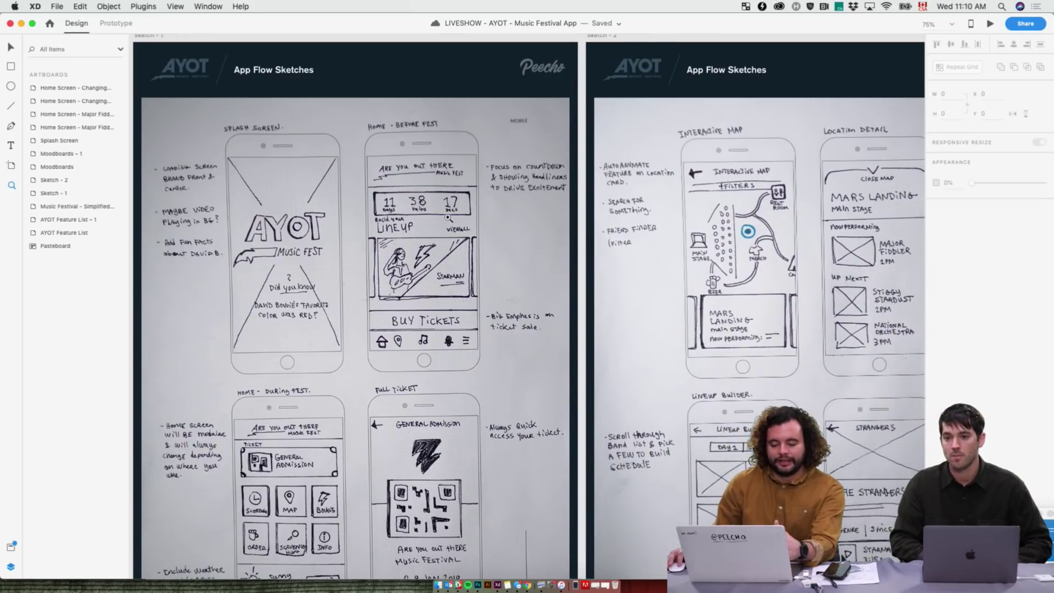
pyautogui.scroll(-5, 448, 217)
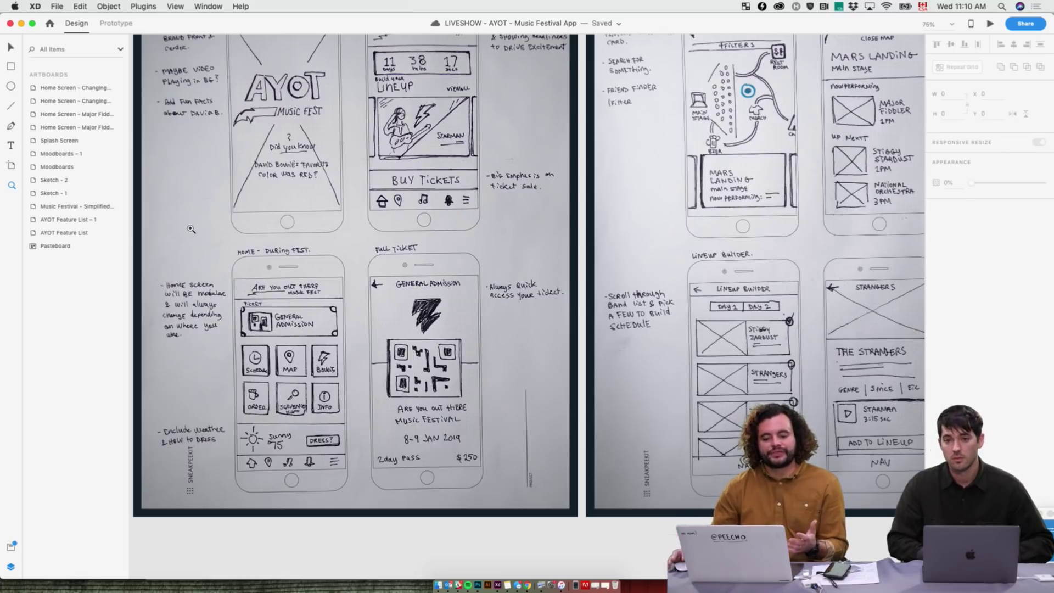
pyautogui.scroll(3, 192, 229)
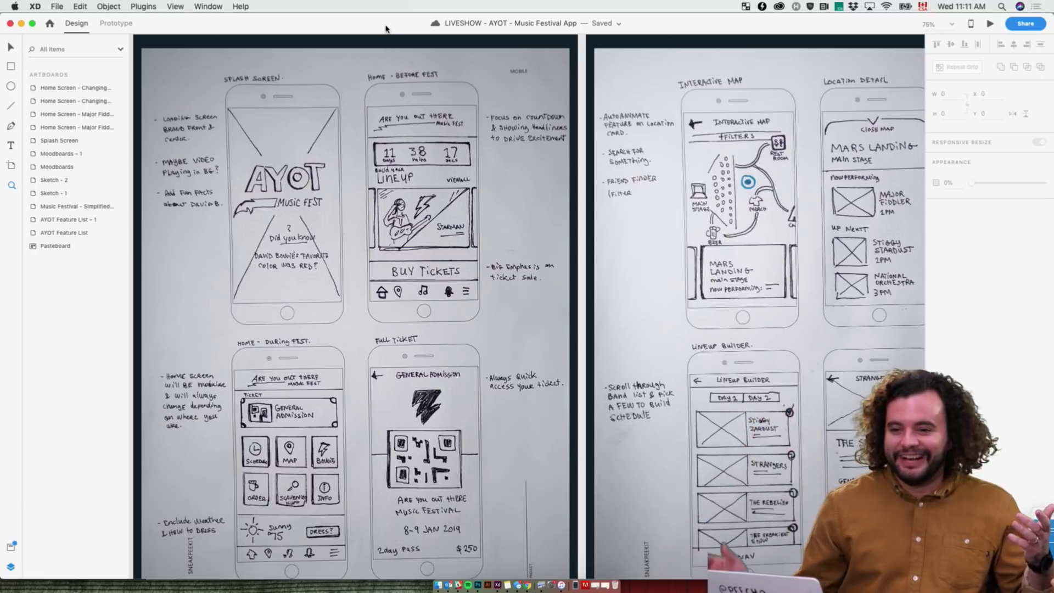
pyautogui.scroll(-4, 455, 386)
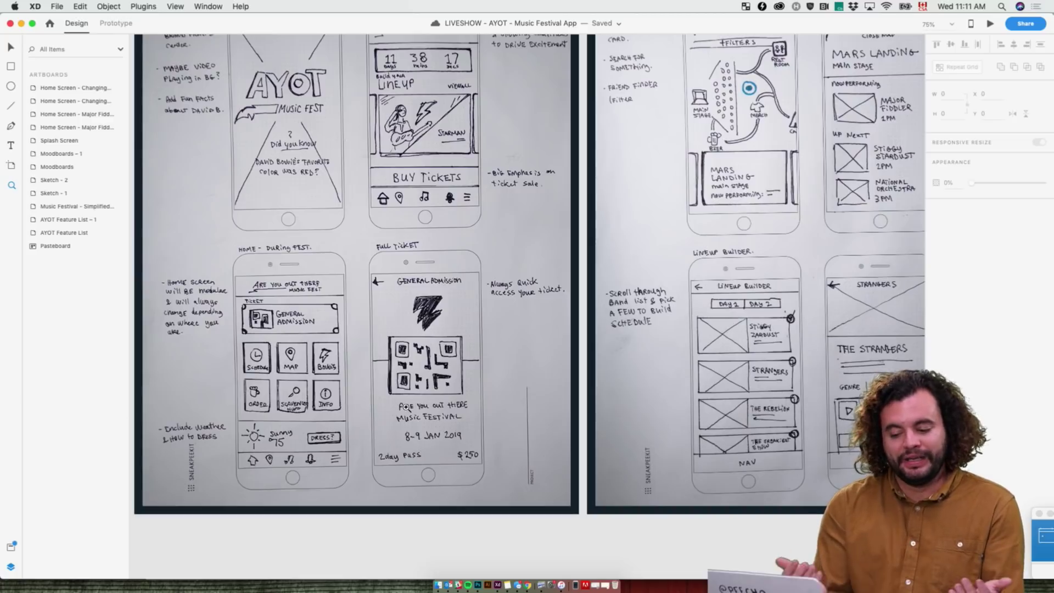
# - Examine the Home - During Fest and Full Ticket sketches with their side notes up close
pyautogui.moveTo(181, 262); pyautogui.dragTo(384, 519)
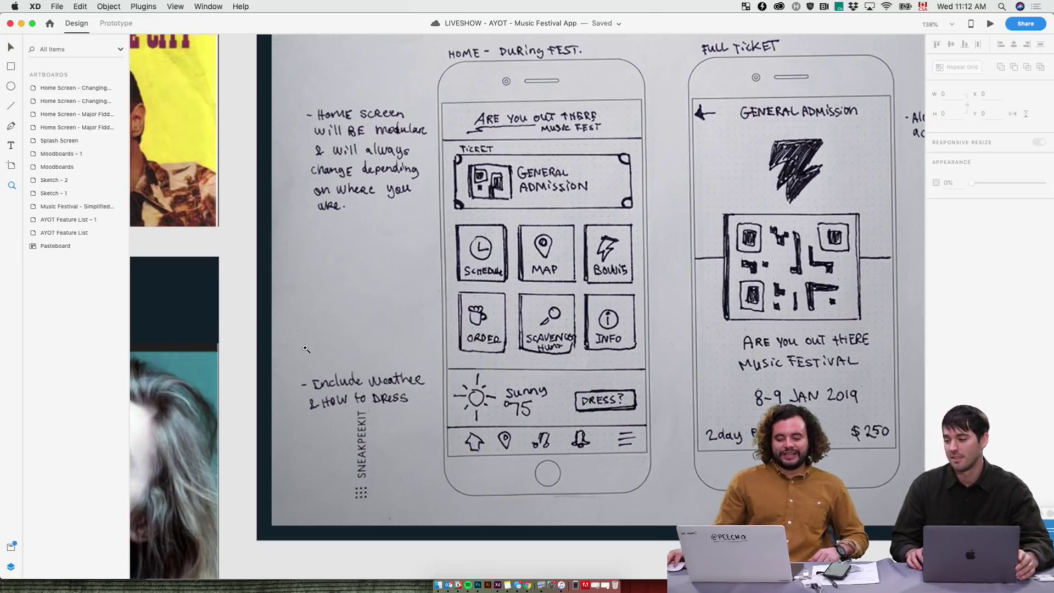
pyautogui.scroll(2, 306, 348)
pyautogui.hscroll(3, 519, 368)
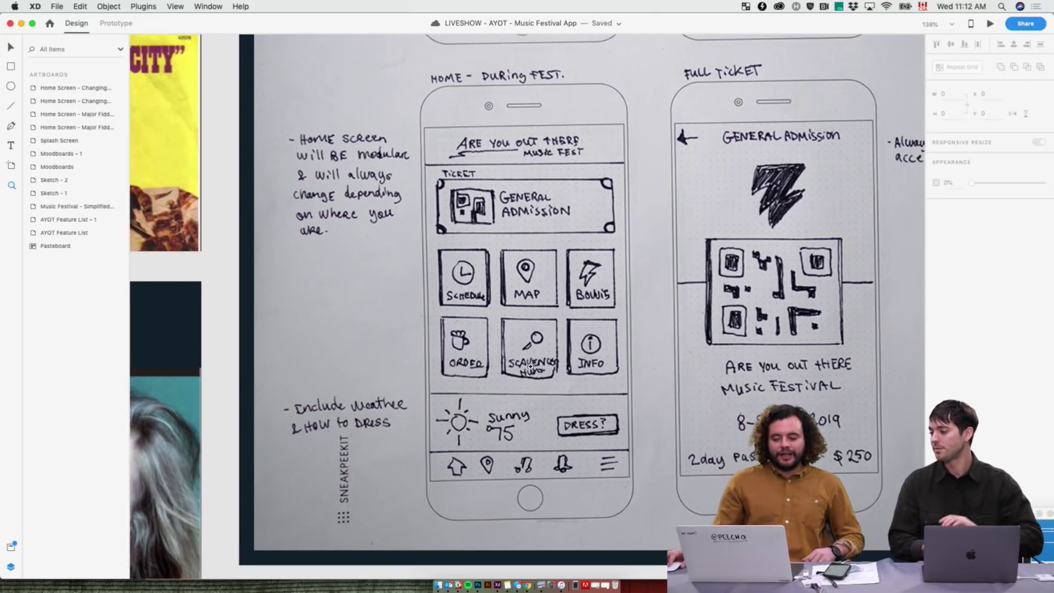
pyautogui.hscroll(3, 531, 367)
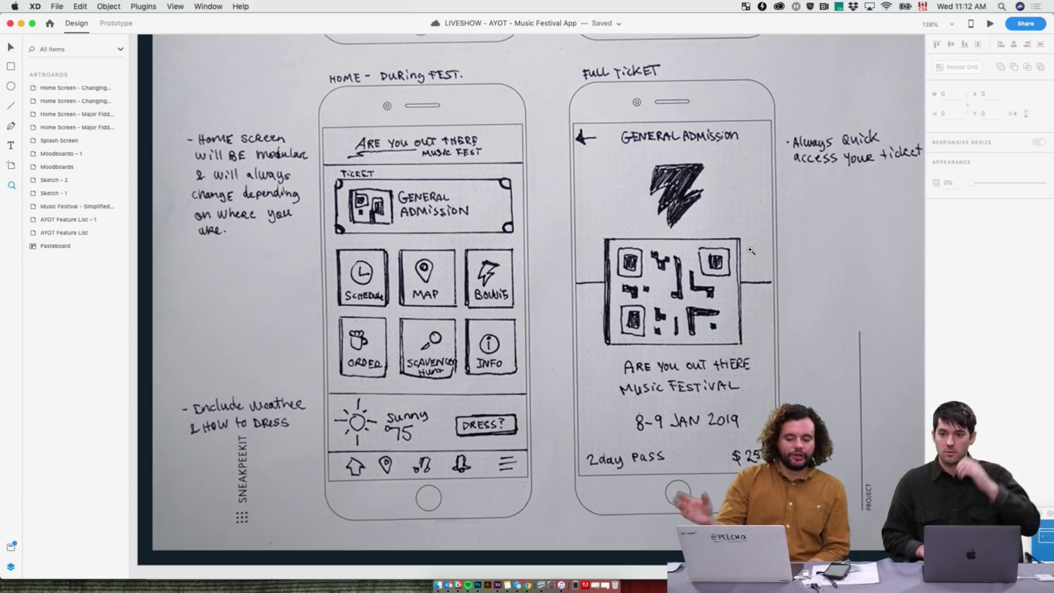
# - Examine the Interactive Map and Location Detail sketches on the second sketch artboard up close
pyautogui.scroll(-6, 751, 250)
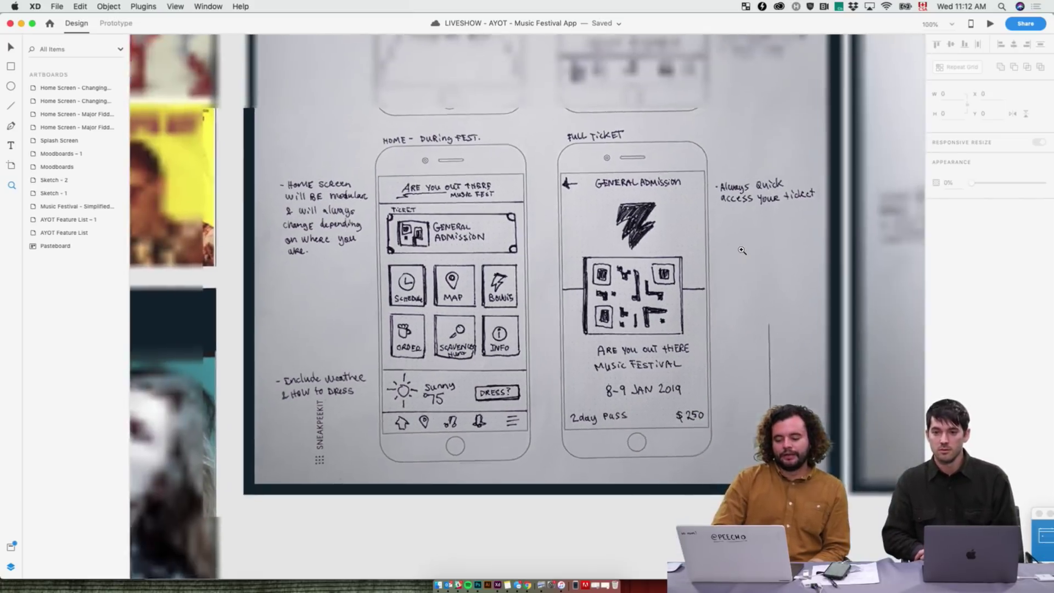
pyautogui.scroll(4, 731, 256)
pyautogui.hscroll(5, 731, 255)
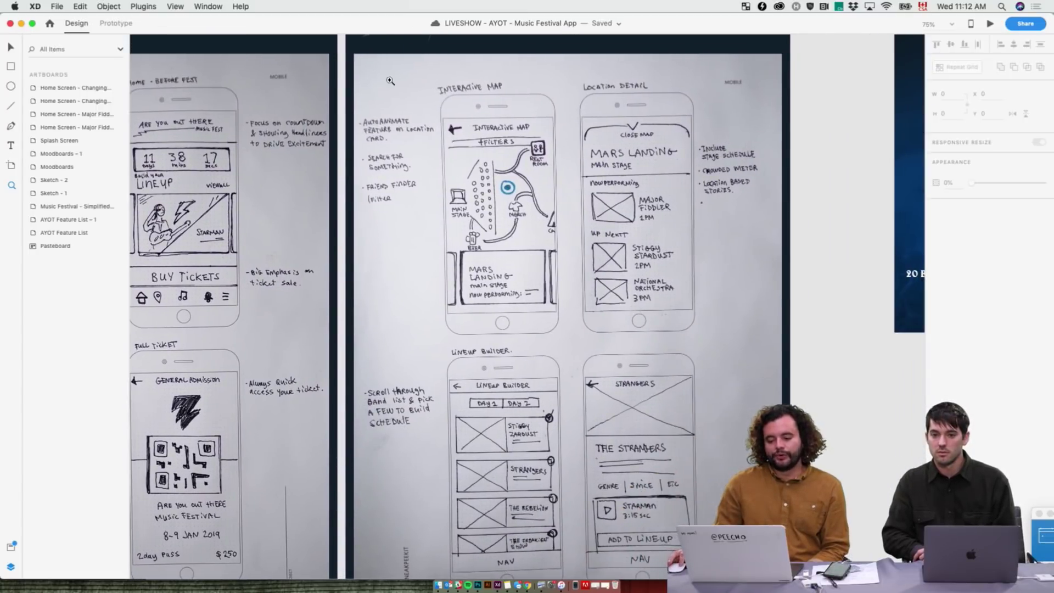
pyautogui.moveTo(390, 81); pyautogui.dragTo(736, 324)
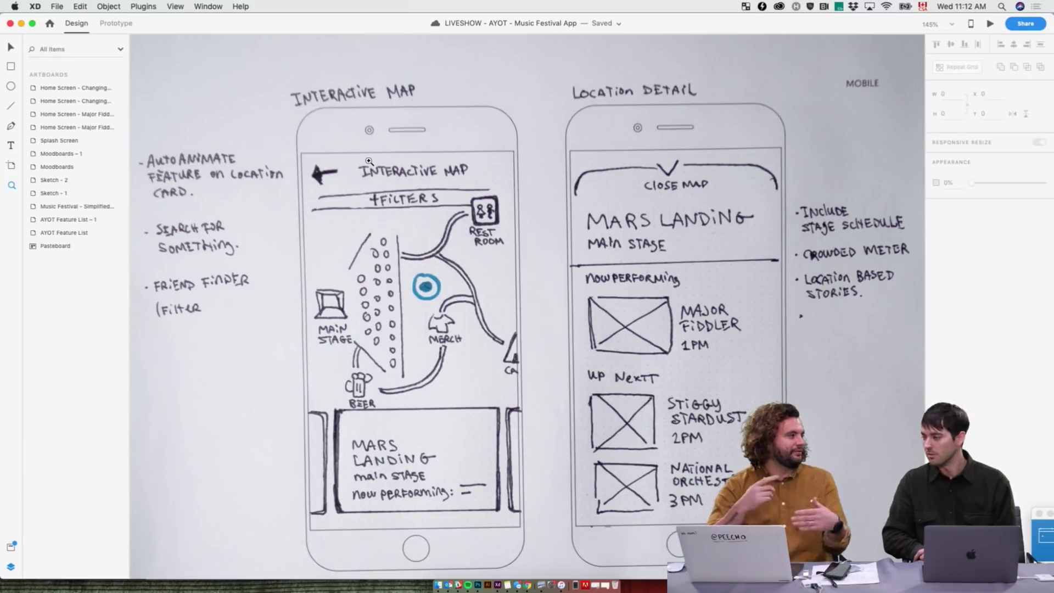
# - Examine the Lineup Builder and Strangers band detail sketches on the second sketch artboard
pyautogui.press('super+1')
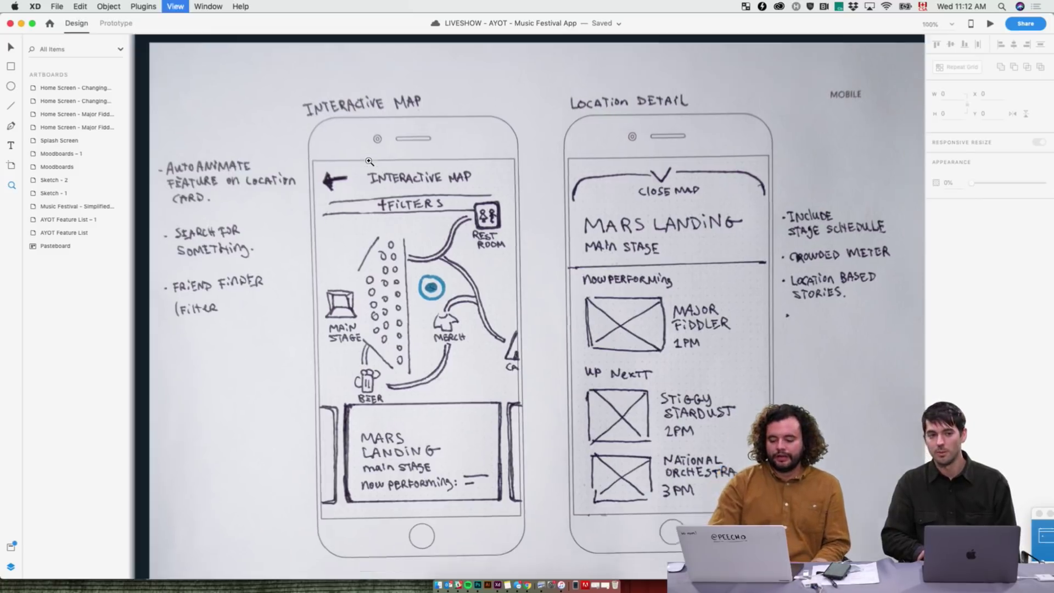
pyautogui.scroll(-5, 370, 161)
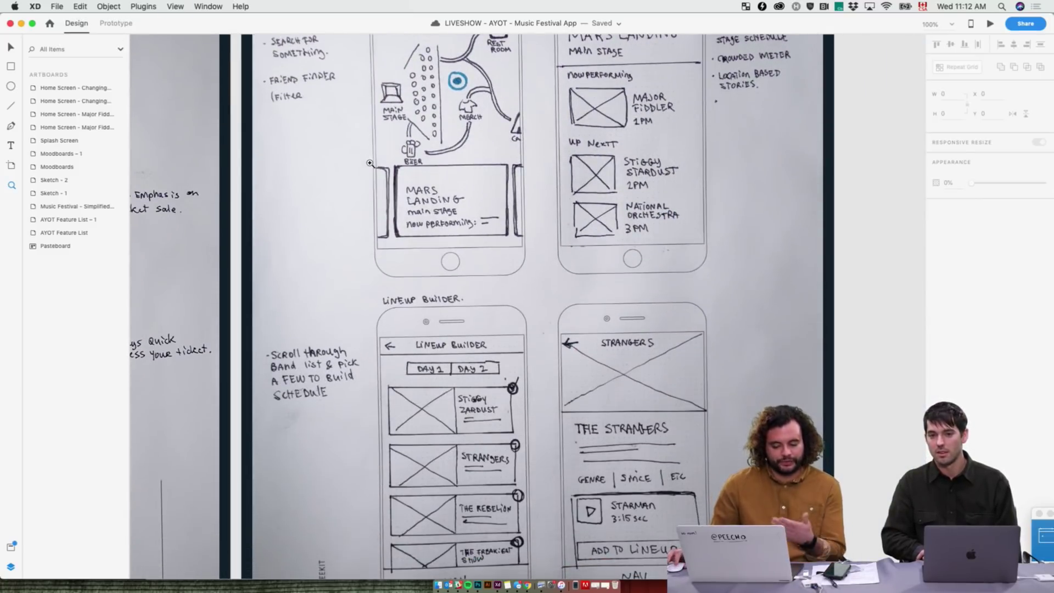
pyautogui.scroll(-5, 374, 155)
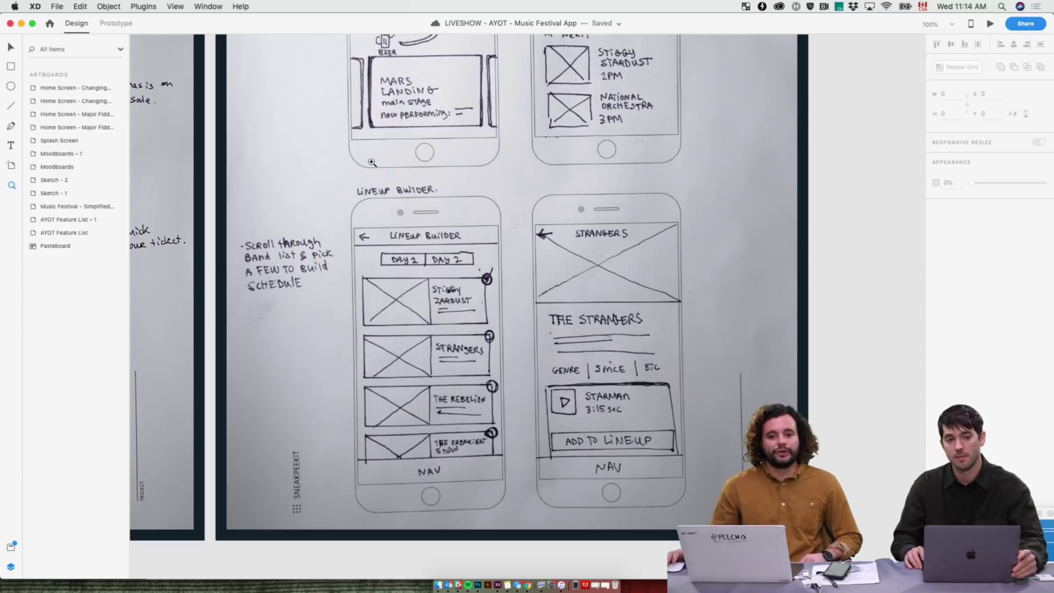
# - Select the Splash Screen artboard beside the before-festival home screen designs
pyautogui.press('super+minus')
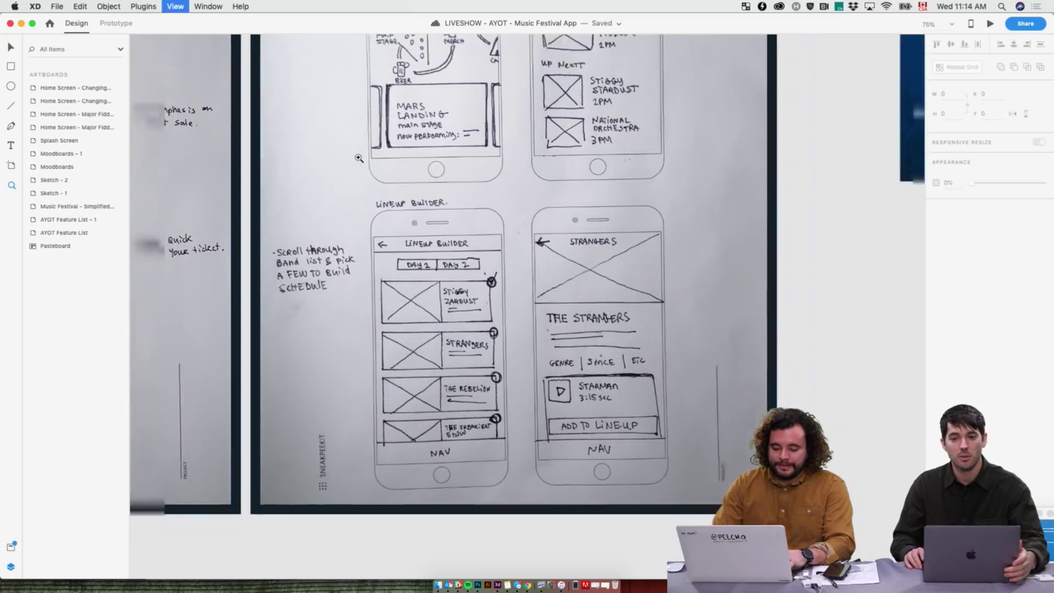
pyautogui.press('v')
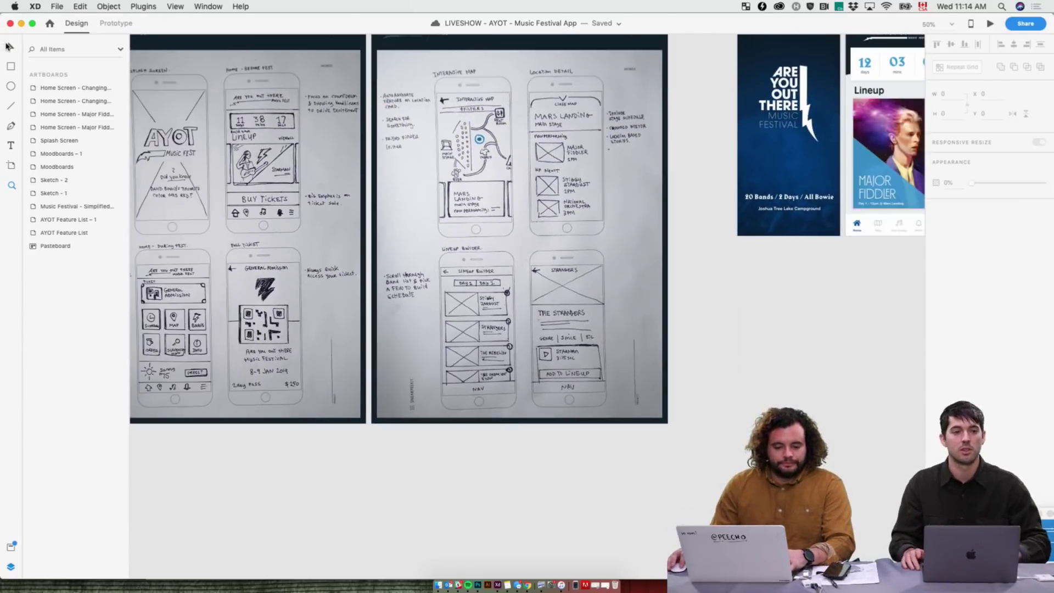
pyautogui.scroll(2, 559, 222)
pyautogui.scroll(1, 558, 221)
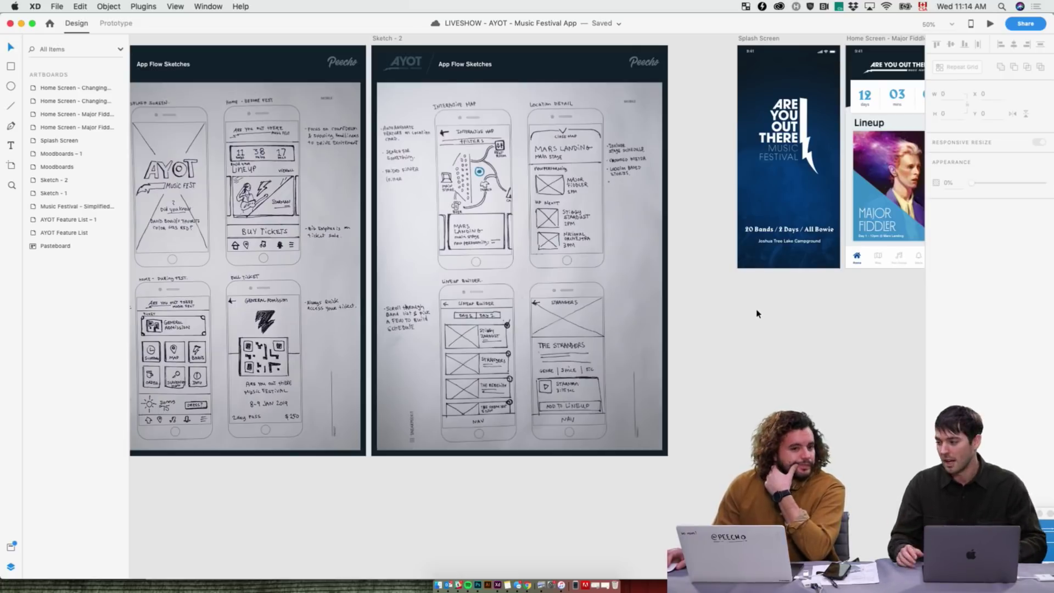
pyautogui.hscroll(3, 749, 305)
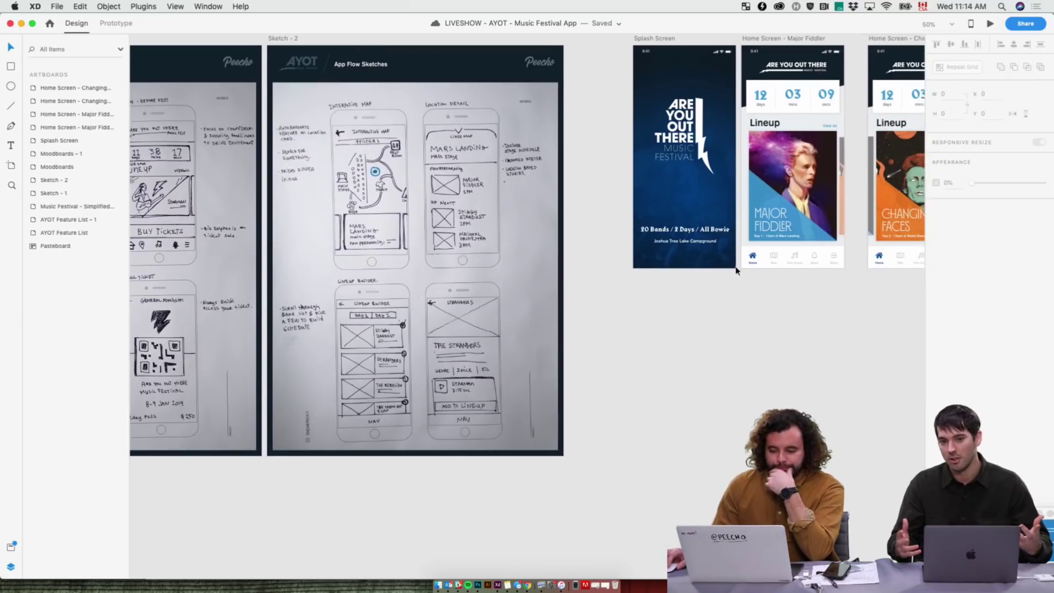
pyautogui.hscroll(3, 747, 286)
pyautogui.scroll(3, 521, 403)
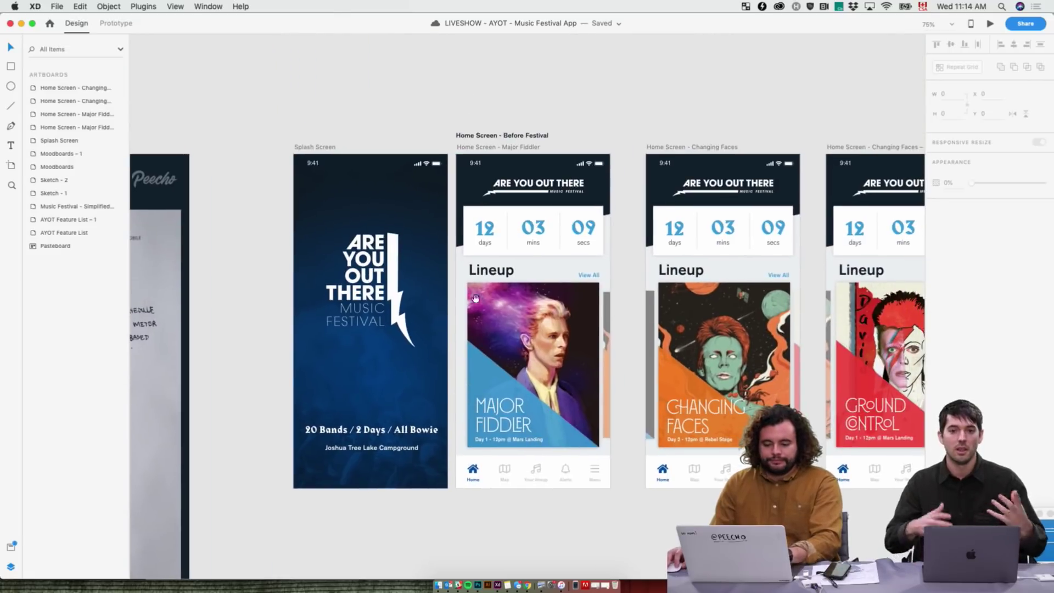
pyautogui.click(343, 151)
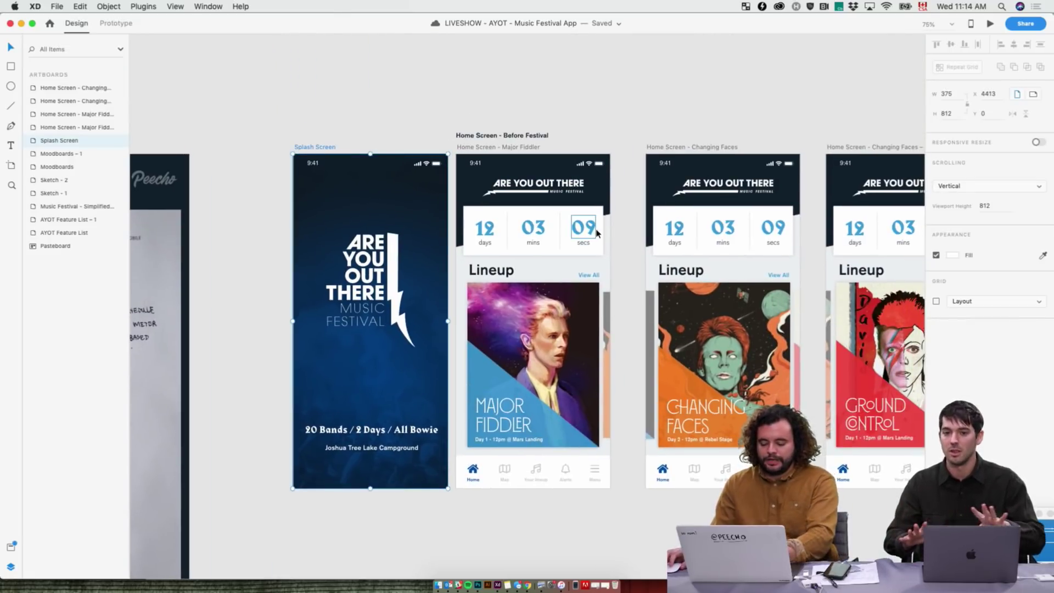
# - Preview the prototype from the Splash Screen into the Major Fiddler home screen, and close the preview
pyautogui.scroll(-2, 622, 252)
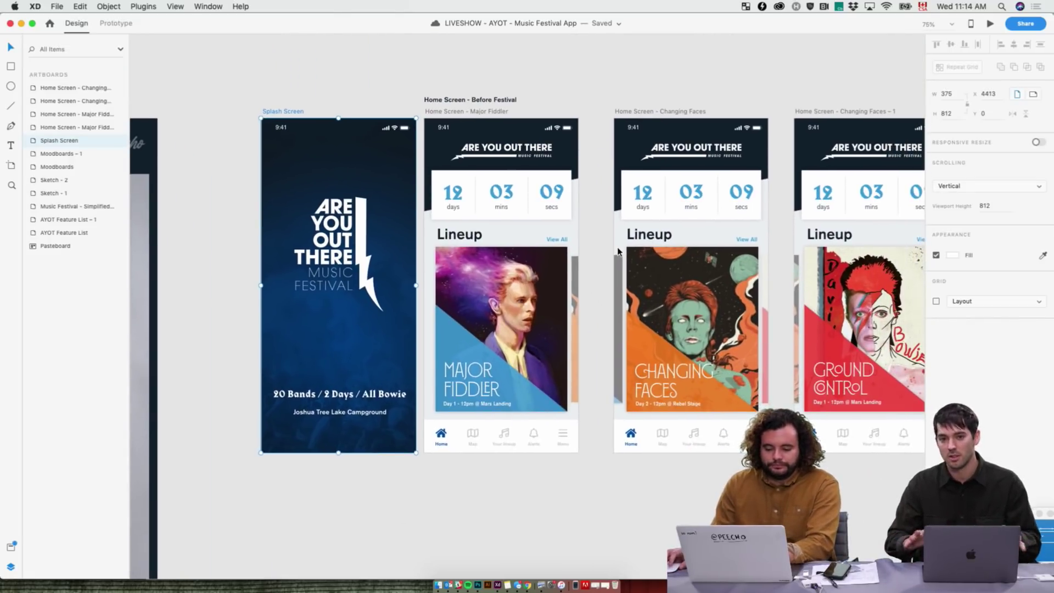
pyautogui.scroll(5, 618, 252)
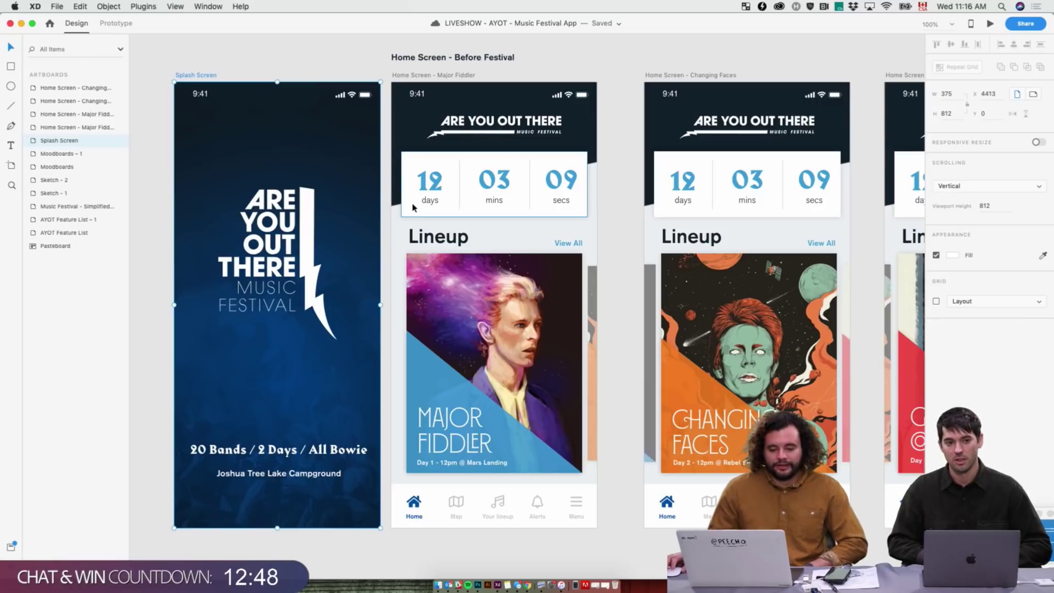
pyautogui.click(990, 24)
pyautogui.moveTo(890, 82); pyautogui.dragTo(463, 79)
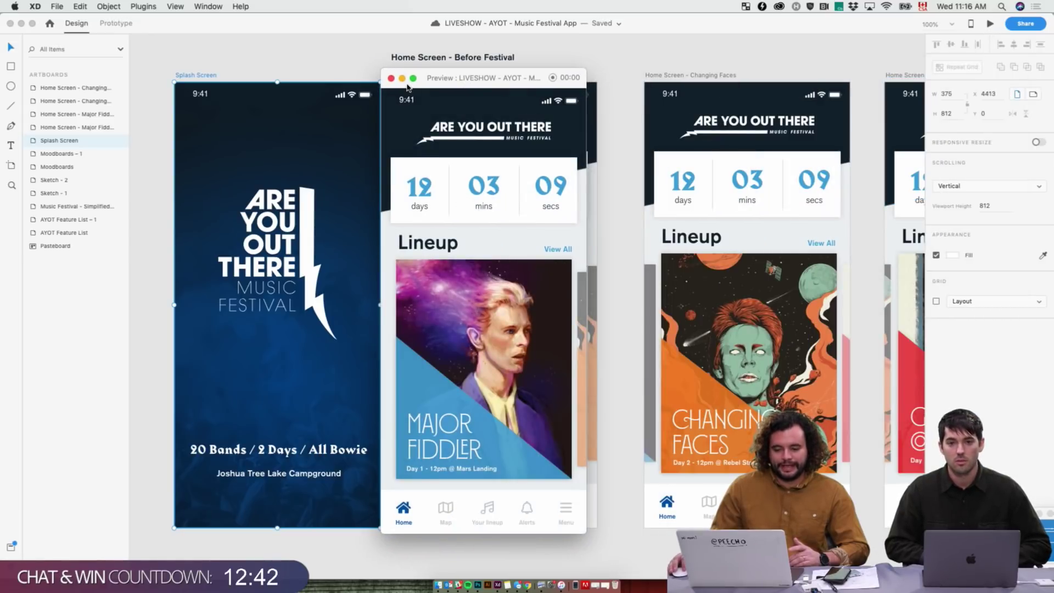
pyautogui.click(391, 78)
# - Switch to prototype mode and open the interaction settings linking the Splash Screen to the Major Fiddler home screen
pyautogui.hotkey('ctrl', 'Tab')
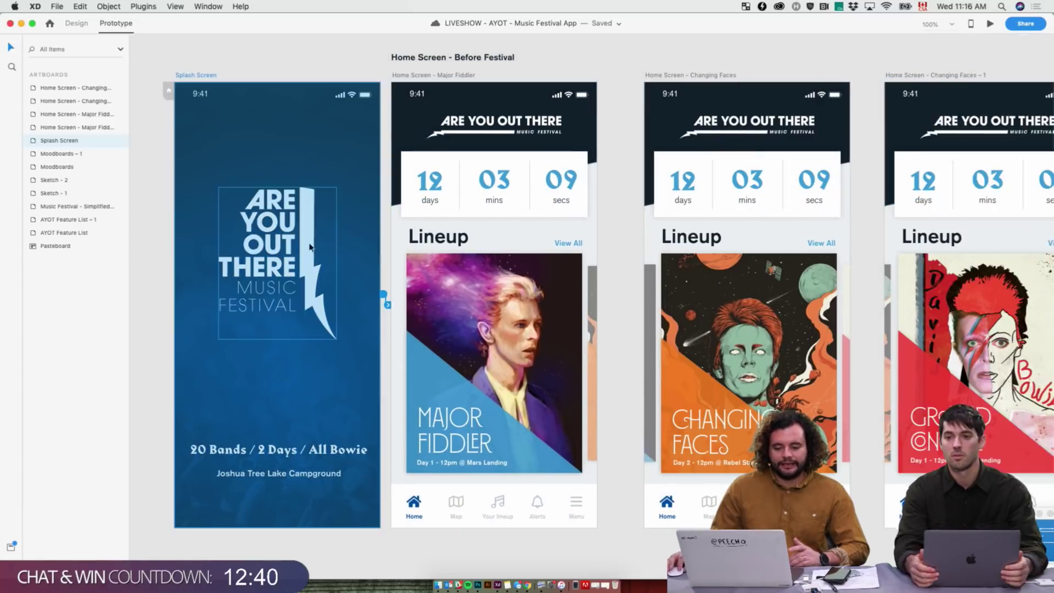
pyautogui.click(387, 305)
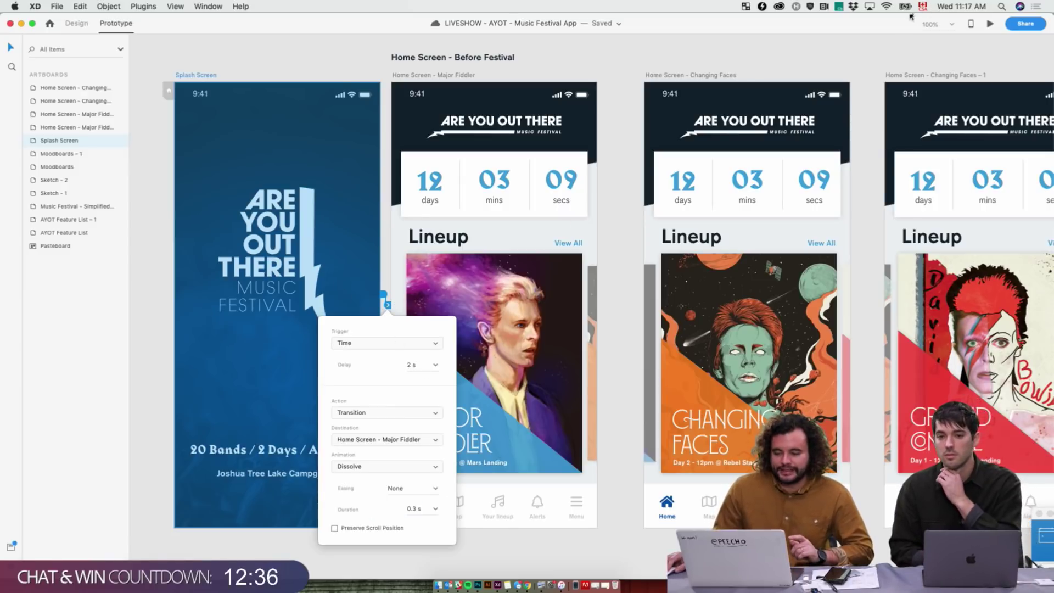
# - Preview the prototype again, swiping the Lineup carousel back and forth through Major Fiddler, Changing Faces and Ground Control, and close the preview
pyautogui.click(990, 24)
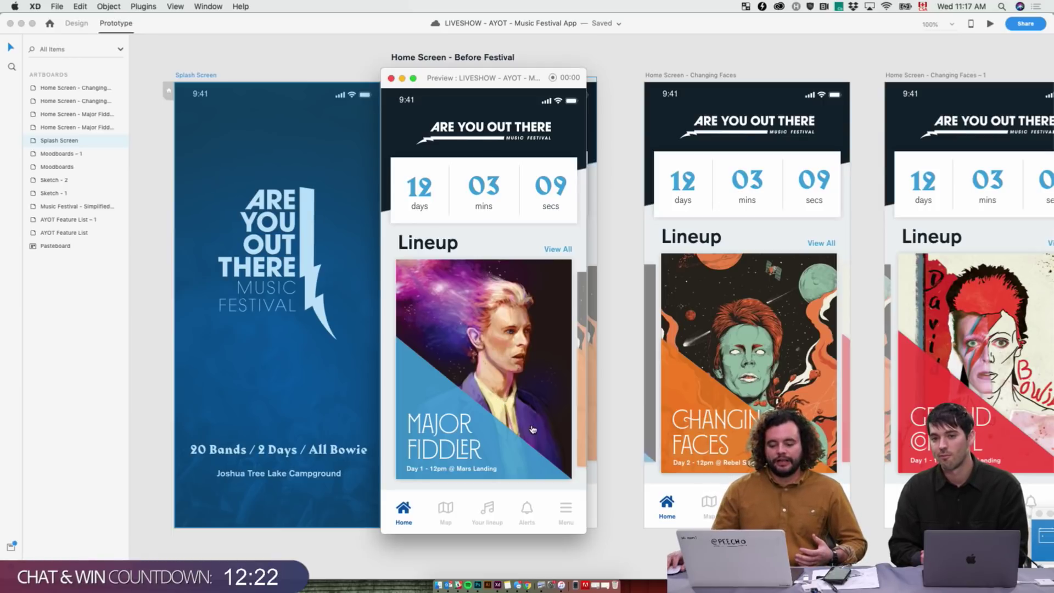
pyautogui.moveTo(541, 429); pyautogui.dragTo(379, 413)
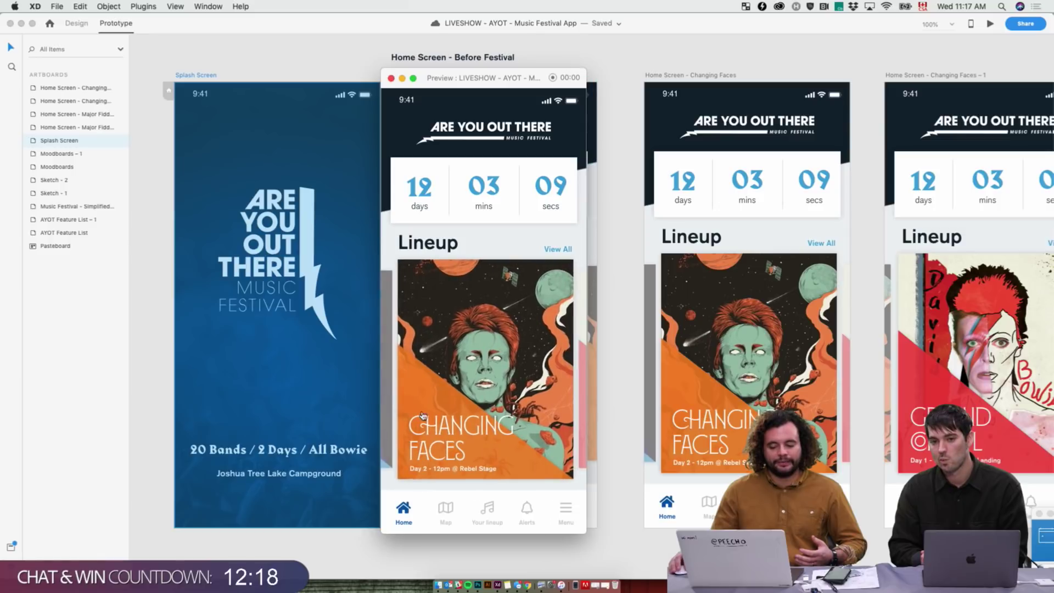
pyautogui.moveTo(521, 373); pyautogui.dragTo(425, 360)
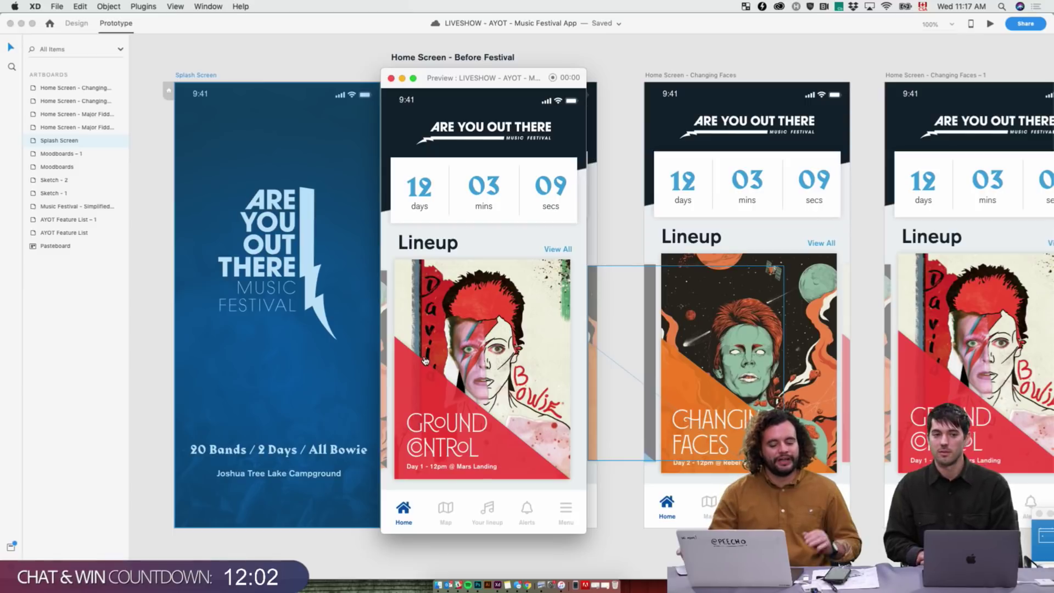
pyautogui.click(476, 357)
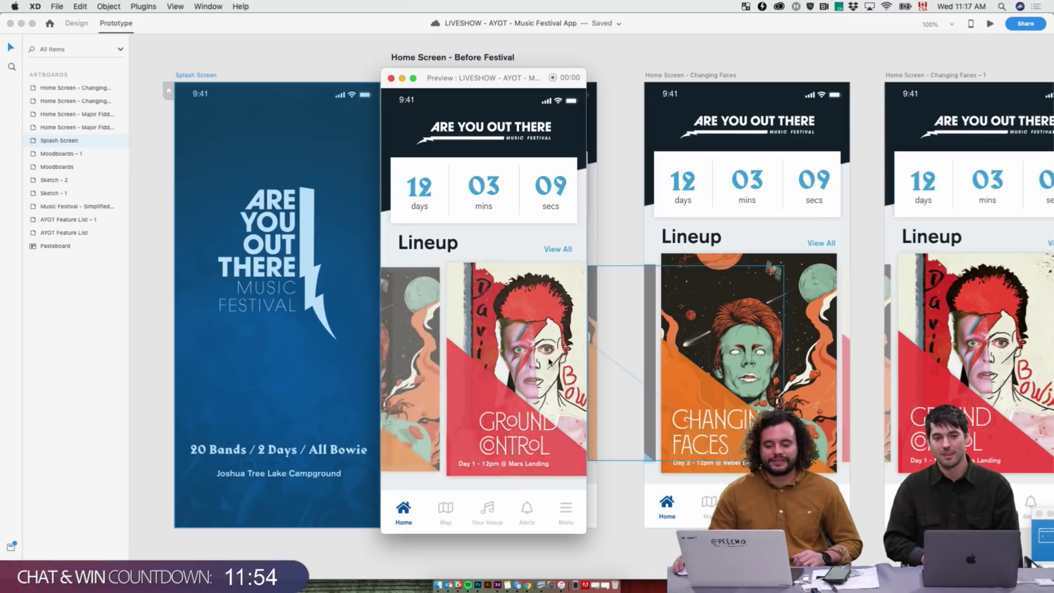
pyautogui.click(536, 387)
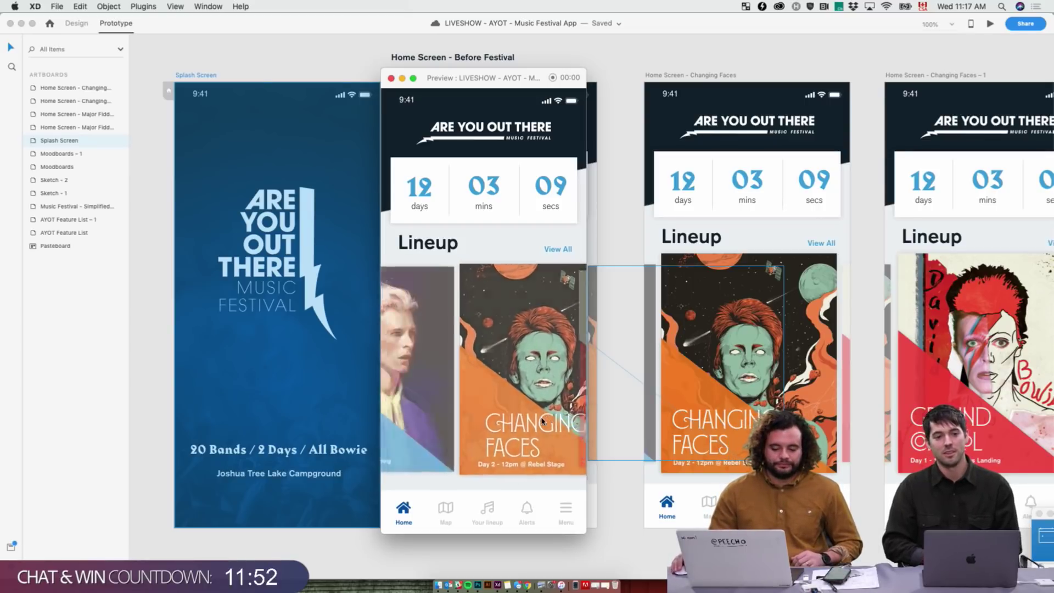
pyautogui.click(546, 422)
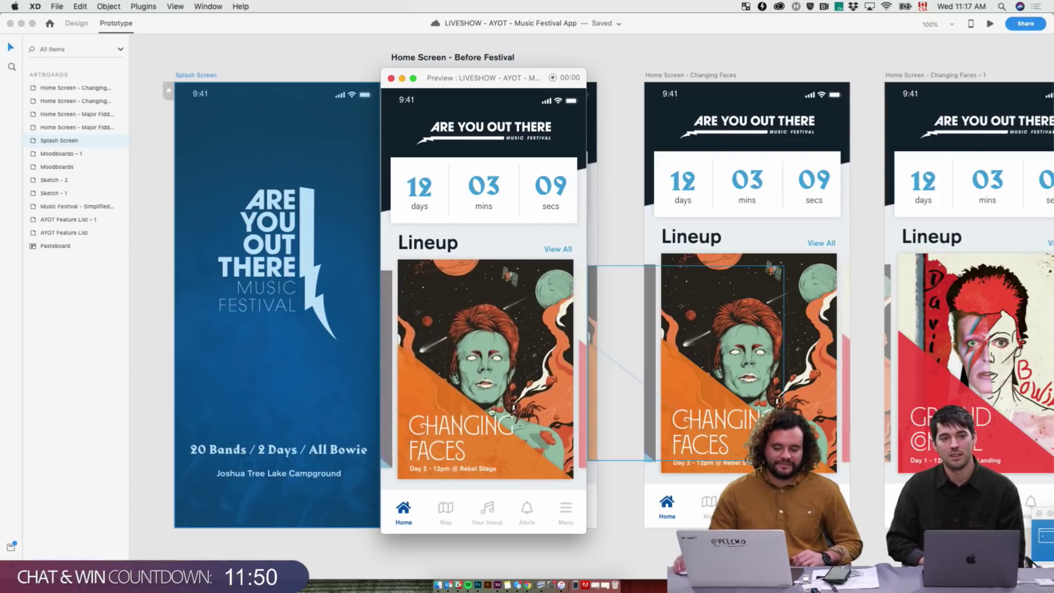
pyautogui.click(524, 377)
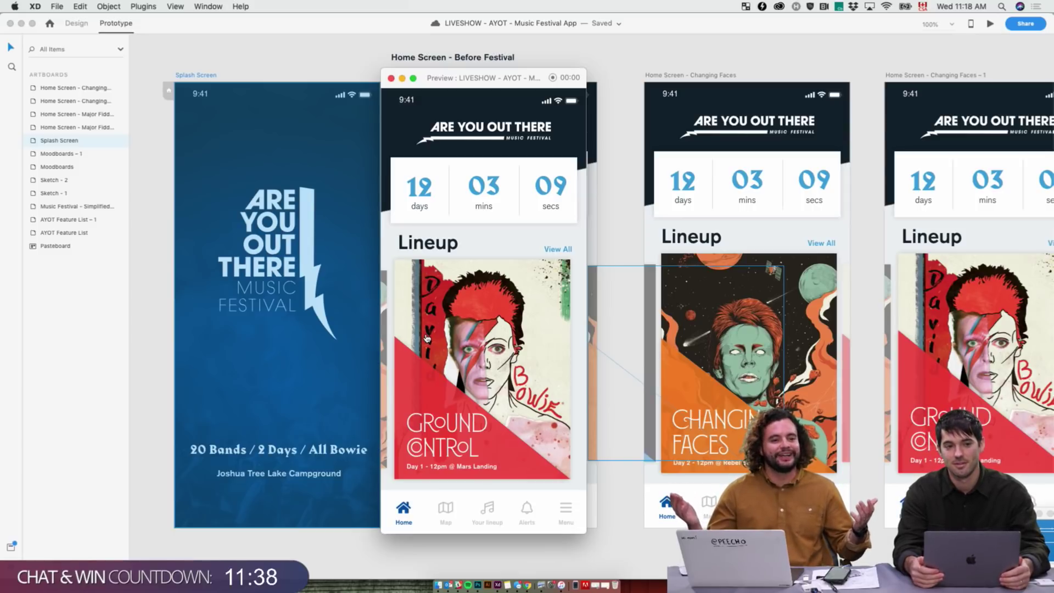
pyautogui.click(391, 79)
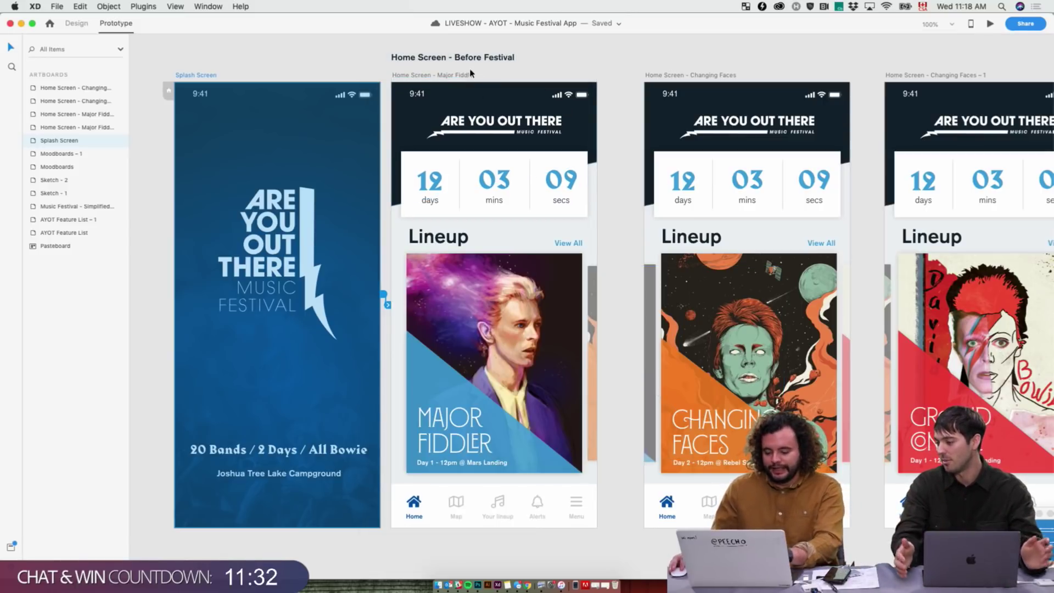
# - Return to design mode and select the half-hidden Changing Faces card at the edge of the Major Fiddler home screen
pyautogui.click(439, 78)
pyautogui.hscroll(3, 462, 81)
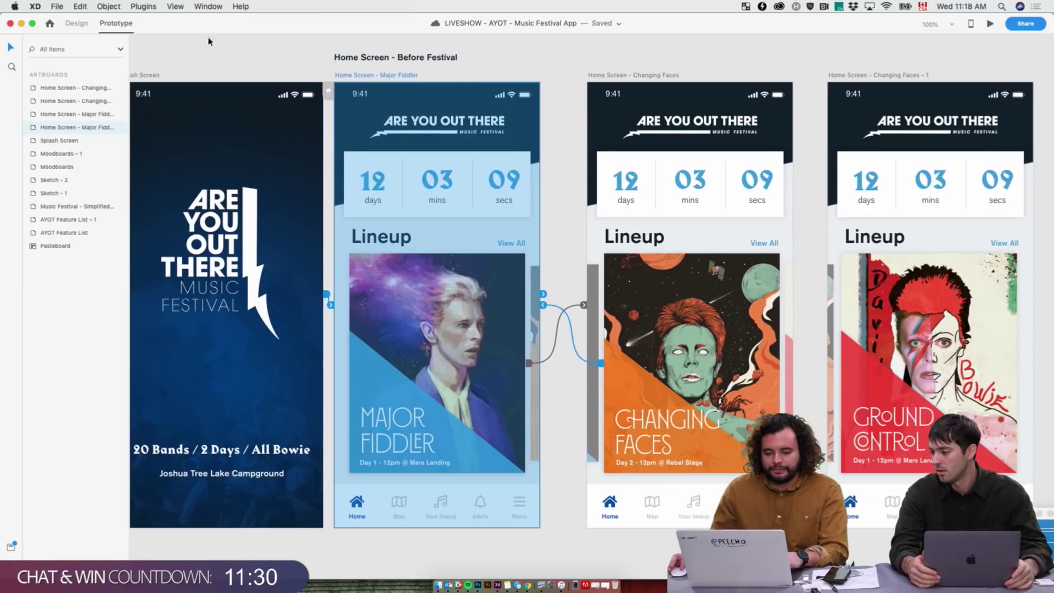
pyautogui.click(77, 23)
pyautogui.click(280, 62)
pyautogui.hscroll(2, 357, 274)
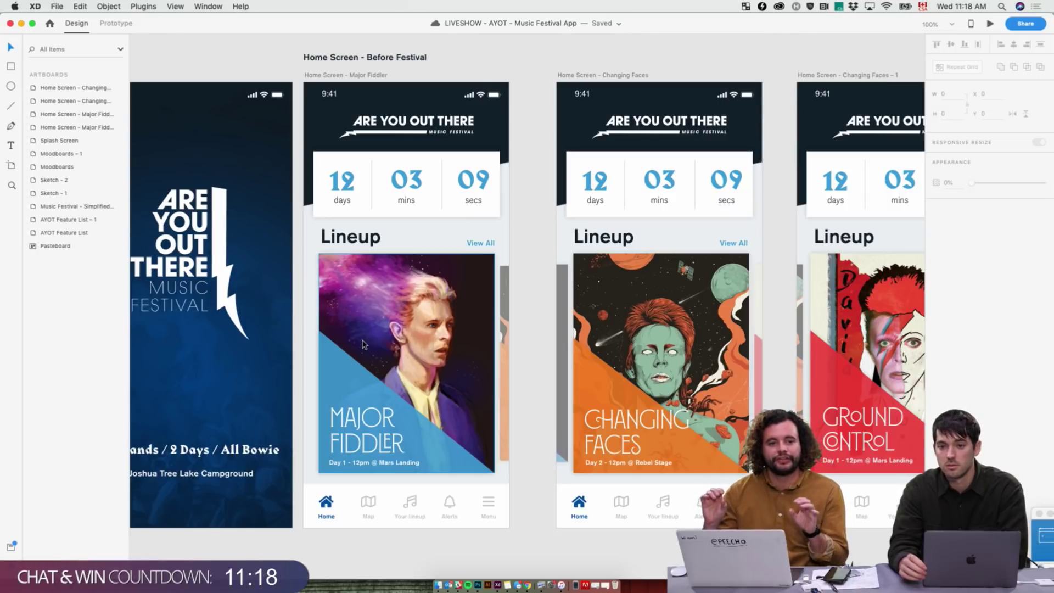
pyautogui.click(505, 356)
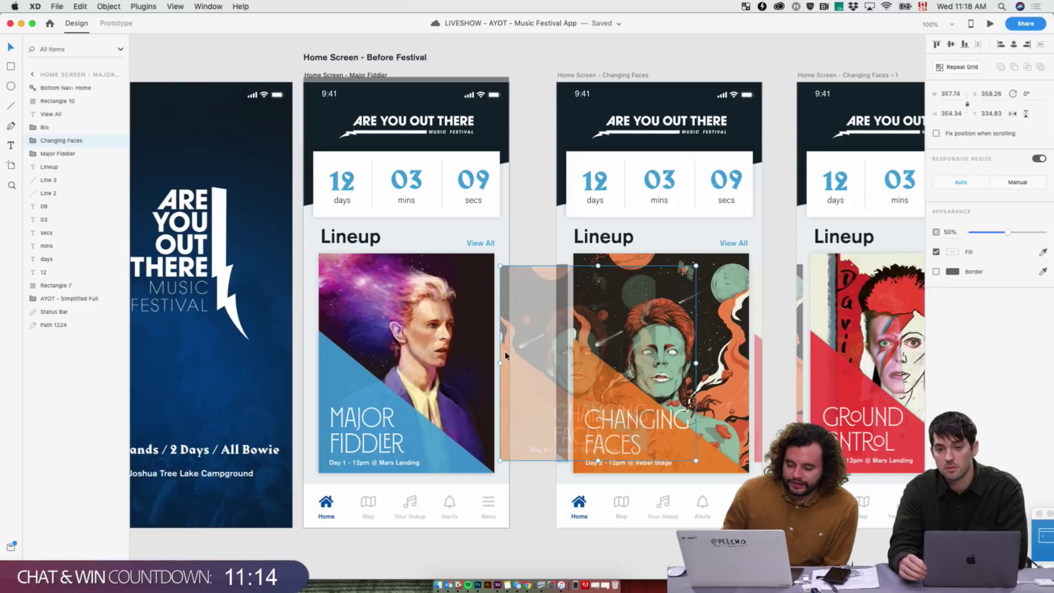
# - Move the two Changing Faces artboards away from the Major Fiddler artboard and select the image in its overflowing Changing Faces card
pyautogui.scroll(-2, 550, 329)
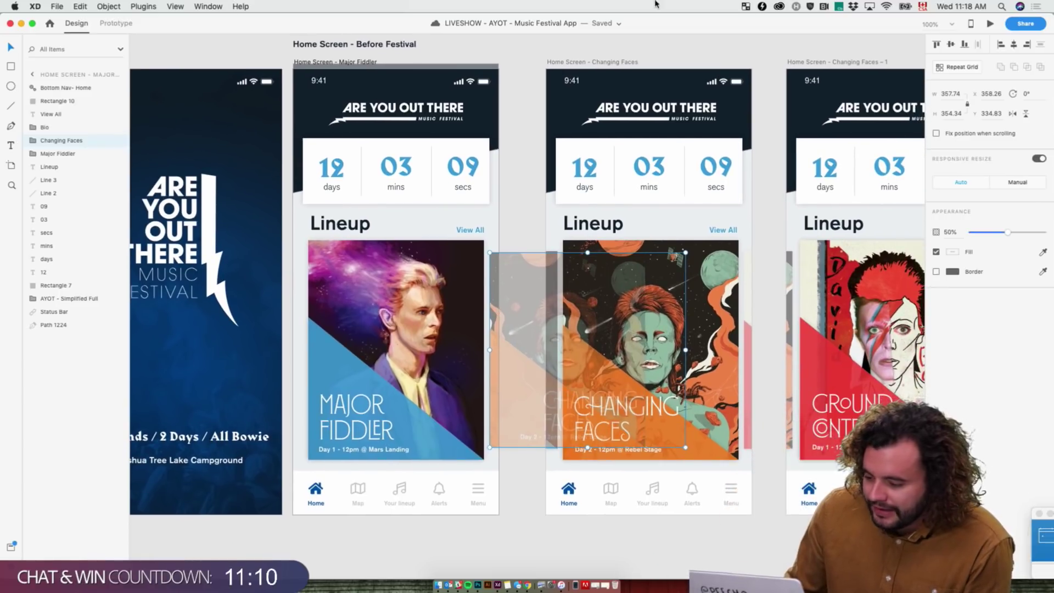
pyautogui.hscroll(5, 653, 86)
pyautogui.click(605, 49)
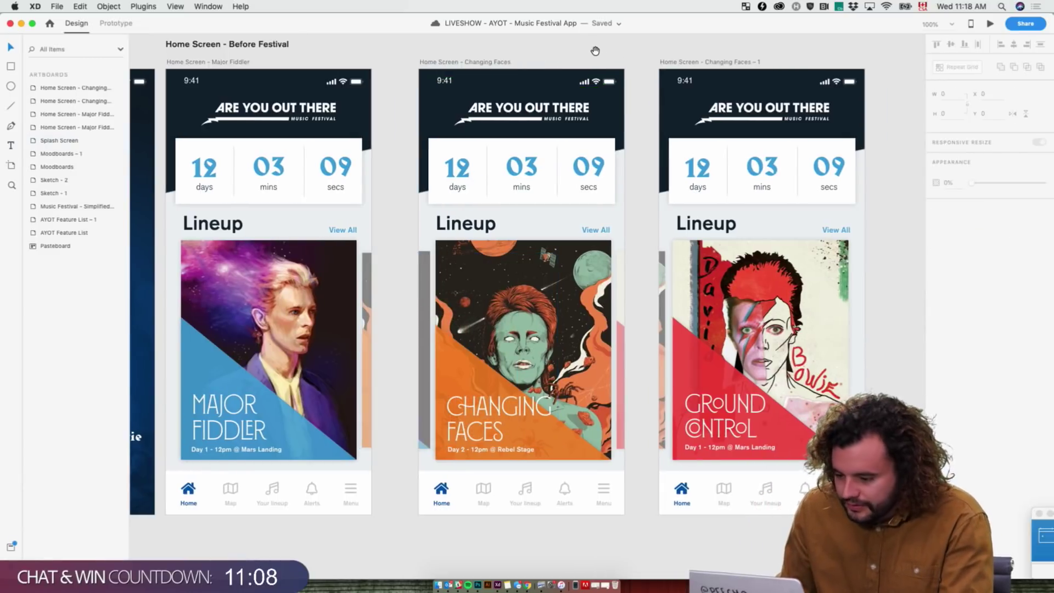
pyautogui.hscroll(2, 598, 51)
pyautogui.click(444, 71)
pyautogui.keyDown('shift'); pyautogui.click(630, 71); pyautogui.keyUp('shift')
pyautogui.moveTo(650, 70); pyautogui.dragTo(884, 81)
pyautogui.click(405, 106)
pyautogui.hscroll(-5, 405, 106)
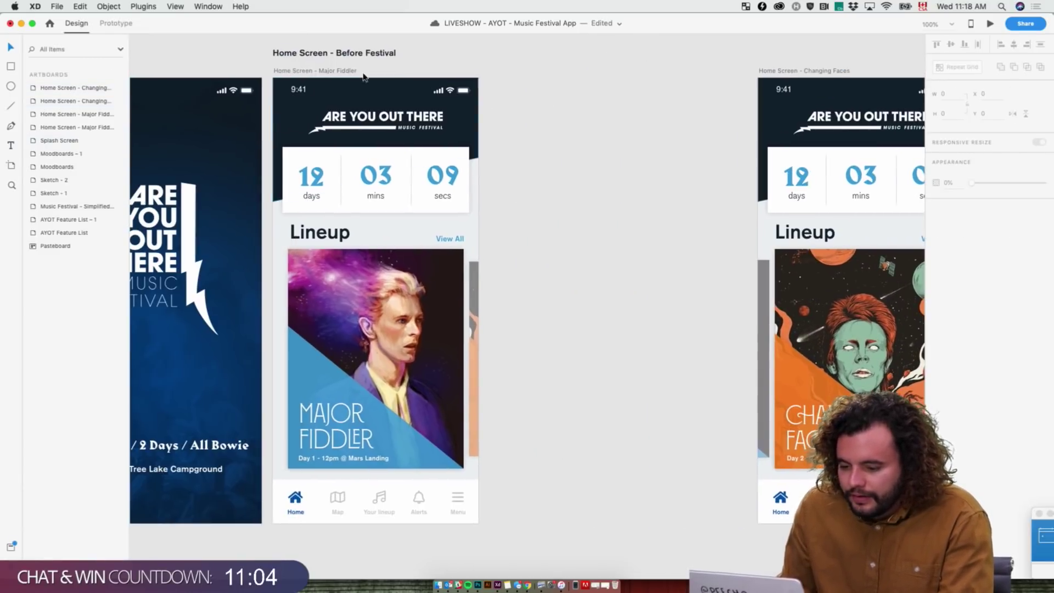
pyautogui.click(477, 296)
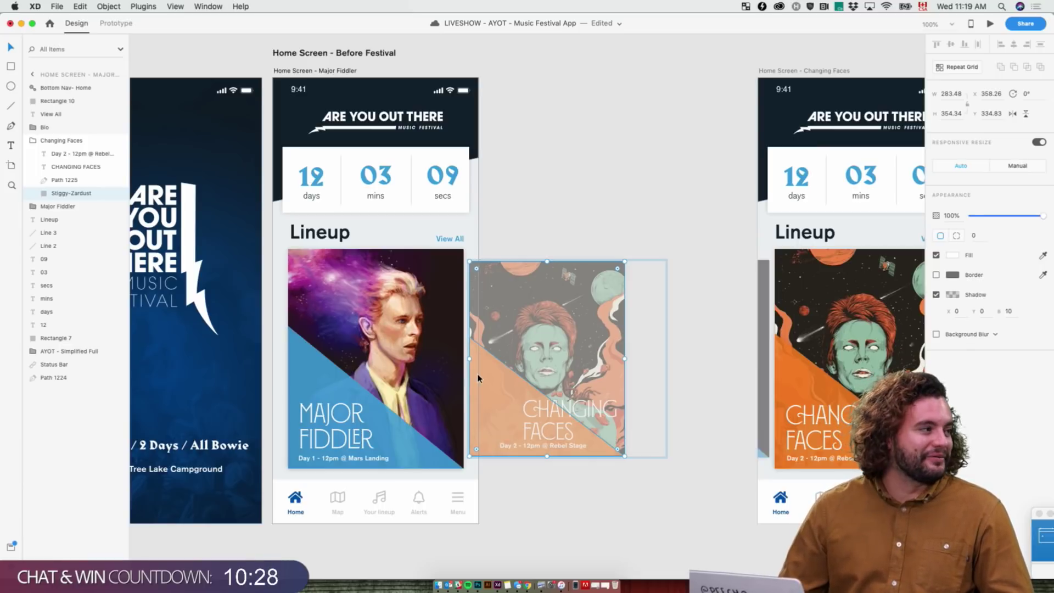
# - Move the Changing Faces home screen artboard beside the Major Fiddler one, leaving a small gap between them
pyautogui.click(323, 70)
pyautogui.hscroll(5, 750, 119)
pyautogui.click(693, 73)
pyautogui.moveTo(700, 72); pyautogui.dragTo(423, 80)
pyautogui.hotkey('shift', 'Right')
pyautogui.hotkey('shift', 'Right')
pyautogui.hotkey('shift', 'Right')
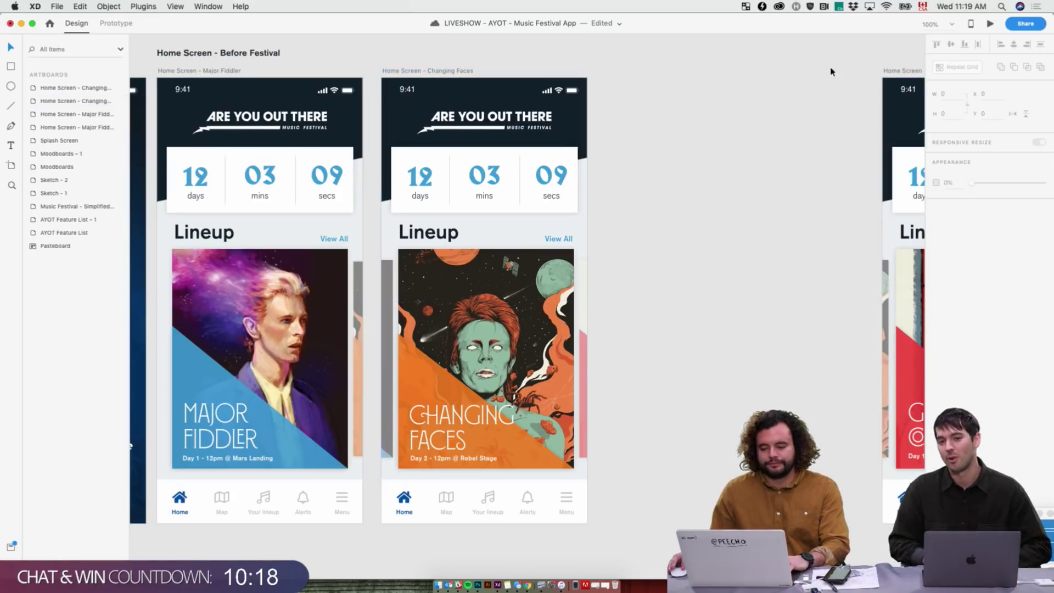
# - Move the Changing Faces – 1 artboard beside the Changing Faces artboard with a gap of 30
pyautogui.press('super+d')
pyautogui.moveTo(703, 61); pyautogui.dragTo(619, 61)
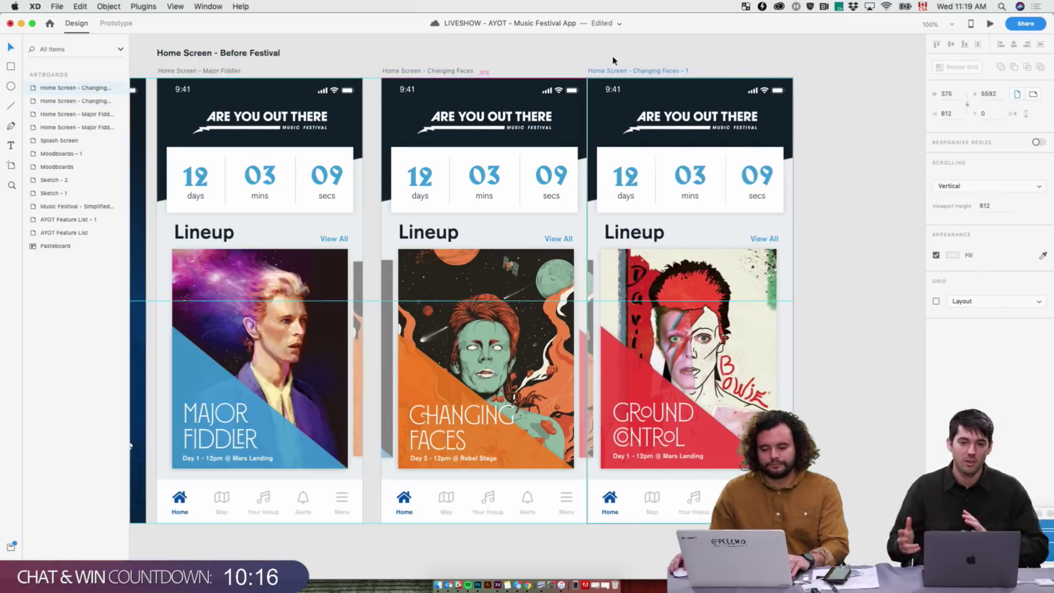
pyautogui.hotkey('shift', 'Right')
pyautogui.hotkey('shift', 'Right')
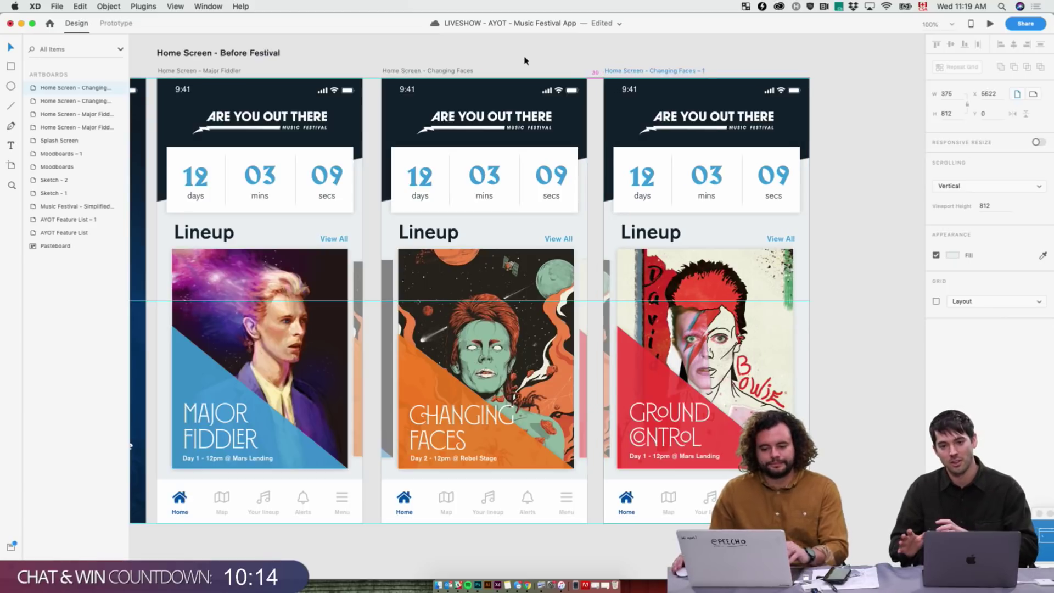
pyautogui.press('Escape')
# - Select the Major Fiddler home screen artboard and save the document
pyautogui.hscroll(-5, 525, 60)
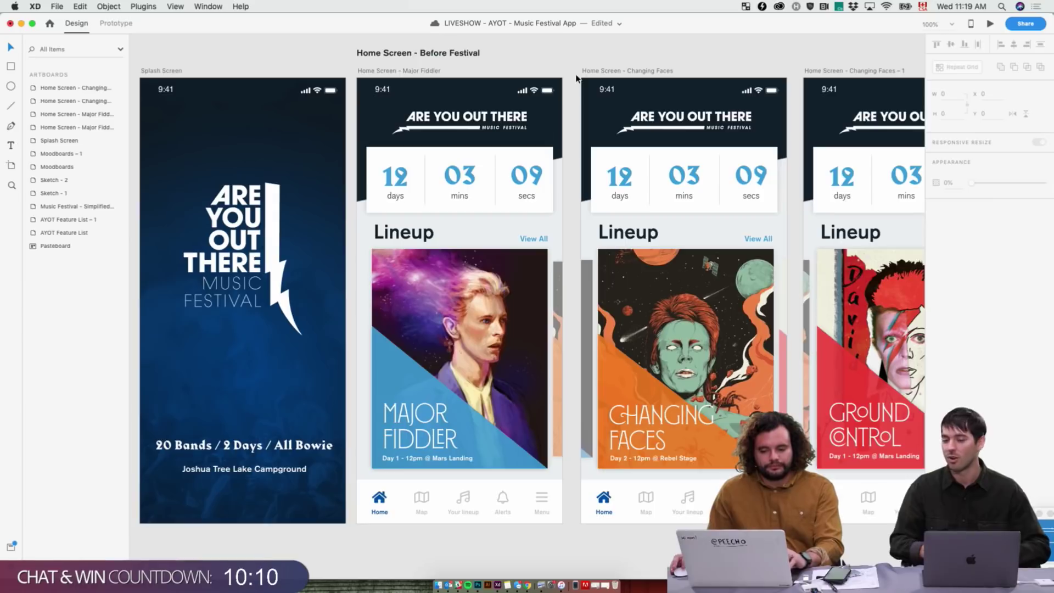
pyautogui.click(436, 71)
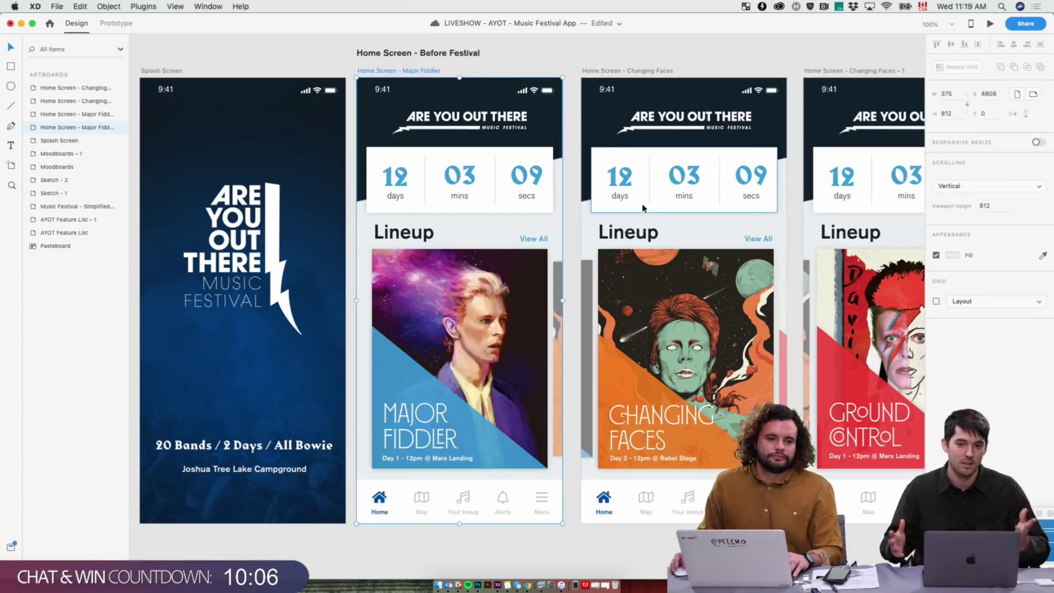
pyautogui.press('super+s')
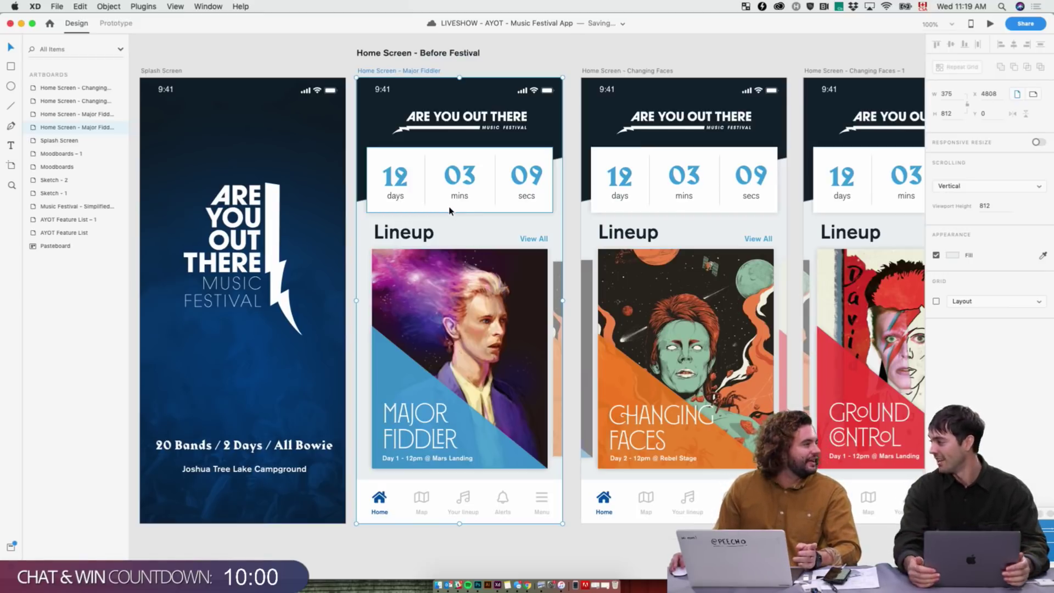
# - Duplicate the Major Fiddler home screen artboard directly below the original, at Y 852
pyautogui.scroll(-5, 449, 211)
pyautogui.scroll(4, 446, 230)
pyautogui.click(380, 40)
pyautogui.click(390, 41)
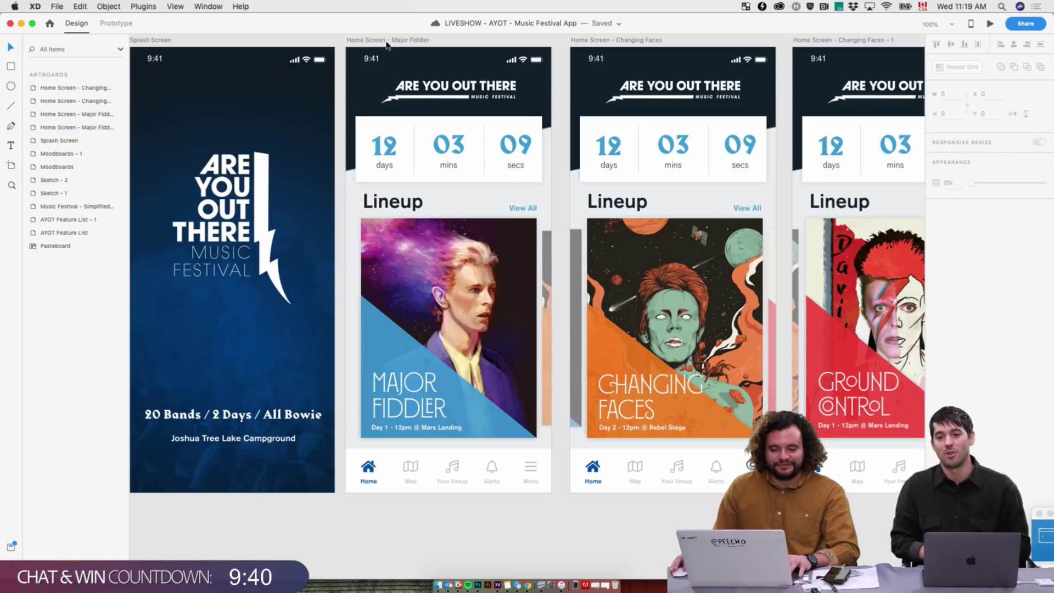
pyautogui.moveTo(412, 41); pyautogui.dragTo(410, 485)
pyautogui.hotkey('shift', 'Down')
pyautogui.hotkey('shift', 'Down')
pyautogui.hotkey('shift', 'Down')
pyautogui.hotkey('shift', 'Down')
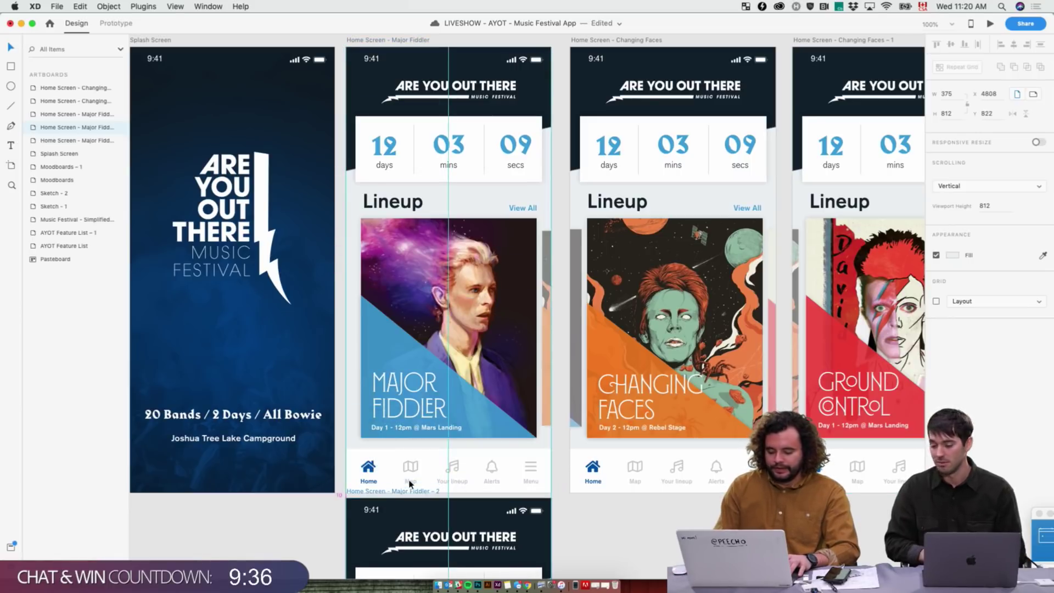
pyautogui.scroll(-5, 700, 365)
pyautogui.scroll(-3, 699, 364)
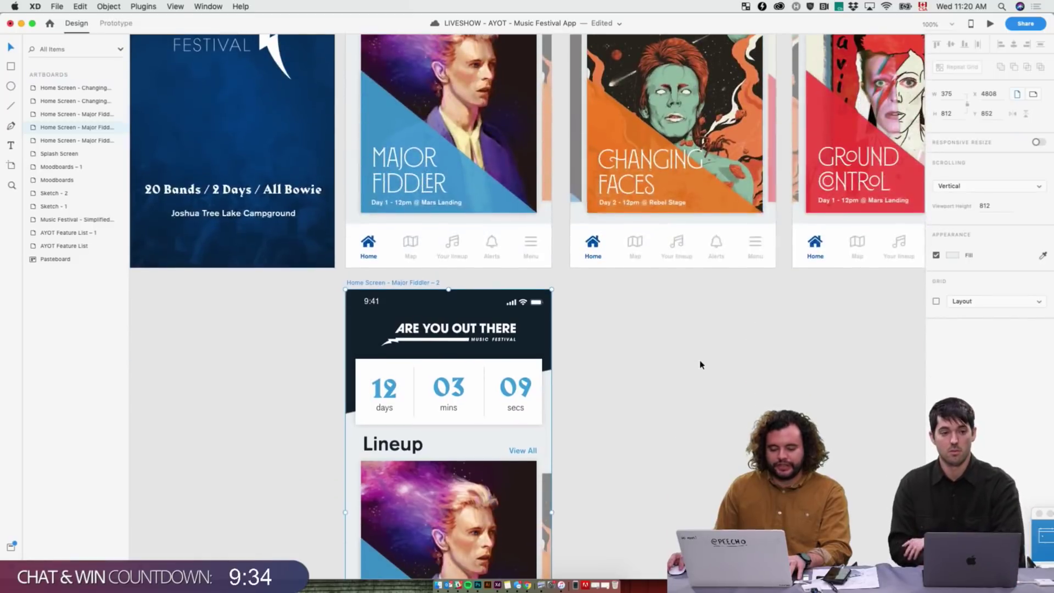
pyautogui.scroll(4, 460, 277)
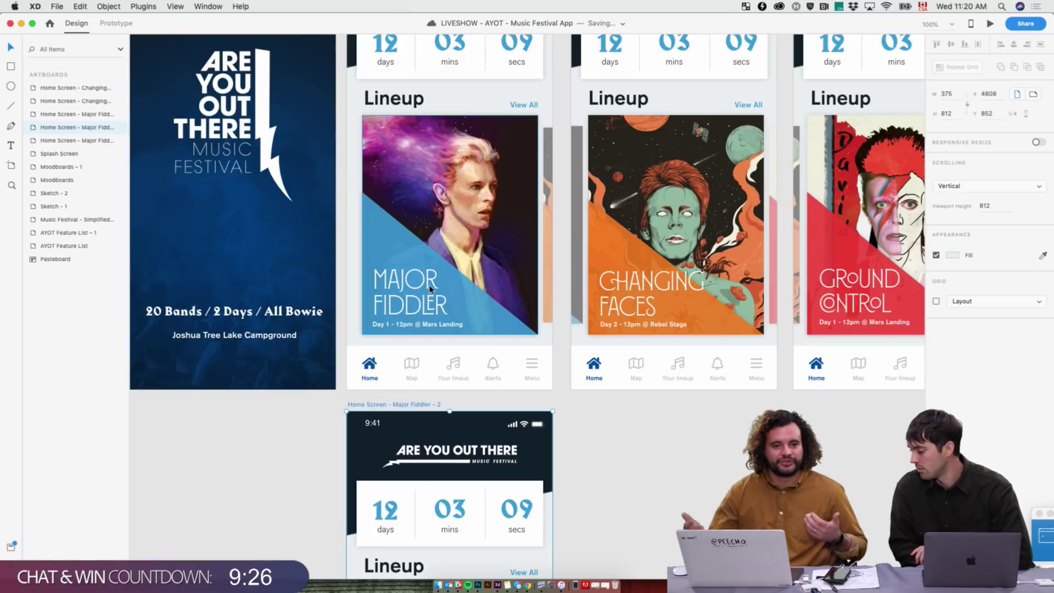
# - Delete the dark header shape, festival logo and countdown elements from the duplicated Major Fiddler artboard, keeping the status bar
pyautogui.click(632, 367)
pyautogui.scroll(-5, 612, 262)
pyautogui.press('super+2')
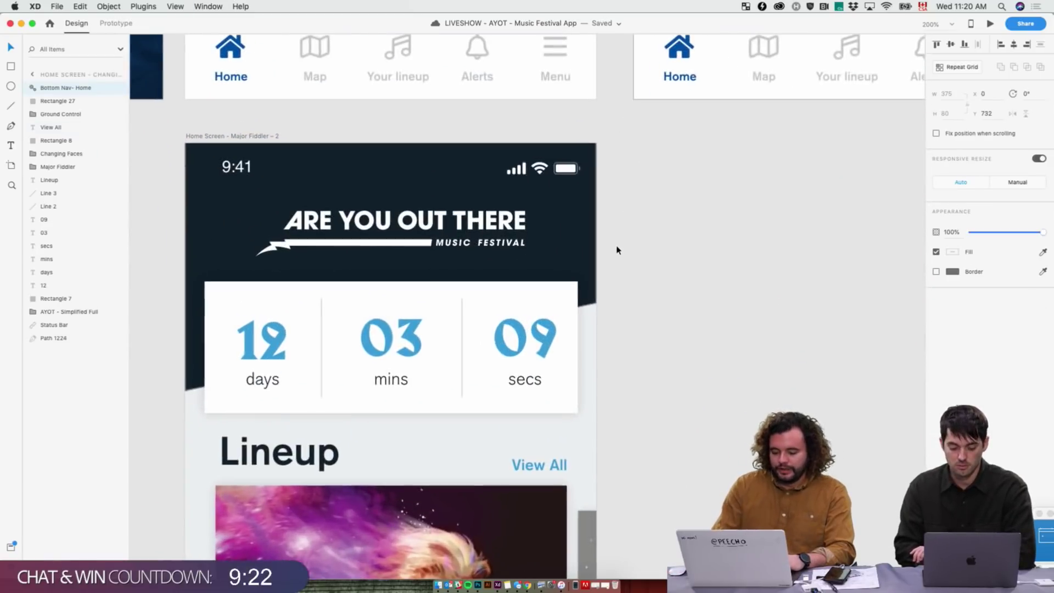
pyautogui.moveTo(617, 247); pyautogui.dragTo(265, 336)
pyautogui.click(747, 155)
pyautogui.press('Delete')
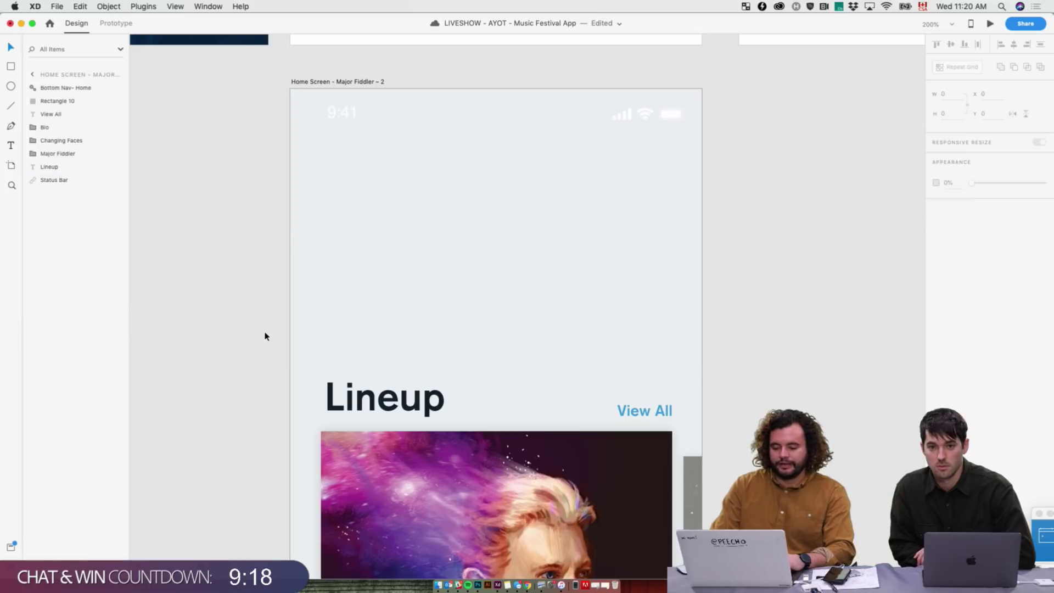
# - Delete the Lineup heading, the View All link and the Changing Faces card from the duplicated artboard
pyautogui.click(417, 408)
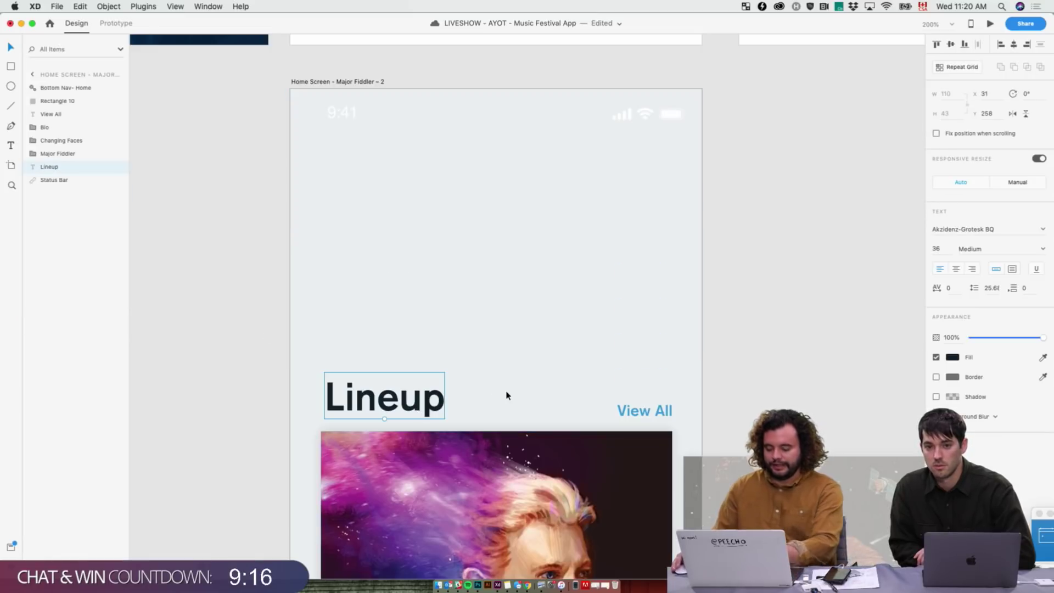
pyautogui.press('Delete')
pyautogui.click(664, 408)
pyautogui.press('Delete')
pyautogui.scroll(-5, 705, 415)
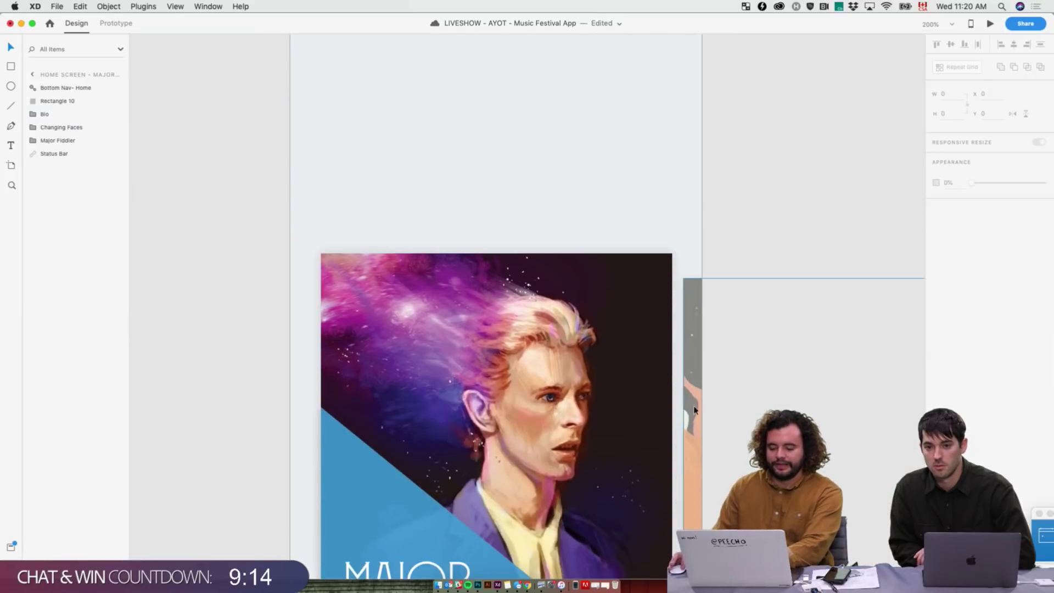
pyautogui.click(693, 409)
pyautogui.press('Delete')
# - Move the Major Fiddler card to the top of the duplicated artboard, at about Y -9, and place the status bar above it in the layer order
pyautogui.scroll(4, 694, 400)
pyautogui.click(619, 430)
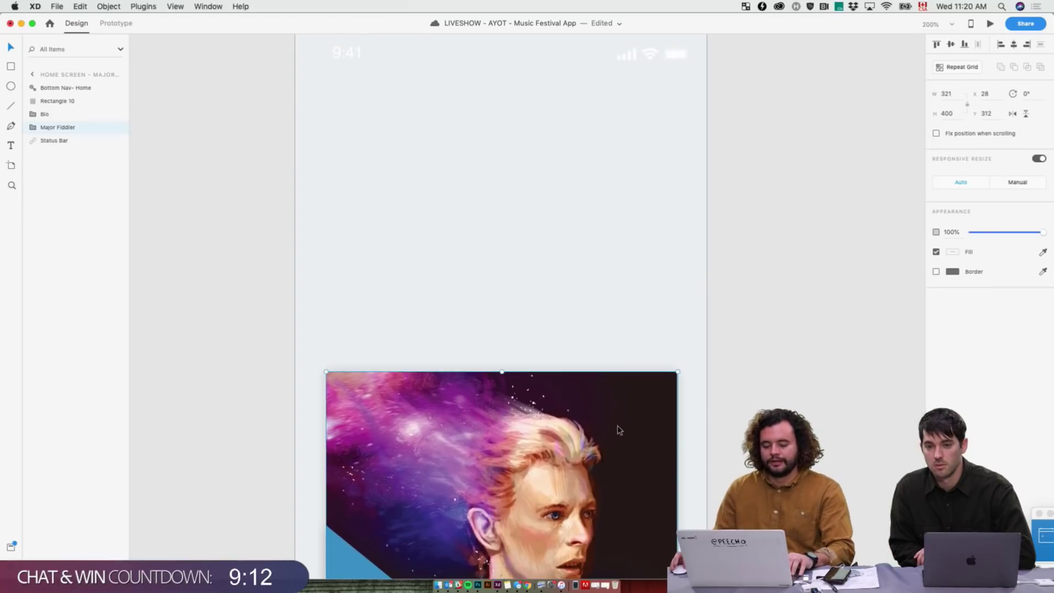
pyautogui.scroll(3, 631, 417)
pyautogui.moveTo(595, 464); pyautogui.dragTo(610, 117)
pyautogui.scroll(1, 610, 117)
pyautogui.moveTo(46, 137); pyautogui.dragTo(53, 130)
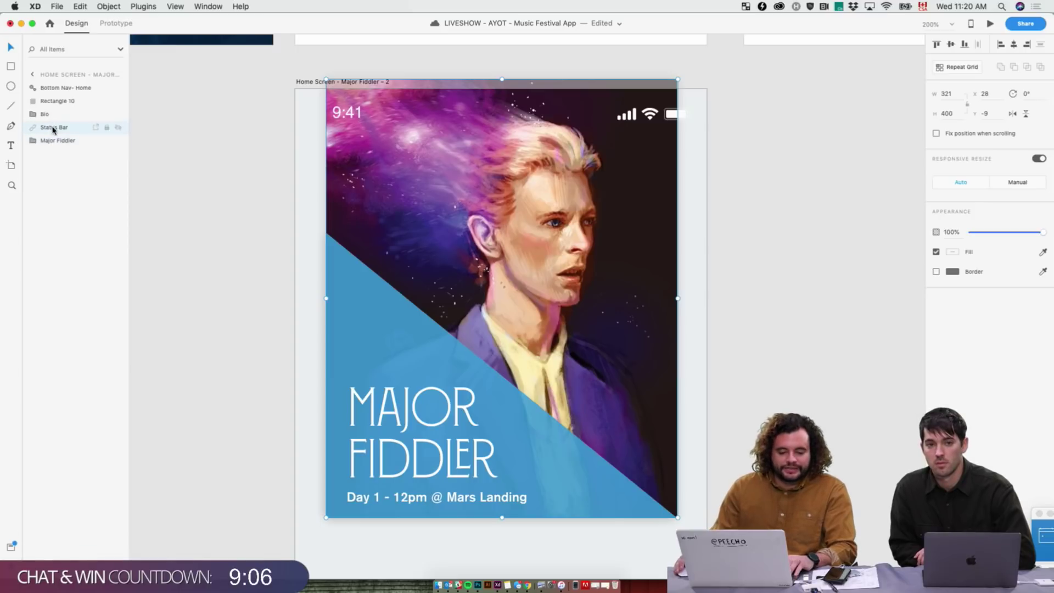
# - Enlarge the Major Fiddler card to about 373 × 465 so it spans the duplicated artboard's width, and save the document
pyautogui.click(741, 159)
pyautogui.click(669, 265)
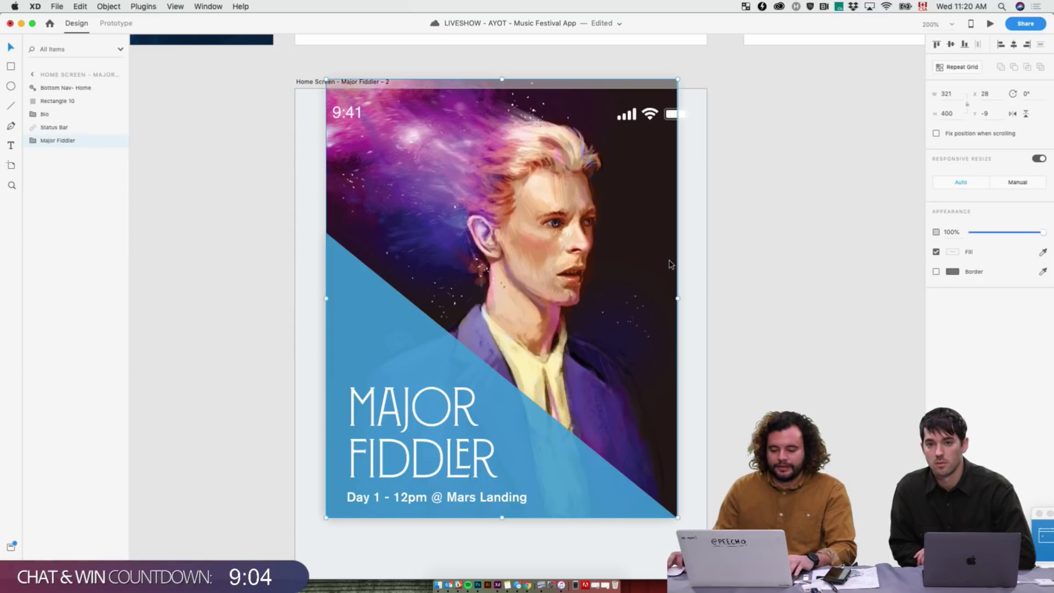
pyautogui.scroll(-1, 669, 265)
pyautogui.moveTo(678, 69); pyautogui.dragTo(768, 33)
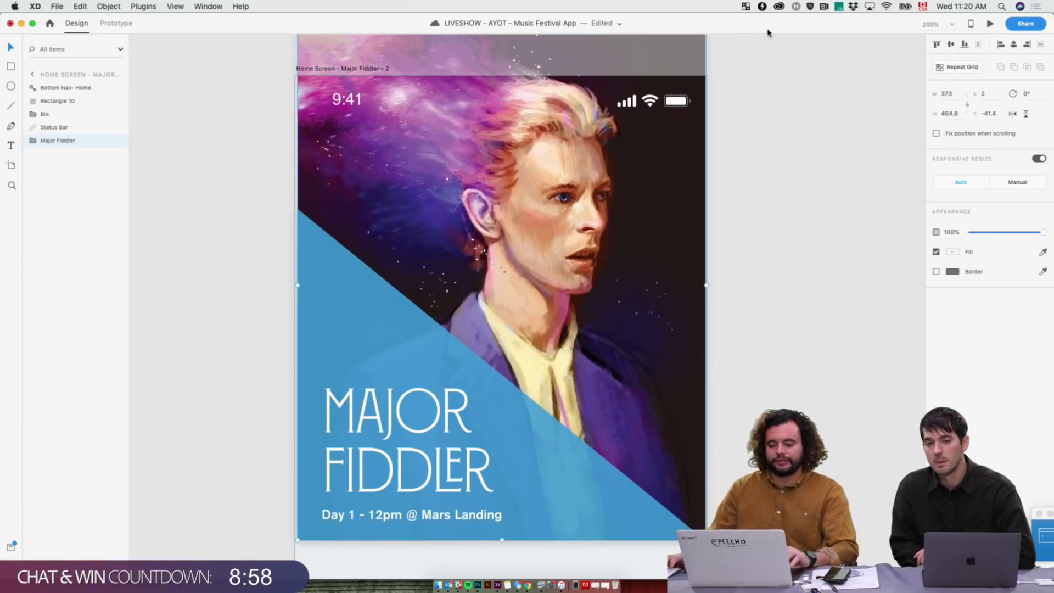
pyautogui.click(807, 299)
pyautogui.press('super+1')
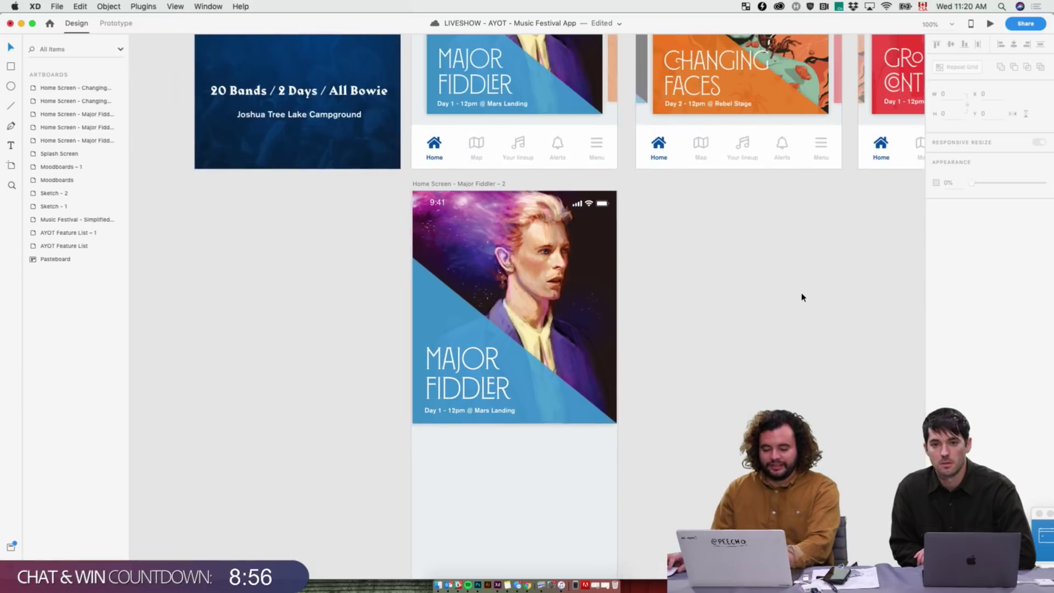
pyautogui.scroll(5, 804, 296)
pyautogui.scroll(5, 784, 297)
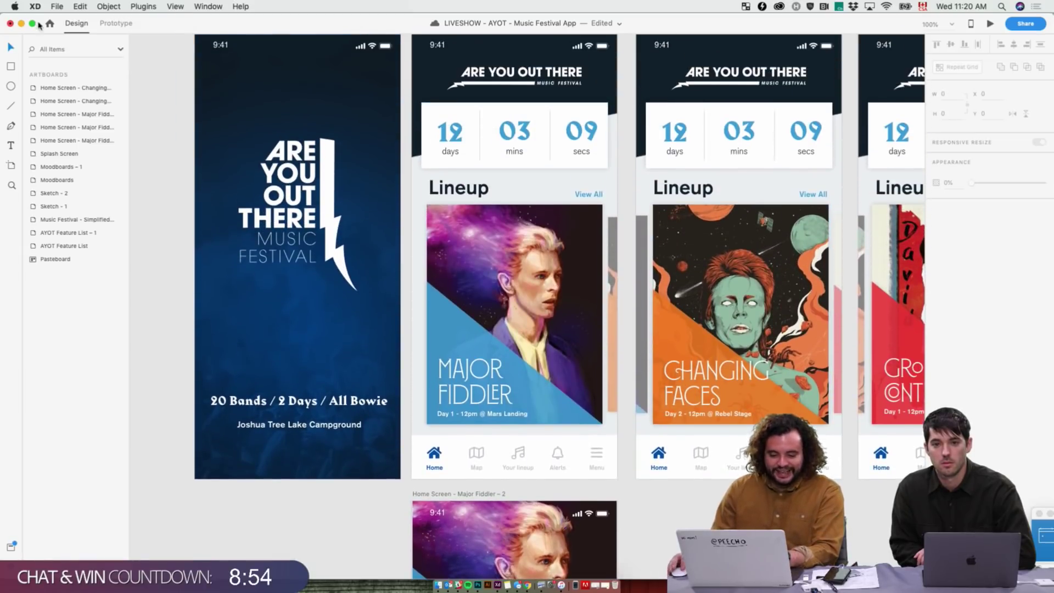
pyautogui.press('super+s')
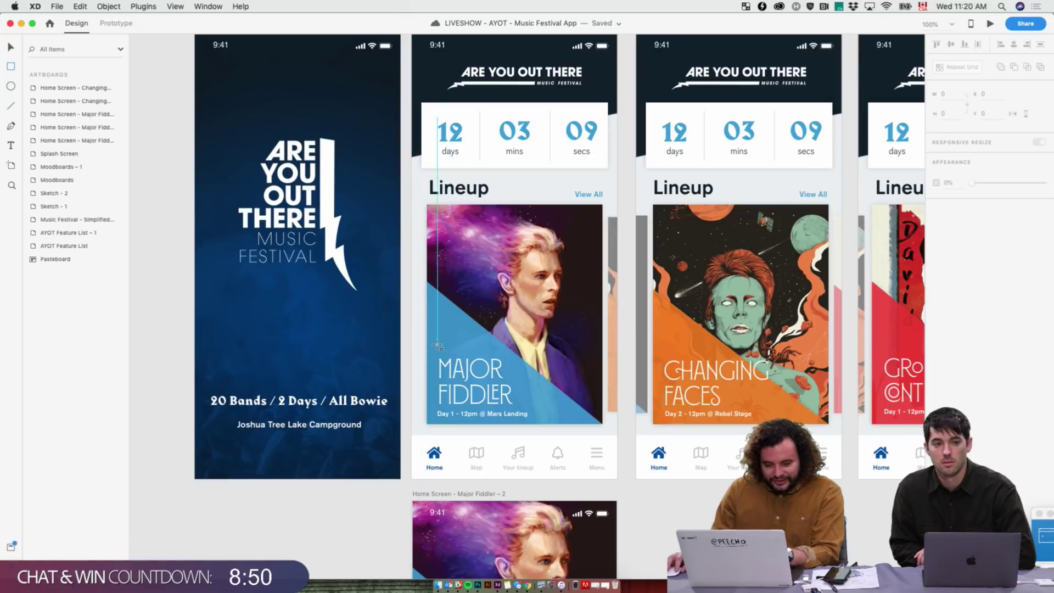
# - Draw a rectangle about 302 × 125 over the title area of the Major Fiddler card on the original home screen
pyautogui.moveTo(435, 345)
pyautogui.mouseDown()
pyautogui.moveTo(589, 420)
pyautogui.moveTo(557, 400)
pyautogui.mouseUp()
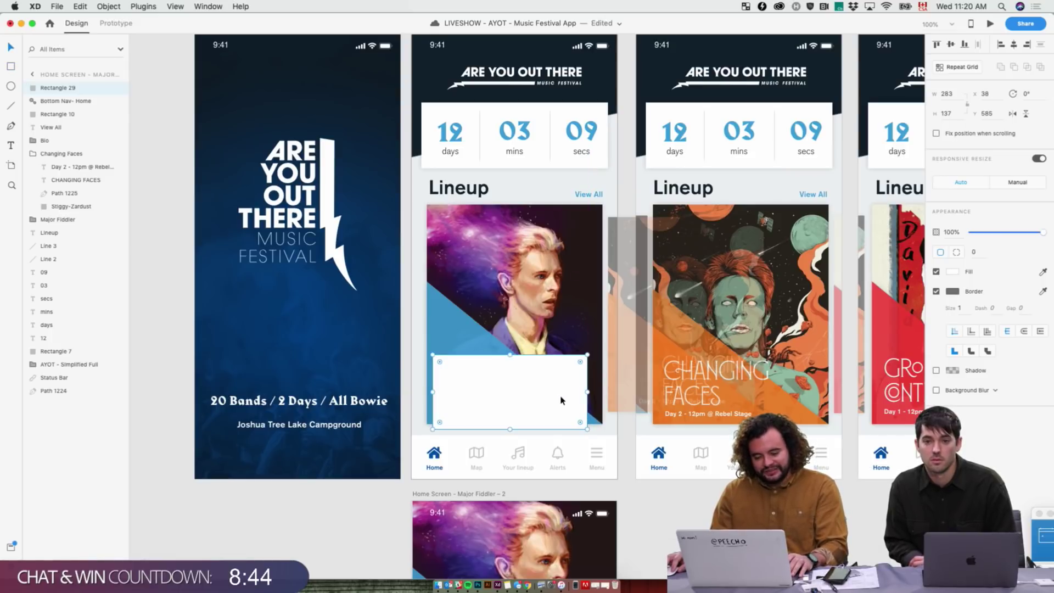
pyautogui.moveTo(511, 429); pyautogui.dragTo(435, 424)
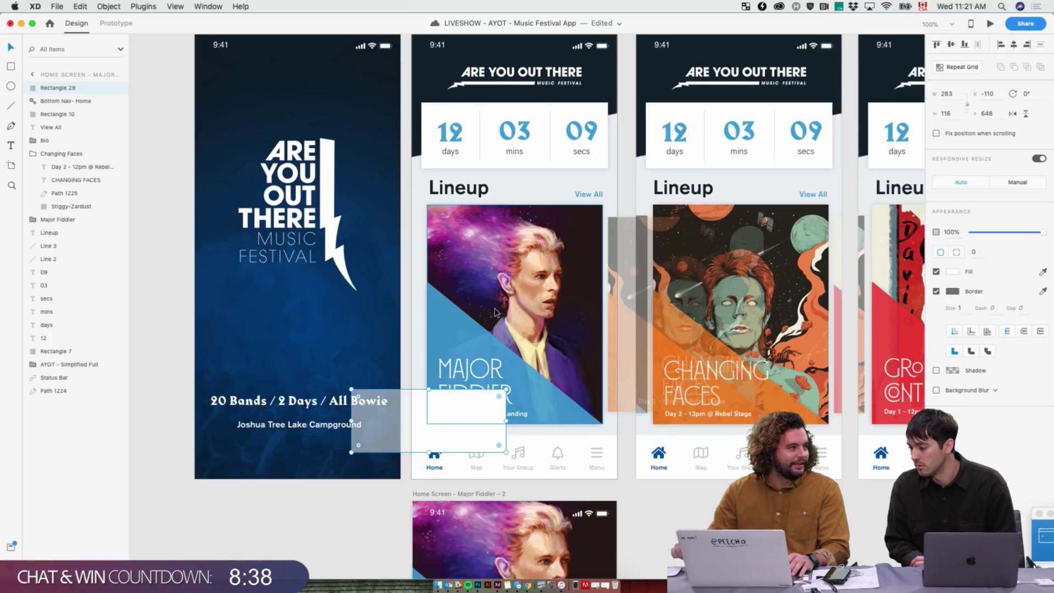
pyautogui.moveTo(417, 426); pyautogui.dragTo(494, 391)
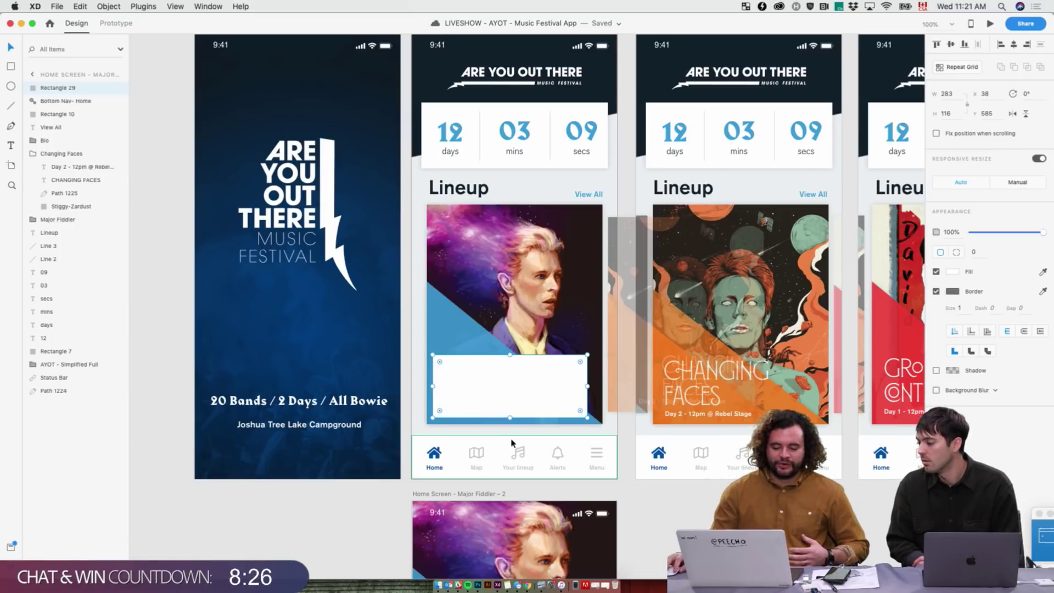
pyautogui.moveTo(510, 418); pyautogui.dragTo(510, 421)
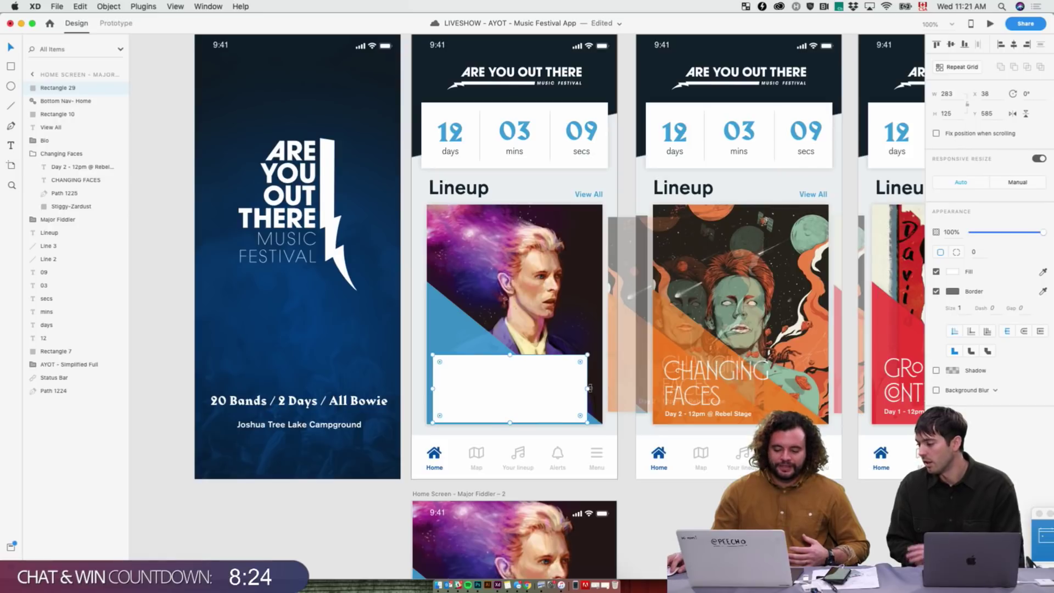
pyautogui.moveTo(587, 389); pyautogui.dragTo(557, 393)
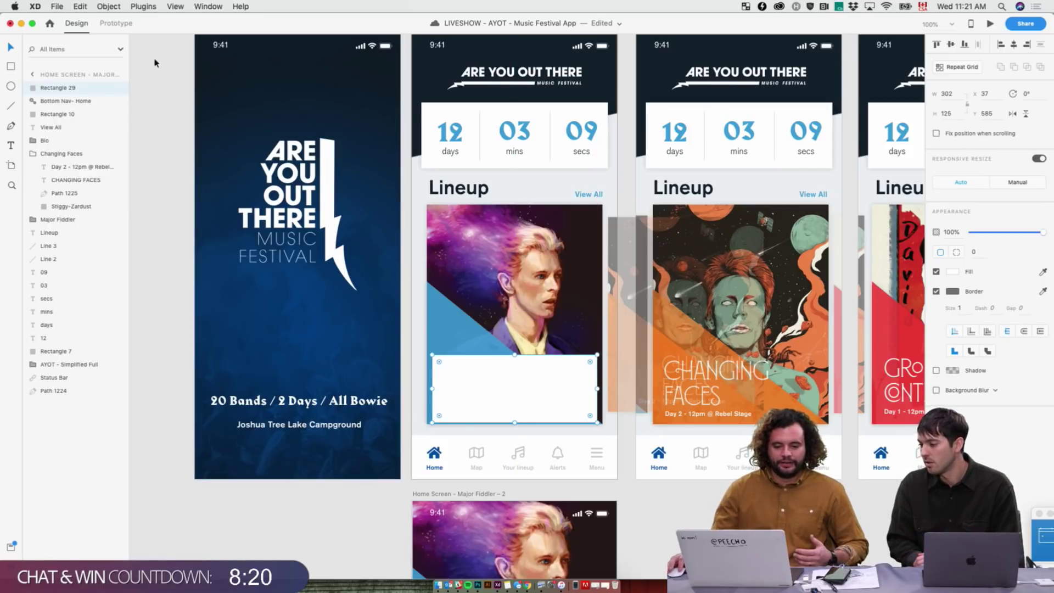
# - Remove the fill and border from the rectangle over the Major Fiddler title to make it an invisible hotspot
pyautogui.click(112, 23)
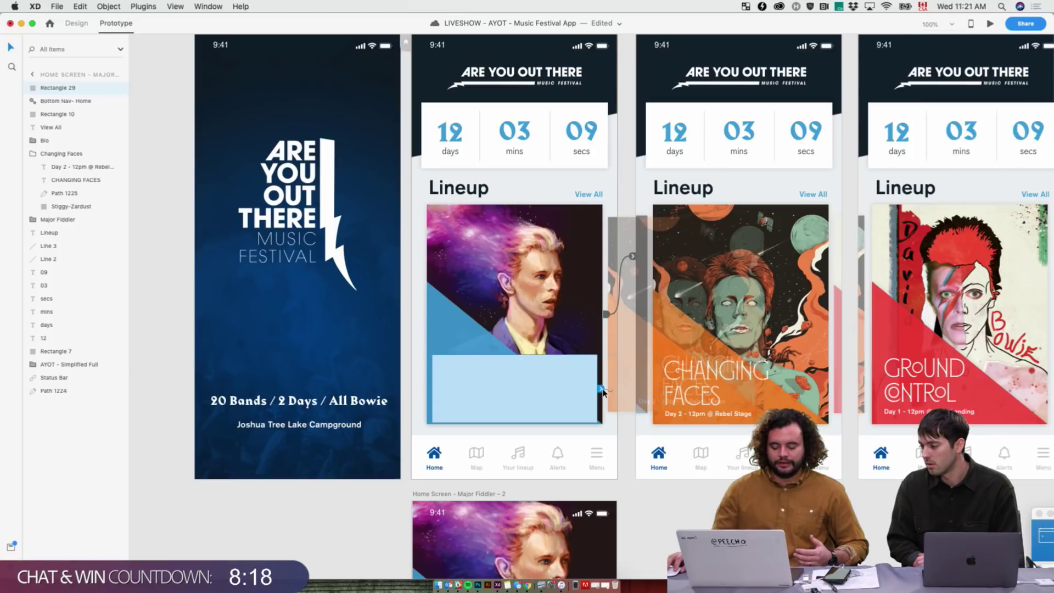
pyautogui.click(76, 23)
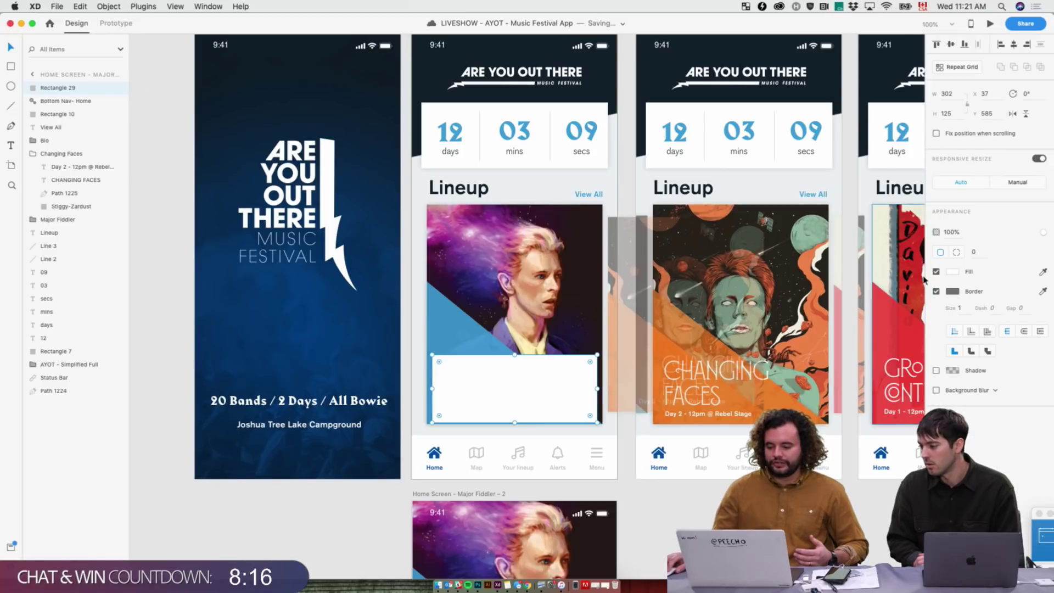
pyautogui.click(937, 291)
pyautogui.click(937, 271)
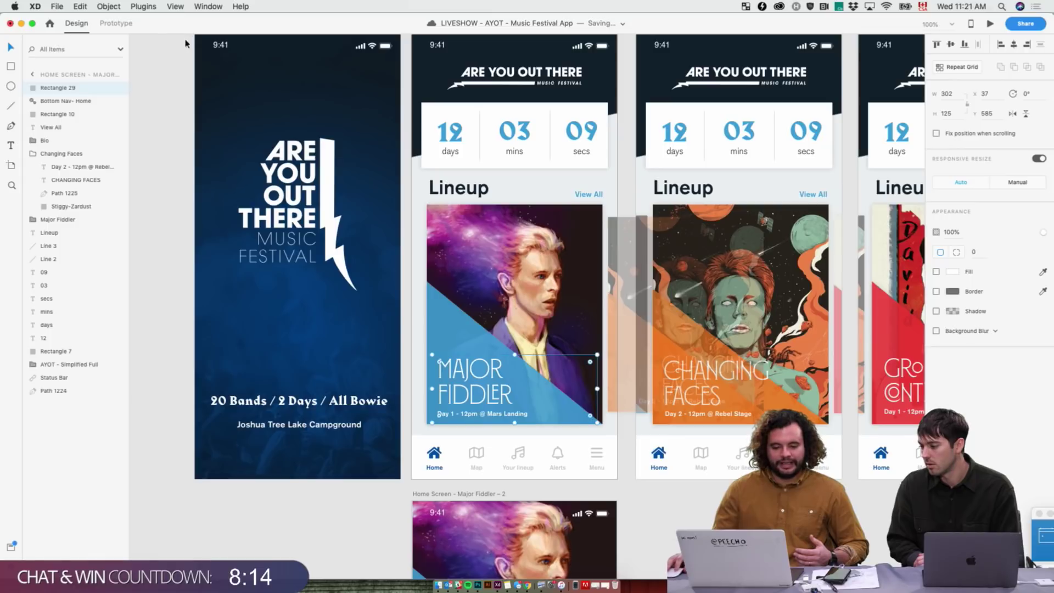
# - Link the invisible rectangle to the Home Screen - Major Fiddler – 2 artboard with a Tap trigger and the Auto-Animate action
pyautogui.click(119, 23)
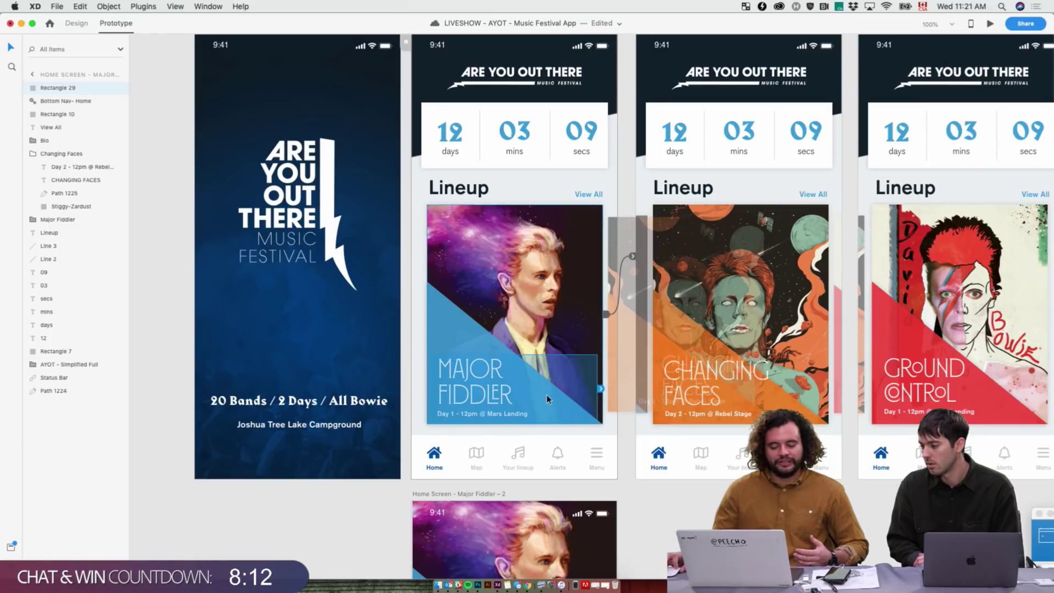
pyautogui.scroll(-5, 546, 395)
pyautogui.moveTo(606, 269); pyautogui.dragTo(550, 420)
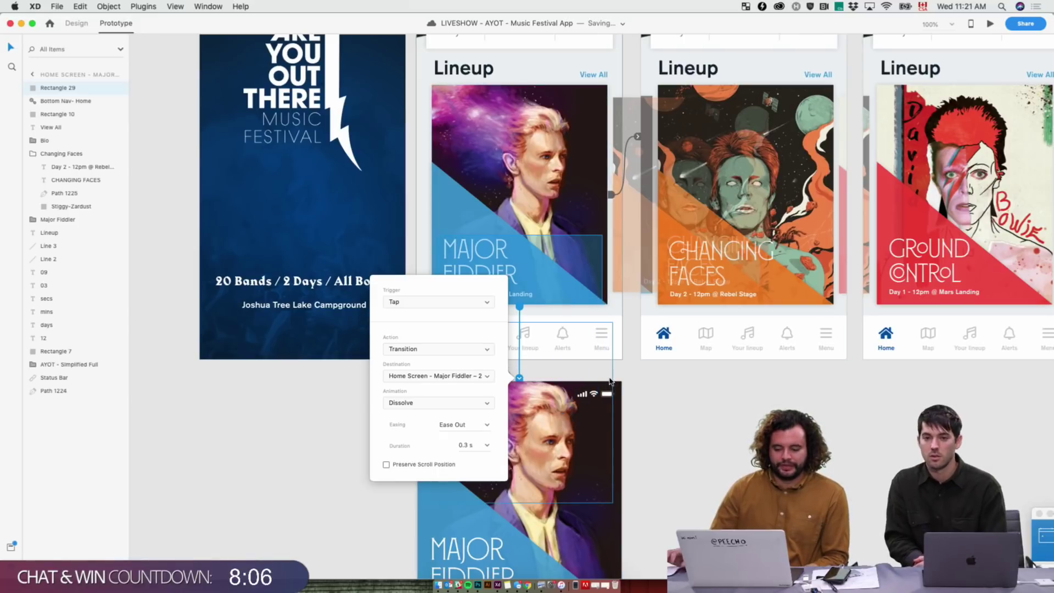
pyautogui.click(412, 351)
pyautogui.click(417, 358)
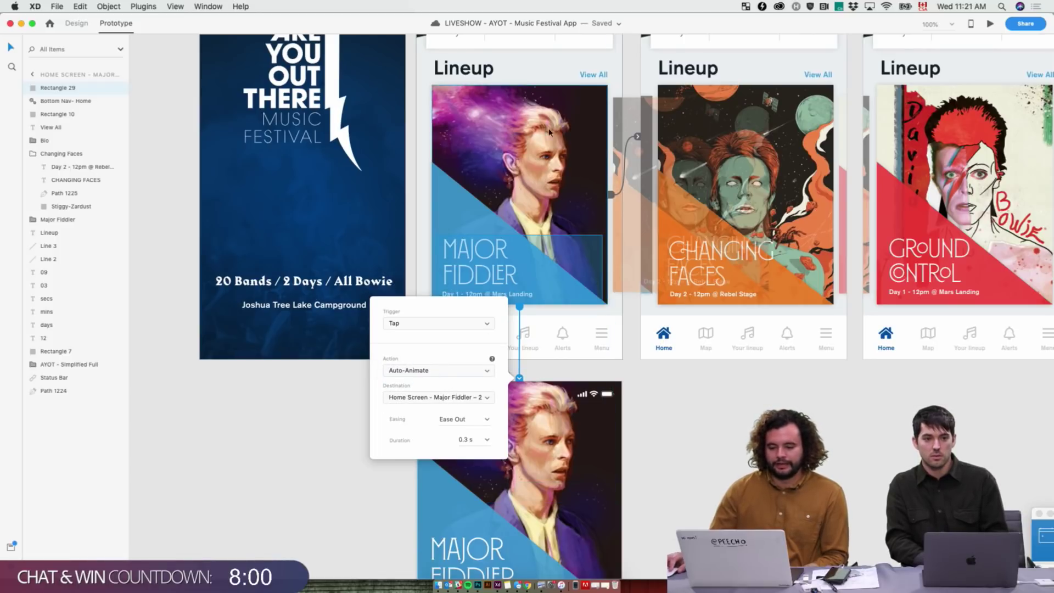
# - Preview the Major Fiddler home screen, test the tap transition on the card title, and close the preview
pyautogui.scroll(5, 384, 275)
pyautogui.click(77, 23)
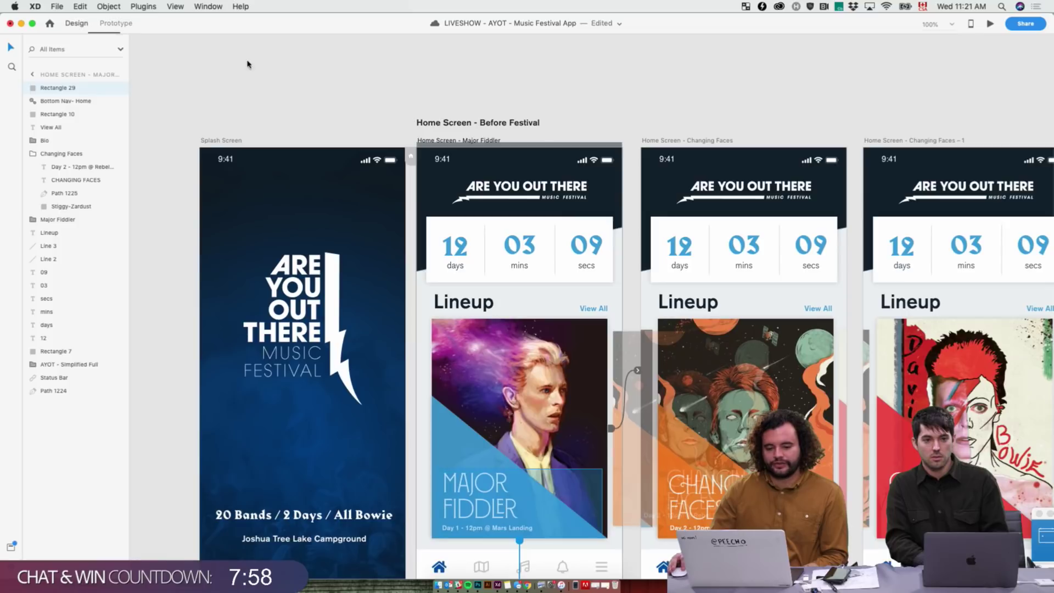
pyautogui.scroll(-1, 412, 110)
pyautogui.click(459, 105)
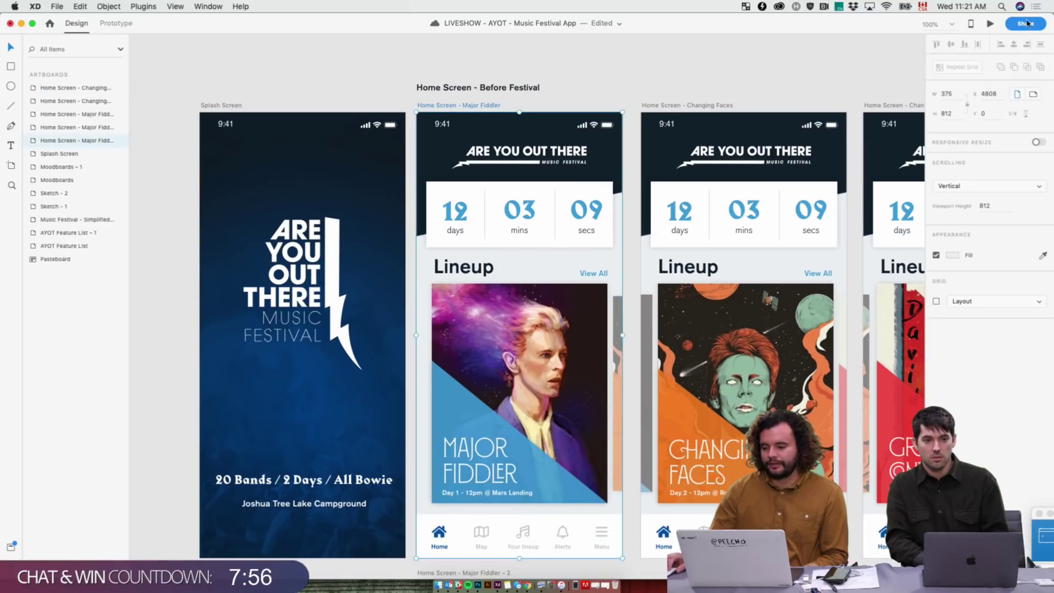
pyautogui.click(991, 24)
pyautogui.click(443, 445)
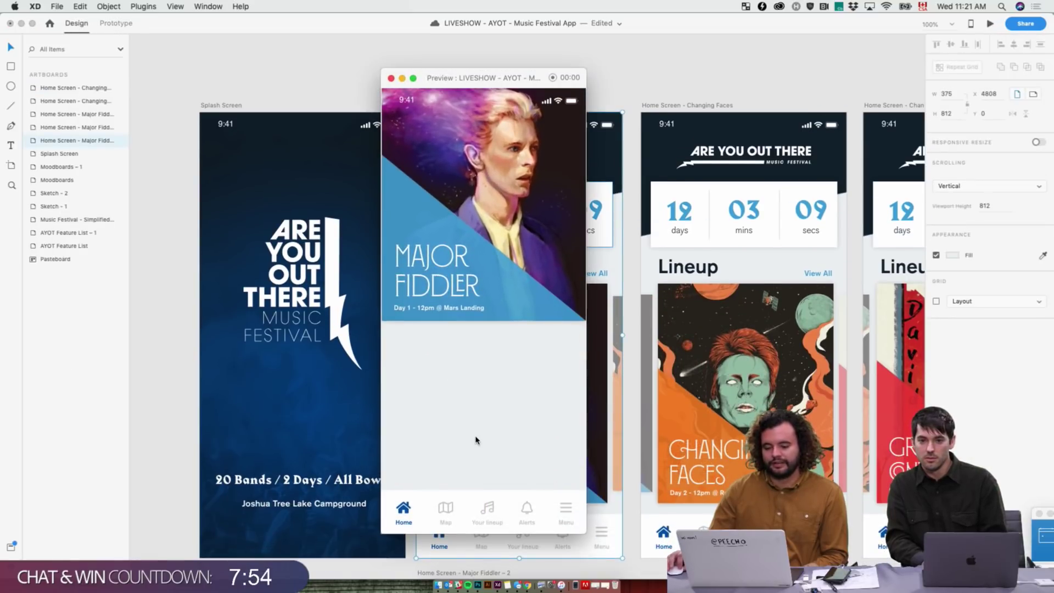
pyautogui.press('super+w')
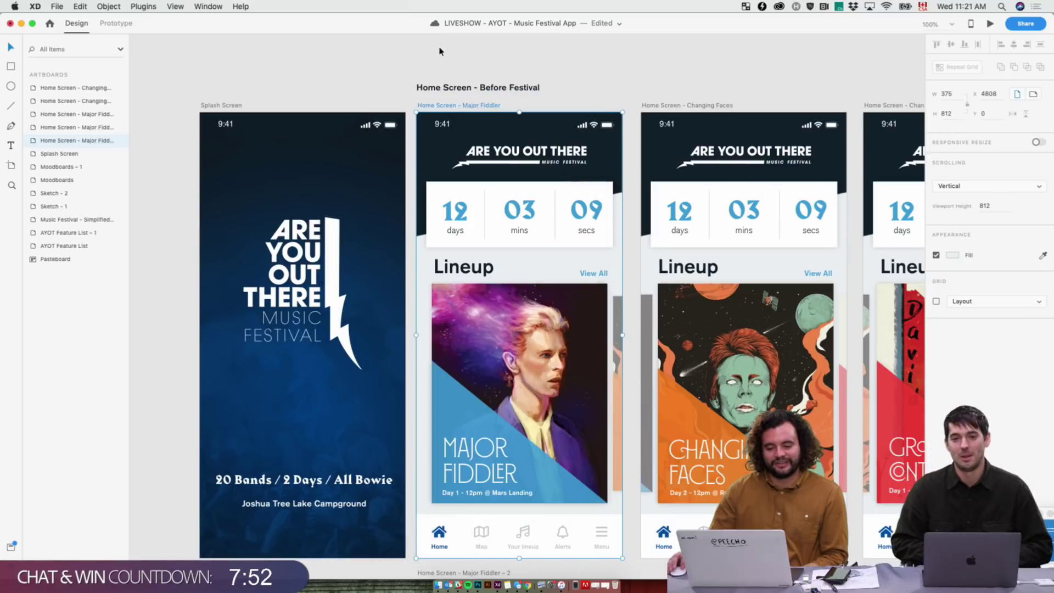
# - Replay the card's tap transition from the original home screen and place the preview window beside that artboard
pyautogui.scroll(-2, 471, 72)
pyautogui.click(464, 57)
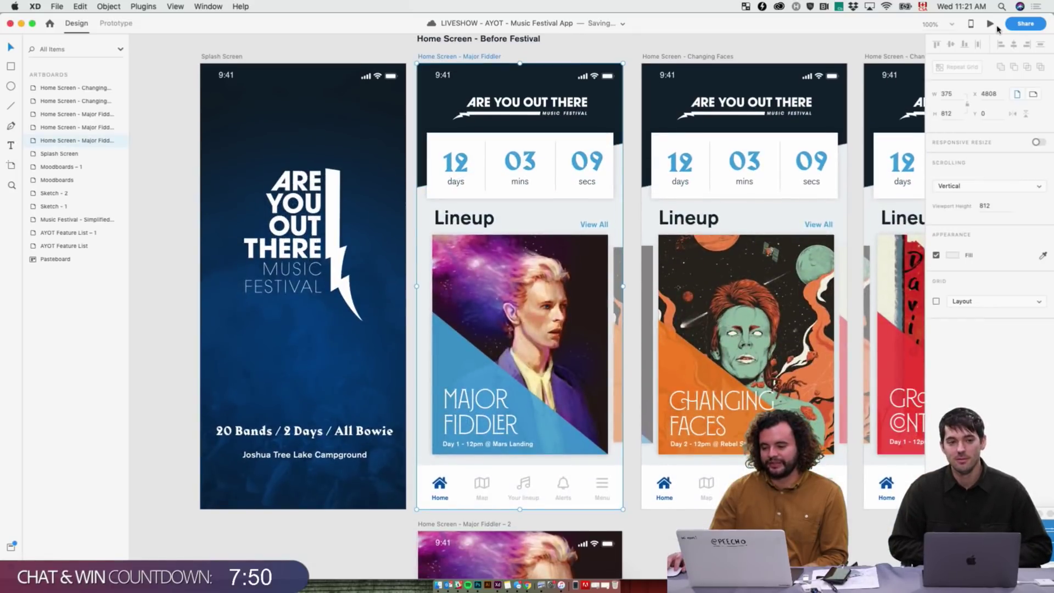
pyautogui.press('super+Return')
pyautogui.click(556, 411)
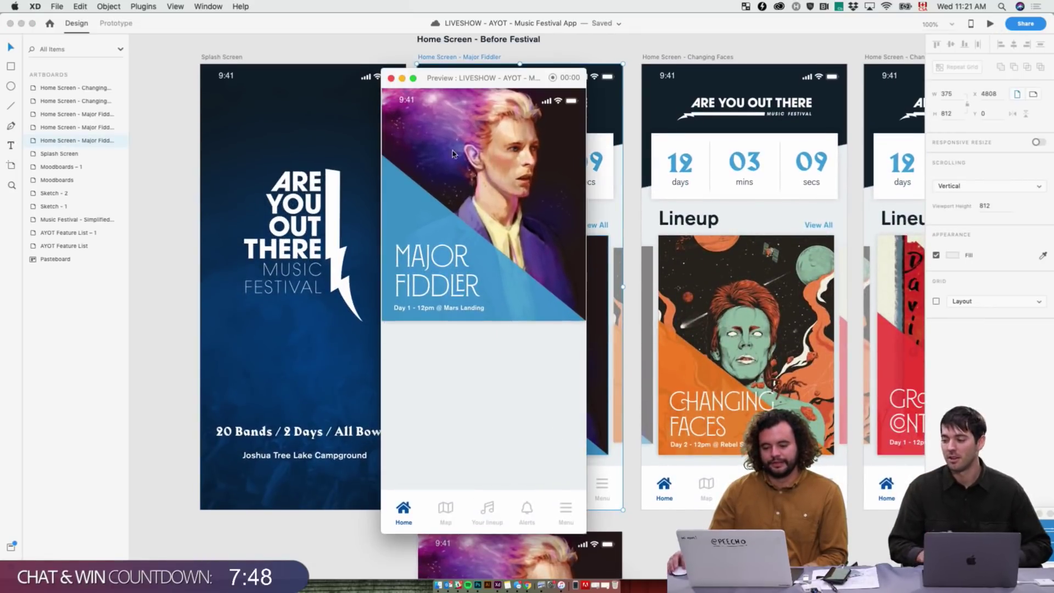
pyautogui.moveTo(424, 72); pyautogui.dragTo(224, 59)
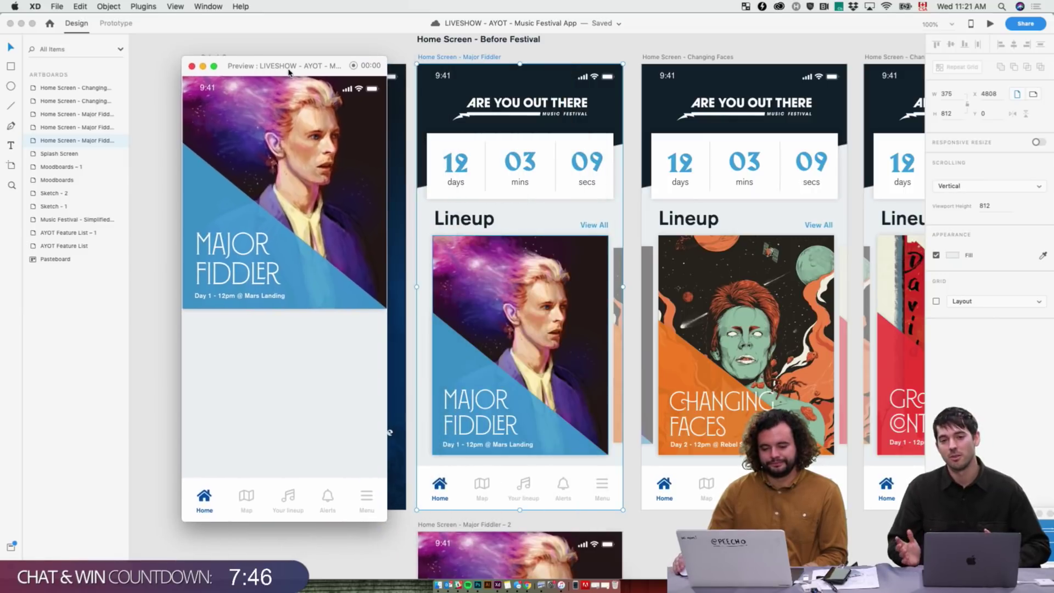
pyautogui.click(386, 41)
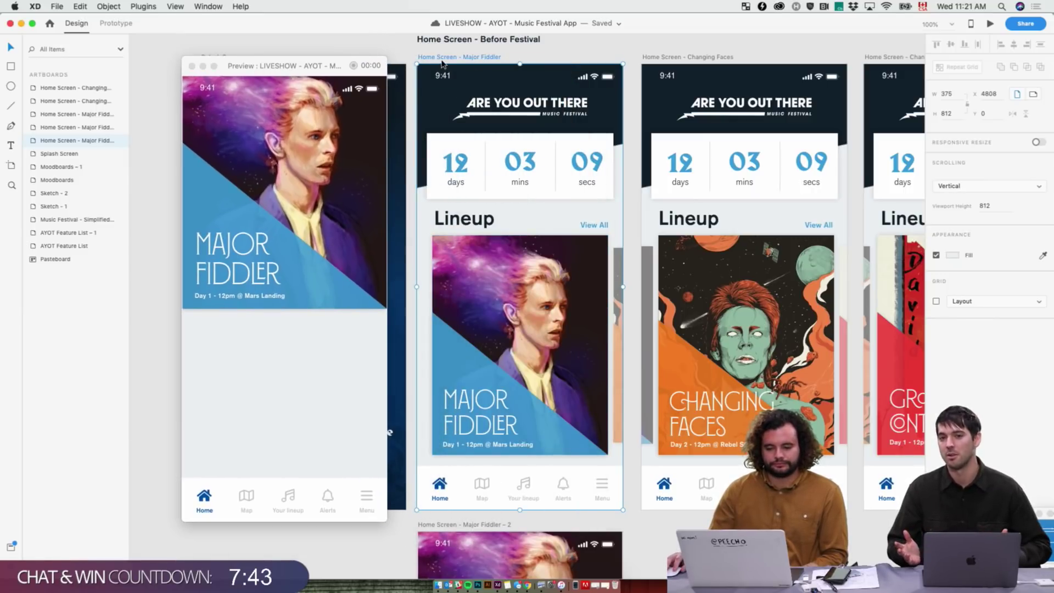
# - Close the preview and set the duration of the invisible rectangle's Auto-Animate transition to 0.6 s
pyautogui.click(115, 22)
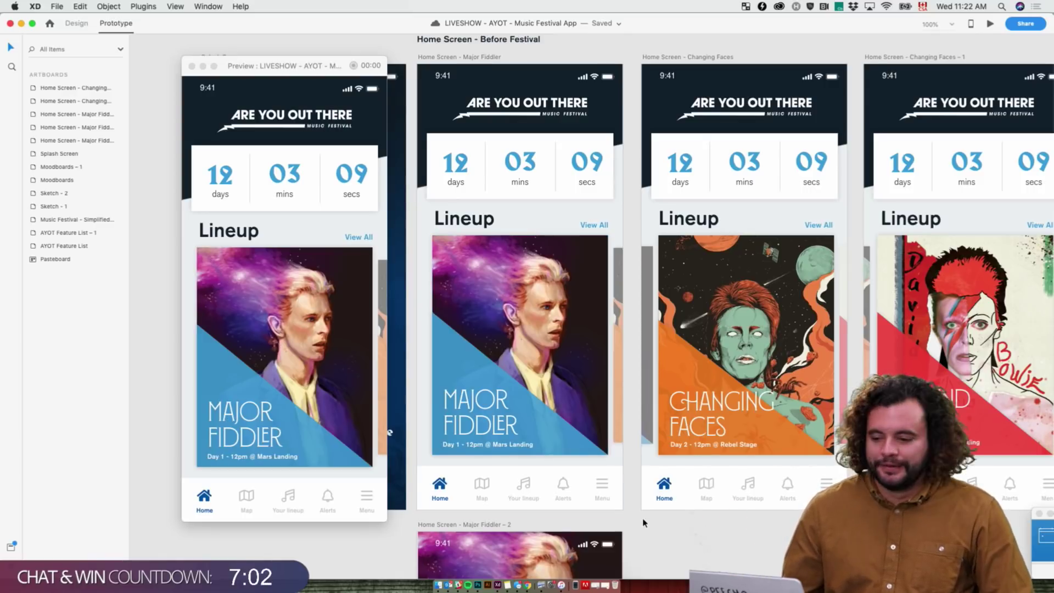
pyautogui.scroll(-5, 644, 523)
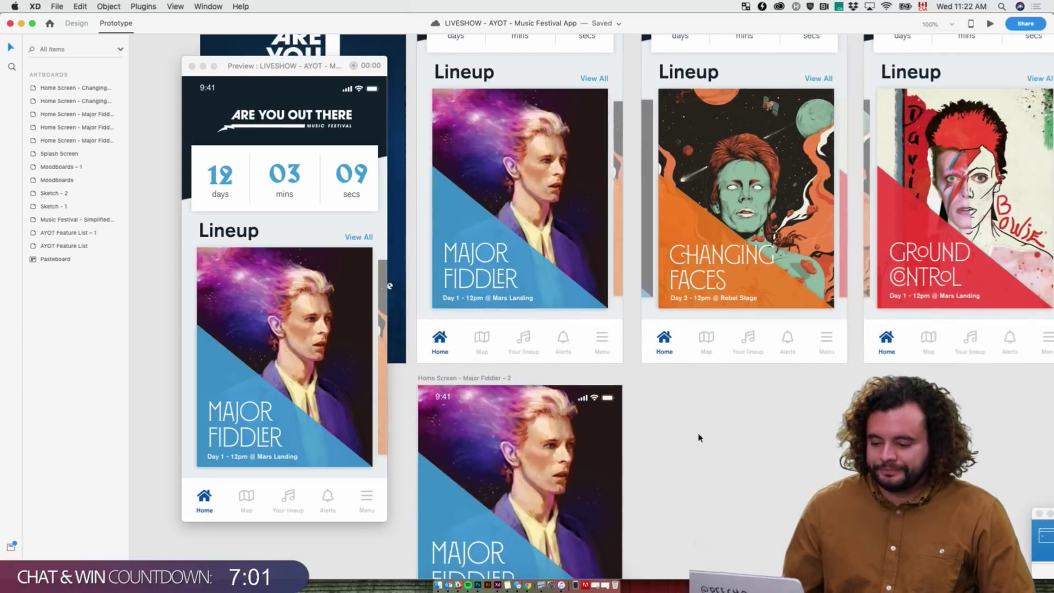
pyautogui.click(555, 276)
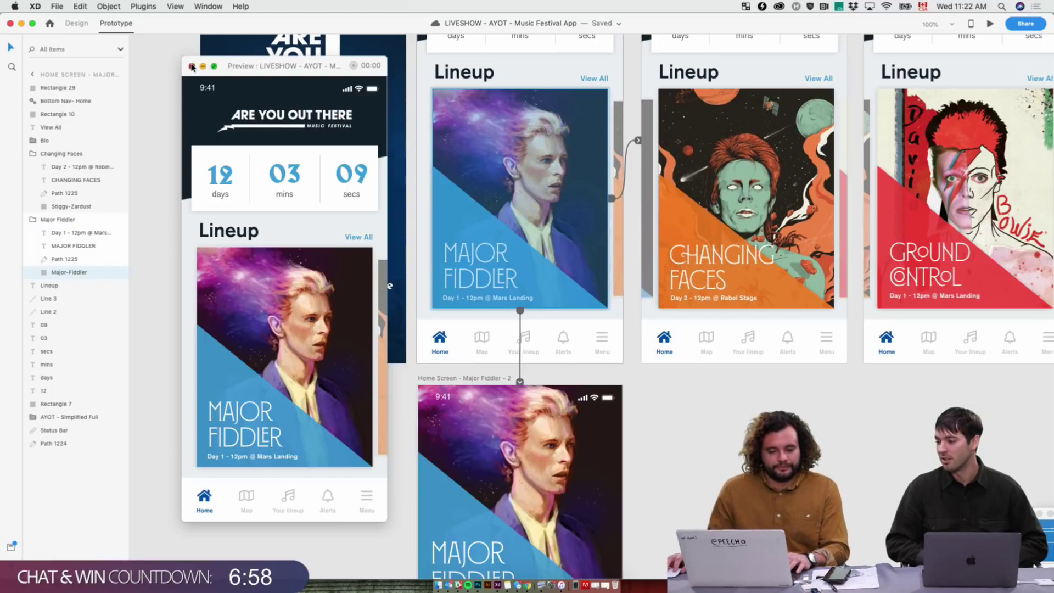
pyautogui.click(192, 66)
pyautogui.click(76, 23)
pyautogui.click(536, 256)
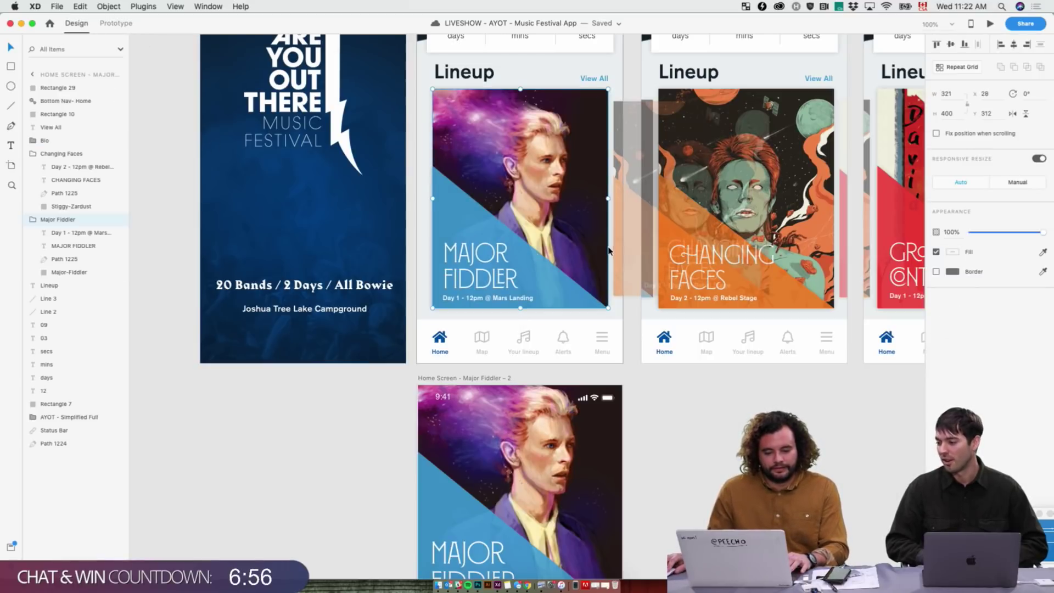
pyautogui.click(93, 88)
pyautogui.click(116, 23)
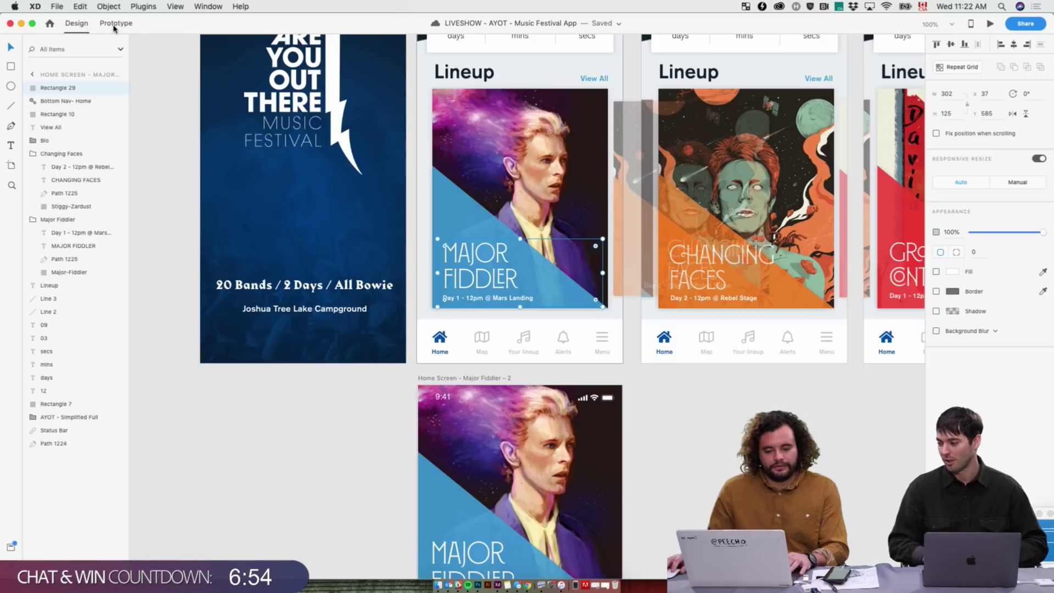
pyautogui.click(521, 384)
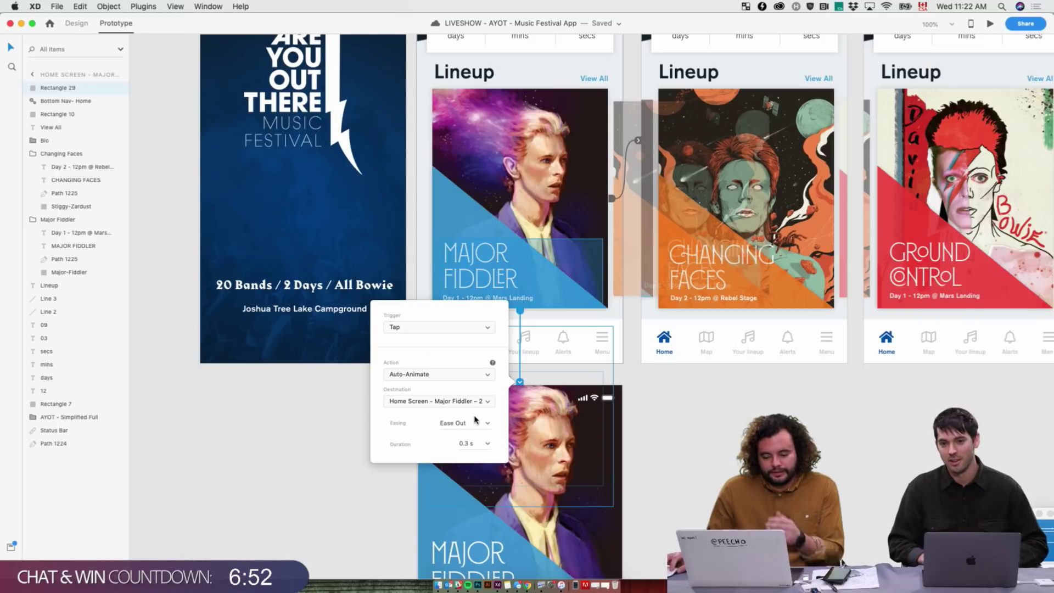
pyautogui.click(488, 444)
pyautogui.click(478, 467)
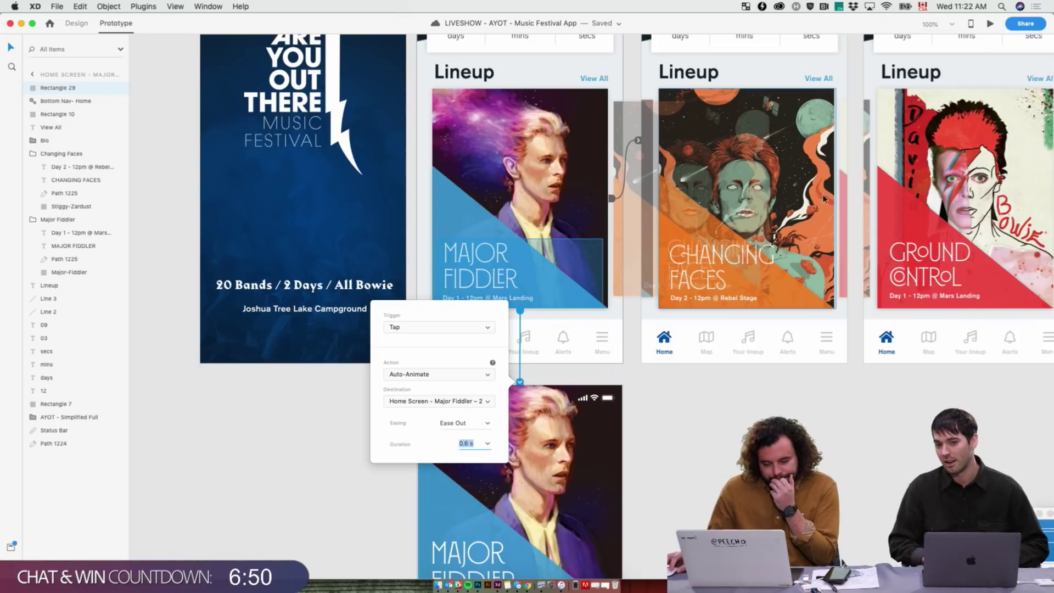
# - Test the slower Major Fiddler card transition in the preview, and close the preview window
pyautogui.click(950, 85)
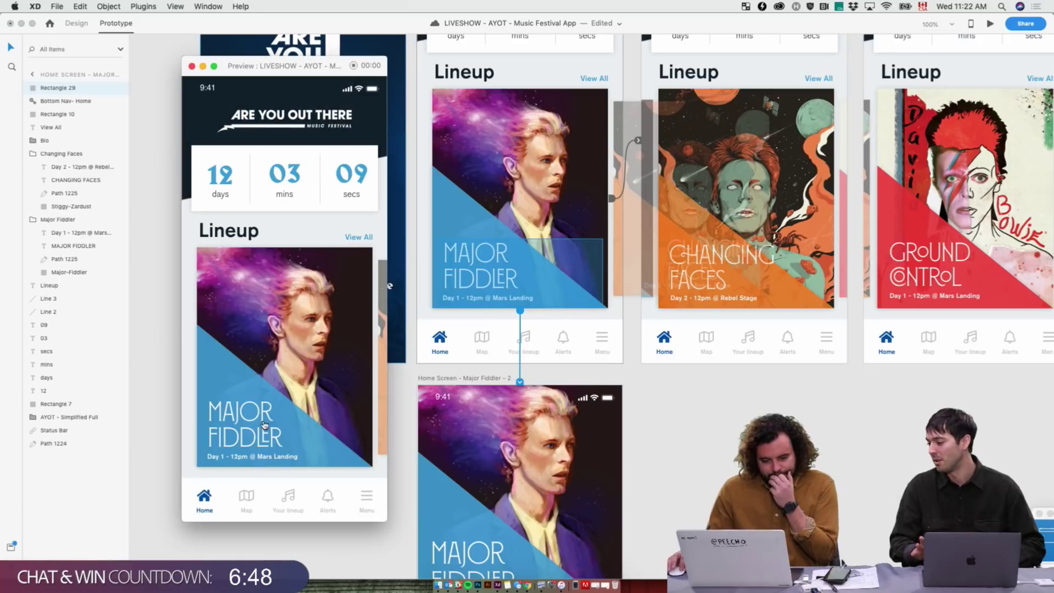
pyautogui.click(362, 407)
pyautogui.click(192, 66)
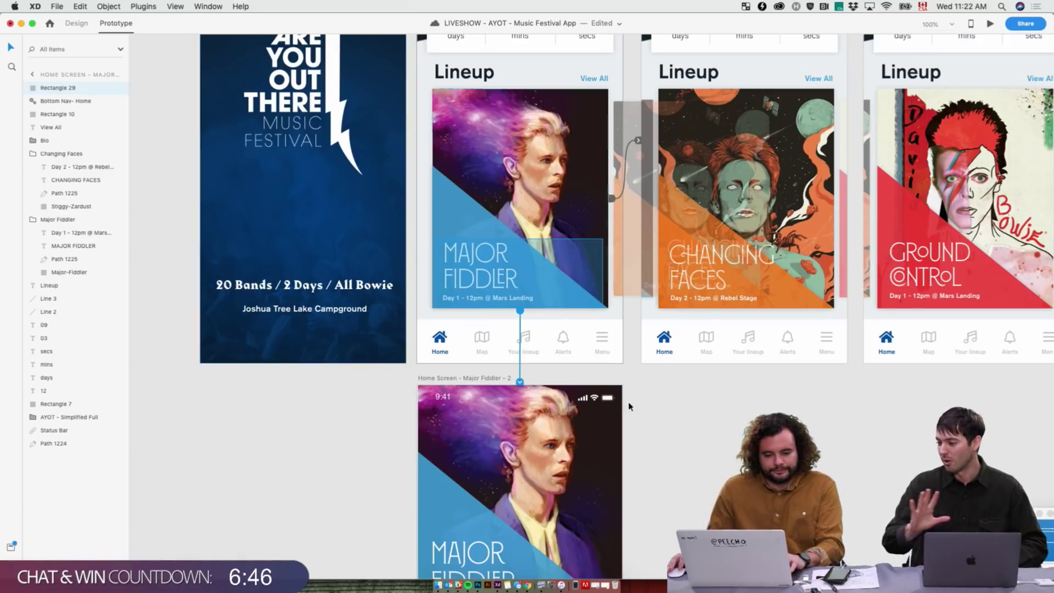
# - Place the Back Arrow symbol on the Major Fiddler detail artboard, just below the time in the status bar
pyautogui.click(696, 428)
pyautogui.click(11, 548)
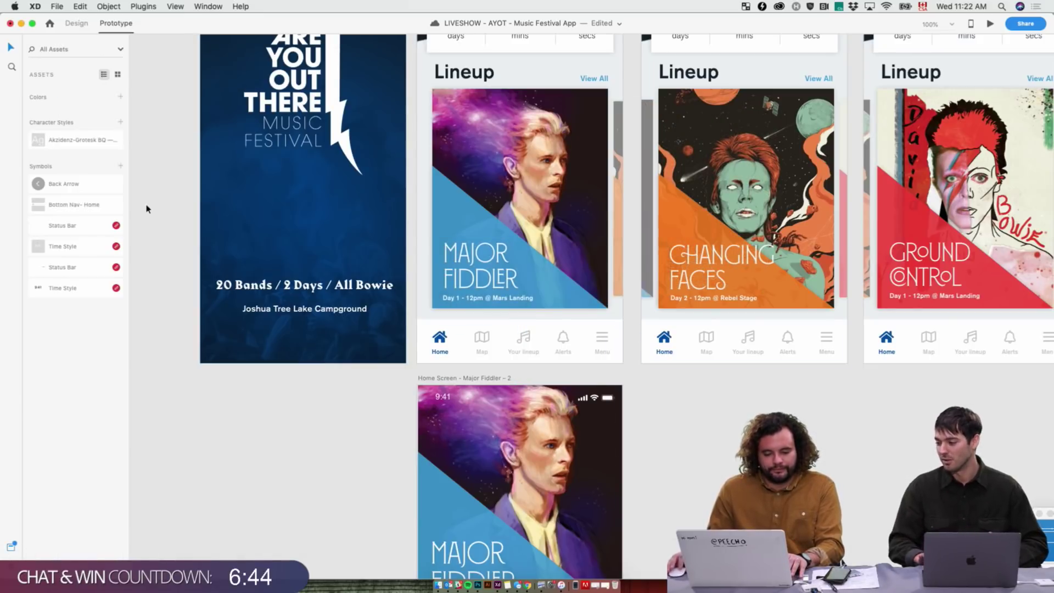
pyautogui.moveTo(62, 184); pyautogui.dragTo(443, 431)
pyautogui.press('Escape')
pyautogui.click(440, 423)
pyautogui.moveTo(439, 425); pyautogui.dragTo(423, 427)
# - Link the detail screen's back arrow to Home Screen - Major Fiddler with a Tap trigger, Auto-Animate, Ease Out easing and 0.6 s duration
pyautogui.click(434, 422)
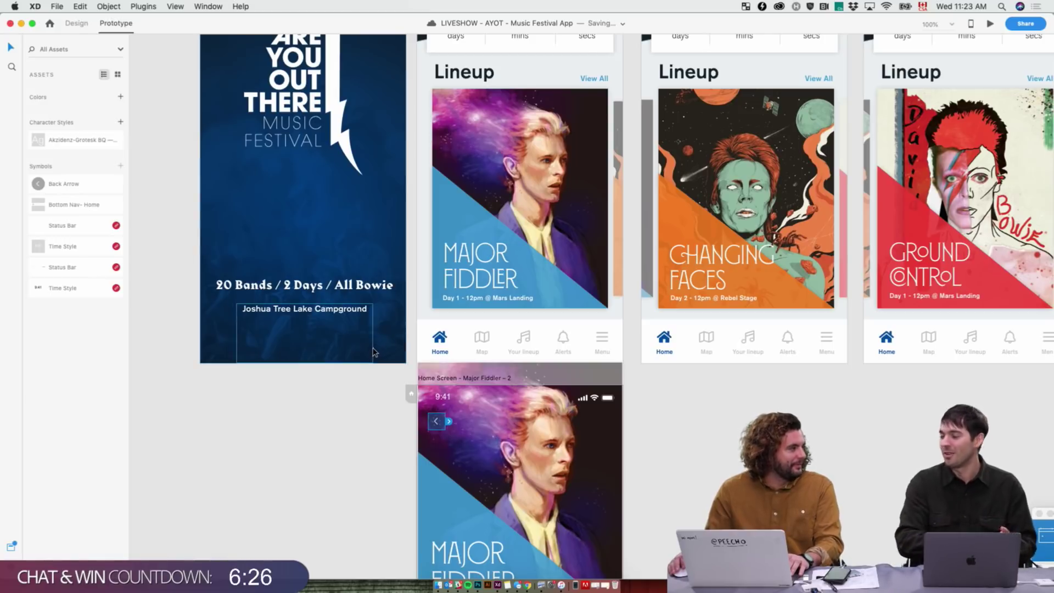
pyautogui.scroll(-3, 498, 376)
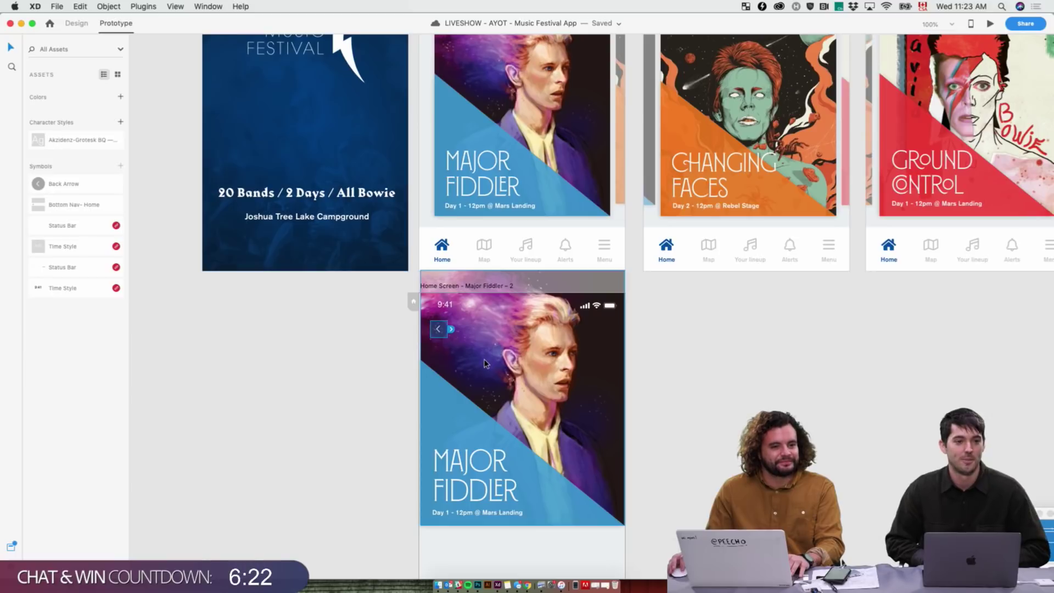
pyautogui.scroll(2, 487, 364)
pyautogui.moveTo(451, 384); pyautogui.dragTo(511, 165)
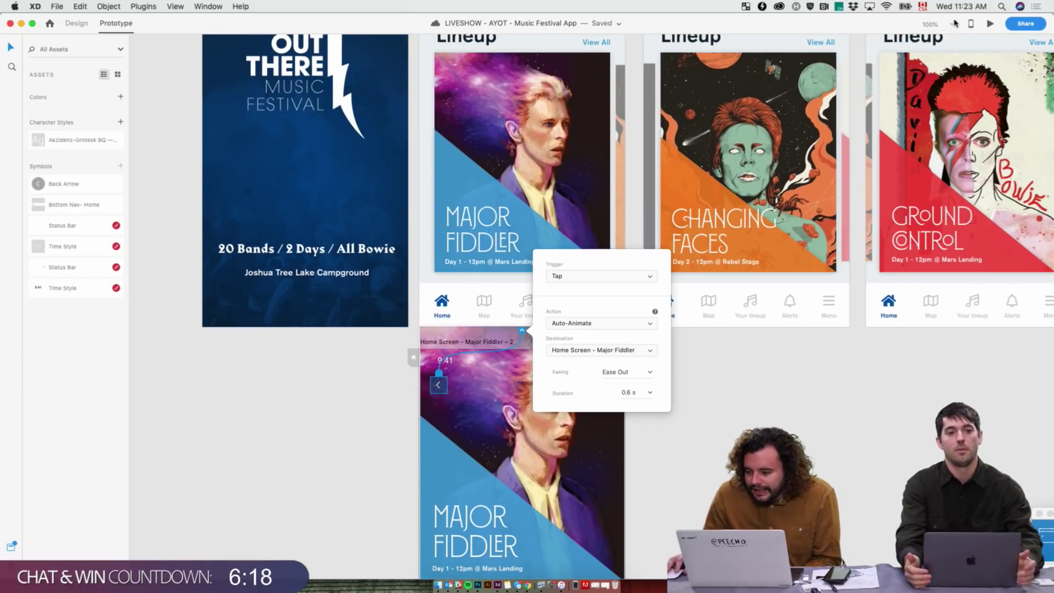
# - Preview the detail screen, test the back arrow's transition to the home screen, and close the preview
pyautogui.press('super+Return')
pyautogui.click(200, 112)
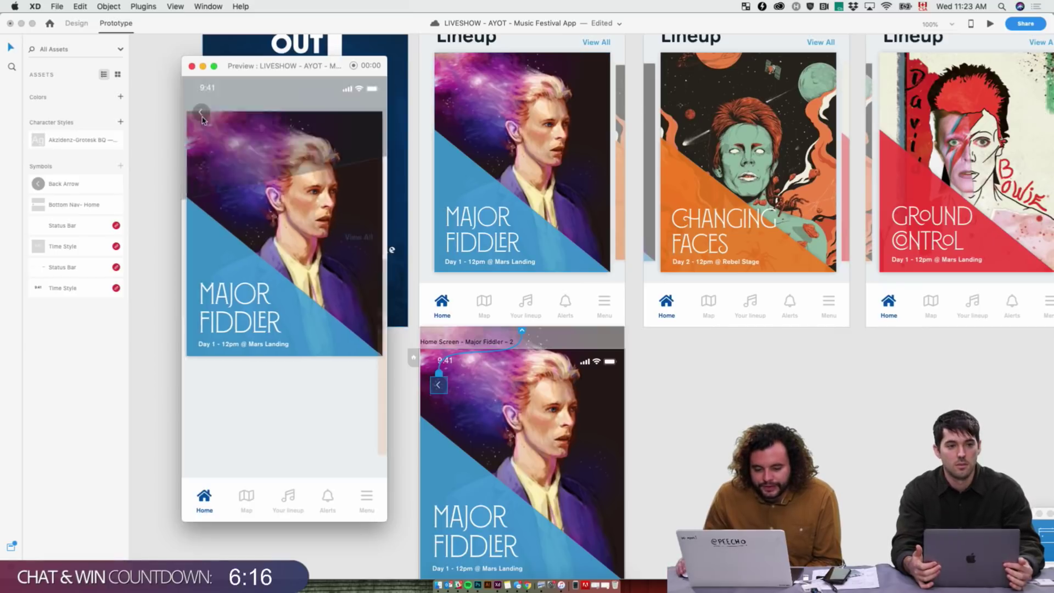
pyautogui.click(192, 66)
pyautogui.click(210, 392)
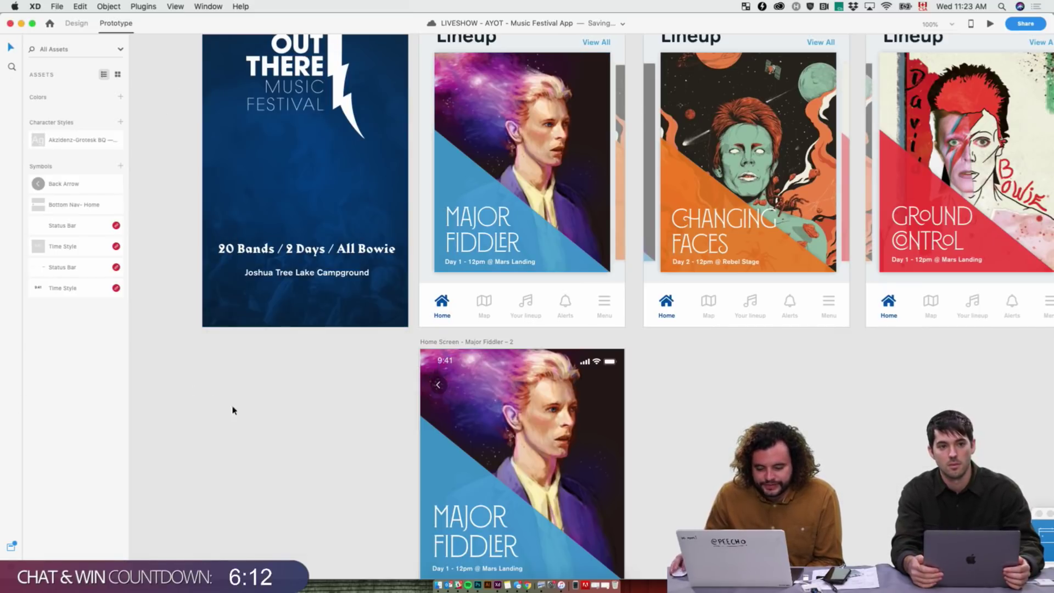
# - In Design mode, group the status bar, festival logo and countdown elements at the top of the original Major Fiddler home screen
pyautogui.click(11, 547)
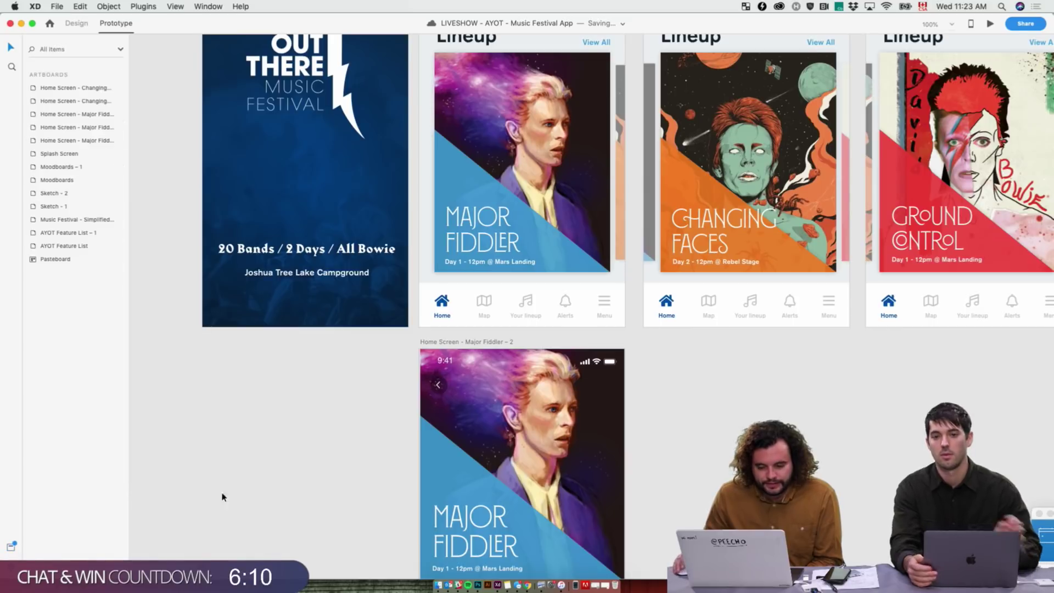
pyautogui.scroll(-5, 294, 435)
pyautogui.hscroll(5, 294, 436)
pyautogui.scroll(-2, 291, 433)
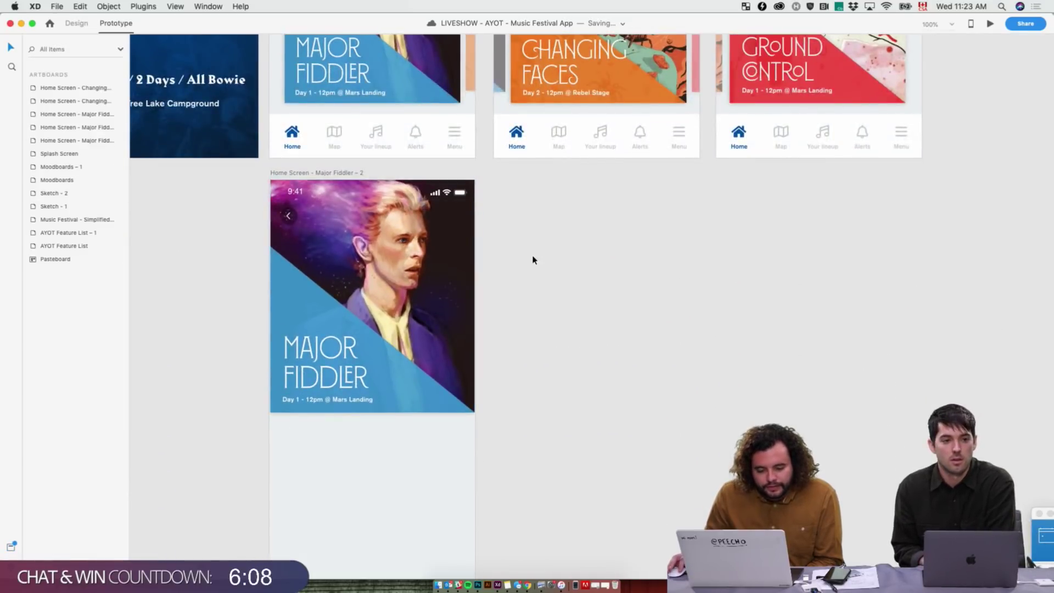
pyautogui.scroll(3, 532, 266)
pyautogui.scroll(5, 533, 265)
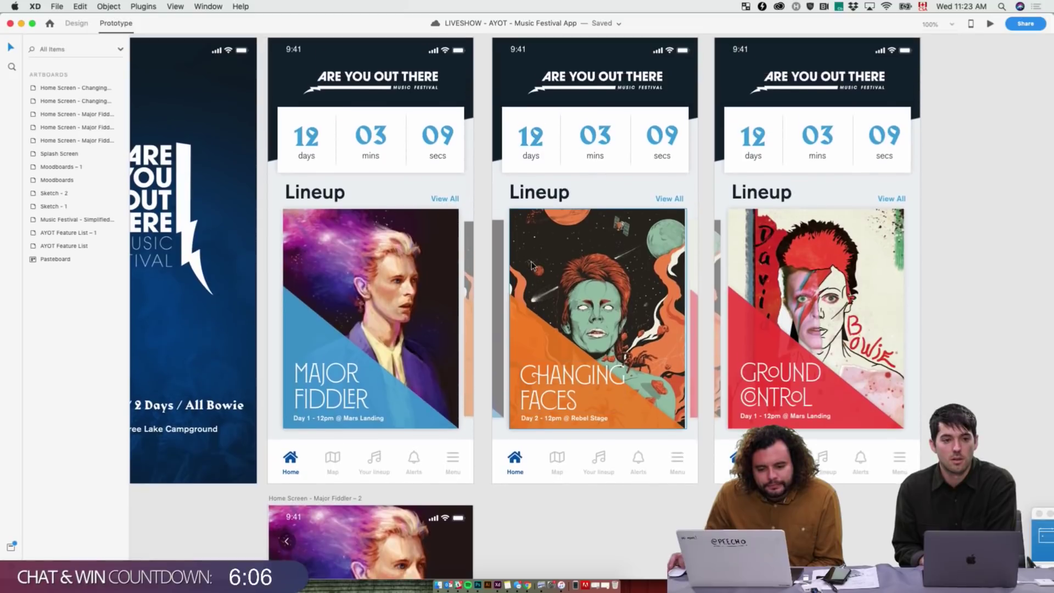
pyautogui.moveTo(484, 45); pyautogui.dragTo(277, 147)
pyautogui.click(74, 23)
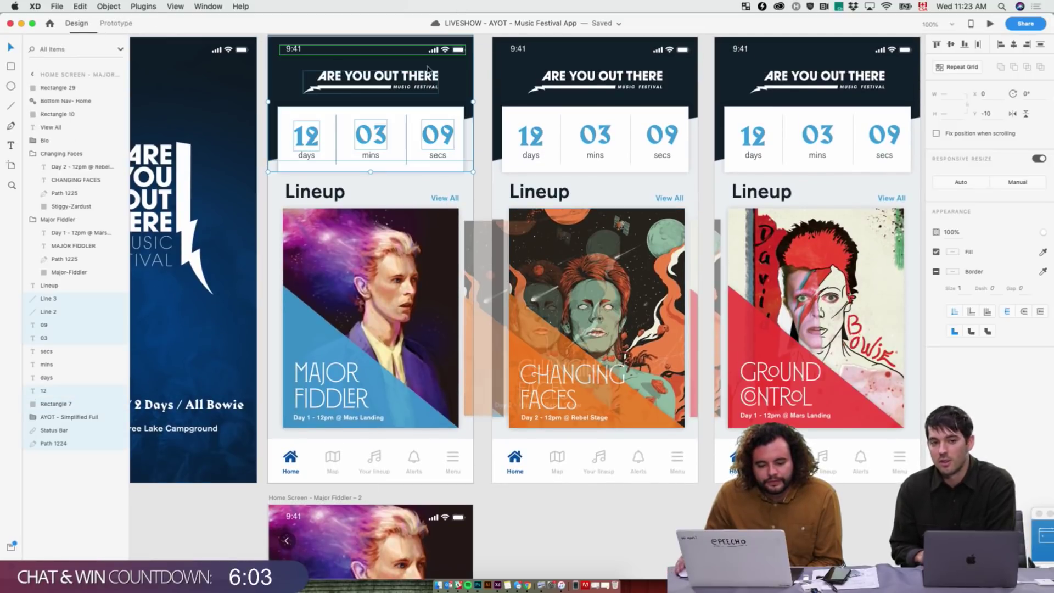
pyautogui.click(480, 48)
pyautogui.scroll(1, 479, 48)
pyautogui.moveTo(482, 66); pyautogui.dragTo(265, 194)
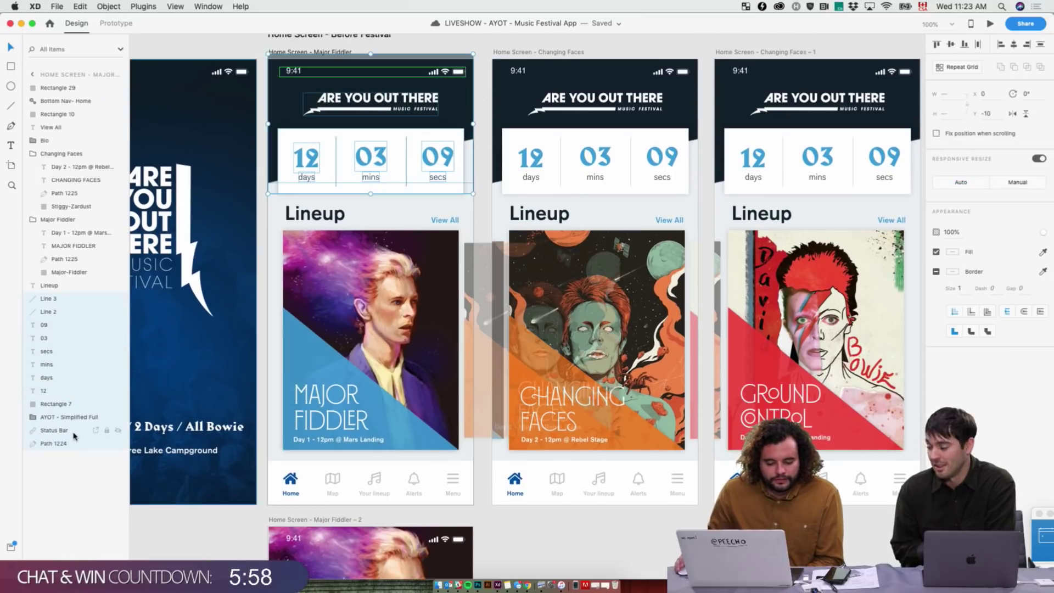
pyautogui.press('super+g')
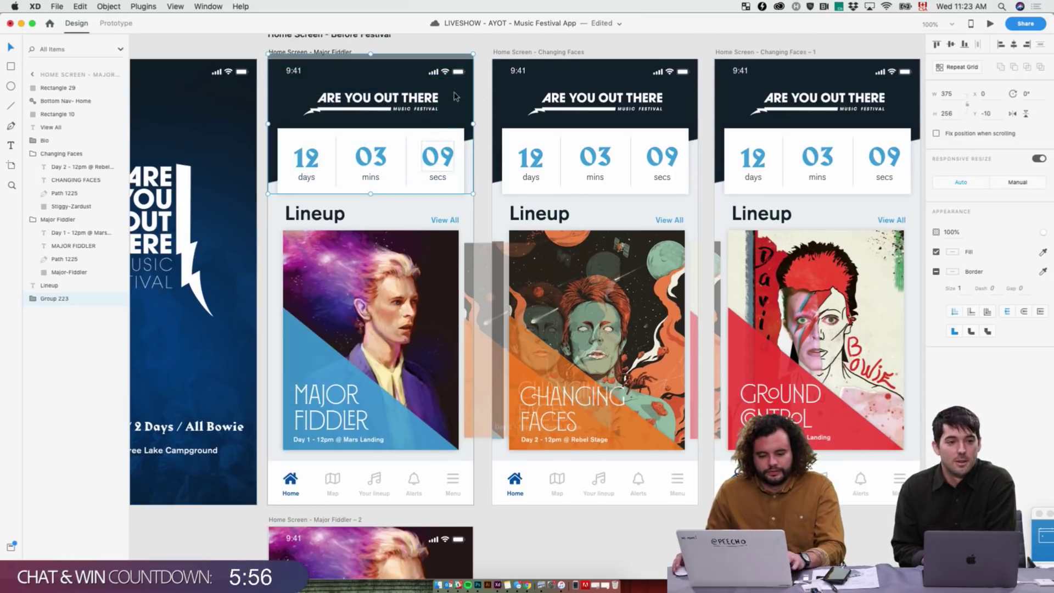
# - Preview the prototype with the grouped header, test the card and back arrow transitions, and close the preview
pyautogui.click(992, 24)
pyautogui.click(278, 441)
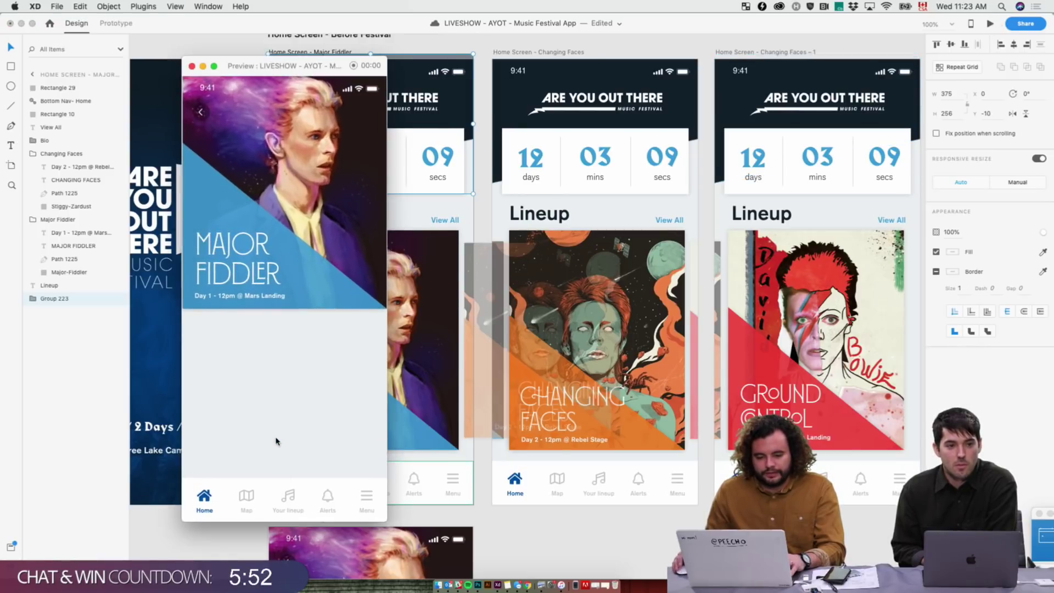
pyautogui.click(216, 114)
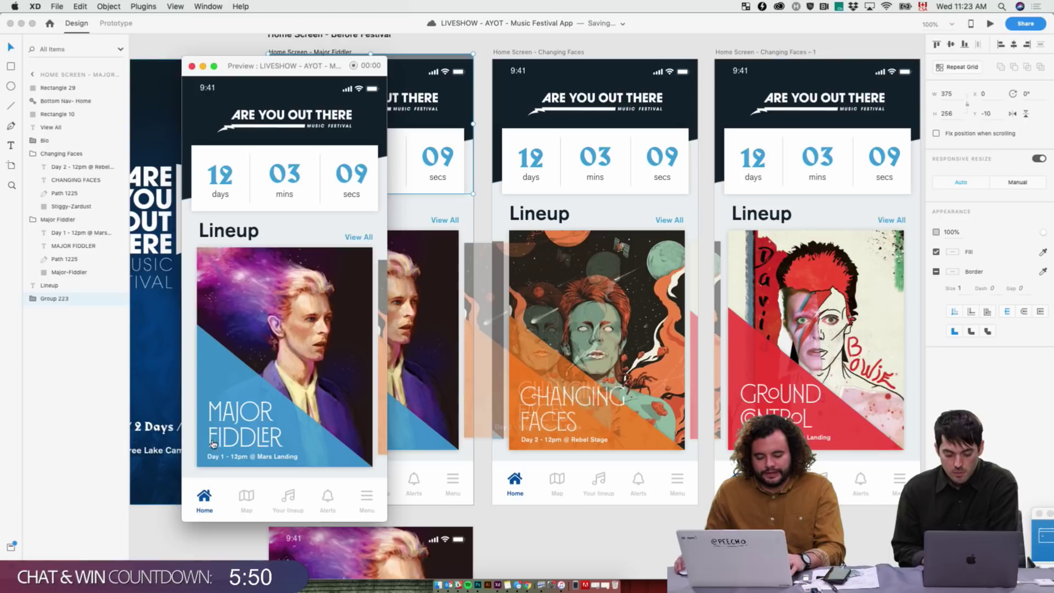
pyautogui.click(252, 436)
pyautogui.click(211, 461)
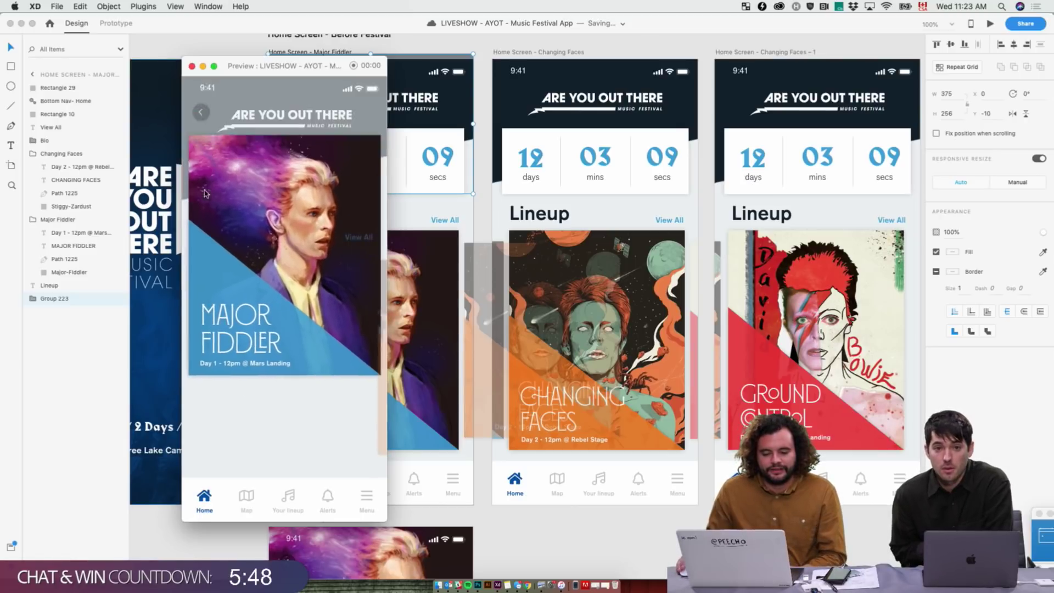
pyautogui.click(212, 446)
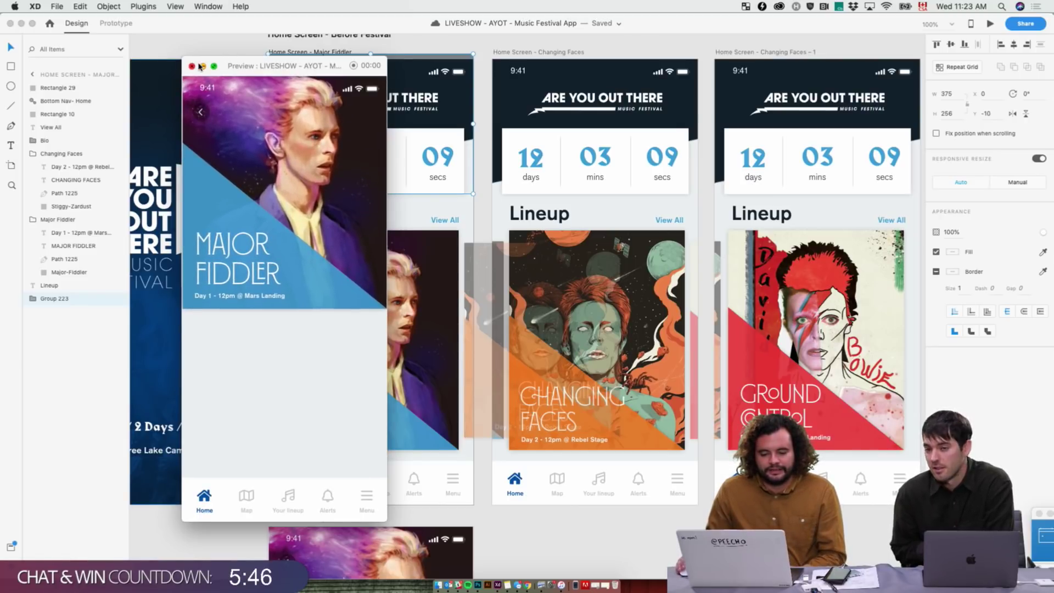
pyautogui.click(191, 66)
# - Move the MAJOR FIDDLER title and its date line up 70 px on the detail artboard
pyautogui.click(556, 541)
pyautogui.scroll(-10, 556, 542)
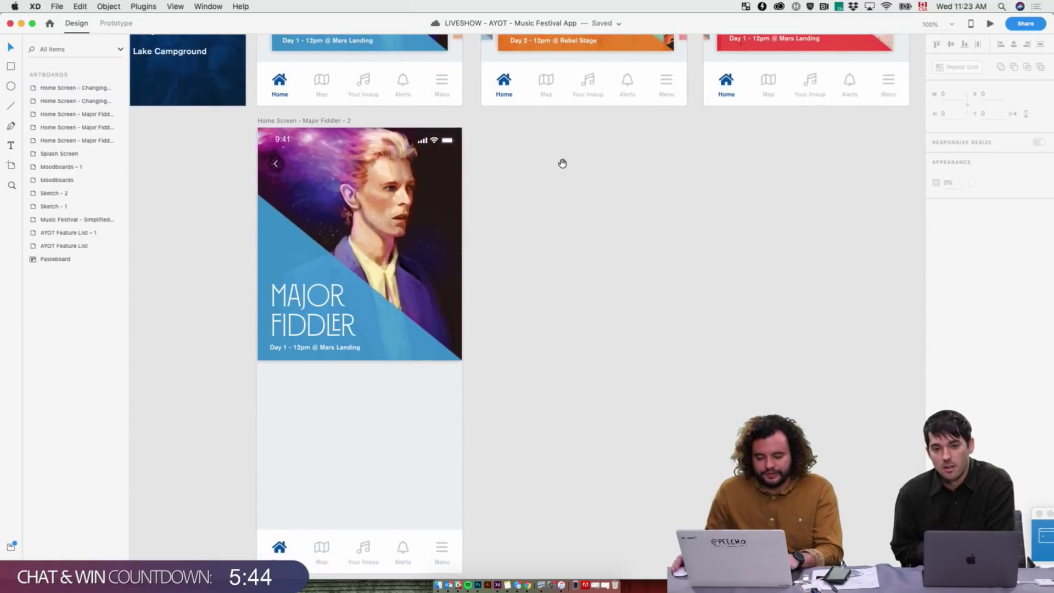
pyautogui.doubleClick(316, 244)
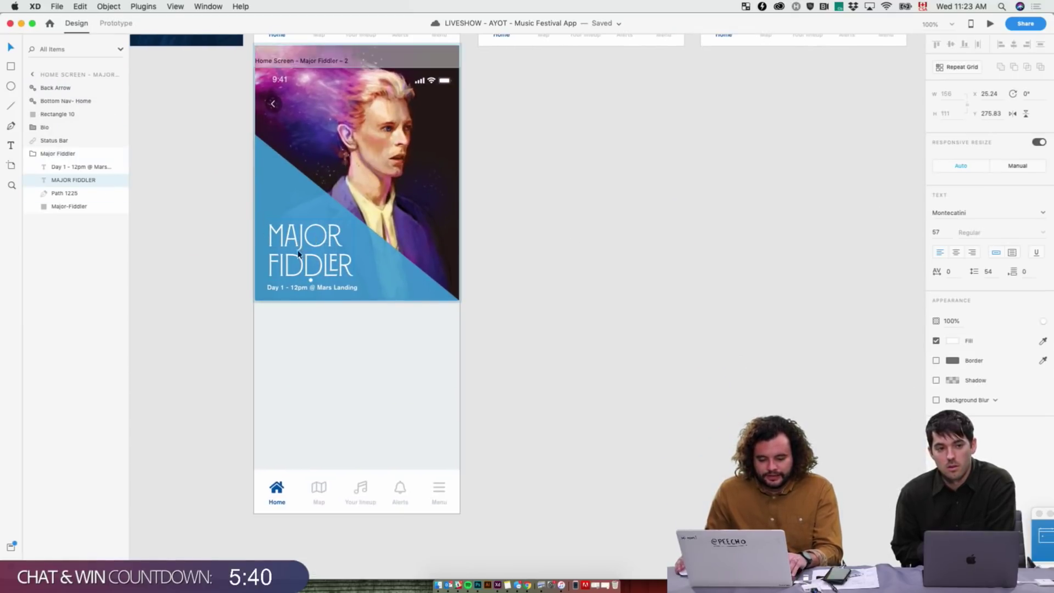
pyautogui.keyDown('shift'); pyautogui.click(57, 168); pyautogui.keyUp('shift')
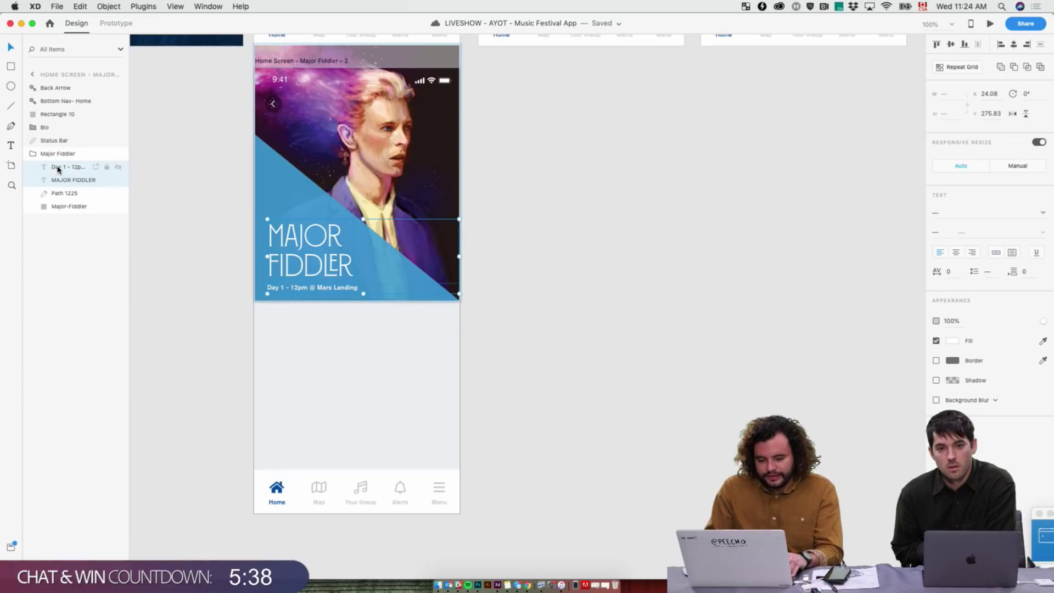
pyautogui.hotkey('shift', 'Up')
pyautogui.hotkey('shift', 'Up')
pyautogui.hotkey('shift', 'Up')
pyautogui.hotkey('shift', 'Up')
pyautogui.hotkey('shift', 'Up')
pyautogui.hotkey('shift', 'Up')
pyautogui.hotkey('shift', 'Up')
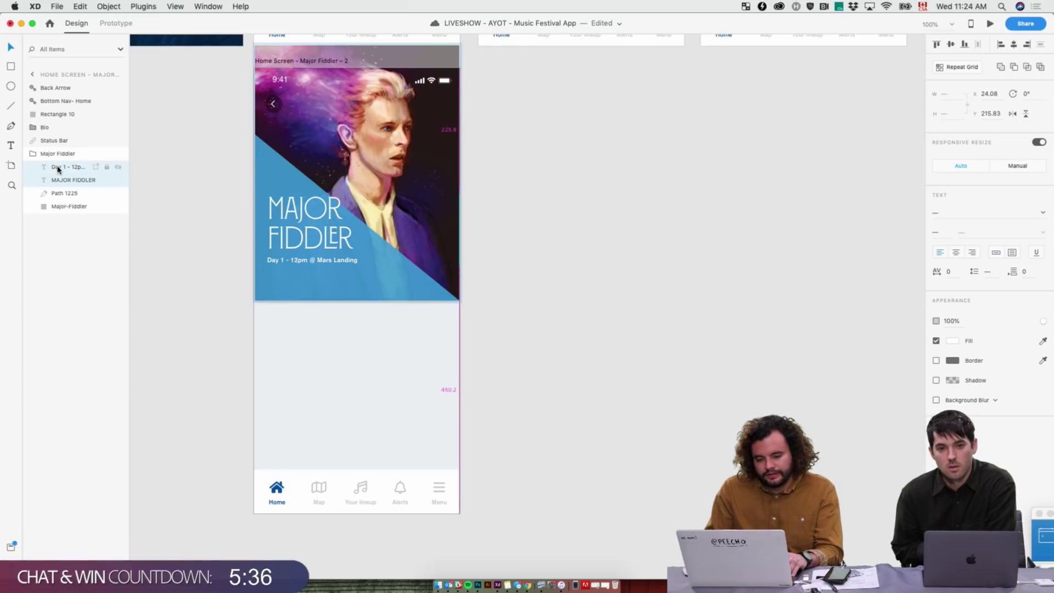
# - Preview from the original Major Fiddler home screen, replay the card and back arrow transitions several times, and close the preview
pyautogui.scroll(10, 268, 205)
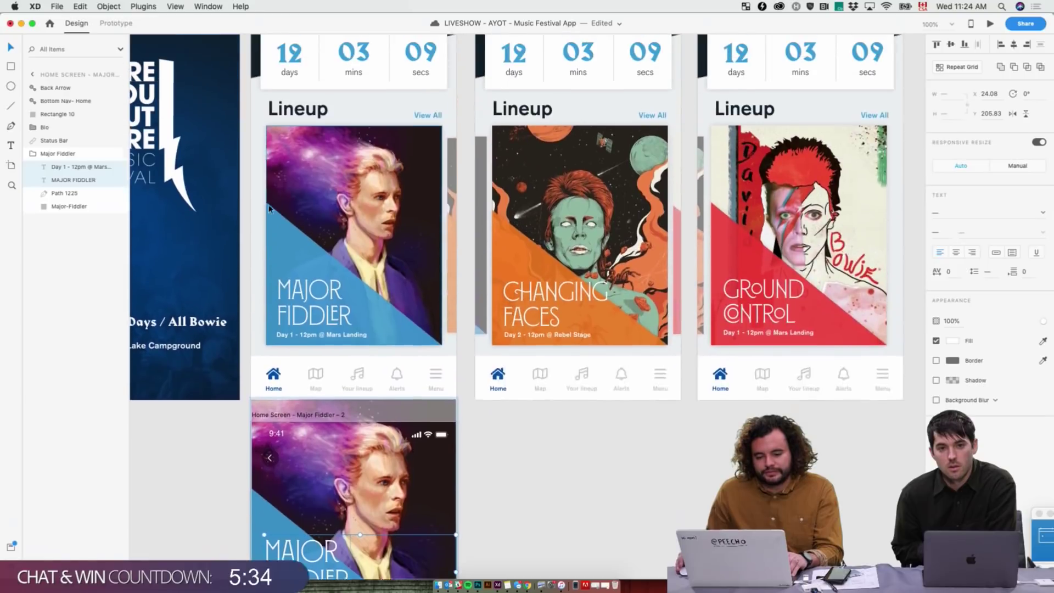
pyautogui.scroll(1, 306, 100)
pyautogui.click(306, 79)
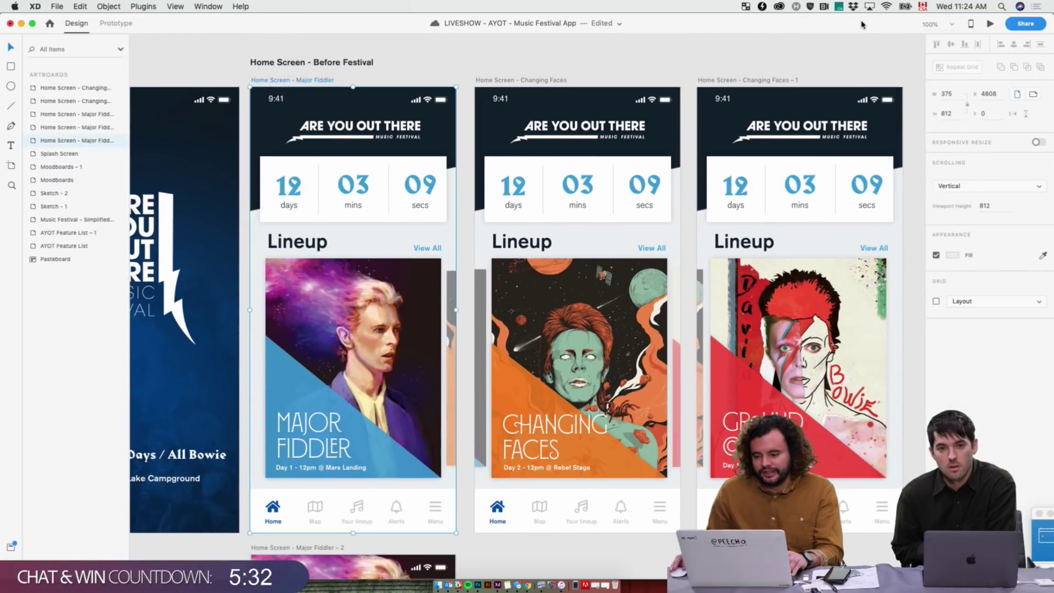
pyautogui.click(990, 24)
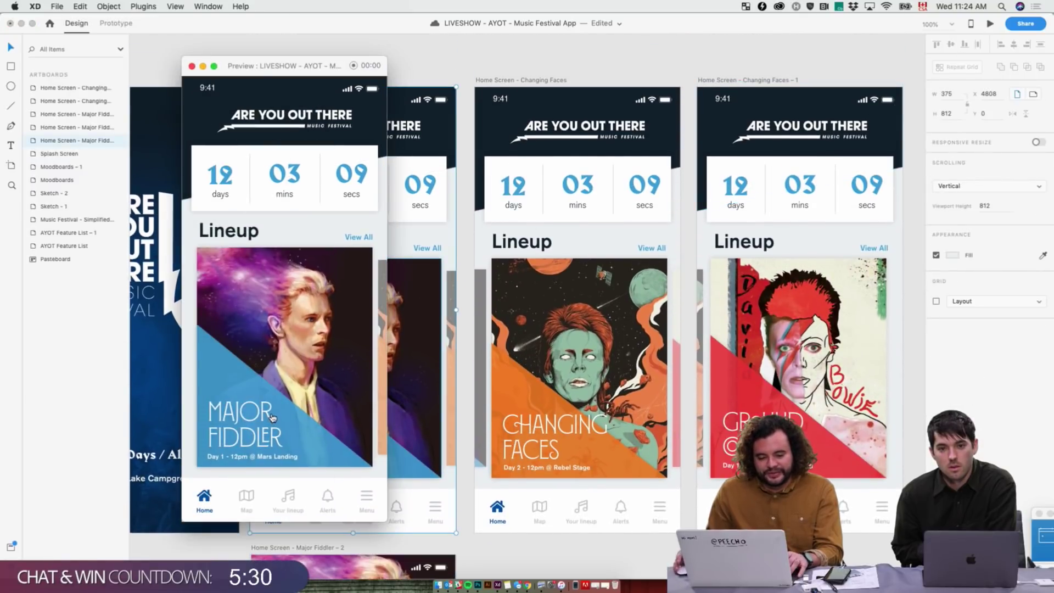
pyautogui.click(253, 416)
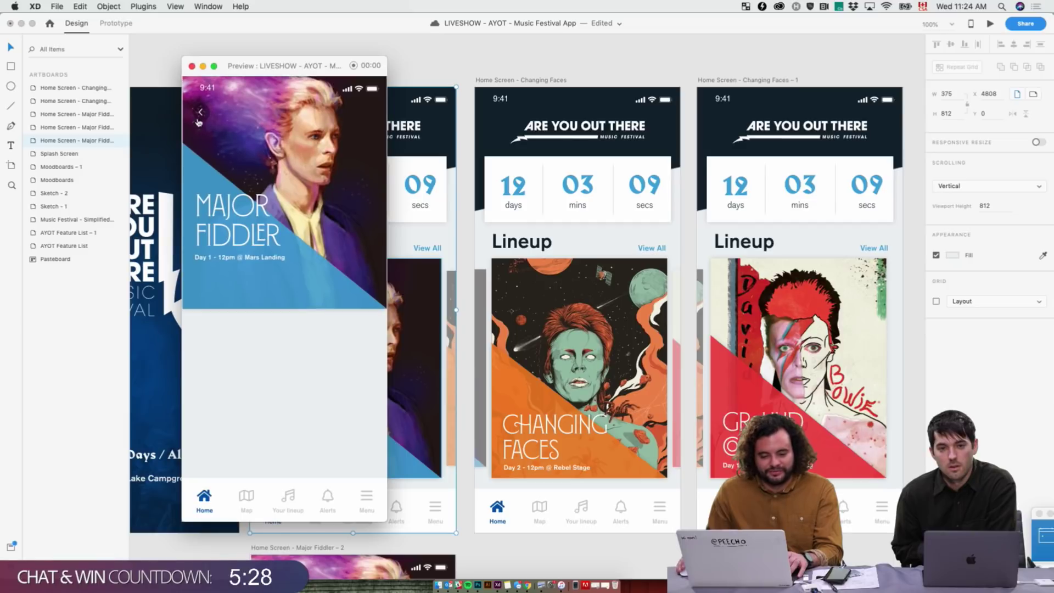
pyautogui.click(199, 120)
pyautogui.click(241, 421)
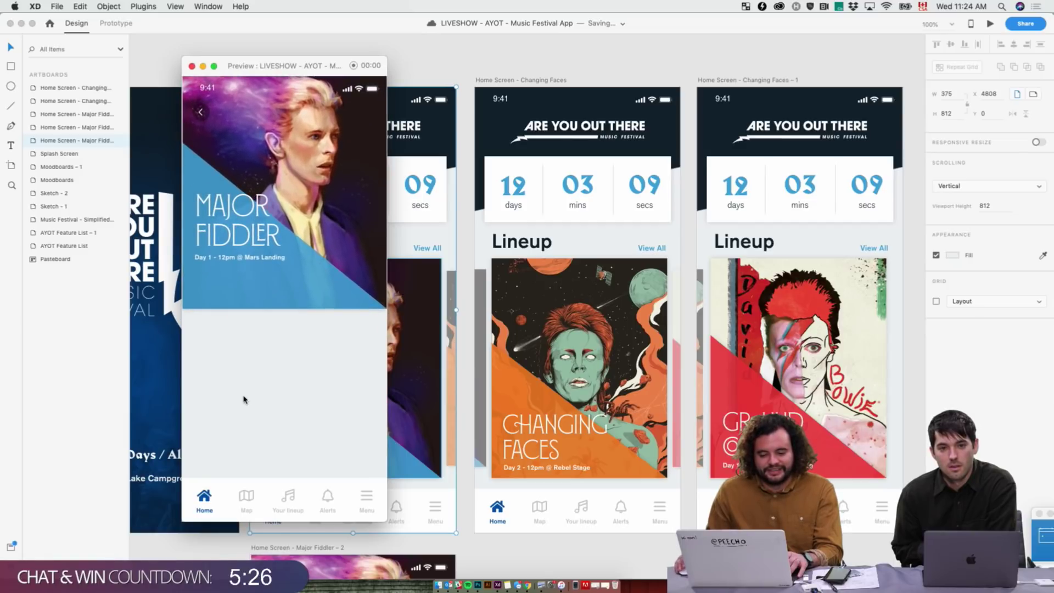
pyautogui.click(211, 109)
pyautogui.click(238, 411)
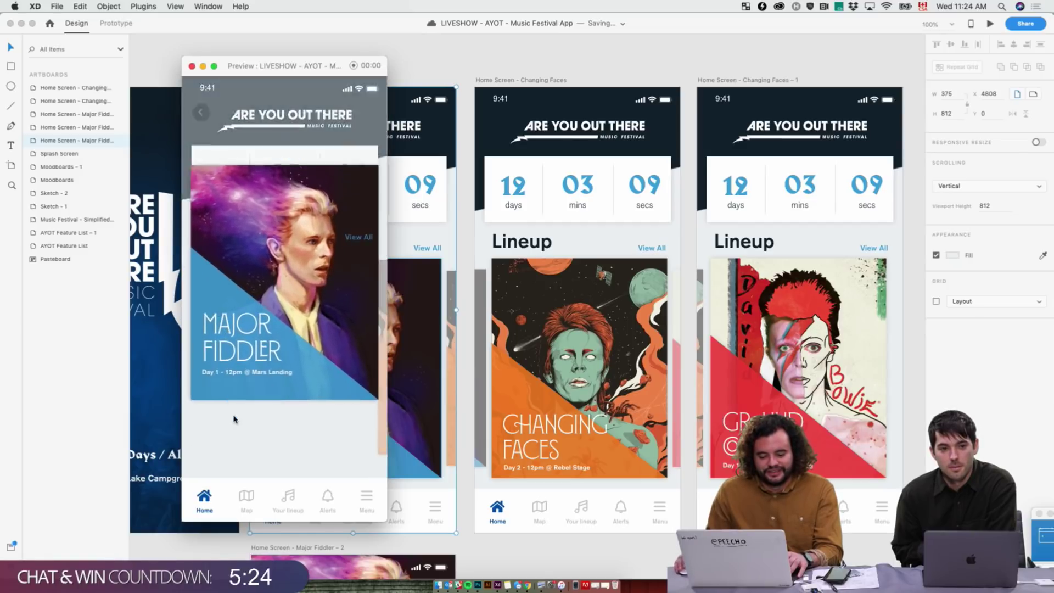
pyautogui.click(237, 428)
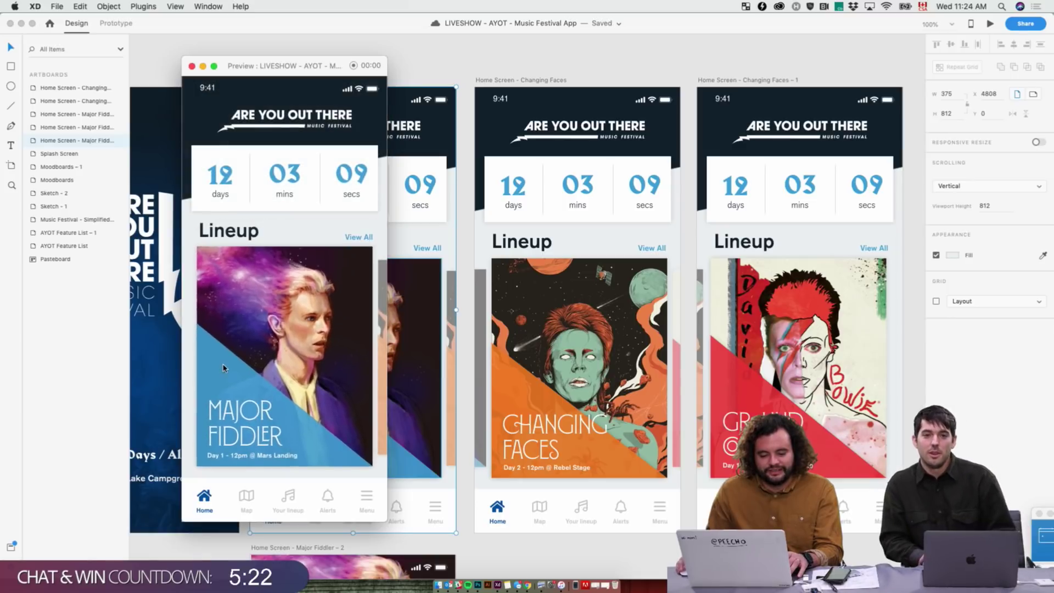
pyautogui.click(239, 448)
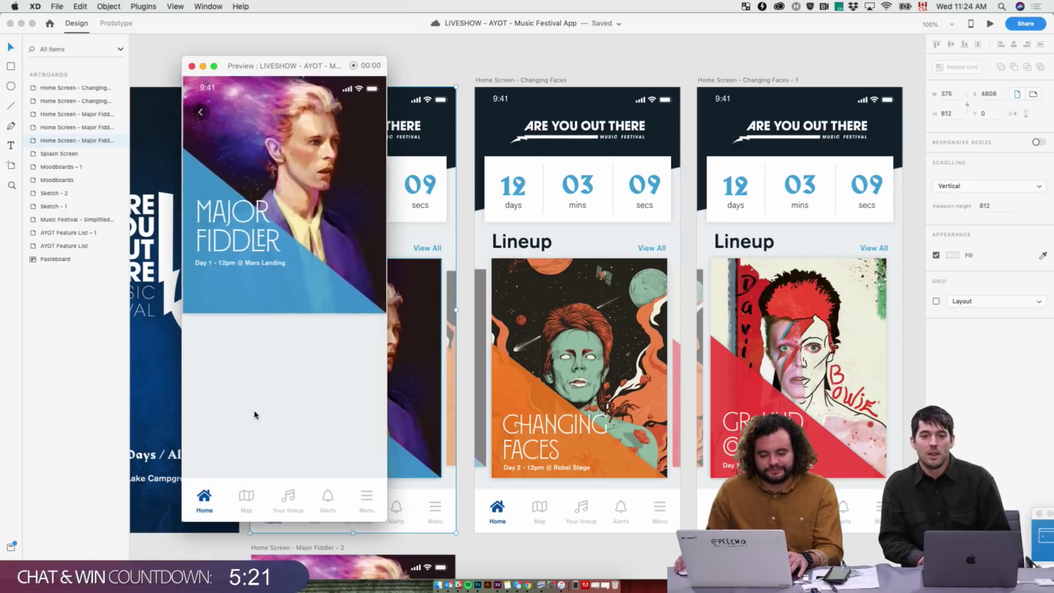
pyautogui.click(192, 67)
# - Move the detail artboard's MAJOR FIDDLER title and date line down 20 px, and deselect them
pyautogui.scroll(-10, 495, 340)
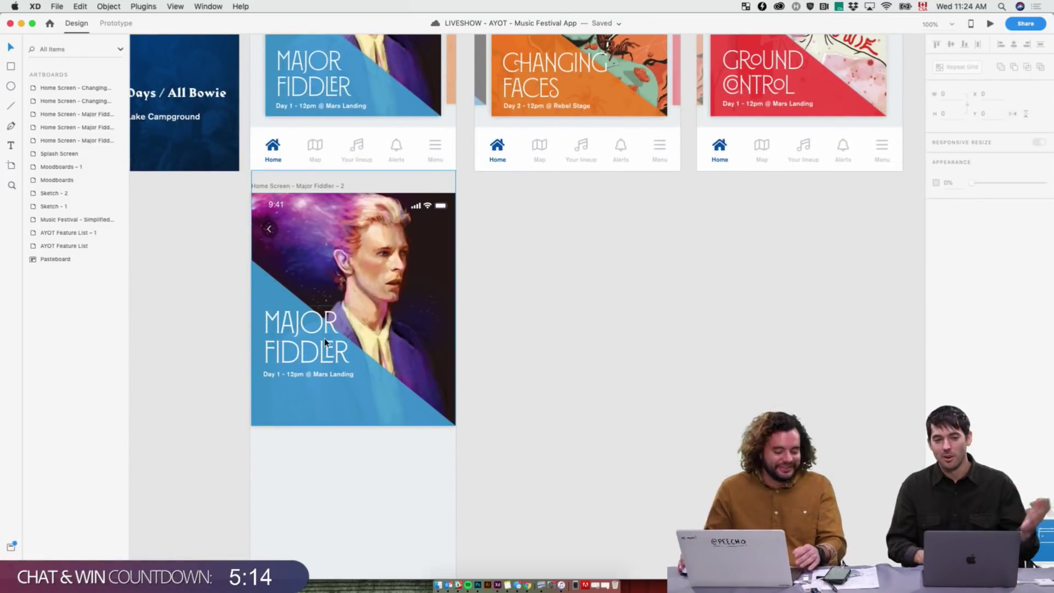
pyautogui.click(322, 381)
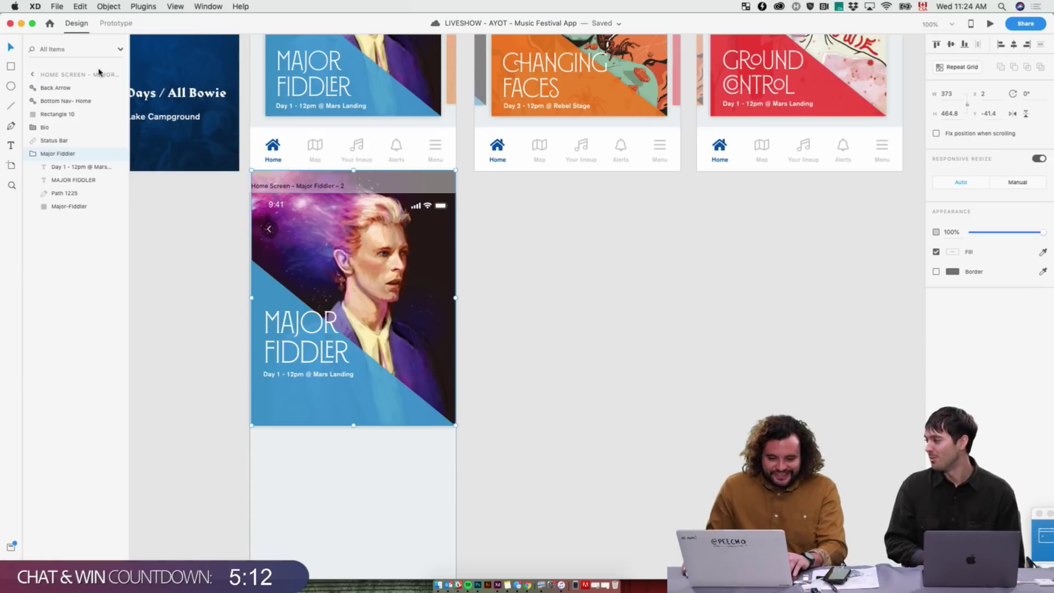
pyautogui.press('Escape')
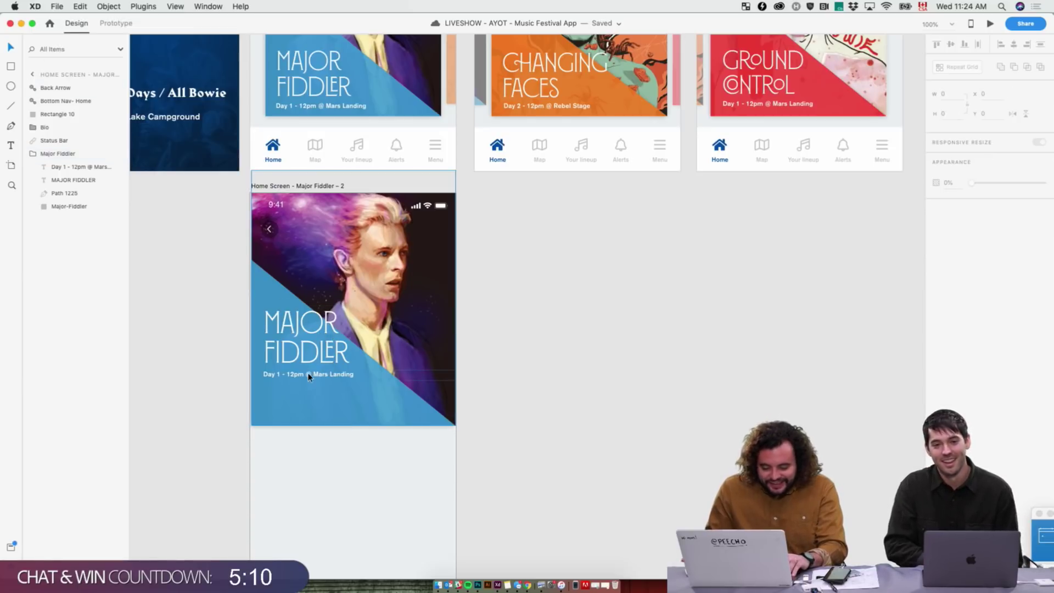
pyautogui.click(336, 321)
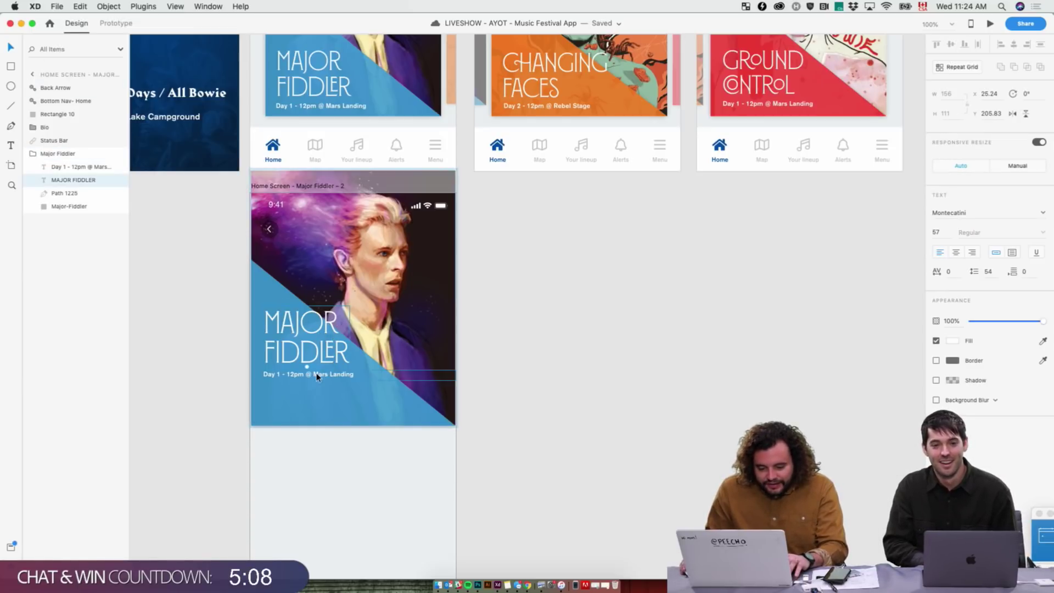
pyautogui.keyDown('shift'); pyautogui.click(317, 377); pyautogui.keyUp('shift')
pyautogui.hotkey('shift', 'Down')
pyautogui.hotkey('shift', 'Down')
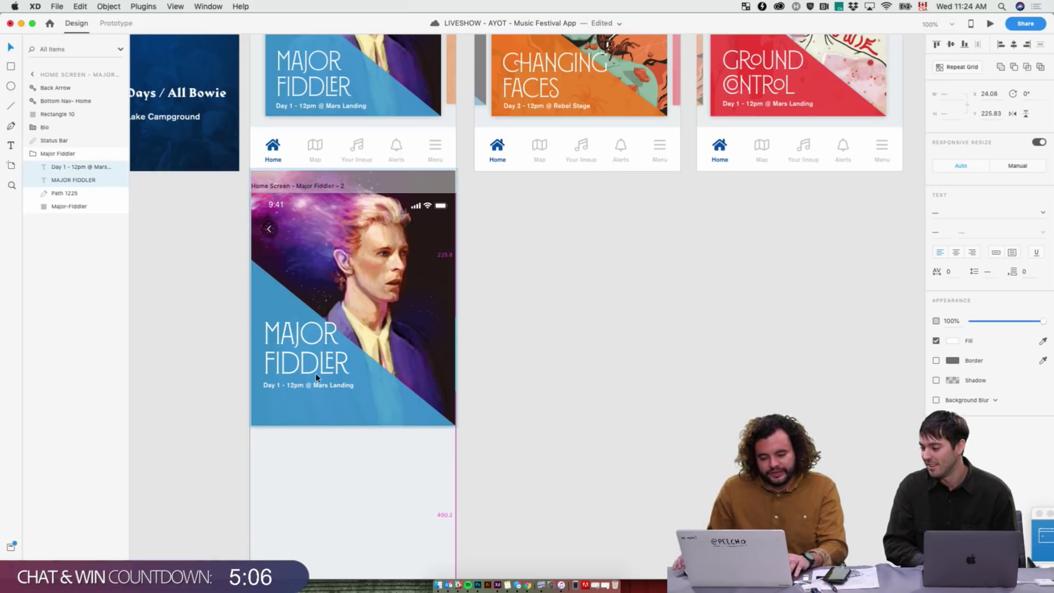
pyautogui.click(548, 371)
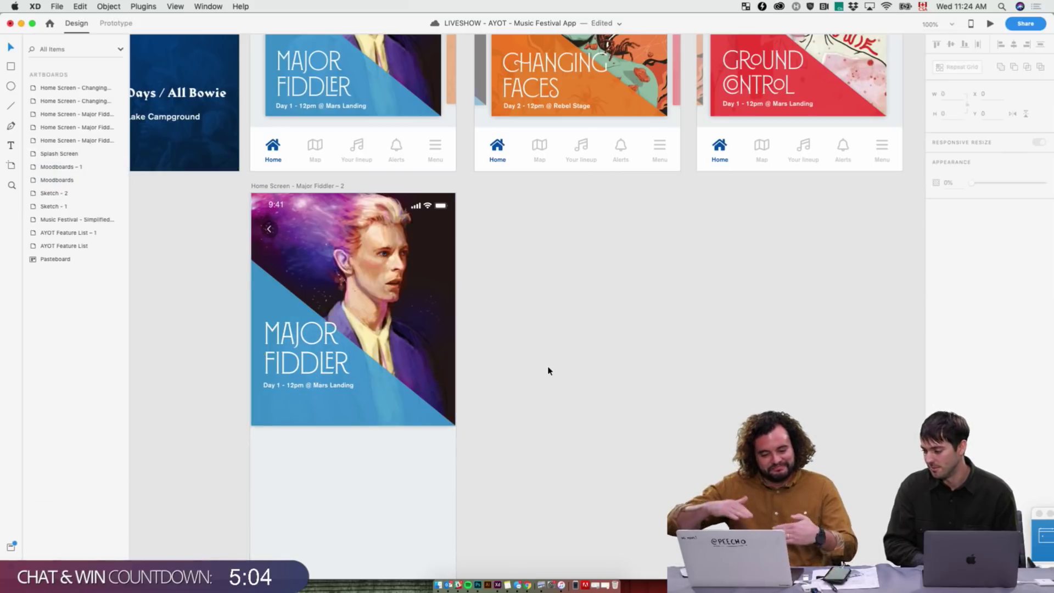
pyautogui.scroll(-3, 566, 368)
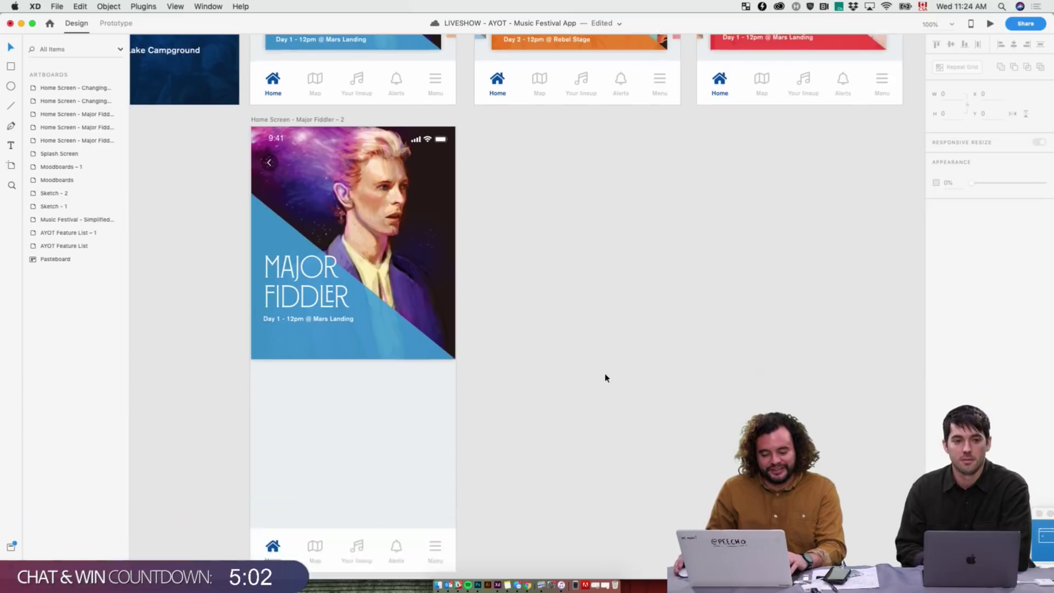
# - Duplicate the Major Fiddler detail artboard directly below the original and save the document
pyautogui.click(297, 101)
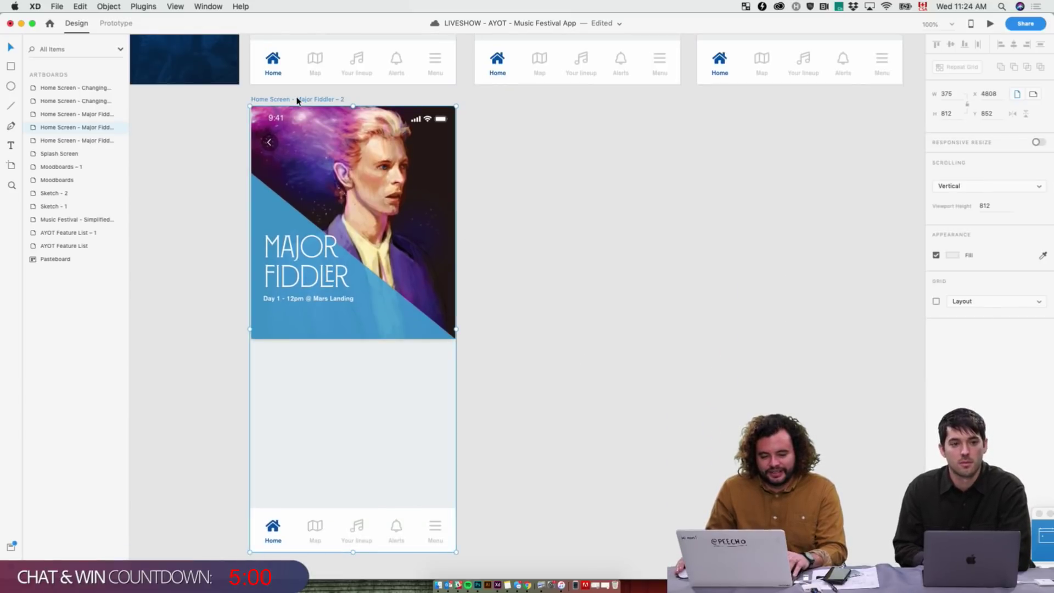
pyautogui.moveTo(297, 101); pyautogui.dragTo(246, 546)
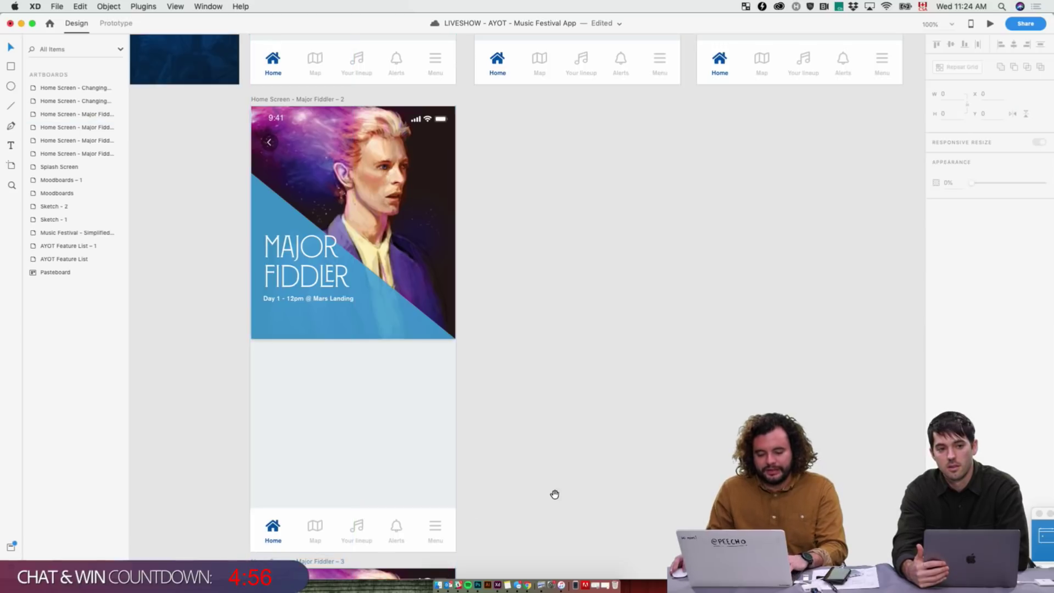
pyautogui.moveTo(555, 489); pyautogui.dragTo(591, 103)
pyautogui.scroll(-5, 593, 322)
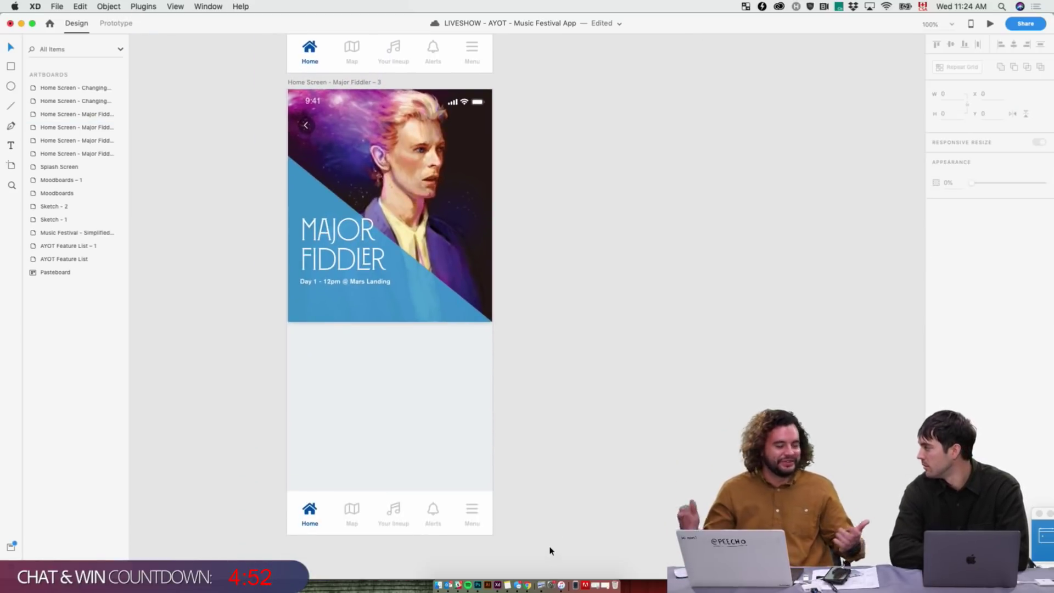
pyautogui.press('super+s')
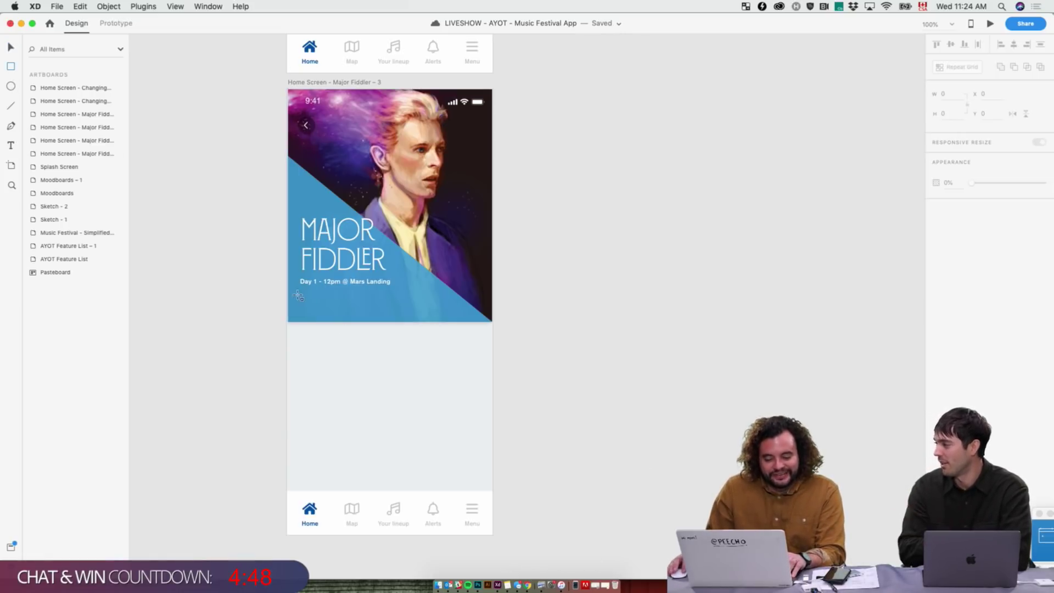
# - Draw a rectangle about 325 px tall overlapping the header's lower edge on the duplicated artboard, set its width to 340, and centre it horizontally
pyautogui.moveTo(299, 294)
pyautogui.mouseDown()
pyautogui.moveTo(410, 394)
pyautogui.moveTo(451, 470)
pyautogui.moveTo(479, 472)
pyautogui.mouseUp()
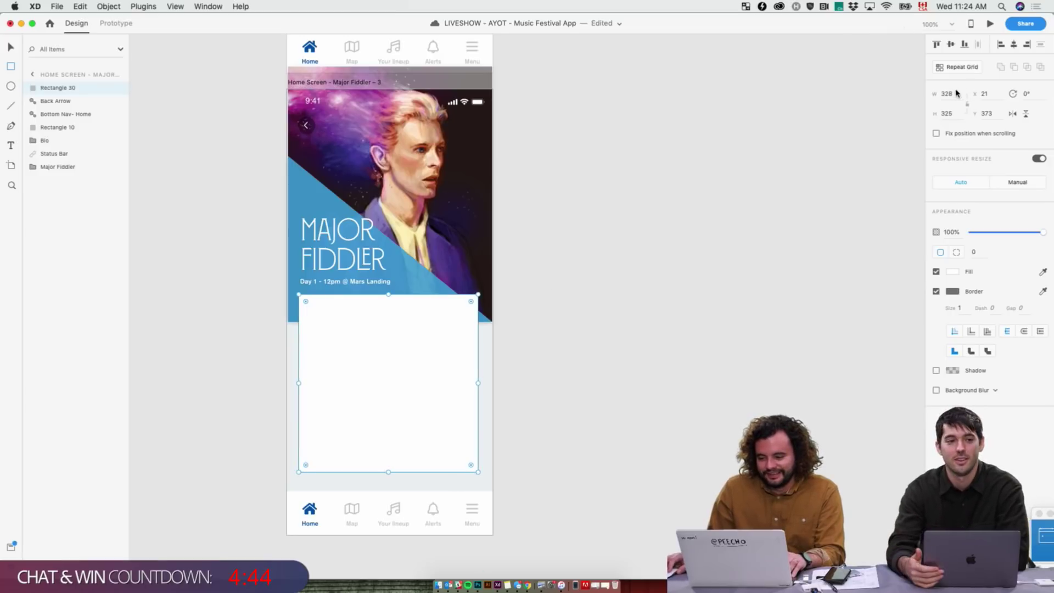
pyautogui.press('Return')
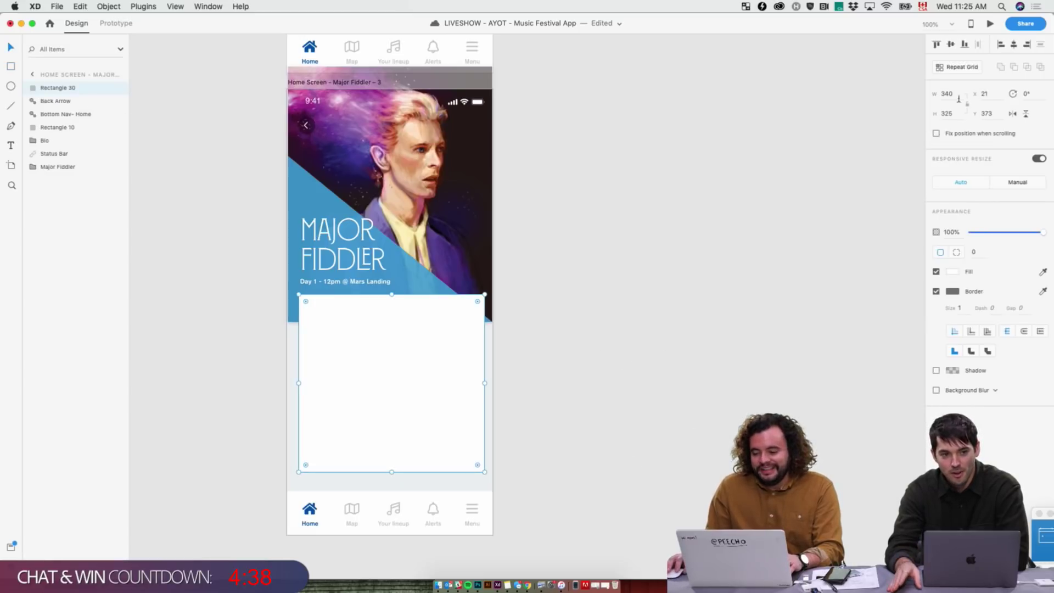
pyautogui.click(1013, 46)
pyautogui.click(707, 337)
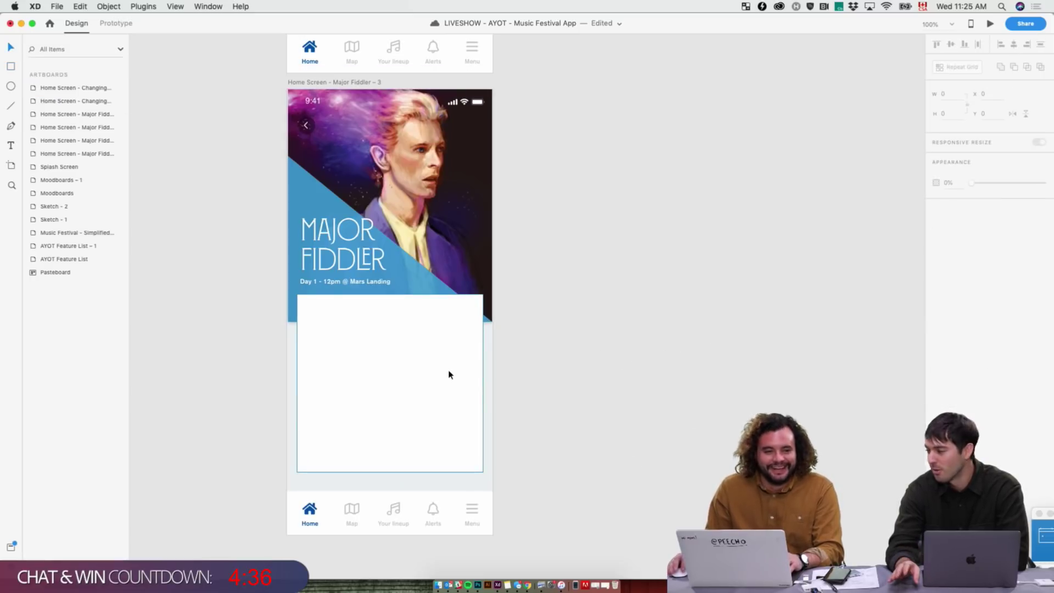
# - Remove the white card's border and give it a shadow with Y offset 0 and blur 6
pyautogui.scroll(7, 665, 391)
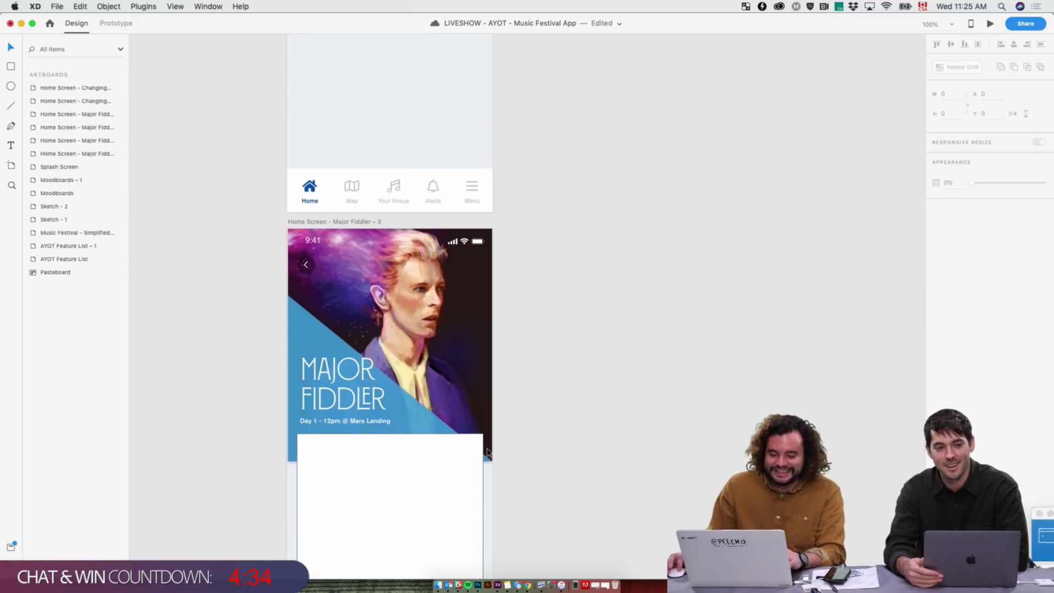
pyautogui.scroll(-8, 624, 390)
pyautogui.scroll(-1, 625, 390)
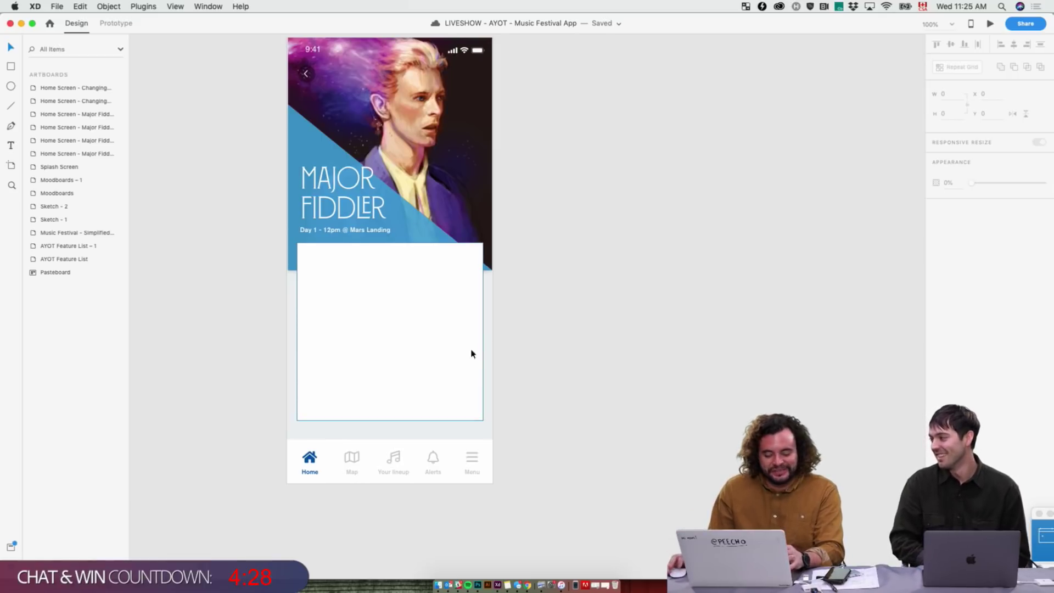
pyautogui.click(439, 353)
pyautogui.click(937, 291)
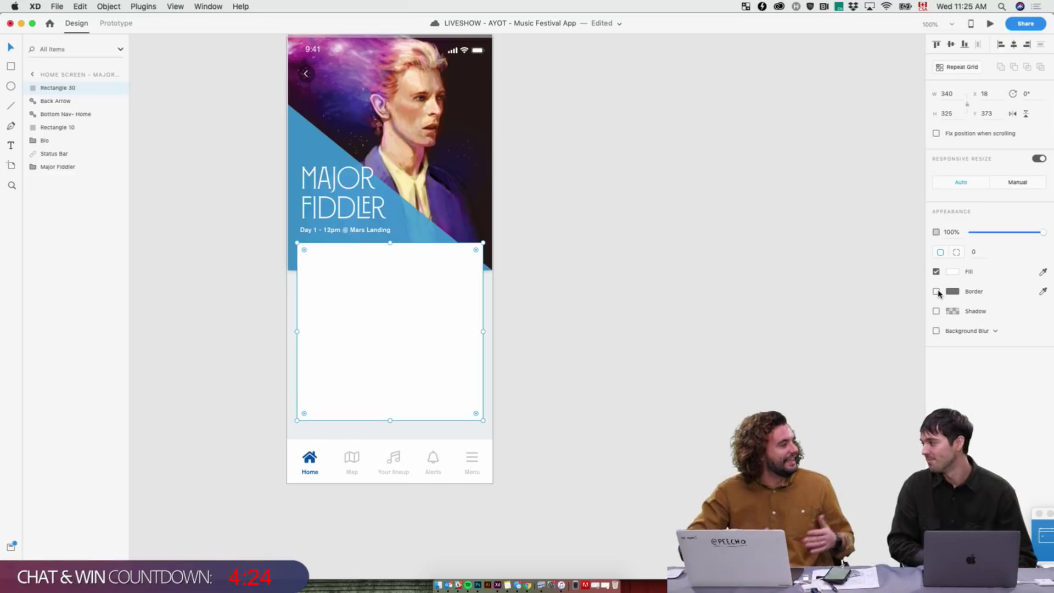
pyautogui.click(937, 312)
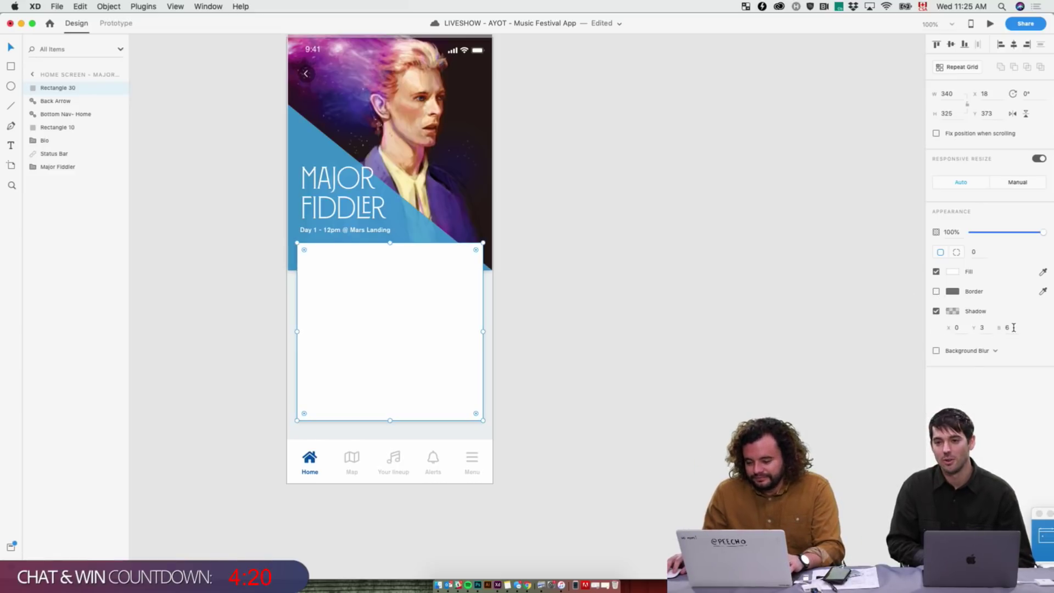
pyautogui.press('Return')
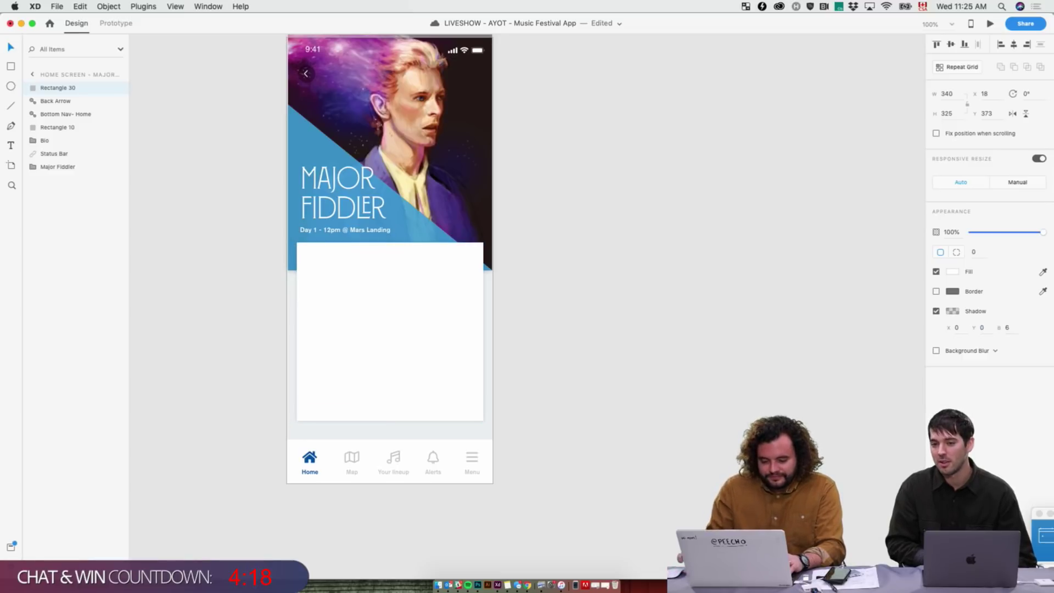
pyautogui.click(753, 396)
# - Set the white card's corner radius to 8 and deselect it
pyautogui.click(357, 299)
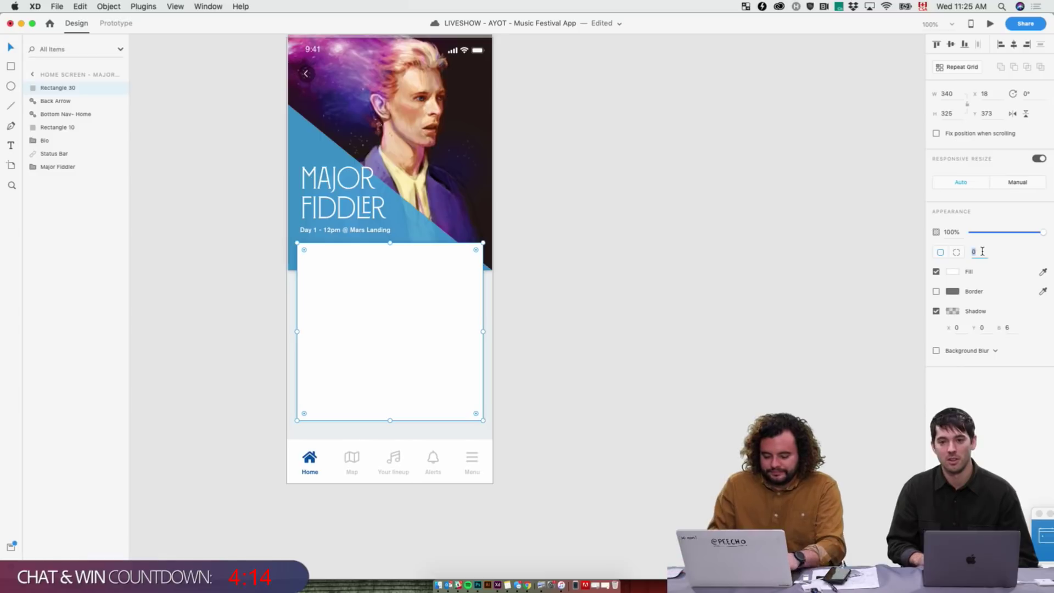
pyautogui.write('8')
pyautogui.press('Return')
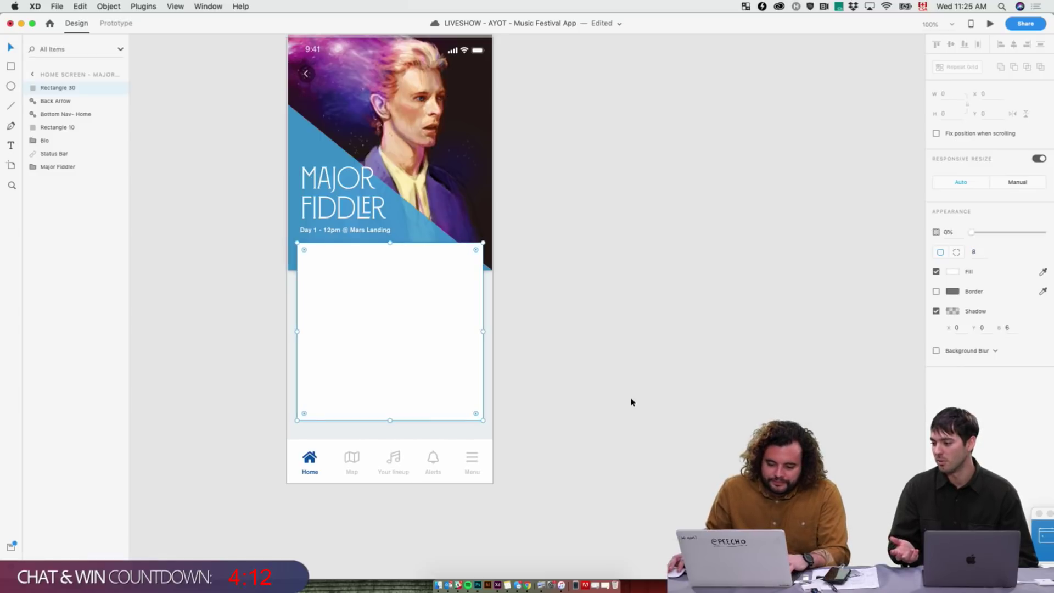
pyautogui.click(630, 401)
pyautogui.hscroll(2, 616, 409)
pyautogui.moveTo(407, 370); pyautogui.dragTo(406, 370)
pyautogui.click(204, 243)
# - Add a left-aligned "Biography" heading inside the white card, about 20 px in from its left and top edges
pyautogui.click(8, 144)
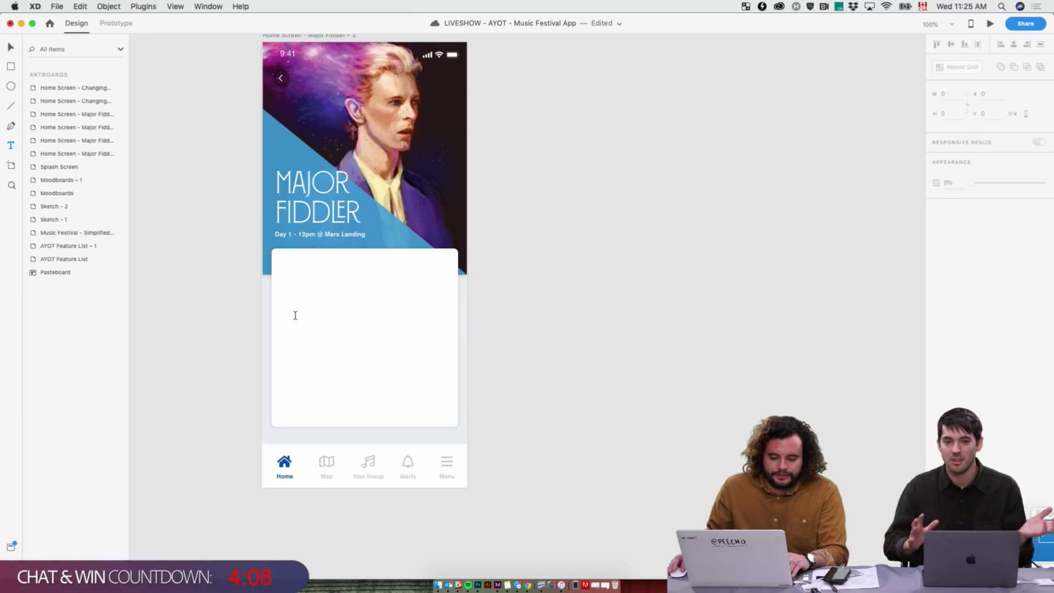
pyautogui.click(295, 314)
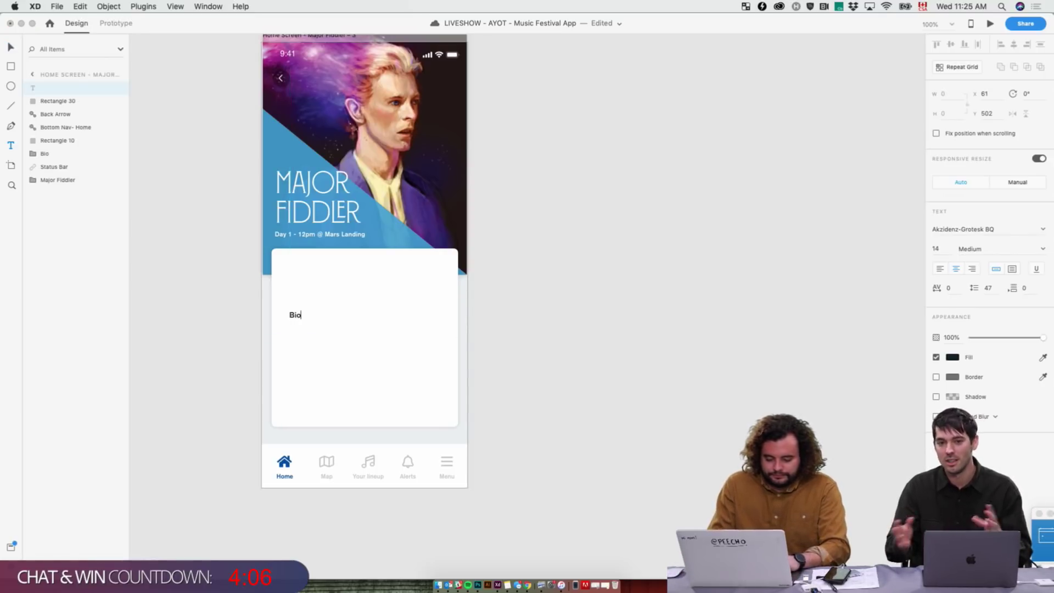
pyautogui.press('Escape')
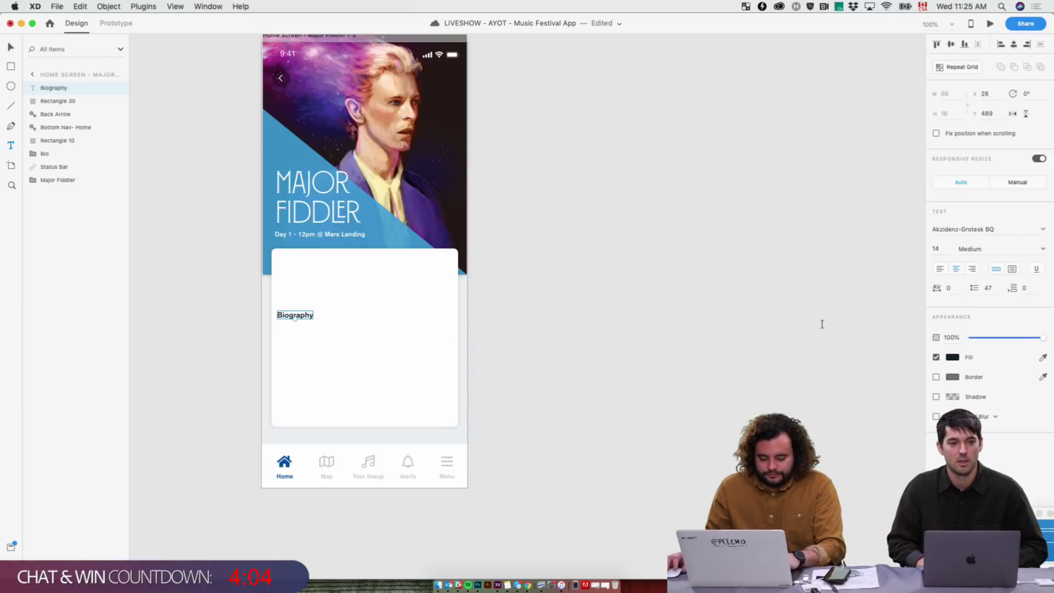
pyautogui.click(940, 270)
pyautogui.moveTo(309, 316); pyautogui.dragTo(305, 257)
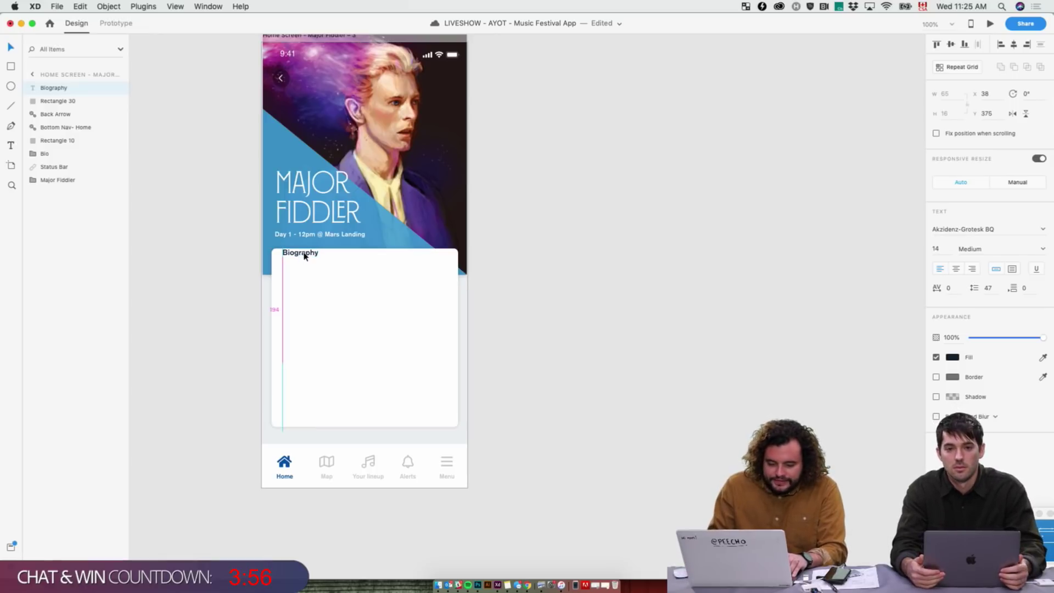
pyautogui.hotkey('shift', 'Down')
pyautogui.hotkey('shift', 'Down')
pyautogui.click(637, 293)
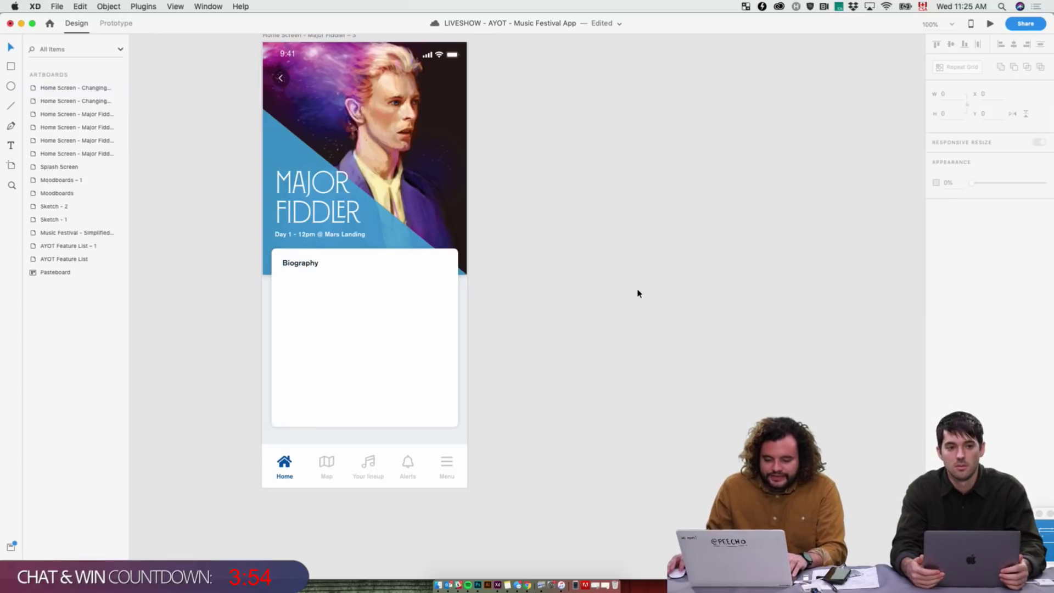
# - Move the artboard with the Biography card further down to widen the gap above it, and save the document
pyautogui.scroll(10, 638, 295)
pyautogui.scroll(-5, 358, 271)
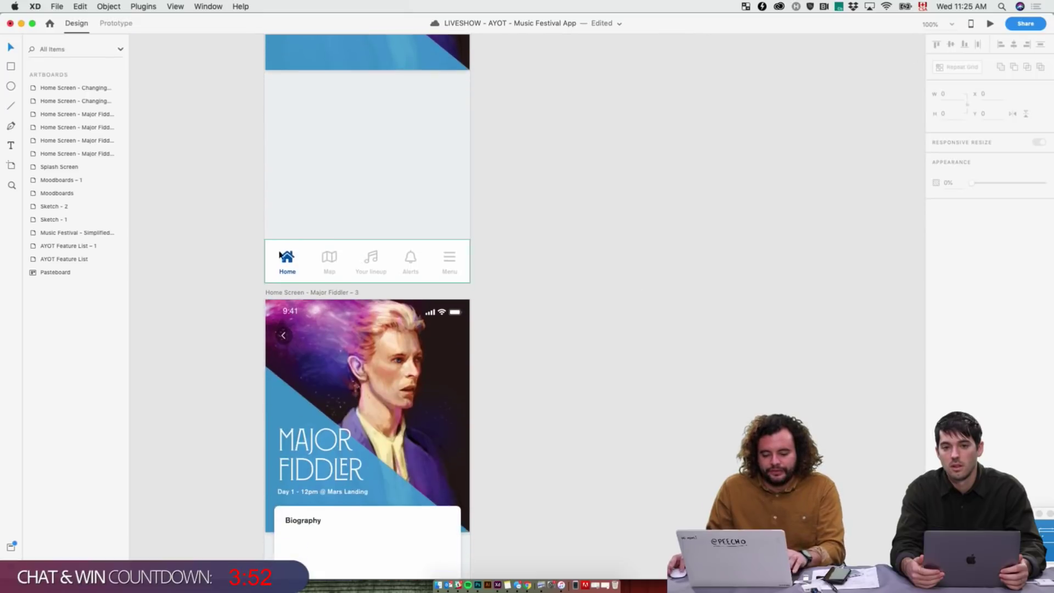
pyautogui.click(318, 294)
pyautogui.moveTo(318, 297); pyautogui.dragTo(313, 346)
pyautogui.click(565, 412)
pyautogui.scroll(-5, 569, 275)
pyautogui.click(319, 330)
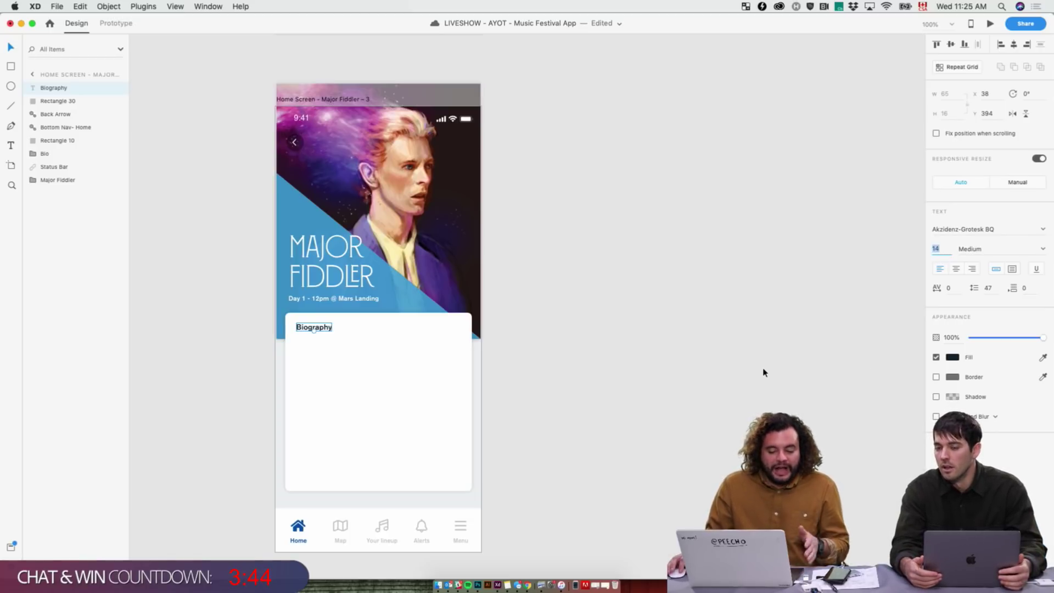
pyautogui.press('super+s')
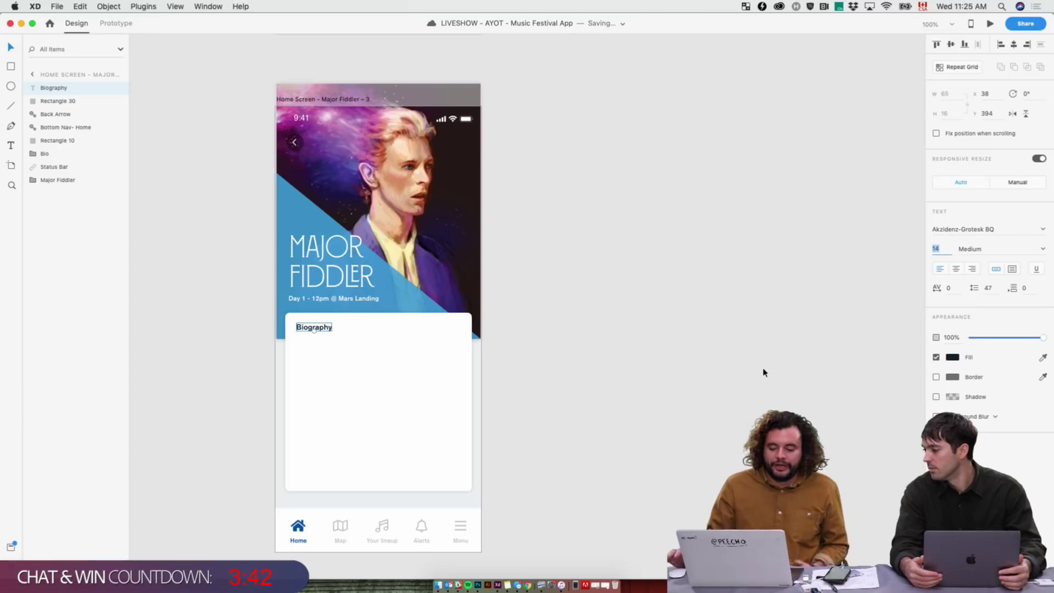
# - Examine the home screen's Lineup heading style and compare it with the Biography heading on the detail artboard
pyautogui.scroll(10, 763, 372)
pyautogui.click(661, 353)
pyautogui.moveTo(470, 274); pyautogui.dragTo(657, 451)
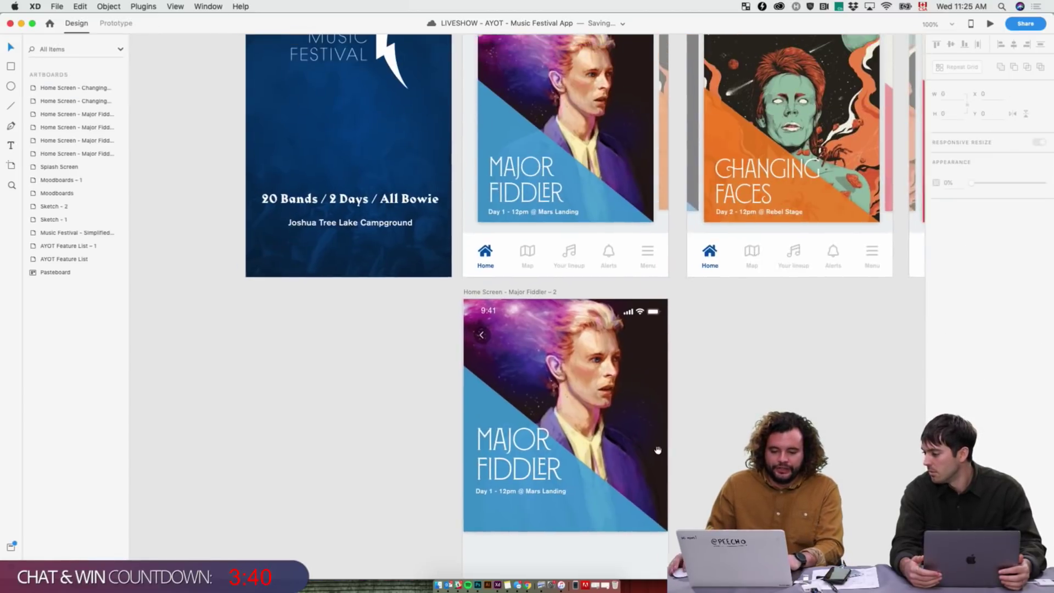
pyautogui.scroll(5, 657, 451)
pyautogui.hscroll(-2, 494, 417)
pyautogui.hscroll(5, 449, 398)
pyautogui.click(445, 218)
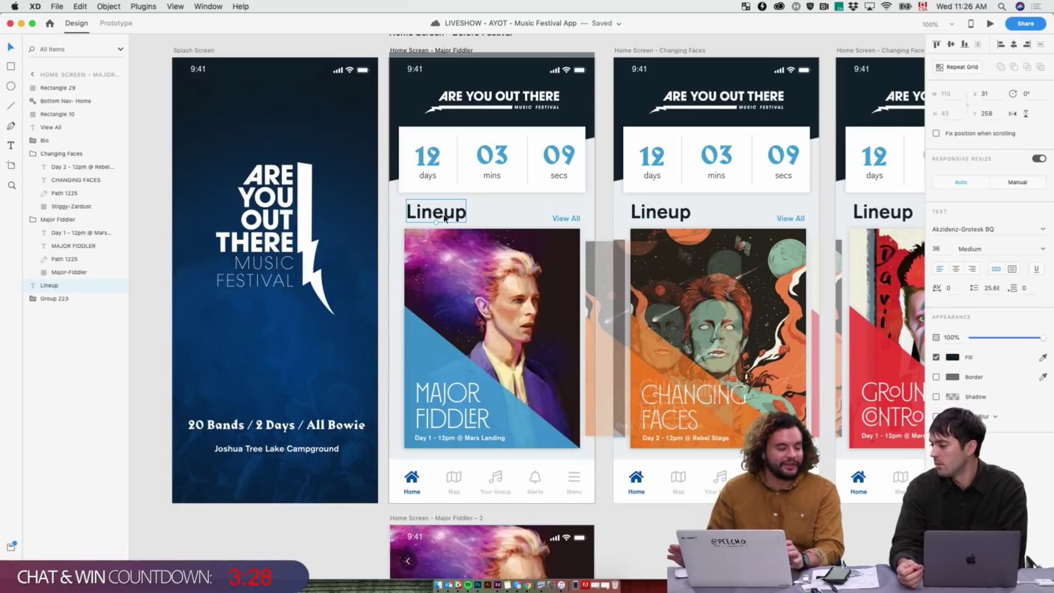
pyautogui.scroll(-10, 679, 423)
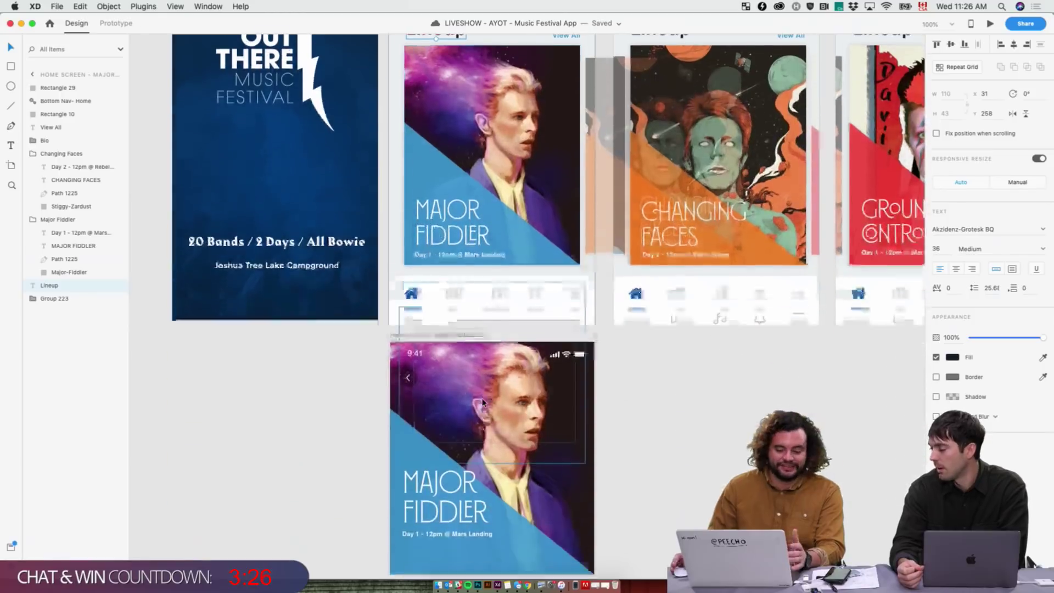
pyautogui.scroll(-3, 704, 426)
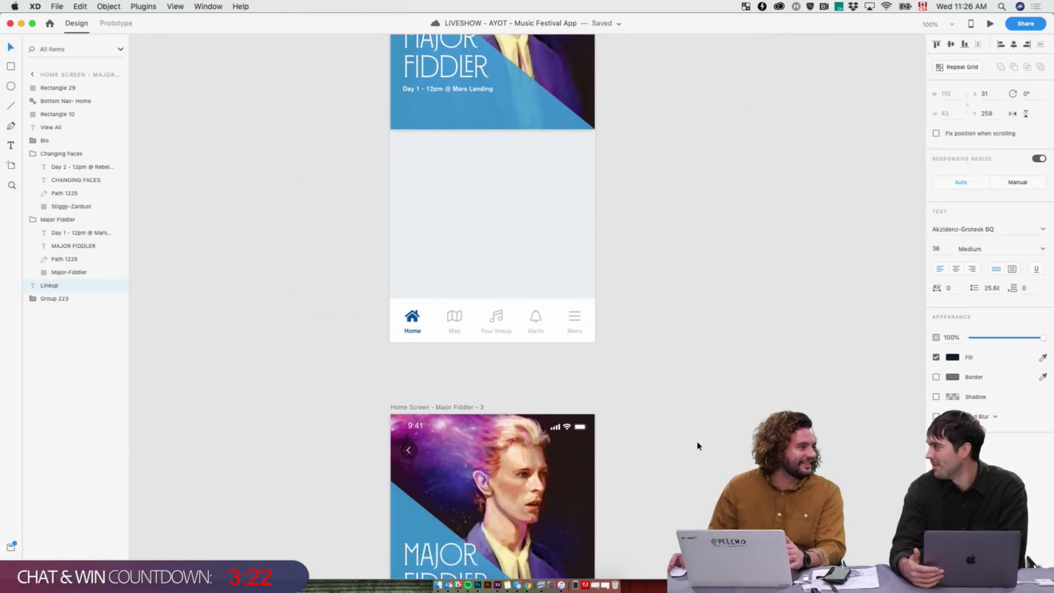
pyautogui.scroll(-10, 699, 446)
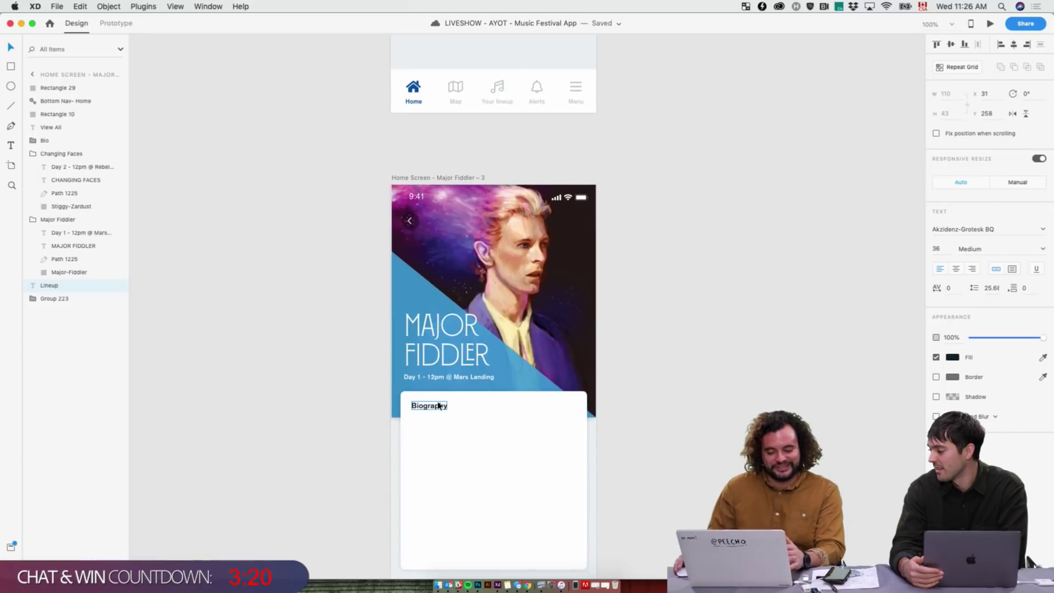
pyautogui.rightClick(439, 406)
pyautogui.click(696, 277)
pyautogui.scroll(5, 696, 277)
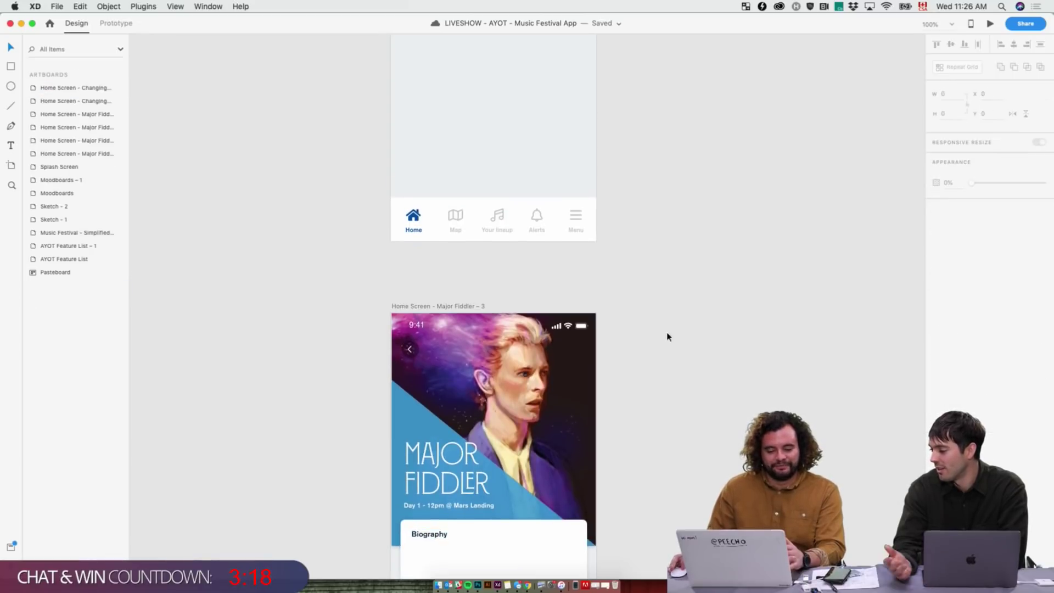
pyautogui.scroll(15, 258, 379)
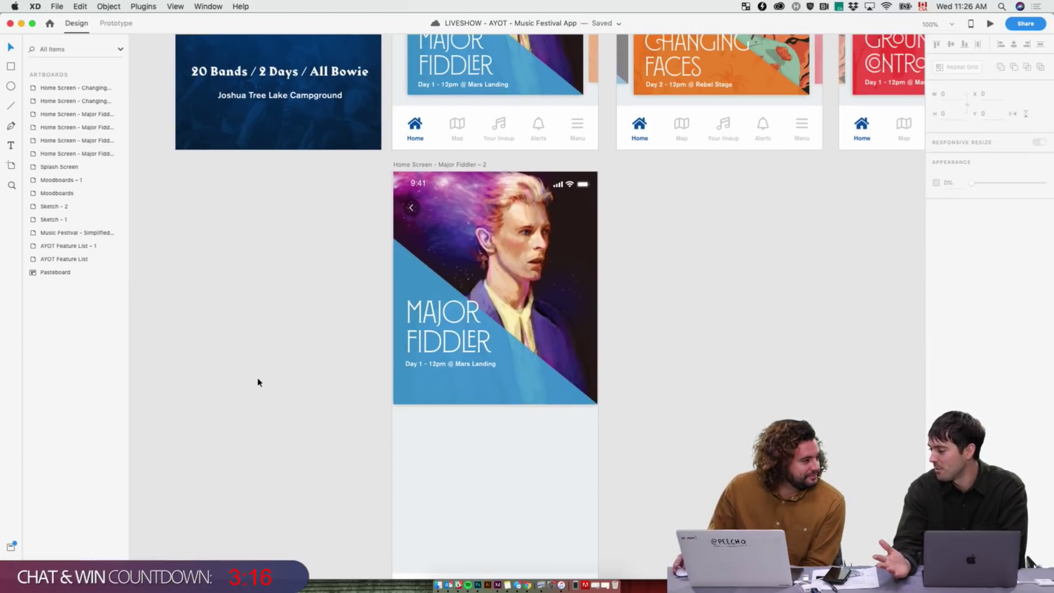
pyautogui.scroll(2, 259, 386)
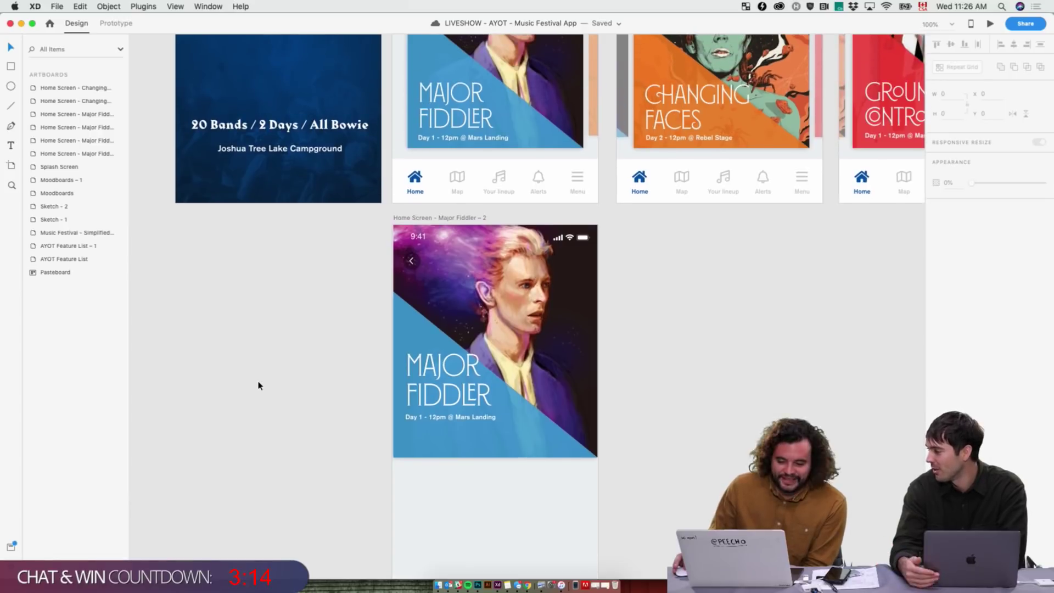
pyautogui.scroll(9, 259, 386)
# - Save the Major Fiddler home screen's Lineup heading style as a character style in the document assets
pyautogui.click(433, 144)
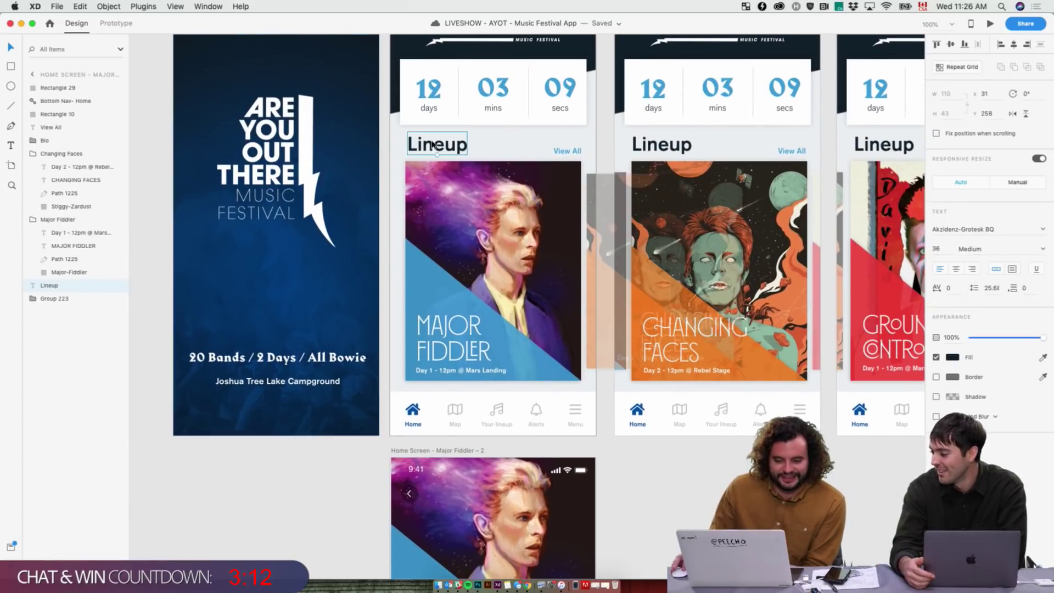
pyautogui.click(11, 547)
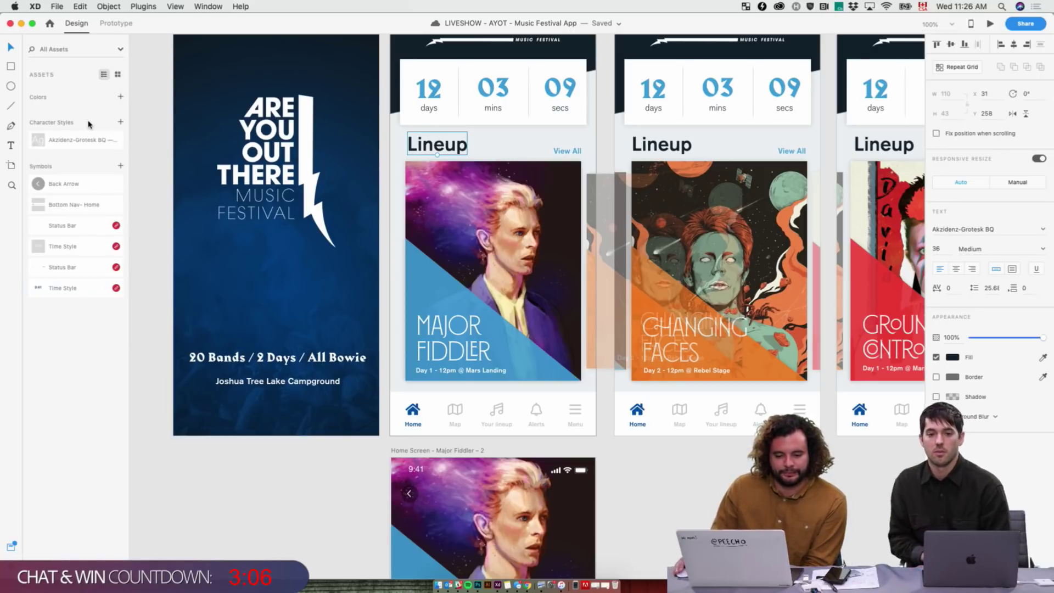
pyautogui.scroll(2, 439, 175)
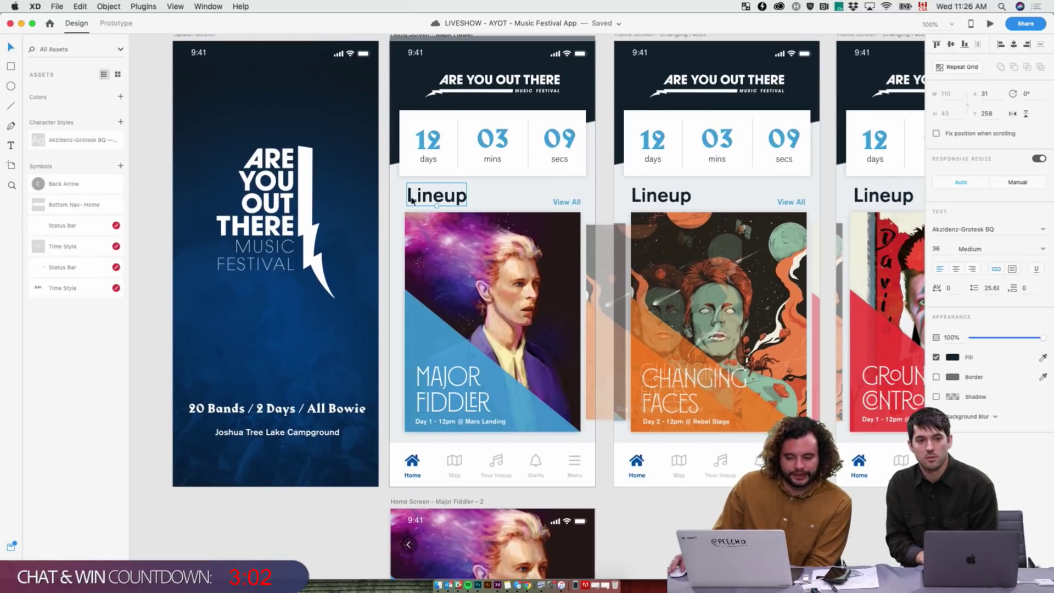
pyautogui.click(121, 122)
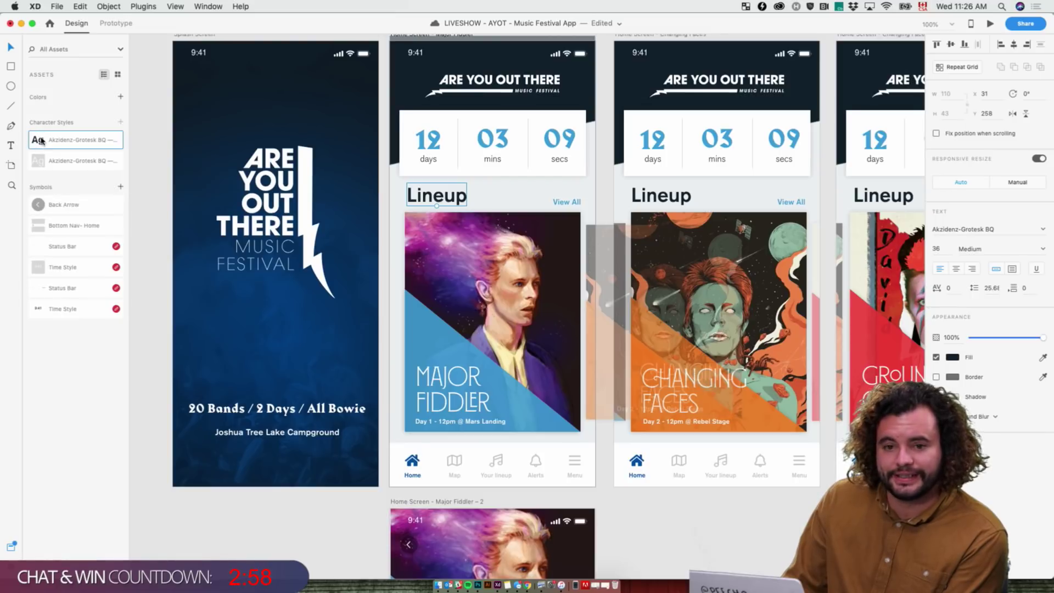
pyautogui.scroll(-10, 650, 278)
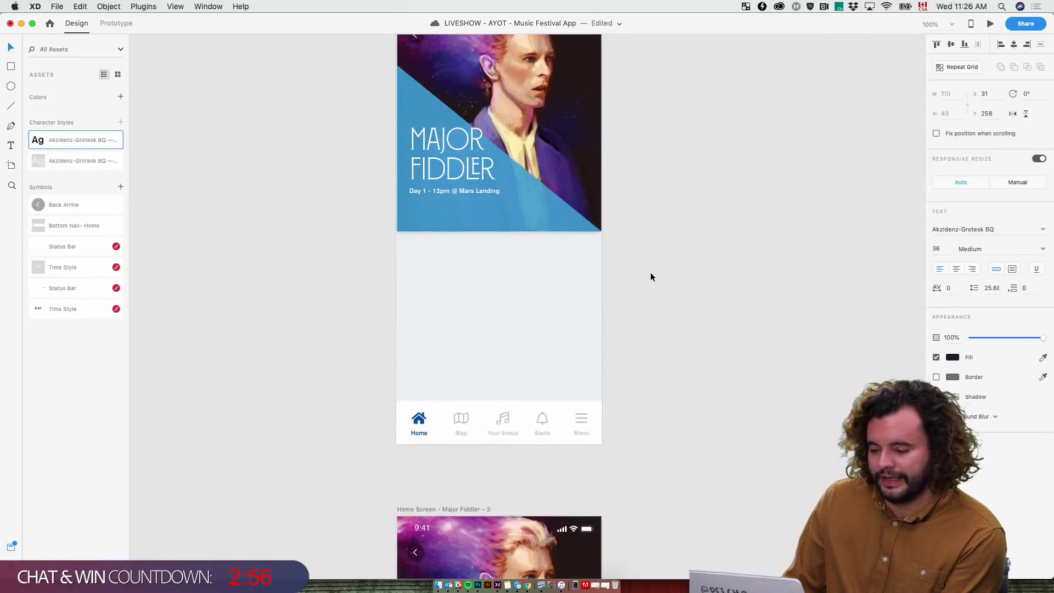
# - Apply the saved 36-size Akzidenz-Grotesk BQ Medium character style to the Biography heading on the white card
pyautogui.scroll(-8, 646, 292)
pyautogui.click(444, 293)
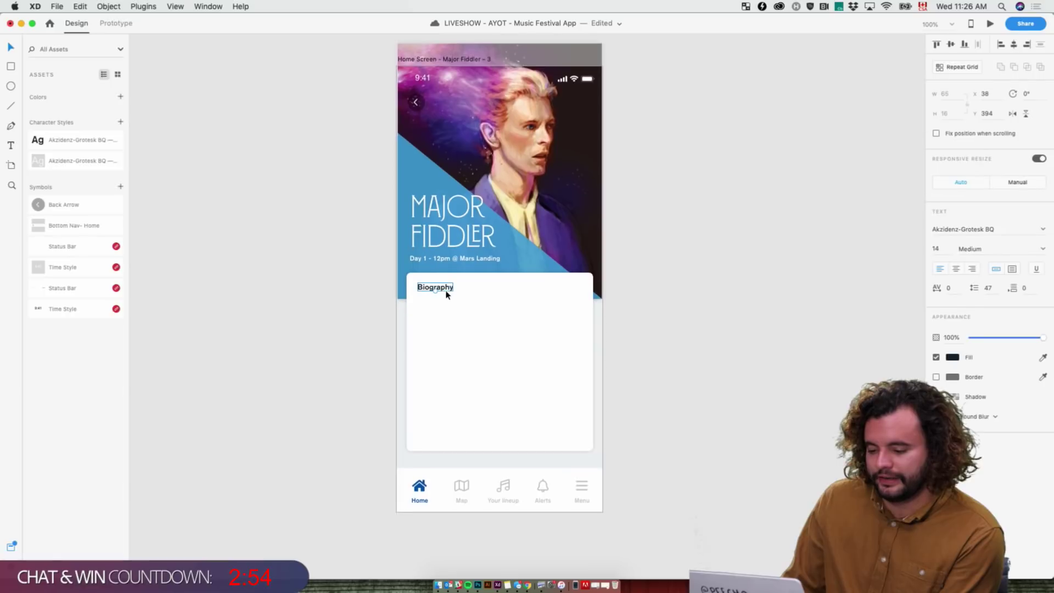
pyautogui.click(37, 140)
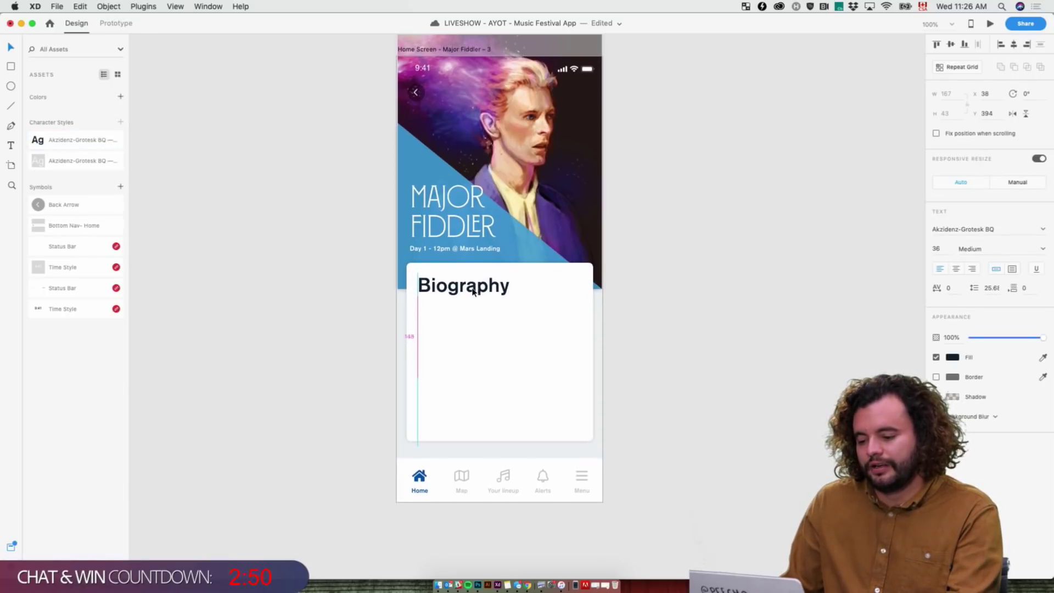
pyautogui.click(734, 298)
pyautogui.scroll(4, 734, 297)
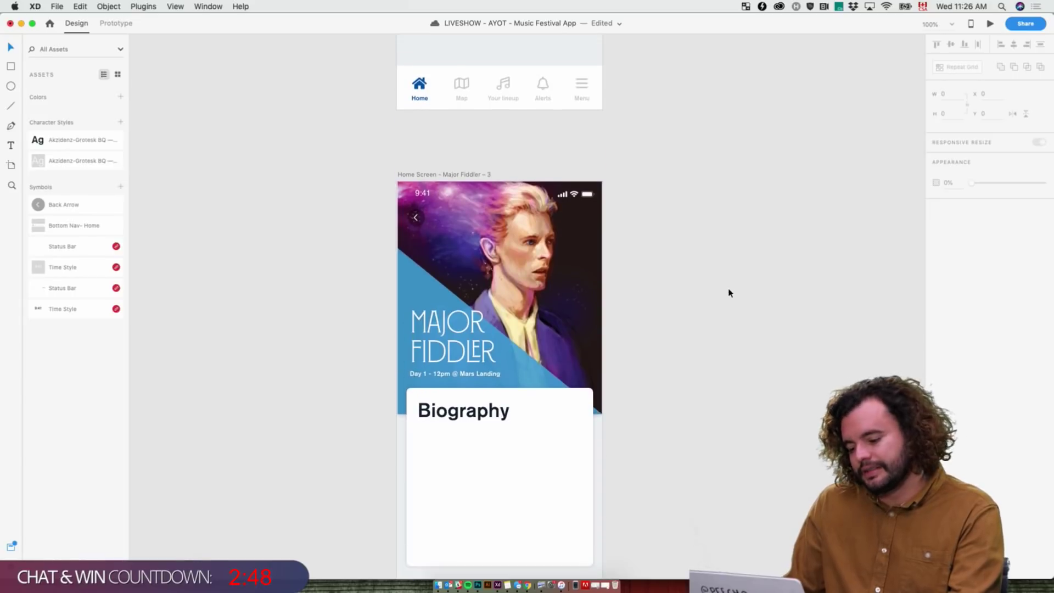
pyautogui.scroll(-4, 729, 295)
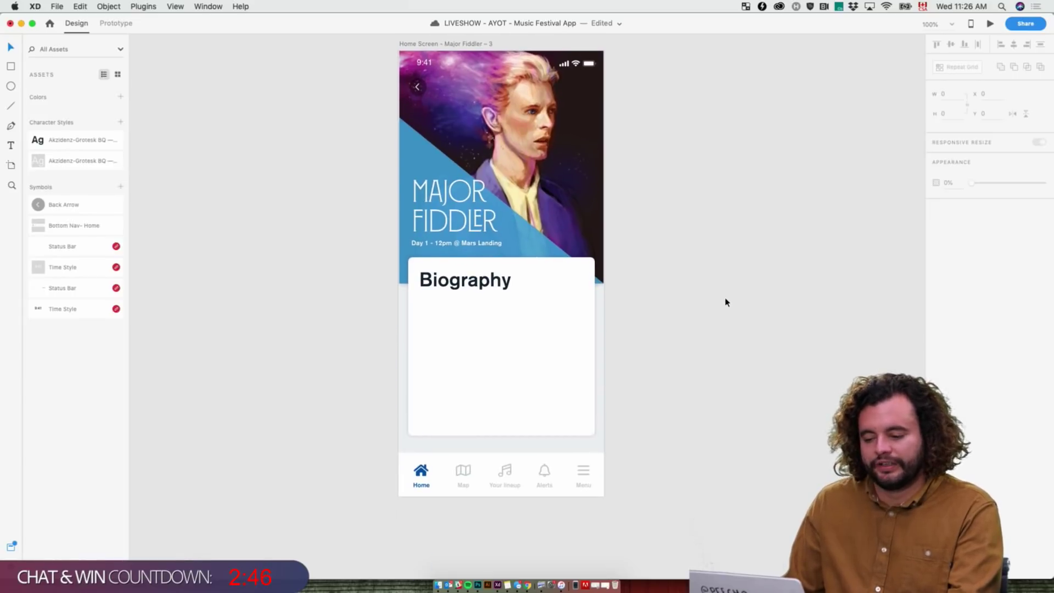
# - Move the artboard with the Biography card up beside the other Major Fiddler detail artboard
pyautogui.click(492, 279)
pyautogui.scroll(15, 694, 278)
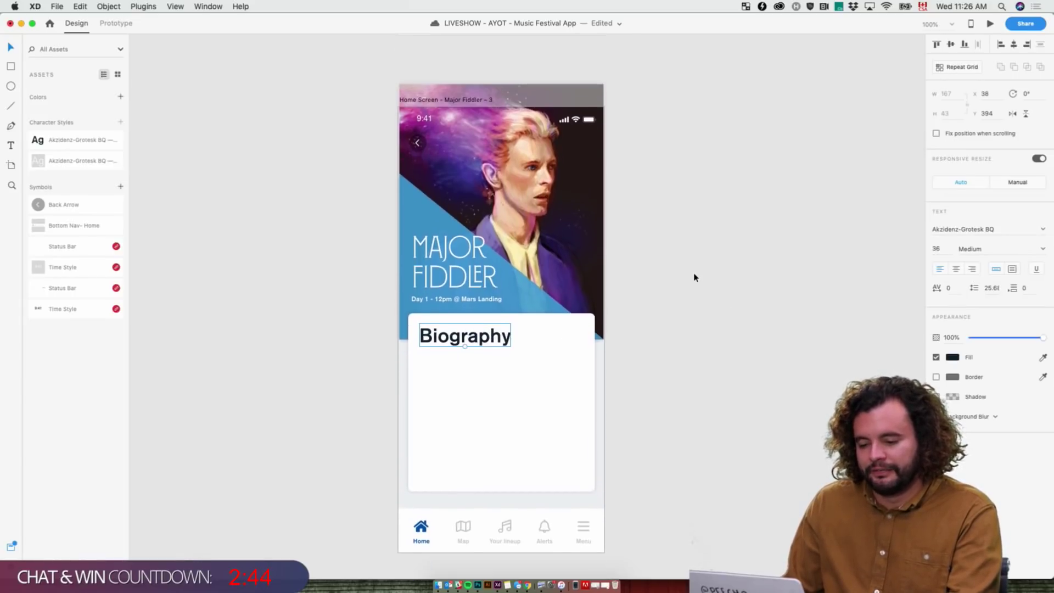
pyautogui.press('super+minus')
pyautogui.press('super+minus')
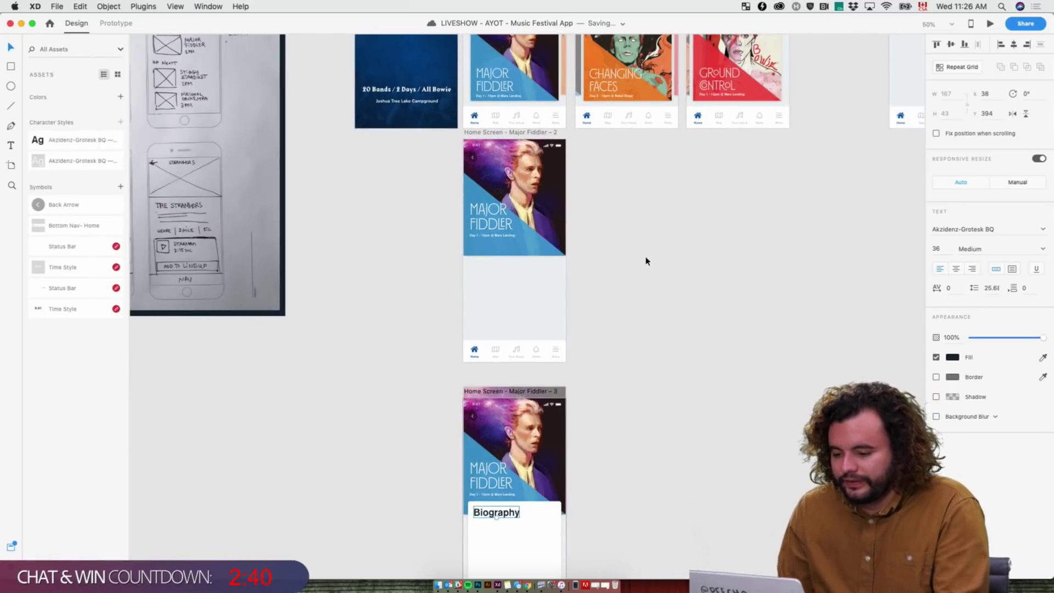
pyautogui.scroll(3, 647, 262)
pyautogui.moveTo(496, 486); pyautogui.dragTo(694, 226)
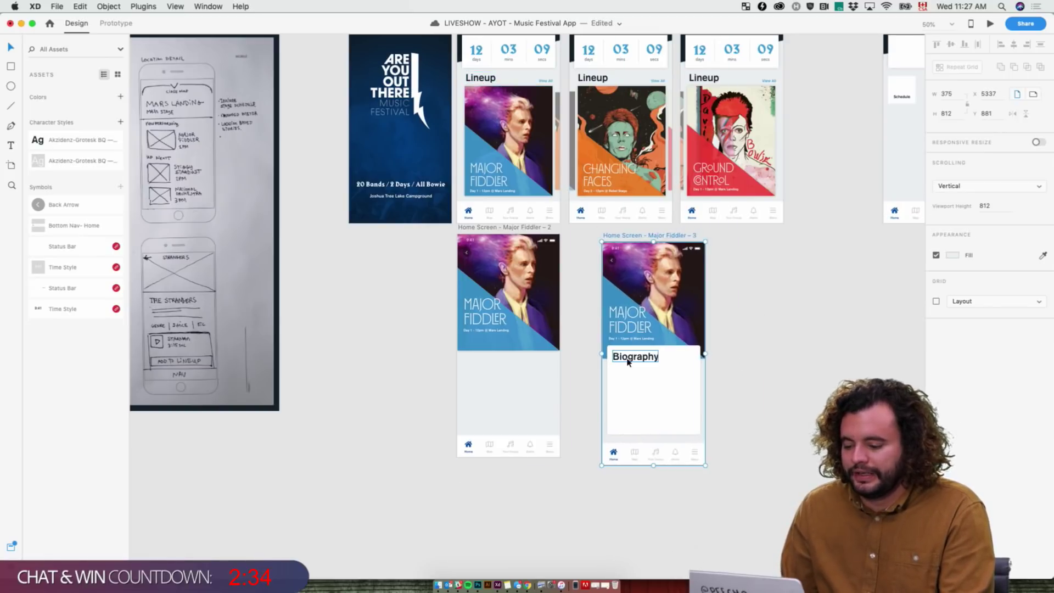
# - Edit the heading character style shared by Lineup and Biography to blue #3B74A2 and size 100
pyautogui.doubleClick(61, 140)
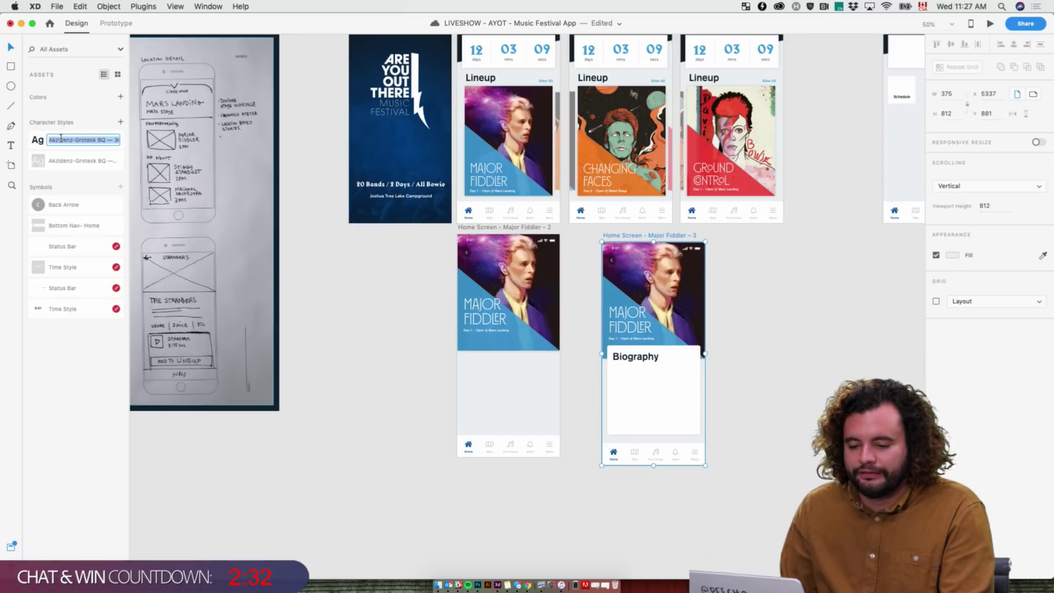
pyautogui.rightClick(77, 138)
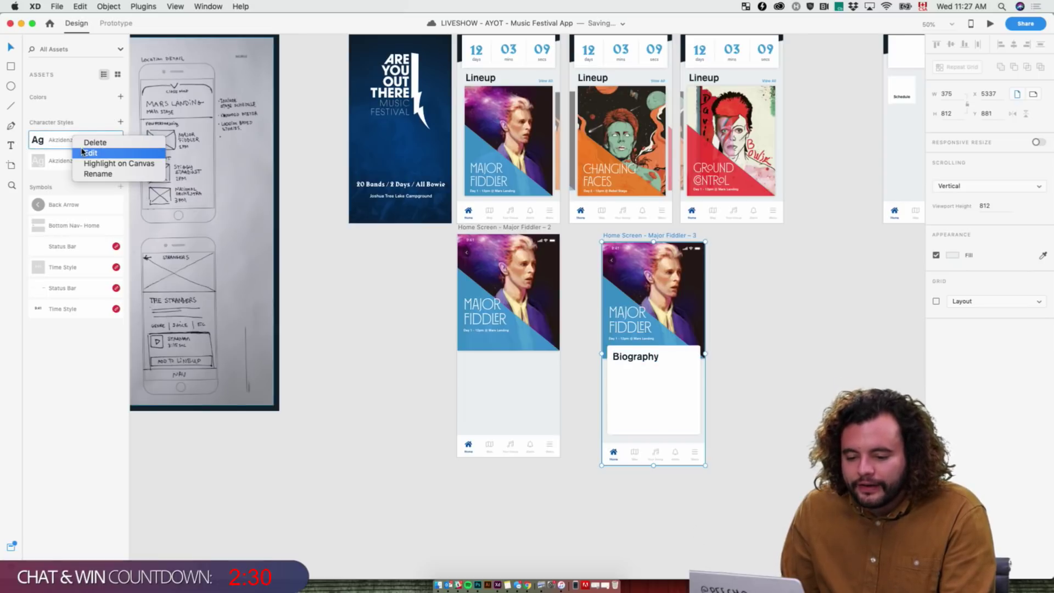
pyautogui.click(87, 148)
pyautogui.moveTo(114, 150)
pyautogui.mouseDown()
pyautogui.moveTo(97, 150)
pyautogui.moveTo(112, 148)
pyautogui.mouseUp()
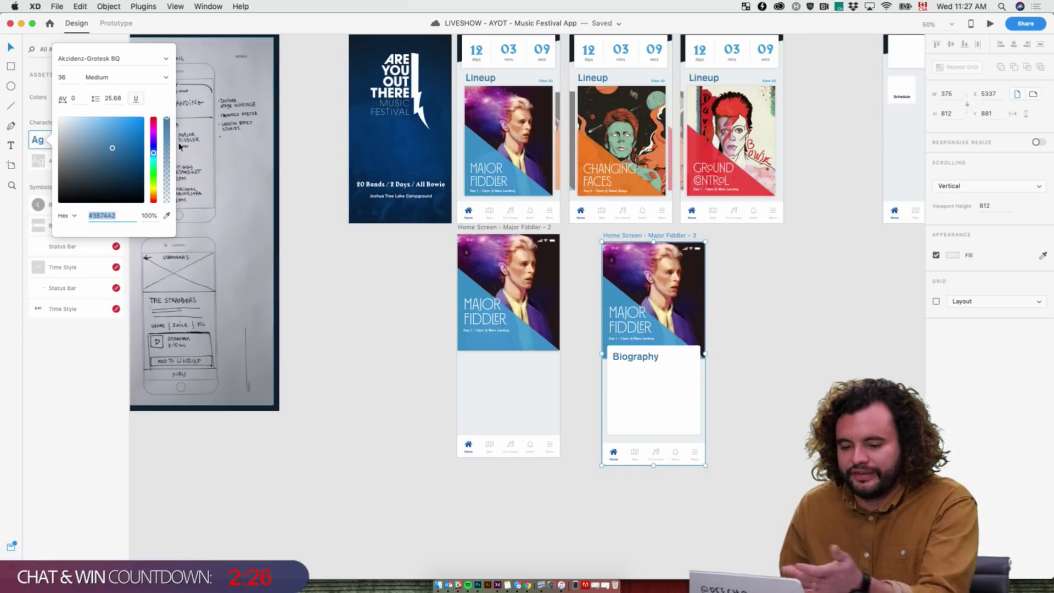
pyautogui.click(68, 80)
pyautogui.write('100')
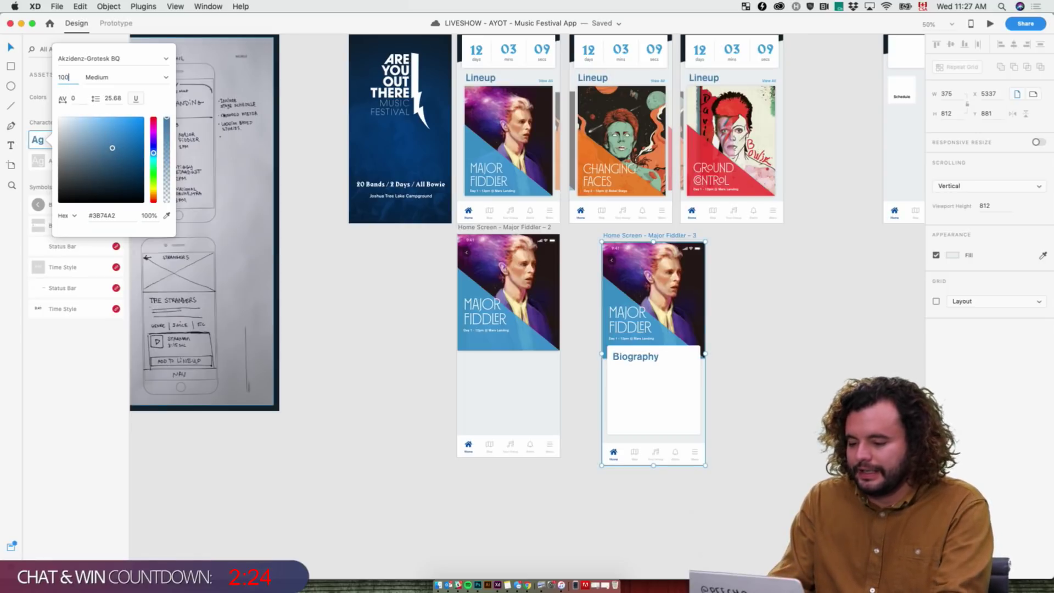
pyautogui.press('Return')
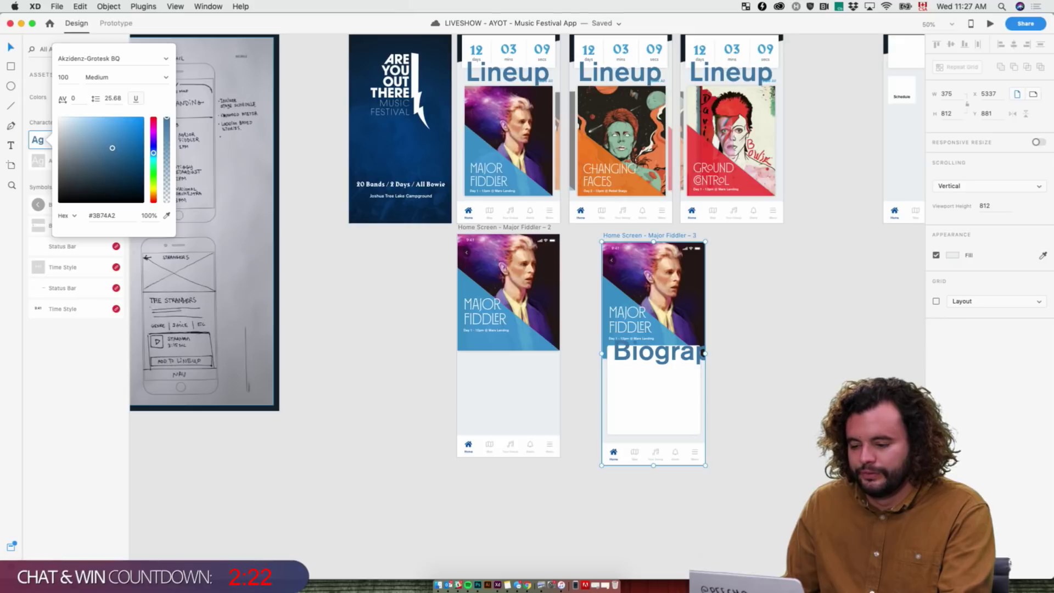
# - Undo the character style edits and the move of the Biography artboard
pyautogui.click(301, 84)
pyautogui.press('super+z')
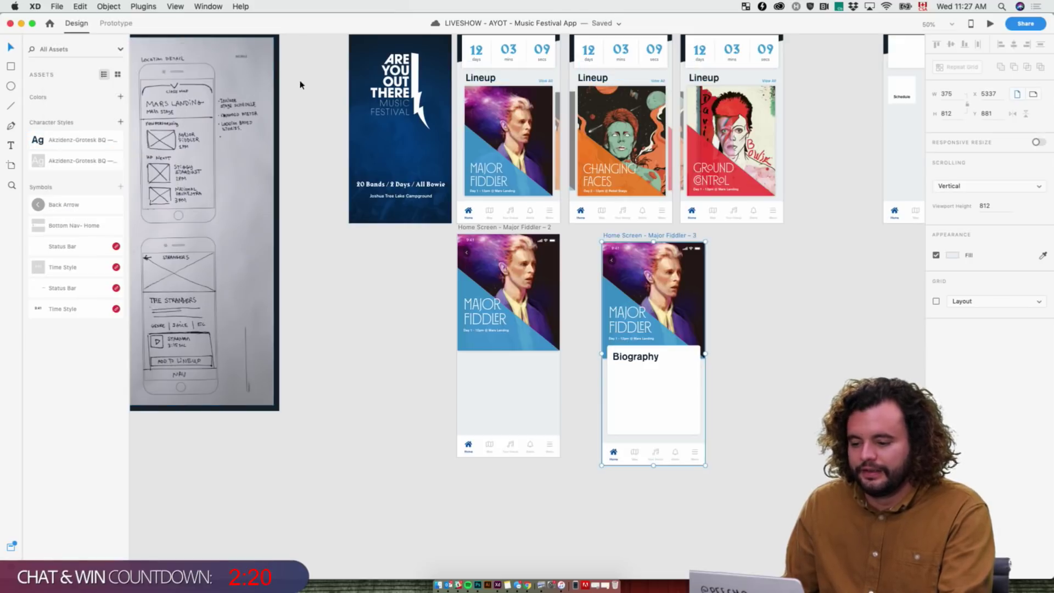
pyautogui.press('super+z')
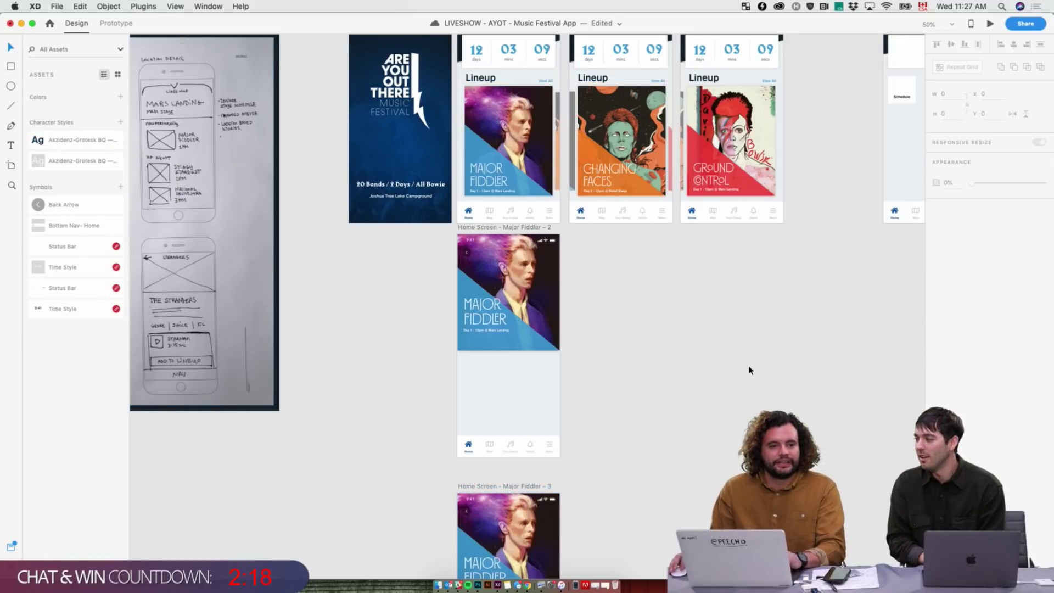
# - Switch to Preview and copy the Major Fiddler description from the Who's Playing section on page 3 of AYOT_Brand_KA.pdf
pyautogui.scroll(-5, 748, 374)
pyautogui.scroll(-1, 745, 375)
pyautogui.scroll(-3, 744, 372)
pyautogui.scroll(5, 744, 372)
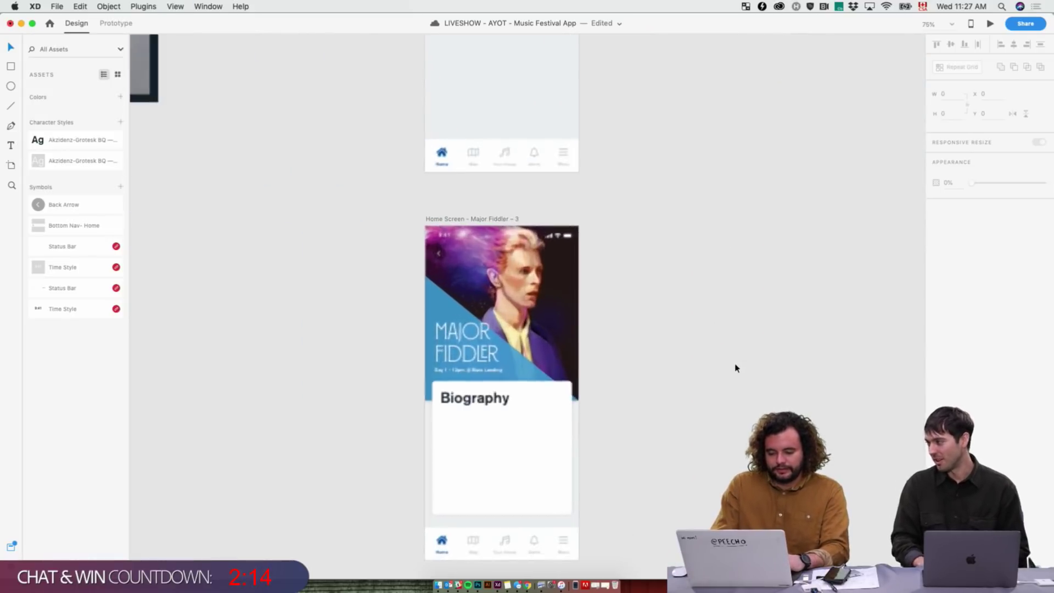
pyautogui.press('super+1')
pyautogui.scroll(-3, 700, 393)
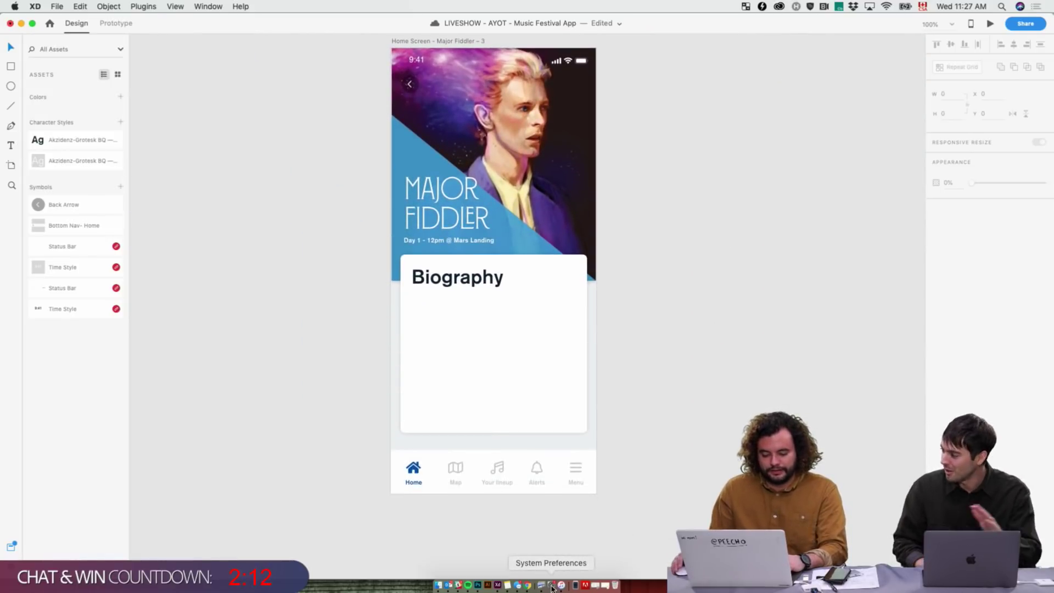
pyautogui.click(552, 586)
pyautogui.click(542, 586)
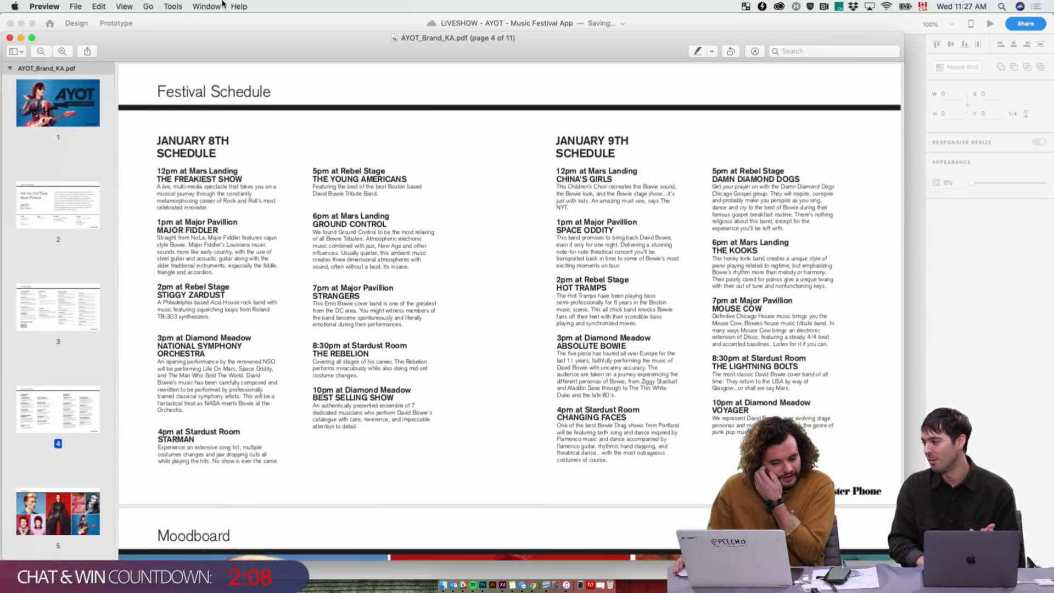
pyautogui.moveTo(156, 57); pyautogui.dragTo(346, 34)
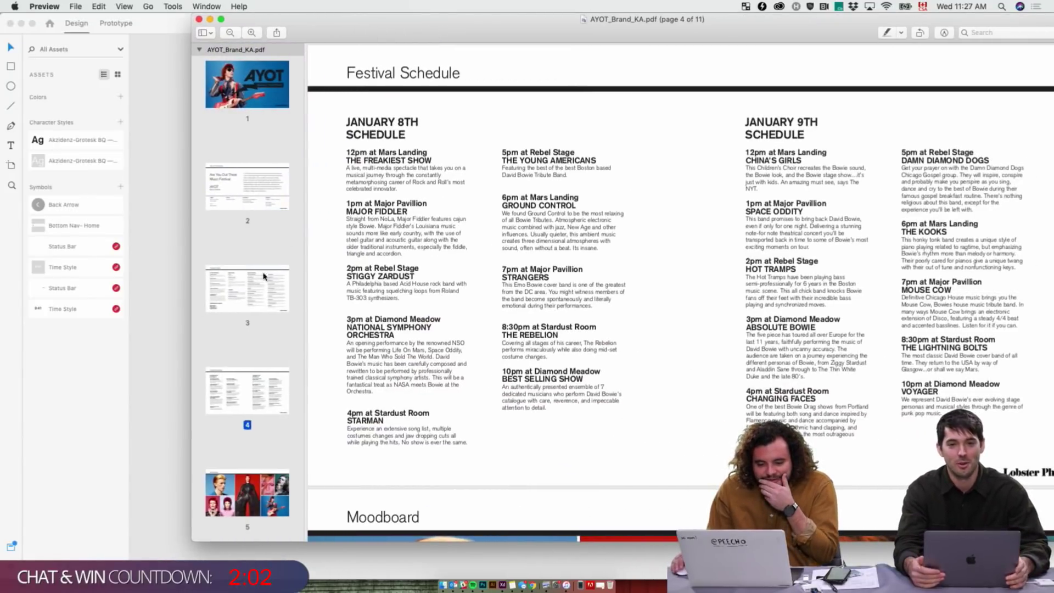
pyautogui.click(263, 292)
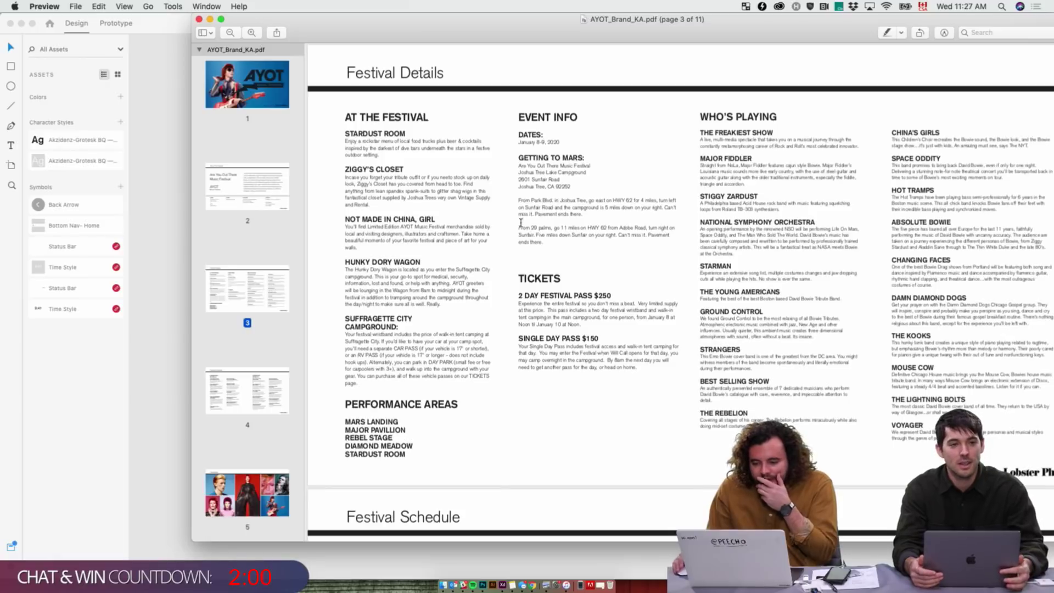
pyautogui.moveTo(750, 187); pyautogui.dragTo(699, 167)
pyautogui.press('super+c')
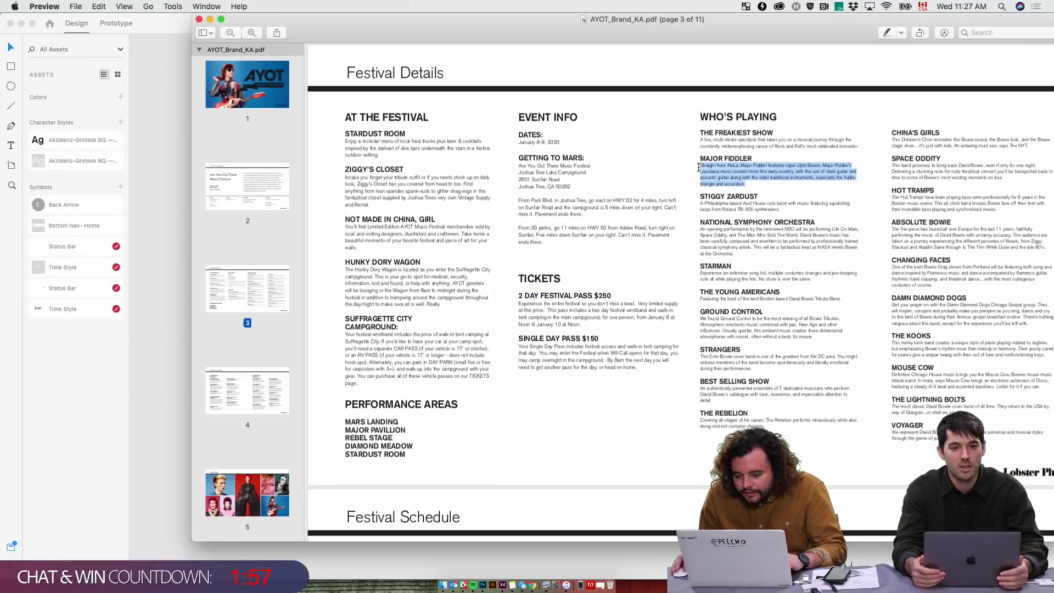
# - Switch back to Adobe XD and paste the description into a new text area about 294 by 196 px below the Biography heading
pyautogui.click(164, 235)
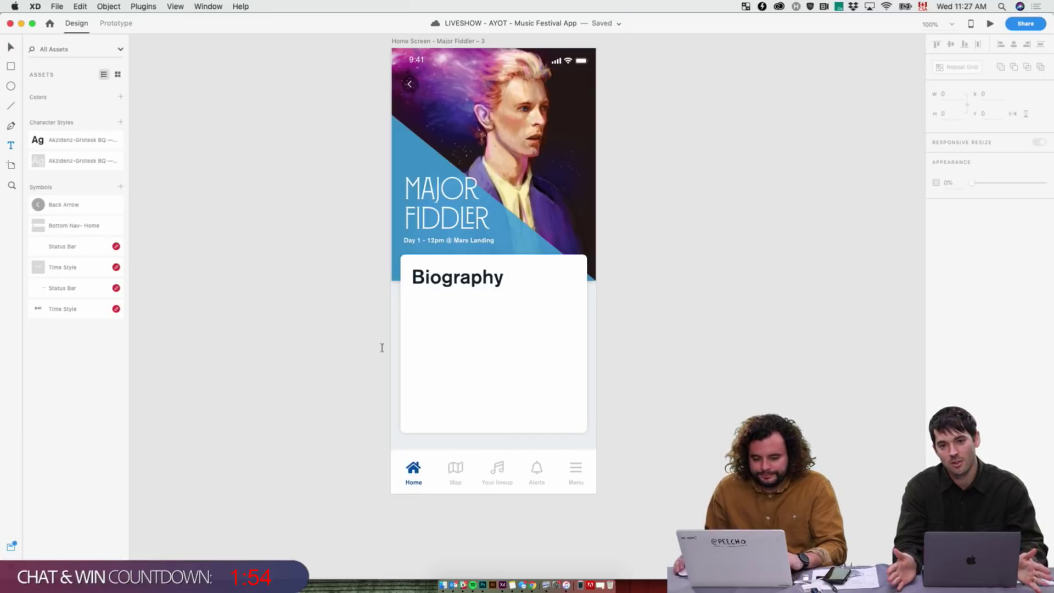
pyautogui.moveTo(412, 305); pyautogui.dragTo(572, 409)
pyautogui.press('super+v')
pyautogui.press('Escape')
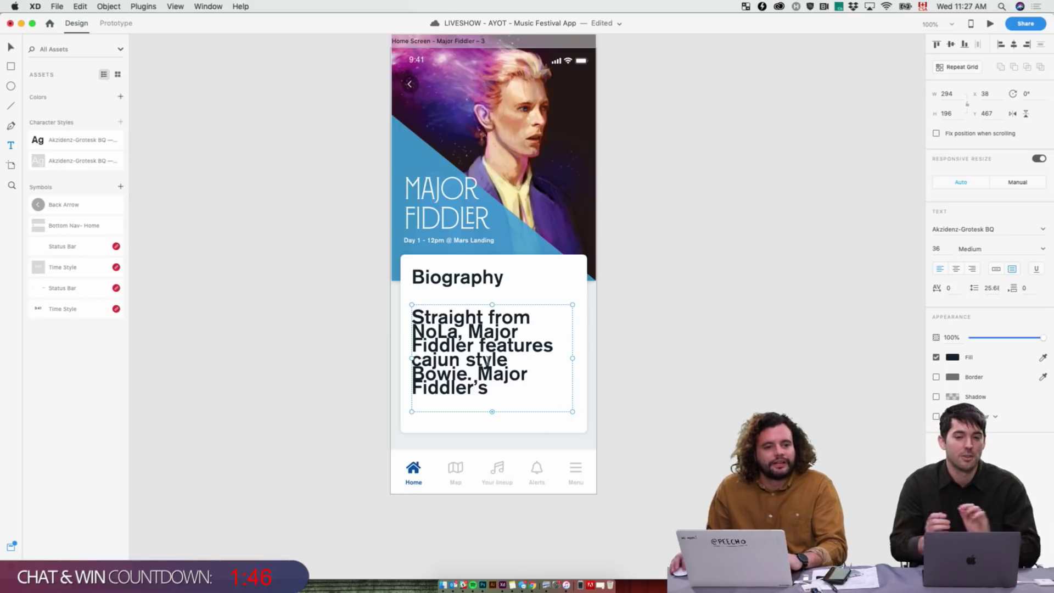
# - Set the pasted biography paragraph's text size to 18
pyautogui.click(946, 249)
pyautogui.press('BackSpace')
pyautogui.press('BackSpace')
pyautogui.write('18')
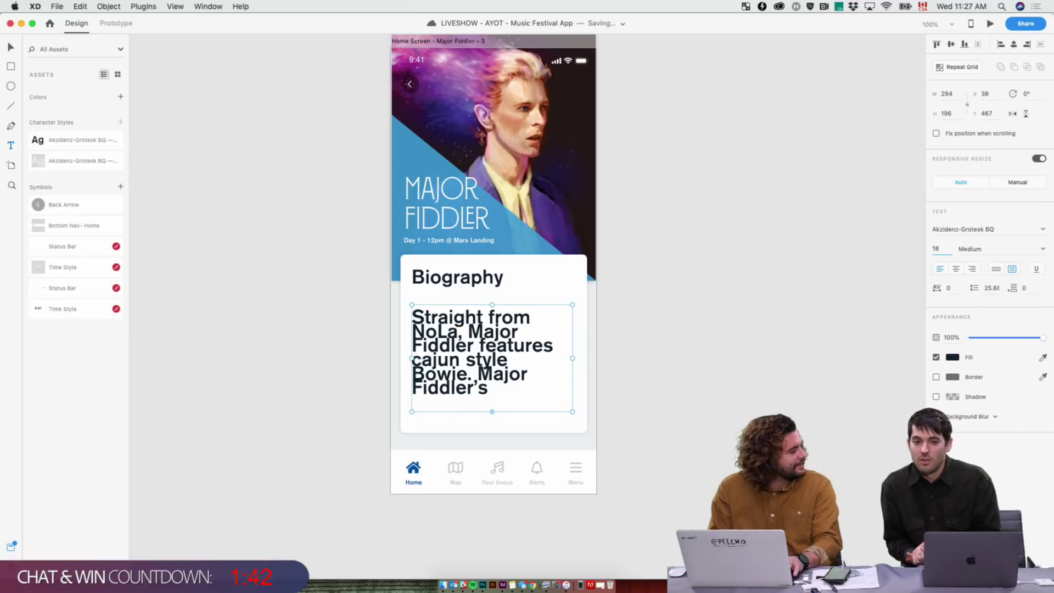
pyautogui.press('Return')
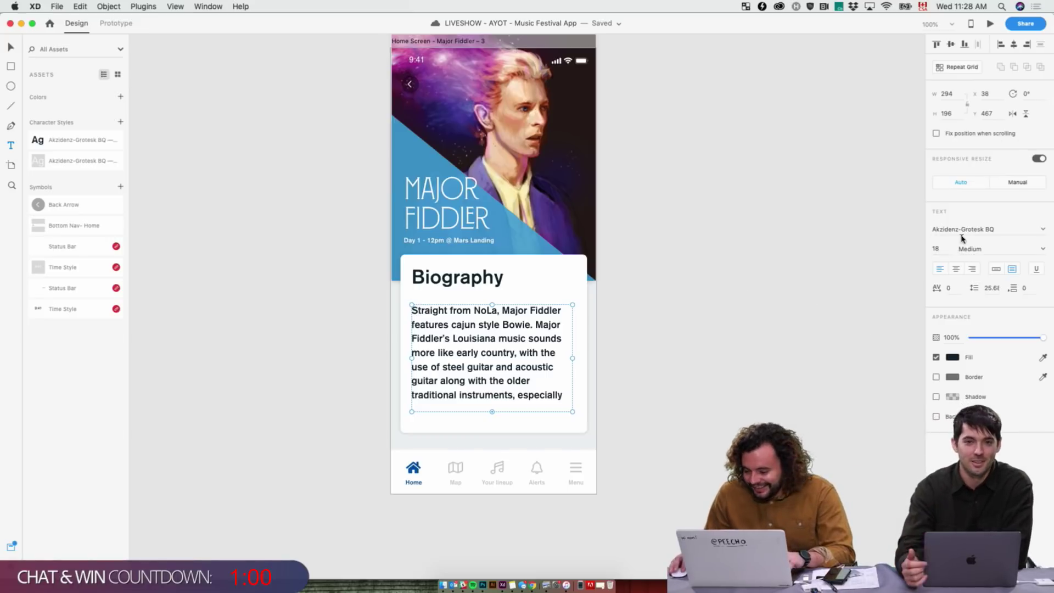
# - Change the biography paragraph to the Light weight at size 16
pyautogui.click(1042, 249)
pyautogui.click(966, 245)
pyautogui.click(940, 248)
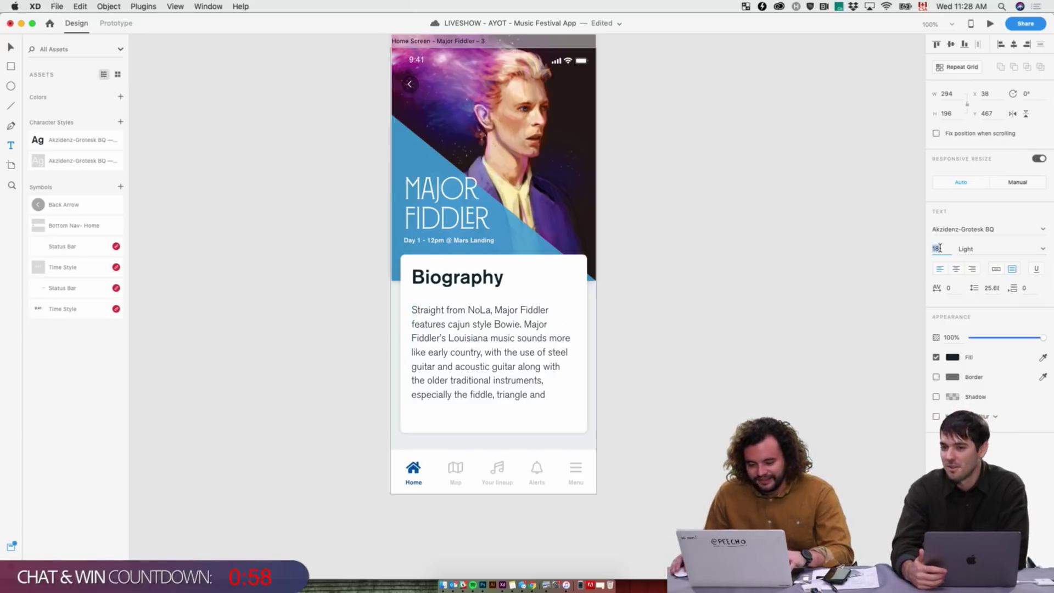
pyautogui.press('Return')
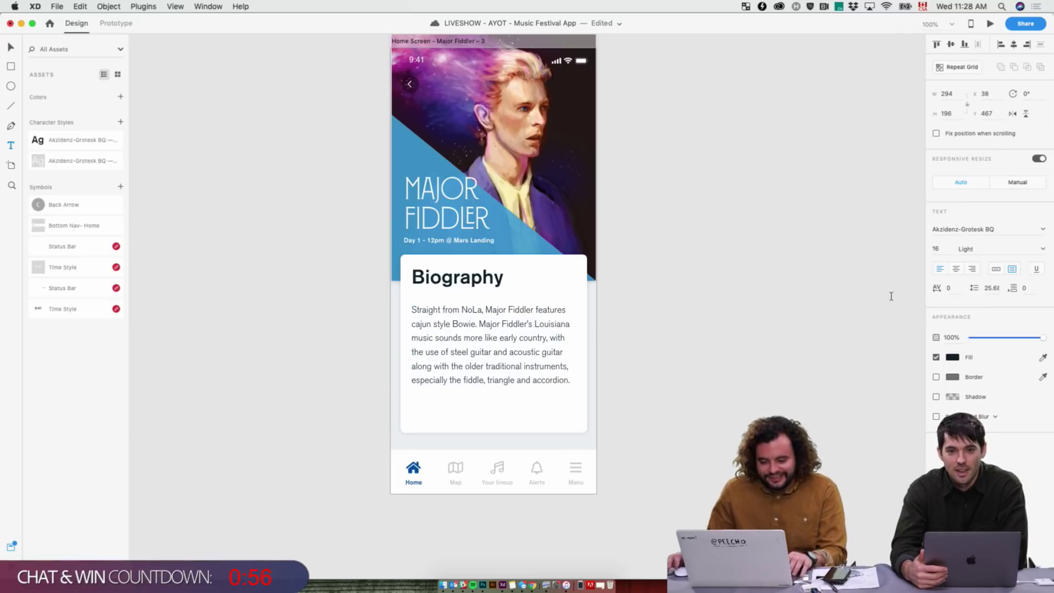
# - Shorten the biography paragraph's text box to about 168 px high and space it about 30 px beneath the heading
pyautogui.moveTo(493, 412)
pyautogui.mouseDown()
pyautogui.moveTo(491, 434)
pyautogui.moveTo(493, 396)
pyautogui.mouseUp()
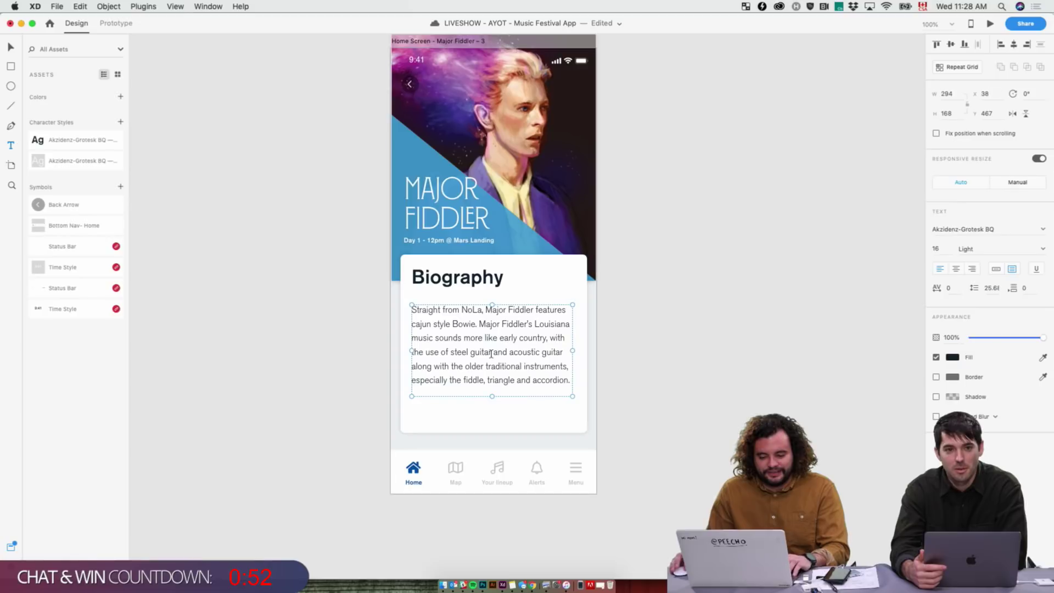
pyautogui.moveTo(512, 360); pyautogui.dragTo(514, 341)
pyautogui.hotkey('shift', 'Down')
pyautogui.hotkey('shift', 'Down')
pyautogui.hotkey('shift', 'Down')
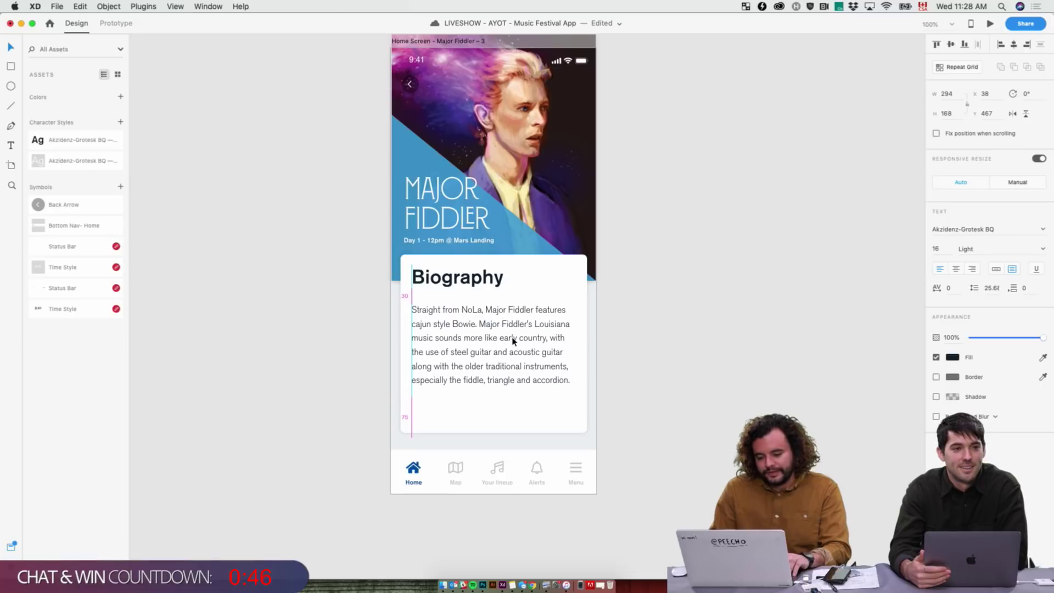
pyautogui.click(742, 343)
# - Shorten the white card from its lower edge to about 280 px high so it fits the biography text
pyautogui.moveTo(721, 360); pyautogui.dragTo(716, 316)
pyautogui.click(526, 386)
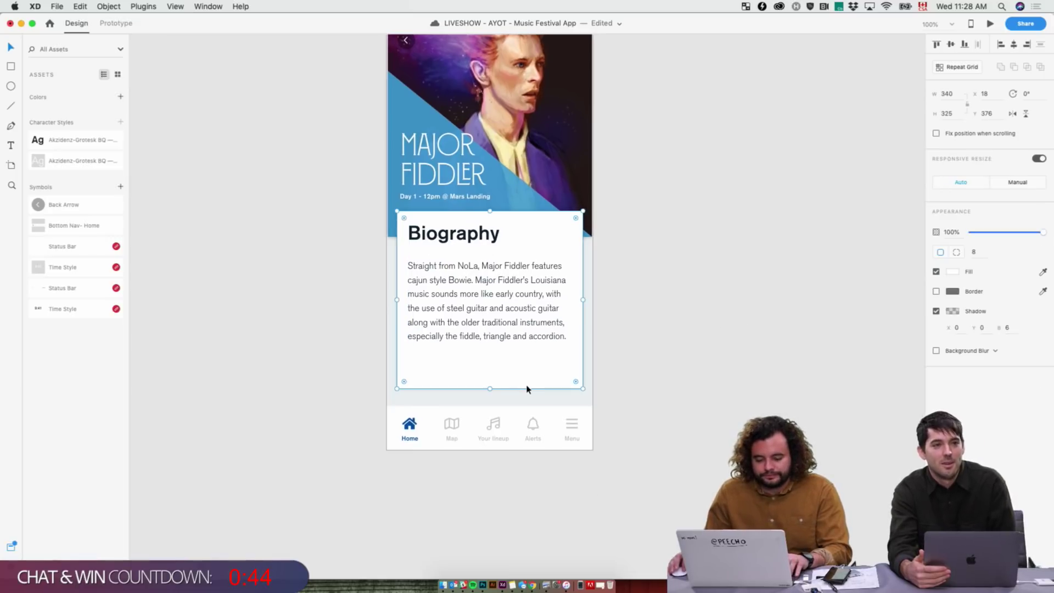
pyautogui.click(487, 322)
pyautogui.click(491, 366)
pyautogui.moveTo(489, 389); pyautogui.dragTo(490, 363)
pyautogui.click(623, 372)
# - Move the Biography heading and its paragraph together 10 px down inside the card
pyautogui.click(461, 230)
pyautogui.keyDown('shift'); pyautogui.click(454, 278); pyautogui.keyUp('shift')
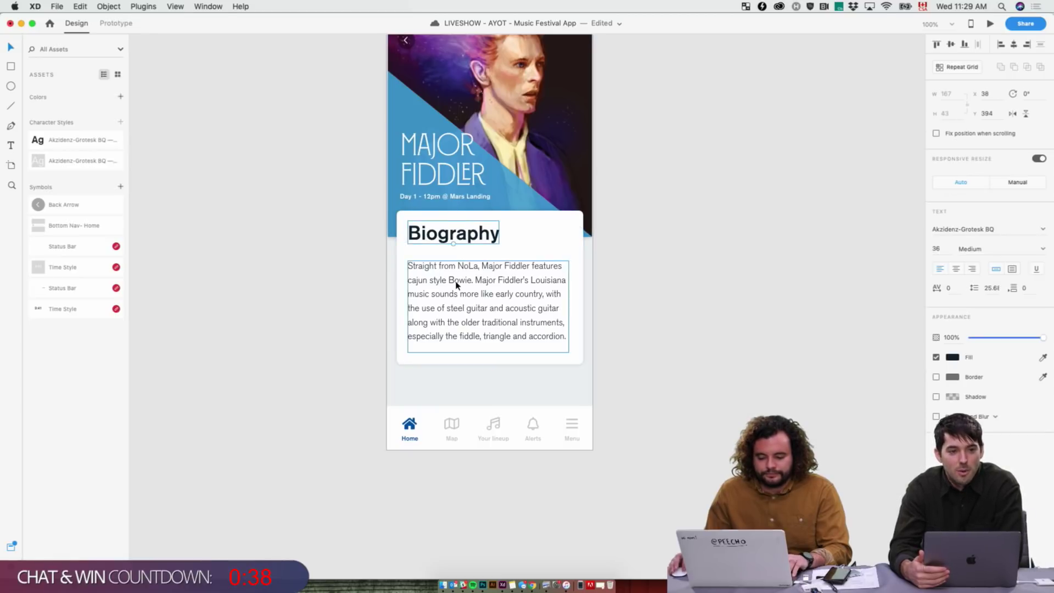
pyautogui.hotkey('shift', 'Down')
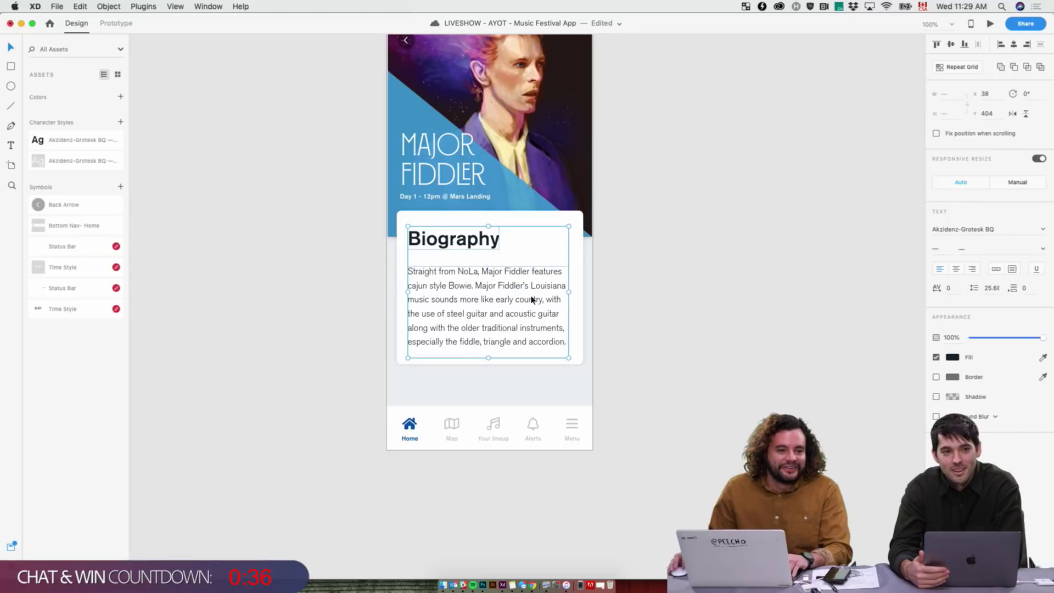
# - Adjust the paragraph's vertical position, moving it up to Y 467 to tighten the gap beneath the Biography heading
pyautogui.click(575, 305)
pyautogui.moveTo(431, 316); pyautogui.dragTo(434, 321)
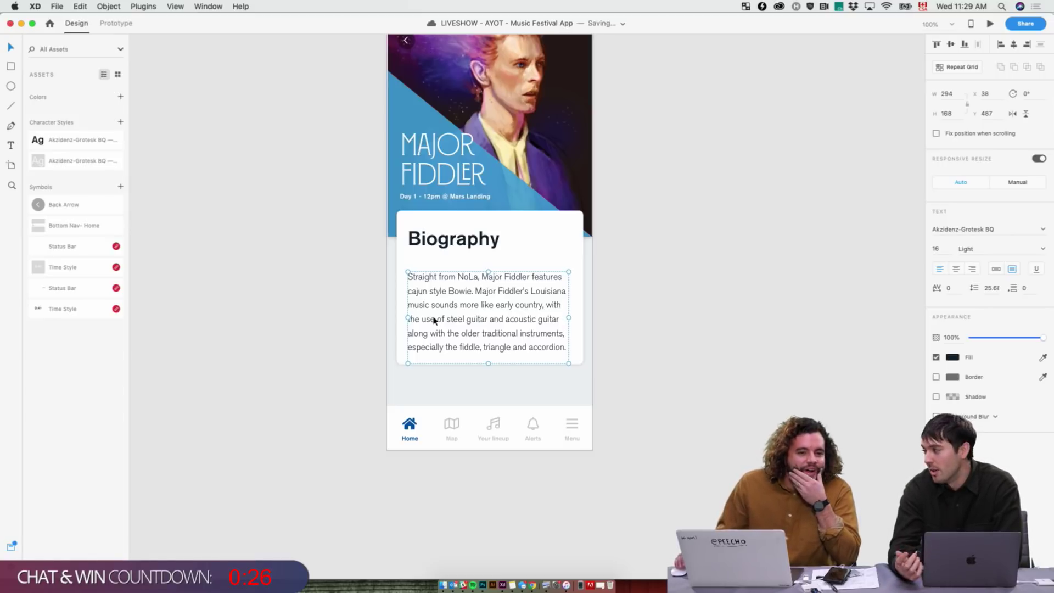
pyautogui.click(613, 310)
pyautogui.click(492, 322)
pyautogui.moveTo(493, 323); pyautogui.dragTo(493, 312)
# - Group the Biography heading, the paragraph and the white card
pyautogui.click(478, 242)
pyautogui.click(523, 217)
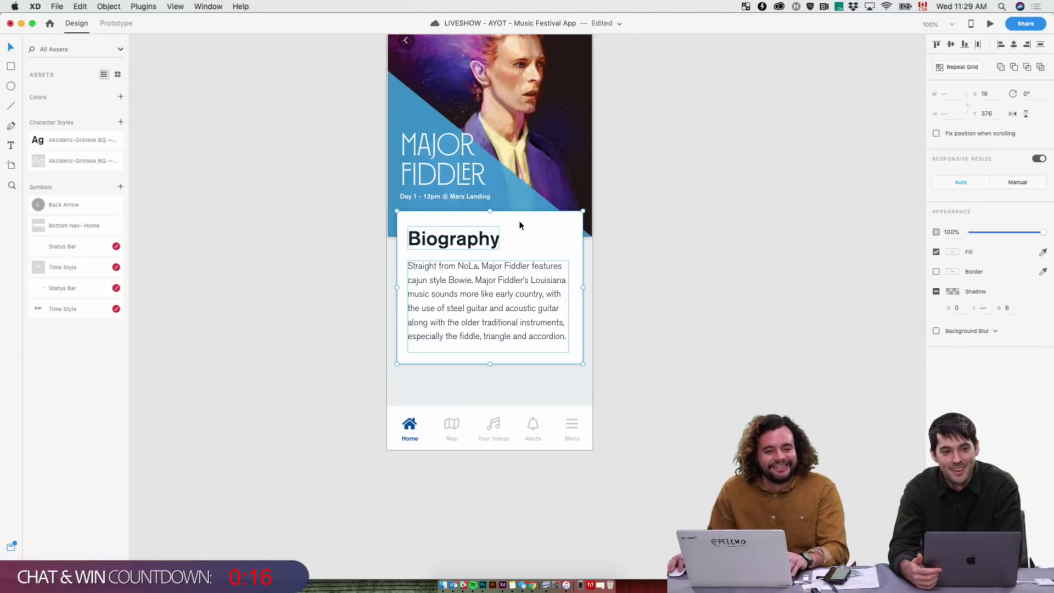
pyautogui.click(692, 275)
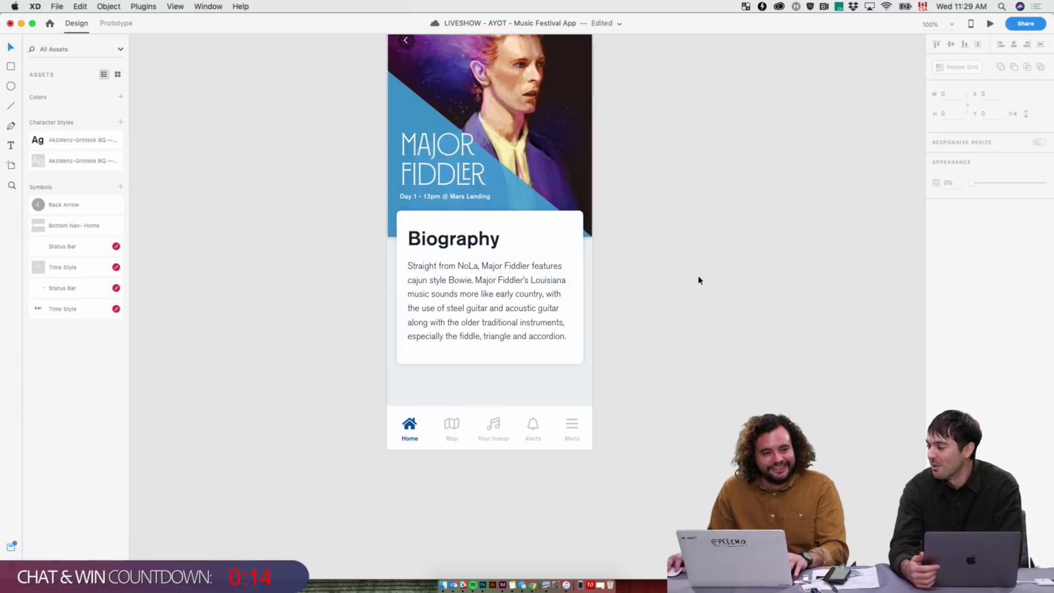
pyautogui.click(555, 269)
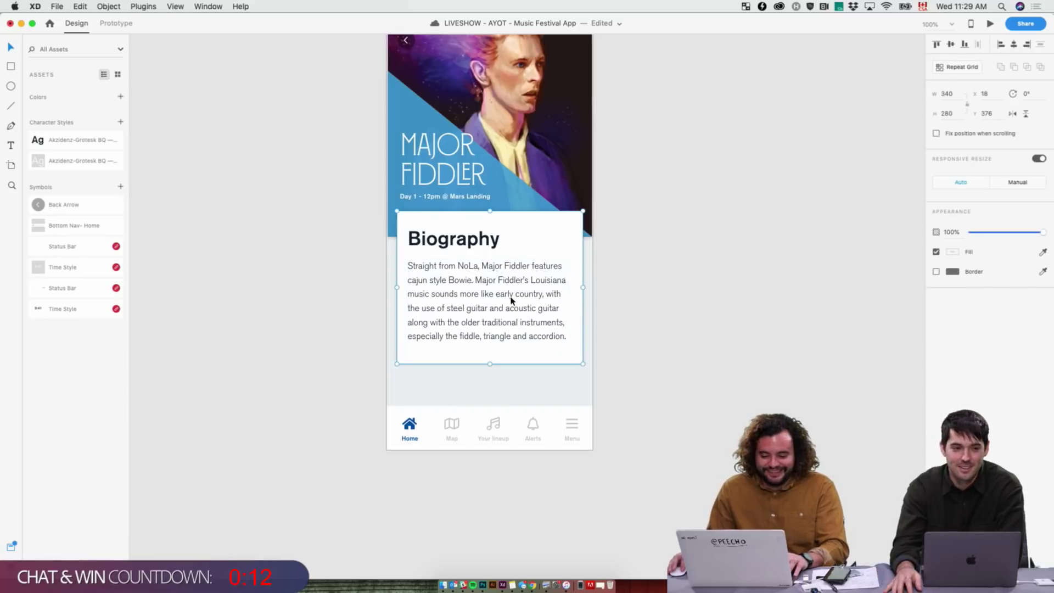
pyautogui.moveTo(552, 269); pyautogui.dragTo(551, 424)
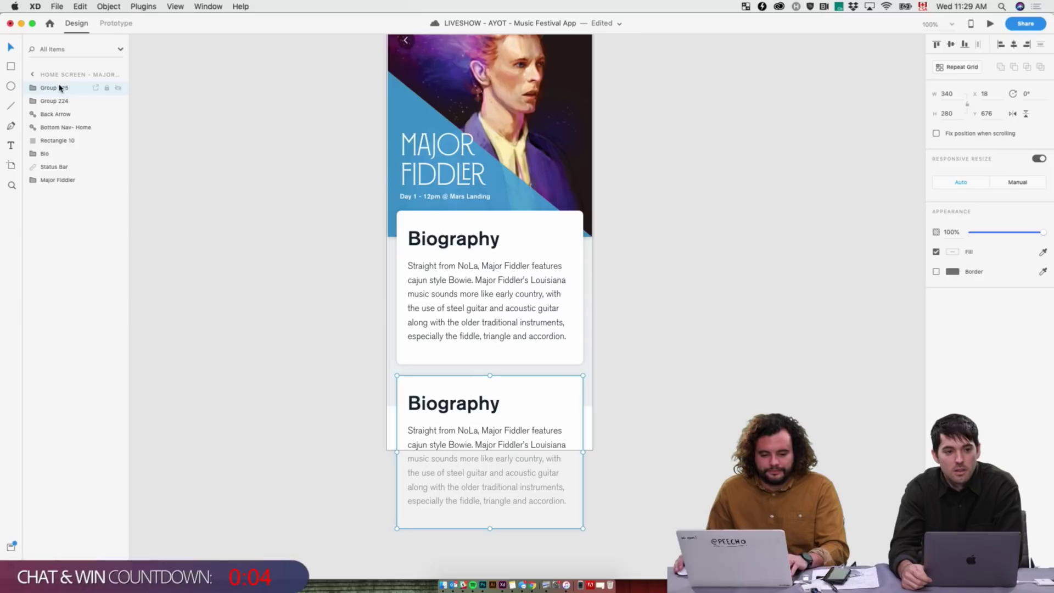
pyautogui.press('Delete')
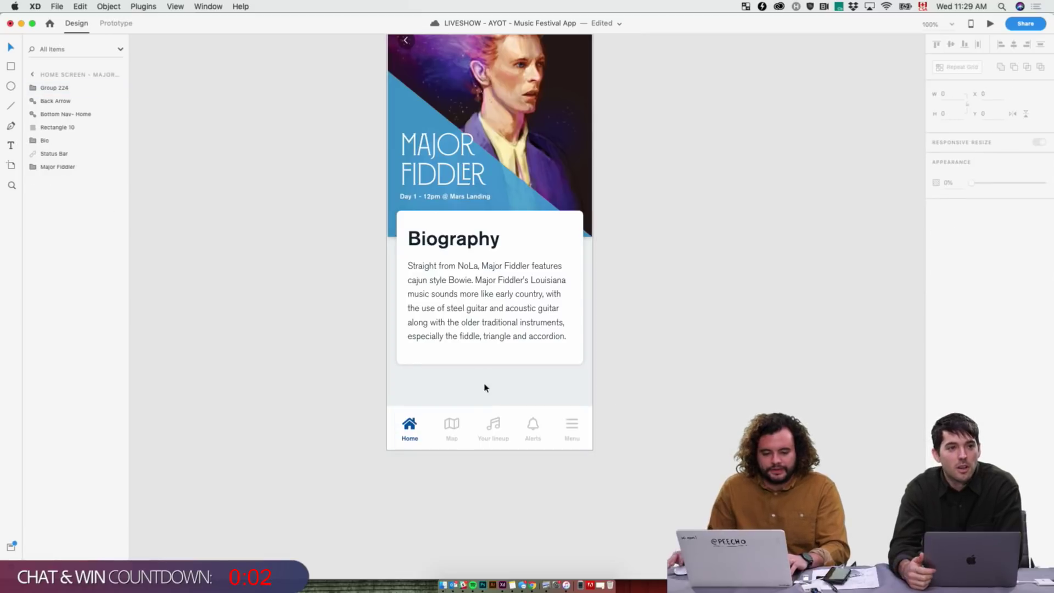
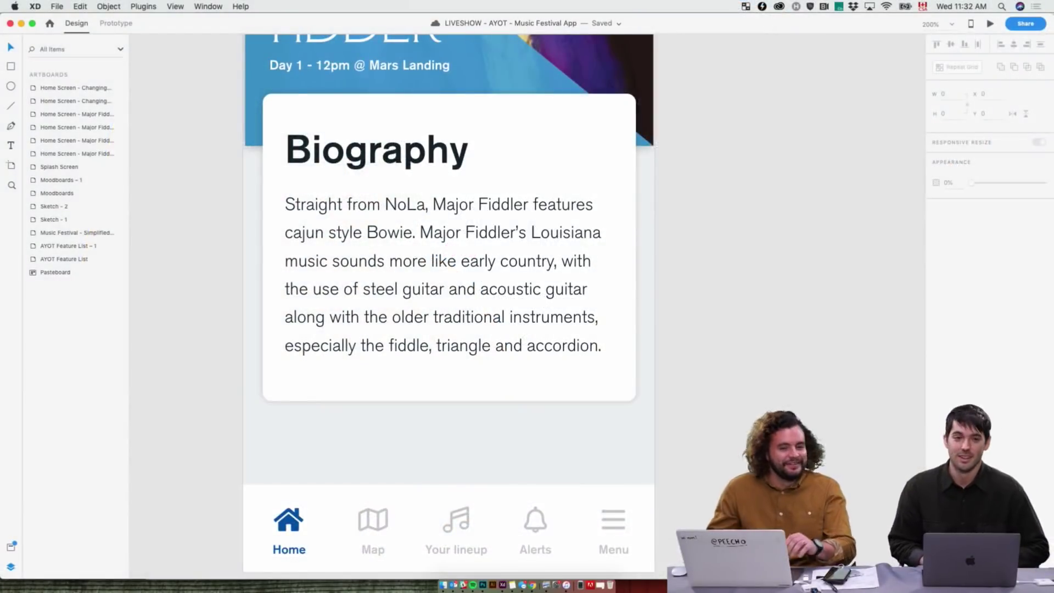
pyautogui.click(646, 493)
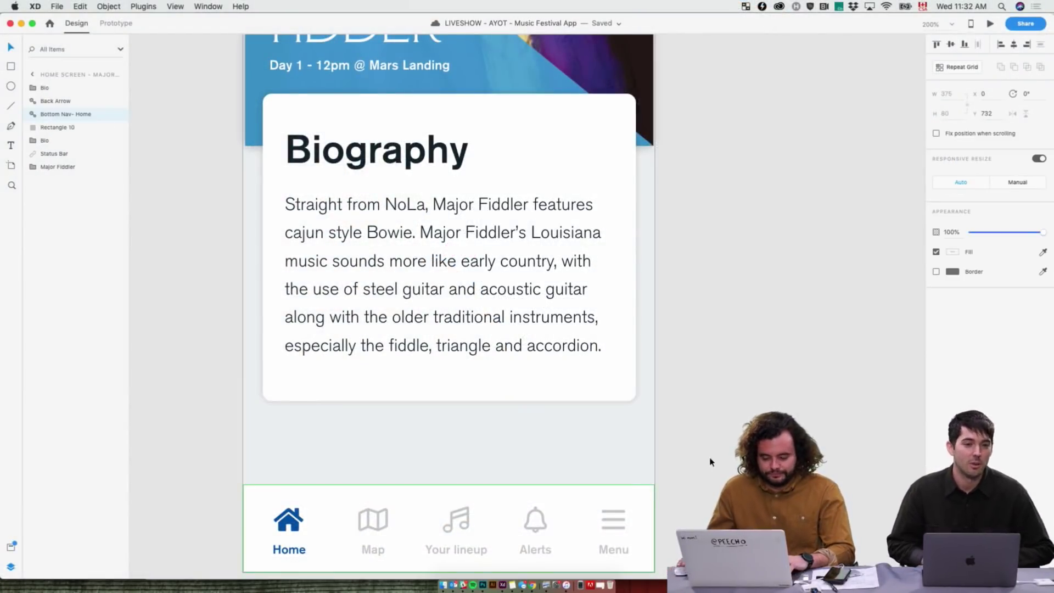
# - Duplicate the Biography card directly below the original at Y 676, and place the copy at the bottom of the artboard's layer stack
pyautogui.press('super+1')
pyautogui.click(520, 350)
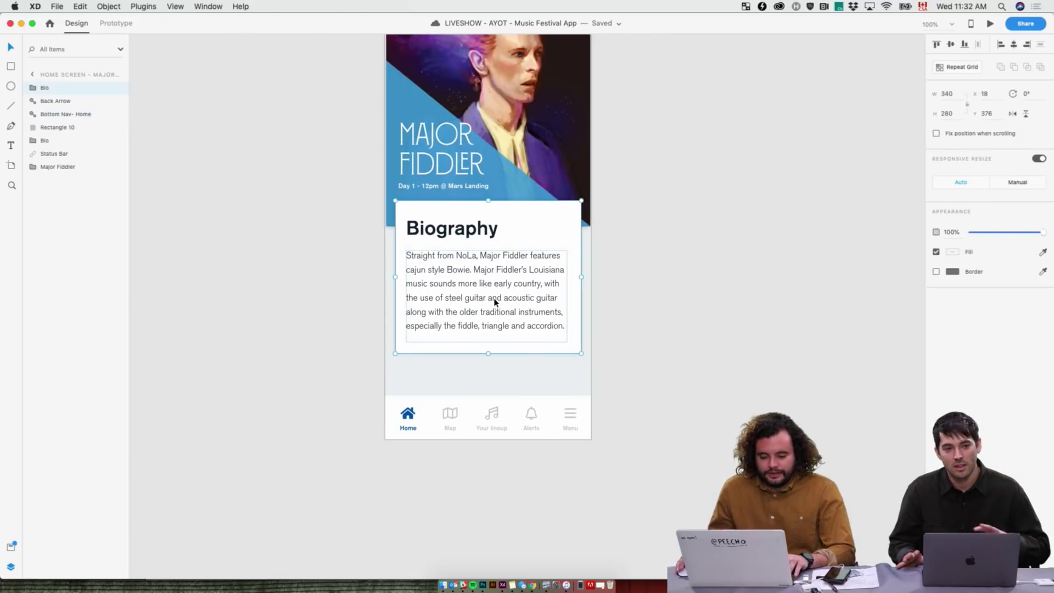
pyautogui.moveTo(483, 256); pyautogui.dragTo(478, 436)
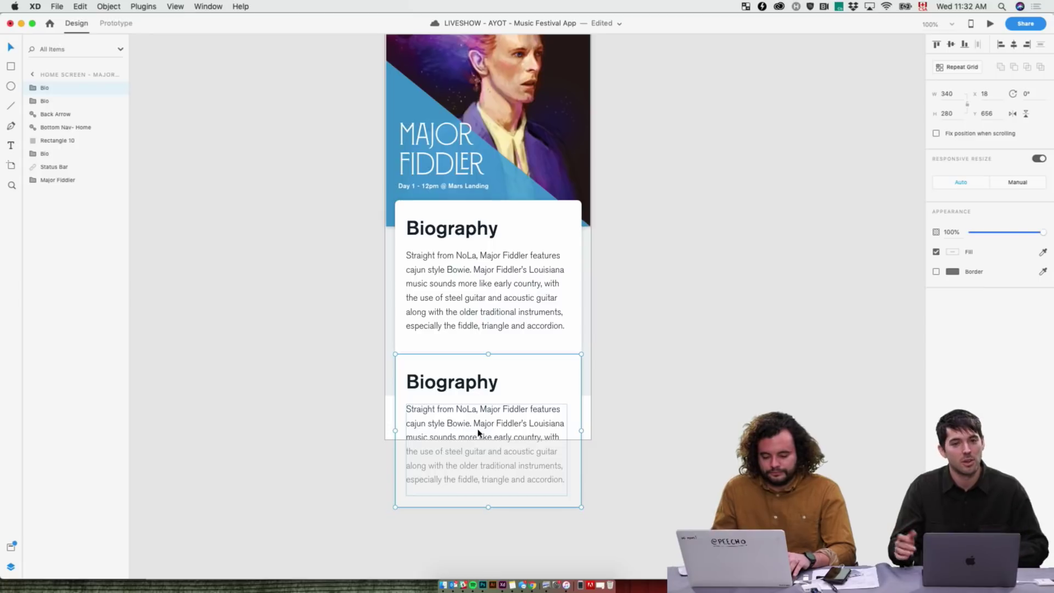
pyautogui.hotkey('shift', 'Down')
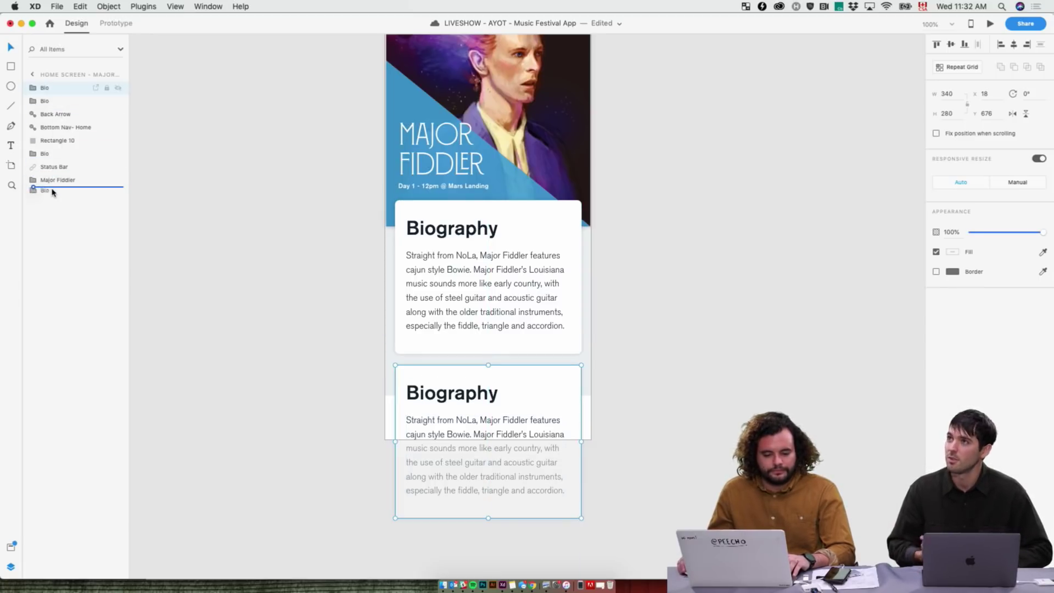
pyautogui.moveTo(58, 173); pyautogui.dragTo(53, 201)
pyautogui.click(685, 395)
# - Change the heading of the duplicated card to "Schedule"
pyautogui.doubleClick(468, 387)
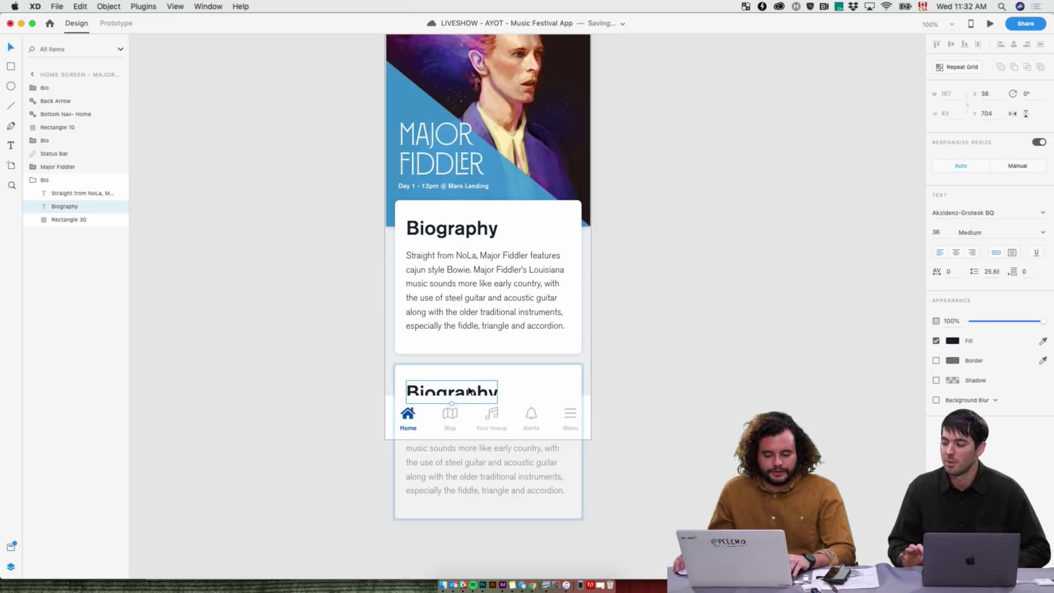
pyautogui.doubleClick(469, 387)
pyautogui.write('Sch')
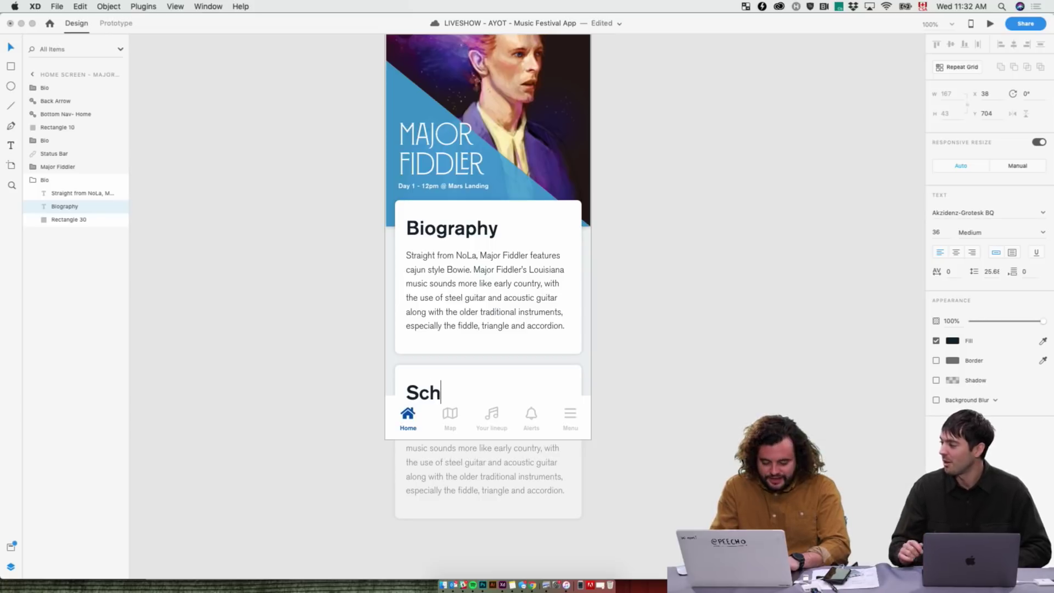
pyautogui.press('BackSpace')
pyautogui.press('BackSpace')
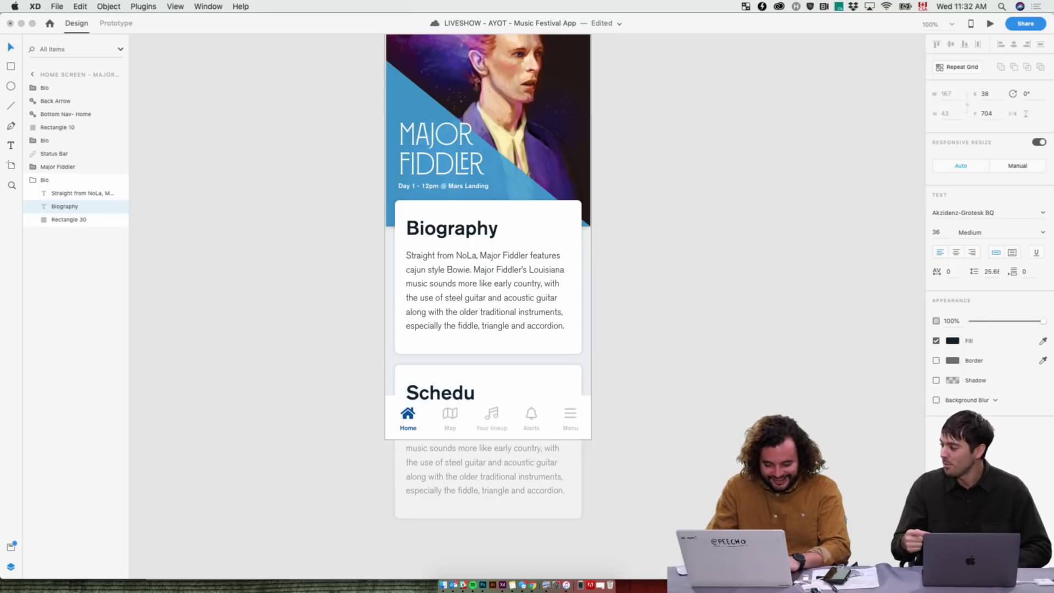
pyautogui.click(555, 476)
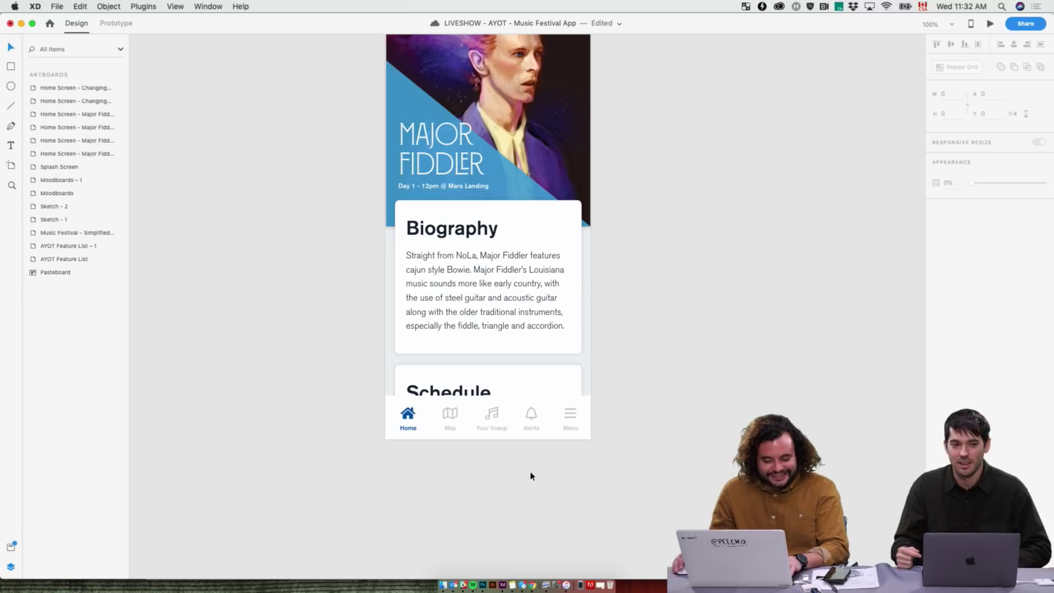
# - Extend the Home Screen - Major Fiddler – 3 artboard downwards so the whole Schedule card fits with spare space beneath it
pyautogui.scroll(3, 681, 431)
pyautogui.click(540, 429)
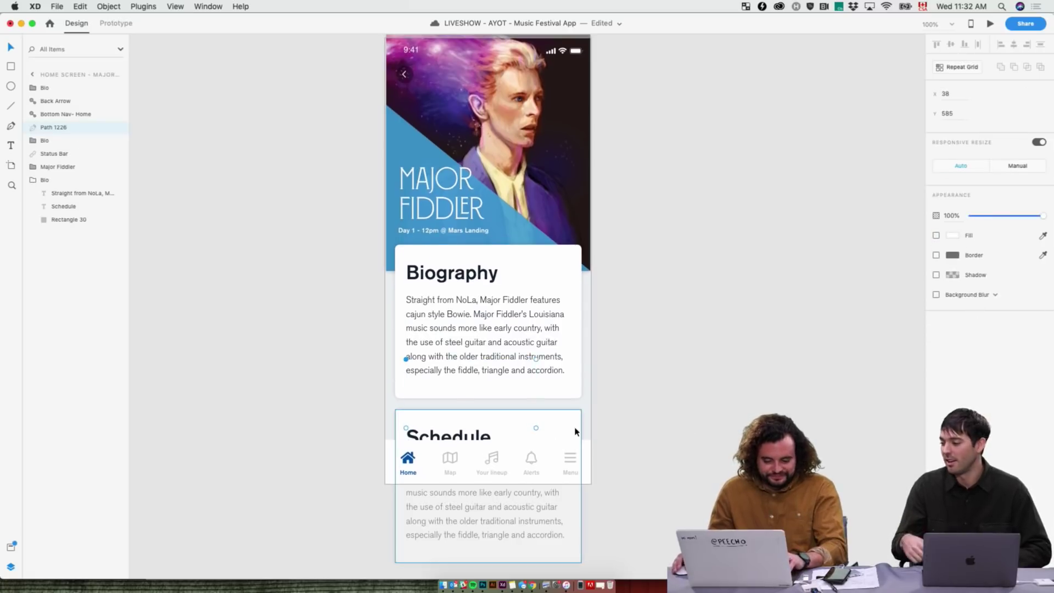
pyautogui.scroll(6, 748, 361)
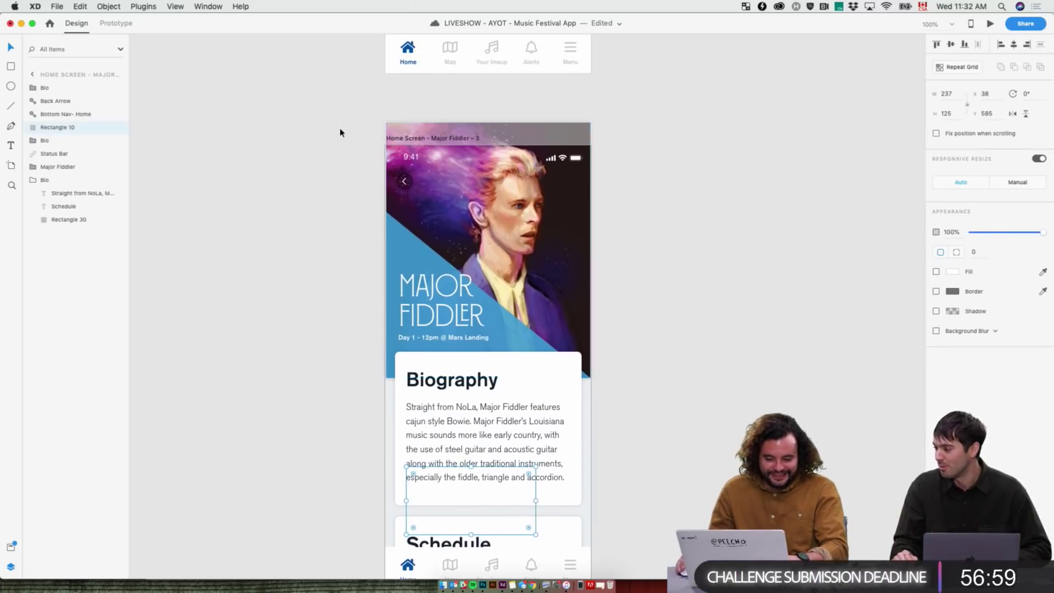
pyautogui.click(421, 140)
pyautogui.scroll(-10, 488, 330)
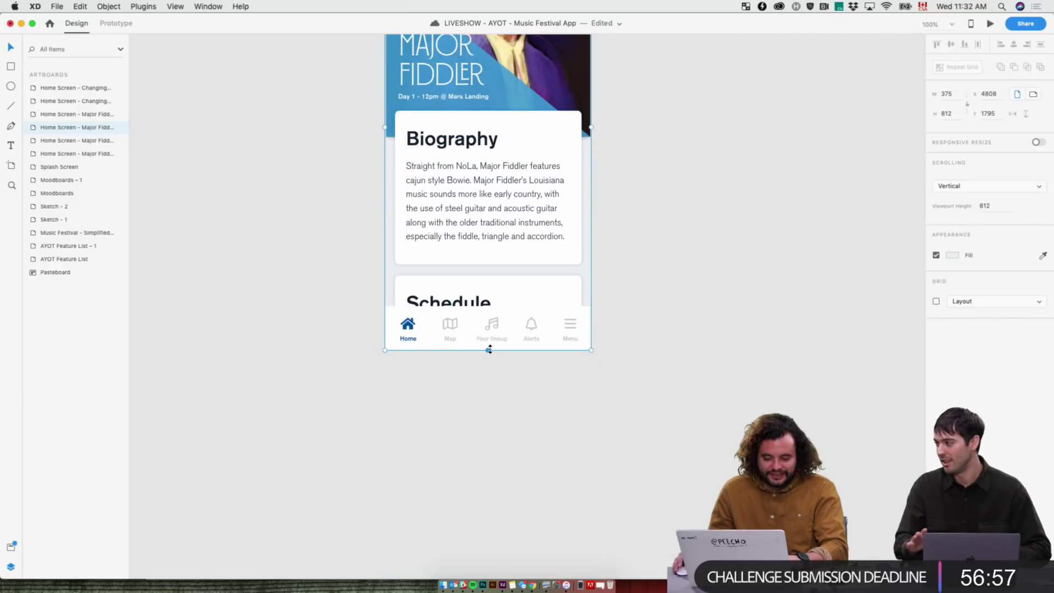
pyautogui.moveTo(488, 349); pyautogui.dragTo(468, 537)
# - Hide the bottom navigation bar that covers the Schedule card on the extended artboard
pyautogui.click(545, 334)
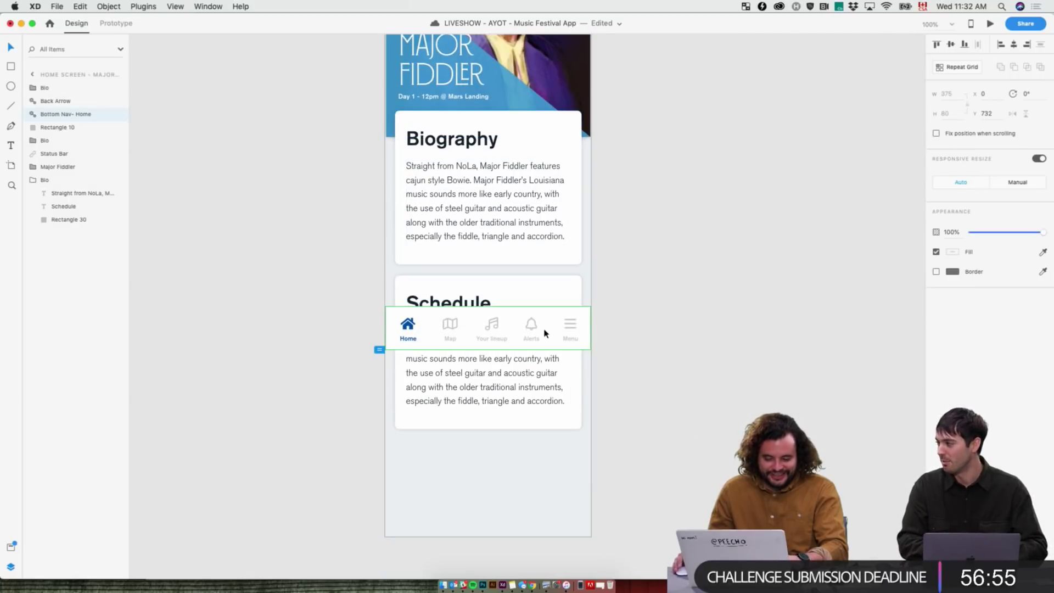
pyautogui.click(117, 114)
pyautogui.click(791, 350)
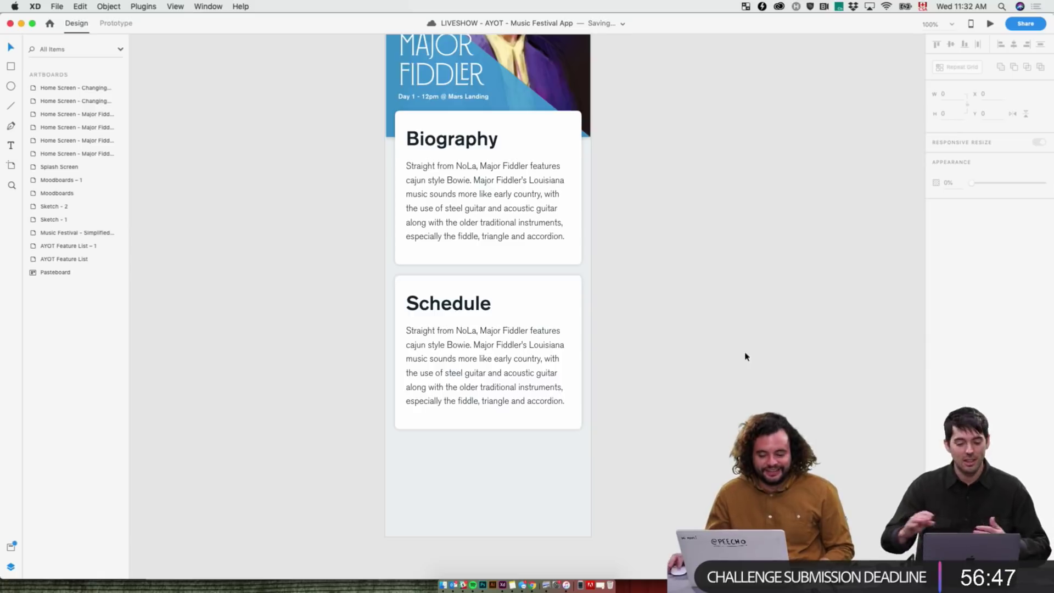
# - Try to delete the paragraph of the invisible Bio group overlapping the Schedule card, and undo back to before the navigation bar was hidden
pyautogui.click(471, 330)
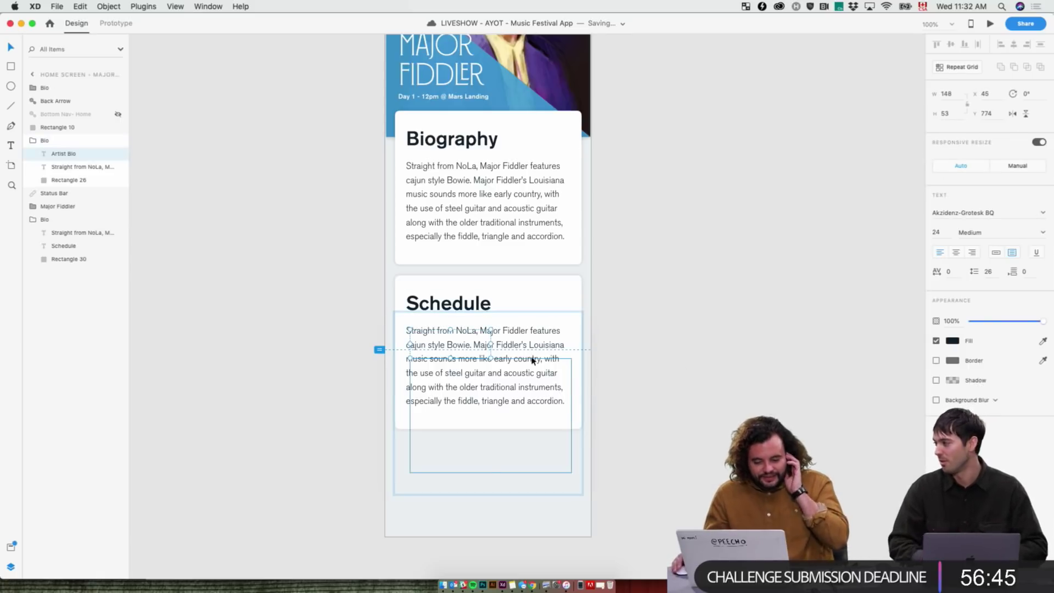
pyautogui.click(536, 338)
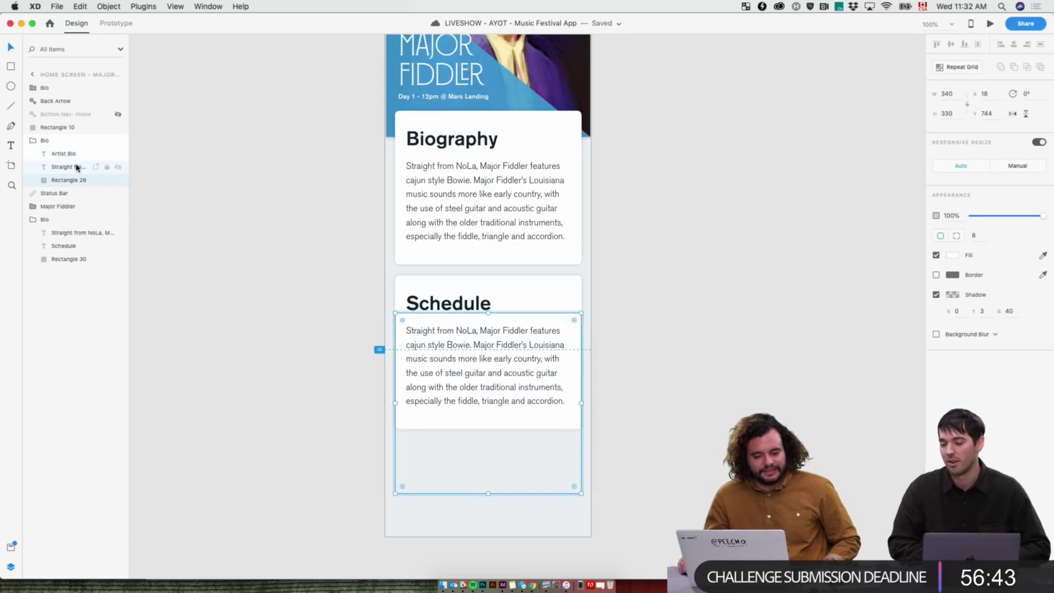
pyautogui.click(76, 168)
pyautogui.press('Delete')
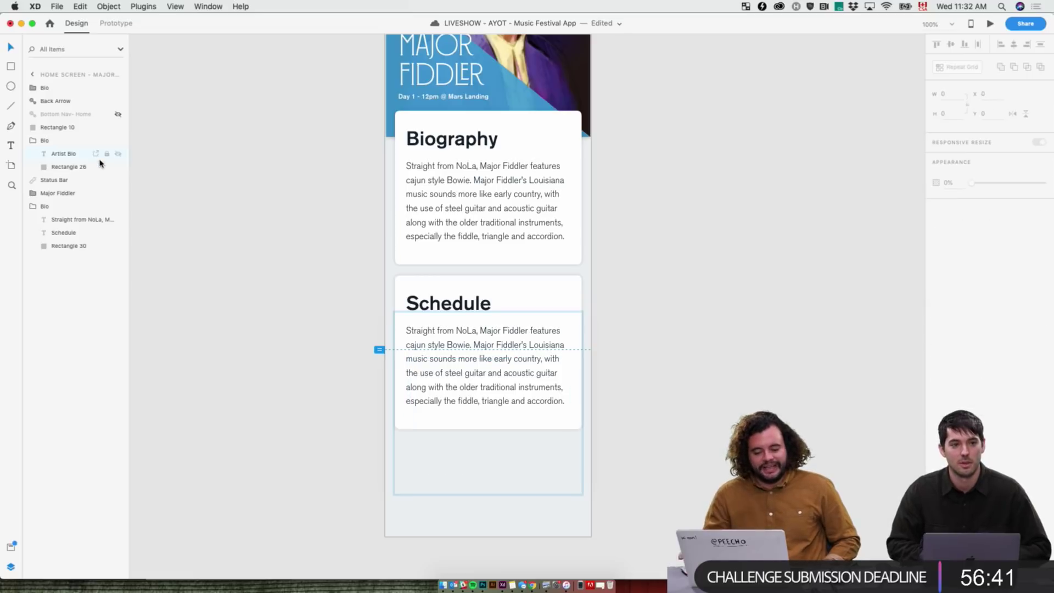
pyautogui.press('super+z')
pyautogui.click(447, 332)
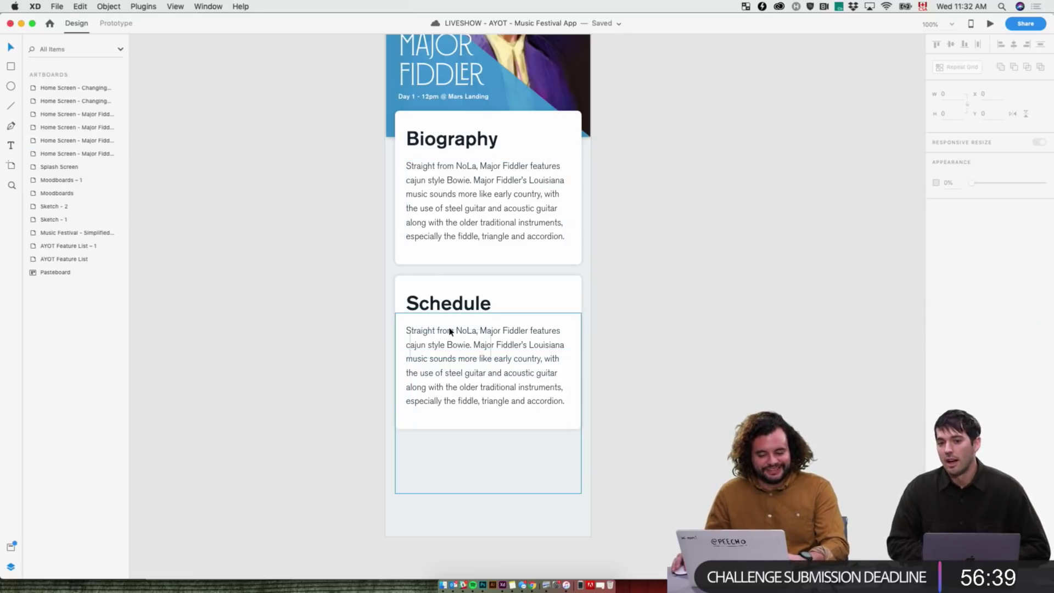
pyautogui.click(68, 168)
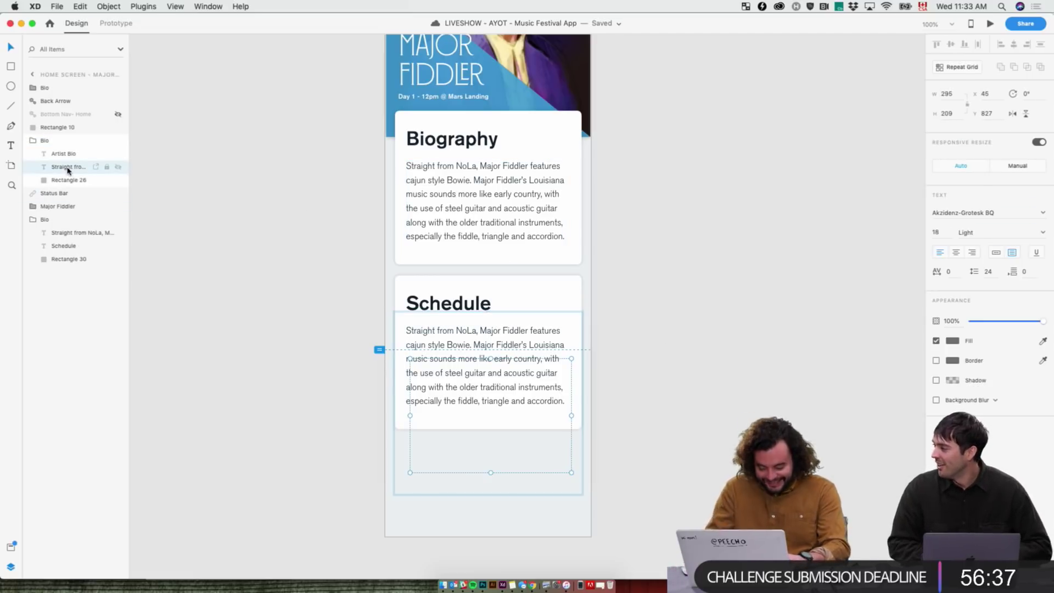
pyautogui.press('Delete')
pyautogui.press('super+z')
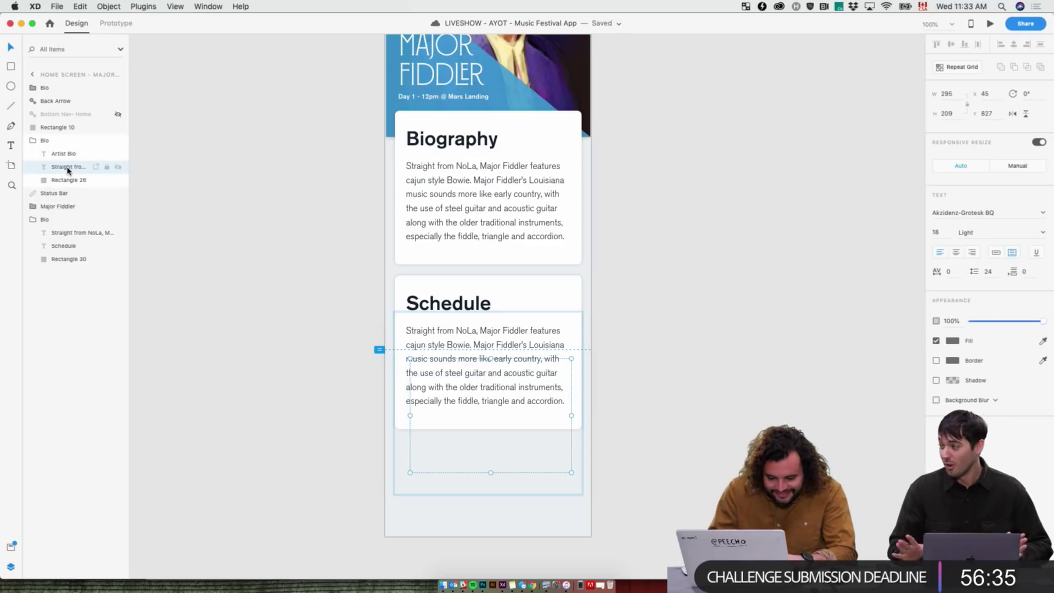
pyautogui.press('Delete')
pyautogui.click(63, 154)
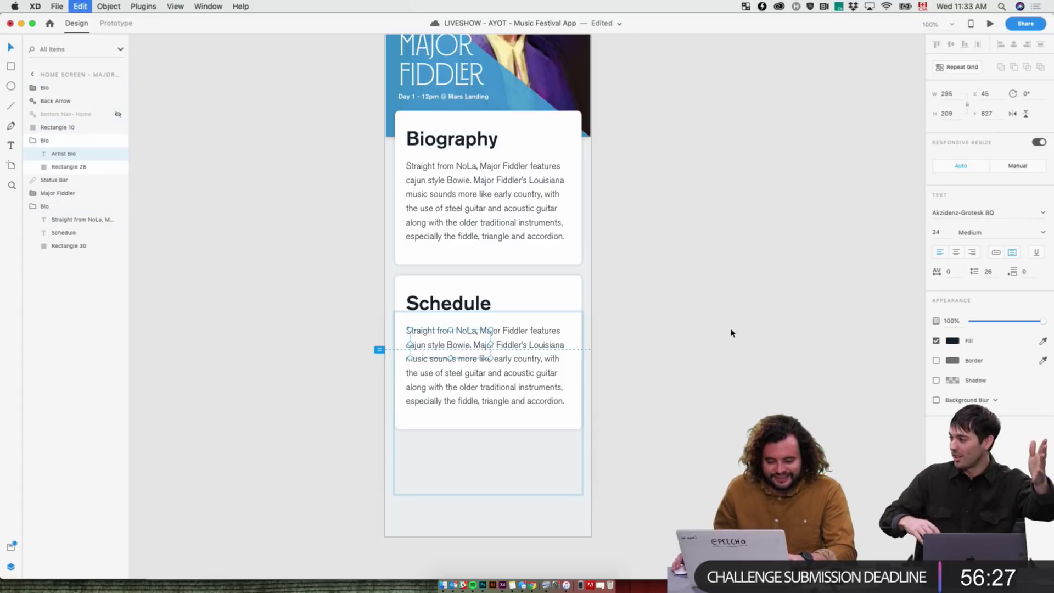
pyautogui.press('super+z')
pyautogui.press('super+z')
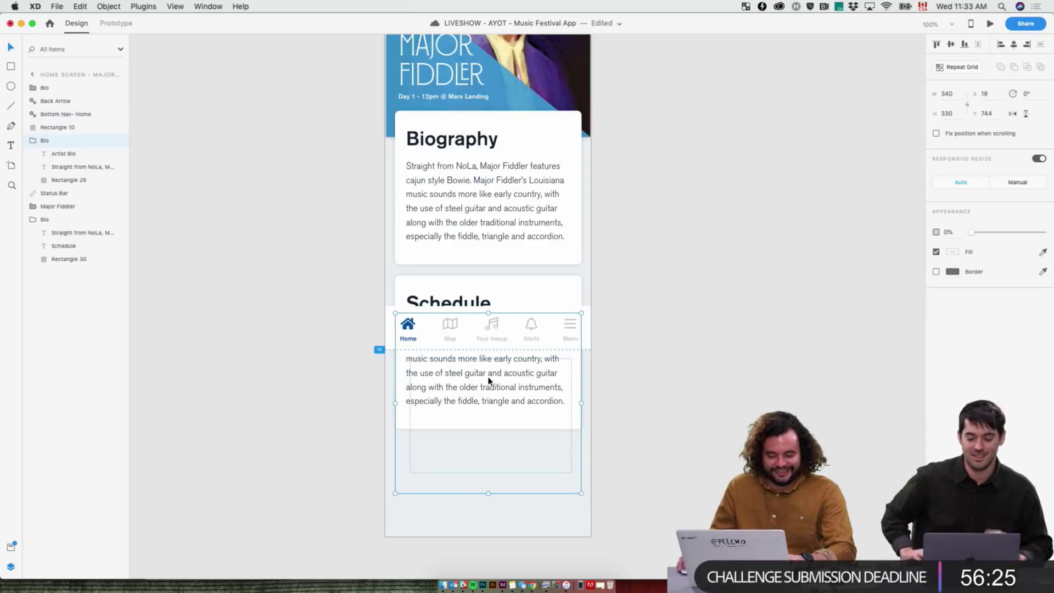
# - Delete the copied biography paragraph from the Schedule card, leaving only its heading and white background
pyautogui.click(485, 285)
pyautogui.moveTo(485, 285); pyautogui.dragTo(521, 295)
pyautogui.click(67, 233)
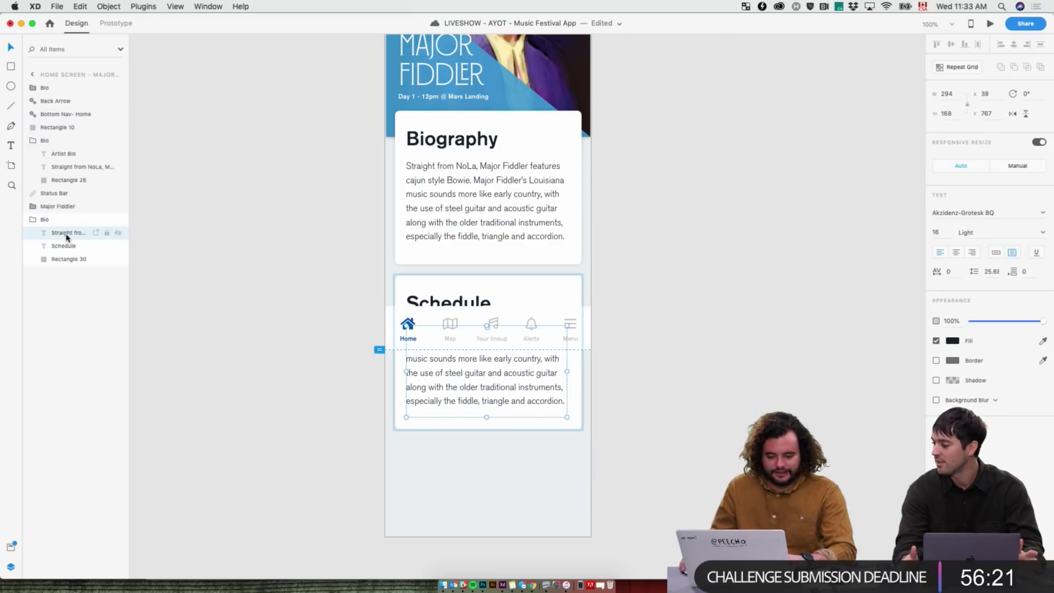
pyautogui.press('Delete')
pyautogui.click(772, 259)
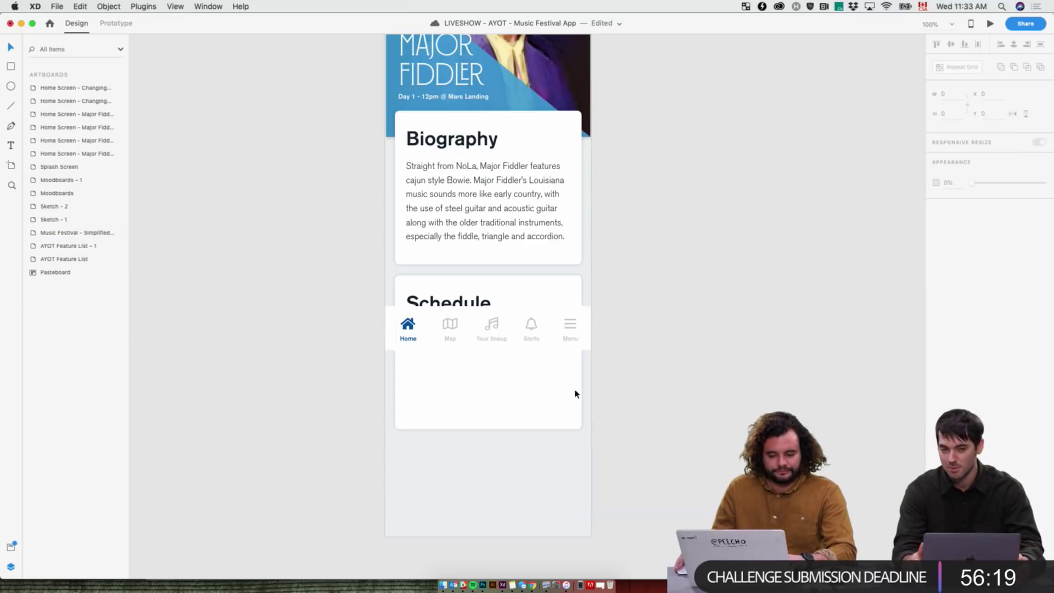
# - Link the Home Screen - Major Fiddler – 2 artboard to Home Screen - Major Fiddler – 3 in Prototype mode
pyautogui.click(546, 396)
pyautogui.scroll(5, 545, 396)
pyautogui.scroll(15, 569, 395)
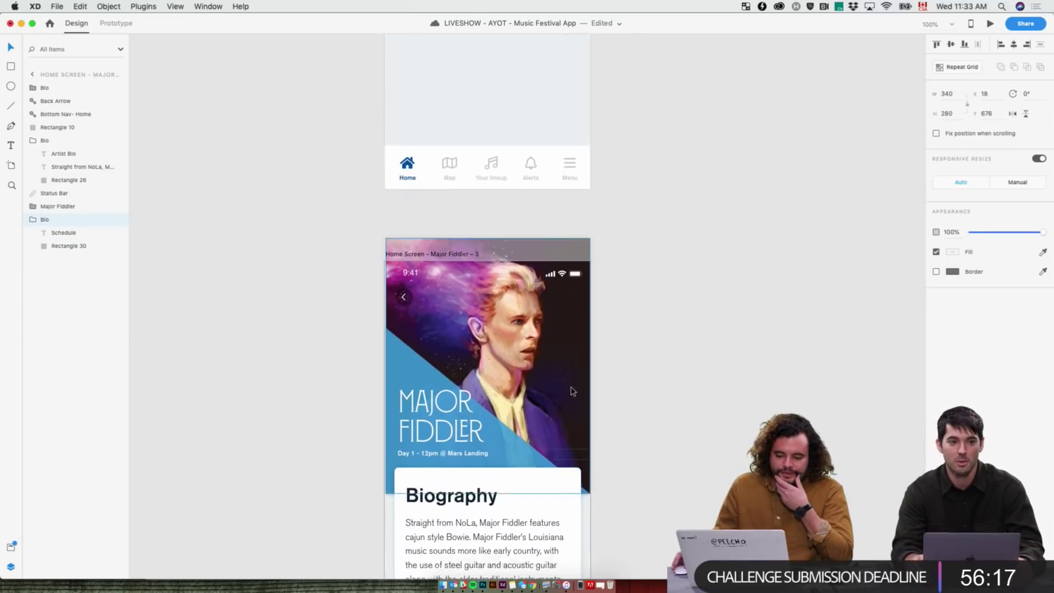
pyautogui.scroll(10, 568, 390)
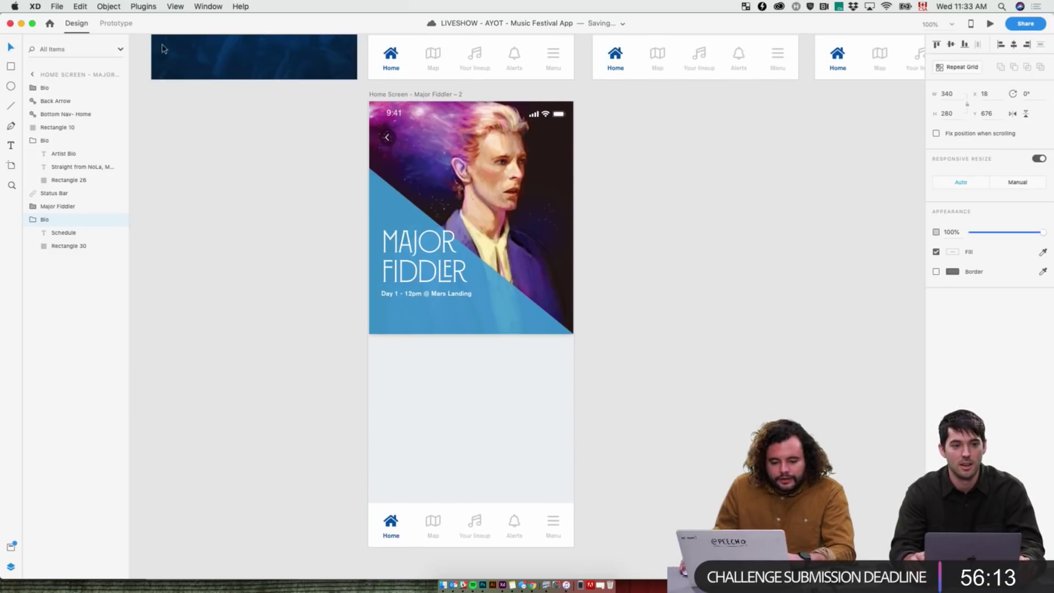
pyautogui.click(440, 96)
pyautogui.click(112, 24)
pyautogui.scroll(-5, 577, 147)
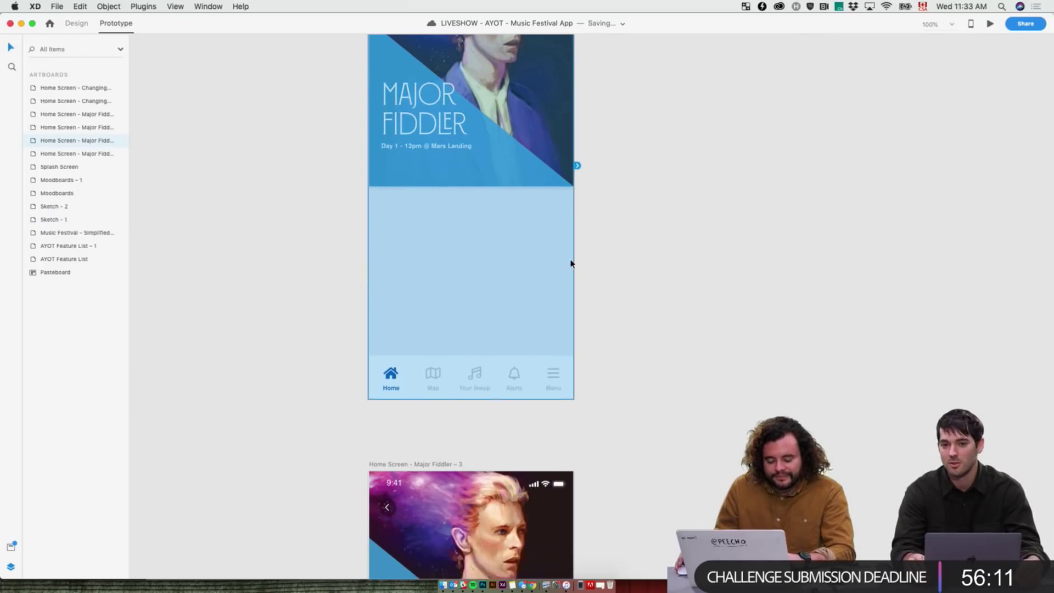
pyautogui.moveTo(577, 147); pyautogui.dragTo(546, 467)
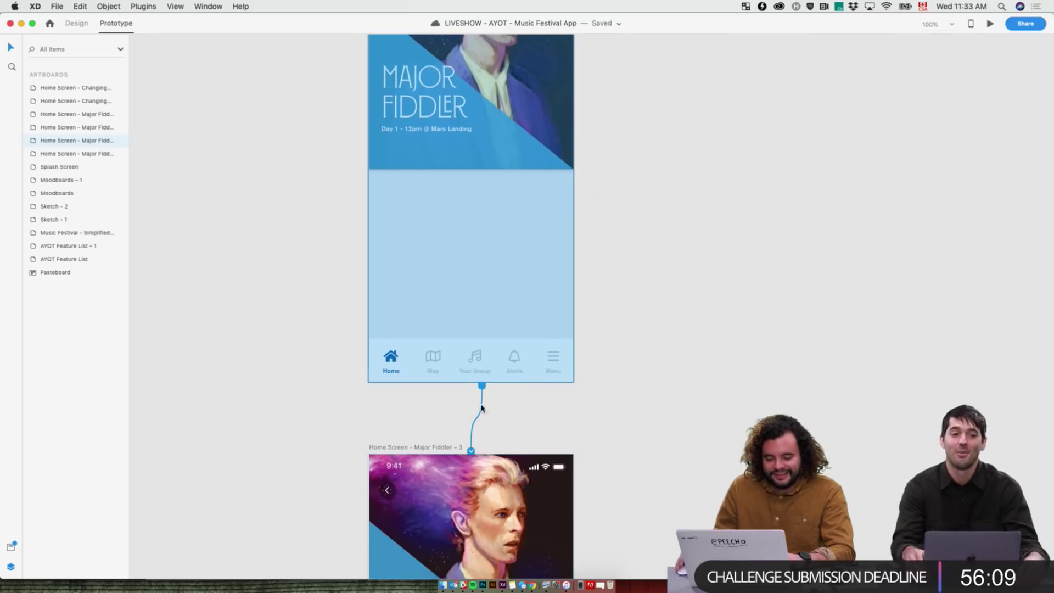
# - Set the new link's trigger to Time with a delay of 0.6 s
pyautogui.click(369, 396)
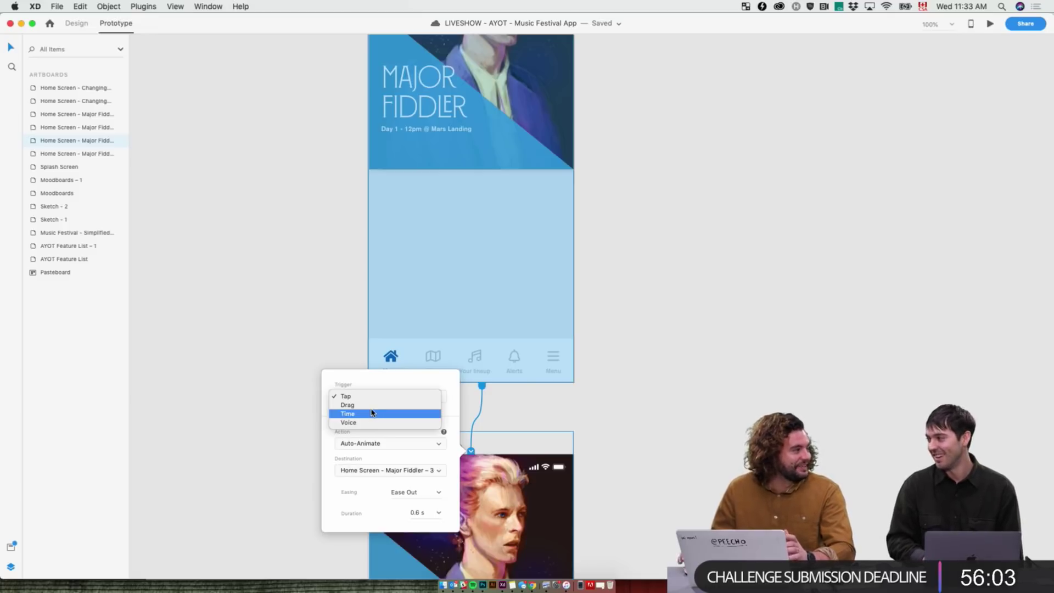
pyautogui.click(372, 414)
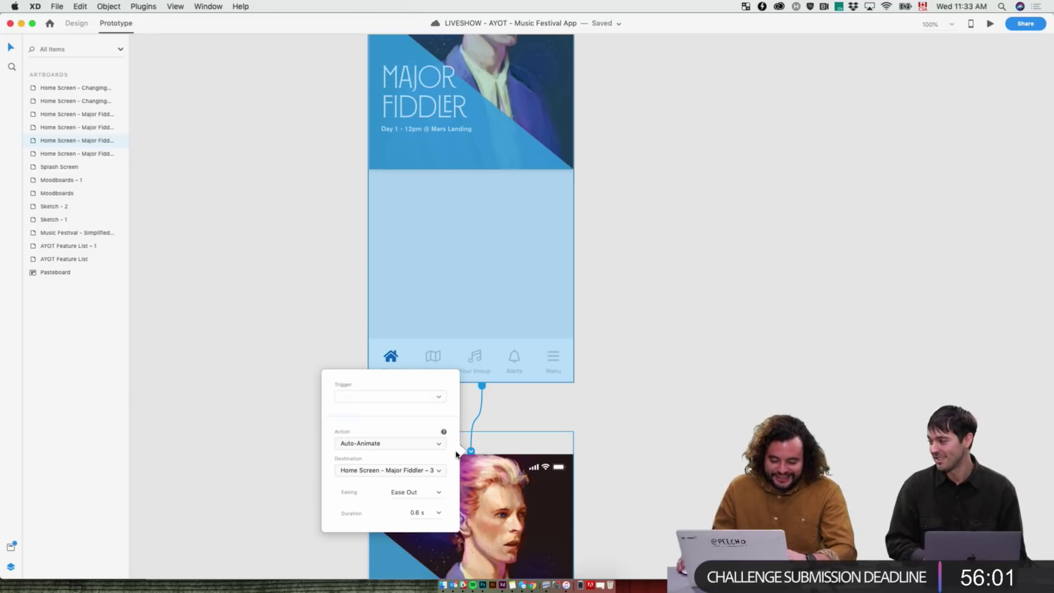
pyautogui.click(438, 407)
pyautogui.click(417, 441)
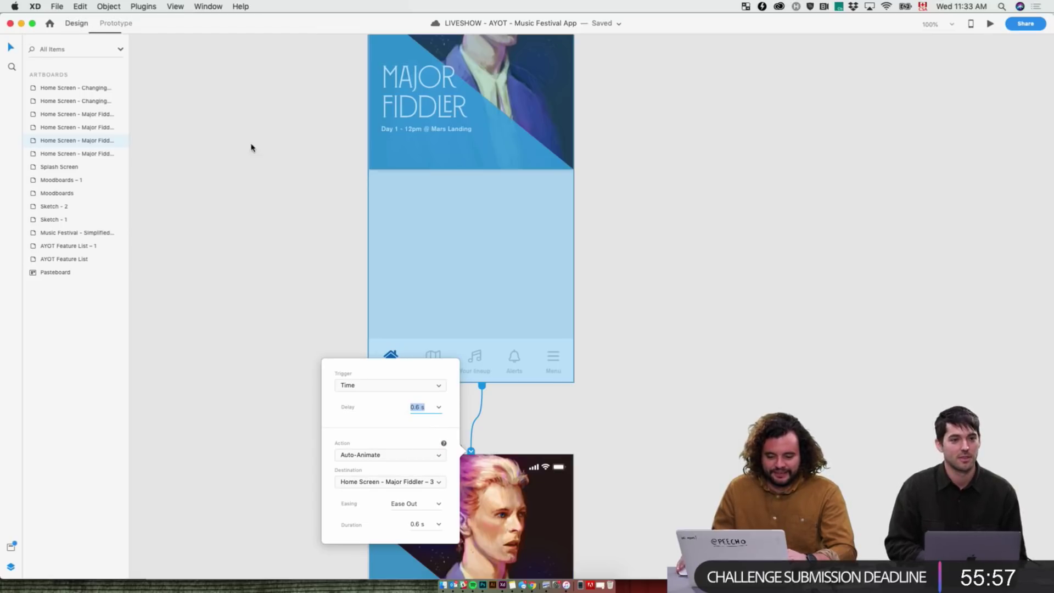
# - Preview the prototype from the Home Screen - Major Fiddler artboard, swiping through the lineup cards and opening the Major Fiddler screen
pyautogui.press('super+1')
pyautogui.scroll(8, 687, 381)
pyautogui.press('super+minus')
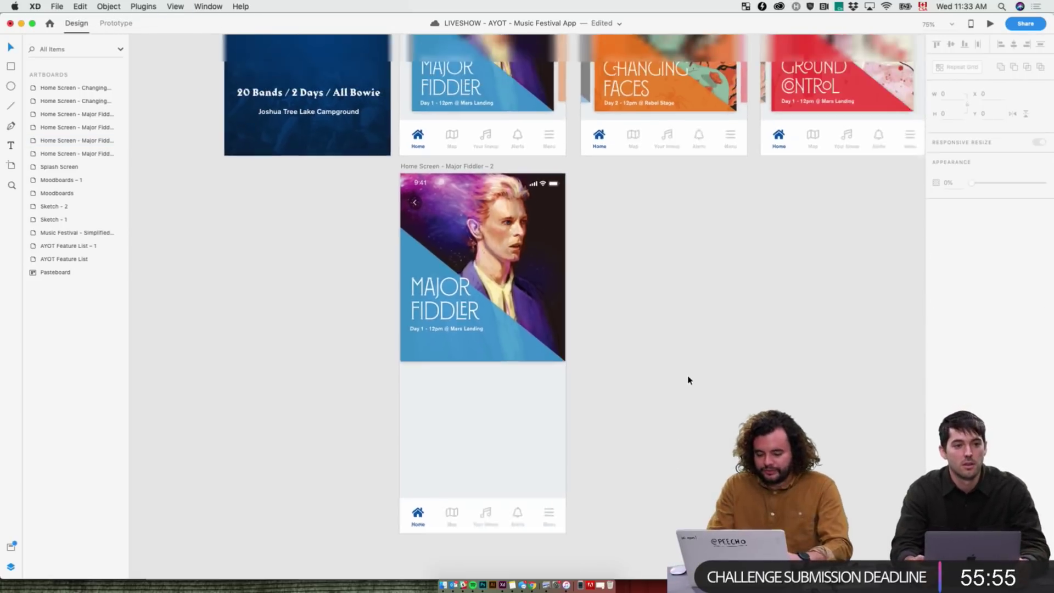
pyautogui.scroll(5, 631, 385)
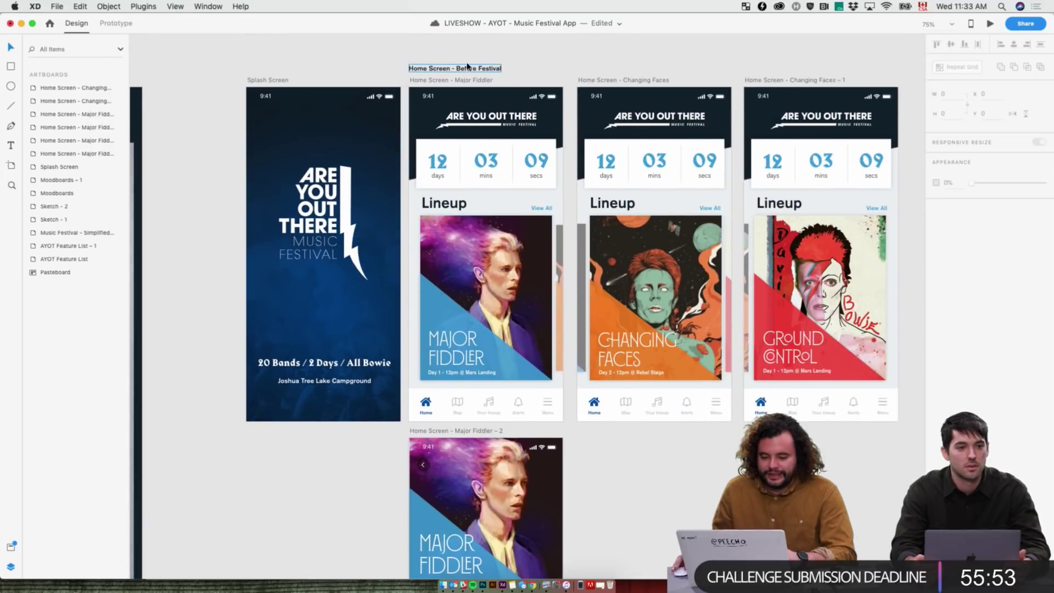
pyautogui.click(455, 81)
pyautogui.click(991, 23)
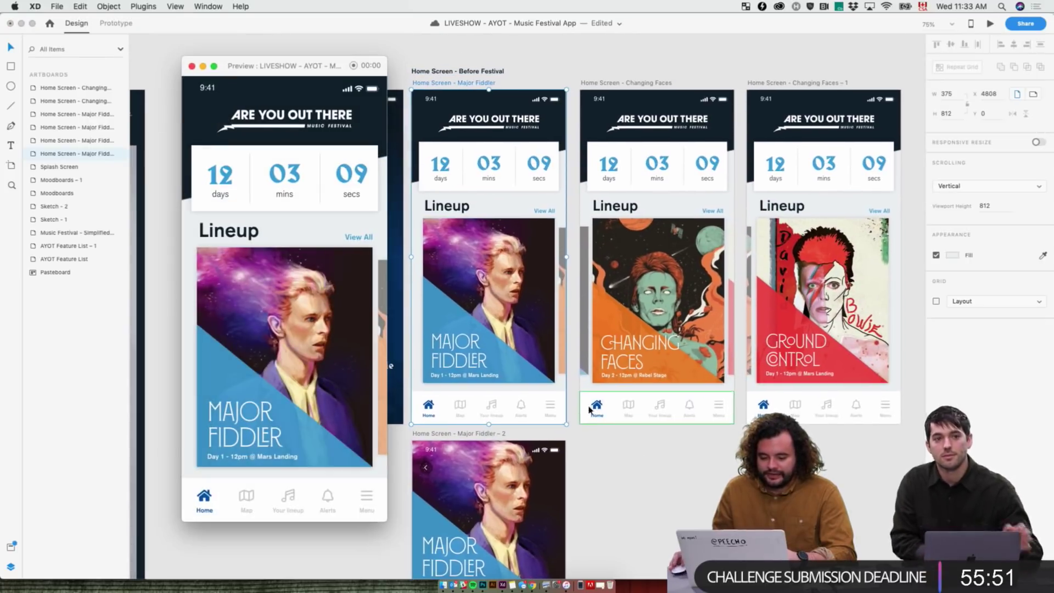
pyautogui.moveTo(296, 411); pyautogui.dragTo(212, 412)
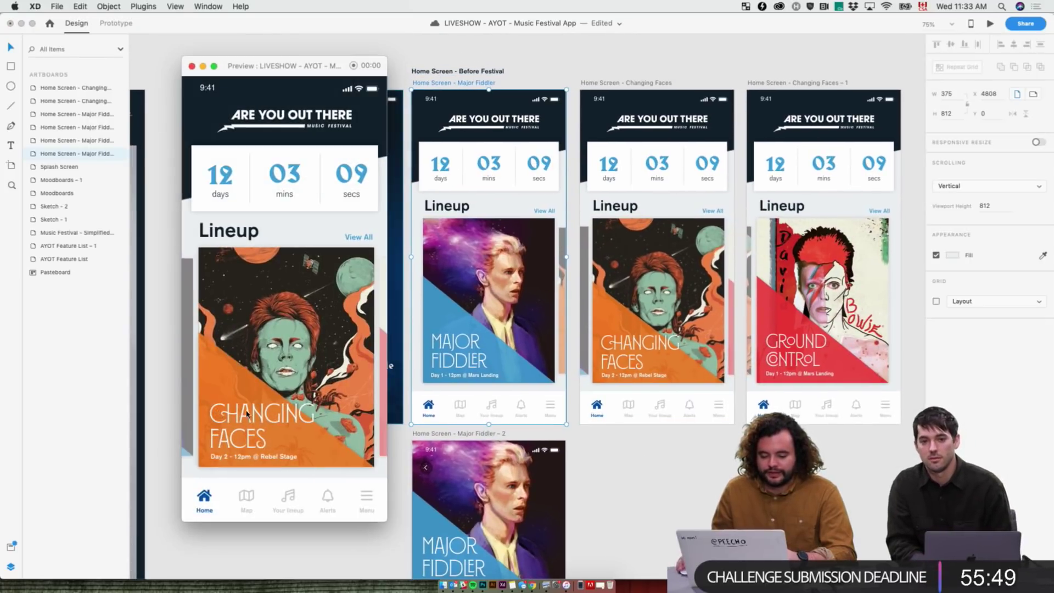
pyautogui.moveTo(301, 373); pyautogui.dragTo(352, 406)
pyautogui.moveTo(247, 418); pyautogui.dragTo(386, 427)
pyautogui.click(272, 424)
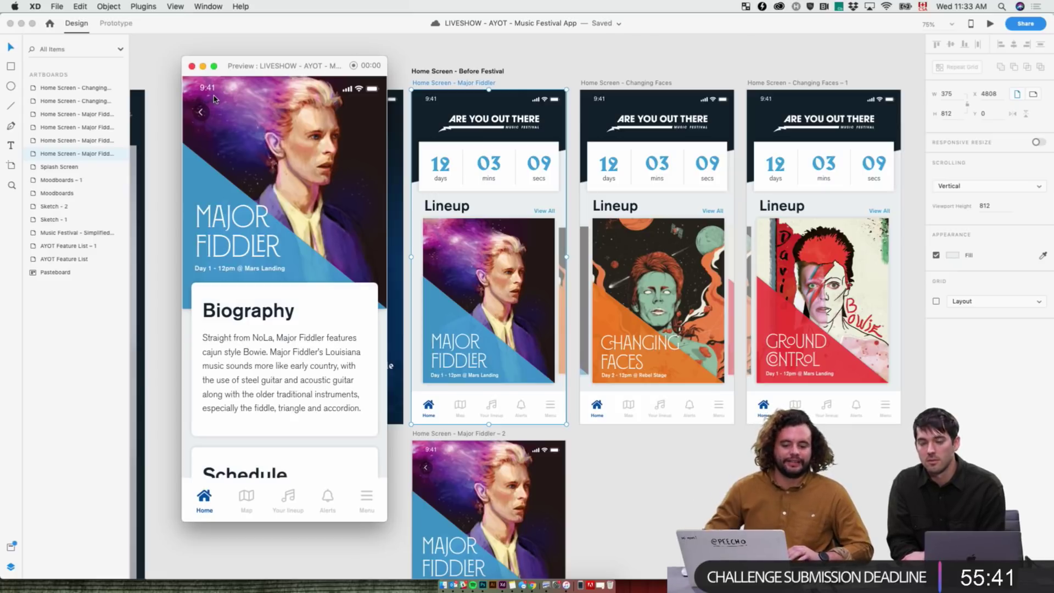
pyautogui.click(192, 65)
# - Copy the Biography and Schedule cards from Home Screen - Major Fiddler – 3 and paste them onto Home Screen - Major Fiddler – 2
pyautogui.click(671, 516)
pyautogui.scroll(-10, 670, 511)
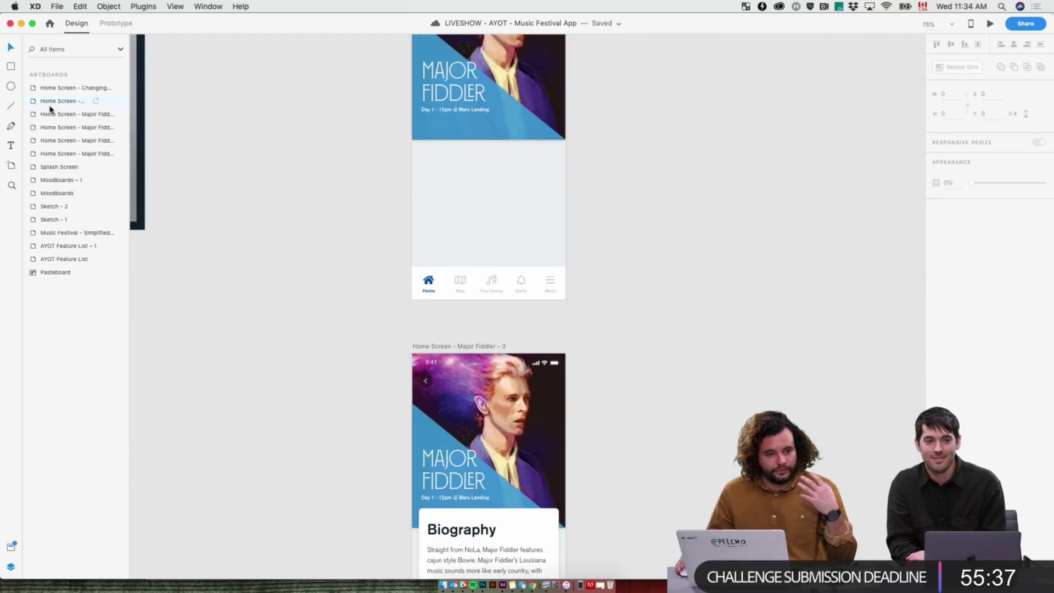
pyautogui.scroll(-5, 723, 365)
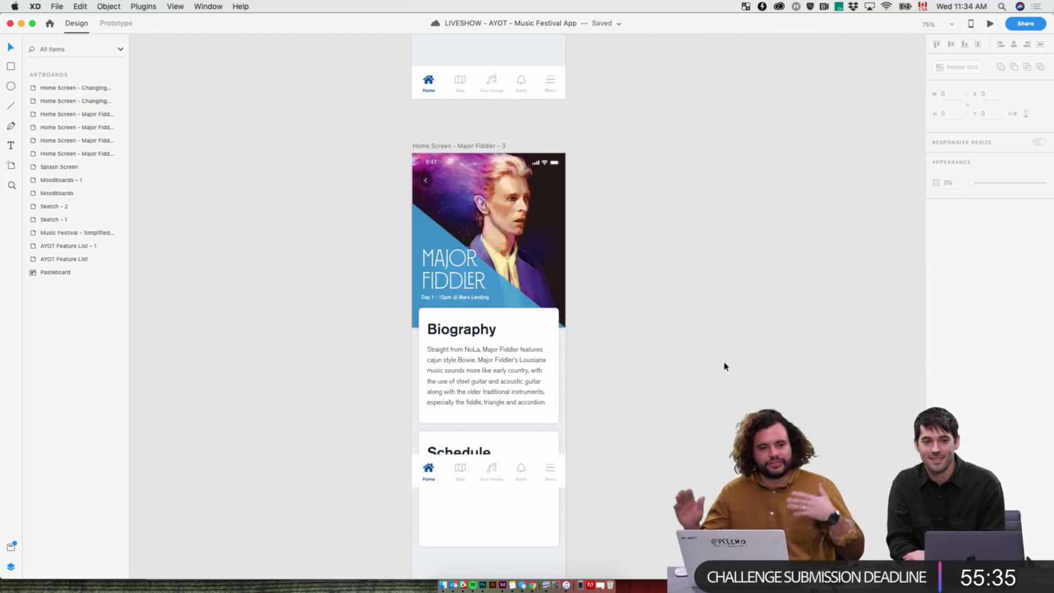
pyautogui.click(503, 341)
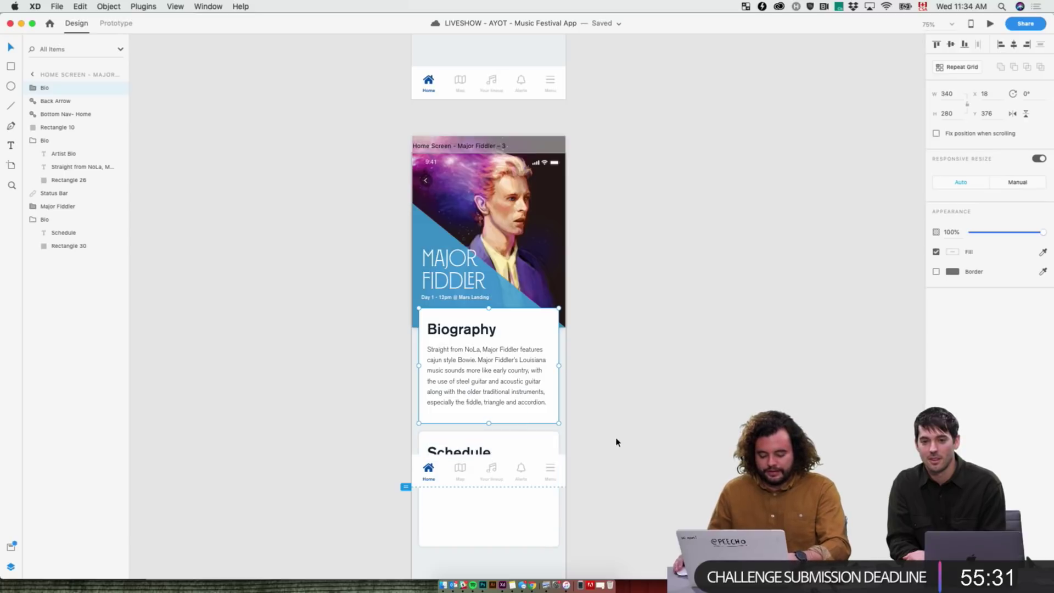
pyautogui.click(494, 453)
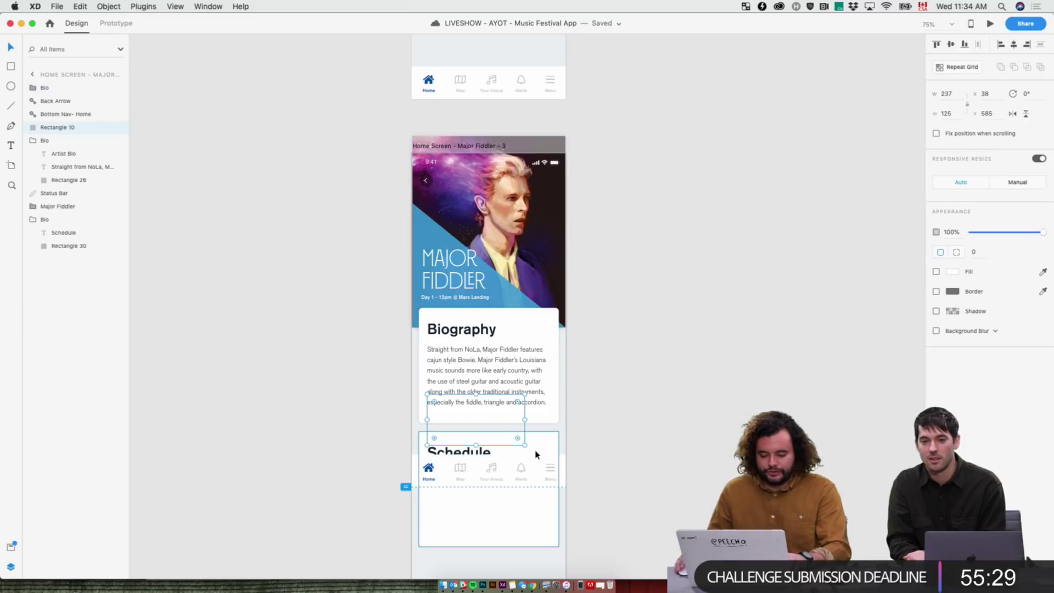
pyautogui.click(511, 387)
pyautogui.press('super+shift+a')
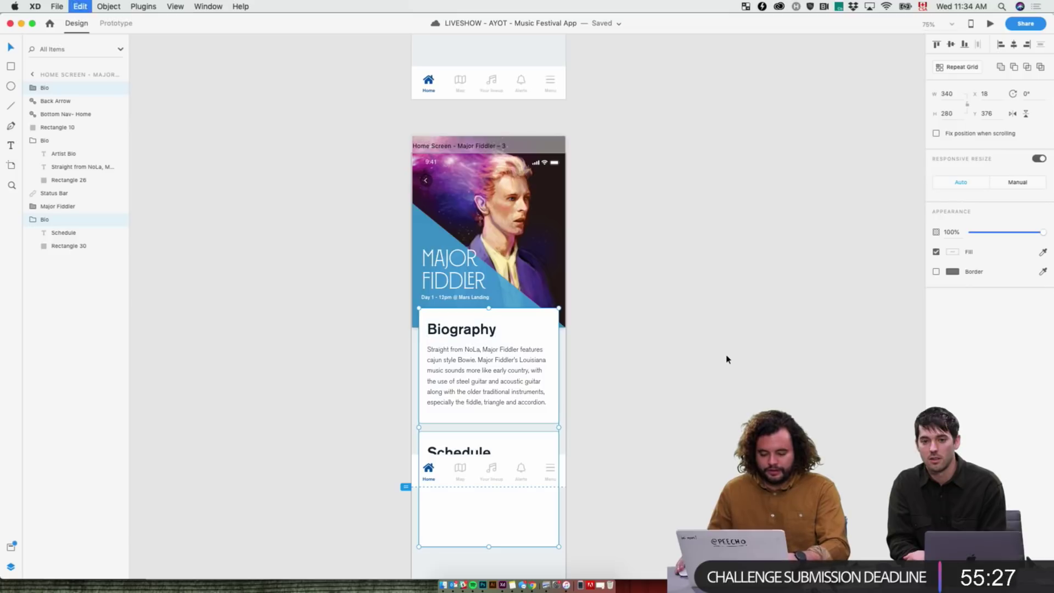
pyautogui.scroll(10, 621, 329)
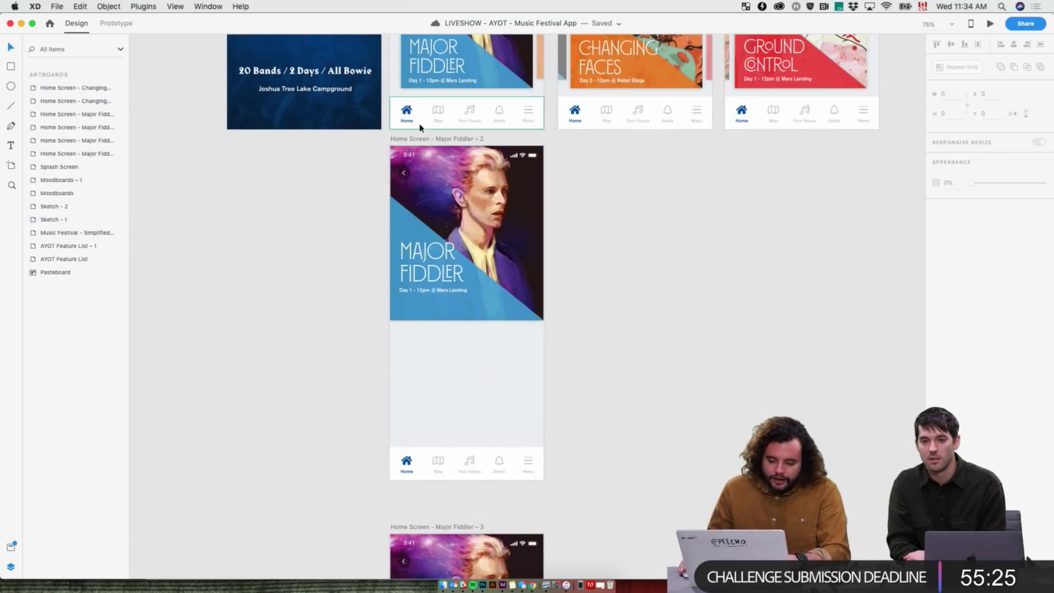
pyautogui.click(434, 138)
pyautogui.press('super+v')
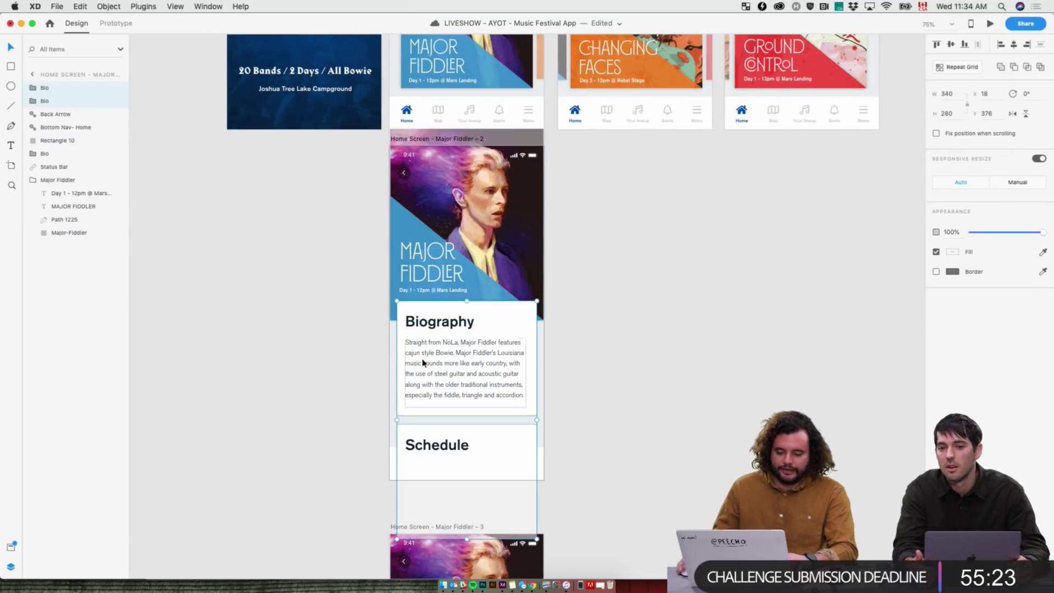
# - Send both pasted cards to the back of Home Screen - Major Fiddler – 2 and move them down behind the navigation bar
pyautogui.moveTo(60, 101); pyautogui.dragTo(45, 252)
pyautogui.moveTo(469, 342); pyautogui.dragTo(466, 522)
pyautogui.press('super+z')
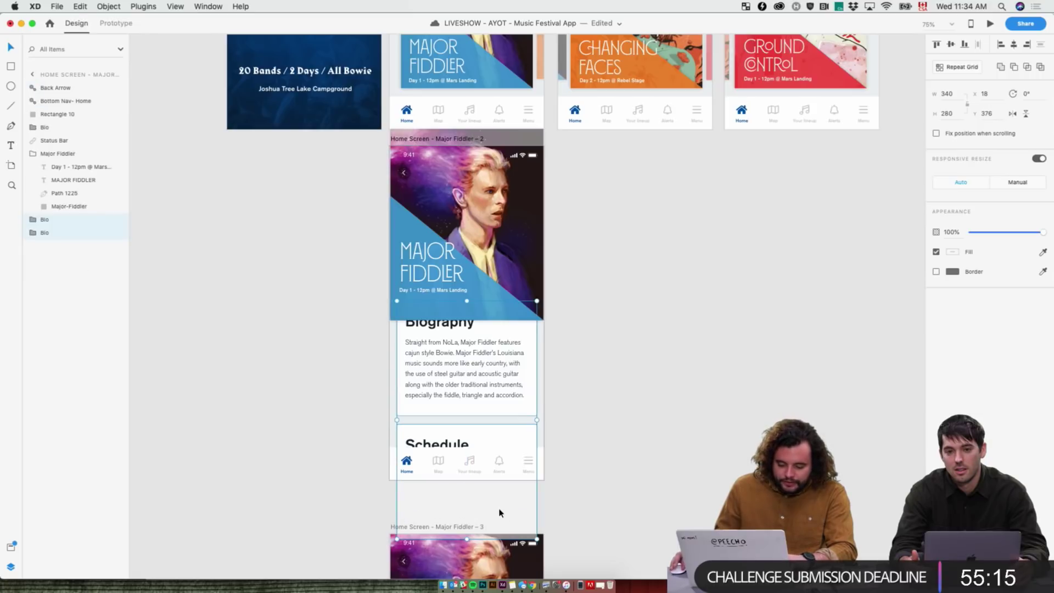
pyautogui.moveTo(477, 367); pyautogui.dragTo(463, 497)
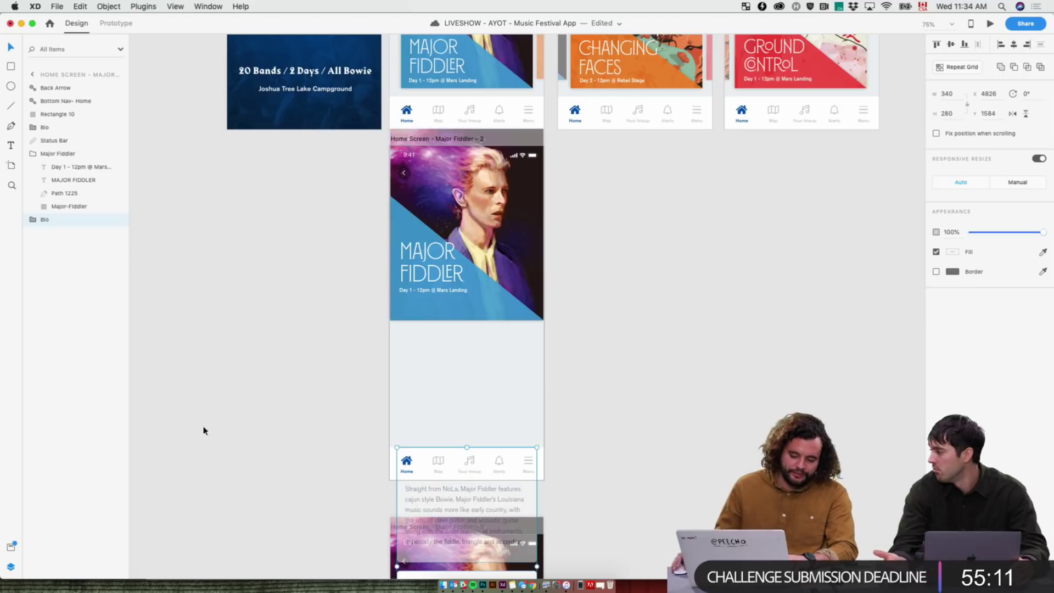
pyautogui.press('Delete')
# - Preview the flow from Home Screen - Major Fiddler into the artist screen to check how the cards animate in
pyautogui.click(467, 384)
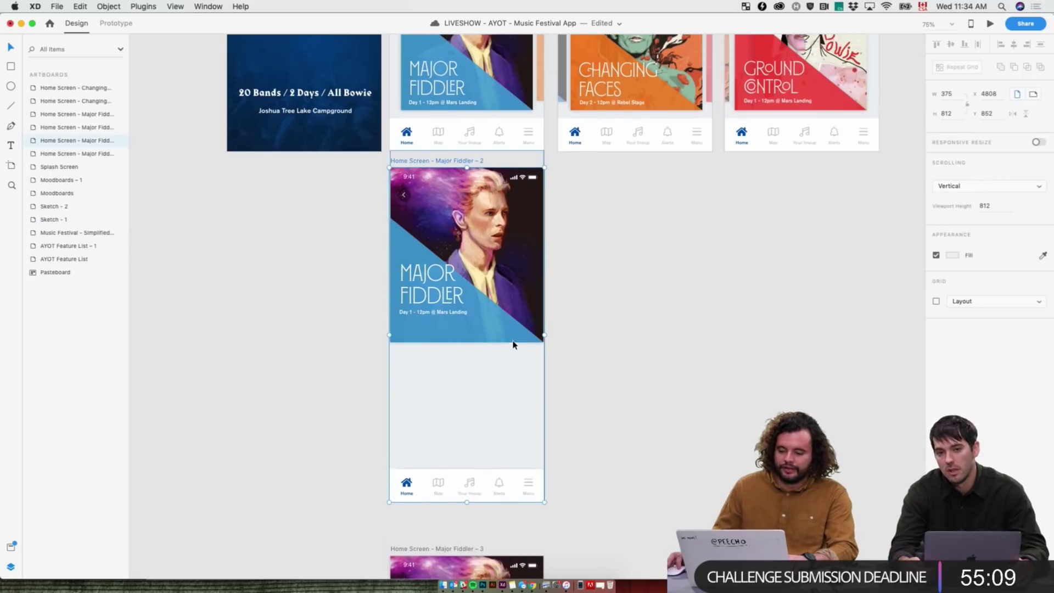
pyautogui.scroll(1, 513, 344)
pyautogui.scroll(10, 753, 202)
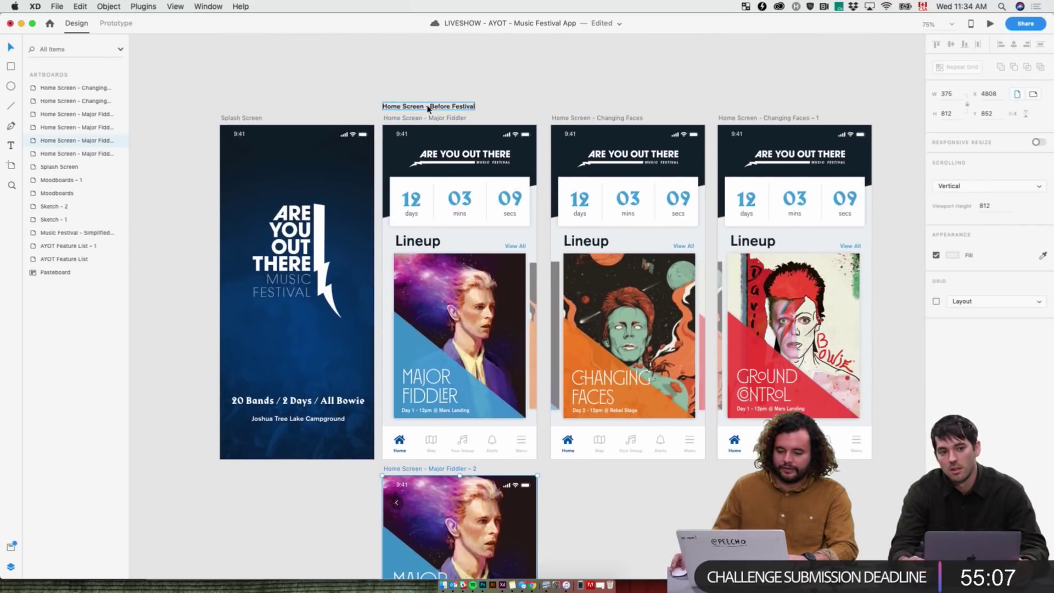
pyautogui.click(436, 116)
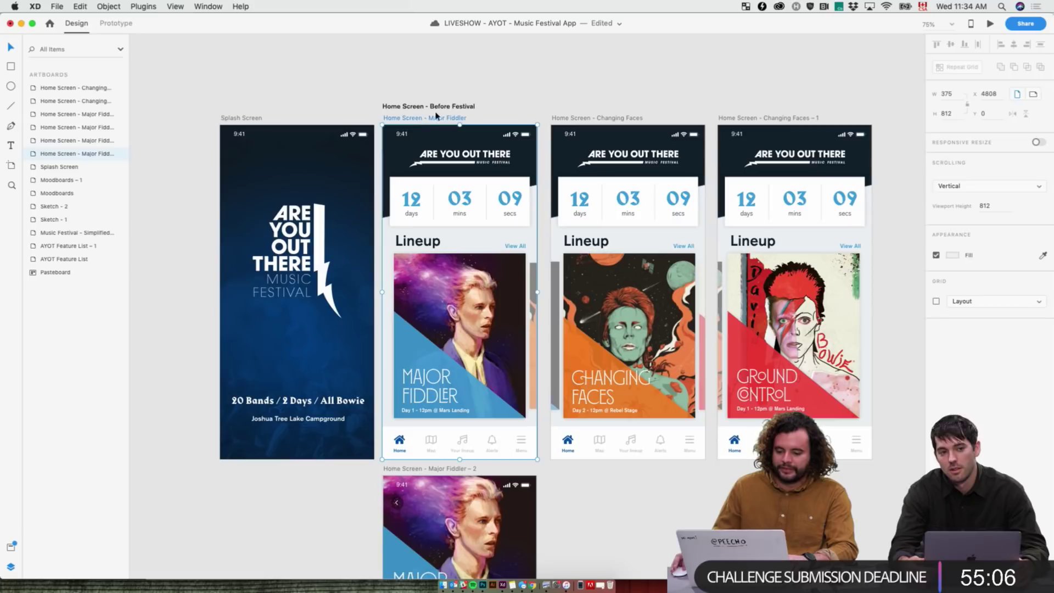
pyautogui.click(991, 25)
pyautogui.click(263, 440)
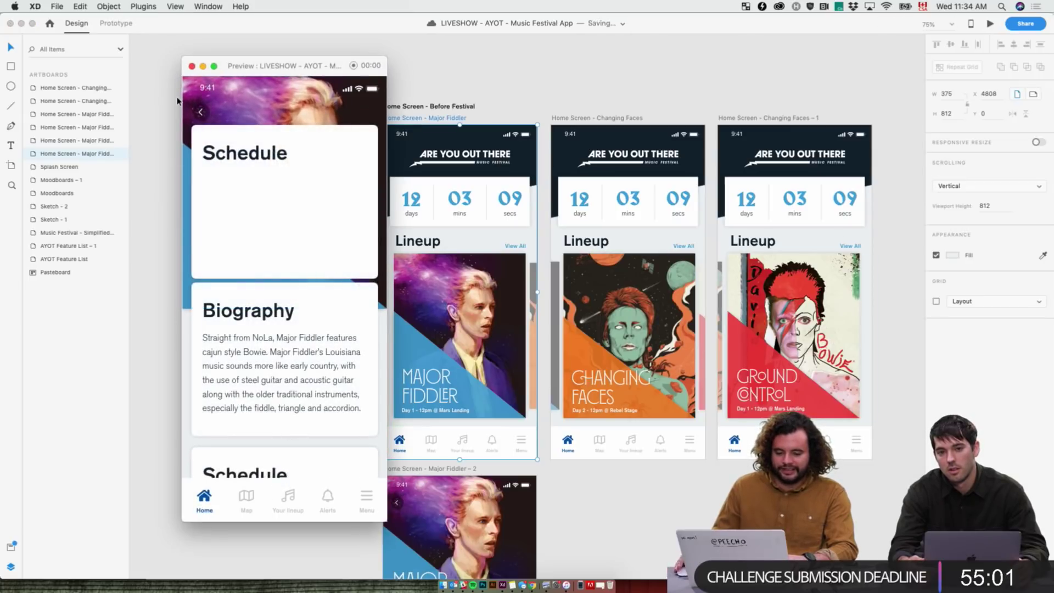
pyautogui.click(192, 66)
# - Delete the stray Schedule card covering the artist image on Home Screen - Major Fiddler – 3
pyautogui.scroll(-10, 624, 82)
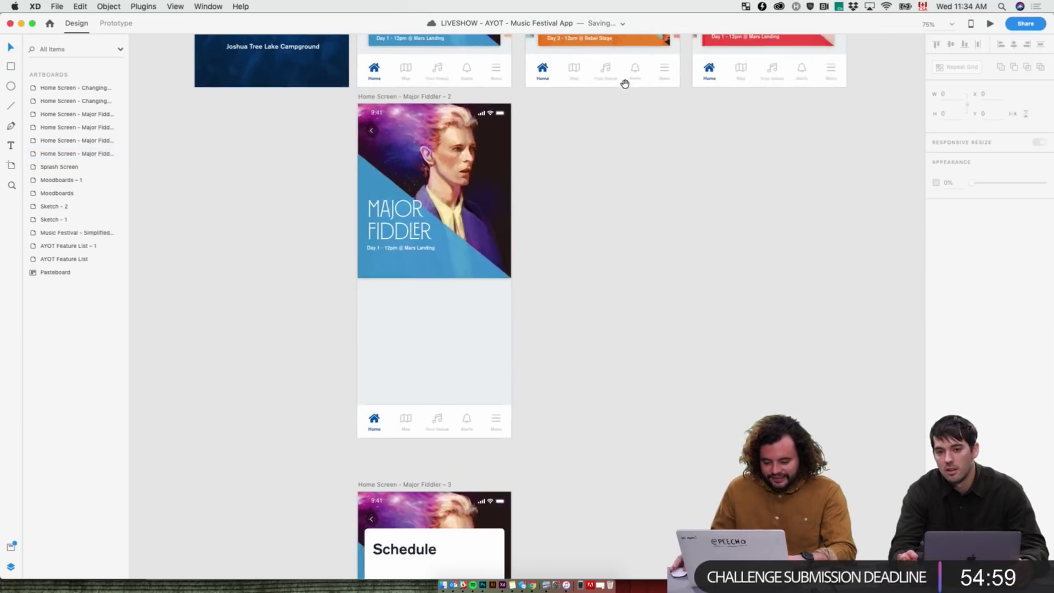
pyautogui.scroll(-5, 549, 220)
pyautogui.click(463, 203)
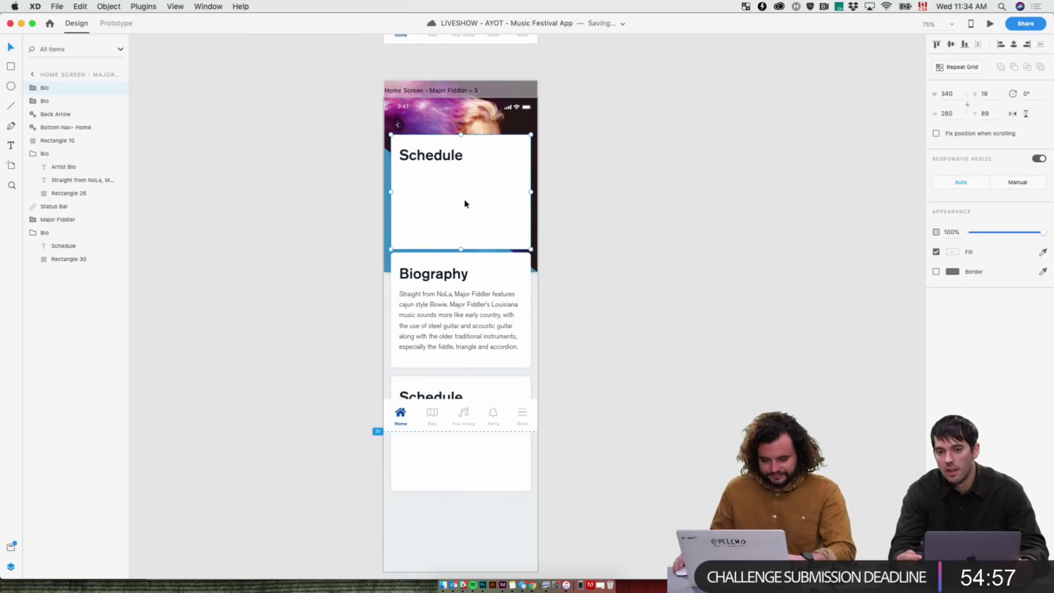
pyautogui.press('Escape')
pyautogui.click(458, 196)
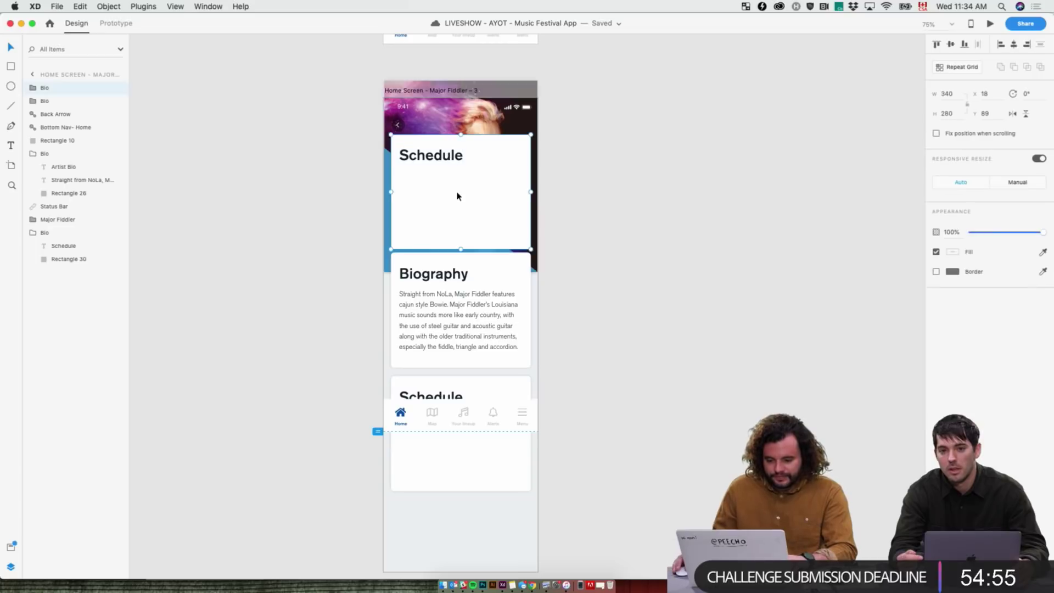
pyautogui.press('Escape')
pyautogui.moveTo(441, 164); pyautogui.dragTo(573, 159)
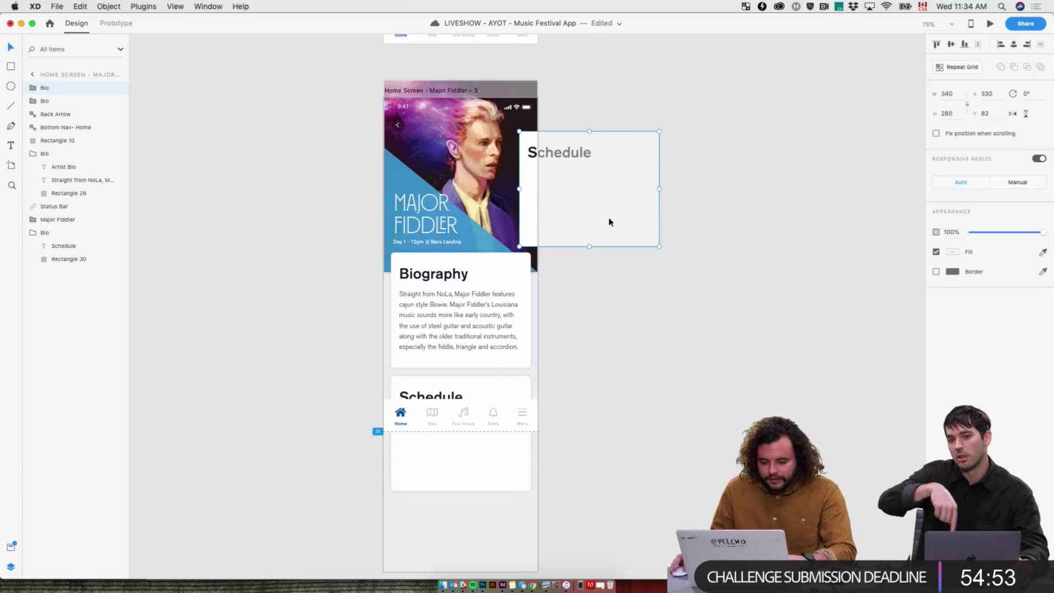
pyautogui.press('Delete')
# - Open the interaction settings of the link from Home Screen - Major Fiddler – 2 to Home Screen - Major Fiddler – 3
pyautogui.scroll(5, 690, 247)
pyautogui.scroll(4, 690, 251)
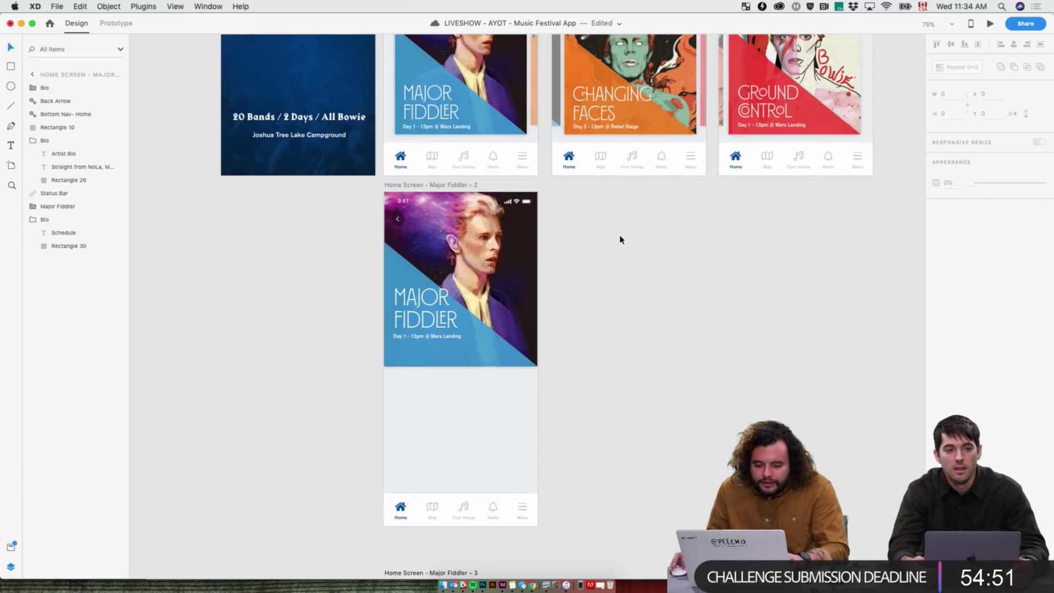
pyautogui.click(116, 23)
pyautogui.scroll(-4, 461, 421)
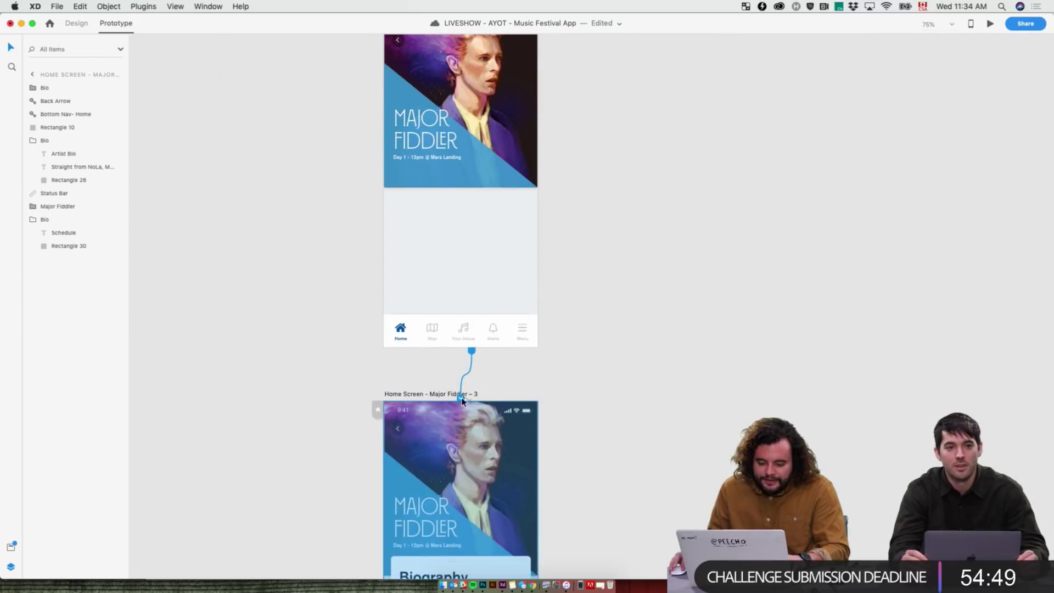
pyautogui.click(462, 401)
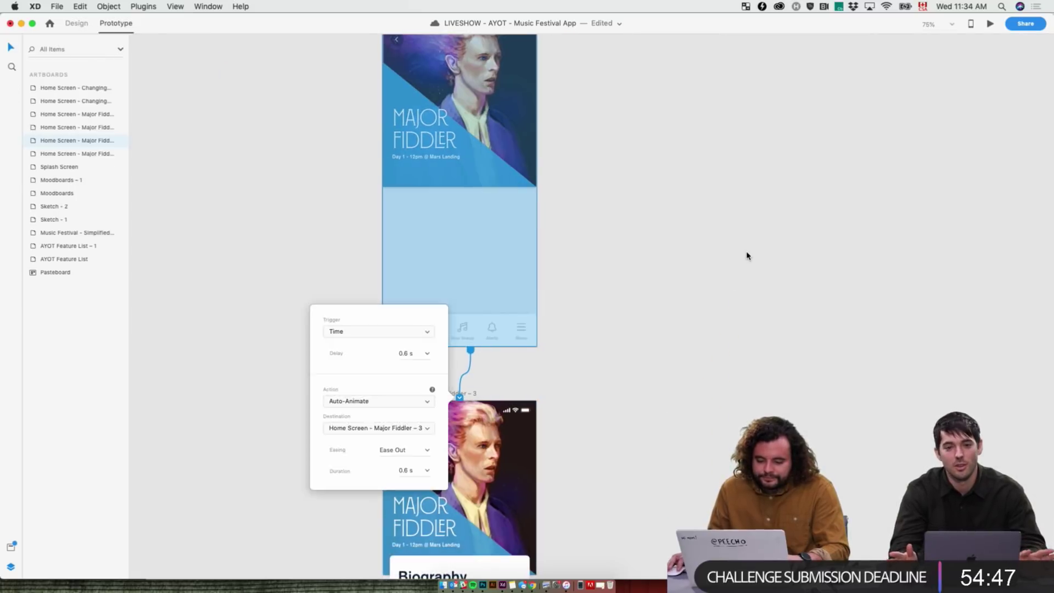
# - Preview the timed transition starting from Home Screen - Major Fiddler – 2
pyautogui.scroll(3, 747, 256)
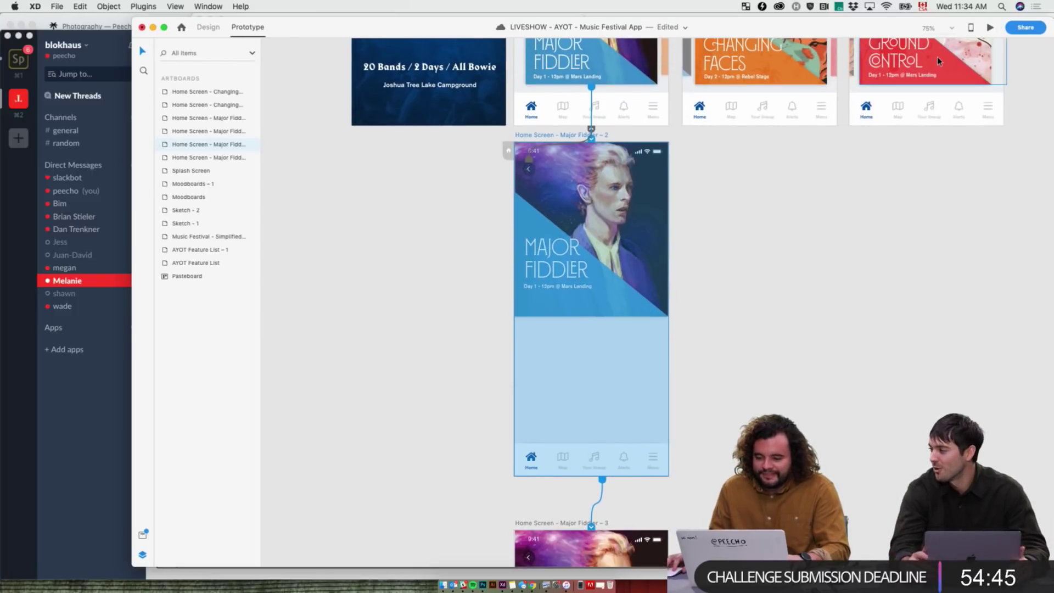
pyautogui.click(991, 28)
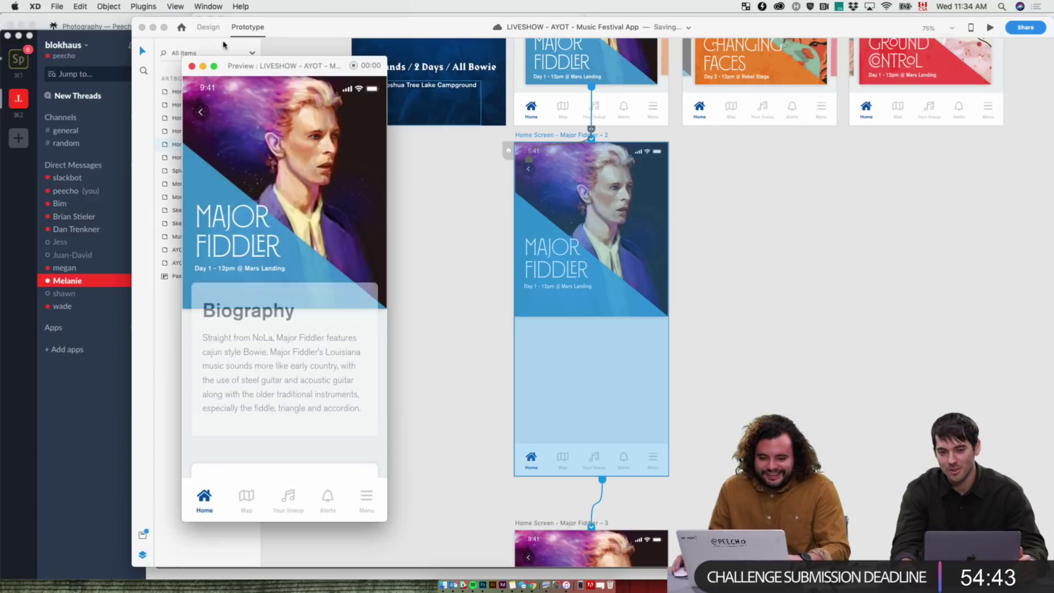
pyautogui.doubleClick(336, 31)
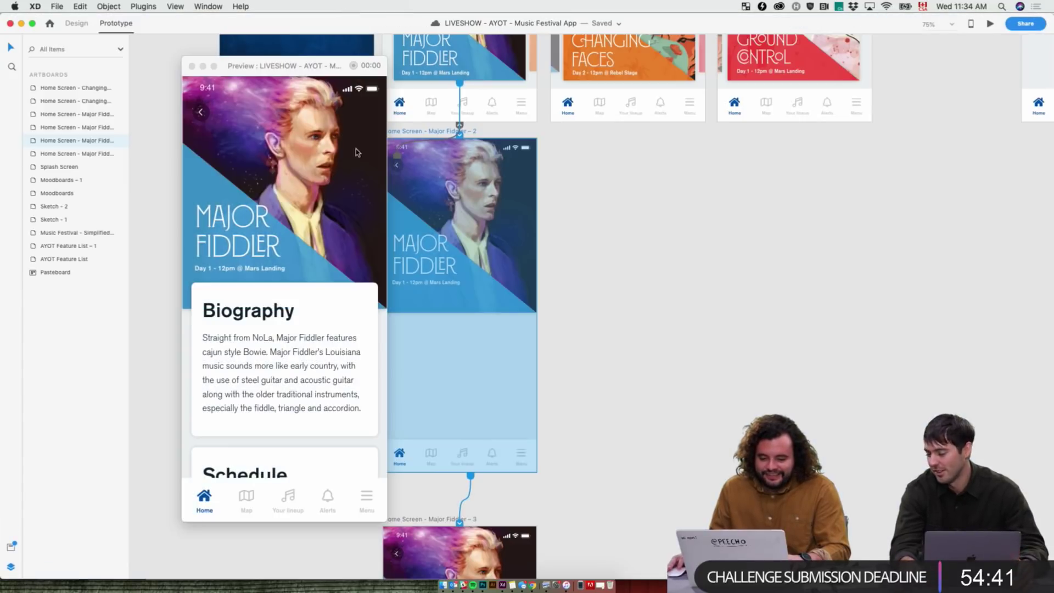
pyautogui.click(308, 402)
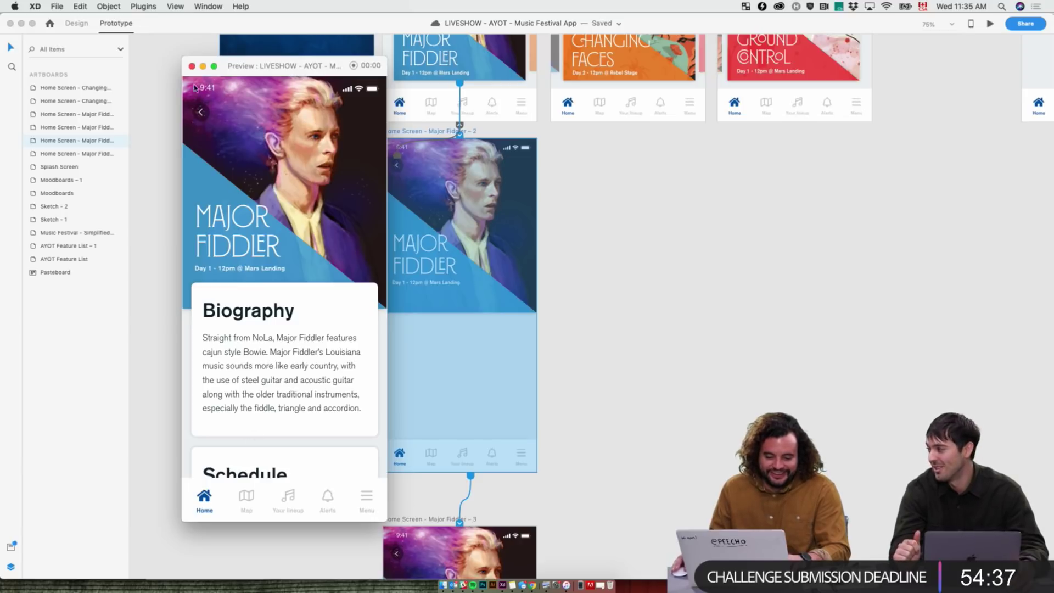
pyautogui.click(192, 67)
# - Replay the prototype from Home Screen - Major Fiddler and open the artist card to check the full sequence
pyautogui.scroll(10, 639, 59)
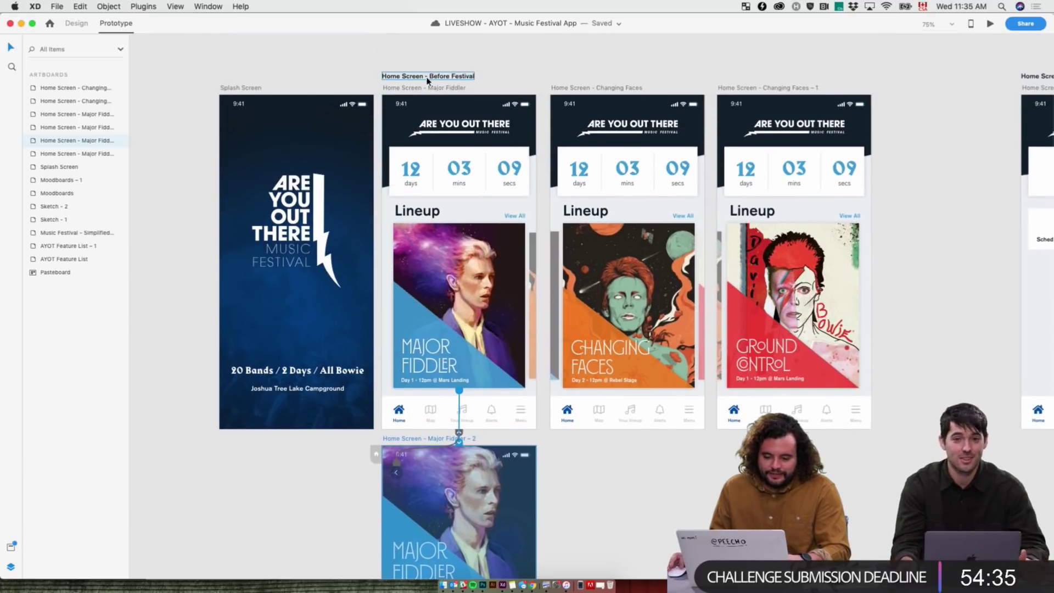
pyautogui.click(993, 23)
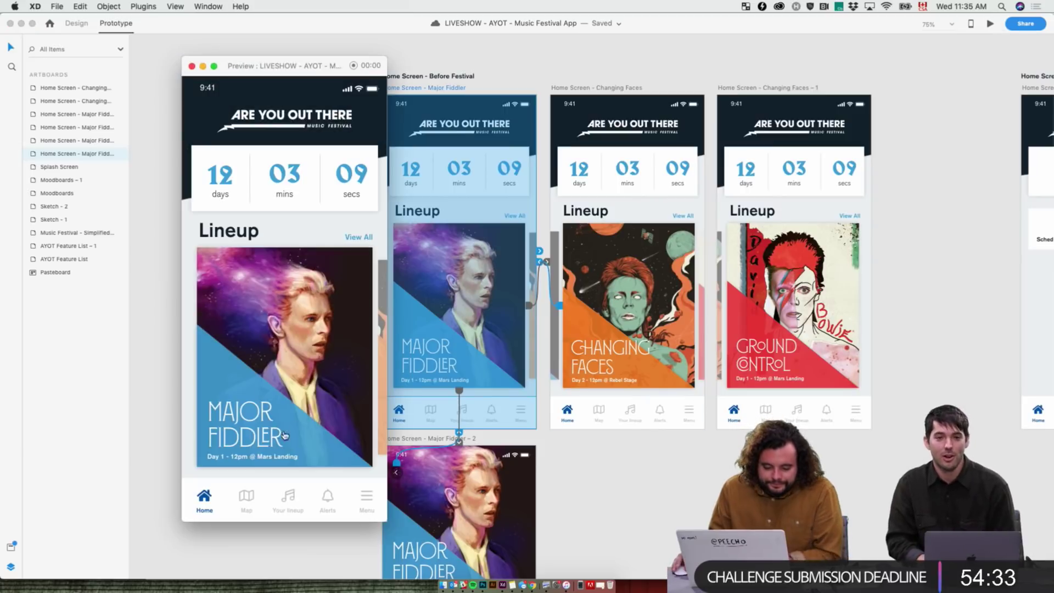
pyautogui.click(279, 445)
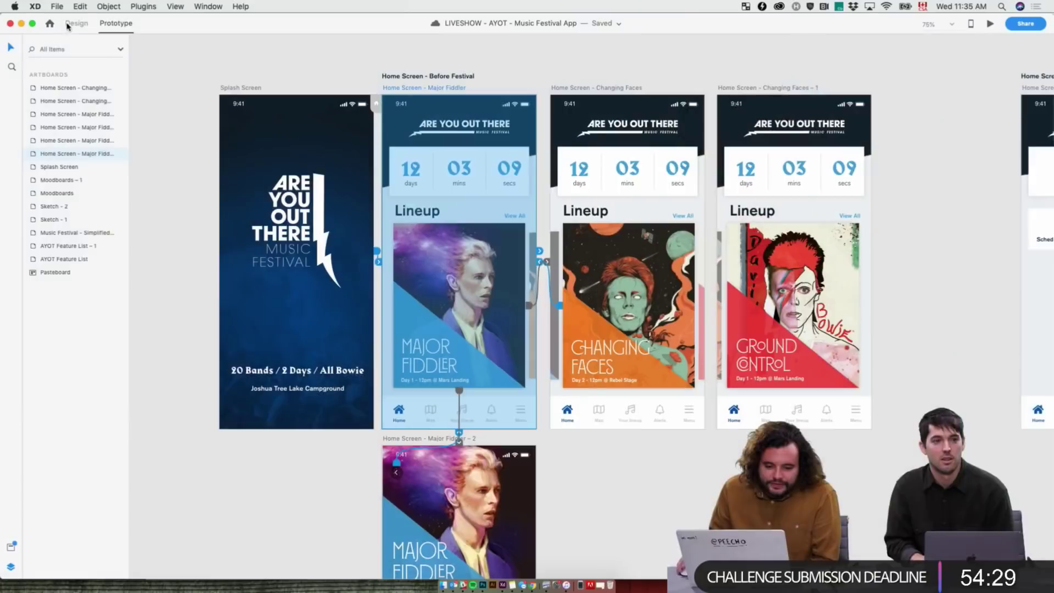
# - Set the delay of the timed auto-animate link from Home Screen - Major Fiddler – 2 to Home Screen - Major Fiddler – 3 to 0 s
pyautogui.scroll(-5, 636, 375)
pyautogui.click(636, 375)
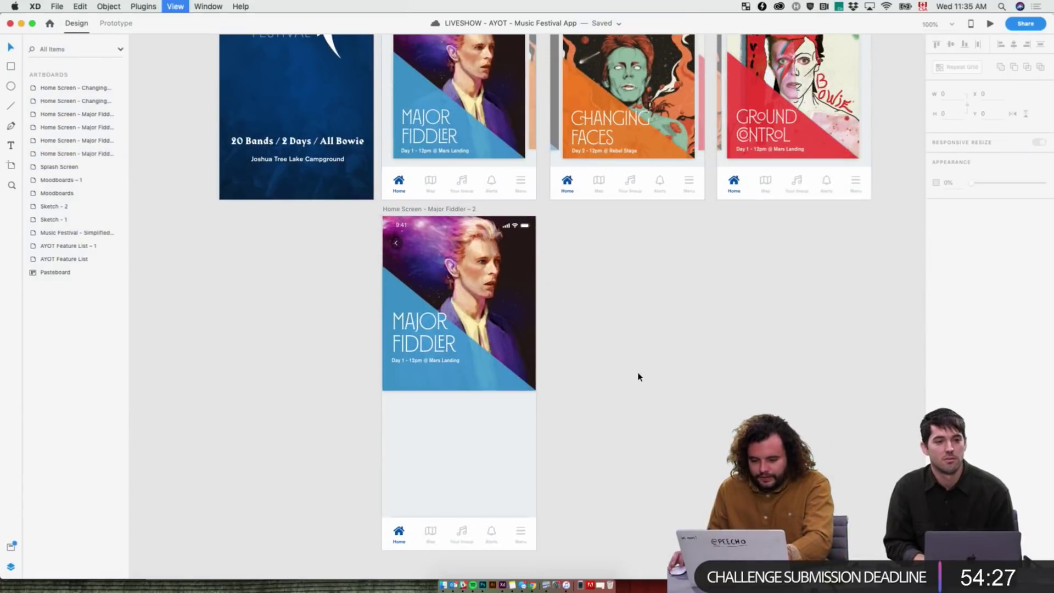
pyautogui.press('super+1')
pyautogui.click(115, 23)
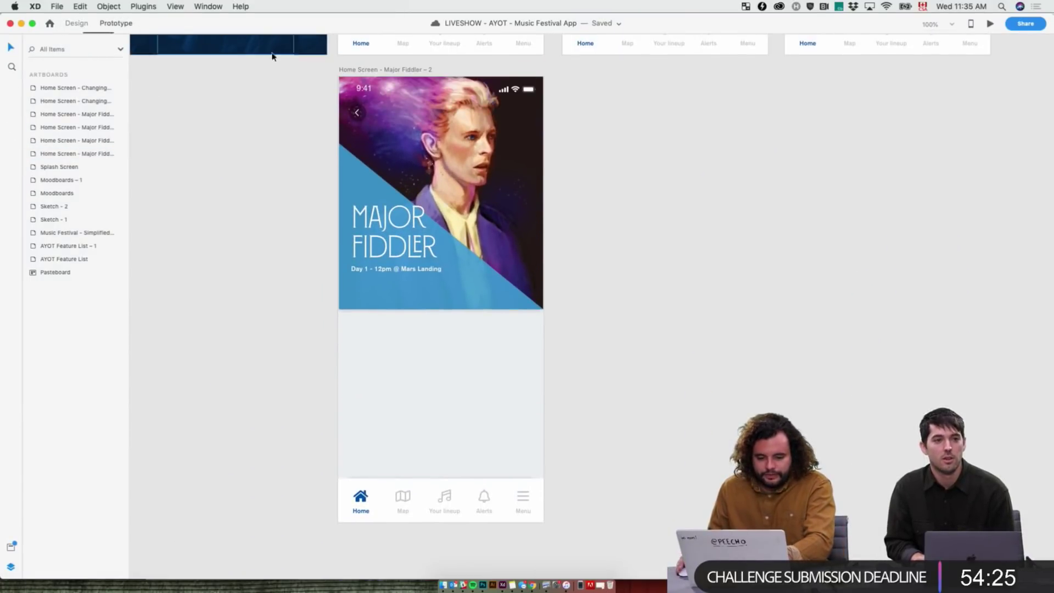
pyautogui.click(401, 71)
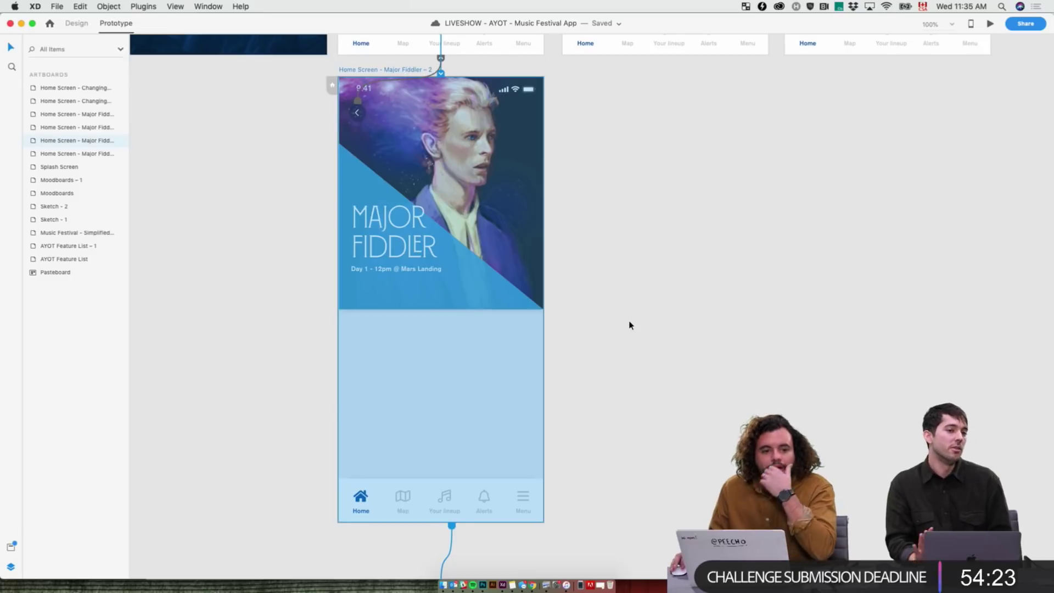
pyautogui.scroll(-3, 624, 346)
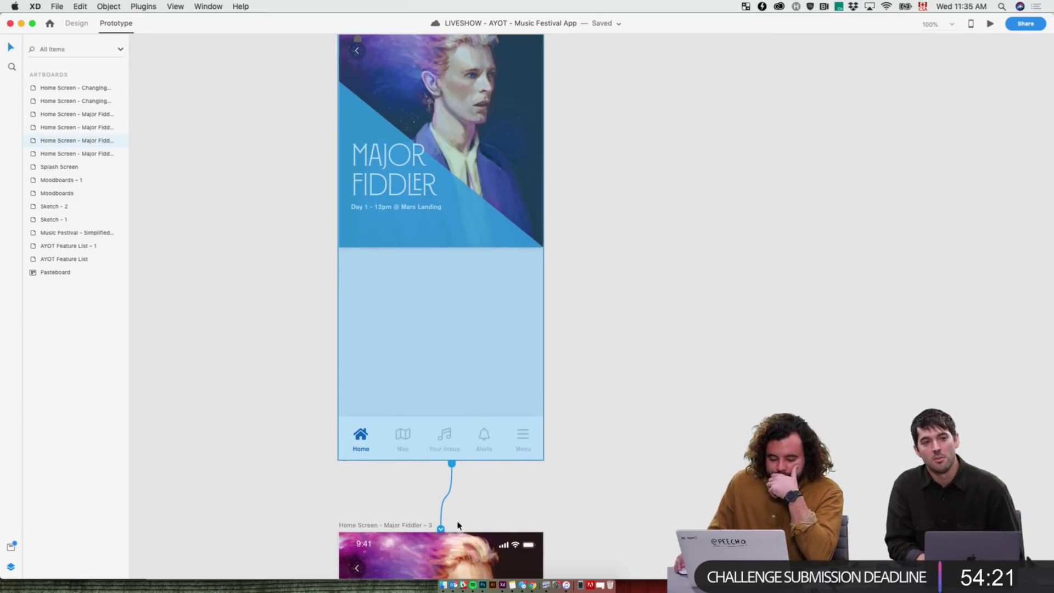
pyautogui.scroll(-6, 581, 409)
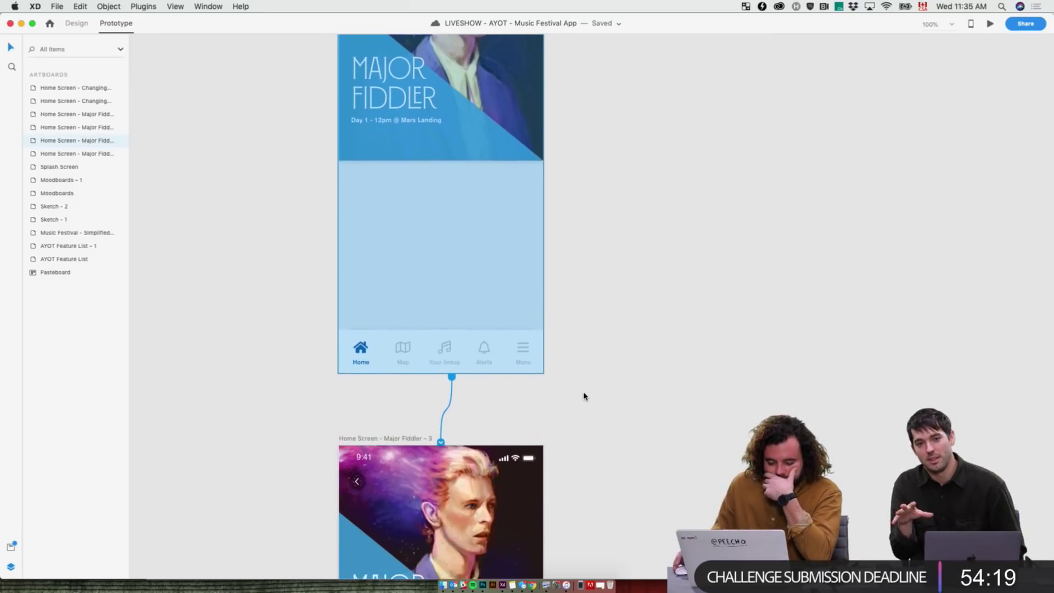
pyautogui.click(442, 400)
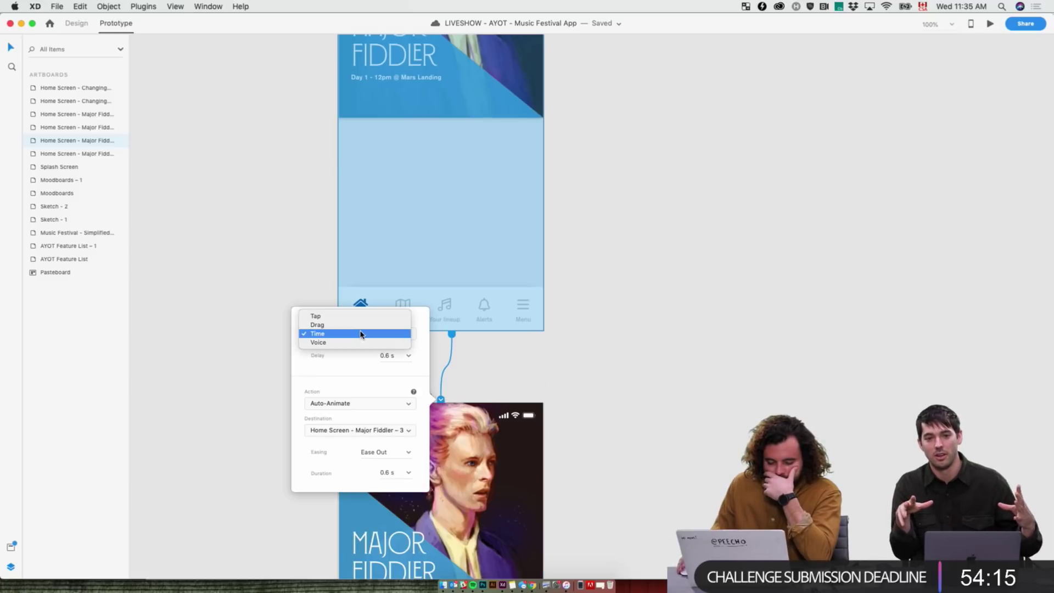
pyautogui.click(361, 334)
pyautogui.click(412, 357)
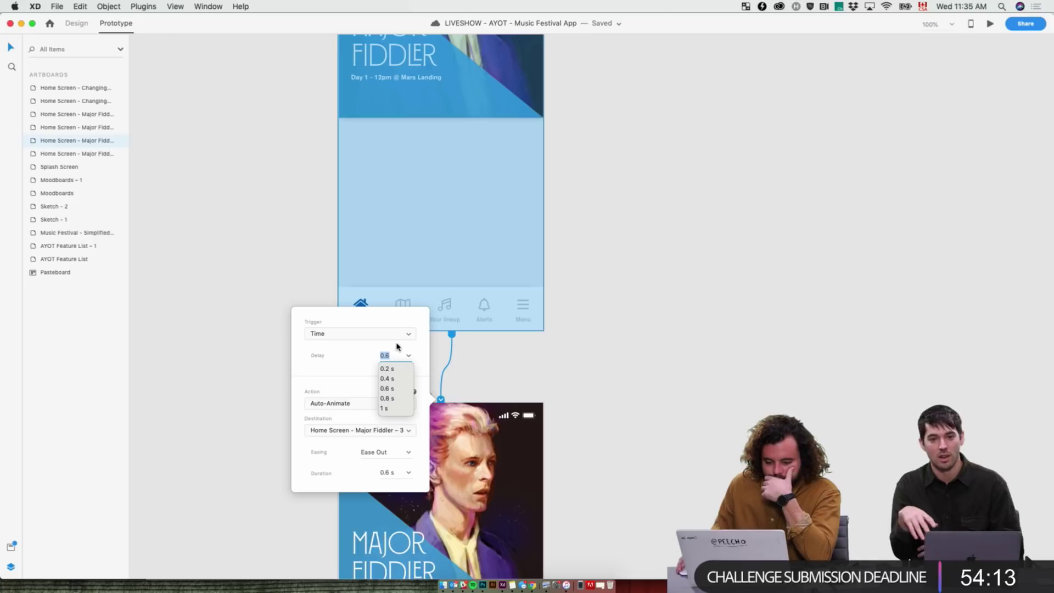
pyautogui.write('0')
pyautogui.press('Return')
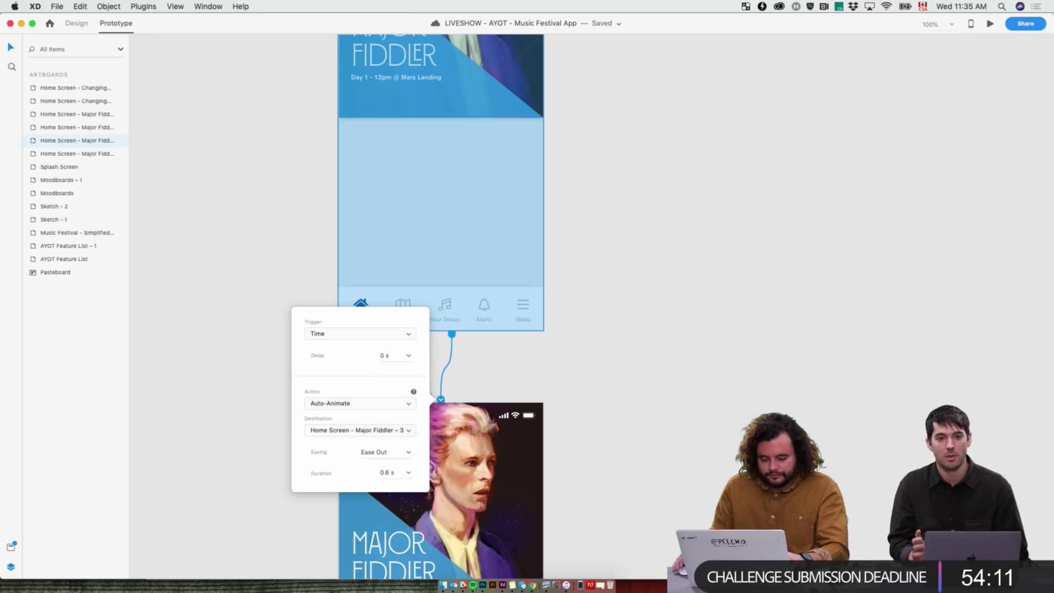
# - Preview the timed transition from Home Screen - Major Fiddler – 2 and close the preview
pyautogui.scroll(5, 627, 260)
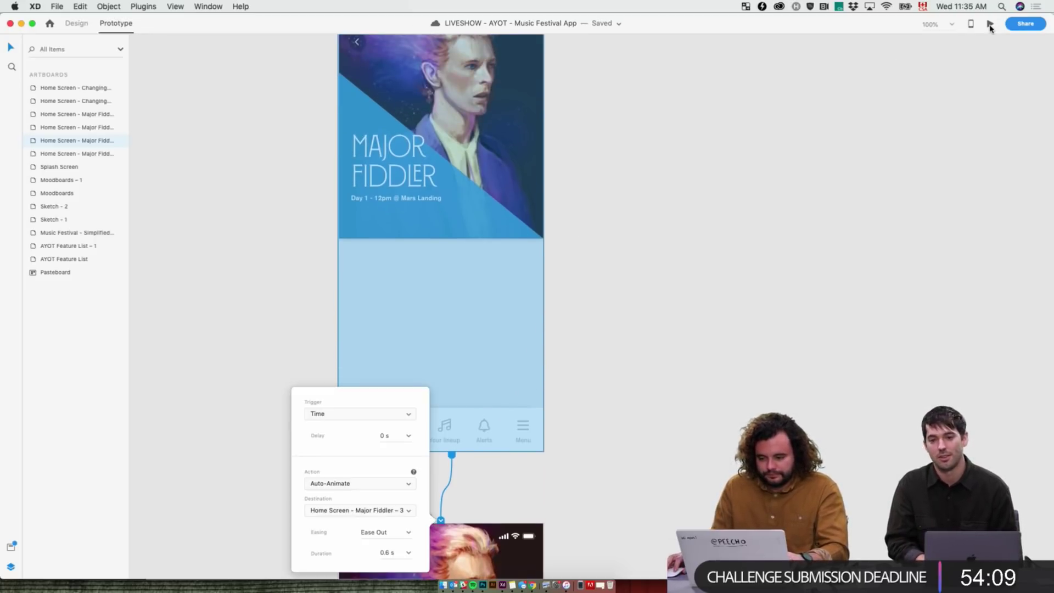
pyautogui.click(990, 24)
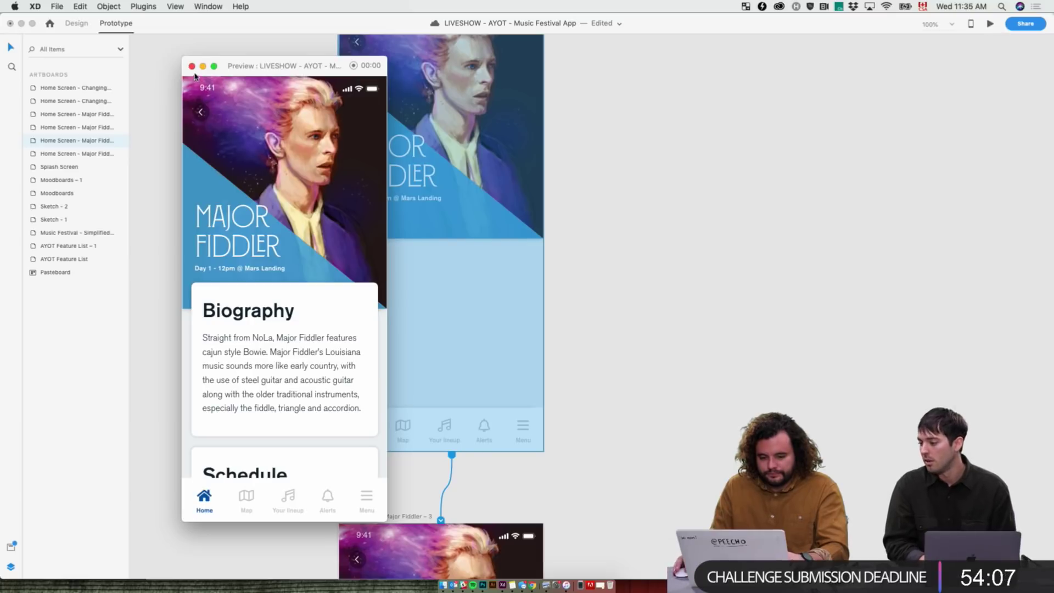
pyautogui.click(192, 65)
# - Preview the prototype from Home Screen - Major Fiddler, open the Major Fiddler card, and close the preview
pyautogui.scroll(10, 362, 127)
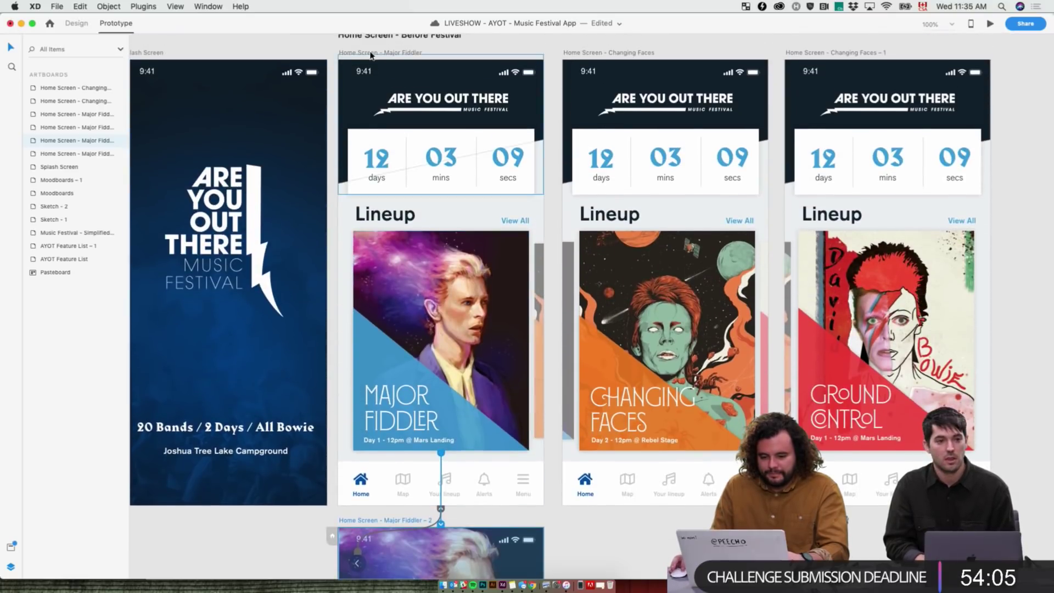
pyautogui.click(372, 53)
pyautogui.click(991, 24)
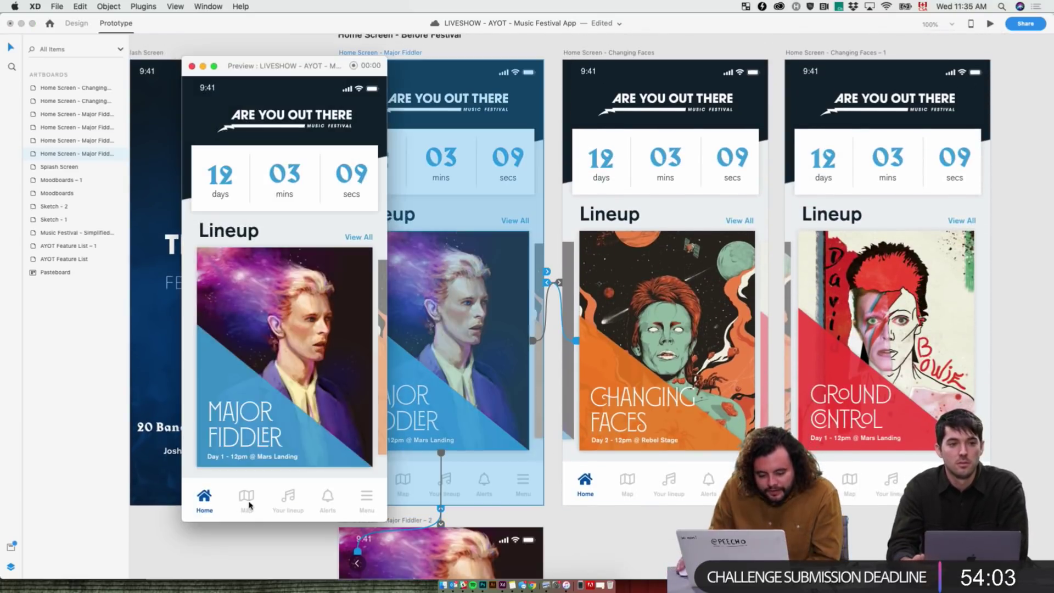
pyautogui.click(271, 450)
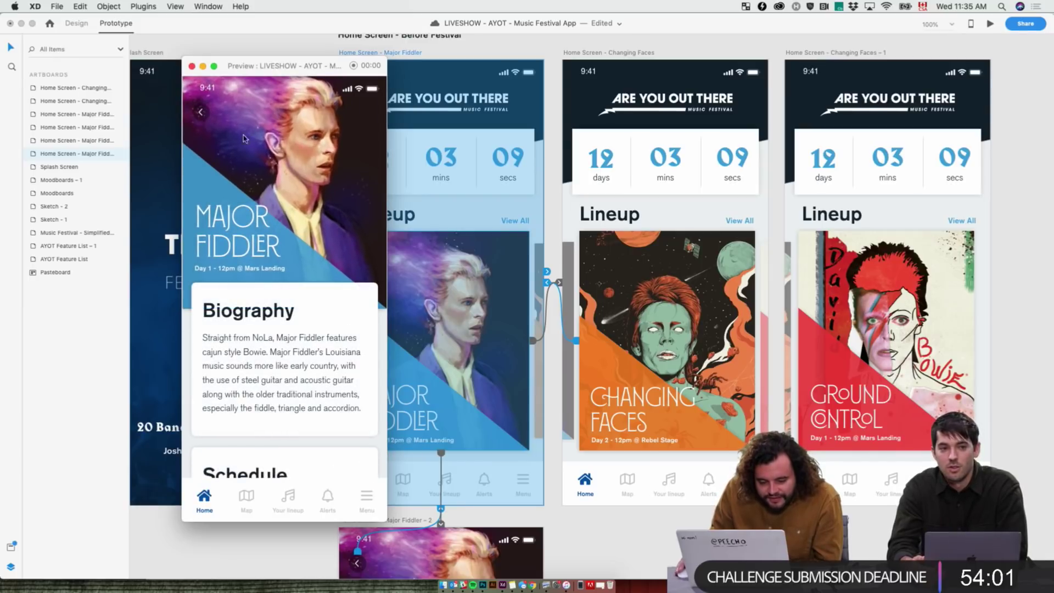
pyautogui.click(190, 66)
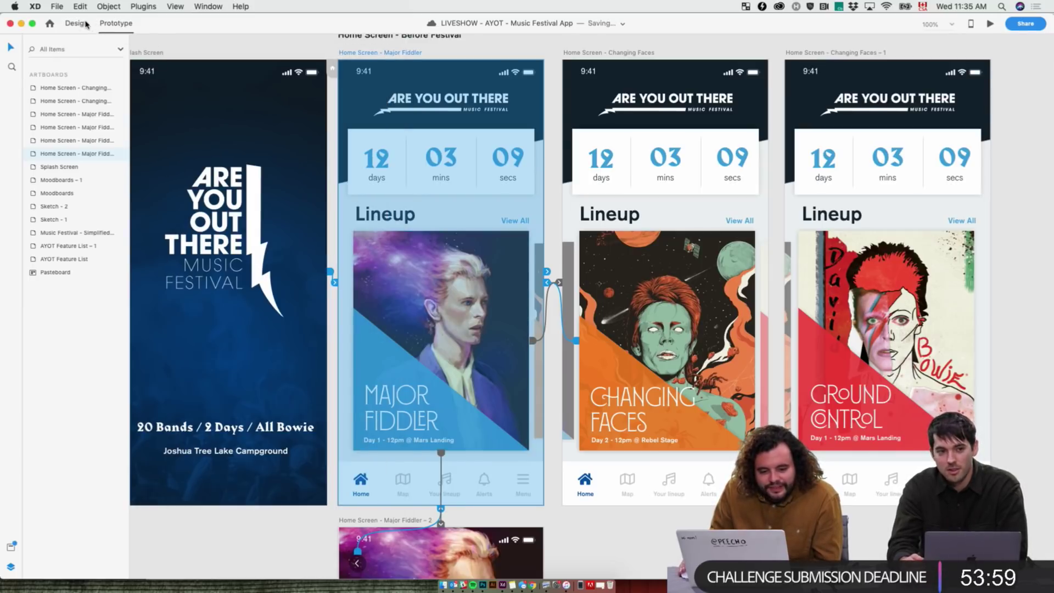
# - Delete the Schedule card below the Biography card on Home Screen - Major Fiddler – 3
pyautogui.click(82, 23)
pyautogui.scroll(-15, 604, 467)
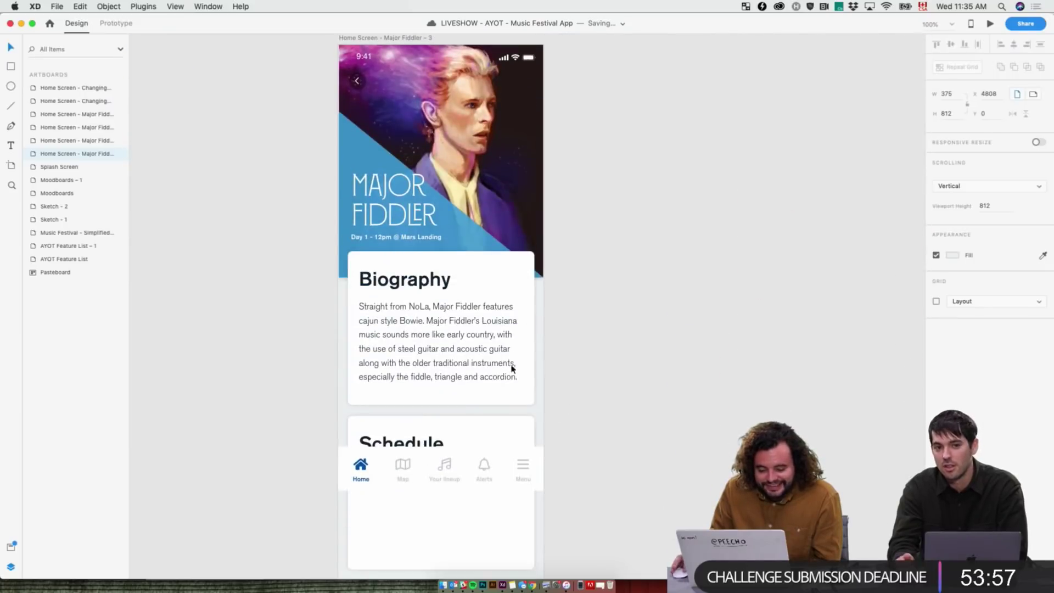
pyautogui.click(512, 369)
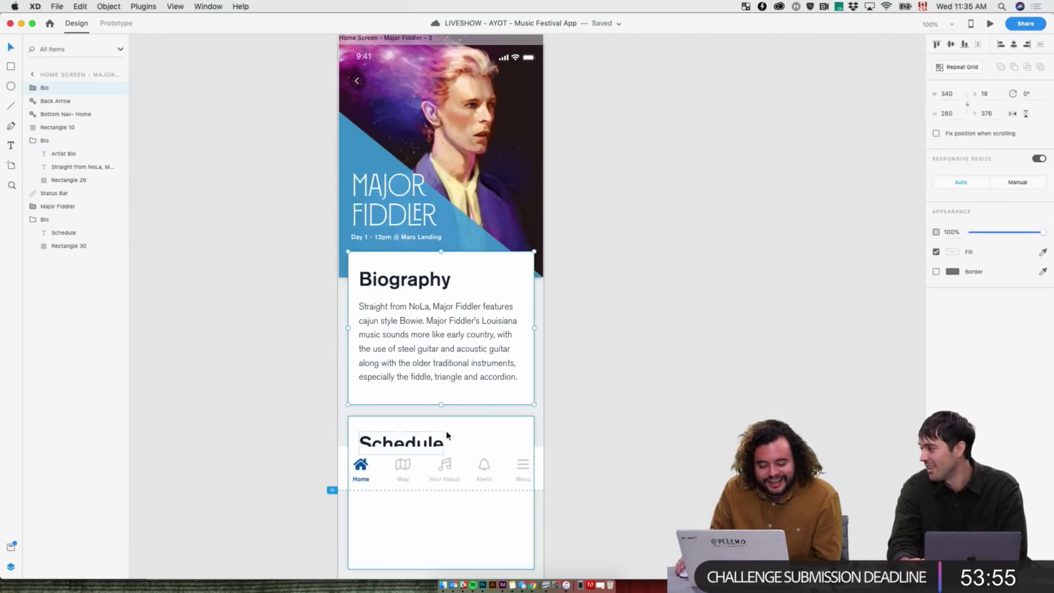
pyautogui.click(492, 437)
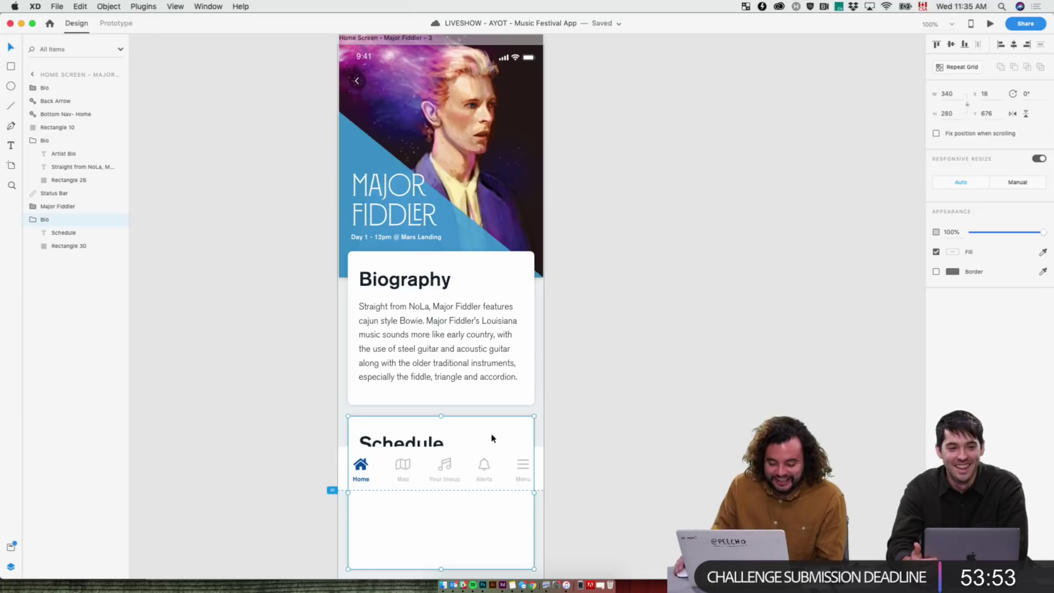
pyautogui.press('Delete')
# - Lengthen the Home Screen - Major Fiddler – 2 artboard downward to a height of about 870
pyautogui.click(441, 377)
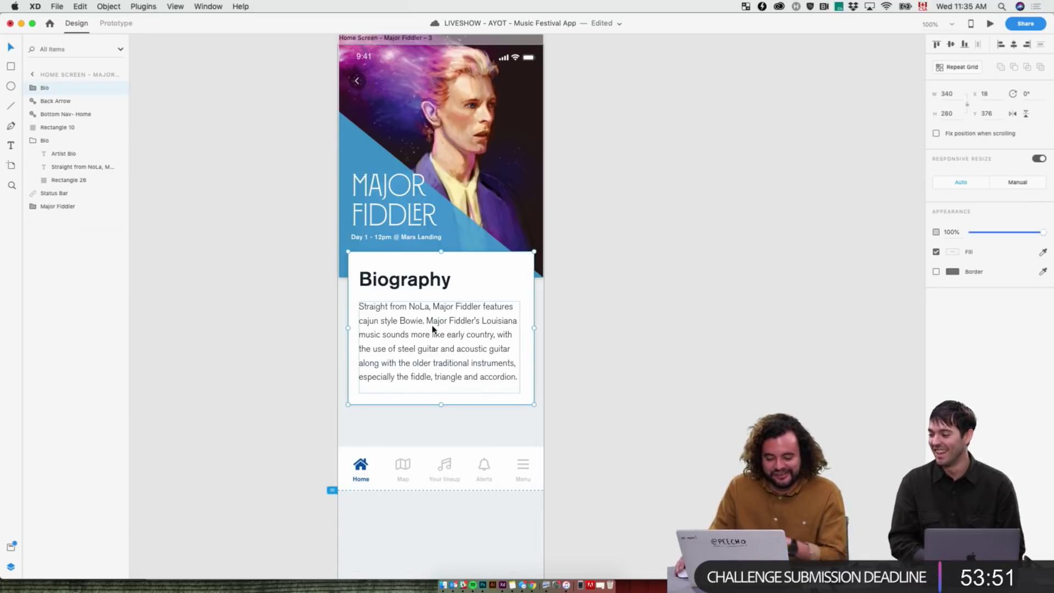
pyautogui.scroll(10, 635, 318)
pyautogui.scroll(-10, 635, 319)
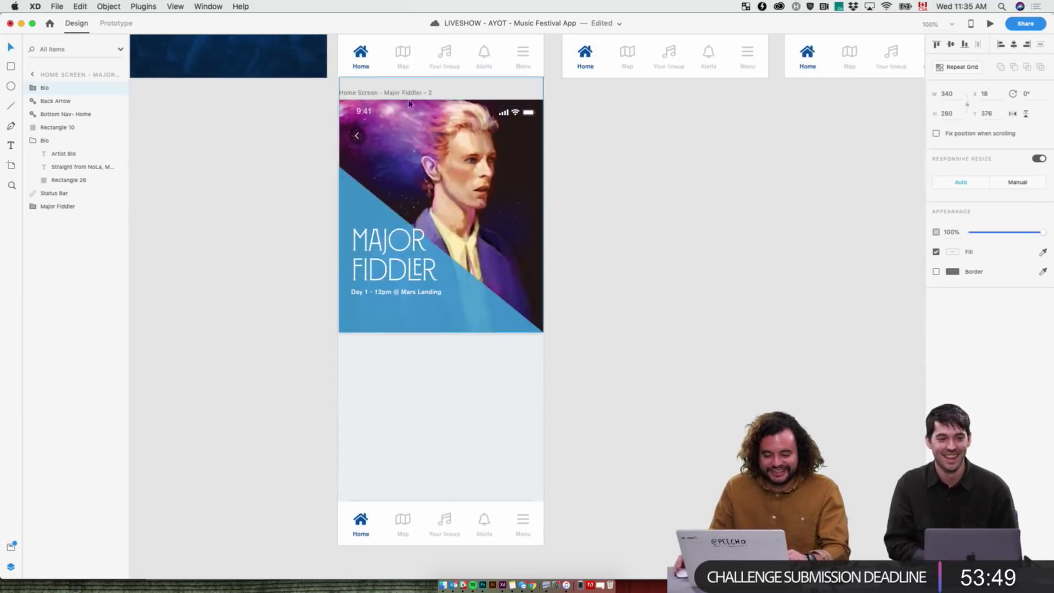
pyautogui.click(384, 90)
pyautogui.scroll(-2, 531, 182)
pyautogui.scroll(-5, 531, 183)
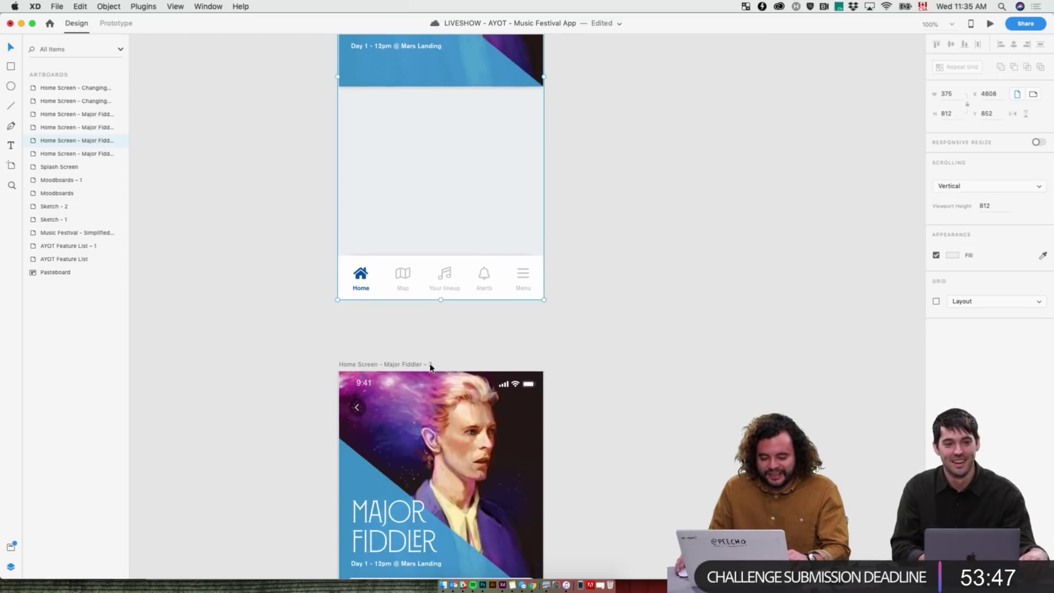
pyautogui.moveTo(438, 300); pyautogui.dragTo(439, 331)
pyautogui.click(644, 339)
# - Delete the offscreen Bio cards beneath the bottom navigation on Home Screen - Major Fiddler – 2
pyautogui.click(482, 324)
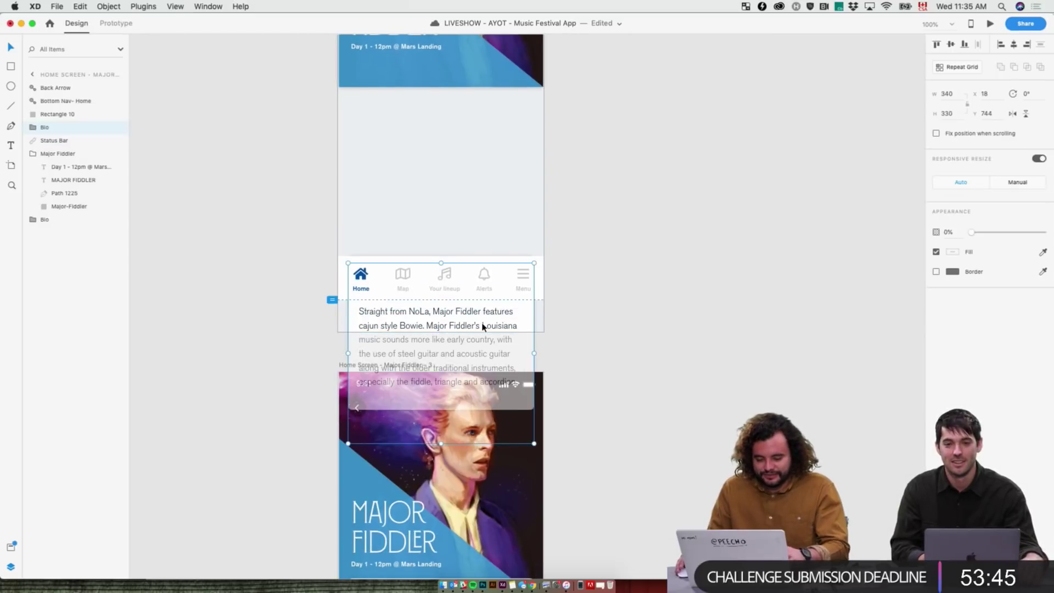
pyautogui.click(655, 341)
pyautogui.scroll(8, 655, 338)
pyautogui.scroll(-5, 656, 338)
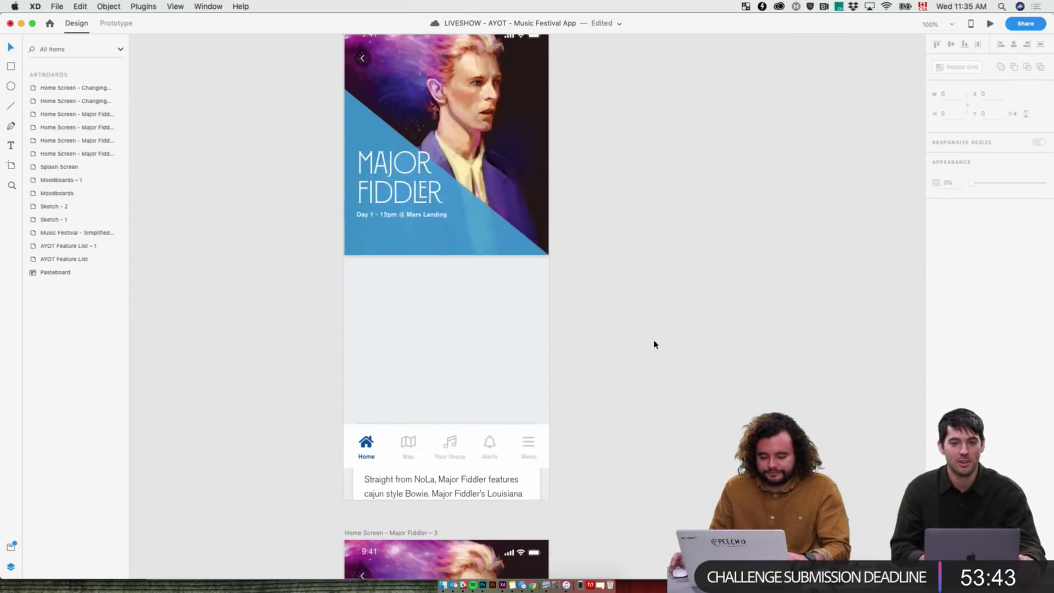
pyautogui.click(464, 422)
pyautogui.press('Delete')
# - Shorten the Home Screen - Major Fiddler – 2 artboard to a height of about 815, ending just below the bottom navigation
pyautogui.scroll(8, 645, 383)
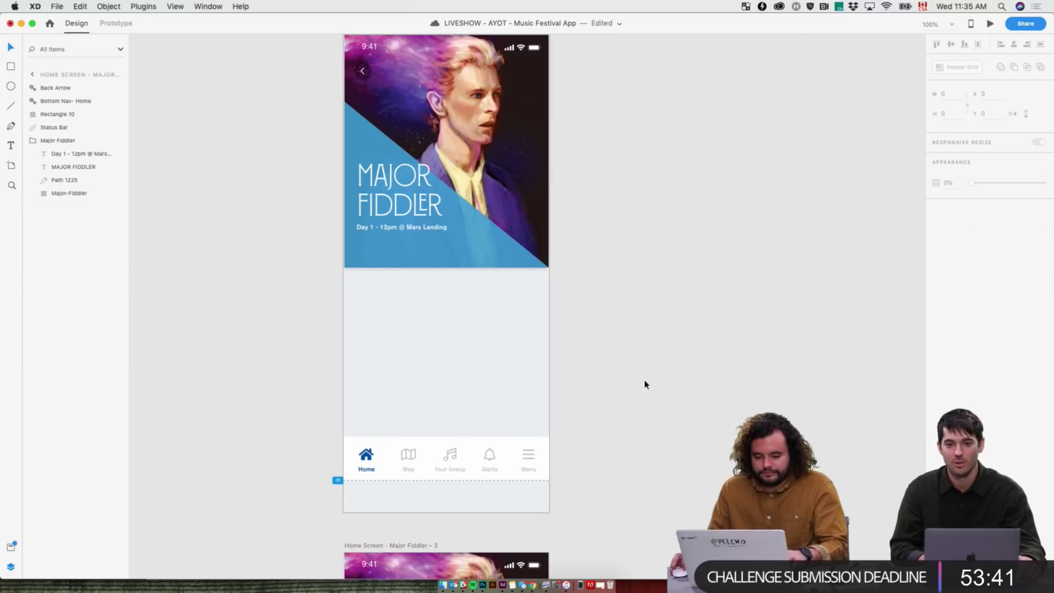
pyautogui.click(365, 149)
pyautogui.scroll(-4, 552, 283)
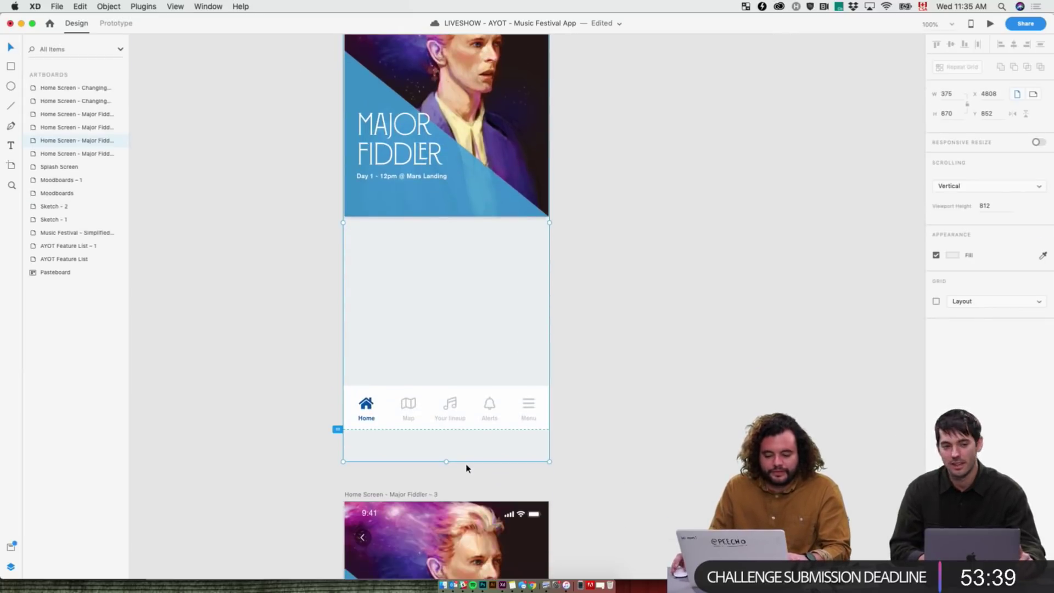
pyautogui.moveTo(445, 461); pyautogui.dragTo(449, 432)
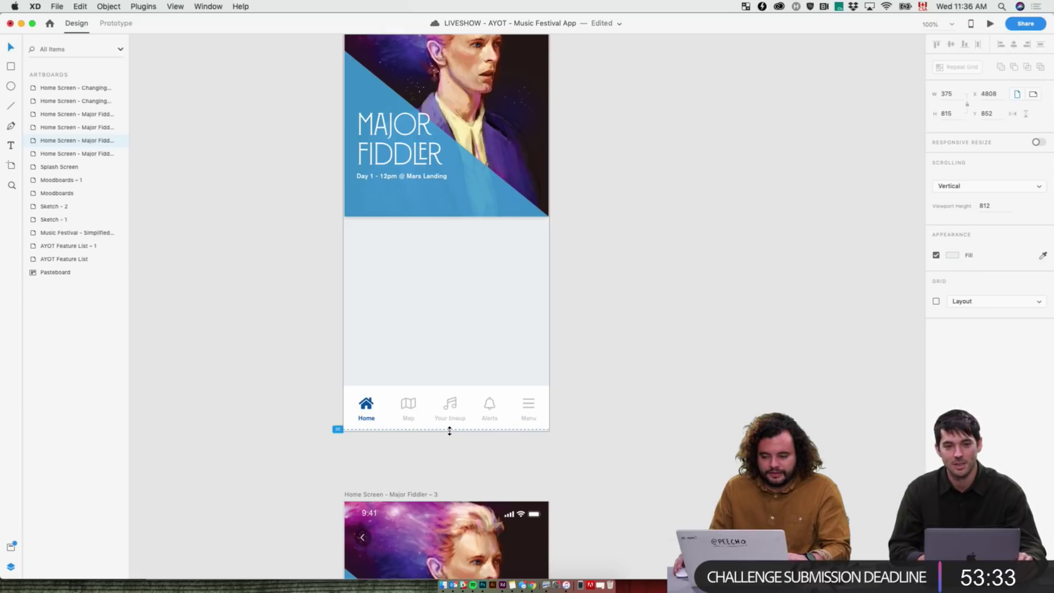
pyautogui.click(661, 478)
# - Convert the Biography card on Home Screen - Major Fiddler – 3 into a repeat grid
pyautogui.scroll(-12, 661, 478)
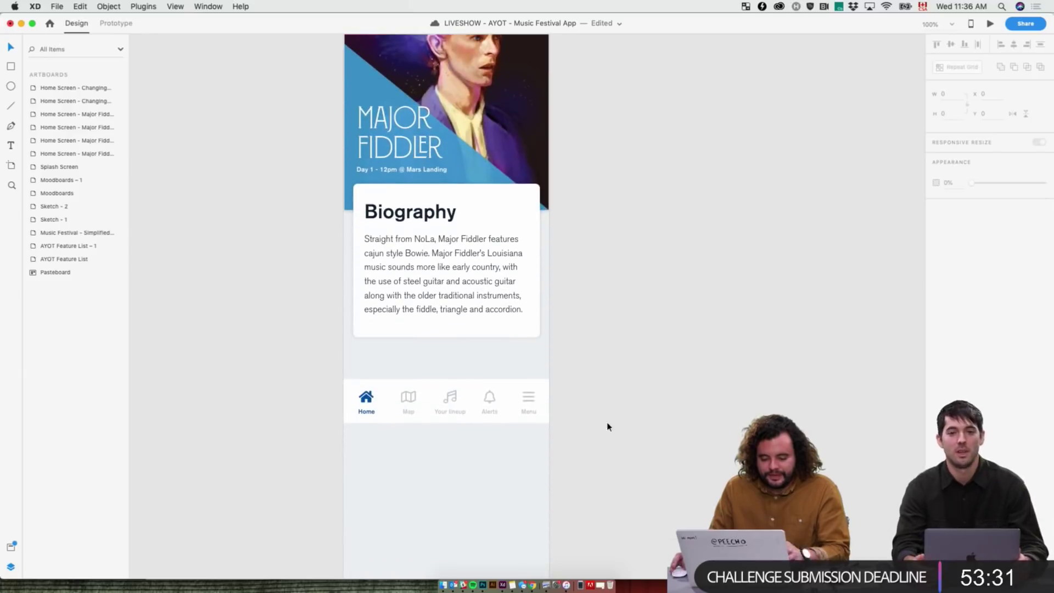
pyautogui.click(481, 288)
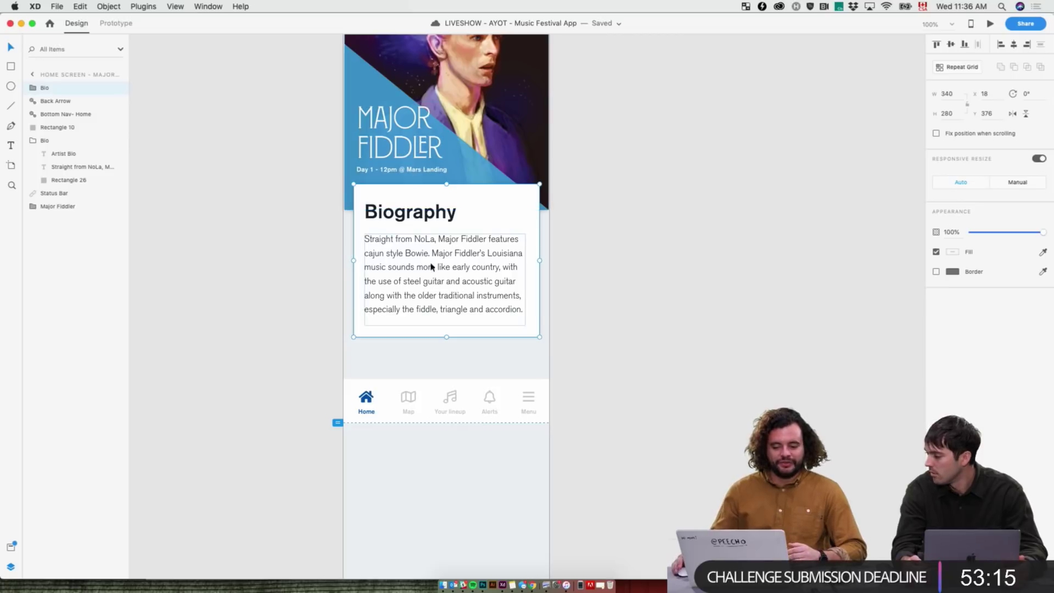
pyautogui.click(199, 169)
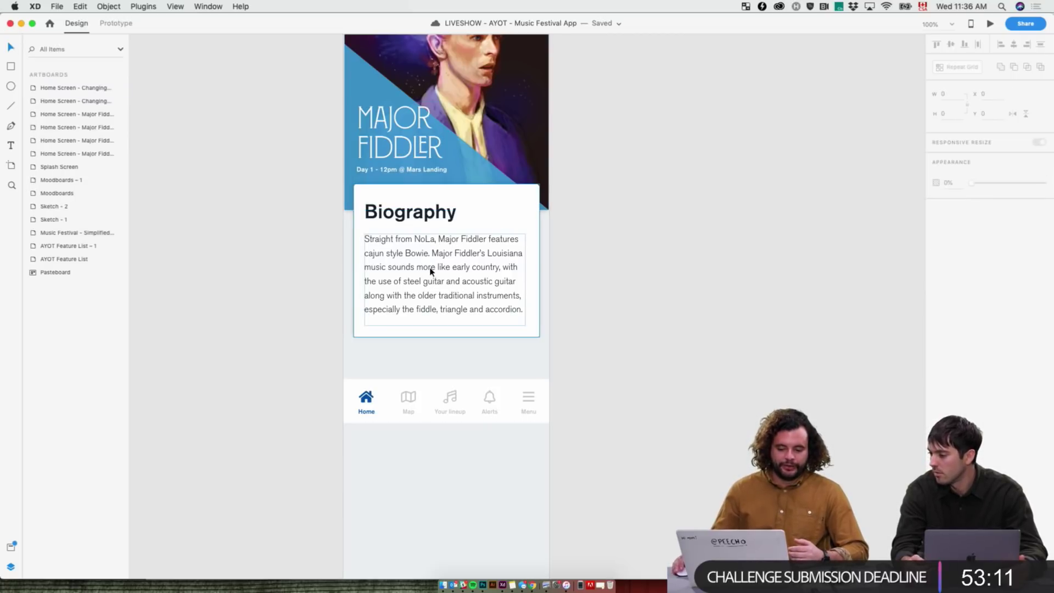
pyautogui.click(426, 222)
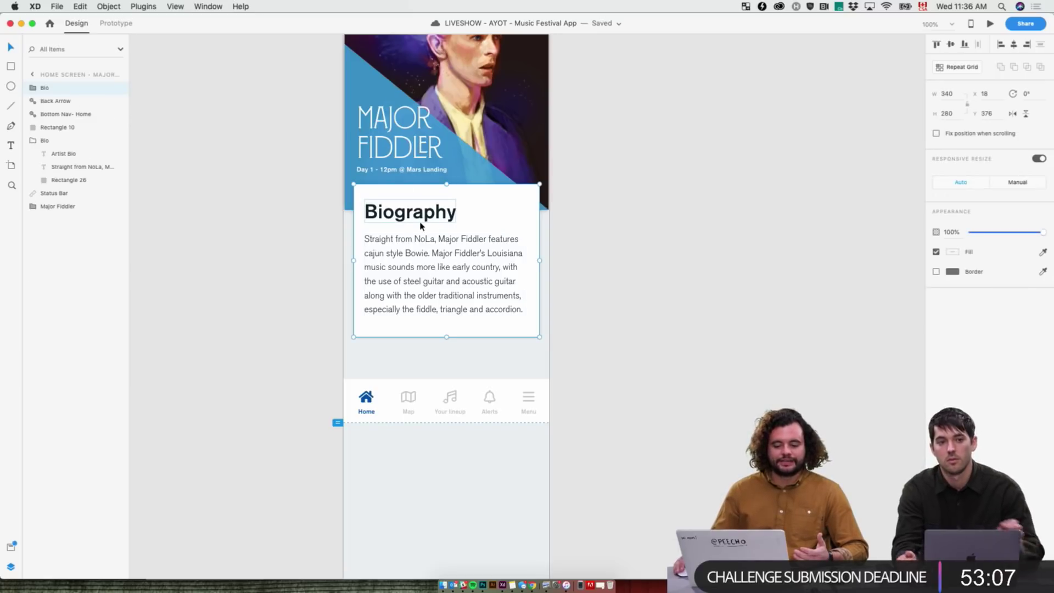
pyautogui.click(954, 68)
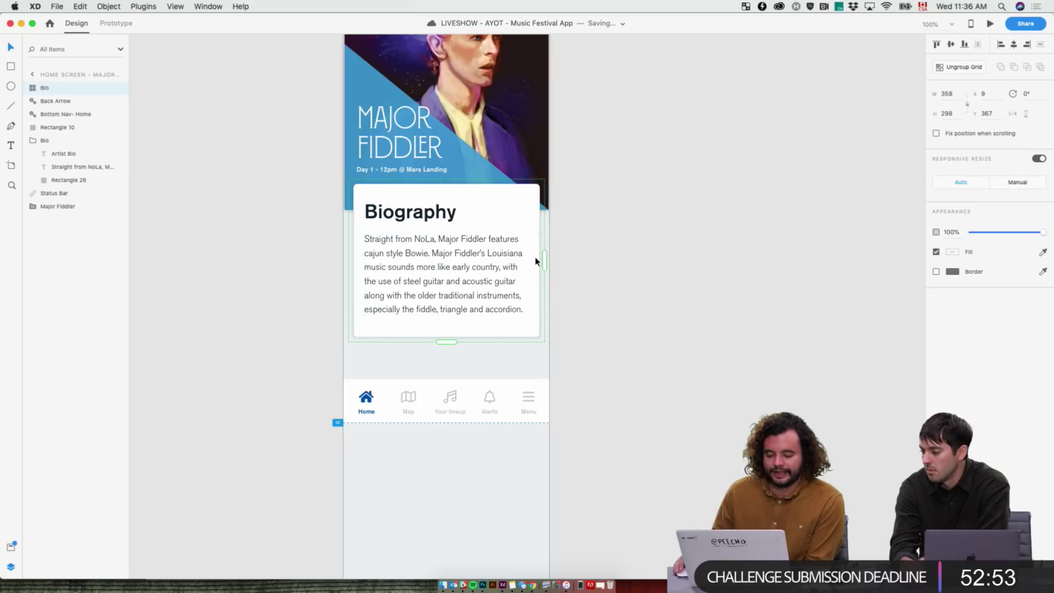
# - Extend the Biography repeat grid down to the artboard's lower edge, to a height of about 785, to add more cards
pyautogui.moveTo(546, 261); pyautogui.dragTo(558, 279)
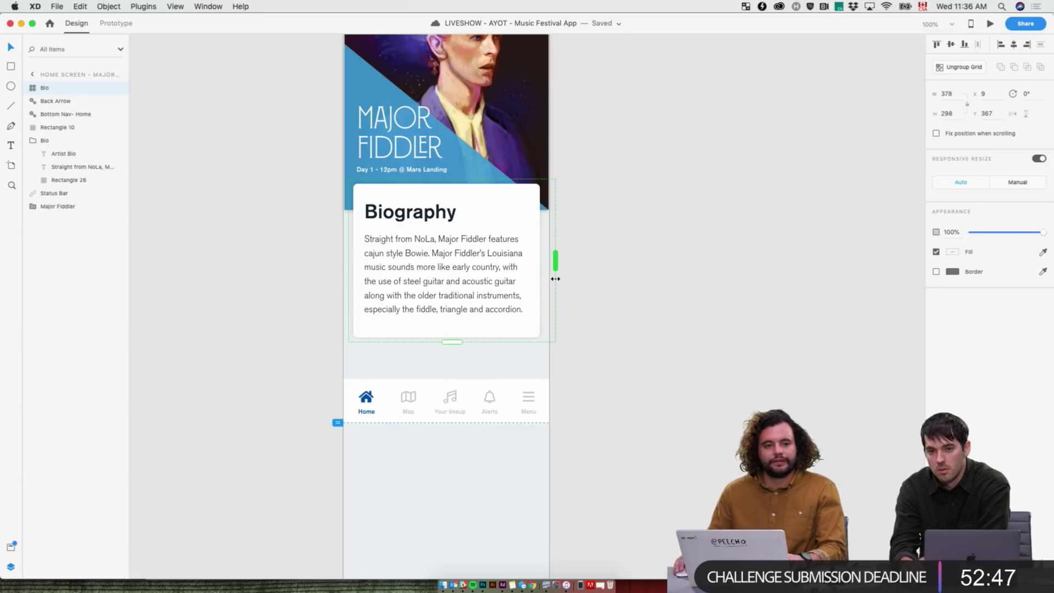
pyautogui.press('super+z')
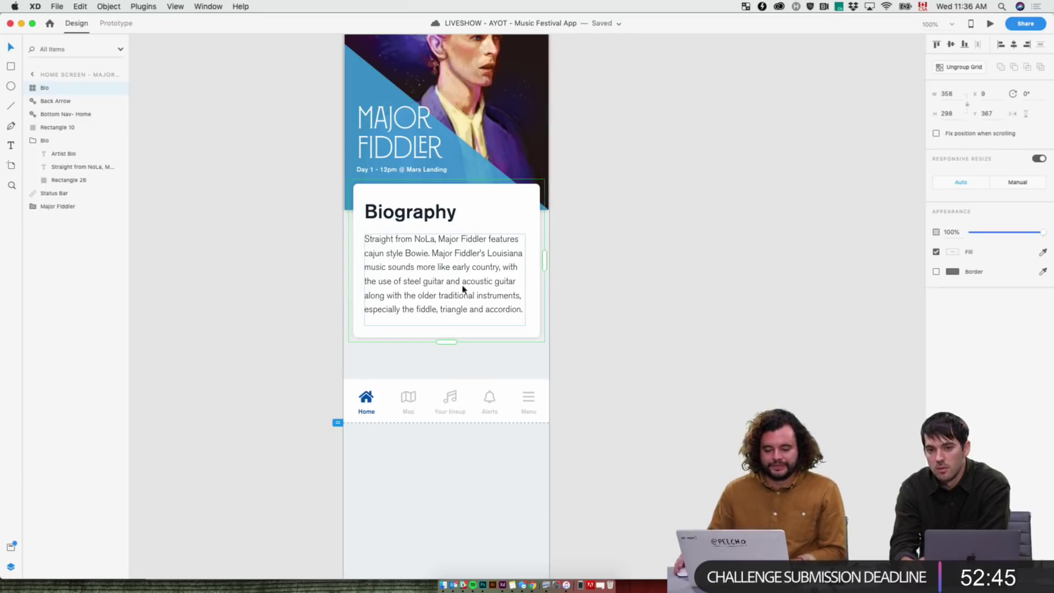
pyautogui.scroll(-3, 463, 292)
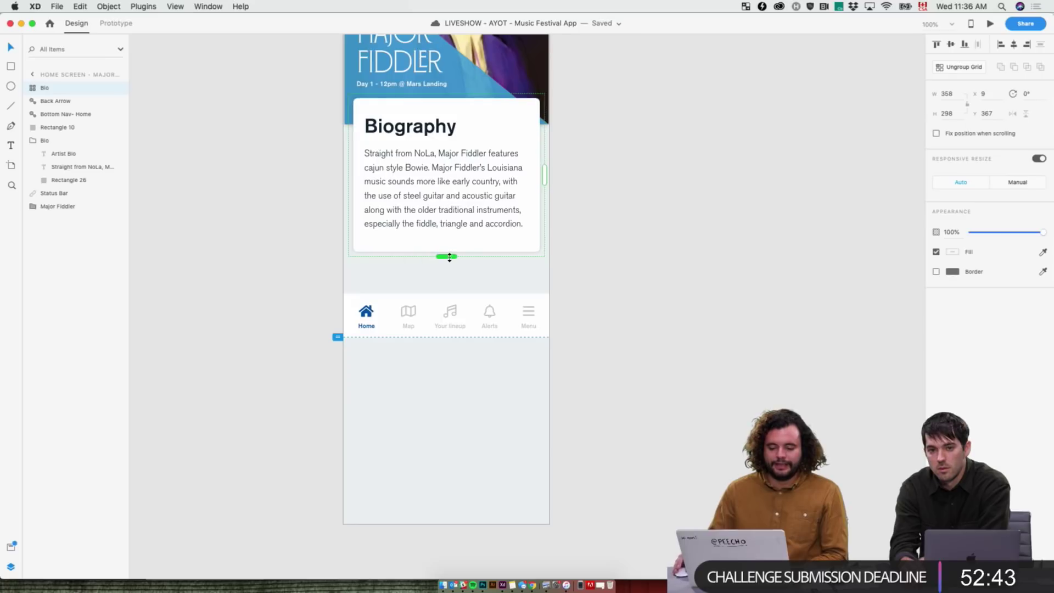
pyautogui.scroll(-1, 449, 264)
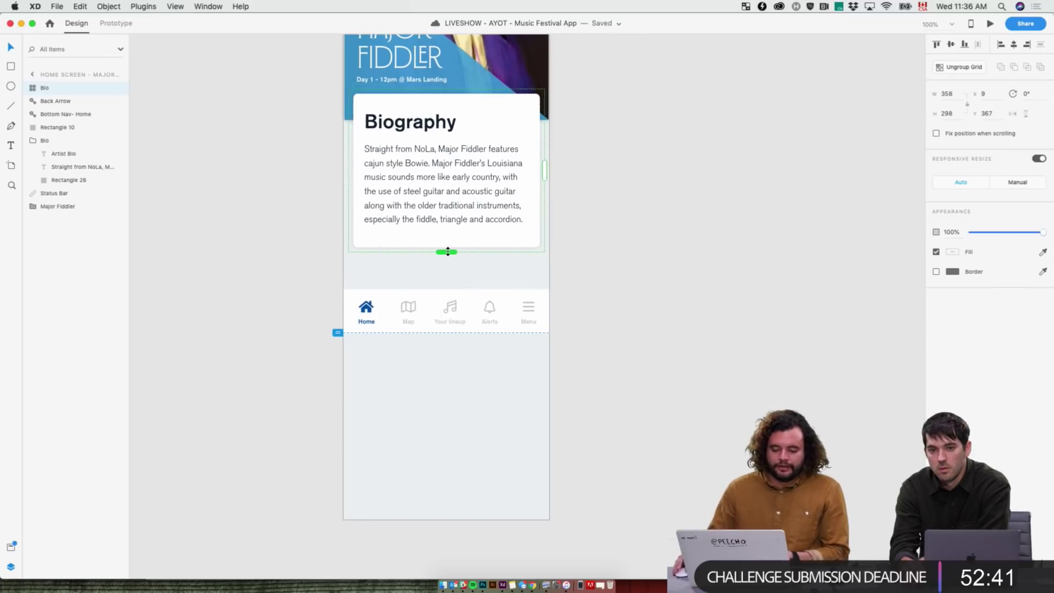
pyautogui.moveTo(448, 251); pyautogui.dragTo(423, 516)
pyautogui.click(460, 315)
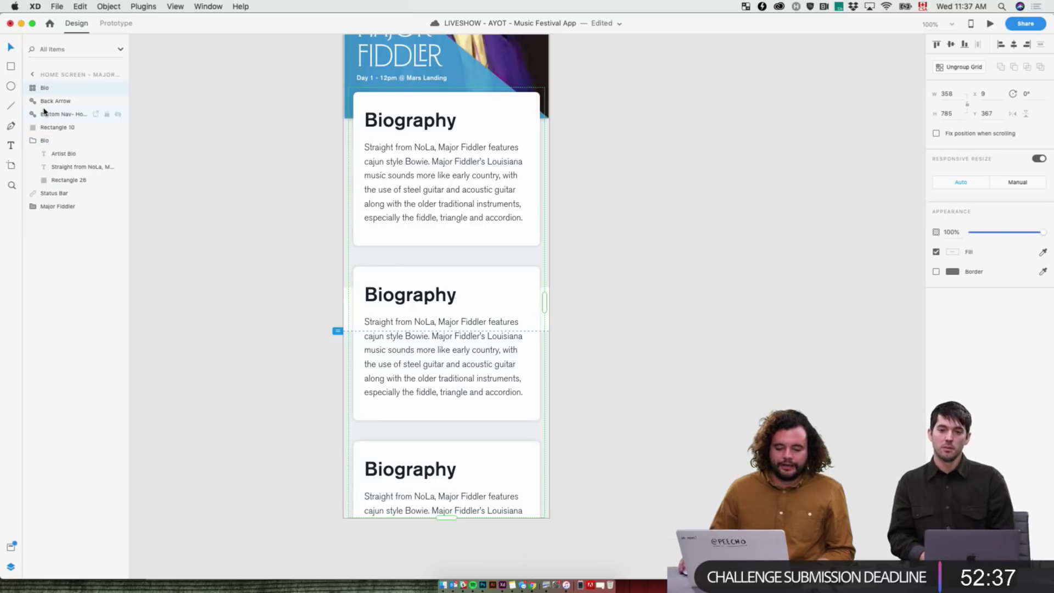
# - Try to move a layer of the artboard to the end of the layer order, then undo the move
pyautogui.moveTo(51, 134); pyautogui.dragTo(52, 223)
pyautogui.click(615, 252)
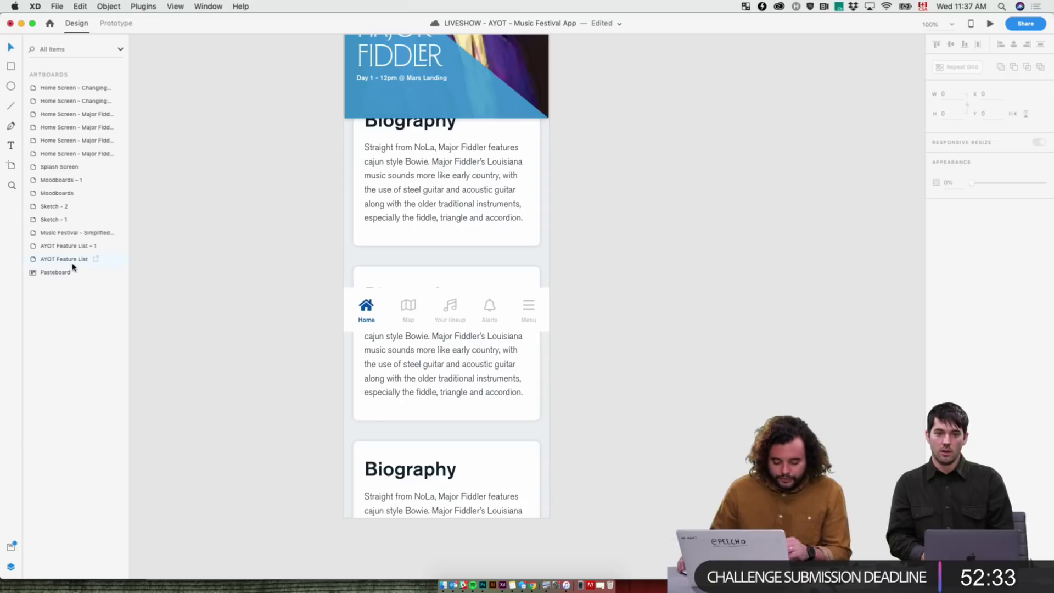
pyautogui.press('super+z')
pyautogui.click(812, 366)
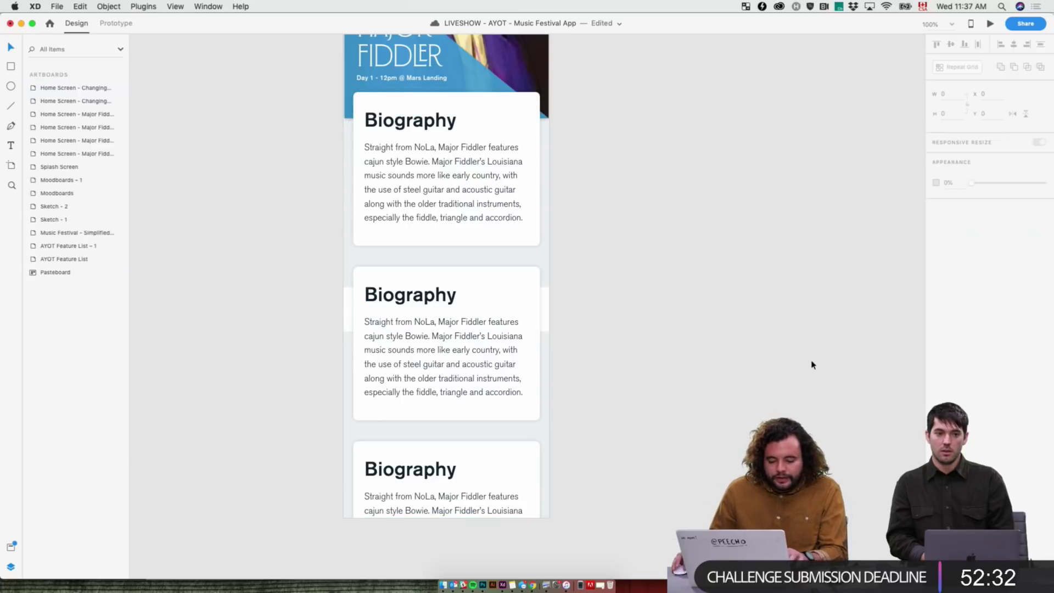
# - Move the Bottom Nav layer above the Bio repeat grid and fix its position when scrolling
pyautogui.click(346, 319)
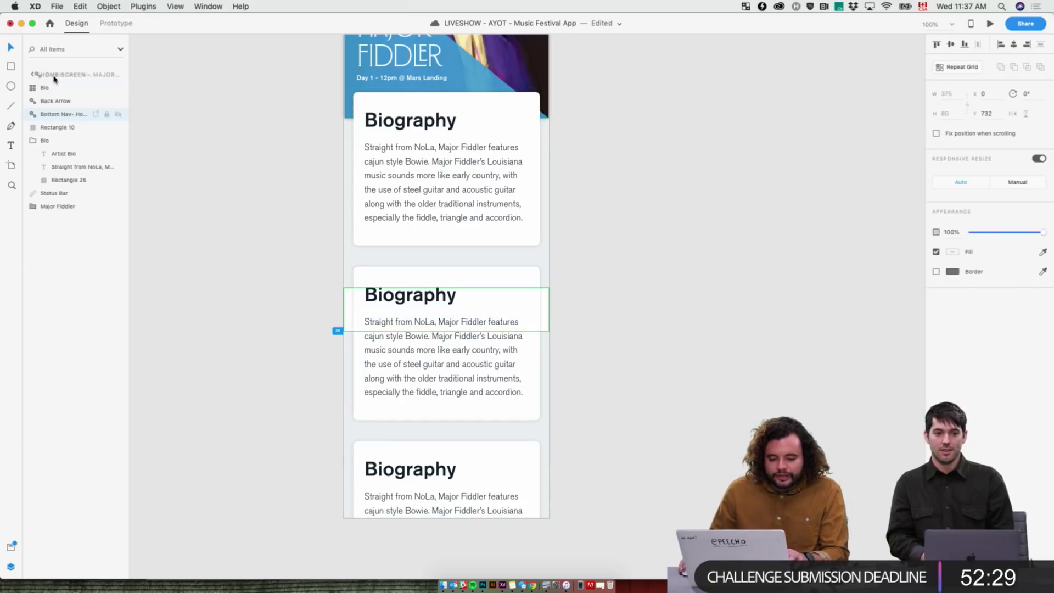
pyautogui.moveTo(53, 85); pyautogui.dragTo(53, 82)
pyautogui.scroll(5, 733, 202)
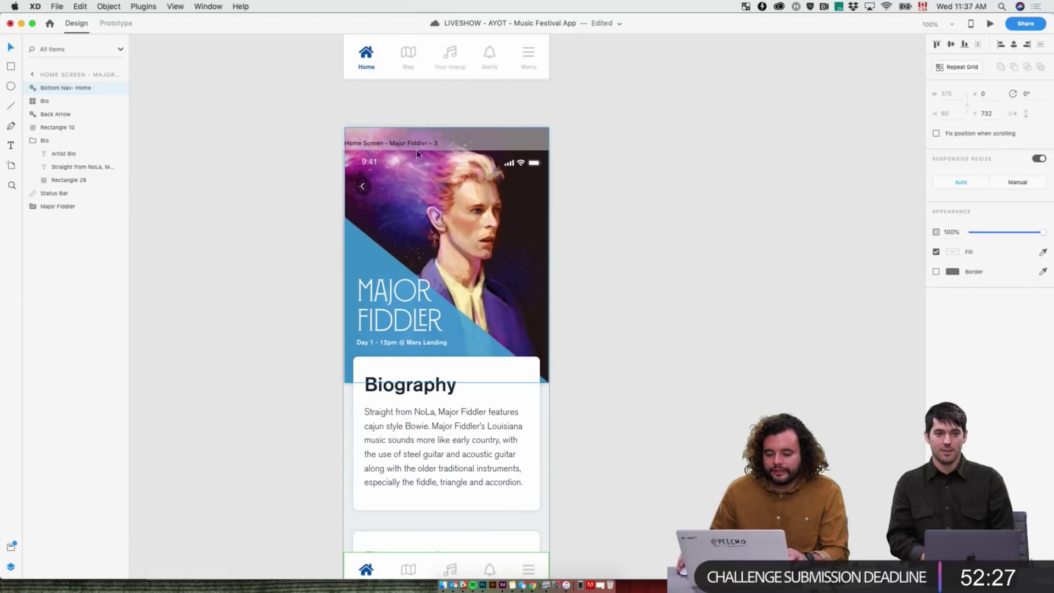
pyautogui.scroll(-3, 708, 264)
pyautogui.click(710, 301)
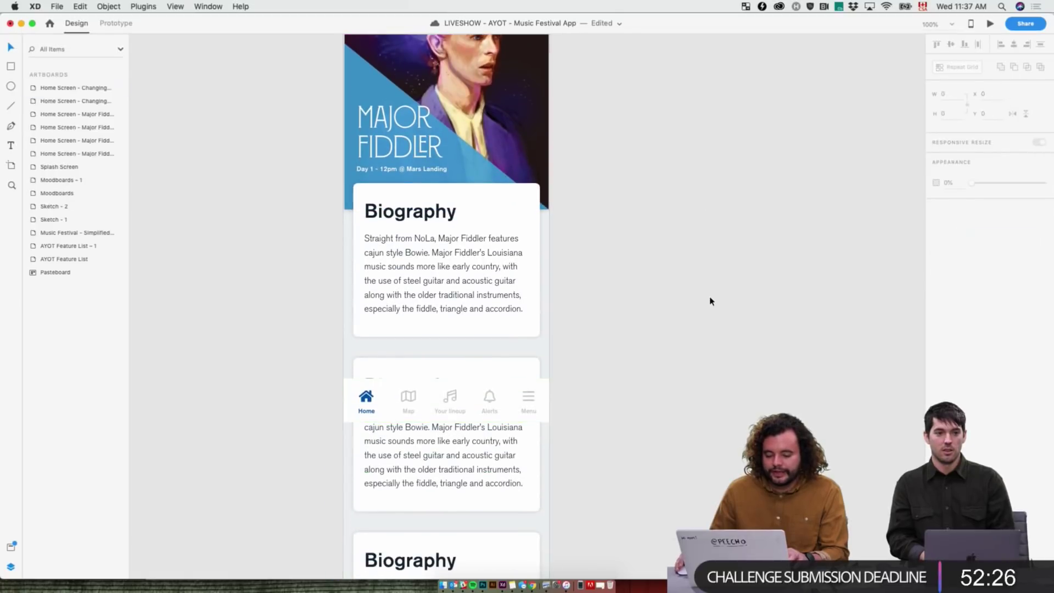
pyautogui.click(481, 405)
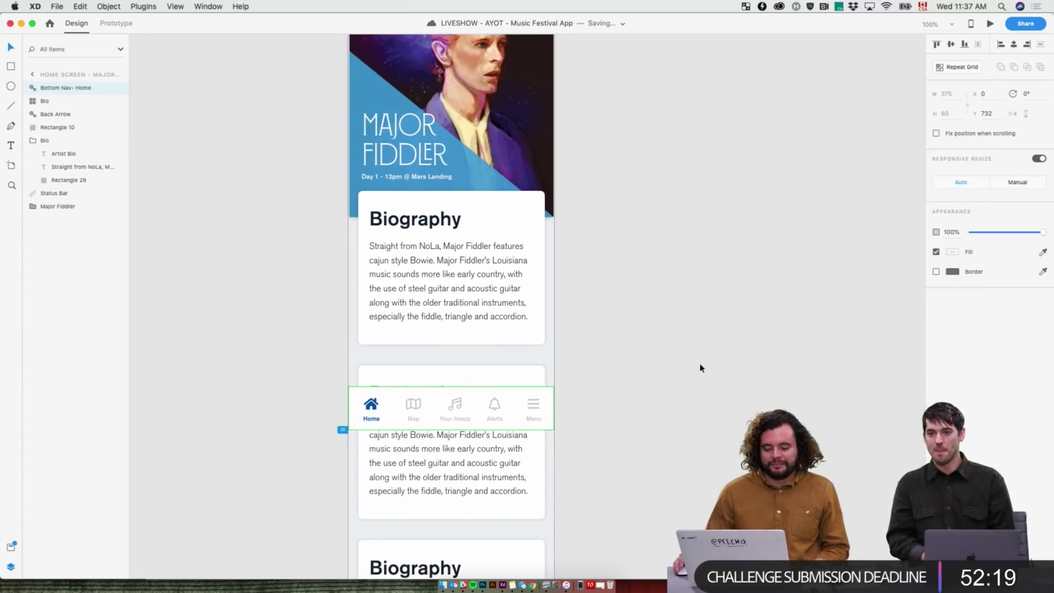
pyautogui.scroll(3, 698, 365)
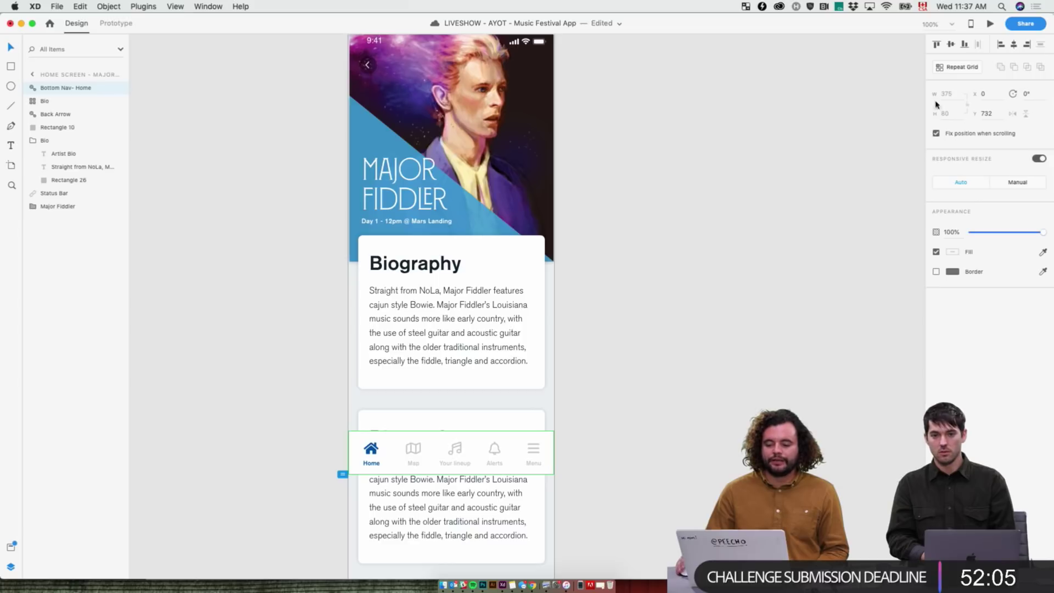
# - Preview the Major Fiddler – 3 screen and scroll through it to check the cards against the fixed bottom navigation
pyautogui.click(991, 24)
pyautogui.scroll(-3, 329, 346)
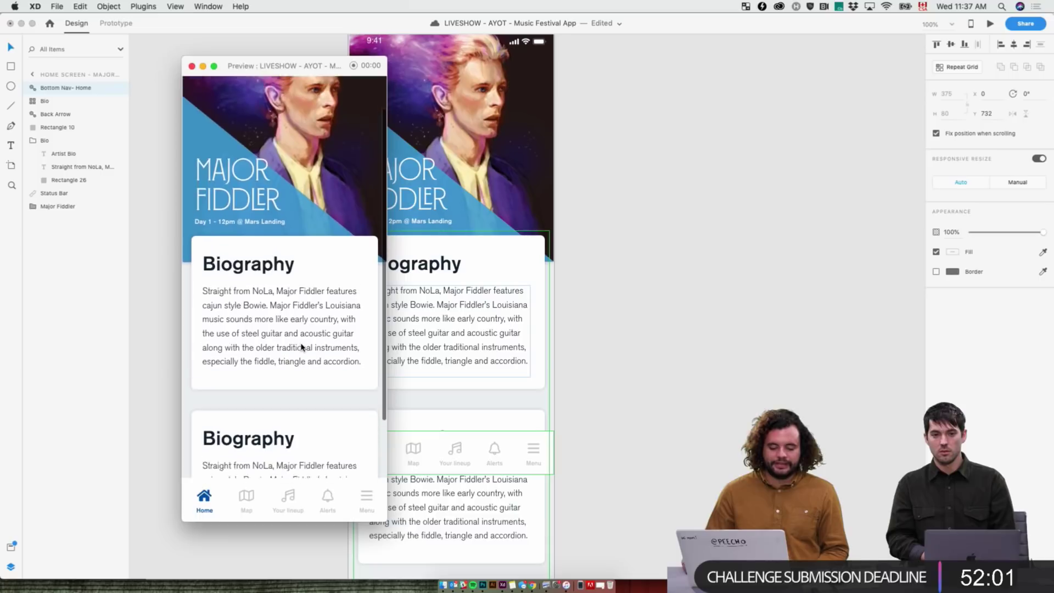
pyautogui.scroll(2, 301, 347)
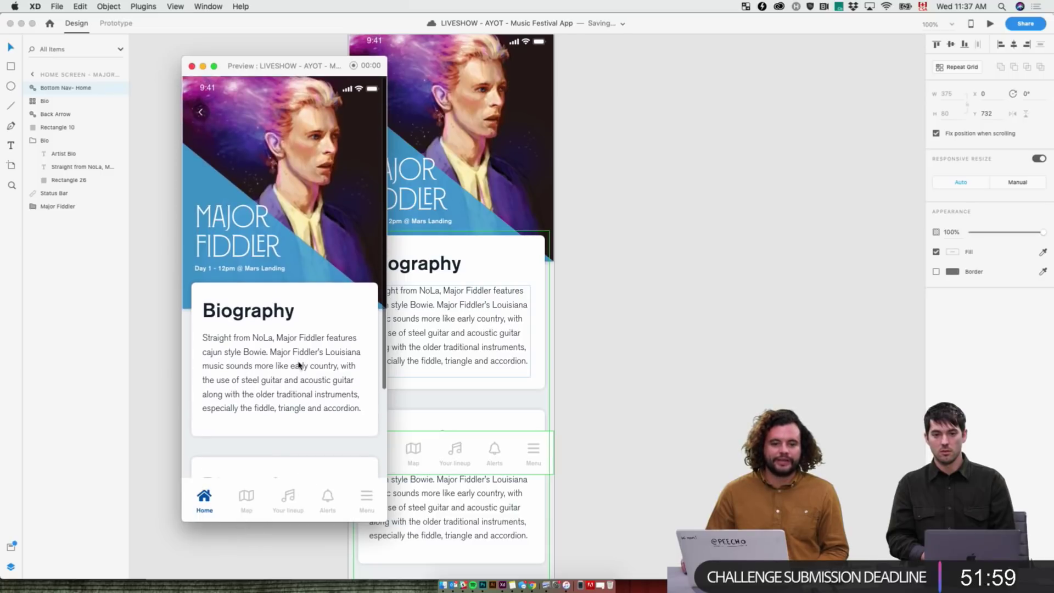
pyautogui.scroll(-3, 297, 367)
pyautogui.scroll(3, 296, 368)
pyautogui.scroll(-3, 297, 367)
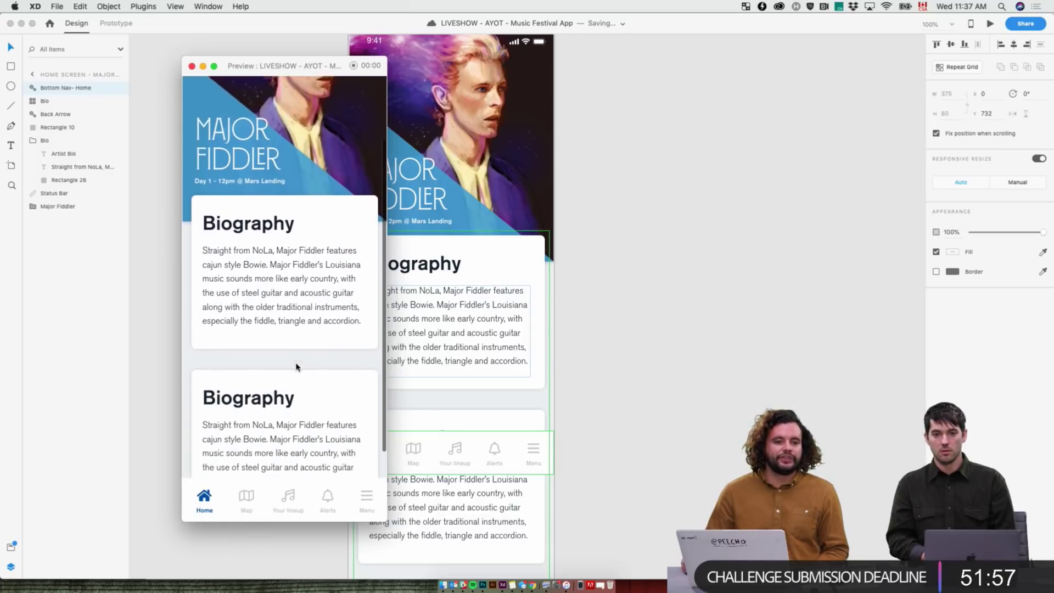
pyautogui.scroll(-2, 296, 367)
pyautogui.scroll(4, 297, 367)
pyautogui.scroll(-2, 298, 368)
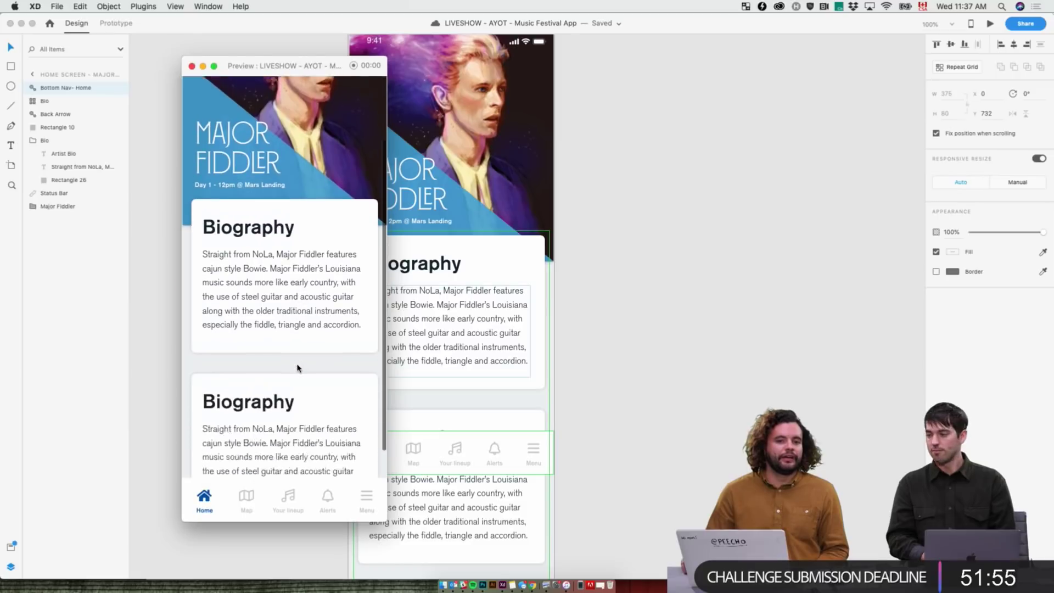
pyautogui.scroll(-2, 298, 367)
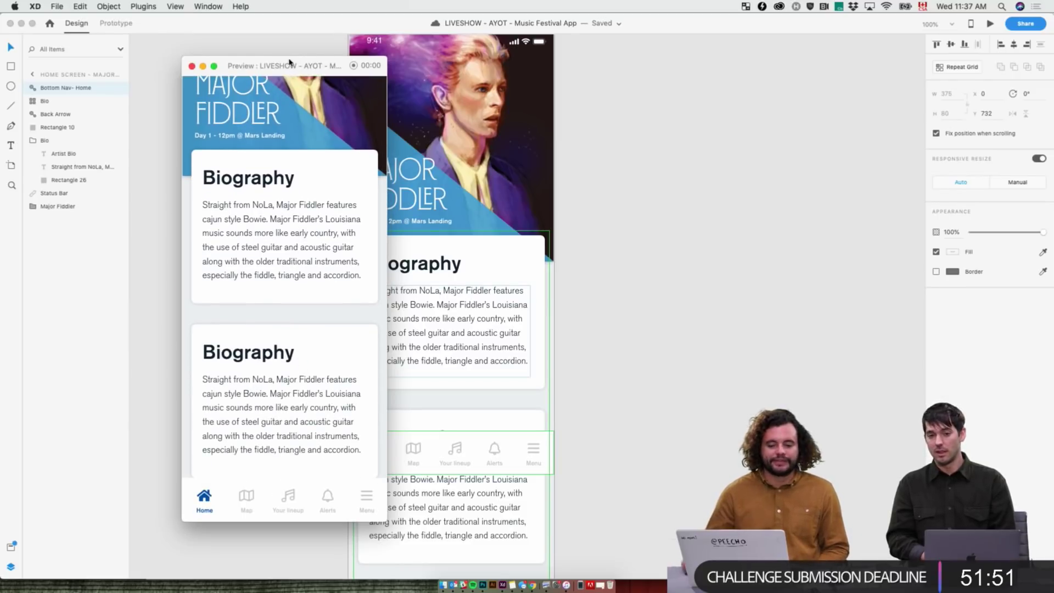
pyautogui.click(191, 66)
# - Examine the Home Screen - Major Fiddler – 2 artboard in comparison with Home Screen - Major Fiddler – 3
pyautogui.scroll(6, 753, 219)
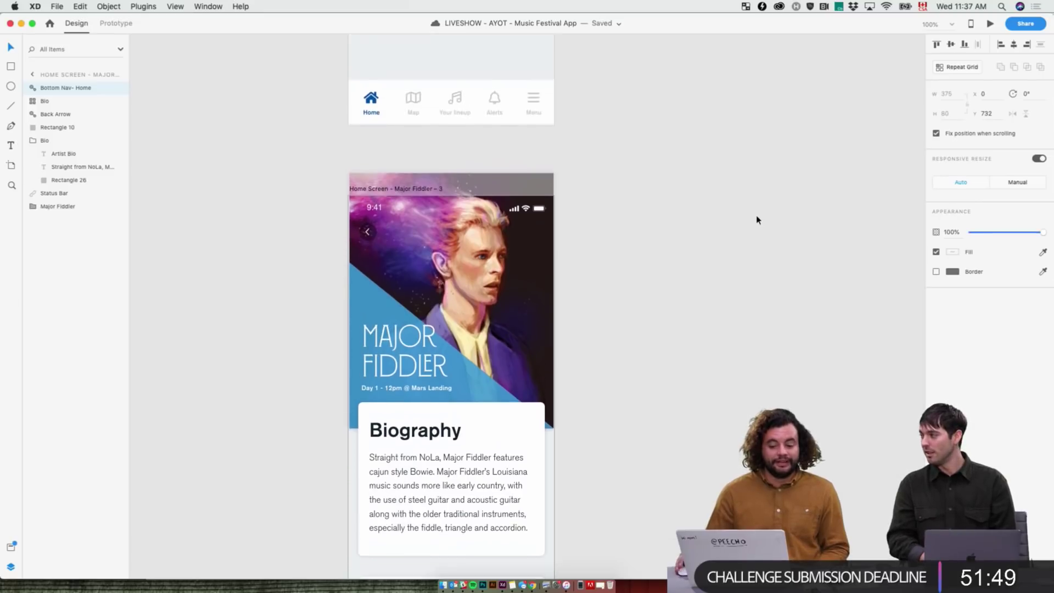
pyautogui.click(736, 219)
pyautogui.scroll(3, 735, 215)
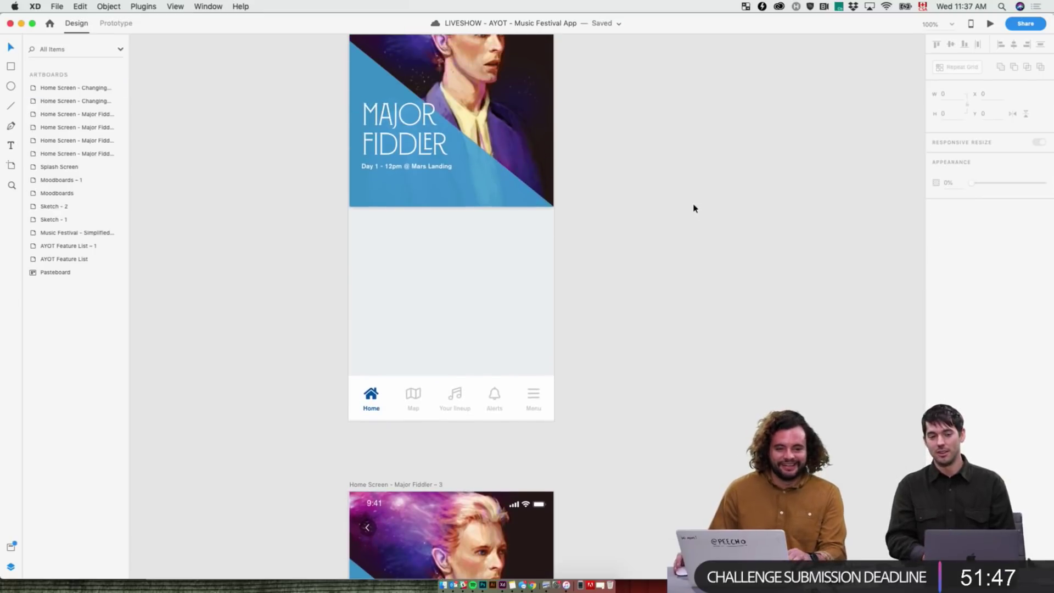
pyautogui.scroll(2, 691, 211)
pyautogui.scroll(1, 329, 83)
pyautogui.click(388, 55)
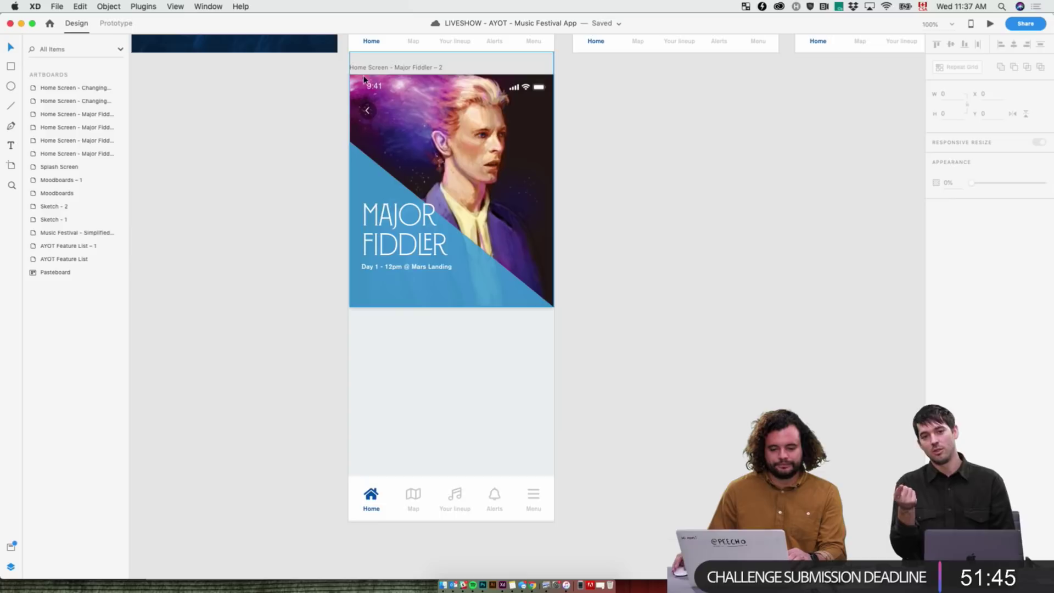
pyautogui.scroll(-3, 659, 329)
pyautogui.click(616, 377)
pyautogui.scroll(-4, 616, 377)
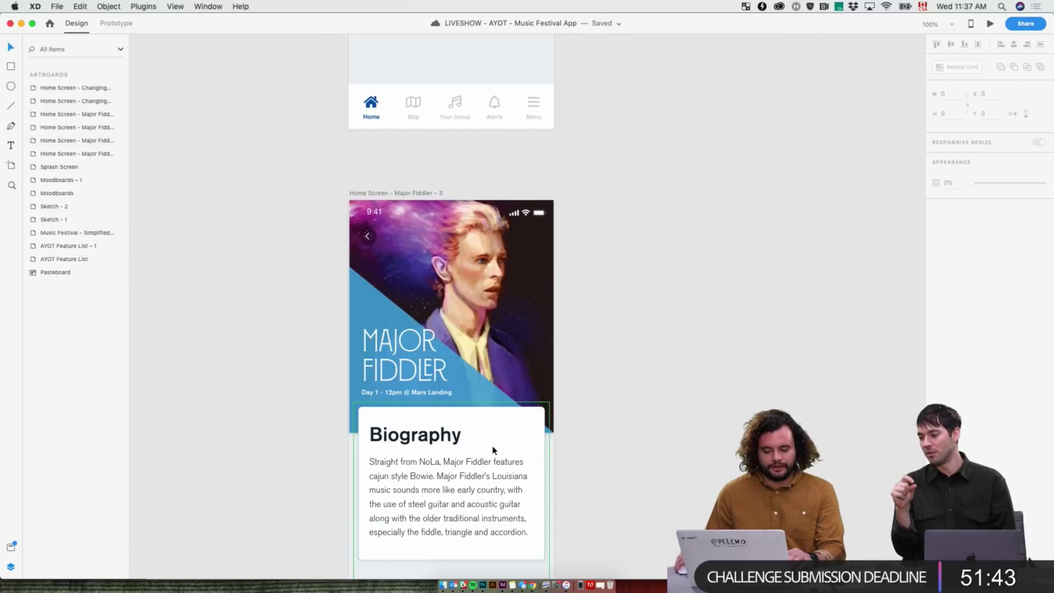
# - Try to adjust the vertical gap between the cards in the Biography repeat grid
pyautogui.scroll(-4, 621, 384)
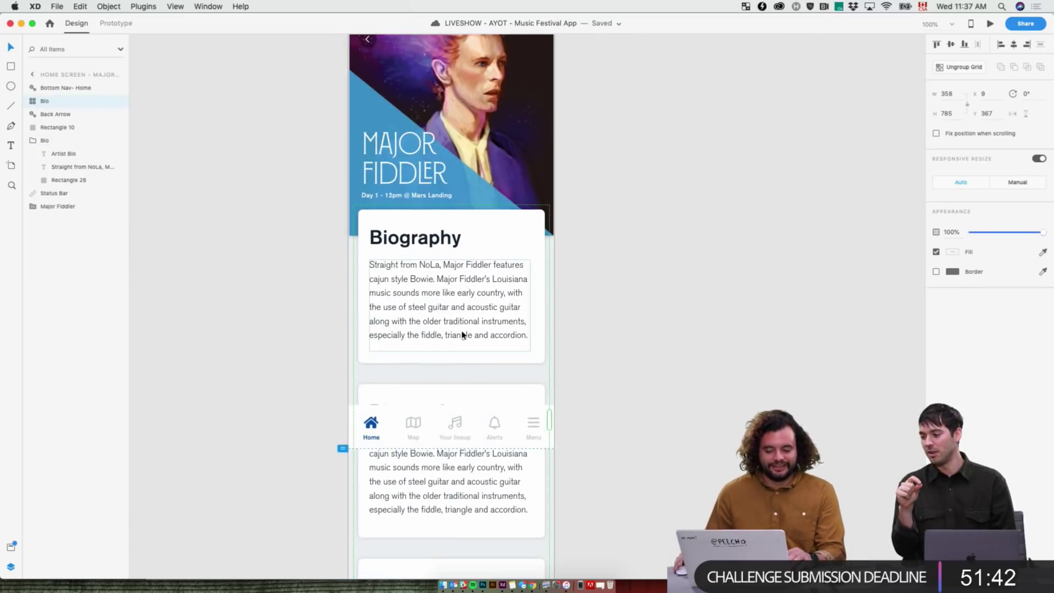
pyautogui.click(442, 371)
pyautogui.click(565, 382)
pyautogui.scroll(-1, 544, 362)
pyautogui.click(519, 377)
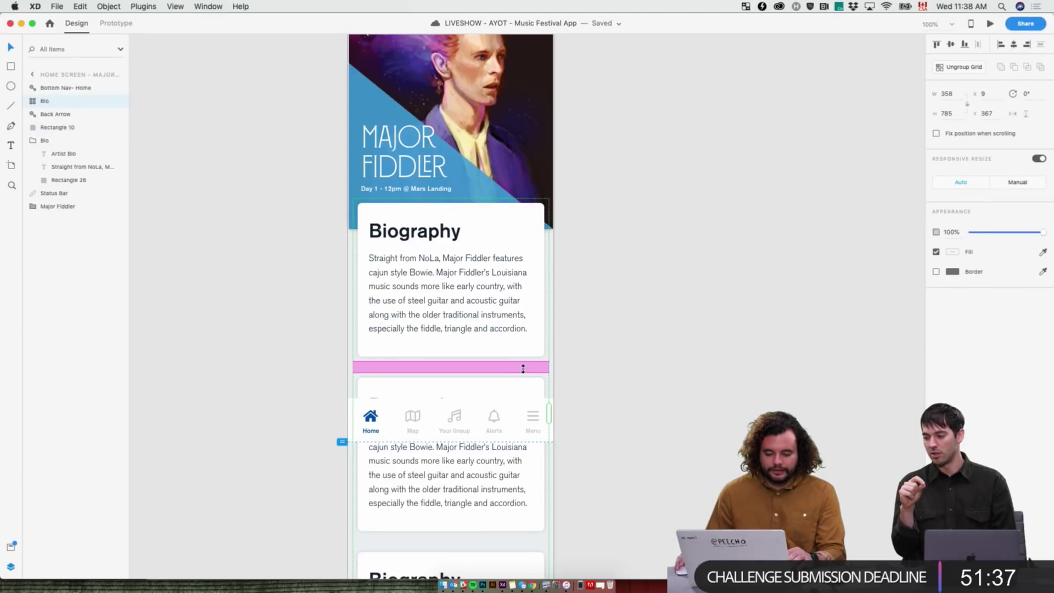
pyautogui.moveTo(522, 364); pyautogui.dragTo(523, 368)
pyautogui.scroll(-5, 630, 379)
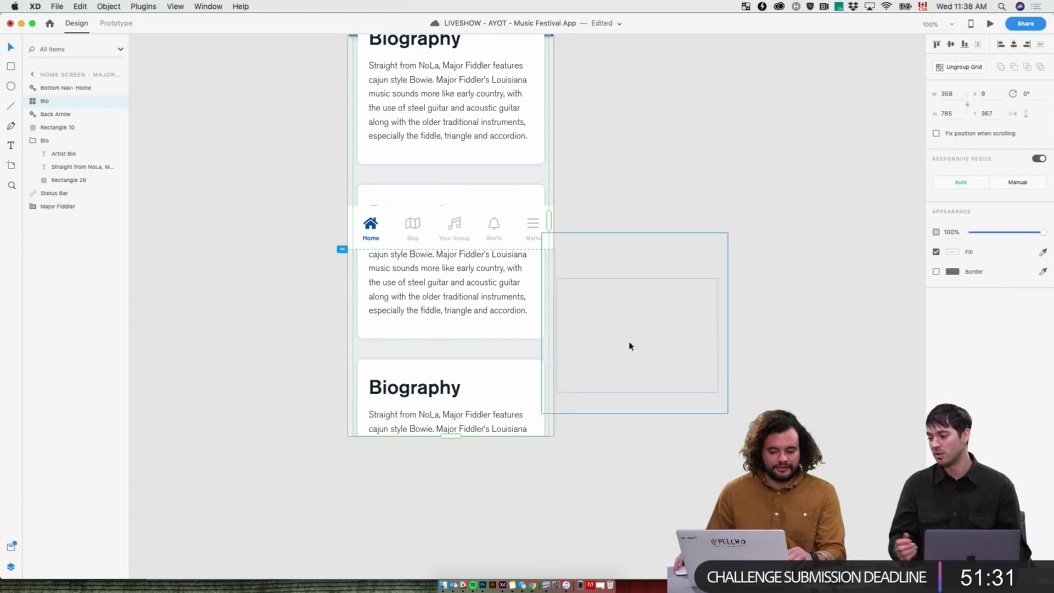
pyautogui.moveTo(500, 351)
pyautogui.moveTo(500, 352); pyautogui.dragTo(500, 352)
pyautogui.click(654, 357)
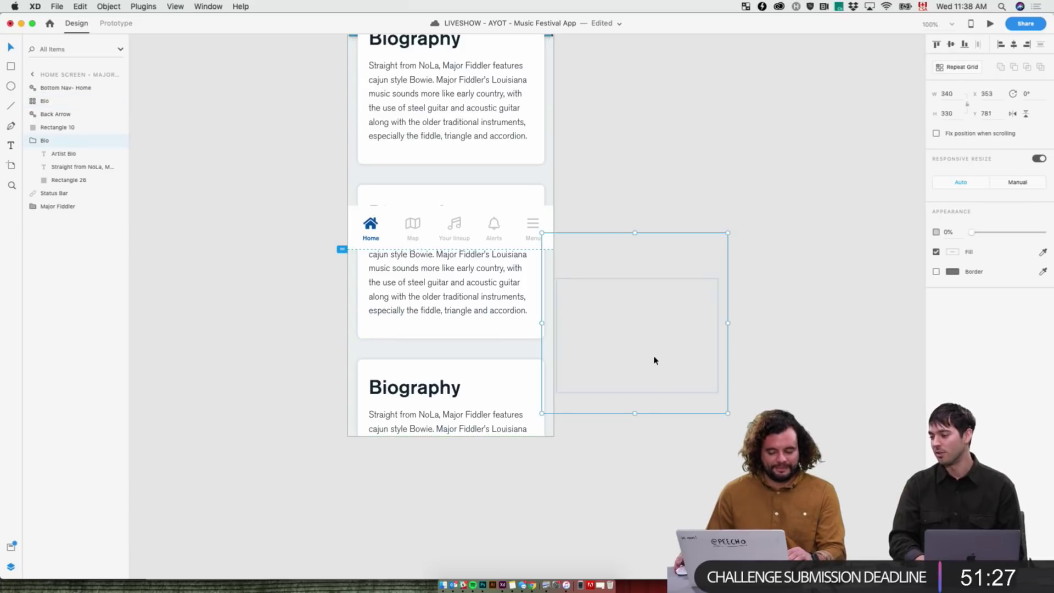
# - Preview Home Screen - Major Fiddler – 3 again and check how its Biography cards scroll
pyautogui.scroll(5, 659, 351)
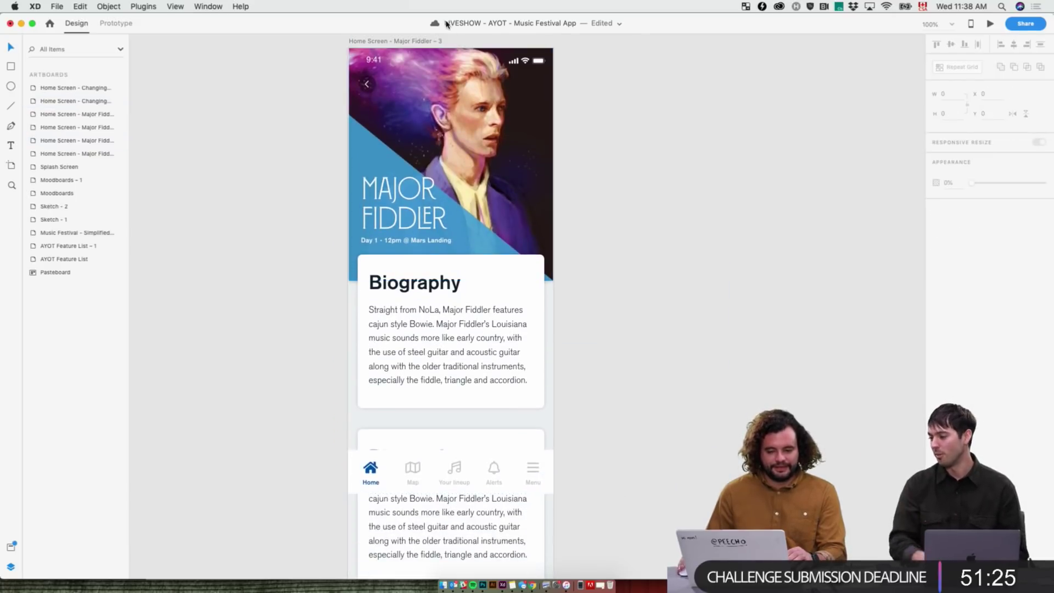
pyautogui.click(434, 41)
pyautogui.click(990, 24)
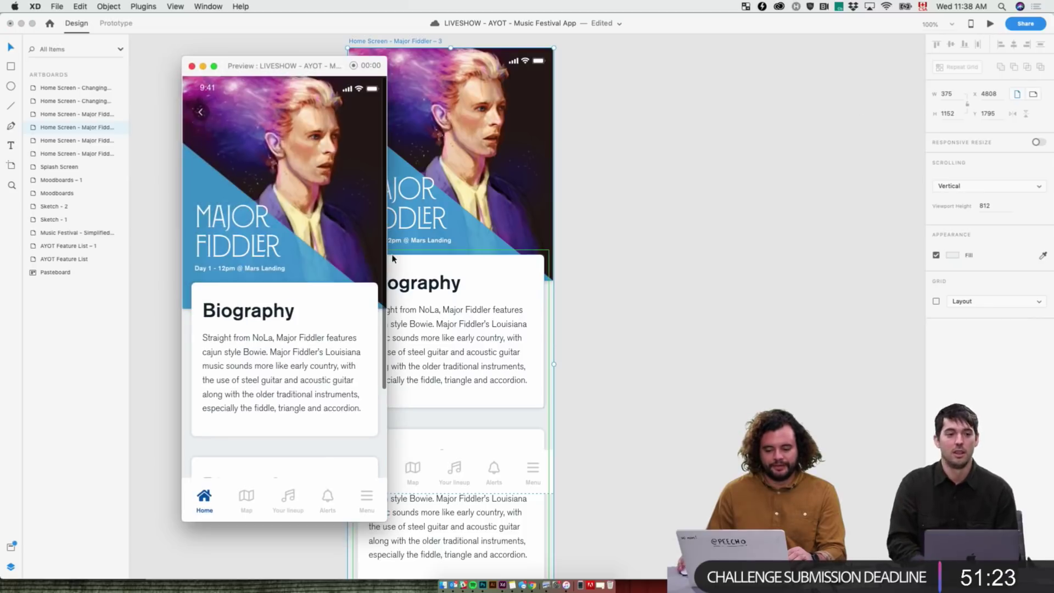
pyautogui.scroll(-3, 332, 258)
pyautogui.scroll(3, 207, 133)
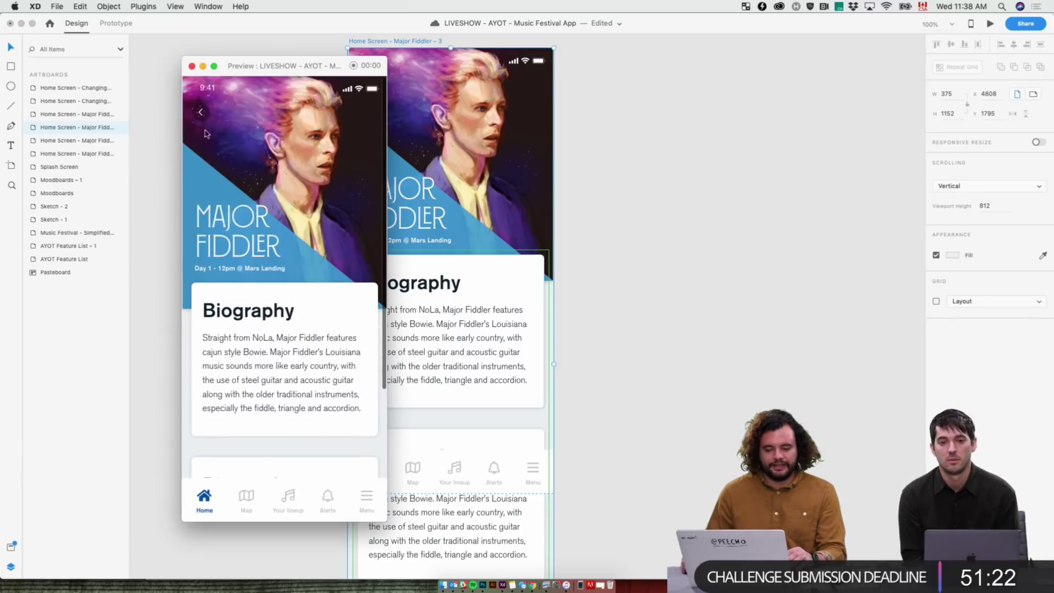
pyautogui.click(191, 66)
# - Hide the Bottom Nav layer covering the second card on Home Screen - Major Fiddler – 3
pyautogui.scroll(-5, 632, 275)
pyautogui.click(454, 352)
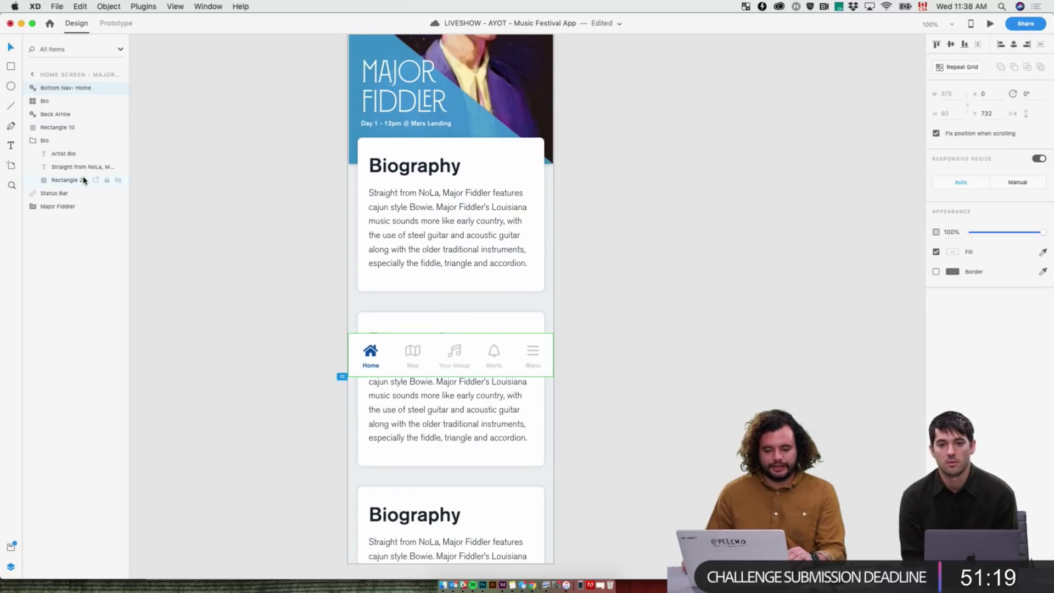
pyautogui.click(117, 90)
pyautogui.click(671, 313)
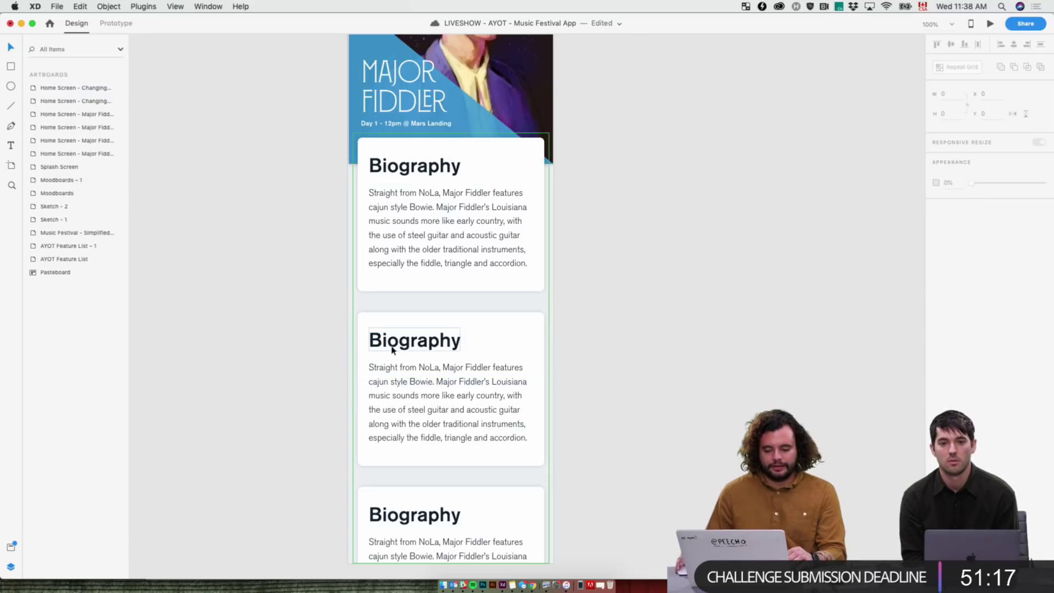
# - Change the heading of the second card in the repeat grid to "Songs"
pyautogui.doubleClick(402, 339)
pyautogui.doubleClick(402, 339)
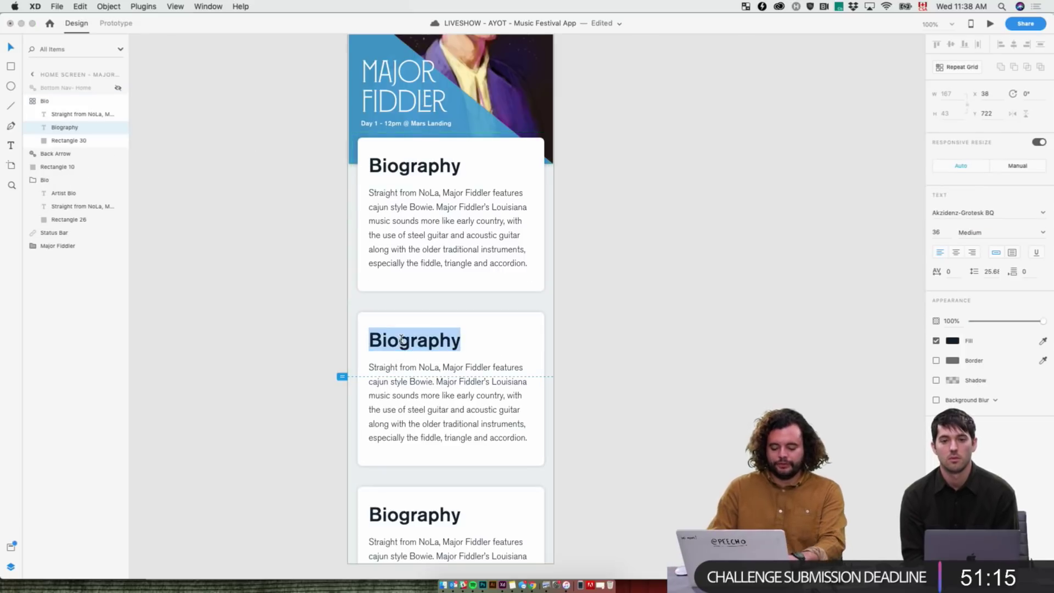
pyautogui.write('Songs')
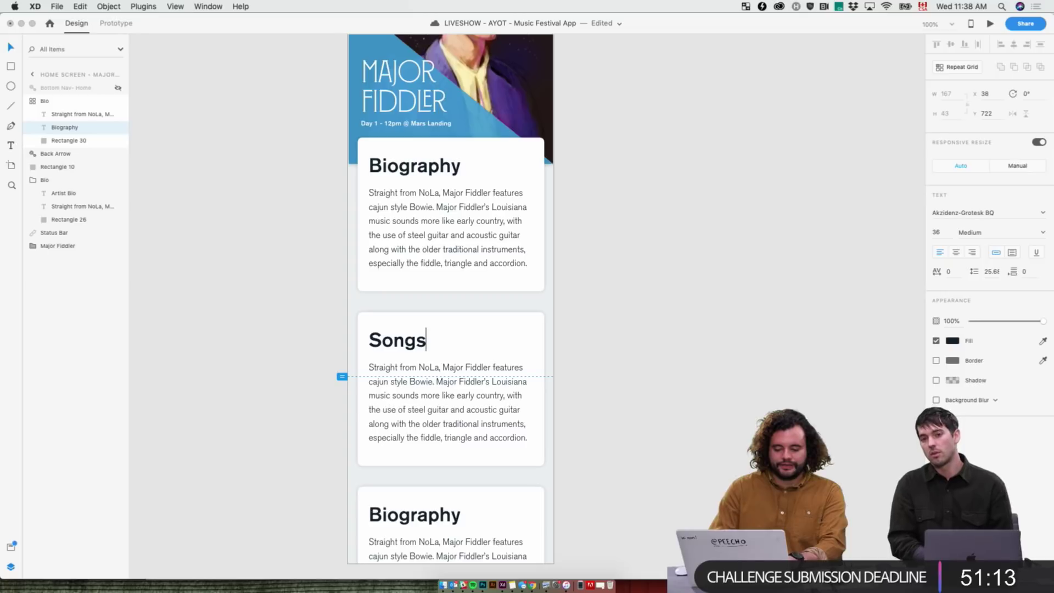
pyautogui.press('Escape')
pyautogui.click(618, 461)
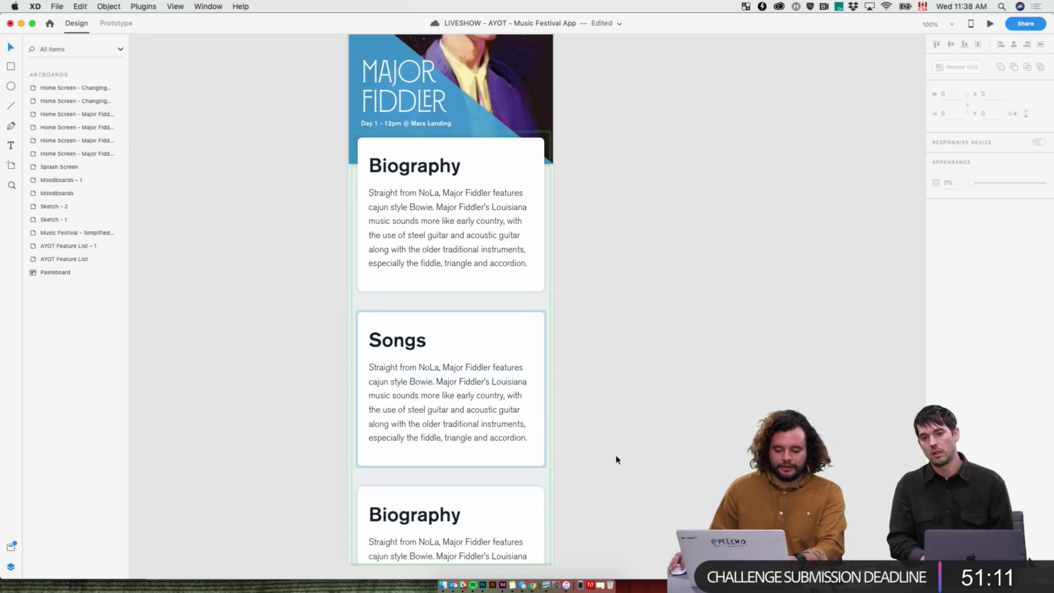
# - Change the heading of the third card in the repeat grid to "Schedule"
pyautogui.scroll(-2, 618, 461)
pyautogui.doubleClick(406, 459)
pyautogui.doubleClick(406, 459)
pyautogui.write('S')
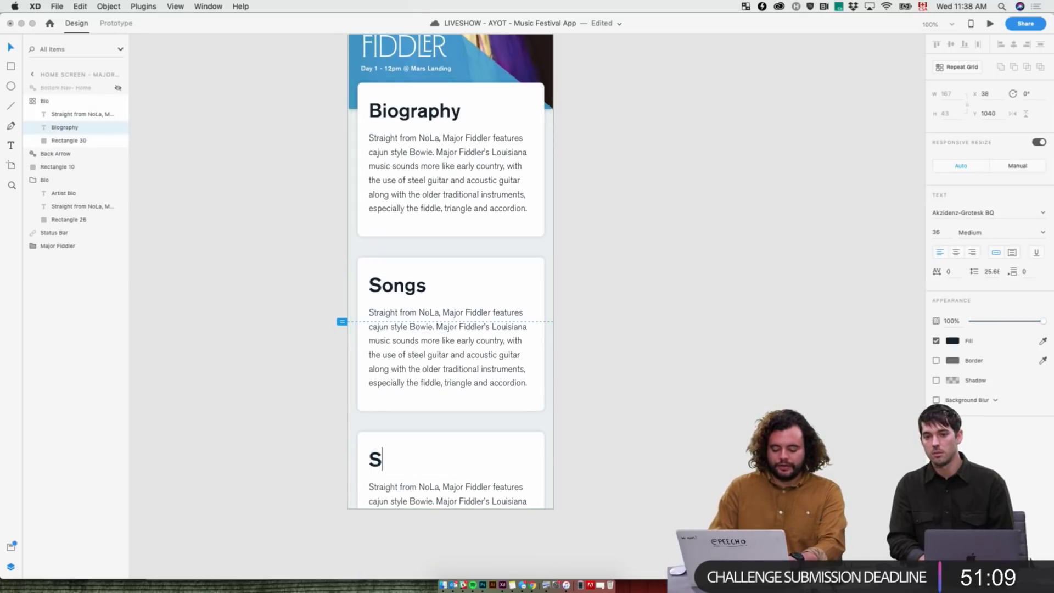
pyautogui.write('cheduleù')
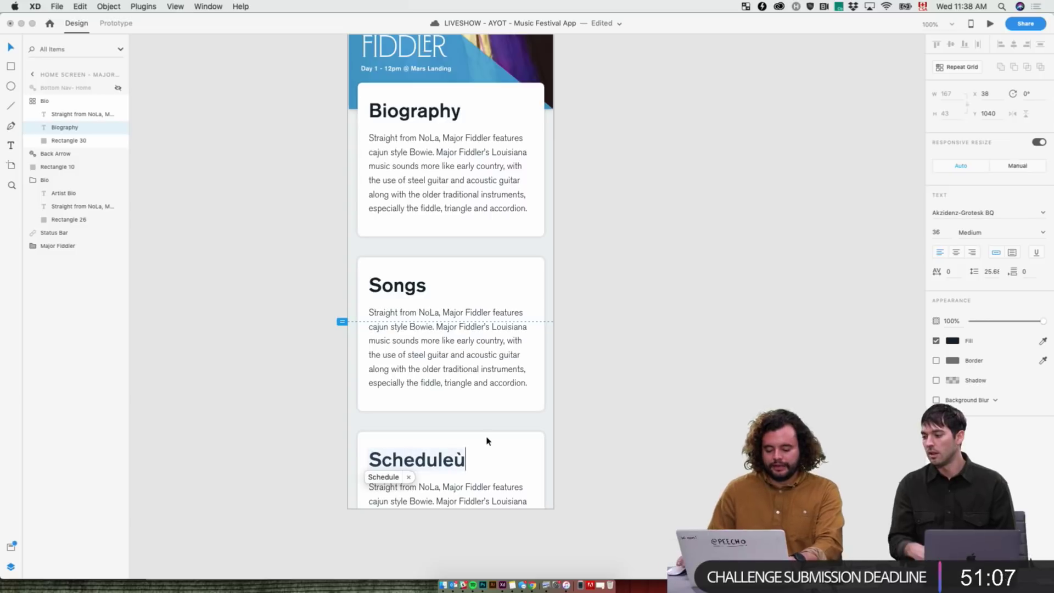
pyautogui.press('BackSpace')
pyautogui.press('Escape')
pyautogui.click(607, 412)
# - Try deleting the body text of the Songs card, then undo the deletion
pyautogui.click(406, 365)
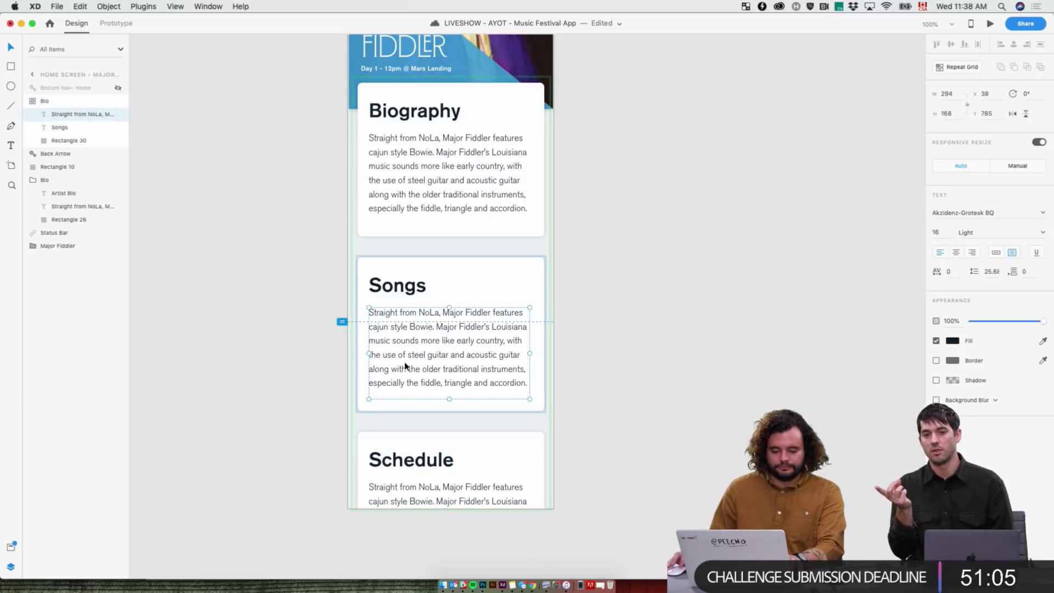
pyautogui.press('Delete')
pyautogui.press('super+z')
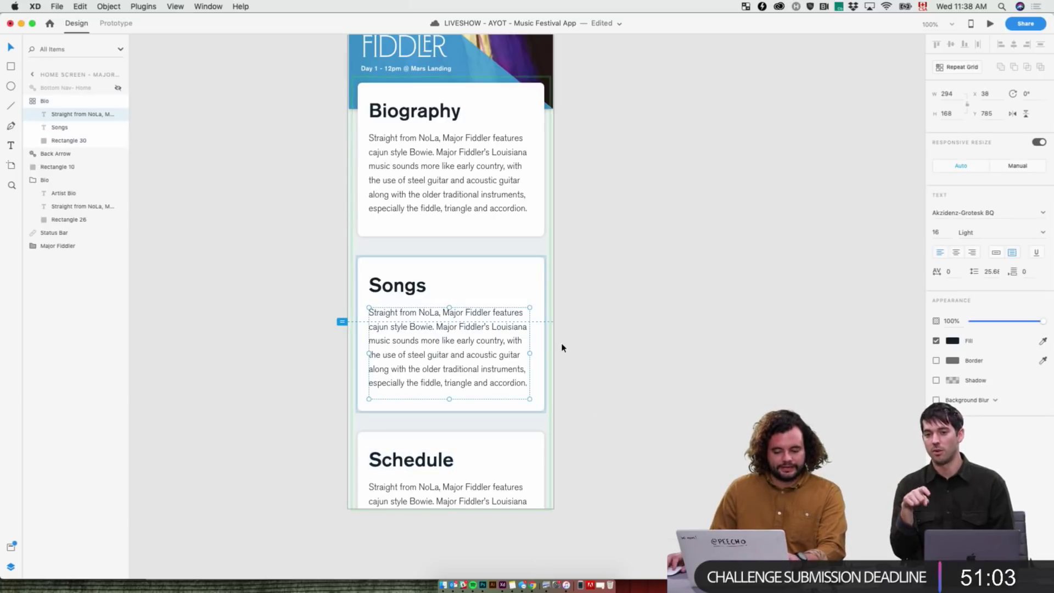
pyautogui.click(560, 349)
# - Change the heading of the second card in the repeat grid to "Setlist"
pyautogui.doubleClick(421, 294)
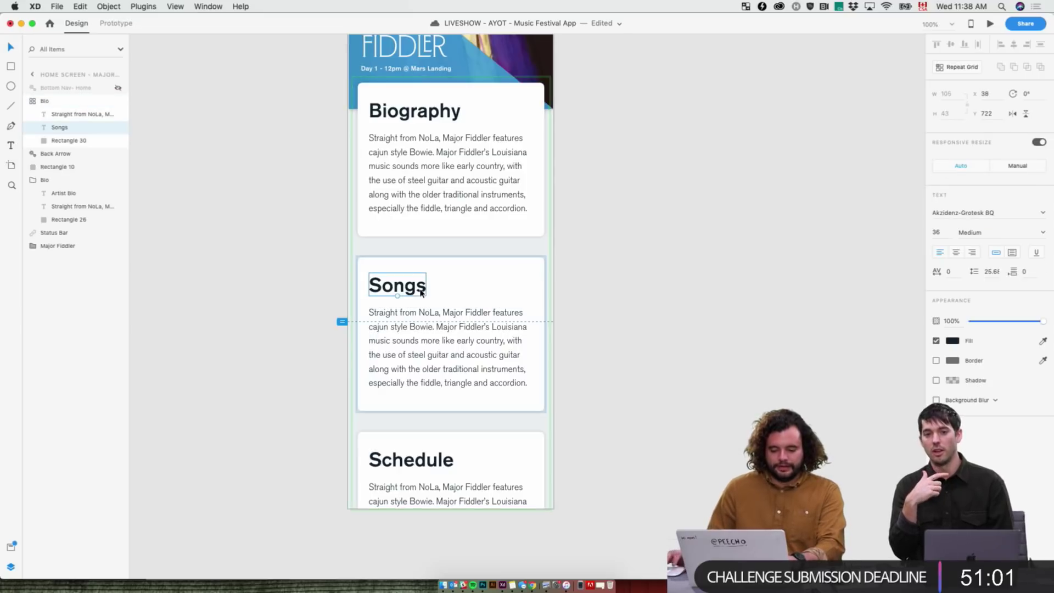
pyautogui.doubleClick(410, 290)
pyautogui.press('Left')
pyautogui.write('setl')
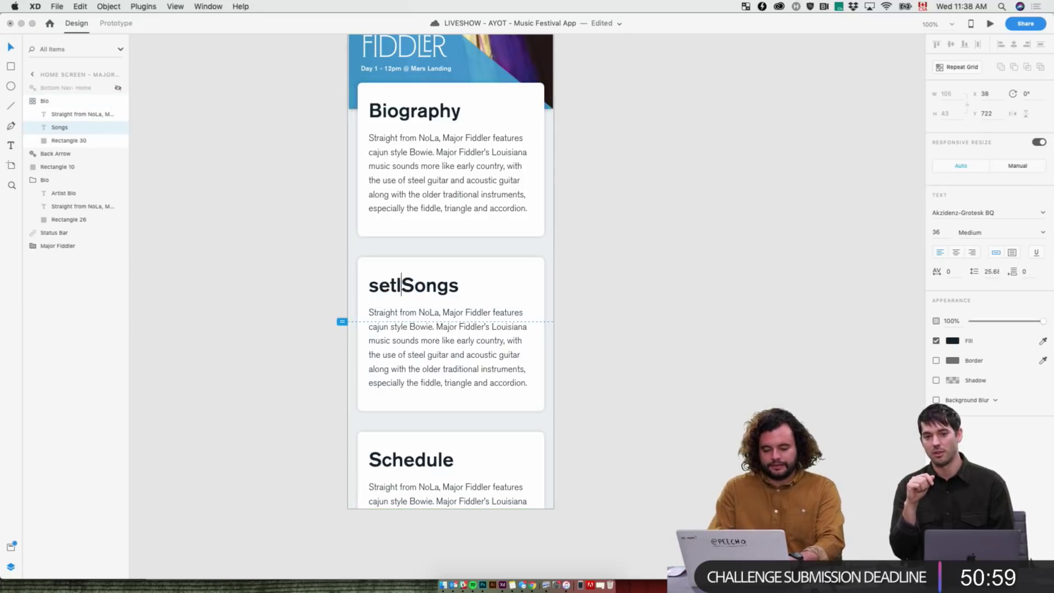
pyautogui.press('super+a')
pyautogui.write('Setlis')
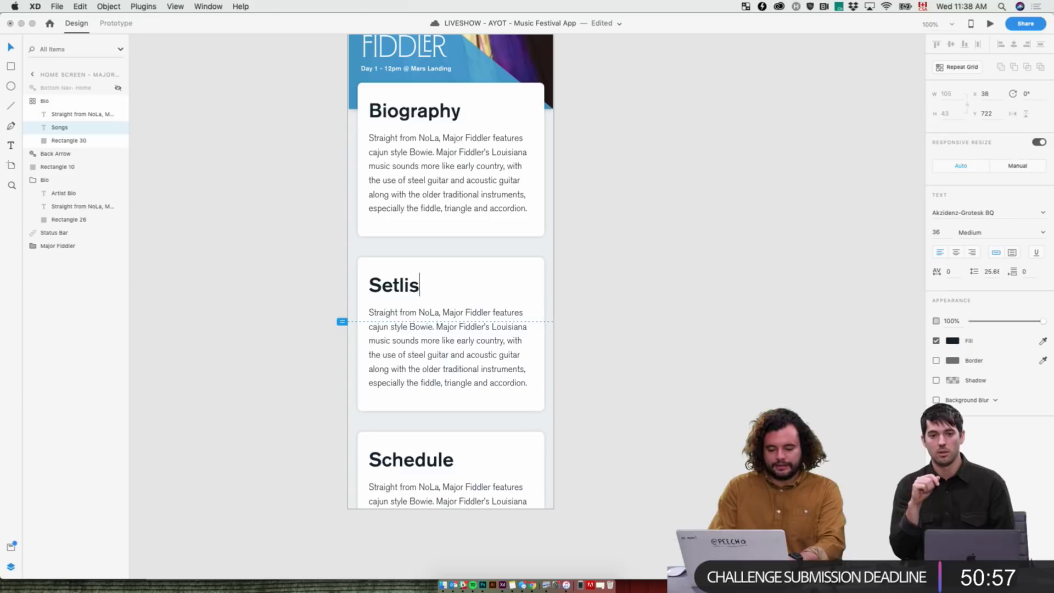
pyautogui.write('t')
pyautogui.press('Escape')
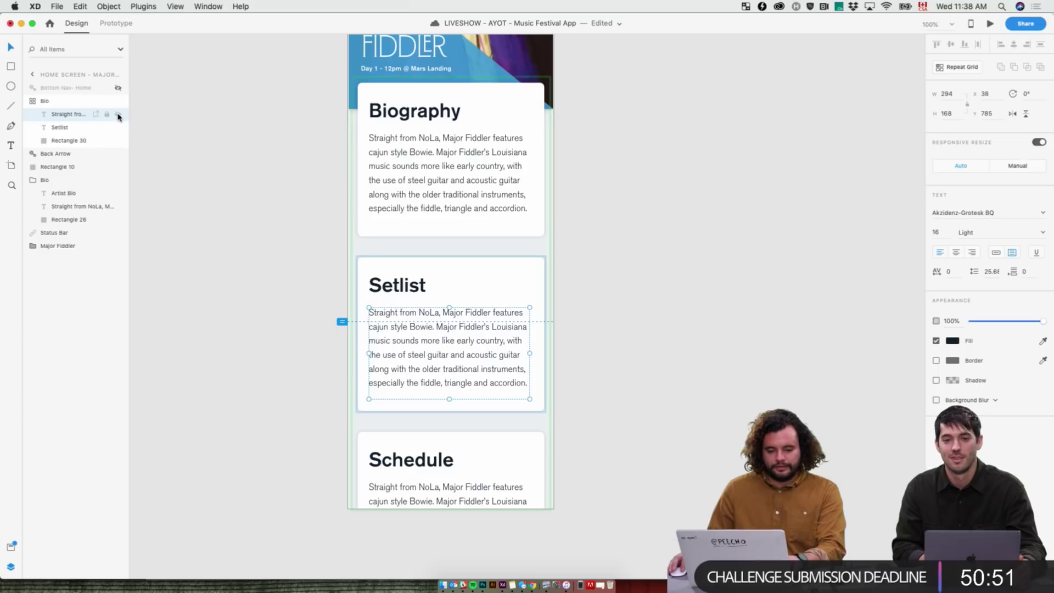
# - Try hiding the Setlist card's body text, then restore its visibility
pyautogui.click(118, 114)
pyautogui.click(119, 115)
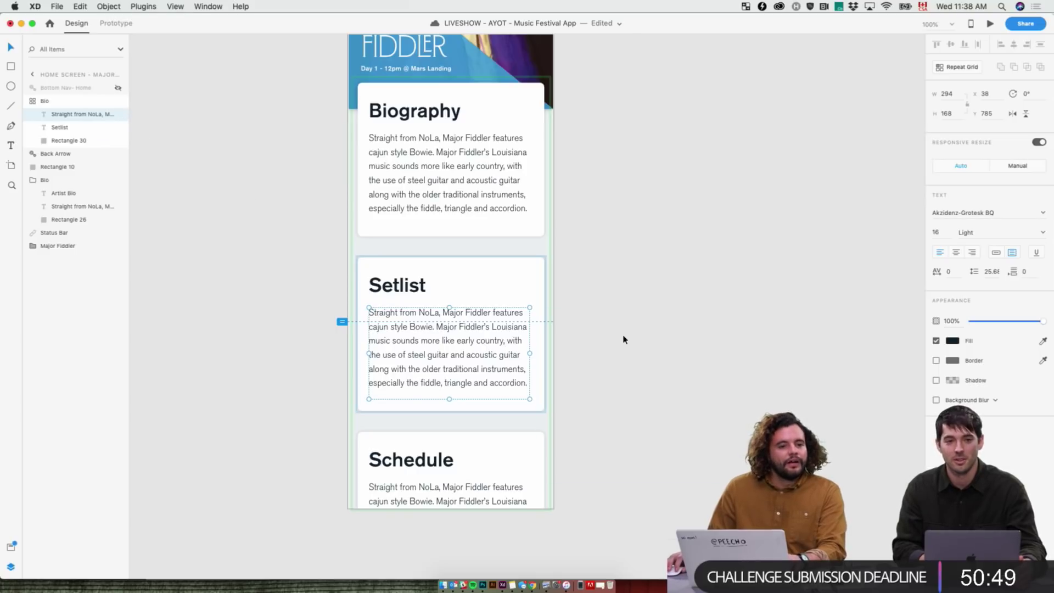
pyautogui.click(732, 342)
# - Copy the Bio repeat grid from Home Screen - Major Fiddler – 3 and paste it into Home Screen - Major Fiddler – 2
pyautogui.scroll(2, 667, 341)
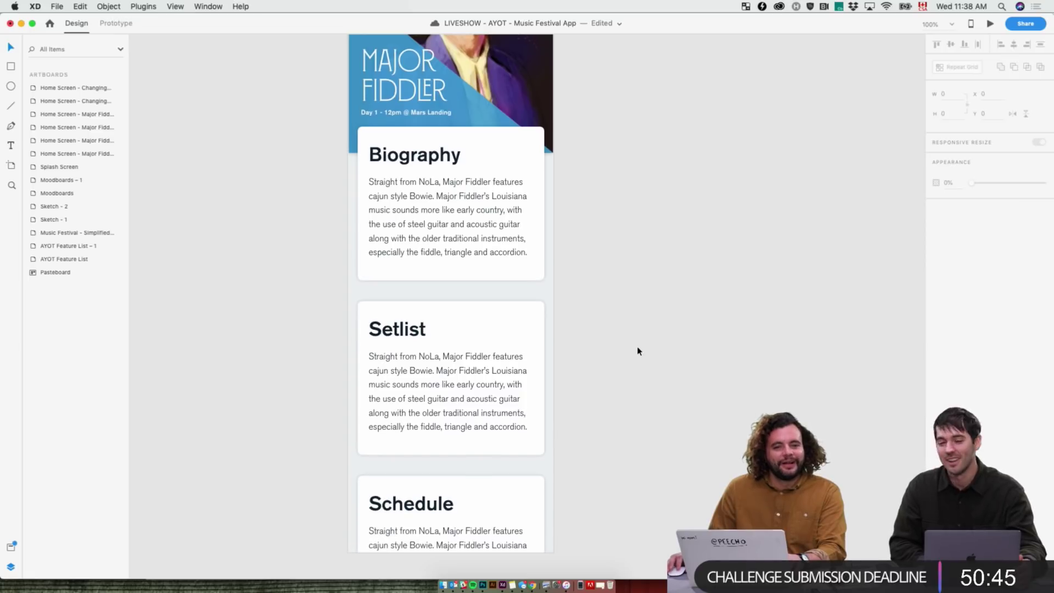
pyautogui.scroll(10, 716, 350)
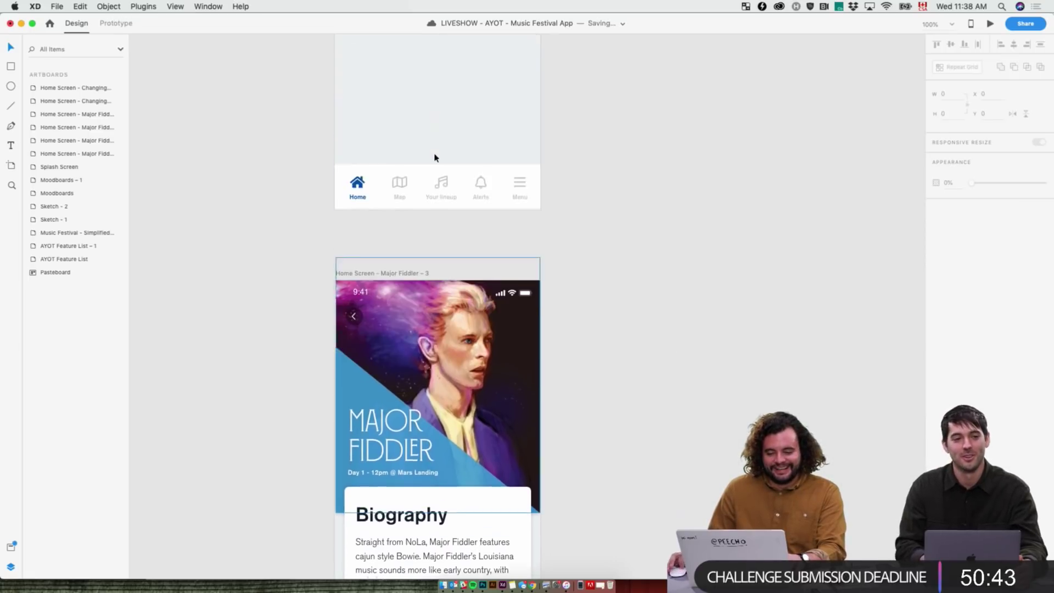
pyautogui.scroll(-10, 436, 160)
pyautogui.click(536, 461)
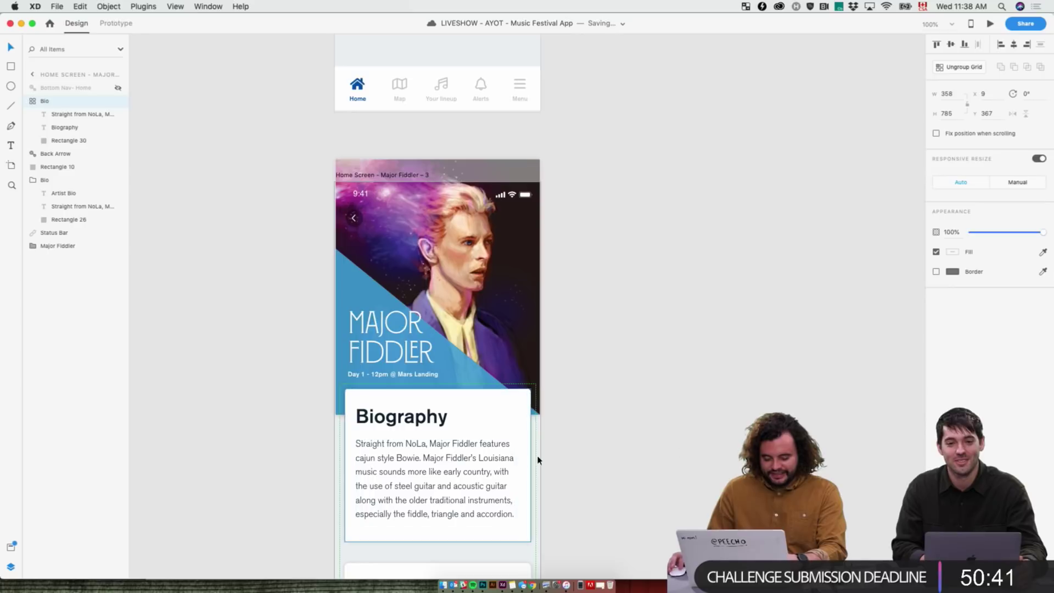
pyautogui.click(723, 356)
pyautogui.scroll(10, 723, 355)
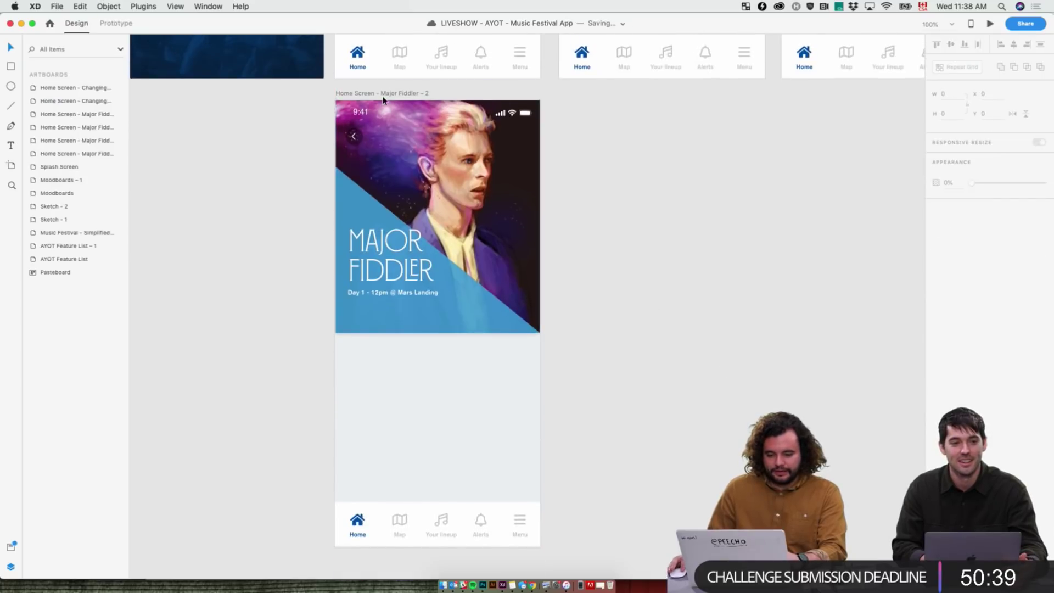
pyautogui.click(385, 94)
pyautogui.press('super+v')
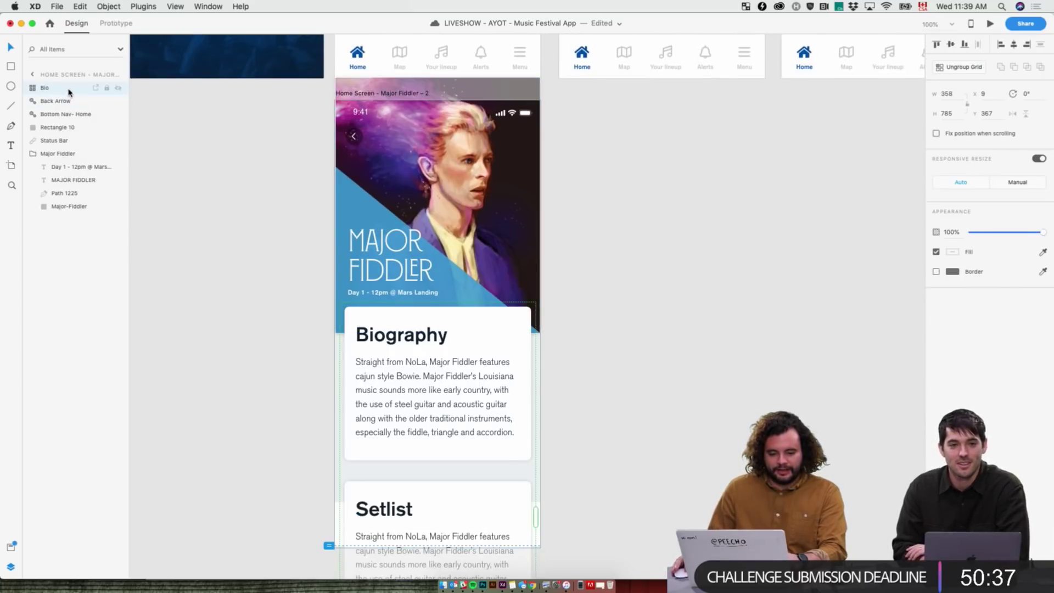
# - Place the pasted Bio grid beneath the Major Fiddler group in the layer order and move it down to about Y 763
pyautogui.click(31, 154)
pyautogui.moveTo(63, 93); pyautogui.dragTo(59, 162)
pyautogui.scroll(-5, 662, 394)
pyautogui.moveTo(402, 207); pyautogui.dragTo(470, 429)
pyautogui.scroll(3, 694, 370)
pyautogui.click(693, 370)
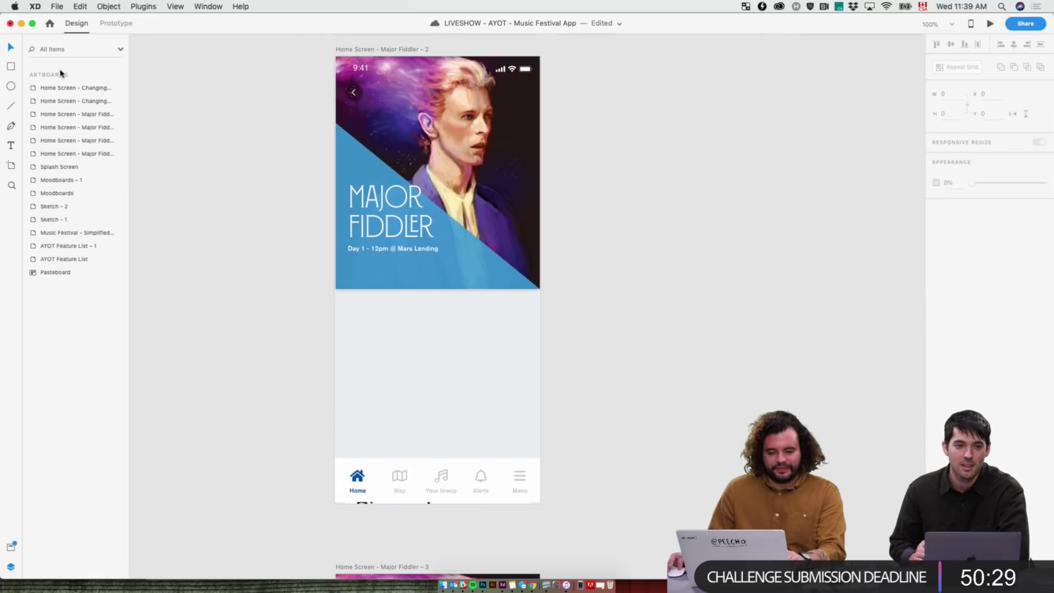
# - Set the delay of the timed auto-animate transition from Home Screen - Major Fiddler – 2 to Major Fiddler – 3 to 0.2 s
pyautogui.click(117, 23)
pyautogui.click(379, 49)
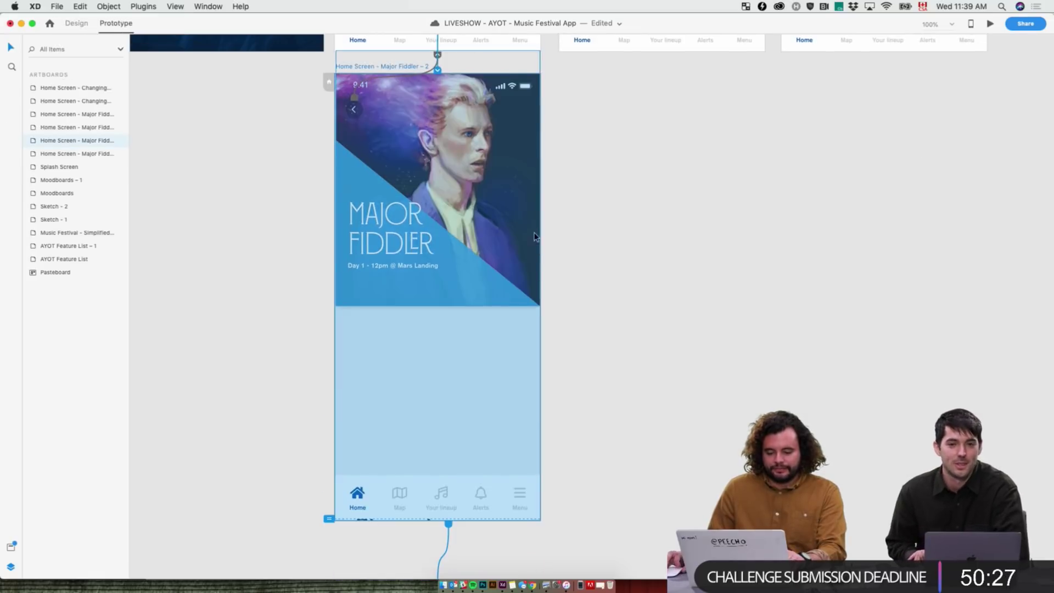
pyautogui.scroll(-5, 460, 396)
pyautogui.click(439, 432)
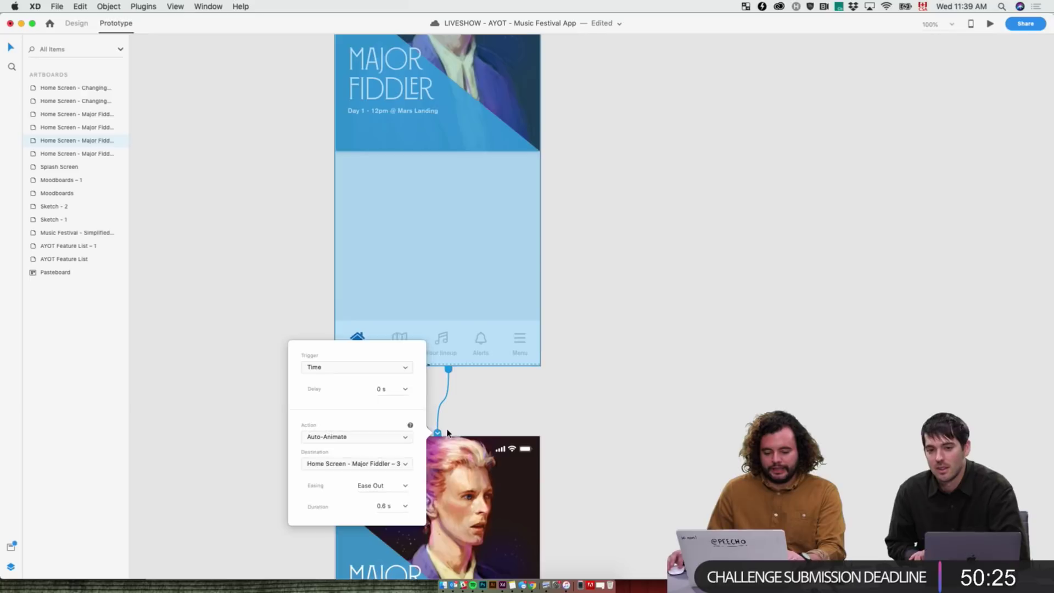
pyautogui.click(405, 391)
pyautogui.click(398, 409)
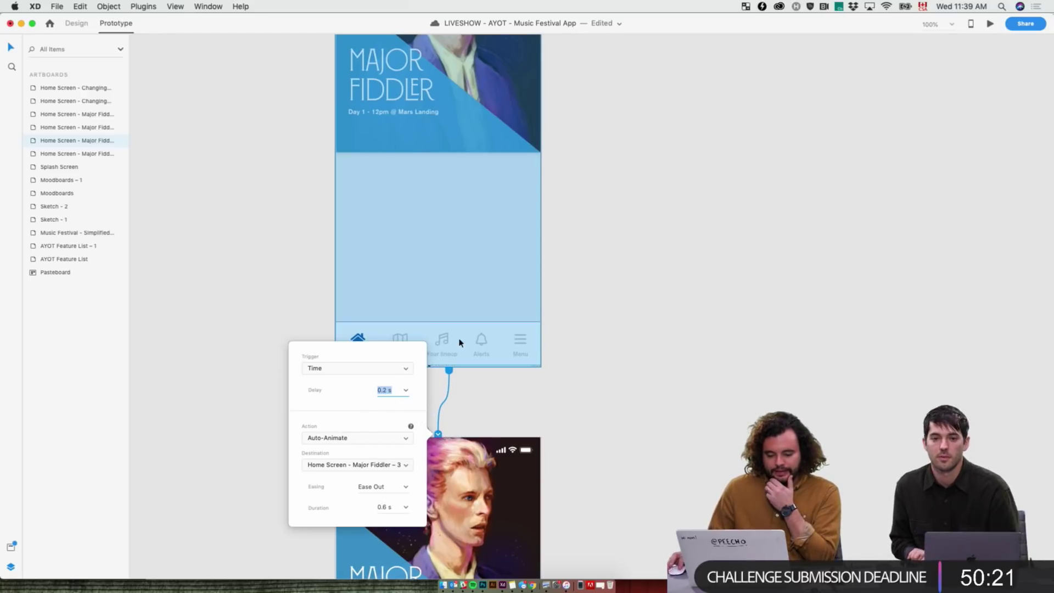
# - Preview the prototype from Home Screen - Major Fiddler, switching the lineup card to Changing Faces and back, then close the preview
pyautogui.scroll(5, 731, 365)
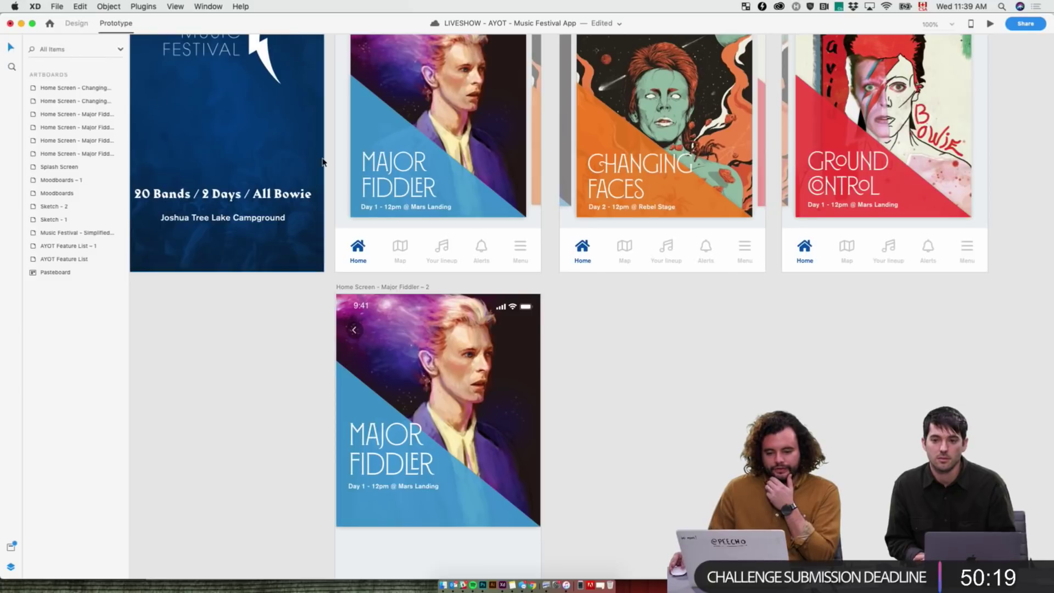
pyautogui.scroll(5, 351, 143)
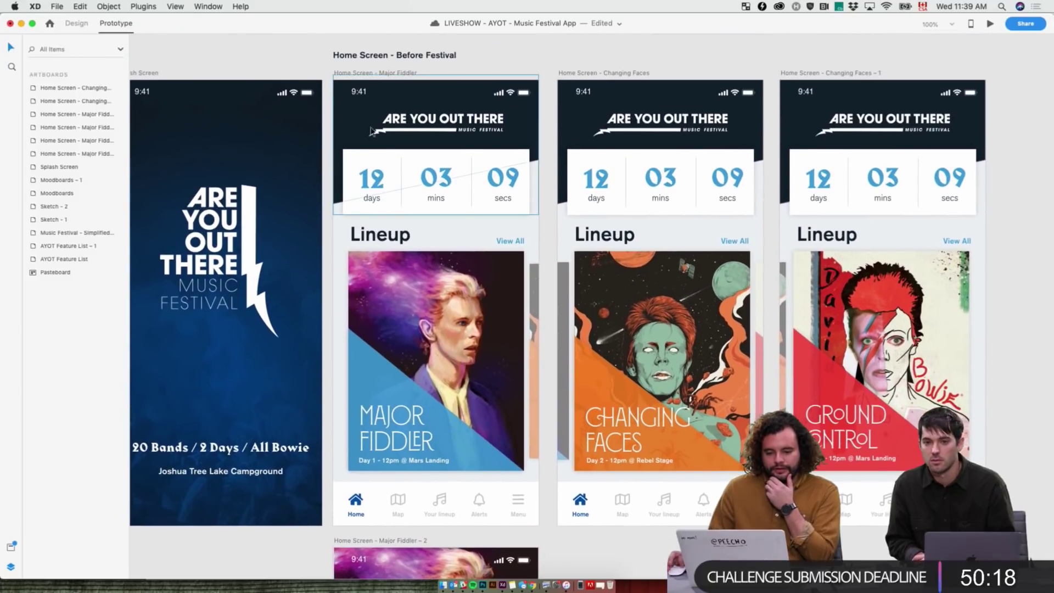
pyautogui.click(399, 74)
pyautogui.click(991, 24)
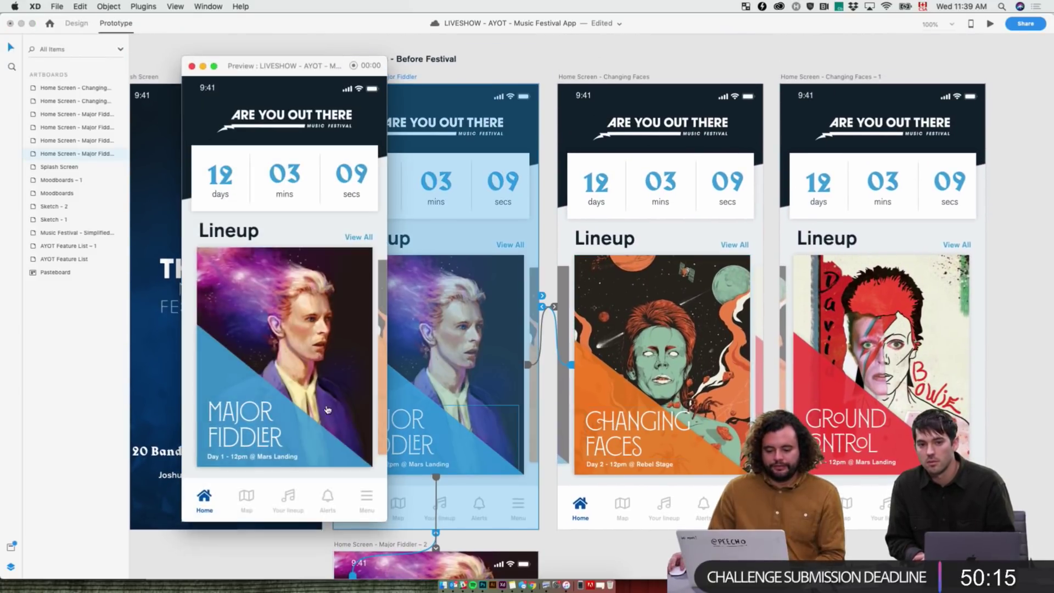
pyautogui.click(353, 296)
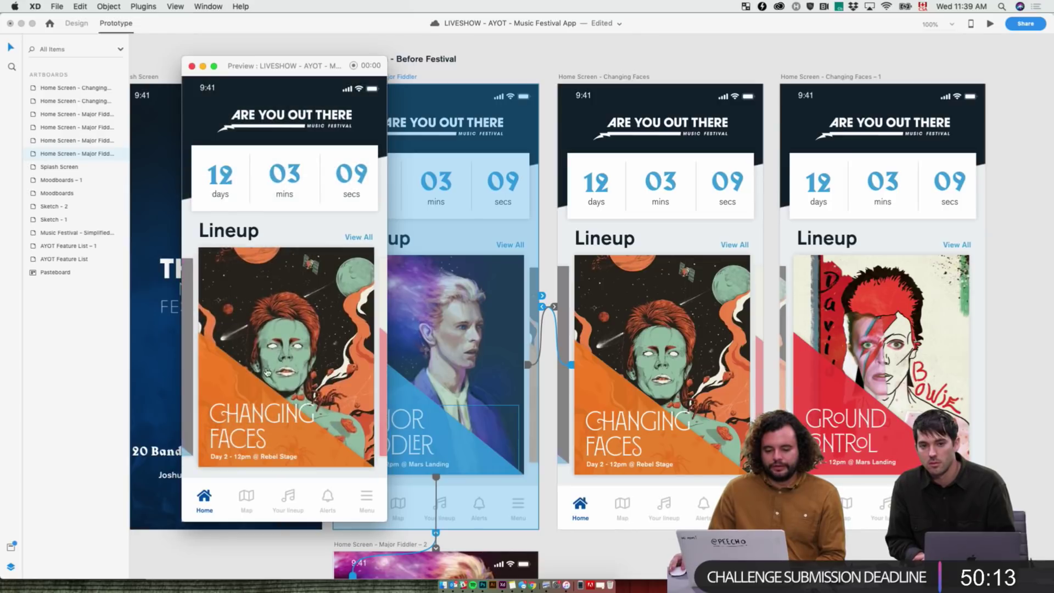
pyautogui.click(357, 442)
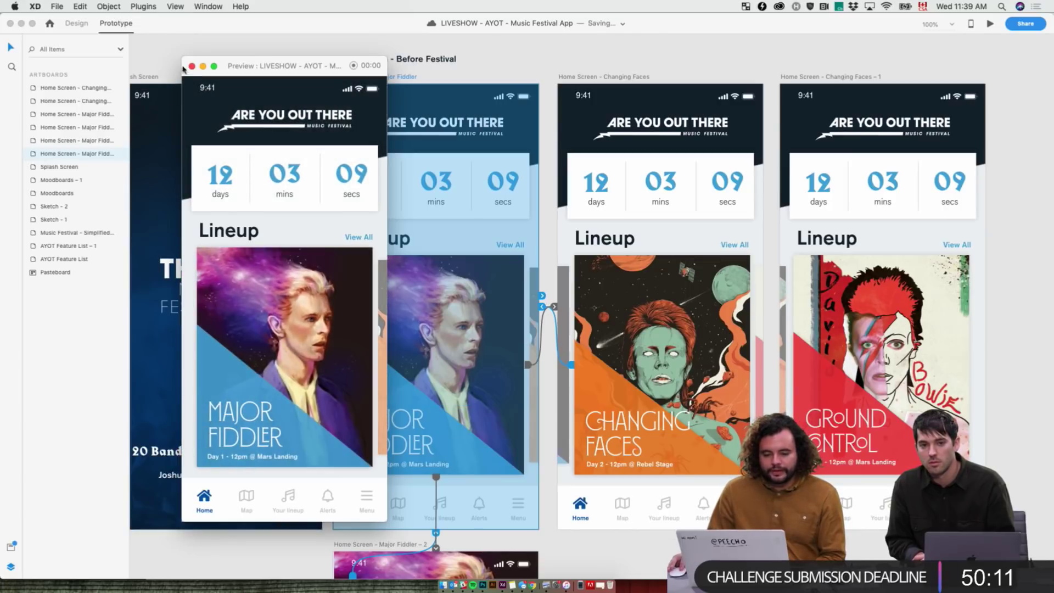
pyautogui.click(192, 66)
pyautogui.click(291, 75)
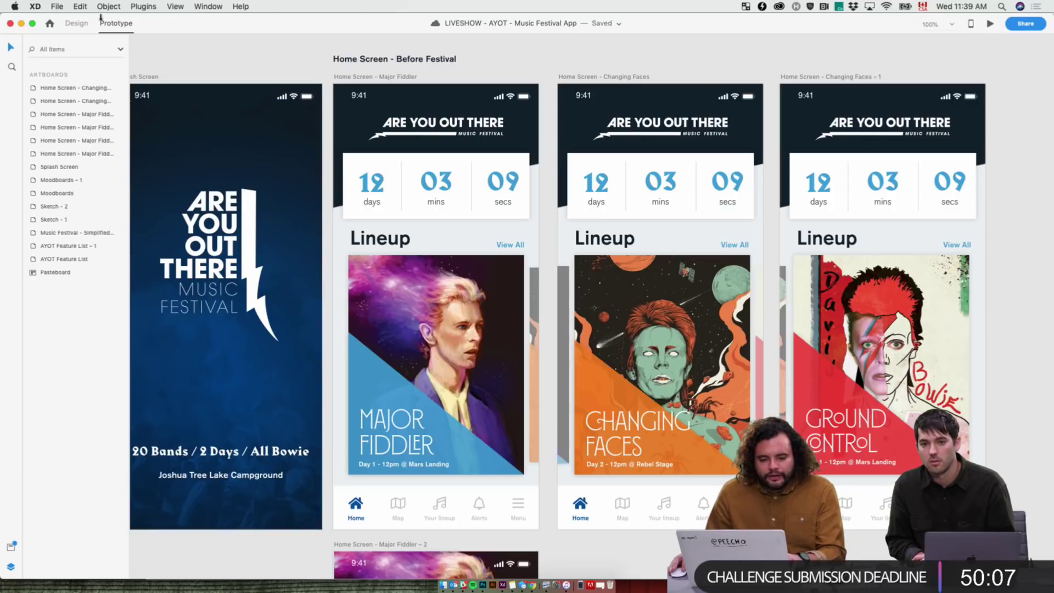
# - Replace the loose header elements on Home Screen - Changing Faces with a copy of the grouped countdown header from Home Screen - Major Fiddler
pyautogui.press('super+1')
pyautogui.press('super+v')
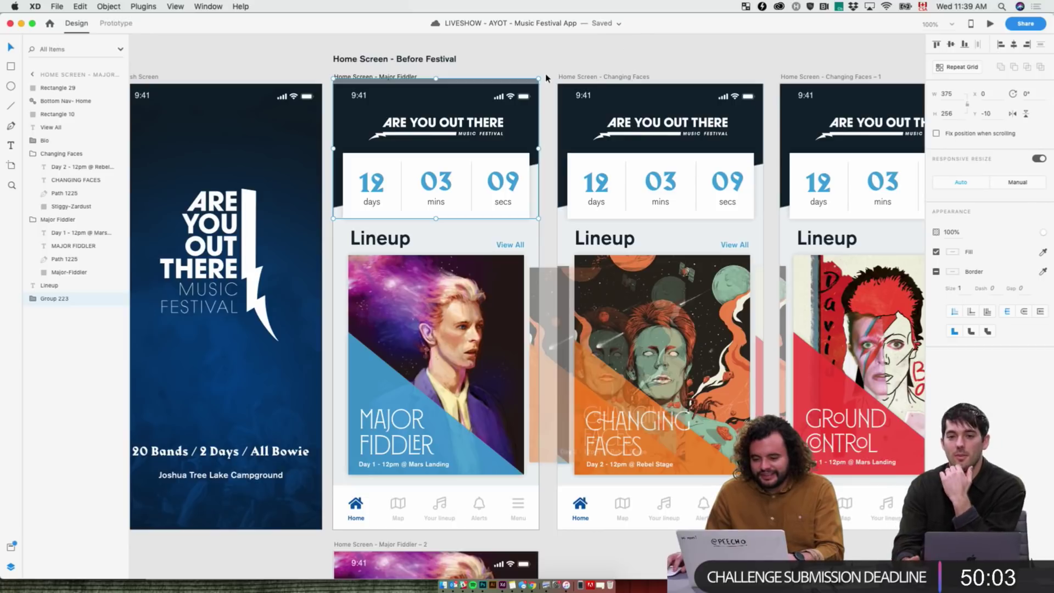
pyautogui.moveTo(549, 96); pyautogui.dragTo(733, 199)
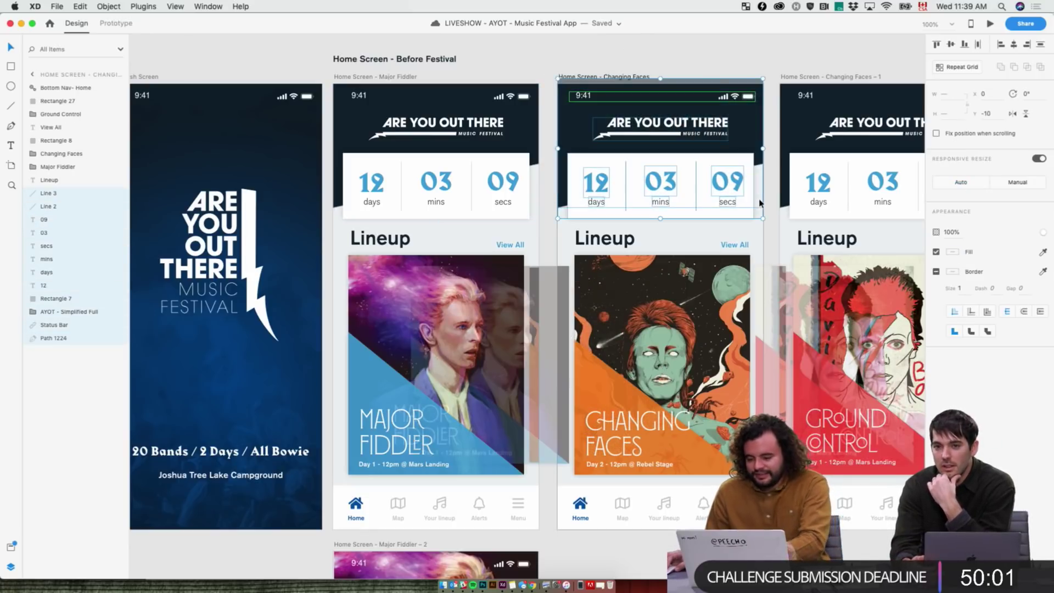
pyautogui.press('Delete')
pyautogui.click(597, 77)
pyautogui.press('super+v')
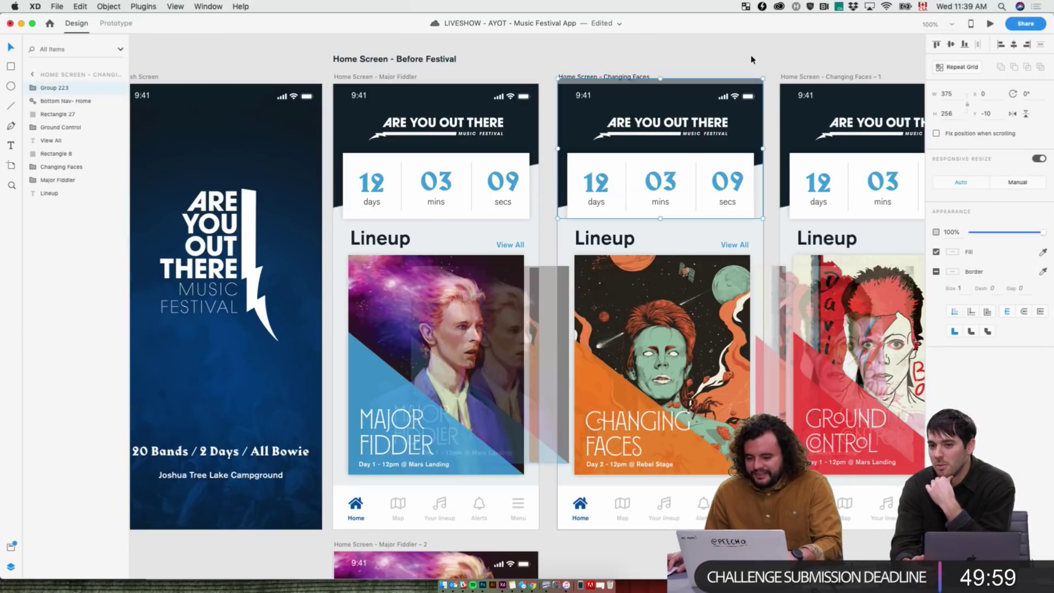
# - Replace the header elements on Home Screen - Changing Faces – 1 with the same grouped header, saving the document
pyautogui.press('Escape')
pyautogui.hscroll(5, 747, 88)
pyautogui.moveTo(803, 86); pyautogui.dragTo(555, 206)
pyautogui.press('Delete')
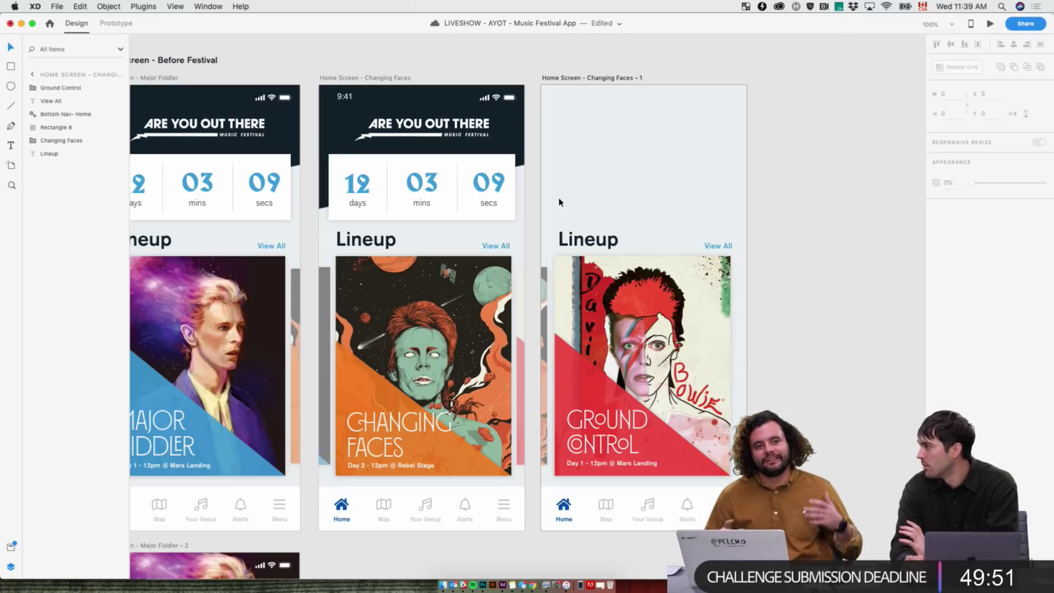
pyautogui.press('super+s')
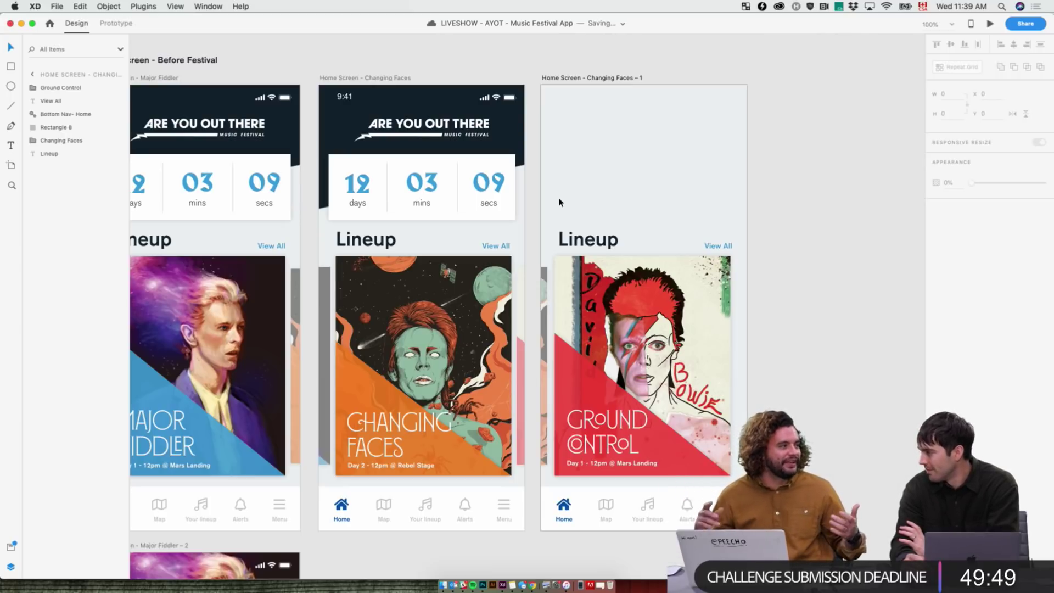
pyautogui.click(569, 89)
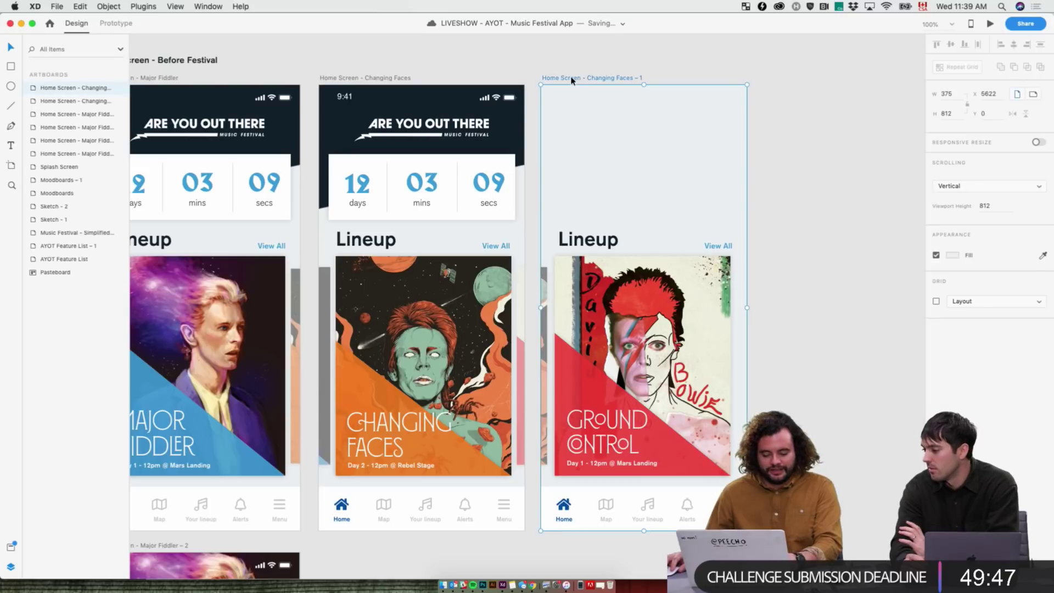
pyautogui.press('super+z')
# - Preview the transition from Home Screen - Major Fiddler to its detail screen with the cards, then close the preview
pyautogui.hscroll(-5, 643, 128)
pyautogui.hscroll(1, 644, 129)
pyautogui.click(276, 74)
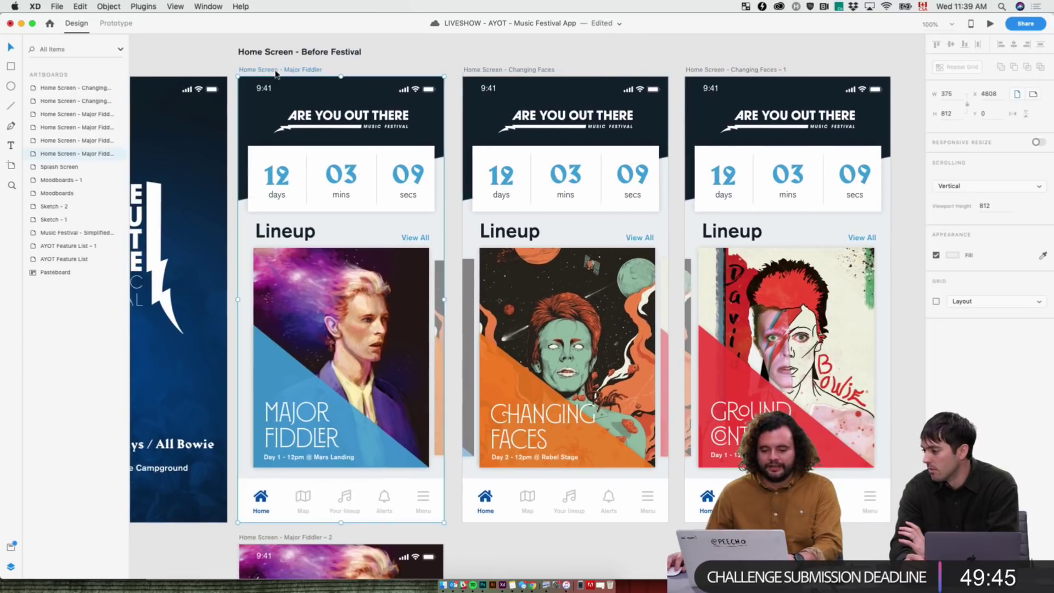
pyautogui.click(990, 24)
pyautogui.moveTo(334, 411)
pyautogui.mouseDown()
pyautogui.moveTo(217, 404)
pyautogui.moveTo(324, 409)
pyautogui.mouseUp()
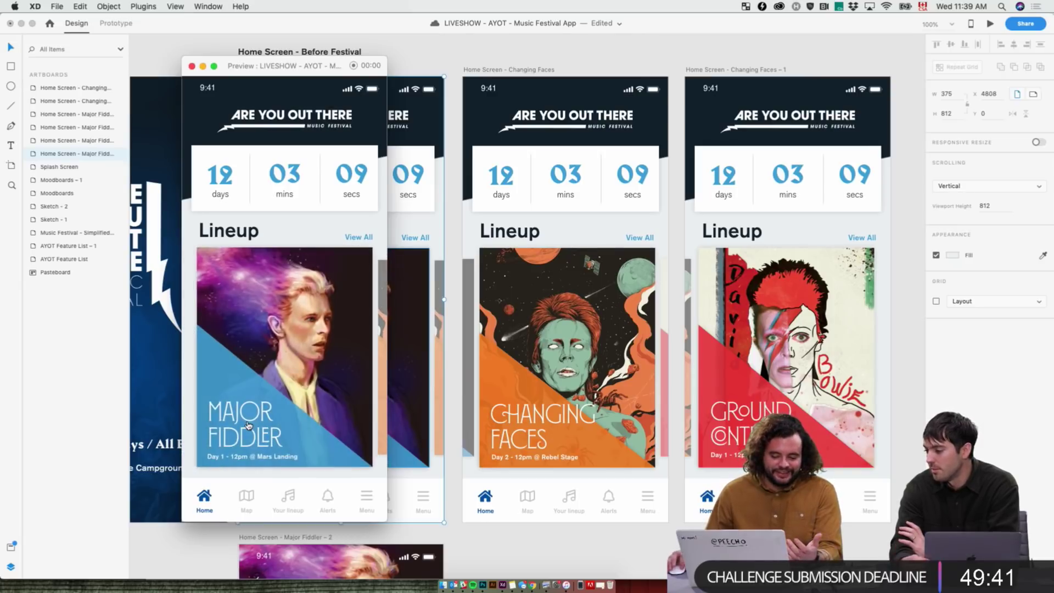
pyautogui.click(248, 426)
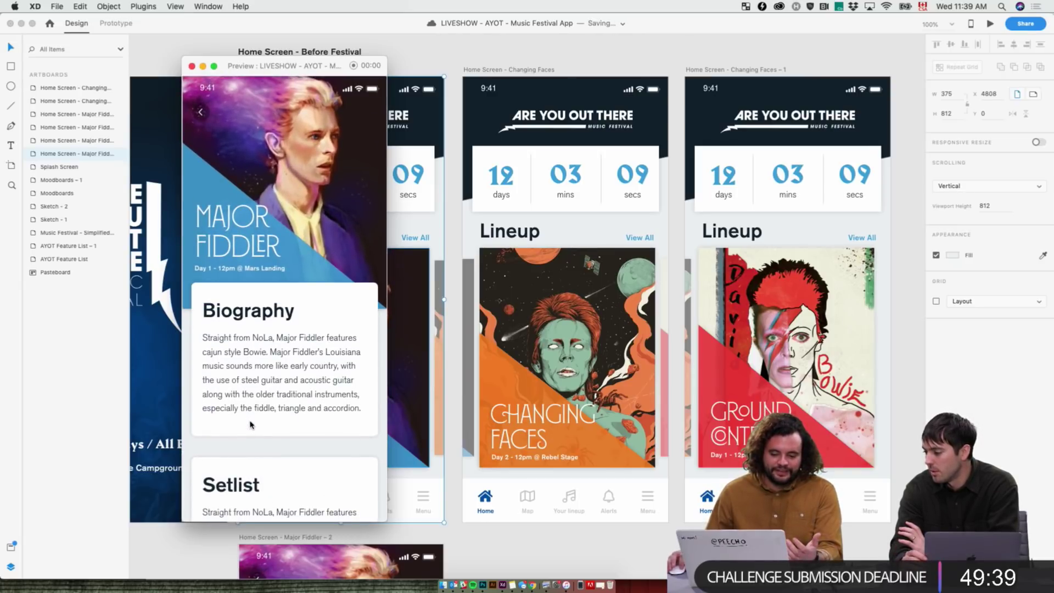
pyautogui.press('super+w')
# - Move the Bio grid on Home Screen - Major Fiddler – 2 to the top of the artboard's layer order
pyautogui.scroll(-10, 591, 388)
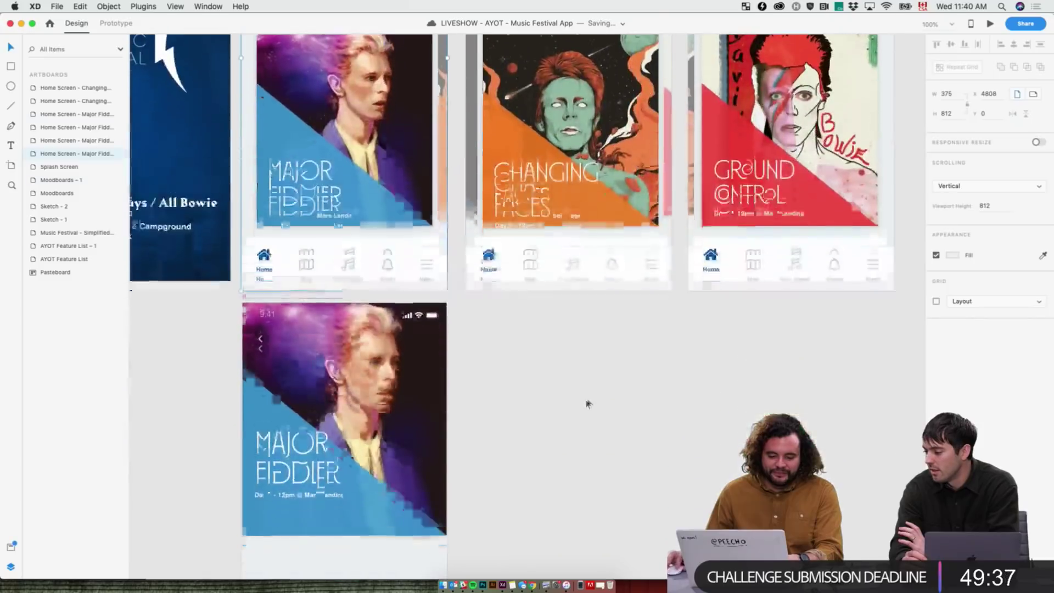
pyautogui.scroll(-6, 592, 389)
pyautogui.scroll(4, 431, 323)
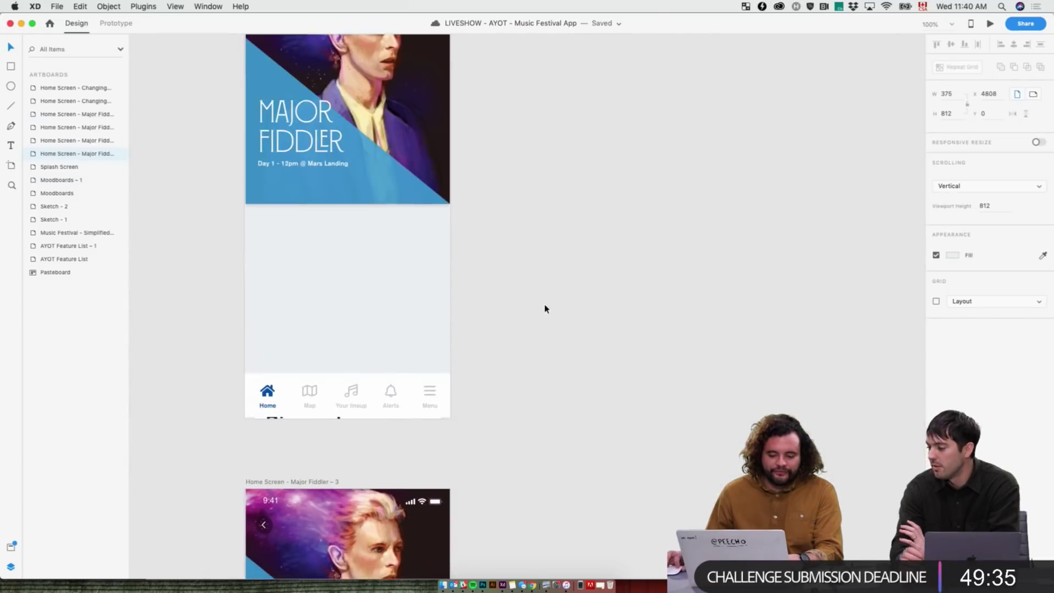
pyautogui.click(399, 340)
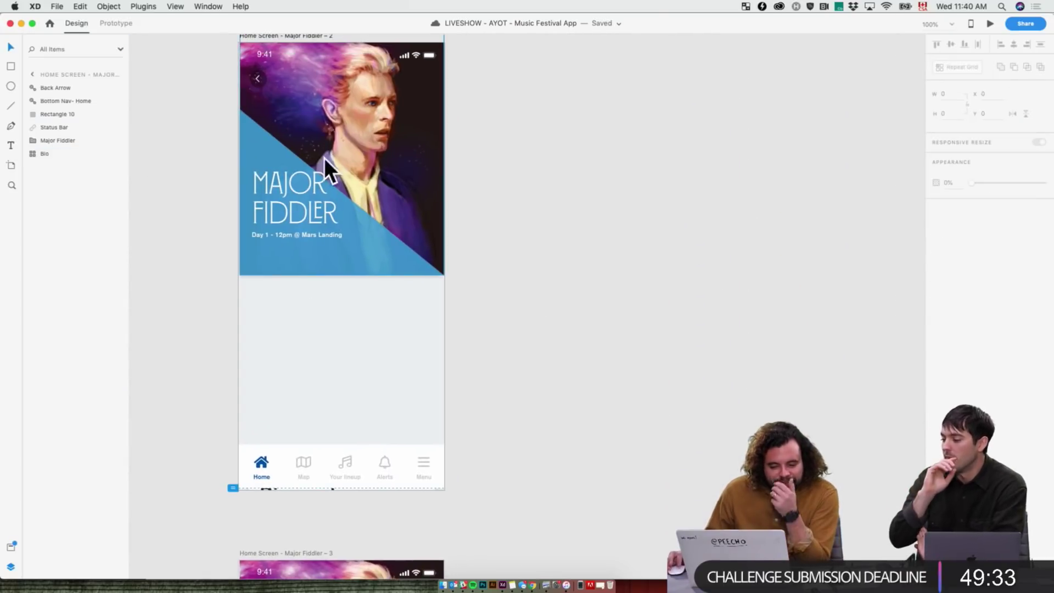
pyautogui.click(353, 149)
pyautogui.click(49, 154)
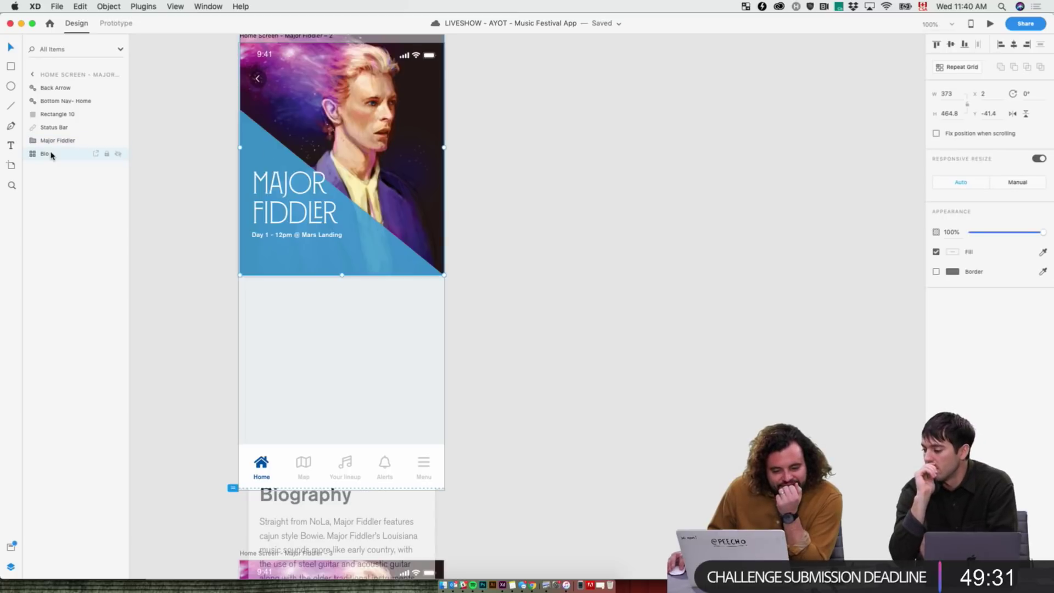
pyautogui.moveTo(54, 153); pyautogui.dragTo(59, 86)
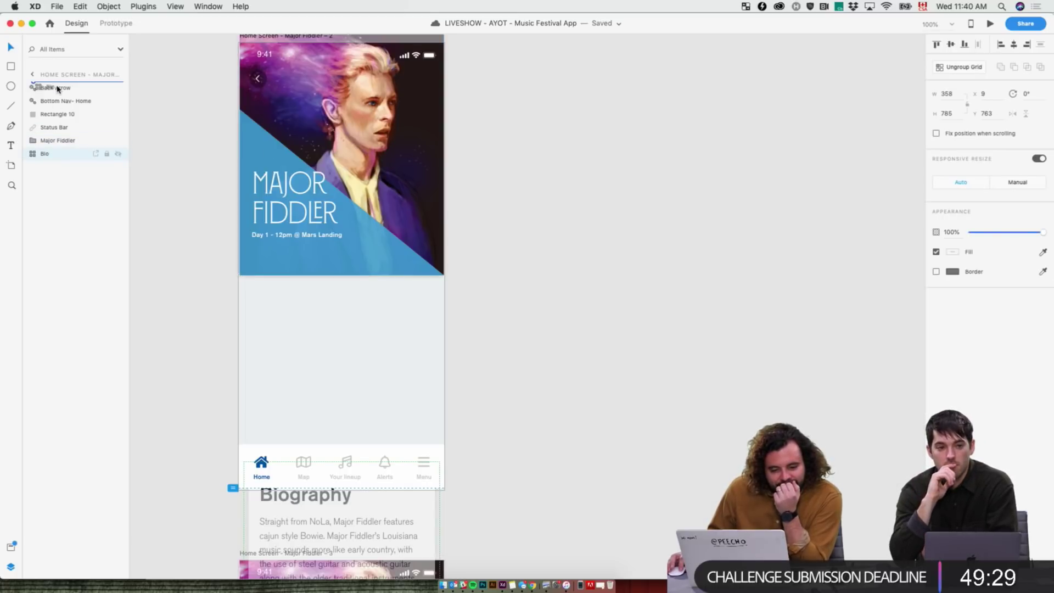
pyautogui.click(47, 172)
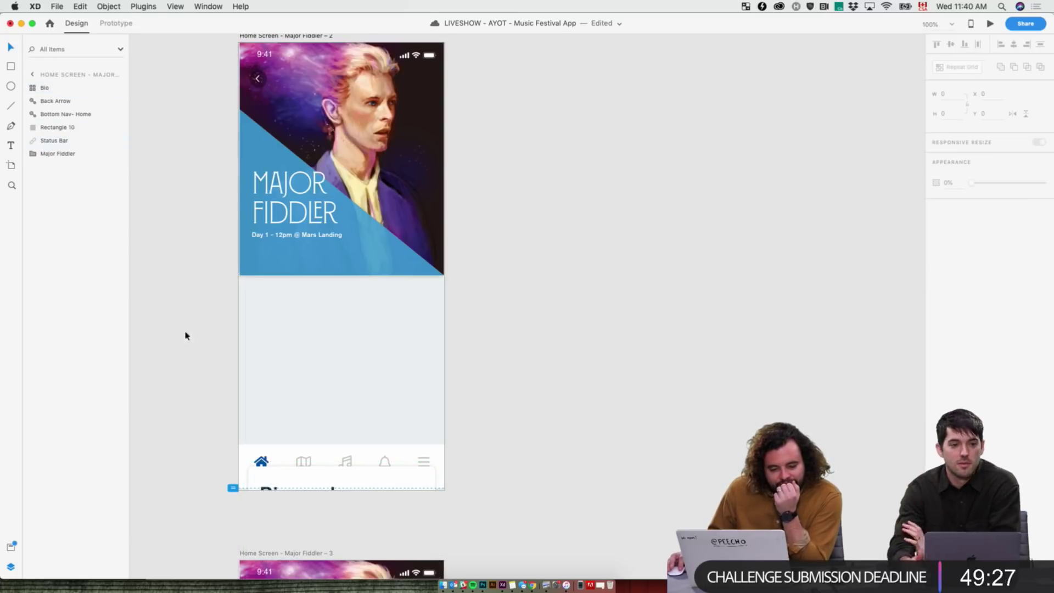
# - Move the Bottom Nav- Home layer above the Bio layer on the Home Screen - Major Fiddler – 2 artboard
pyautogui.click(248, 445)
pyautogui.moveTo(76, 114); pyautogui.dragTo(72, 87)
# - Preview the prototype from Home Screen - Major Fiddler, open the Major Fiddler biography screen, and close the preview
pyautogui.scroll(10, 282, 114)
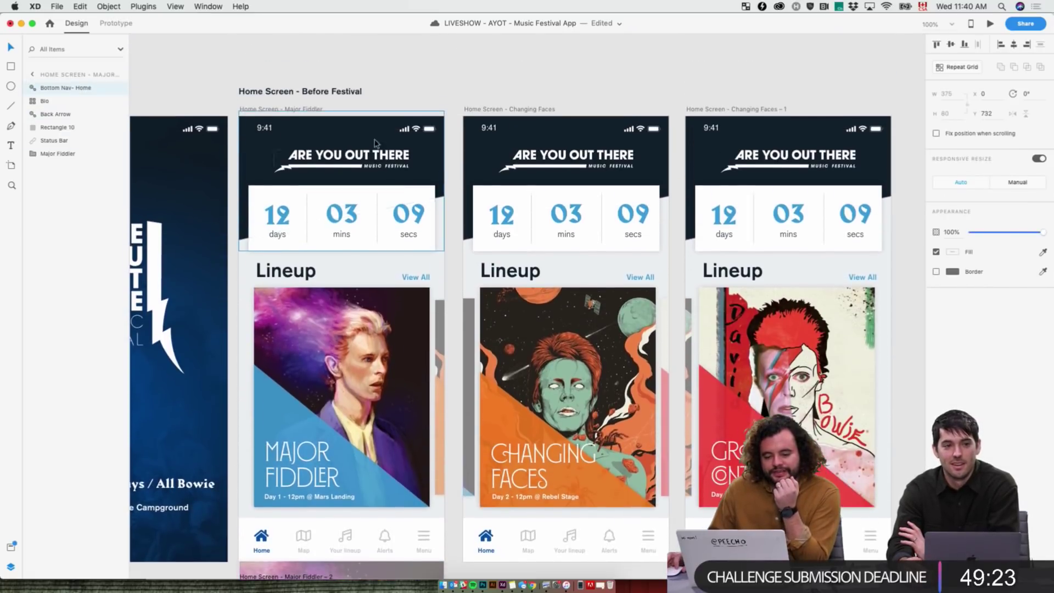
pyautogui.click(282, 112)
pyautogui.click(990, 25)
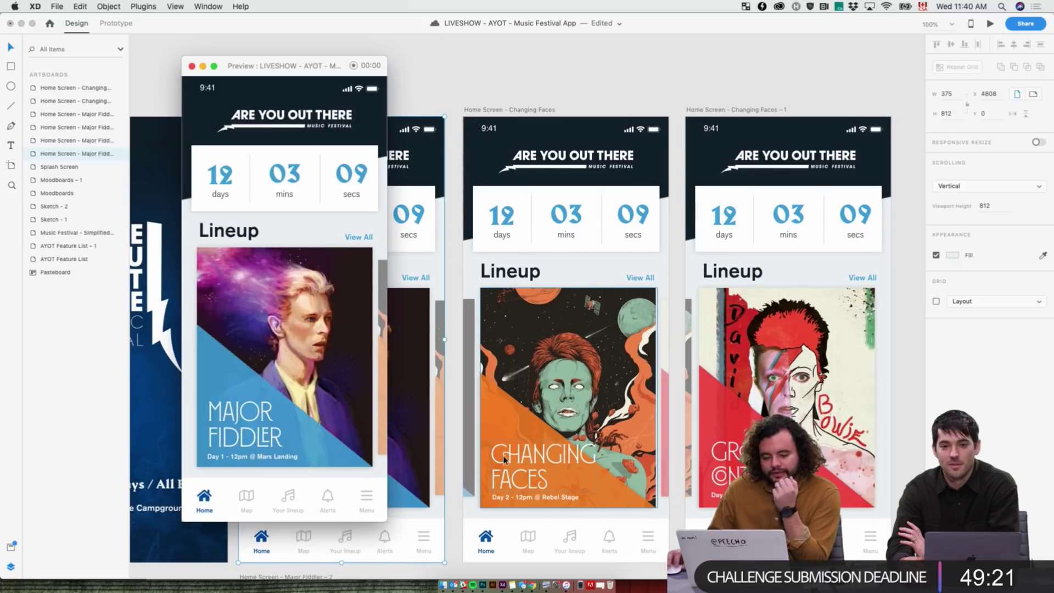
pyautogui.click(256, 434)
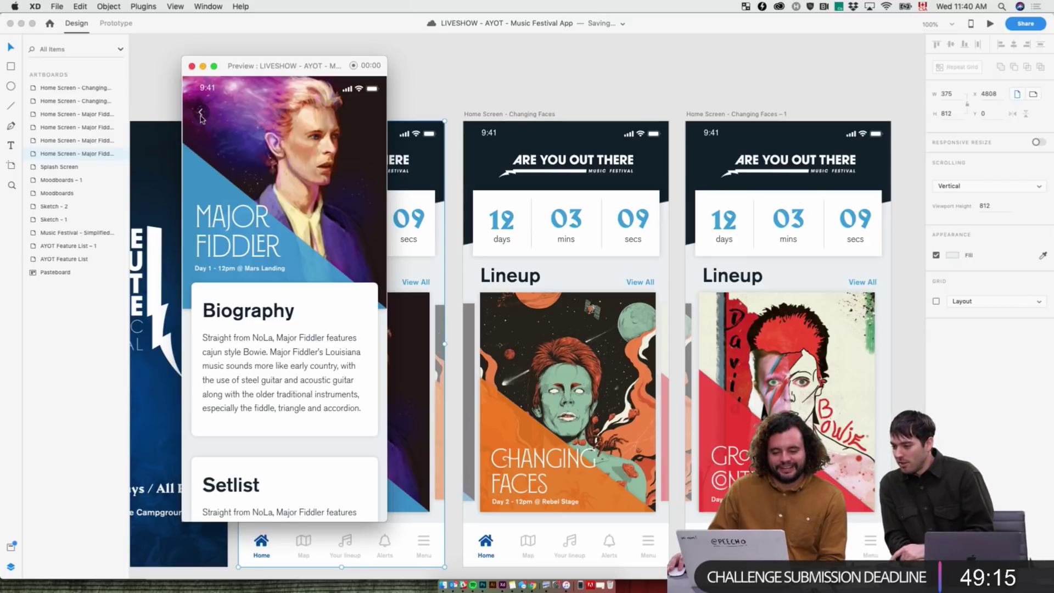
pyautogui.scroll(-3, 192, 67)
pyautogui.click(192, 67)
# - Link the back arrow on Home Screen - Major Fiddler – 3 to Home Screen - Major Fiddler with a Tap-triggered Auto-Animate, Ease Out, 0.6 s
pyautogui.scroll(-5, 331, 297)
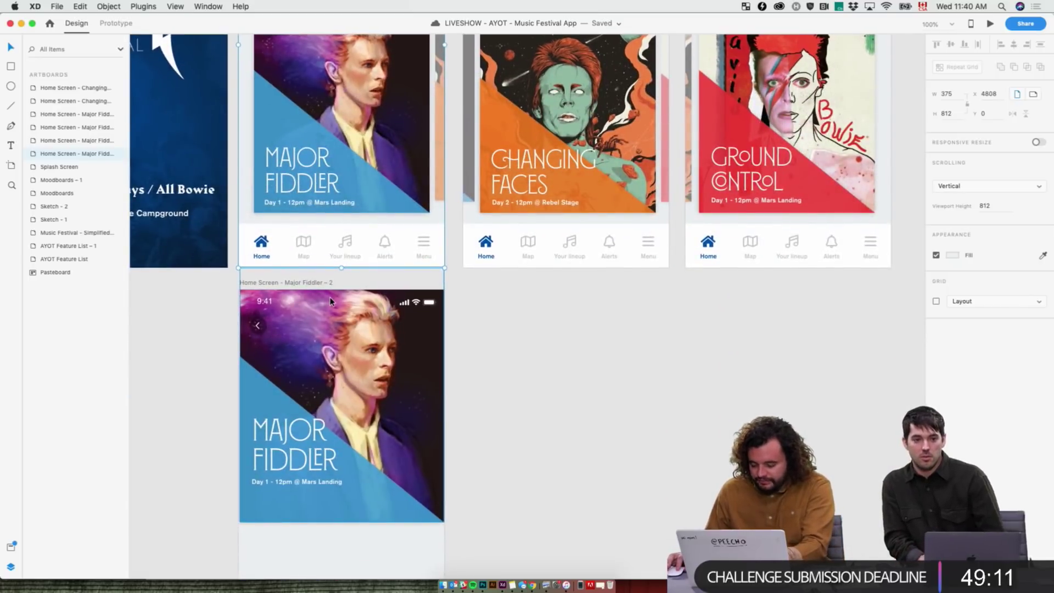
pyautogui.press('super+minus')
pyautogui.scroll(-3, 577, 514)
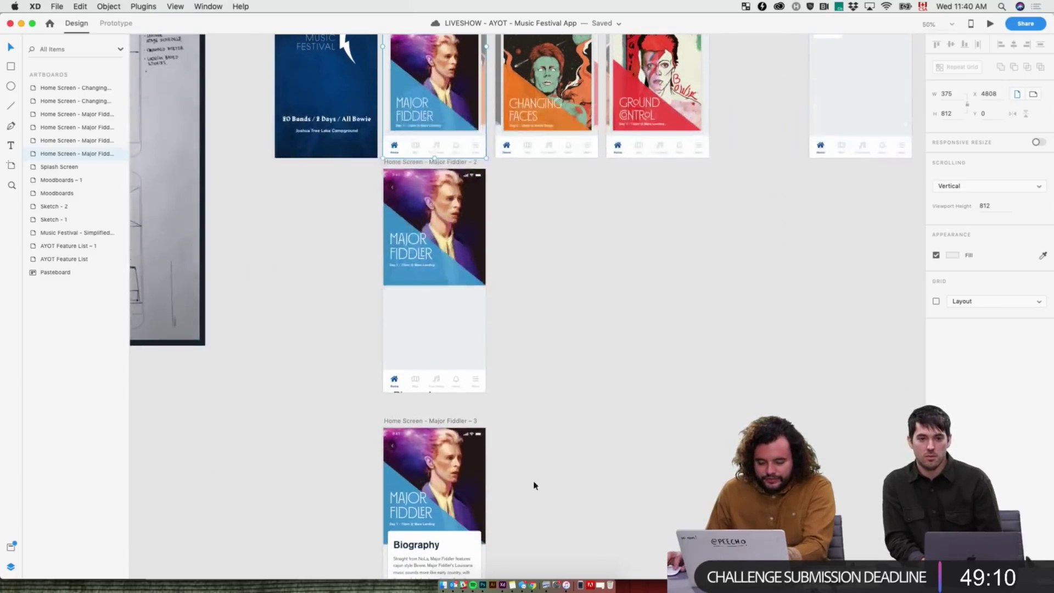
pyautogui.click(393, 445)
pyautogui.scroll(-1, 474, 344)
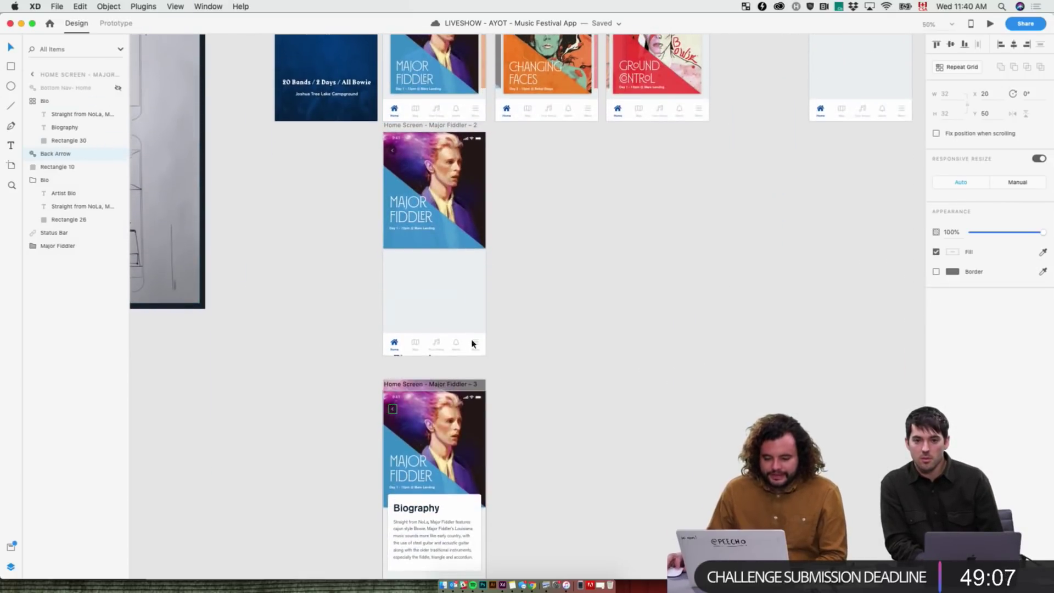
pyautogui.click(114, 23)
pyautogui.scroll(2, 437, 479)
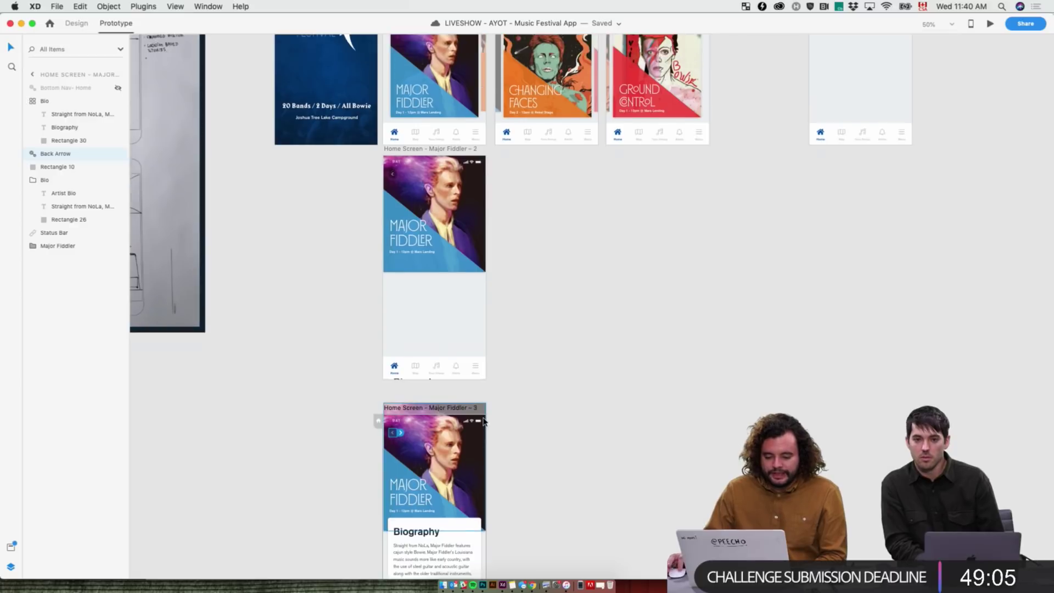
pyautogui.moveTo(399, 498); pyautogui.dragTo(431, 143)
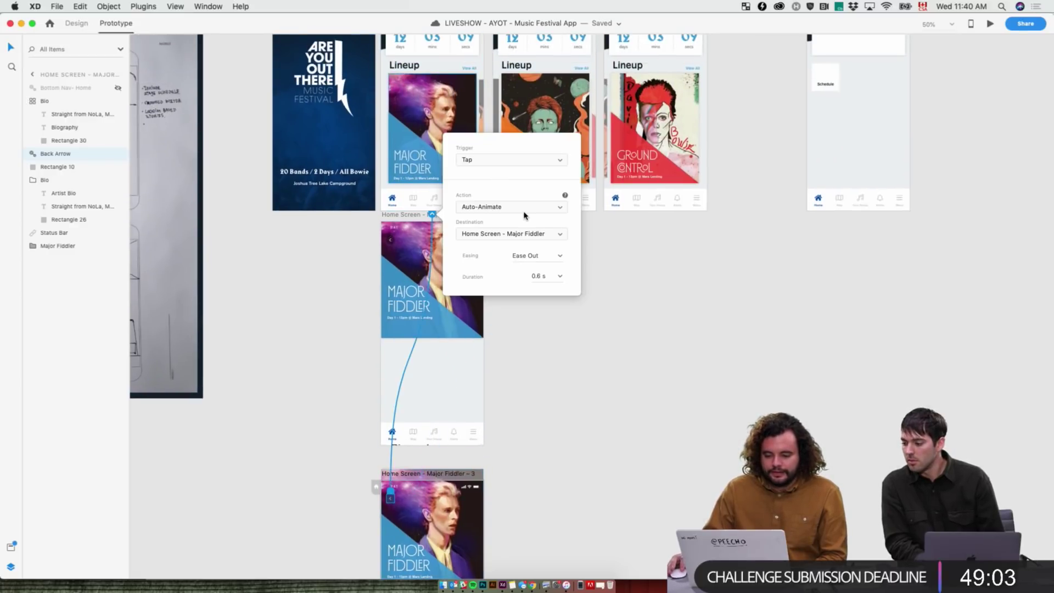
pyautogui.click(758, 298)
# - Preview the prototype from Home Screen - Major Fiddler and swipe the lineup through Changing Faces to Ground Control and back to Major Fiddler
pyautogui.scroll(2, 710, 266)
pyautogui.click(460, 90)
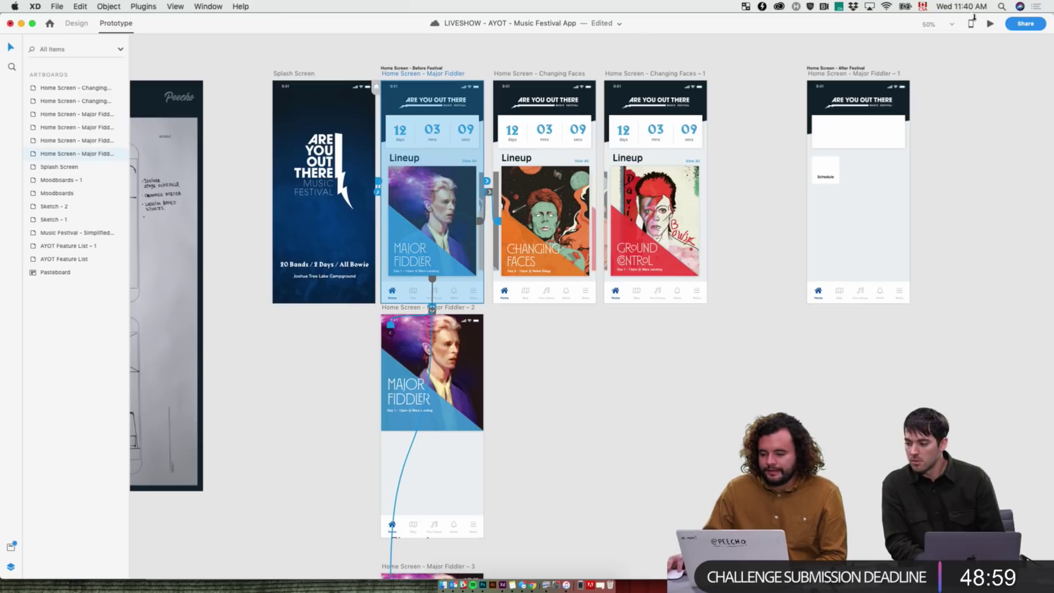
pyautogui.click(991, 24)
pyautogui.click(277, 328)
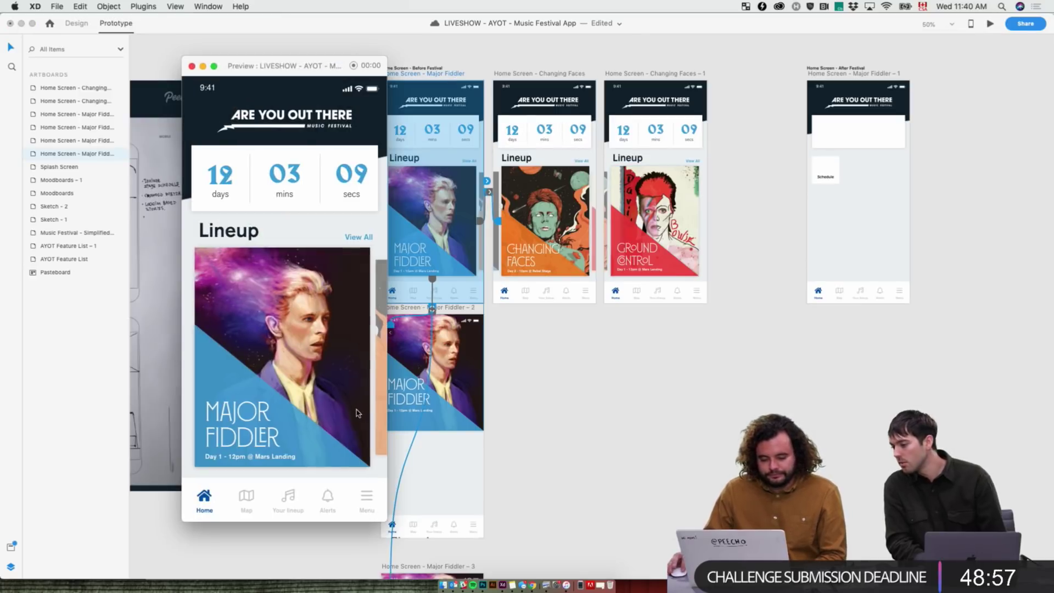
pyautogui.click(272, 358)
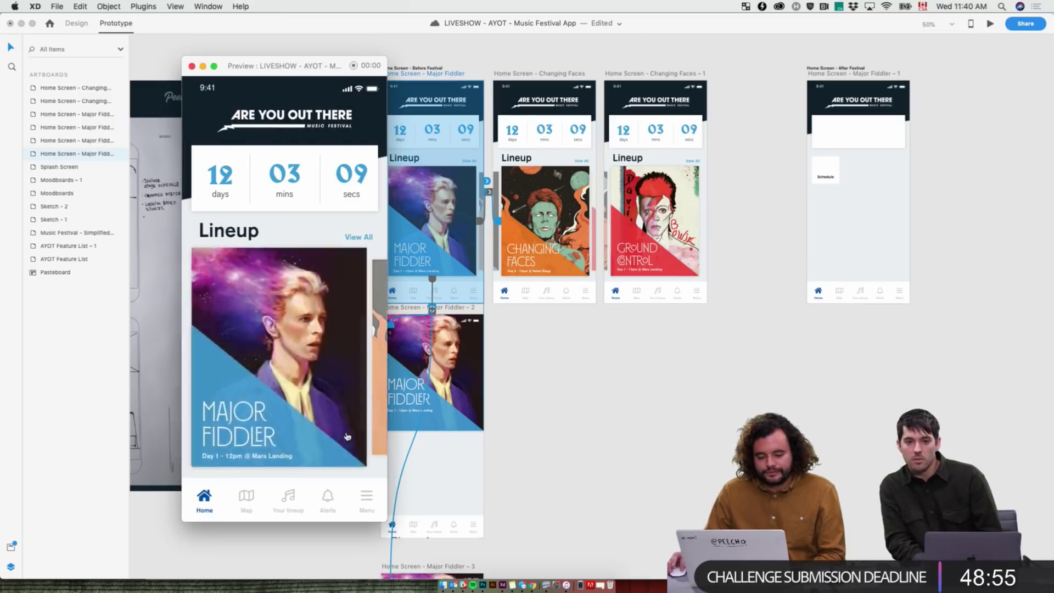
pyautogui.click(326, 417)
pyautogui.click(313, 337)
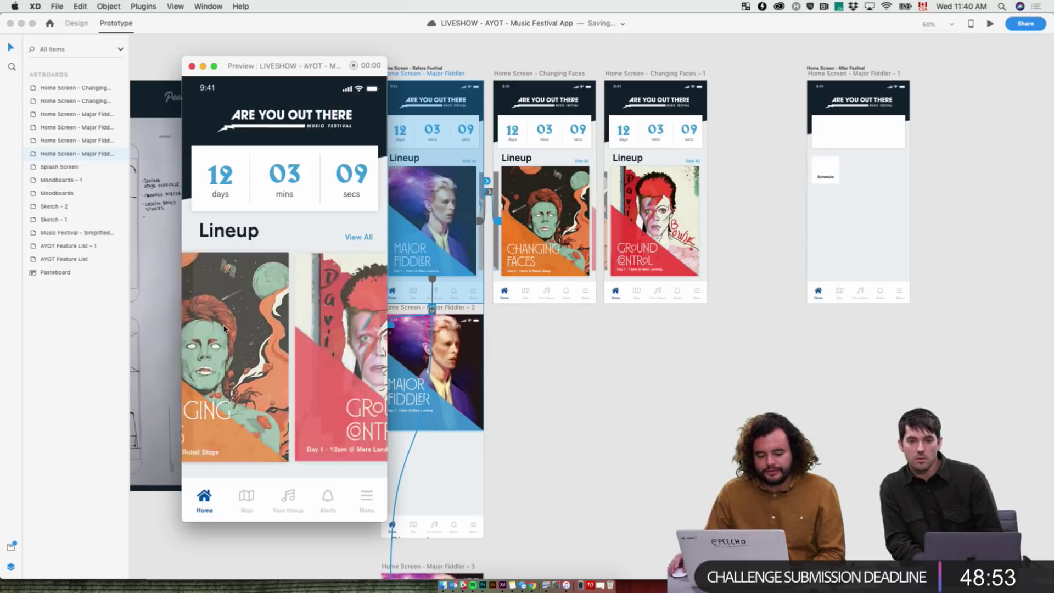
pyautogui.click(252, 412)
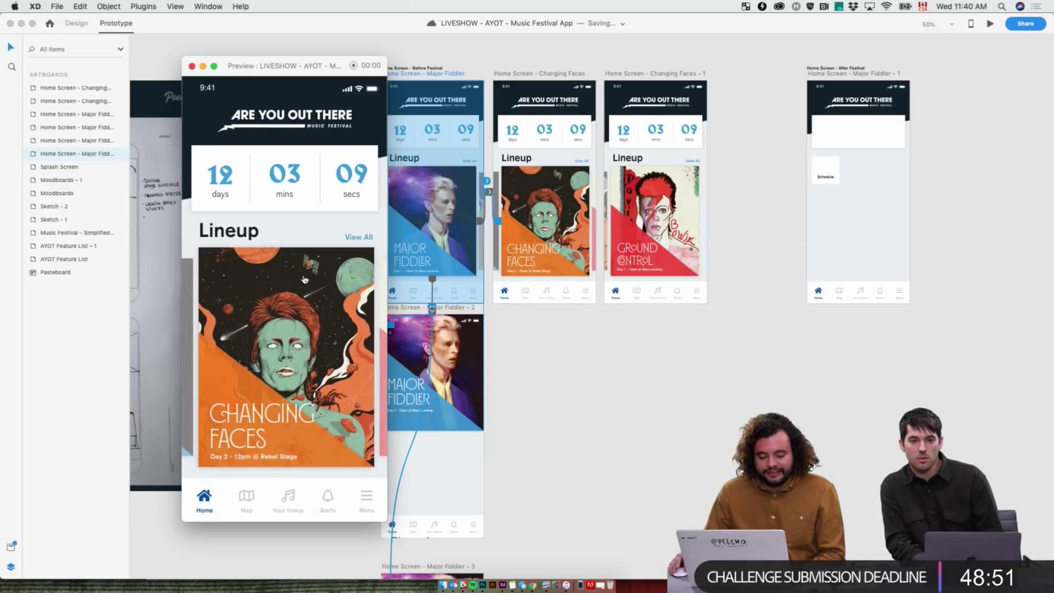
pyautogui.click(333, 376)
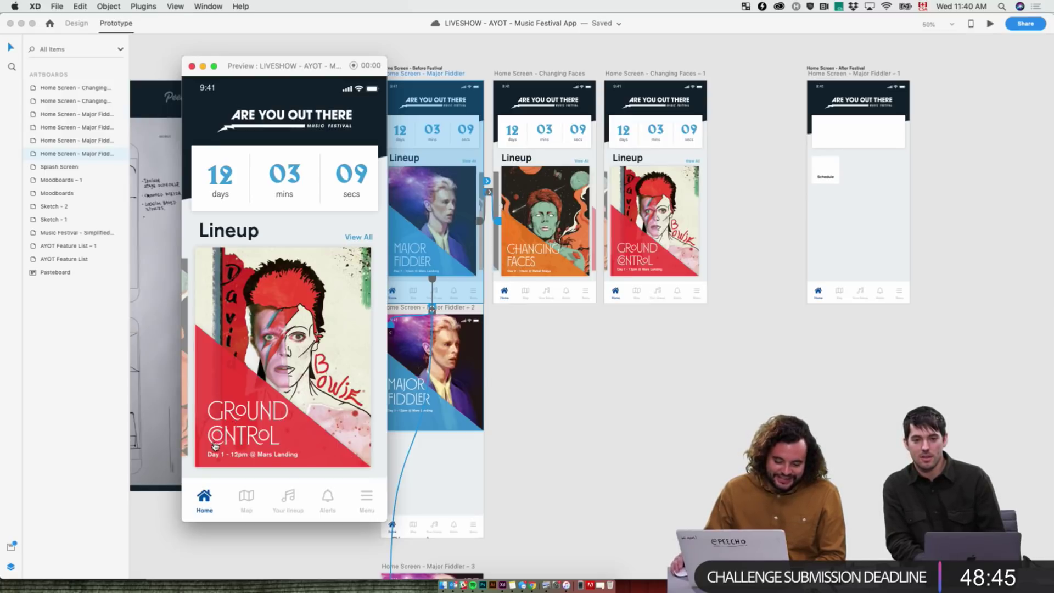
pyautogui.click(376, 453)
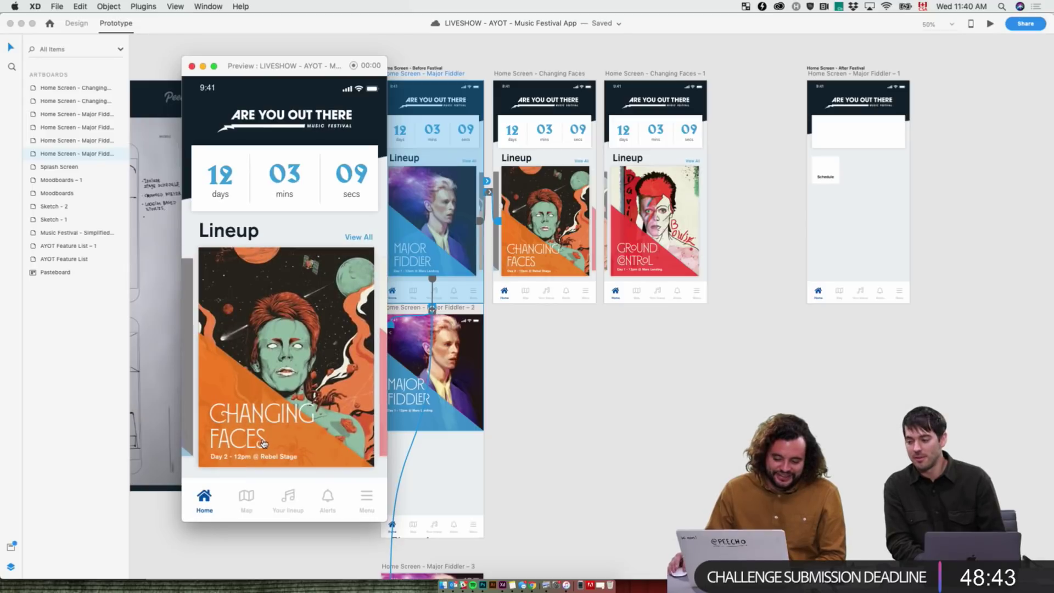
pyautogui.click(368, 452)
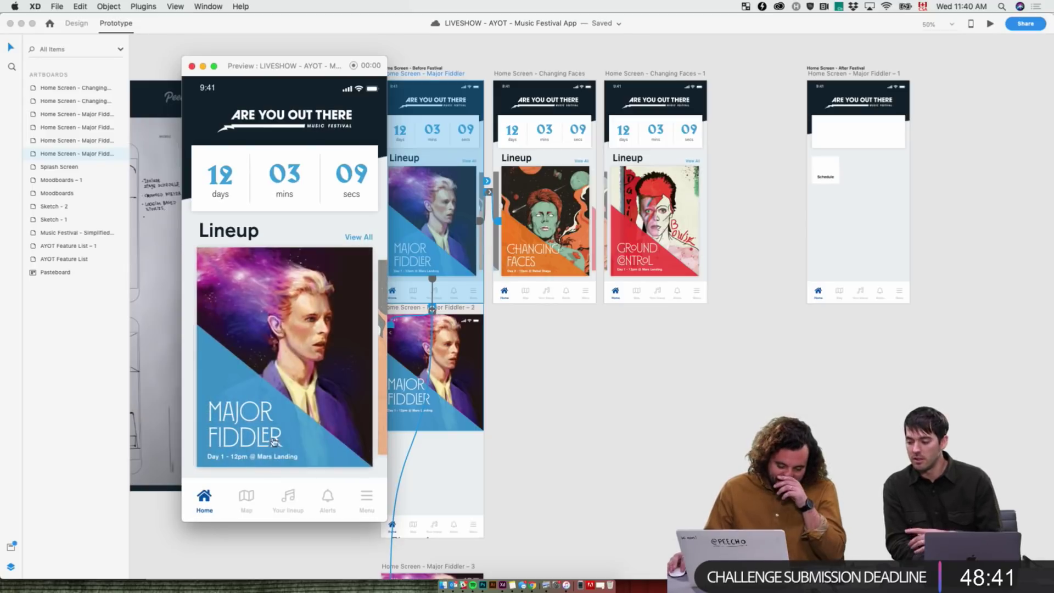
# - Move the preview aside and select the GROUND CONTROL title on the Home Screen - Changing Faces – 1 artboard in Design mode
pyautogui.click(117, 95)
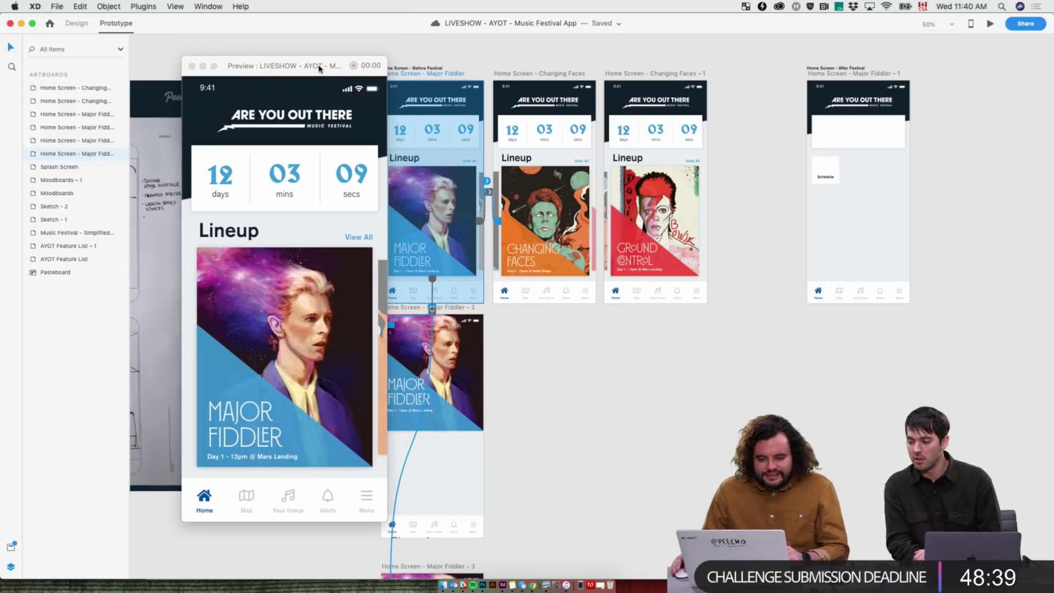
pyautogui.moveTo(319, 68); pyautogui.dragTo(470, 71)
pyautogui.click(77, 24)
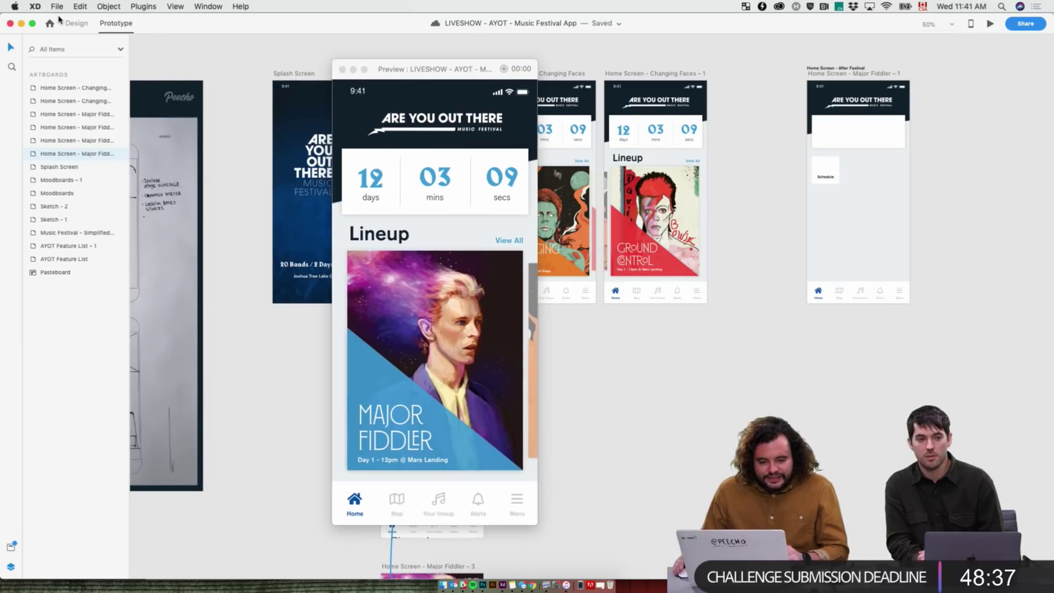
pyautogui.doubleClick(637, 255)
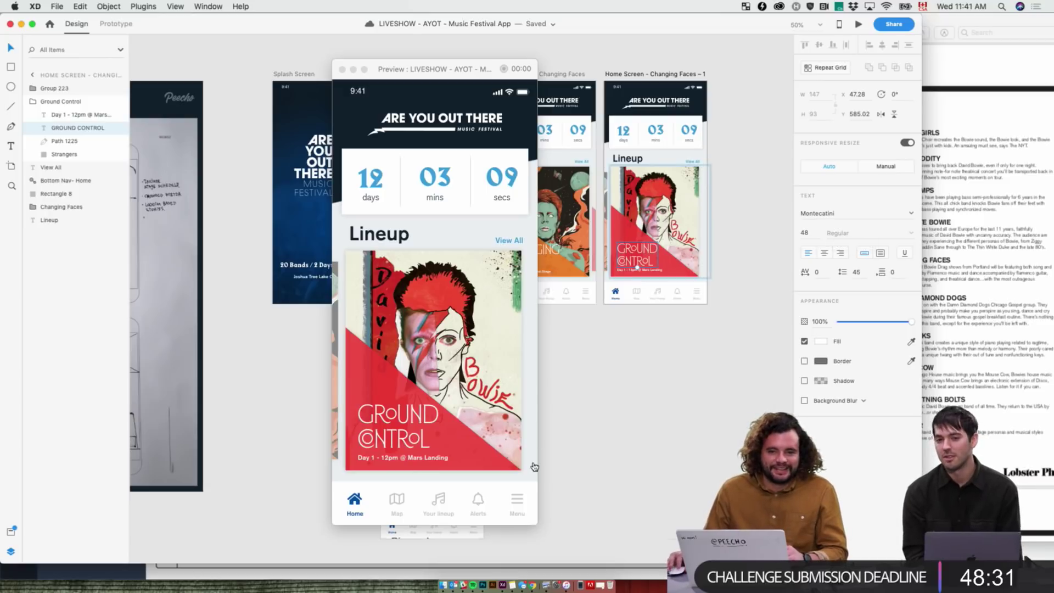
# - Test the Major Fiddler card in the preview by repeatedly opening its biography and returning with the back arrow, and close the preview
pyautogui.click(402, 442)
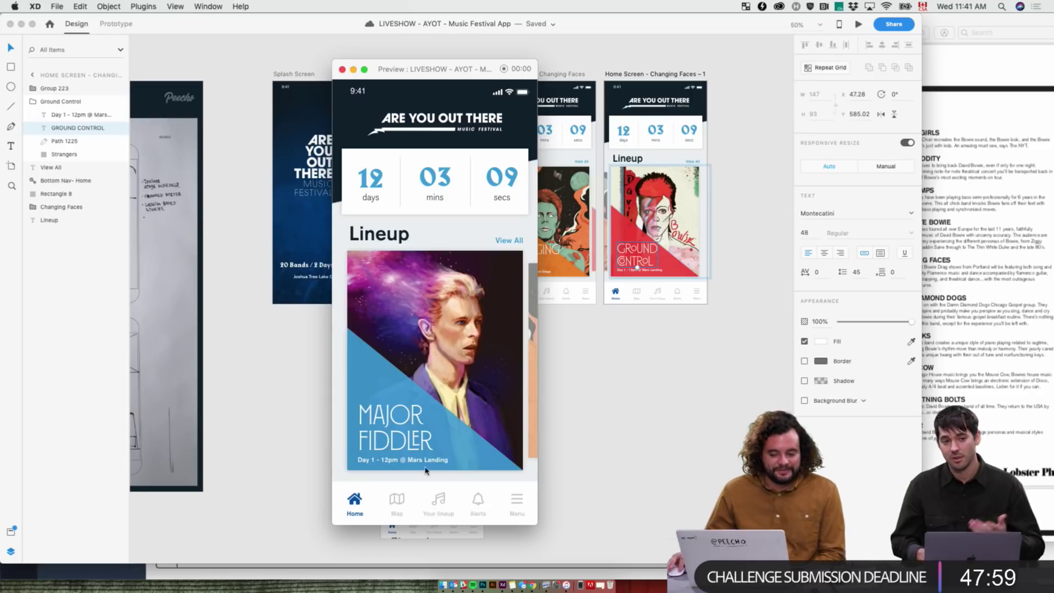
pyautogui.click(399, 434)
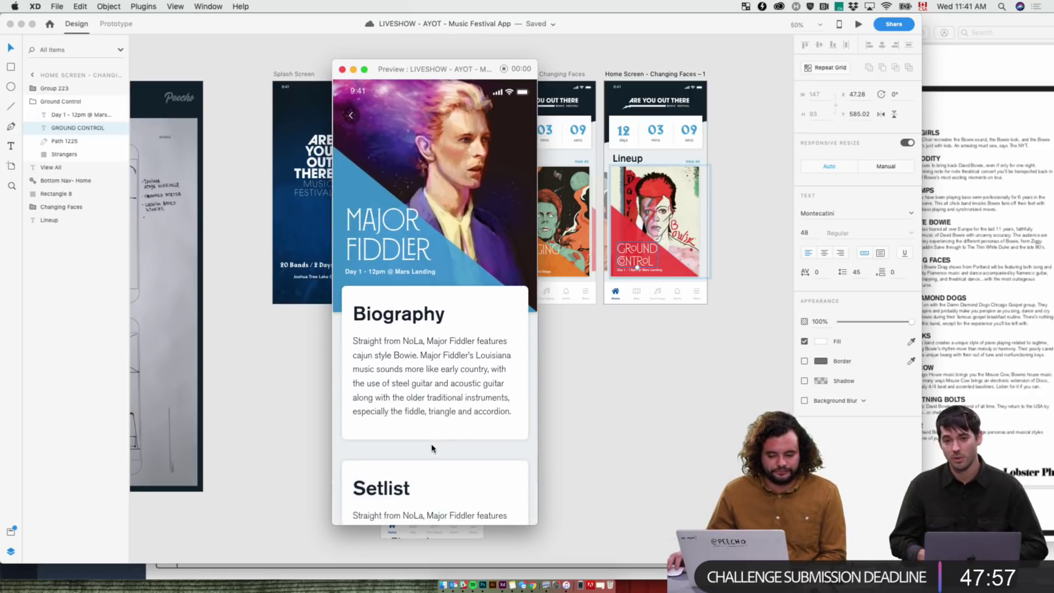
pyautogui.click(356, 118)
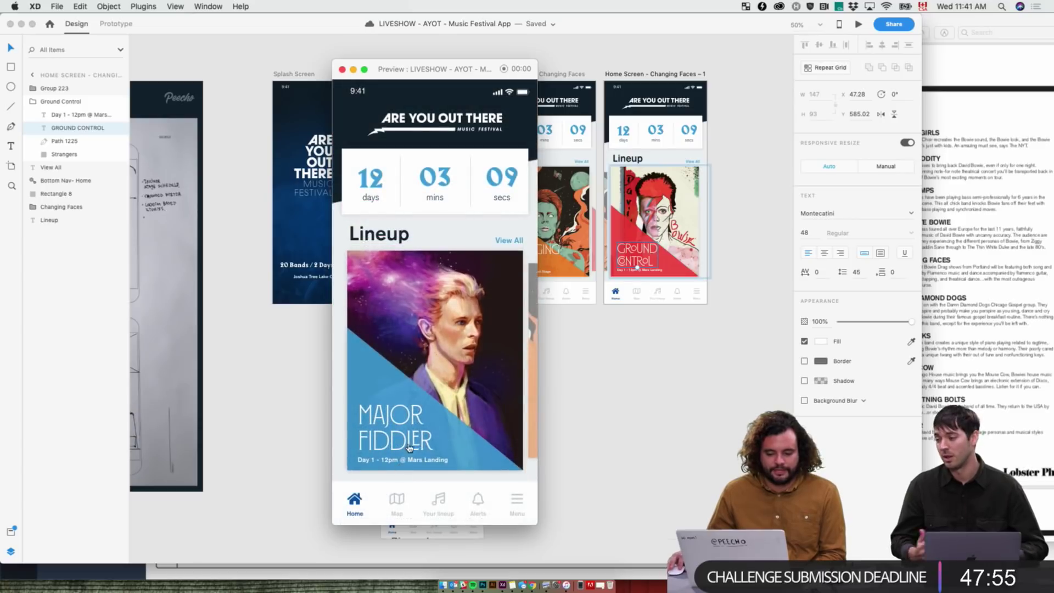
pyautogui.click(413, 446)
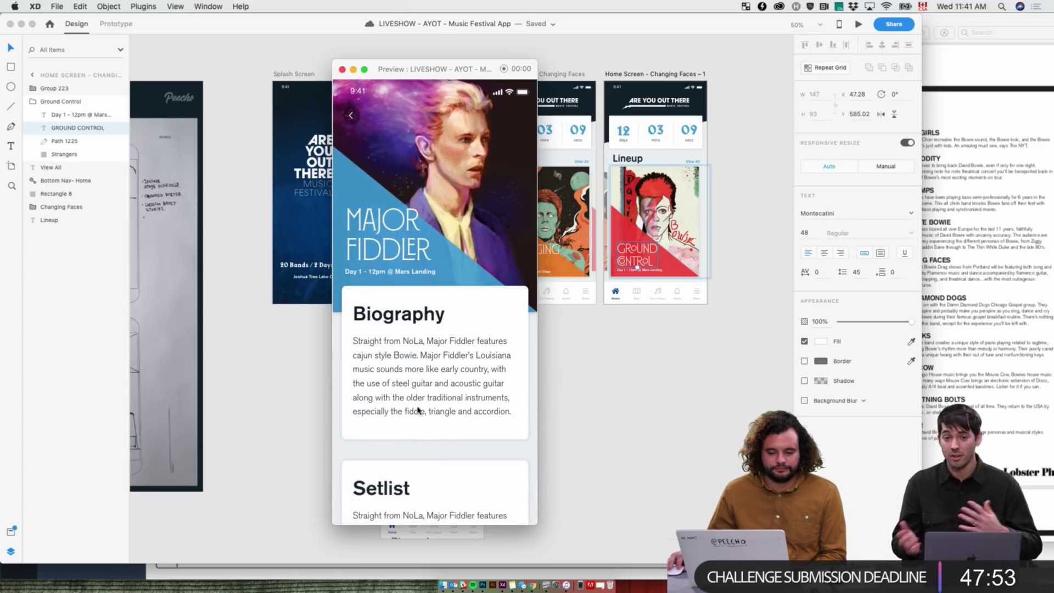
pyautogui.click(352, 117)
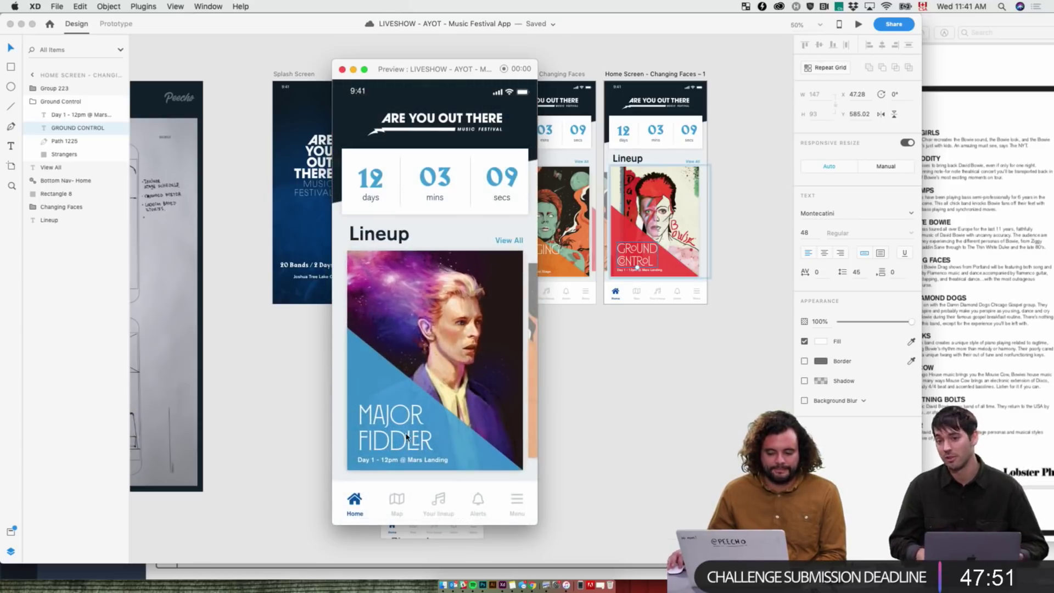
pyautogui.click(407, 436)
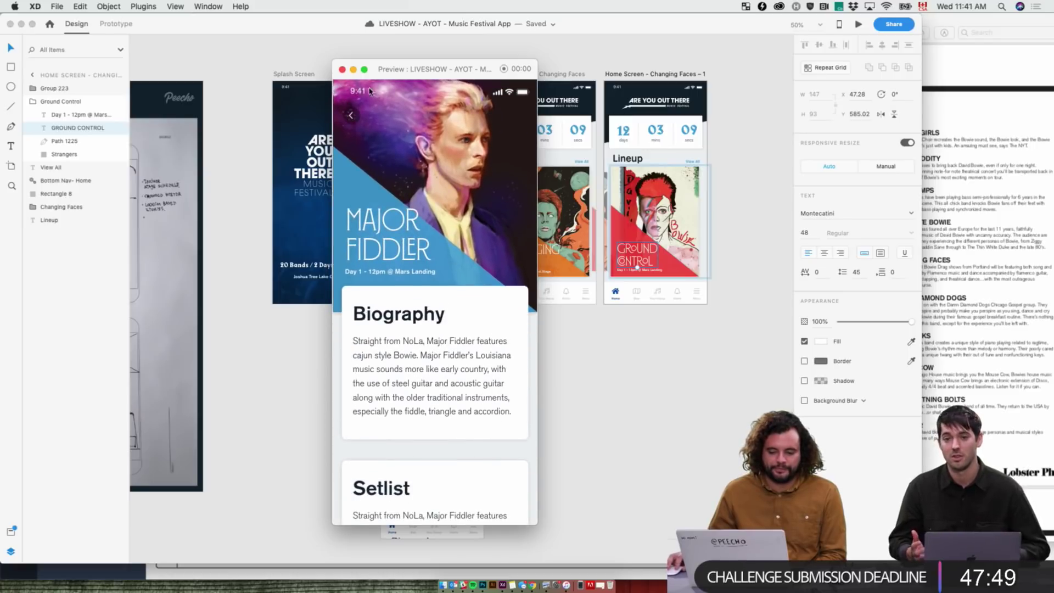
pyautogui.click(344, 70)
# - Set the delay of the timed transition from Home Screen - Major Fiddler – 2 to Home Screen - Major Fiddler – 3 to 0 s
pyautogui.scroll(-5, 490, 346)
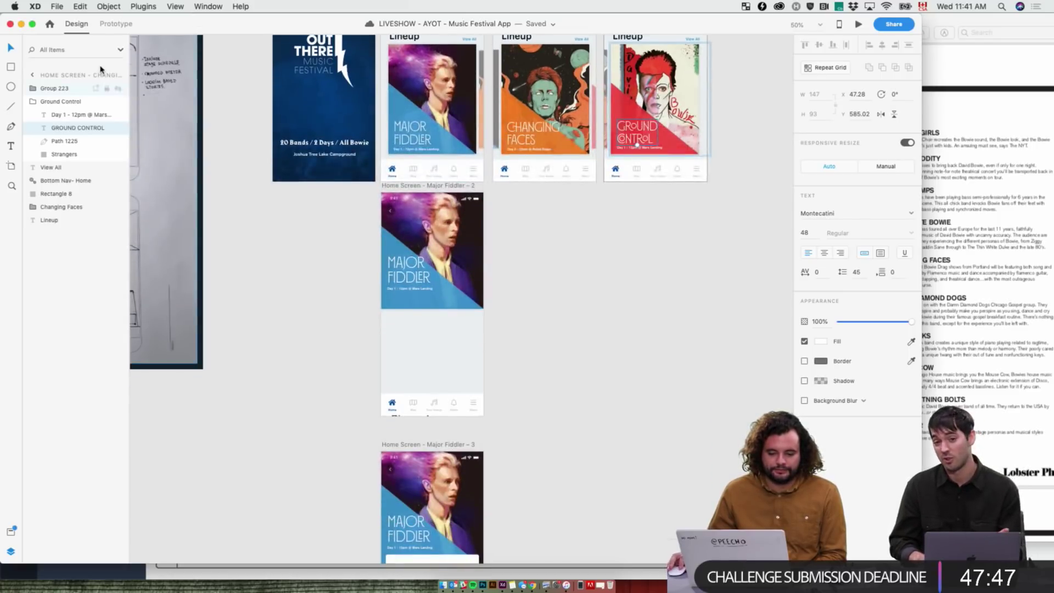
pyautogui.click(116, 23)
pyautogui.click(431, 351)
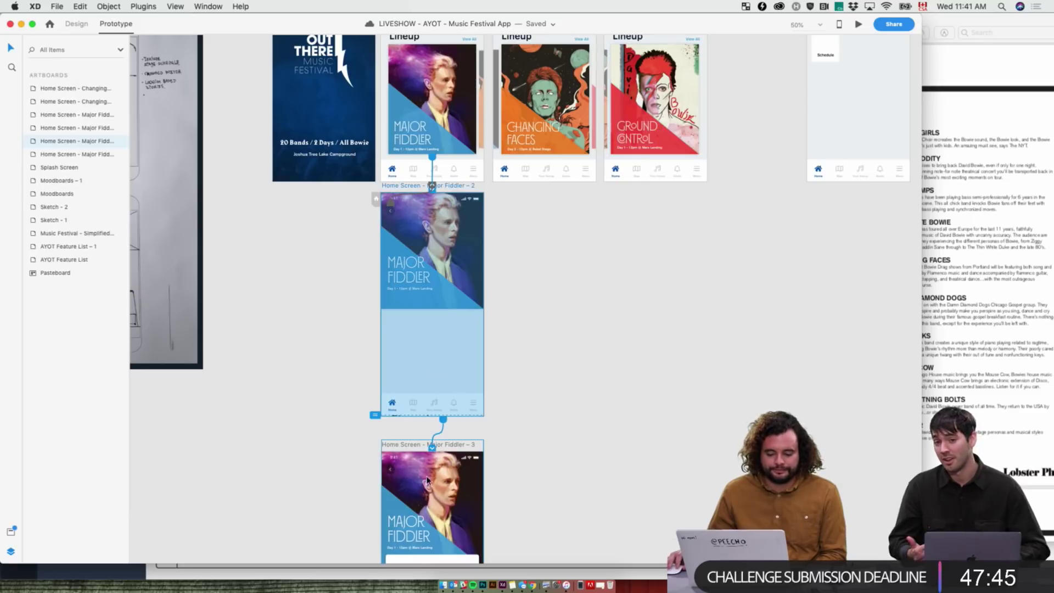
pyautogui.click(435, 450)
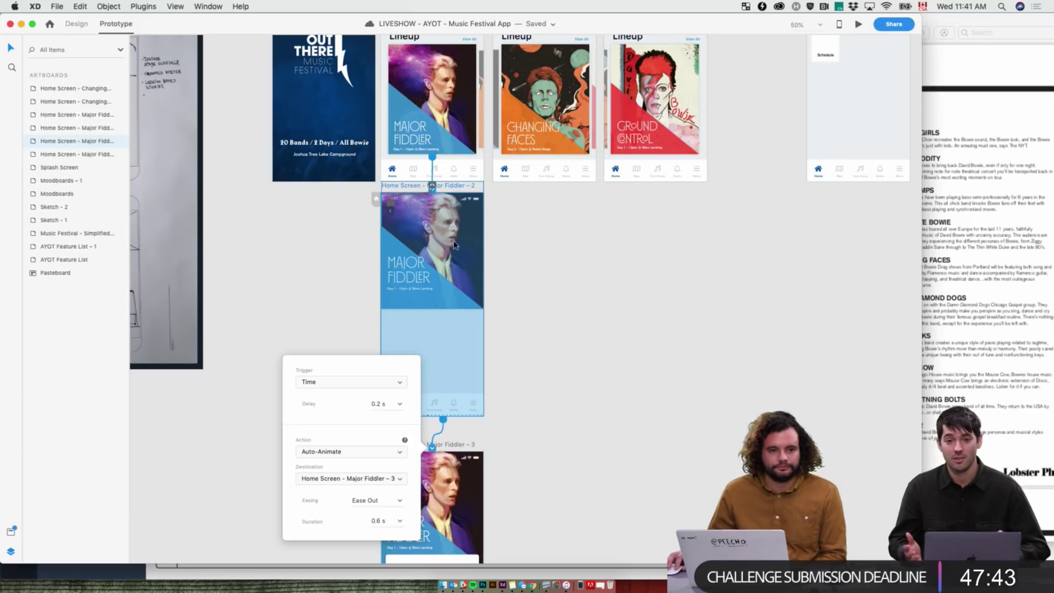
pyautogui.click(403, 405)
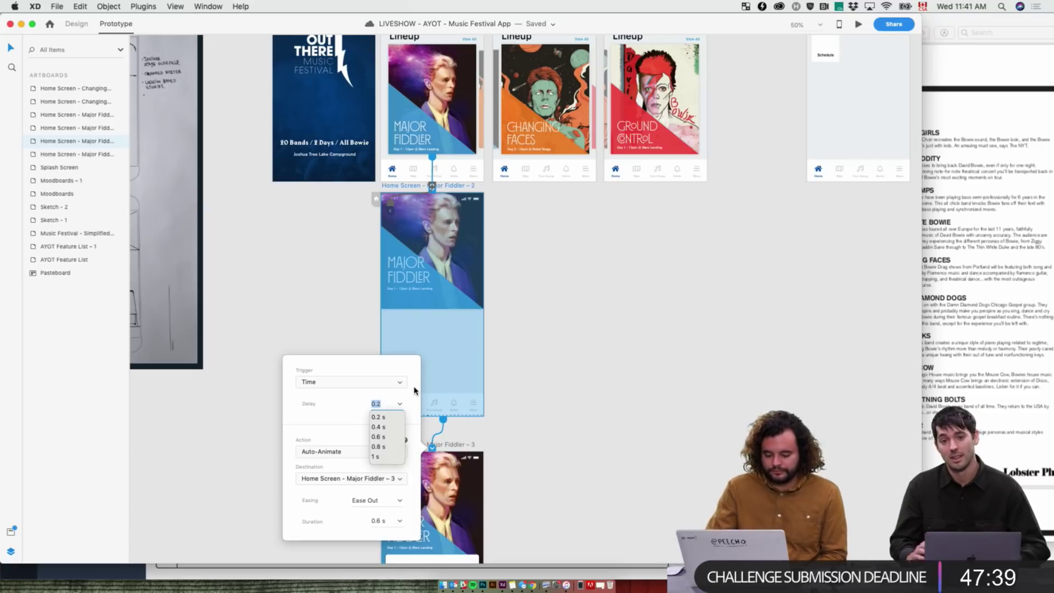
pyautogui.write('0')
pyautogui.press('Return')
# - Preview the prototype, restart it from Home Screen - Major Fiddler, and swipe the lineup to Changing Faces and back to Major Fiddler
pyautogui.click(859, 24)
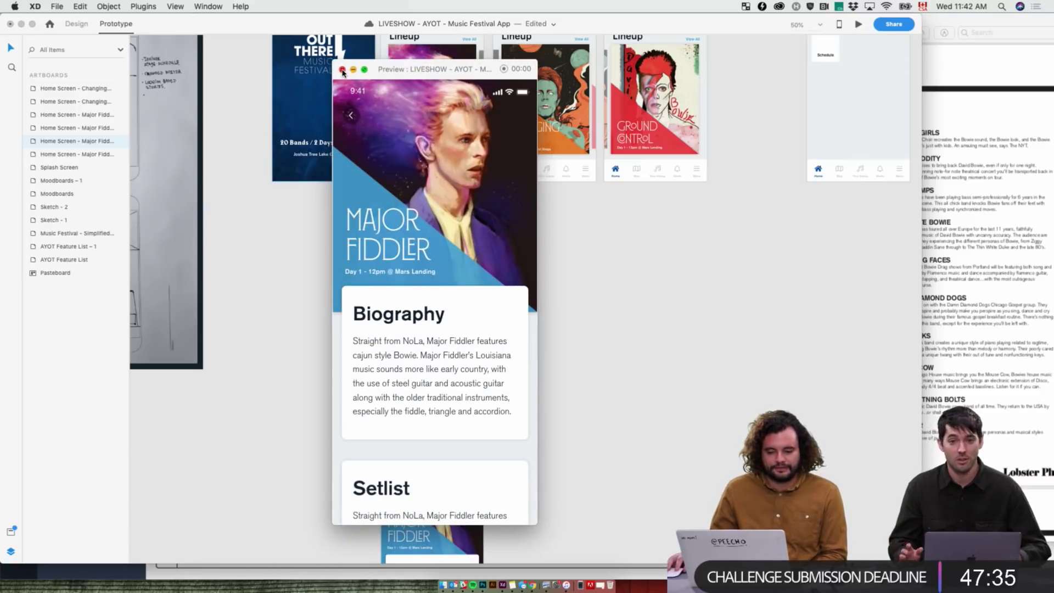
pyautogui.click(342, 69)
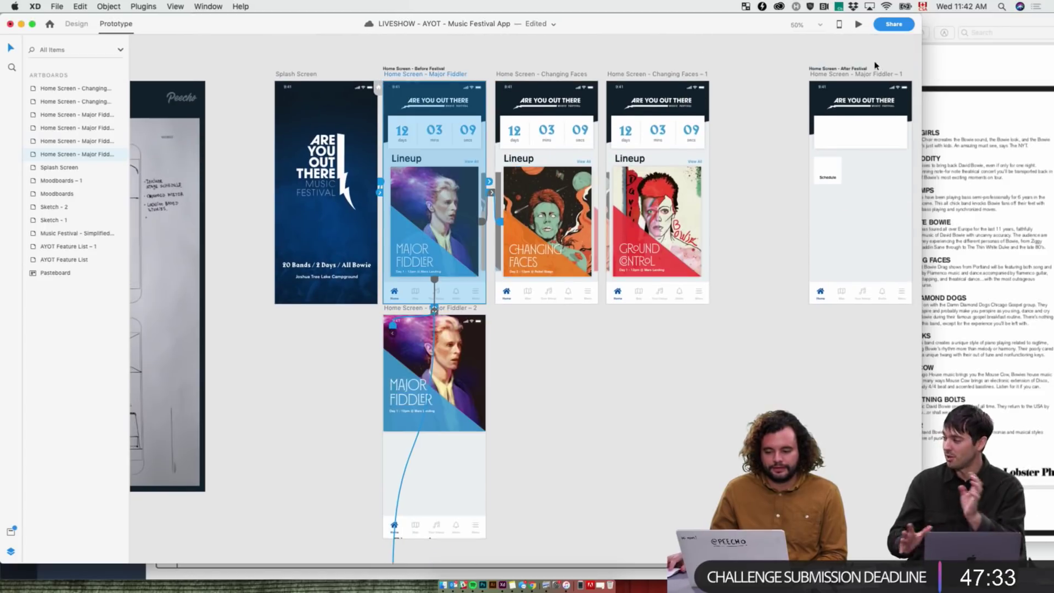
pyautogui.click(859, 24)
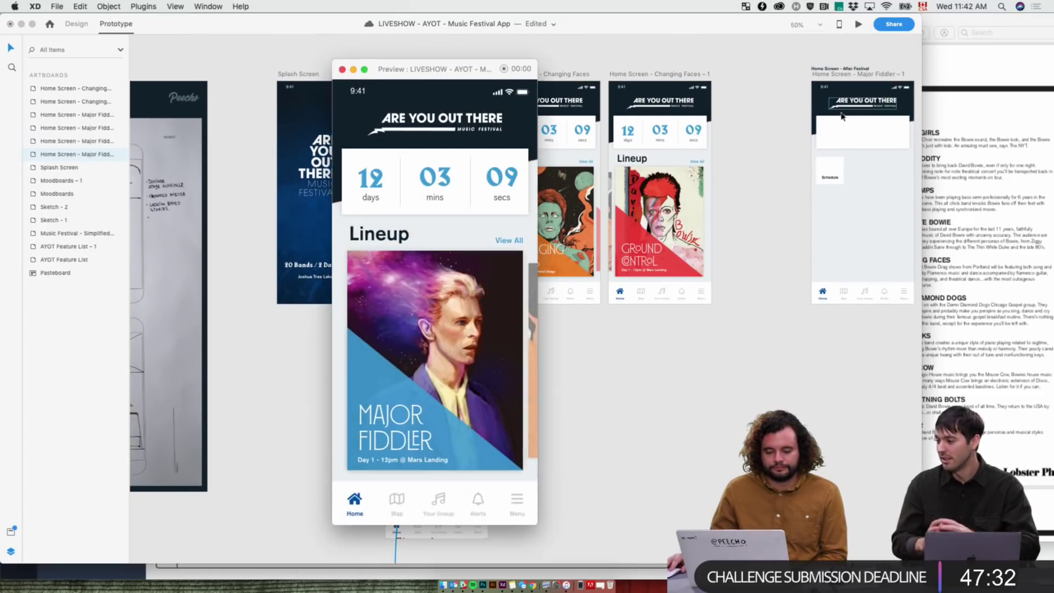
pyautogui.click(484, 434)
pyautogui.click(474, 377)
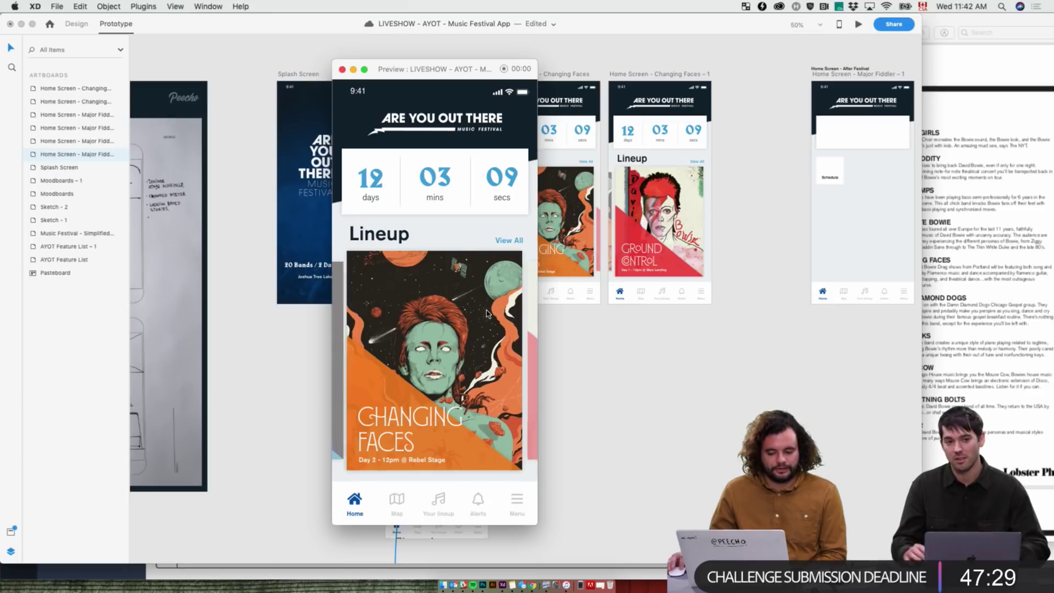
pyautogui.moveTo(397, 374); pyautogui.dragTo(552, 387)
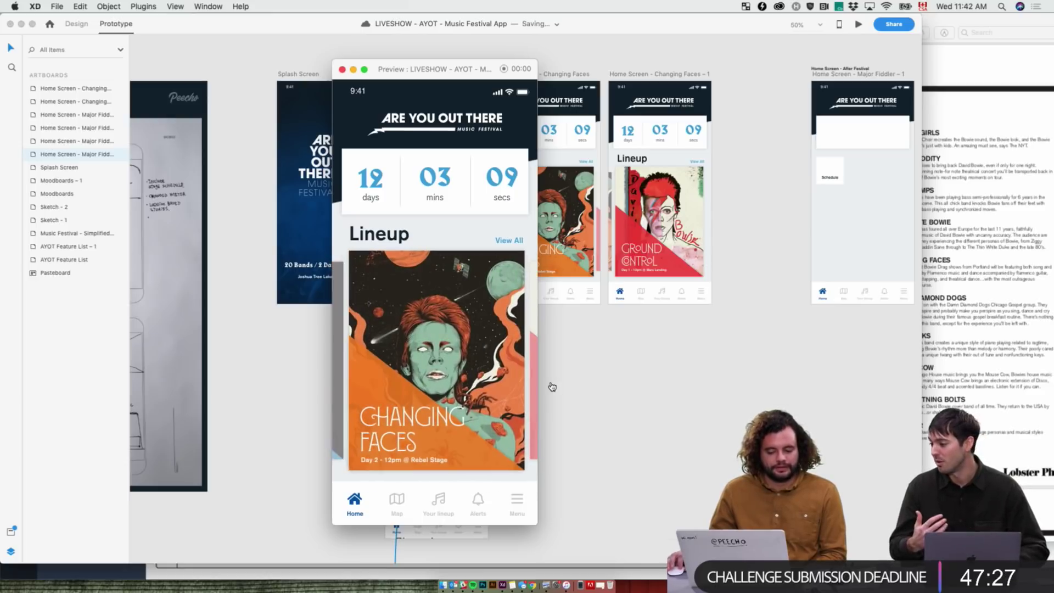
pyautogui.click(415, 384)
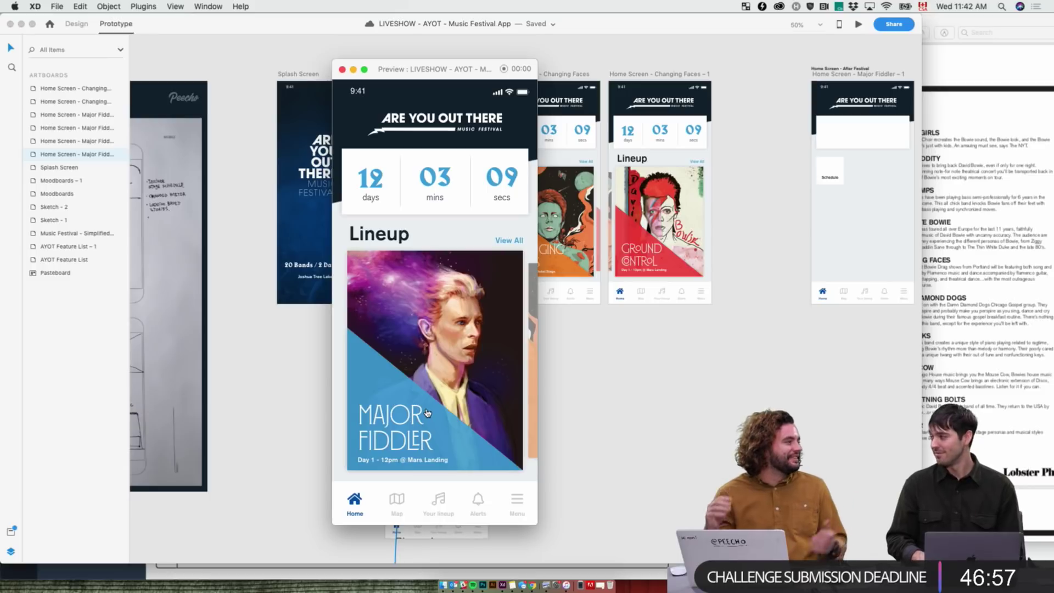
# - Test the preview by swiping the lineup to Changing Faces and back, opening the Major Fiddler biography and returning, and close the preview
pyautogui.moveTo(428, 413); pyautogui.dragTo(392, 437)
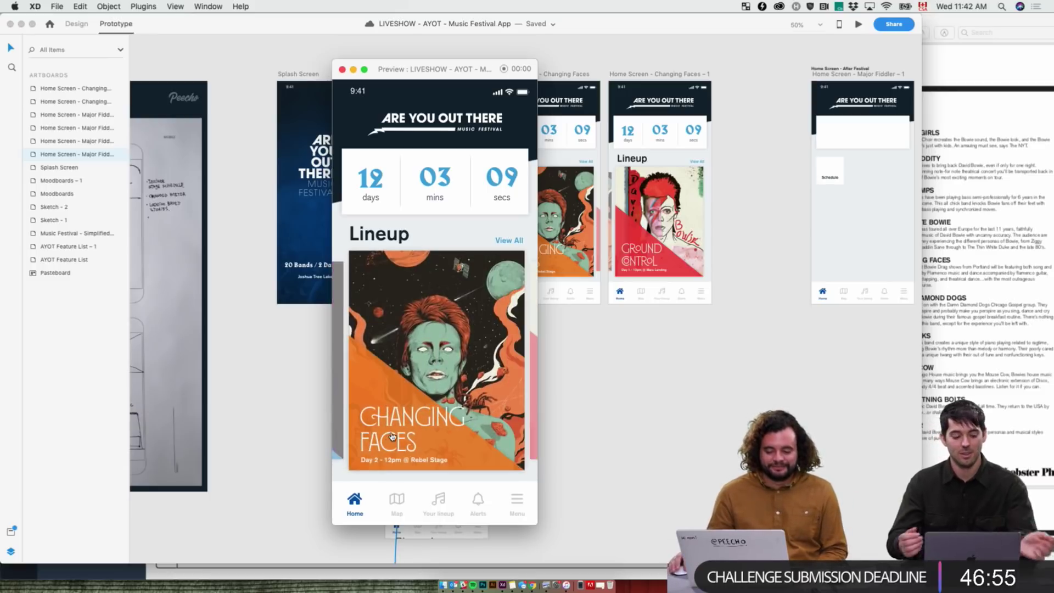
pyautogui.click(482, 329)
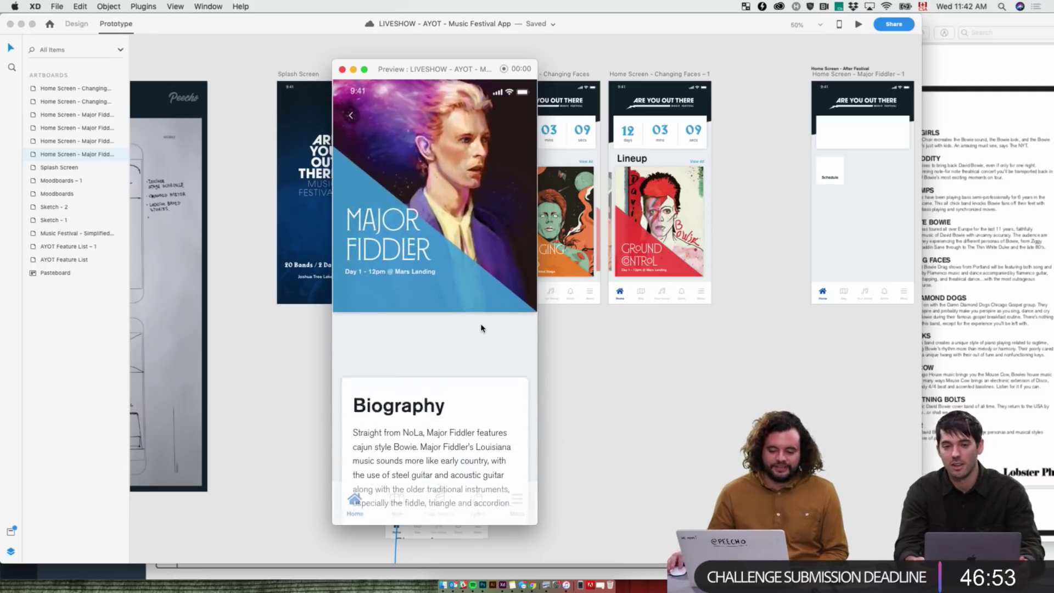
pyautogui.click(352, 117)
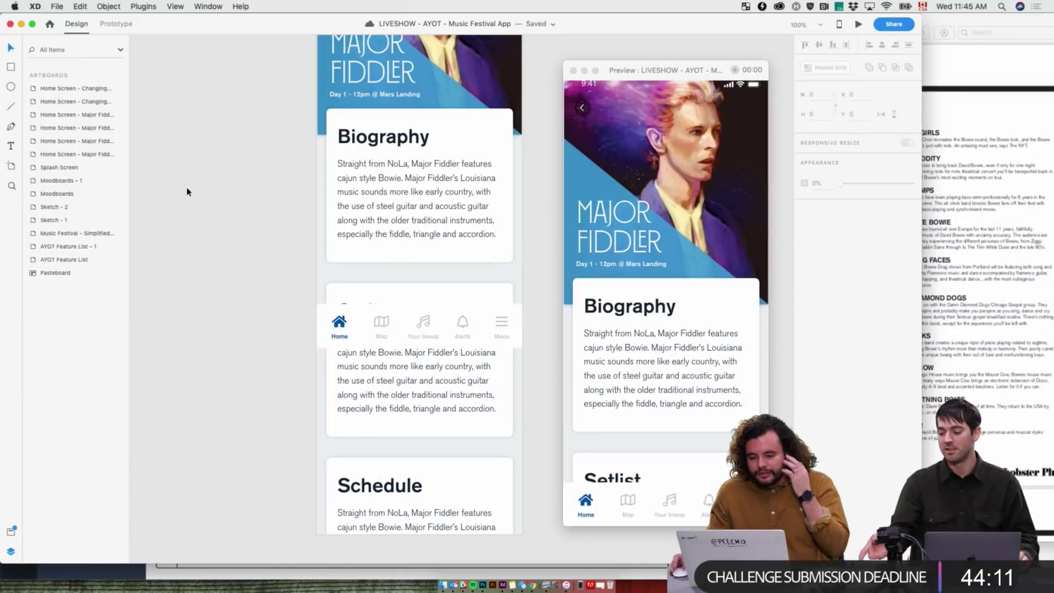
pyautogui.click(573, 71)
# - Add a shadow to the bottom navigation's background rectangle on the Major Fiddler biography artboard with Y offset 0 and blur 10
pyautogui.scroll(2, 619, 78)
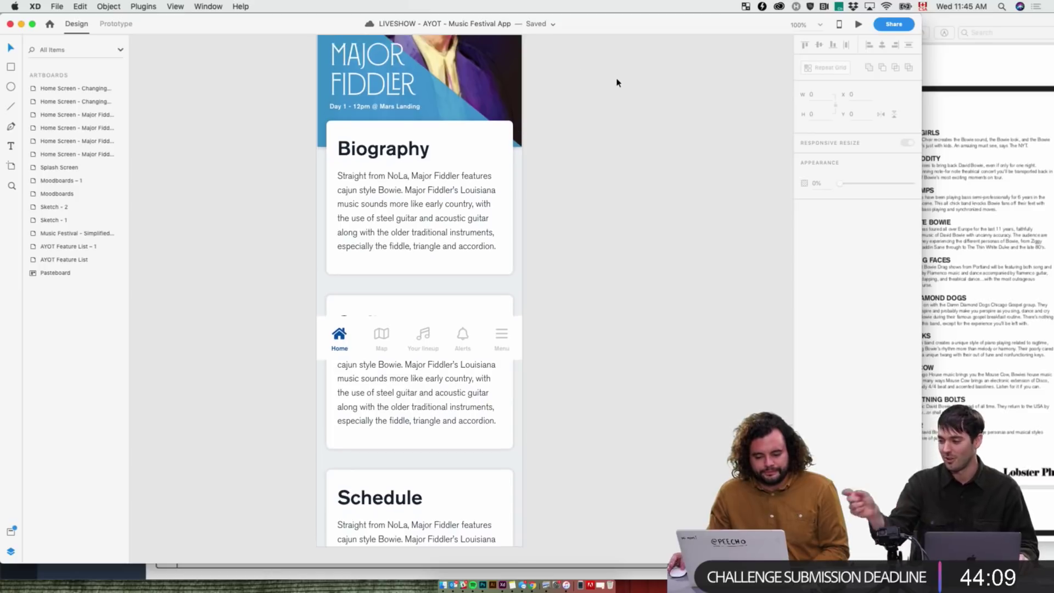
pyautogui.click(459, 378)
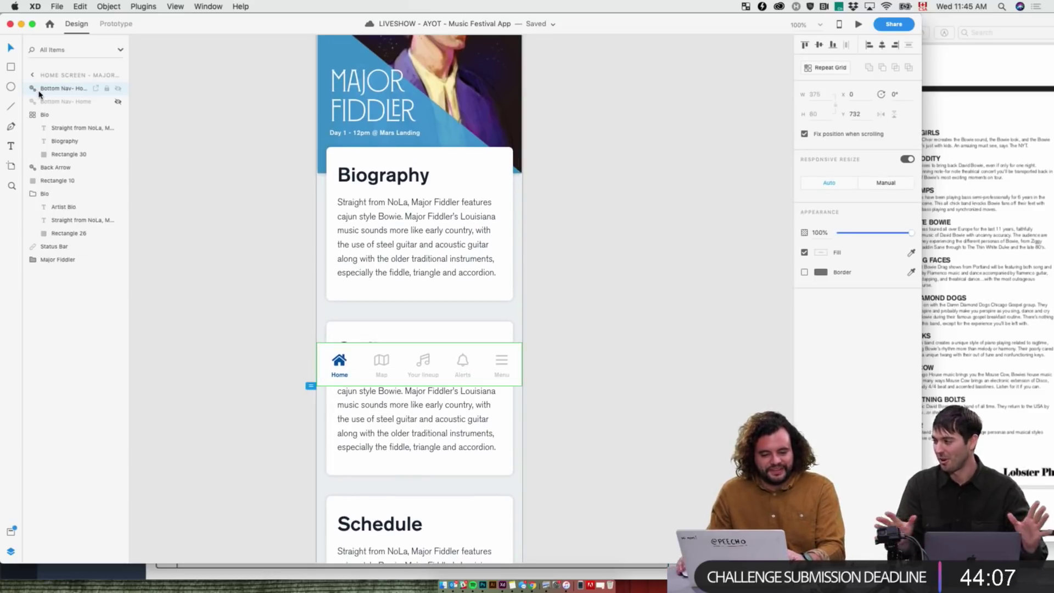
pyautogui.click(72, 233)
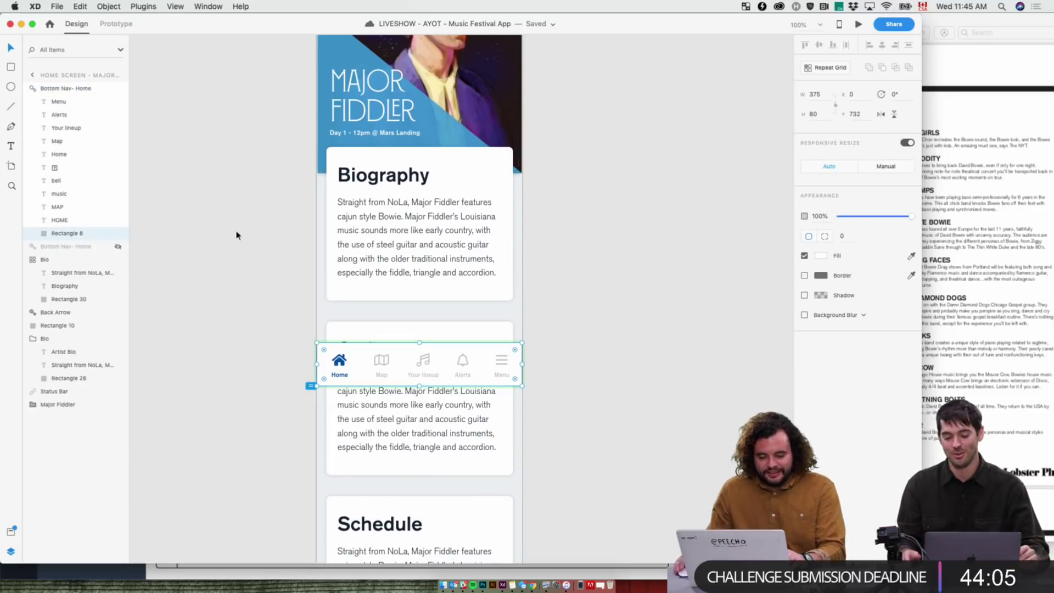
pyautogui.click(805, 295)
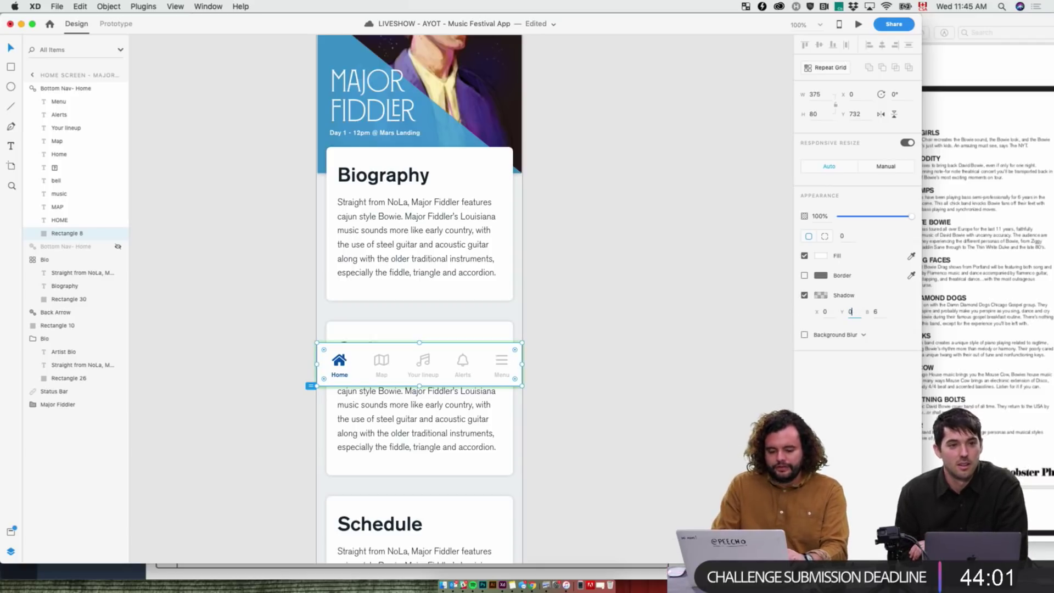
pyautogui.click(852, 311)
pyautogui.write('0')
pyautogui.press('Return')
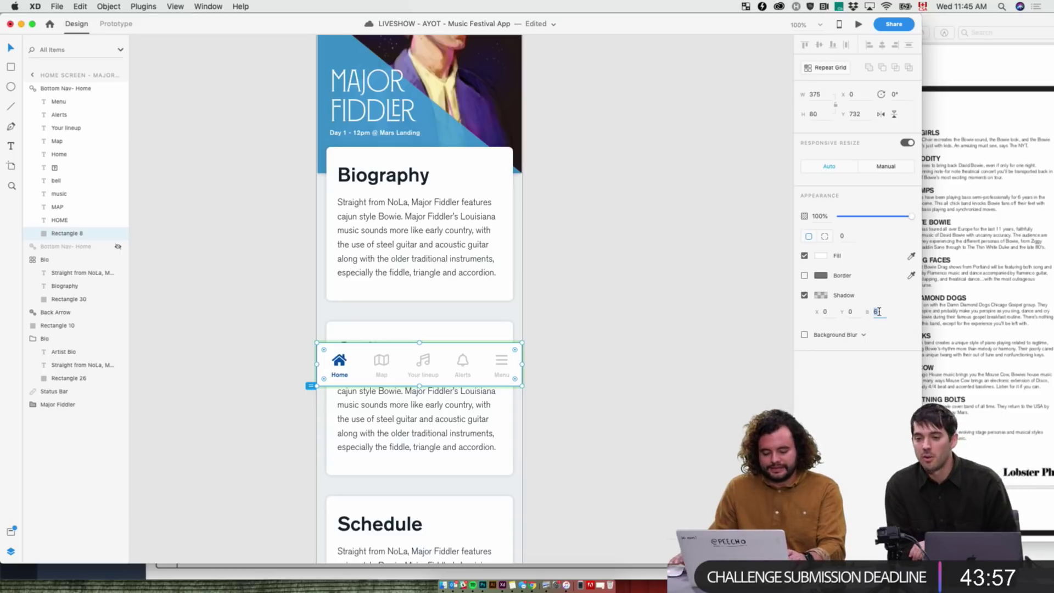
pyautogui.press('Return')
pyautogui.click(567, 393)
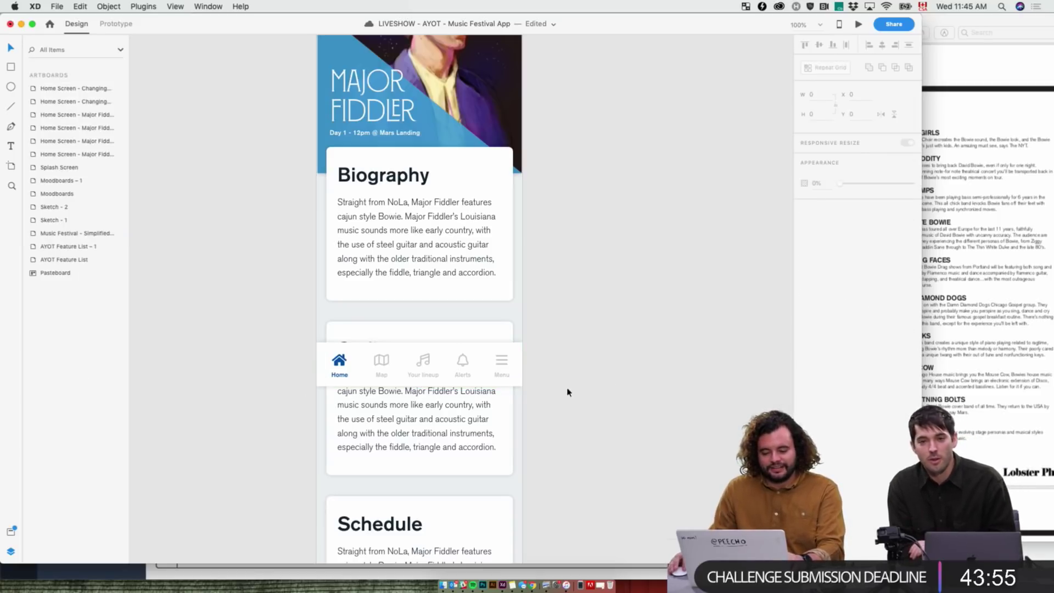
# - Set the shadow blur of the bottom navigation's background rectangle to 20 and clear the selection
pyautogui.click(432, 352)
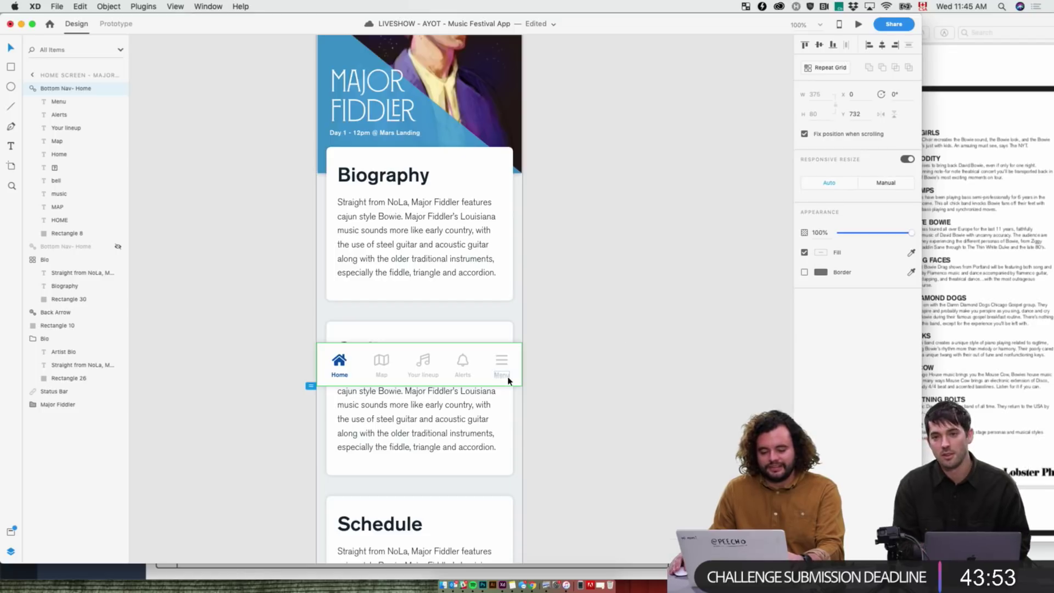
pyautogui.click(59, 233)
pyautogui.click(880, 311)
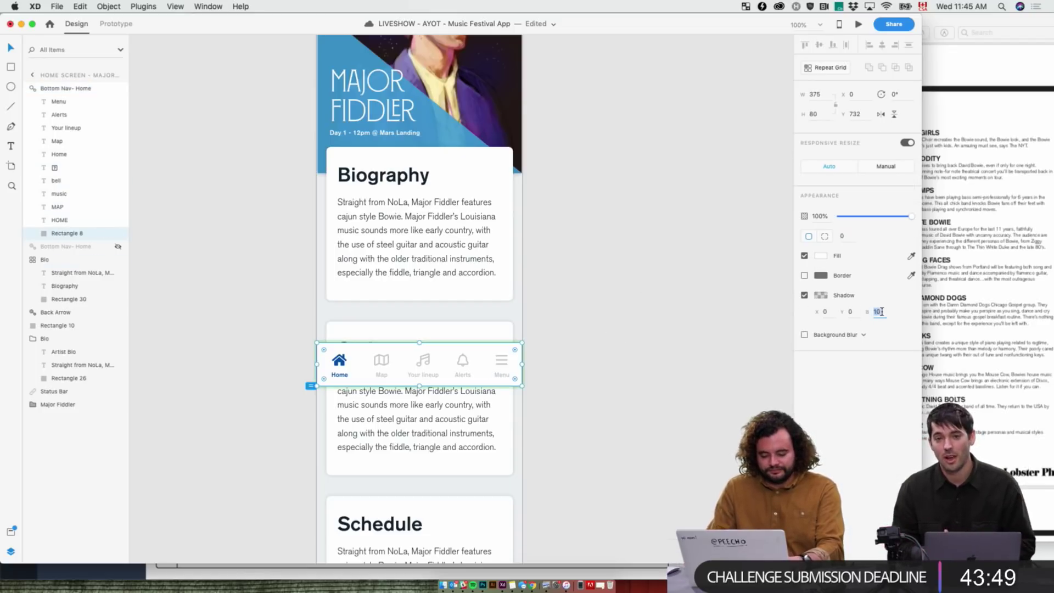
pyautogui.write('20')
pyautogui.click(651, 395)
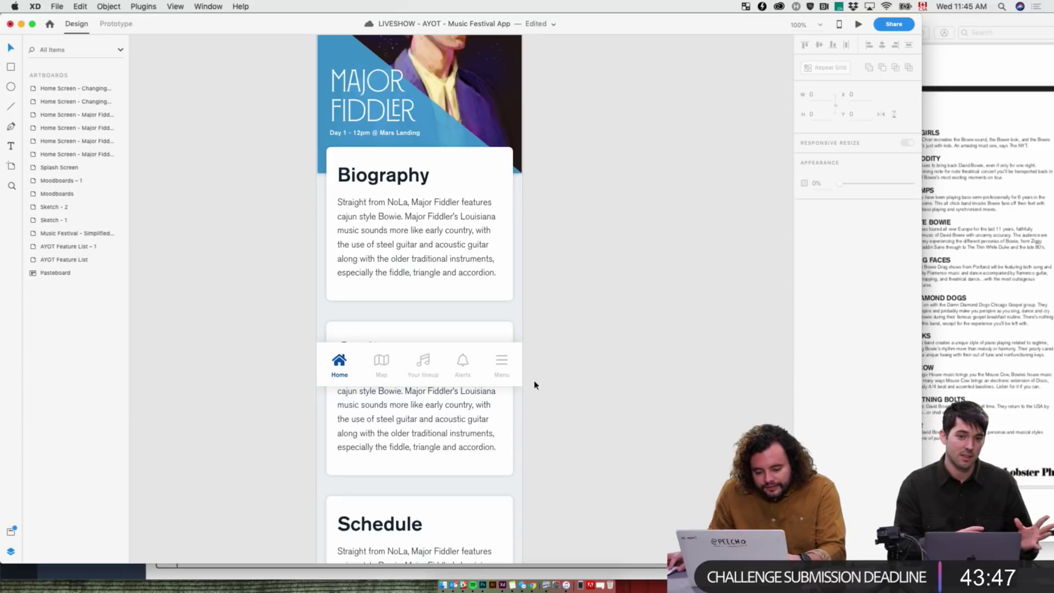
pyautogui.click(587, 394)
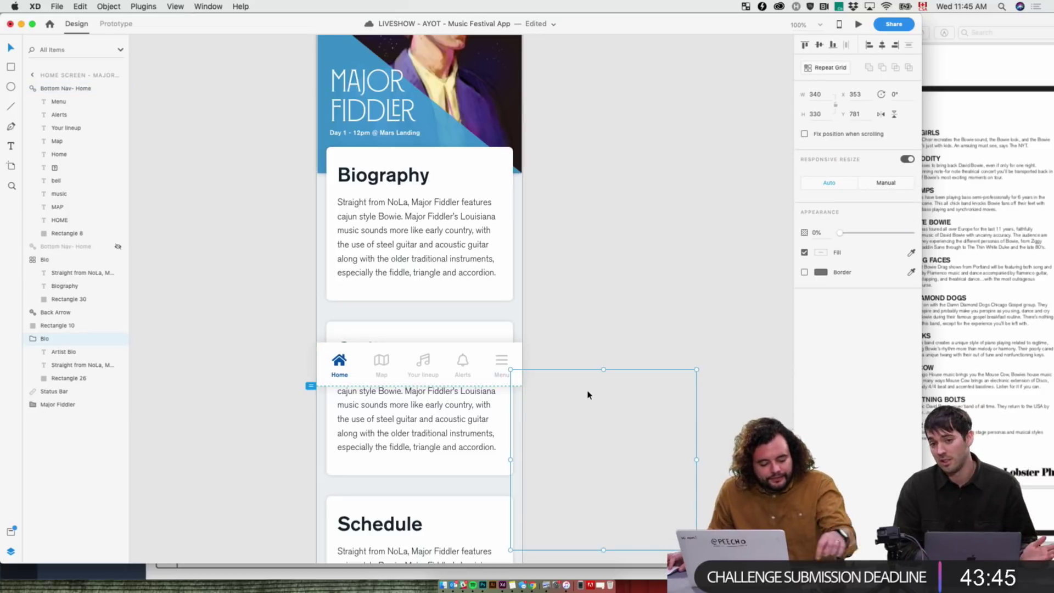
pyautogui.click(649, 211)
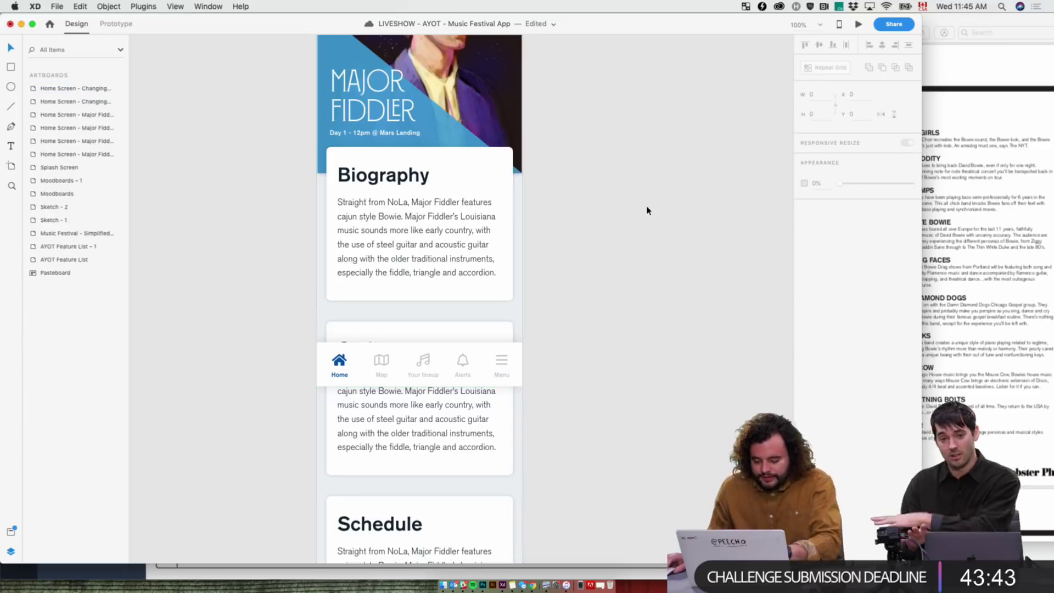
# - Examine the Schedule tile and the blank white card on the Home Screen - After Festival artboard
pyautogui.press('super+minus')
pyautogui.moveTo(647, 214); pyautogui.dragTo(505, 365)
pyautogui.scroll(10, 504, 364)
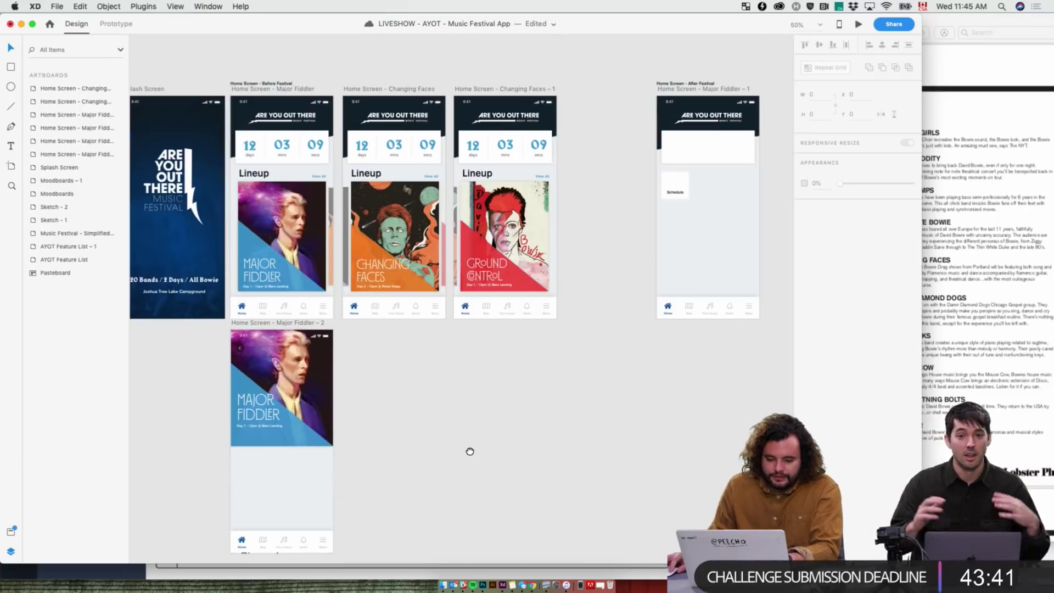
pyautogui.hscroll(5, 470, 452)
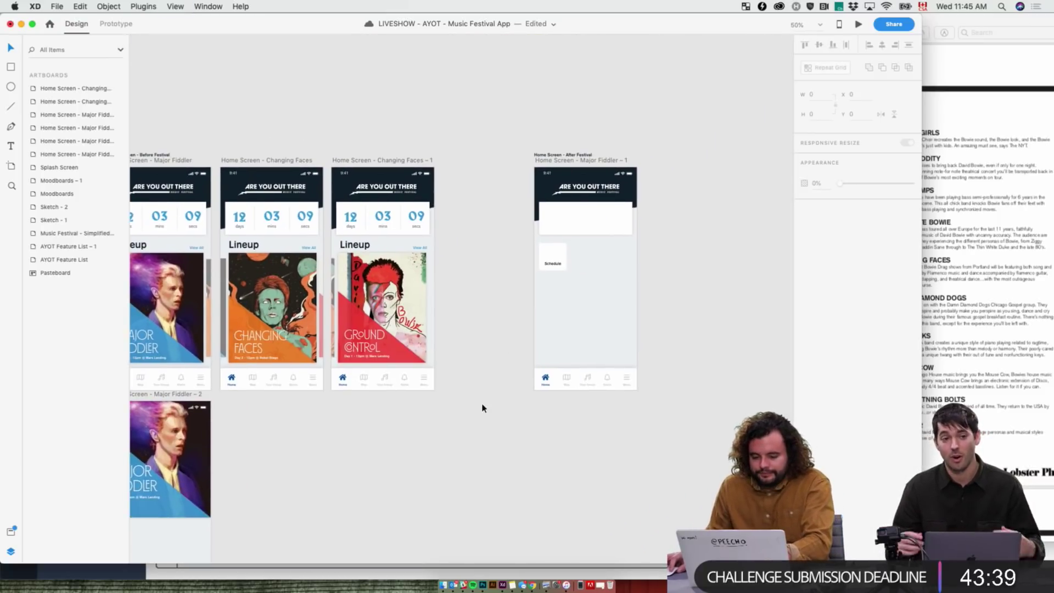
pyautogui.press('super+plus')
pyautogui.moveTo(628, 285); pyautogui.dragTo(321, 395)
pyautogui.click(349, 328)
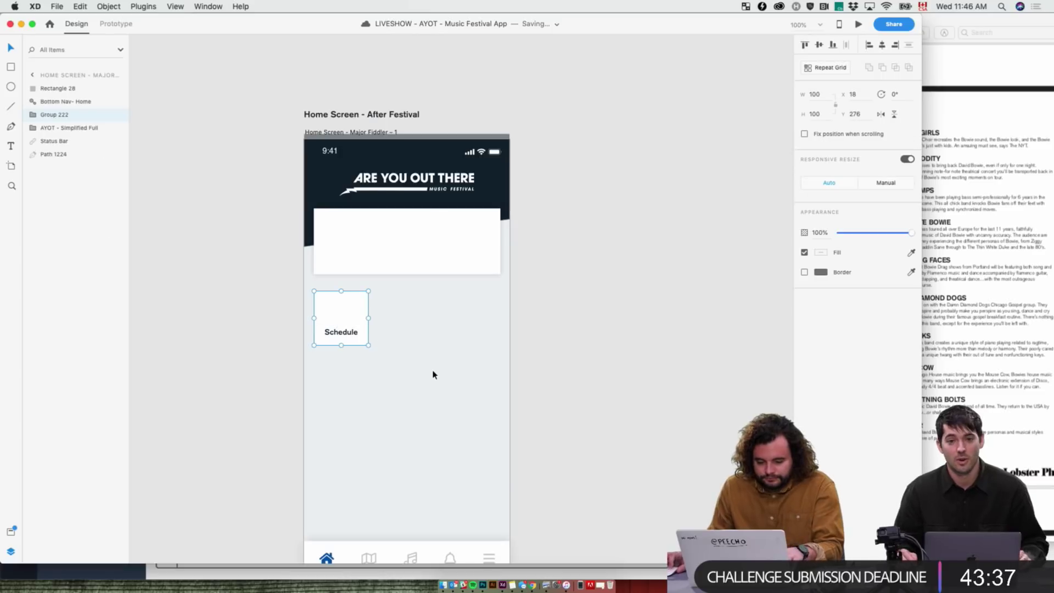
pyautogui.scroll(-3, 433, 374)
pyautogui.press('super+plus')
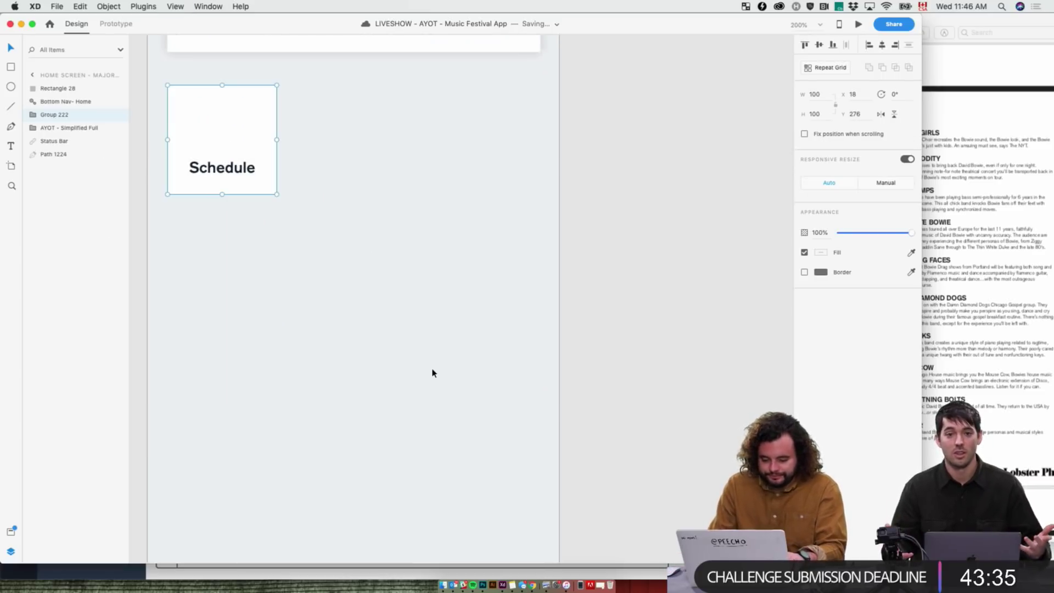
pyautogui.press('super+minus')
pyautogui.click(226, 363)
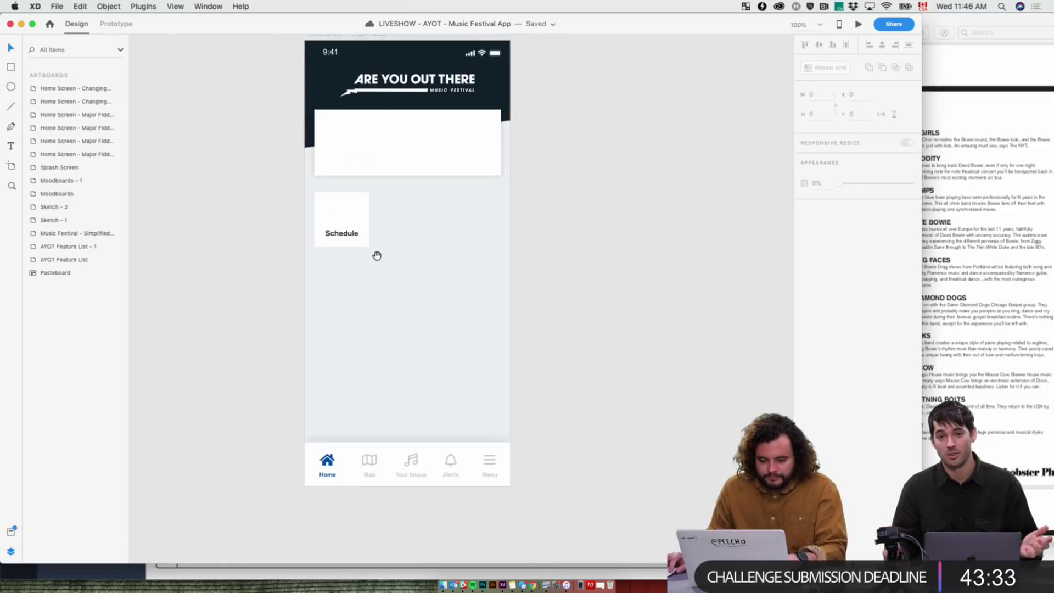
pyautogui.moveTo(377, 255); pyautogui.dragTo(377, 287)
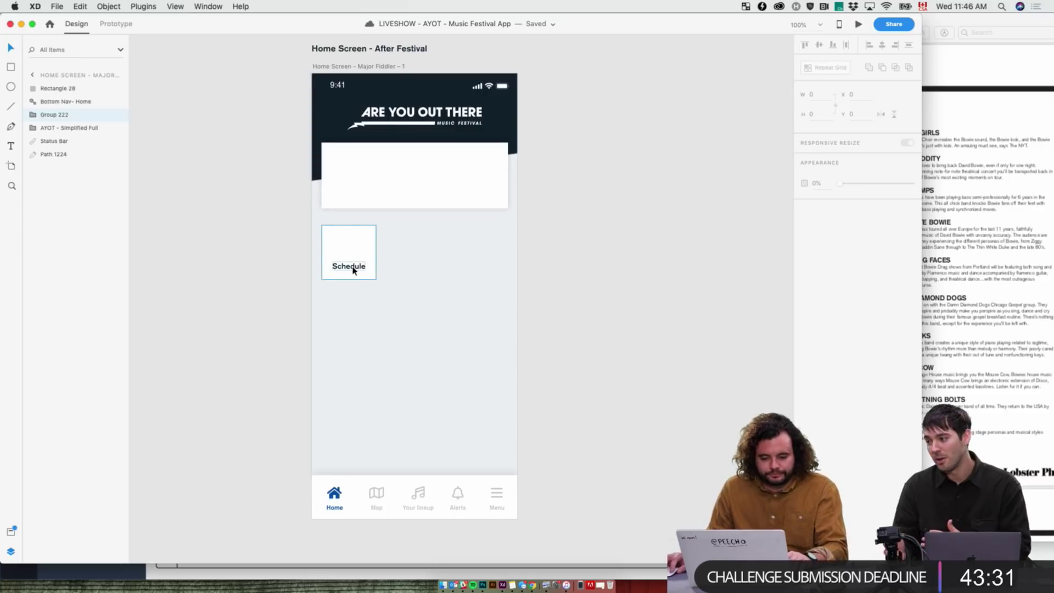
pyautogui.hscroll(3, 458, 275)
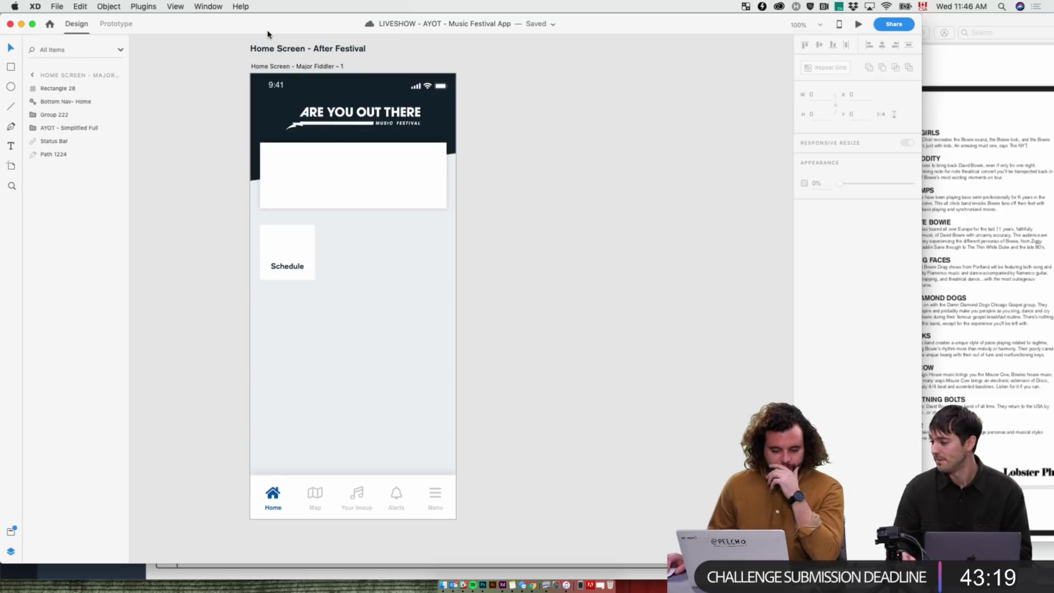
pyautogui.click(330, 186)
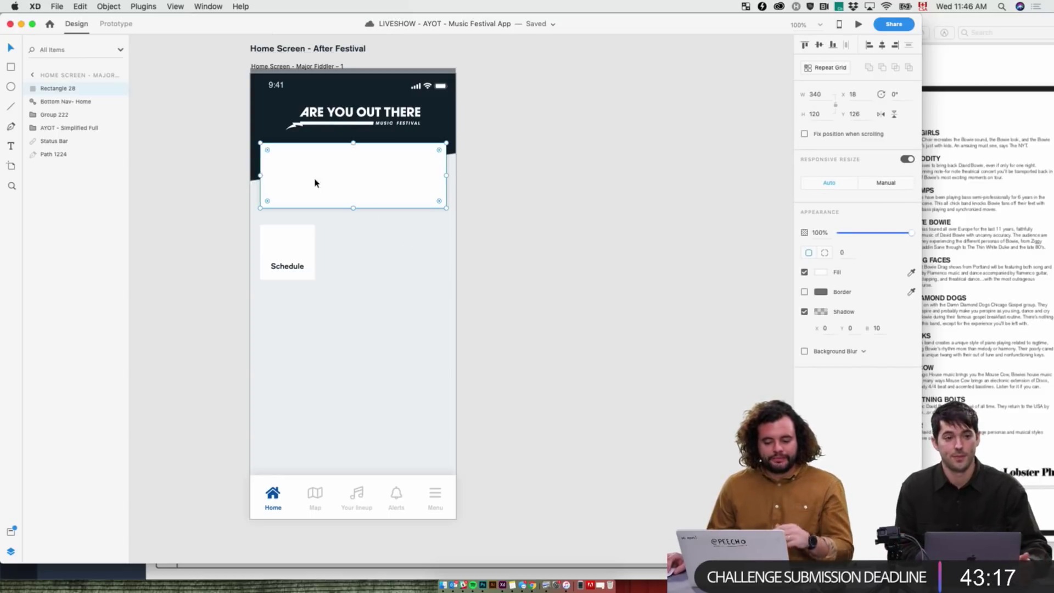
# - Examine the Home - During Fest. sketch up close for its ticket card, shortcut tiles and weather strip layout
pyautogui.hscroll(-15, 315, 183)
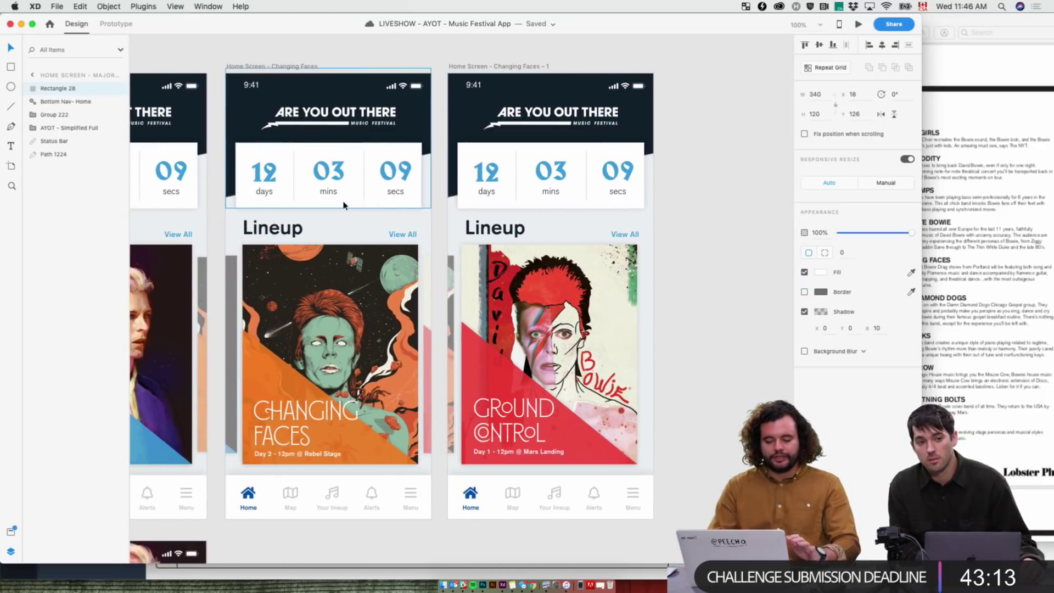
pyautogui.scroll(-3, 345, 206)
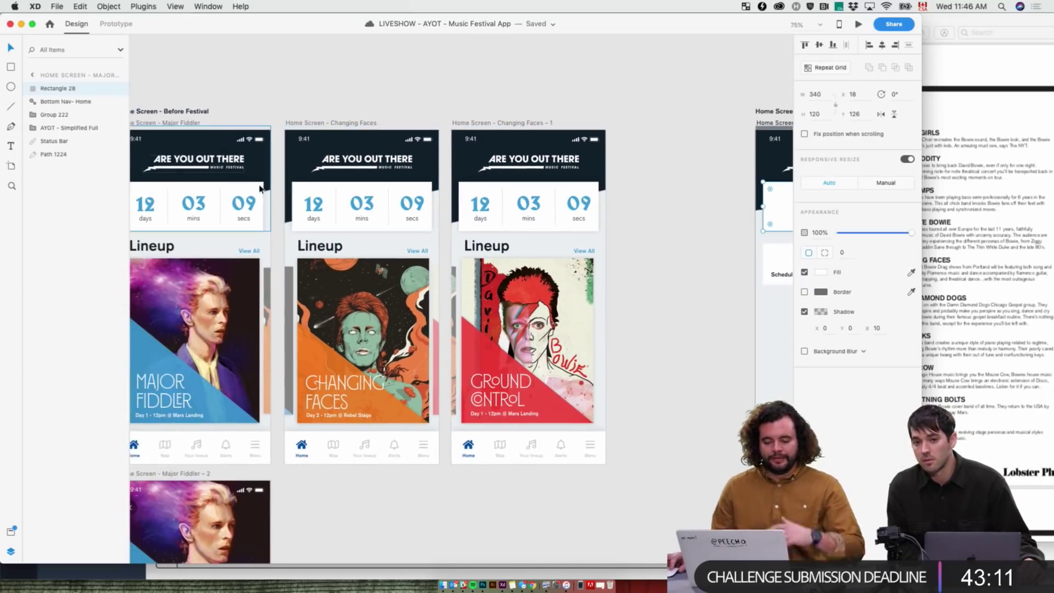
pyautogui.hscroll(-10, 295, 199)
pyautogui.hscroll(-10, 297, 200)
pyautogui.keyDown('ctrl'); pyautogui.scroll(5, 308, 201); pyautogui.keyUp('ctrl')
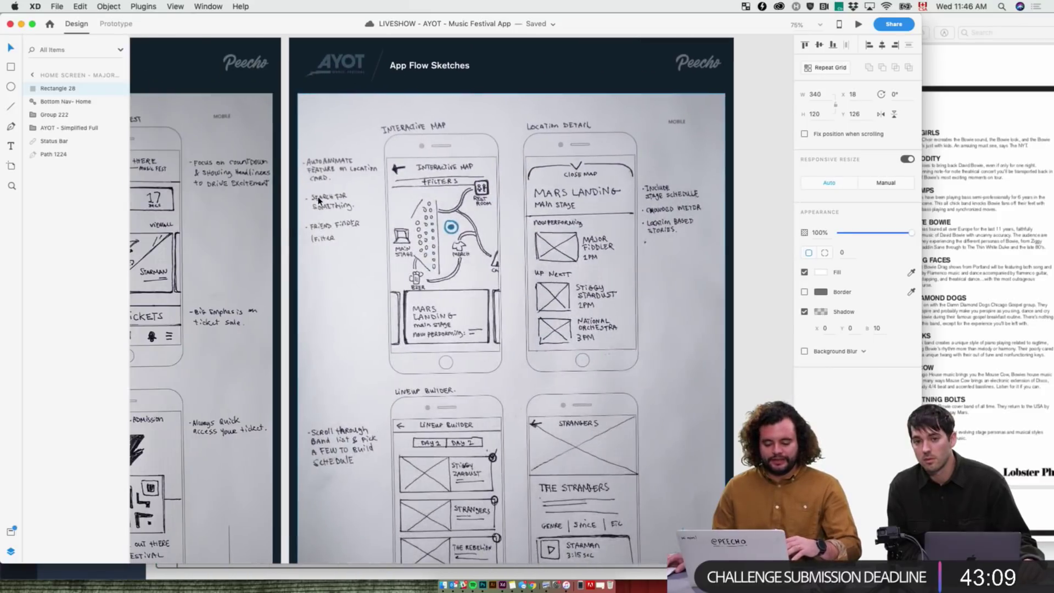
pyautogui.hscroll(-10, 325, 203)
pyautogui.scroll(-10, 275, 181)
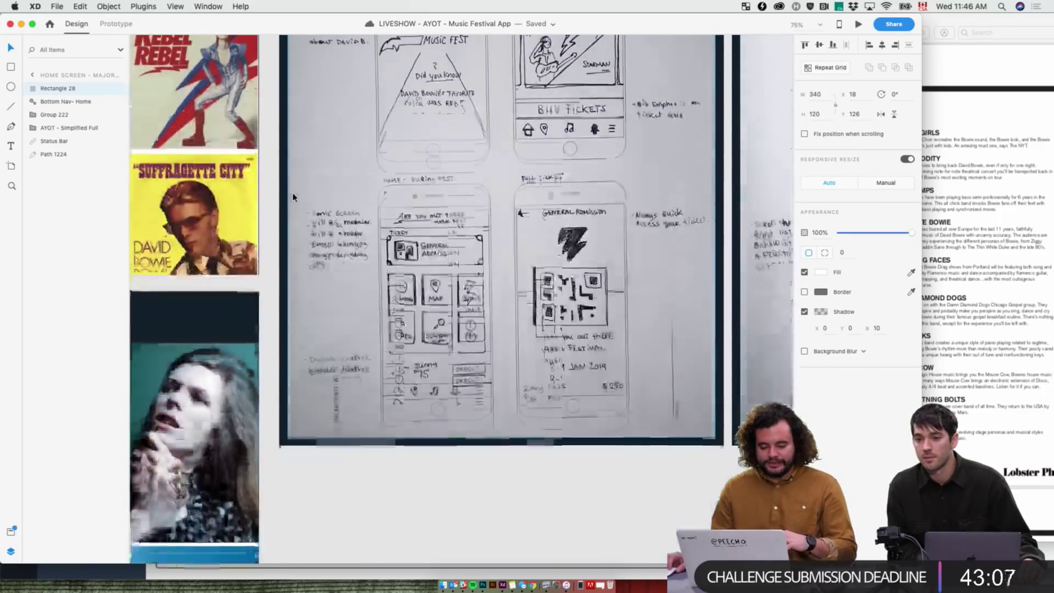
pyautogui.click(12, 185)
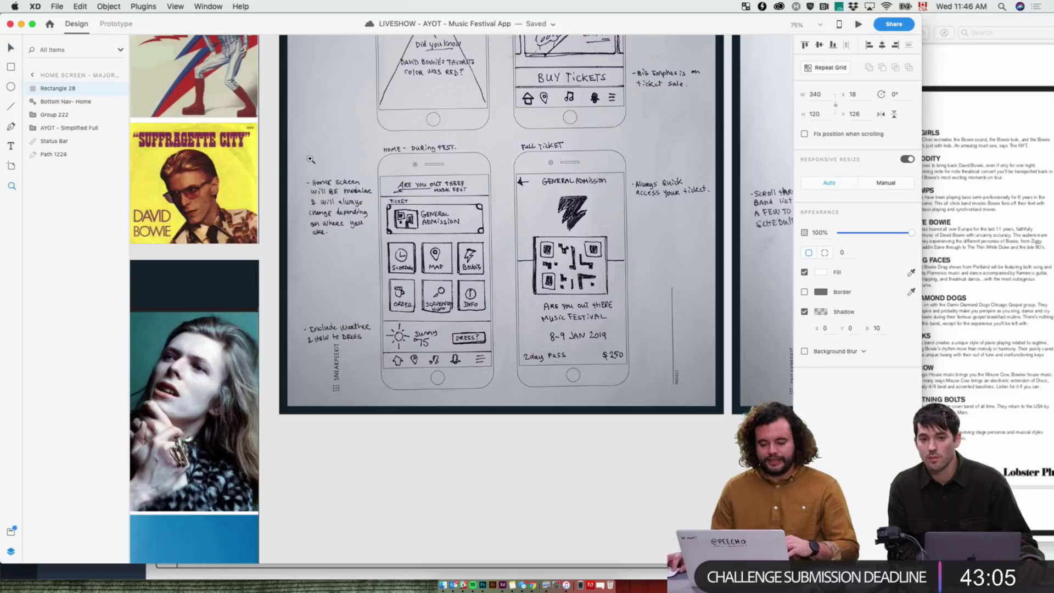
pyautogui.moveTo(305, 160); pyautogui.dragTo(542, 399)
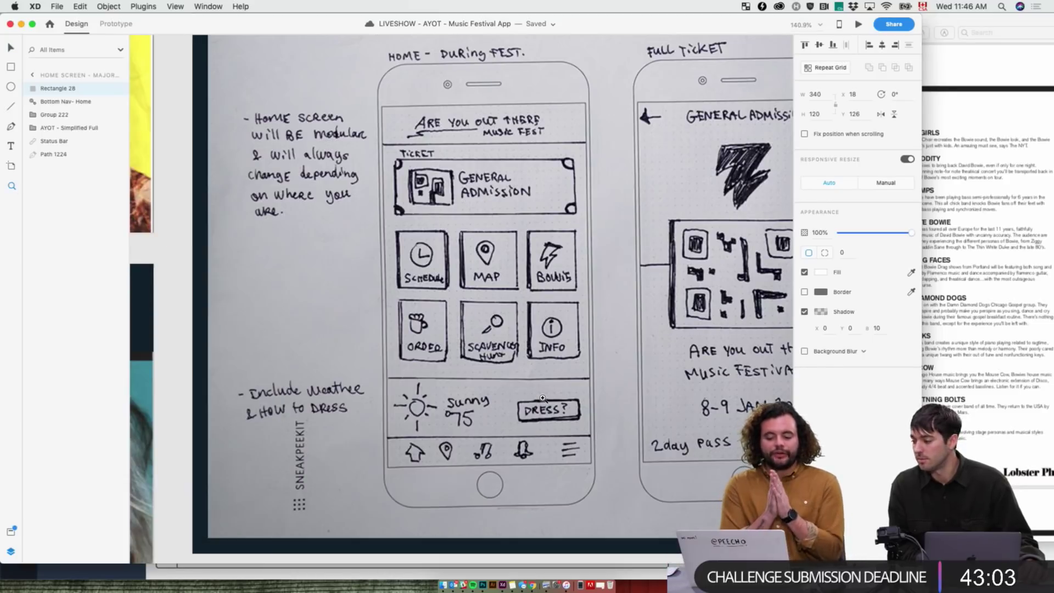
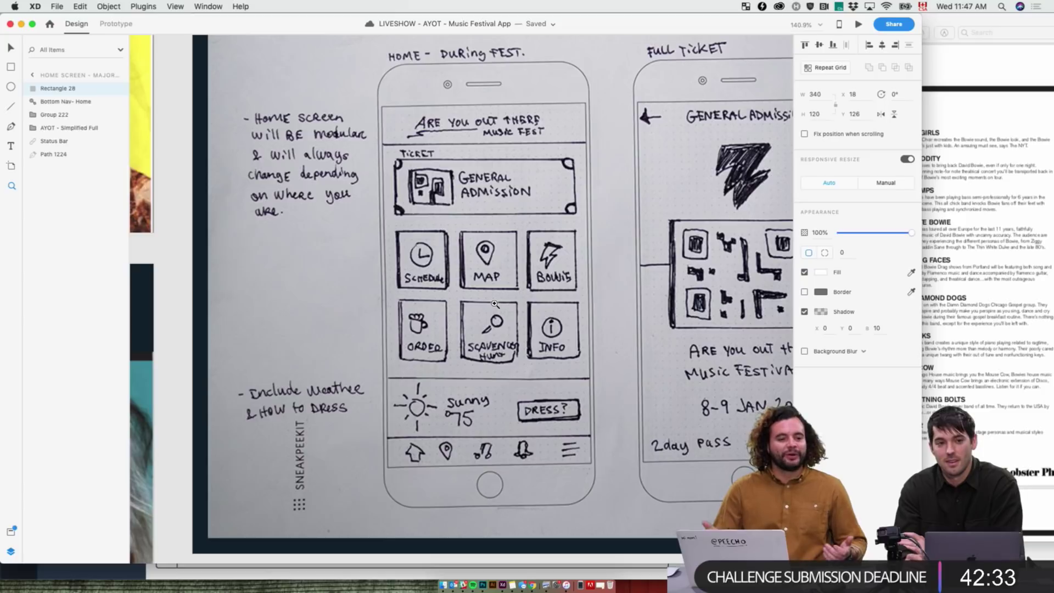
pyautogui.scroll(-5, 494, 304)
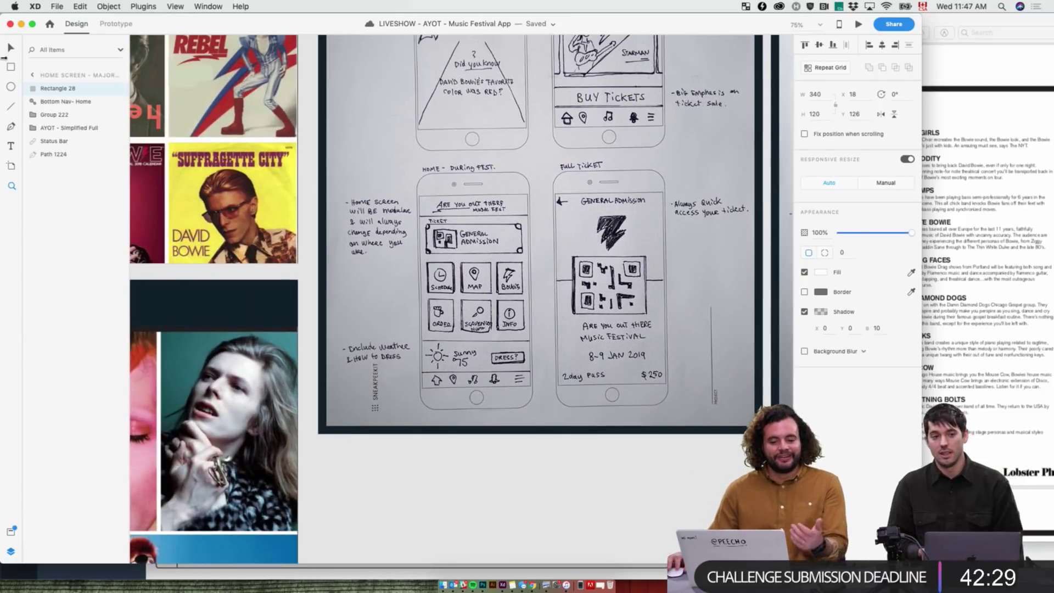
pyautogui.click(582, 471)
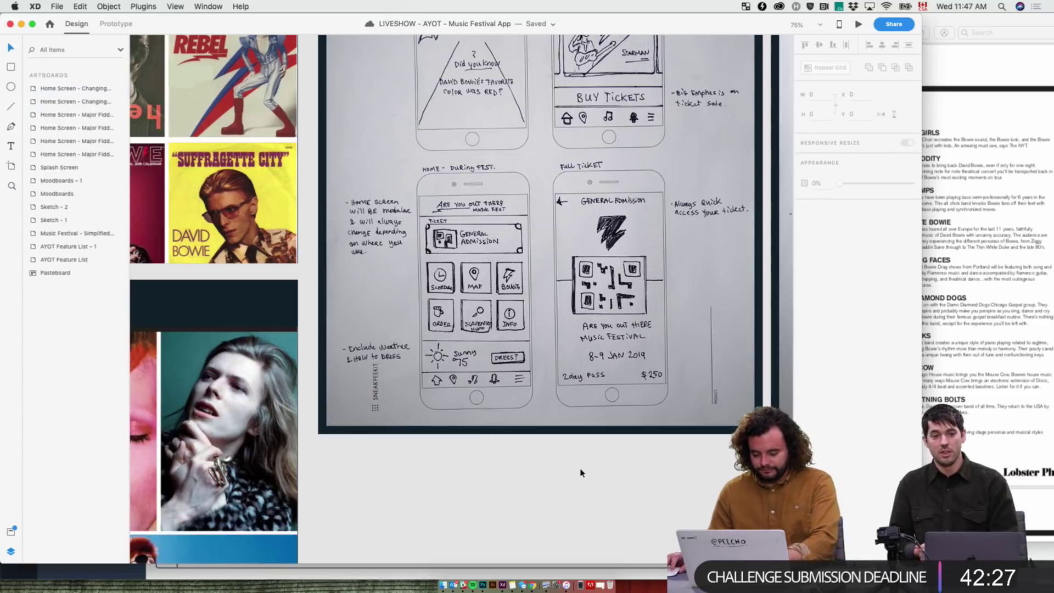
# - Go back to the Home Screen - After Festival artboard and select the blank white card under the header
pyautogui.press('super+minus')
pyautogui.press('super+minus')
pyautogui.hscroll(15, 674, 335)
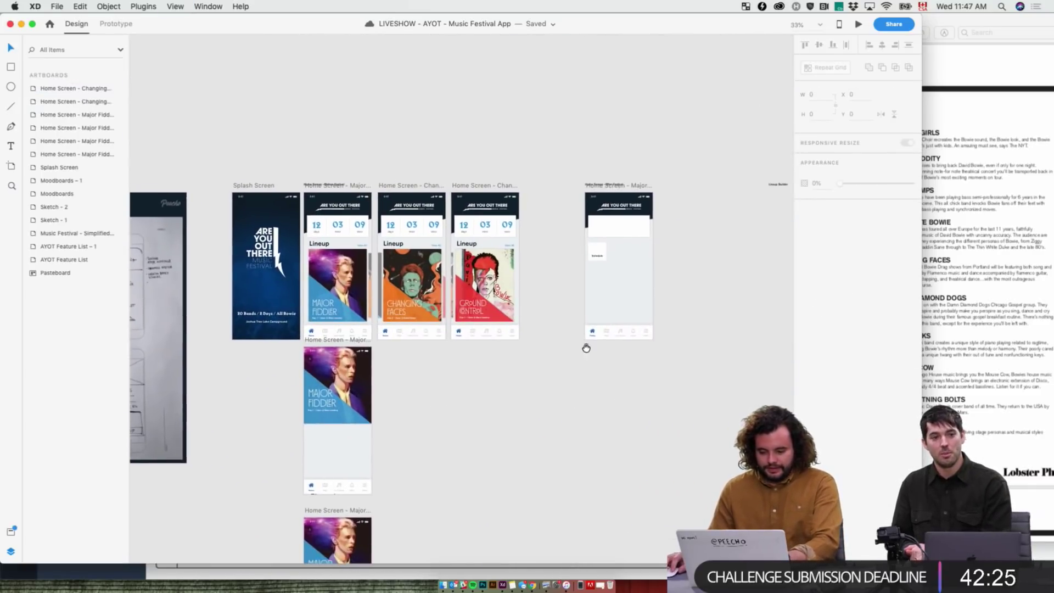
pyautogui.scroll(6, 566, 353)
pyautogui.hscroll(6, 685, 221)
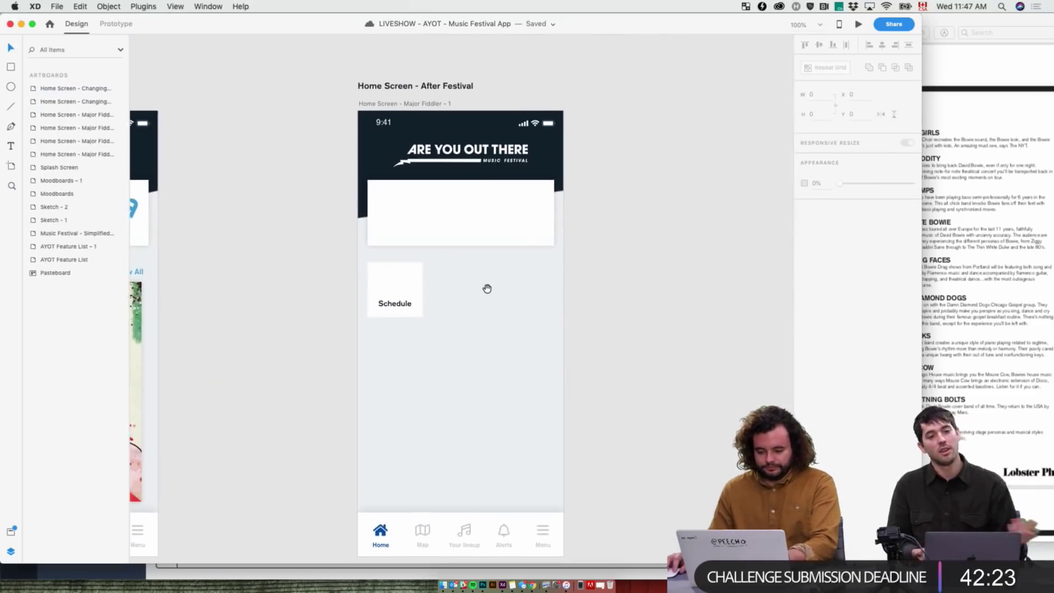
pyautogui.click(487, 231)
pyautogui.press('super+equal')
pyautogui.press('super+equal')
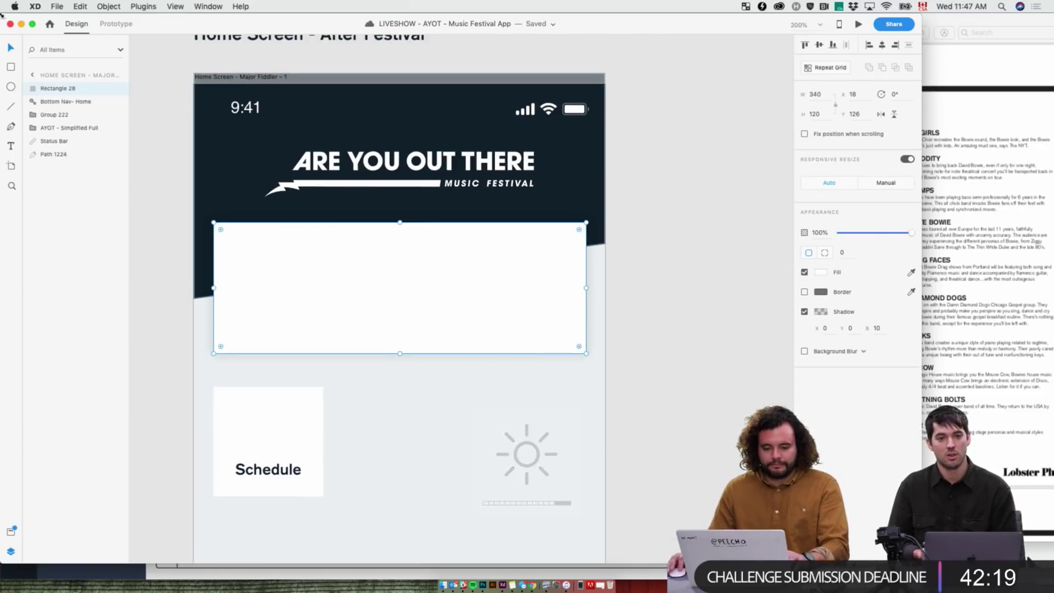
# - Open Ticket.psd from the AYOT - Mobile App folder in Photoshop and bring its whole window into view
pyautogui.click(444, 586)
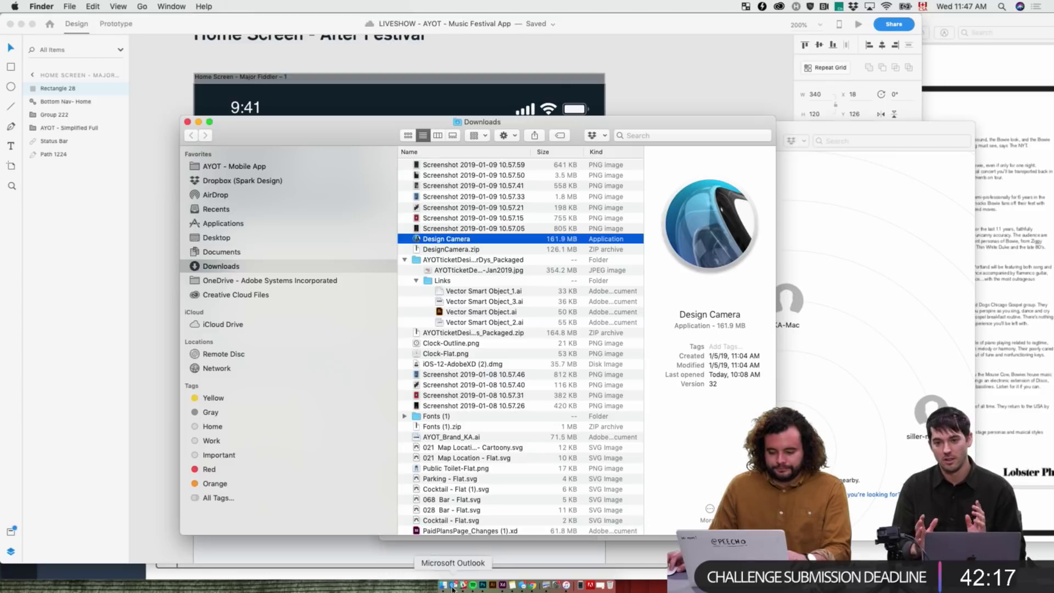
pyautogui.press('super+n')
pyautogui.press('super+w')
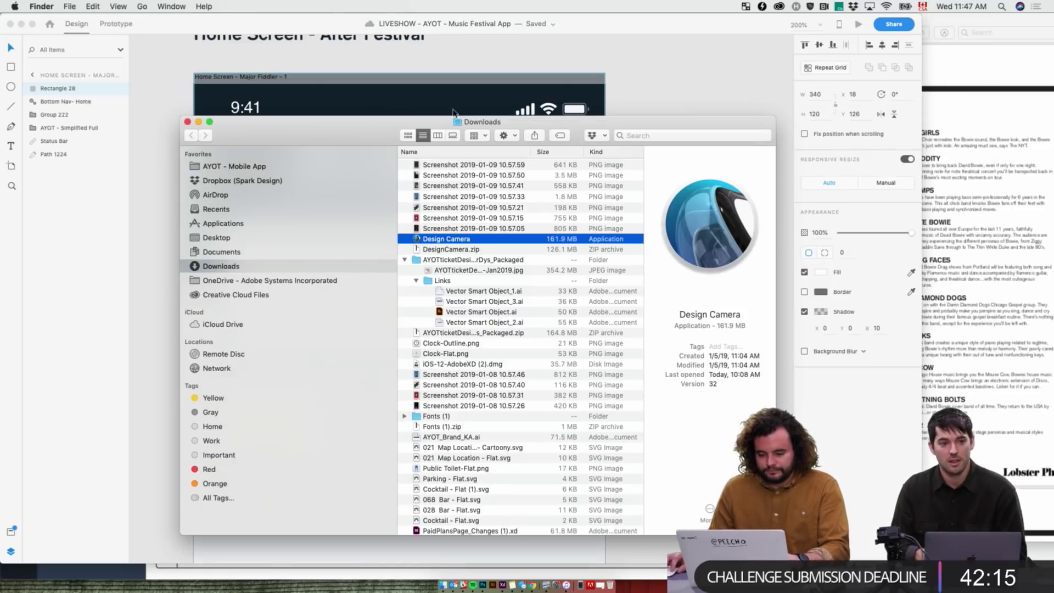
pyautogui.moveTo(285, 115); pyautogui.dragTo(531, 114)
pyautogui.click(531, 158)
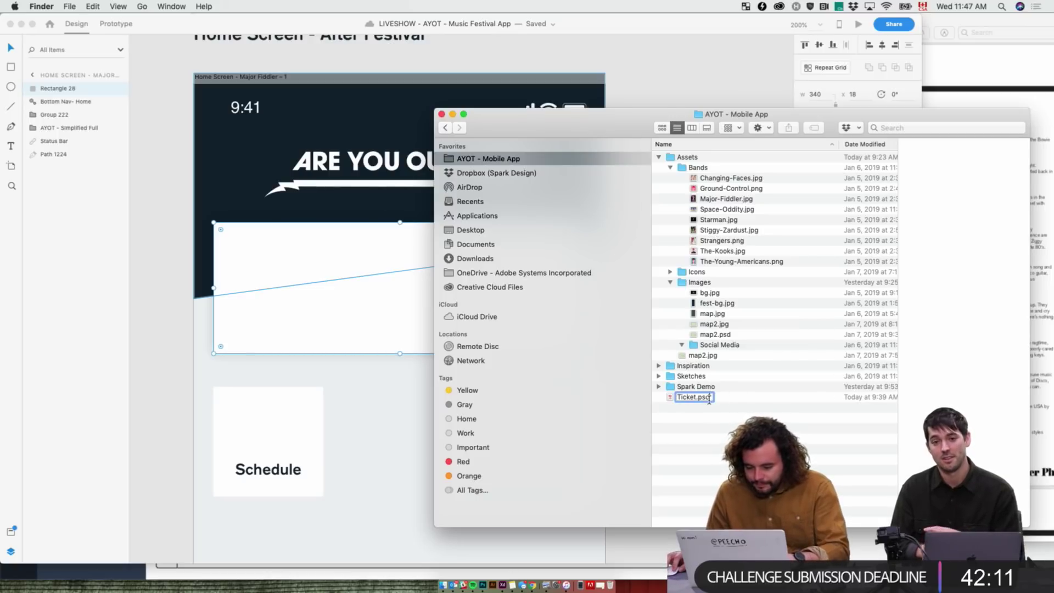
pyautogui.click(684, 397)
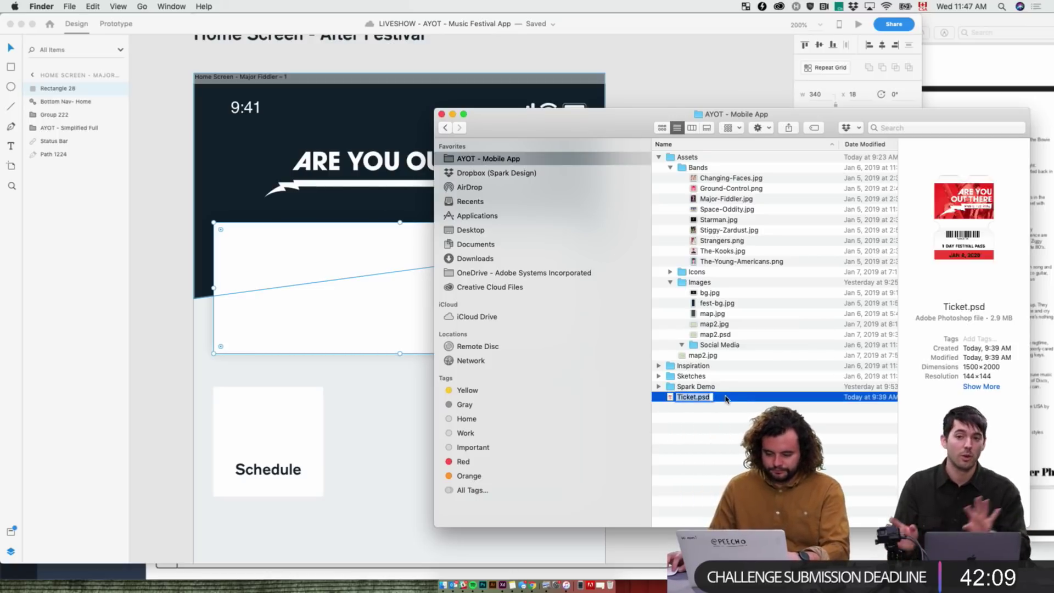
pyautogui.doubleClick(684, 397)
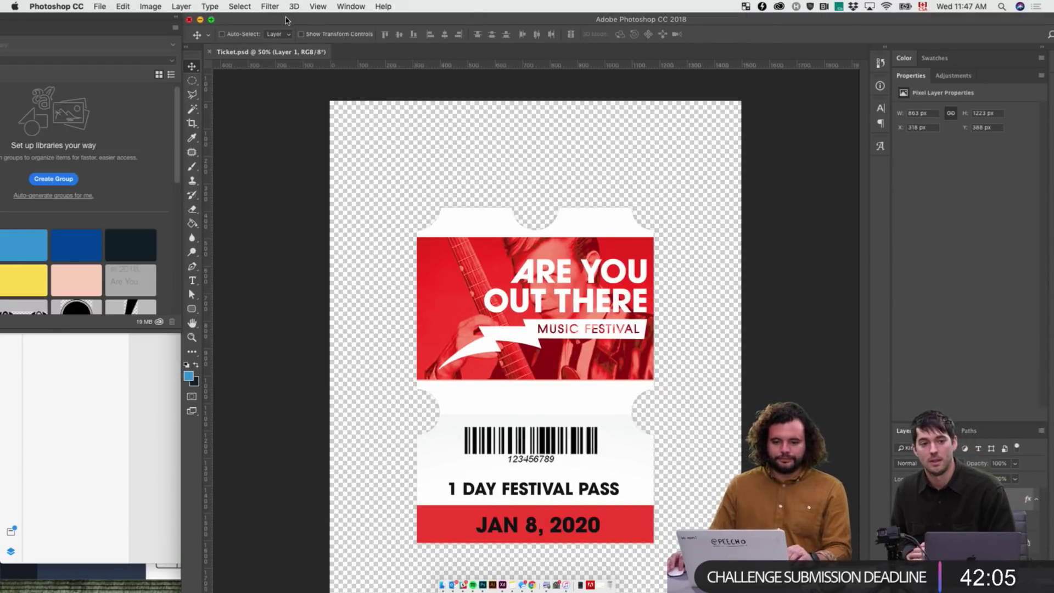
pyautogui.moveTo(285, 15); pyautogui.dragTo(193, 19)
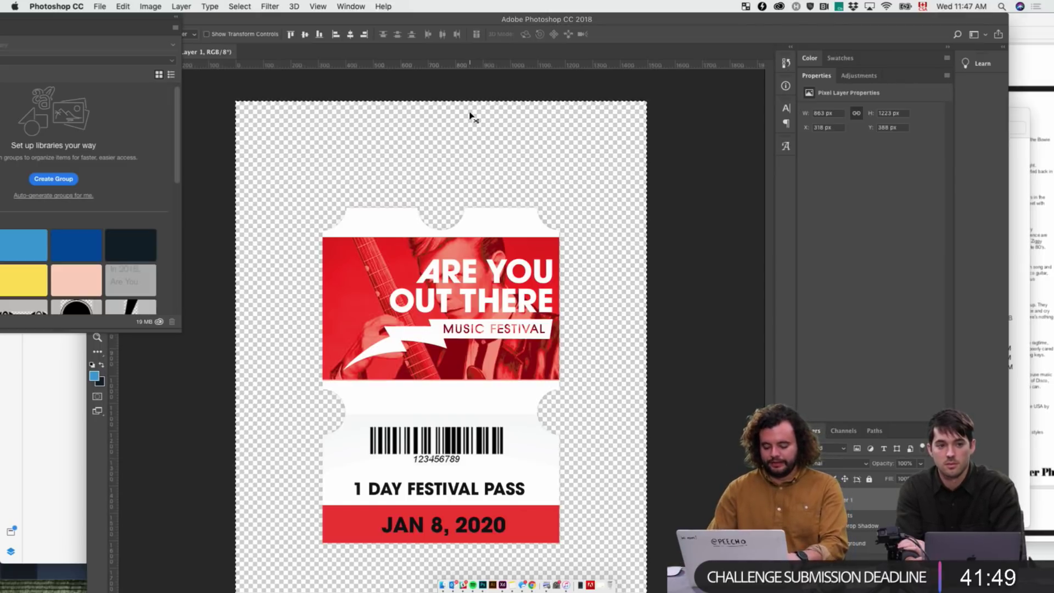
# - Paste the copied ticket artwork into a new document and hide the white background layer
pyautogui.hotkey('ctrl', 'n')
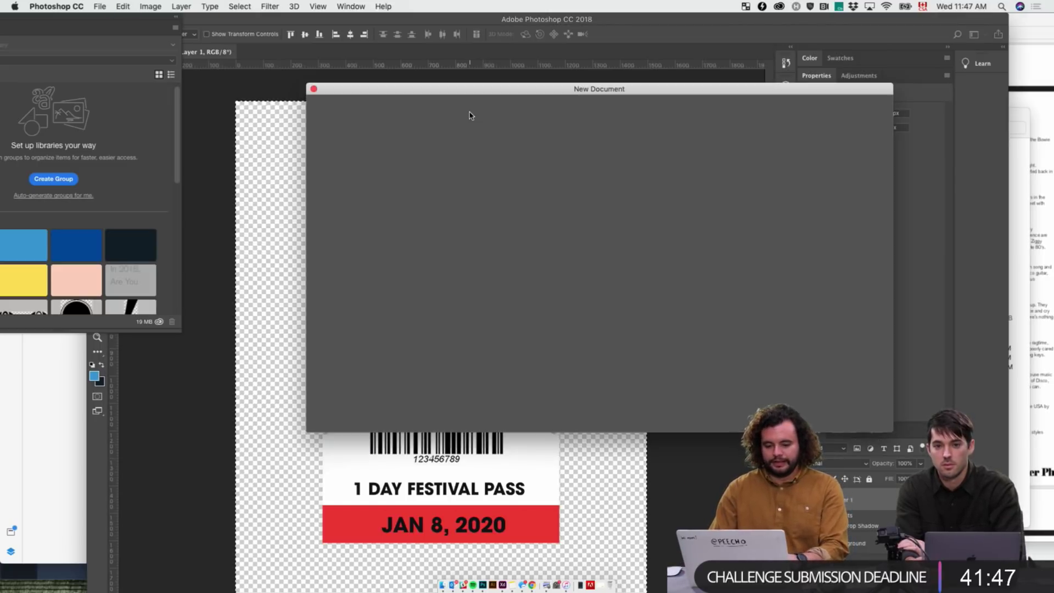
pyautogui.press('Return')
pyautogui.hotkey('ctrl', 'v')
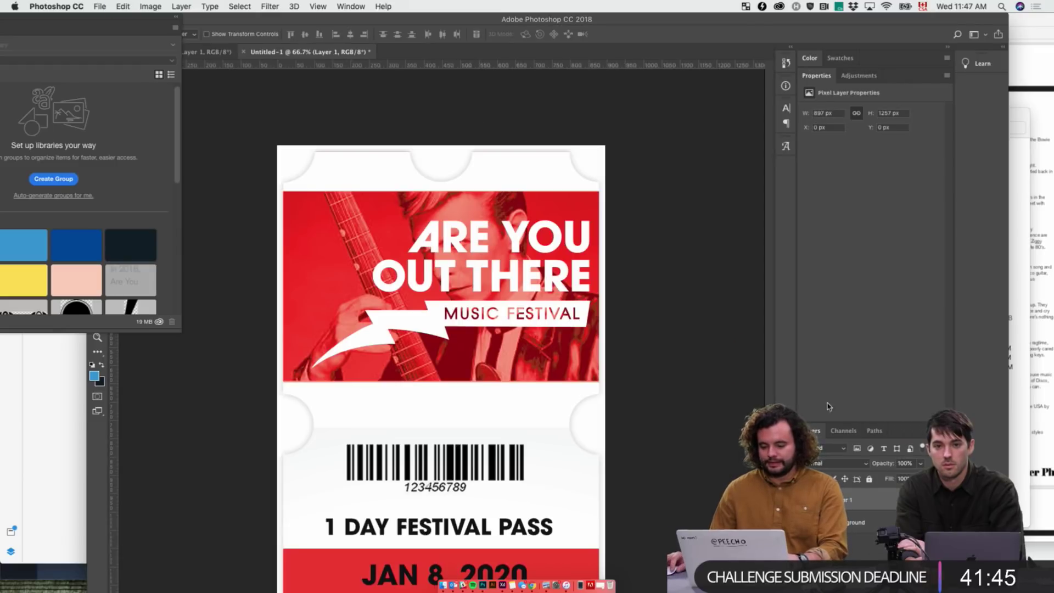
pyautogui.hotkey('alt', '[')
pyautogui.hotkey('ctrl', ',')
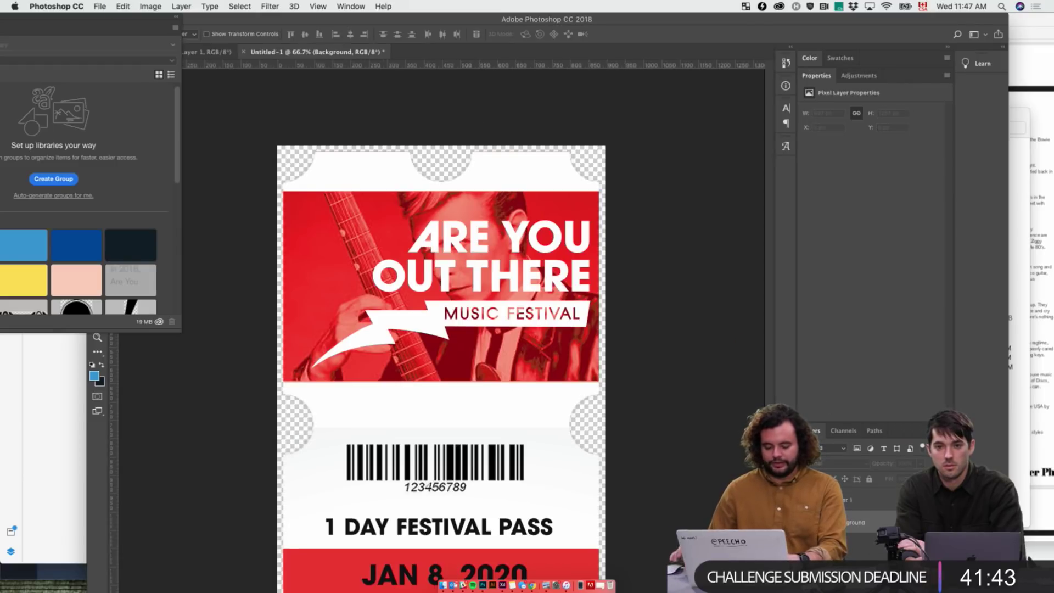
# - Export the ticket for web as a PNG named ticket.png on the Desktop
pyautogui.hotkey('ctrl', 'shift', 's')
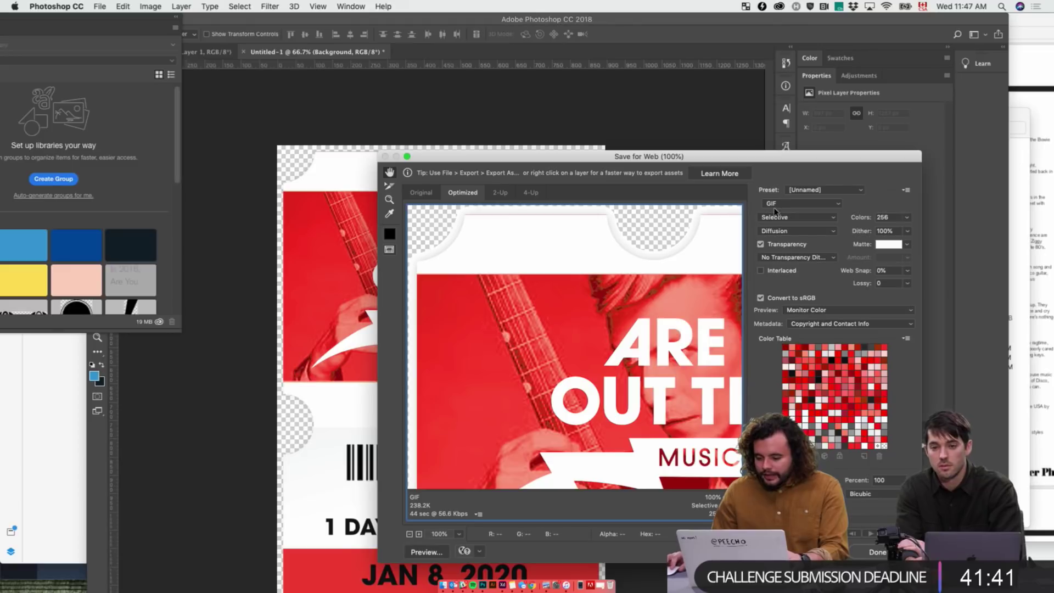
pyautogui.click(780, 207)
pyautogui.click(779, 229)
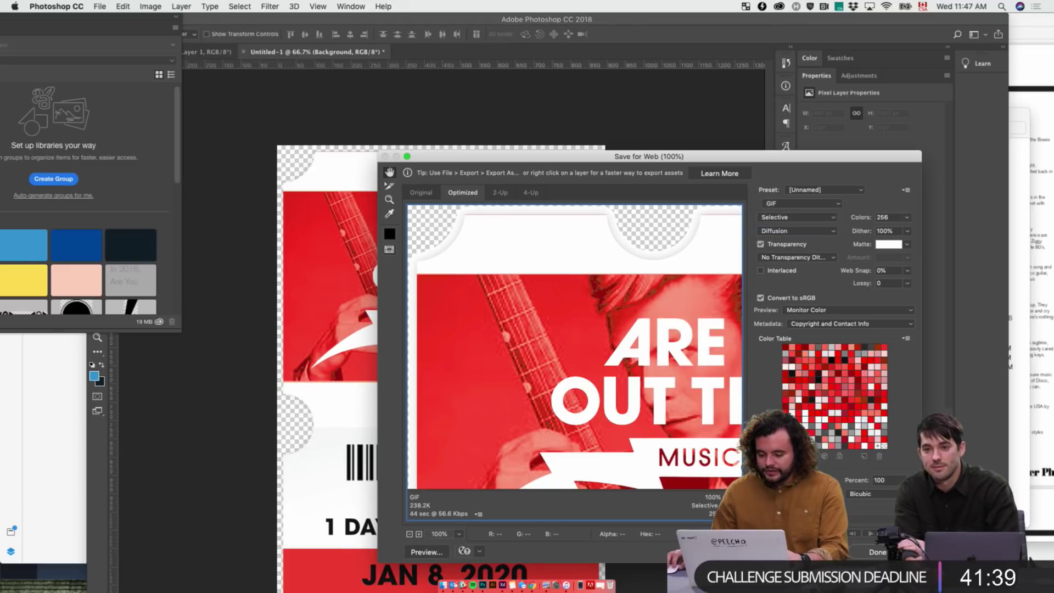
pyautogui.press('Return')
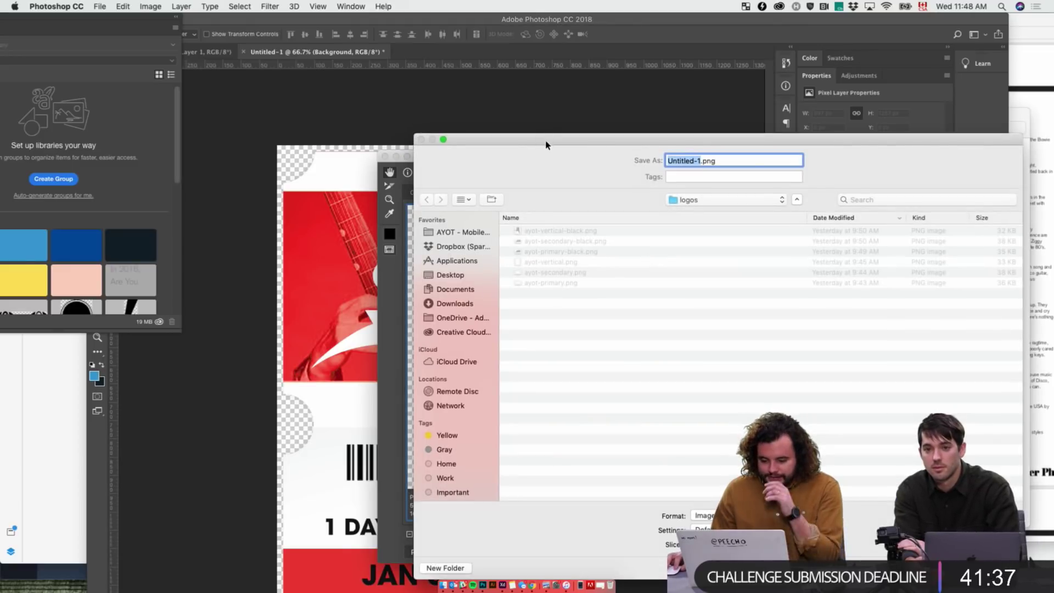
pyautogui.click(450, 275)
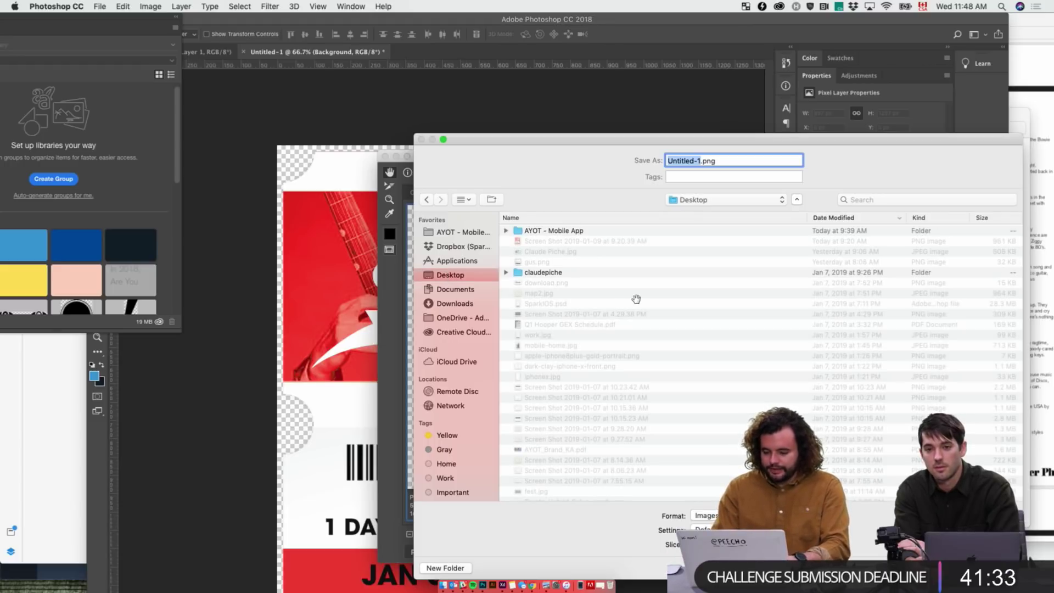
pyautogui.write('ticket')
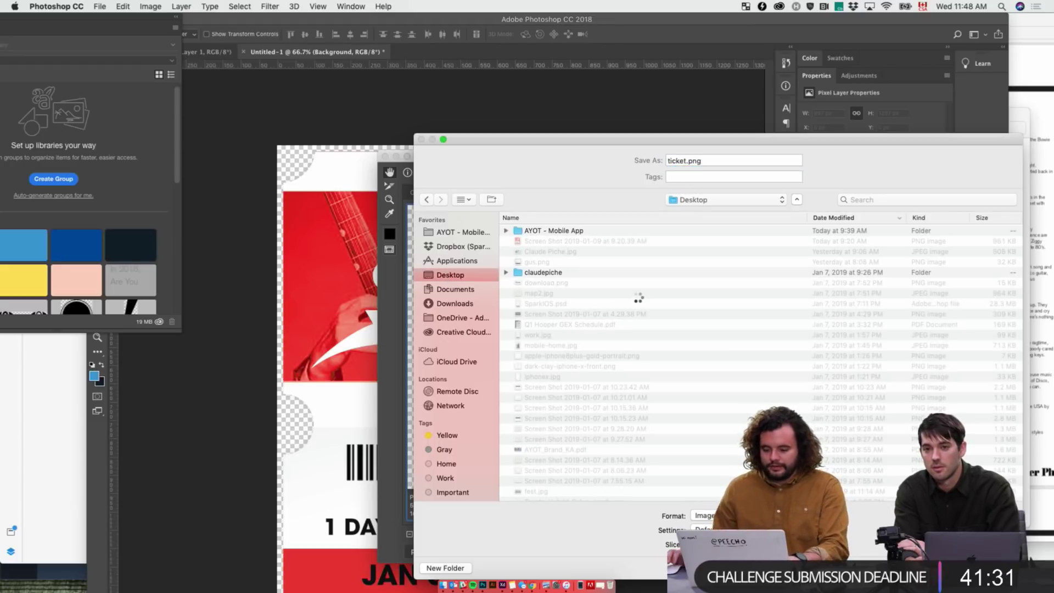
pyautogui.press('Return')
# - Switch back to XD and place ticket.png from the Desktop on the Home Screen - After Festival artboard
pyautogui.press('super+Tab')
pyautogui.press('super+Tab')
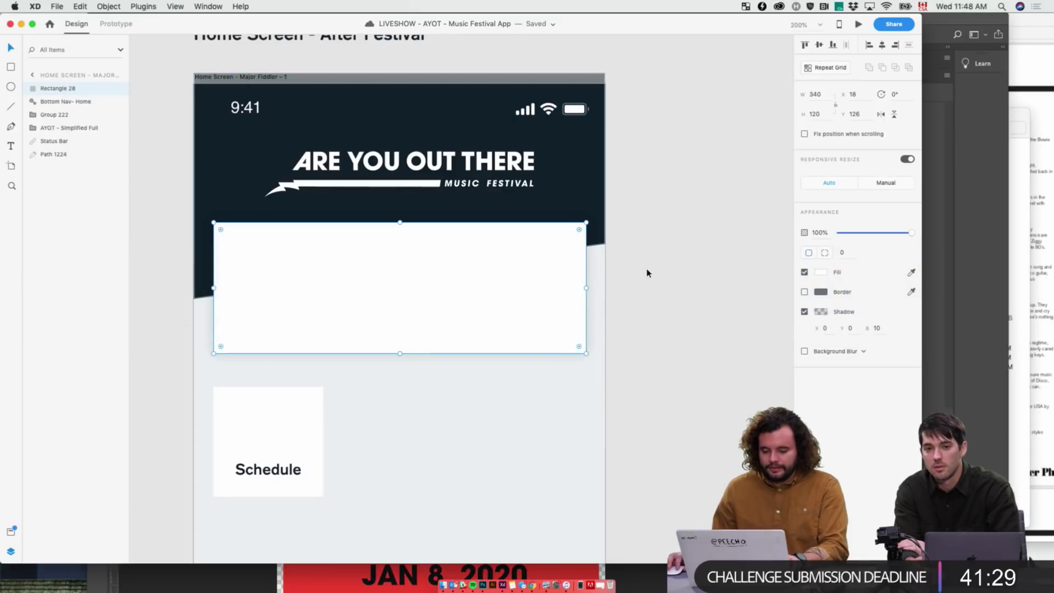
pyautogui.click(443, 586)
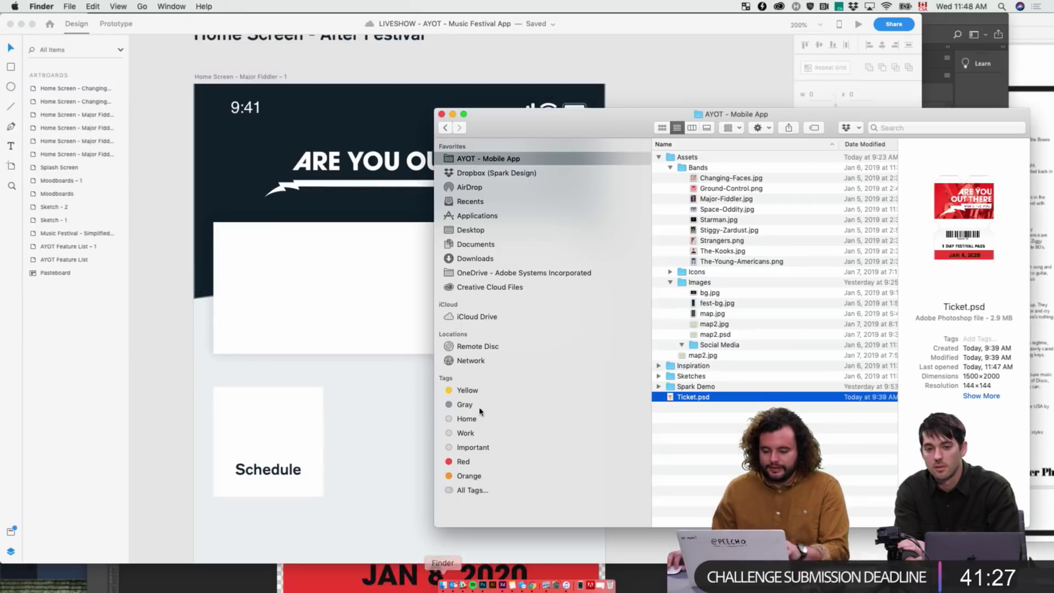
pyautogui.click(476, 230)
pyautogui.moveTo(572, 114); pyautogui.dragTo(655, 117)
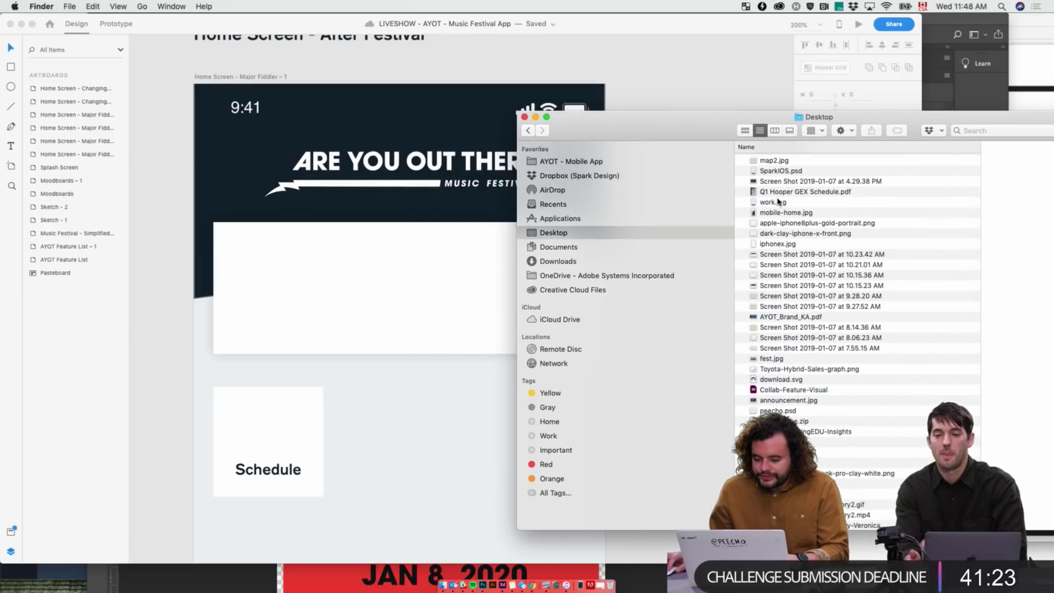
pyautogui.scroll(3, 780, 181)
pyautogui.click(760, 159)
pyautogui.moveTo(759, 159); pyautogui.dragTo(440, 390)
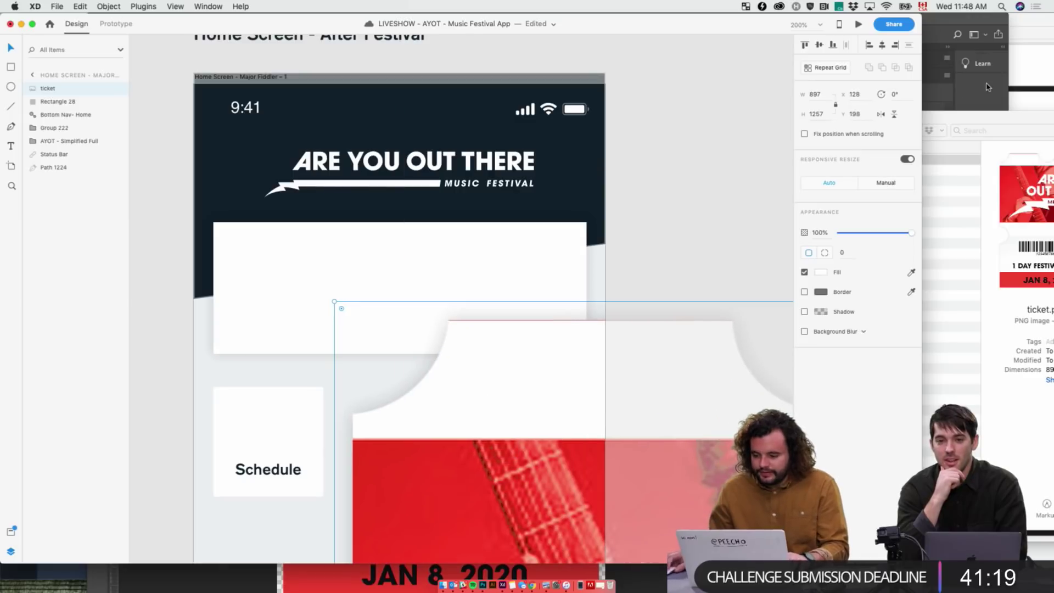
# - Set the ticket image's width to 500 with proportions locked and reduce it further in steps of 10 to 370
pyautogui.click(829, 100)
pyautogui.write('500')
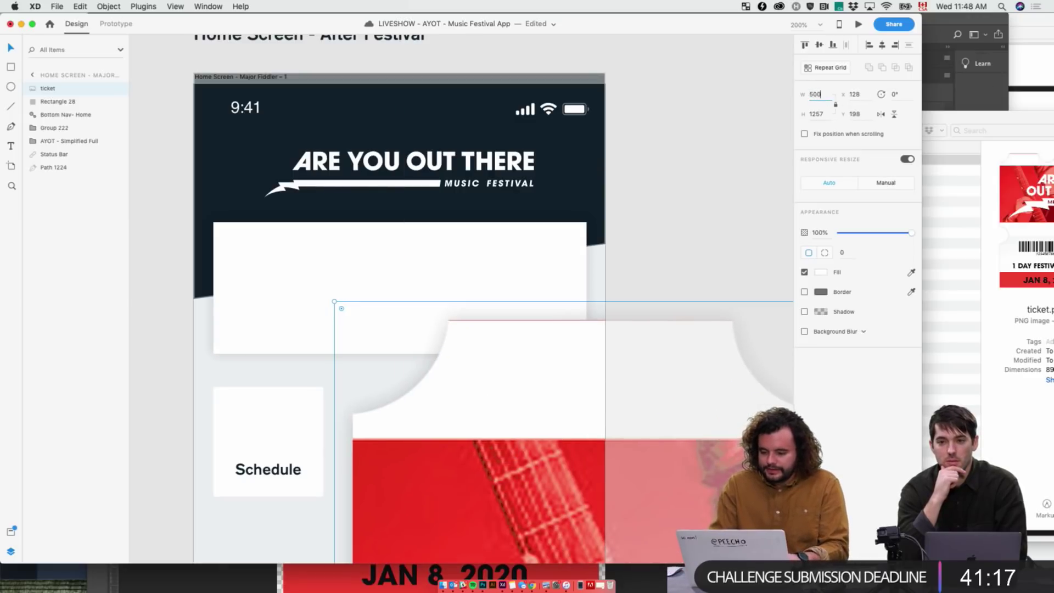
pyautogui.press('Return')
pyautogui.click(822, 96)
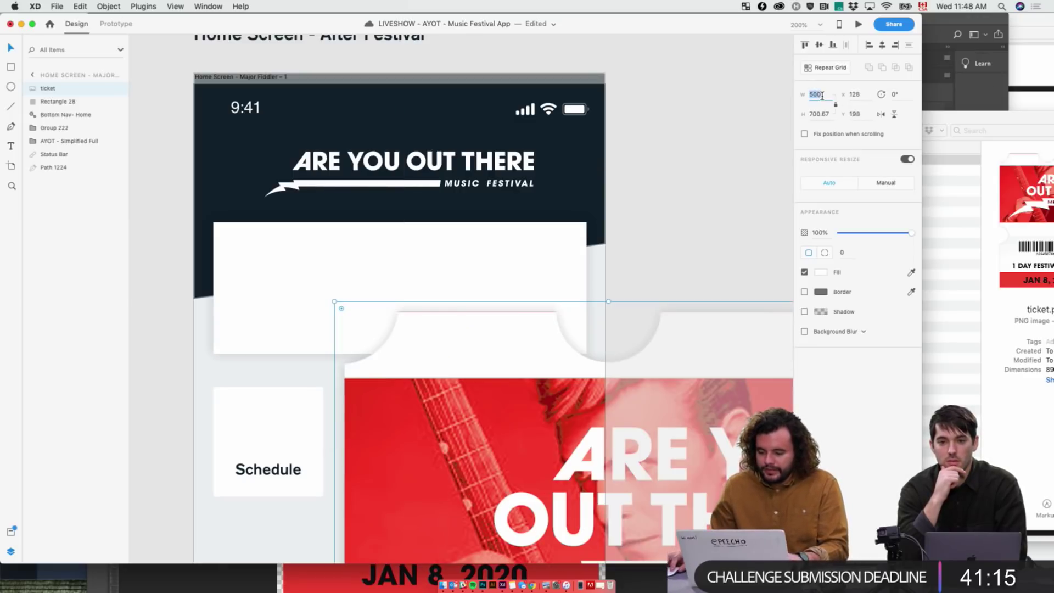
pyautogui.hotkey('shift', 'Down')
pyautogui.hotkey('shift', 'Down')
pyautogui.hotkey('shift', 'Down')
pyautogui.hotkey('shift', 'Down')
pyautogui.hotkey('shift', 'Down')
pyautogui.hotkey('shift', 'Down')
pyautogui.hotkey('shift', 'Down')
pyautogui.hotkey('shift', 'Down')
pyautogui.hotkey('shift', 'Down')
pyautogui.hotkey('shift', 'Down')
pyautogui.hotkey('shift', 'Down')
pyautogui.hotkey('shift', 'Down')
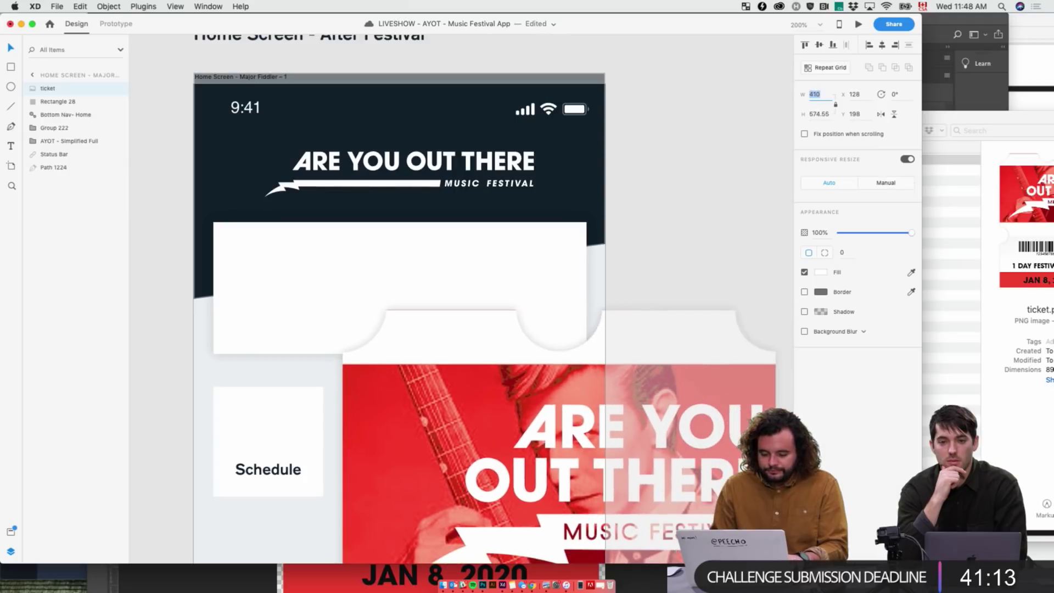
pyautogui.hotkey('shift', 'Down')
# - Move the ticket image over the blank white card and set its width to 340 to match the card
pyautogui.moveTo(536, 416); pyautogui.dragTo(407, 272)
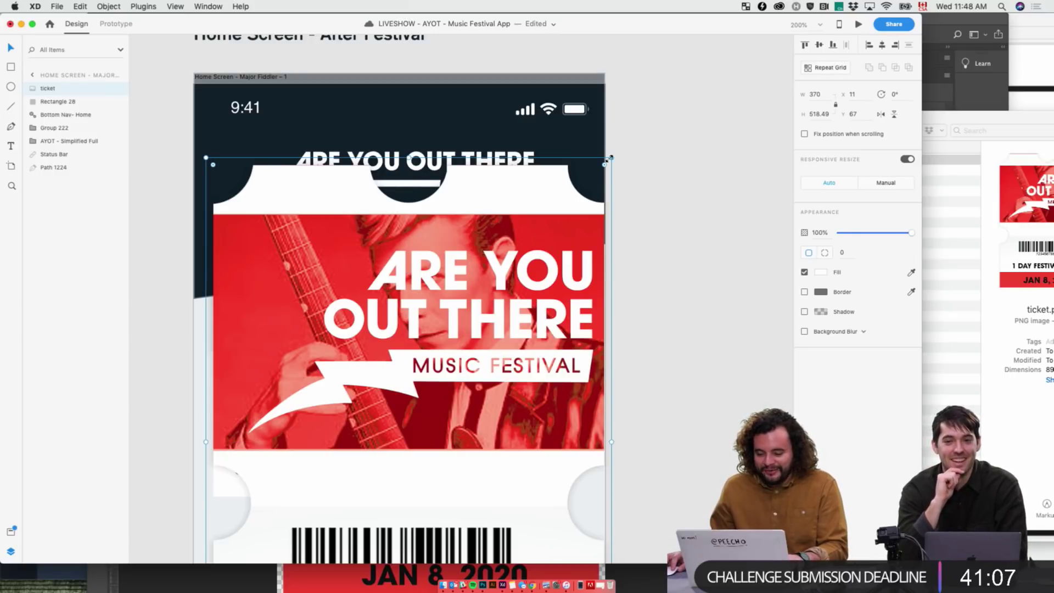
pyautogui.moveTo(615, 158); pyautogui.dragTo(566, 228)
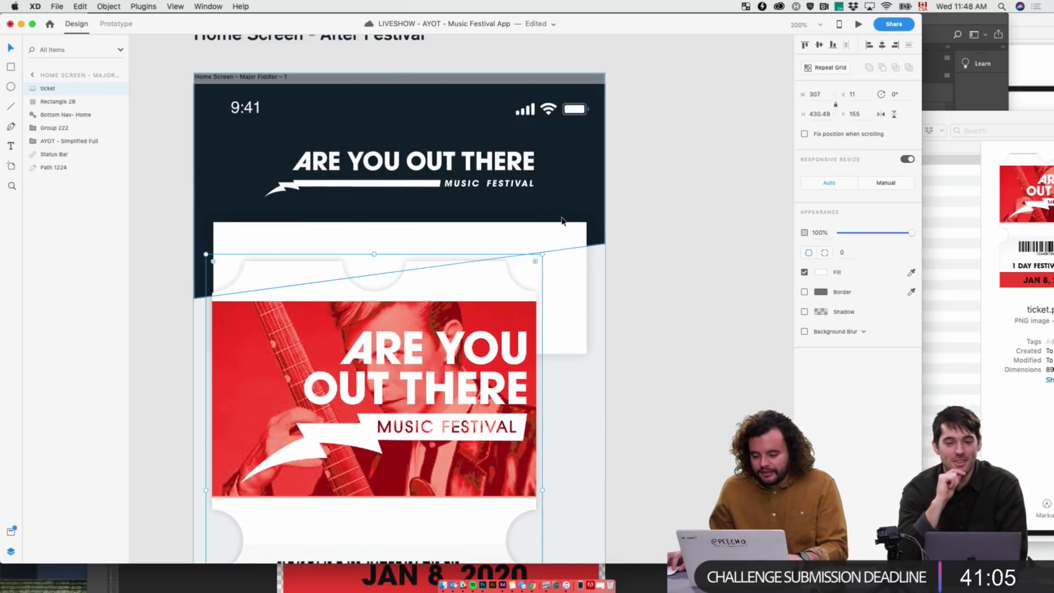
pyautogui.click(560, 244)
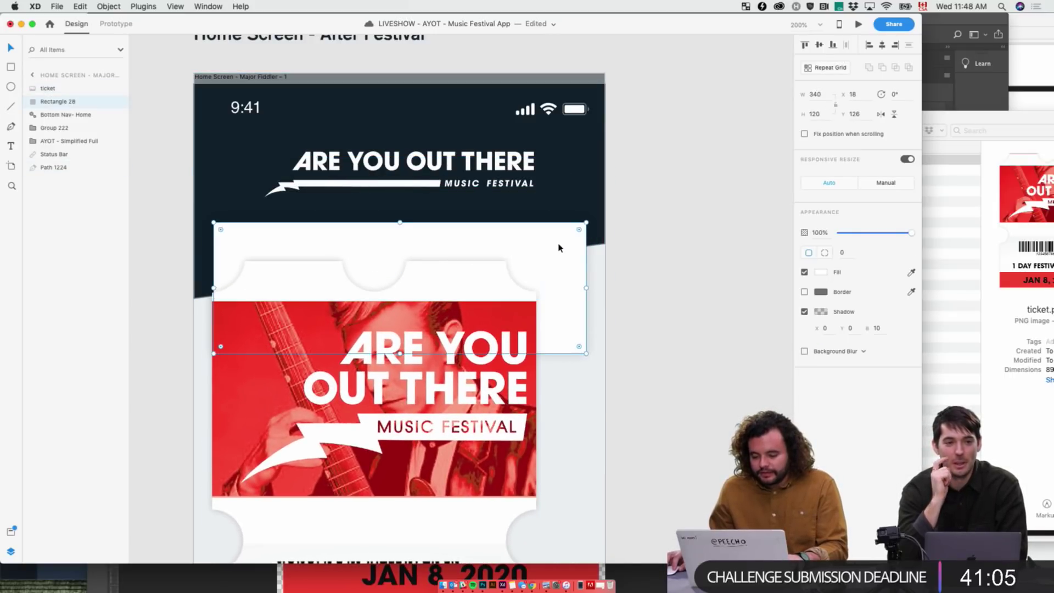
pyautogui.click(438, 434)
pyautogui.click(822, 96)
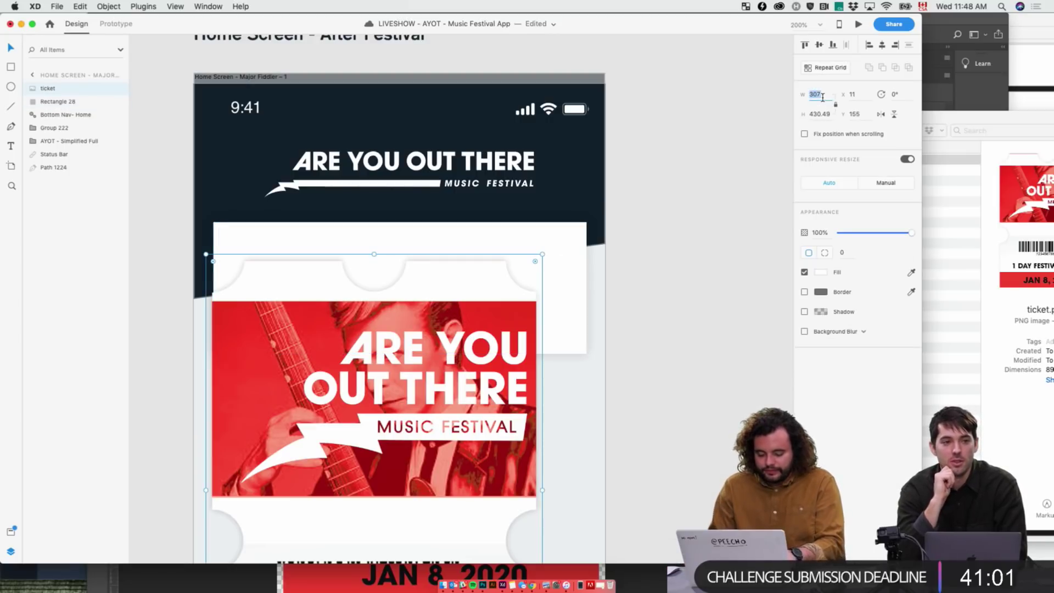
pyautogui.write('340')
pyautogui.press('Return')
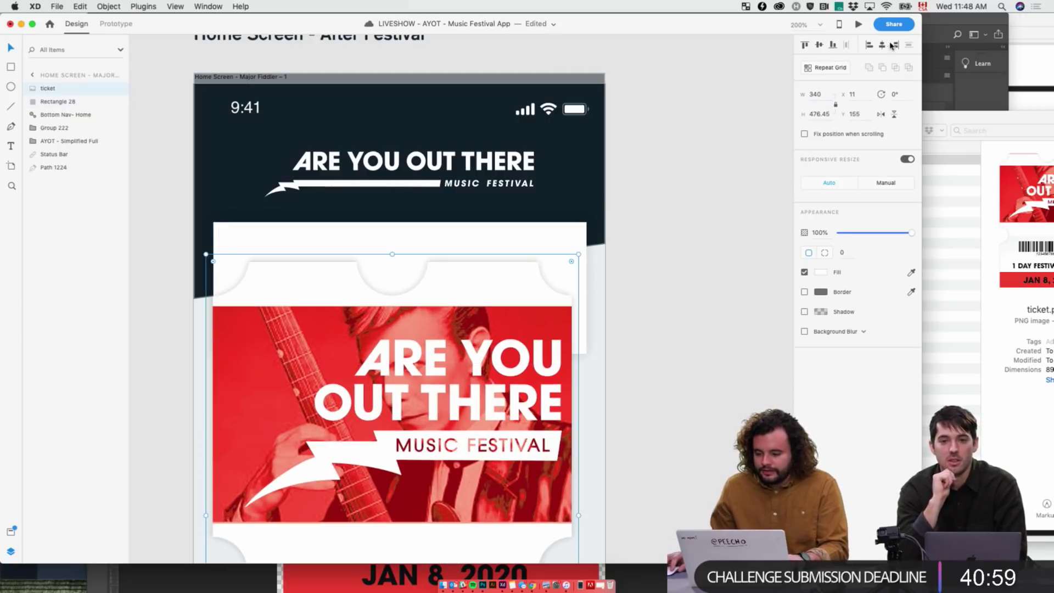
# - Centre the ticket image horizontally on the artboard, then shift it to X 153, Y 126, level with the card's upper edge
pyautogui.click(888, 47)
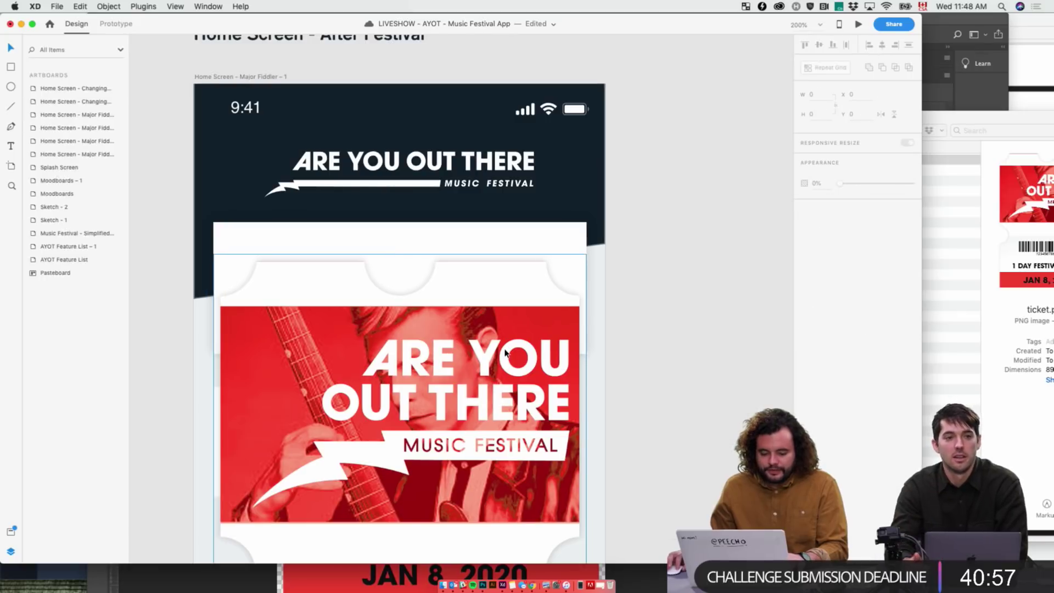
pyautogui.moveTo(512, 329); pyautogui.dragTo(512, 292)
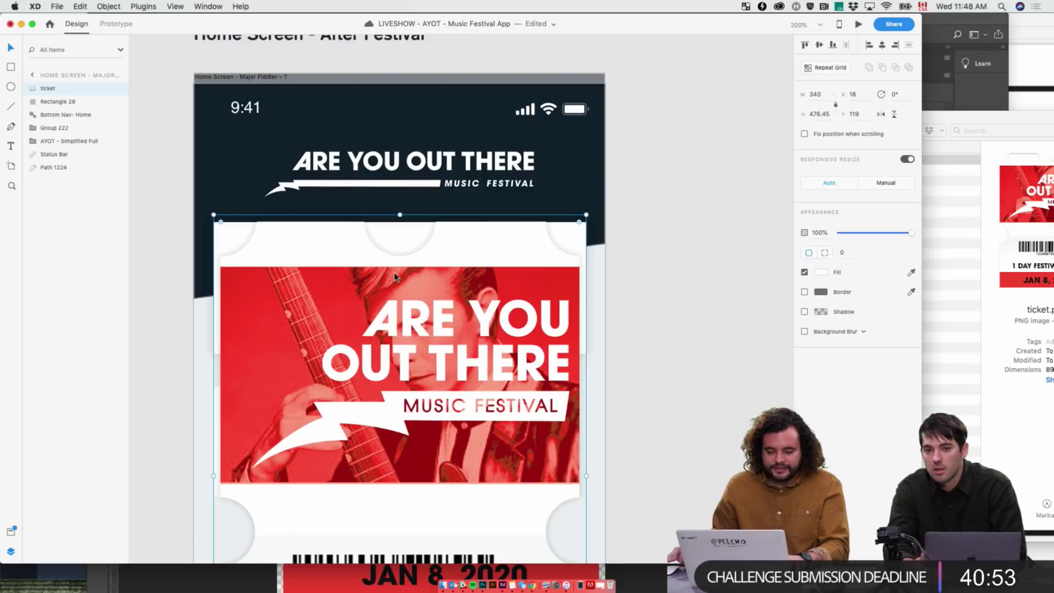
pyautogui.moveTo(395, 277); pyautogui.dragTo(543, 284)
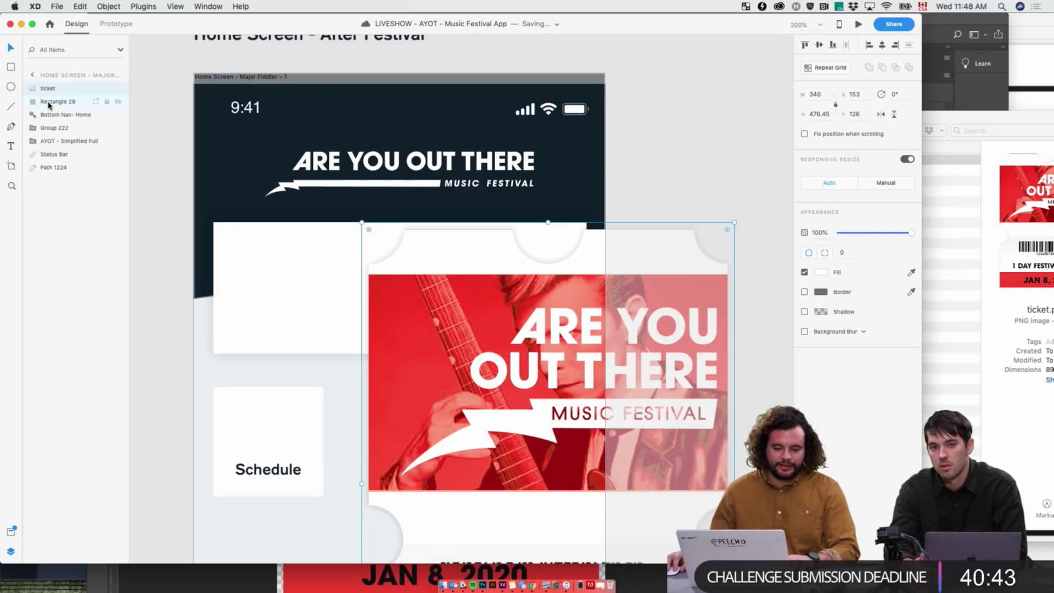
# - Mask the ticket image with the white card rectangle using Mask with Shape
pyautogui.keyDown('shift'); pyautogui.click(49, 102); pyautogui.keyUp('shift')
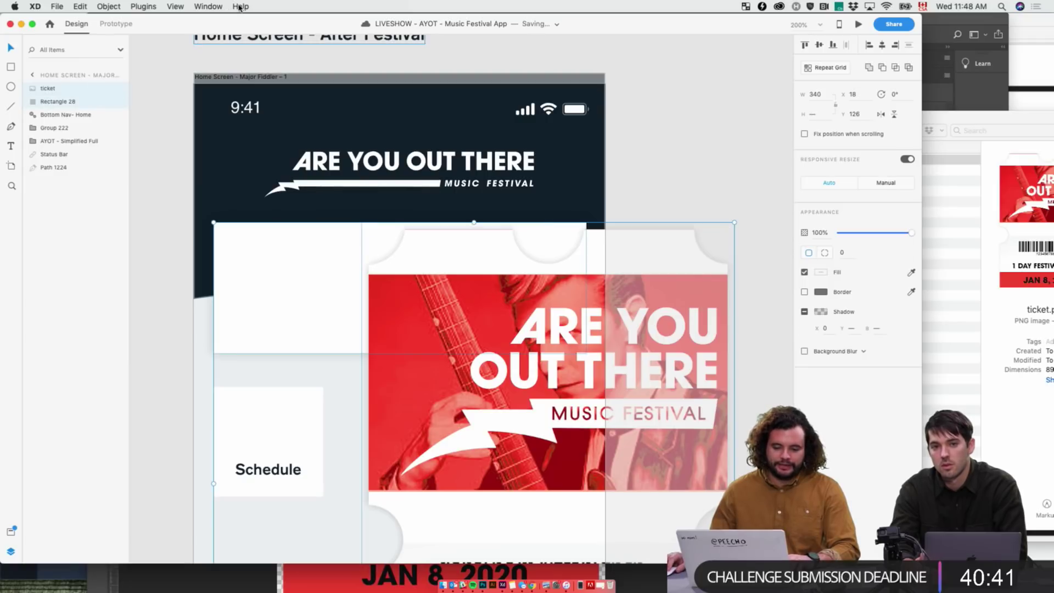
pyautogui.click(79, 7)
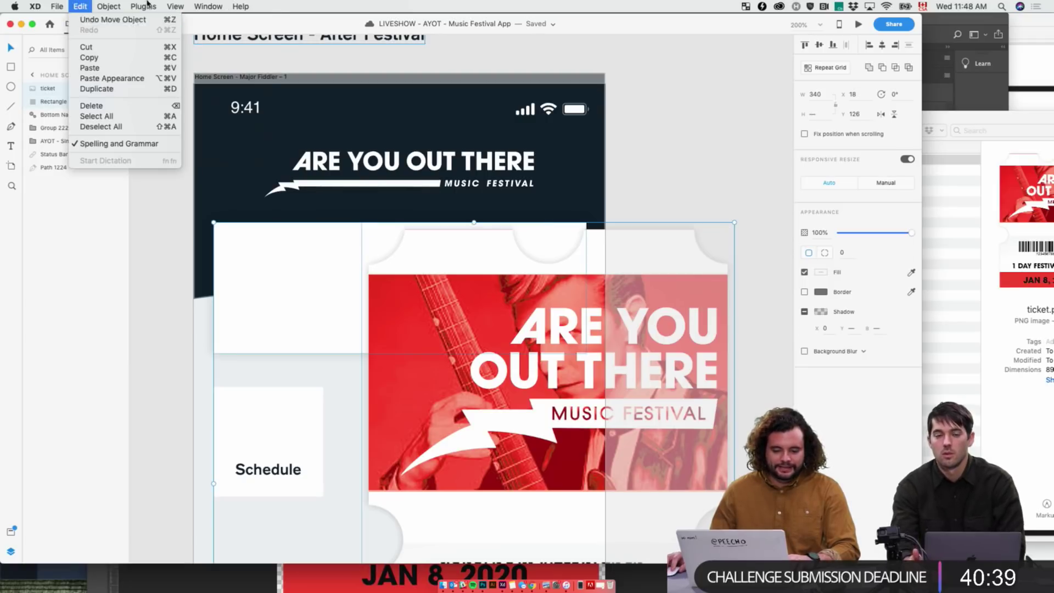
pyautogui.click(79, 7)
pyautogui.click(240, 6)
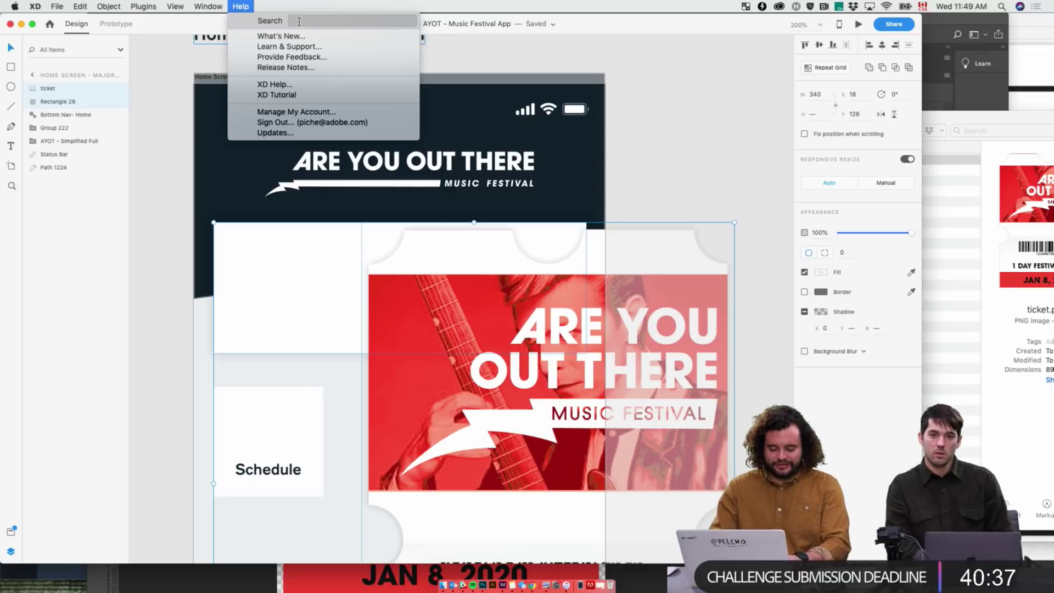
pyautogui.write('mask')
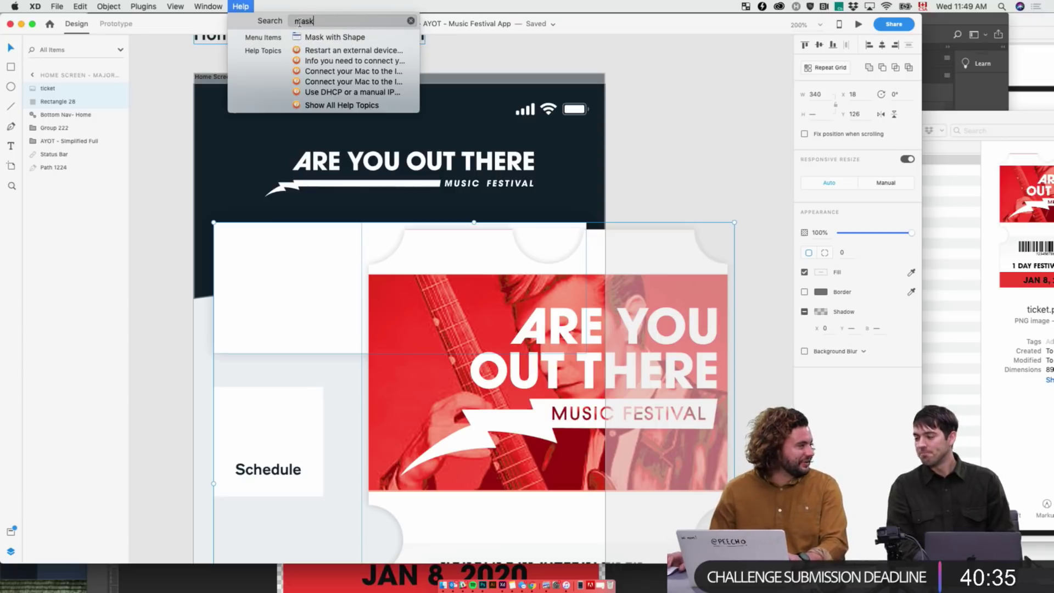
pyautogui.click(306, 37)
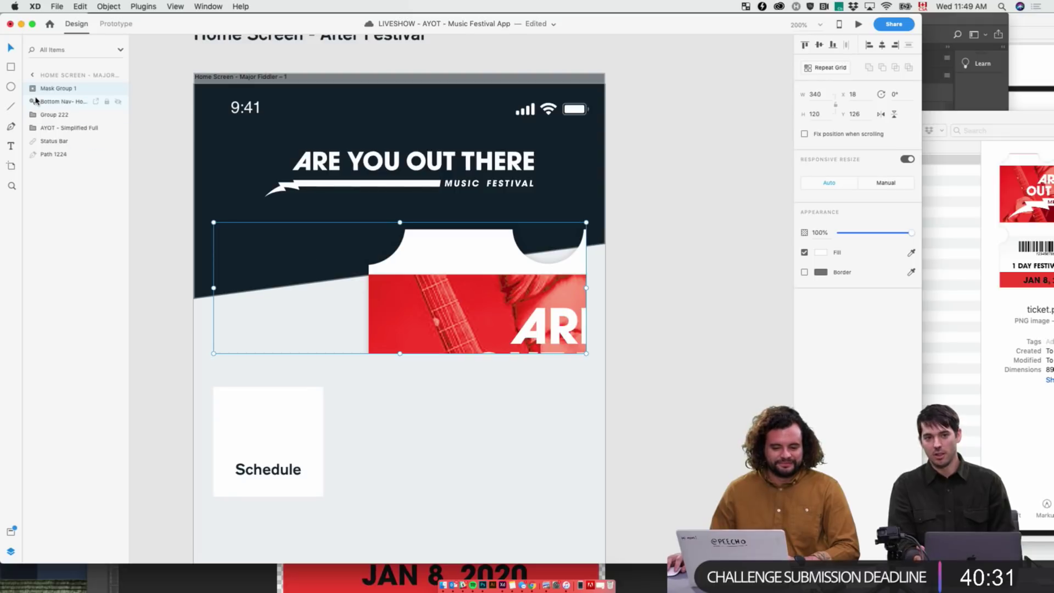
# - Release the mask group and reapply Mask with Shape to the ticket image and card rectangle
pyautogui.press('super+shift+g')
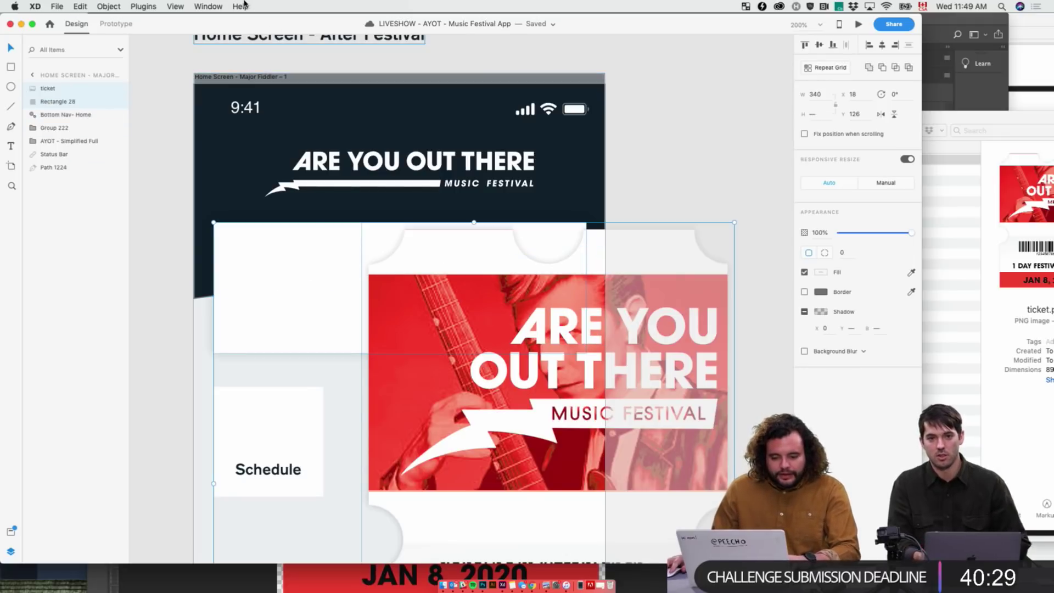
pyautogui.click(240, 6)
pyautogui.moveTo(109, 6)
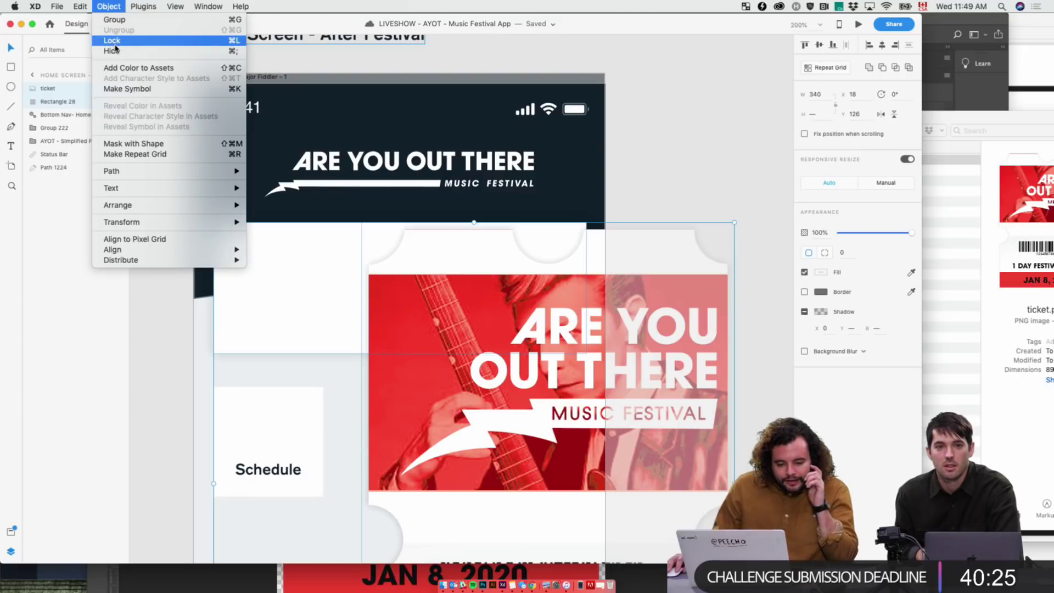
pyautogui.click(151, 143)
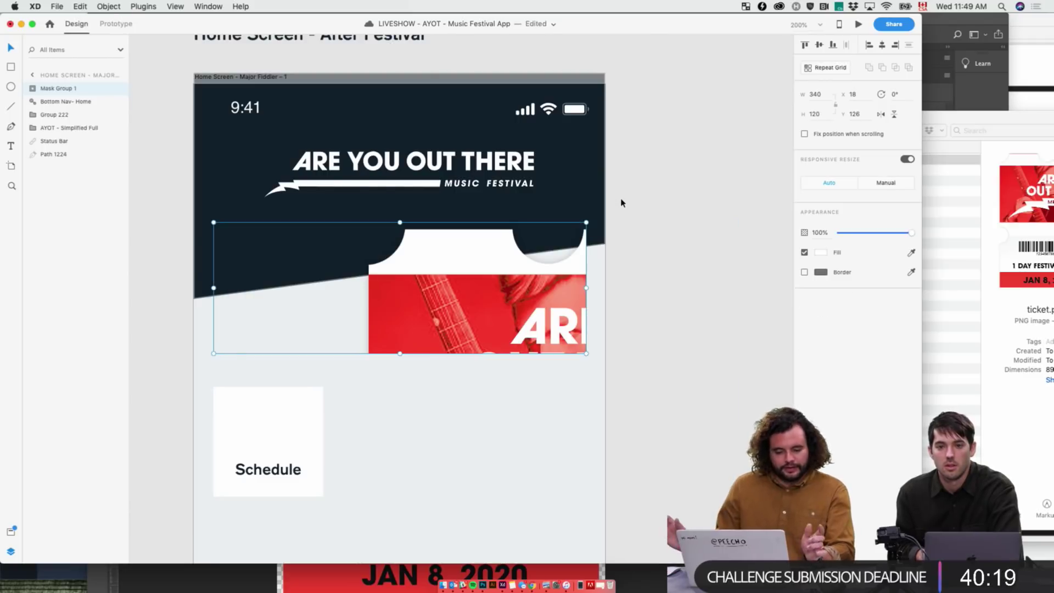
# - Move the ticket image inside the mask group to X 18, Y 105, aligned with the card's sides
pyautogui.click(36, 90)
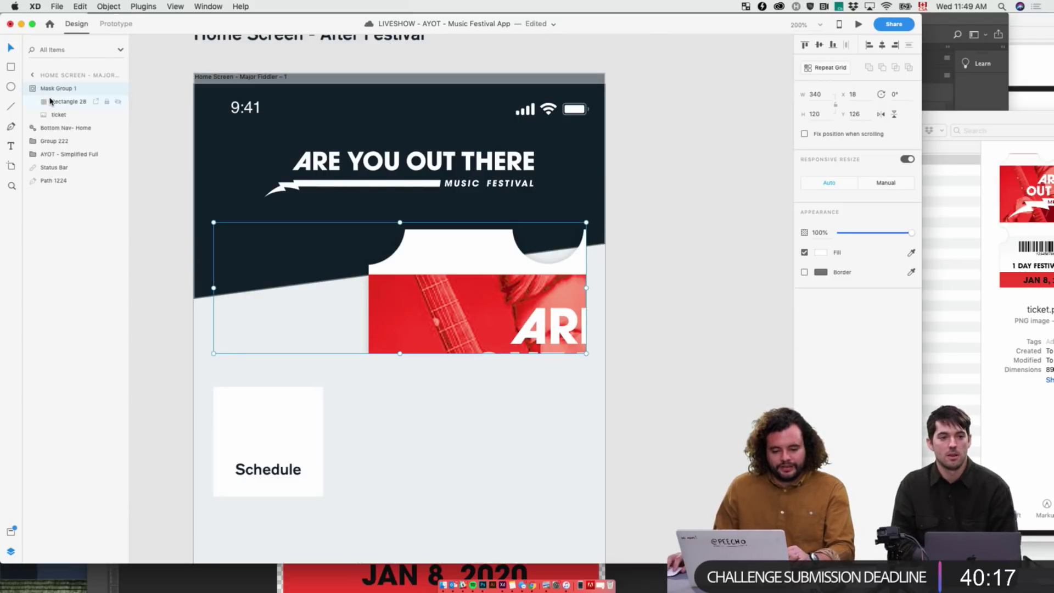
pyautogui.click(55, 114)
pyautogui.moveTo(469, 278); pyautogui.dragTo(320, 254)
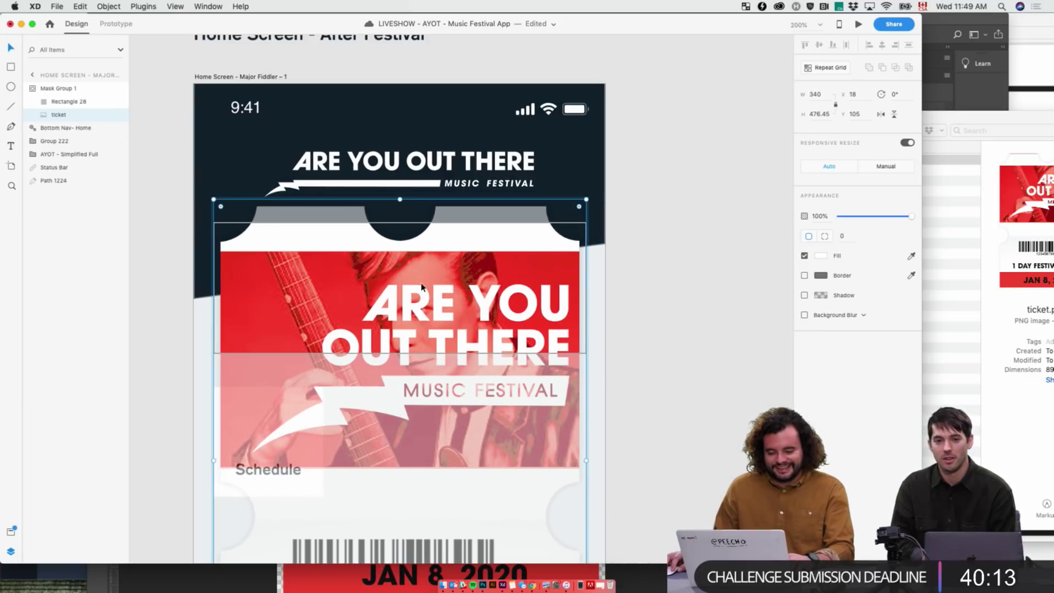
# - Raise the ticket image within the mask to Y -172 so the barcode and 1 DAY FESTIVAL PASS text fill the card
pyautogui.hotkey('shift', 'Up')
pyautogui.hotkey('shift', 'Up')
pyautogui.hotkey('shift', 'Up')
pyautogui.hotkey('shift', 'Up')
pyautogui.hotkey('shift', 'Up')
pyautogui.hotkey('shift', 'Up')
pyautogui.hotkey('shift', 'Up')
pyautogui.hotkey('shift', 'Up')
pyautogui.hotkey('shift', 'Up')
pyautogui.hotkey('shift', 'Up')
pyautogui.hotkey('shift', 'Up')
pyautogui.hotkey('shift', 'Up')
pyautogui.hotkey('shift', 'Up')
pyautogui.hotkey('shift', 'Up')
pyautogui.hotkey('shift', 'Up')
pyautogui.hotkey('shift', 'Up')
pyautogui.hotkey('shift', 'Up')
pyautogui.hotkey('shift', 'Up')
pyautogui.hotkey('shift', 'Up')
pyautogui.hotkey('shift', 'Up')
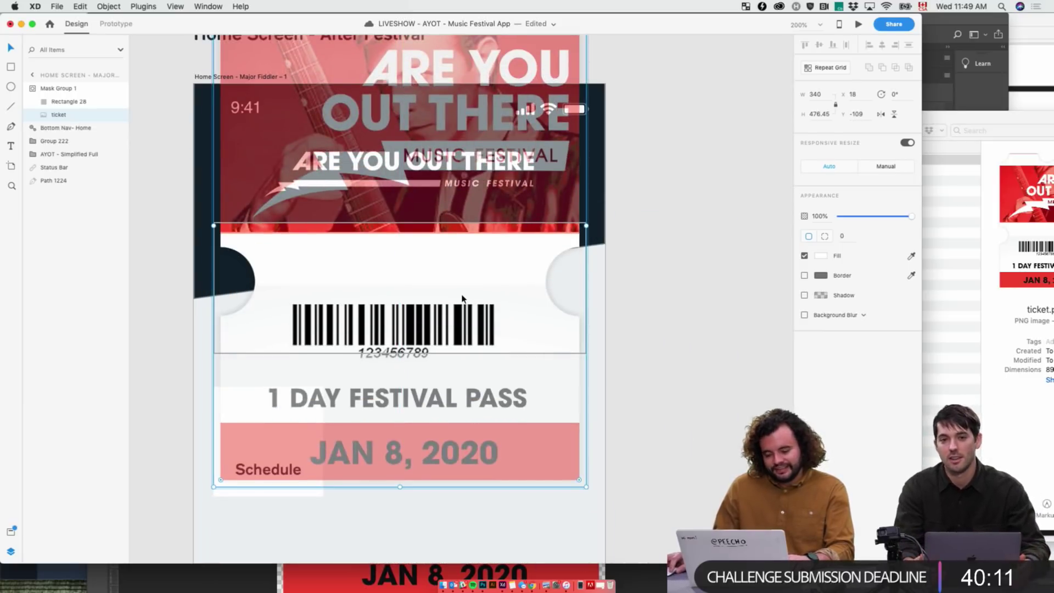
pyautogui.moveTo(464, 301); pyautogui.dragTo(457, 229)
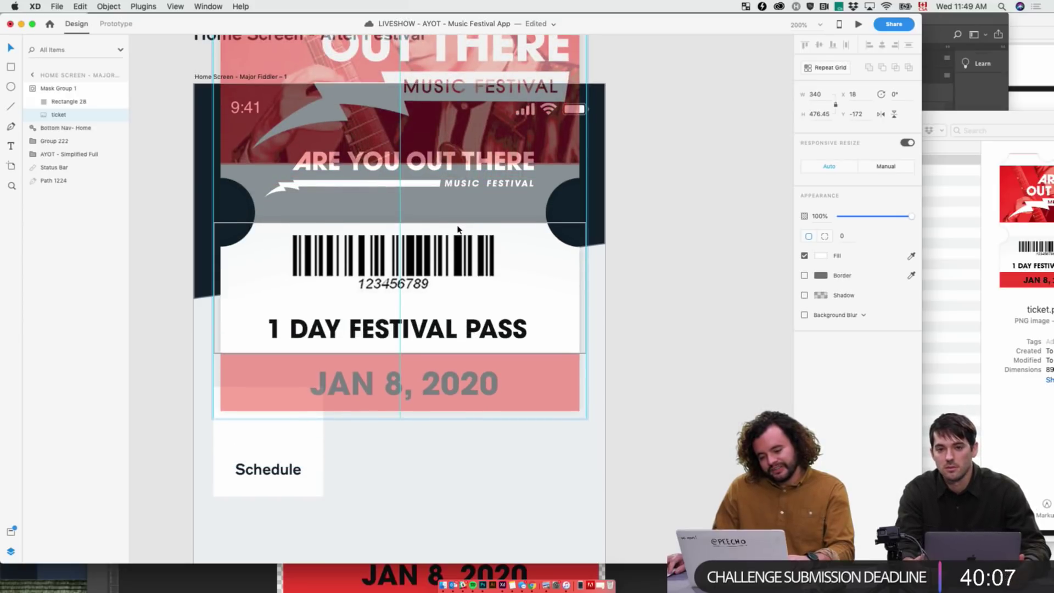
pyautogui.click(649, 259)
# - Check the masked ticket card and its contents, and compare it with the rest of the After Festival home screen
pyautogui.doubleClick(481, 296)
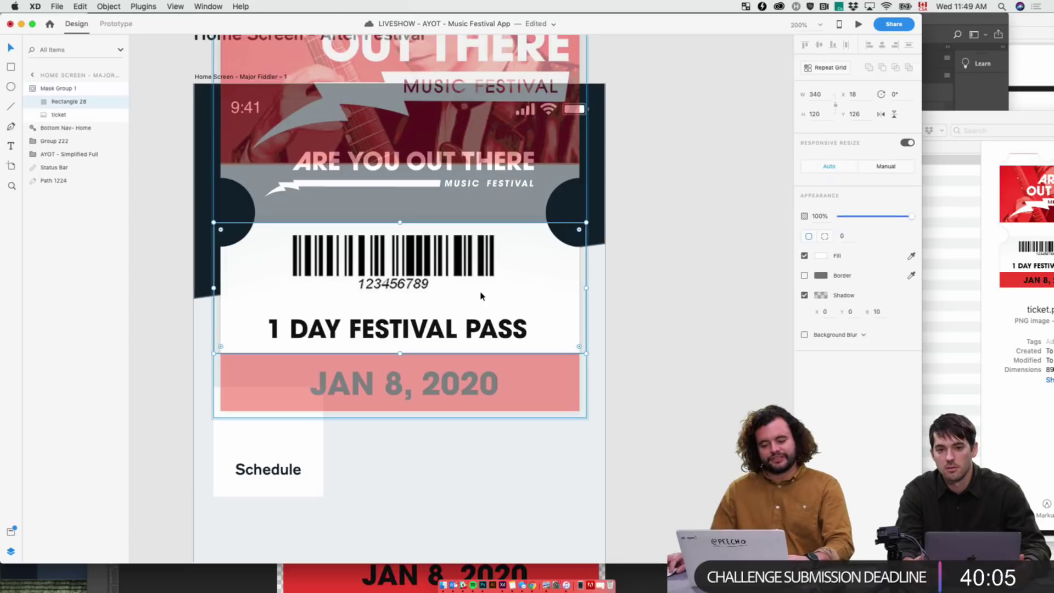
pyautogui.moveTo(452, 299); pyautogui.dragTo(451, 299)
pyautogui.click(613, 302)
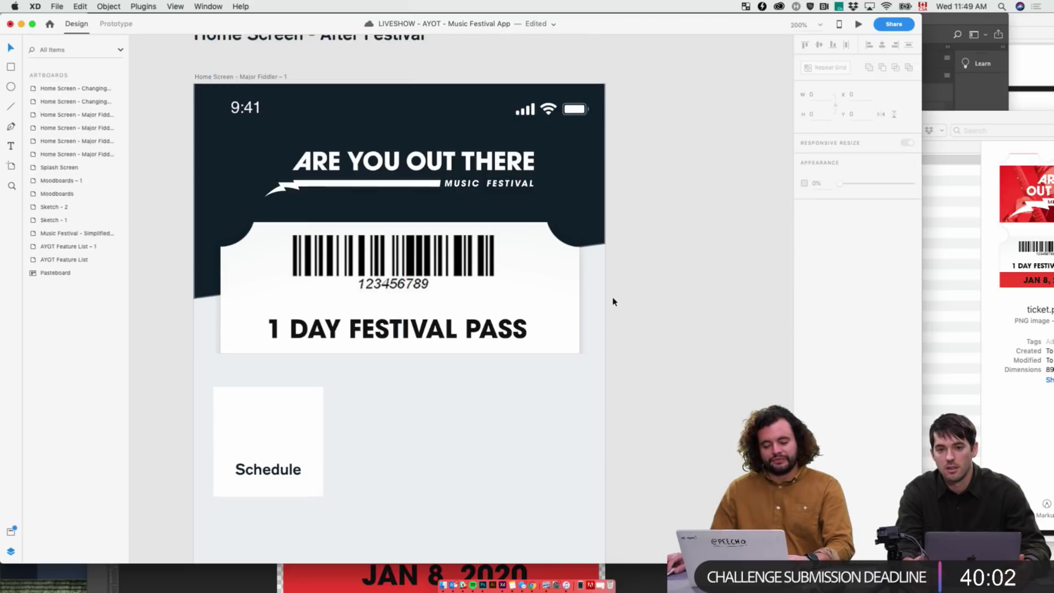
pyautogui.click(487, 322)
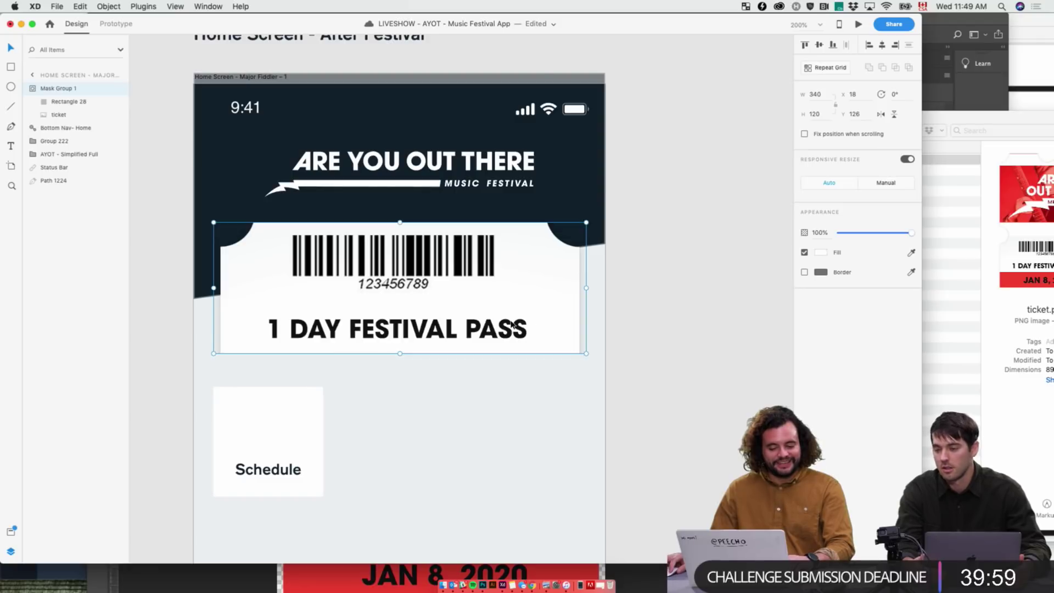
pyautogui.doubleClick(458, 327)
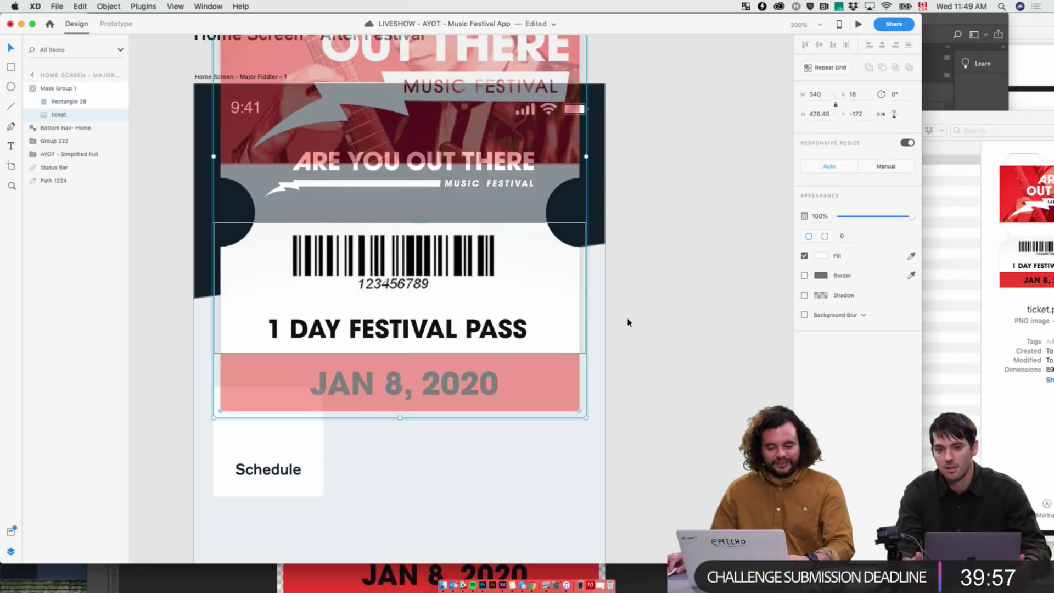
pyautogui.click(628, 322)
pyautogui.press('super+minus')
pyautogui.press('super+minus')
pyautogui.press('super+minus')
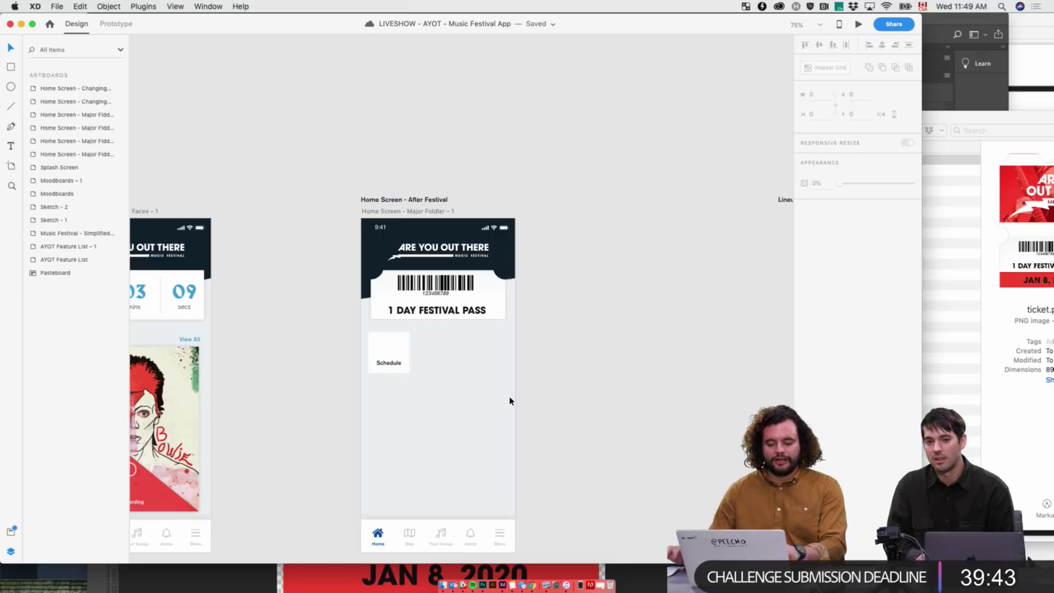
pyautogui.press('super+1')
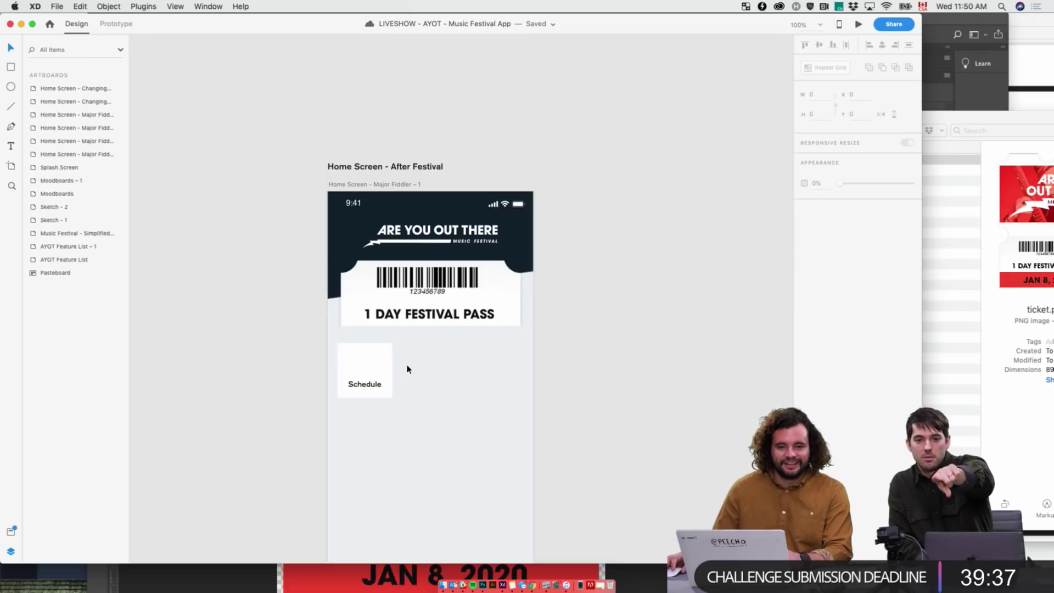
# - Nudge the ticket image slightly inside its mask to fine-tune how the barcode and pass text sit on the card
pyautogui.doubleClick(441, 321)
pyautogui.moveTo(441, 309); pyautogui.dragTo(462, 306)
pyautogui.click(616, 325)
pyautogui.doubleClick(460, 304)
pyautogui.click(654, 334)
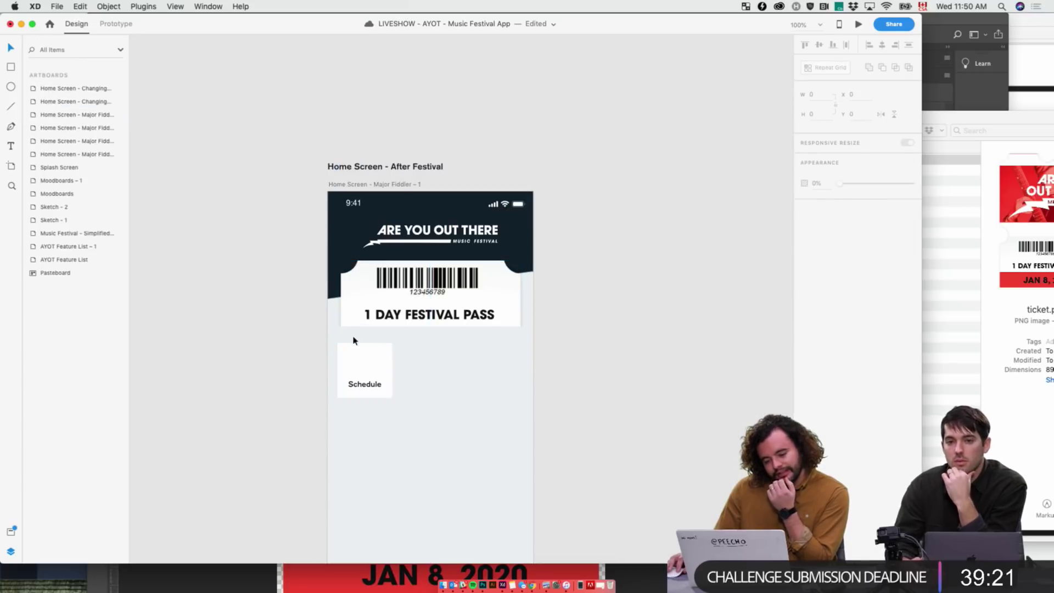
pyautogui.doubleClick(499, 306)
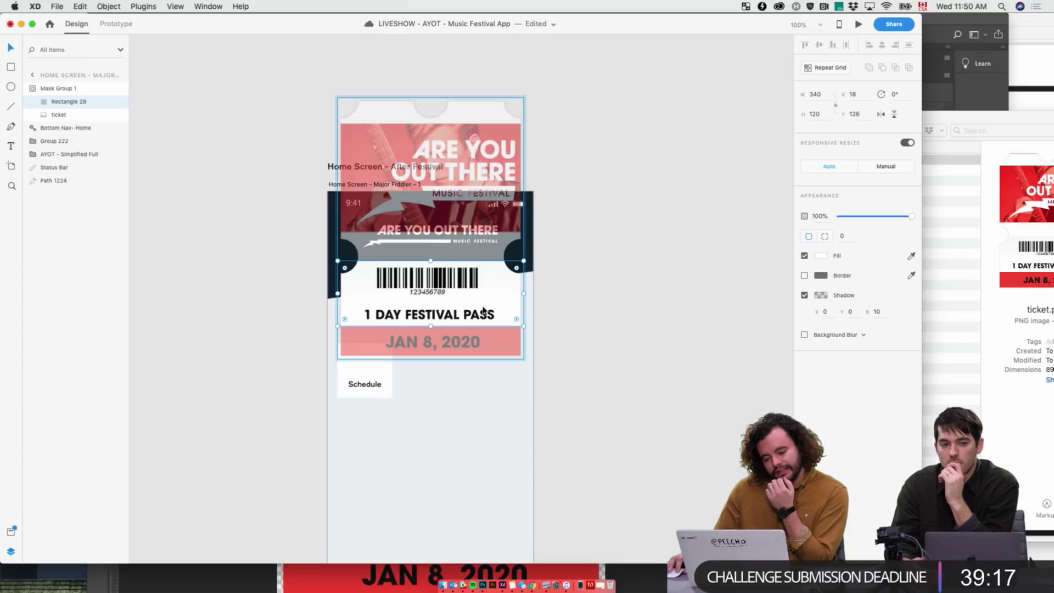
pyautogui.click(610, 315)
# - Draw a 42 by 42 circle inside the mask group over the card's lower-left corner
pyautogui.press('super+equal')
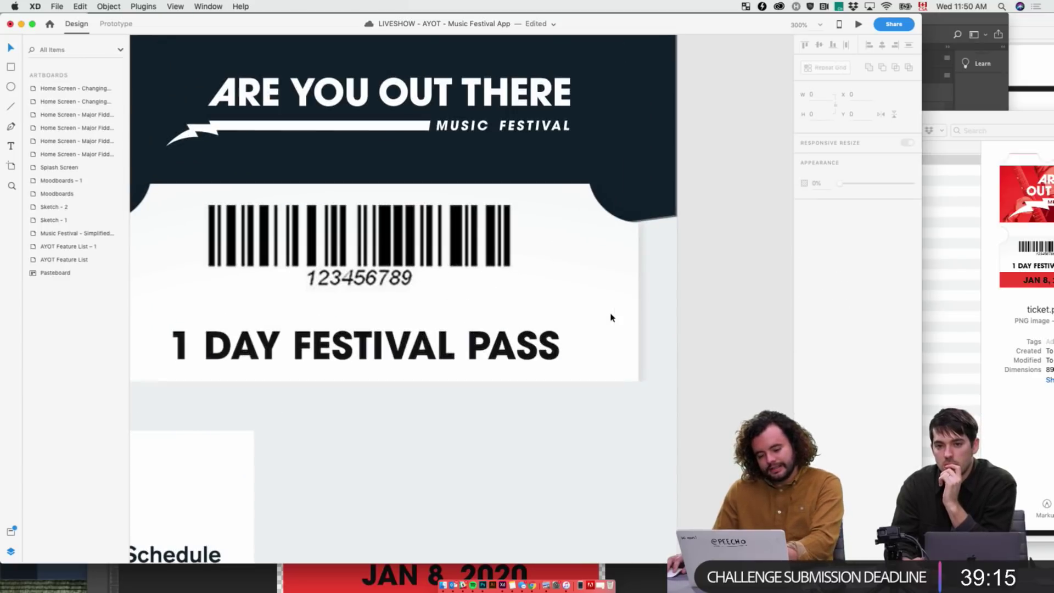
pyautogui.hscroll(-5, 483, 336)
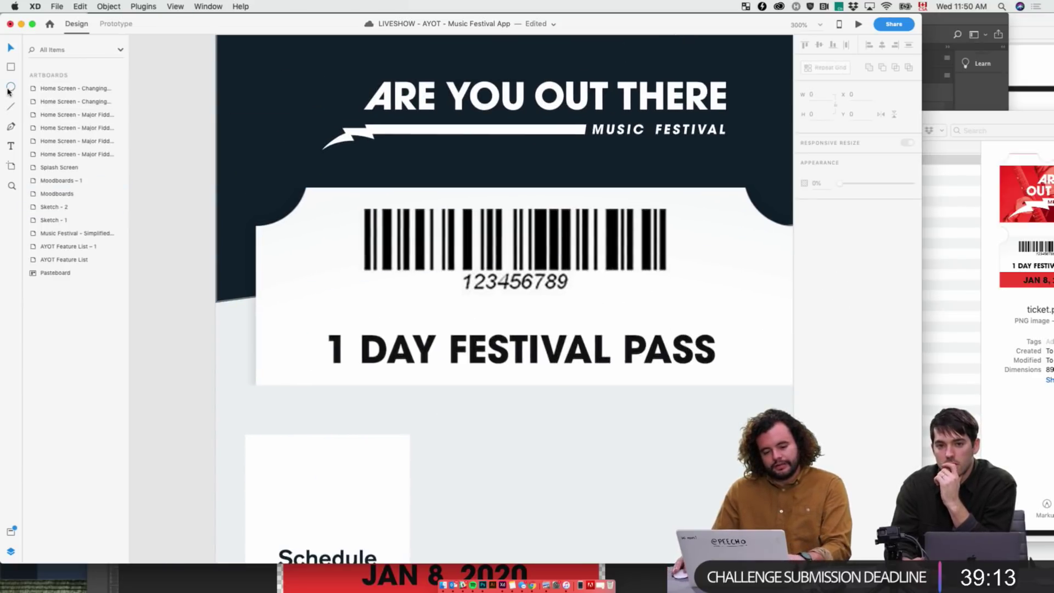
pyautogui.press('v')
pyautogui.click(263, 352)
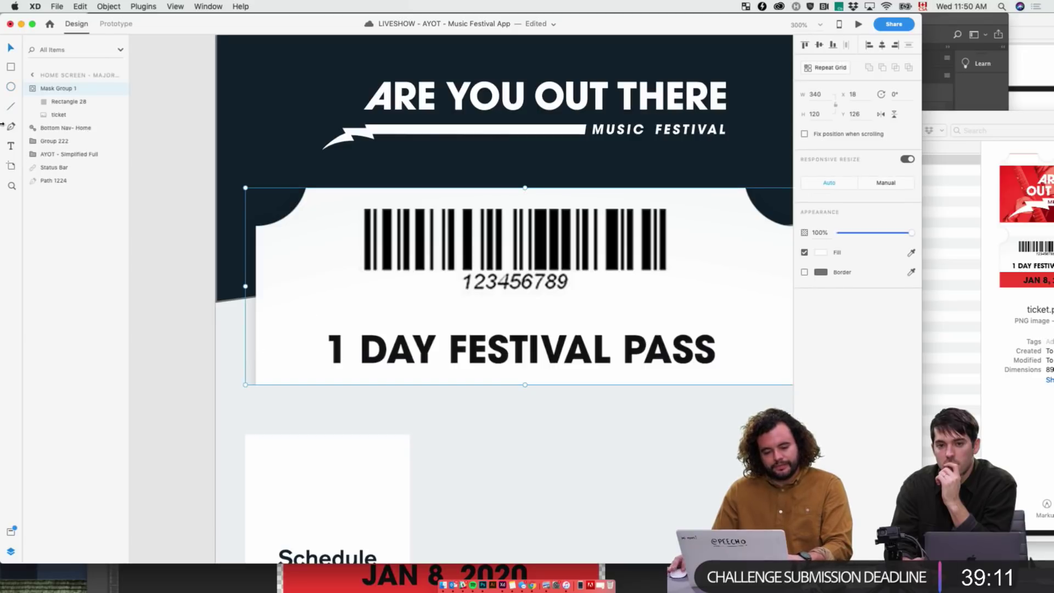
pyautogui.click(58, 102)
pyautogui.press('e')
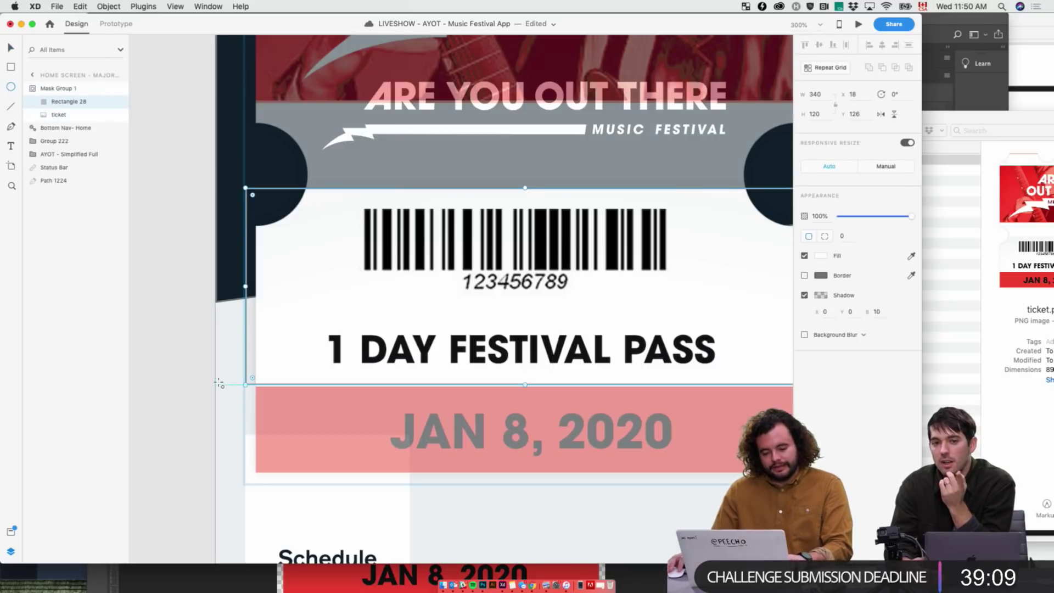
pyautogui.moveTo(225, 358); pyautogui.dragTo(294, 427)
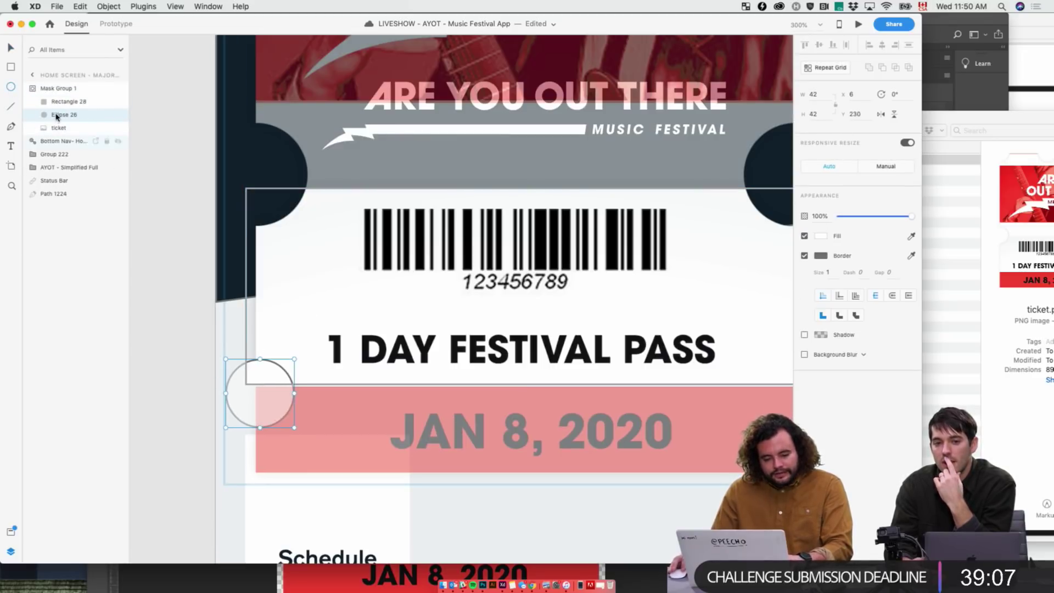
# - Try to subtract the circle from the mask rectangle to cut a notch in the card's lower-left corner
pyautogui.moveTo(76, 120); pyautogui.dragTo(75, 99)
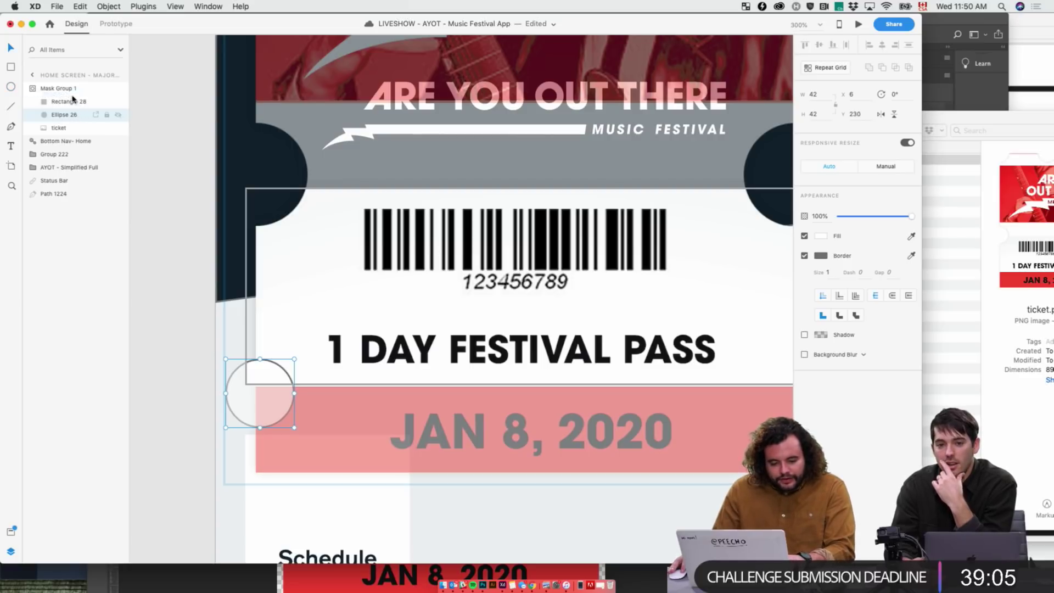
pyautogui.click(58, 104)
pyautogui.keyDown('shift'); pyautogui.click(61, 114); pyautogui.keyUp('shift')
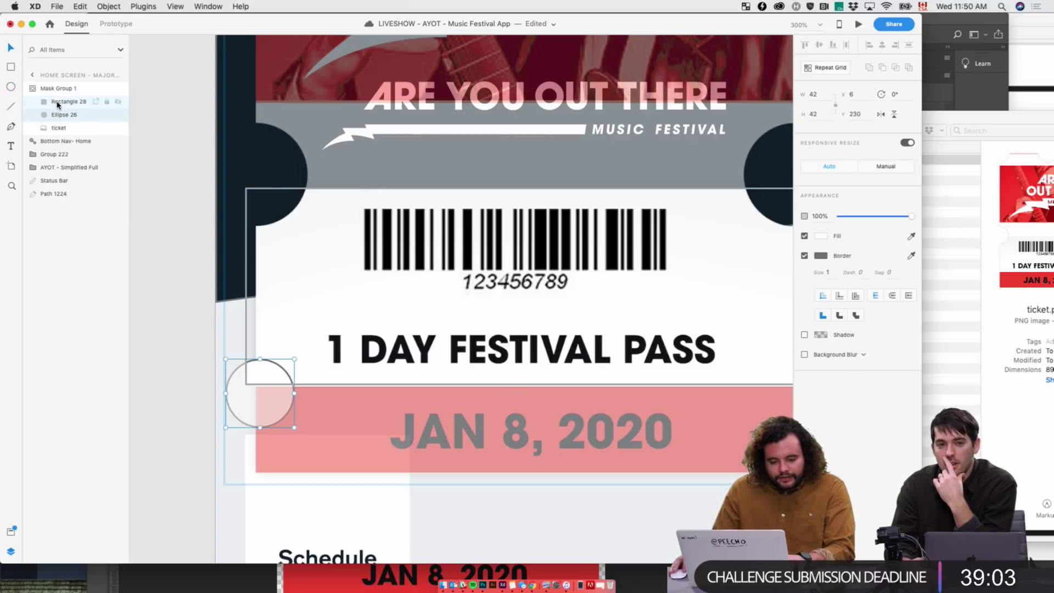
pyautogui.click(886, 68)
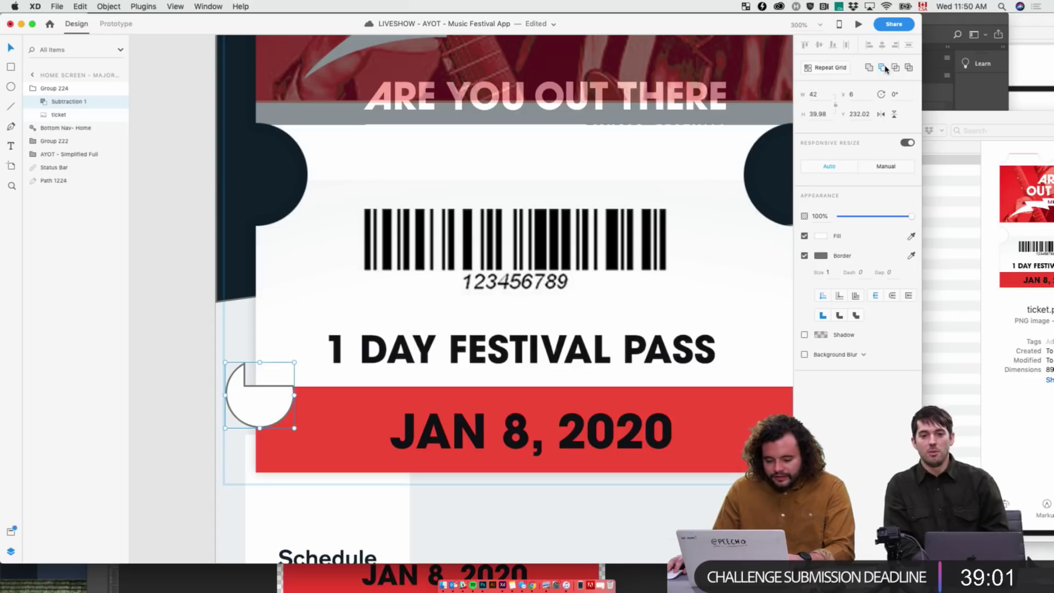
# - Undo the shape subtraction and the drawn circle, restoring the plain ticket mask
pyautogui.press('super+z')
pyautogui.click(190, 331)
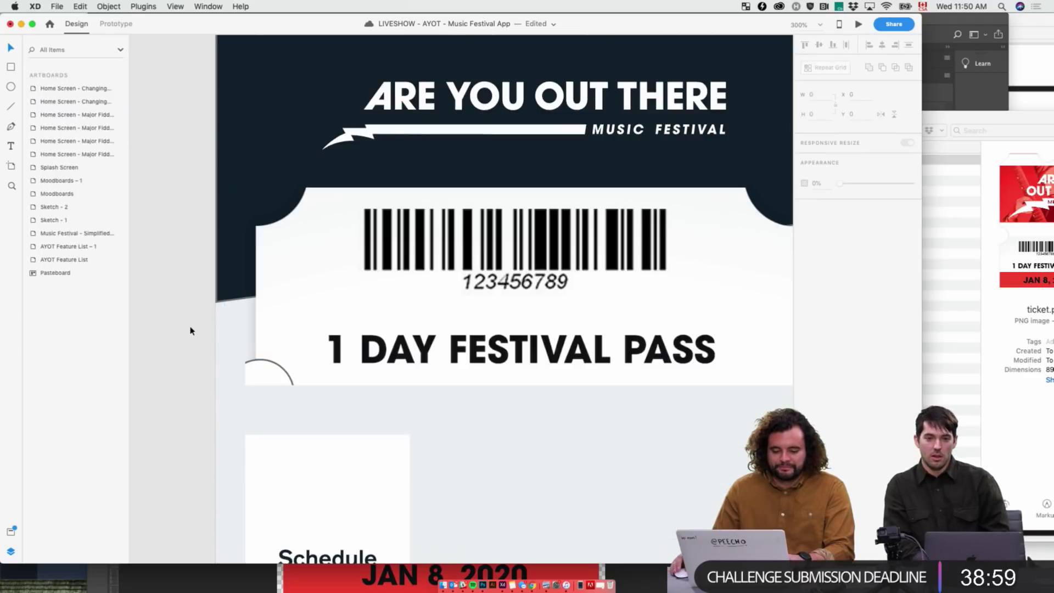
pyautogui.press('super+z')
pyautogui.click(190, 331)
# - Reposition the ticket image inside the mask group to X 18, Y -171
pyautogui.press('super+minus')
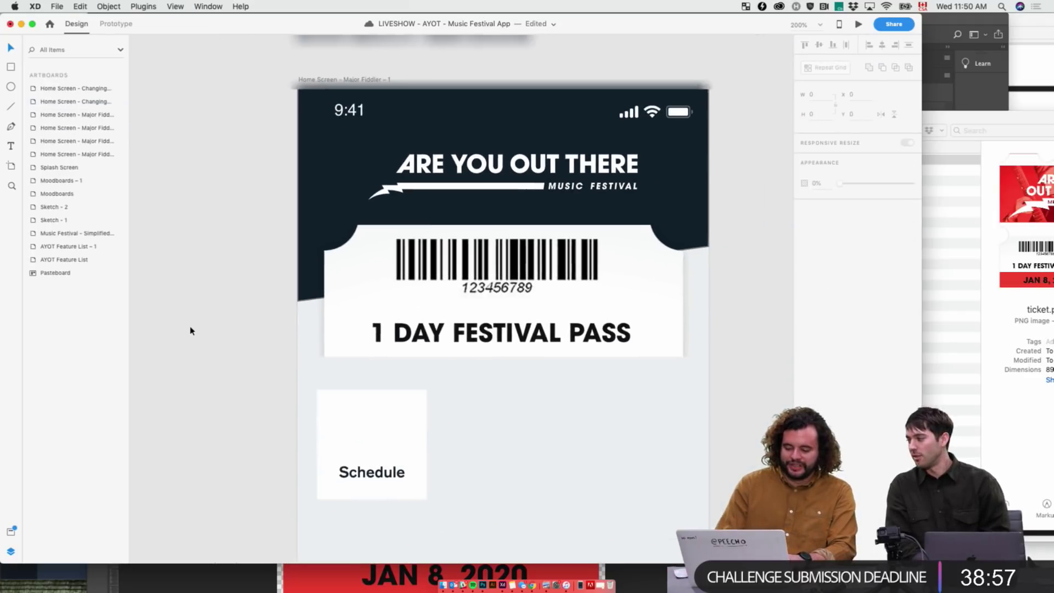
pyautogui.click(329, 316)
pyautogui.moveTo(548, 405); pyautogui.dragTo(405, 417)
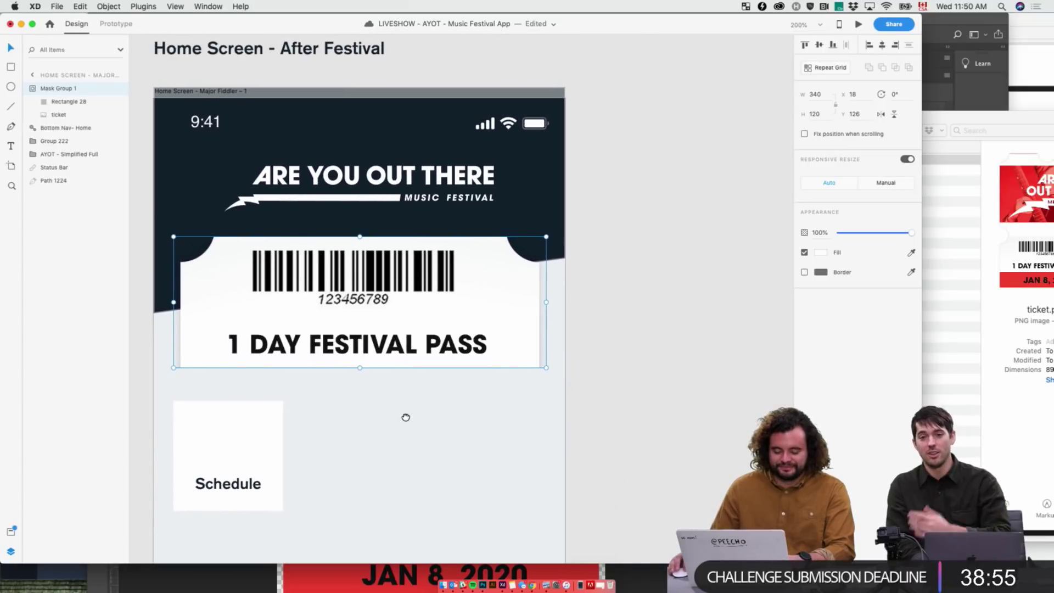
pyautogui.click(673, 369)
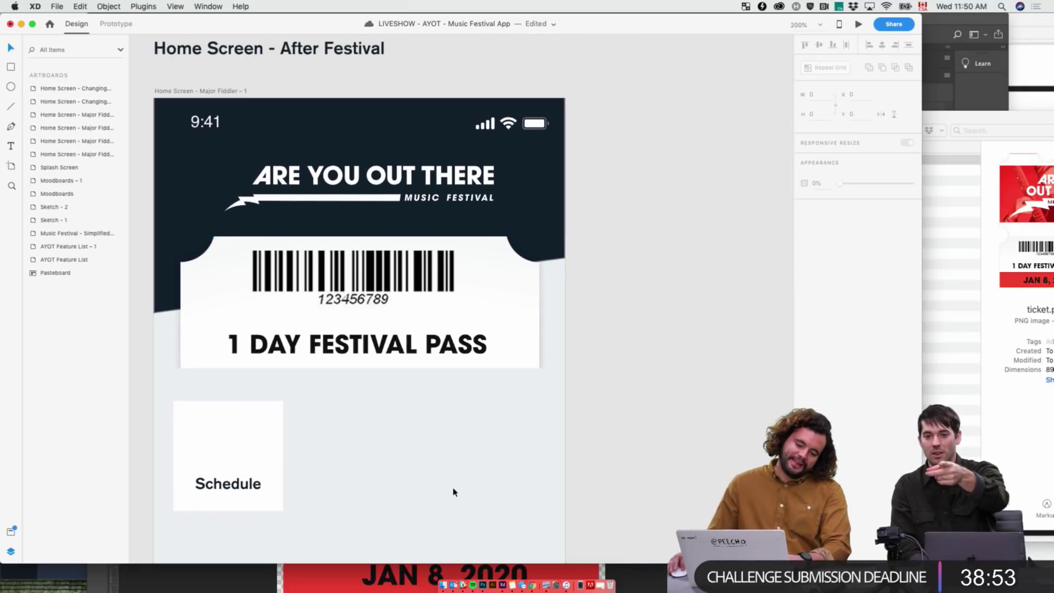
pyautogui.press('super+minus')
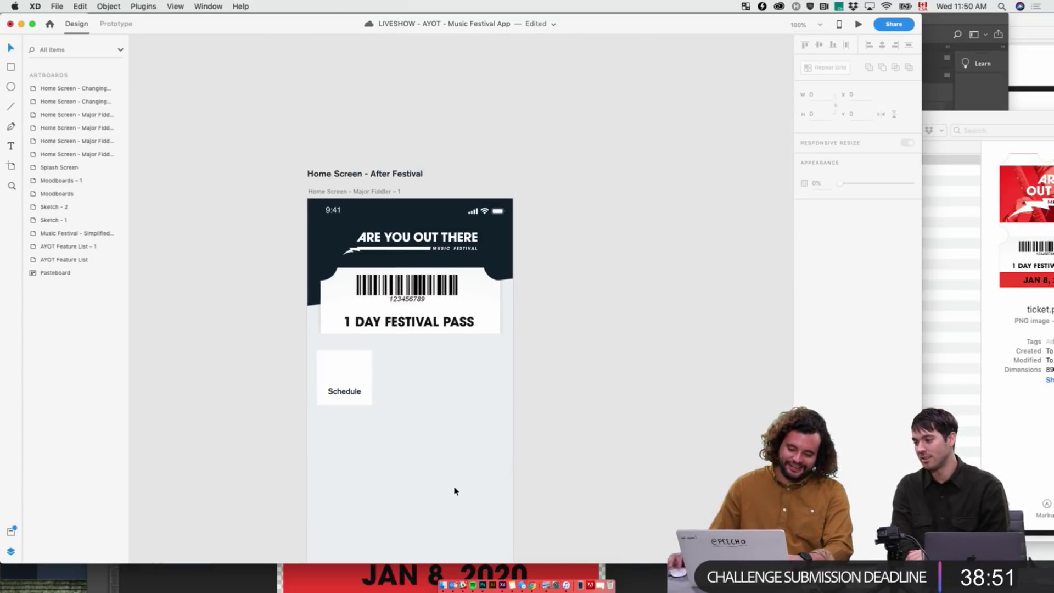
pyautogui.doubleClick(389, 314)
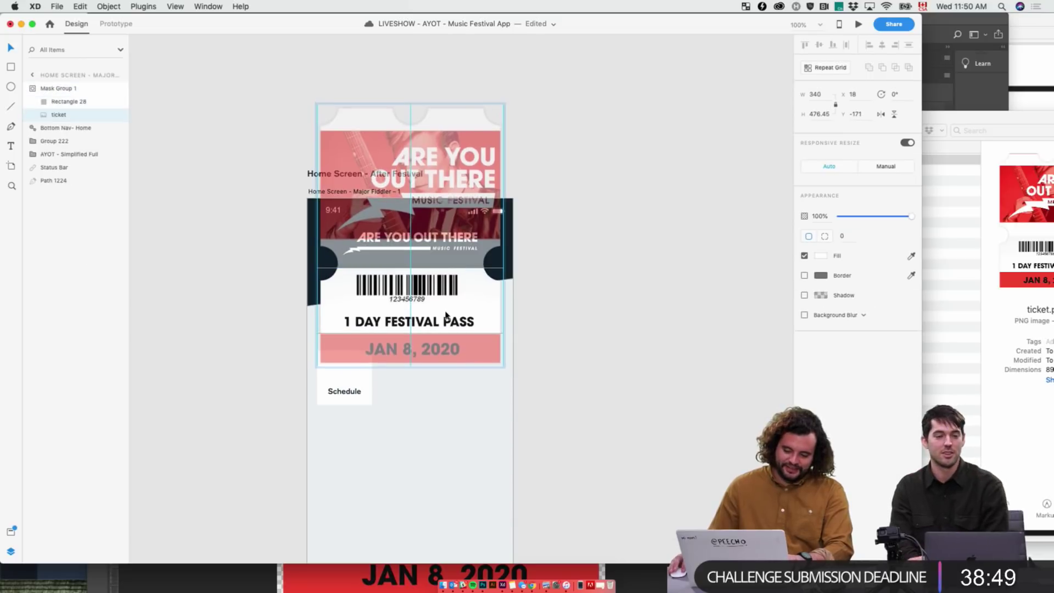
pyautogui.click(630, 321)
pyautogui.press('super+equal')
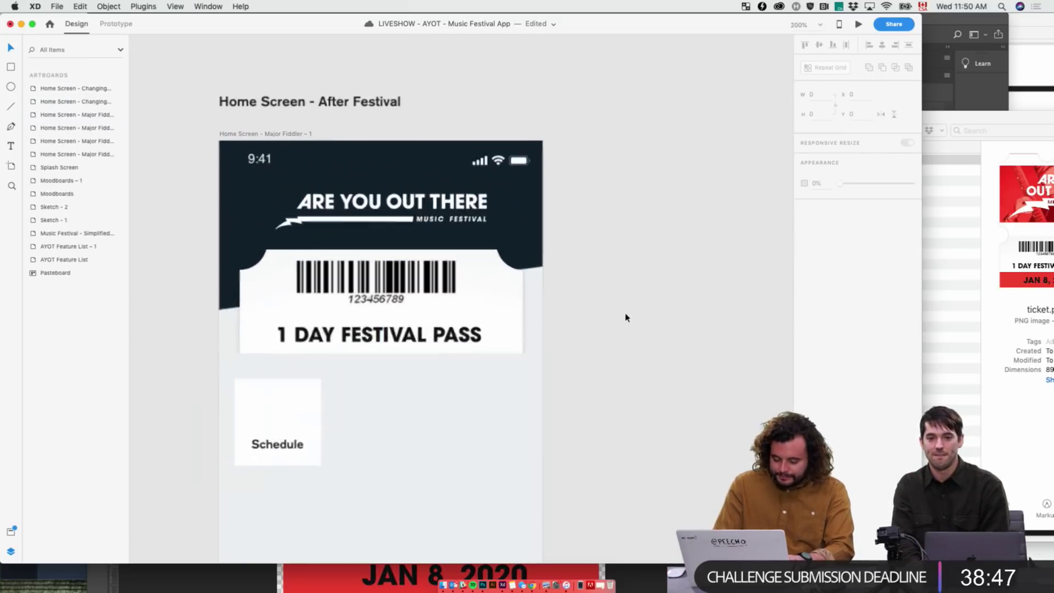
# - Try to stretch the ticket card's mask group down to a height of 134, and undo the change
pyautogui.click(449, 310)
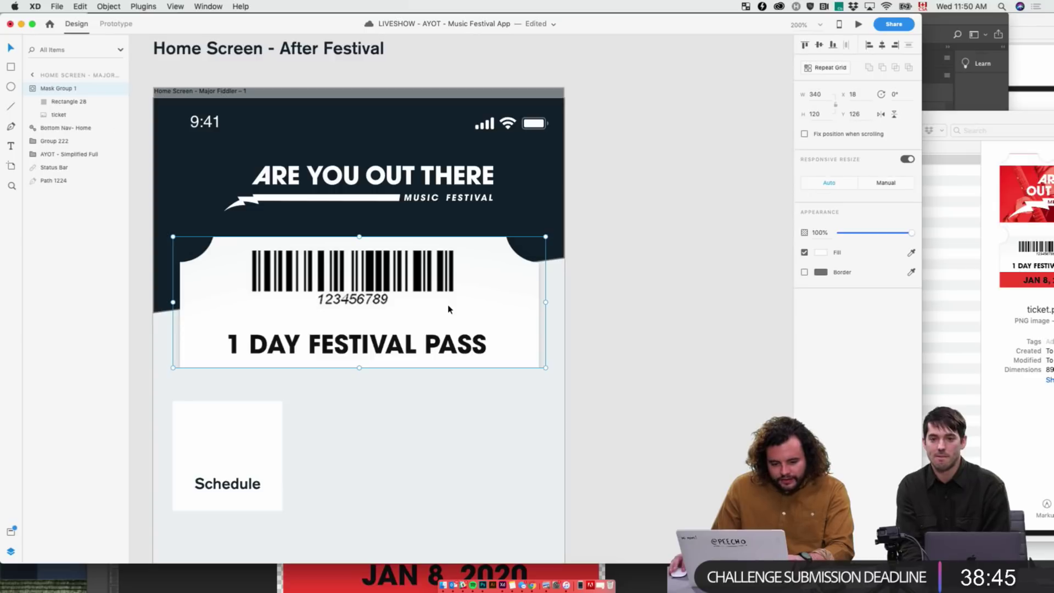
pyautogui.click(586, 400)
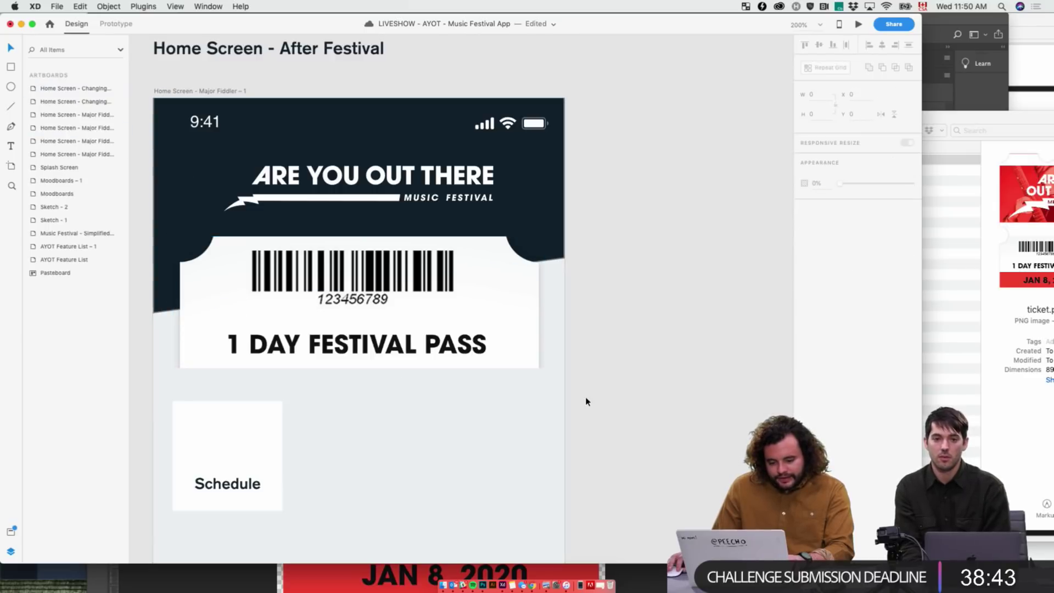
pyautogui.click(358, 363)
pyautogui.moveTo(359, 367); pyautogui.dragTo(356, 384)
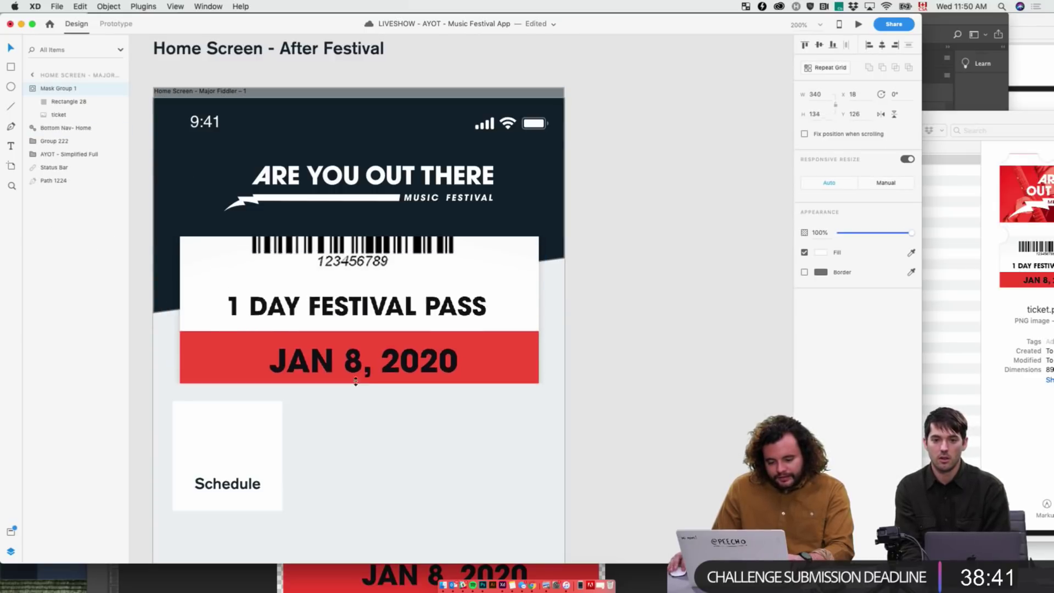
pyautogui.press('super+z')
pyautogui.click(655, 395)
pyautogui.press('super+1')
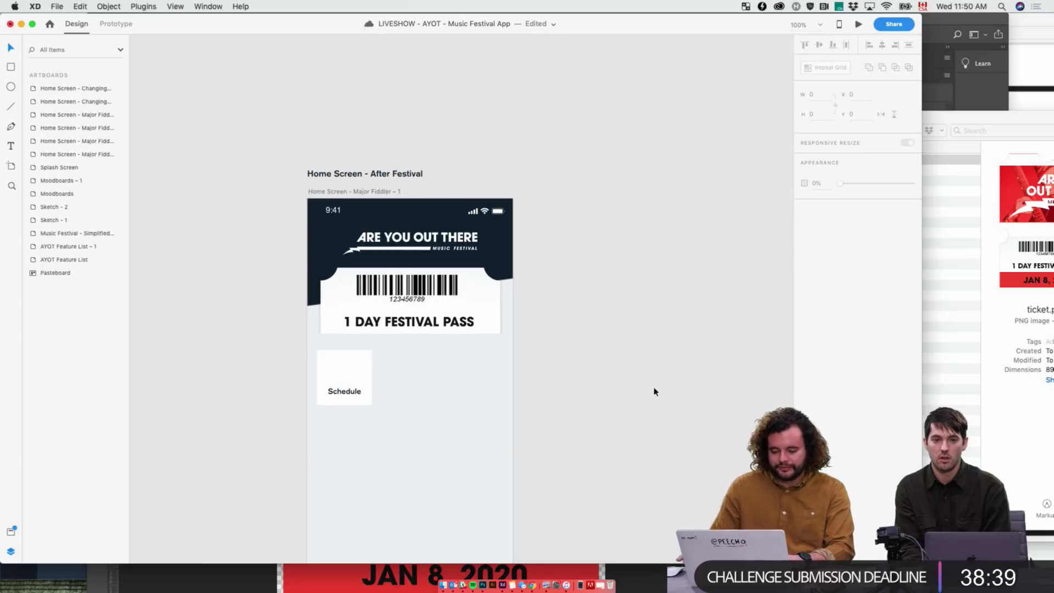
# - Duplicate the after-festival home artboard and place the copy directly beside the original
pyautogui.moveTo(648, 427); pyautogui.dragTo(565, 309)
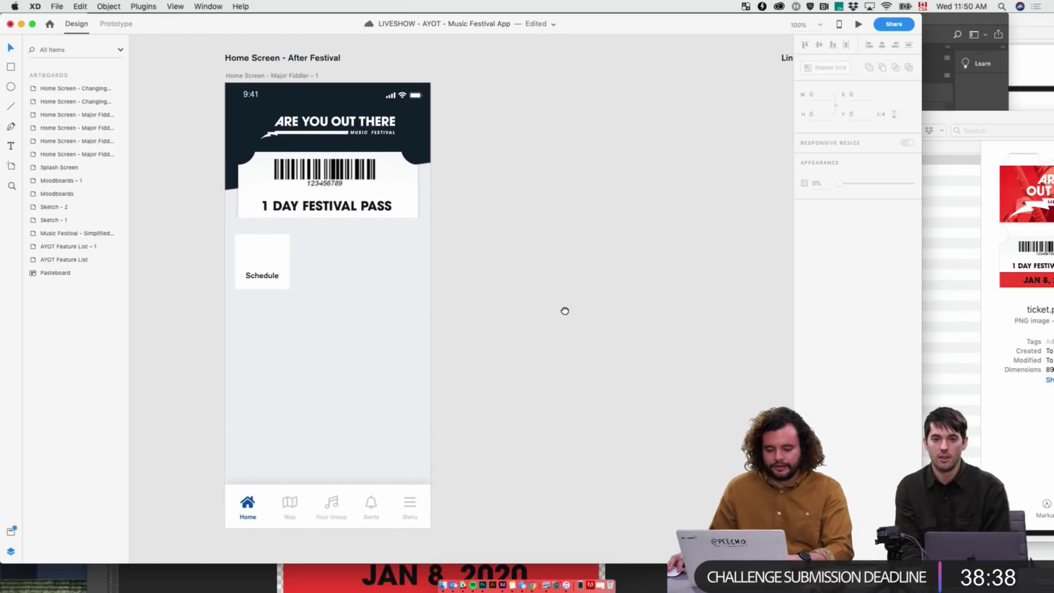
pyautogui.click(281, 75)
pyautogui.press('super+d')
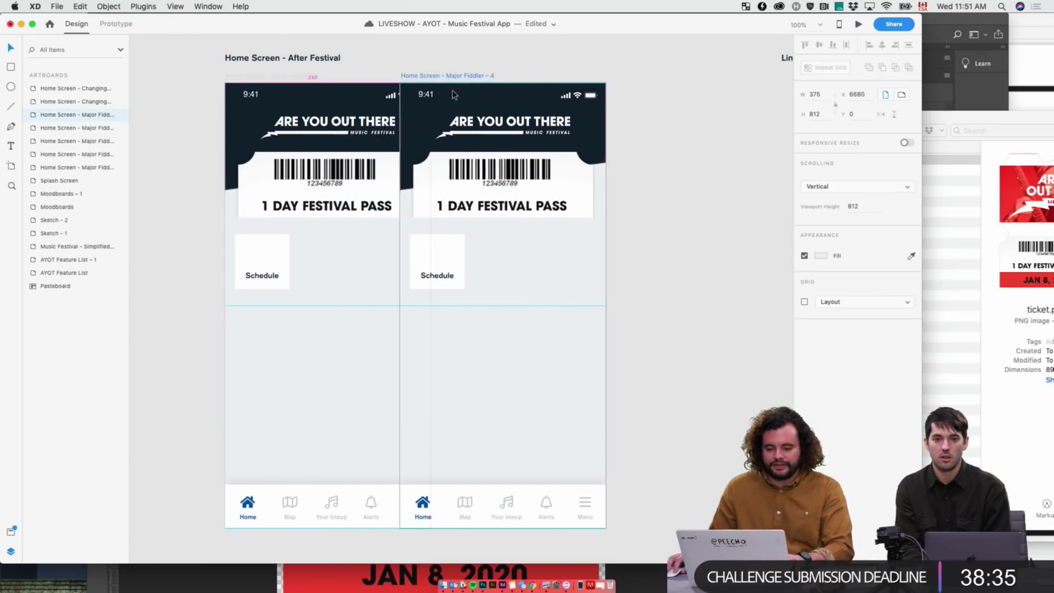
pyautogui.click(743, 112)
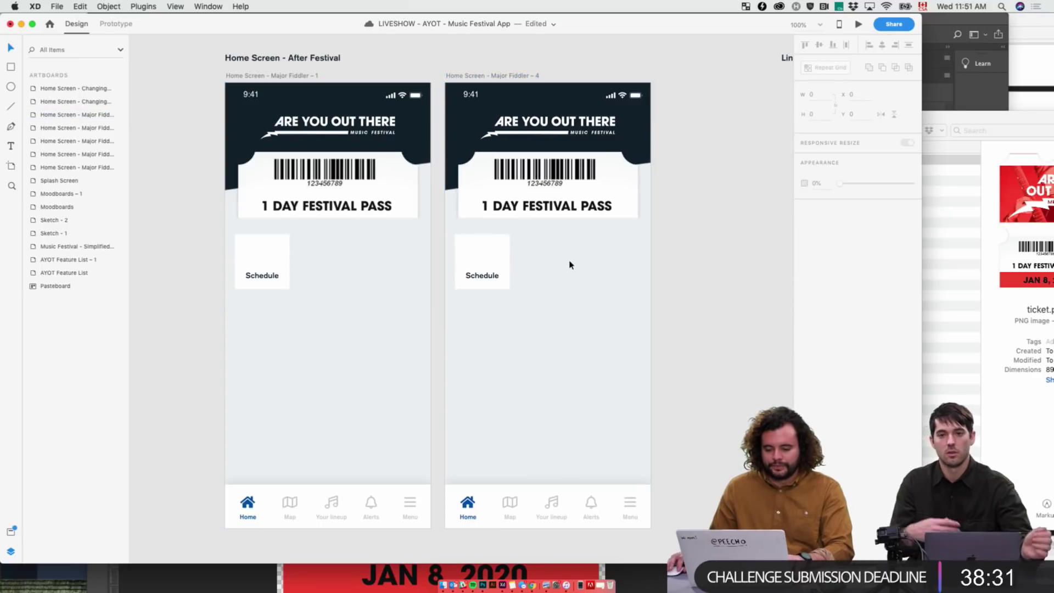
# - Delete the Schedule card and the festival logo from the duplicated artboard
pyautogui.moveTo(570, 249); pyautogui.dragTo(460, 309)
pyautogui.press('Delete')
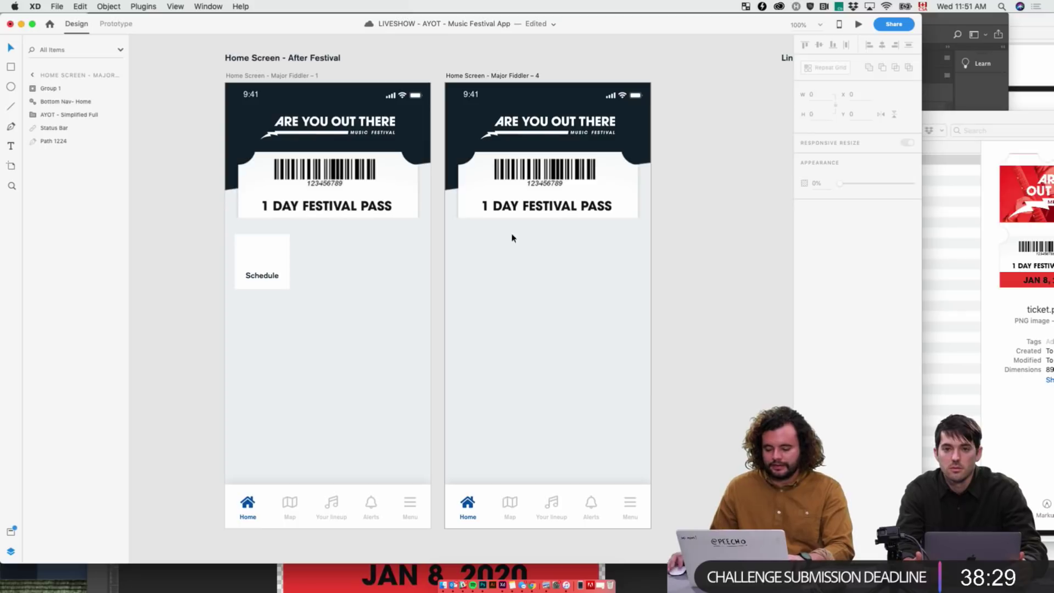
pyautogui.click(541, 136)
pyautogui.press('Delete')
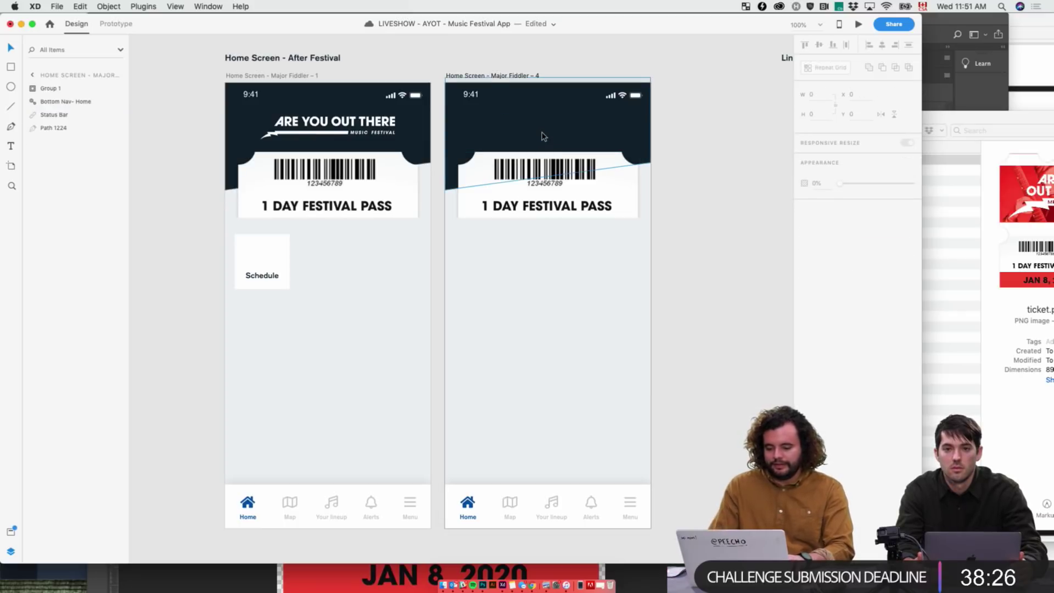
# - Remove the Rectangle 28 mask from the duplicate's ticket group and move the whole ticket down to overlap the header's lower edge
pyautogui.click(536, 201)
pyautogui.moveTo(548, 216)
pyautogui.mouseDown()
pyautogui.moveTo(546, 297)
pyautogui.moveTo(554, 213)
pyautogui.mouseUp()
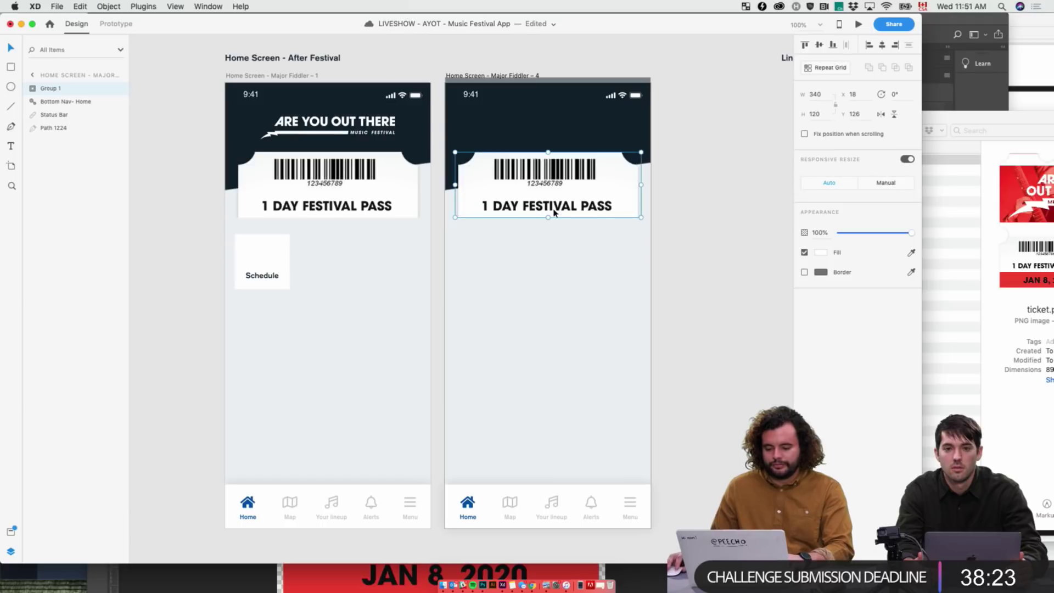
pyautogui.click(38, 89)
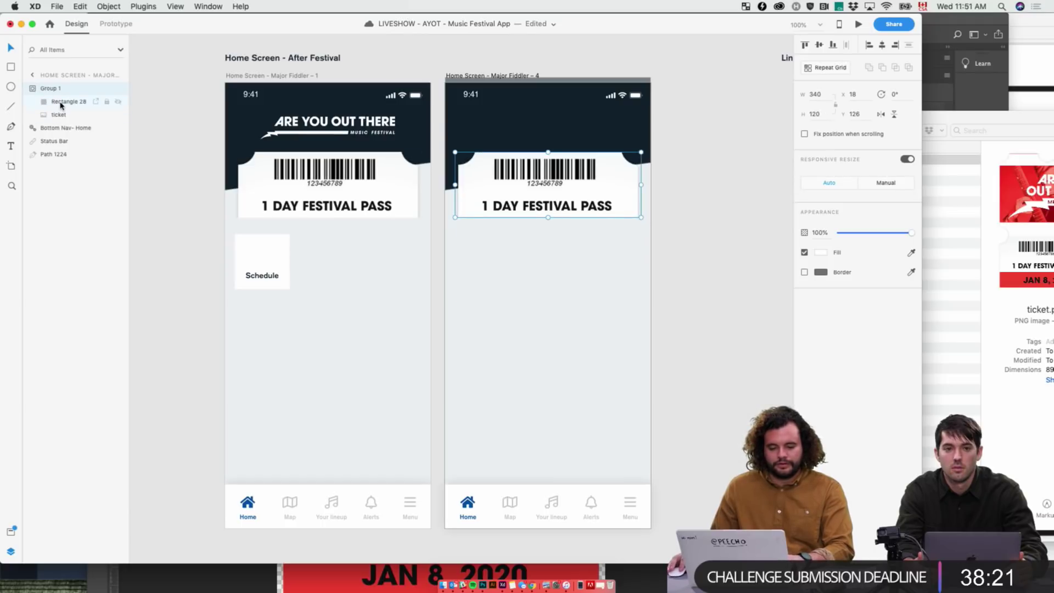
pyautogui.click(61, 103)
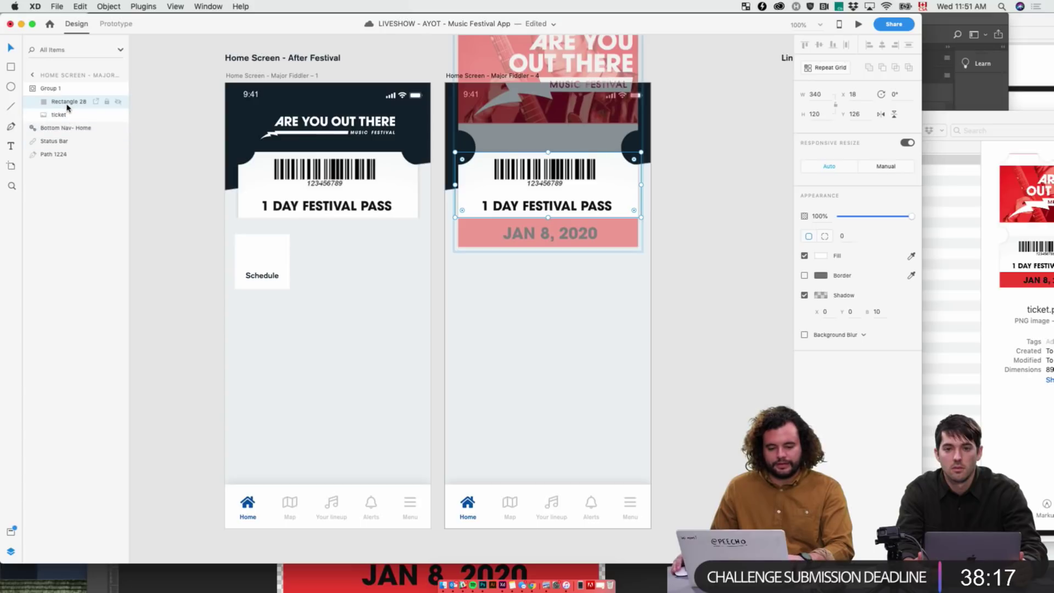
pyautogui.press('Delete')
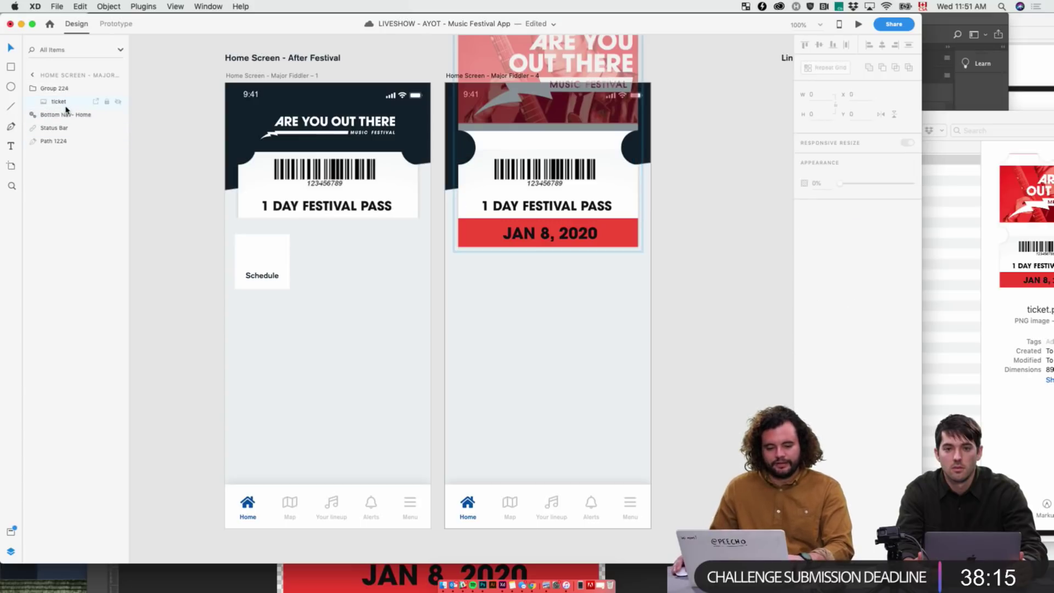
pyautogui.moveTo(539, 174); pyautogui.dragTo(538, 326)
pyautogui.click(713, 278)
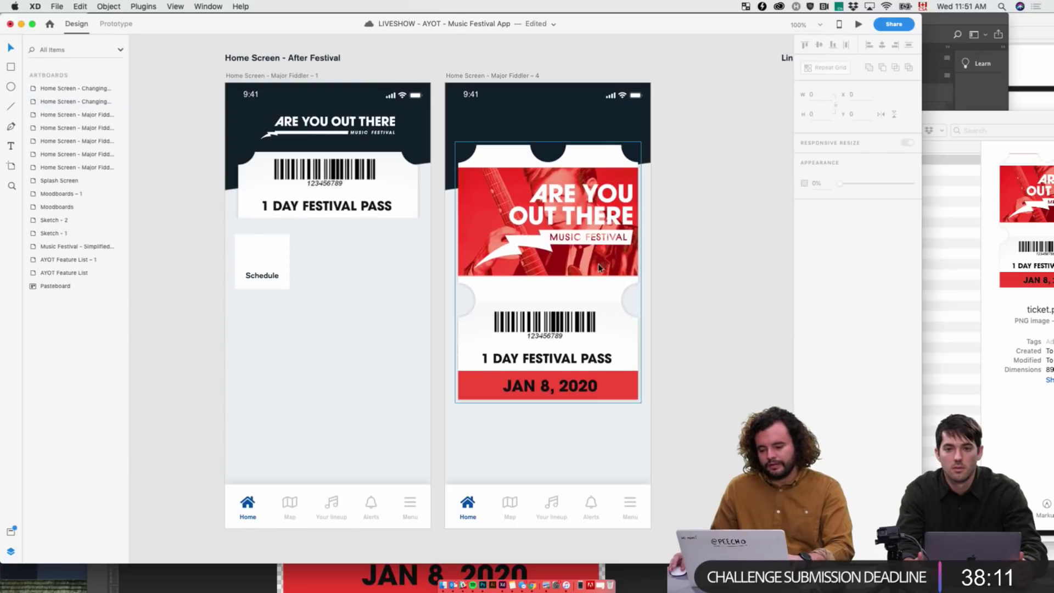
# - Show the document's assets and check the position of the back arrow on the Home Screen - Major Fiddler - 2 artboard
pyautogui.hscroll(-10, 242, 247)
pyautogui.scroll(-4, 477, 273)
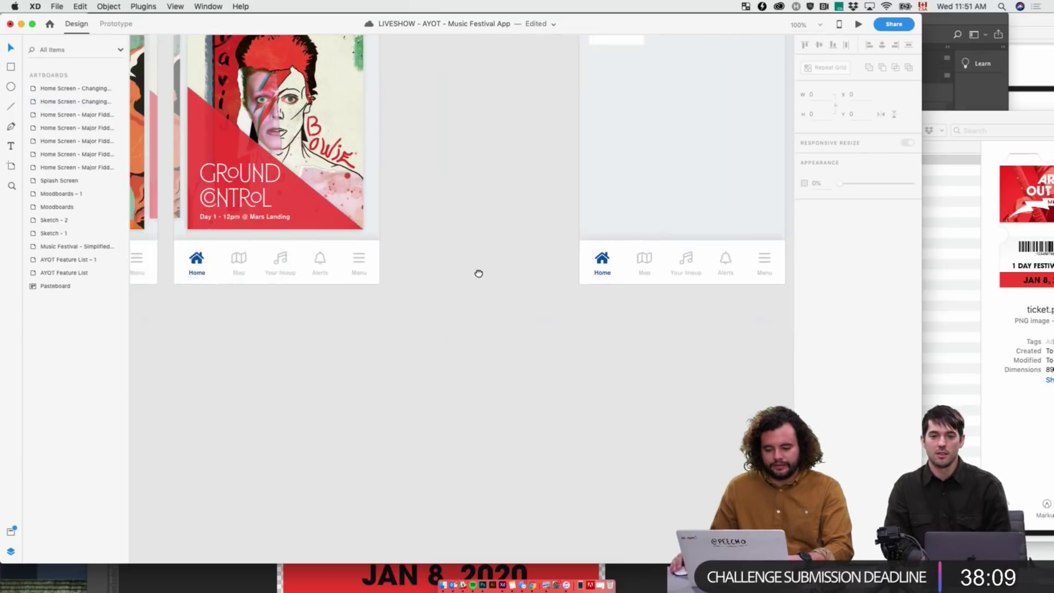
pyautogui.hscroll(10, 440, 417)
pyautogui.scroll(3, 440, 418)
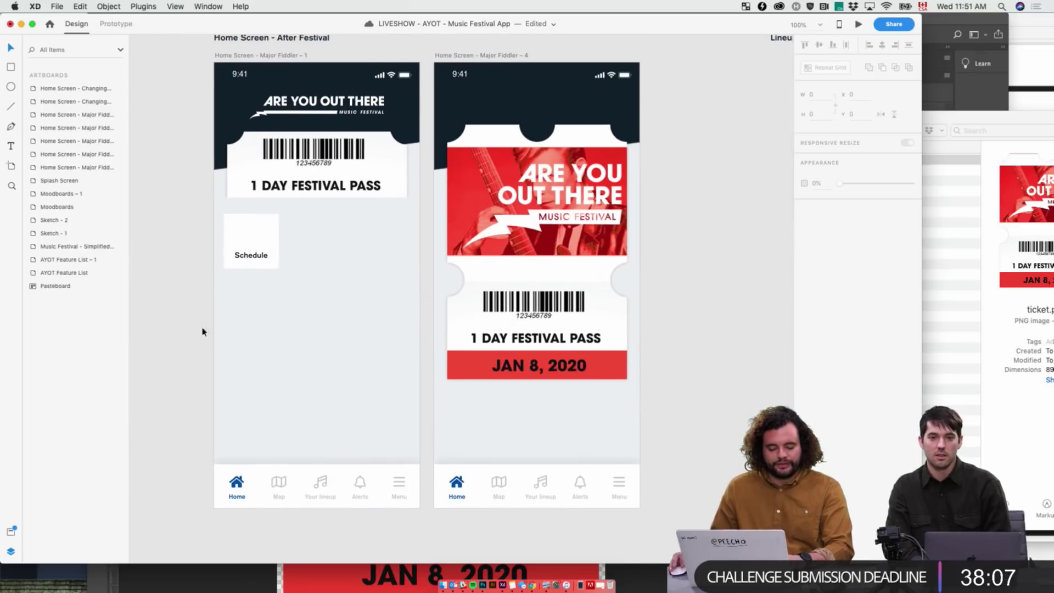
pyautogui.click(11, 531)
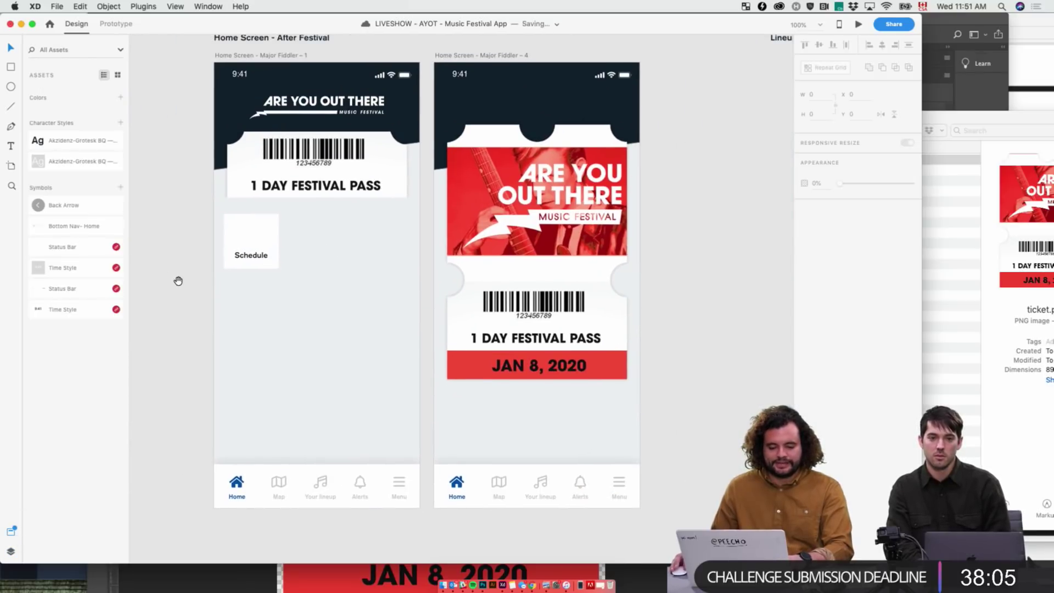
pyautogui.moveTo(176, 277); pyautogui.dragTo(608, 347)
pyautogui.hscroll(-7, 480, 412)
pyautogui.scroll(-8, 480, 412)
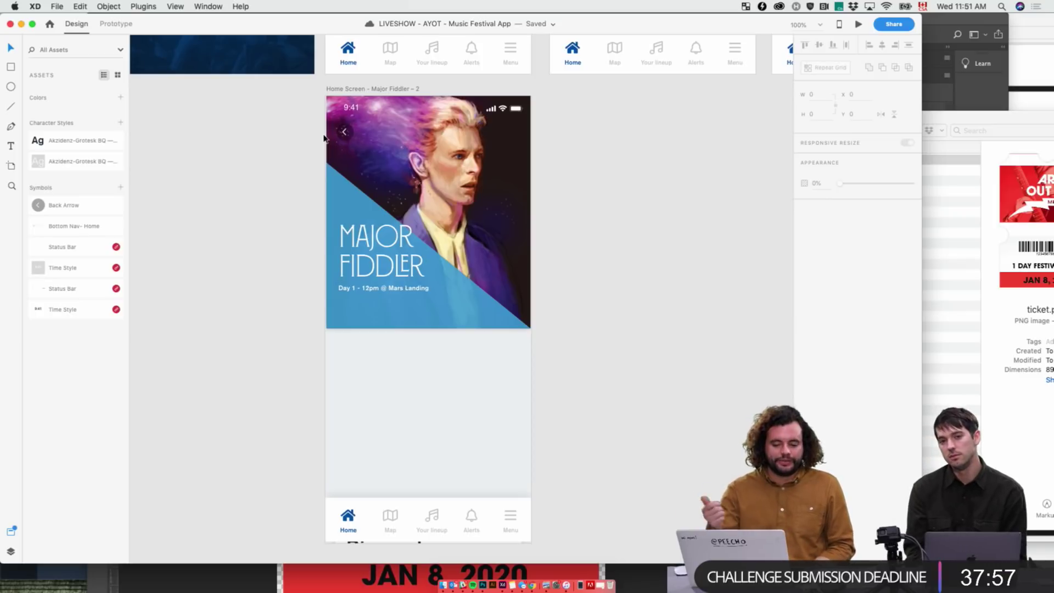
pyautogui.click(345, 132)
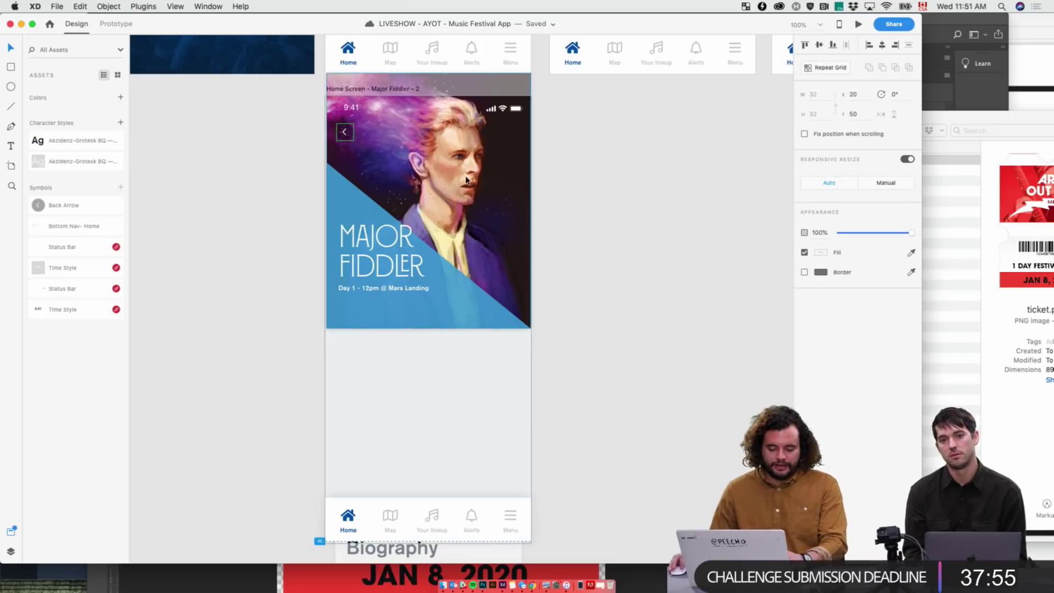
pyautogui.click(240, 207)
# - Place a Back Arrow symbol in the header of the full-ticket artboard at X 30, Y 49
pyautogui.scroll(10, 240, 207)
pyautogui.hscroll(8, 240, 207)
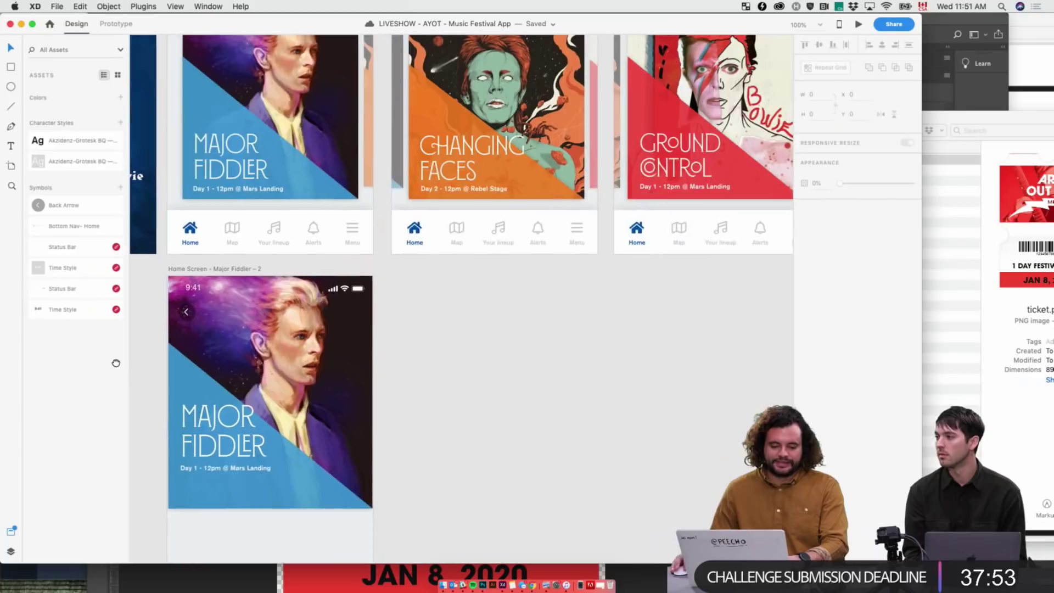
pyautogui.hscroll(10, 443, 298)
pyautogui.scroll(4, 443, 299)
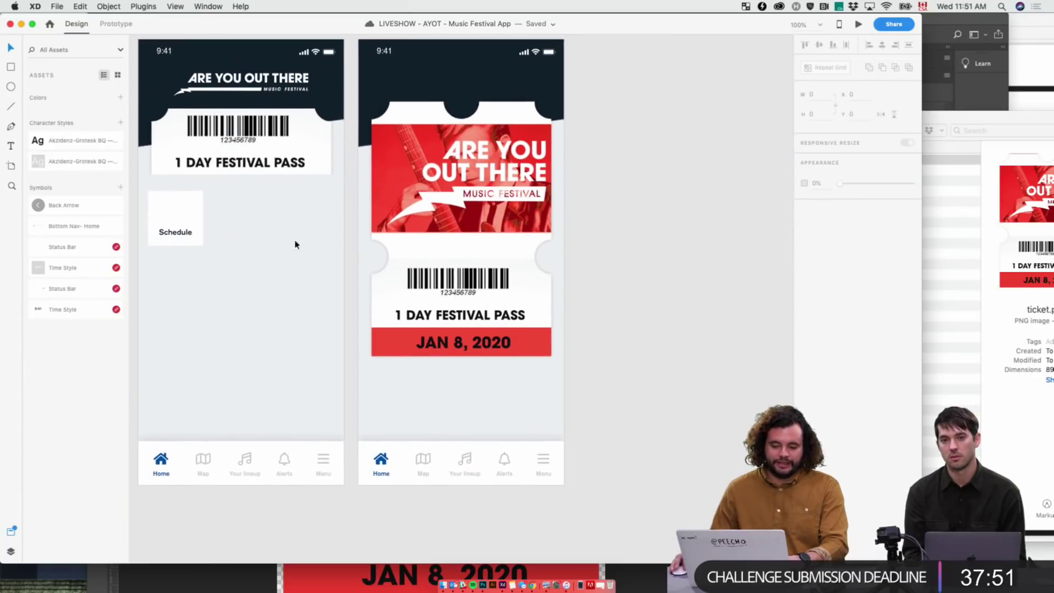
pyautogui.moveTo(55, 205); pyautogui.dragTo(413, 77)
pyautogui.click(419, 80)
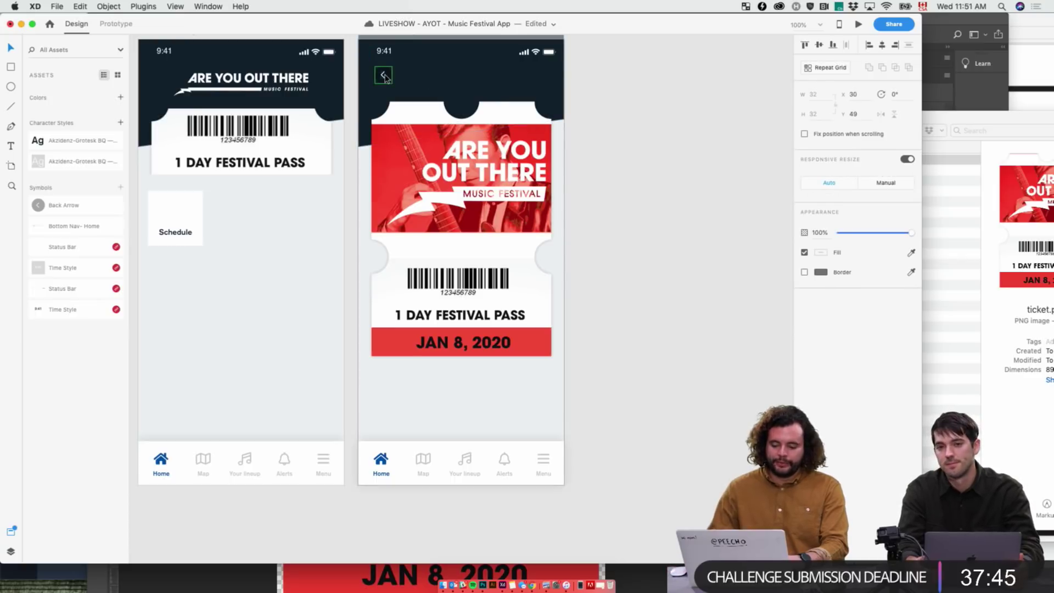
# - Copy the back arrow from the Major Fiddler - 2 artboard and paste it into the full-ticket artboard at X 20, Y 50
pyautogui.hscroll(-10, 752, 234)
pyautogui.scroll(-8, 311, 424)
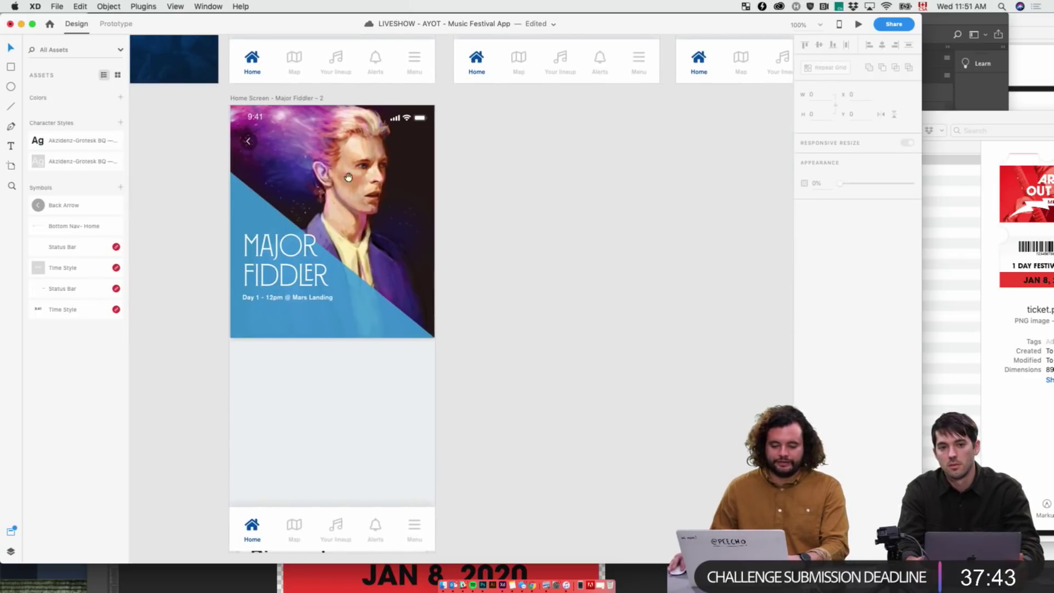
pyautogui.click(248, 141)
pyautogui.click(593, 159)
pyautogui.moveTo(514, 257); pyautogui.dragTo(442, 361)
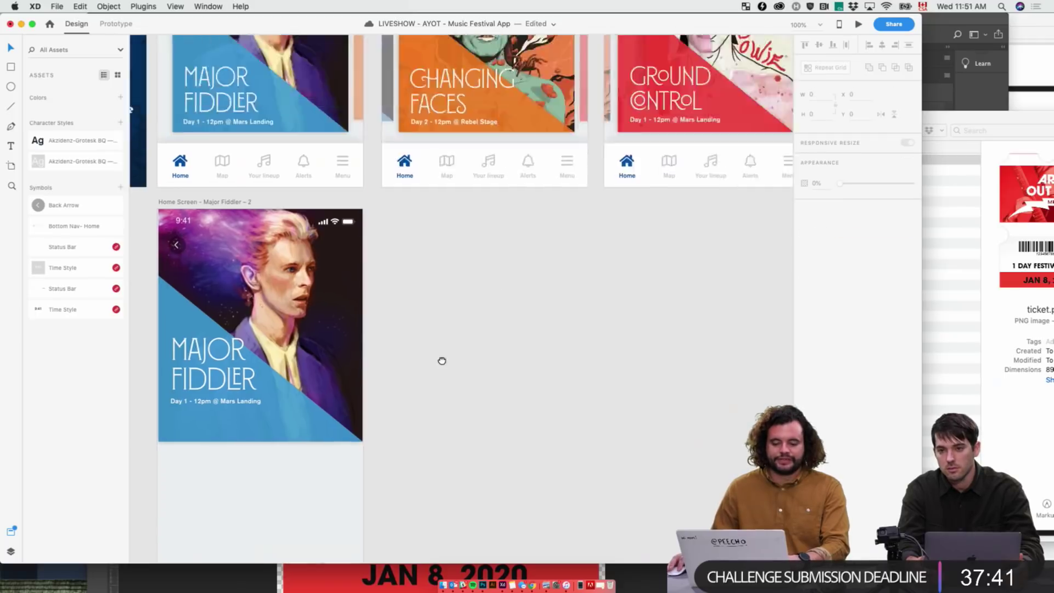
pyautogui.scroll(8, 442, 360)
pyautogui.hscroll(8, 353, 77)
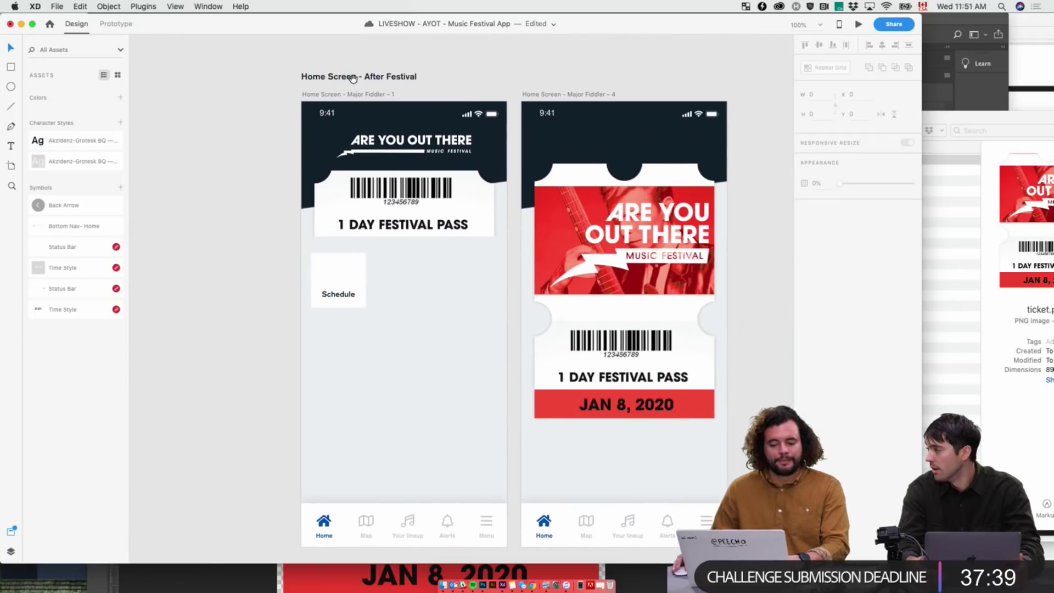
pyautogui.hscroll(-10, 438, 82)
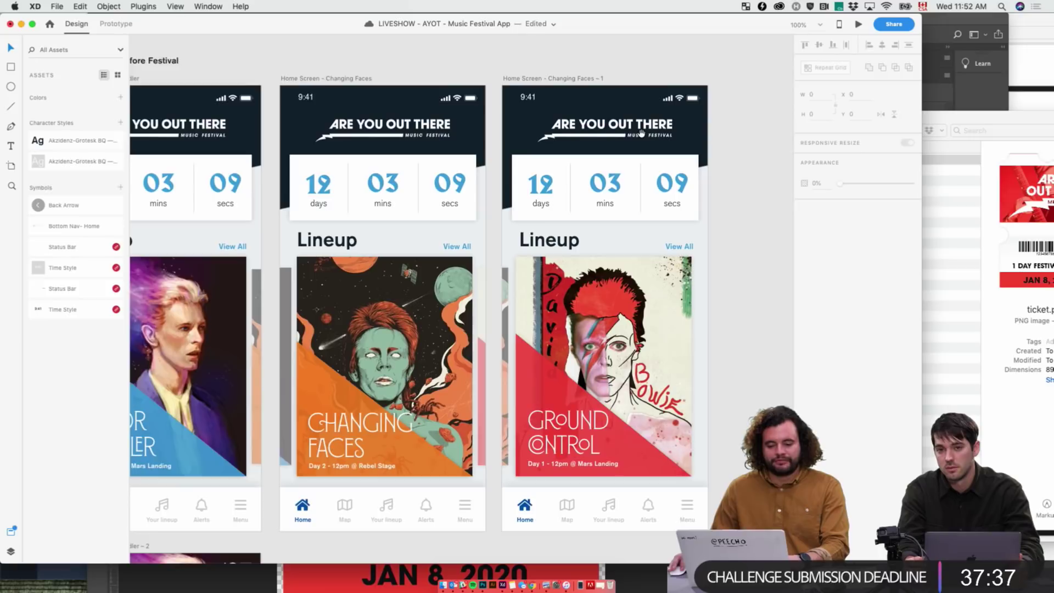
pyautogui.hscroll(10, 642, 133)
pyautogui.click(485, 74)
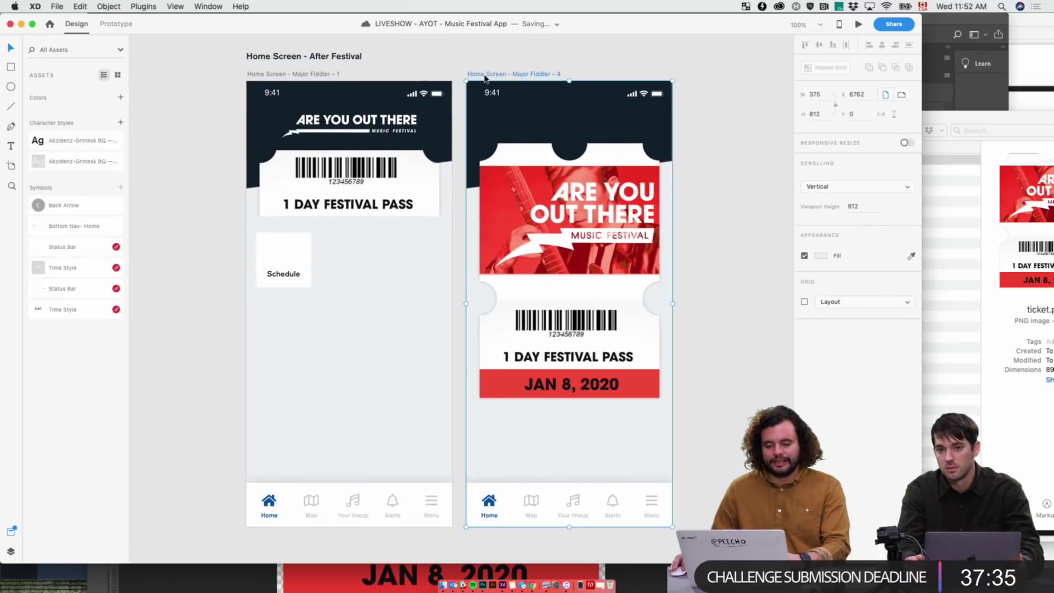
pyautogui.press('super+v')
pyautogui.click(511, 130)
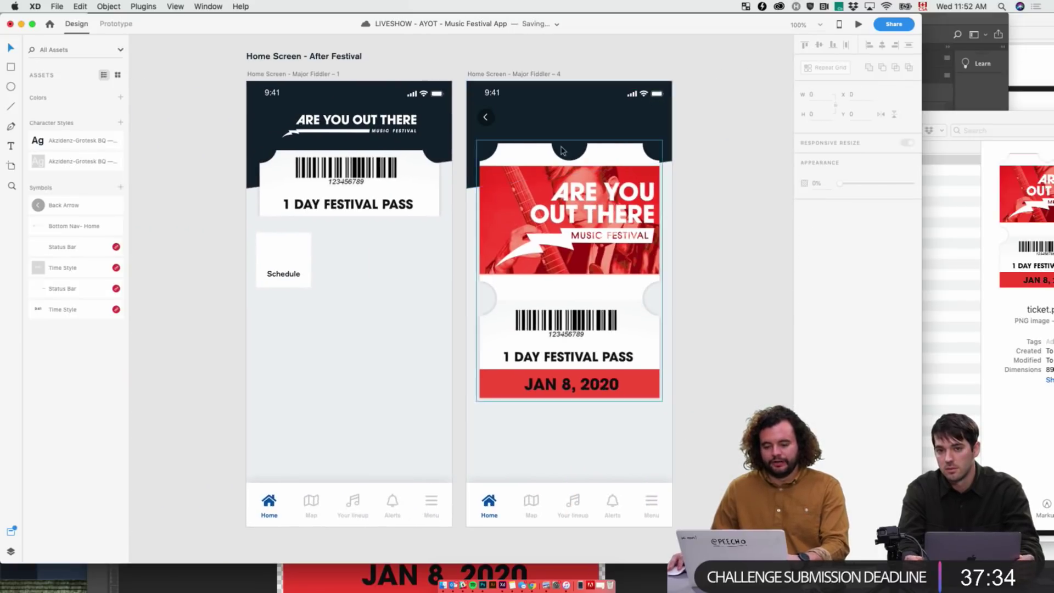
# - Change the fill of the Back Arrow symbol's Ellipse 1 circle to a light colour that stands out on the dark header
pyautogui.click(490, 120)
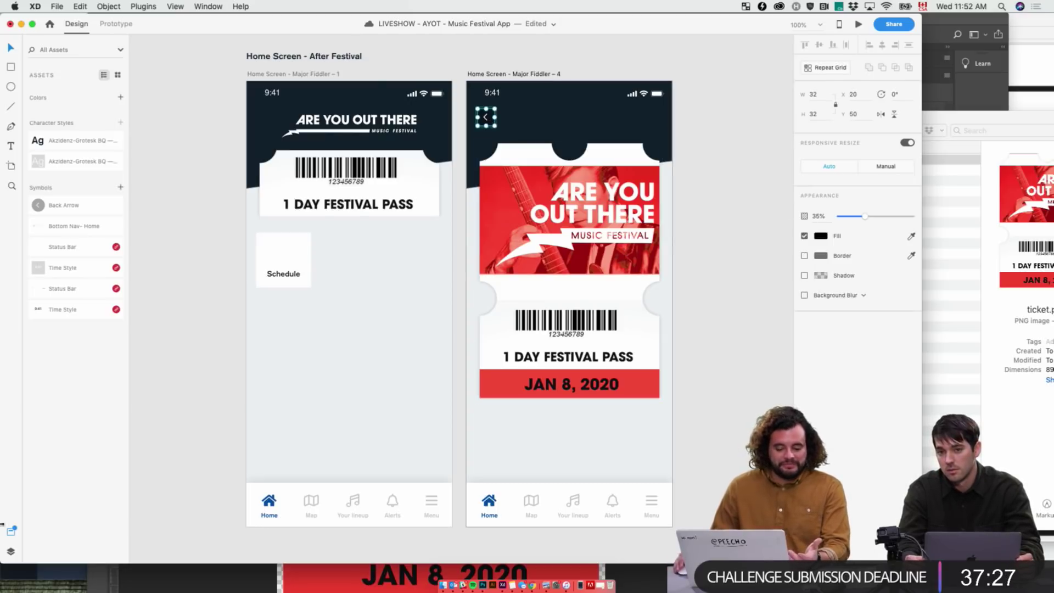
pyautogui.click(11, 553)
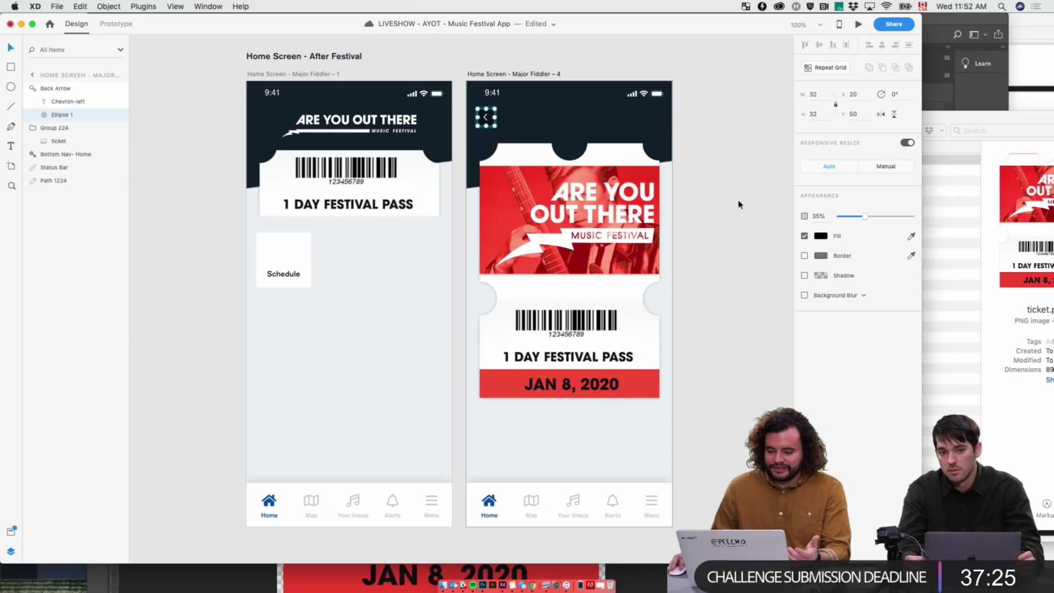
pyautogui.click(821, 237)
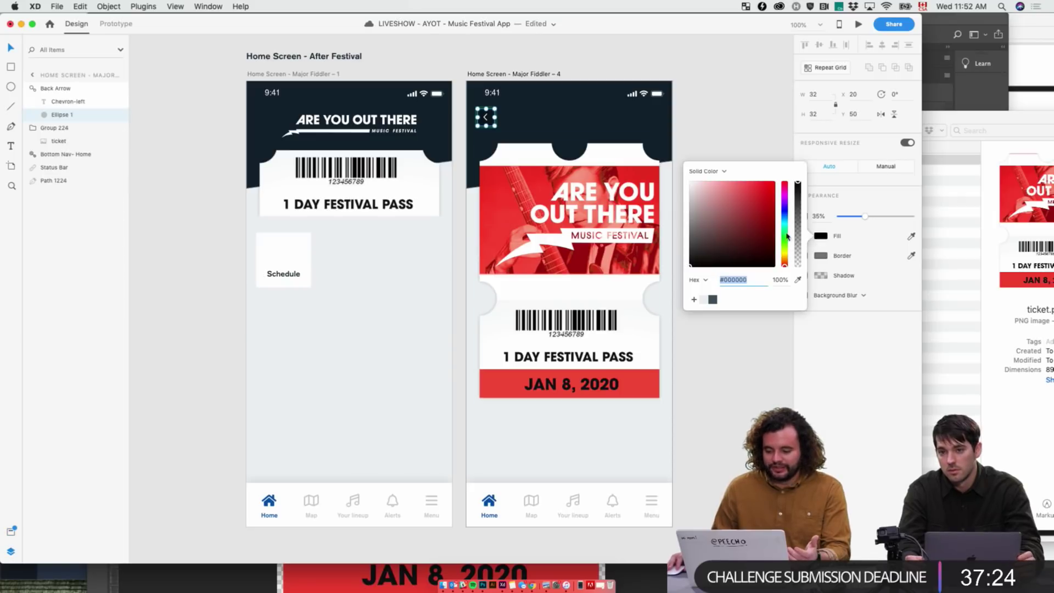
pyautogui.click(779, 82)
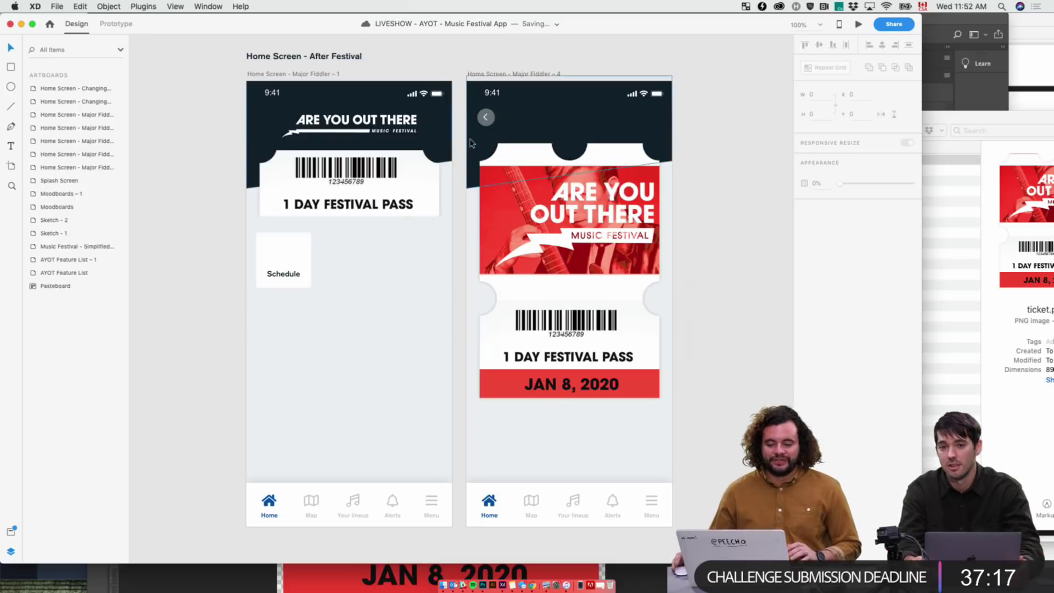
# - Check the recoloured back arrow on the Major Fiddler - 2 artboard and compare it with the ticket artboards
pyautogui.hscroll(-15, 473, 148)
pyautogui.hscroll(10, 481, 159)
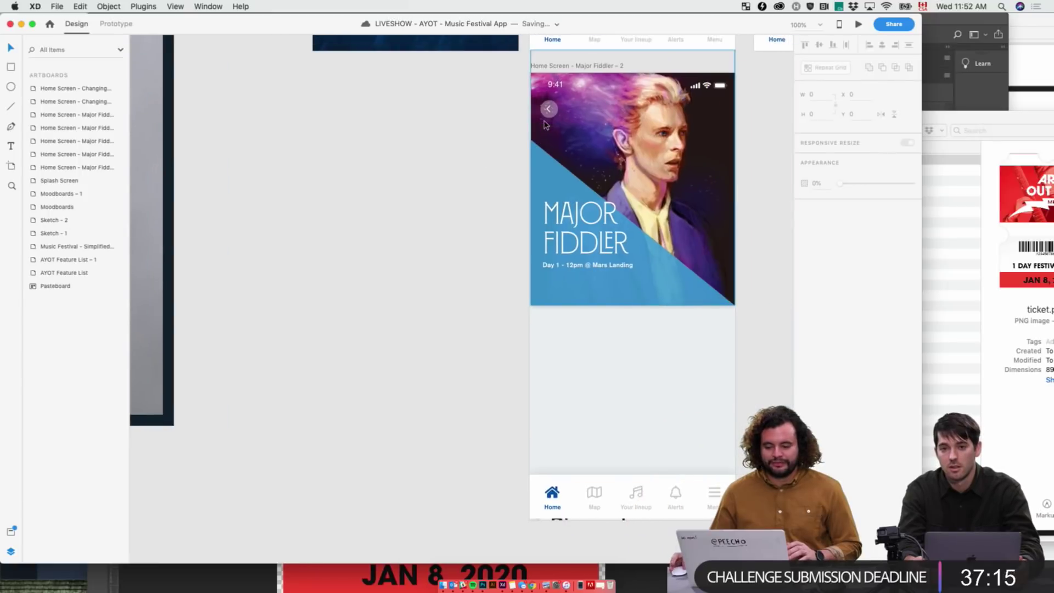
pyautogui.scroll(6, 538, 135)
pyautogui.hscroll(4, 537, 134)
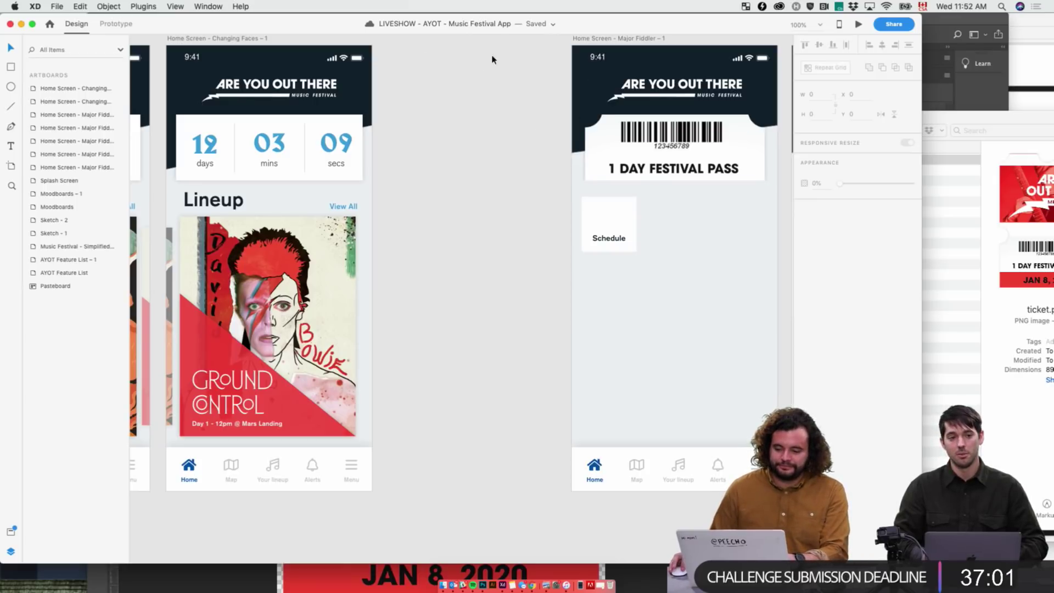
pyautogui.hscroll(-1, 489, 65)
pyautogui.hscroll(5, 489, 65)
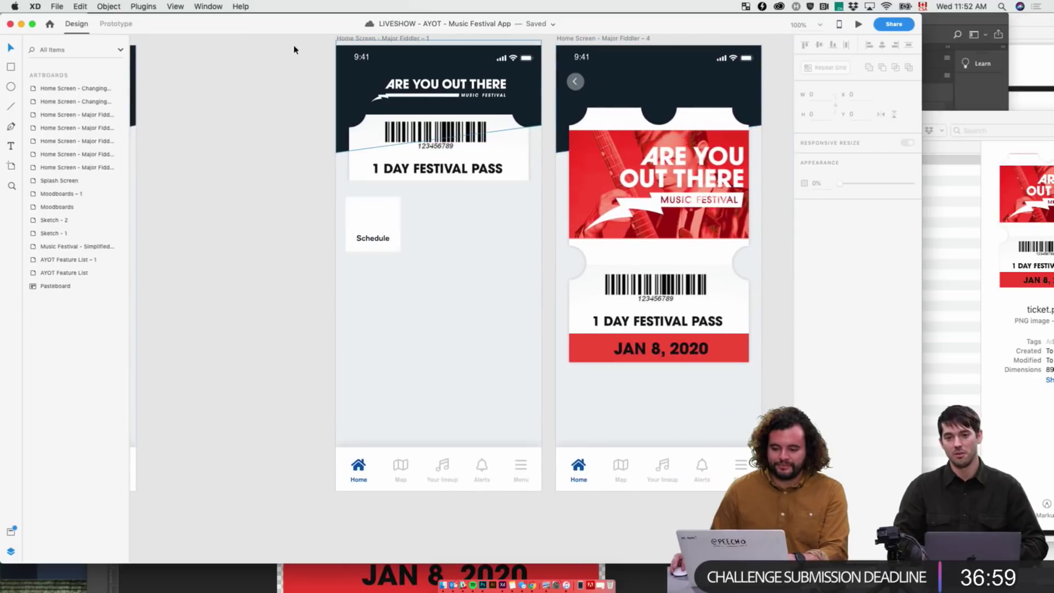
# - Link the back arrow on the full-ticket artboard to the Home Screen - Major Fiddler – 1 artboard
pyautogui.click(113, 23)
pyautogui.click(580, 83)
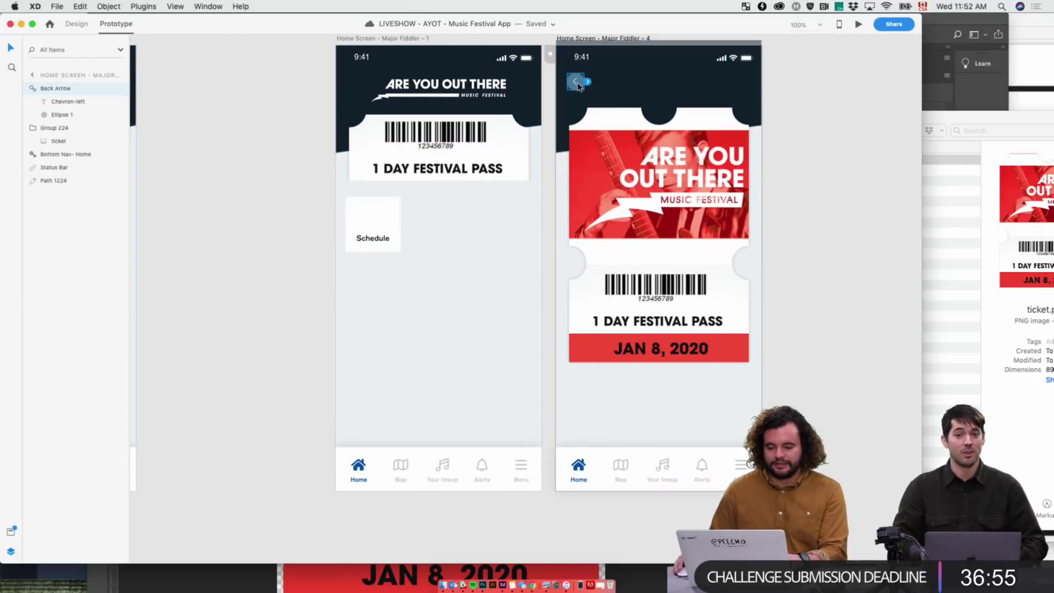
pyautogui.moveTo(589, 84); pyautogui.dragTo(447, 162)
pyautogui.click(846, 152)
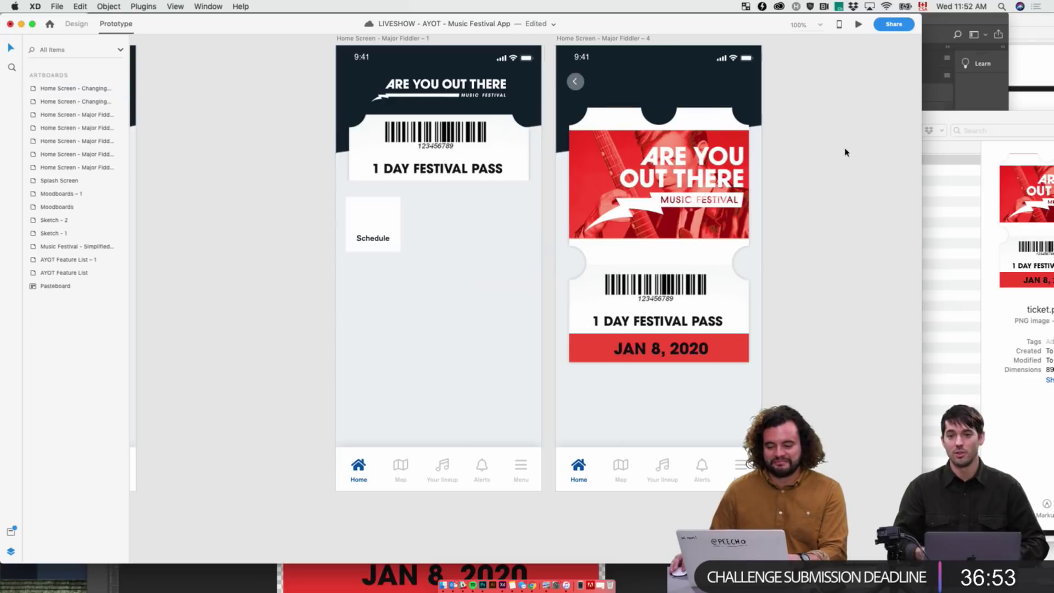
# - Copy the Lineup heading from the Changing Faces – 1 artboard into the full-ticket artboard's header at X 106, Y 39
pyautogui.click(82, 25)
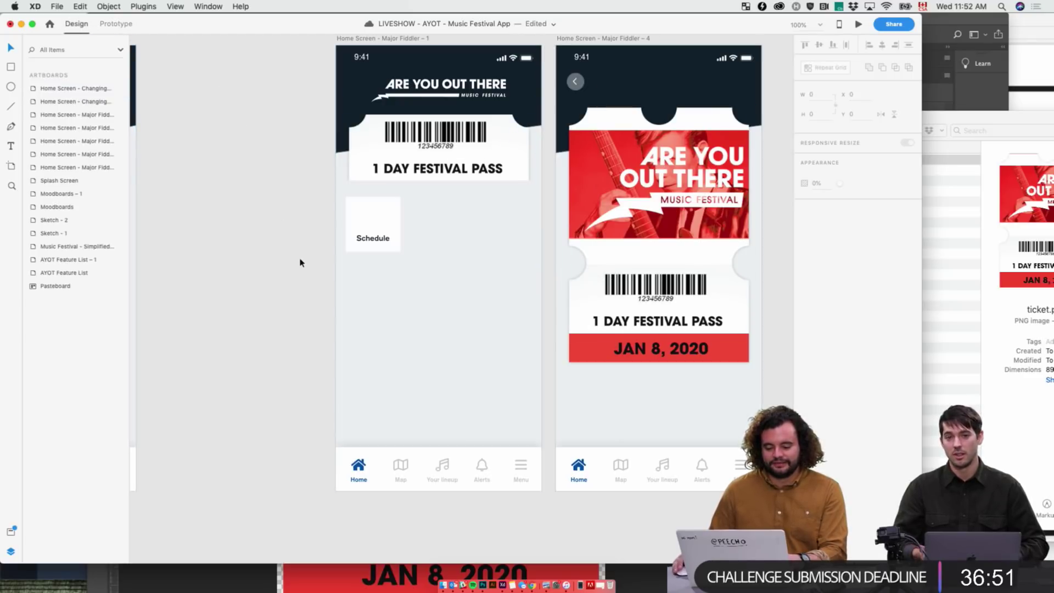
pyautogui.moveTo(299, 261); pyautogui.dragTo(576, 247)
pyautogui.click(404, 202)
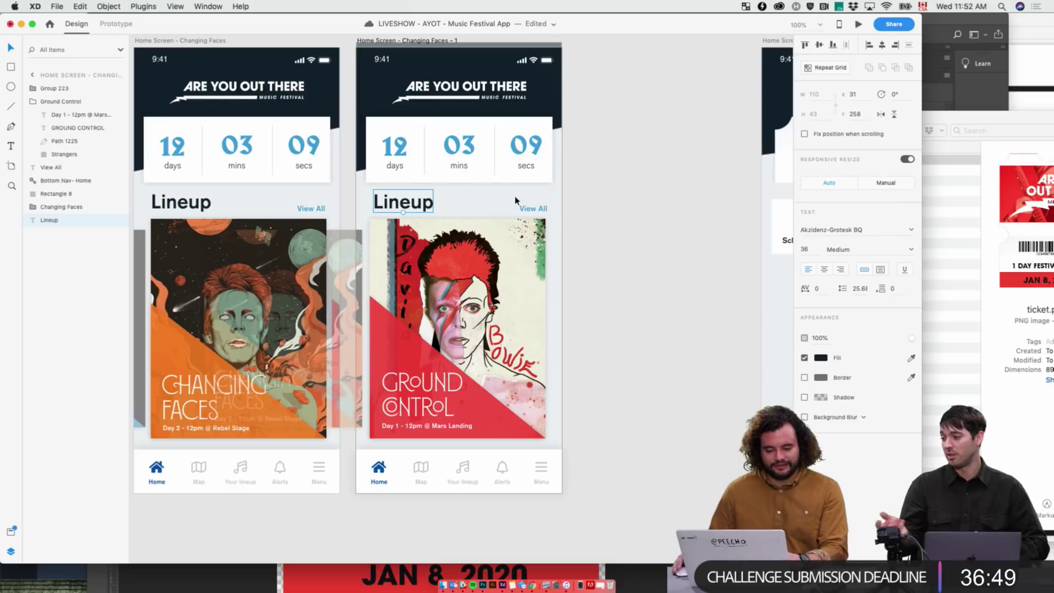
pyautogui.click(619, 181)
pyautogui.moveTo(619, 181); pyautogui.dragTo(330, 194)
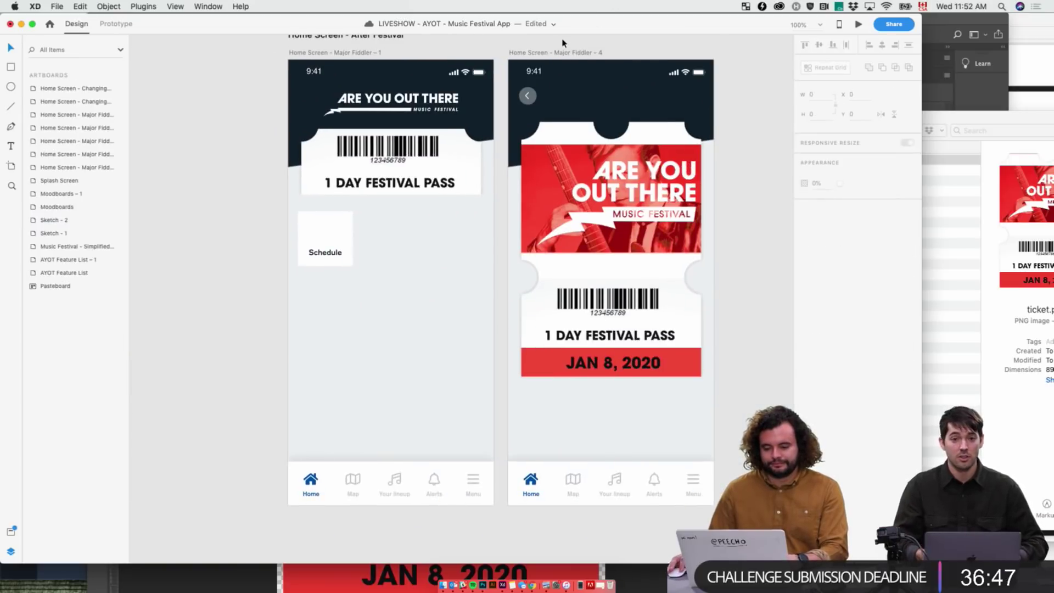
pyautogui.press('cmd+v')
pyautogui.moveTo(555, 238); pyautogui.dragTo(599, 99)
# - Change the pasted heading's text to "Your Ticket" and make its fill white
pyautogui.doubleClick(599, 99)
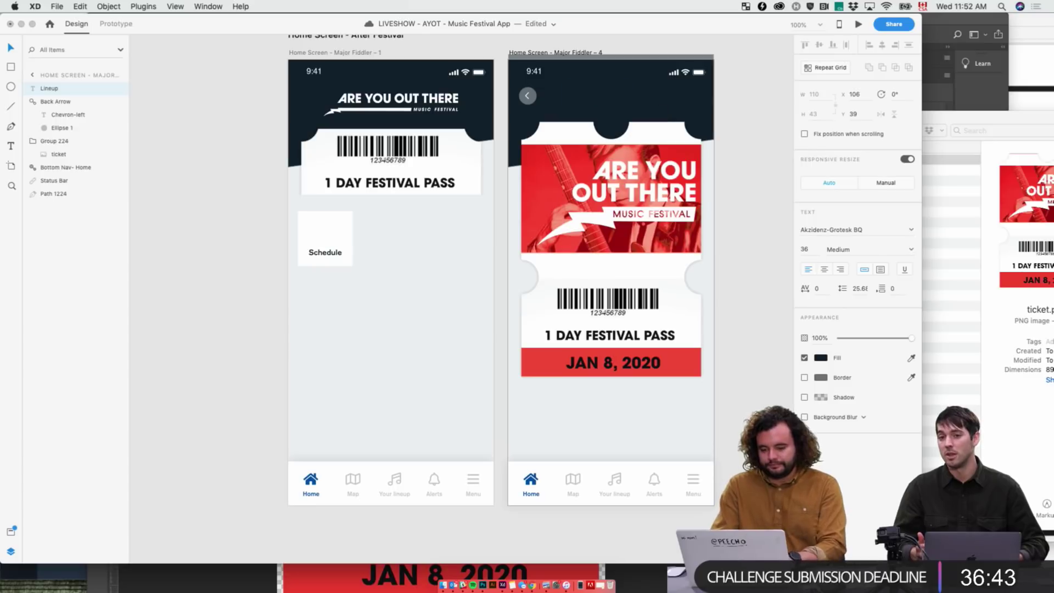
pyautogui.write('Your Ticket')
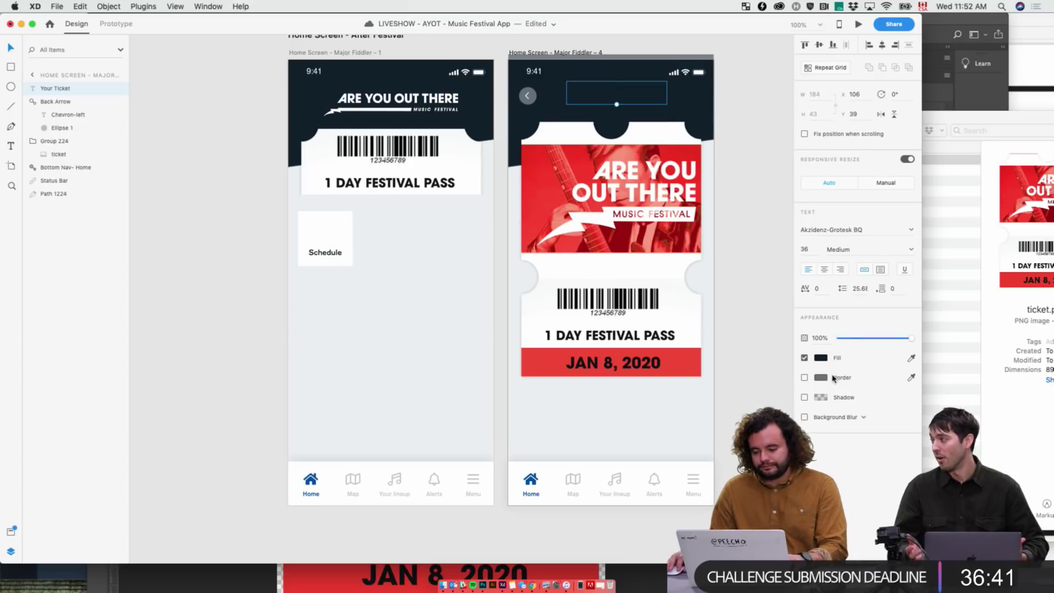
pyautogui.click(824, 358)
pyautogui.click(686, 299)
pyautogui.click(746, 141)
pyautogui.click(637, 99)
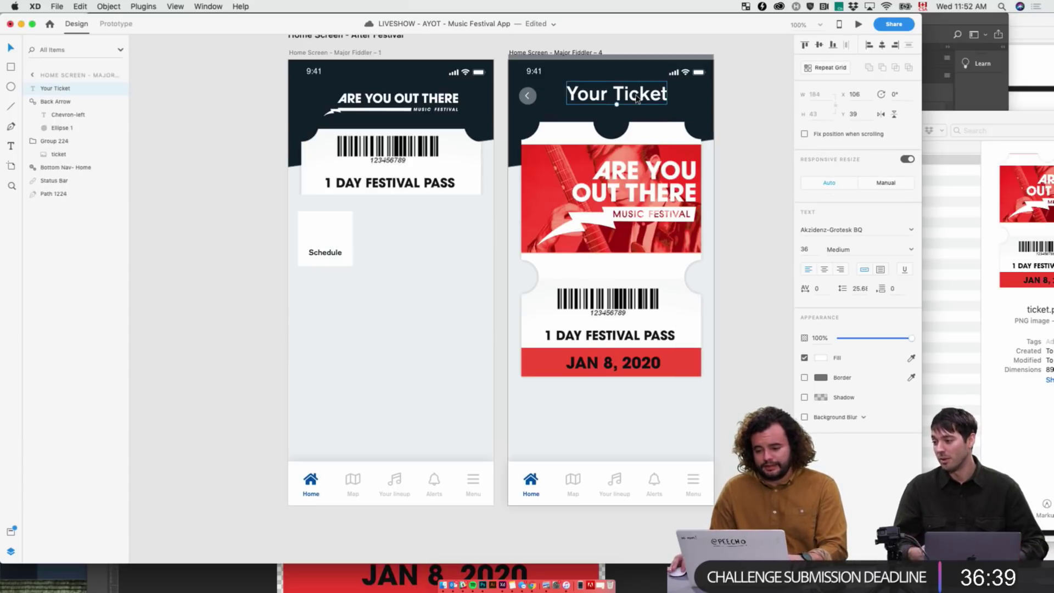
# - Set the Your Ticket title's font size to 24, centre it horizontally on the artboard, and save the document
pyautogui.click(813, 250)
pyautogui.write('2')
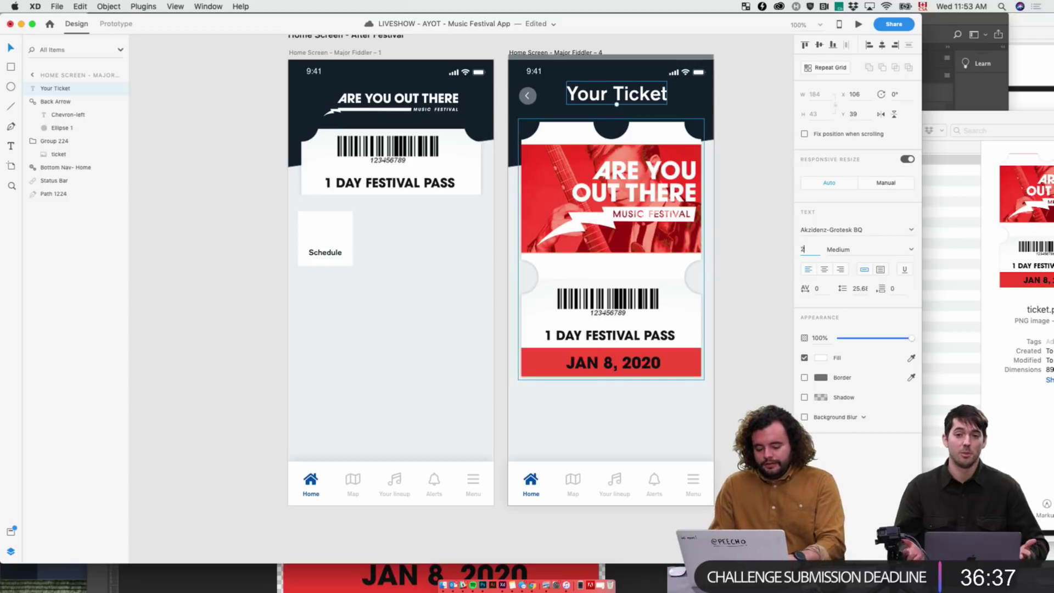
pyautogui.write('4')
pyautogui.press('Return')
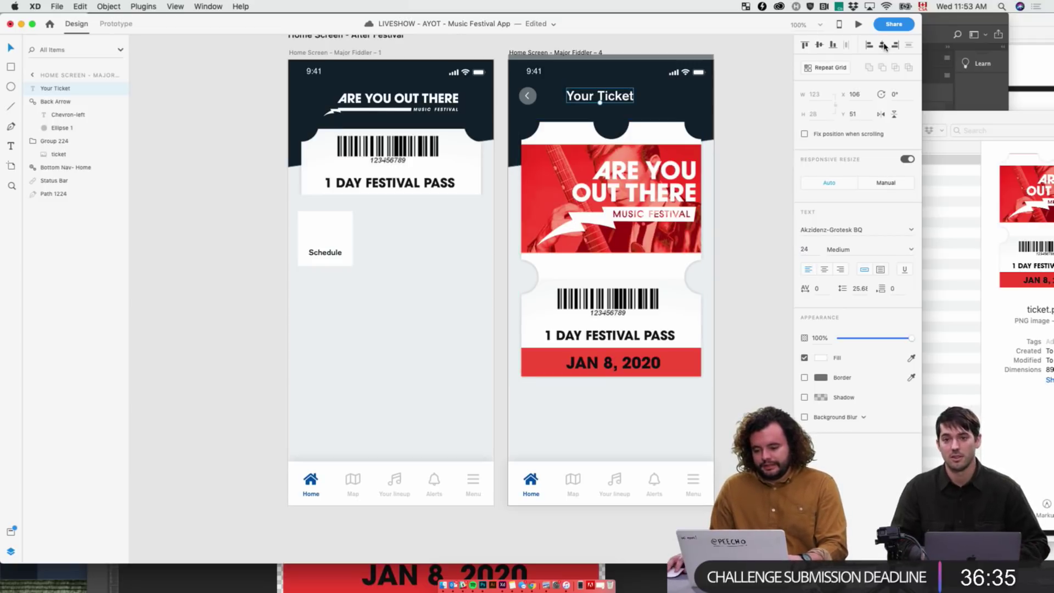
pyautogui.click(884, 45)
pyautogui.click(740, 142)
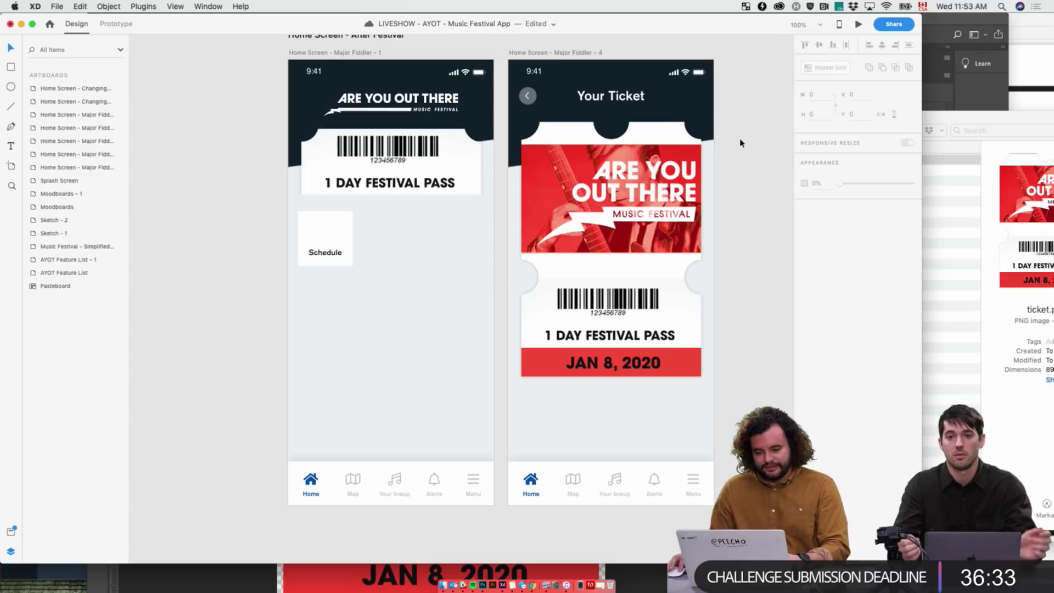
pyautogui.click(619, 97)
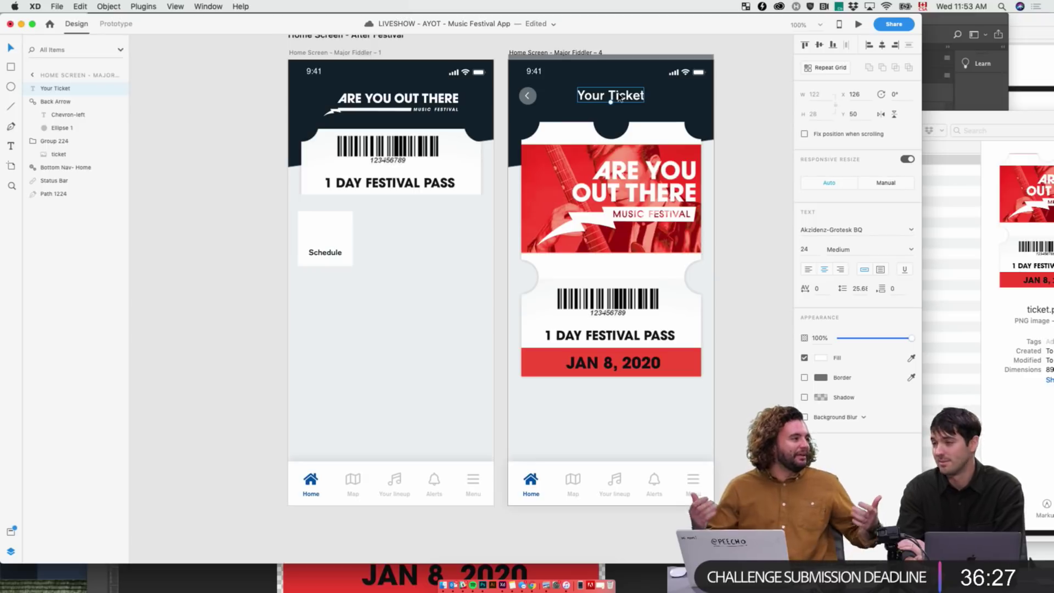
pyautogui.press('super+s')
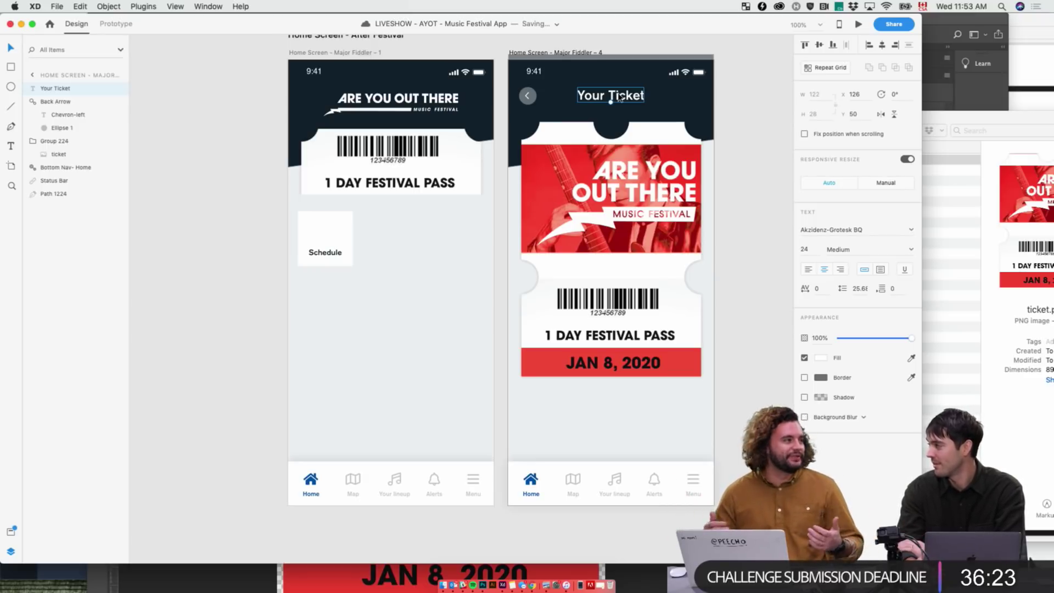
# - Move the full ticket down slightly below the Your Ticket title, to Y 116
pyautogui.click(752, 107)
pyautogui.hscroll(5, 724, 131)
pyautogui.click(577, 252)
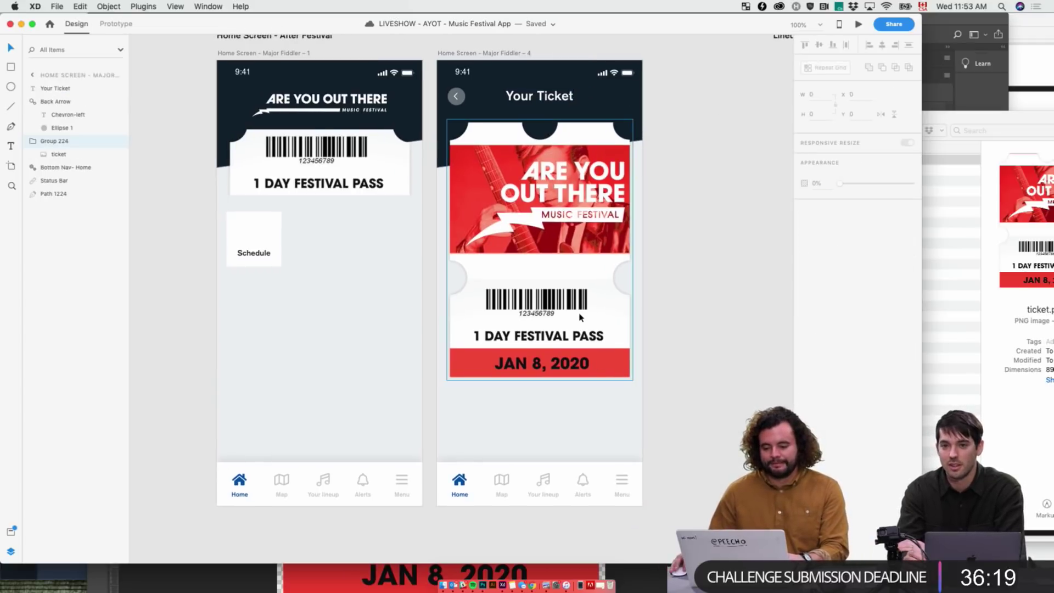
pyautogui.moveTo(577, 253); pyautogui.dragTo(576, 258)
pyautogui.click(713, 263)
pyautogui.scroll(1, 697, 264)
pyautogui.hscroll(1, 697, 264)
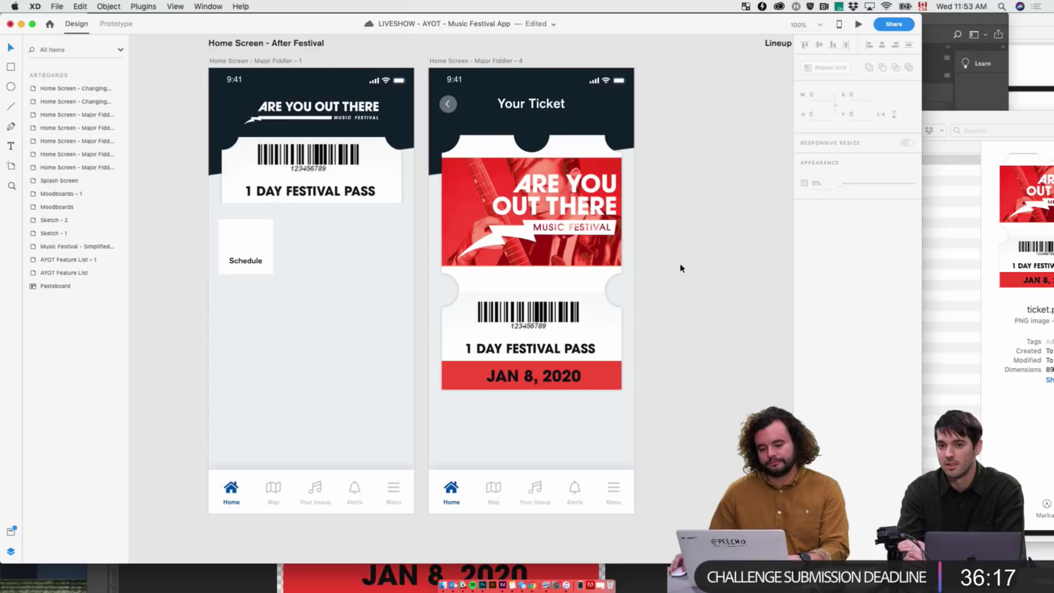
# - Link the masked ticket card to the Home Screen - Major Fiddler – 4 artboard with a Tap trigger, Auto-Animate, Ease Out and 0.6 s
pyautogui.click(291, 245)
pyautogui.press('Escape')
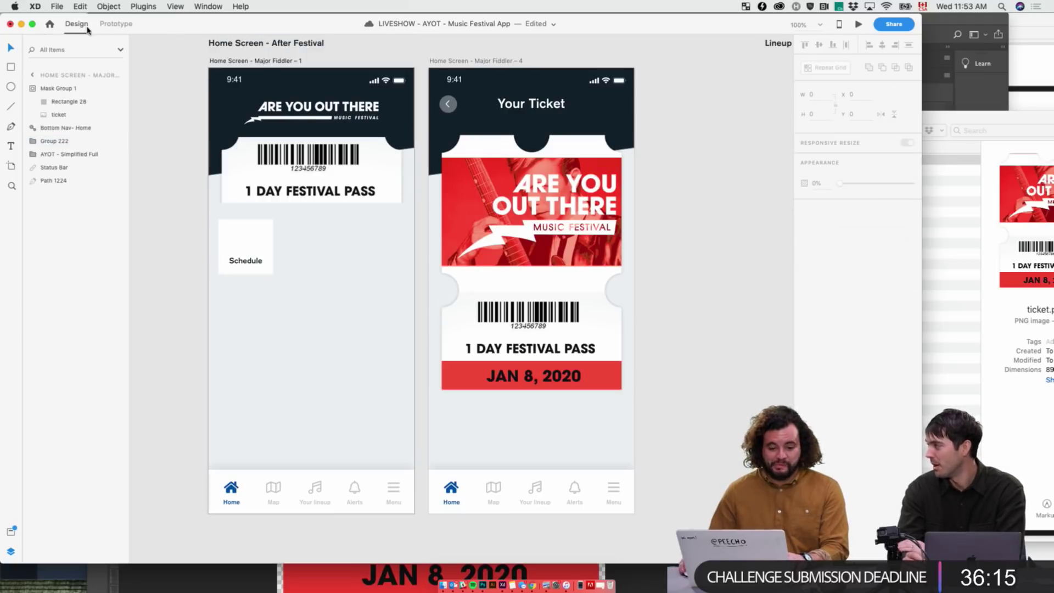
pyautogui.click(115, 23)
pyautogui.click(332, 155)
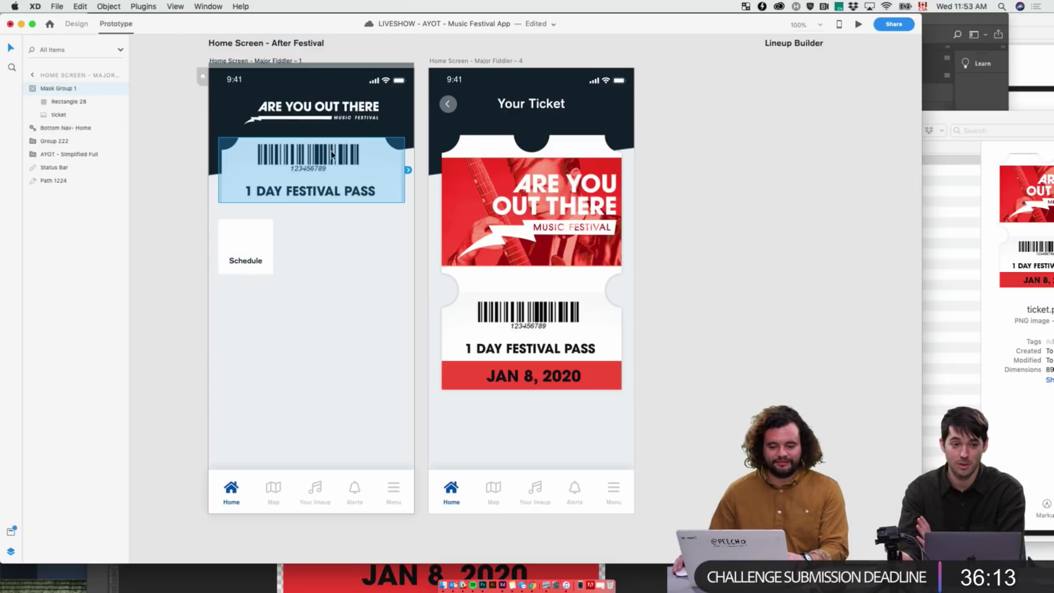
pyautogui.moveTo(410, 175); pyautogui.dragTo(511, 231)
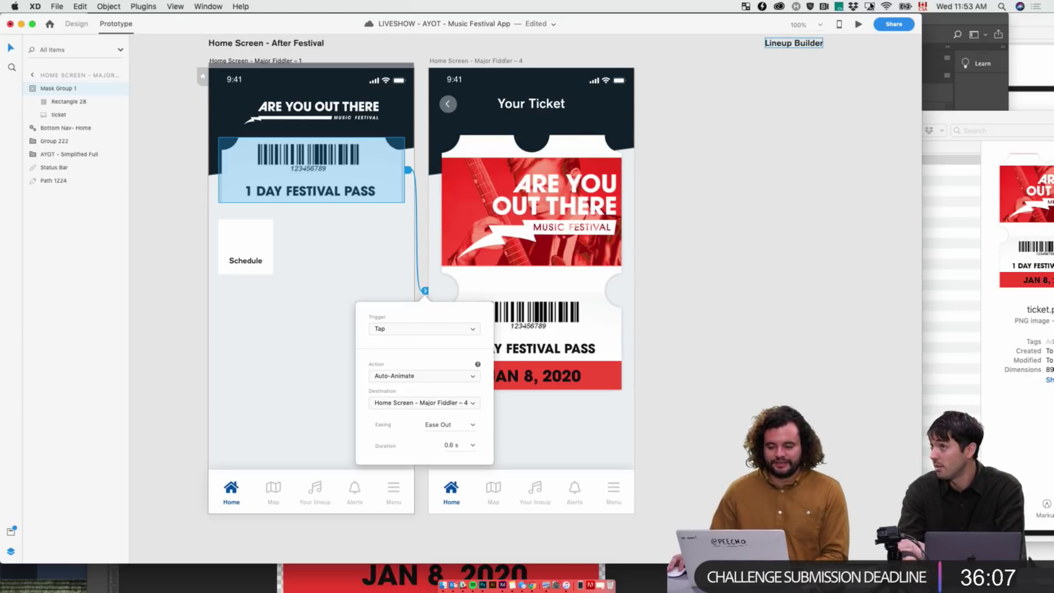
# - Preview the prototype and test the transition from the ticket card to the full-ticket screen and back
pyautogui.click(860, 25)
pyautogui.click(688, 183)
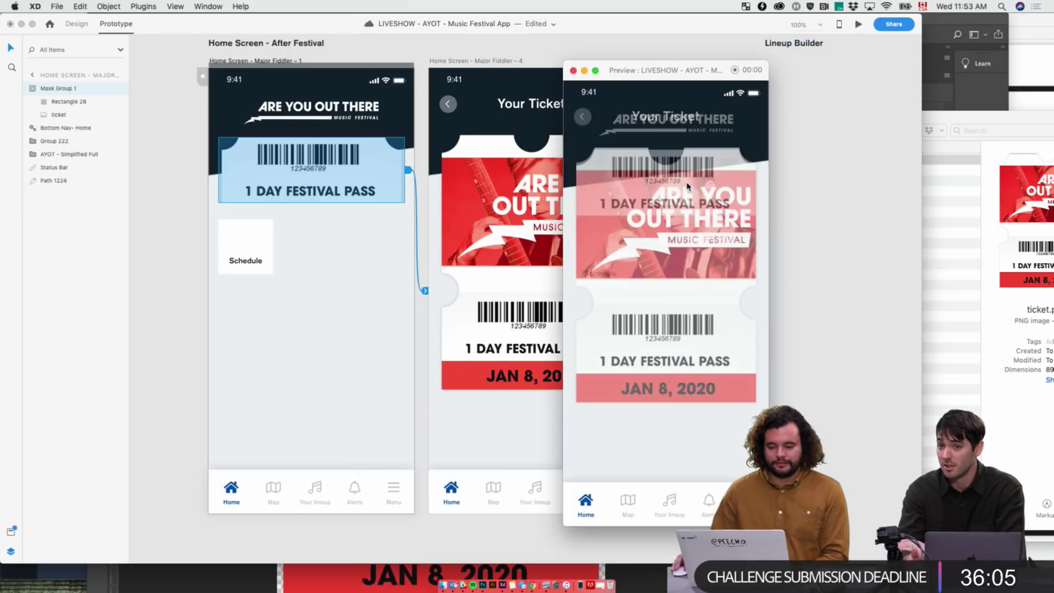
pyautogui.click(583, 117)
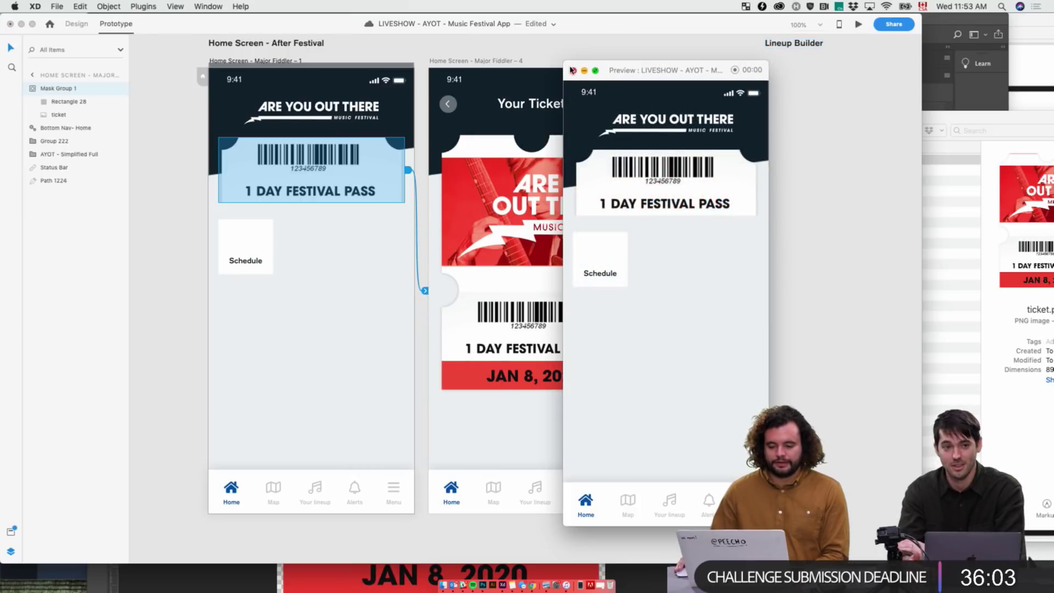
pyautogui.click(574, 70)
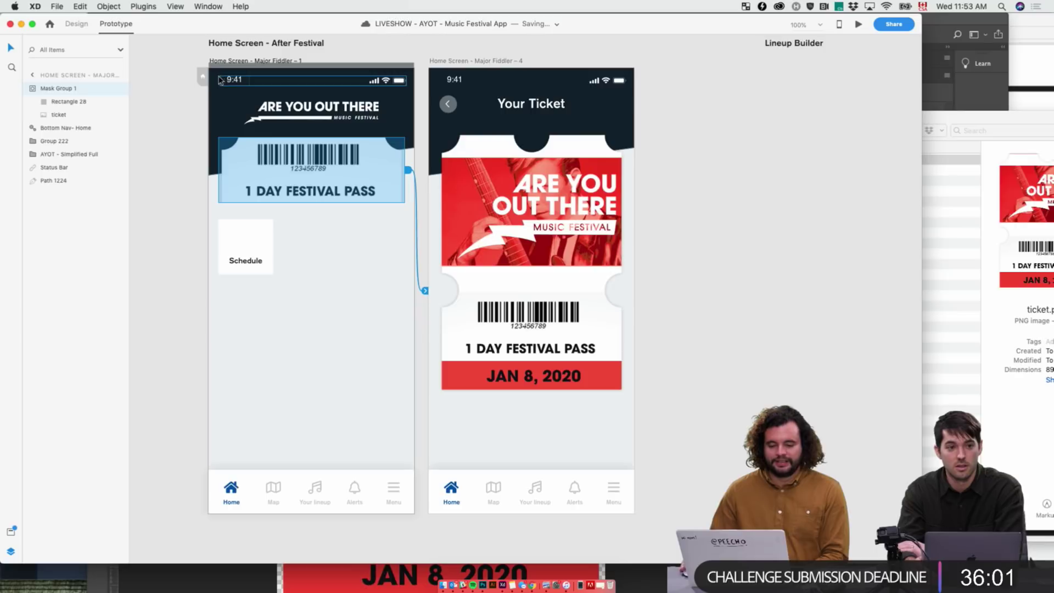
pyautogui.press('Escape')
pyautogui.click(859, 24)
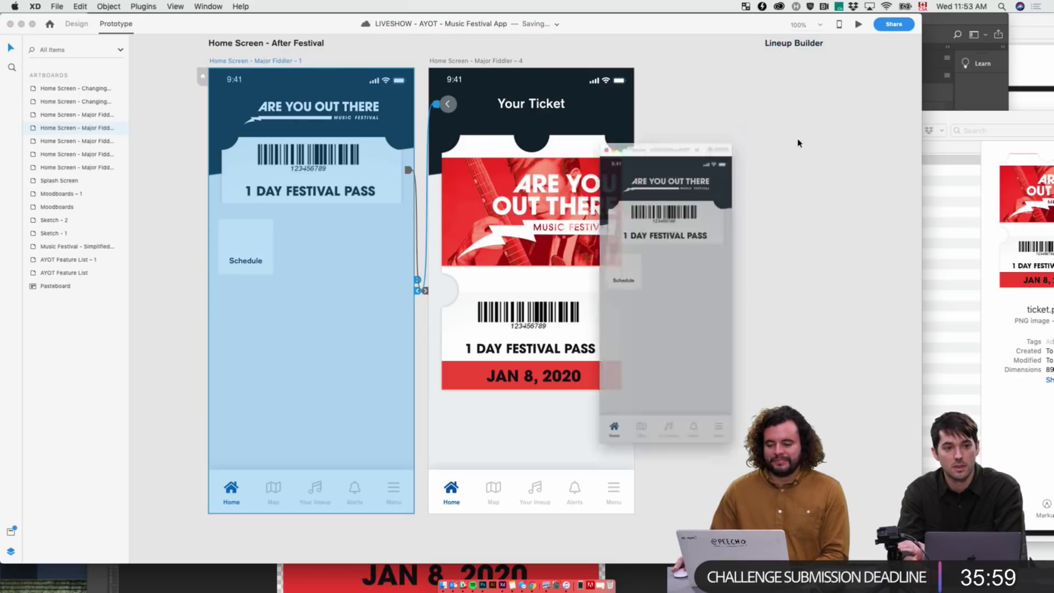
pyautogui.click(664, 192)
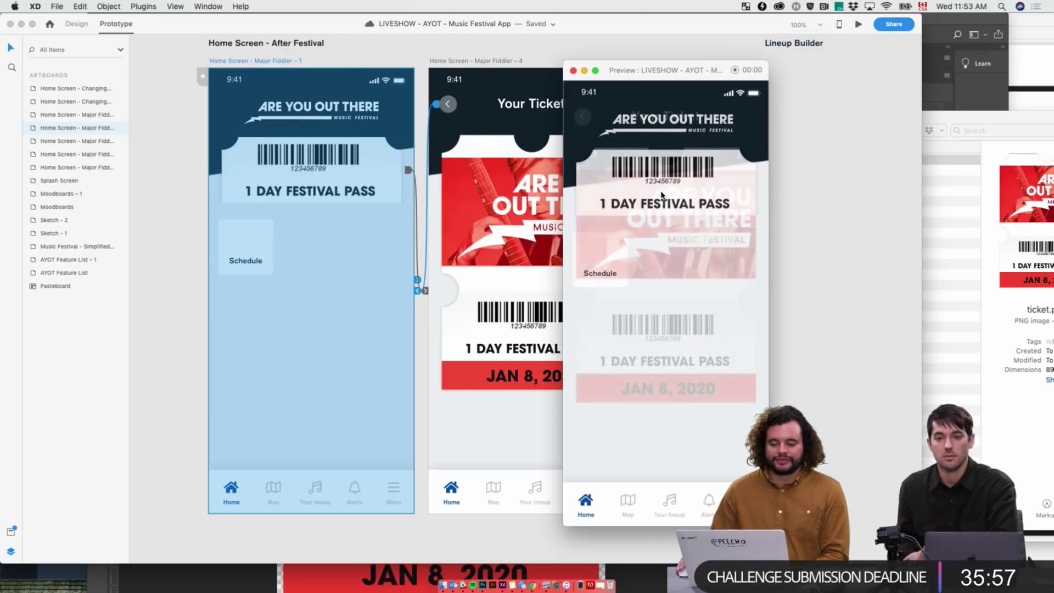
pyautogui.click(574, 72)
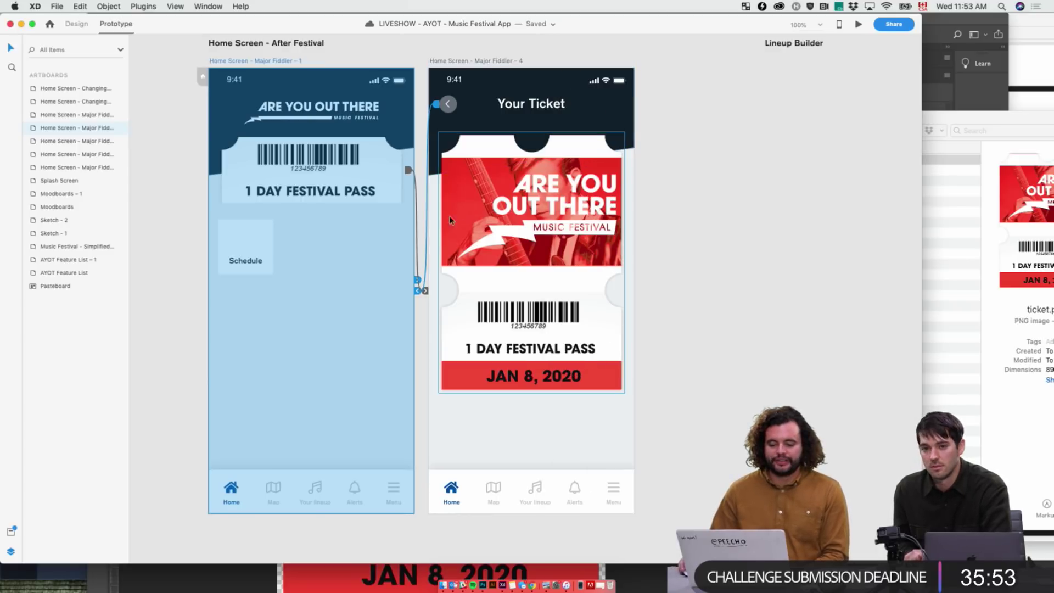
# - Check the interaction settings of the masked ticket card's link to the full-ticket artboard
pyautogui.click(357, 42)
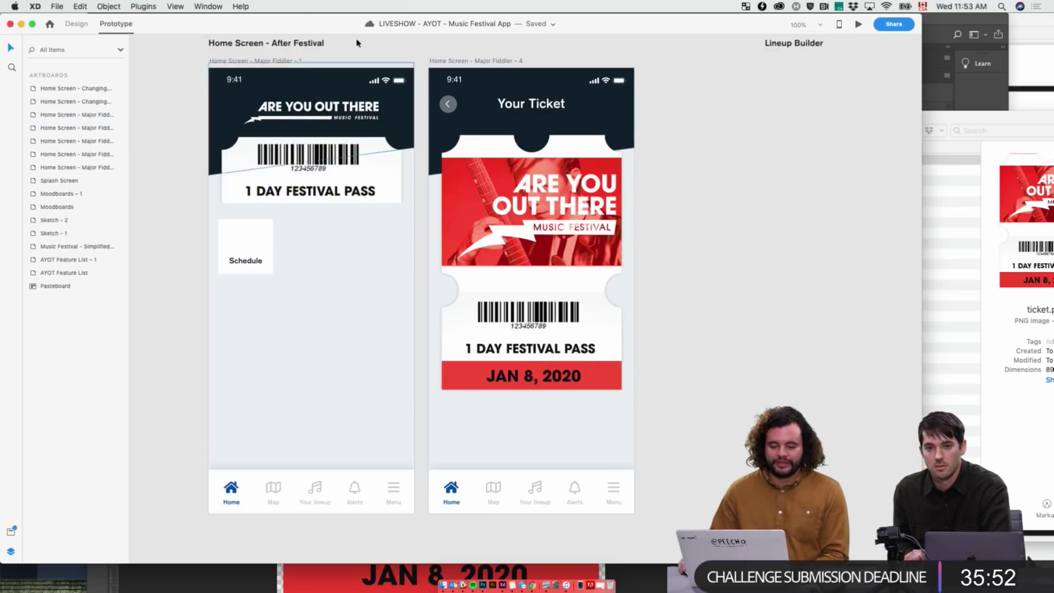
pyautogui.click(318, 161)
pyautogui.click(425, 291)
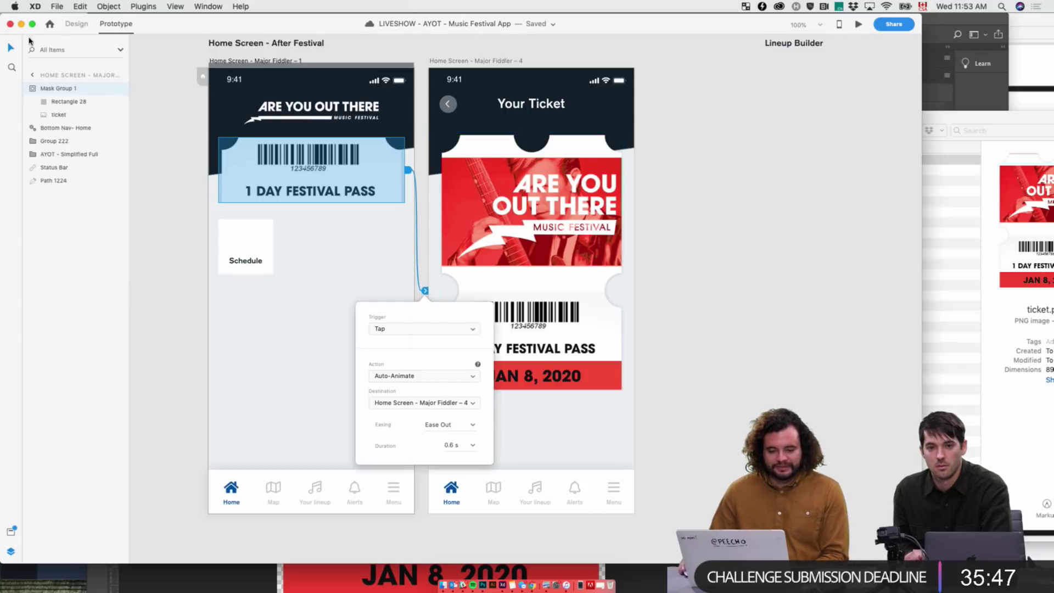
# - Replace the ticket group on the full-ticket artboard with a copy of the home screen's masked ticket card at X 18, Y 126
pyautogui.click(78, 25)
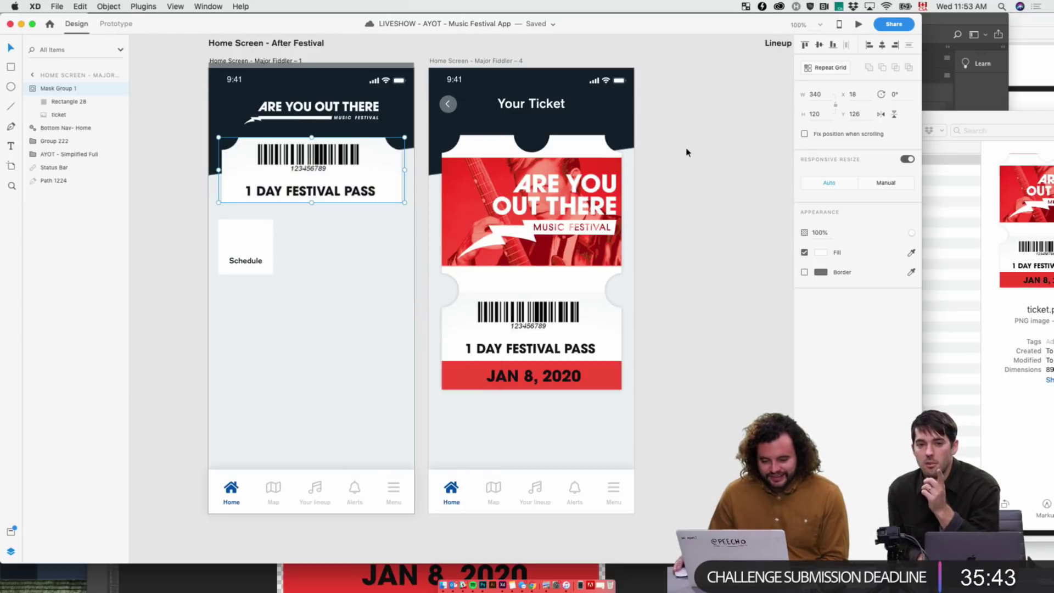
pyautogui.click(606, 184)
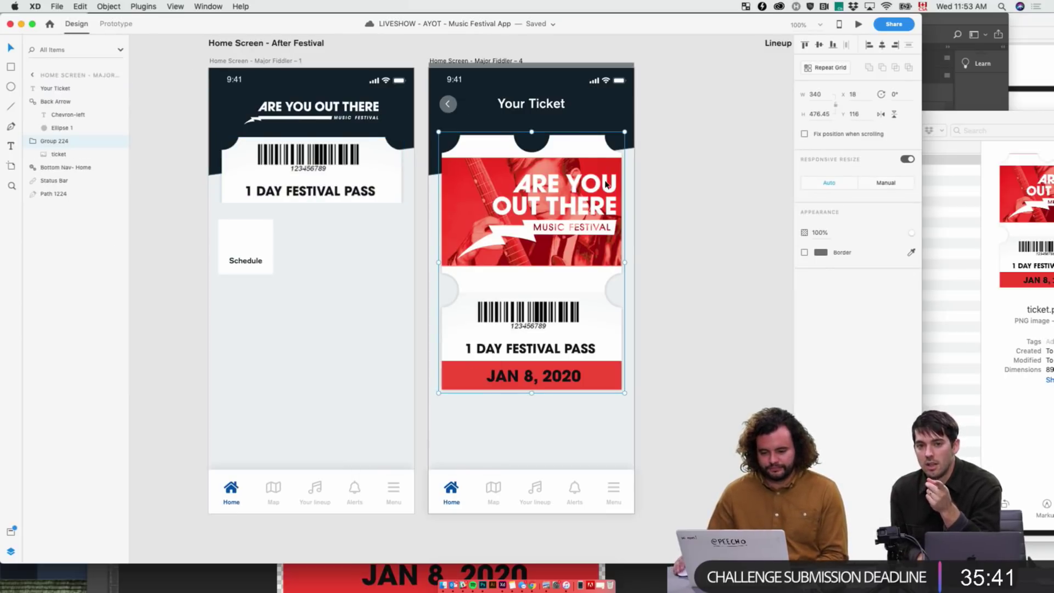
pyautogui.press('Delete')
pyautogui.click(310, 165)
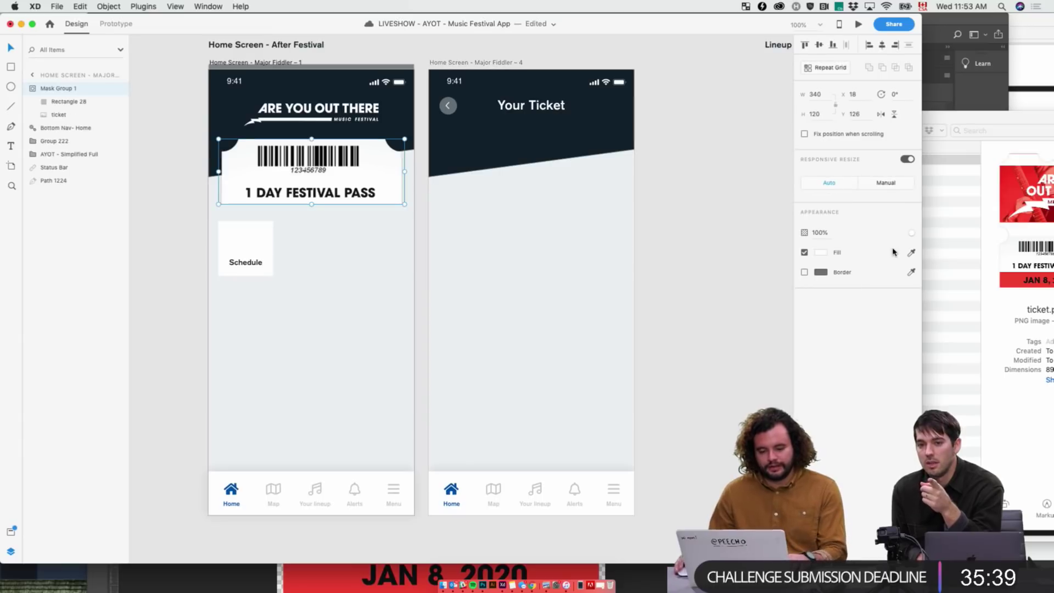
pyautogui.click(570, 183)
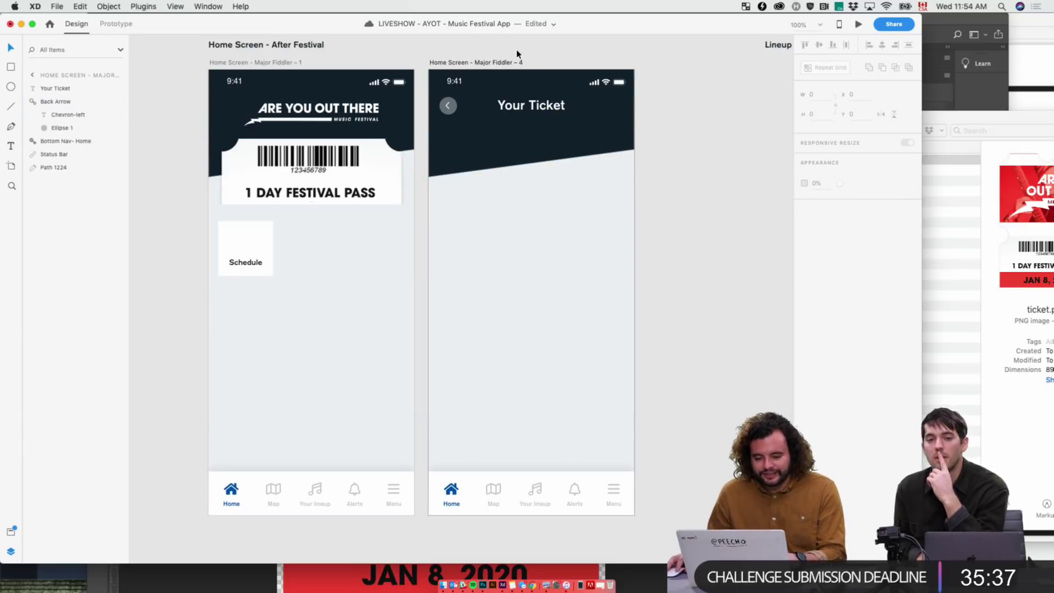
pyautogui.click(474, 63)
pyautogui.hotkey('ctrl', 'z')
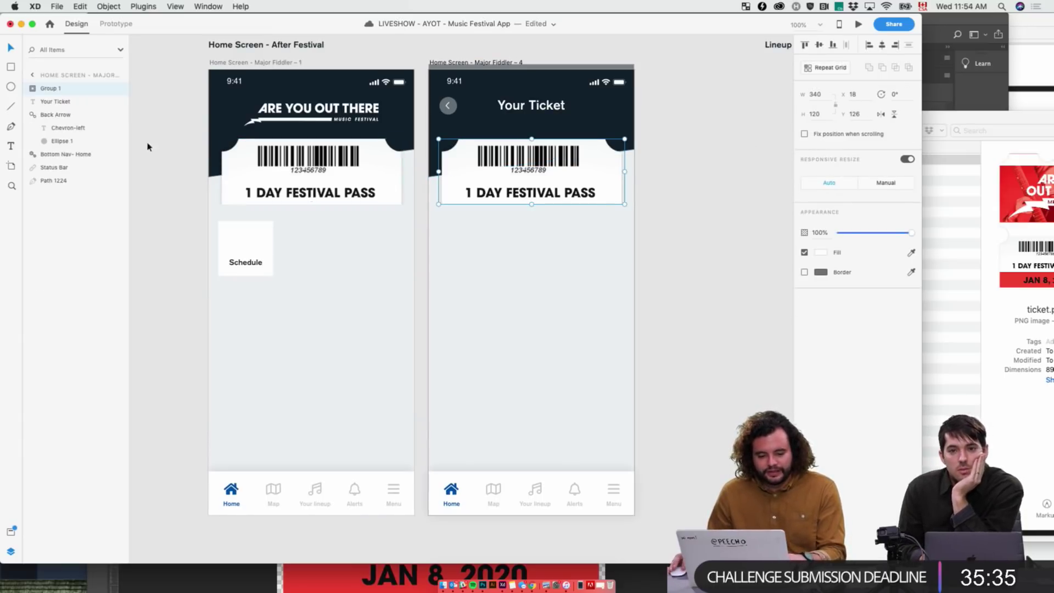
# - Extend the copied card's mask rectangle to a height of 547 and move the ticket image down inside it to reveal the full ticket
pyautogui.click(26, 89)
pyautogui.click(55, 104)
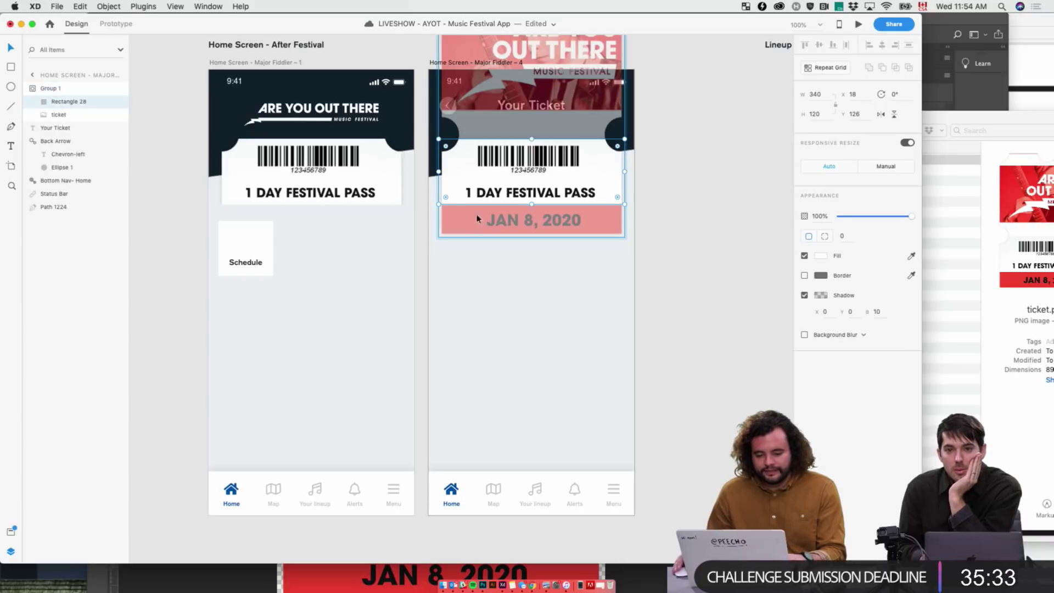
pyautogui.moveTo(532, 205); pyautogui.dragTo(531, 438)
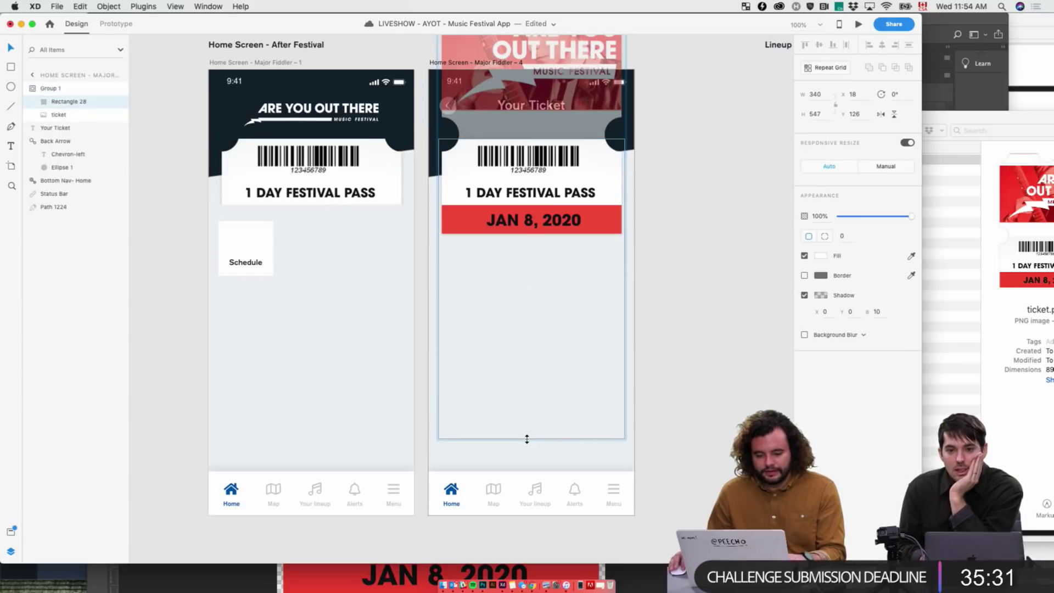
pyautogui.click(58, 114)
pyautogui.moveTo(524, 219); pyautogui.dragTo(525, 379)
pyautogui.click(720, 329)
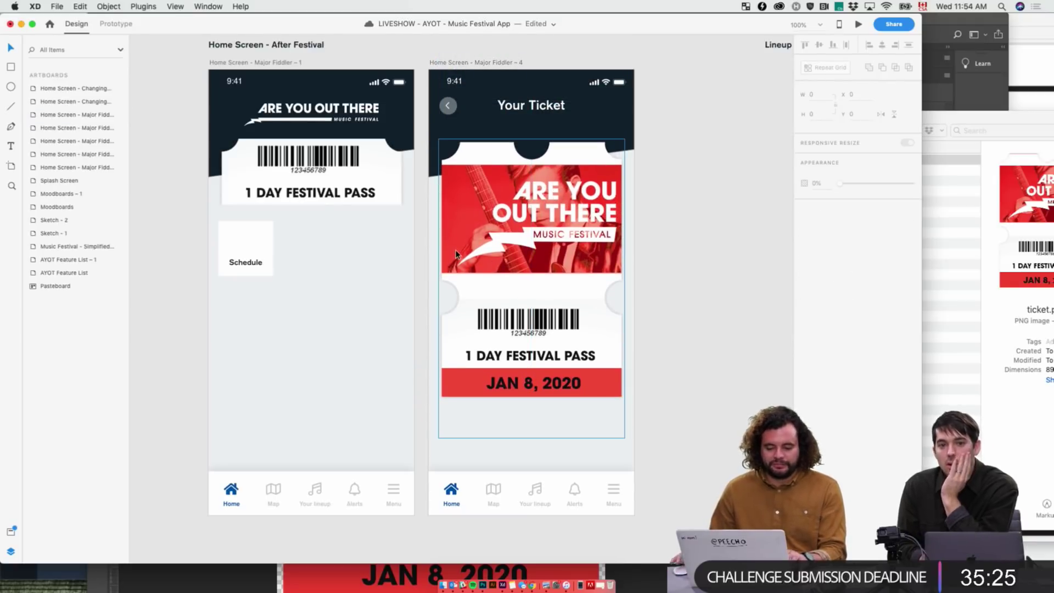
pyautogui.click(402, 200)
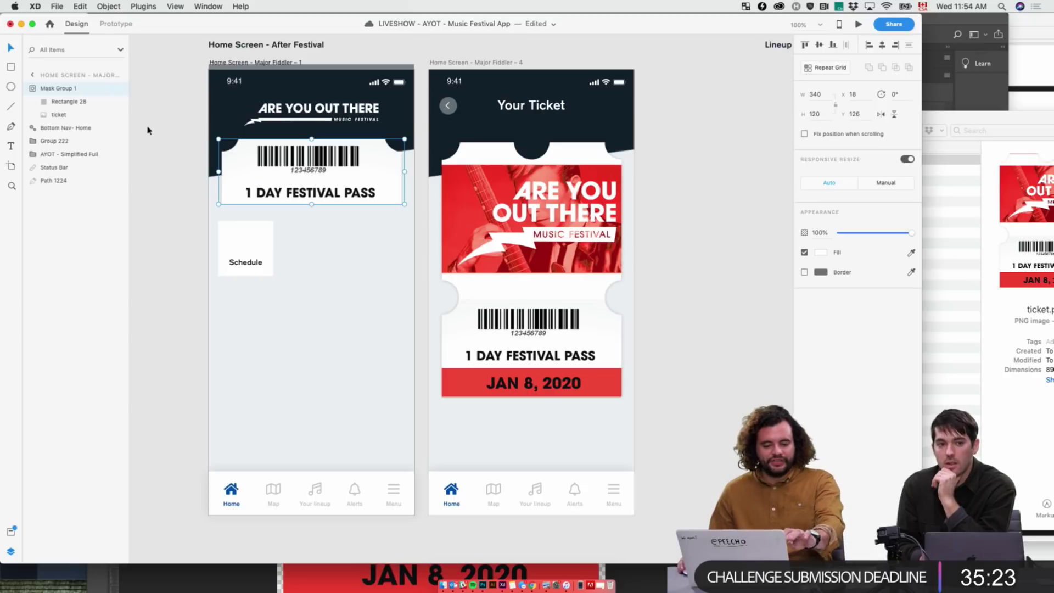
# - Preview the prototype from the After Festival home screen and test the reworked ticket's transition to the full-ticket screen and back
pyautogui.click(185, 76)
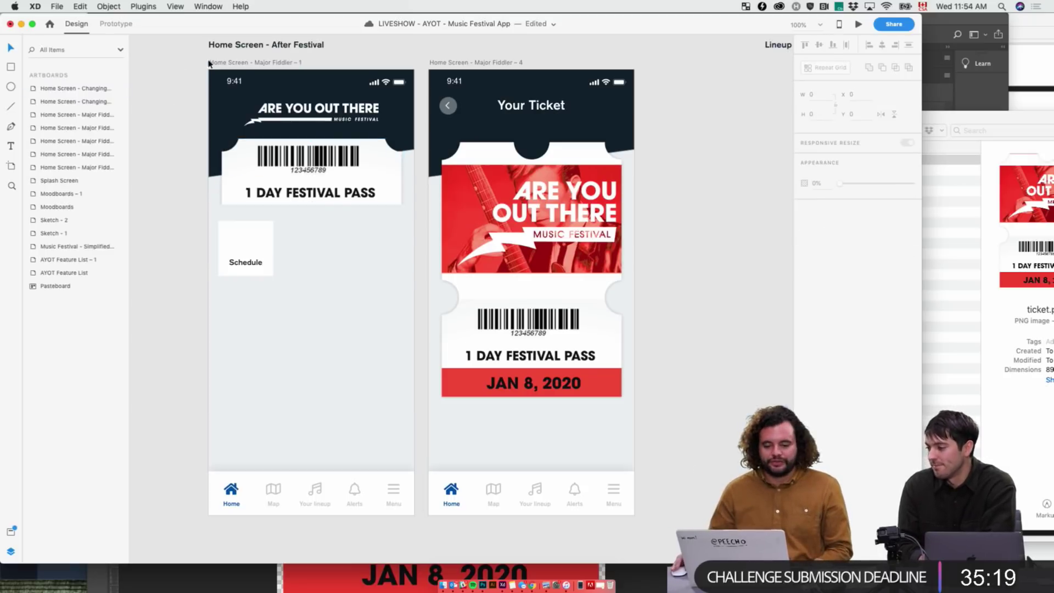
pyautogui.click(245, 63)
pyautogui.click(860, 24)
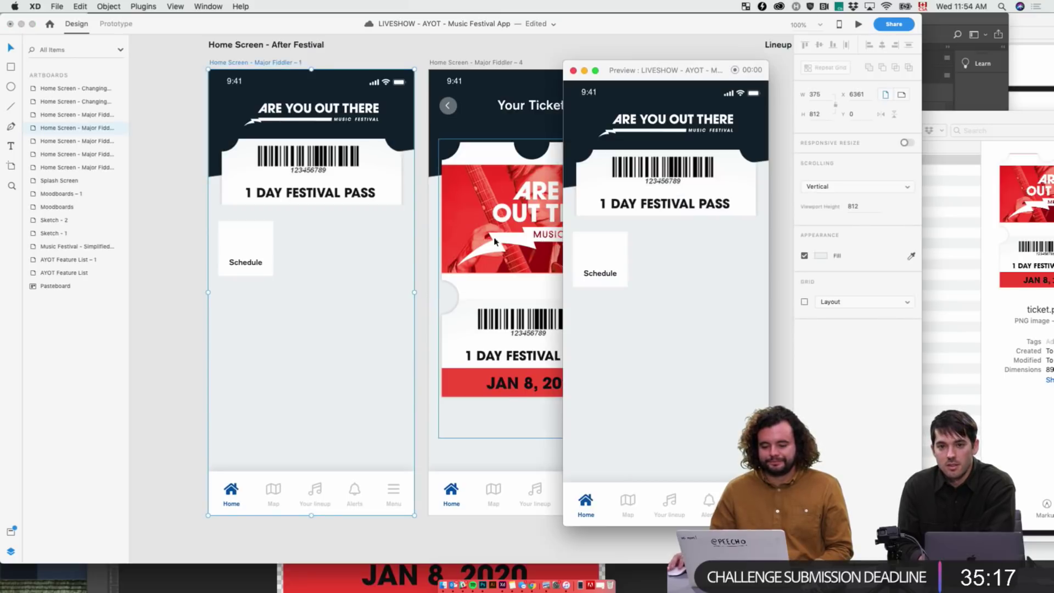
pyautogui.click(669, 196)
pyautogui.click(583, 118)
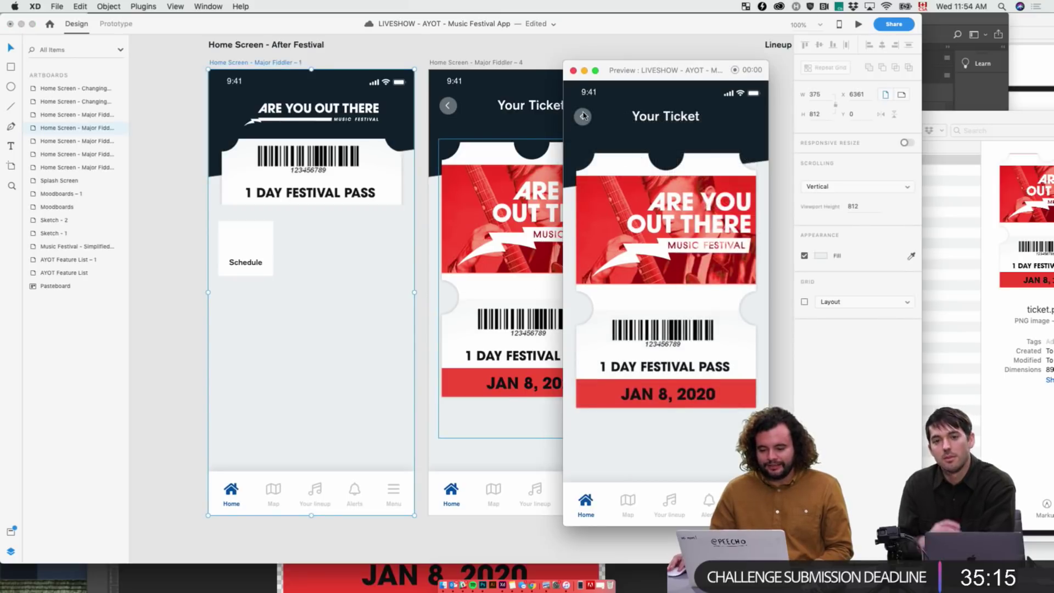
pyautogui.click(572, 71)
# - Check the home ticket card's Auto-Animate link settings and preview the opening of the full ticket once more
pyautogui.click(112, 24)
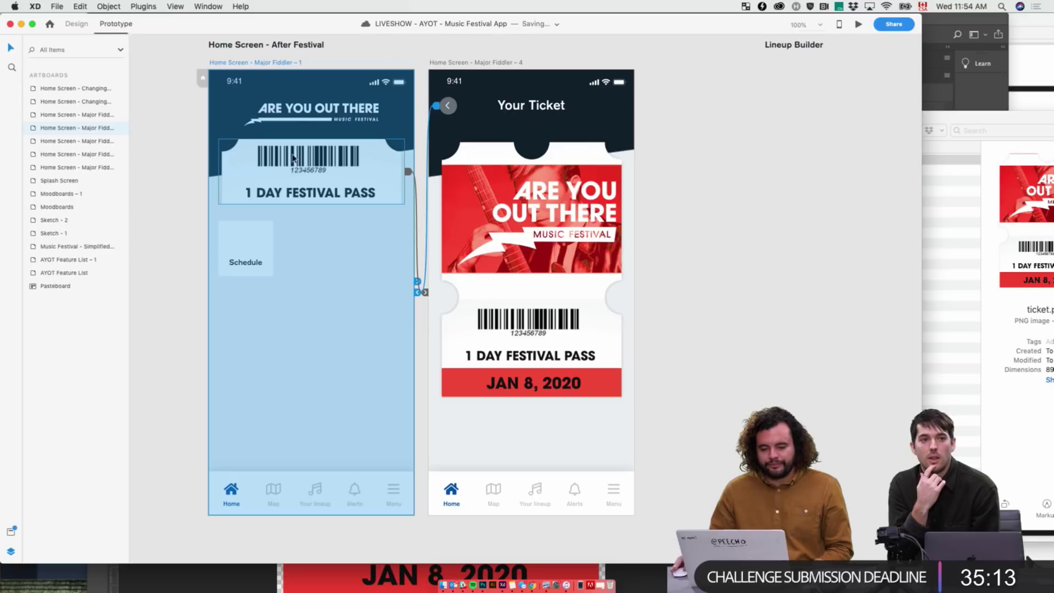
pyautogui.click(387, 188)
pyautogui.click(424, 294)
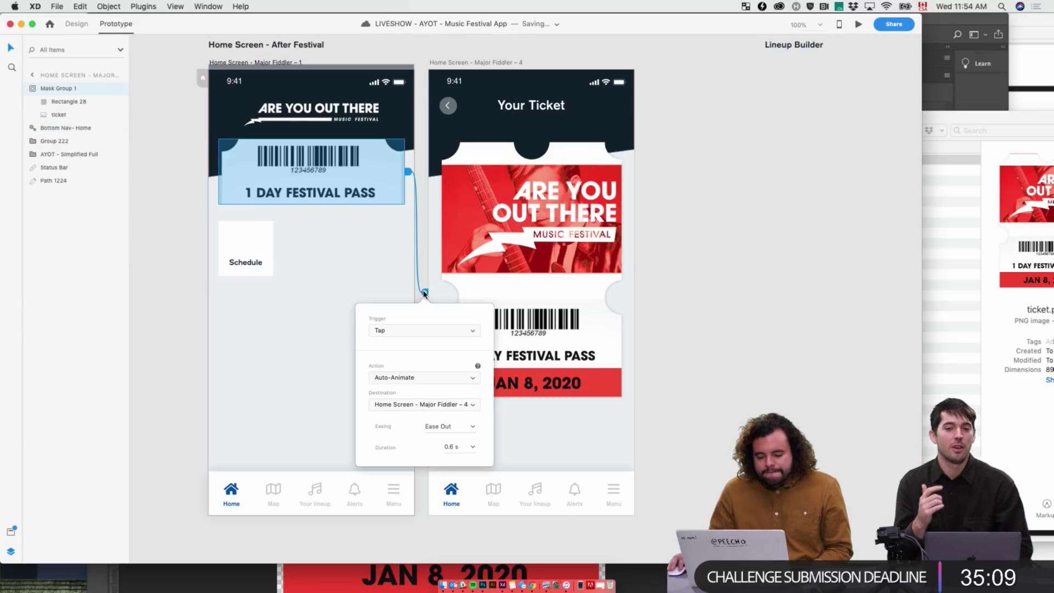
pyautogui.click(859, 24)
pyautogui.click(687, 192)
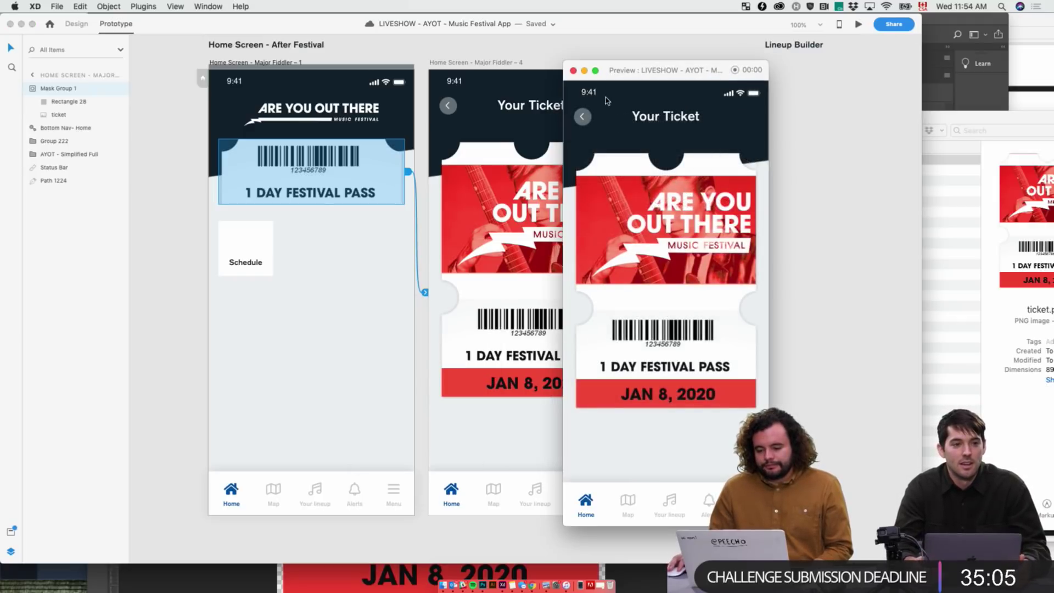
pyautogui.click(573, 70)
# - Delete the full ticket group from the Your Ticket artboard in Design mode
pyautogui.click(77, 25)
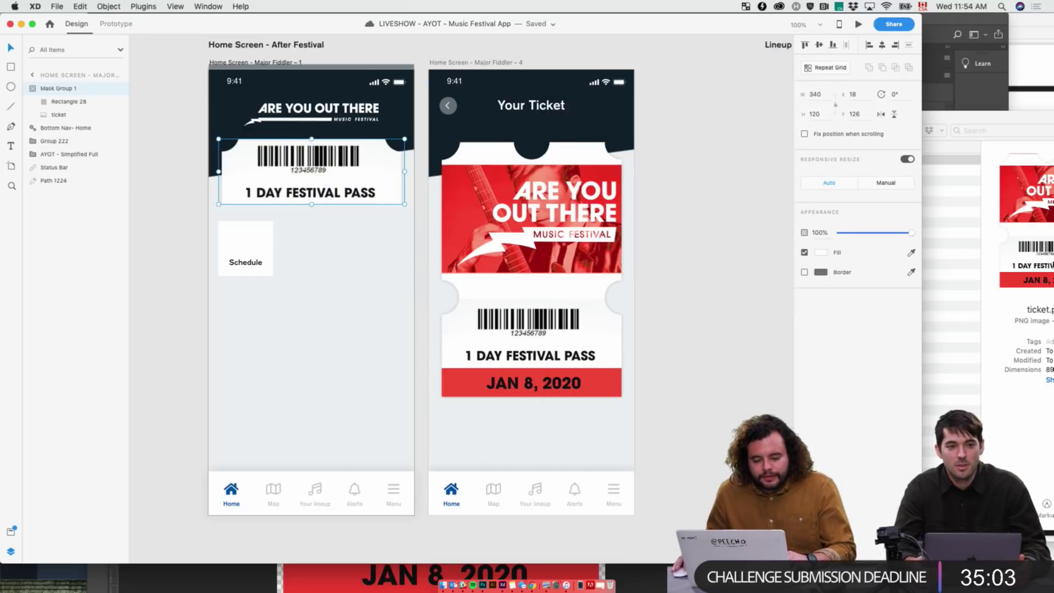
pyautogui.click(787, 260)
pyautogui.click(528, 232)
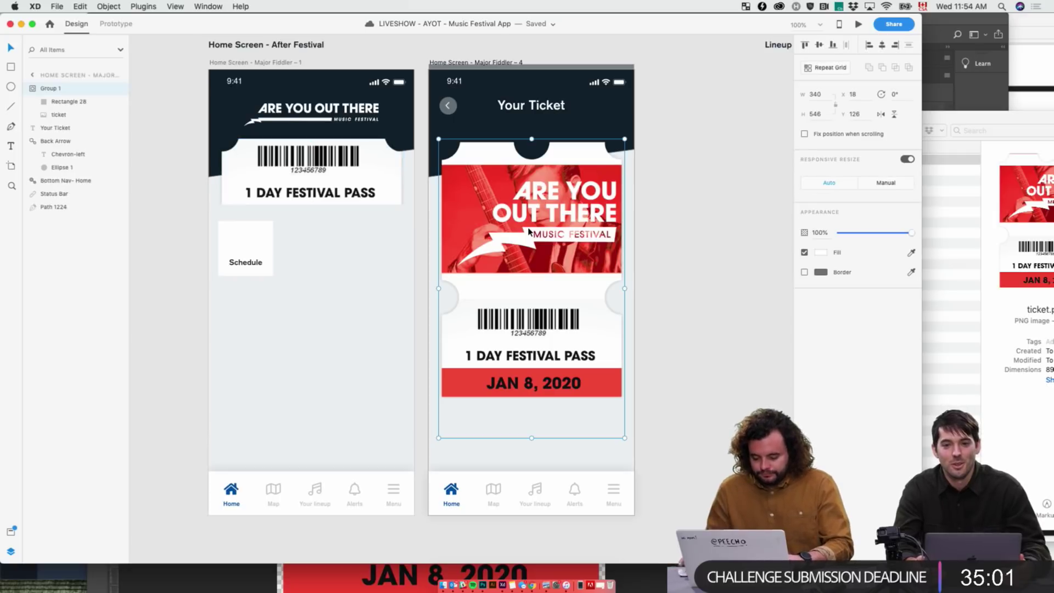
pyautogui.press('Delete')
# - Rename the home screen's ticket card mask group as Ticket
pyautogui.click(299, 176)
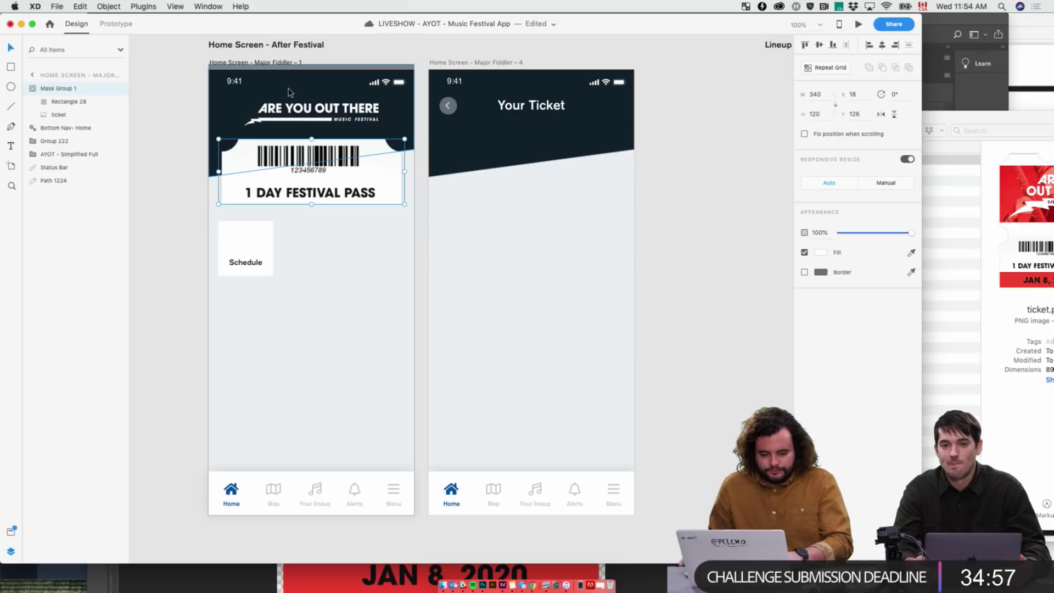
pyautogui.doubleClick(67, 89)
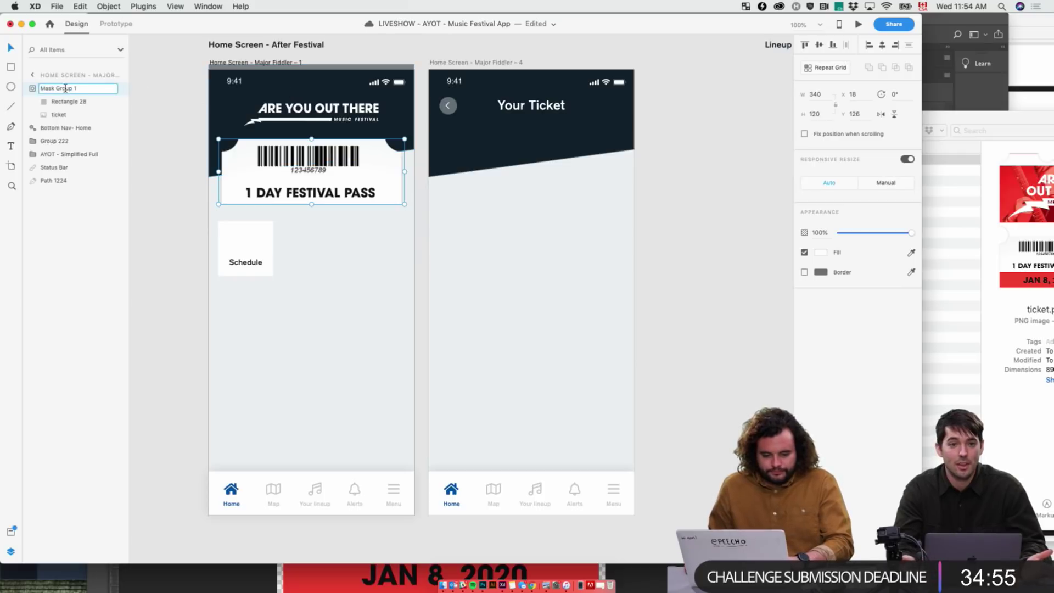
pyautogui.press('super+a')
pyautogui.write('T')
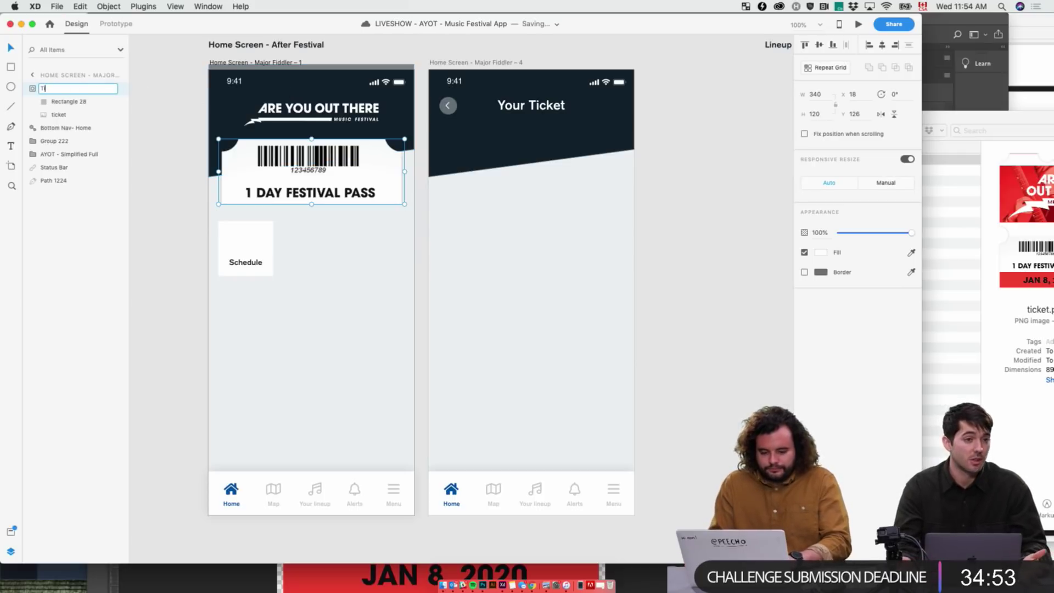
pyautogui.write('icket')
pyautogui.press('Return')
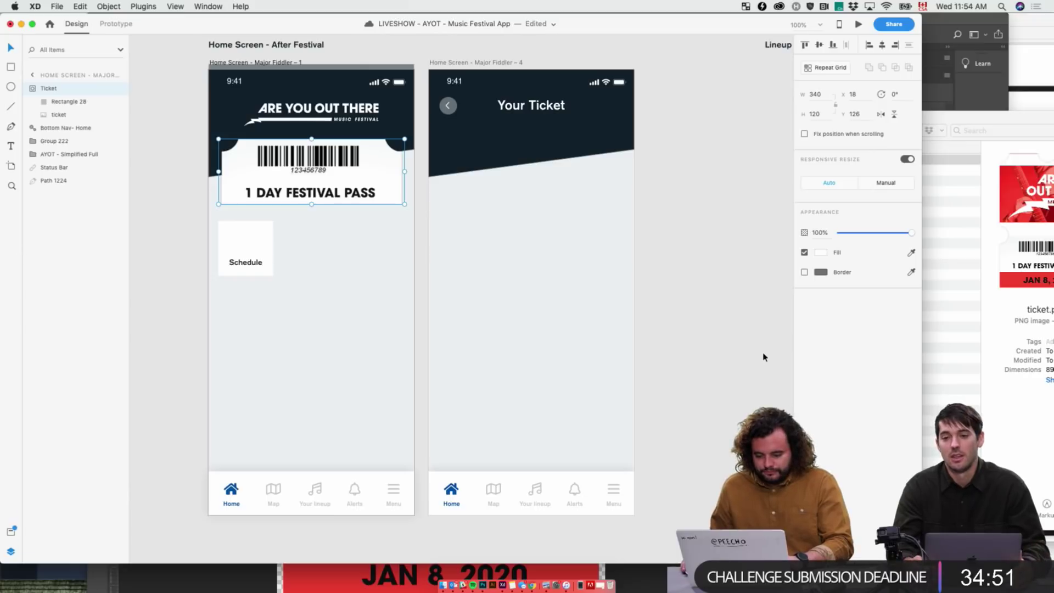
# - Remove the duplicate group from the home screen and paste a copy of its Ticket mask group onto the Your Ticket artboard
pyautogui.click(763, 357)
pyautogui.click(357, 182)
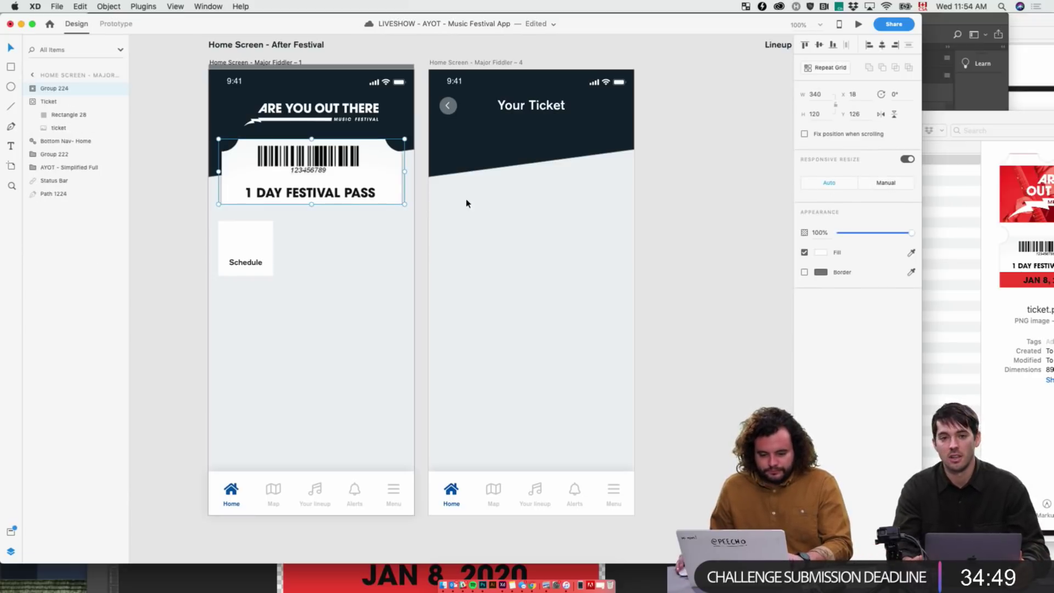
pyautogui.press('Delete')
pyautogui.click(62, 91)
pyautogui.press('super+c')
pyautogui.click(556, 177)
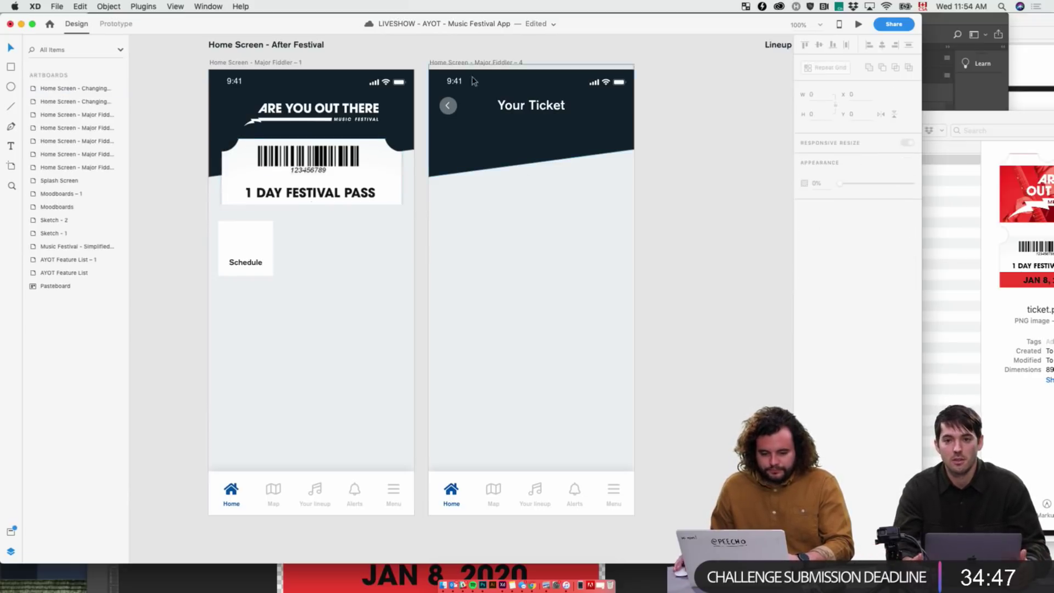
pyautogui.click(439, 62)
pyautogui.press('super+v')
# - Test the transition in a preview with the pasted ticket card moved down to Y 170, and undo that move
pyautogui.moveTo(527, 176); pyautogui.dragTo(528, 201)
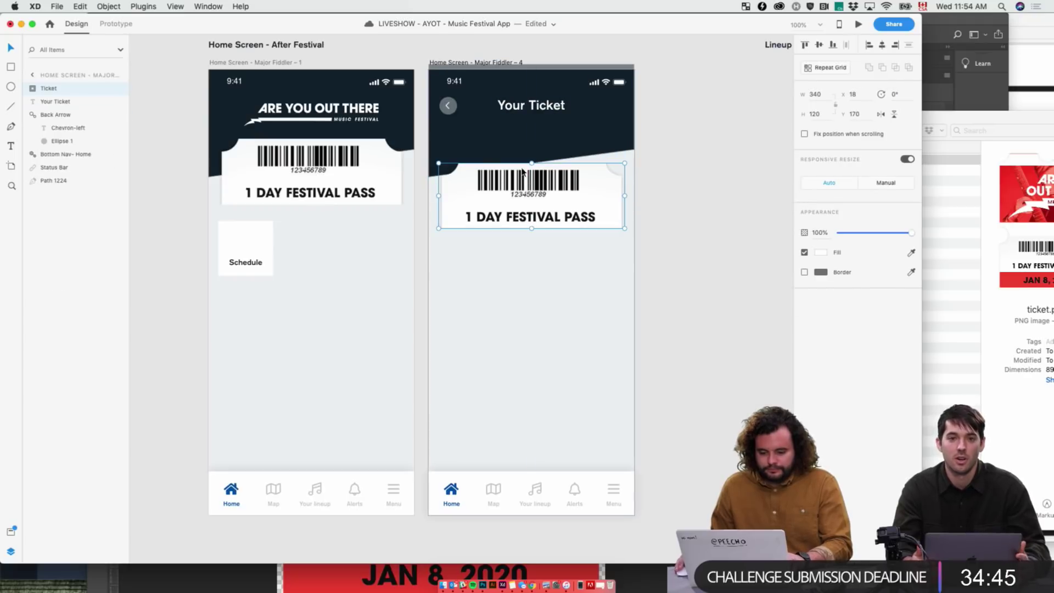
pyautogui.click(286, 64)
pyautogui.click(859, 24)
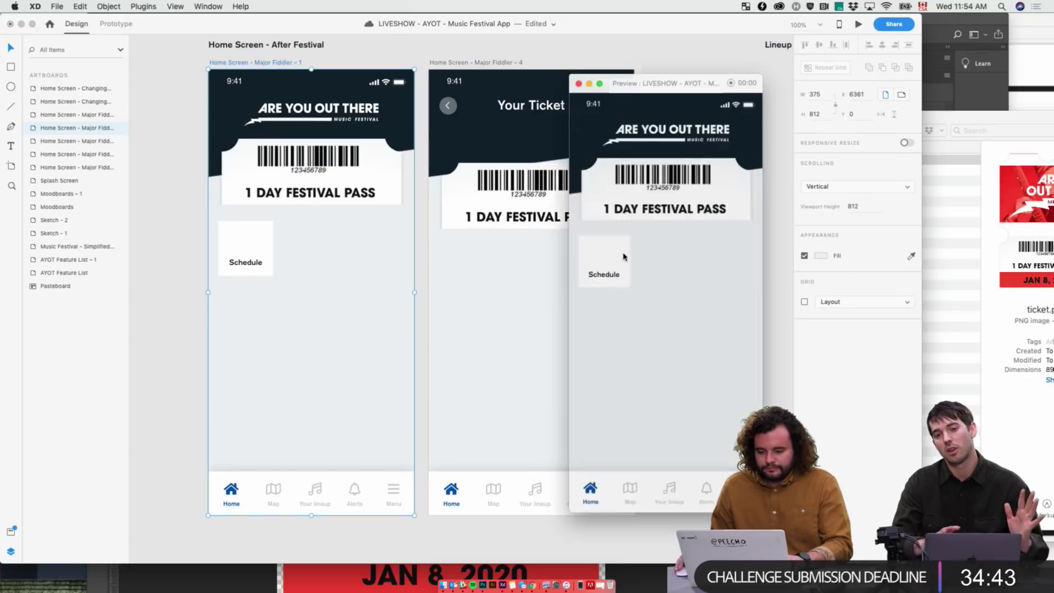
pyautogui.click(676, 181)
pyautogui.click(592, 115)
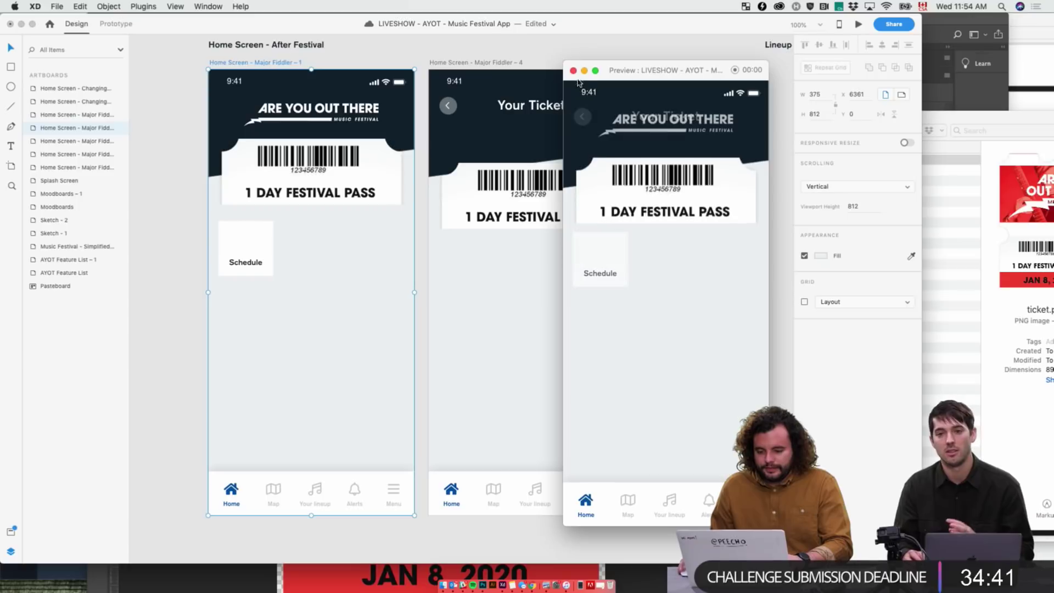
pyautogui.click(573, 70)
pyautogui.click(670, 180)
pyautogui.press('super+z')
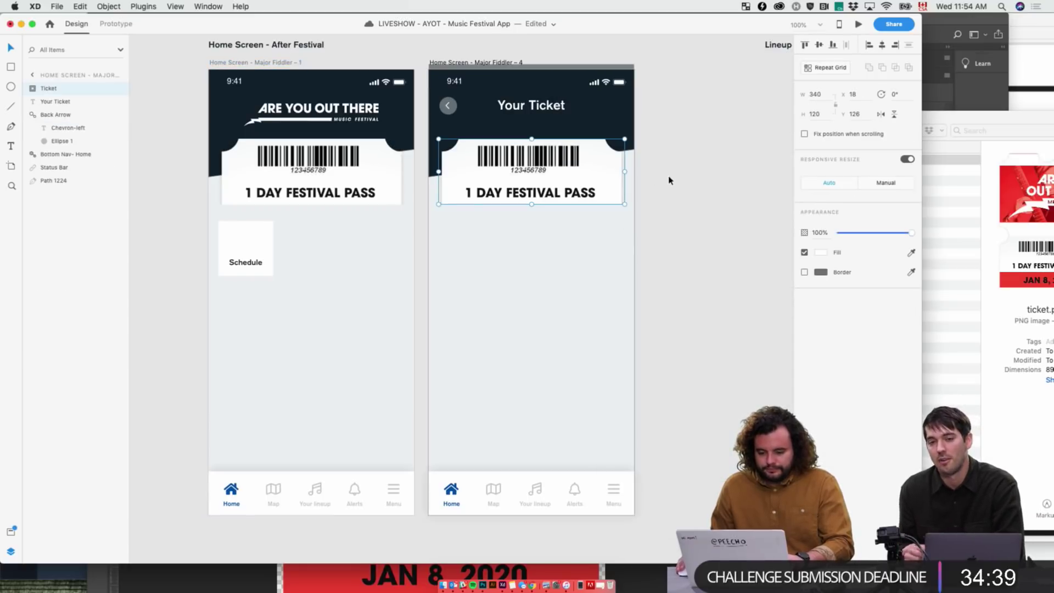
# - Extend the mask rectangle of the Your Ticket artboard's ticket card downward to just above the bottom navigation
pyautogui.click(33, 88)
pyautogui.click(53, 103)
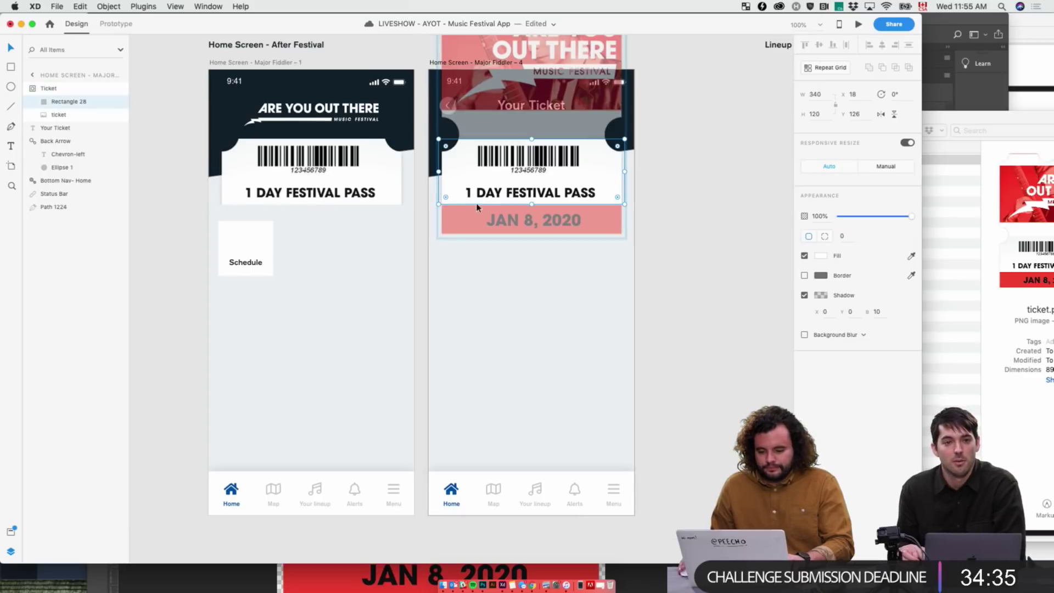
pyautogui.moveTo(532, 206); pyautogui.dragTo(536, 419)
pyautogui.click(646, 195)
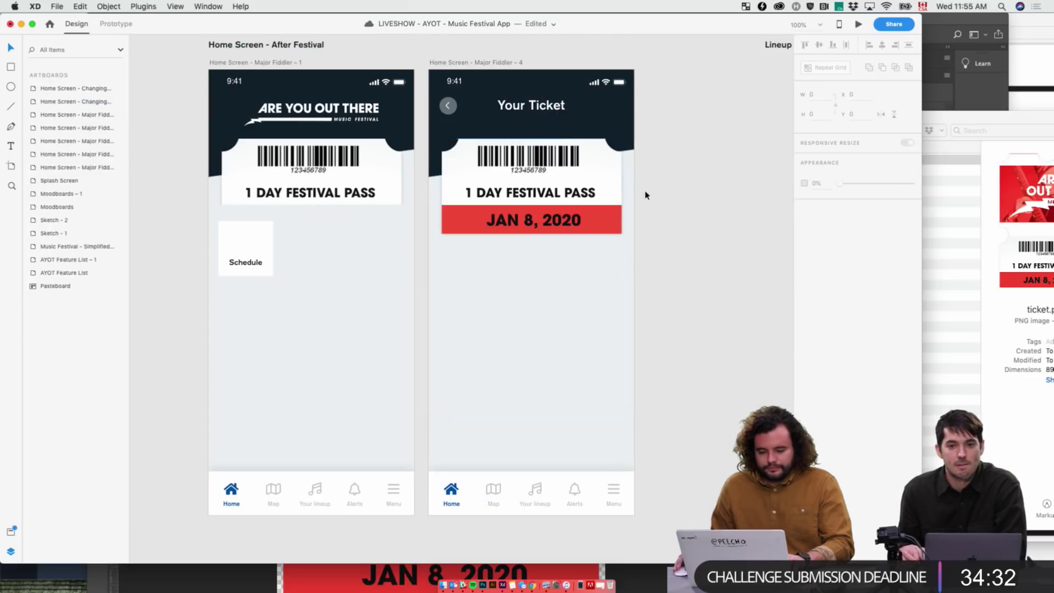
# - Preview the transition from the home ticket card to the card with the extended mask
pyautogui.click(266, 64)
pyautogui.click(858, 25)
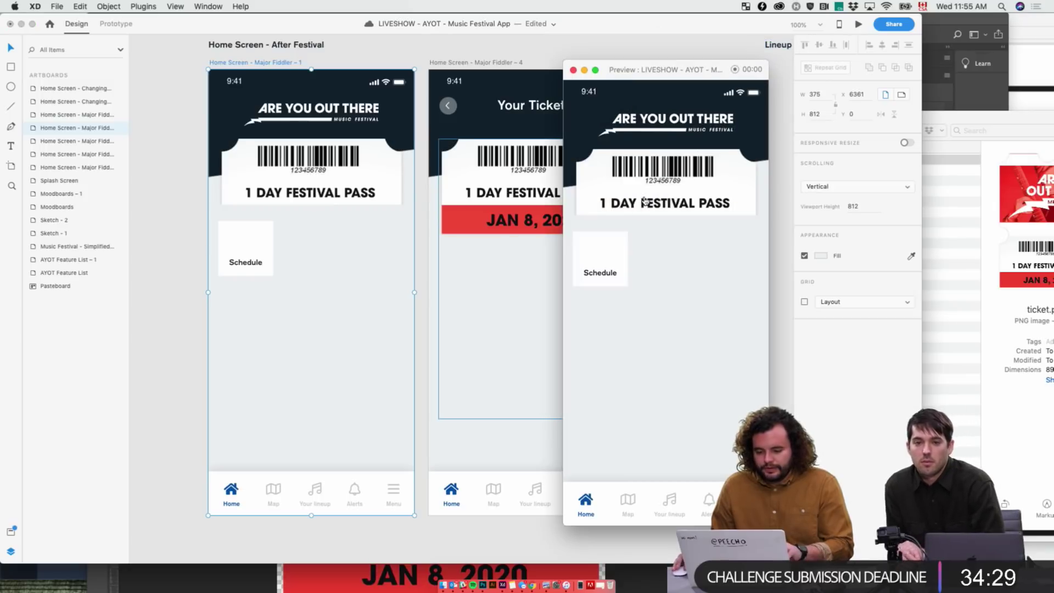
pyautogui.click(646, 201)
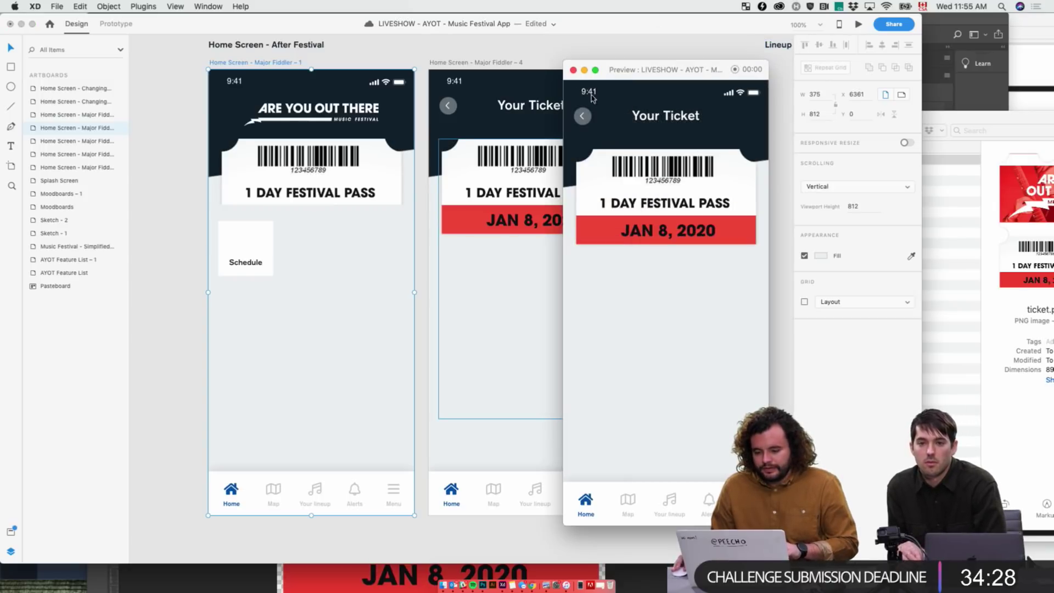
pyautogui.click(574, 70)
# - Move the ticket image down inside the extended mask on the Your Ticket artboard to reveal the full ticket
pyautogui.click(116, 24)
pyautogui.click(563, 209)
pyautogui.doubleClick(563, 209)
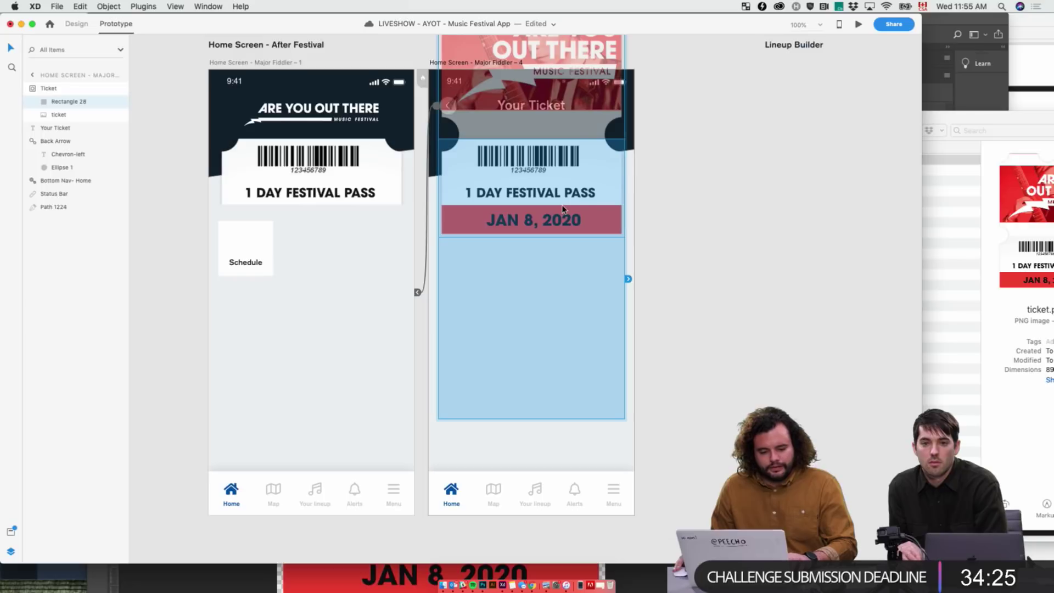
pyautogui.click(76, 115)
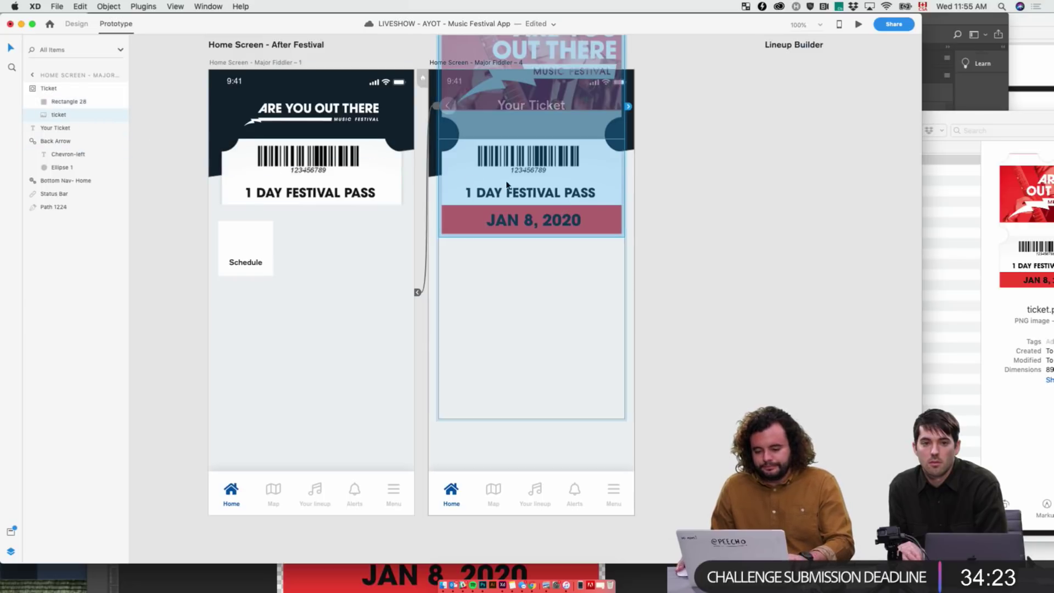
pyautogui.moveTo(511, 184); pyautogui.dragTo(510, 350)
pyautogui.press('Escape')
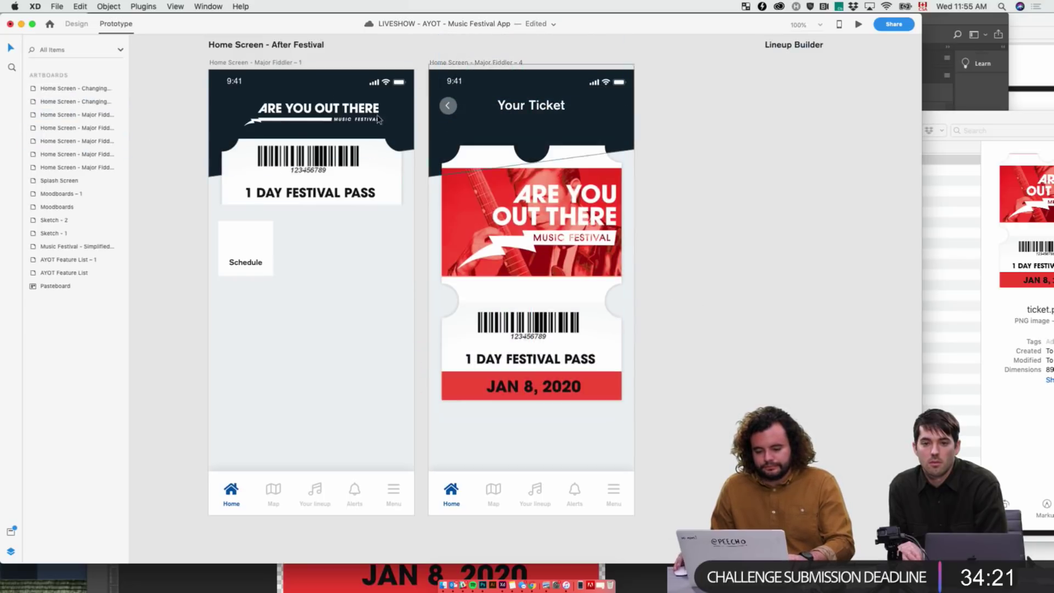
# - Preview the prototype from the home screen and repeatedly test the animation between the ticket card and the full ticket
pyautogui.click(242, 64)
pyautogui.click(859, 25)
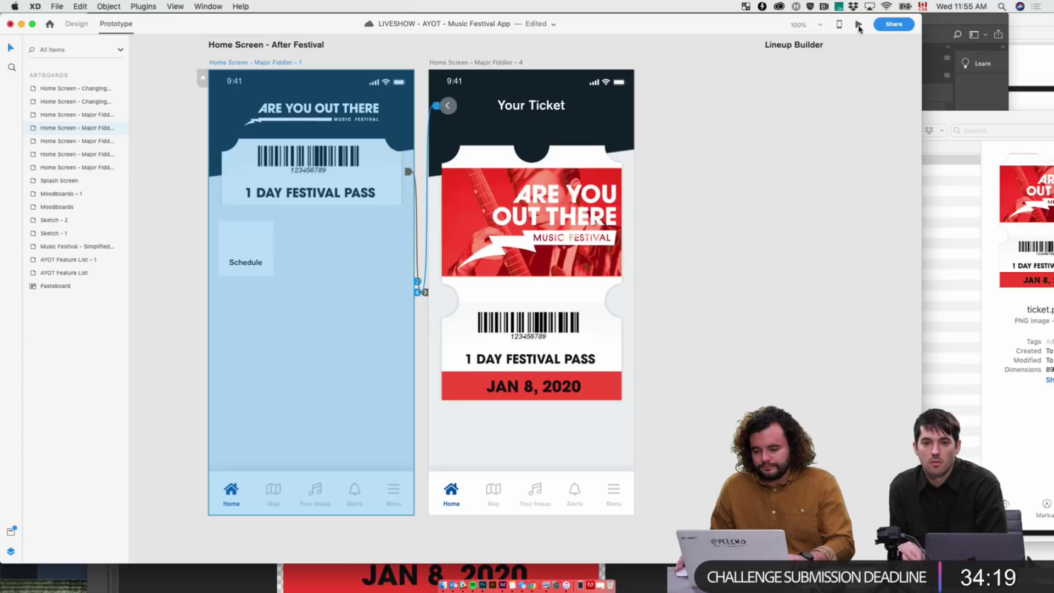
pyautogui.click(668, 199)
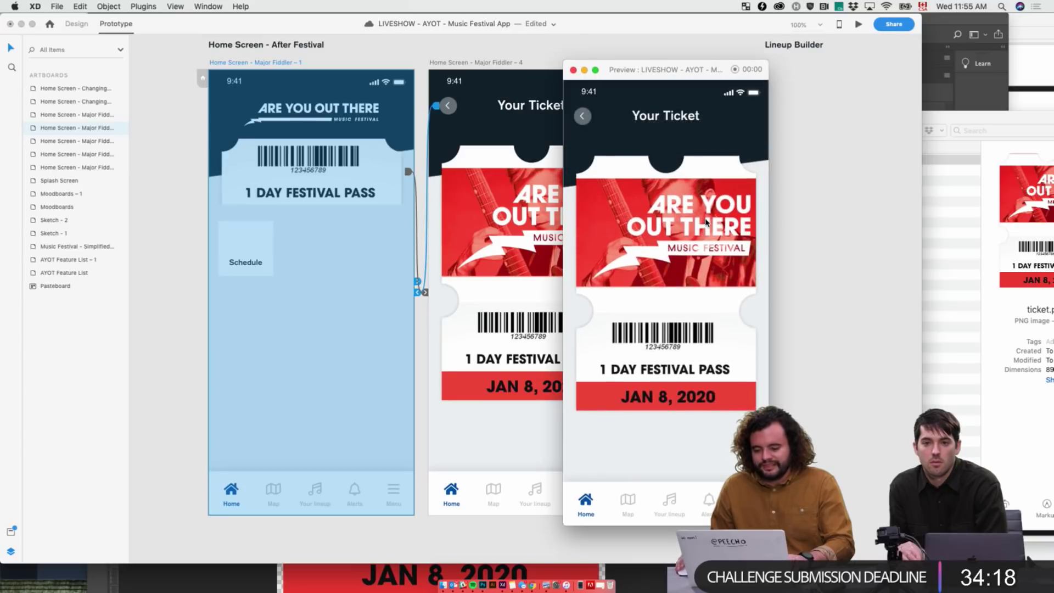
pyautogui.click(581, 118)
pyautogui.click(671, 197)
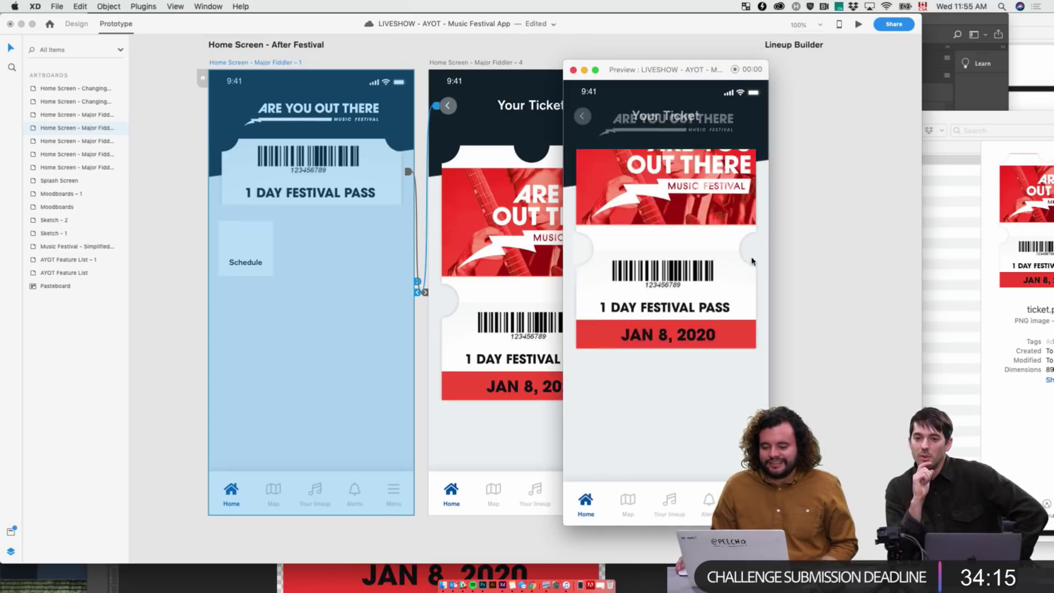
pyautogui.click(585, 117)
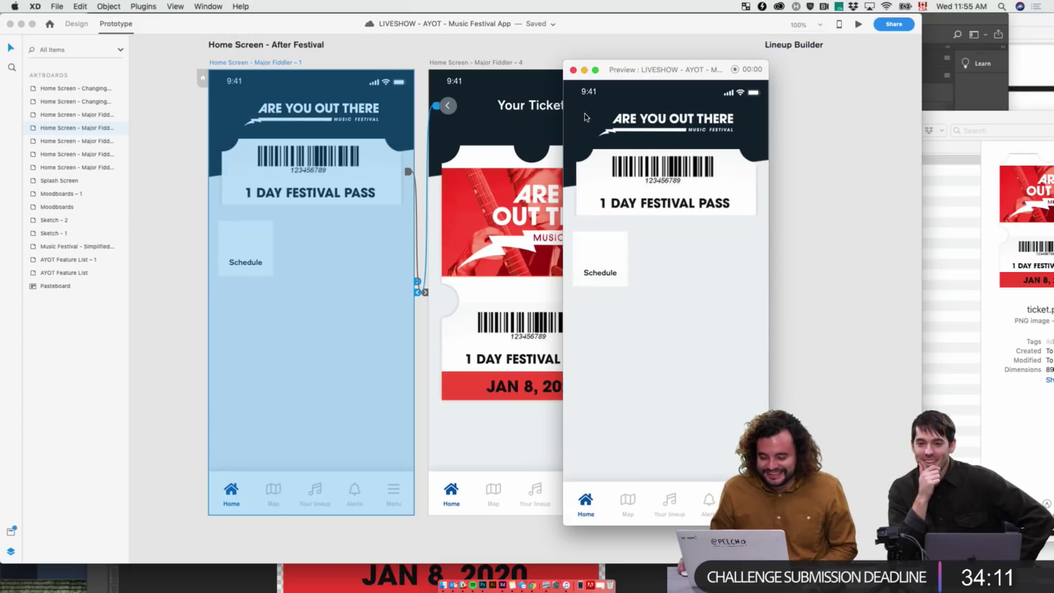
pyautogui.click(650, 184)
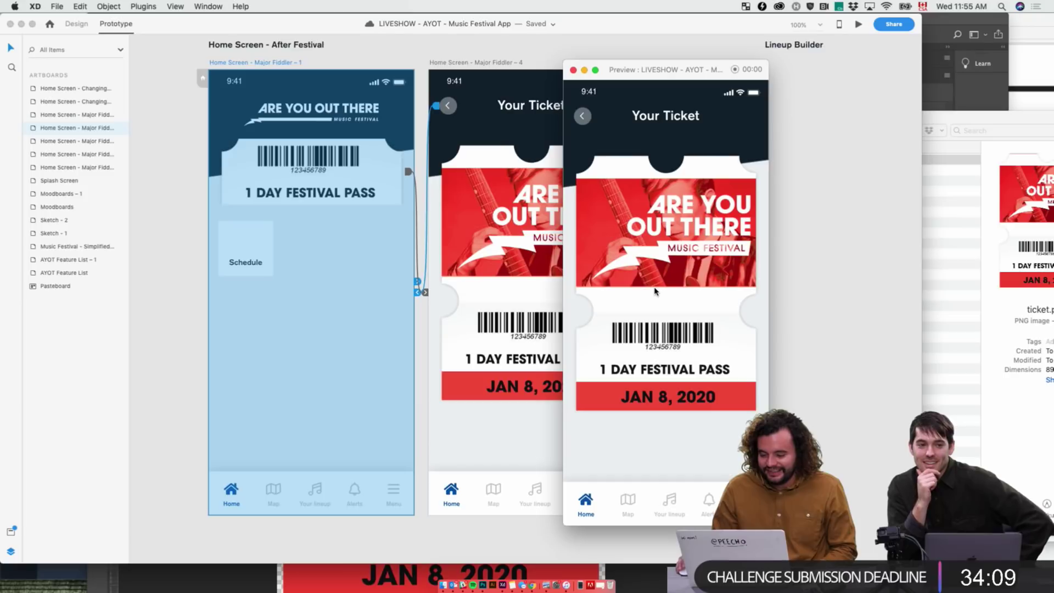
pyautogui.click(583, 116)
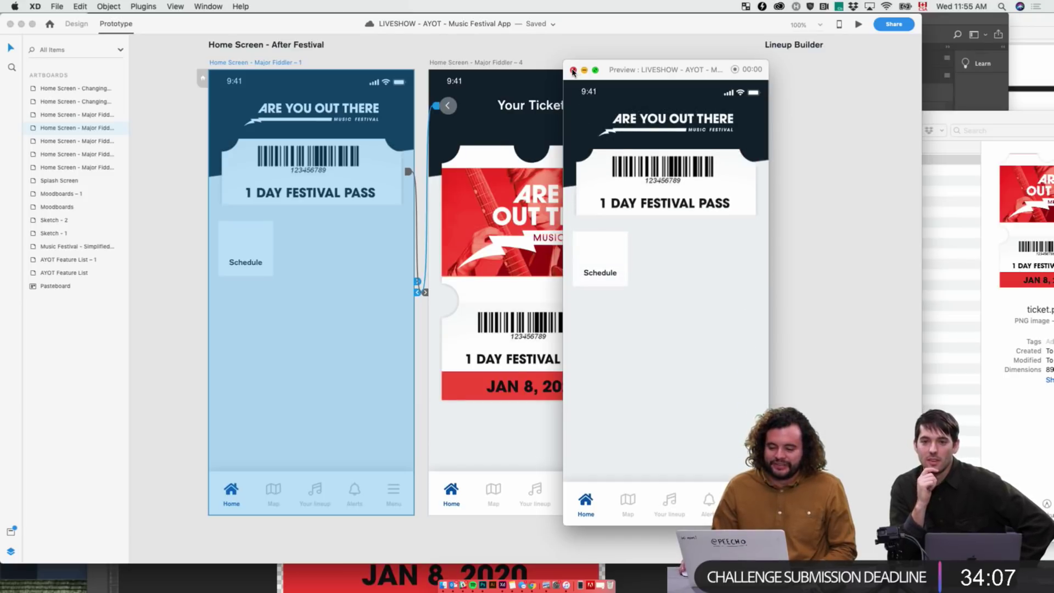
pyautogui.press('super+w')
pyautogui.click(735, 236)
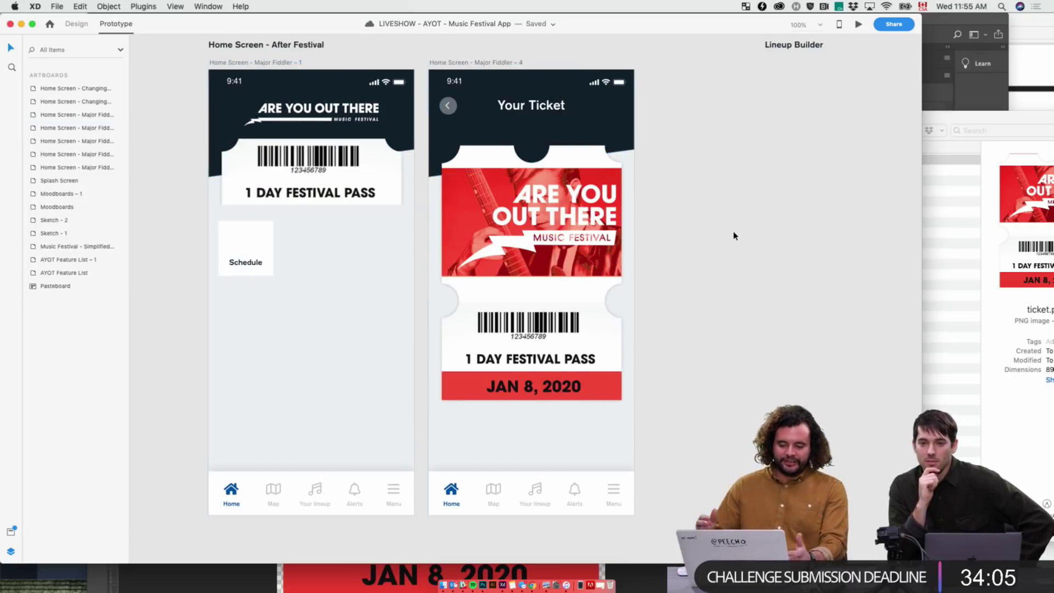
# - Reopen the preview from the After Festival home screen and open the full ticket from its card
pyautogui.hscroll(-3, 723, 245)
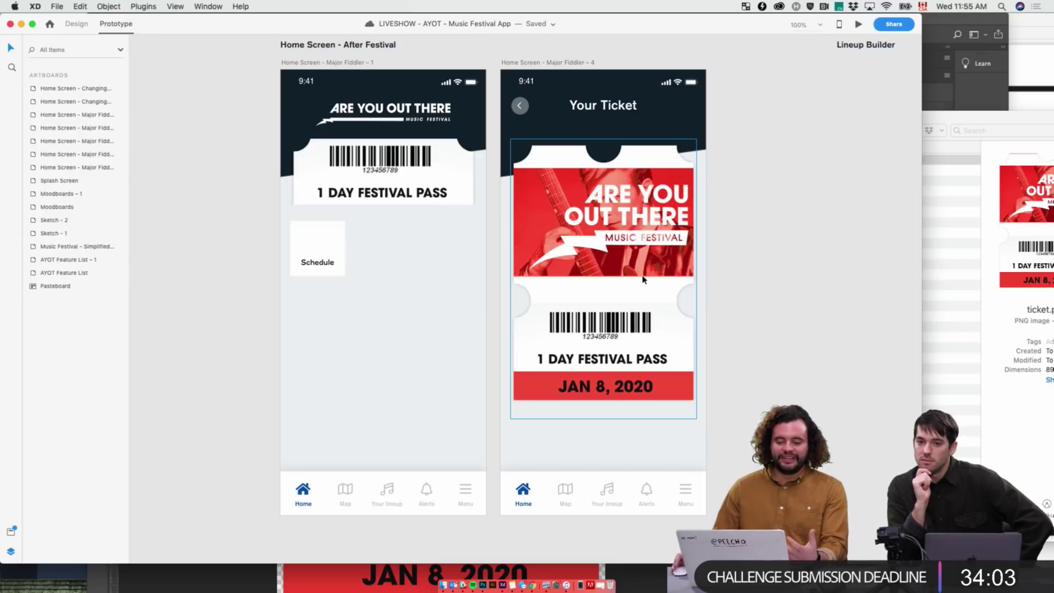
pyautogui.click(327, 62)
pyautogui.click(856, 25)
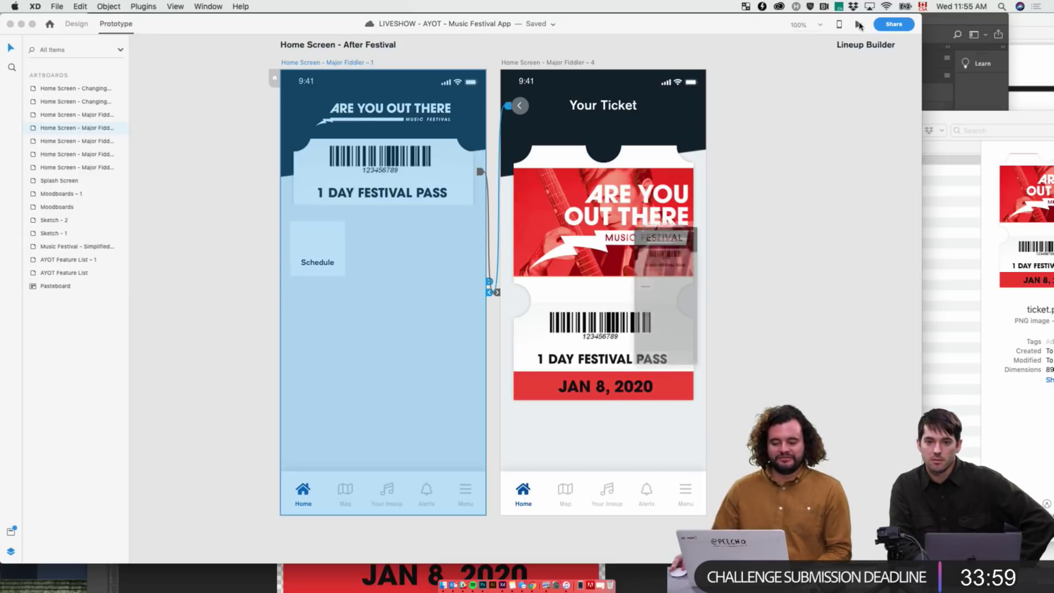
pyautogui.click(657, 195)
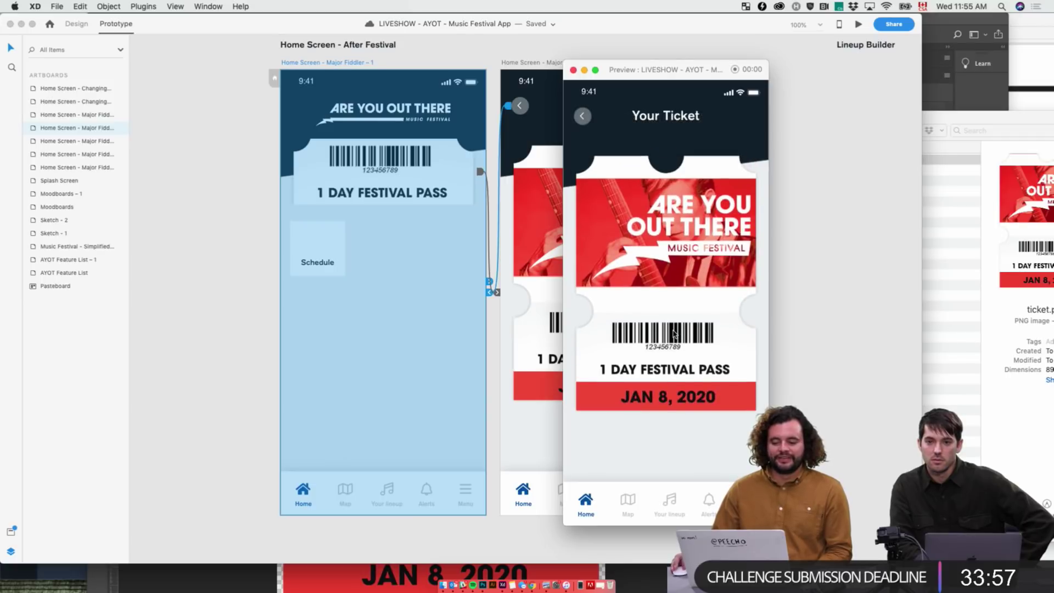
# - Replay the transition between the home ticket card and the full Your Ticket screen several times, and close the preview
pyautogui.click(584, 124)
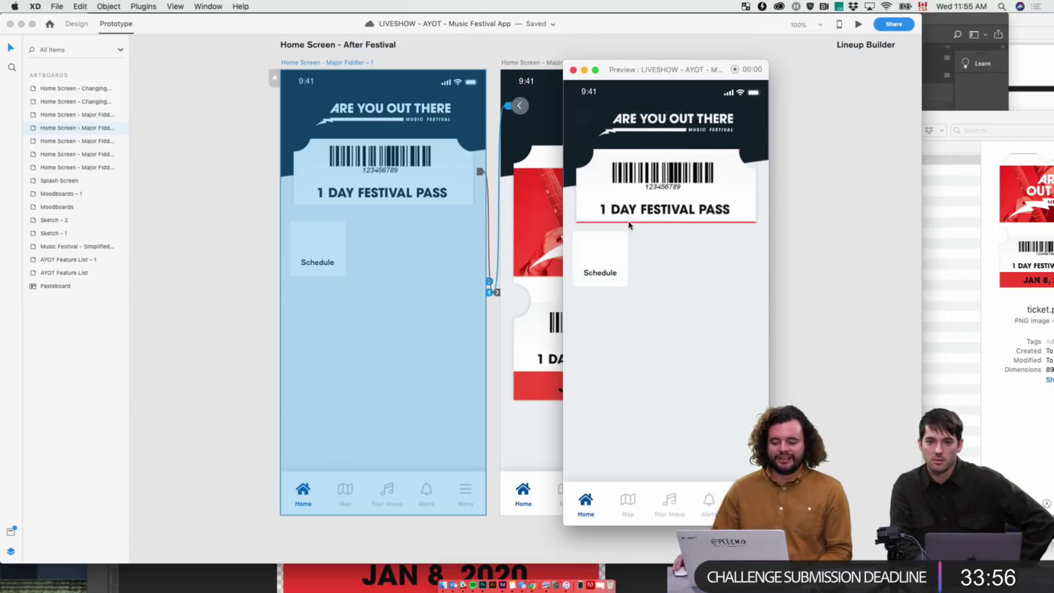
pyautogui.click(670, 199)
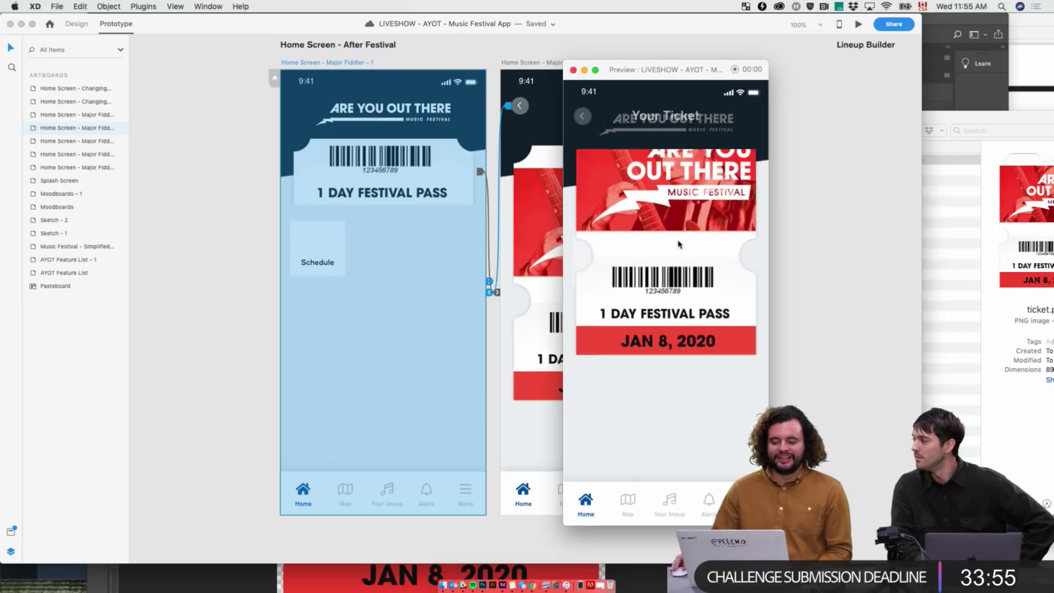
pyautogui.click(583, 113)
pyautogui.click(602, 130)
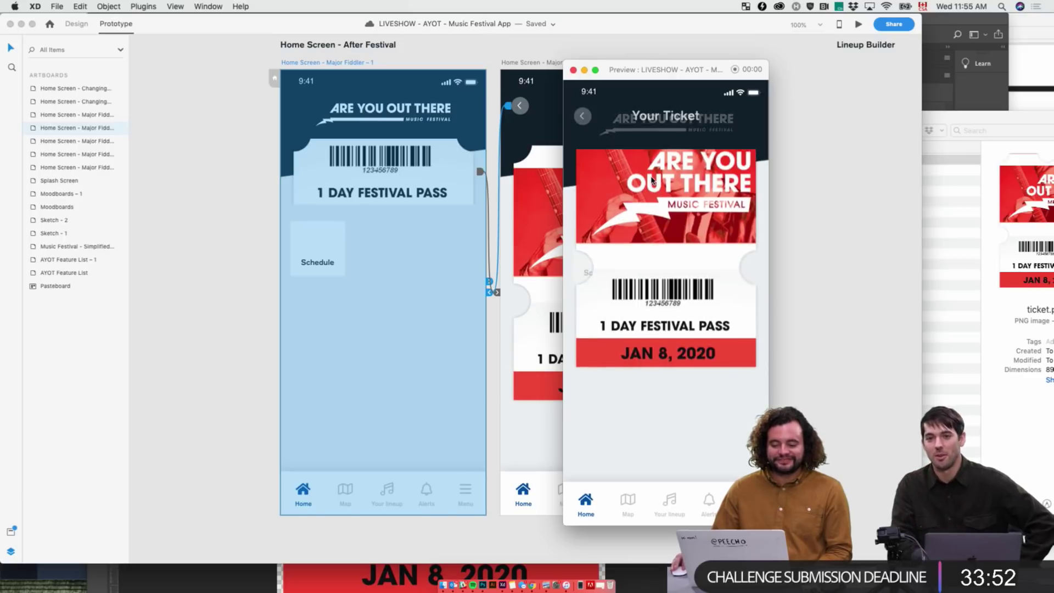
pyautogui.click(590, 117)
pyautogui.click(602, 119)
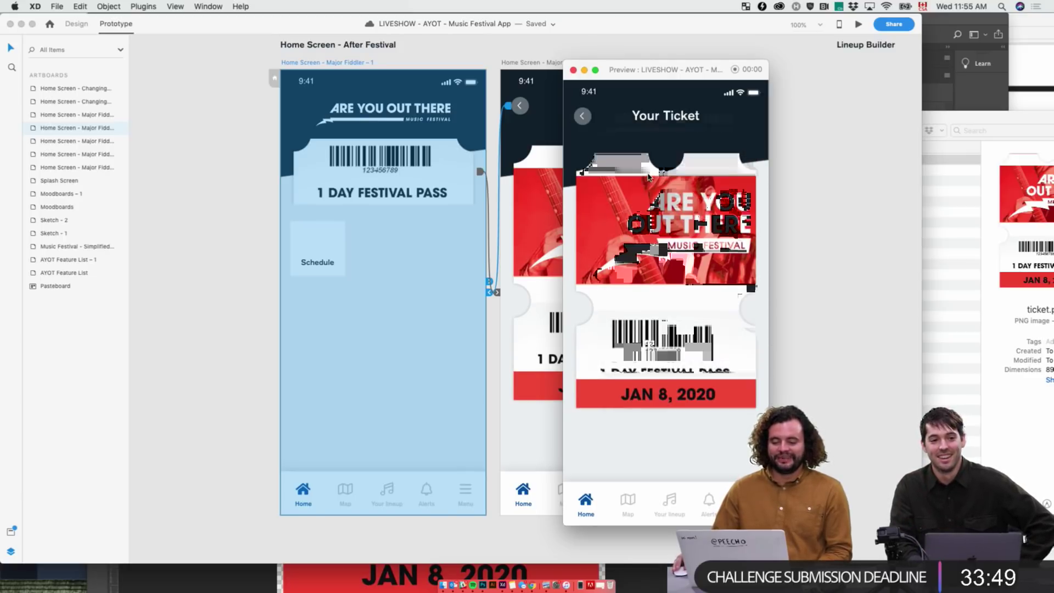
pyautogui.click(573, 70)
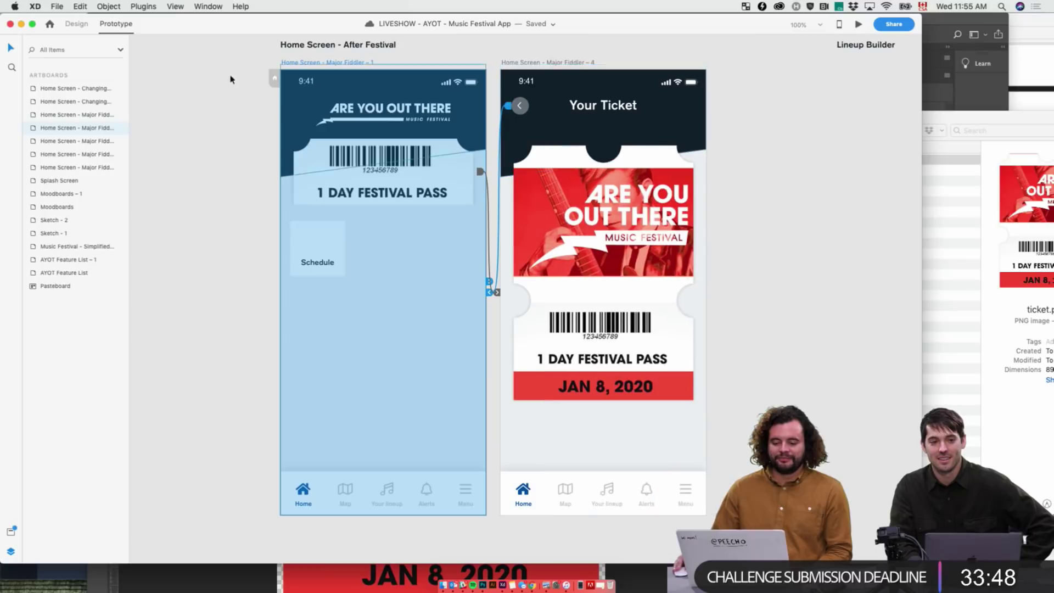
# - Turn the Schedule tile on the After Festival home screen into a repeat grid and extend it to three tiles across, about 344 wide
pyautogui.click(76, 26)
pyautogui.click(281, 236)
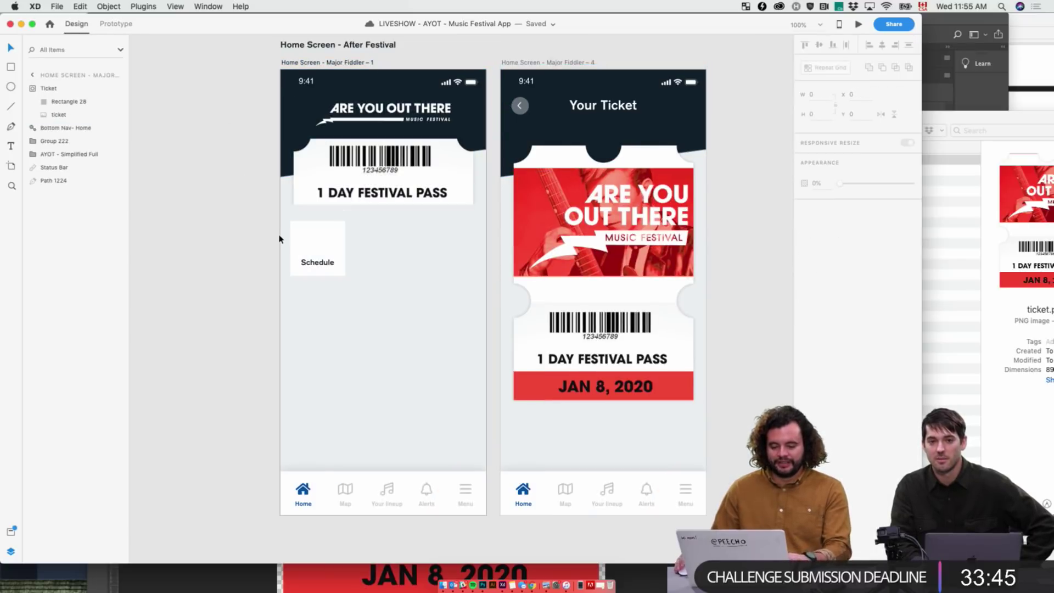
pyautogui.press('super+equal')
pyautogui.moveTo(353, 212); pyautogui.dragTo(535, 244)
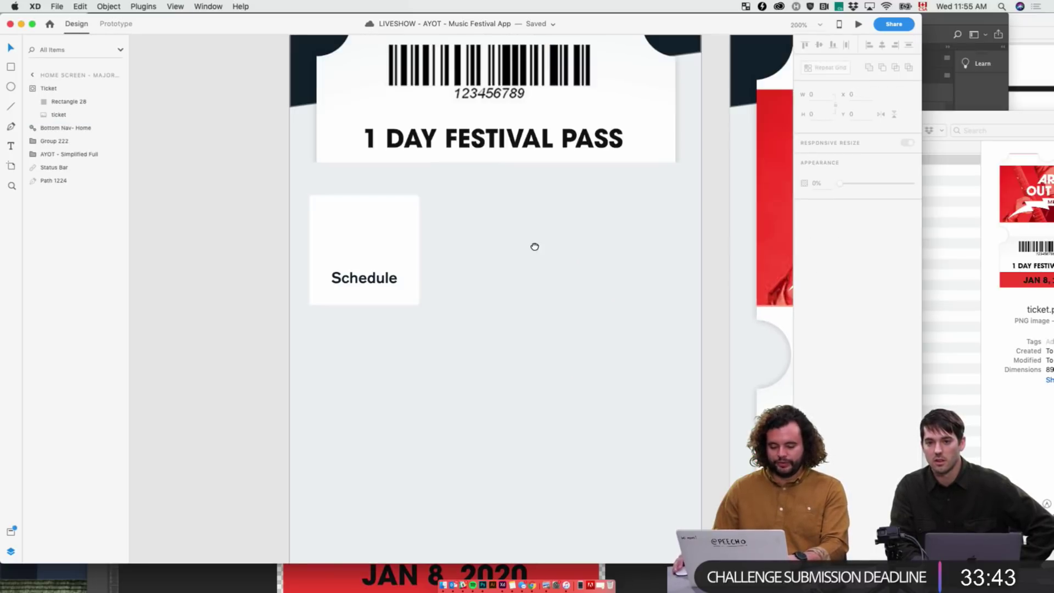
pyautogui.click(396, 265)
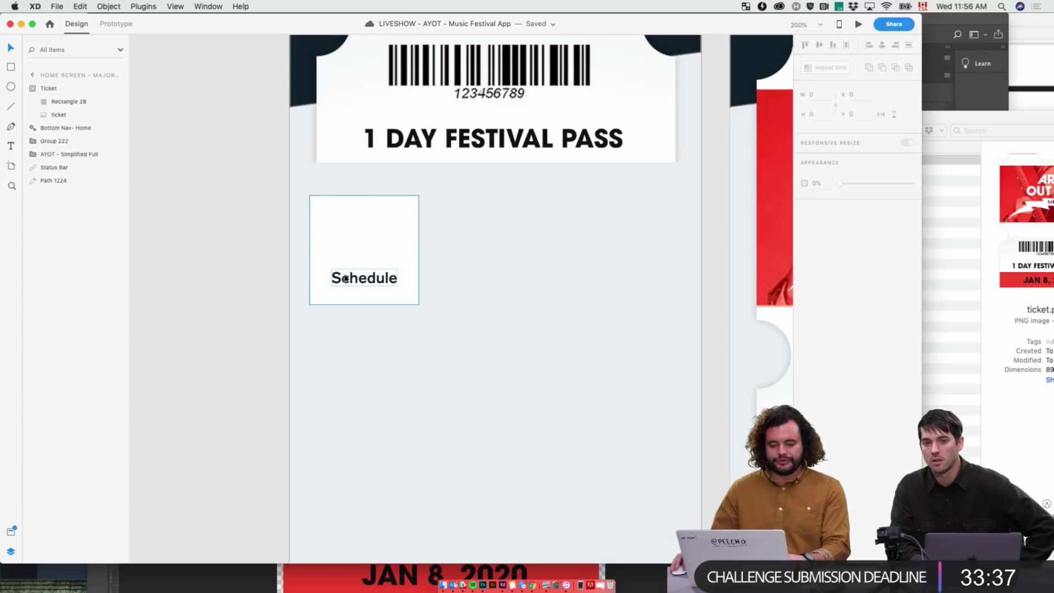
pyautogui.click(822, 68)
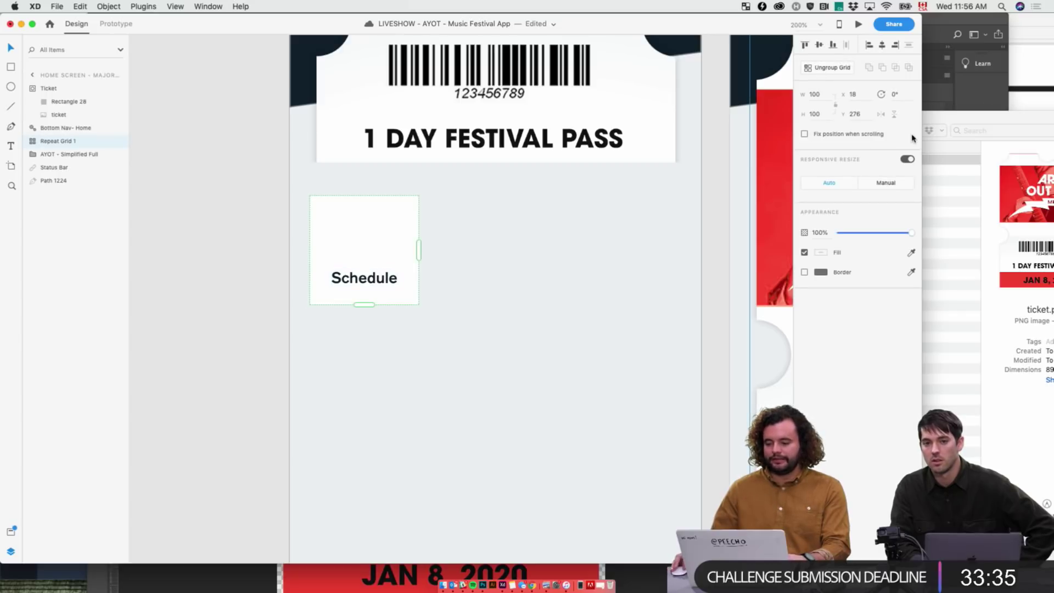
pyautogui.doubleClick(709, 22)
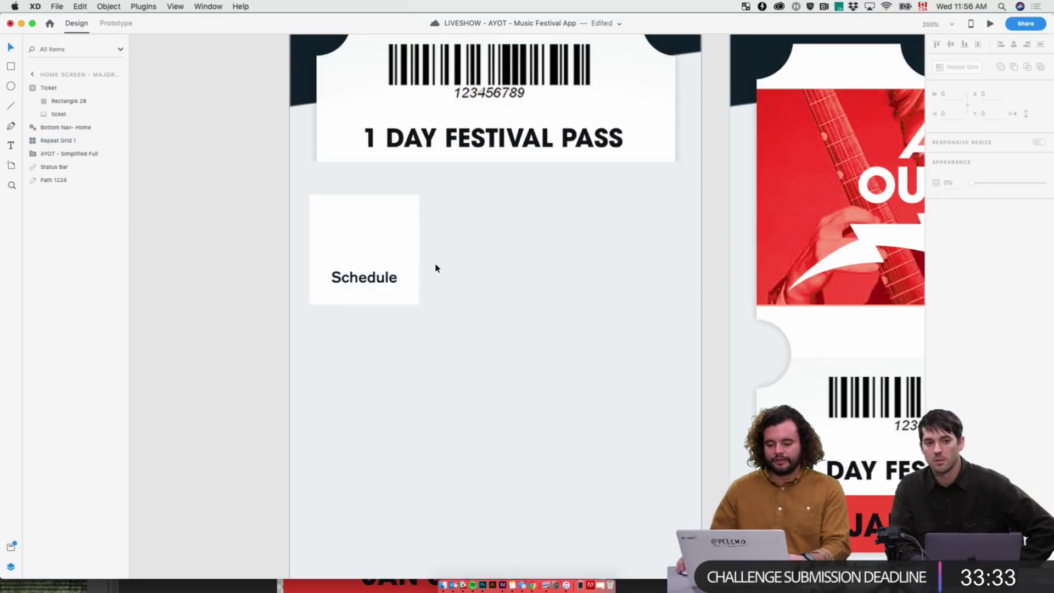
pyautogui.moveTo(418, 255); pyautogui.dragTo(687, 255)
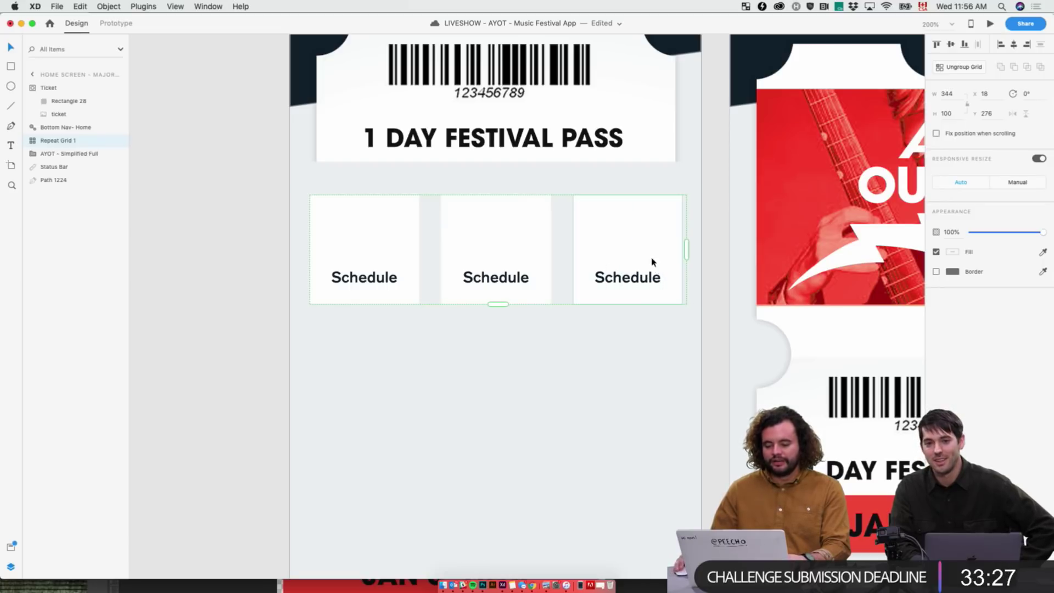
# - Extend the Schedule tile repeat grid downward to a second row, making it about 240 high
pyautogui.click(654, 339)
pyautogui.scroll(-2, 654, 336)
pyautogui.scroll(-3, 653, 336)
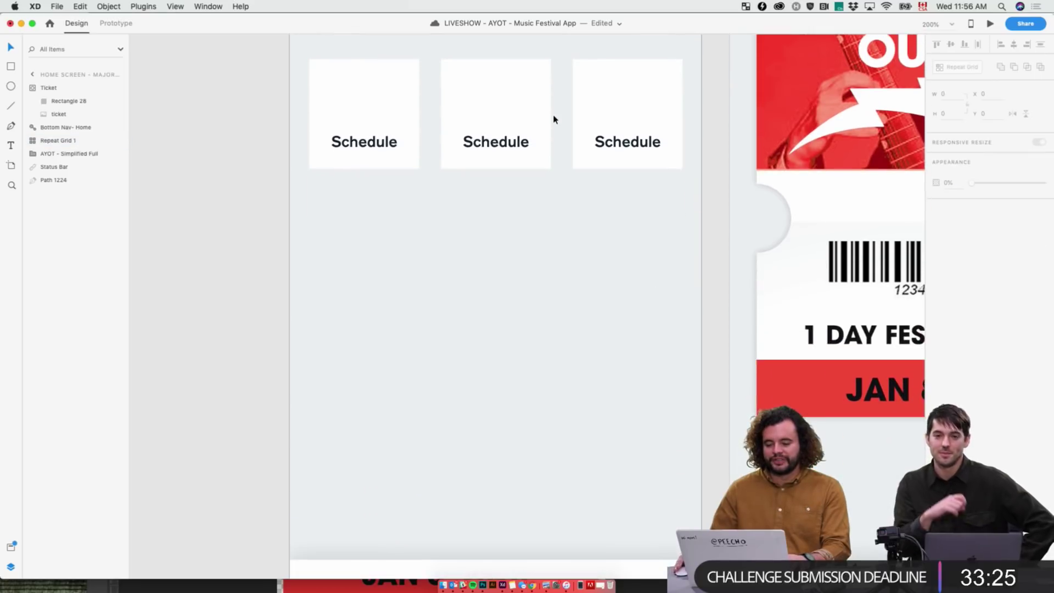
pyautogui.click(506, 158)
pyautogui.moveTo(497, 167); pyautogui.dragTo(486, 324)
pyautogui.click(553, 404)
pyautogui.scroll(5, 553, 404)
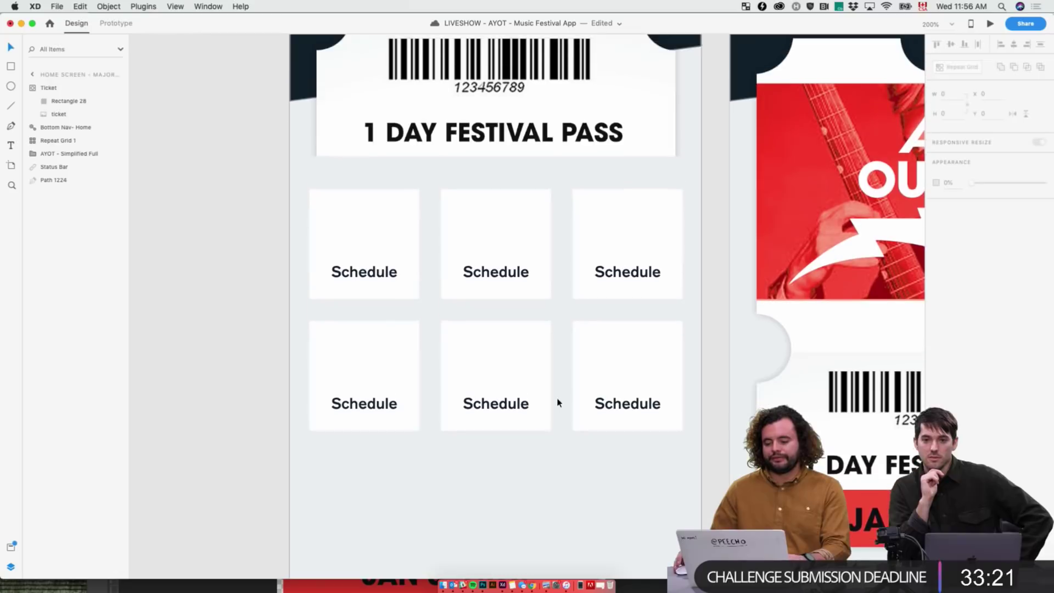
# - Change the label of the middle tile in the grid's upper row to Map
pyautogui.click(516, 282)
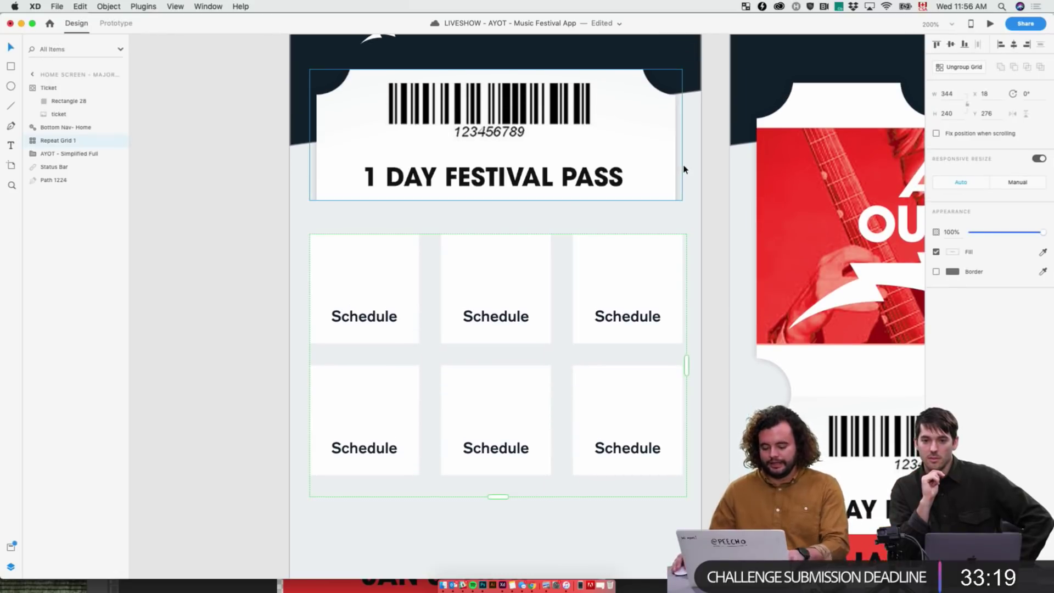
pyautogui.press('super+minus')
pyautogui.press('Escape')
pyautogui.moveTo(419, 372); pyautogui.dragTo(531, 358)
pyautogui.hscroll(-15, 531, 357)
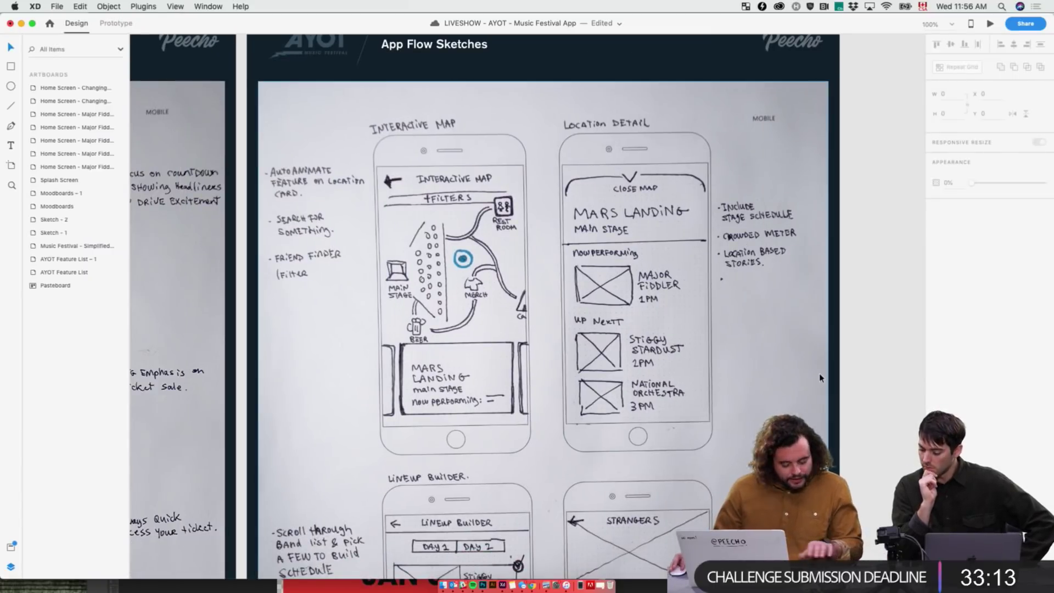
pyautogui.hscroll(15, 799, 383)
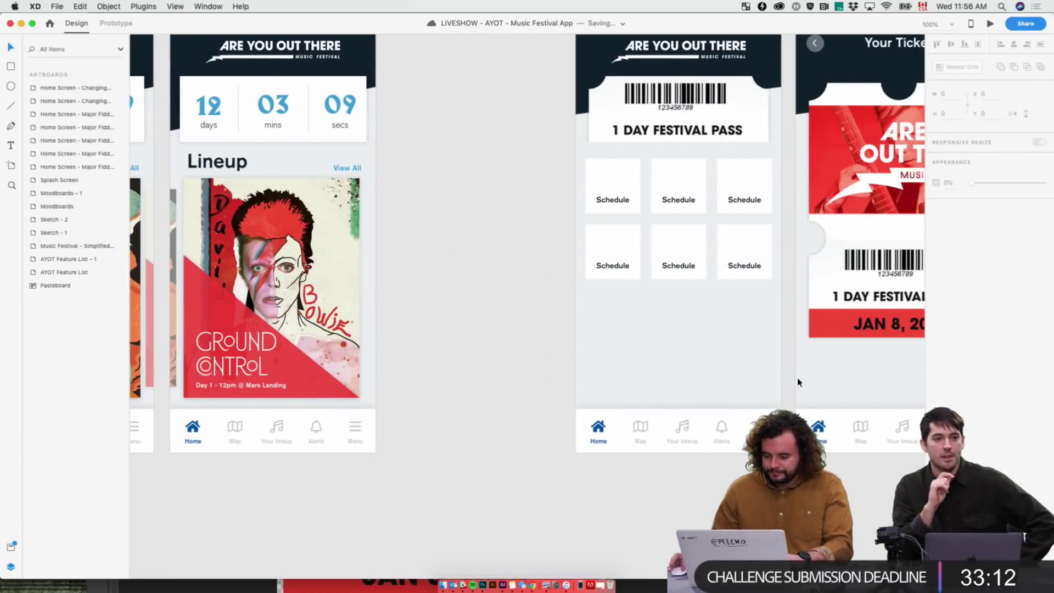
pyautogui.click(736, 358)
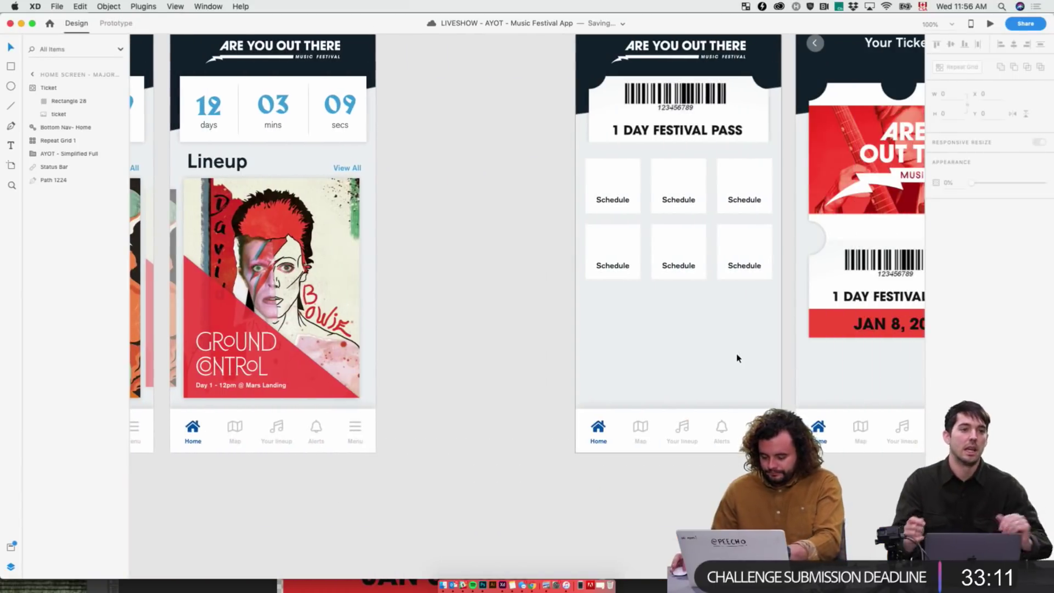
pyautogui.press('super+equal')
pyautogui.hscroll(5, 760, 320)
pyautogui.scroll(5, 760, 320)
pyautogui.click(676, 242)
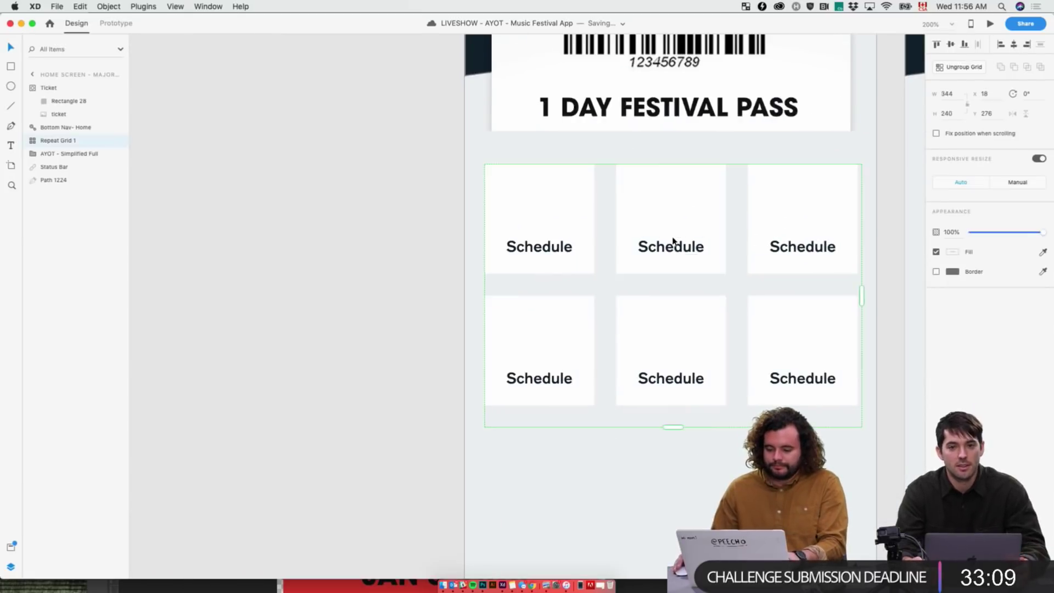
pyautogui.doubleClick(675, 242)
pyautogui.doubleClick(676, 242)
pyautogui.write('Map')
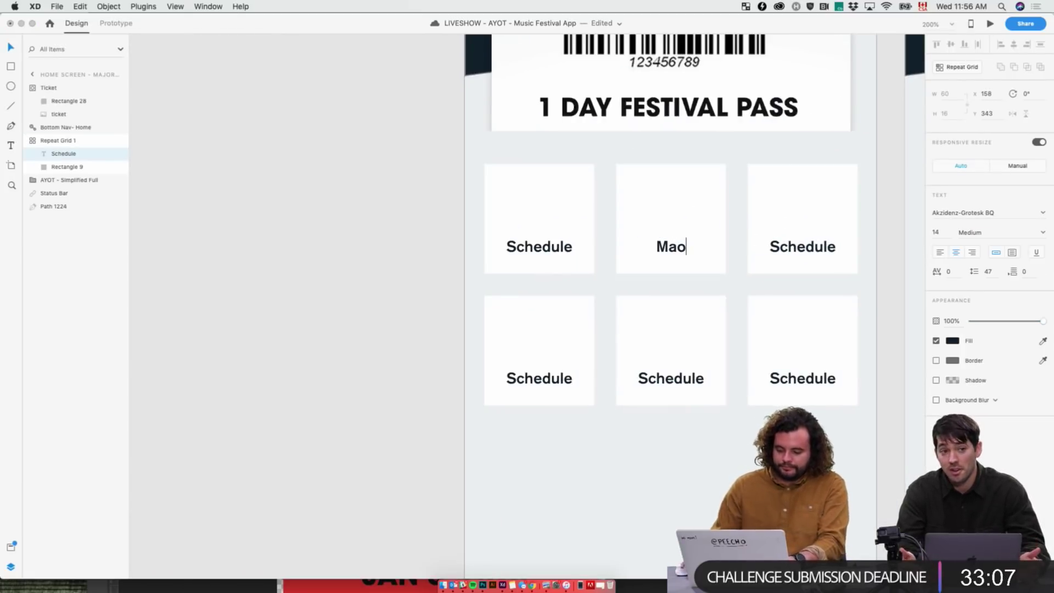
pyautogui.press('Escape')
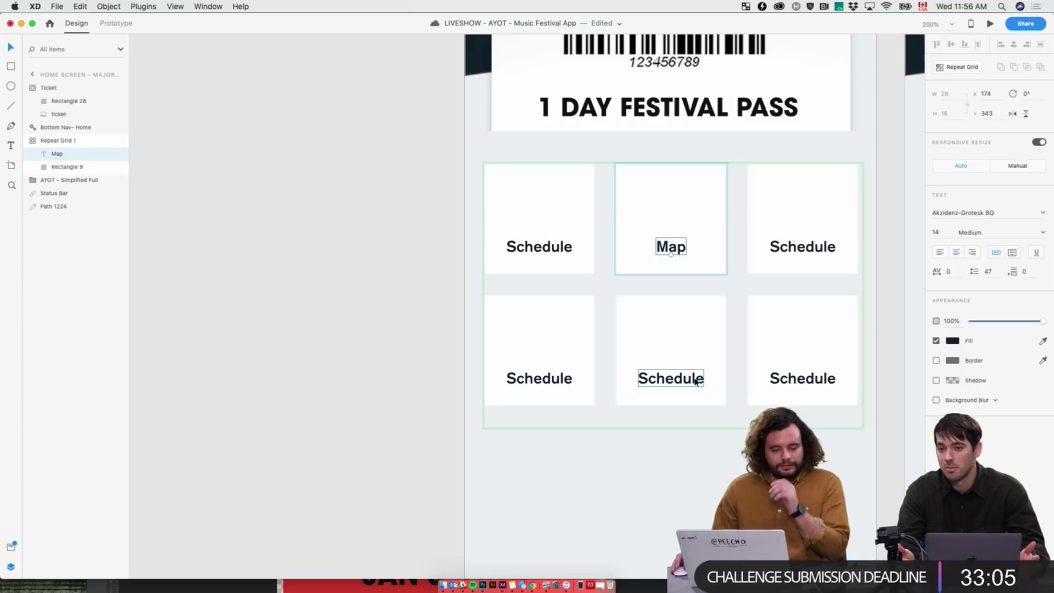
pyautogui.click(385, 170)
pyautogui.click(138, 7)
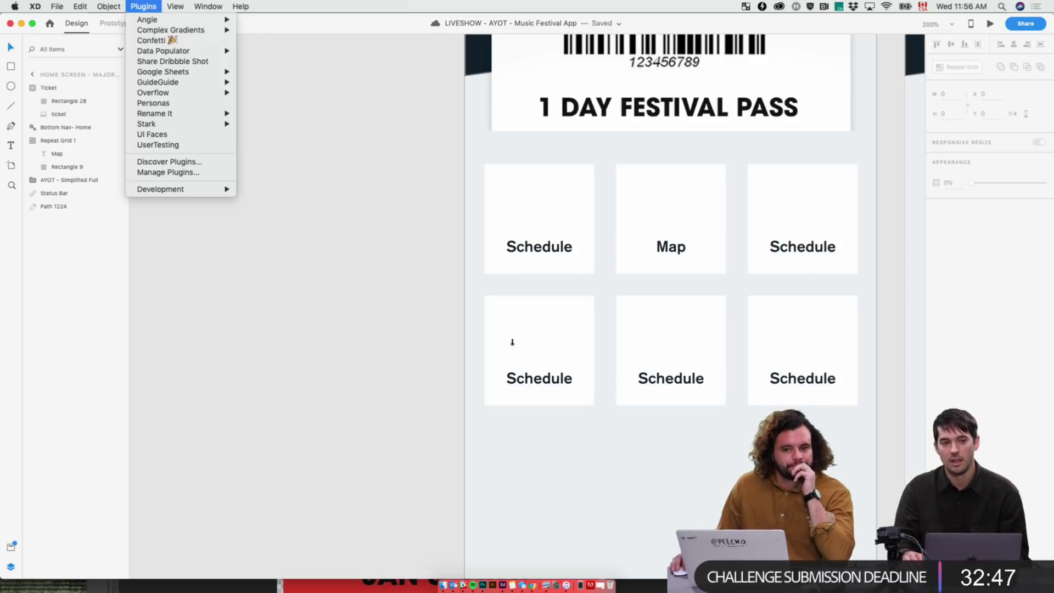
pyautogui.click(451, 342)
pyautogui.hscroll(5, 431, 291)
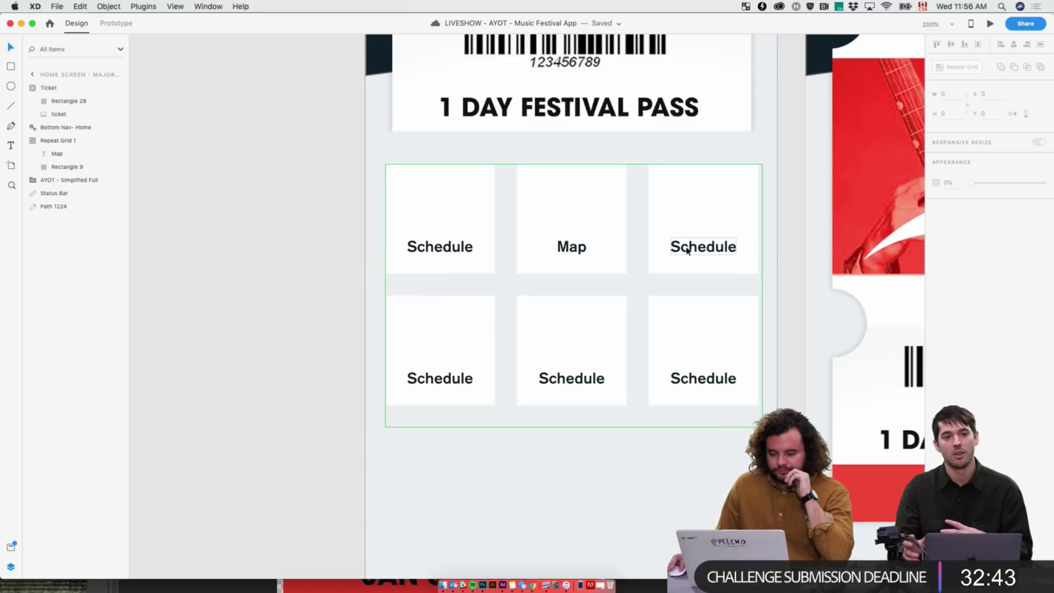
pyautogui.scroll(5, 682, 251)
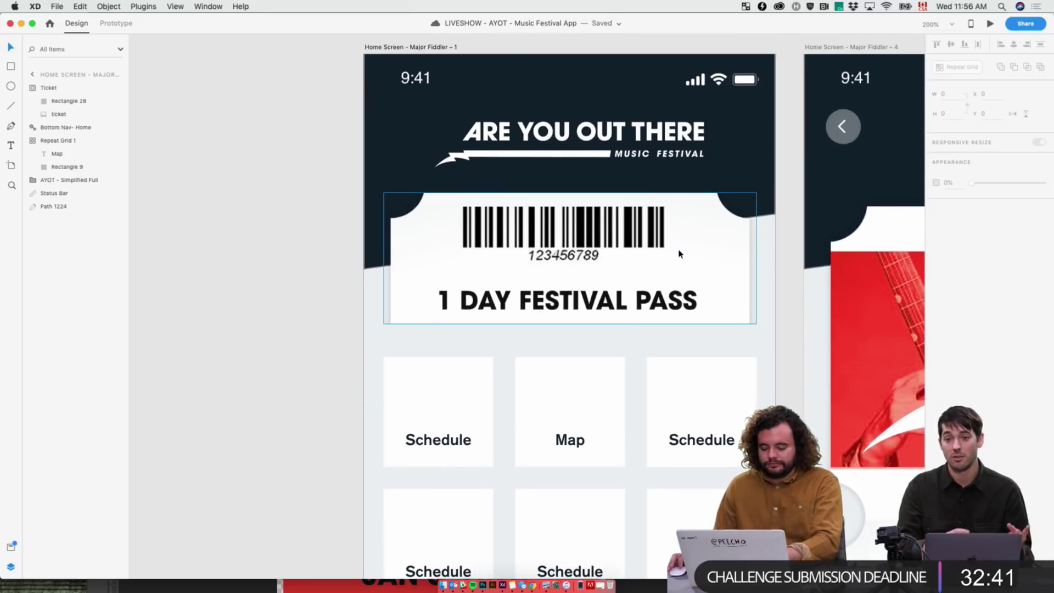
# - Preview the After Festival home screen with its tile grid, replay the ticket card transition in both directions, and close the preview
pyautogui.scroll(-5, 680, 251)
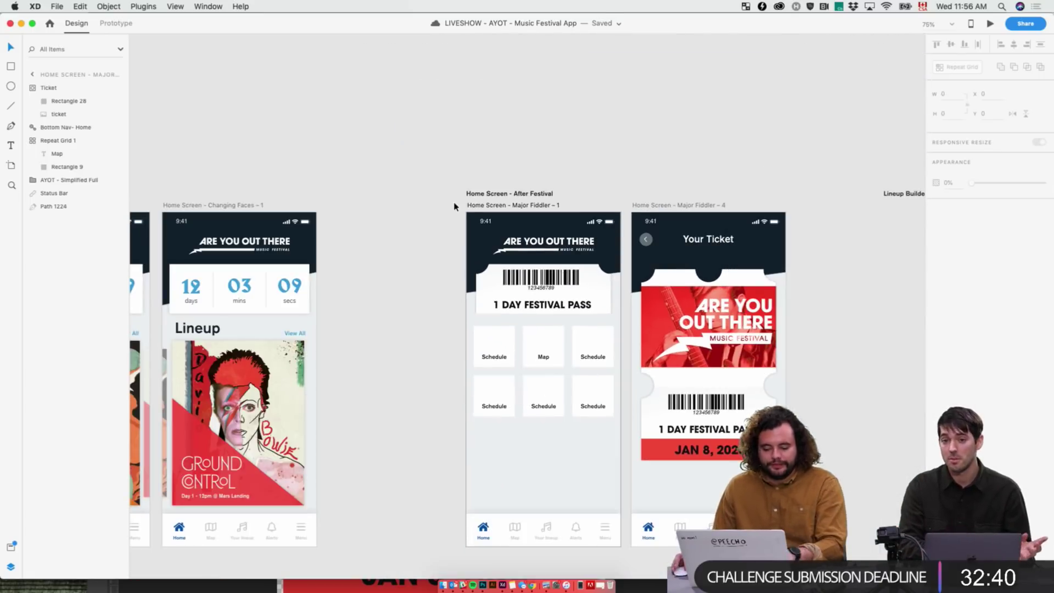
pyautogui.click(542, 206)
pyautogui.click(989, 24)
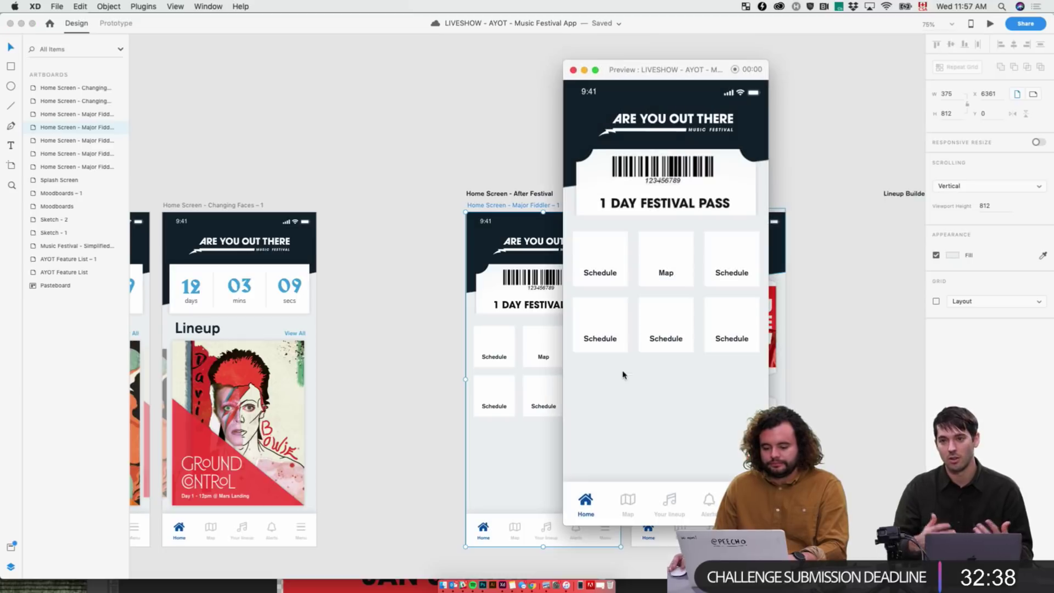
pyautogui.click(663, 187)
pyautogui.click(585, 119)
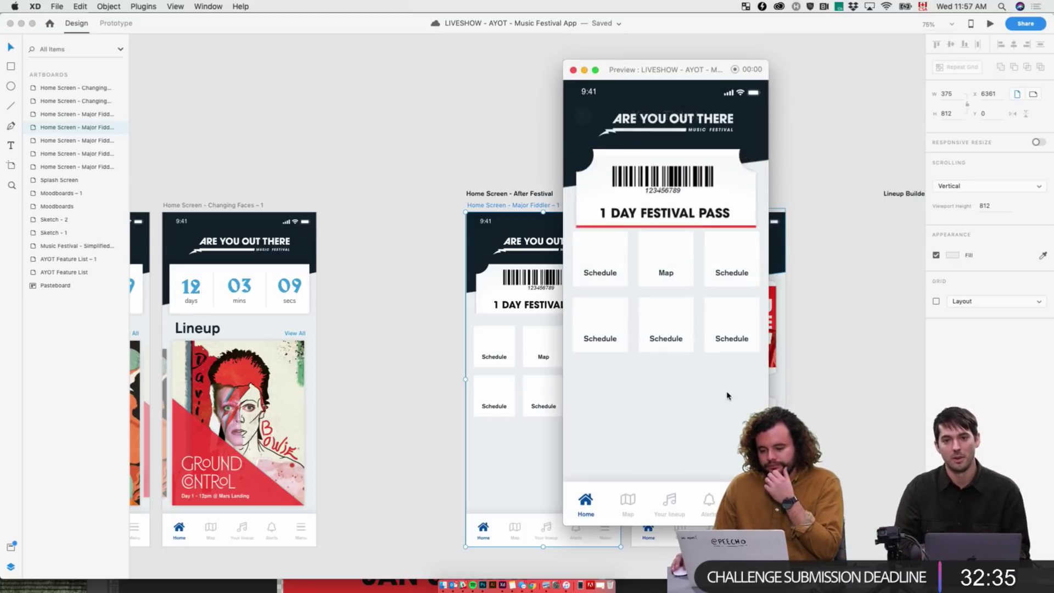
pyautogui.click(738, 296)
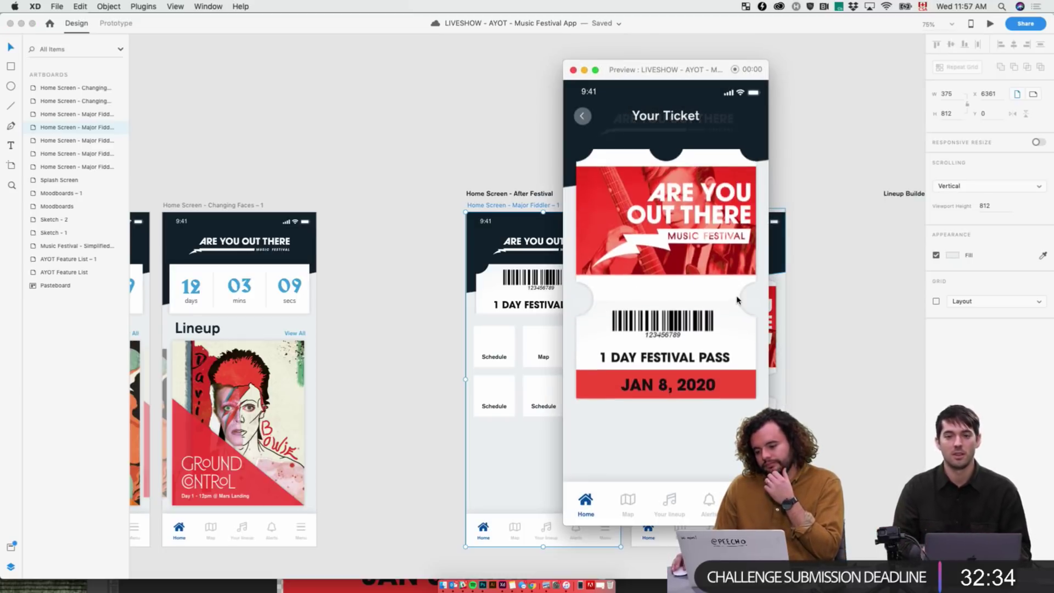
pyautogui.click(584, 114)
pyautogui.click(671, 204)
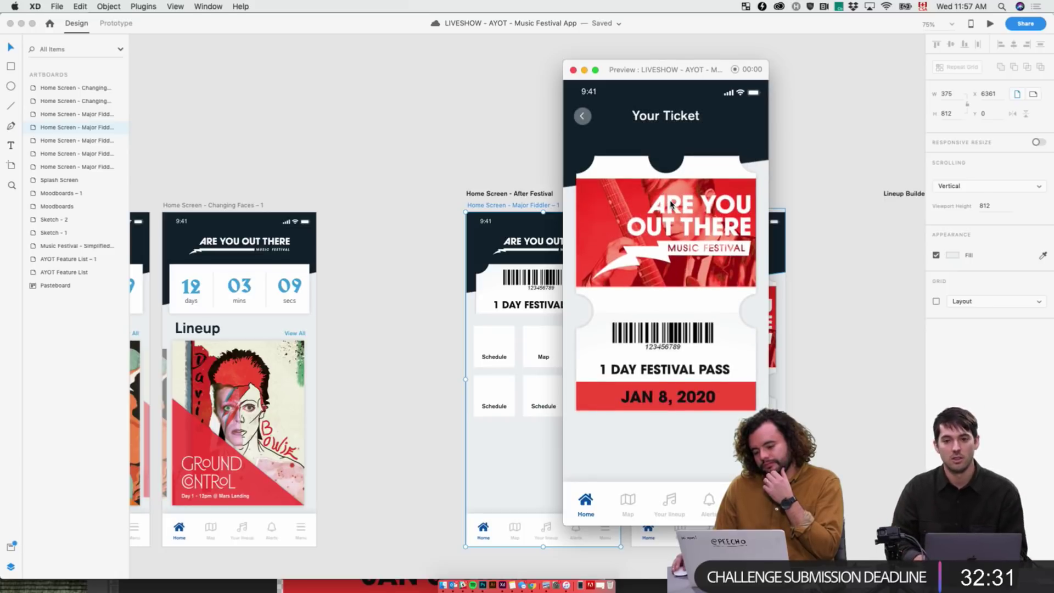
pyautogui.click(585, 114)
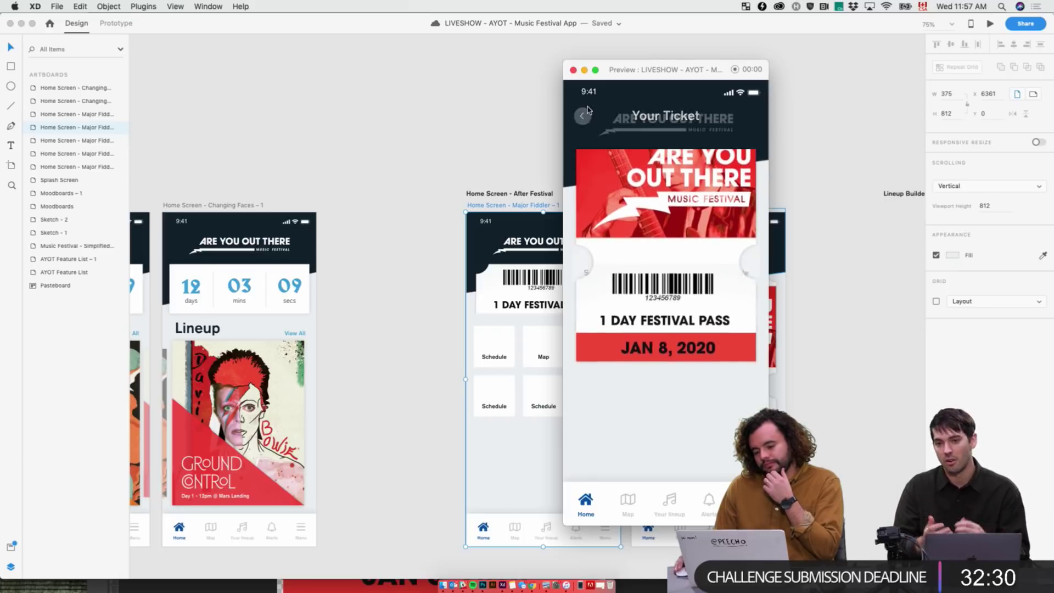
pyautogui.click(573, 70)
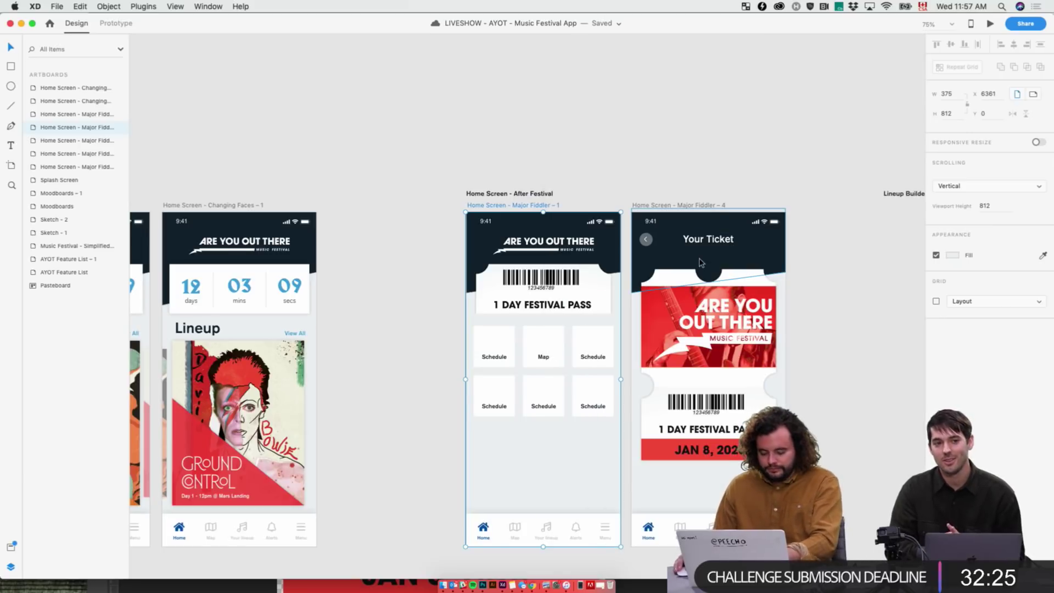
pyautogui.press('super+1')
pyautogui.press('Escape')
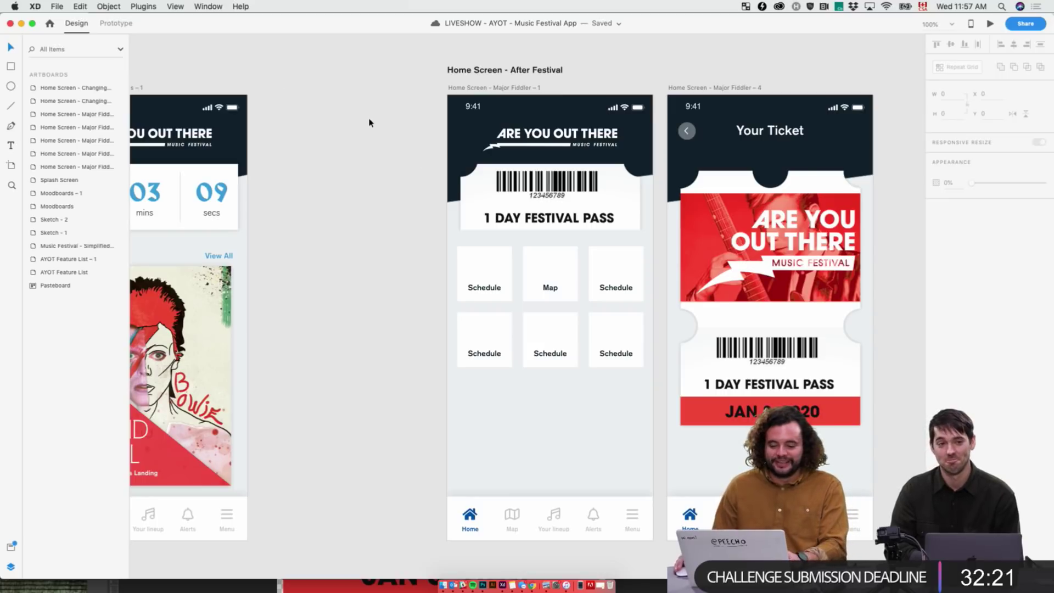
pyautogui.scroll(-2, 377, 158)
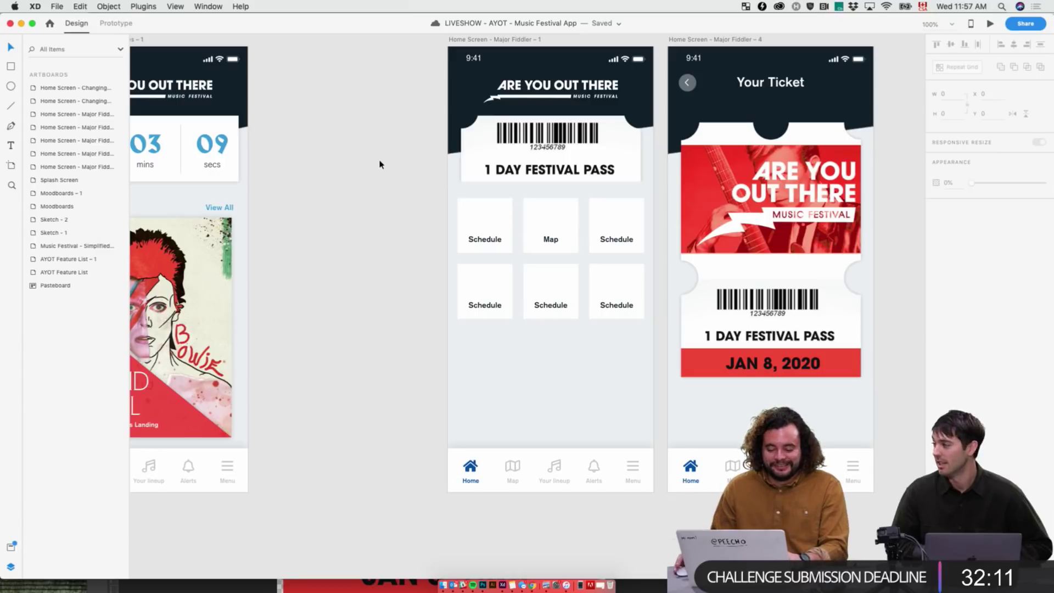
pyautogui.hscroll(-5, 358, 178)
pyautogui.scroll(5, 430, 196)
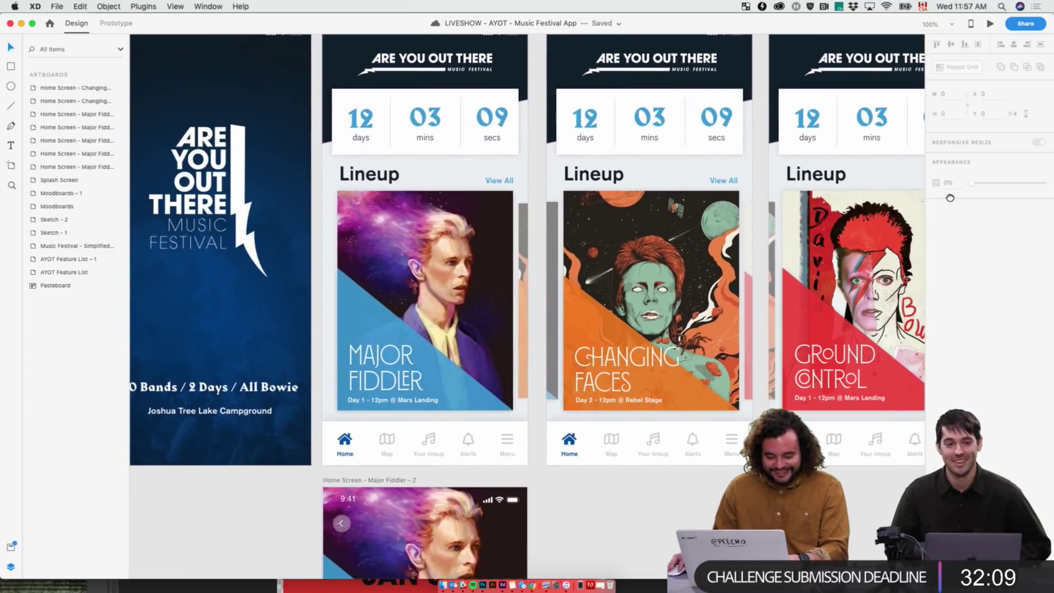
pyautogui.hscroll(10, 722, 231)
pyautogui.scroll(5, 723, 231)
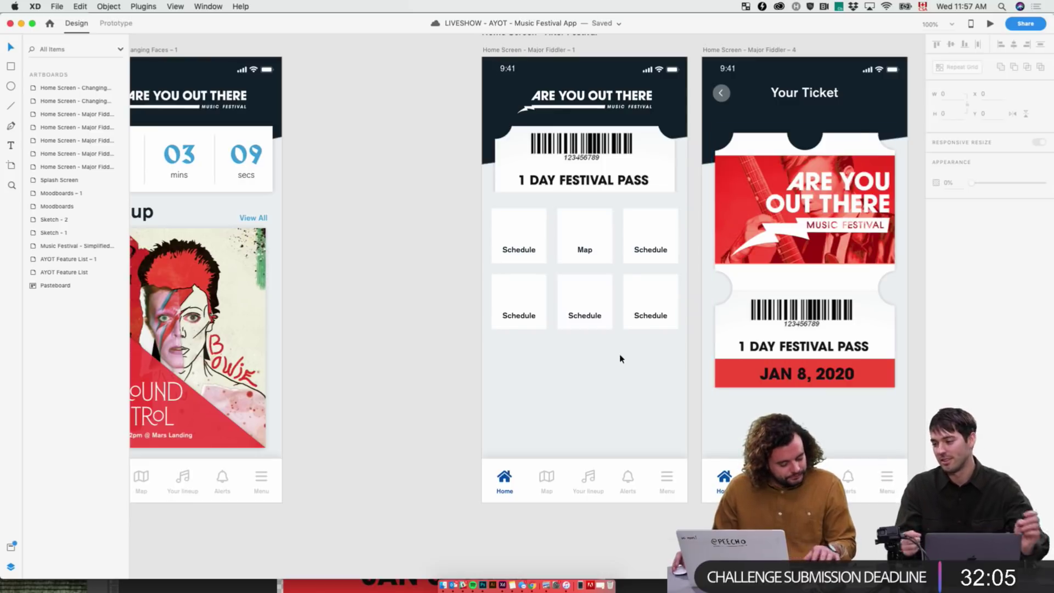
# - Change the label of the rightmost tile in the grid's upper row to Bowie
pyautogui.doubleClick(659, 248)
pyautogui.doubleClick(659, 248)
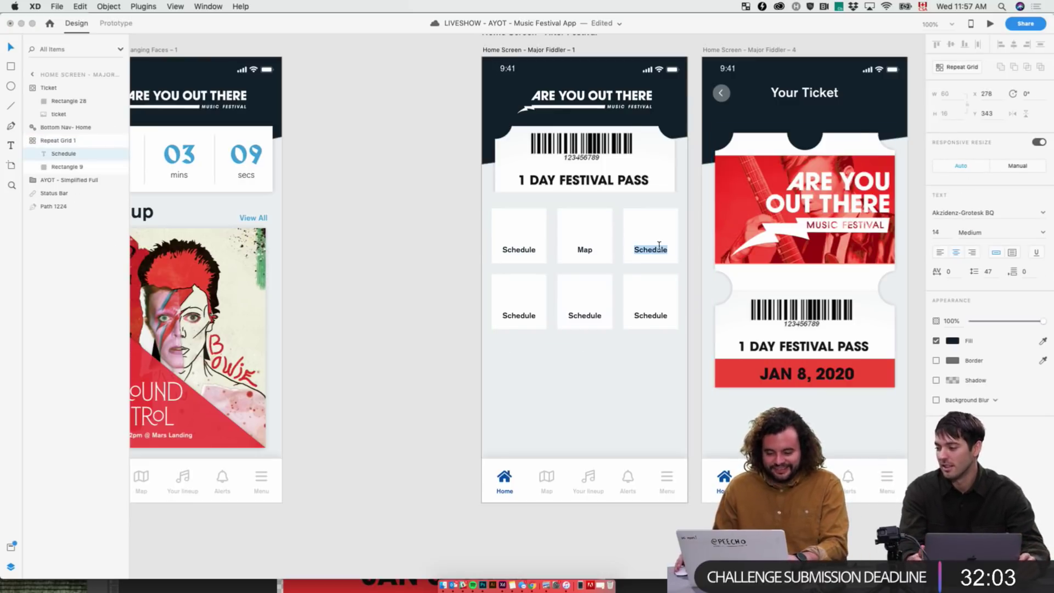
pyautogui.write('Bowie')
pyautogui.press('Escape')
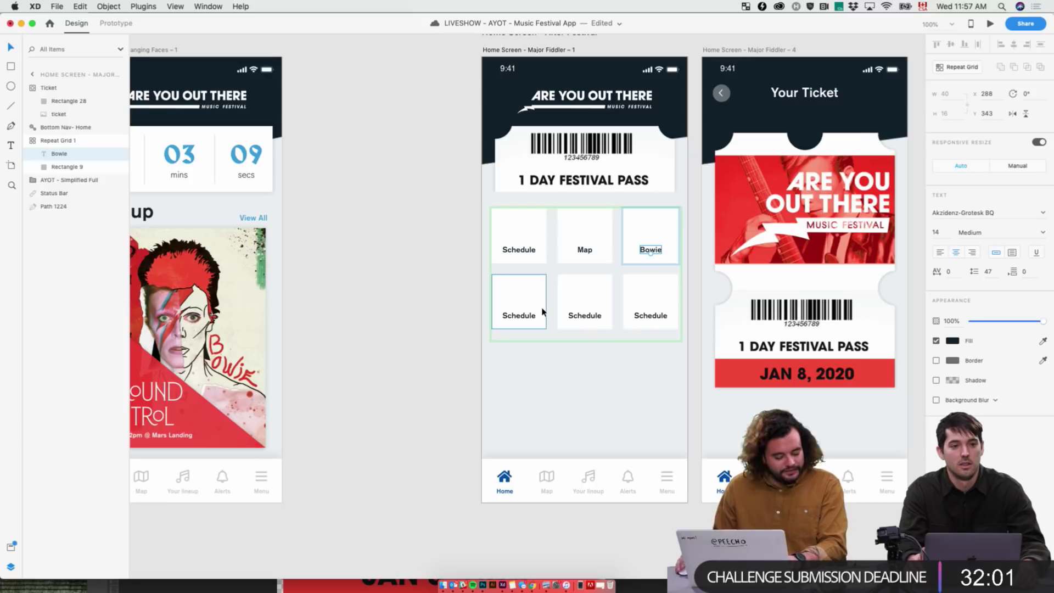
# - Try Bowie Tribute as the label of the Bowie tile, and return it to Bowie
pyautogui.doubleClick(653, 249)
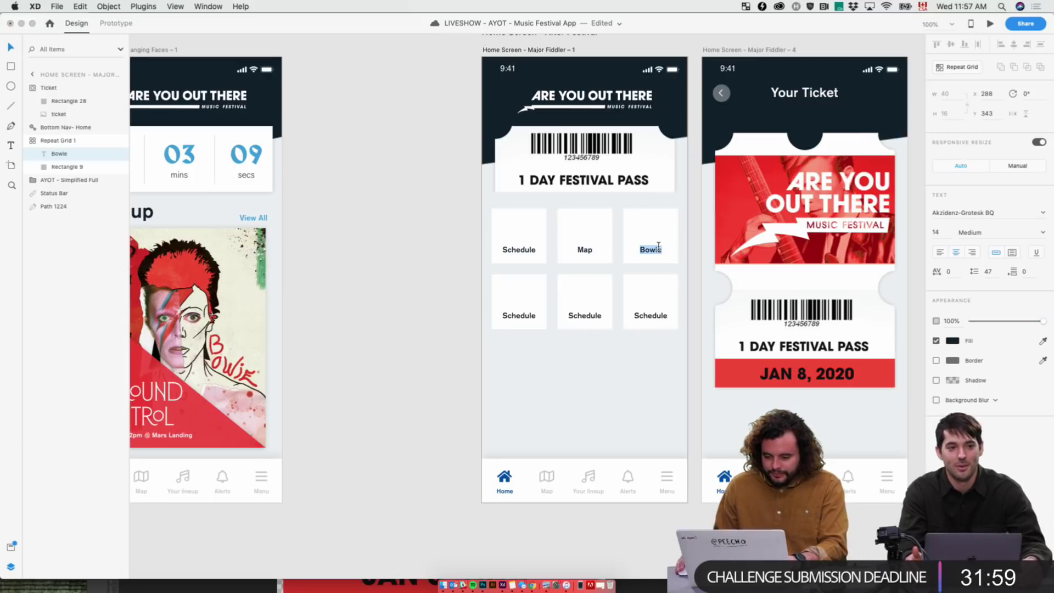
pyautogui.press('Right')
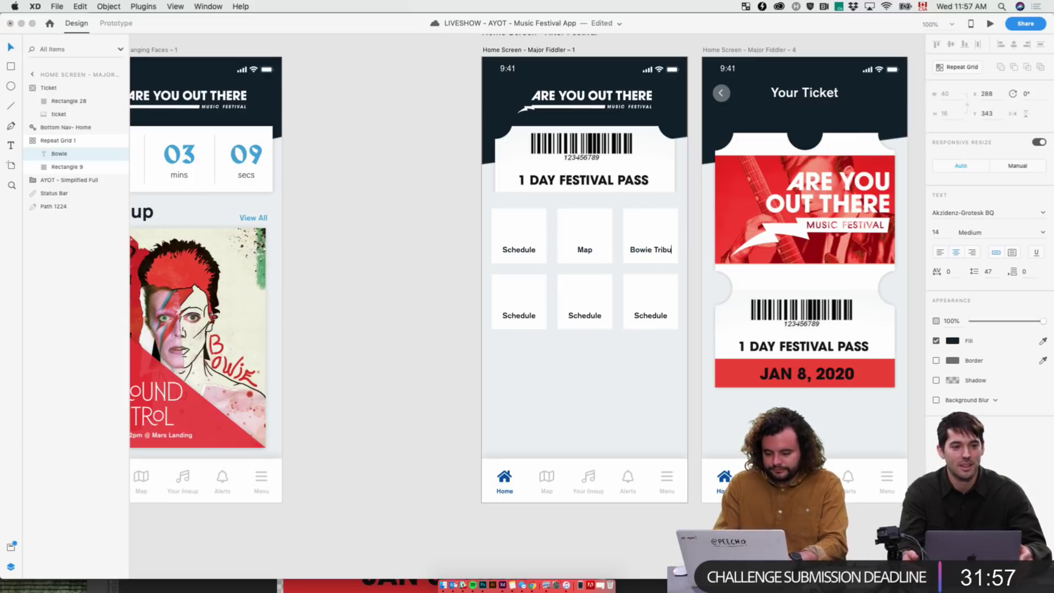
pyautogui.press('super+a')
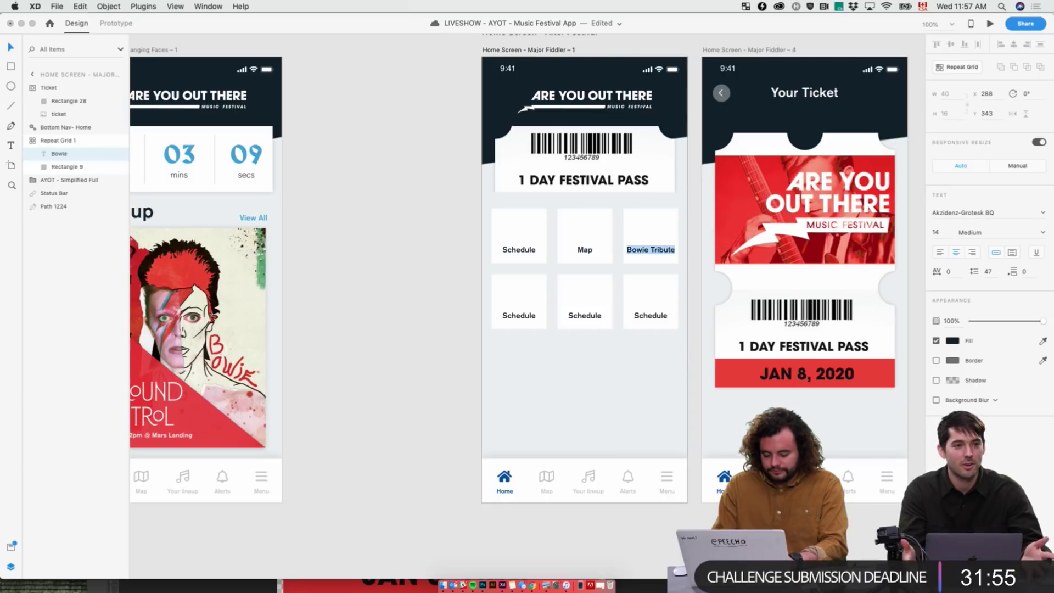
pyautogui.write('Bowie')
pyautogui.press('Escape')
pyautogui.click(643, 419)
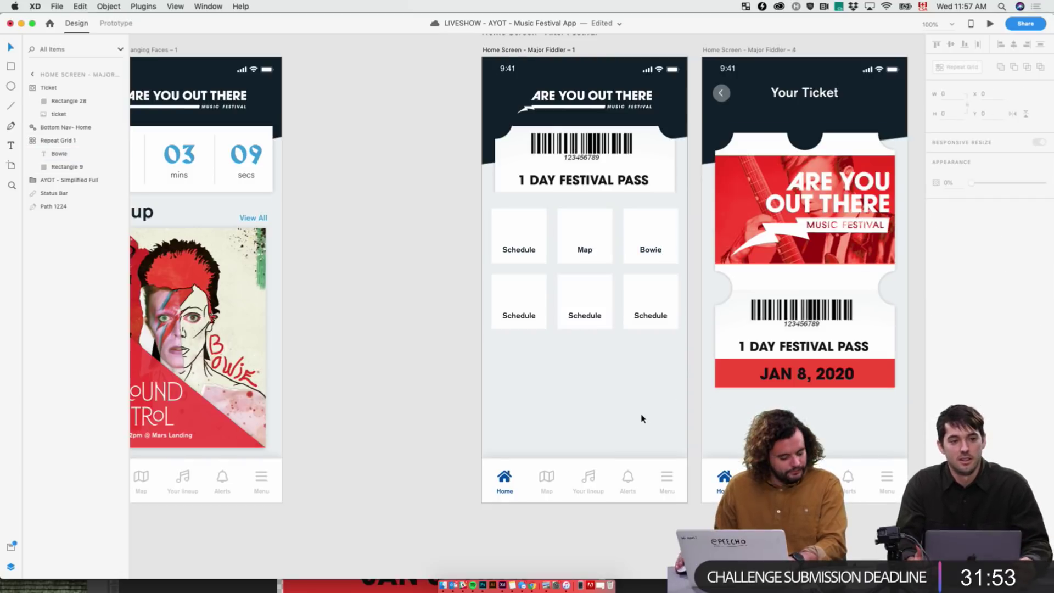
# - Change the label of the first tile in the grid's second row to Food
pyautogui.click(516, 314)
pyautogui.doubleClick(515, 316)
pyautogui.doubleClick(515, 316)
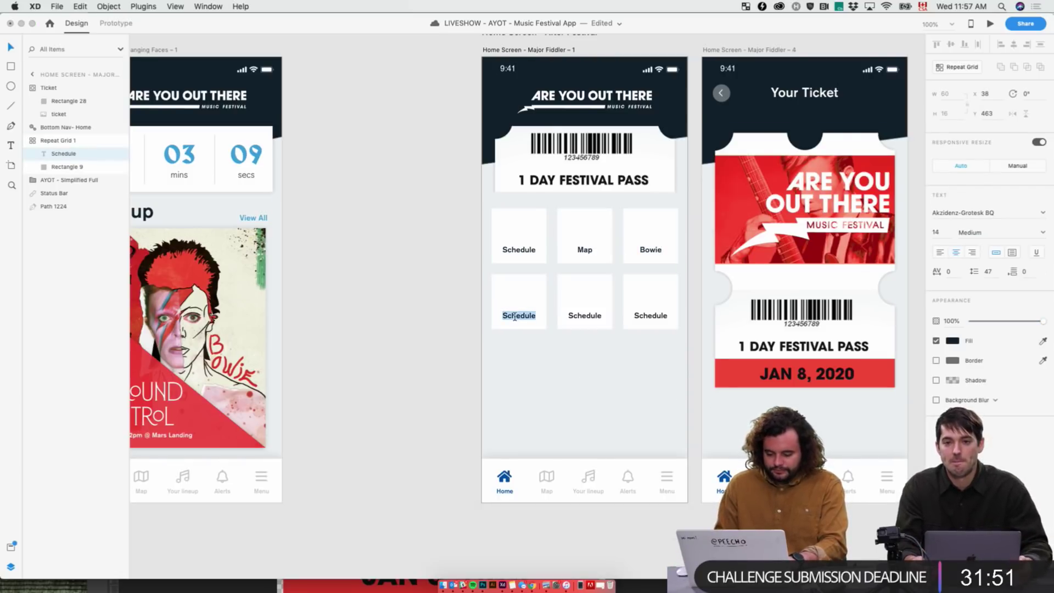
pyautogui.write('Or')
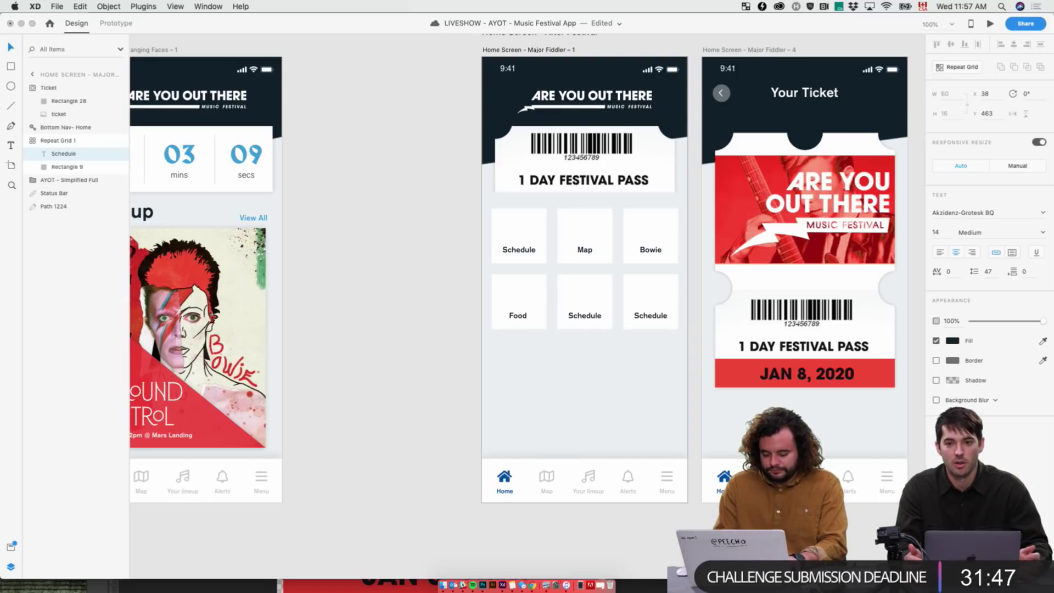
pyautogui.press('BackSpace')
pyautogui.press('BackSpace')
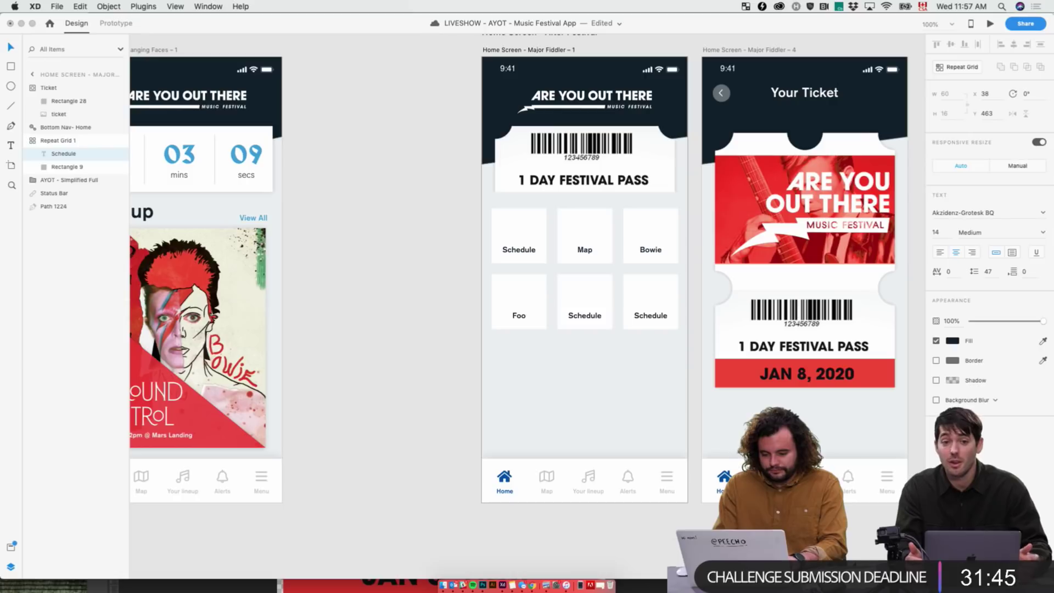
pyautogui.press('Escape')
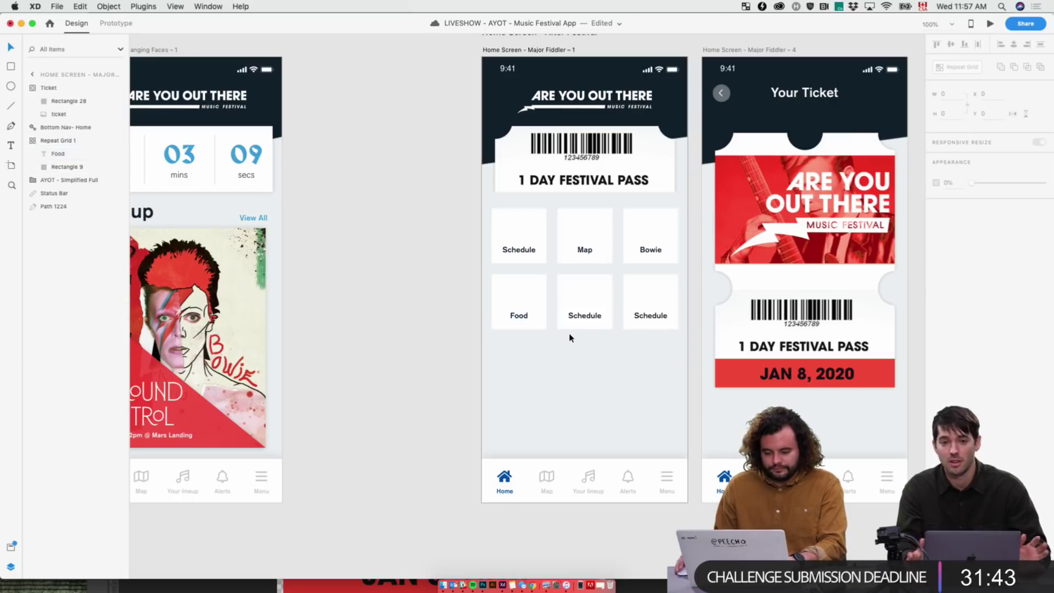
# - Change the label of the middle tile in the grid's second row to Beverages
pyautogui.doubleClick(578, 317)
pyautogui.doubleClick(579, 317)
pyautogui.write('Be')
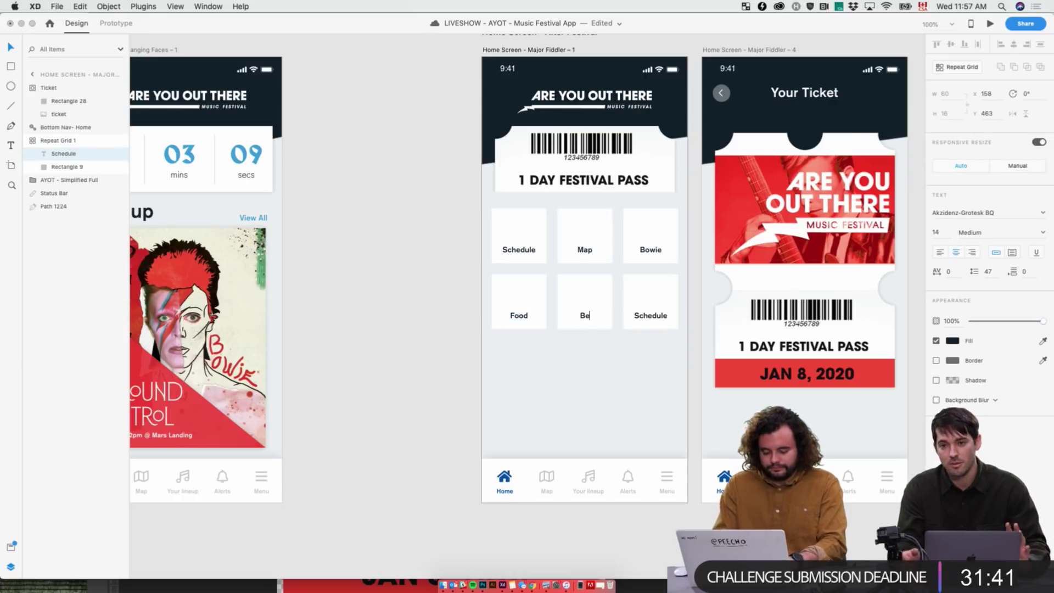
pyautogui.write('verages')
pyautogui.press('Escape')
pyautogui.click(562, 363)
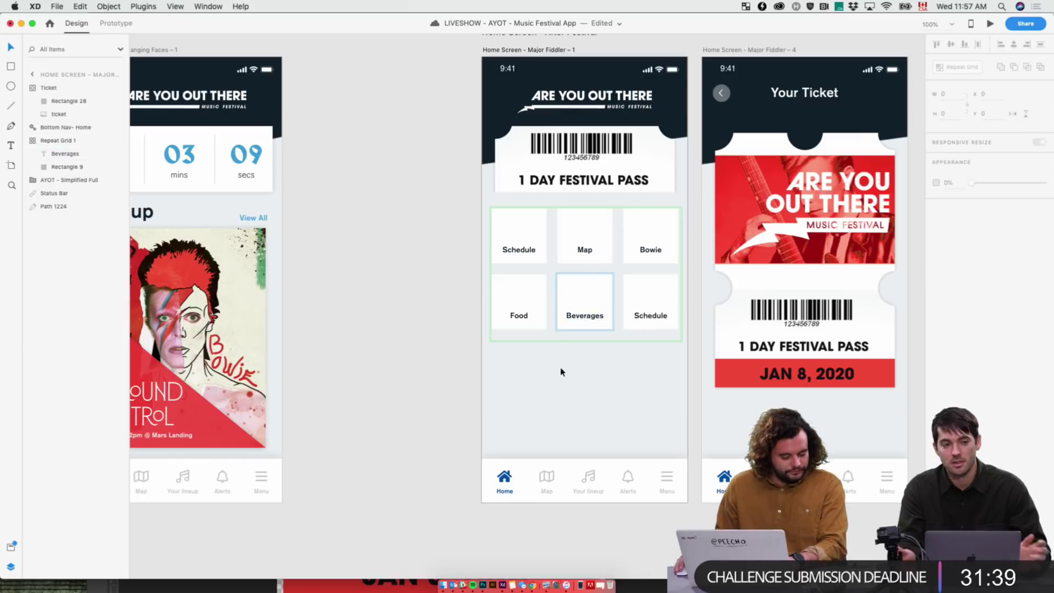
pyautogui.doubleClick(639, 326)
pyautogui.doubleClick(640, 326)
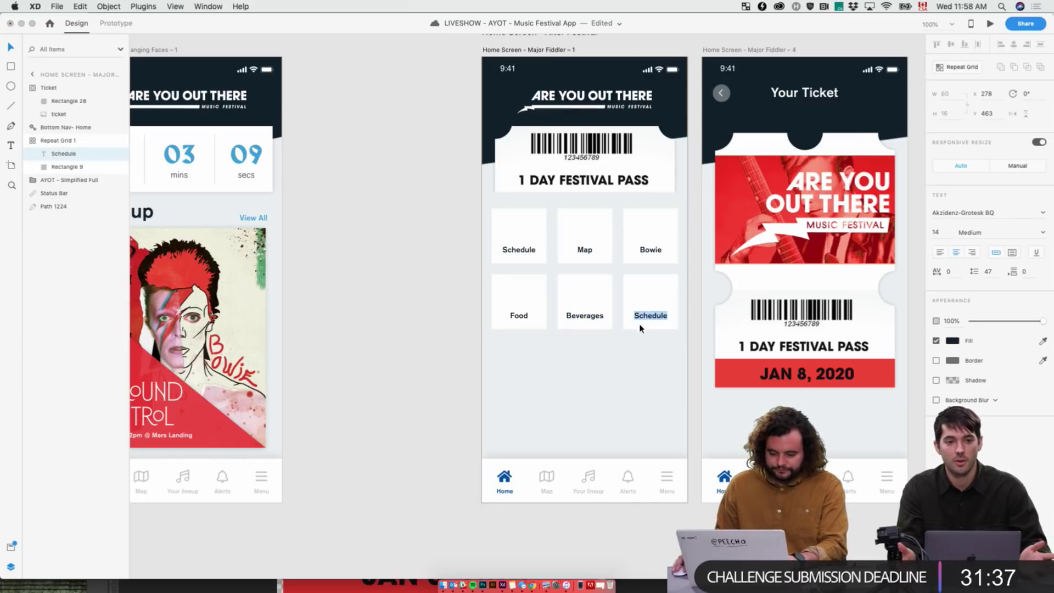
pyautogui.press('Escape')
# - Extend the tile repeat grid downward to a third row, making it about 356 high
pyautogui.click(594, 334)
pyautogui.moveTo(588, 341); pyautogui.dragTo(586, 401)
# - Change the label of the second row's last tile to Scavenger Hunt on two lines, with line spacing 24
pyautogui.doubleClick(645, 320)
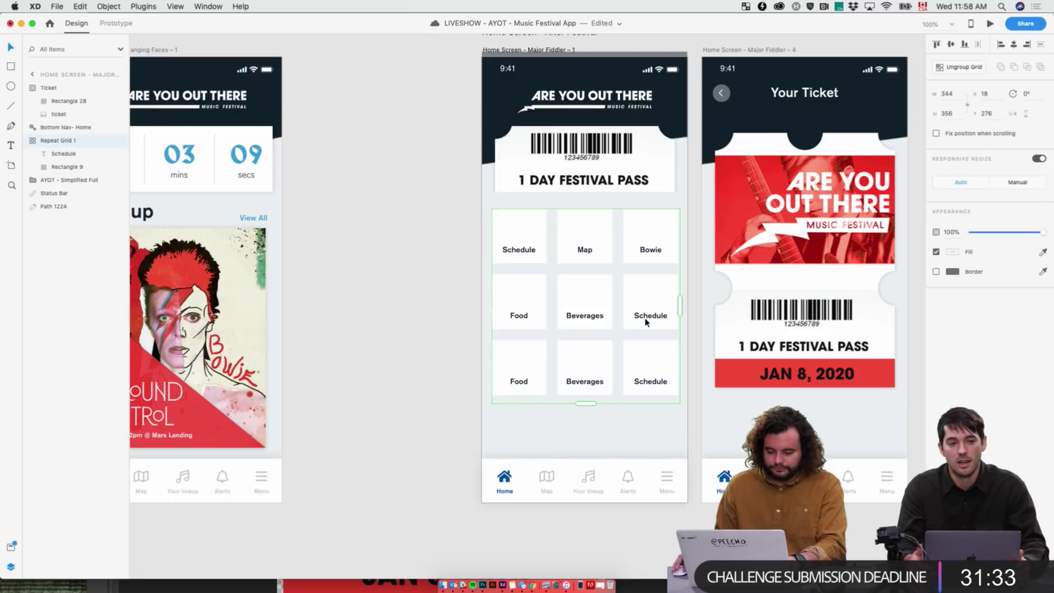
pyautogui.doubleClick(646, 322)
pyautogui.write('Sc')
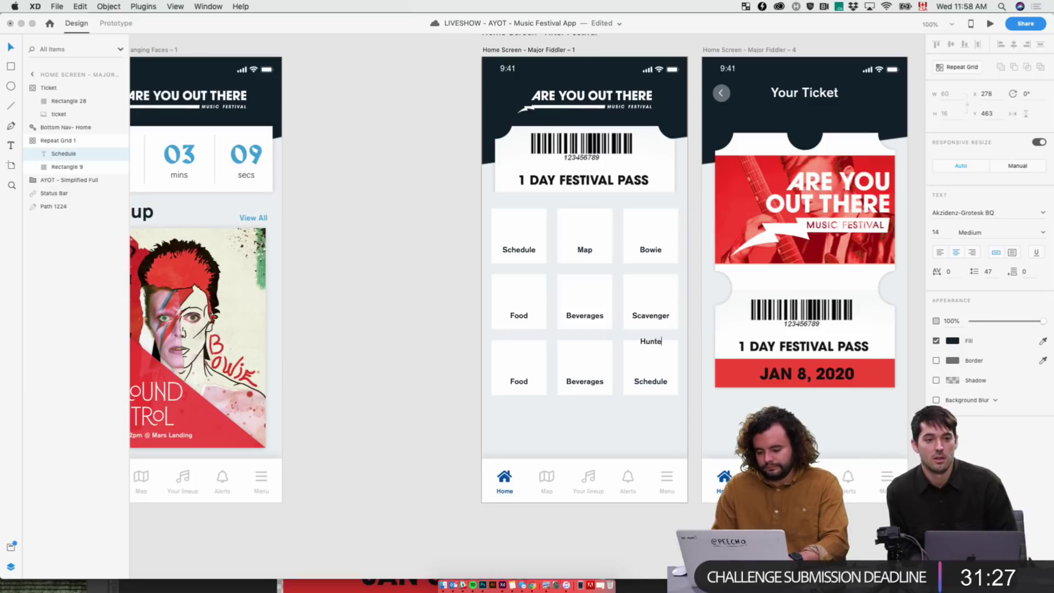
pyautogui.press('BackSpace')
pyautogui.press('Escape')
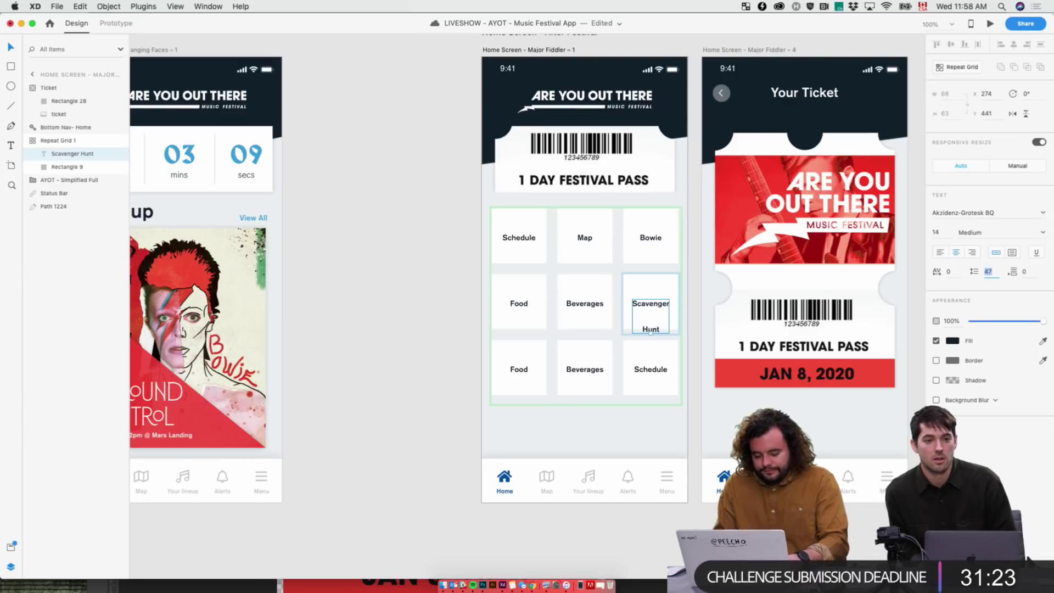
pyautogui.write('24')
pyautogui.press('Return')
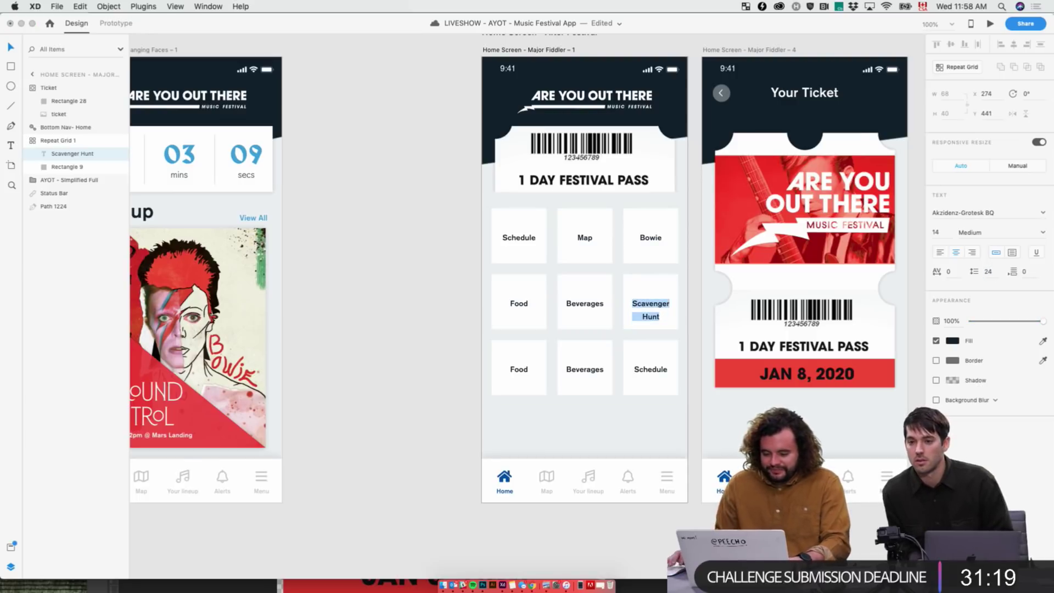
pyautogui.click(636, 444)
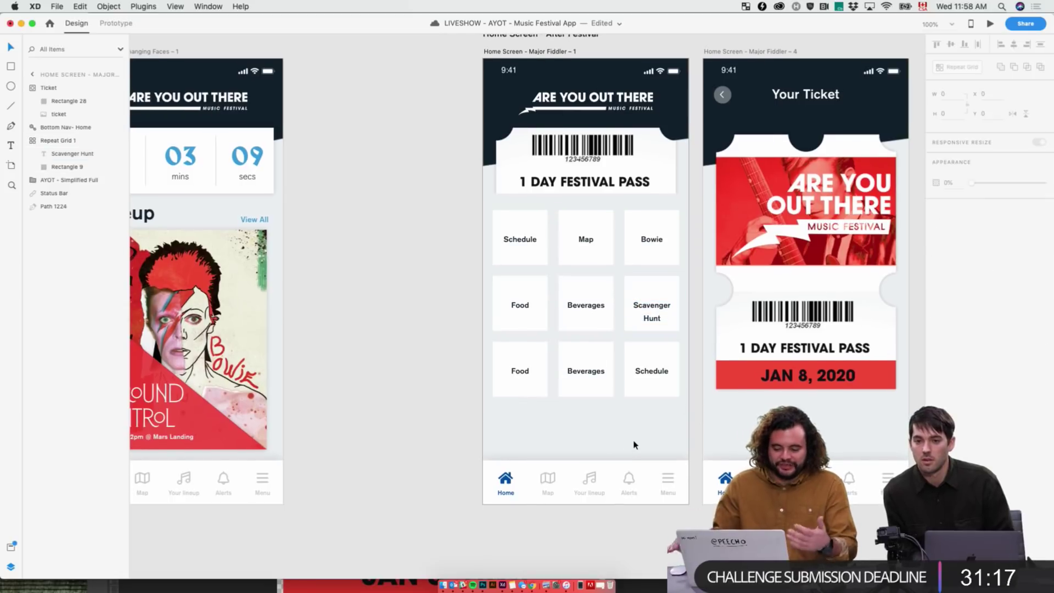
# - Try to move the Scavenger Hunt label slightly upward within its tile
pyautogui.doubleClick(649, 312)
pyautogui.moveTo(651, 323)
pyautogui.mouseDown()
pyautogui.moveTo(666, 316)
pyautogui.moveTo(653, 314)
pyautogui.mouseUp()
pyautogui.click(655, 424)
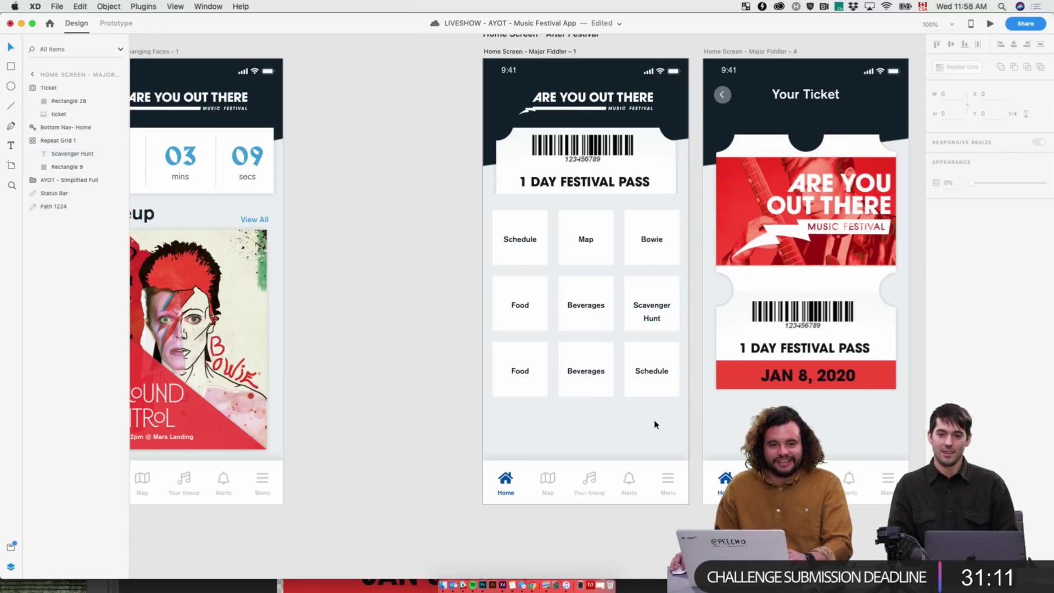
# - Set the Scavenger Hunt label's line spacing to 18 and move it down in its tile to about Y 456
pyautogui.doubleClick(657, 314)
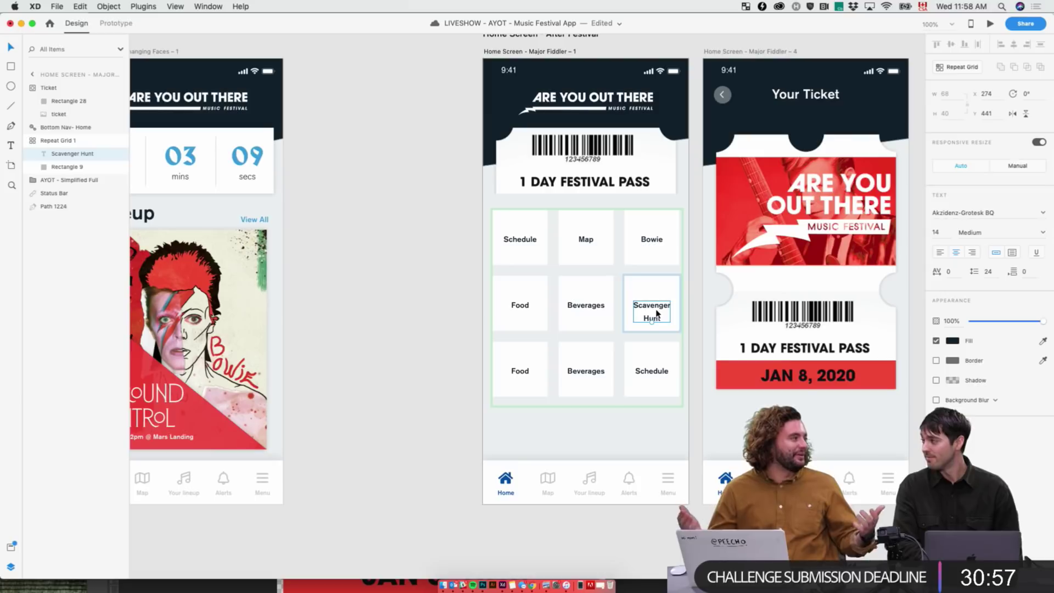
pyautogui.click(988, 272)
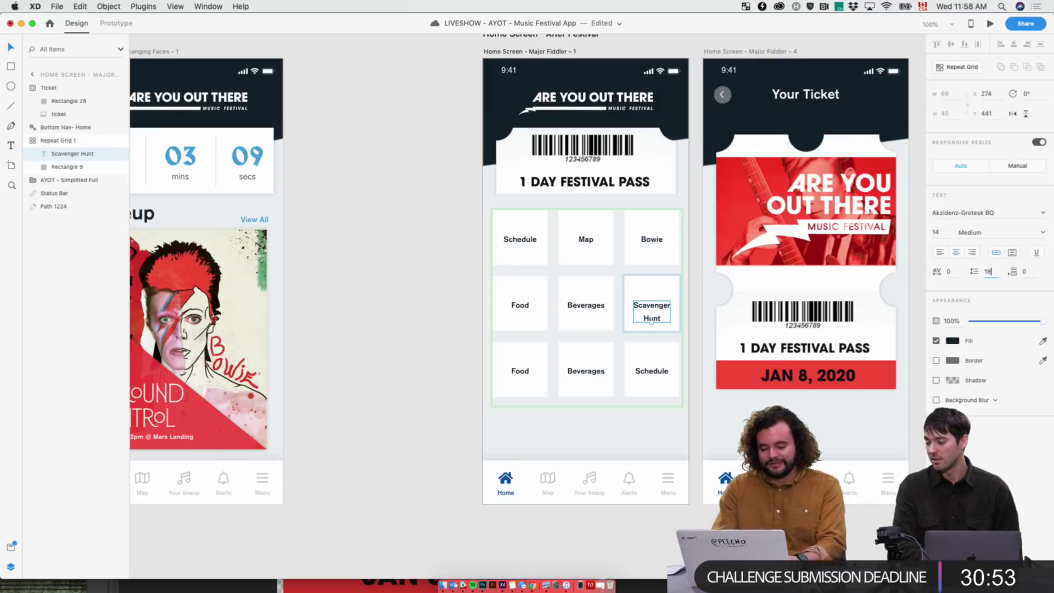
pyautogui.press('Return')
pyautogui.moveTo(652, 316); pyautogui.dragTo(659, 324)
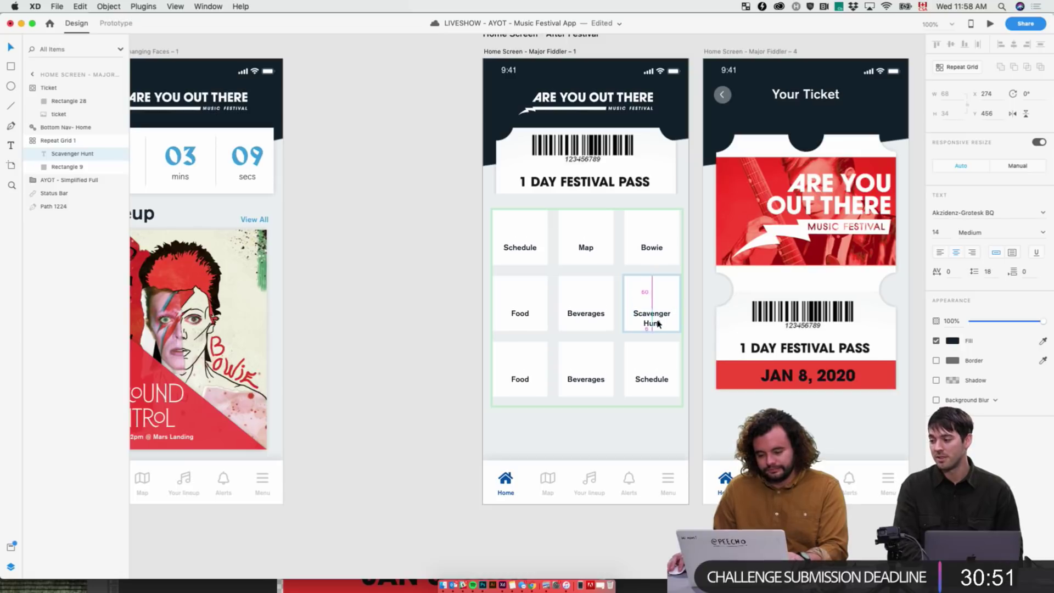
# - Format the Scavenger Hunt label with font size 12 and line spacing 16, and nudge it down to about Y 459
pyautogui.write('12')
pyautogui.press('Return')
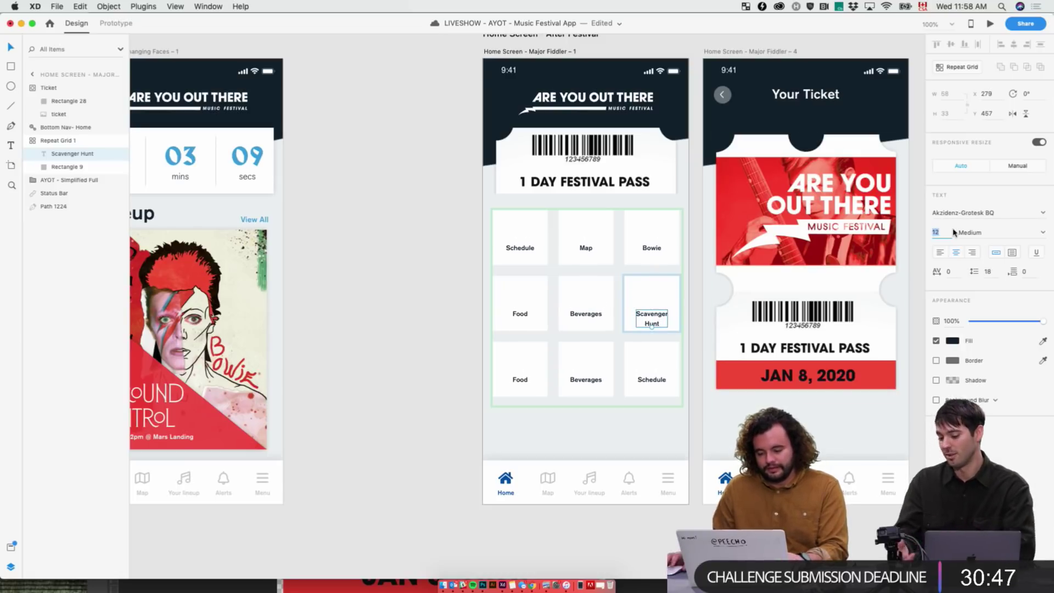
pyautogui.click(995, 271)
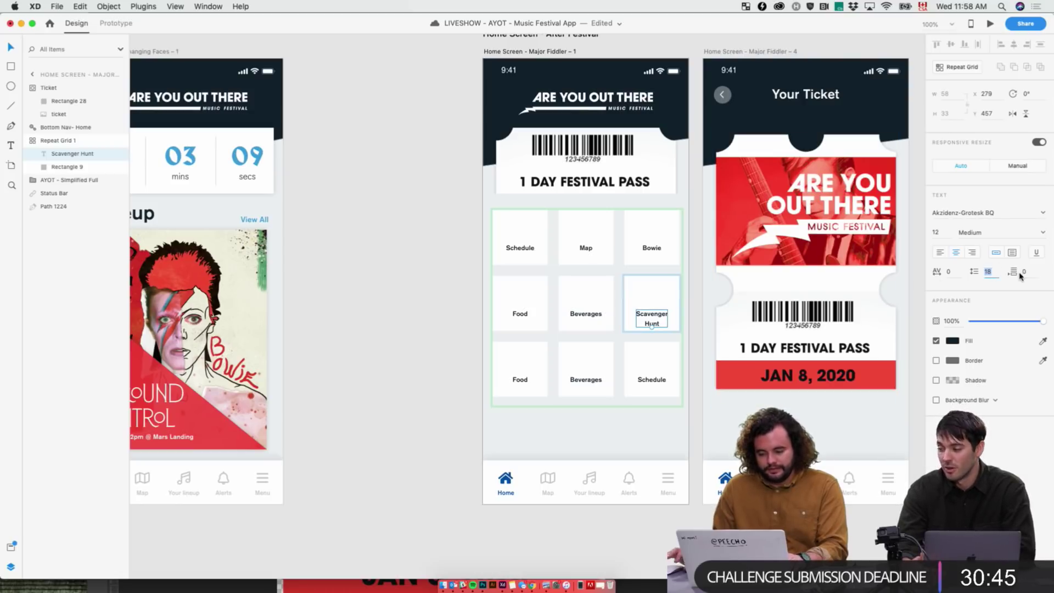
pyautogui.write('16')
pyautogui.press('Return')
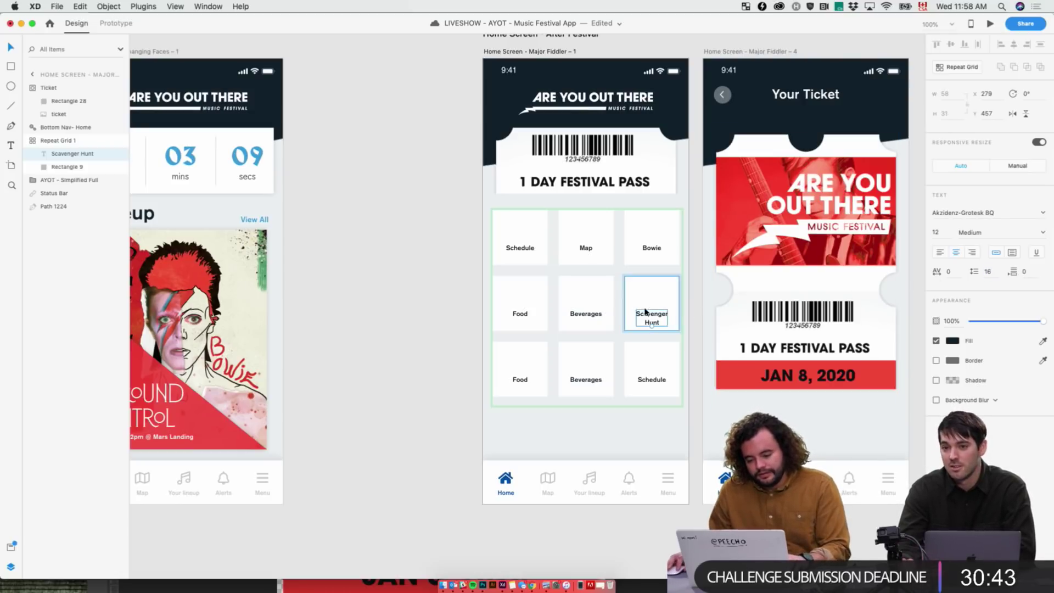
pyautogui.moveTo(653, 319); pyautogui.dragTo(653, 321)
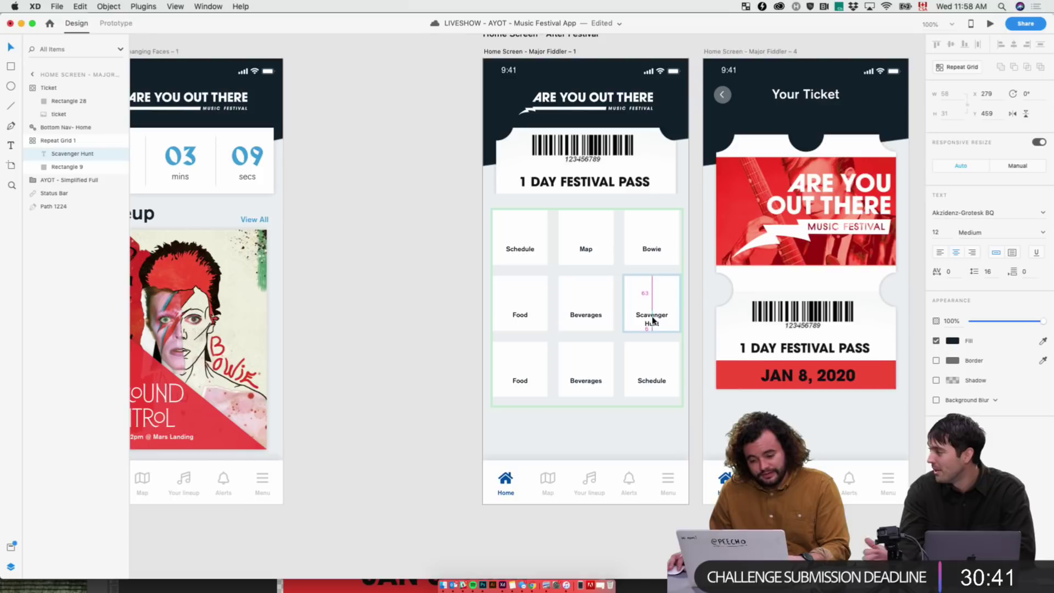
pyautogui.press('Escape')
# - Make the grid tiles taller, about 120 high, and tighten the gap between rows so the grid is about 376 high
pyautogui.click(631, 362)
pyautogui.doubleClick(630, 362)
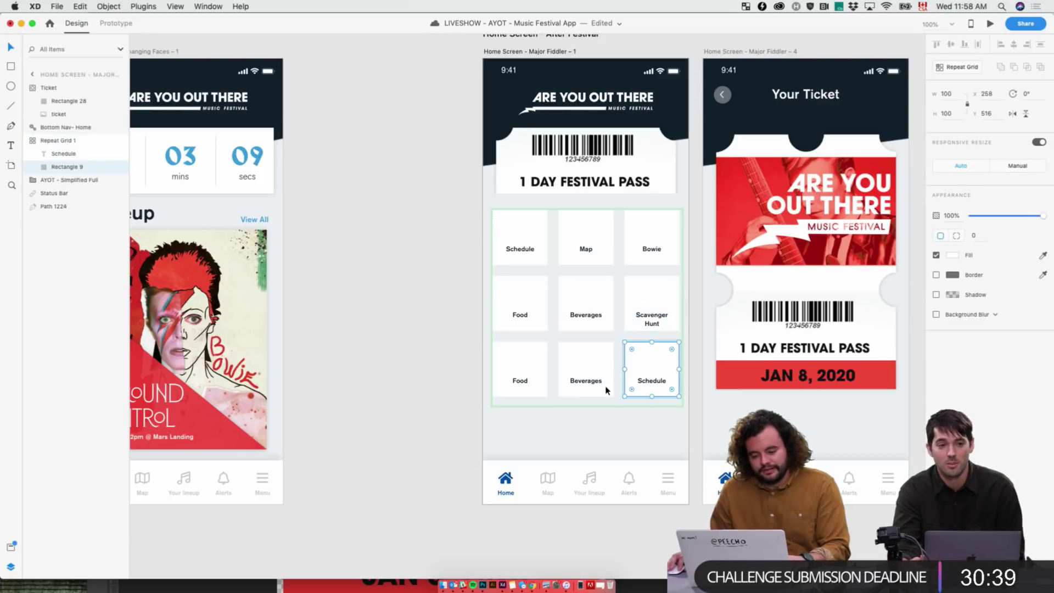
pyautogui.click(588, 333)
pyautogui.moveTo(588, 331); pyautogui.dragTo(610, 352)
pyautogui.press('super+z')
pyautogui.press('Escape')
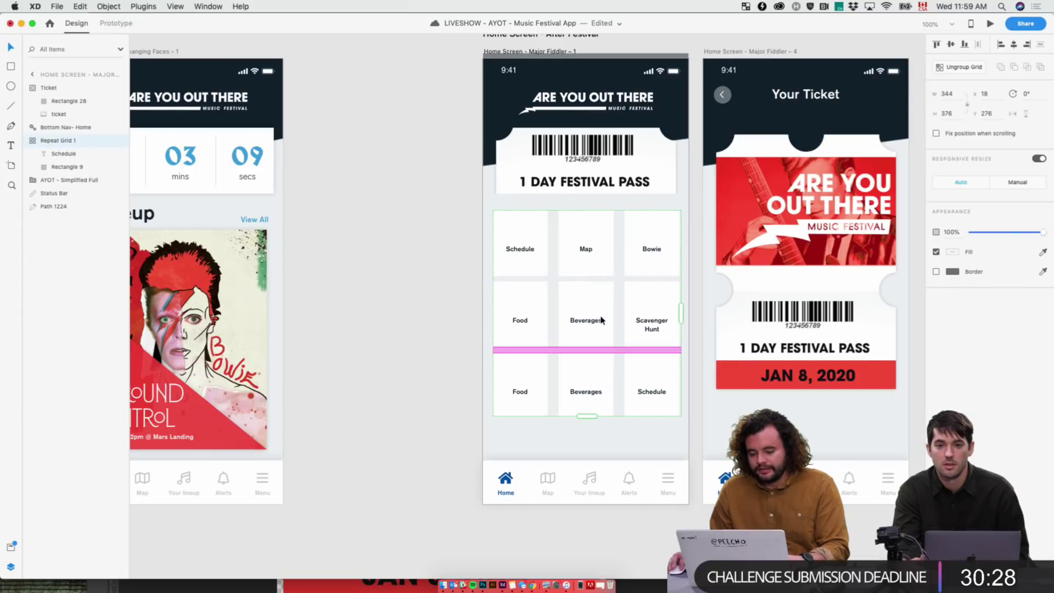
# - Move the tile labels down using the Map label, leaving about 28 below it within its tile
pyautogui.doubleClick(582, 243)
pyautogui.moveTo(588, 261); pyautogui.dragTo(588, 259)
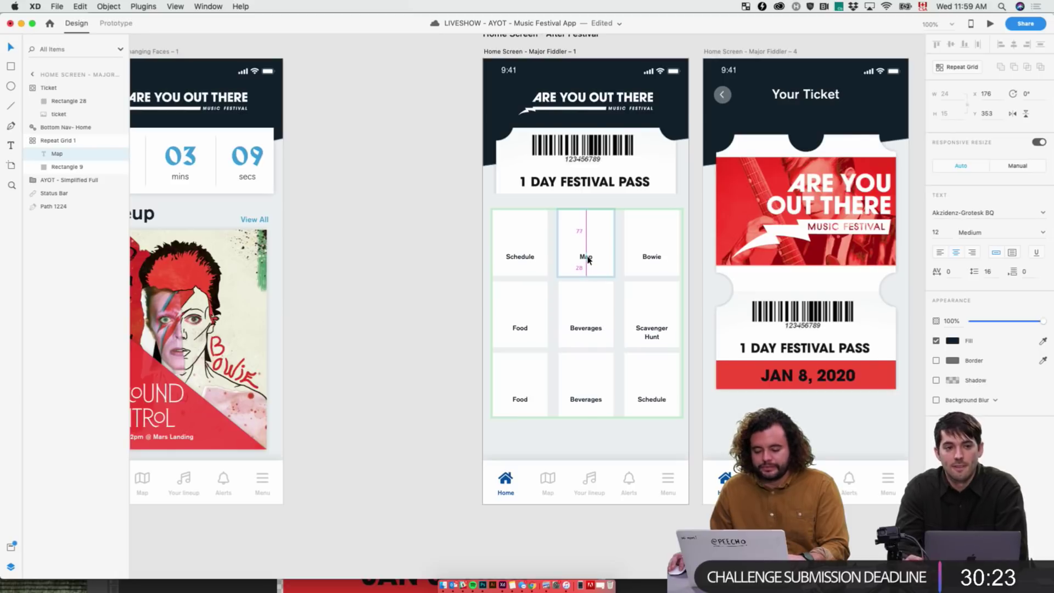
pyautogui.press('Escape')
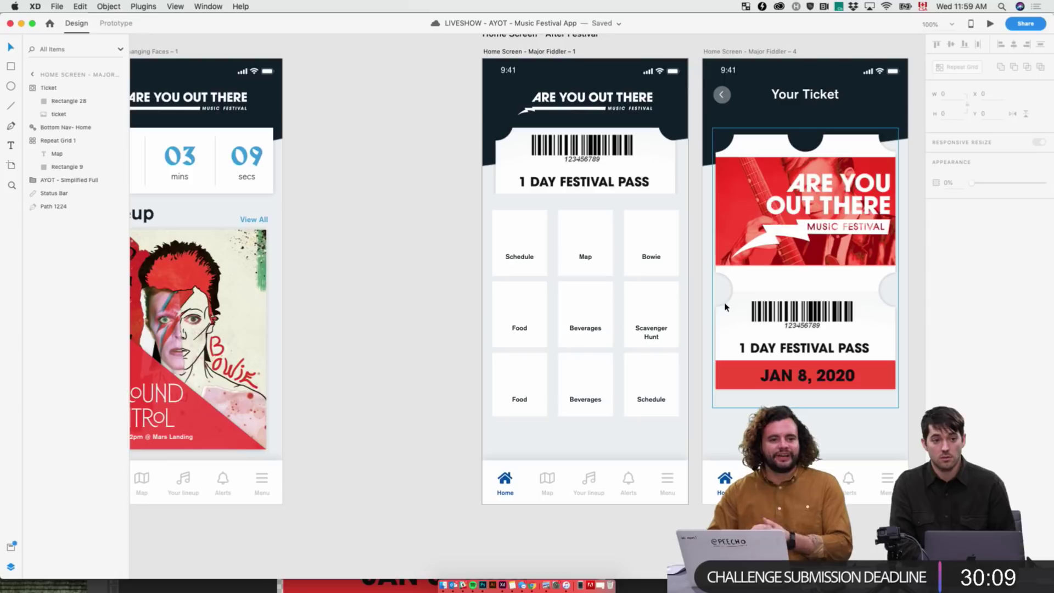
pyautogui.press('super+minus')
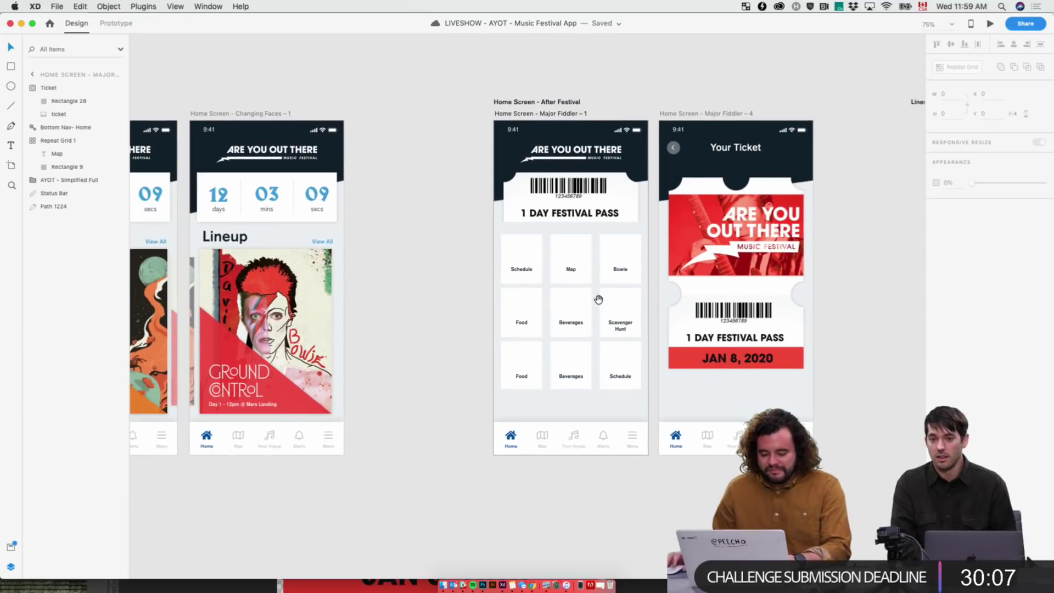
# - Change the label of the last tile in the grid's third row to "Info"
pyautogui.moveTo(443, 299); pyautogui.dragTo(901, 182)
pyautogui.moveTo(495, 301); pyautogui.dragTo(632, 265)
pyautogui.hscroll(10, 631, 265)
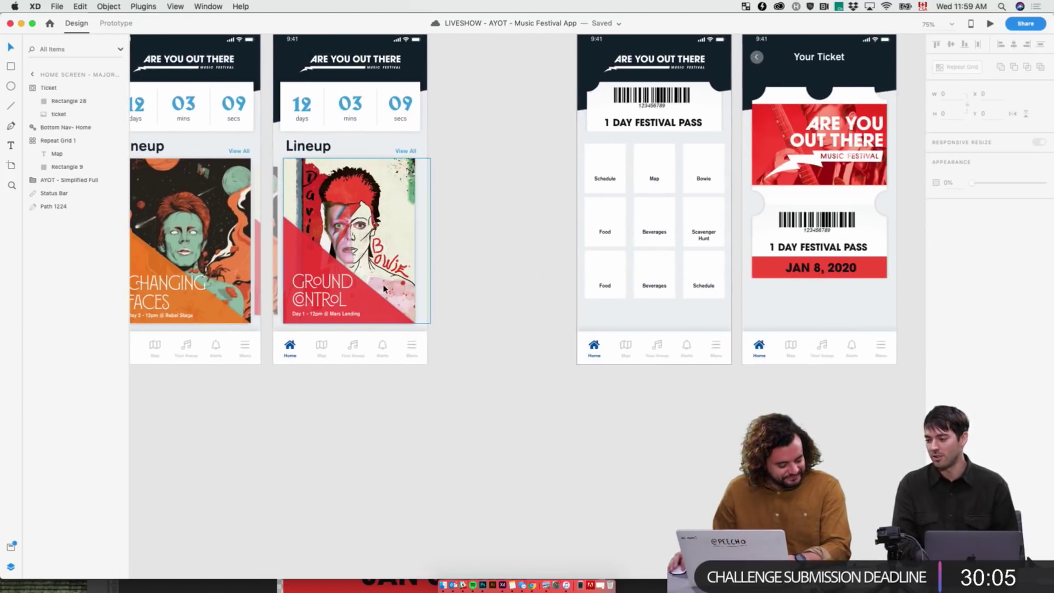
pyautogui.press('super+plus')
pyautogui.press('super+plus')
pyautogui.press('super+plus')
pyautogui.hscroll(10, 324, 349)
pyautogui.scroll(4, 325, 348)
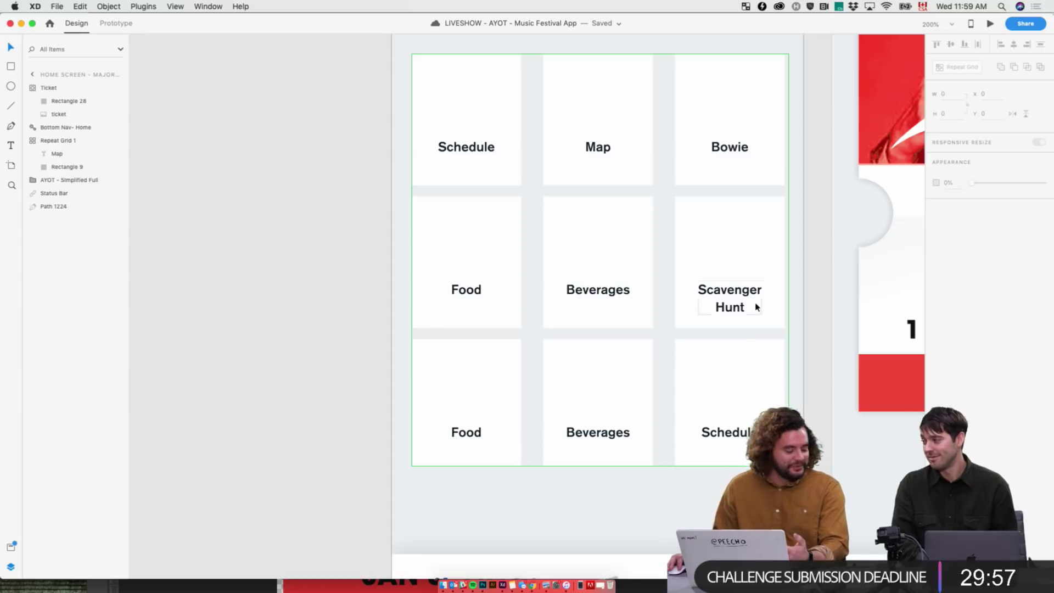
pyautogui.scroll(-2, 710, 354)
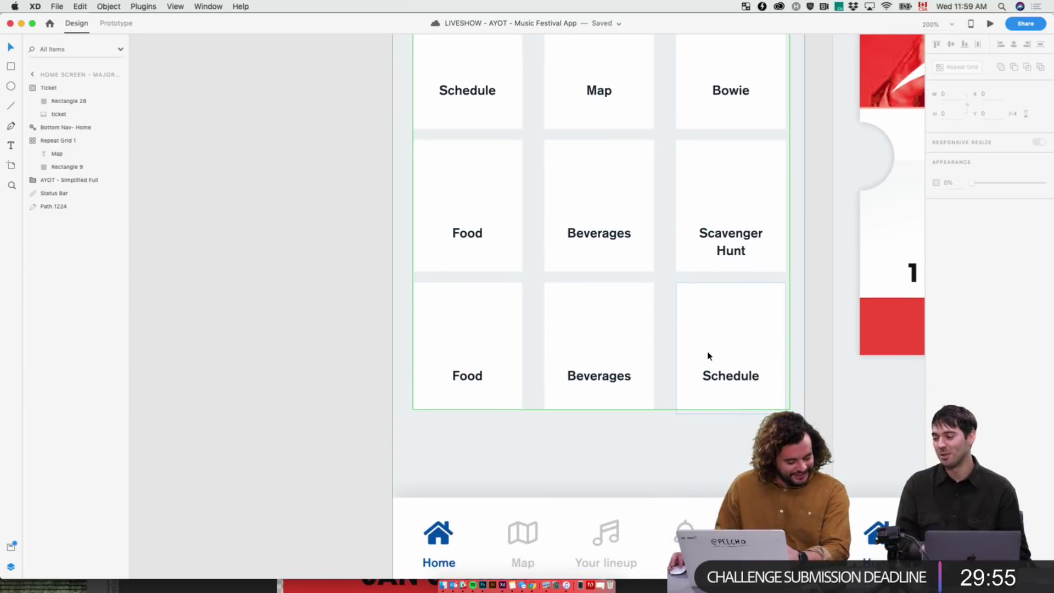
pyautogui.click(714, 374)
pyautogui.doubleClick(714, 375)
pyautogui.doubleClick(723, 374)
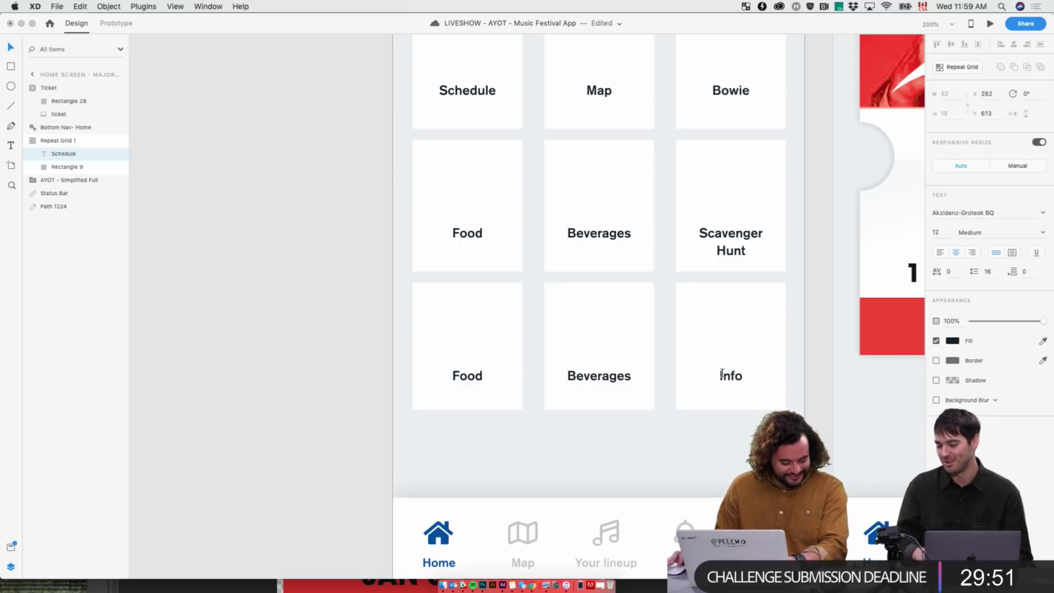
pyautogui.press('Escape')
pyautogui.click(689, 451)
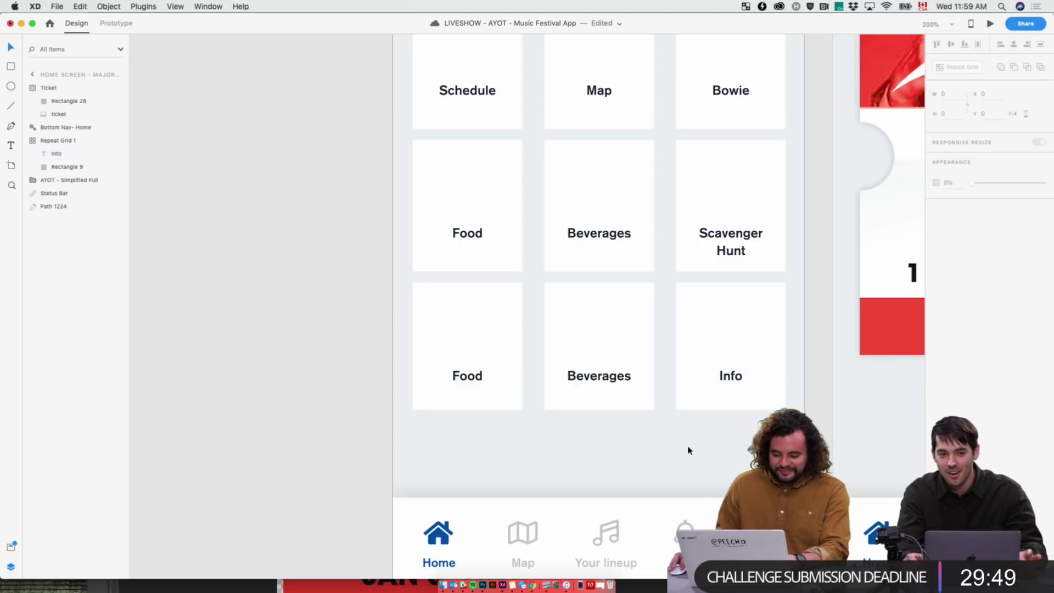
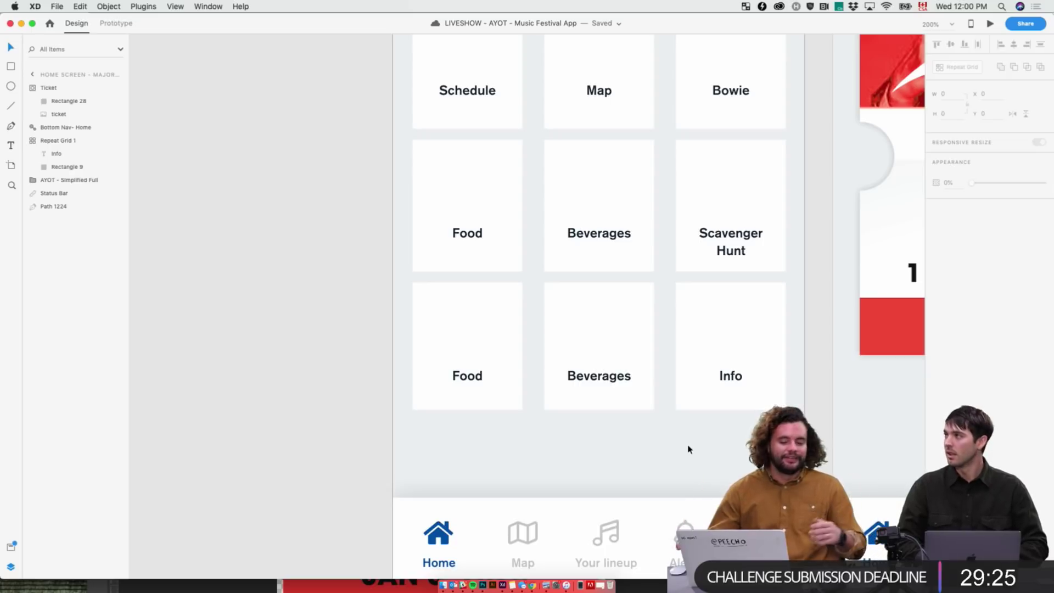
# - Widen the gap between the tile grid's rows to match the gap between its columns
pyautogui.click(626, 214)
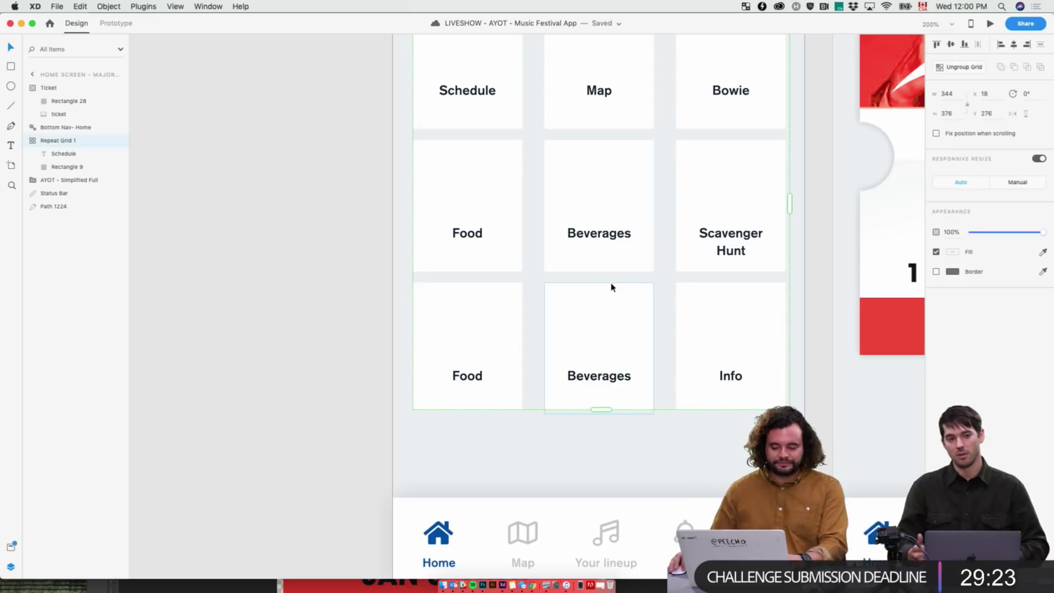
pyautogui.moveTo(613, 279); pyautogui.dragTo(612, 299)
pyautogui.click(278, 244)
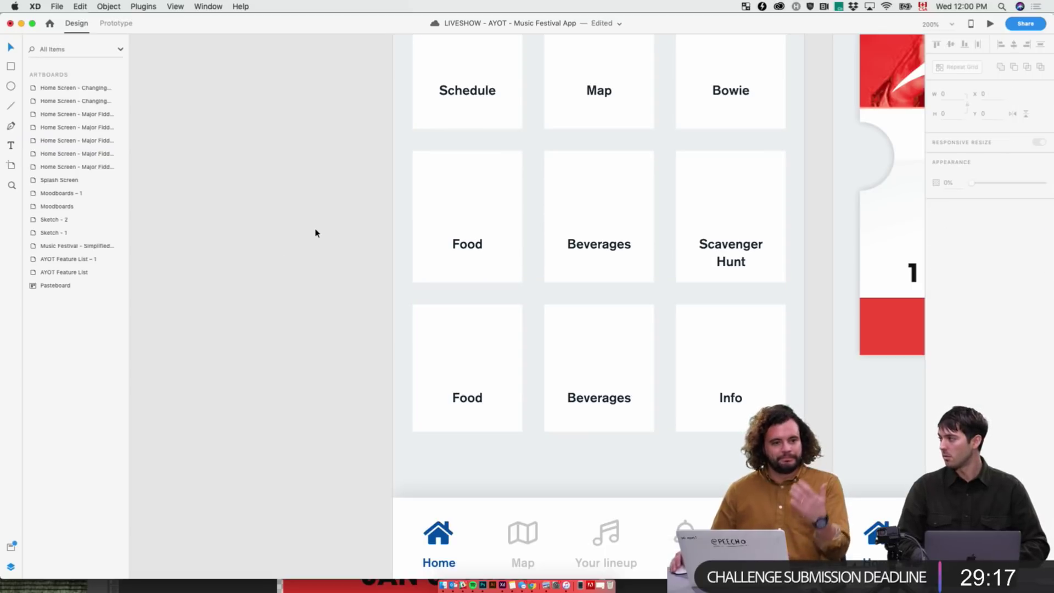
pyautogui.press('super+1')
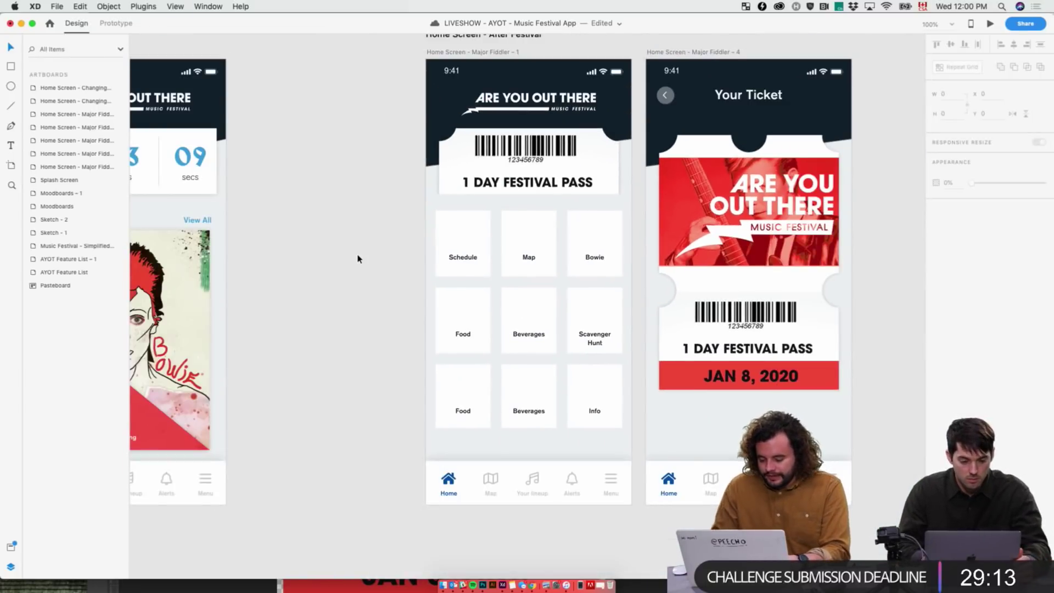
pyautogui.press('super+2')
# - Switch to Chrome and open smashicons.com in a new tab
pyautogui.press('super+Tab')
pyautogui.press('super+Tab')
pyautogui.press('super+Tab')
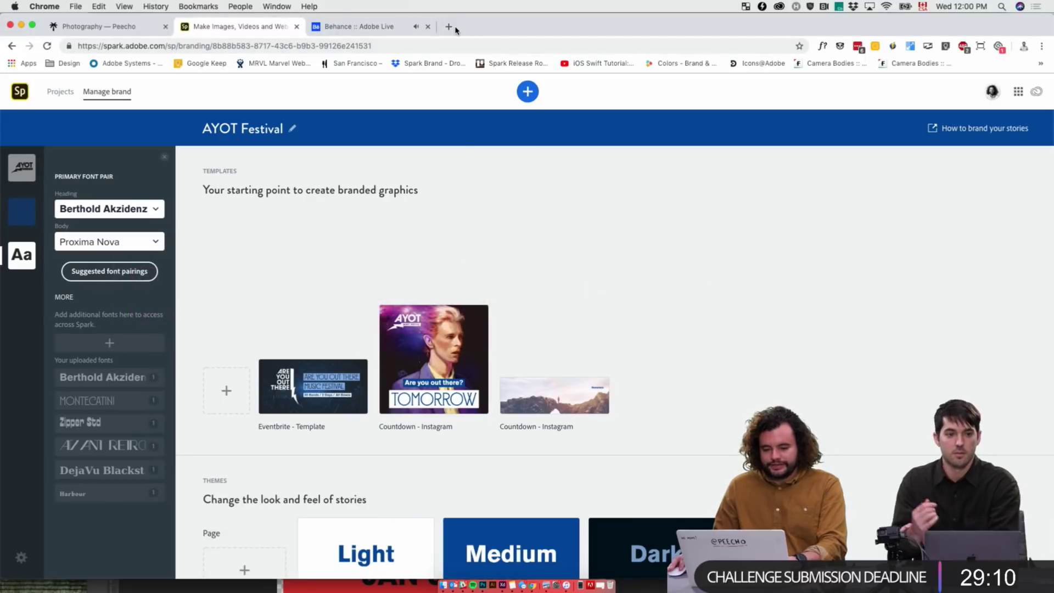
pyautogui.click(449, 26)
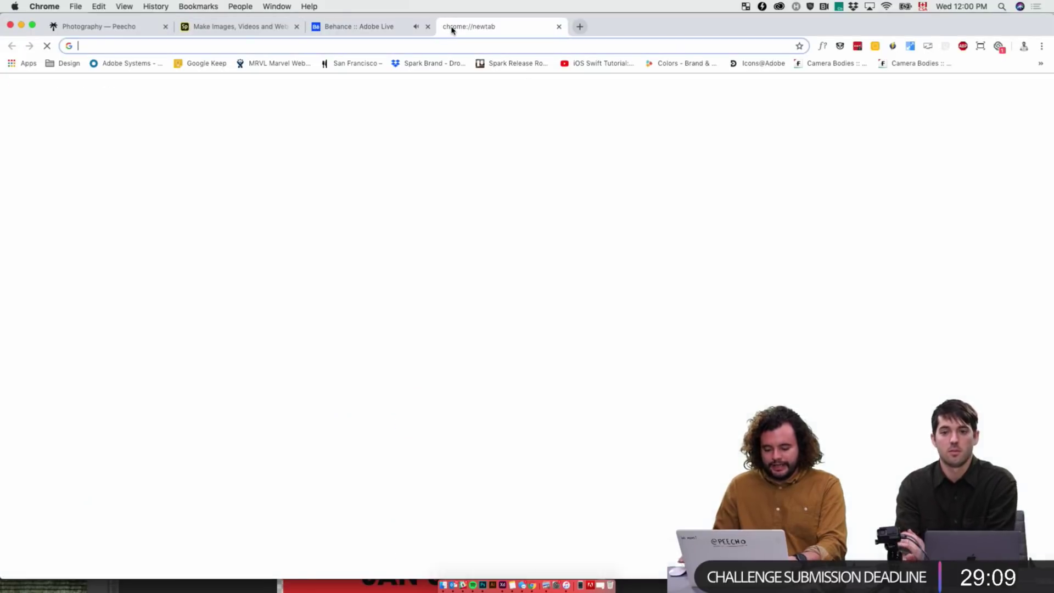
pyautogui.write('sma')
pyautogui.press('Return')
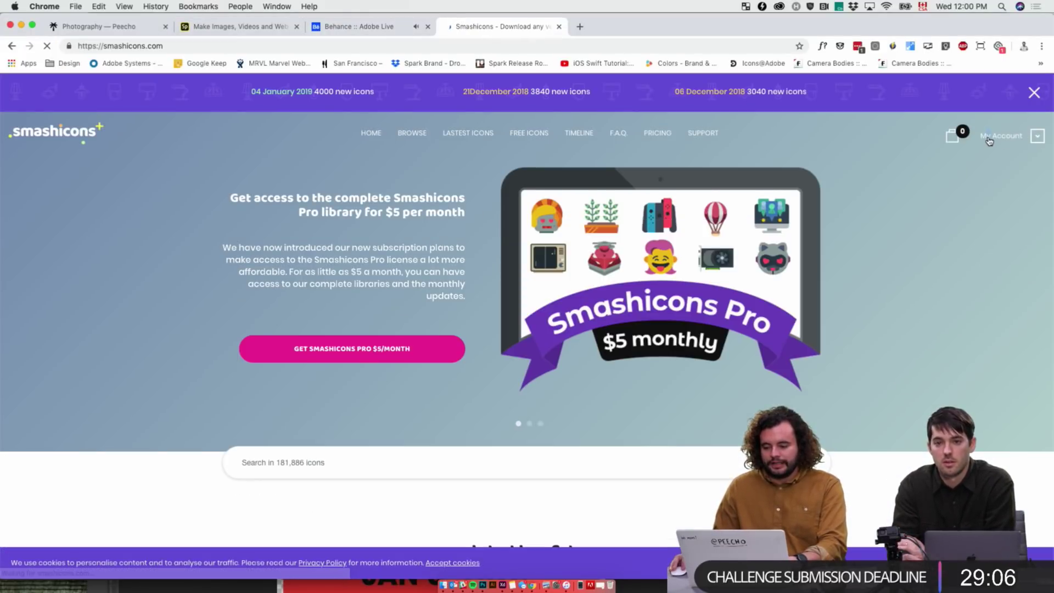
pyautogui.moveTo(989, 142)
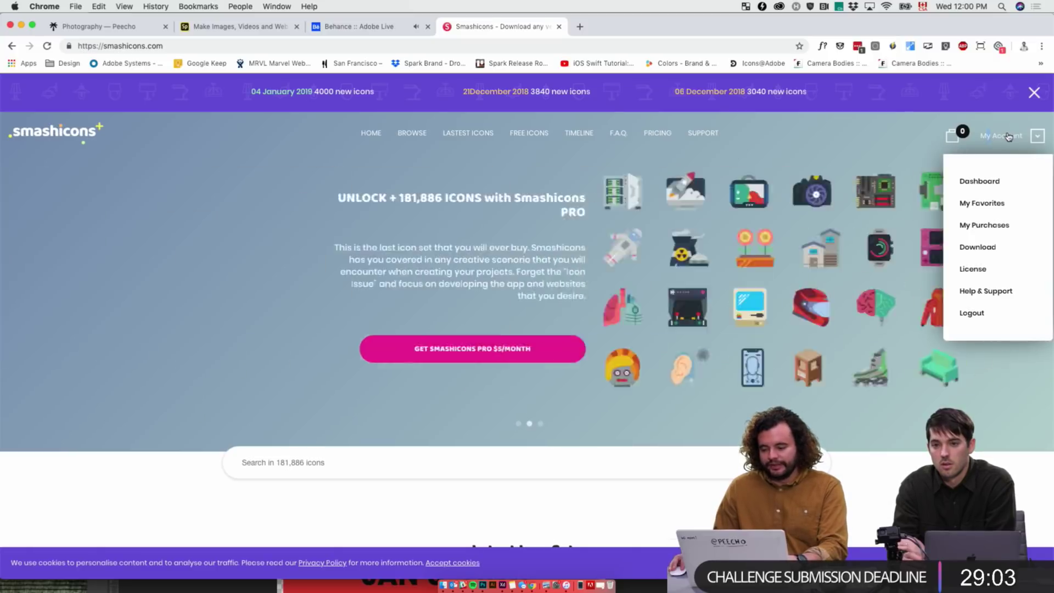
pyautogui.press('super+Tab')
pyautogui.press('super+Tab')
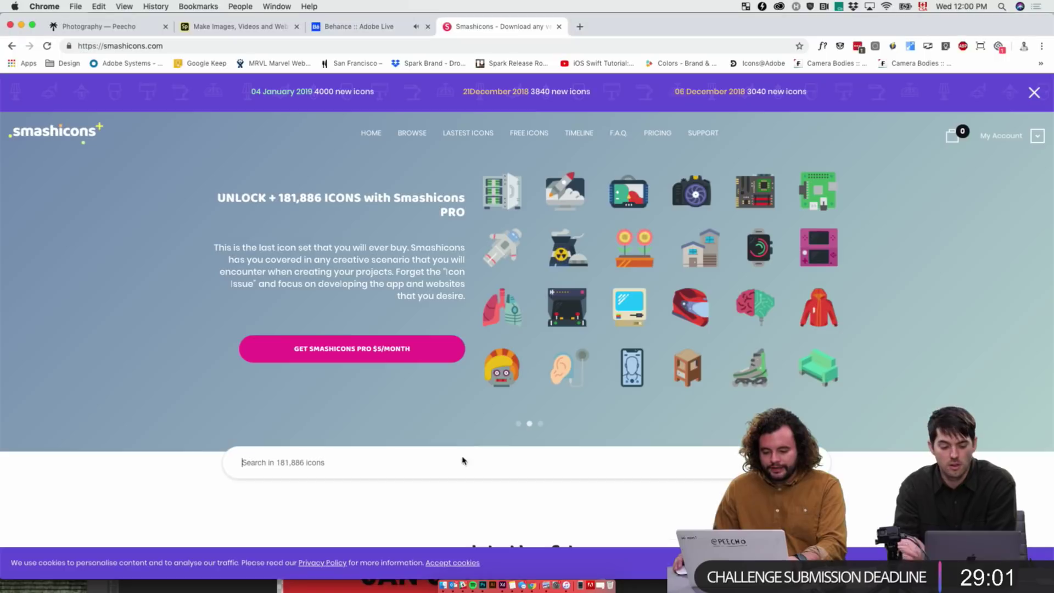
# - Search Smashicons for "schedule" and download the solid black version of the 049 Schedule calendar-and-clock icon as SVG
pyautogui.click(454, 462)
pyautogui.write('schedule')
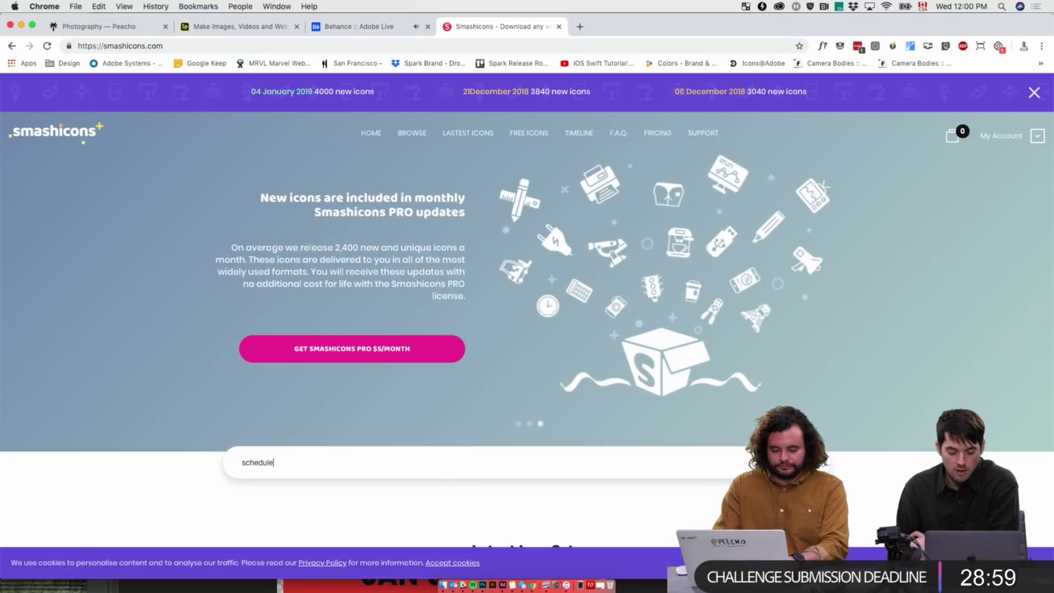
pyautogui.press('Return')
pyautogui.press('super+Tab')
pyautogui.click(142, 6)
pyautogui.press('super+Tab')
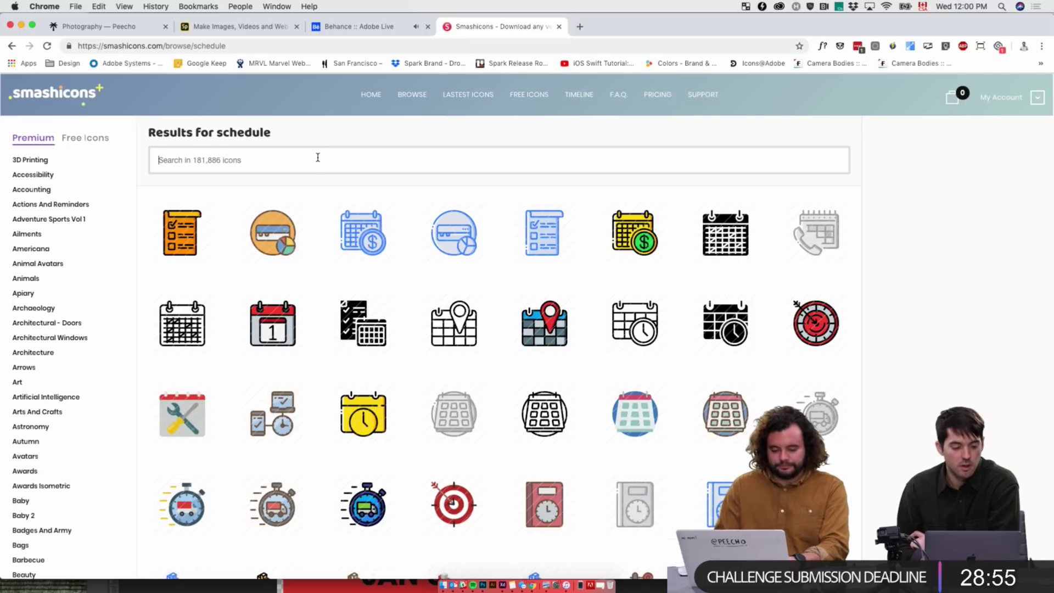
pyautogui.click(352, 427)
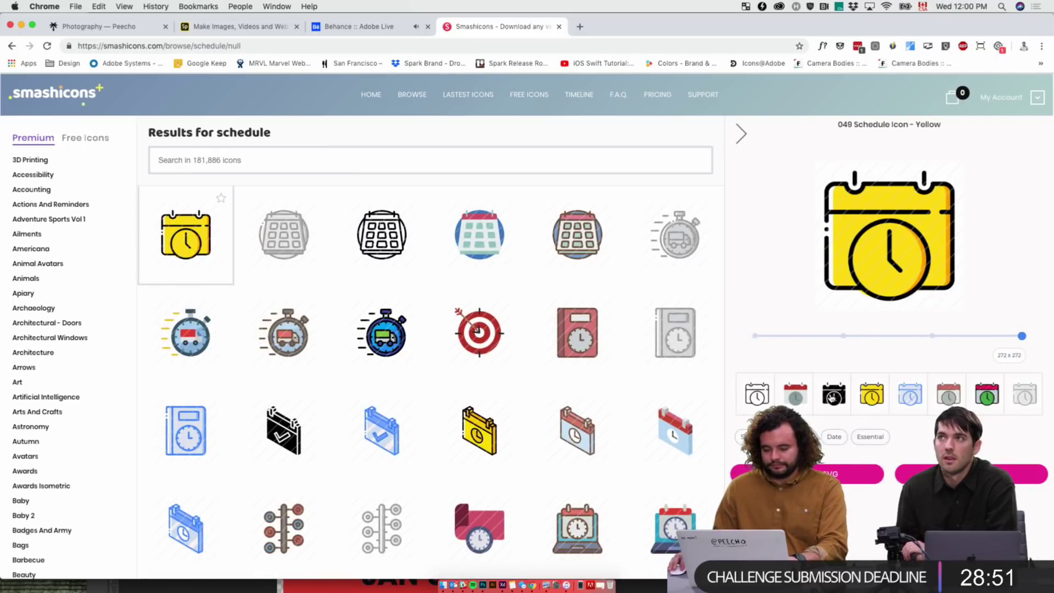
pyautogui.click(834, 396)
pyautogui.click(807, 473)
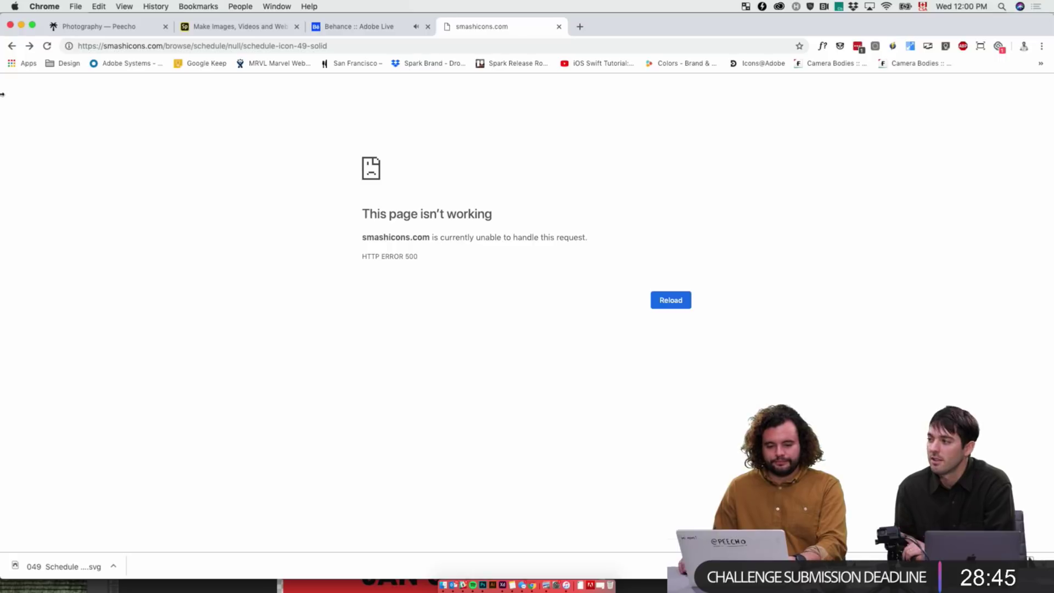
# - Leave the failed icon page and reopen the Smashicons home page
pyautogui.click(15, 46)
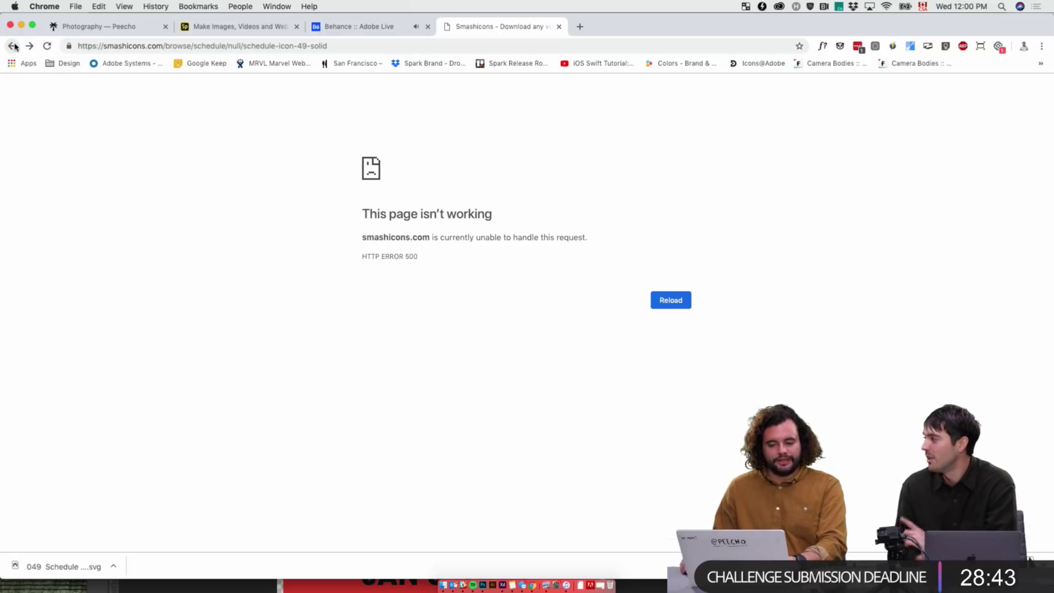
pyautogui.click(192, 45)
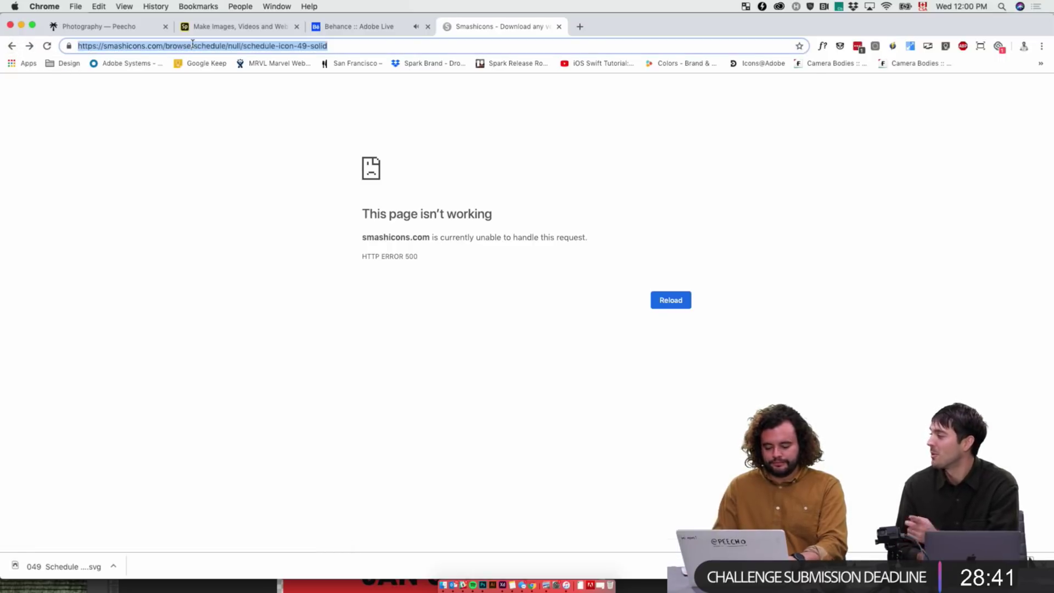
pyautogui.write('sm')
pyautogui.press('Return')
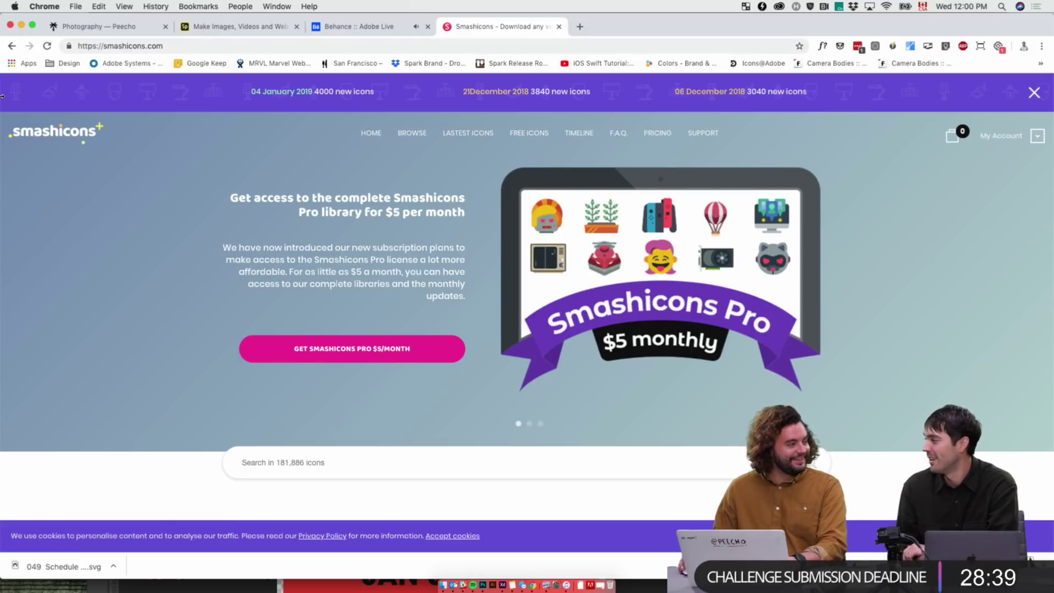
# - Narrow the browser window to reveal XD and place the downloaded Schedule SVG above the Schedule label, about 34 by 35 in size
pyautogui.moveTo(1, 110); pyautogui.dragTo(470, 113)
pyautogui.moveTo(516, 567); pyautogui.dragTo(393, 161)
pyautogui.click(953, 252)
pyautogui.click(952, 252)
pyautogui.click(302, 163)
pyautogui.scroll(5, 303, 161)
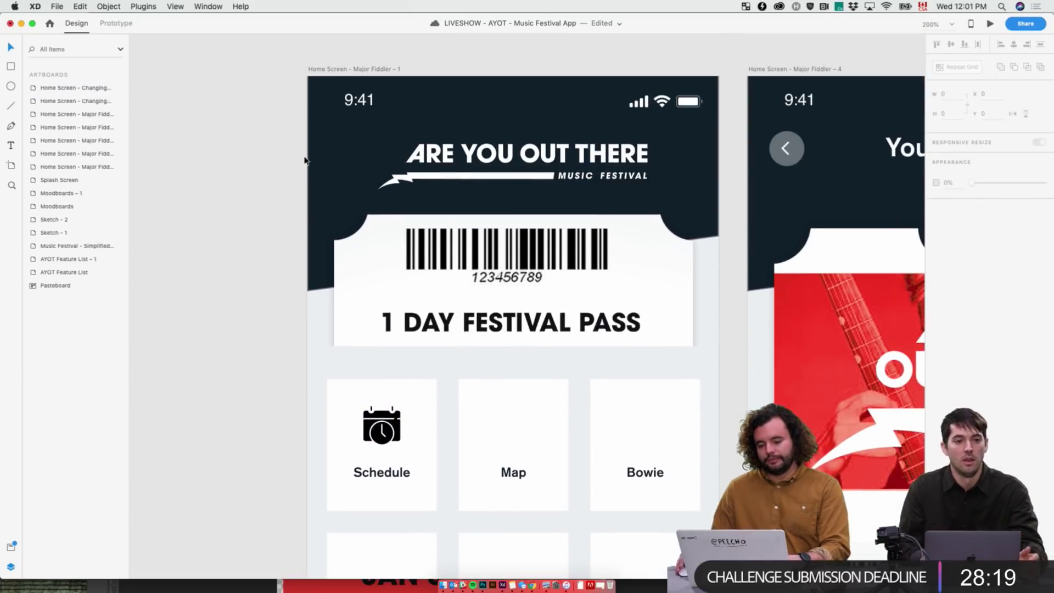
pyautogui.scroll(-10, 304, 161)
pyautogui.click(382, 130)
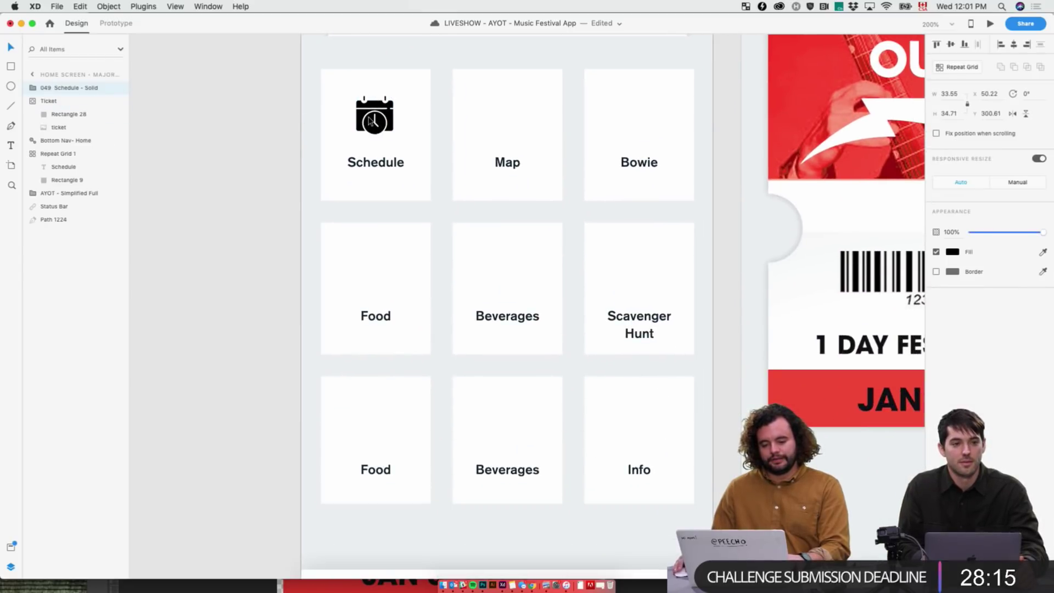
pyautogui.click(242, 134)
pyautogui.scroll(5, 243, 134)
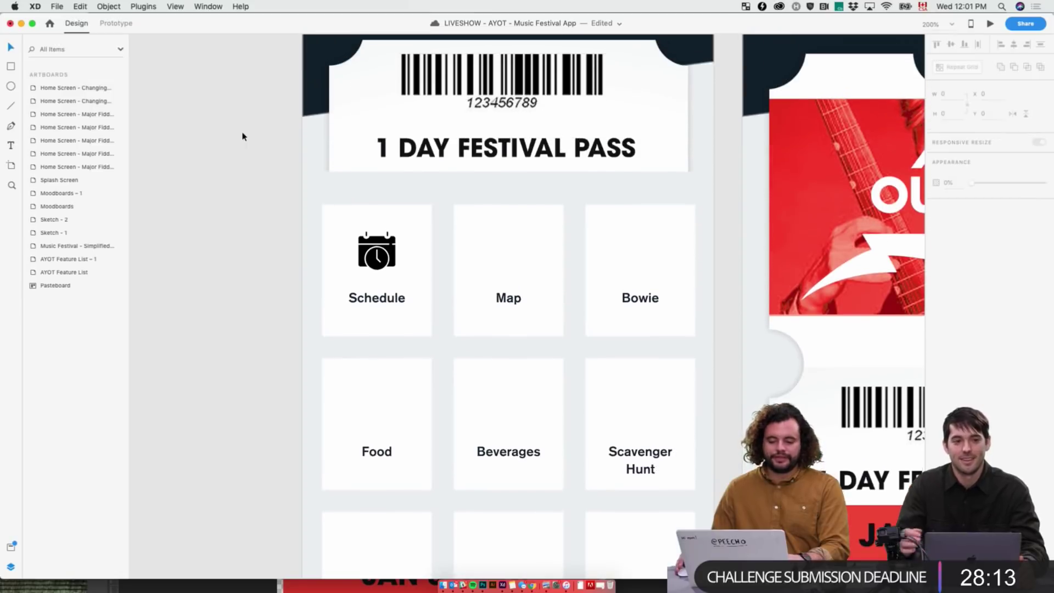
# - Switch back to Chrome and search Smashicons for "map"
pyautogui.press('super+Tab')
pyautogui.click(657, 470)
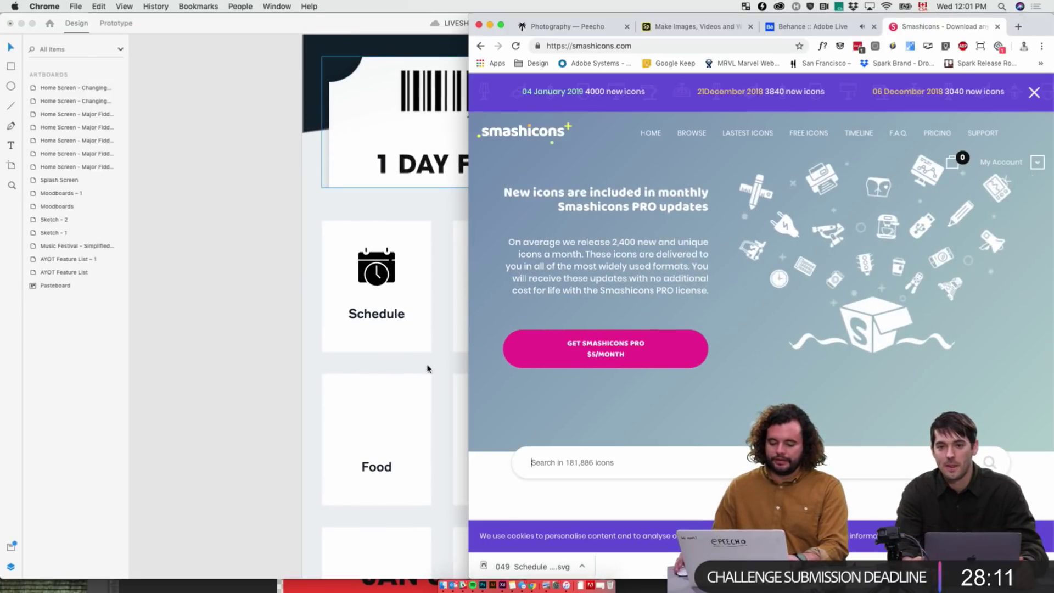
pyautogui.click(426, 367)
pyautogui.press('super+Tab')
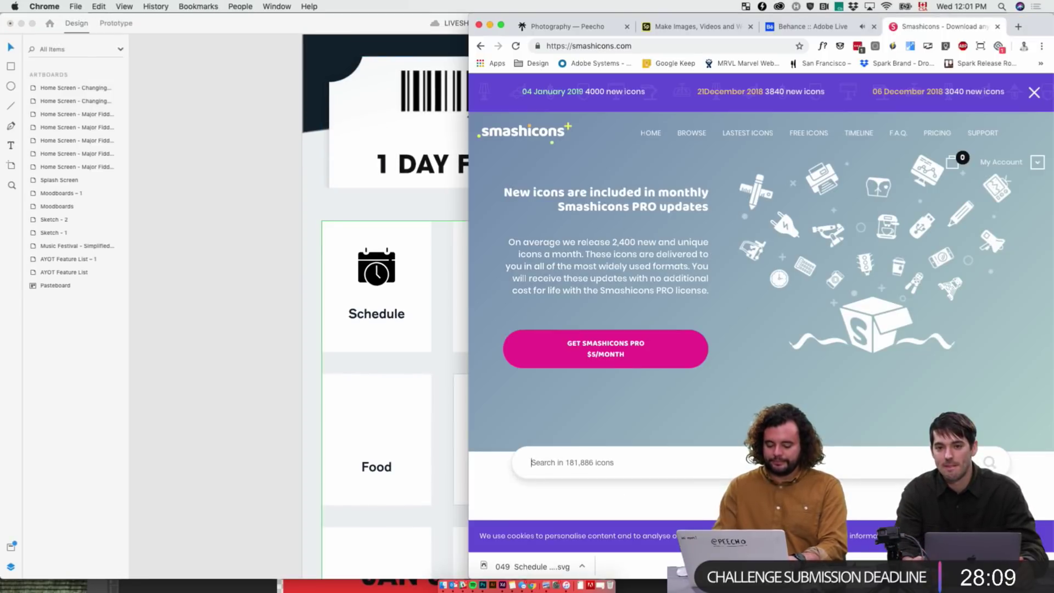
pyautogui.write('map')
pyautogui.press('Return')
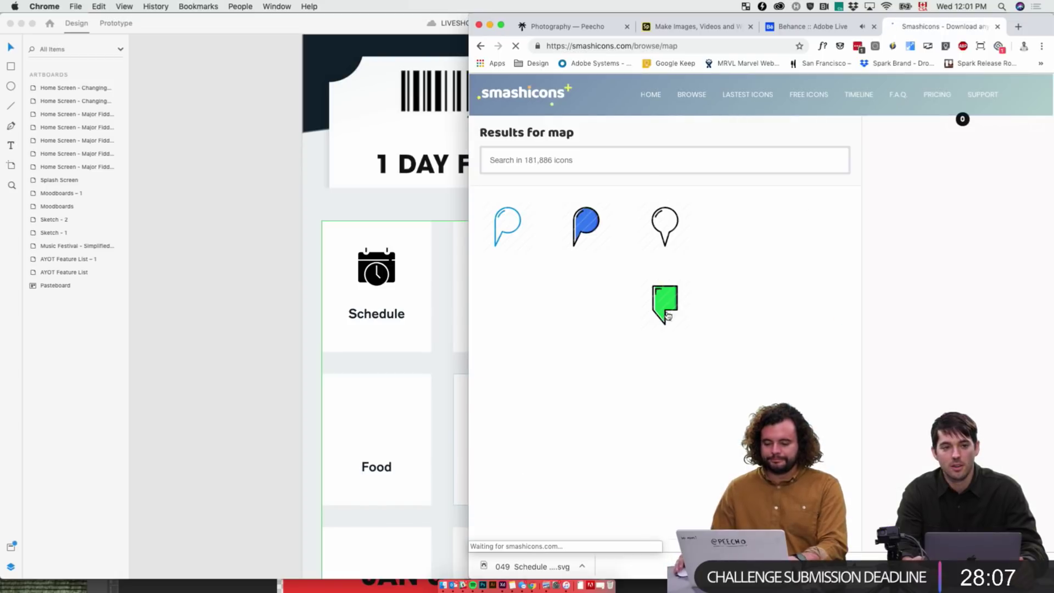
# - Look through the Smashicons "map" search results for a solid black icon that suits the Map tile
pyautogui.scroll(-2, 500, 327)
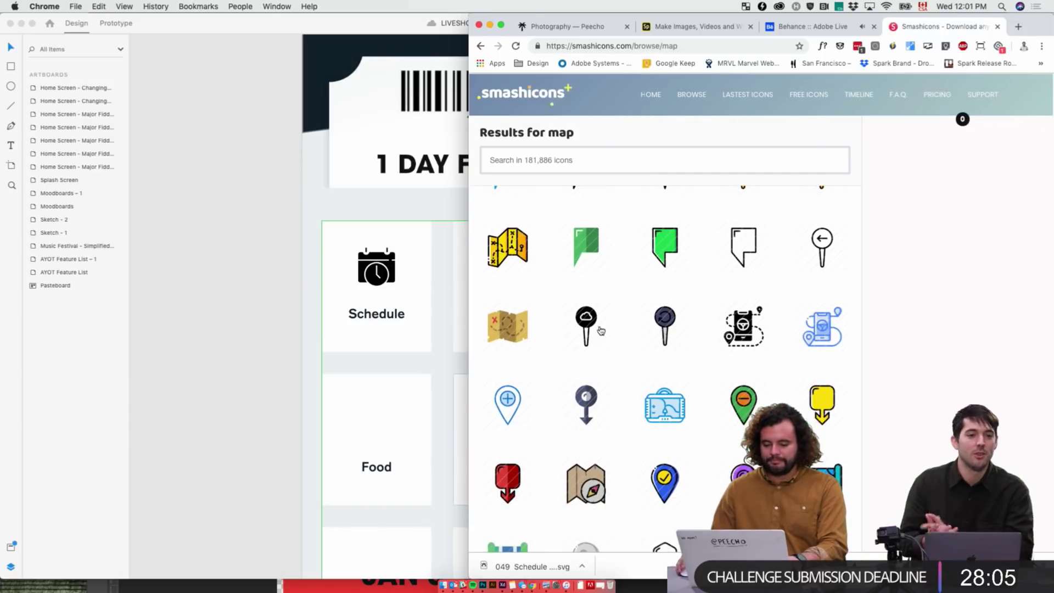
pyautogui.scroll(-3, 632, 340)
pyautogui.scroll(-4, 694, 378)
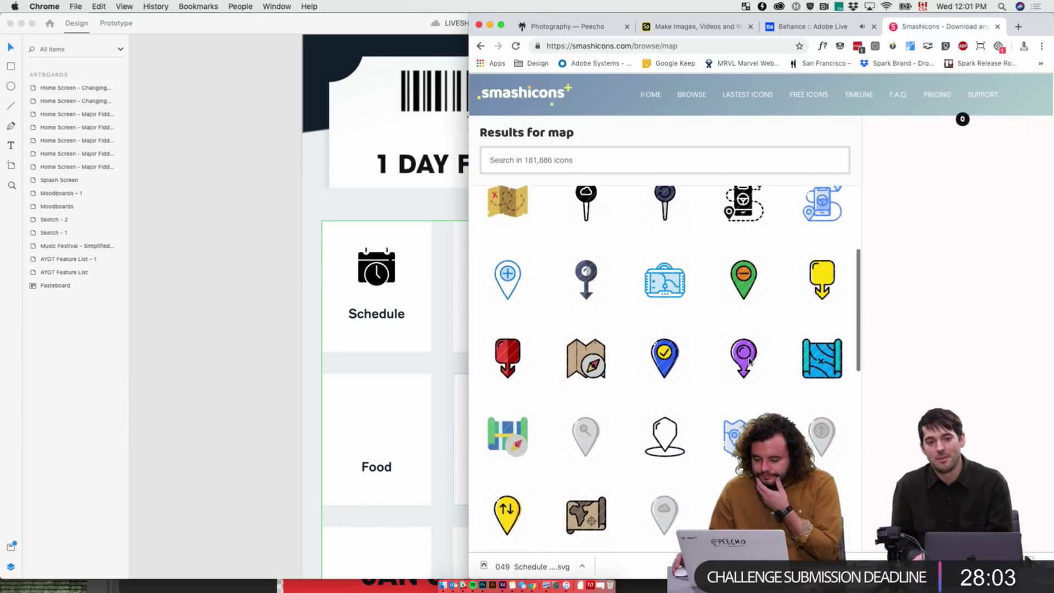
pyautogui.scroll(-3, 686, 377)
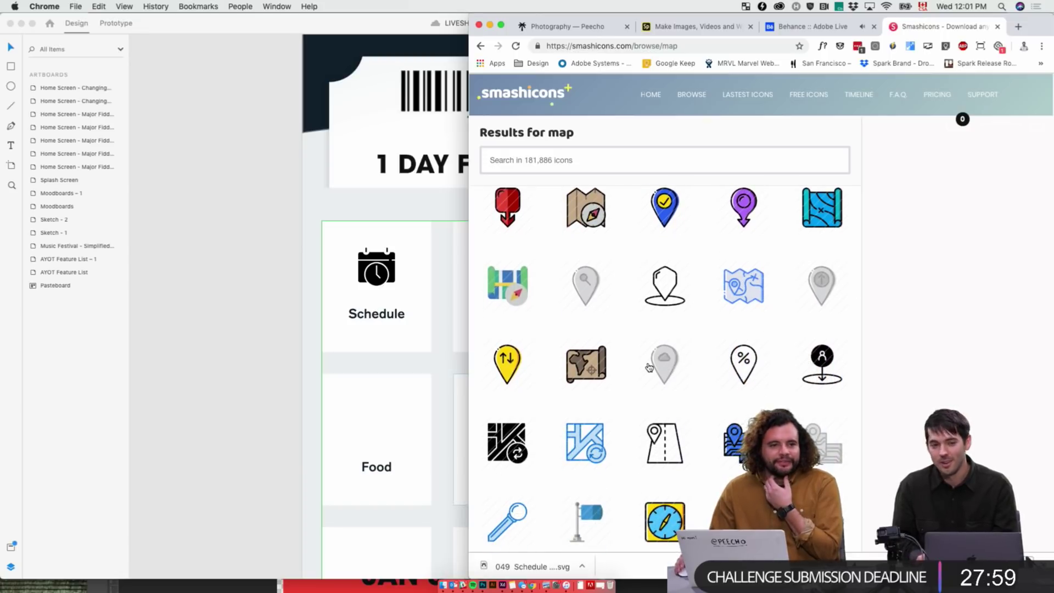
pyautogui.scroll(-6, 652, 367)
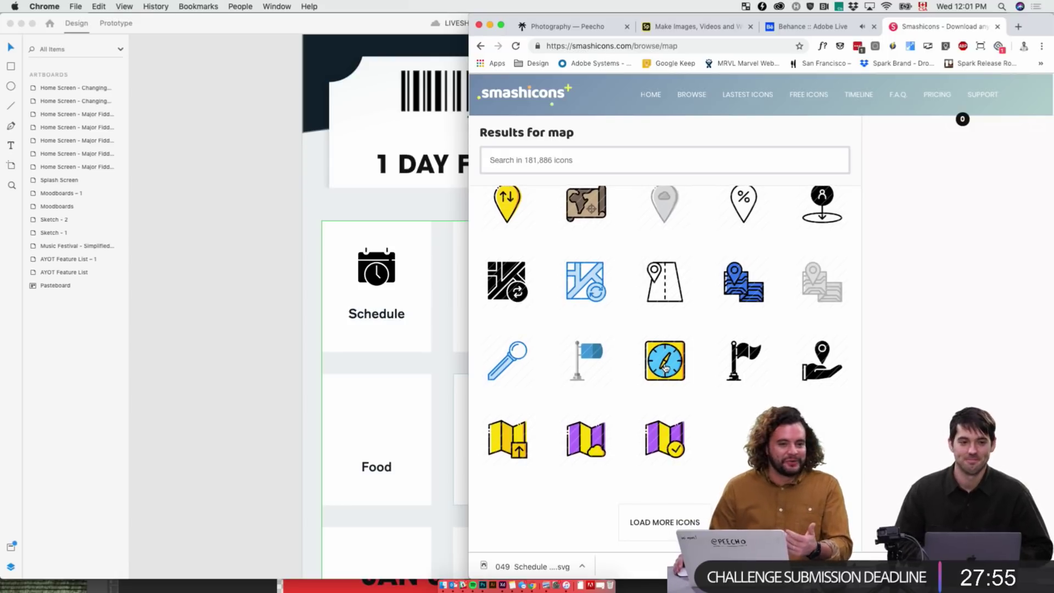
pyautogui.scroll(6, 666, 367)
pyautogui.scroll(10, 668, 365)
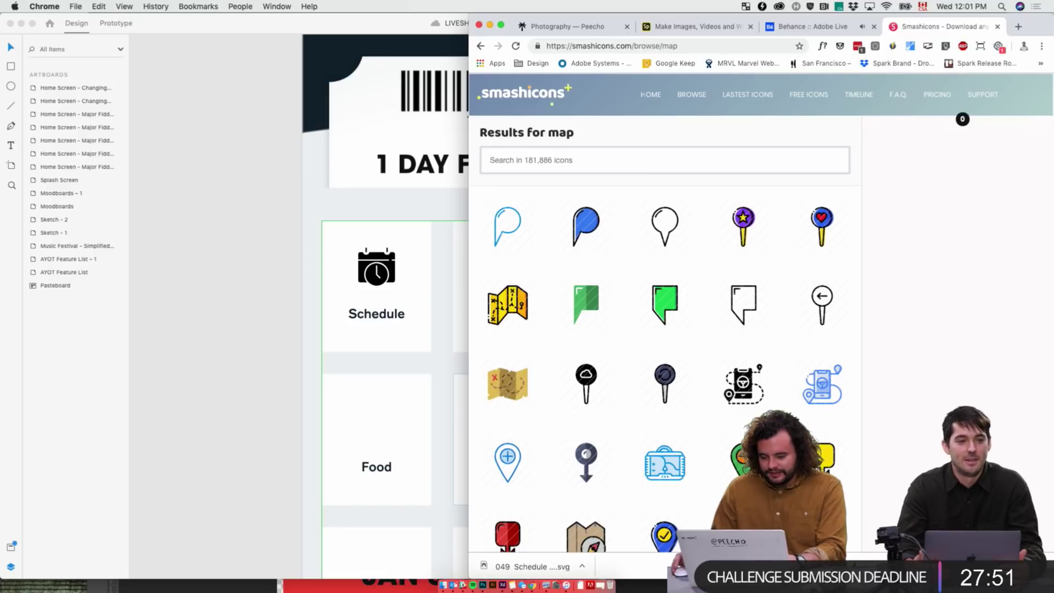
pyautogui.scroll(-5, 534, 406)
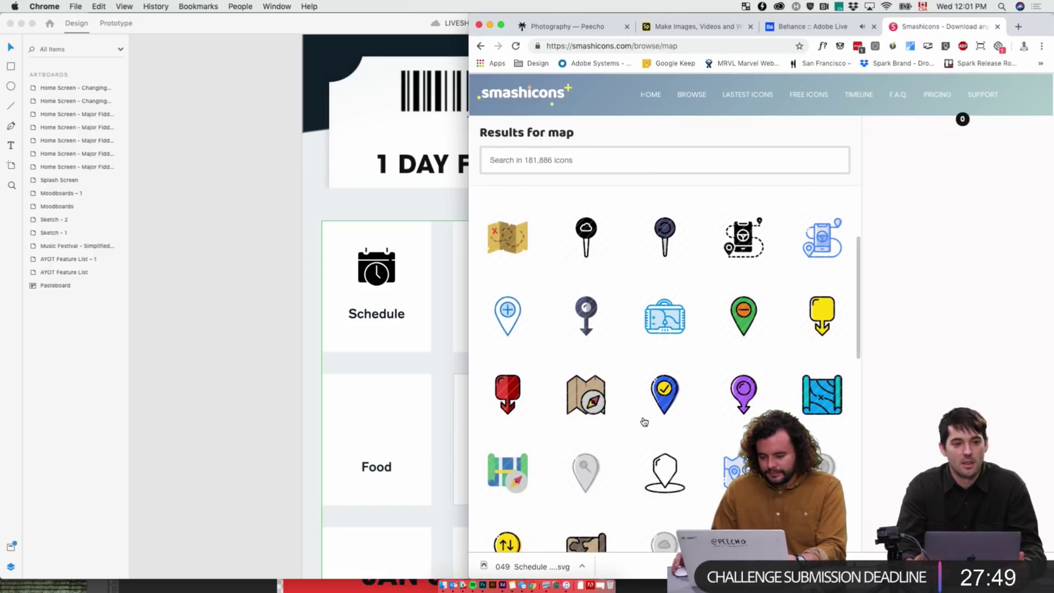
pyautogui.scroll(-3, 820, 430)
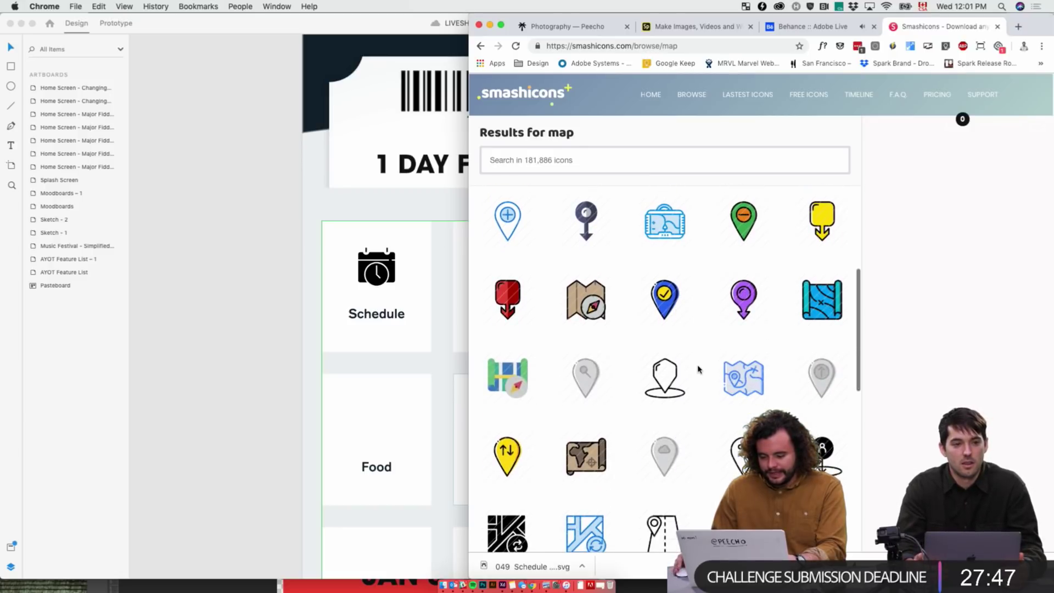
pyautogui.scroll(-2, 699, 369)
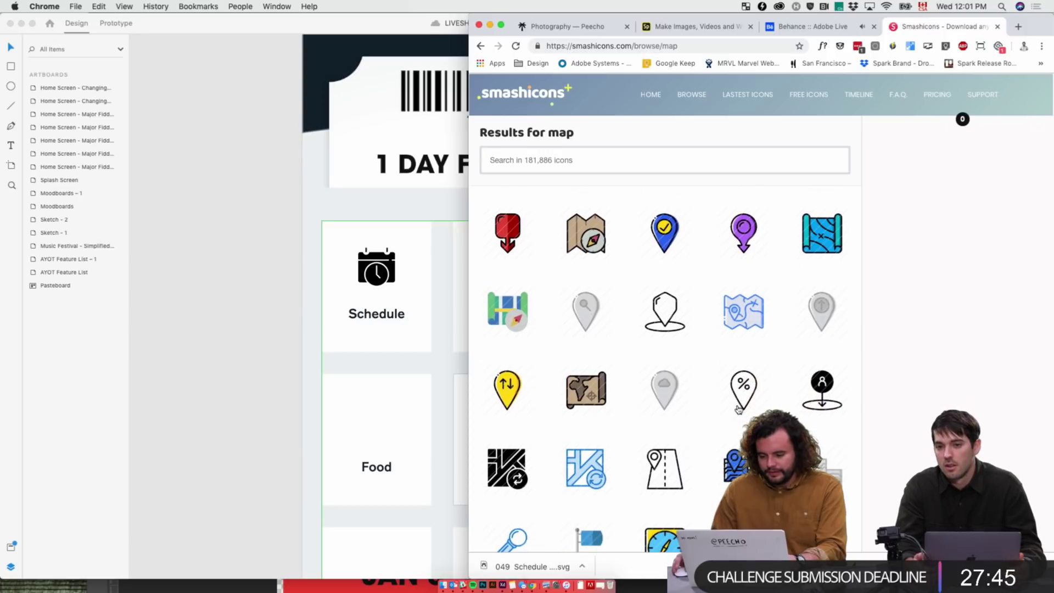
# - Search Smashicons for "pin map" and download the solid black Location Pin icon as SVG
pyautogui.click(528, 150)
pyautogui.write('pin map')
pyautogui.press('Return')
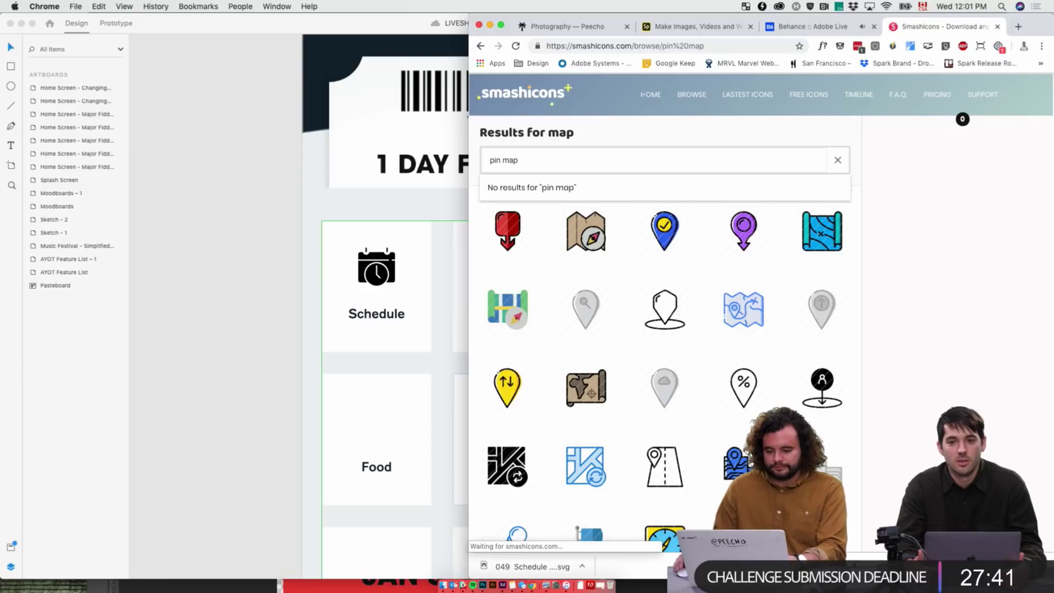
pyautogui.scroll(3, 789, 393)
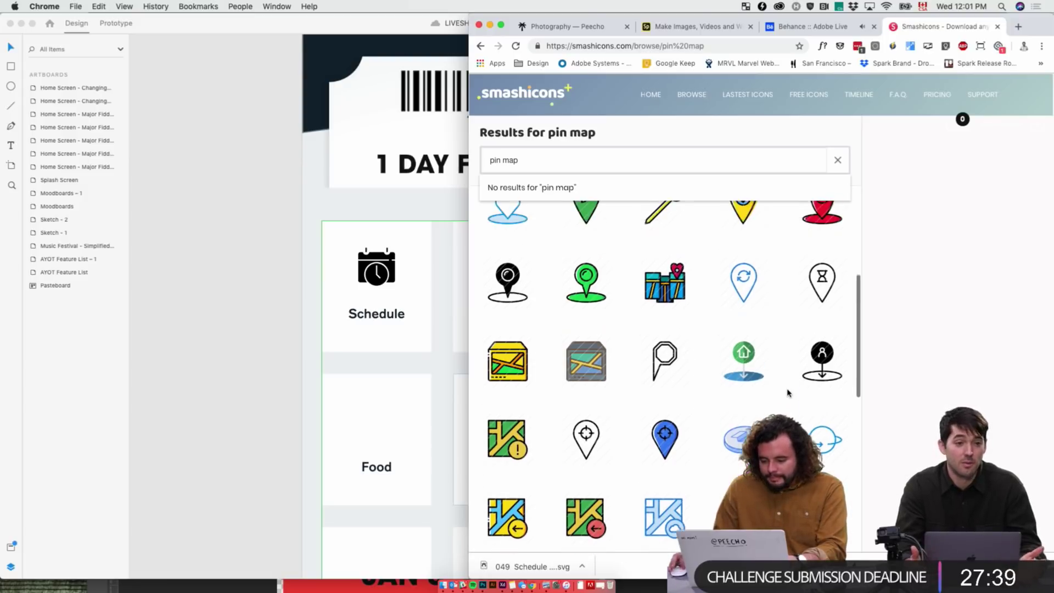
pyautogui.click(551, 419)
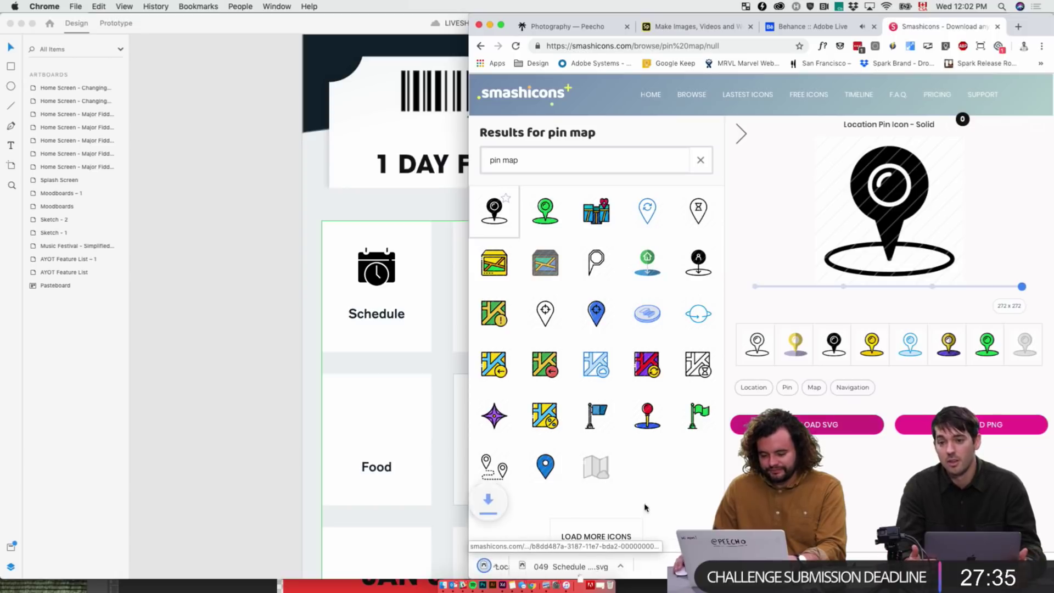
# - Place the downloaded Location Pin SVG in the XD design, centred above the Map label and level with the Schedule icon
pyautogui.moveTo(527, 567); pyautogui.dragTo(538, 235)
pyautogui.click(216, 246)
pyautogui.moveTo(493, 261); pyautogui.dragTo(493, 275)
pyautogui.click(278, 277)
pyautogui.hscroll(3, 243, 259)
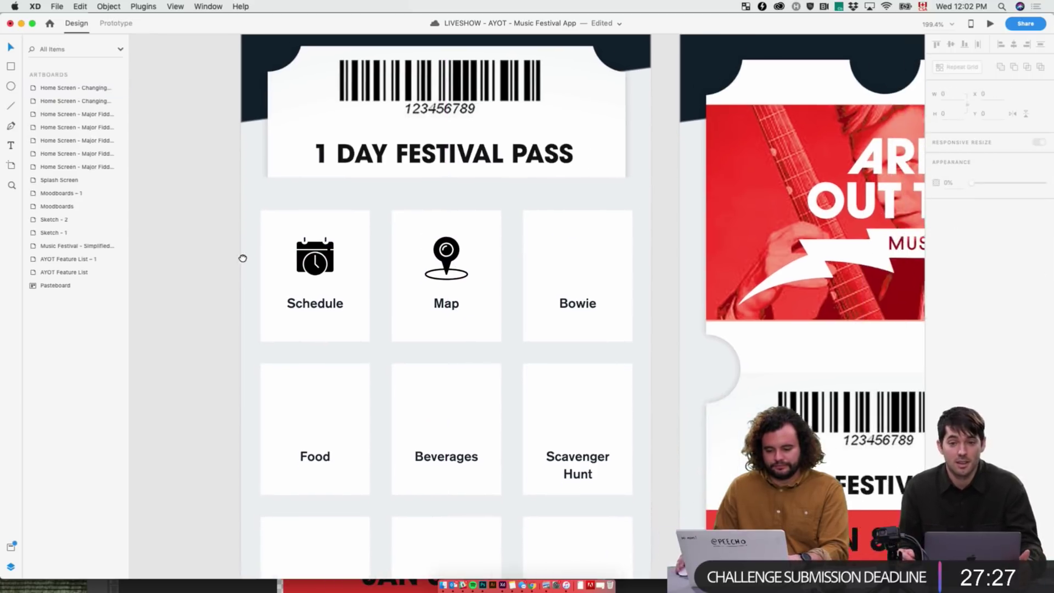
pyautogui.press('super+Tab')
pyautogui.press('super+Tab')
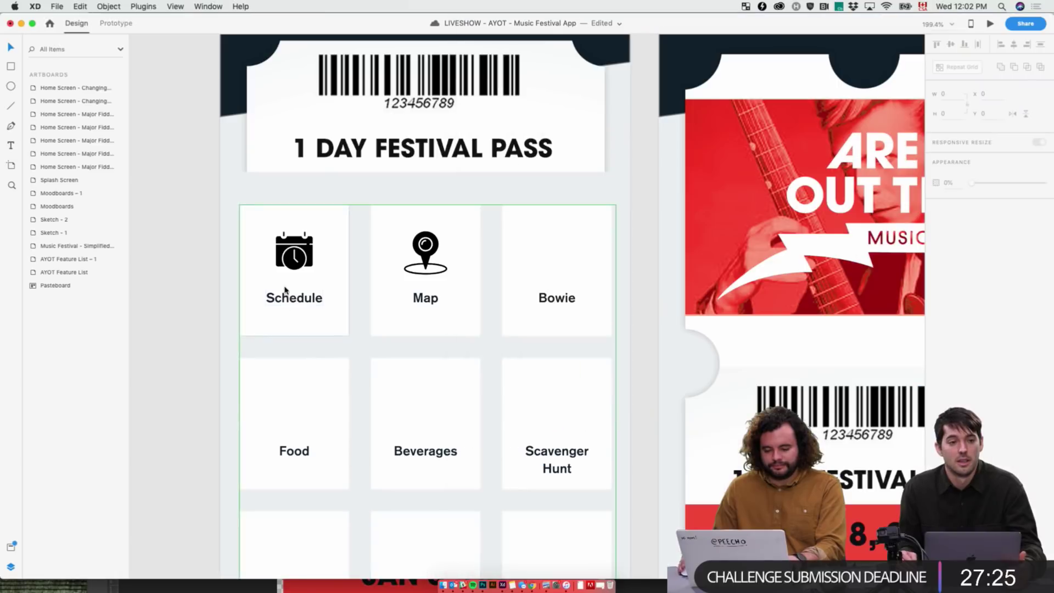
pyautogui.press('super+Tab')
pyautogui.click(331, 271)
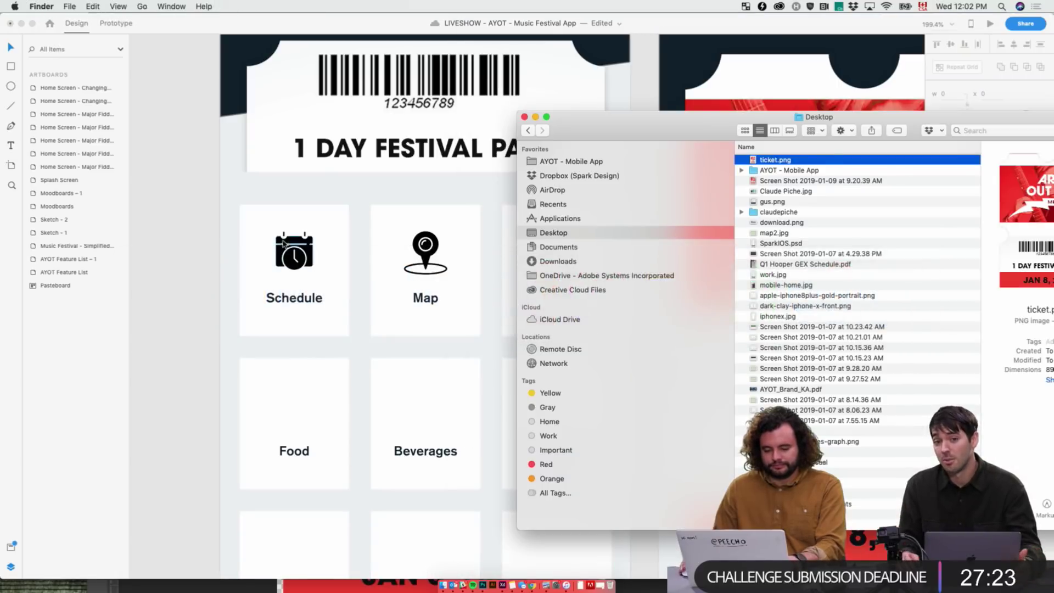
pyautogui.click(291, 126)
# - Open the Creative Cloud Libraries window on the AYOT library and move it up so its graphics are in full view
pyautogui.click(240, 6)
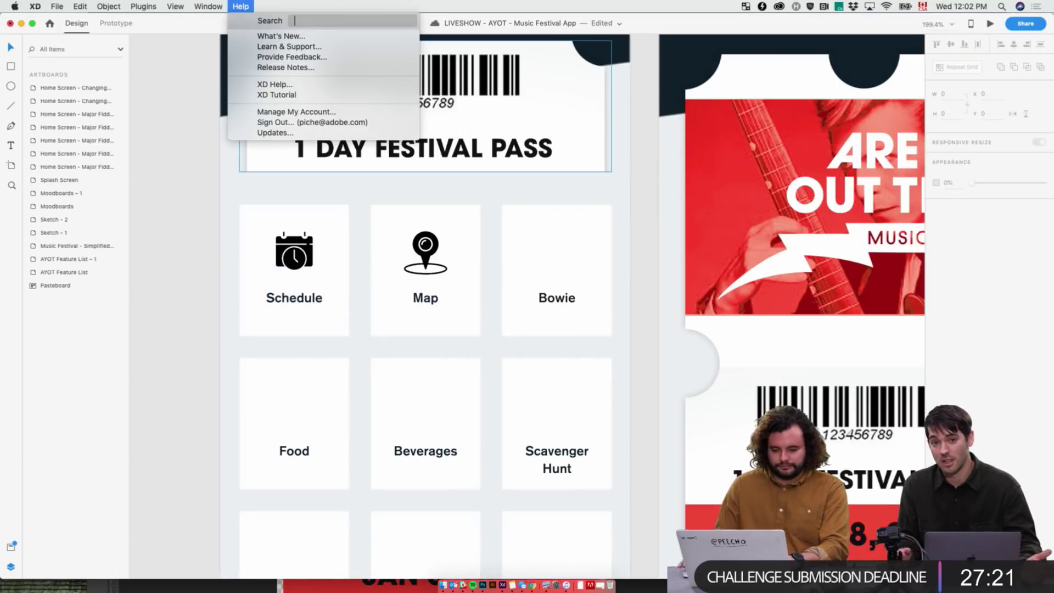
pyautogui.write('cc l')
pyautogui.press('Return')
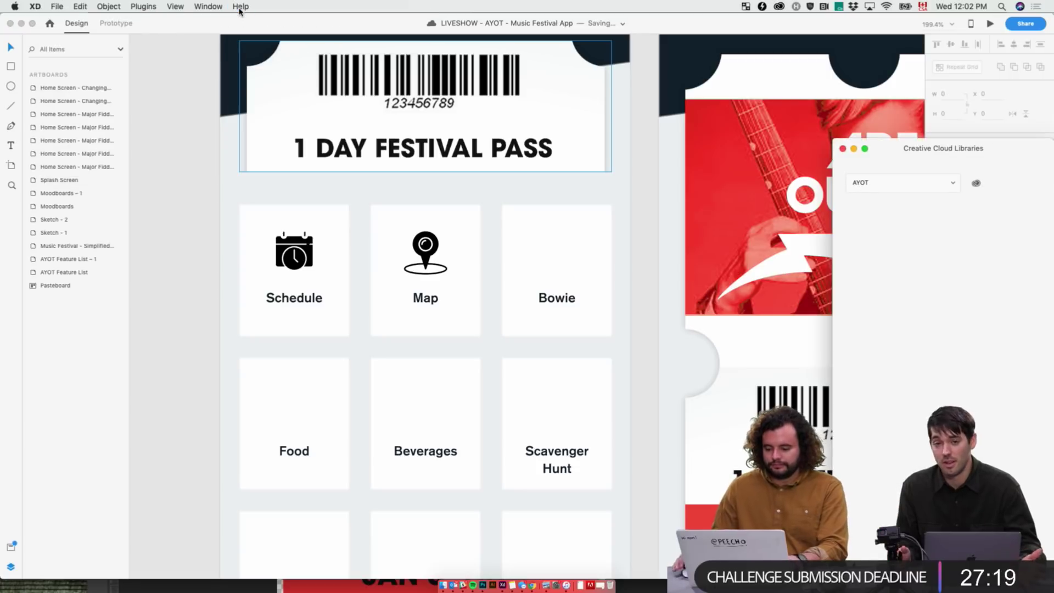
pyautogui.scroll(-4, 978, 329)
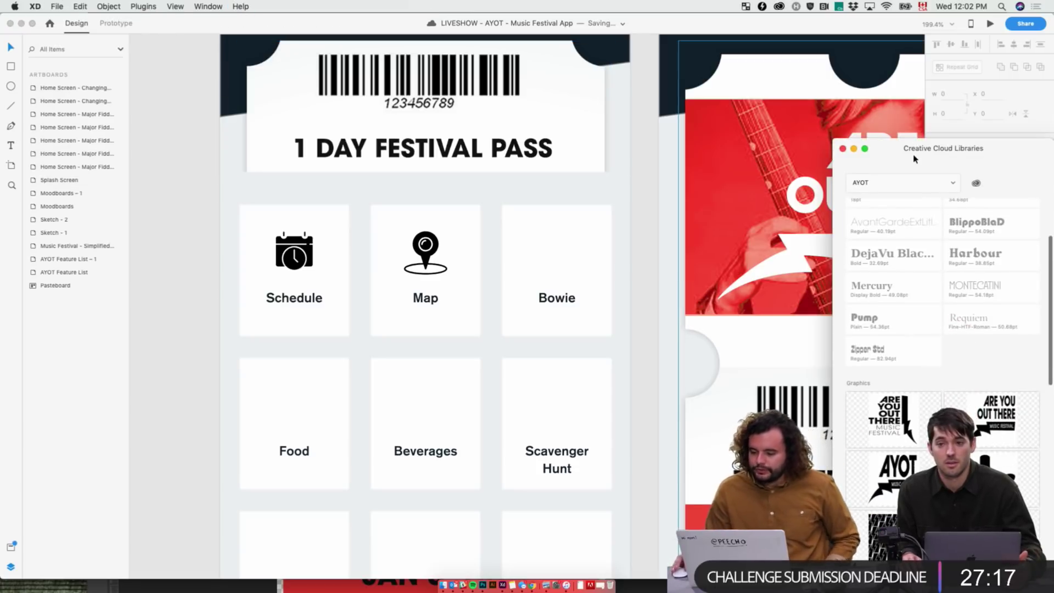
pyautogui.moveTo(915, 159); pyautogui.dragTo(852, 39)
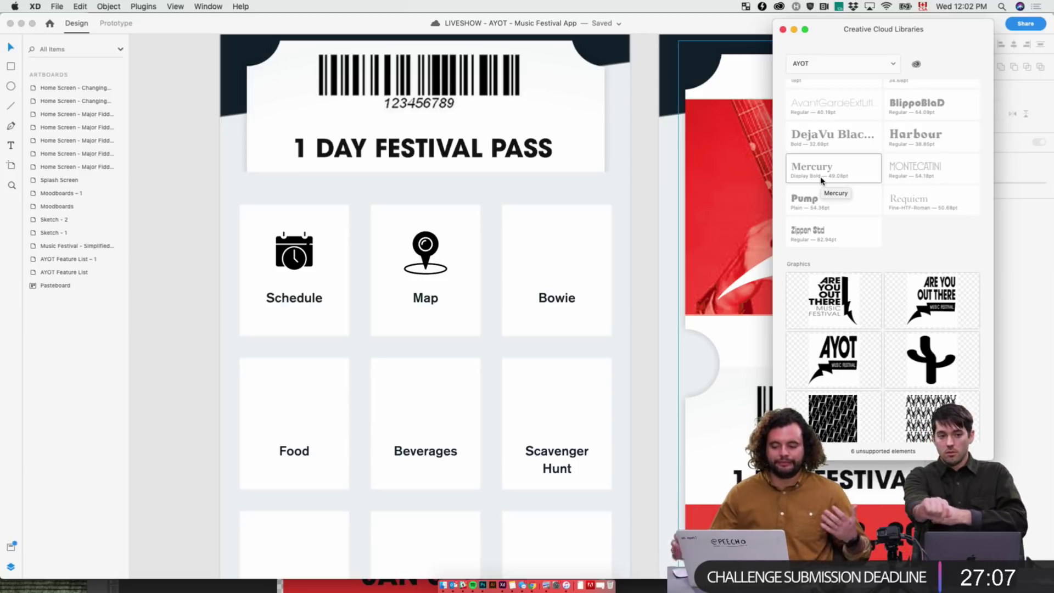
# - Place the AYOT library's wide lightning bolt graphic above the Bowie label, scaled down to about 24 by 40
pyautogui.scroll(3, 858, 225)
pyautogui.scroll(-10, 867, 219)
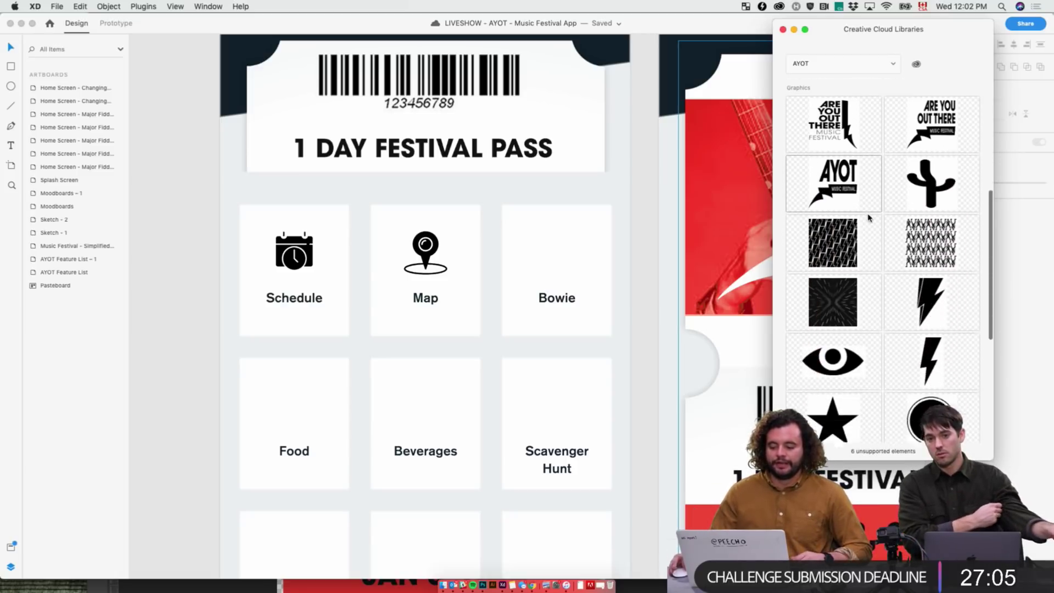
pyautogui.scroll(-5, 869, 218)
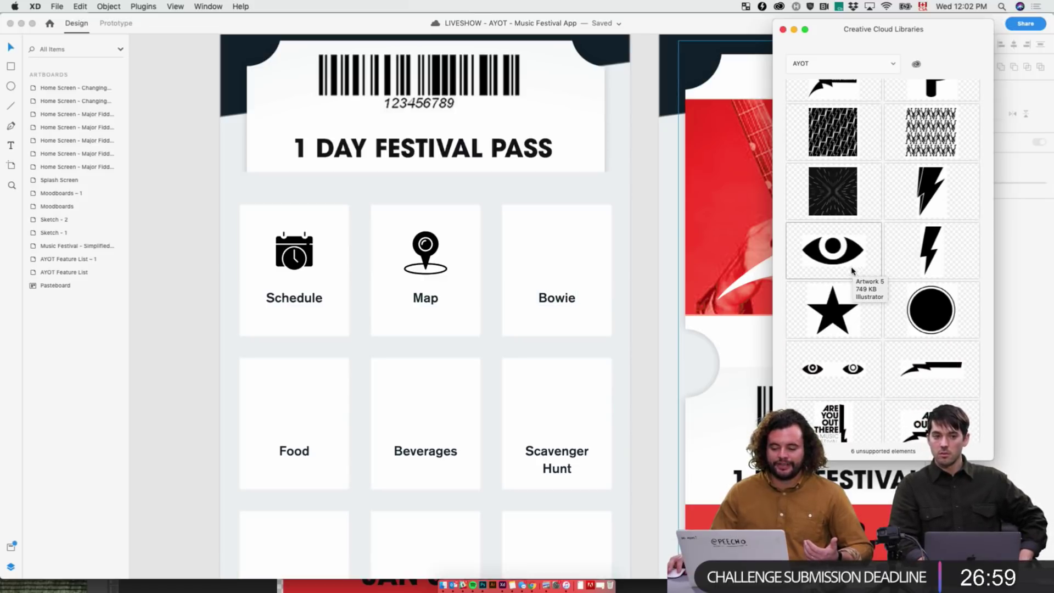
pyautogui.scroll(-6, 868, 391)
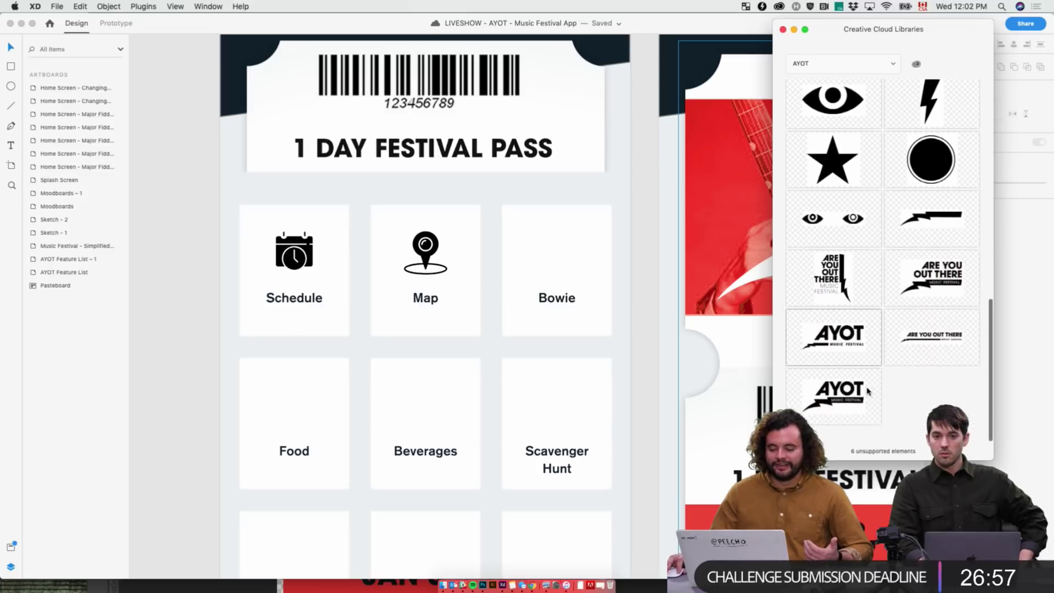
pyautogui.scroll(5, 868, 391)
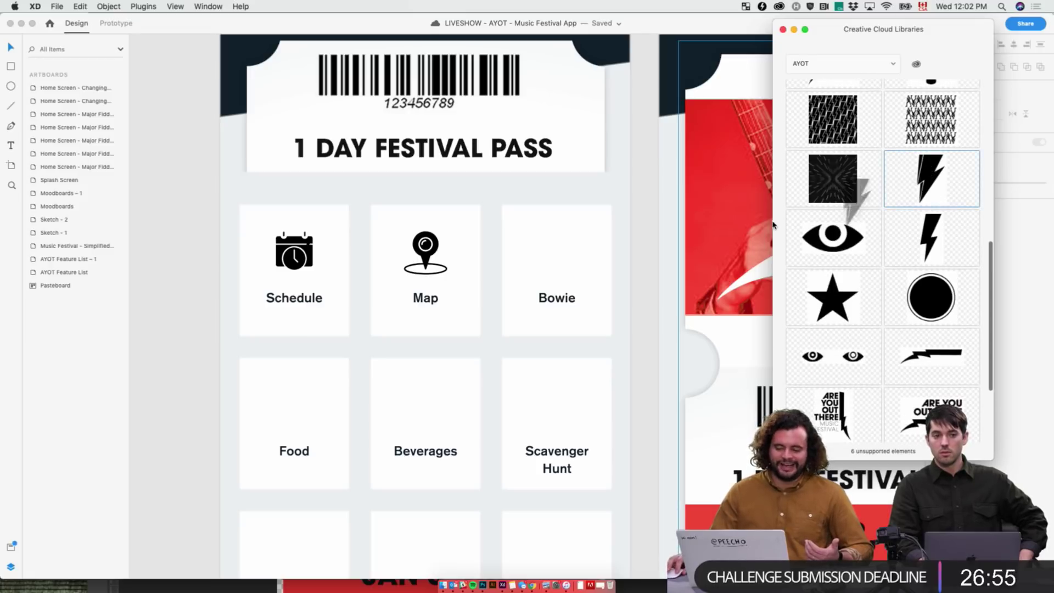
pyautogui.moveTo(774, 226); pyautogui.dragTo(550, 253)
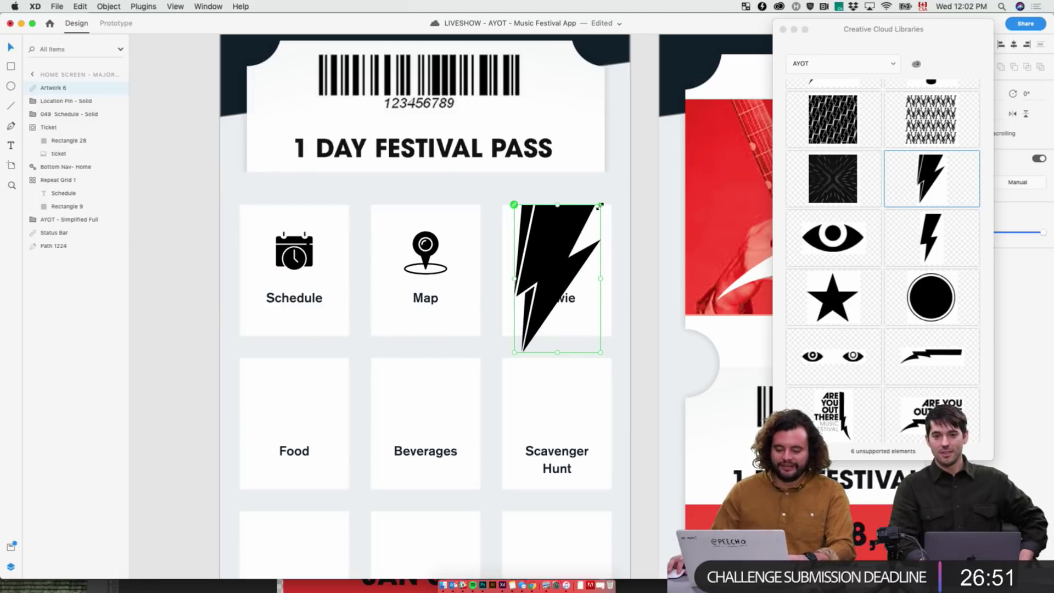
pyautogui.moveTo(601, 205); pyautogui.dragTo(566, 245)
pyautogui.click(212, 240)
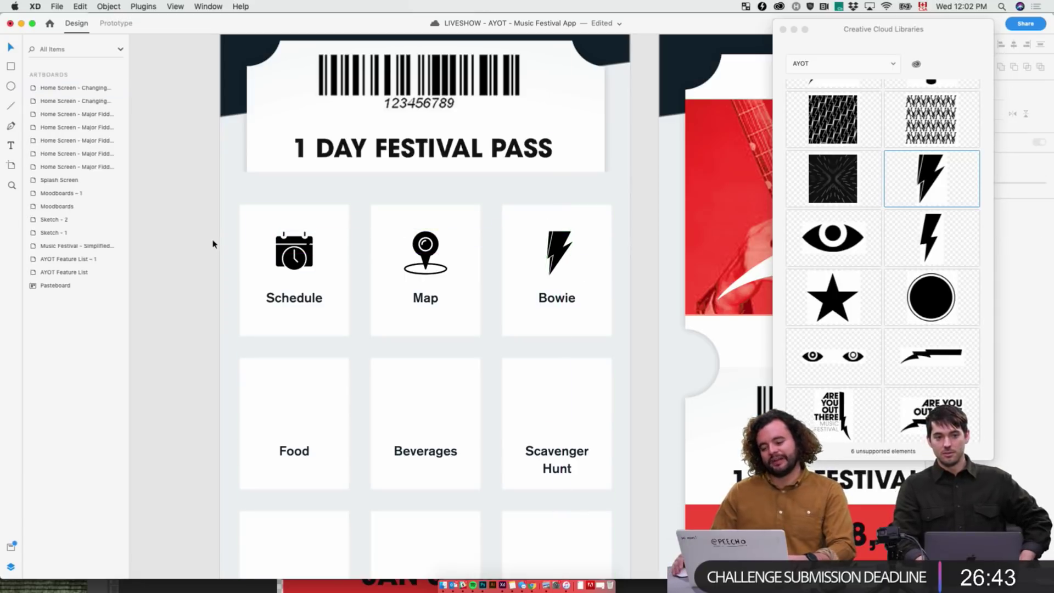
# - Select the Bowie lightning bolt and move the Creative Cloud Libraries window clear of the property settings
pyautogui.scroll(5, 216, 244)
pyautogui.scroll(-5, 477, 252)
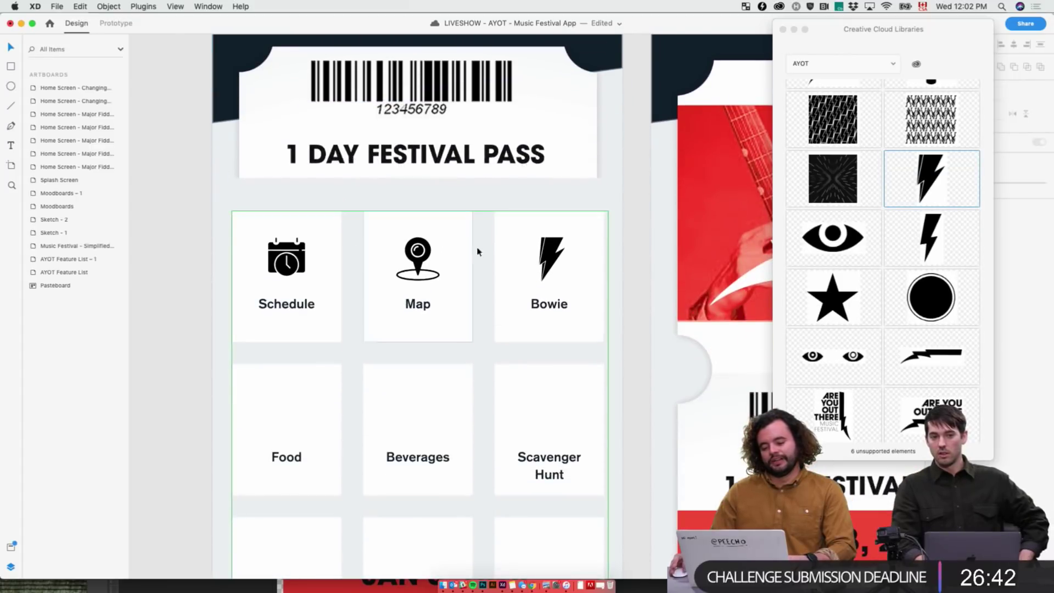
pyautogui.doubleClick(569, 275)
pyautogui.moveTo(849, 29); pyautogui.dragTo(98, 97)
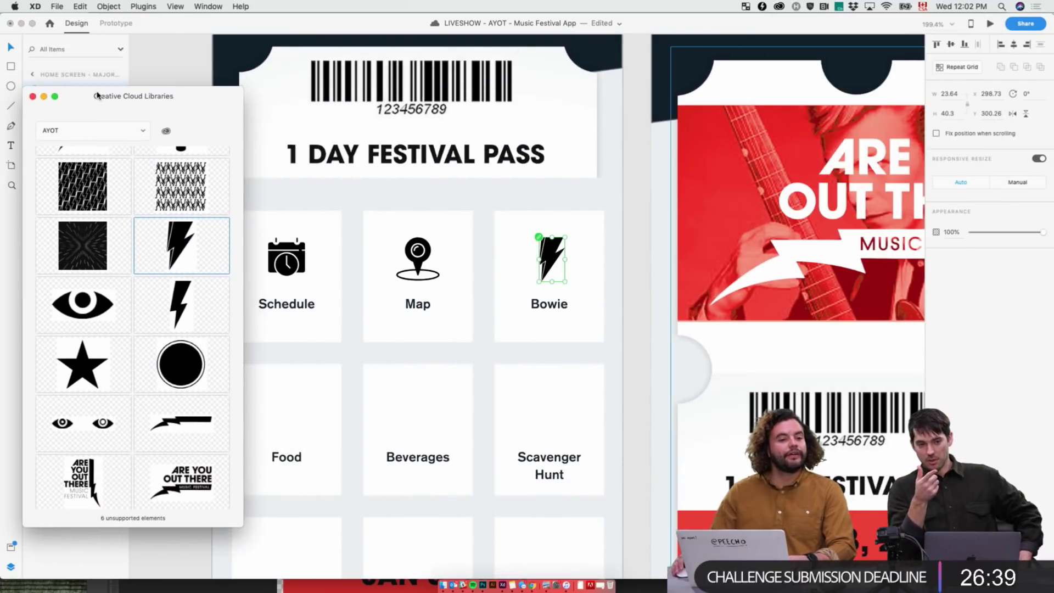
pyautogui.hscroll(-2, 495, 263)
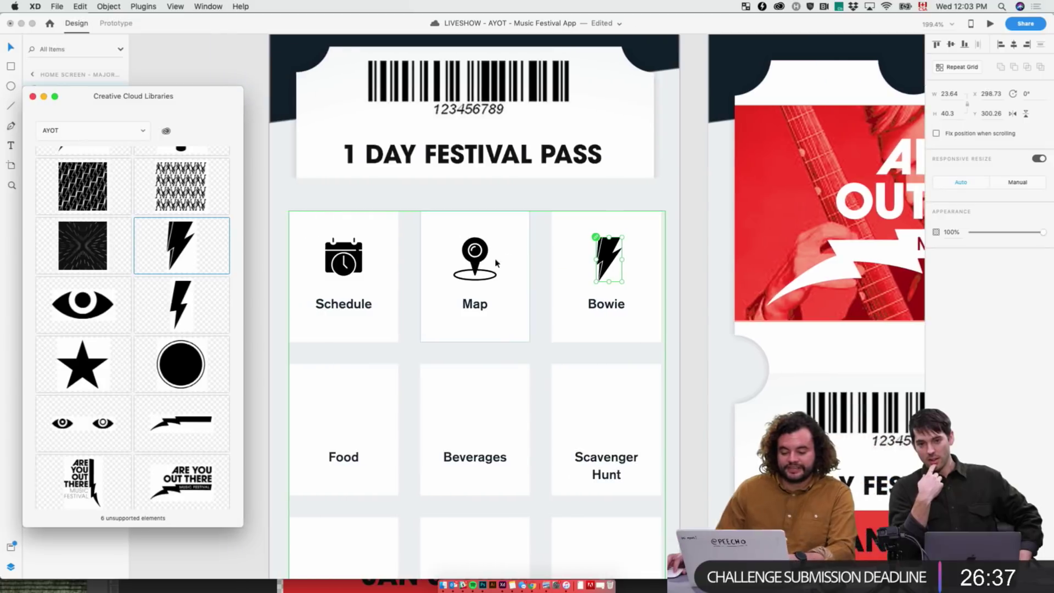
pyautogui.scroll(-3, 496, 263)
pyautogui.doubleClick(346, 471)
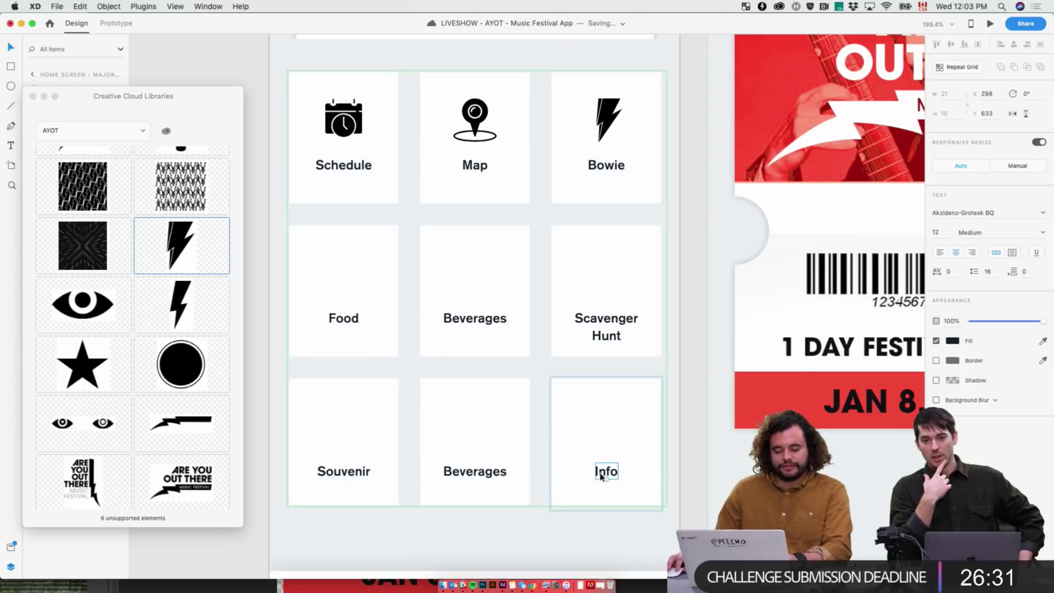
pyautogui.doubleClick(601, 473)
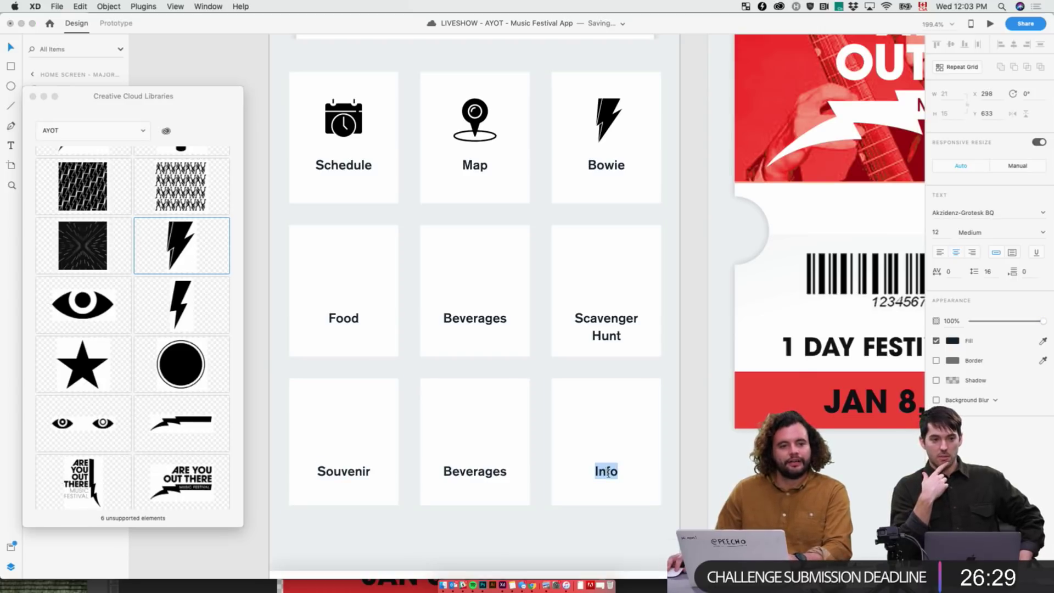
pyautogui.press('Escape')
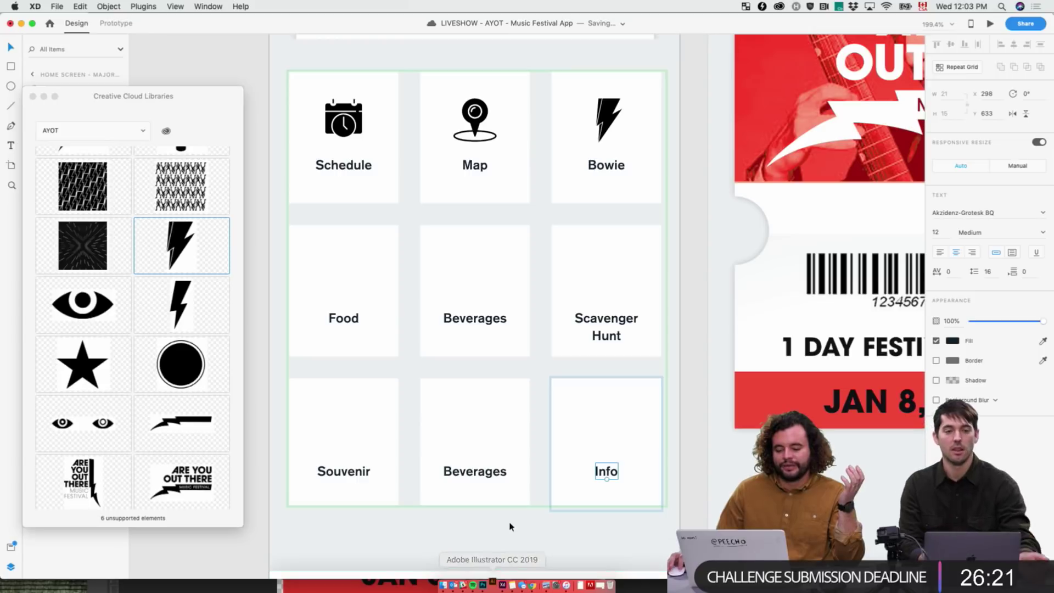
pyautogui.click(459, 479)
pyautogui.doubleClick(461, 473)
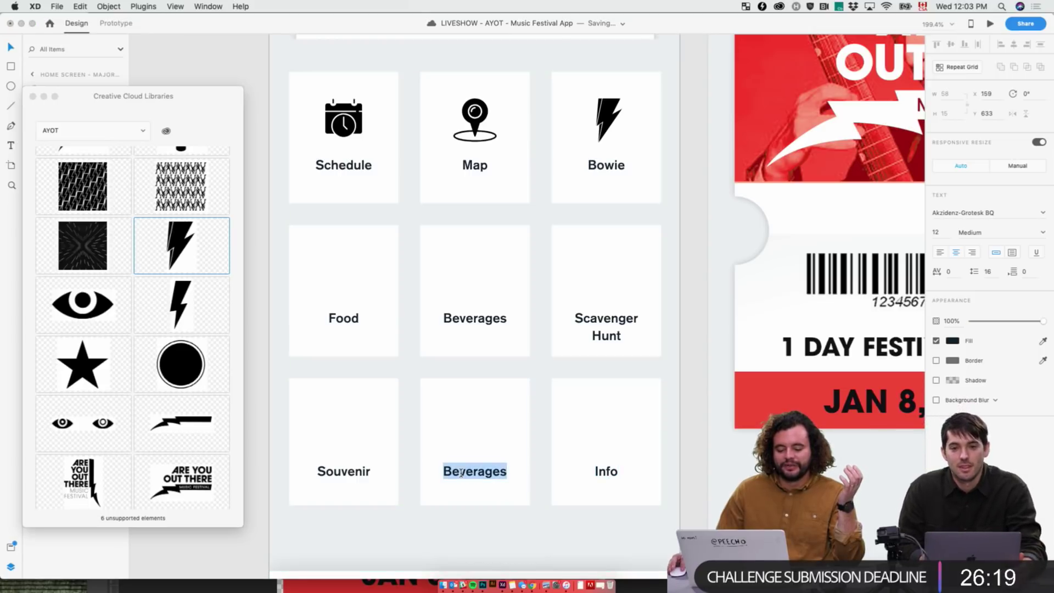
pyautogui.press('Escape')
pyautogui.rightClick(500, 582)
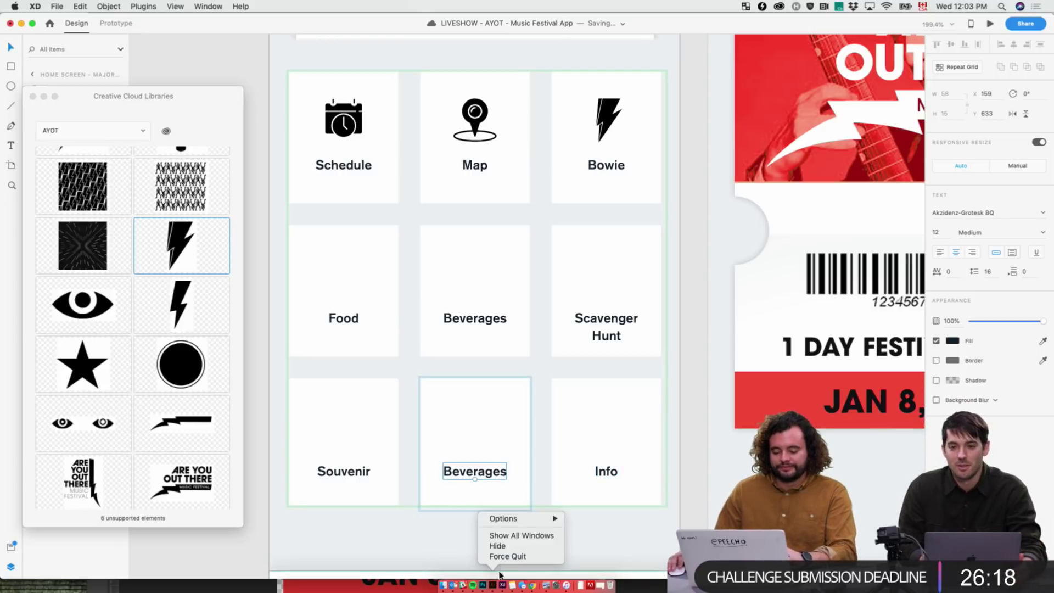
pyautogui.click(492, 546)
pyautogui.click(495, 532)
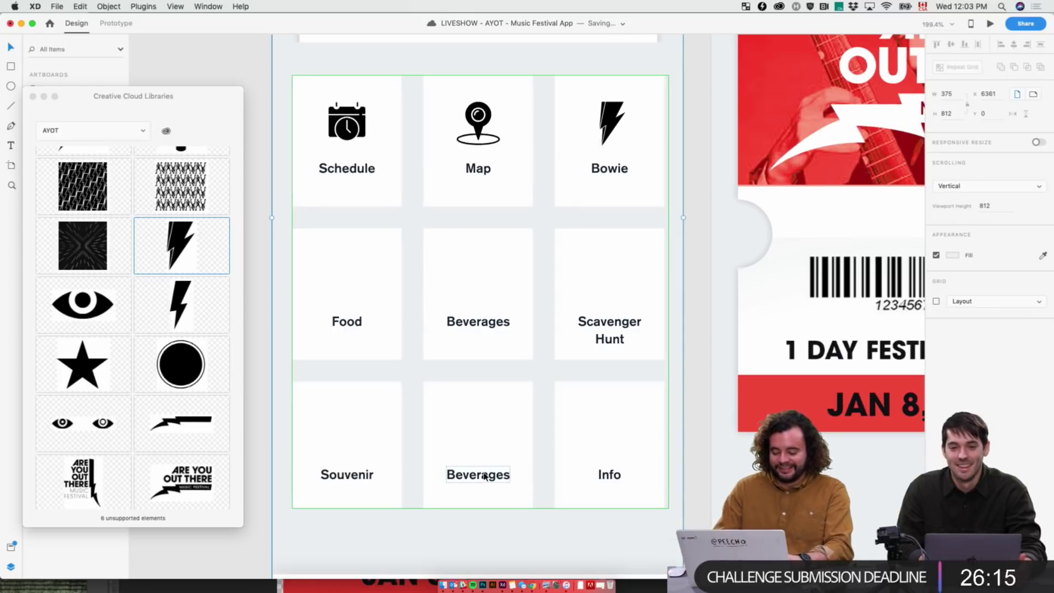
# - Examine the App Flow Sketches, especially the Home - During Fest wireframe's shortcut tiles, for the planned labels and icons
pyautogui.press('super+minus')
pyautogui.press('super+minus')
pyautogui.press('super+minus')
pyautogui.moveTo(320, 440); pyautogui.dragTo(723, 439)
pyautogui.moveTo(264, 492); pyautogui.dragTo(788, 464)
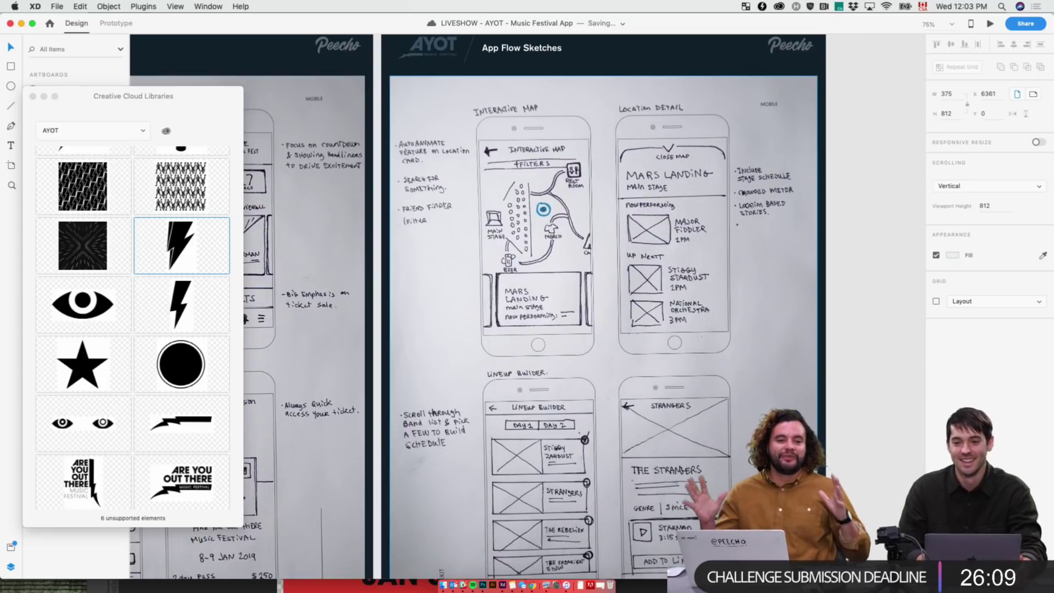
pyautogui.press('super+plus')
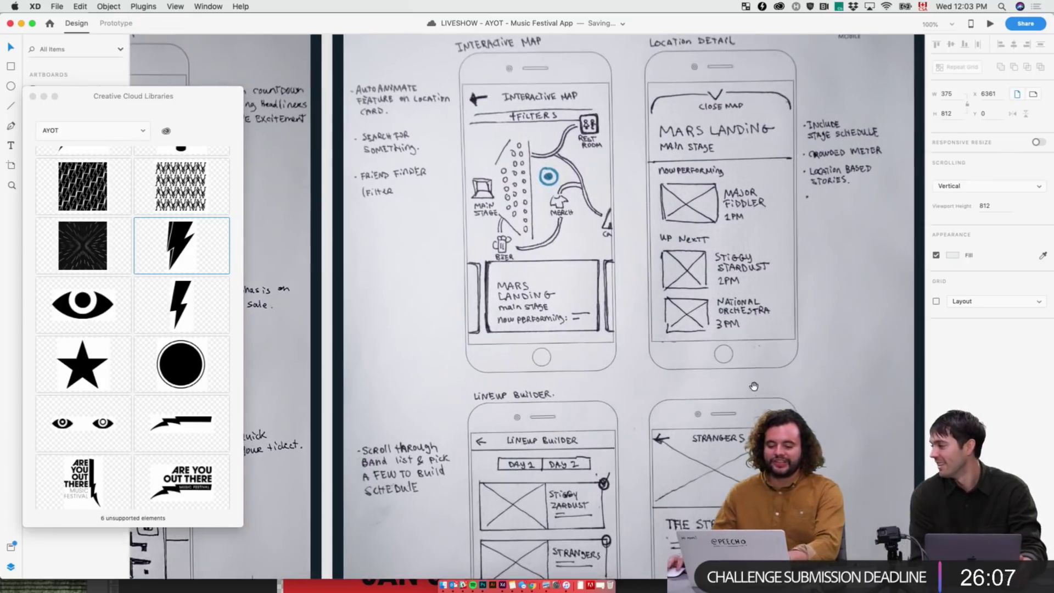
pyautogui.moveTo(754, 387); pyautogui.dragTo(740, 449)
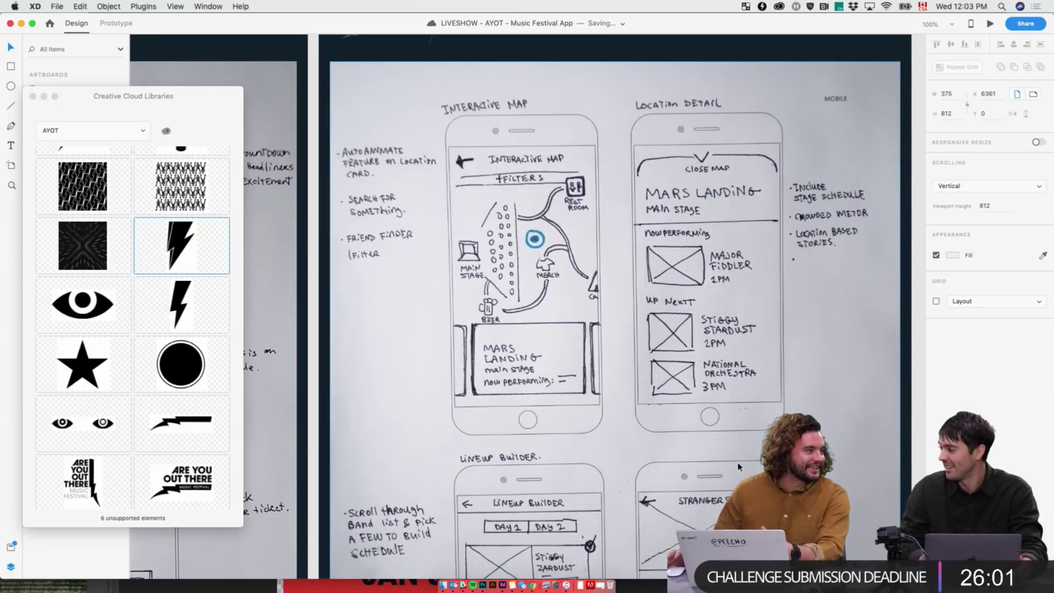
pyautogui.hscroll(-10, 738, 467)
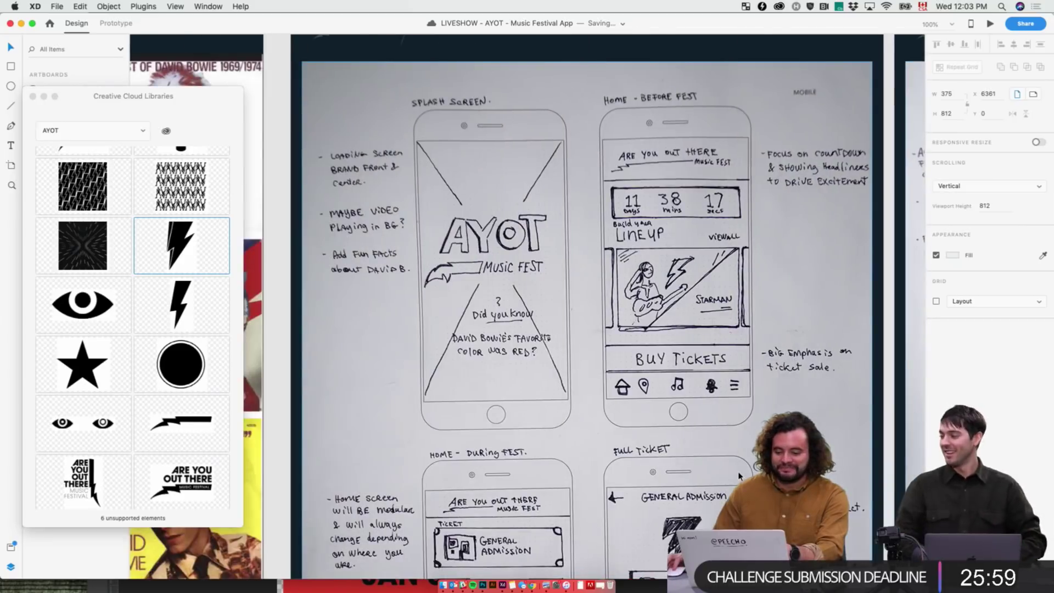
pyautogui.scroll(-3, 738, 475)
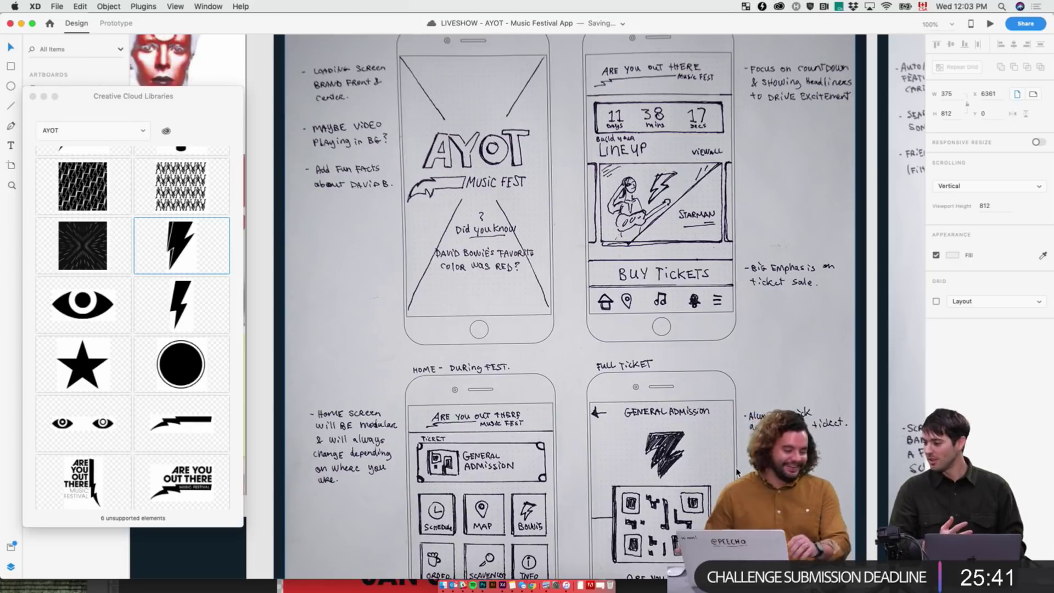
pyautogui.scroll(-3, 738, 472)
pyautogui.hscroll(3, 915, 331)
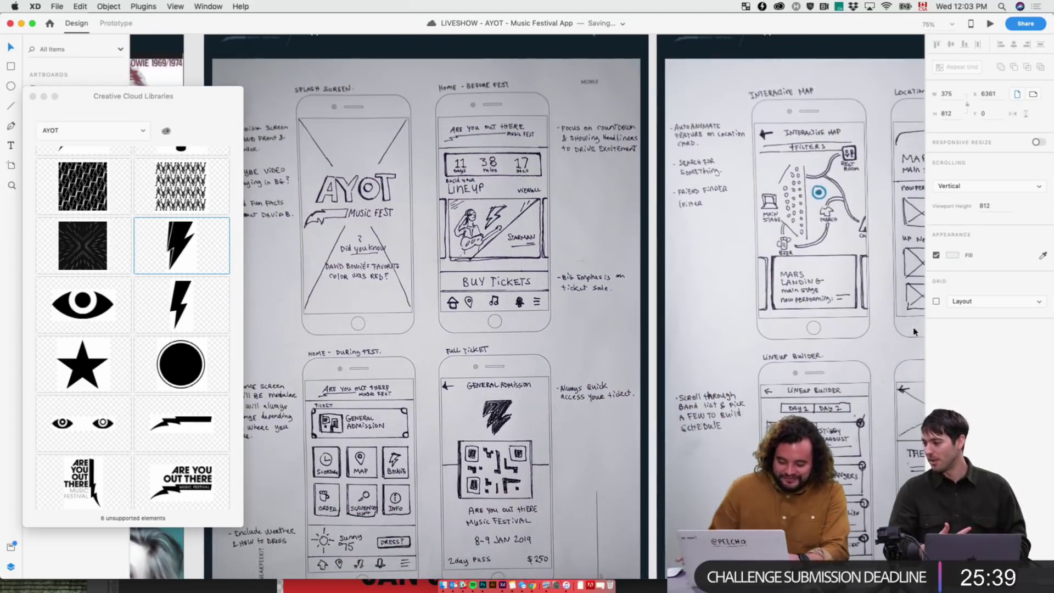
# - Return to the After Festival home screen artboard and inspect its grid of shortcut tiles up close
pyautogui.hscroll(10, 915, 331)
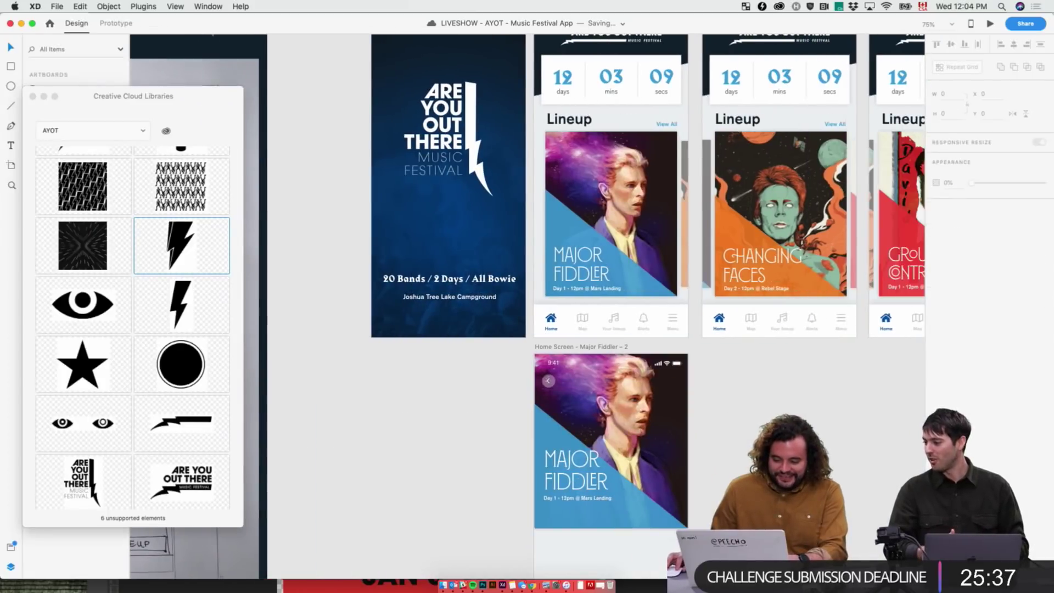
pyautogui.scroll(-5, 586, 287)
pyautogui.scroll(4, 659, 434)
pyautogui.hscroll(6, 465, 460)
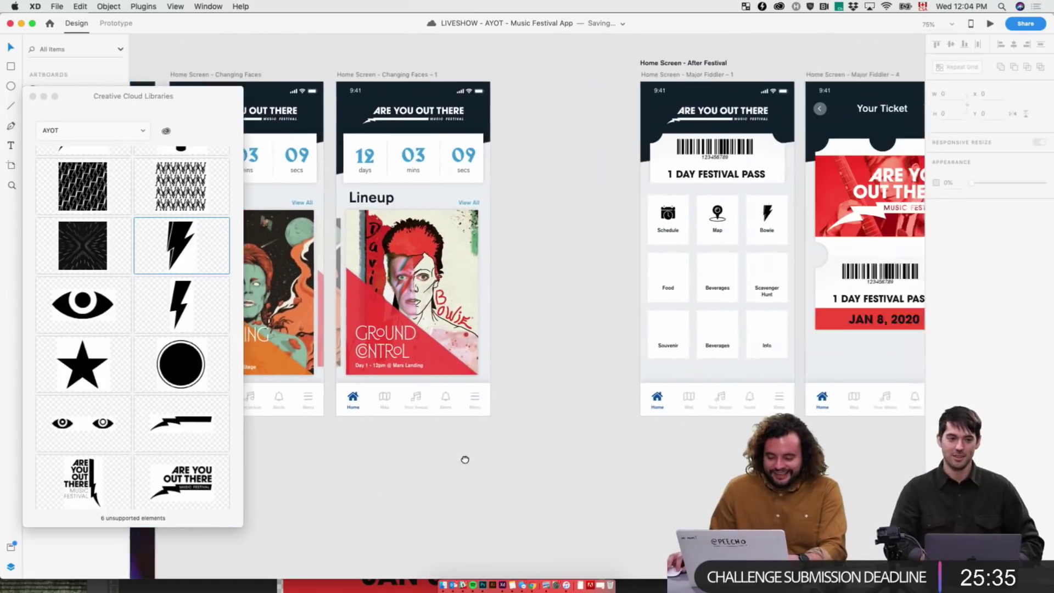
pyautogui.hscroll(5, 465, 460)
pyautogui.scroll(2, 443, 447)
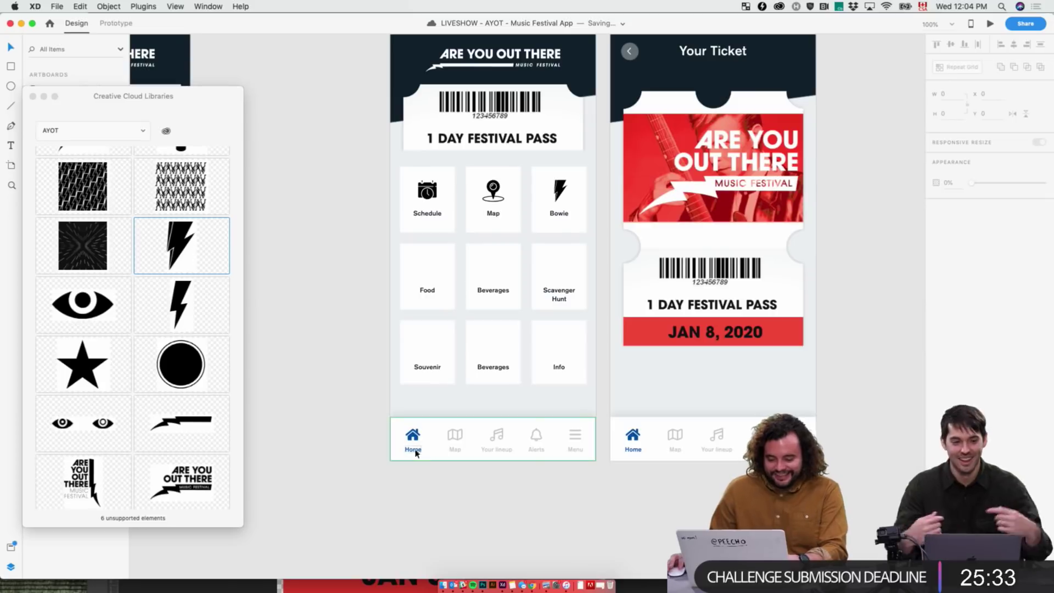
pyautogui.scroll(2, 426, 454)
pyautogui.scroll(5, 426, 455)
# - Switch to the Smashicons site in Chrome, search for "food" and look through the icon results
pyautogui.press('super+Tab')
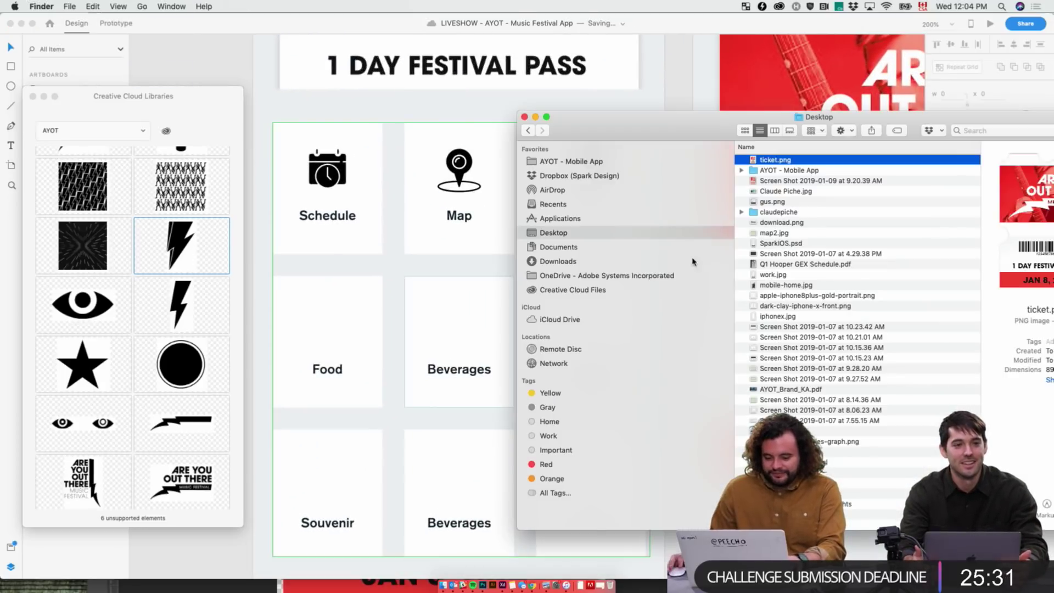
pyautogui.press('super+Tab')
pyautogui.press('super+Tab')
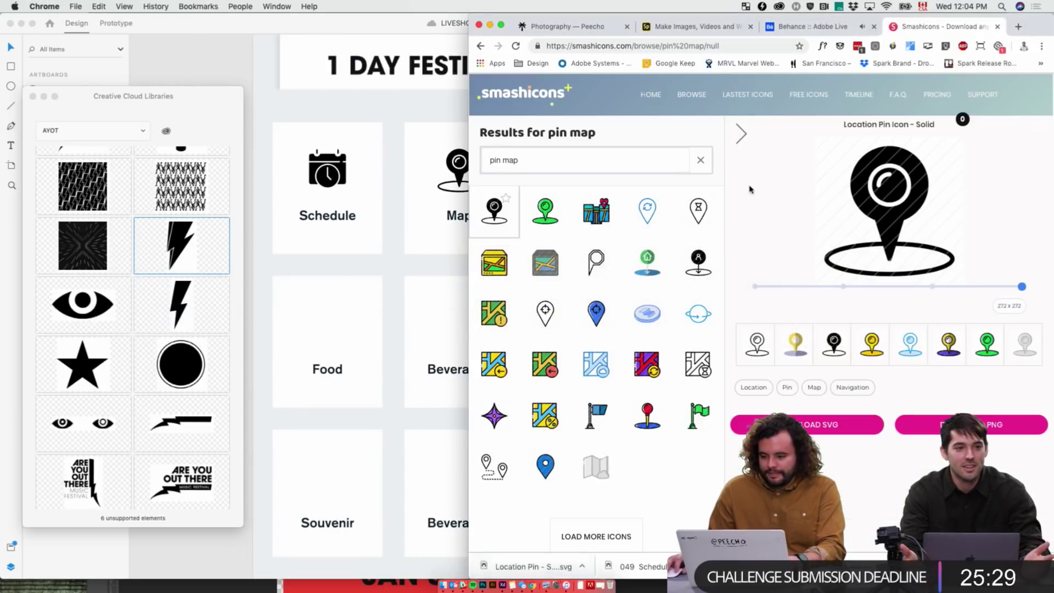
pyautogui.tripleClick(605, 153)
pyautogui.write('food')
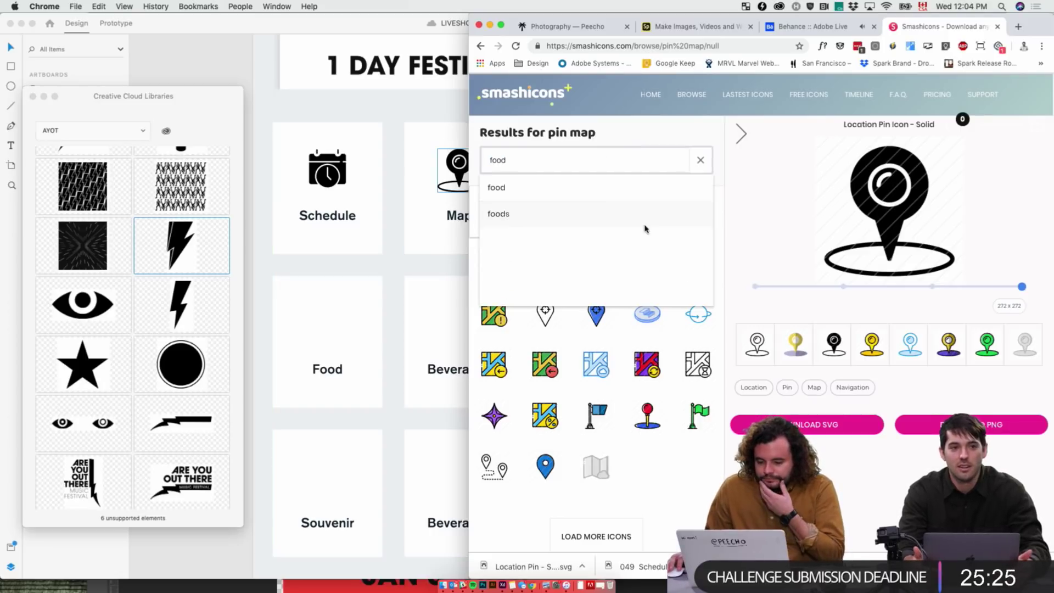
pyautogui.click(522, 192)
pyautogui.scroll(-3, 679, 220)
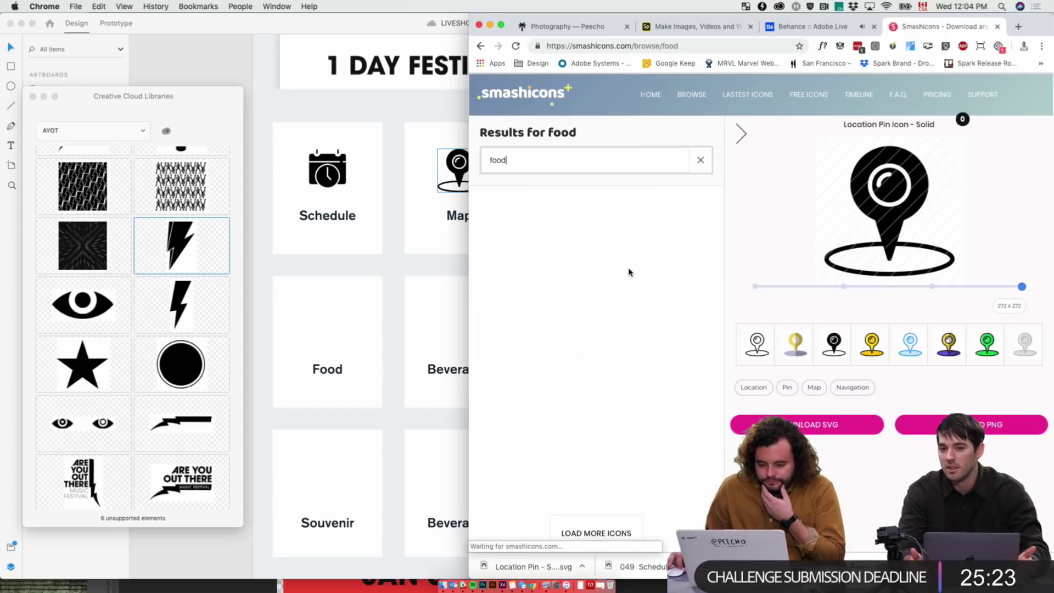
pyautogui.scroll(1, 637, 280)
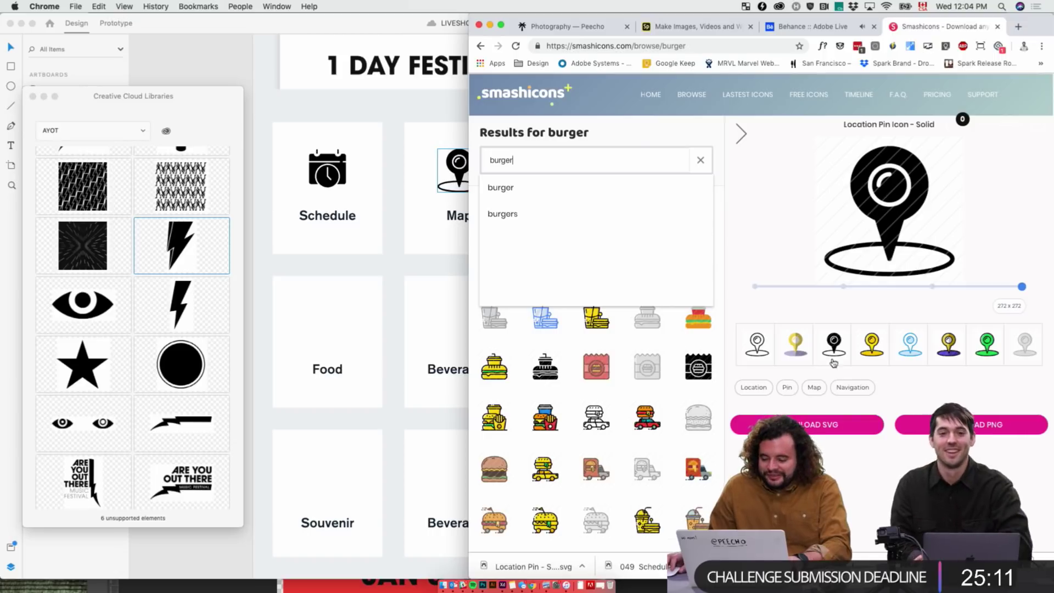
# - Search Smashicons for "burger" and download the solid 021 Burger icon as SVG
pyautogui.click(536, 188)
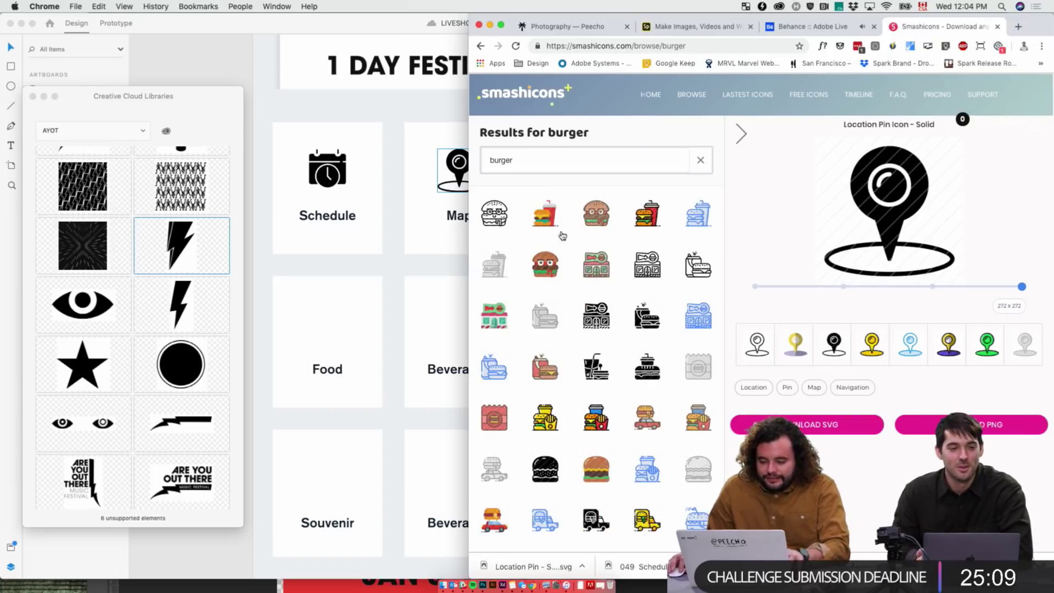
pyautogui.scroll(-5, 593, 385)
pyautogui.click(546, 263)
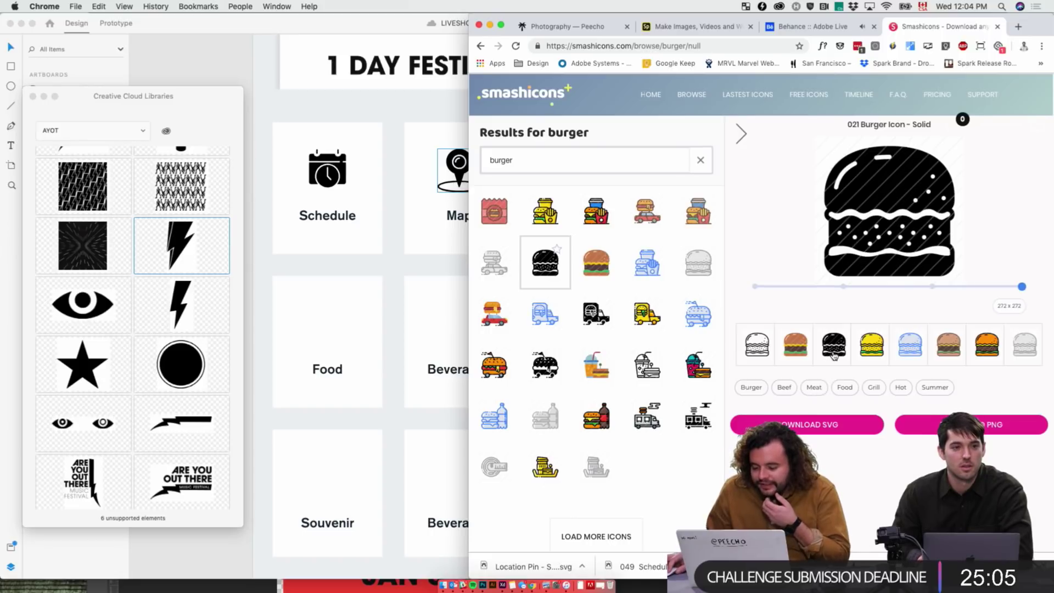
pyautogui.click(823, 434)
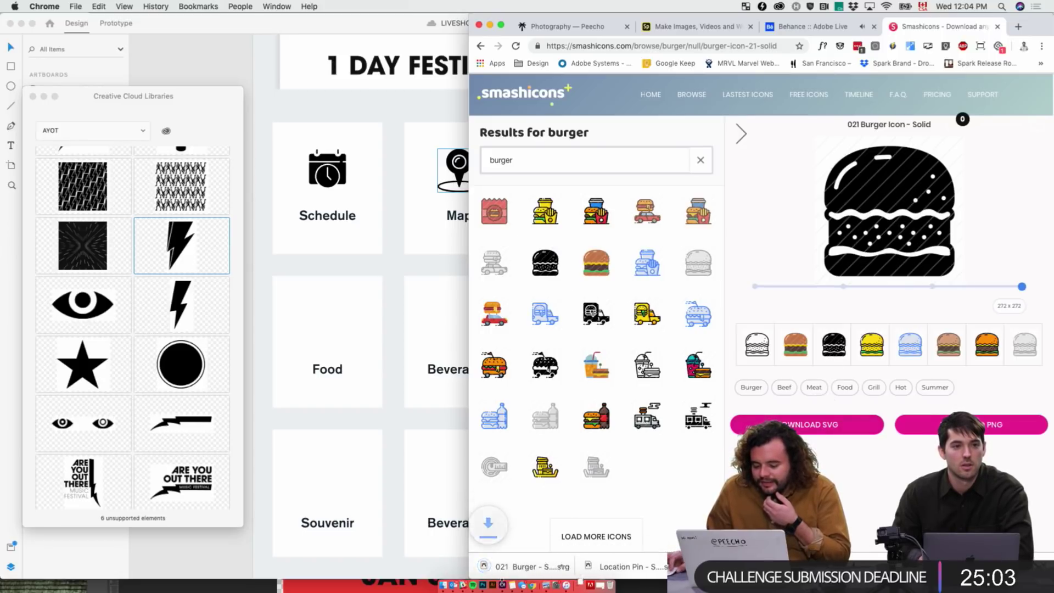
# - Place the downloaded burger SVG in the Food tile of the XD home screen, centred above its label and aligned with the Schedule icon
pyautogui.moveTo(522, 567); pyautogui.dragTo(309, 291)
pyautogui.click(327, 296)
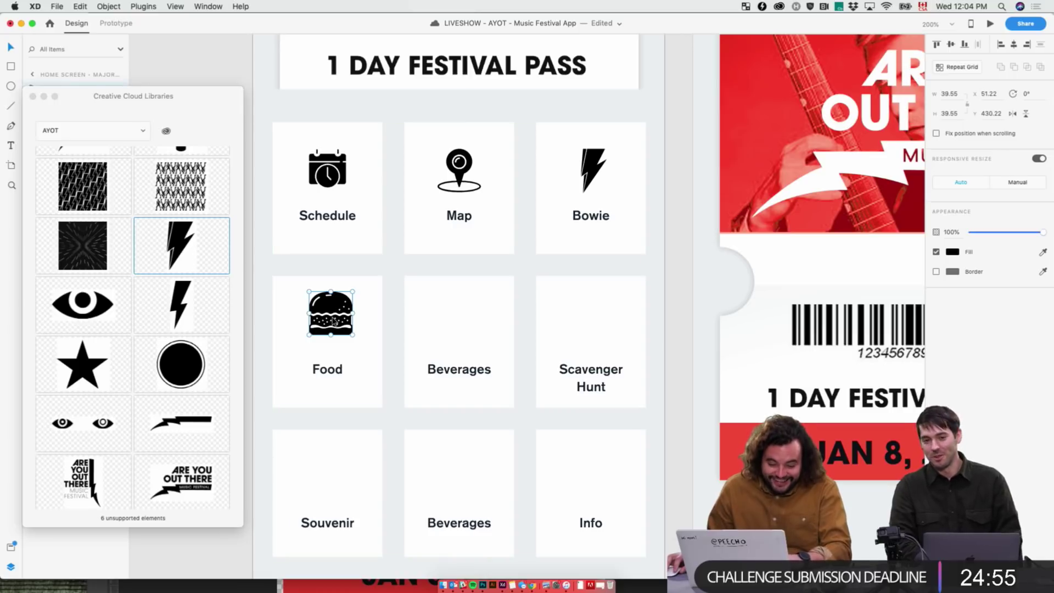
pyautogui.moveTo(334, 321); pyautogui.dragTo(331, 333)
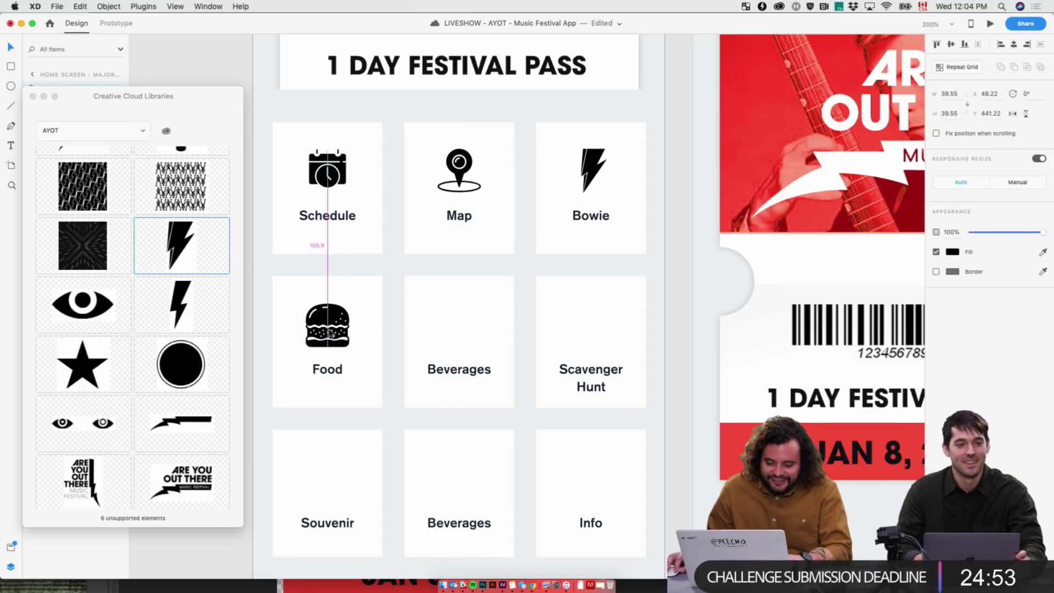
pyautogui.press('super+Tab')
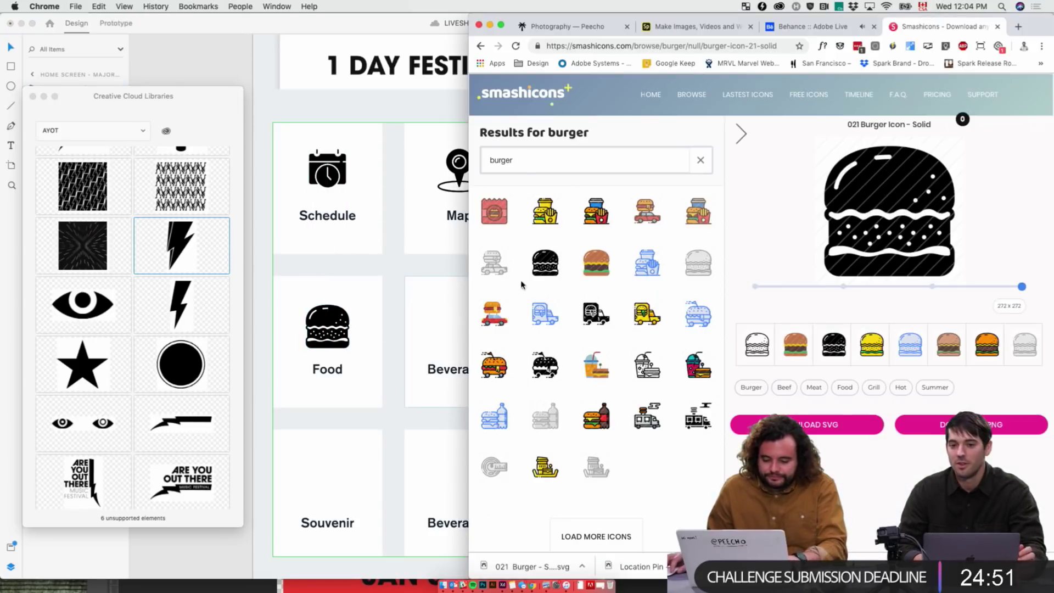
pyautogui.click(351, 294)
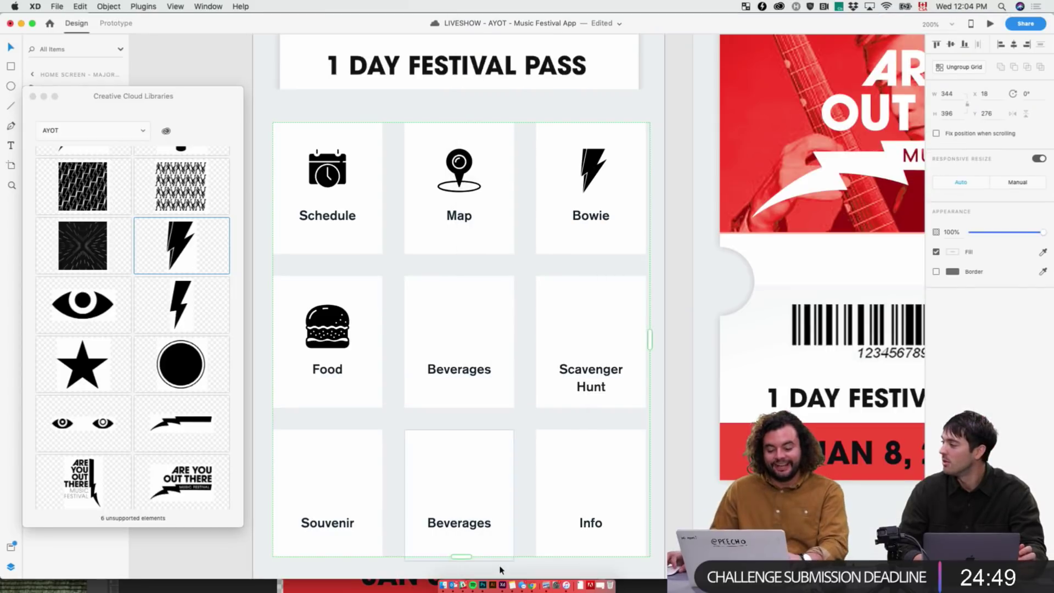
pyautogui.doubleClick(471, 528)
pyautogui.doubleClick(471, 527)
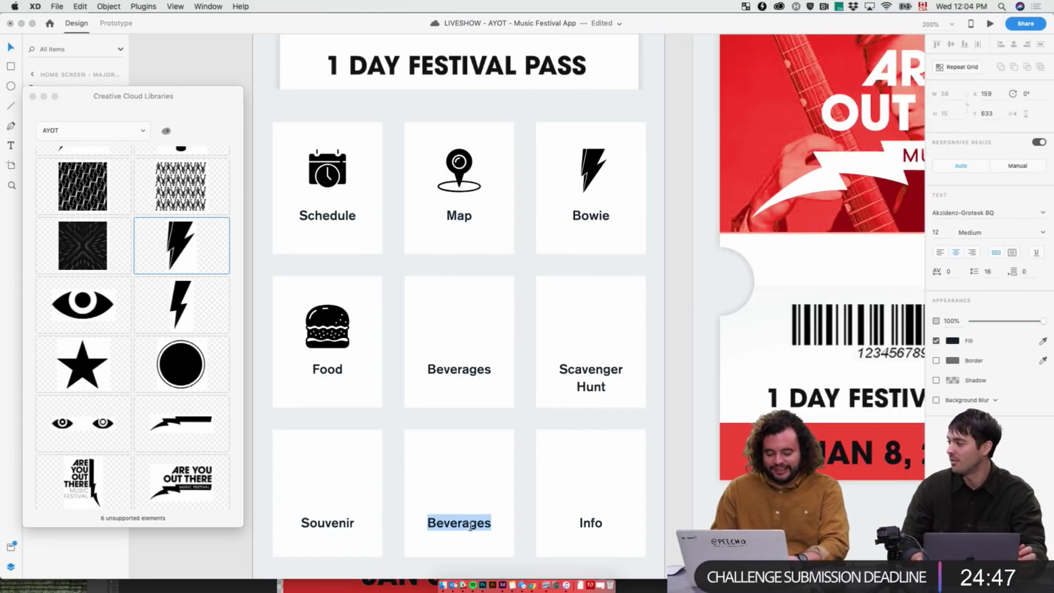
pyautogui.press('Escape')
# - Examine the Mobile App Feature List artboard for features to put on the home screen, moving the Creative Cloud Libraries window out of the way
pyautogui.scroll(-3, 466, 530)
pyautogui.moveTo(463, 522); pyautogui.dragTo(892, 451)
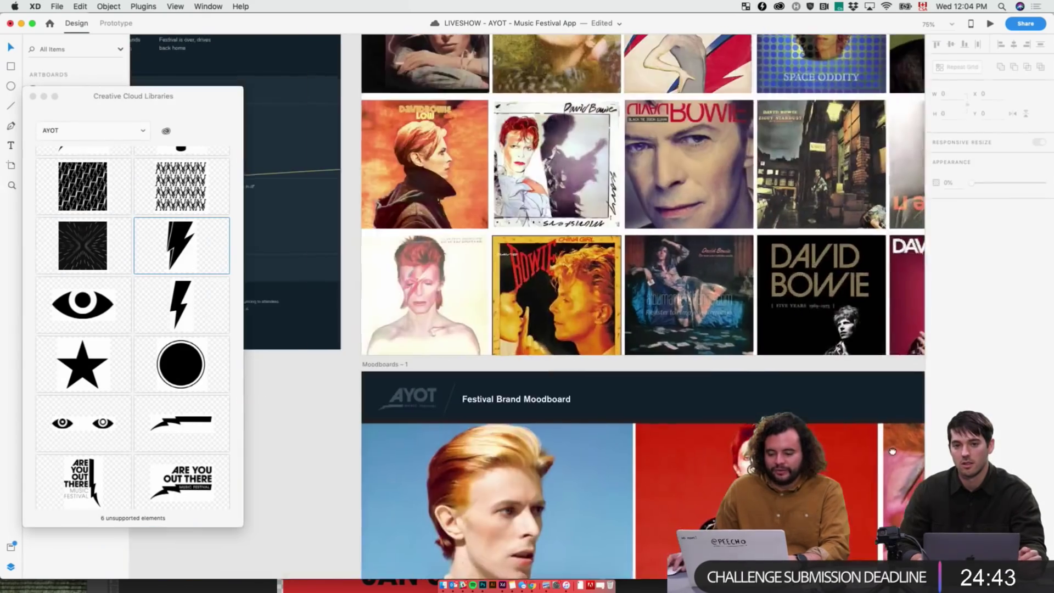
pyautogui.hscroll(-6, 892, 451)
pyautogui.scroll(-10, 678, 482)
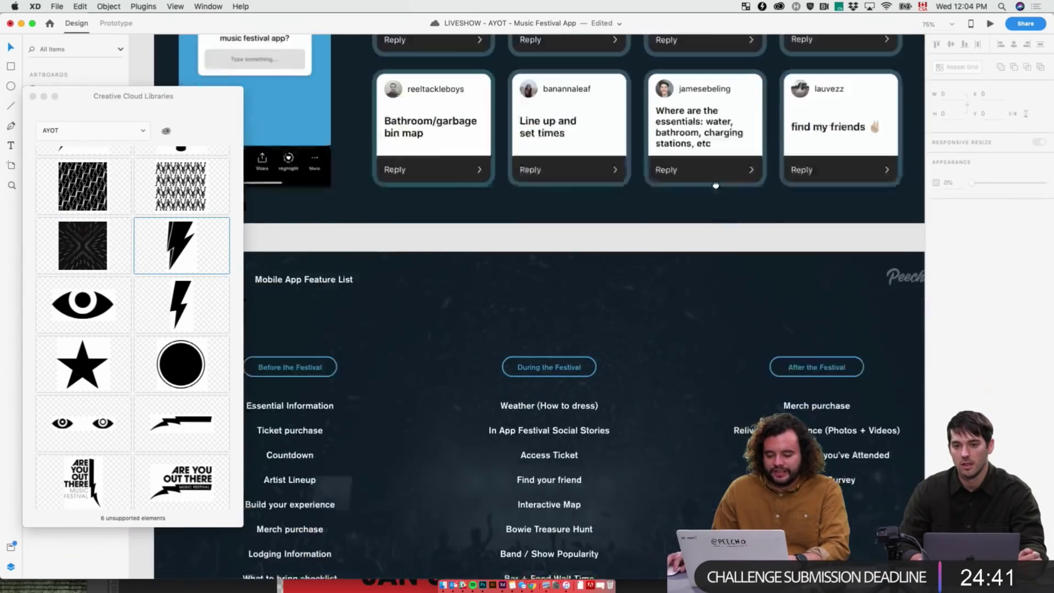
pyautogui.scroll(-5, 716, 185)
pyautogui.moveTo(190, 106); pyautogui.dragTo(1051, 470)
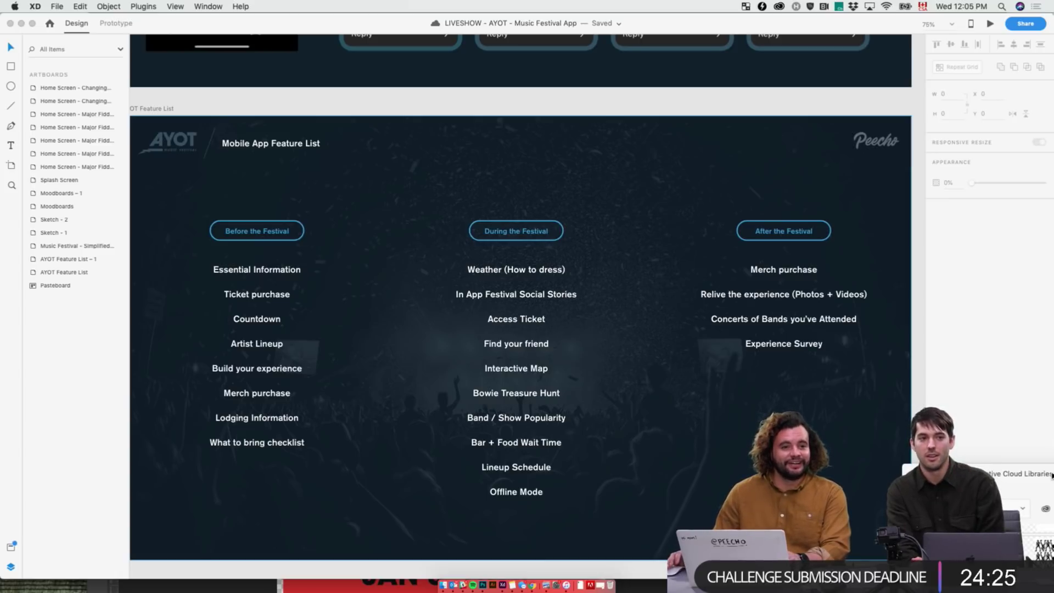
pyautogui.press('super+minus')
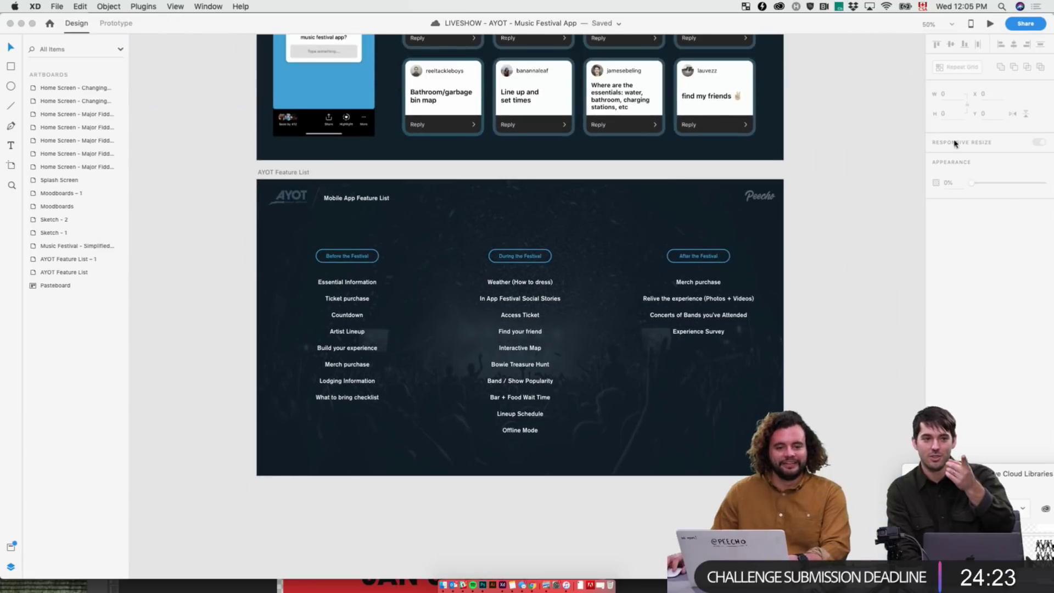
# - Change the duplicate Beverages label in the last row of the festival-pass home screen grid to "Social feed"
pyautogui.hscroll(20, 867, 182)
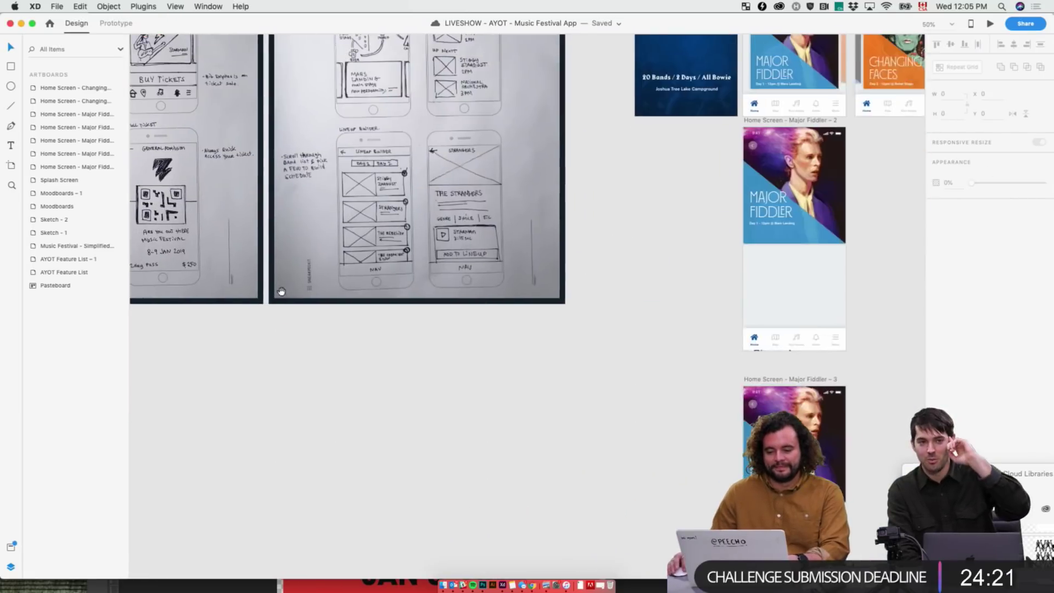
pyautogui.hscroll(10, 562, 209)
pyautogui.press('super+1')
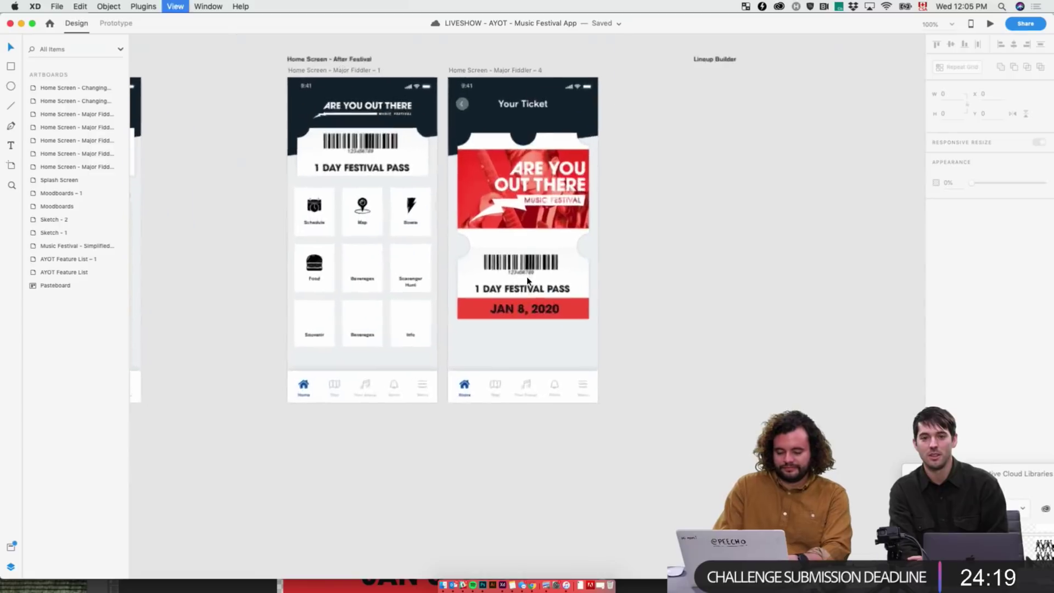
pyautogui.press('super+2')
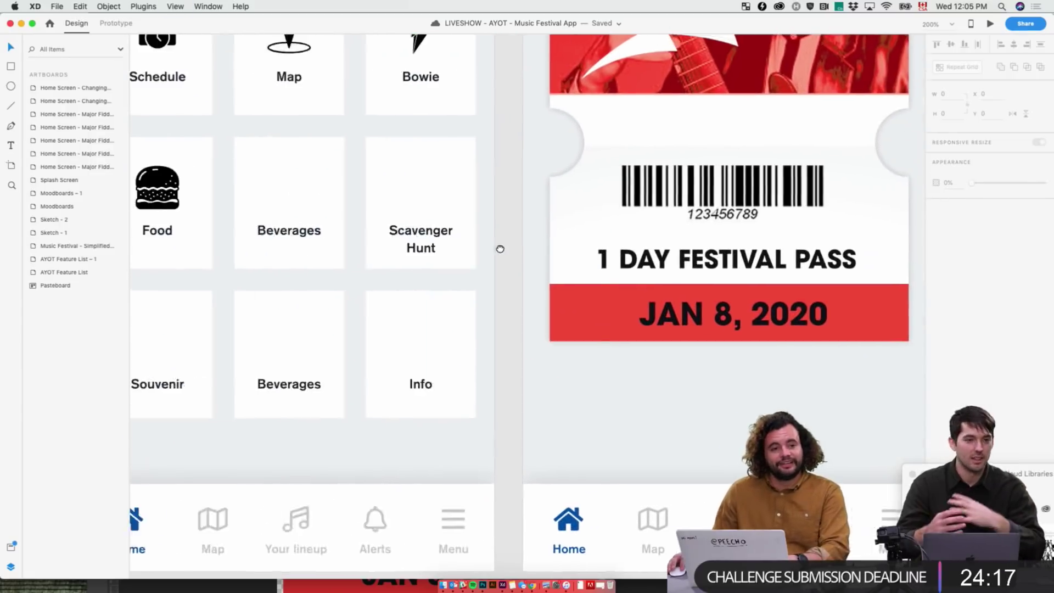
pyautogui.moveTo(520, 258); pyautogui.dragTo(734, 267)
pyautogui.doubleClick(502, 321)
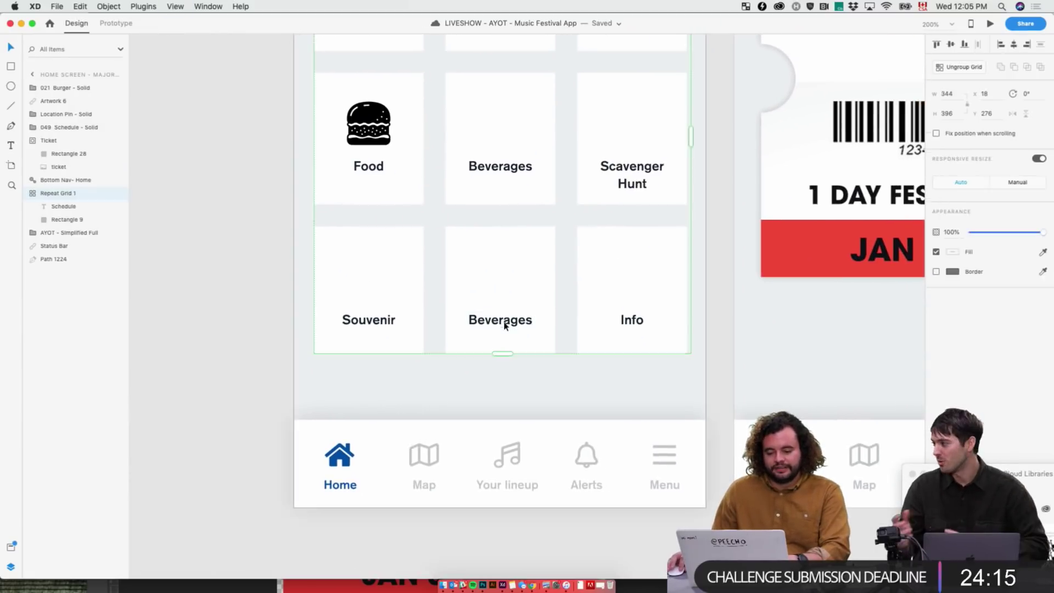
pyautogui.doubleClick(505, 323)
pyautogui.write('Pho')
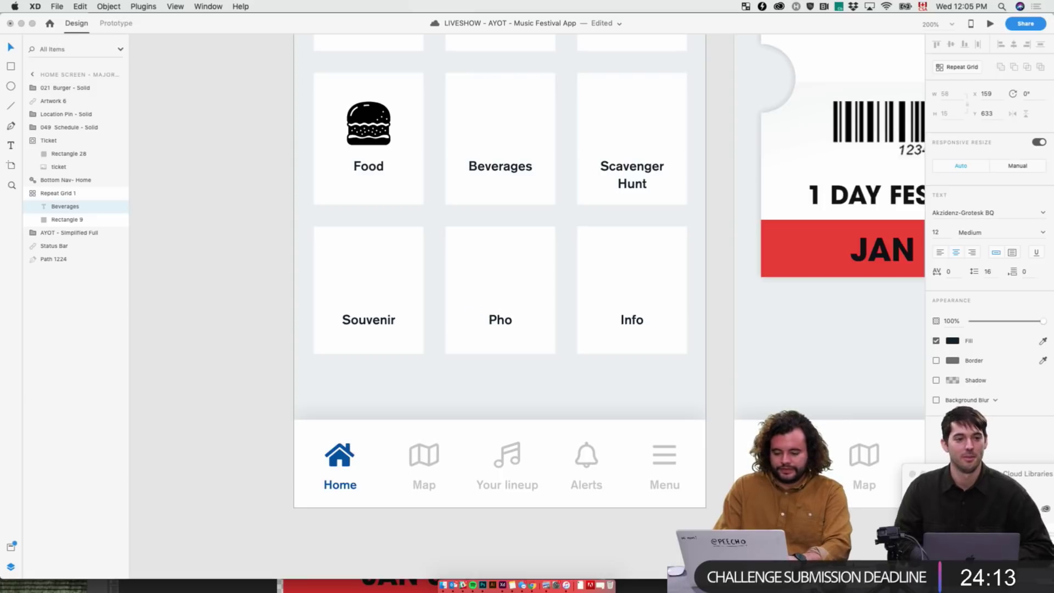
pyautogui.press('super+a')
pyautogui.write('Soc')
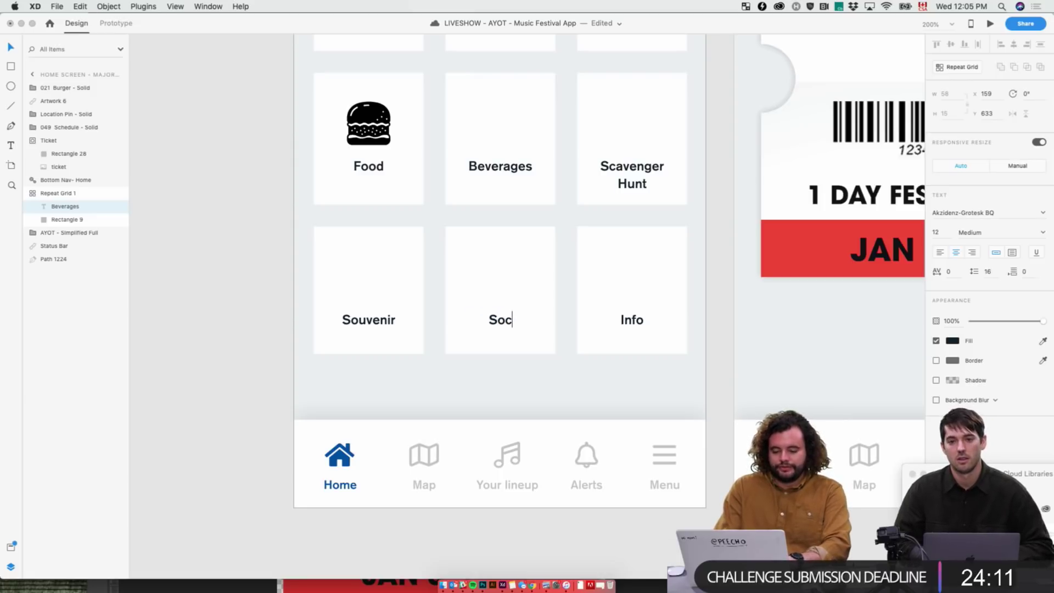
pyautogui.write('ial feed')
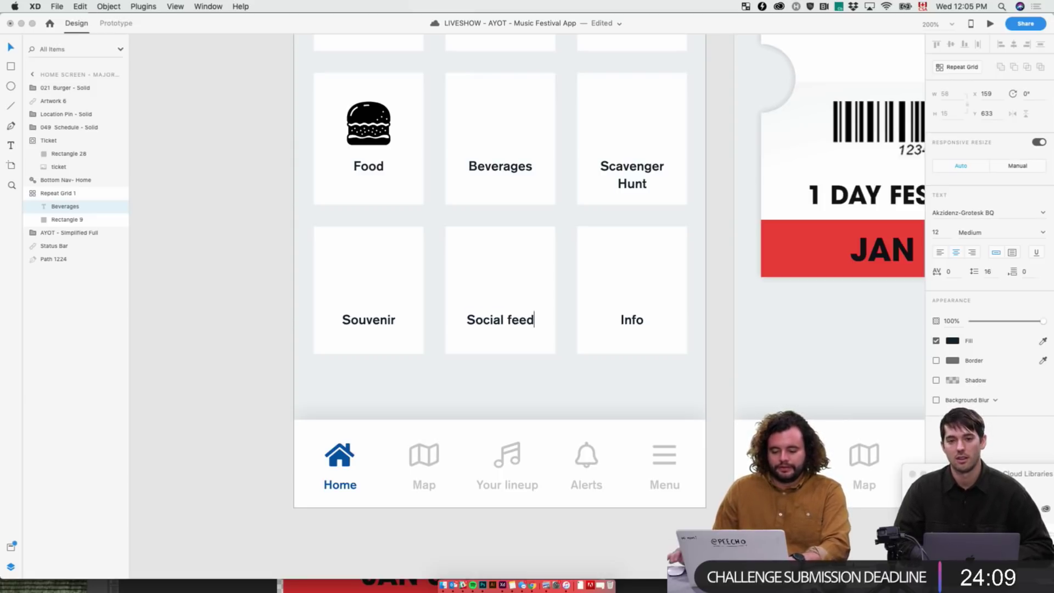
pyautogui.press('Escape')
pyautogui.click(207, 247)
pyautogui.doubleClick(496, 323)
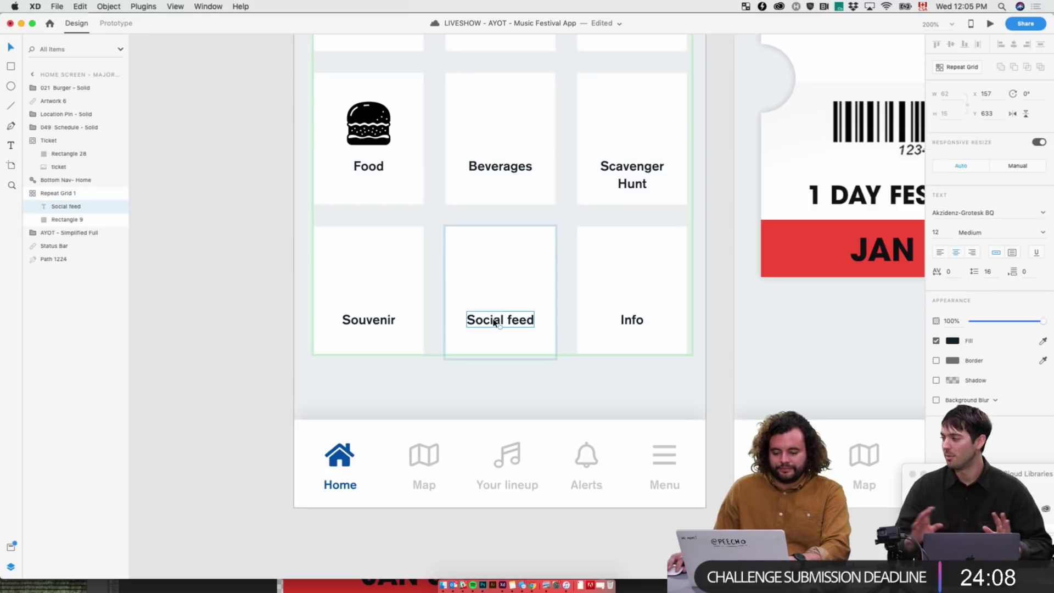
pyautogui.click(261, 278)
# - Bring the Creative Cloud Libraries window back beside the festival-pass home screen
pyautogui.press('super+minus')
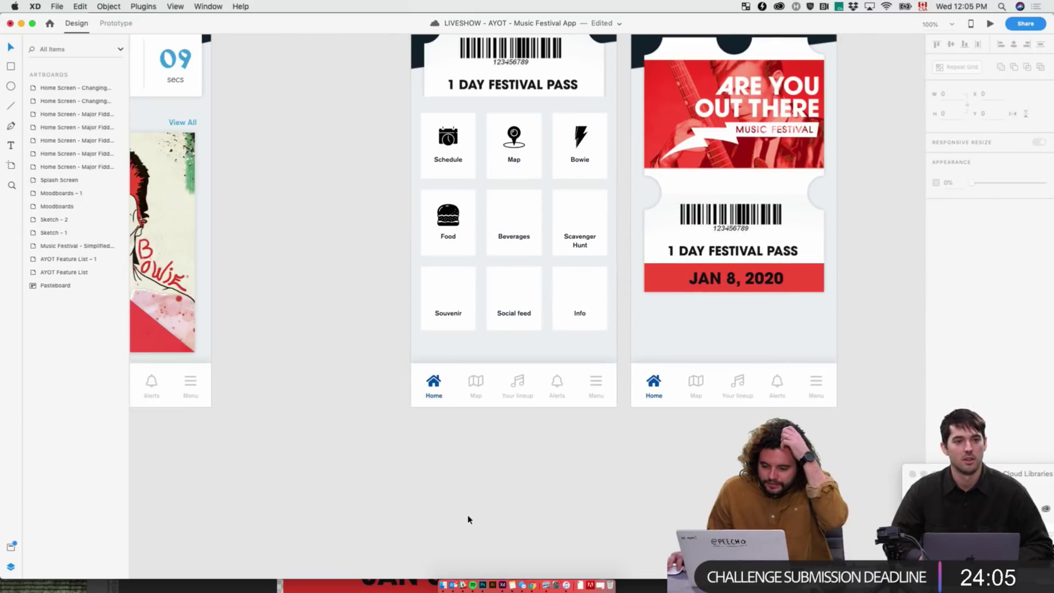
pyautogui.hscroll(5, 543, 497)
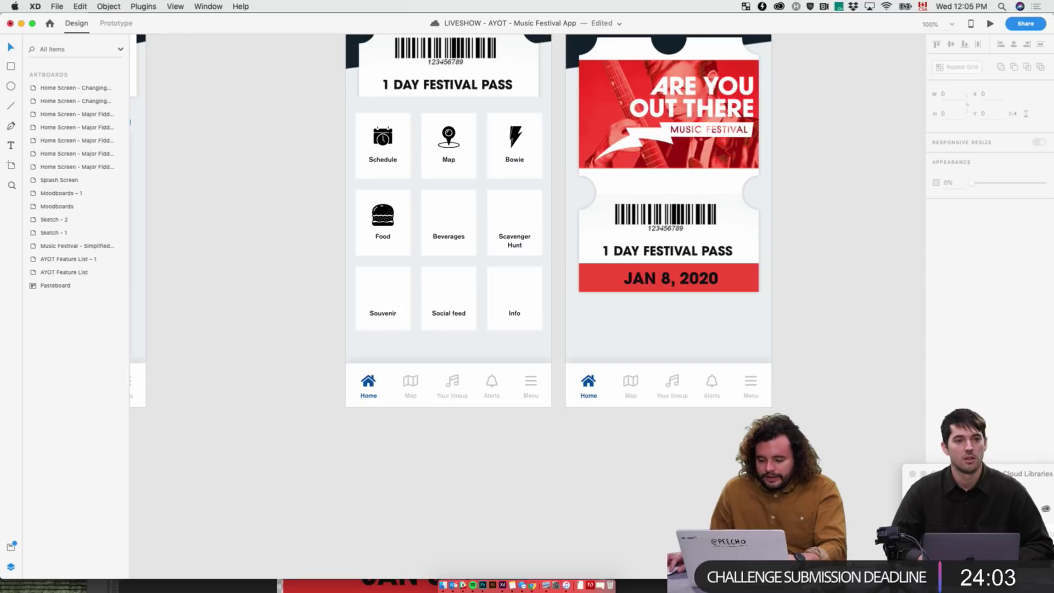
pyautogui.moveTo(1007, 474); pyautogui.dragTo(207, 134)
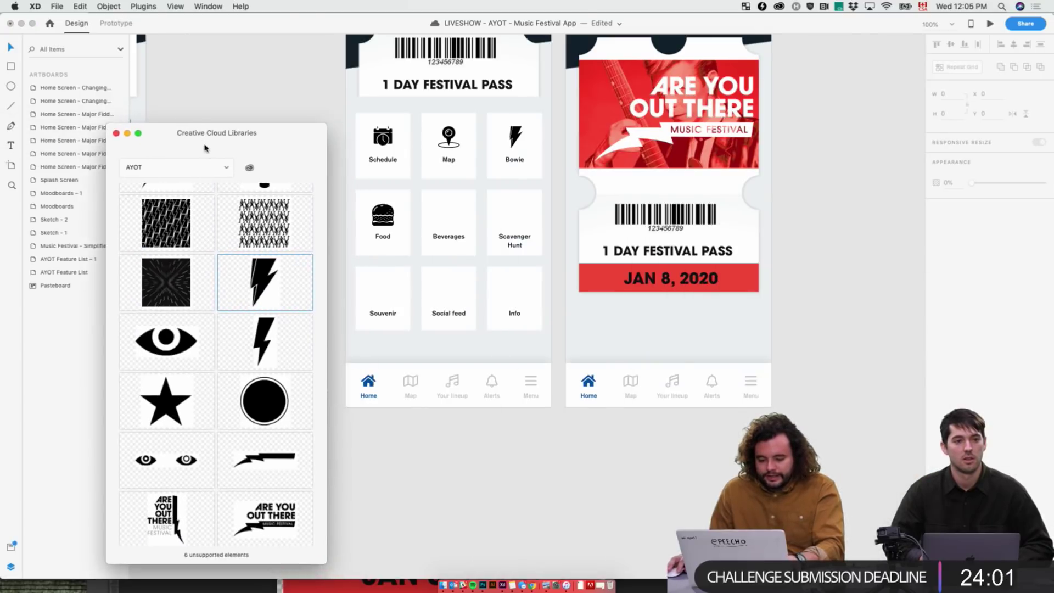
# - Switch to Smashicons in Chrome and search for "beers"
pyautogui.press('super+Tab')
pyautogui.press('super+a')
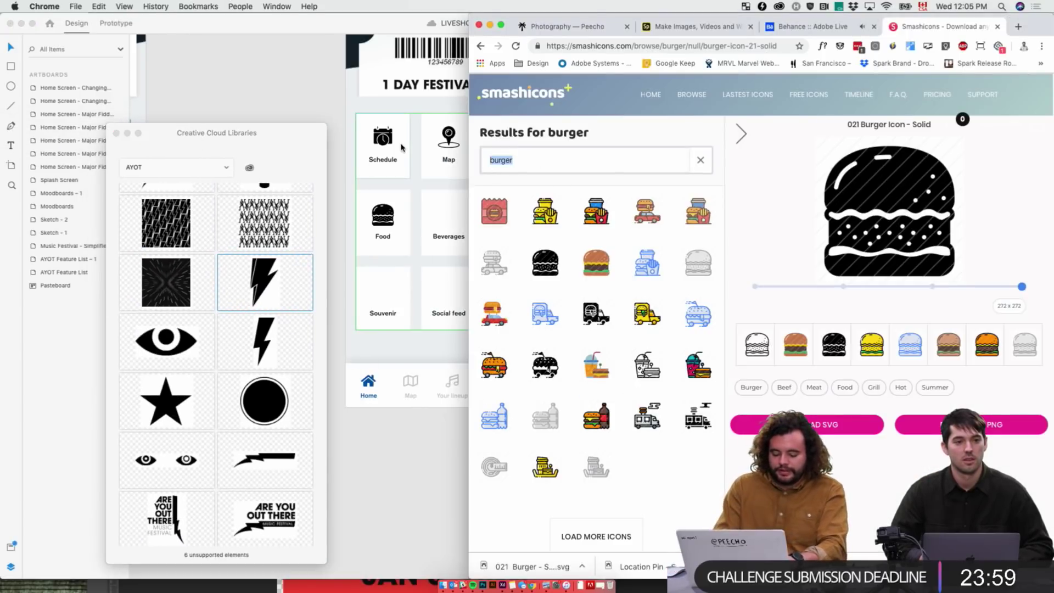
pyautogui.write('beers')
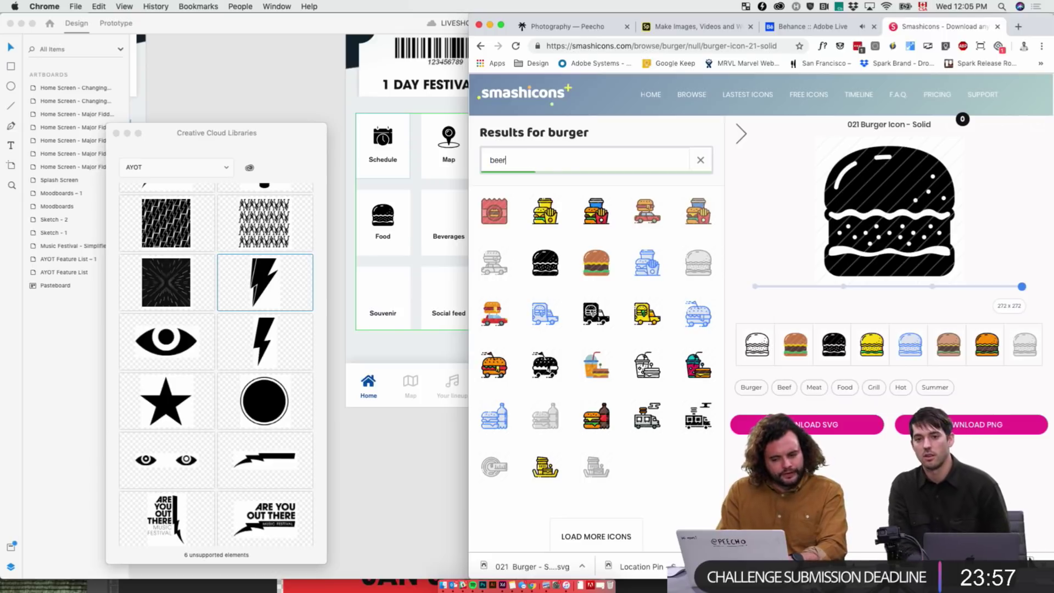
pyautogui.press('Return')
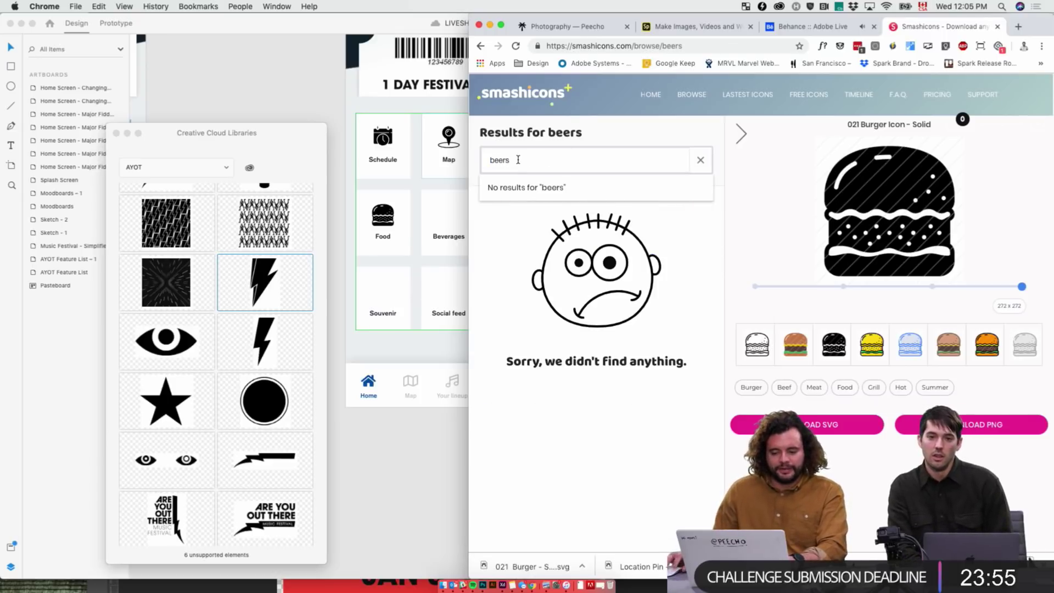
# - Search Smashicons for "cocktail" and select the solid 006 Cocktail icon
pyautogui.press('super+a')
pyautogui.write('cocktail')
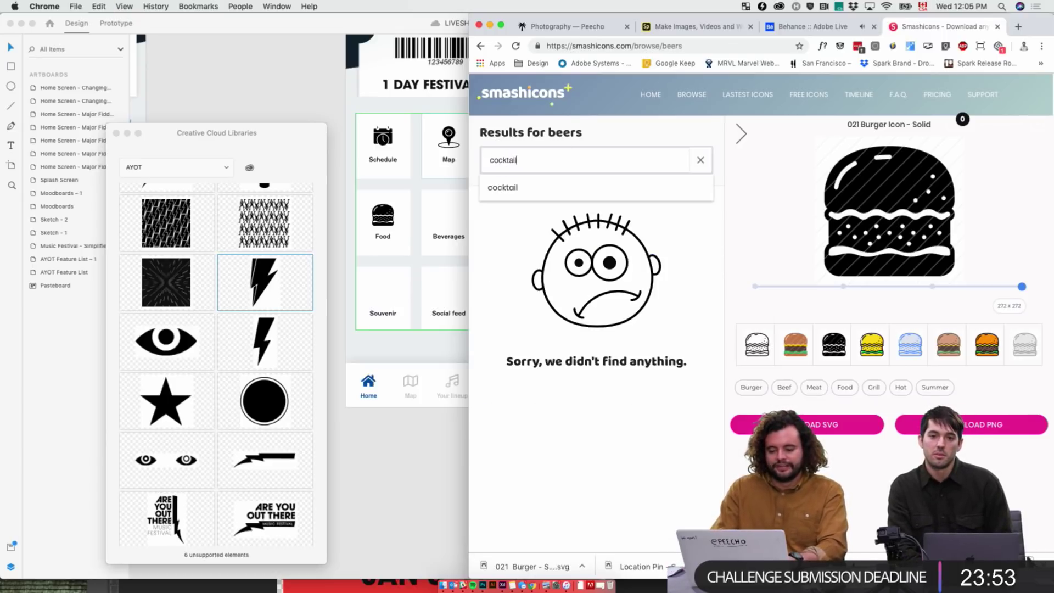
pyautogui.press('Return')
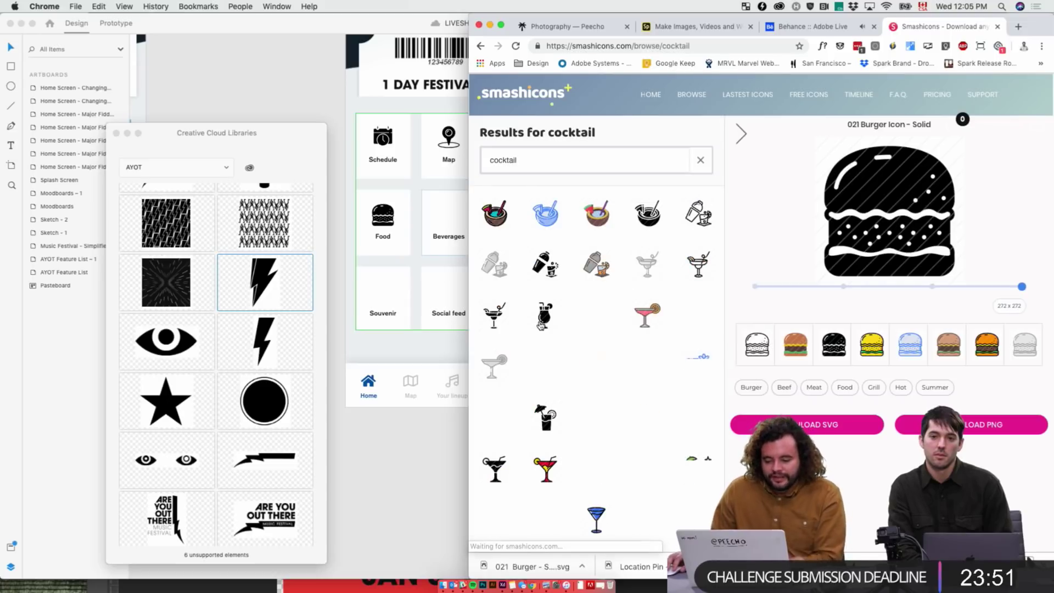
pyautogui.click(506, 324)
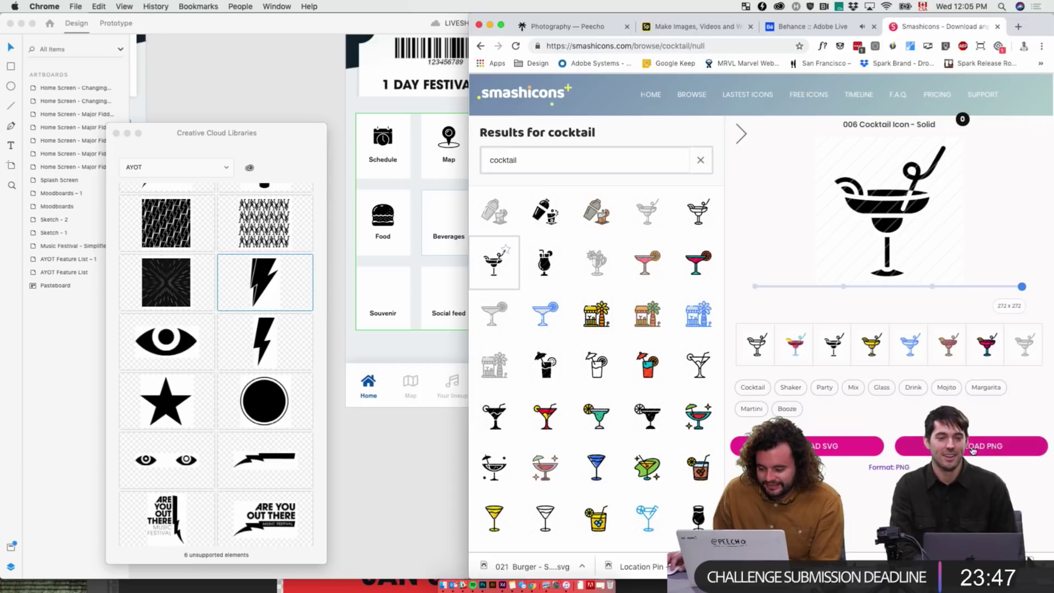
# - Download the solid cocktail icon as SVG and place it above the Beverages label on the XD home screen
pyautogui.click(857, 446)
pyautogui.moveTo(528, 567); pyautogui.dragTo(448, 209)
pyautogui.click(409, 497)
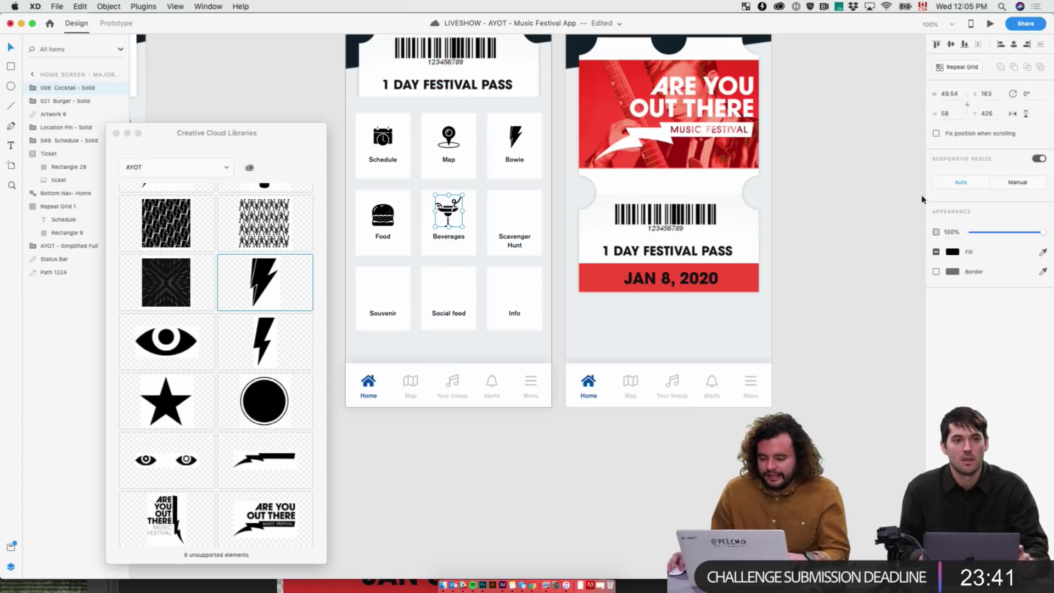
# - Try a dark red fill on the cocktail icon in the Beverages tile
pyautogui.click(957, 257)
pyautogui.moveTo(880, 278); pyautogui.dragTo(872, 246)
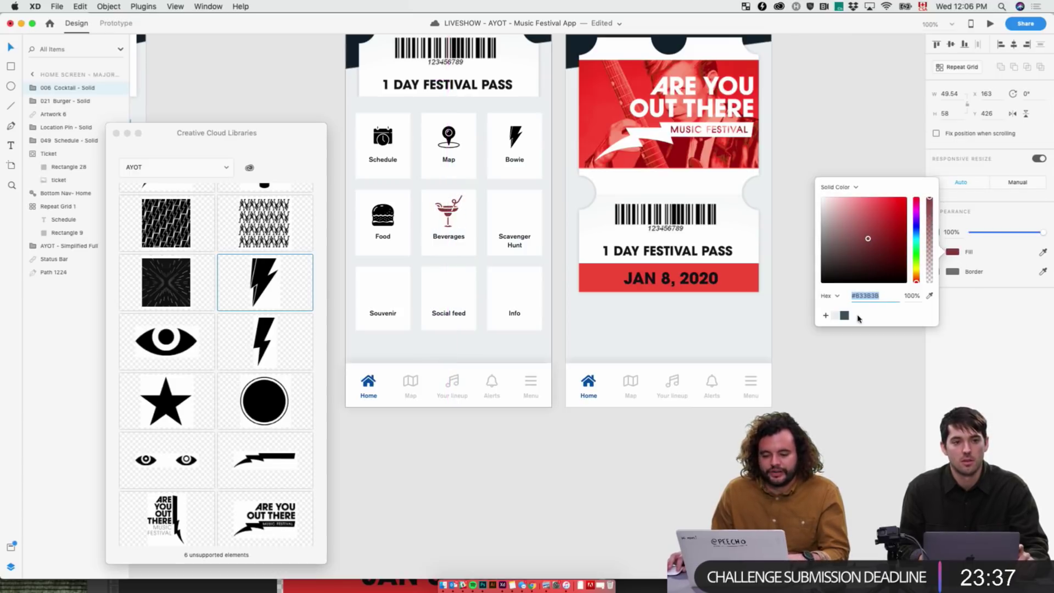
pyautogui.click(834, 466)
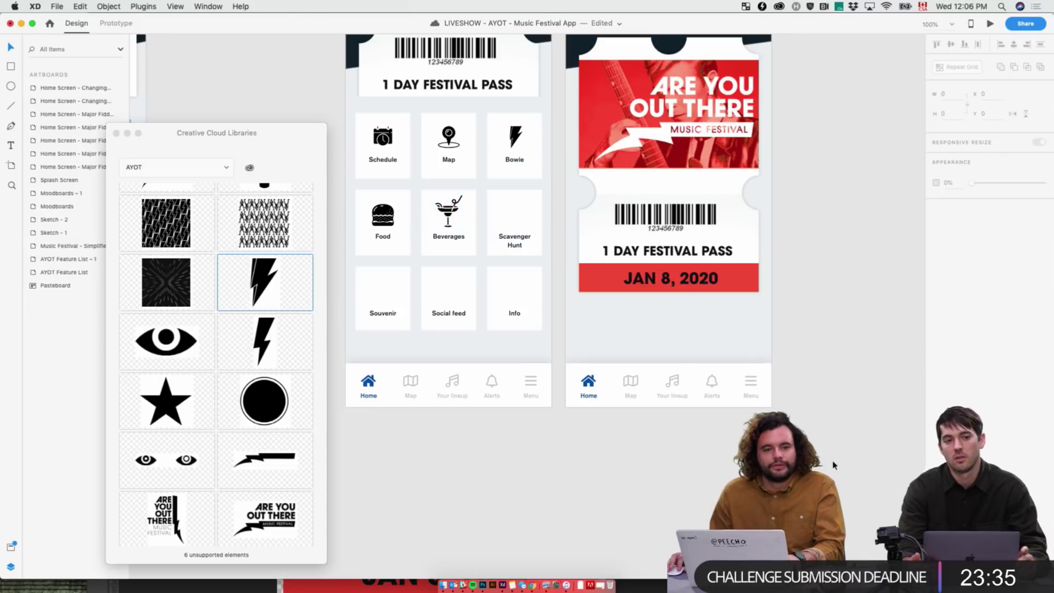
# - Switch to Smashicons in Chrome and search for "map"
pyautogui.press('super+Tab')
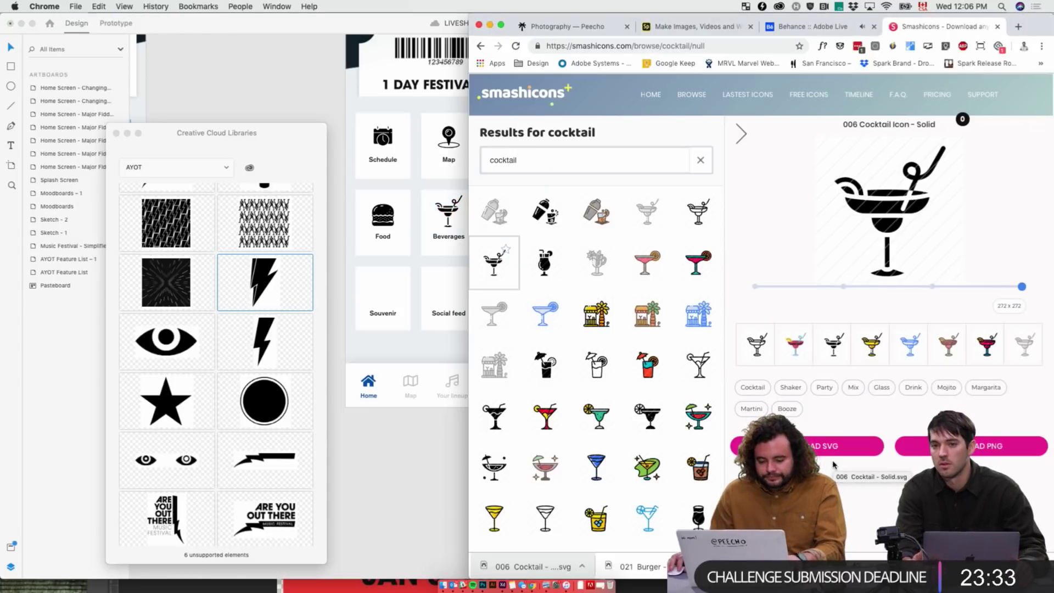
pyautogui.press('super+Tab')
pyautogui.press('super+Tab')
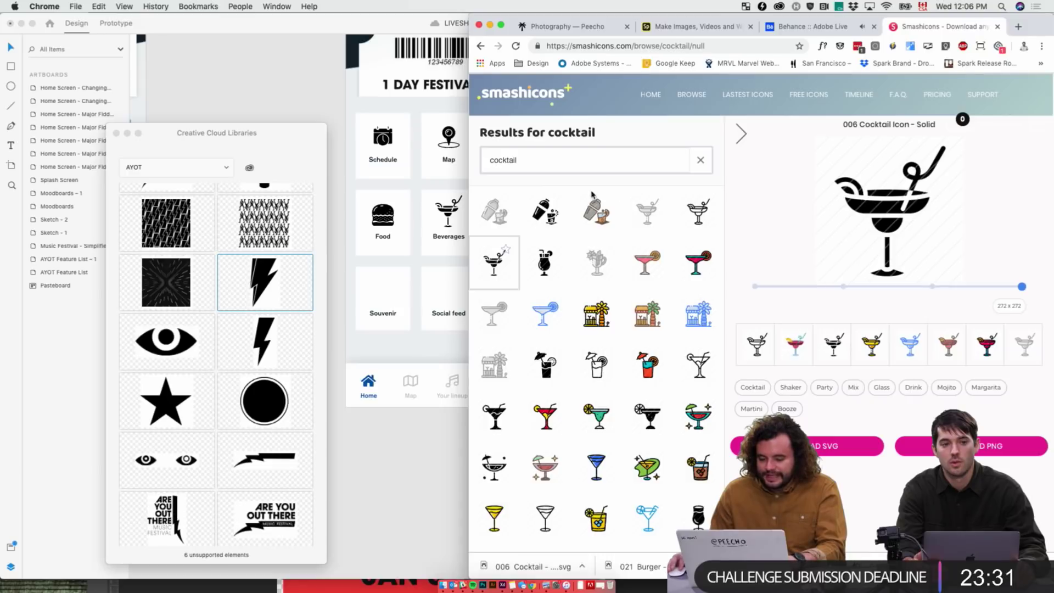
pyautogui.doubleClick(509, 157)
pyautogui.write('map')
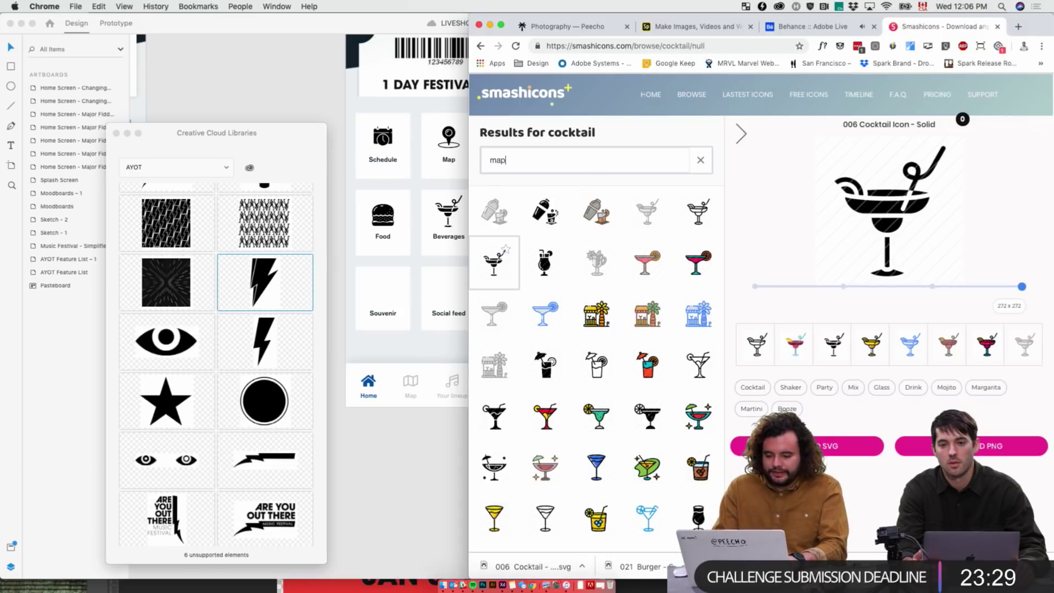
pyautogui.press('Return')
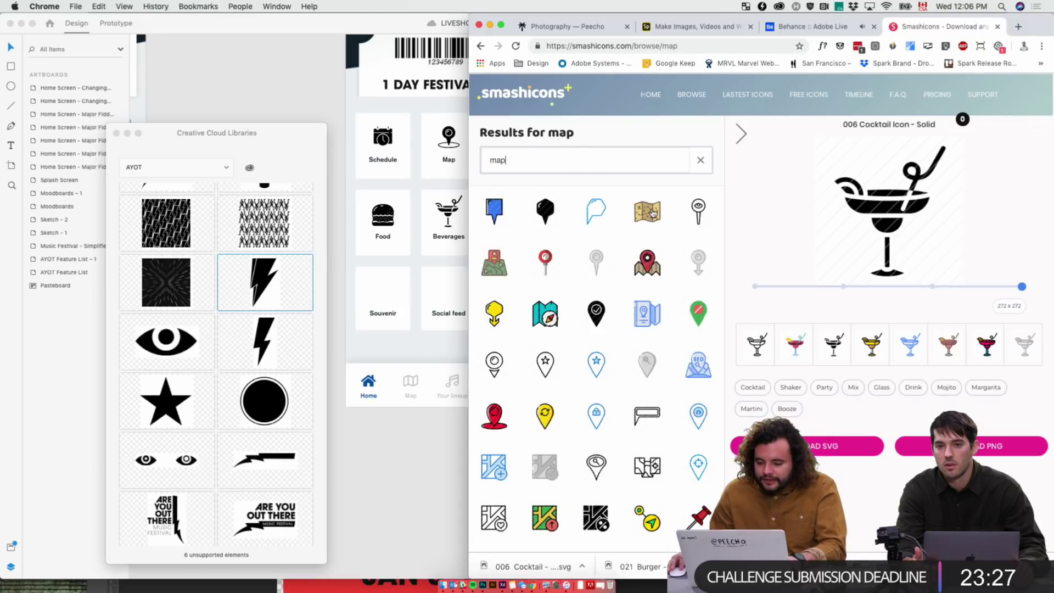
# - Compare the map location, map pin and treasure map icons, and choose the solid version of the 019 Treasure Map icon
pyautogui.click(497, 266)
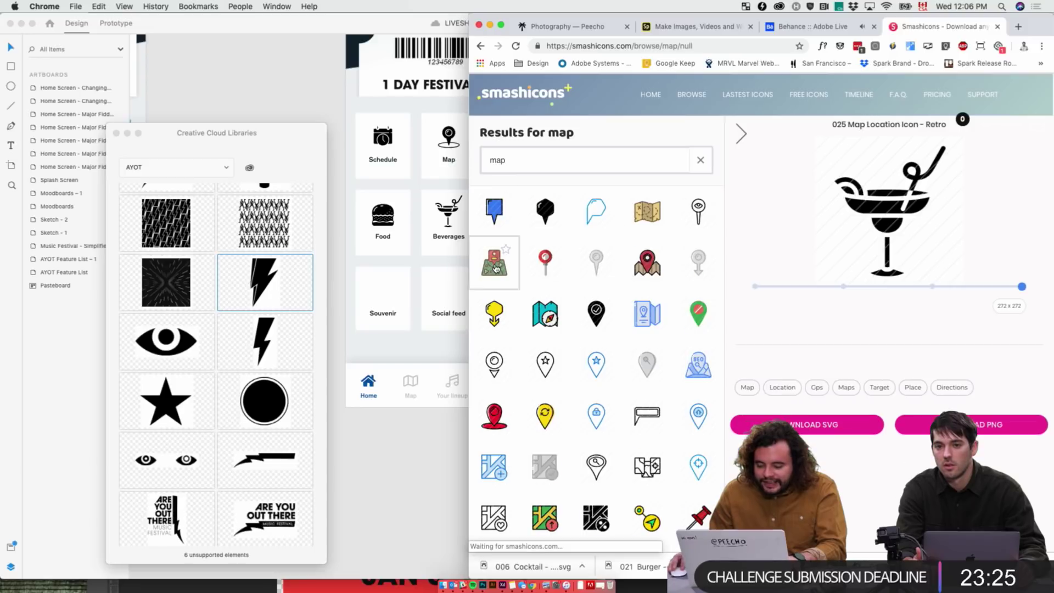
pyautogui.scroll(-1, 496, 268)
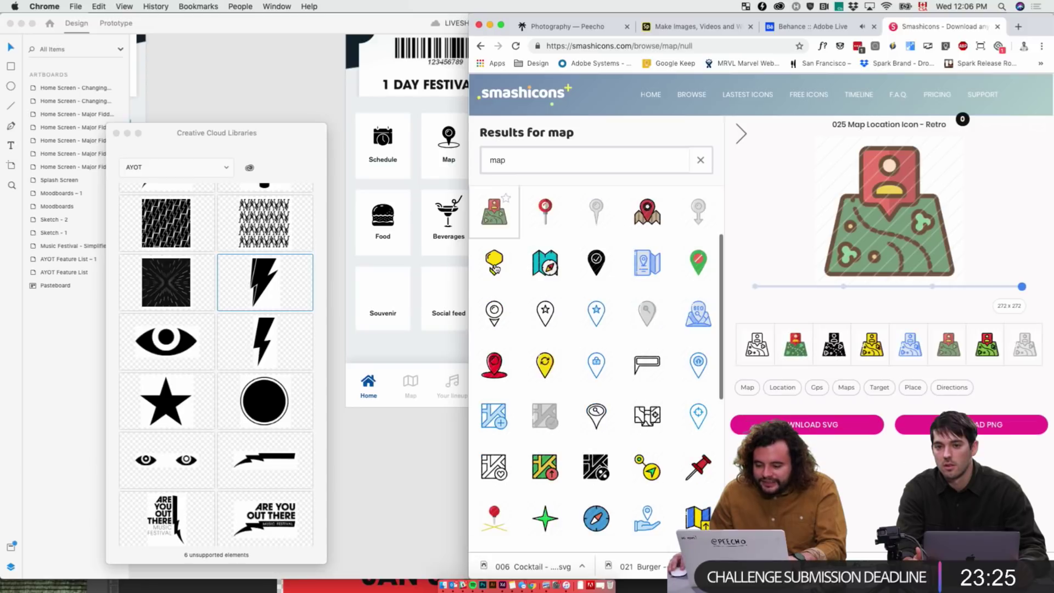
pyautogui.click(664, 212)
pyautogui.scroll(2, 577, 271)
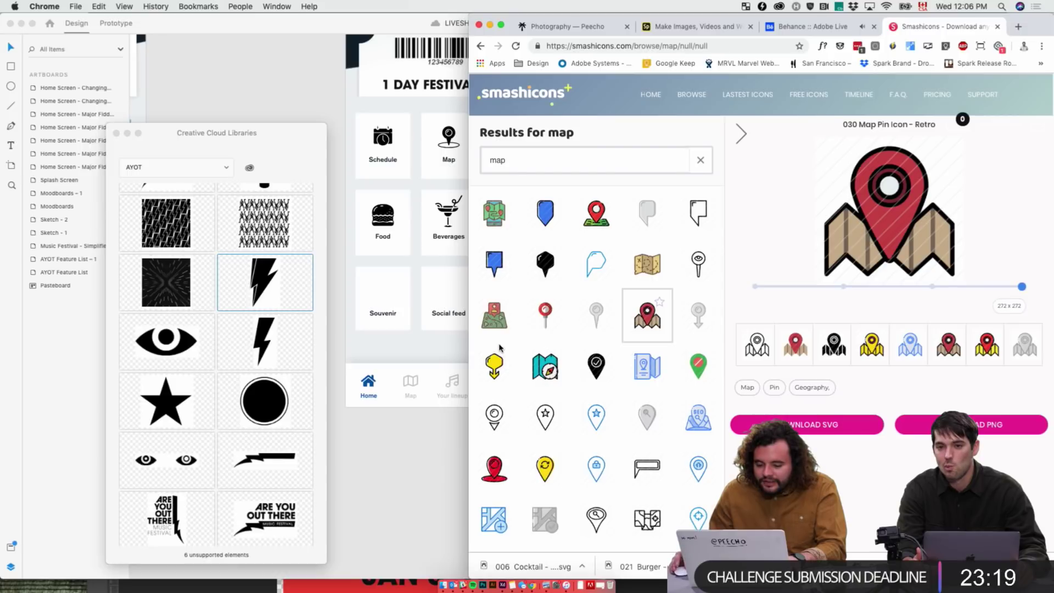
pyautogui.click(663, 273)
pyautogui.scroll(-1, 690, 291)
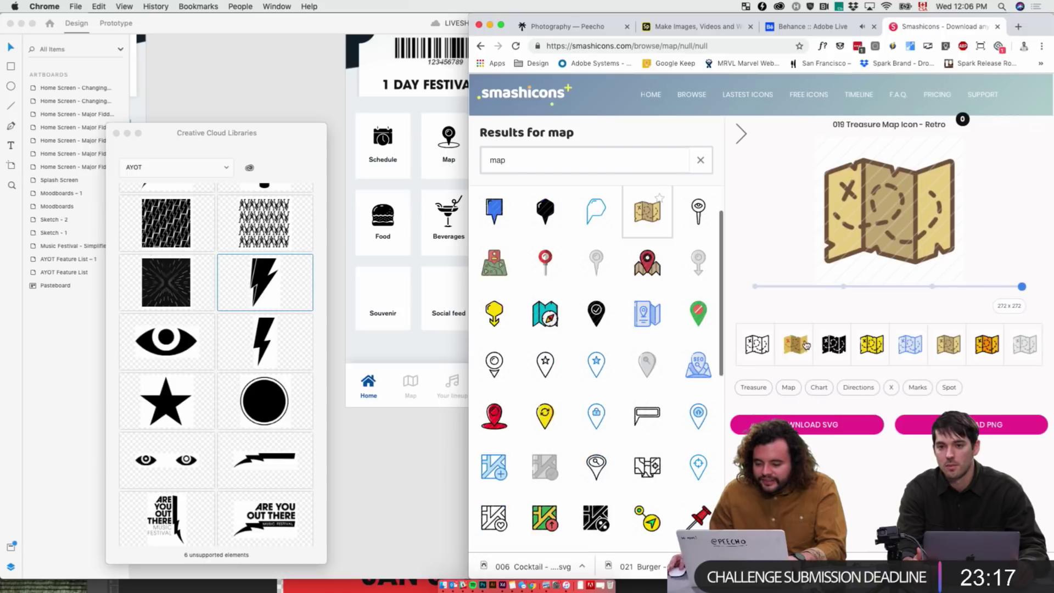
pyautogui.click(834, 345)
# - Download the solid treasure map icon as SVG and place it above the Scavenger Hunt label on the XD home screen
pyautogui.click(813, 424)
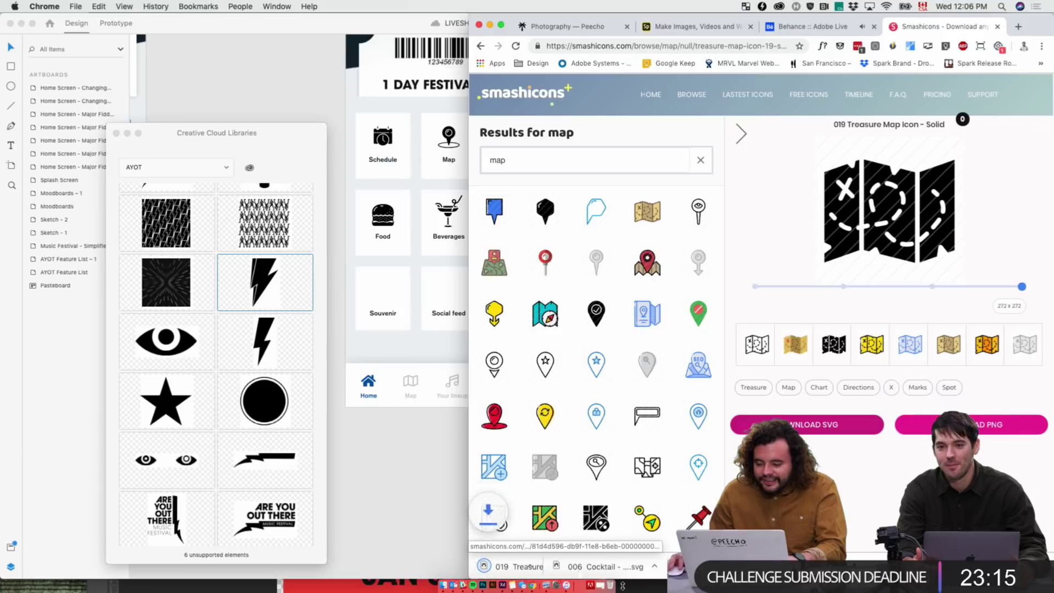
pyautogui.moveTo(546, 571); pyautogui.dragTo(530, 201)
pyautogui.press('Down')
pyautogui.press('Down')
pyautogui.press('Down')
pyautogui.press('Down')
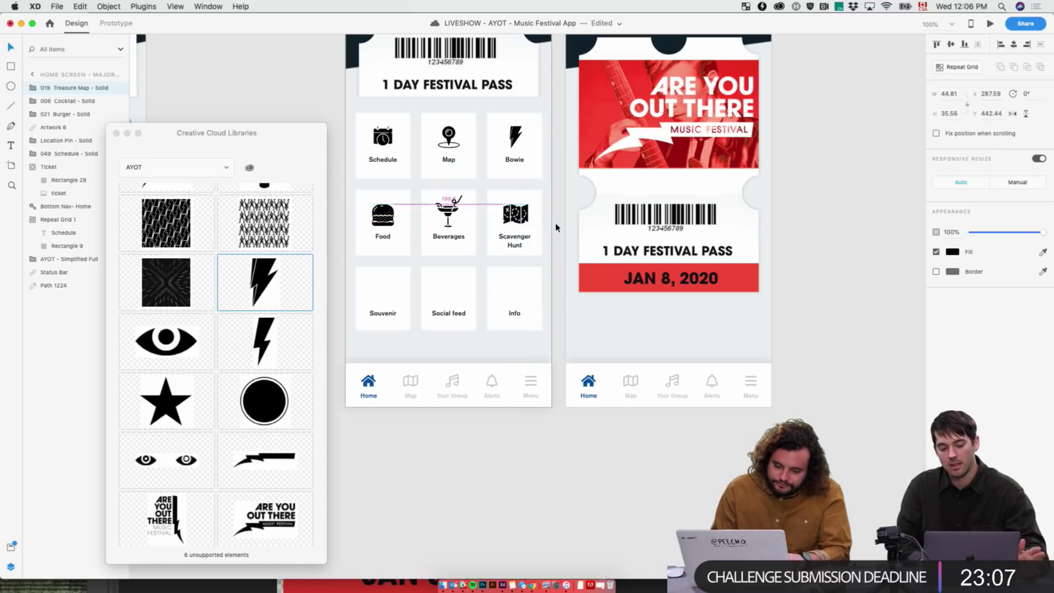
pyautogui.press('Left')
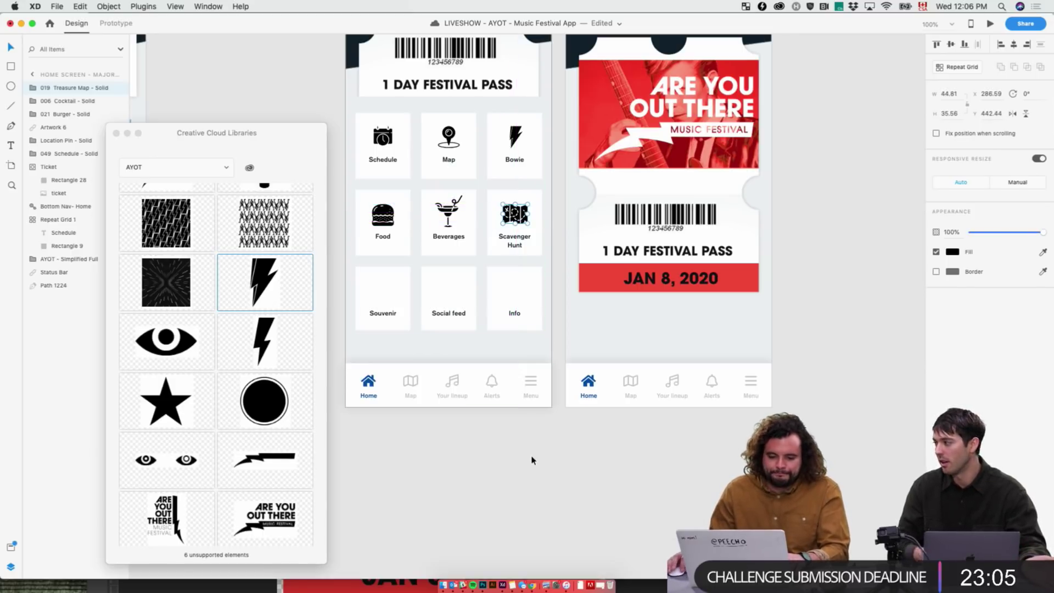
pyautogui.click(526, 458)
# - Nudge the treasure map icon 1 px left and 1 px up in the Scavenger Hunt tile
pyautogui.hscroll(-2, 461, 419)
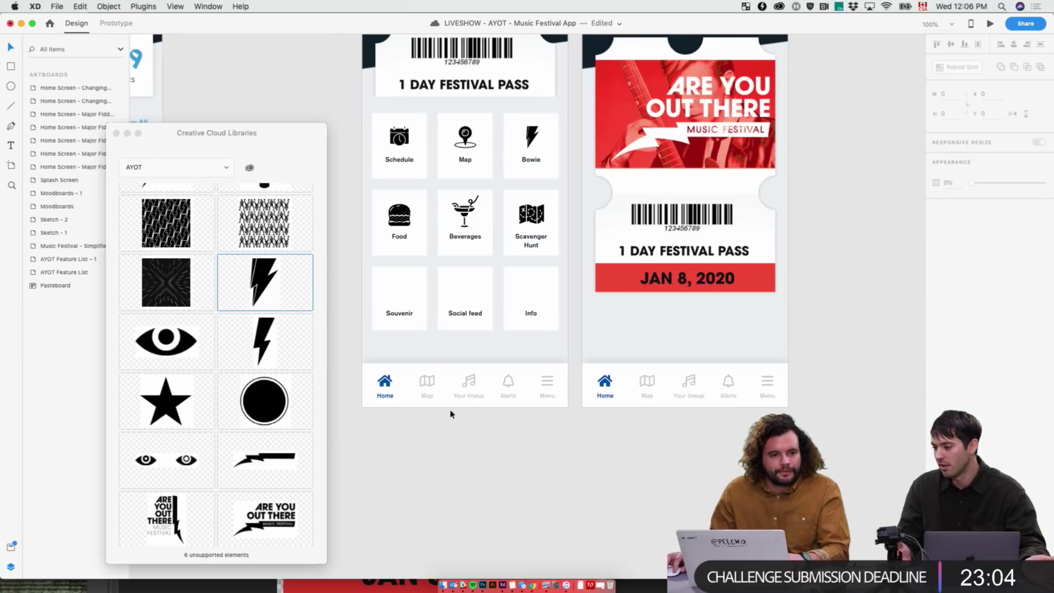
pyautogui.click(139, 168)
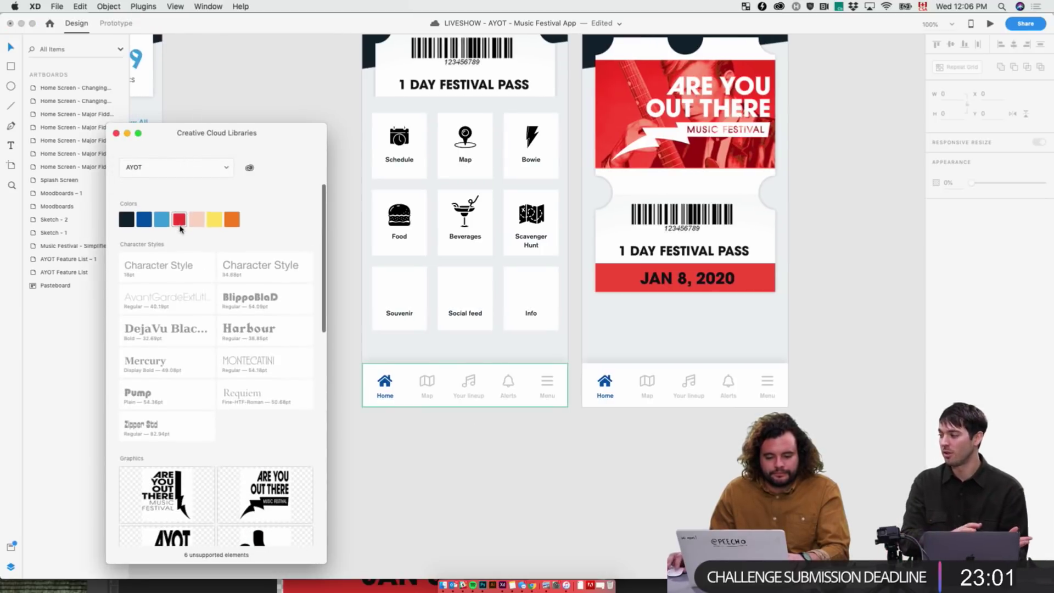
pyautogui.click(517, 333)
pyautogui.click(532, 214)
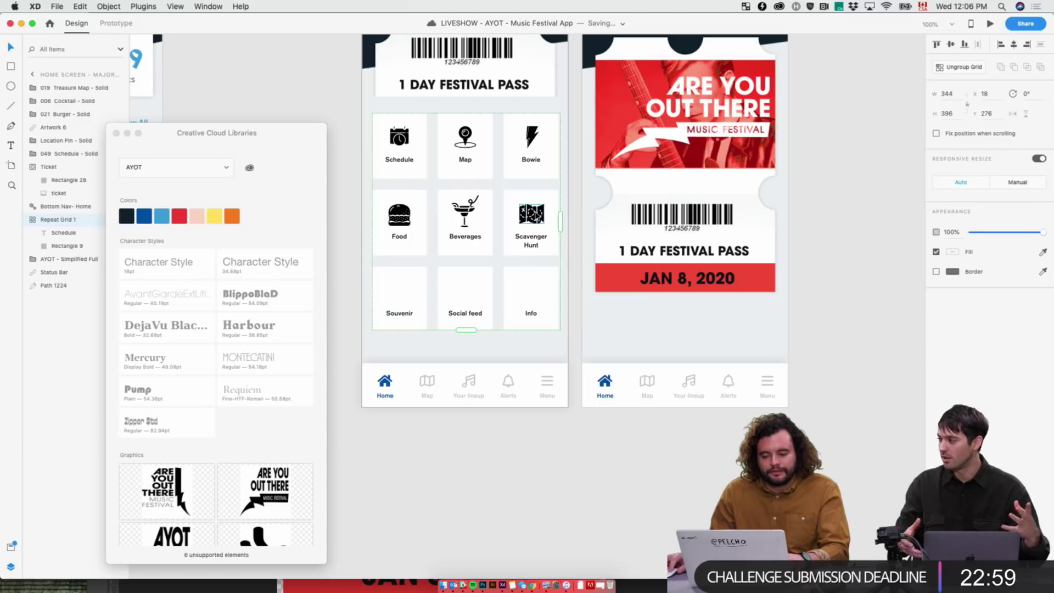
pyautogui.press('Left')
pyautogui.press('Up')
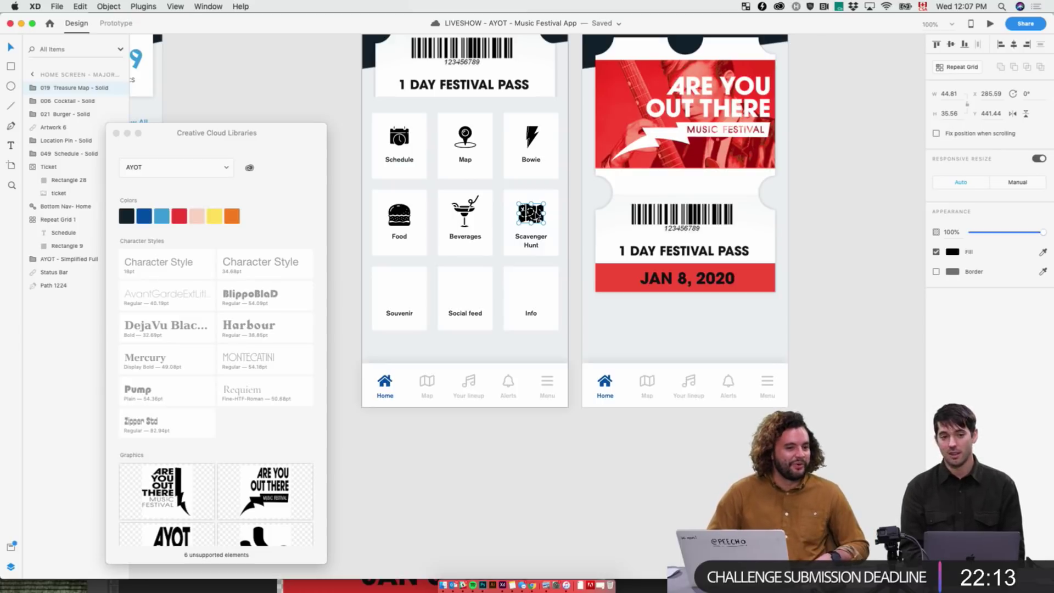
# - Switch to Smashicons in Chrome and search for "souvenir"
pyautogui.press('super+Tab')
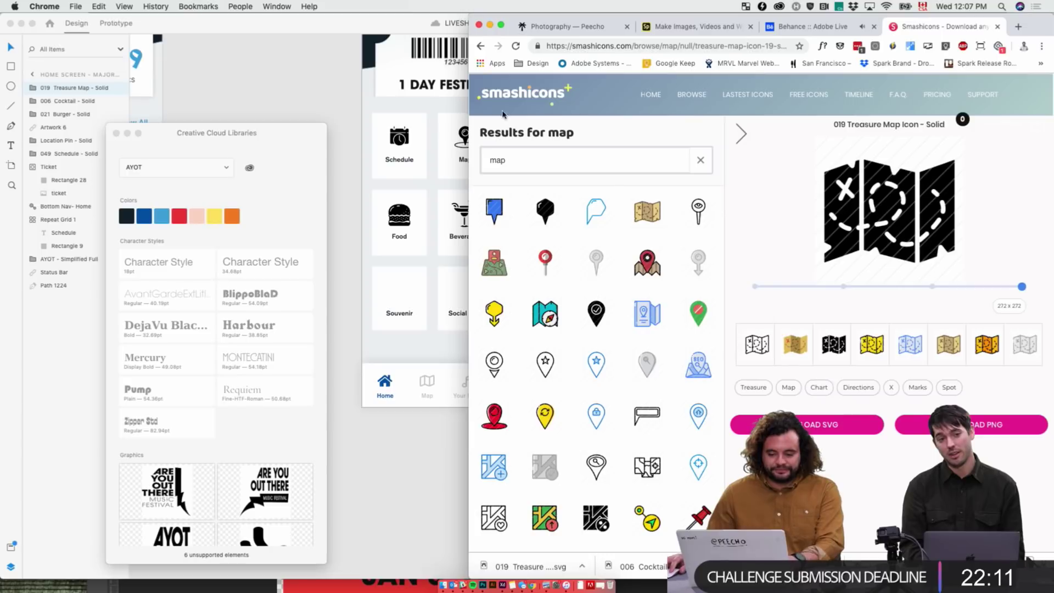
pyautogui.write('sou')
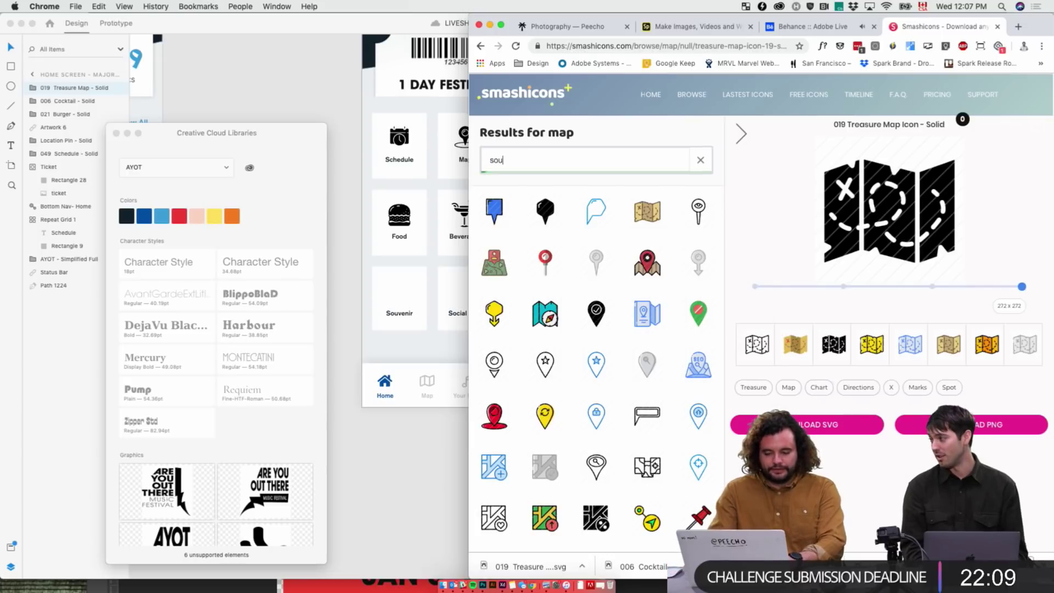
pyautogui.write('venir')
pyautogui.click(515, 190)
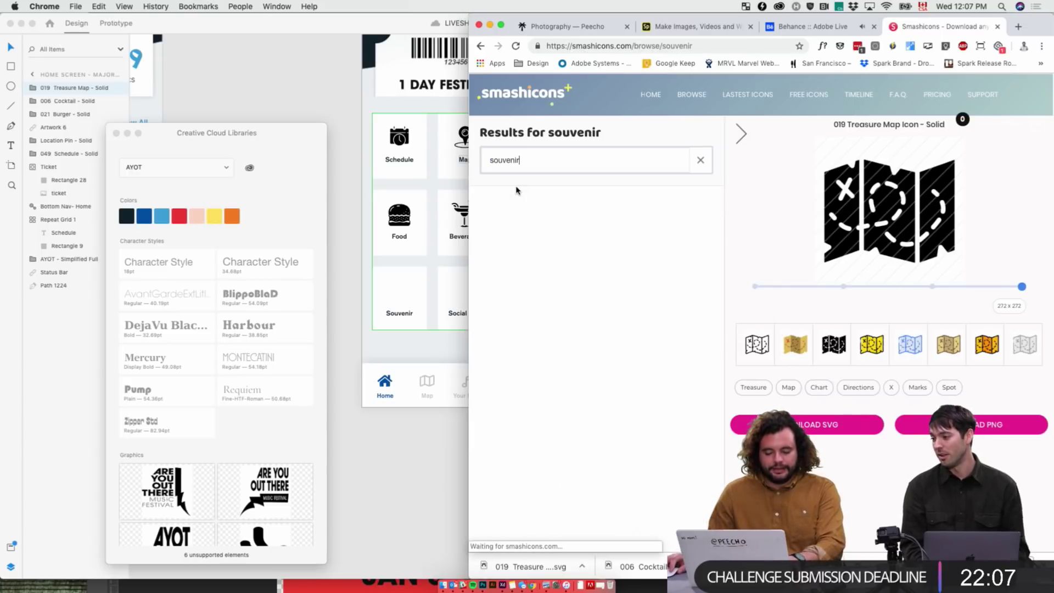
# - Search Smashicons for "shop" instead
pyautogui.doubleClick(541, 156)
pyautogui.write('map')
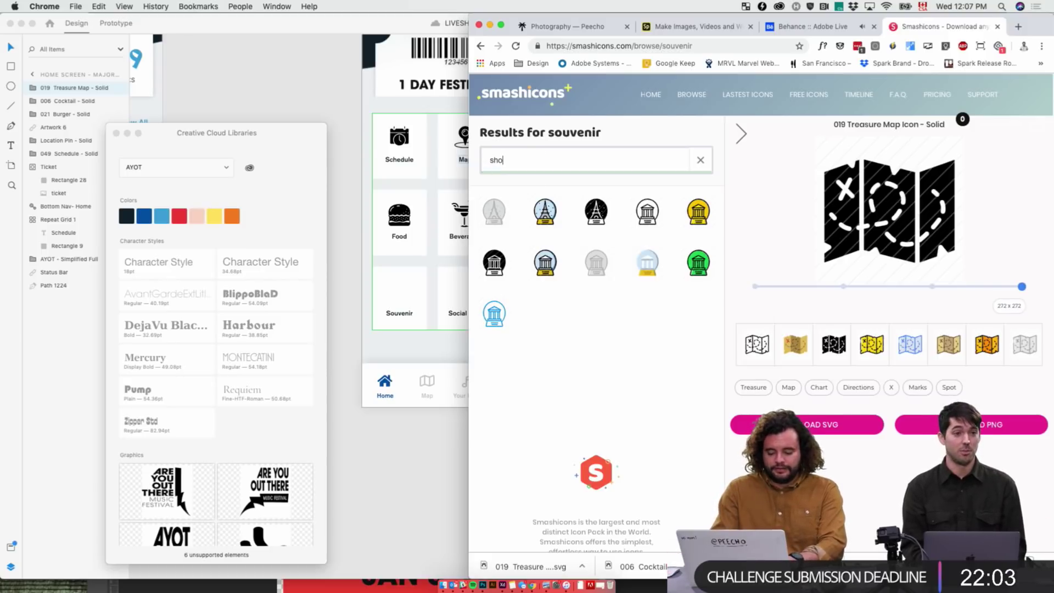
pyautogui.press('BackSpace')
pyautogui.press('BackSpace')
pyautogui.press('BackSpace')
pyautogui.write('shop')
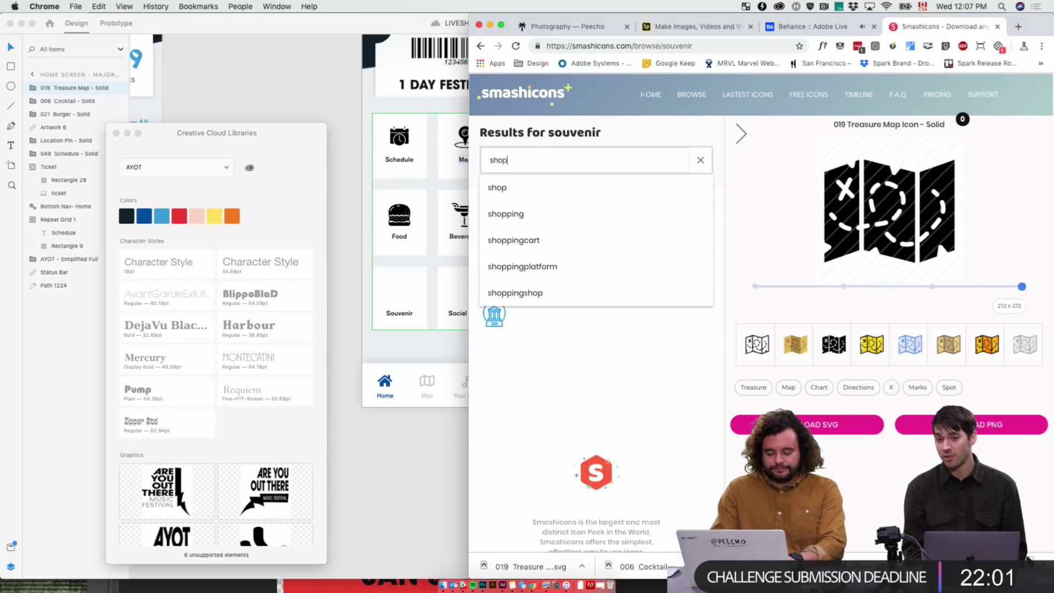
pyautogui.press('Return')
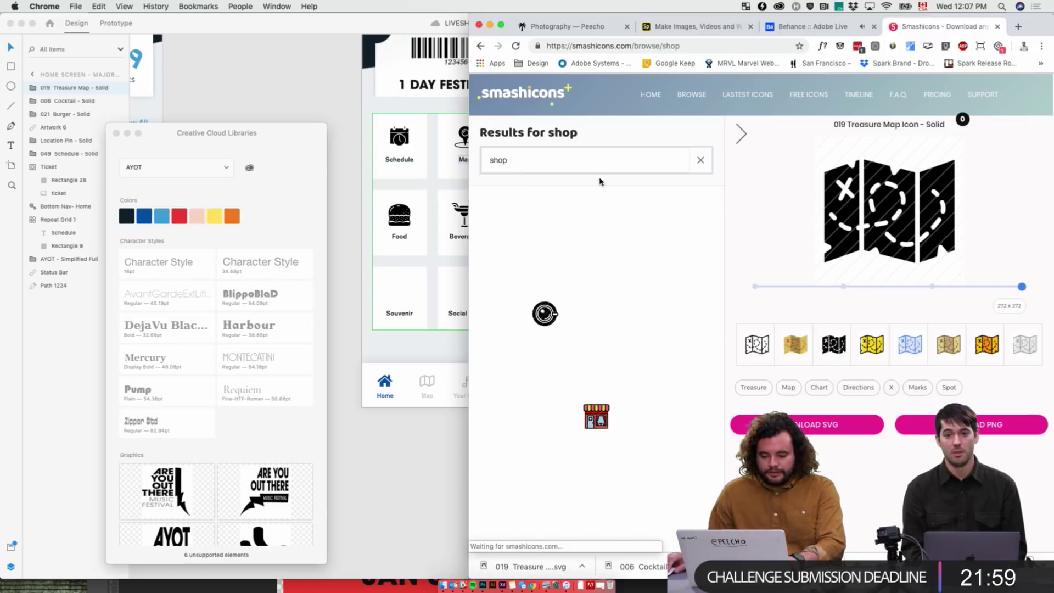
# - Search Smashicons for "store" and select the solid 051 Shop icon for download as SVG
pyautogui.tripleClick(544, 168)
pyautogui.press('BackSpace')
pyautogui.write('store')
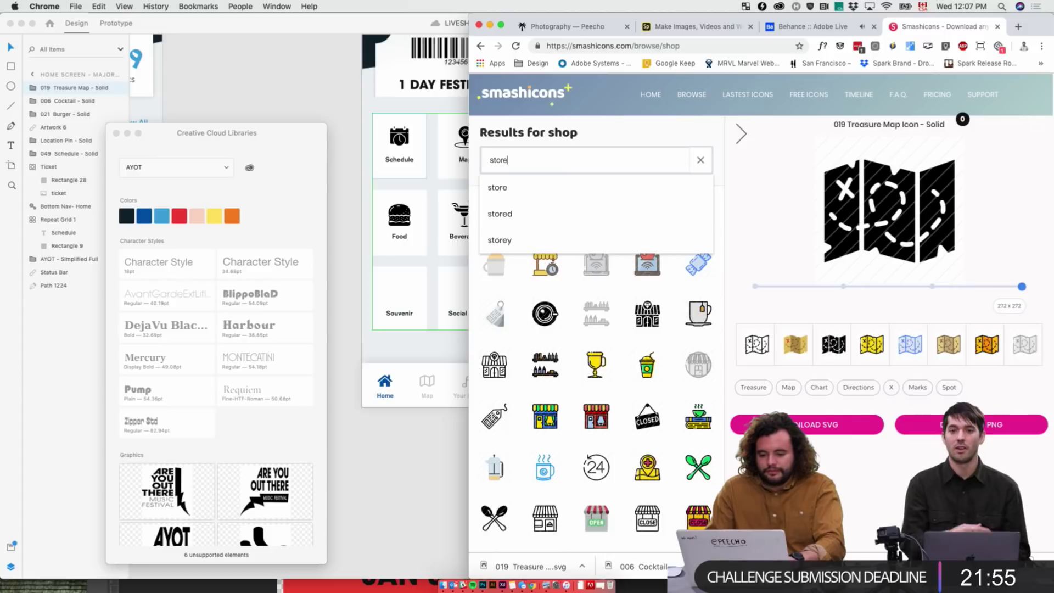
pyautogui.press('Return')
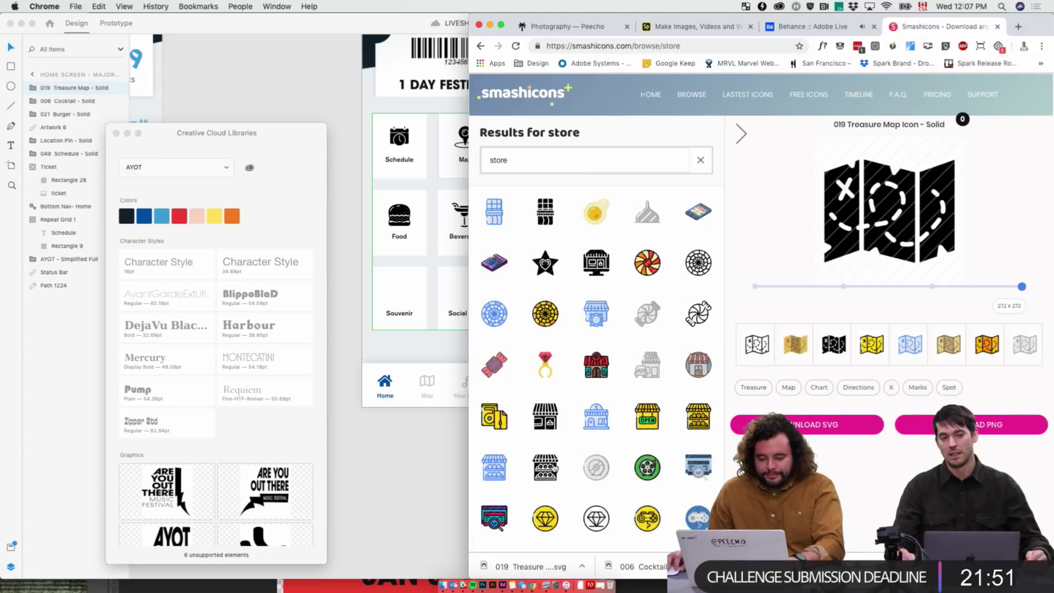
pyautogui.click(551, 424)
pyautogui.scroll(-4, 550, 384)
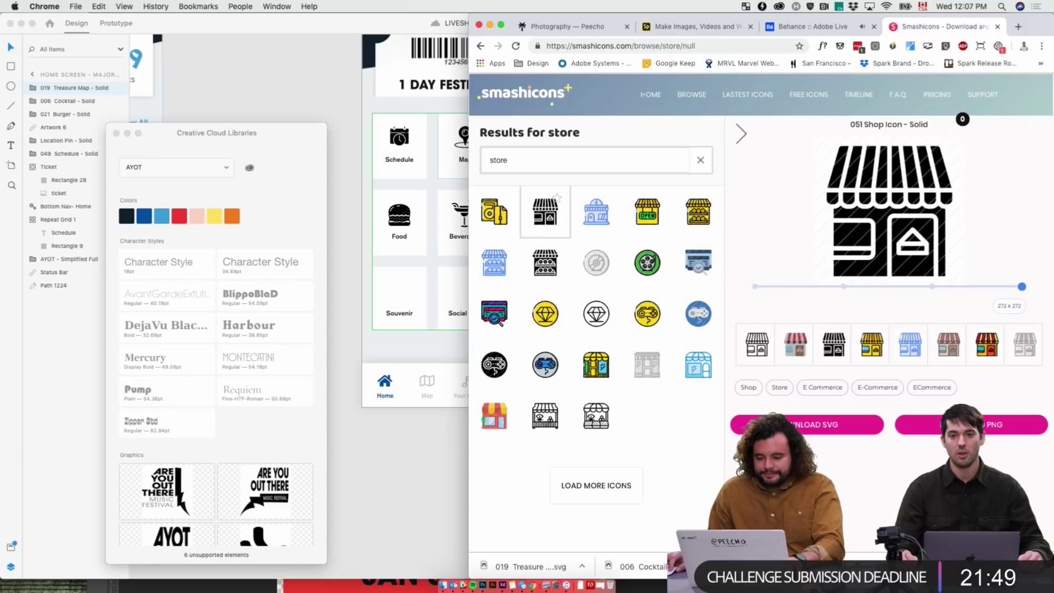
pyautogui.click(831, 360)
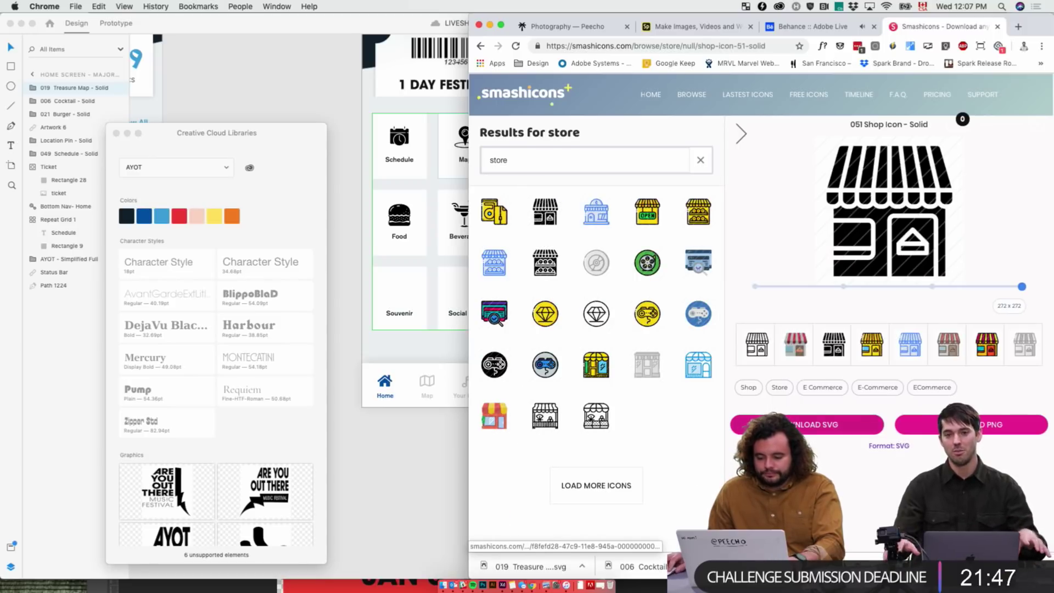
# - Place the downloaded solid shop icon above the Souvenir label on the XD home screen and fine-tune its position
pyautogui.moveTo(552, 567); pyautogui.dragTo(417, 275)
pyautogui.click(464, 534)
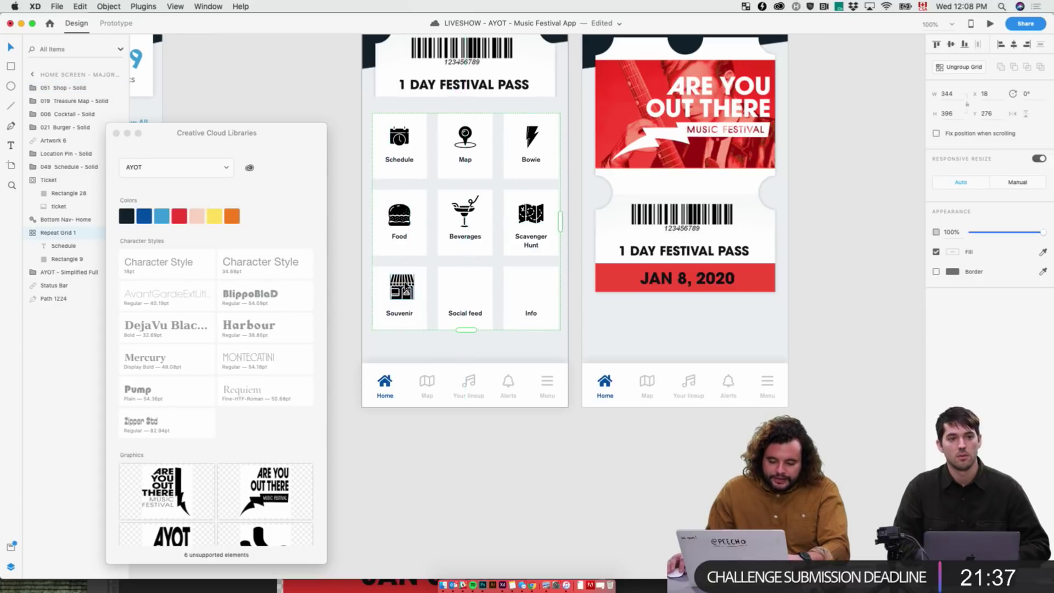
pyautogui.moveTo(407, 293); pyautogui.dragTo(404, 293)
pyautogui.click(466, 385)
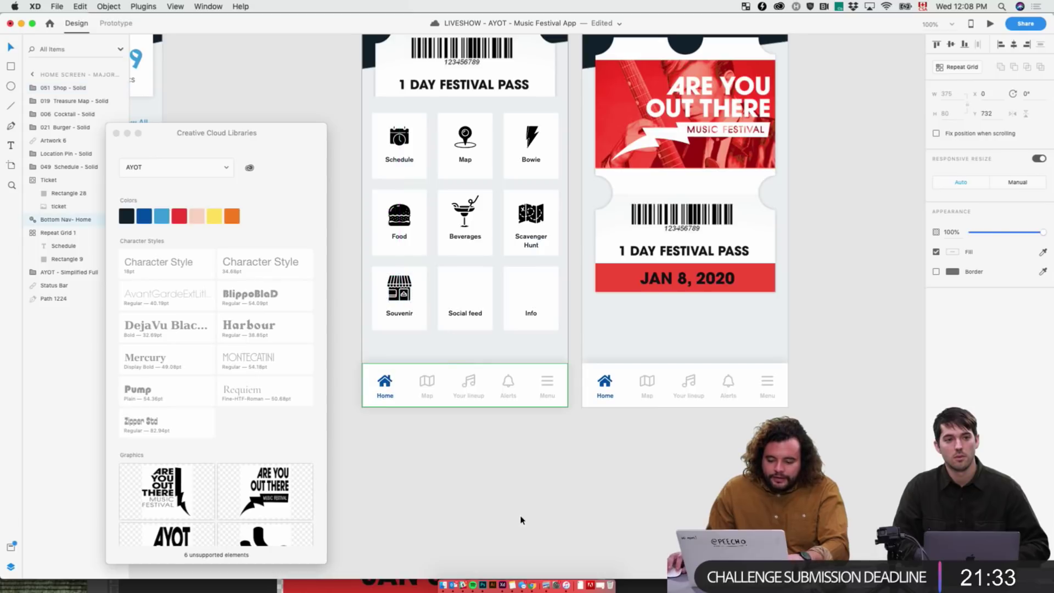
# - Switch back to Smashicons in Chrome and search for "photo"
pyautogui.click(521, 520)
pyautogui.press('super+Tab')
pyautogui.doubleClick(527, 161)
pyautogui.write('photo')
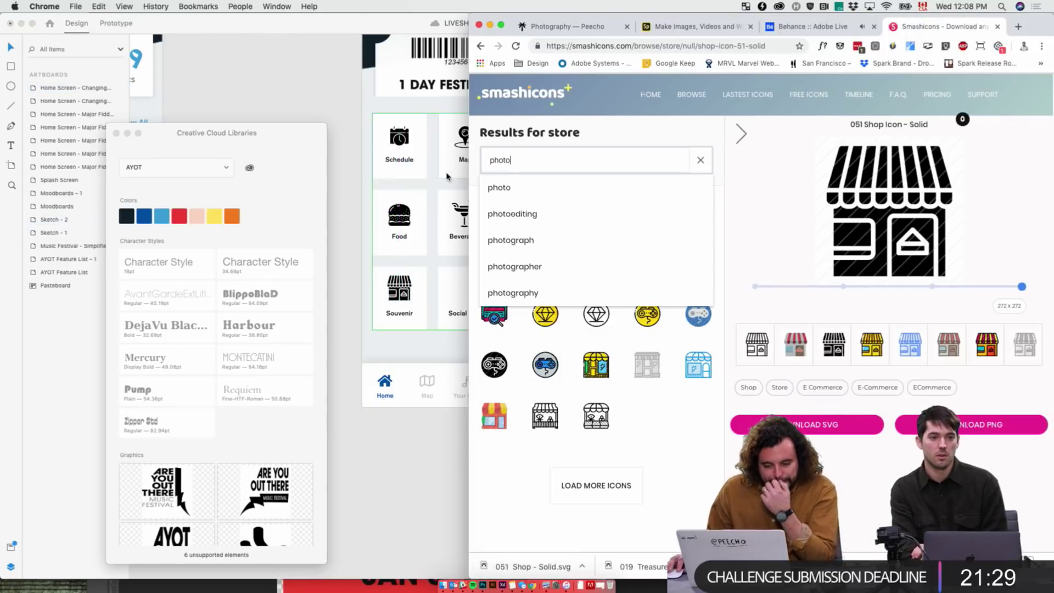
pyautogui.click(531, 187)
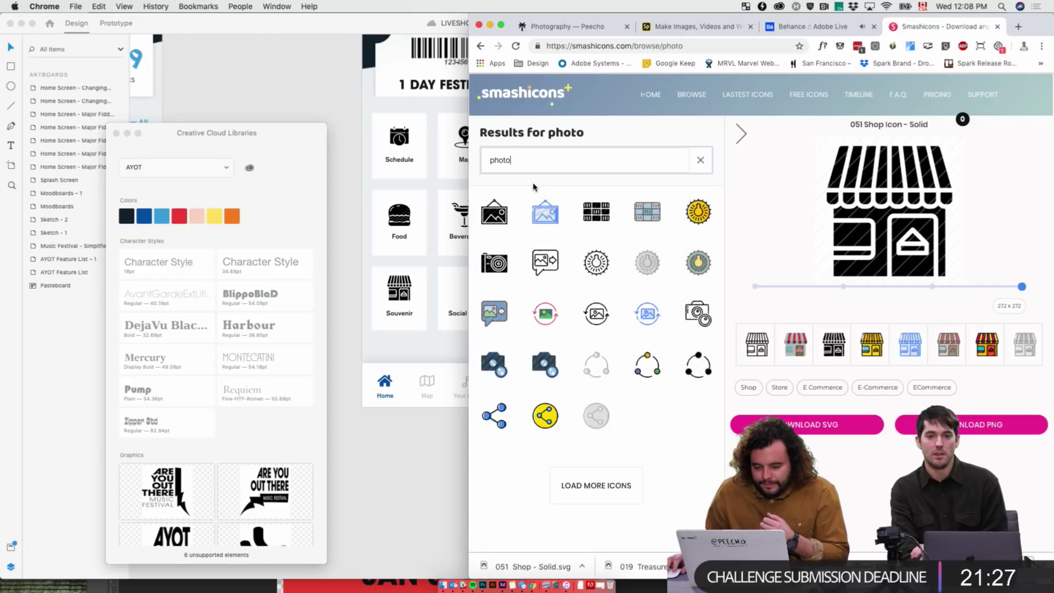
# - Download the solid 027 Picture icon as SVG and place it above the Social feed label on the XD home screen
pyautogui.click(499, 219)
pyautogui.click(857, 425)
pyautogui.moveTo(527, 567); pyautogui.dragTo(463, 288)
# - Open LinkedIn in a new Chrome tab and look through the notifications list
pyautogui.press('super+Tab')
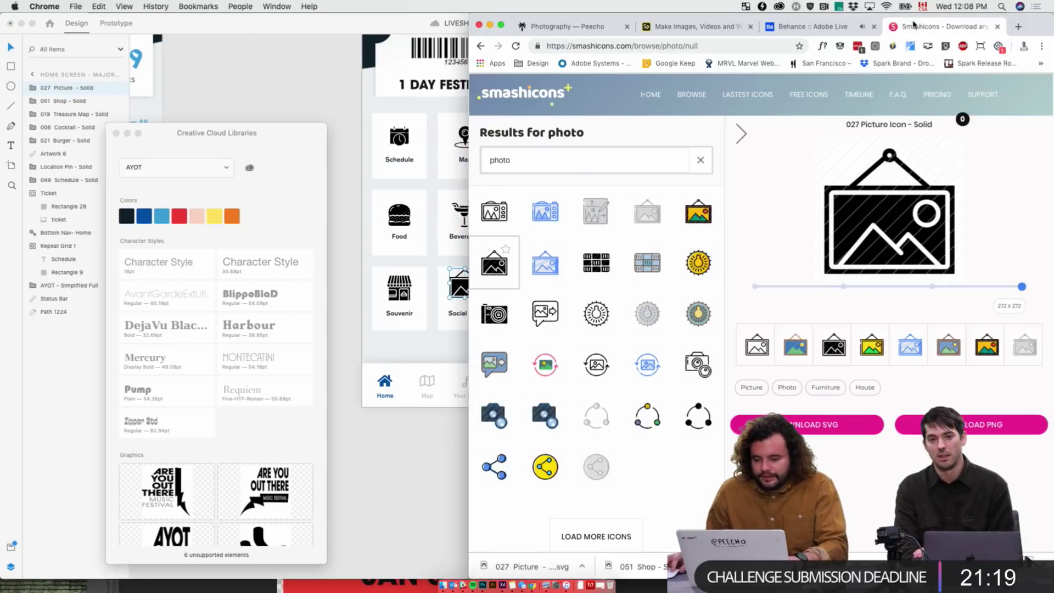
pyautogui.click(1018, 27)
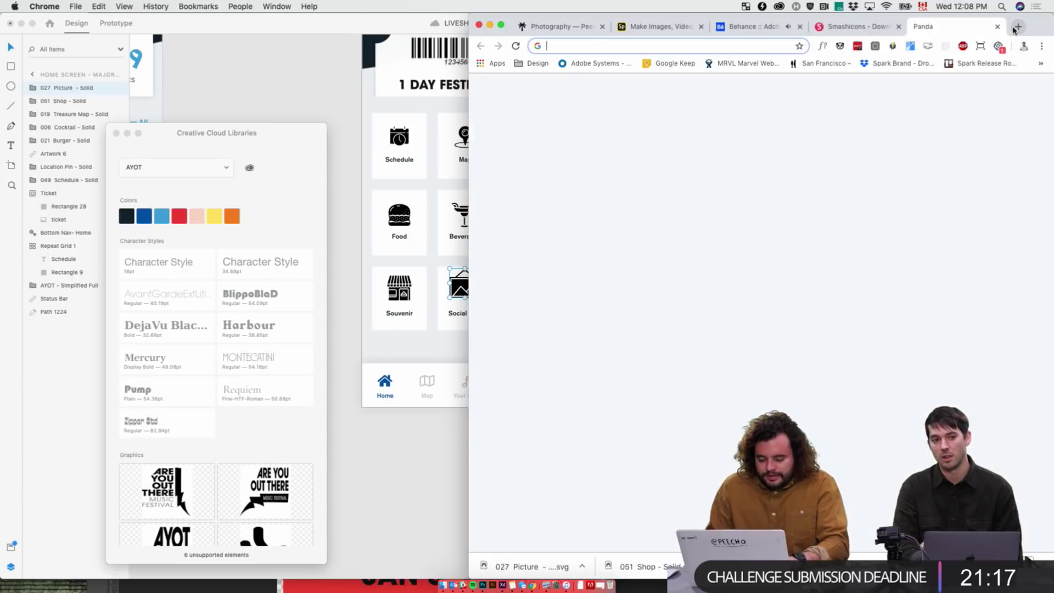
pyautogui.write('lin')
pyautogui.press('Return')
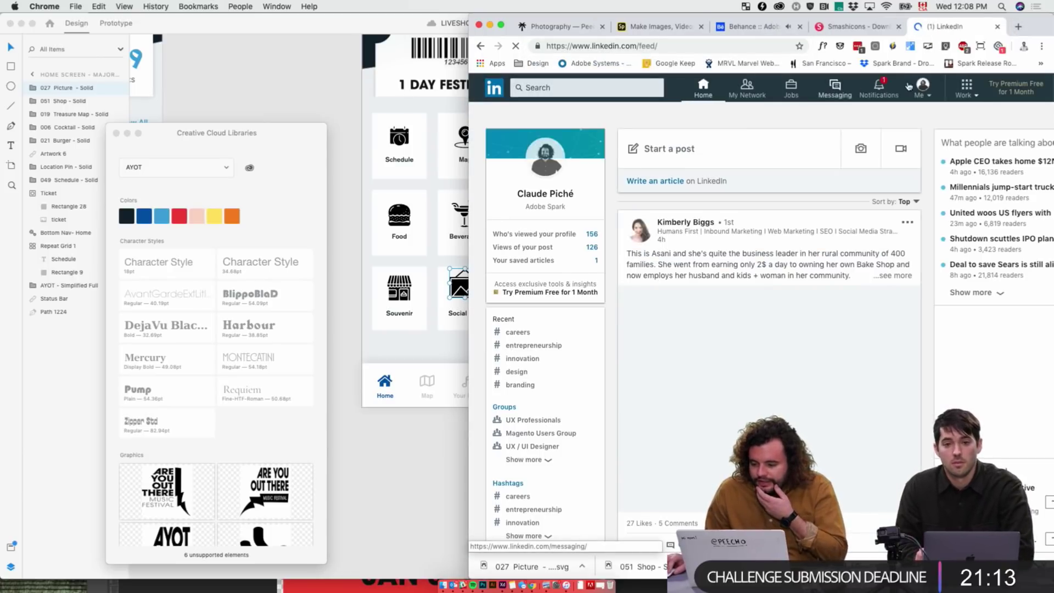
pyautogui.click(922, 87)
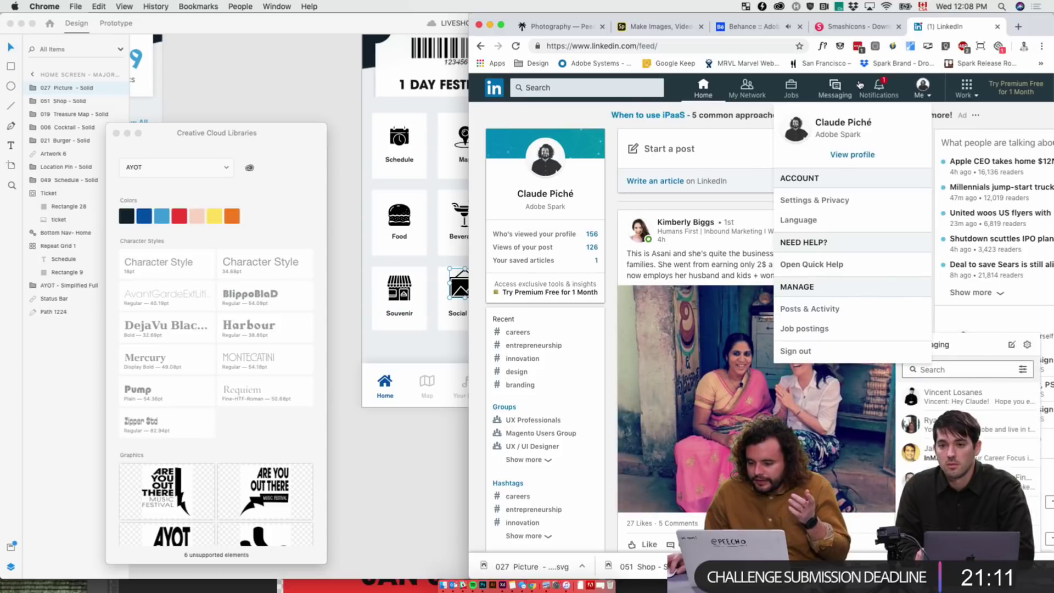
pyautogui.click(879, 88)
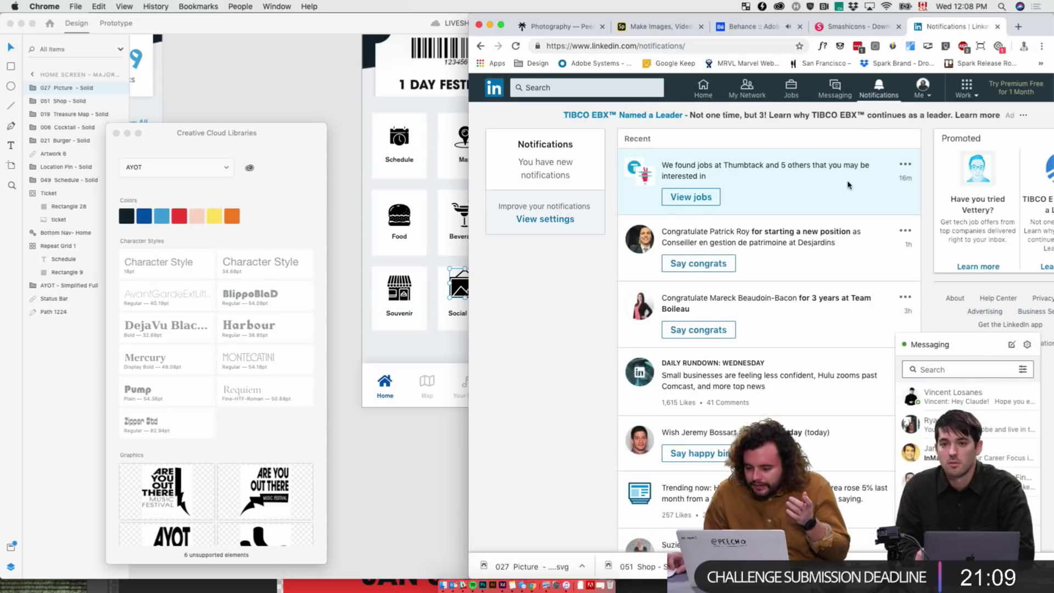
pyautogui.scroll(-5, 835, 170)
pyautogui.scroll(-10, 847, 186)
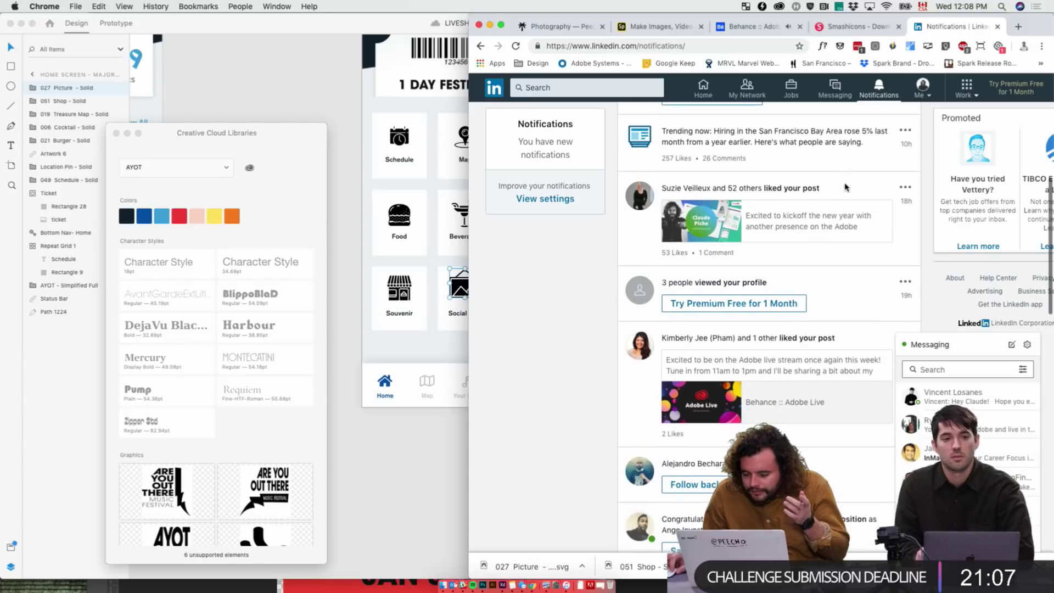
# - Open the shared article "What it takes to be a Product Designer" from the LinkedIn notifications and widen the browser window
pyautogui.scroll(-3, 836, 212)
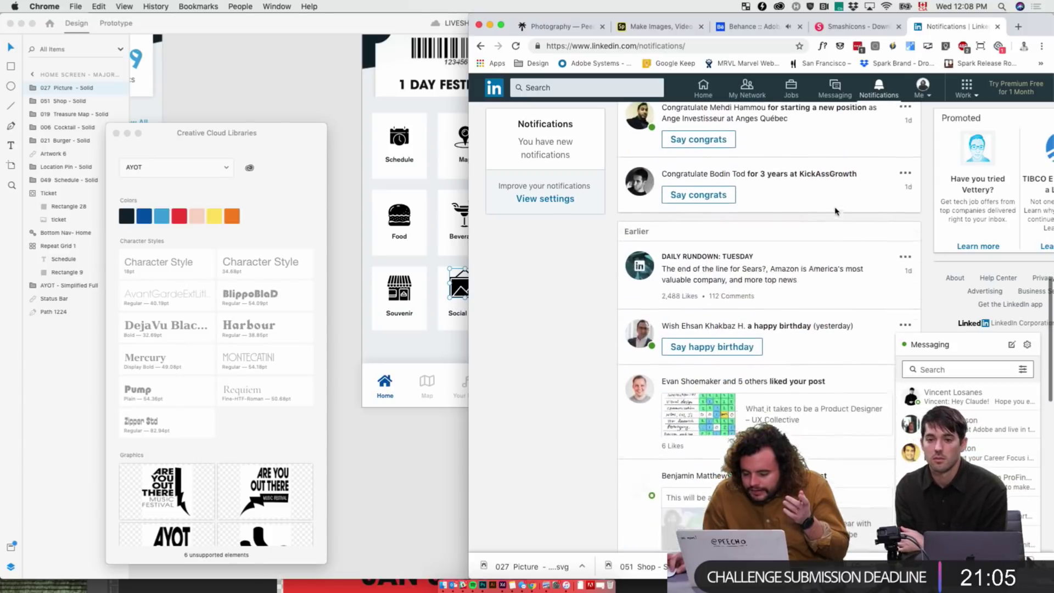
pyautogui.click(836, 208)
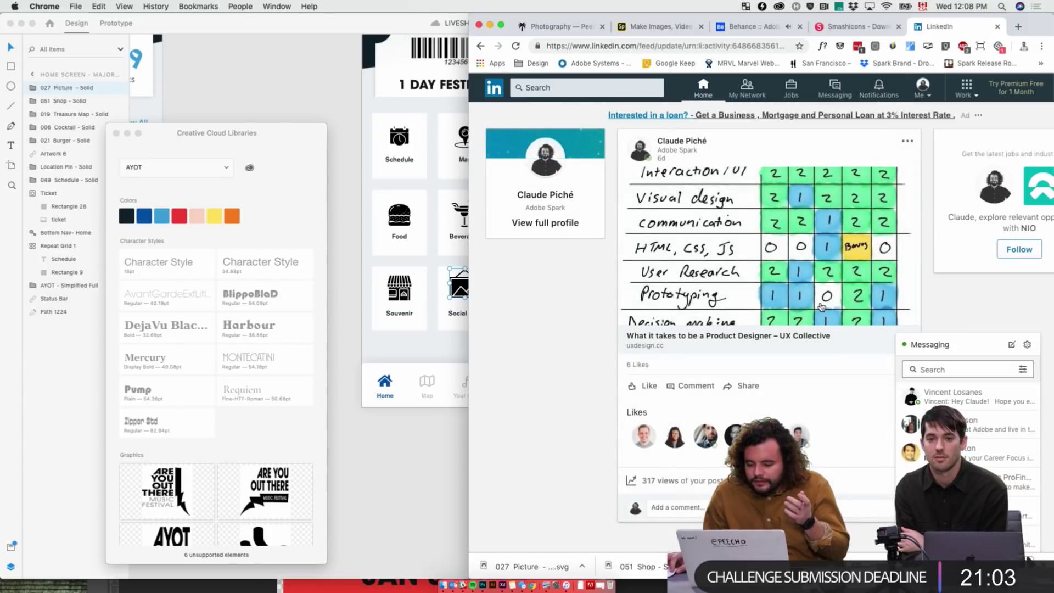
pyautogui.click(626, 263)
pyautogui.moveTo(471, 274); pyautogui.dragTo(204, 258)
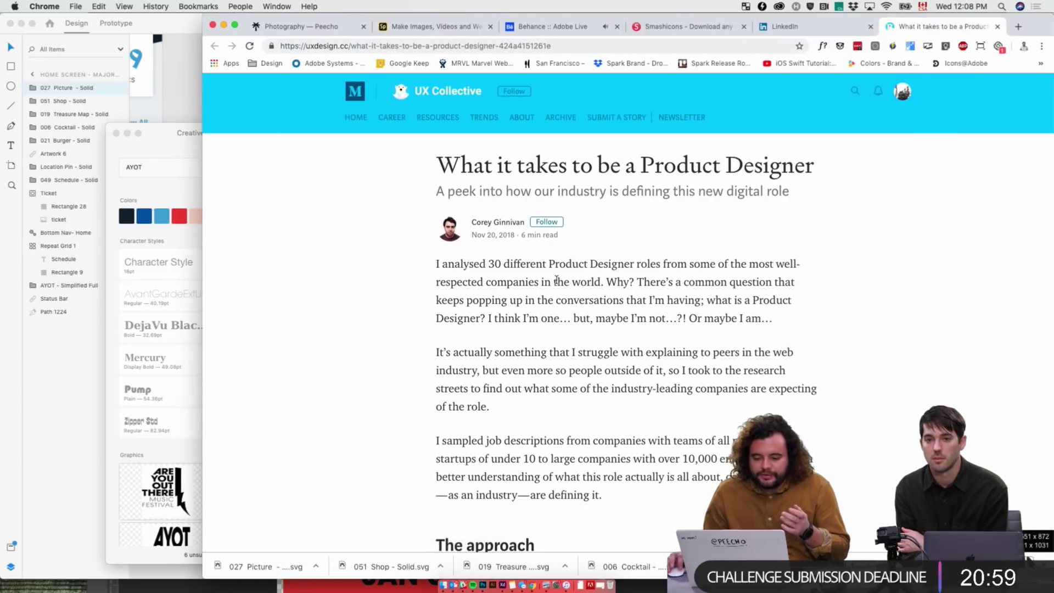
# - Read through the article's skills matrix, rating method and charts on design skills and professional traits
pyautogui.scroll(-3, 580, 277)
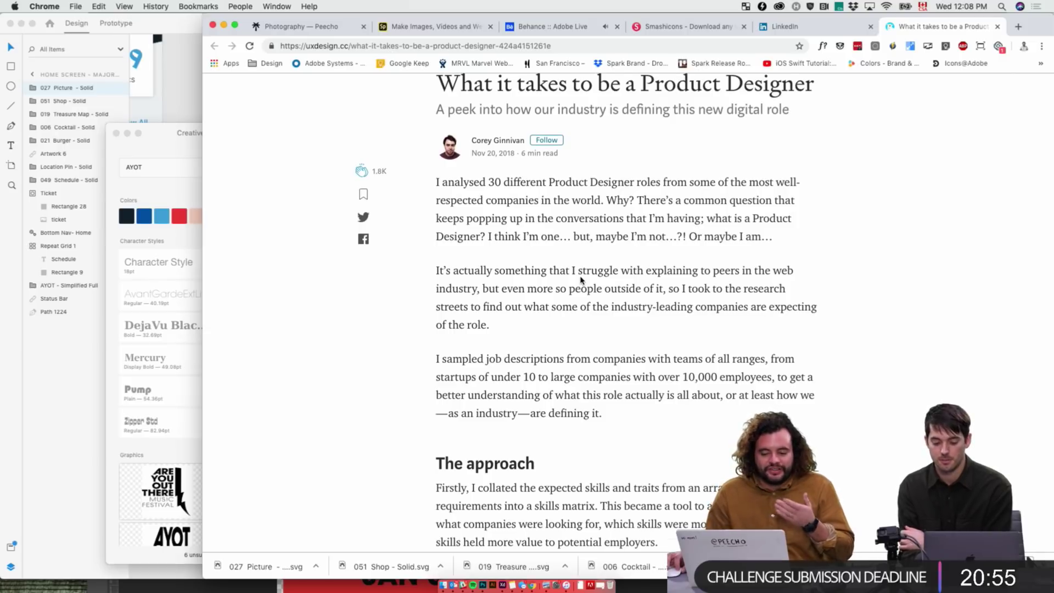
pyautogui.scroll(-8, 580, 279)
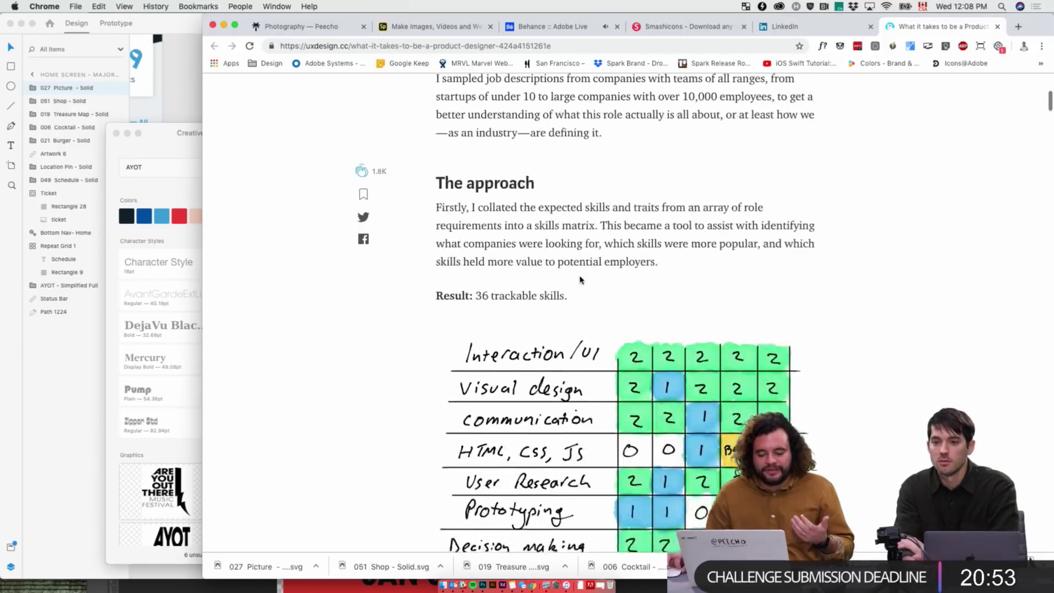
pyautogui.scroll(-1, 579, 279)
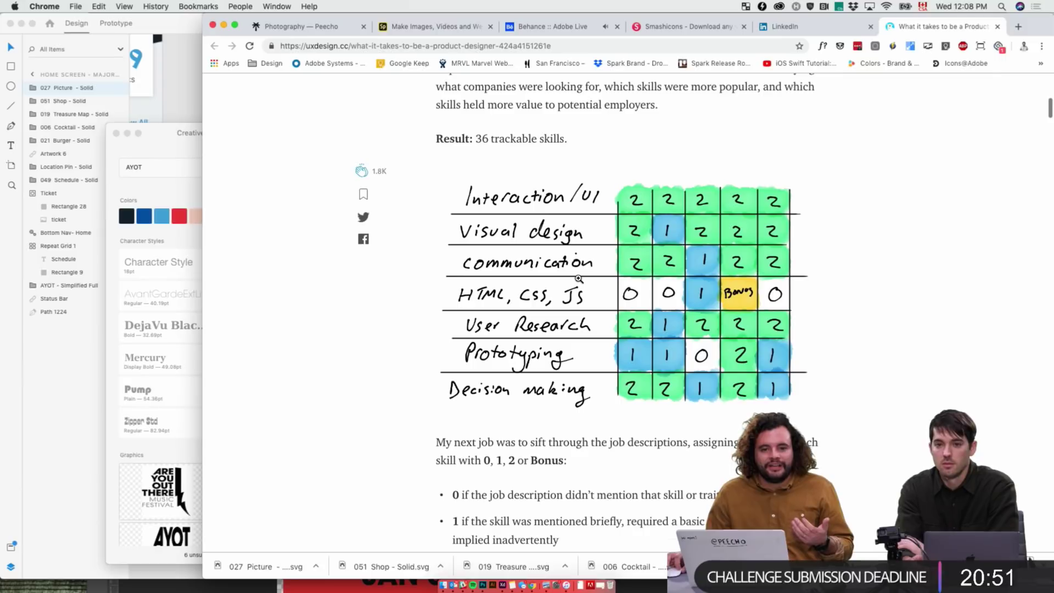
pyautogui.scroll(-1, 579, 278)
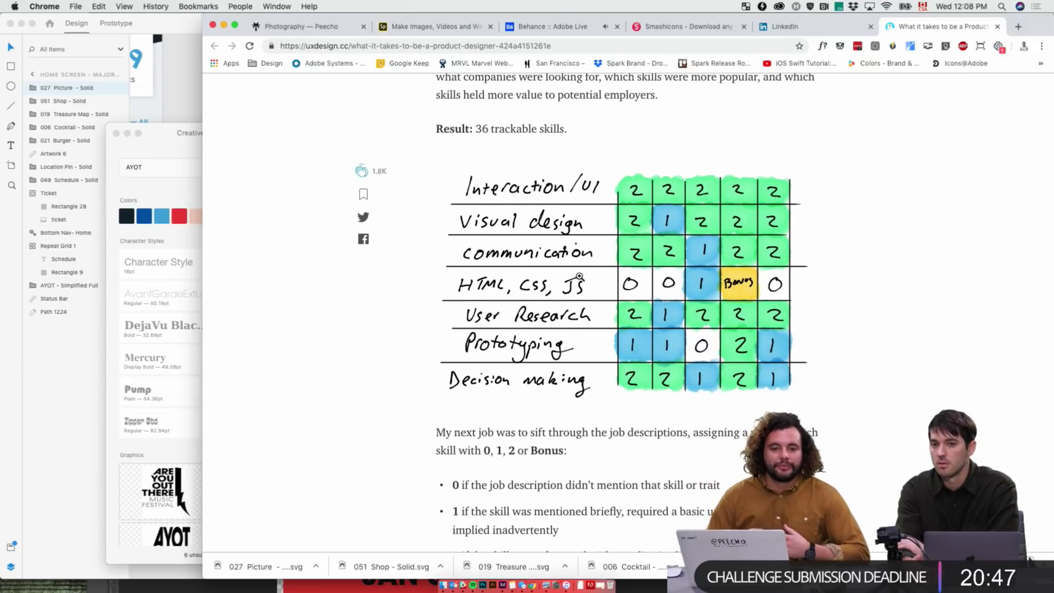
pyautogui.scroll(-15, 579, 277)
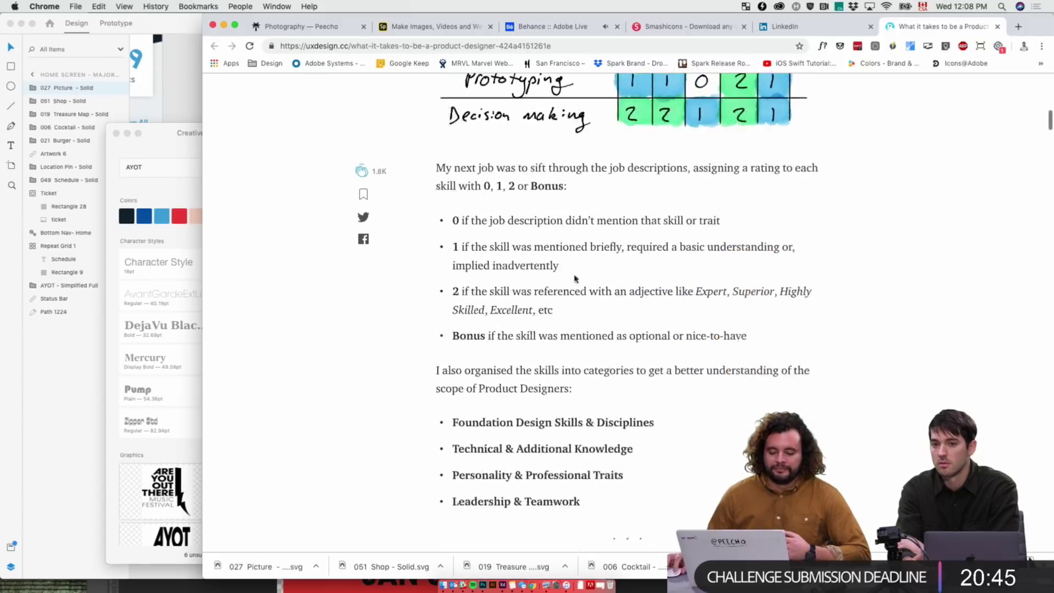
pyautogui.scroll(-15, 575, 279)
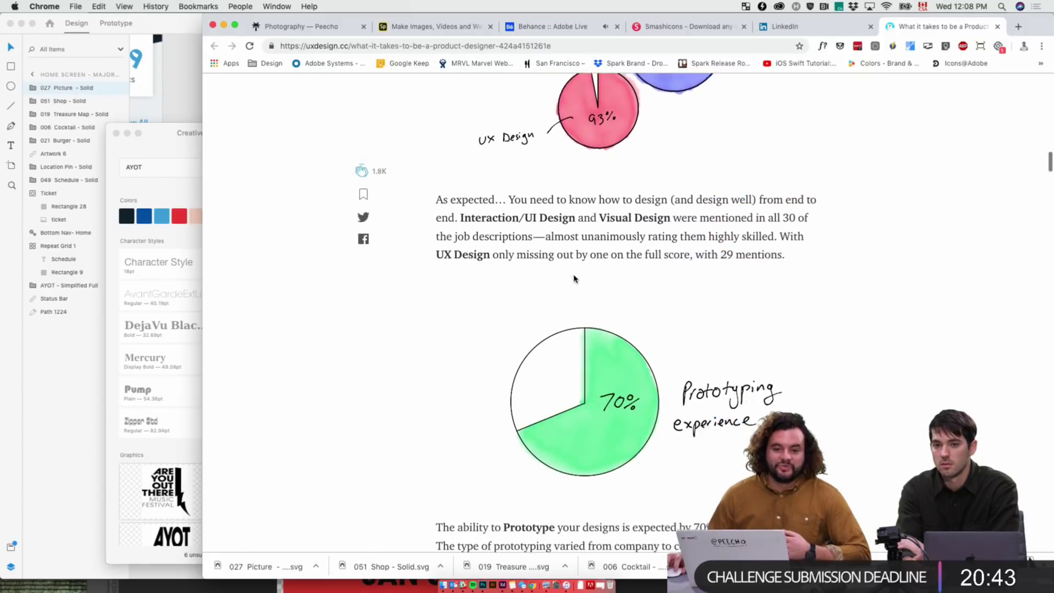
pyautogui.scroll(-15, 575, 279)
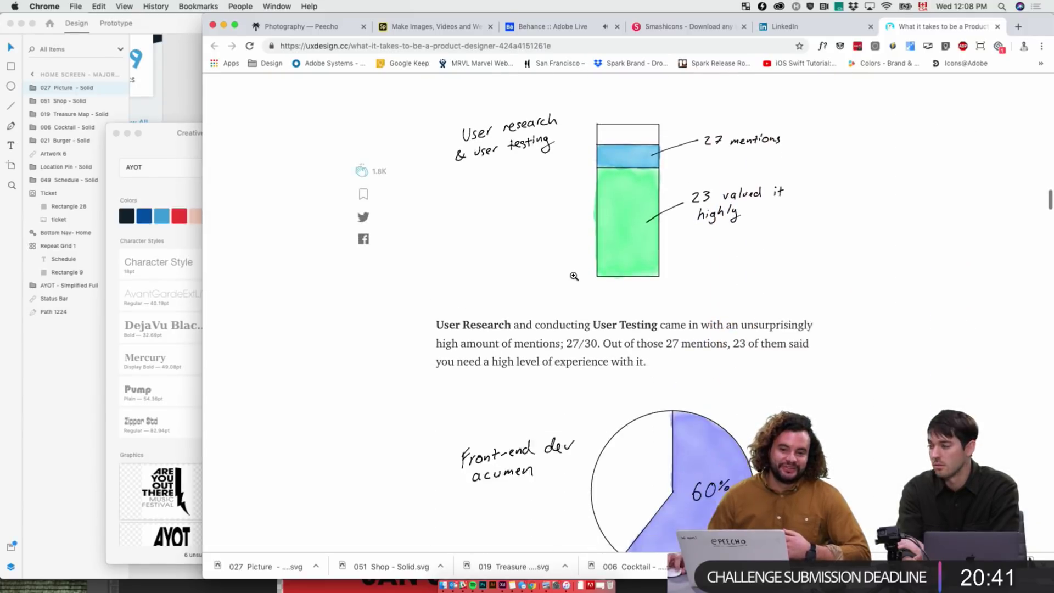
pyautogui.scroll(-8, 574, 279)
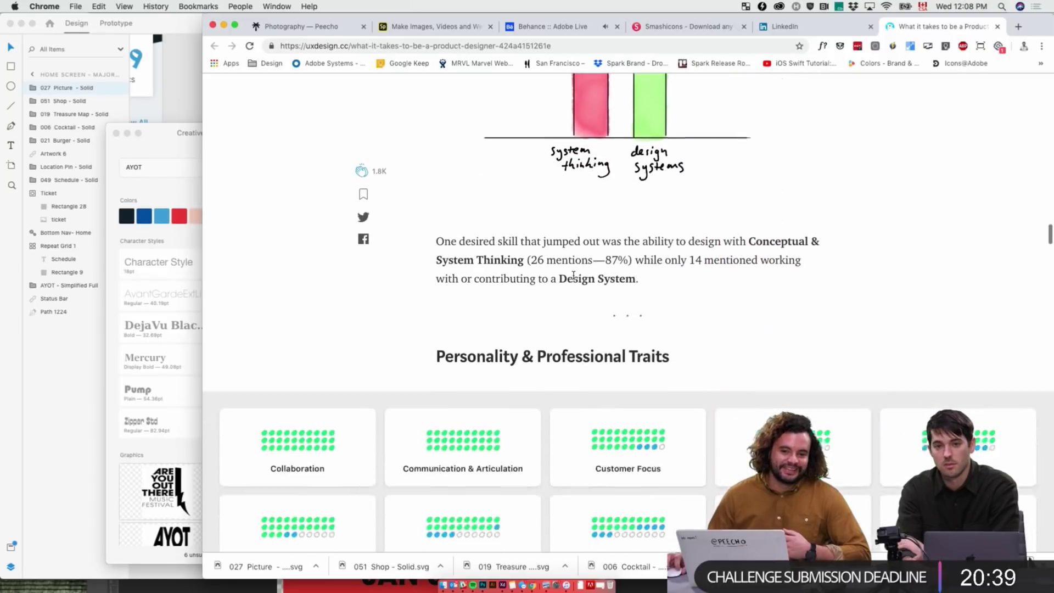
pyautogui.scroll(-5, 574, 278)
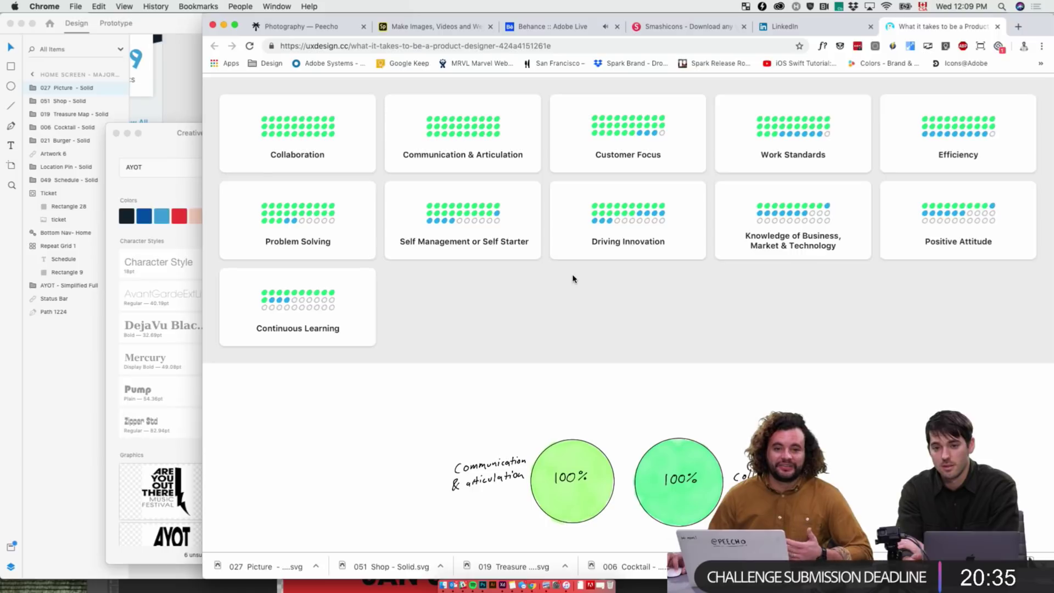
pyautogui.scroll(-5, 573, 279)
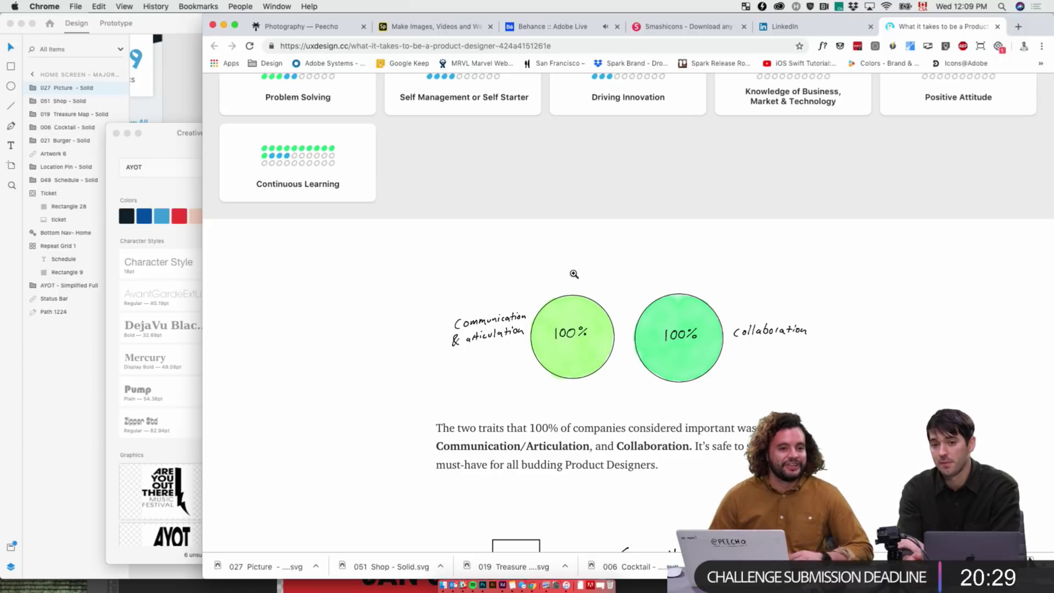
pyautogui.scroll(-5, 575, 268)
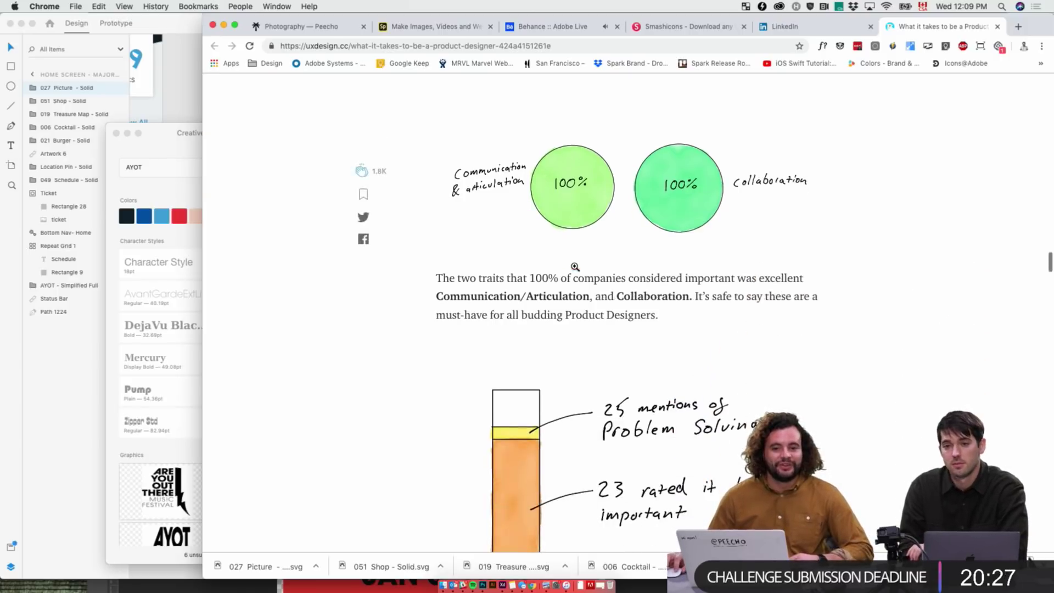
pyautogui.click(185, 97)
pyautogui.moveTo(475, 300); pyautogui.dragTo(471, 291)
pyautogui.click(553, 477)
pyautogui.press('super+Tab')
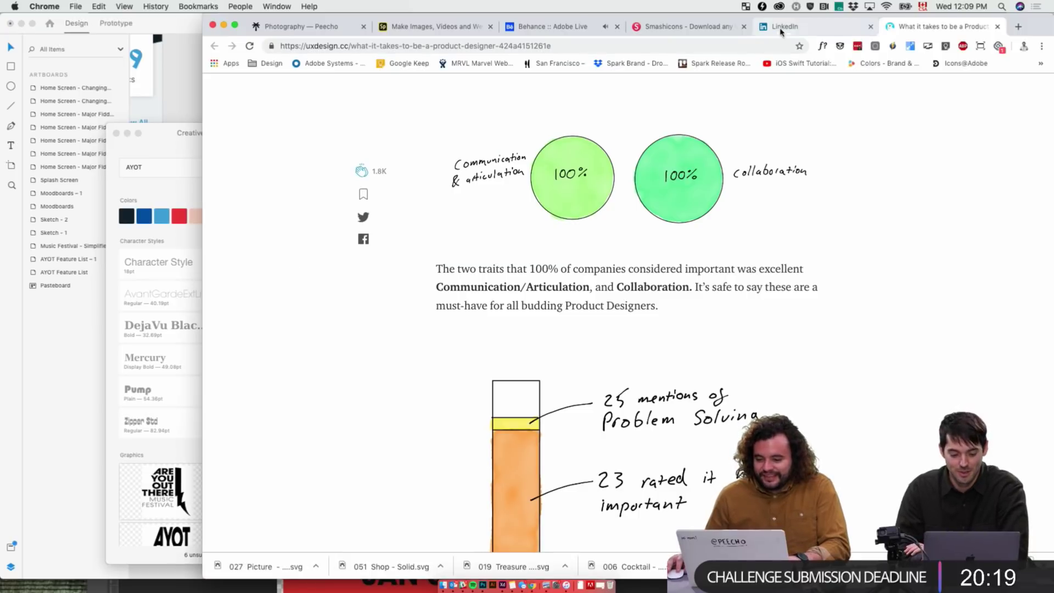
# - Search Smashicons for "info" and download the solid 002 Information icon as SVG
pyautogui.click(681, 26)
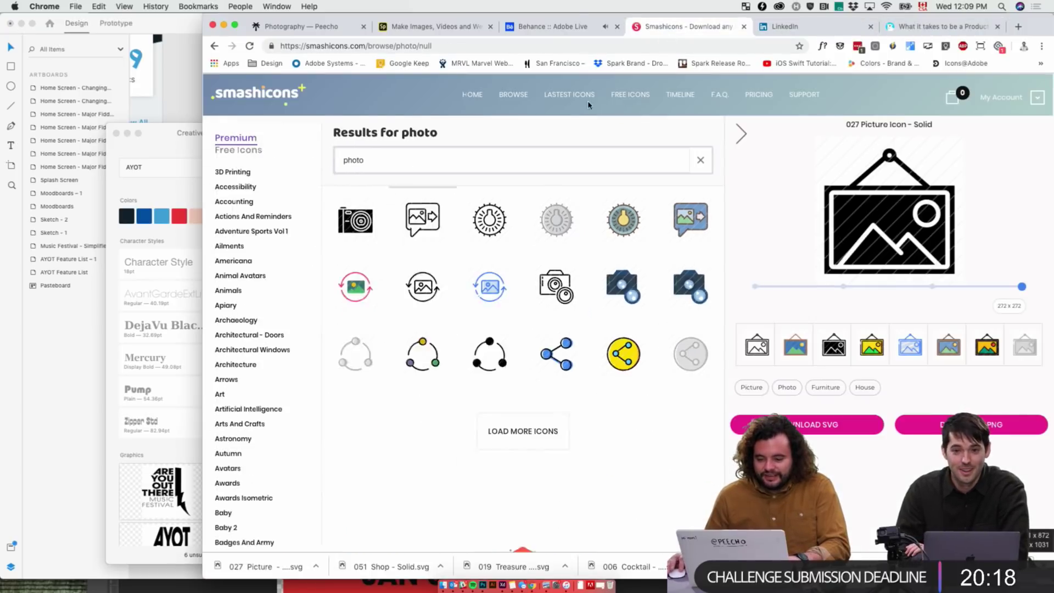
pyautogui.doubleClick(394, 160)
pyautogui.write('info')
pyautogui.press('Return')
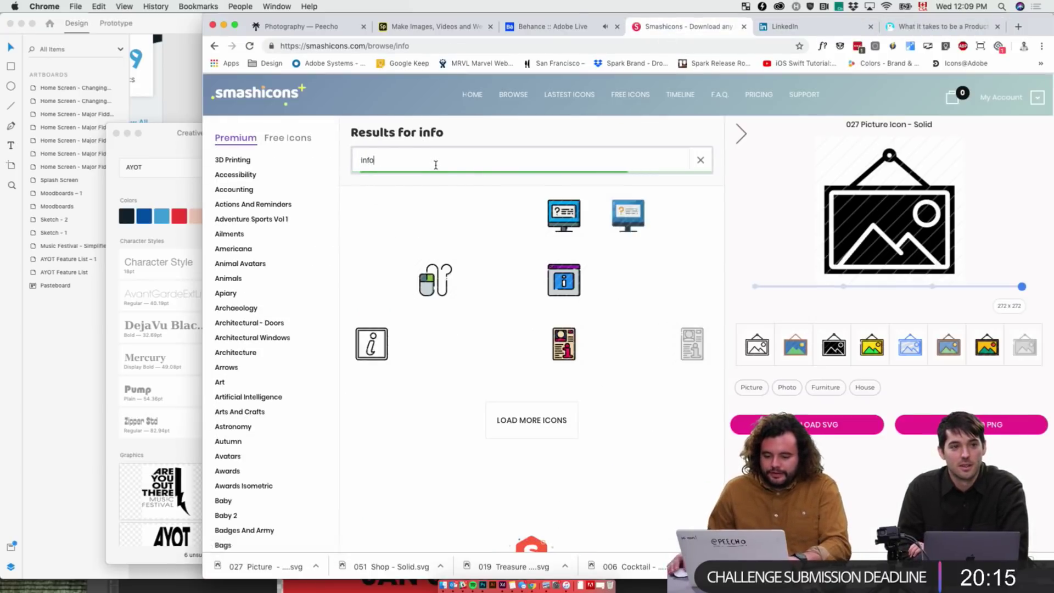
pyautogui.click(490, 221)
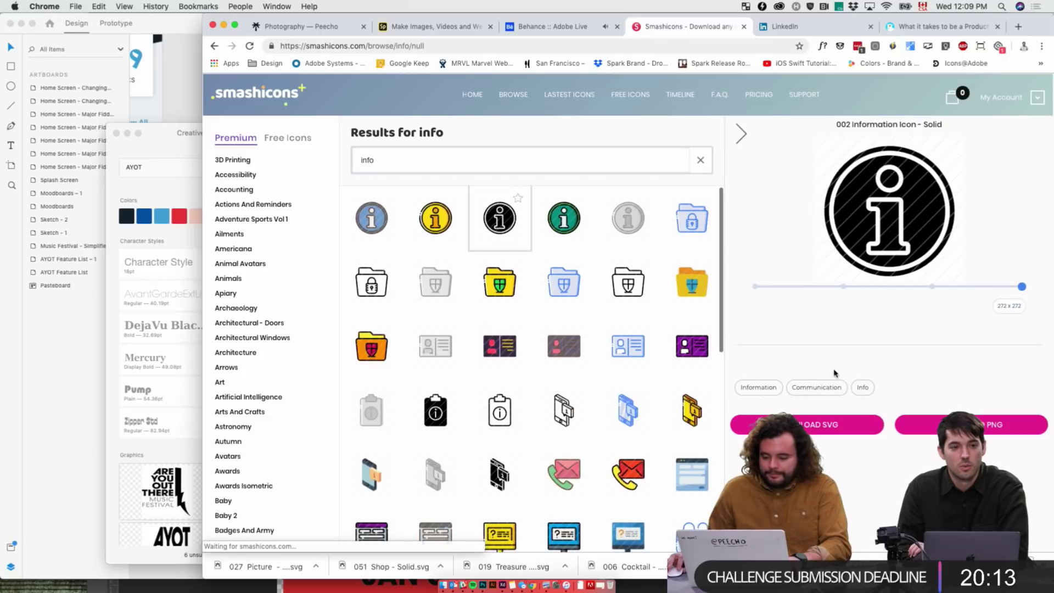
pyautogui.click(825, 432)
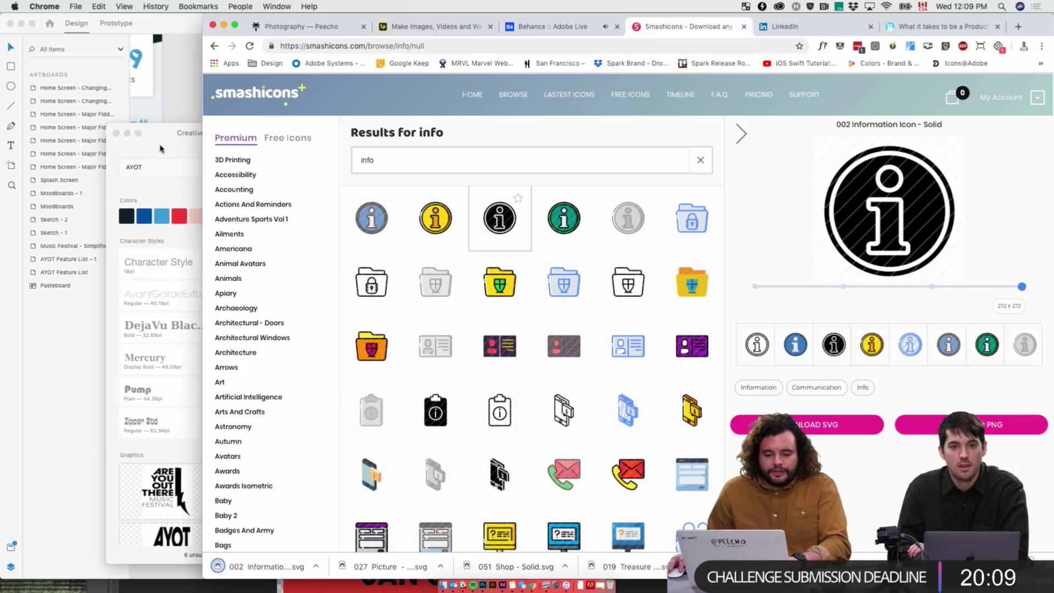
# - Select the Product Designer article's web address in Chrome and switch to the first workspace in Slack
pyautogui.click(206, 257)
pyautogui.press('super+Tab')
pyautogui.press('super+9')
pyautogui.click(416, 44)
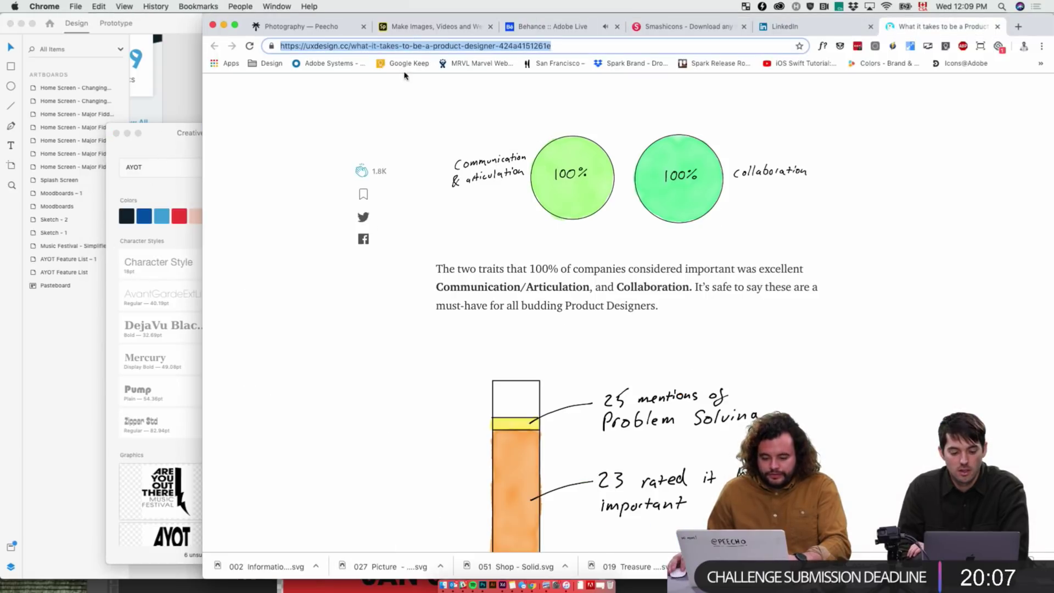
pyautogui.click(474, 585)
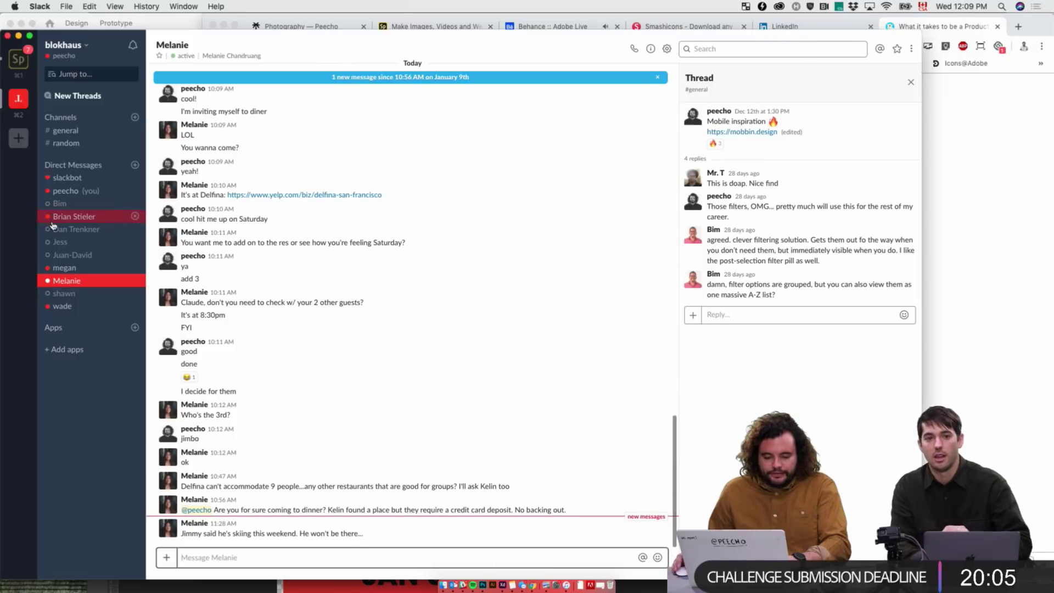
pyautogui.press('super+1')
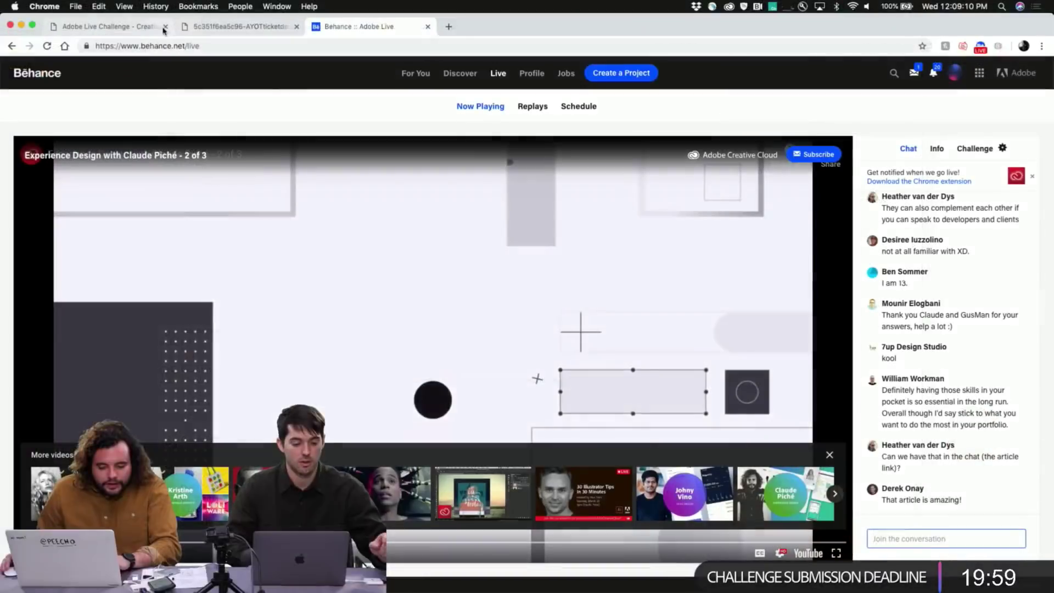
pyautogui.click(143, 31)
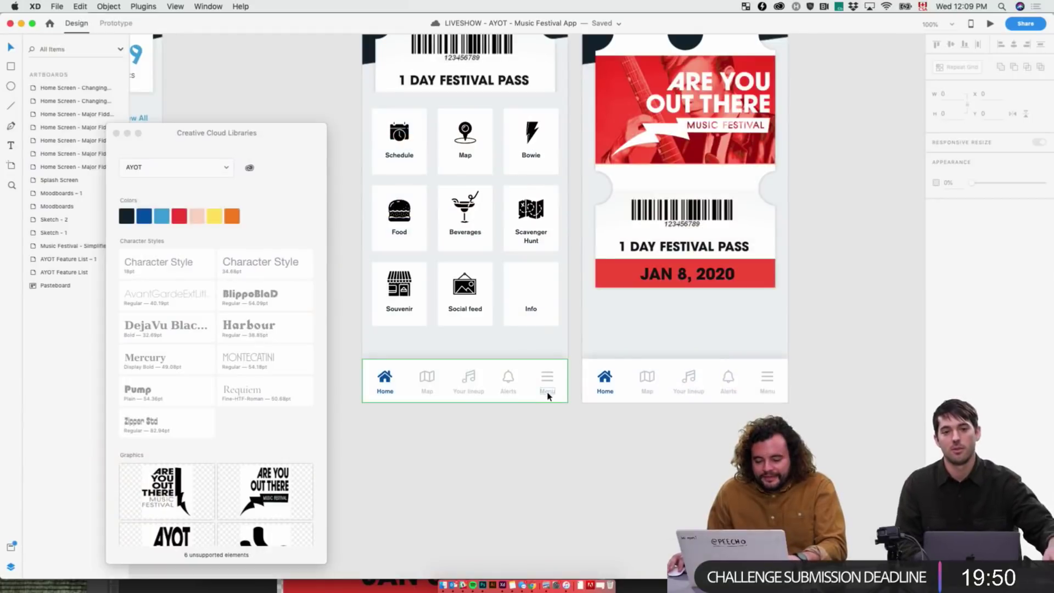
pyautogui.click(548, 397)
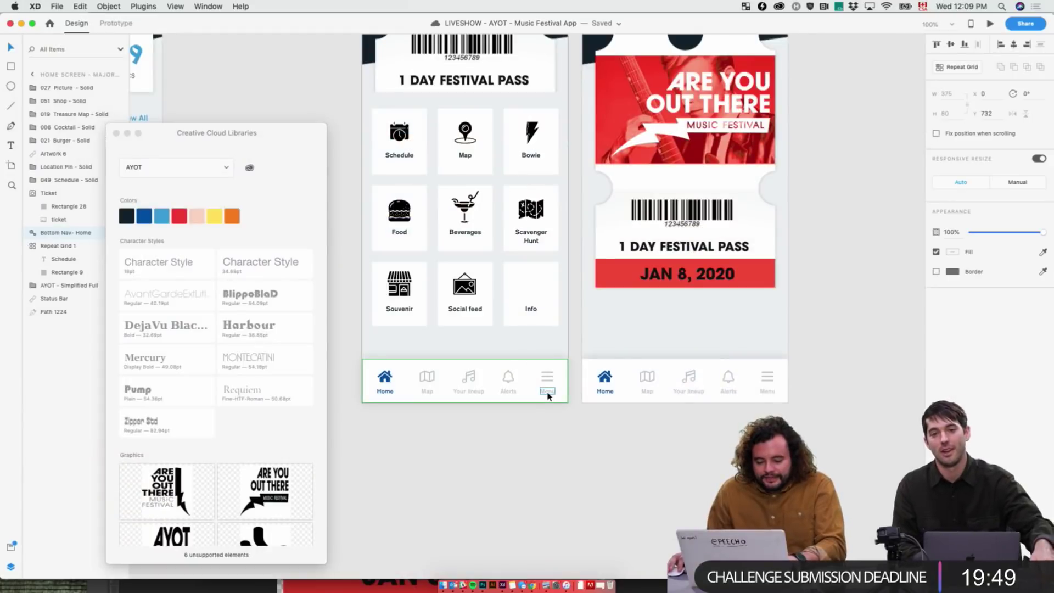
pyautogui.press('super+Tab')
pyautogui.press('super+Tab')
pyautogui.press('super+Tab')
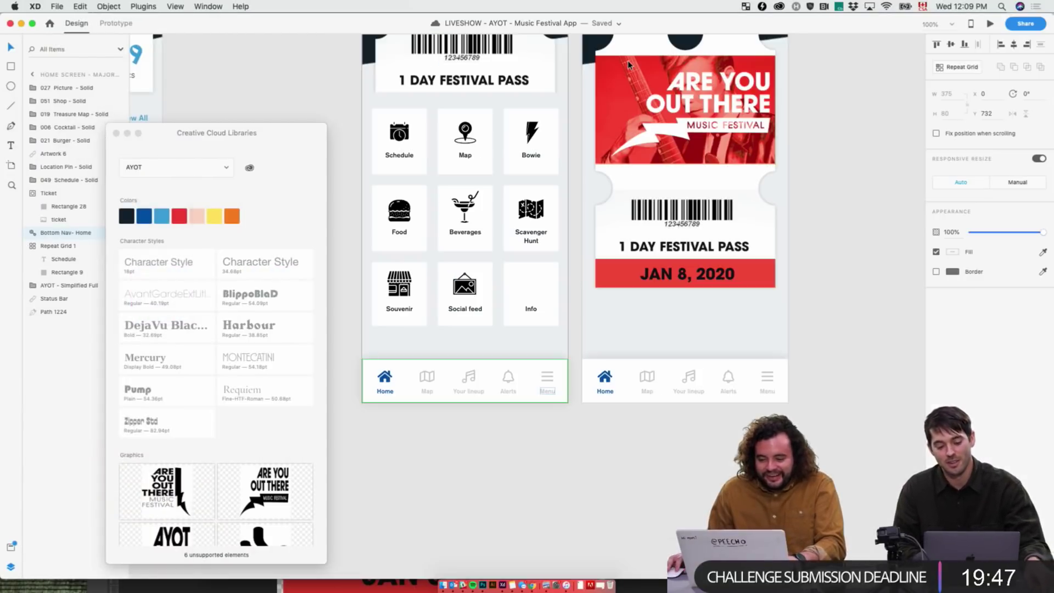
pyautogui.click(627, 66)
# - Return to Smashicons in Chrome and place the downloaded 002 Information icon above the Info label on the XD home screen
pyautogui.press('super+Tab')
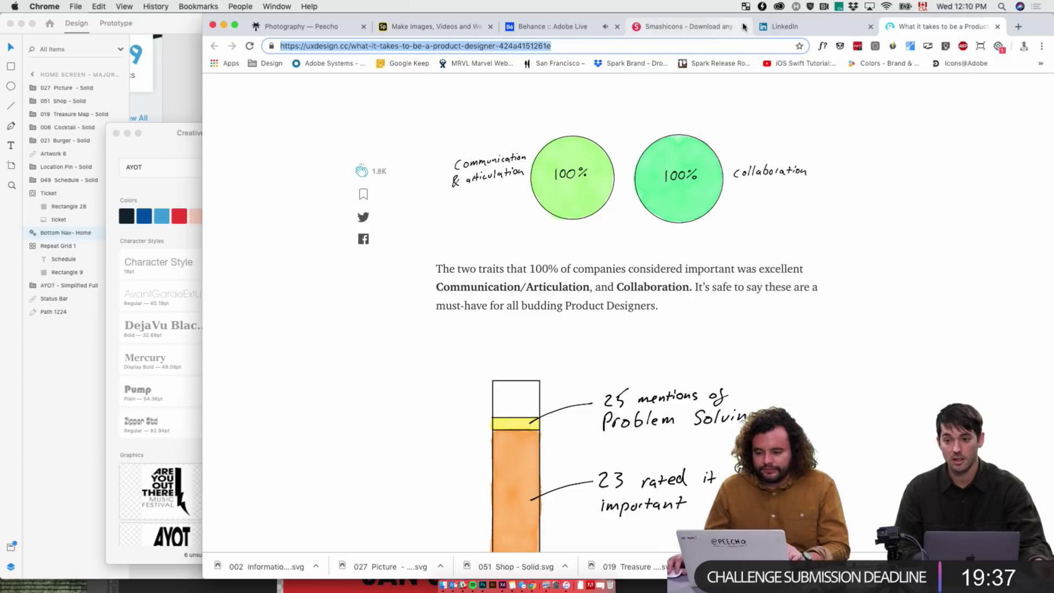
pyautogui.click(714, 26)
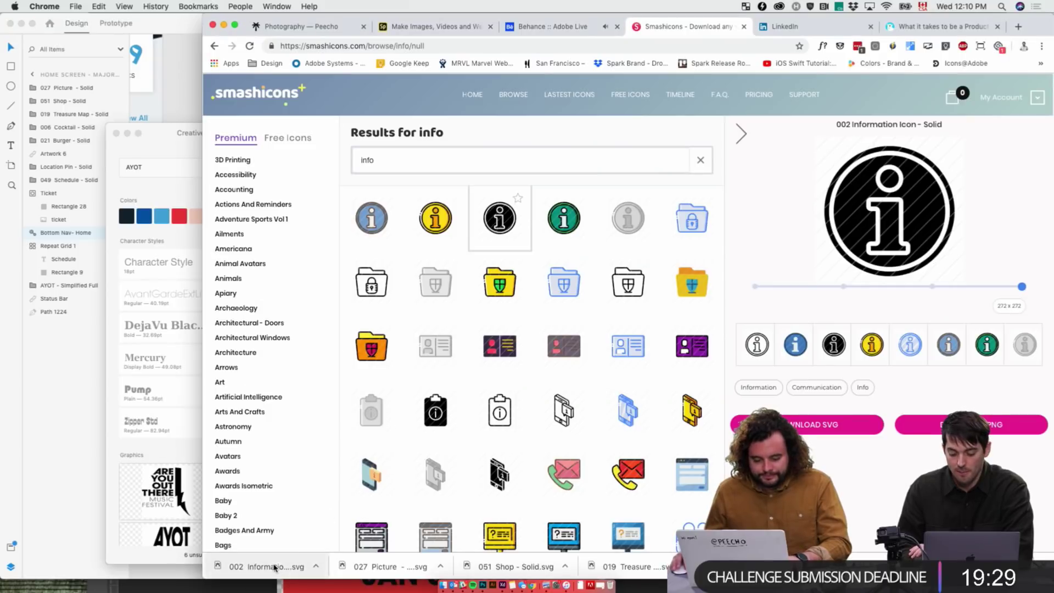
pyautogui.moveTo(289, 566); pyautogui.dragTo(539, 290)
pyautogui.scroll(4, 617, 443)
pyautogui.click(541, 237)
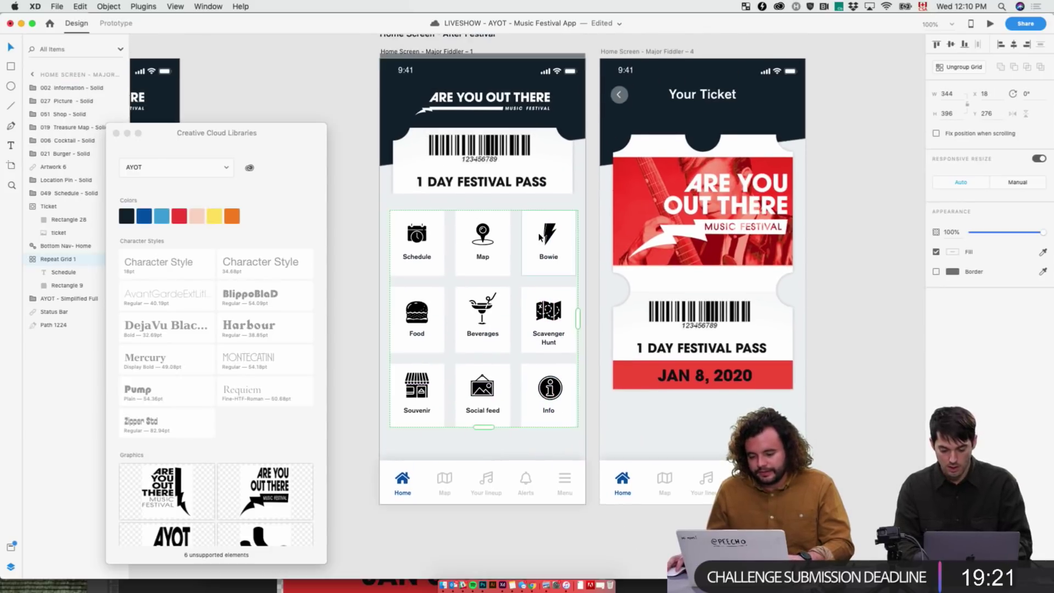
pyautogui.doubleClick(541, 238)
pyautogui.keyDown('shift'); pyautogui.click(482, 233); pyautogui.keyUp('shift')
pyautogui.keyDown('shift'); pyautogui.click(417, 233); pyautogui.keyUp('shift')
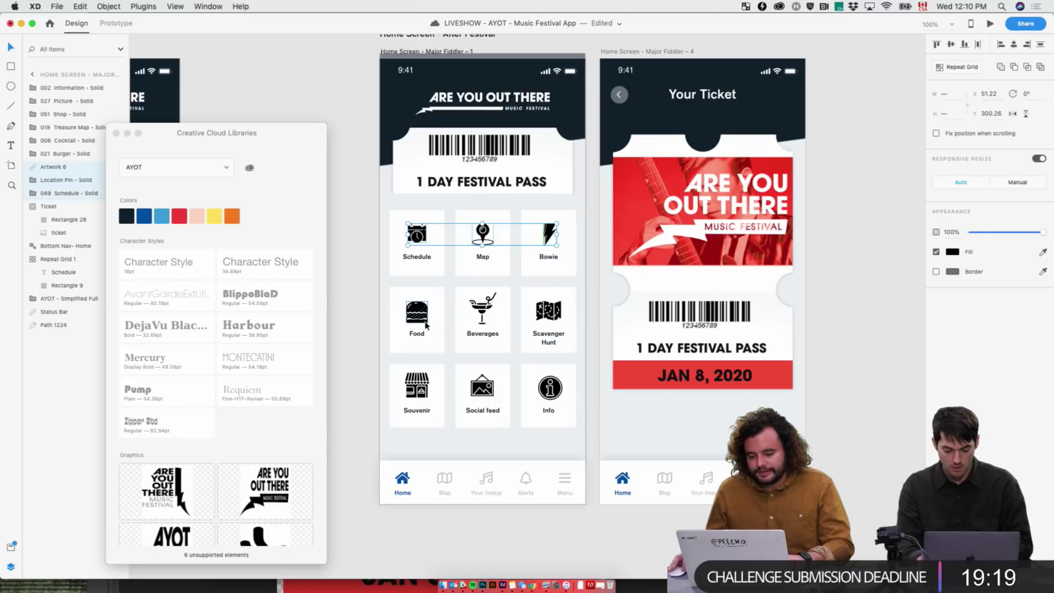
pyautogui.keyDown('shift'); pyautogui.click(419, 318); pyautogui.keyUp('shift')
pyautogui.click(592, 279)
pyautogui.click(548, 233)
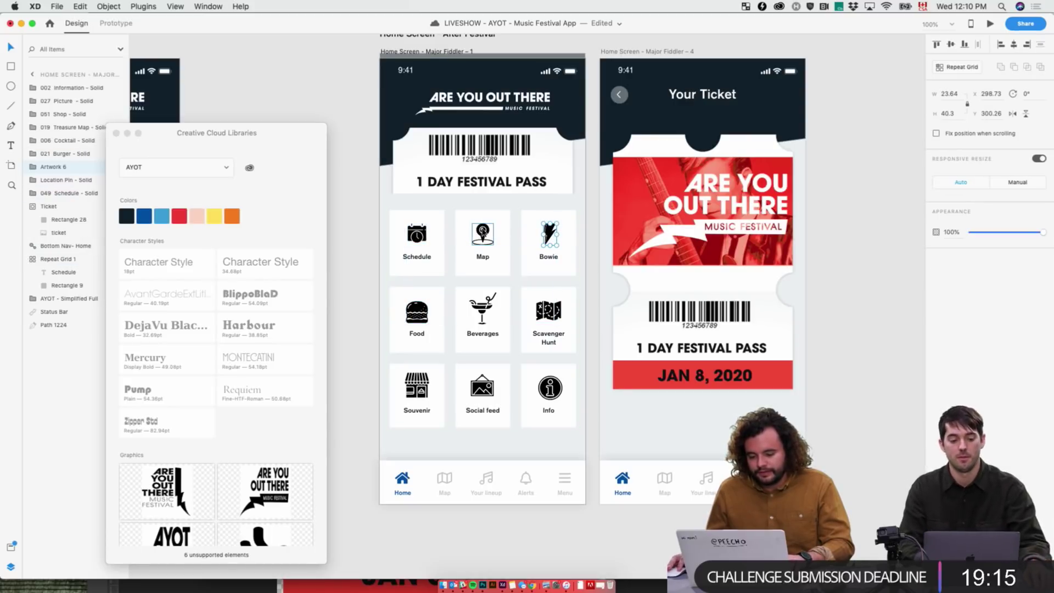
pyautogui.keyDown('shift'); pyautogui.click(483, 234); pyautogui.keyUp('shift')
pyautogui.keyDown('shift'); pyautogui.click(416, 234); pyautogui.keyUp('shift')
pyautogui.press('Escape')
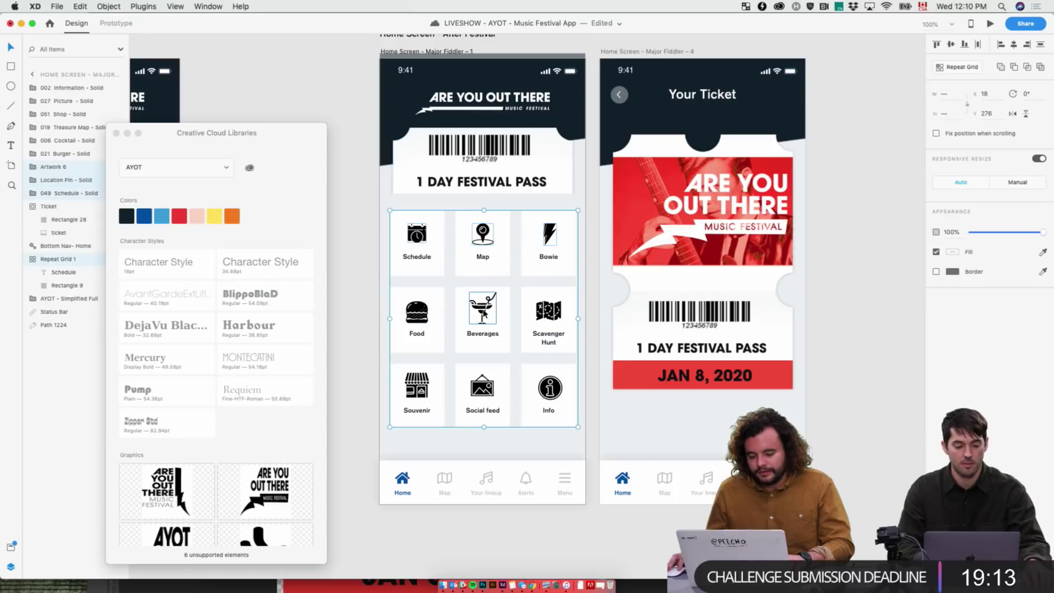
pyautogui.click(430, 311)
pyautogui.keyDown('shift'); pyautogui.click(482, 308); pyautogui.keyUp('shift')
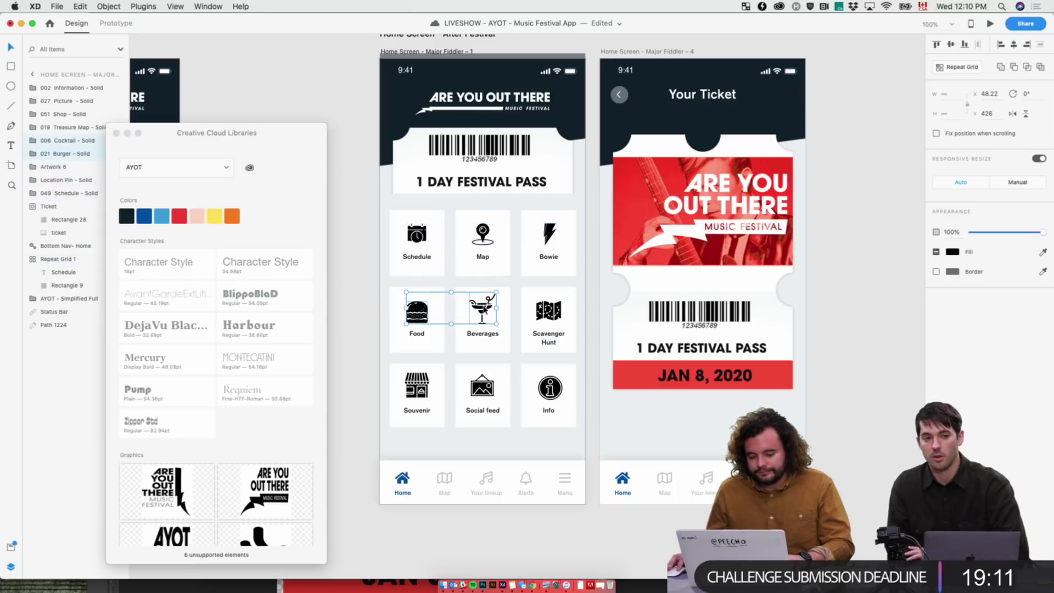
# - Move the 049 Schedule layer directly below 021 Burger and fill it and the six icon layers above it with the library's light blue
pyautogui.click(46, 89)
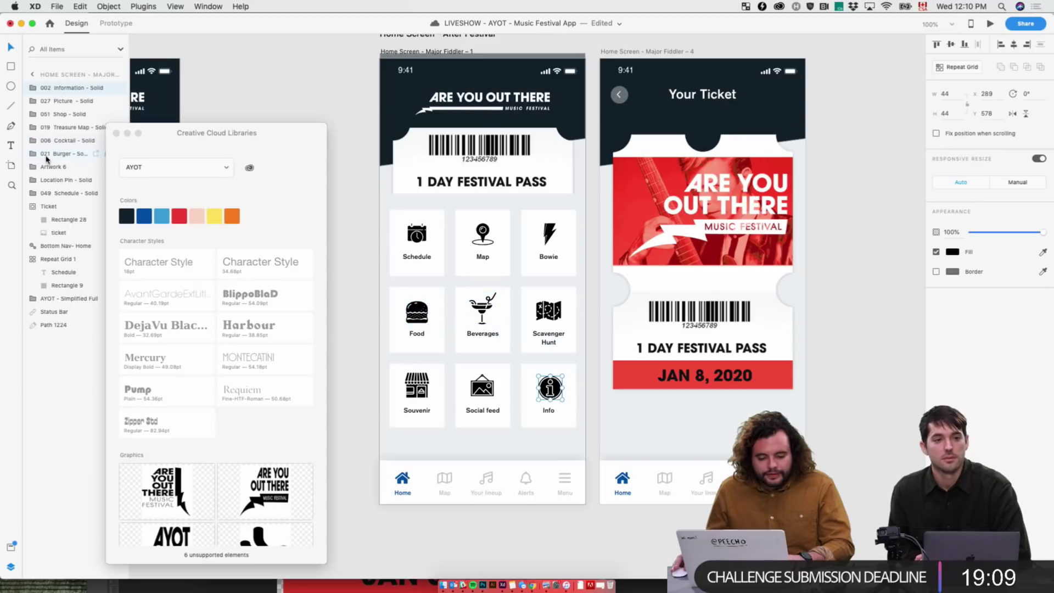
pyautogui.keyDown('shift'); pyautogui.click(48, 154); pyautogui.keyUp('shift')
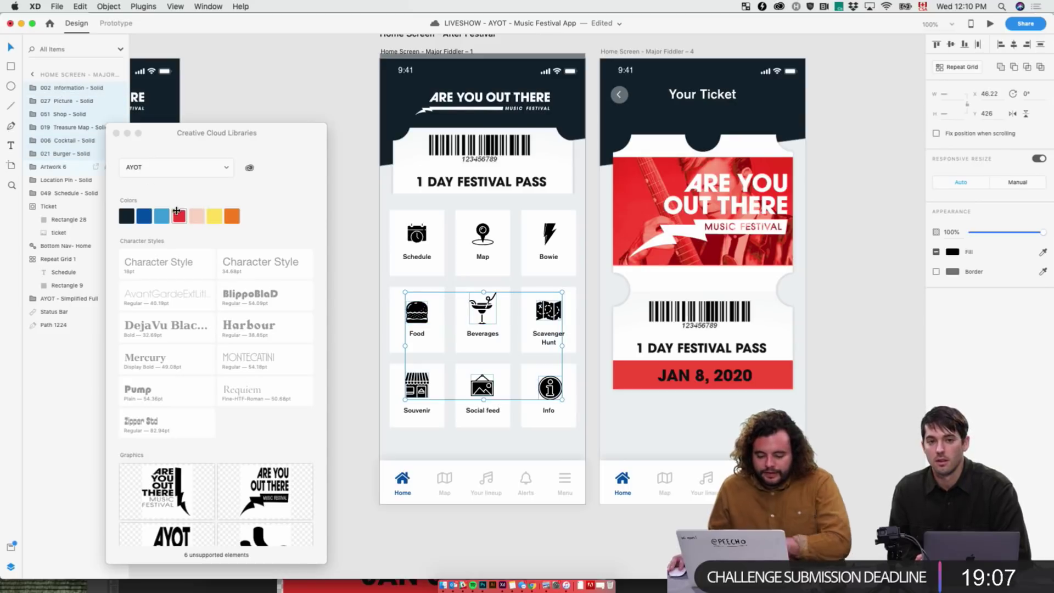
pyautogui.keyDown('shift'); pyautogui.click(42, 169); pyautogui.keyUp('shift')
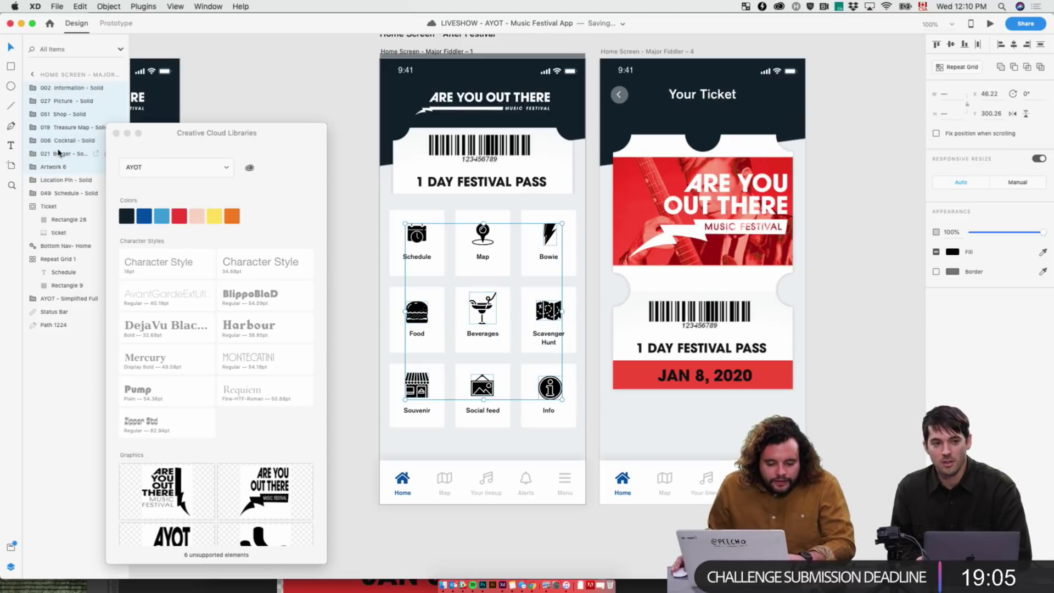
pyautogui.moveTo(54, 193); pyautogui.dragTo(46, 163)
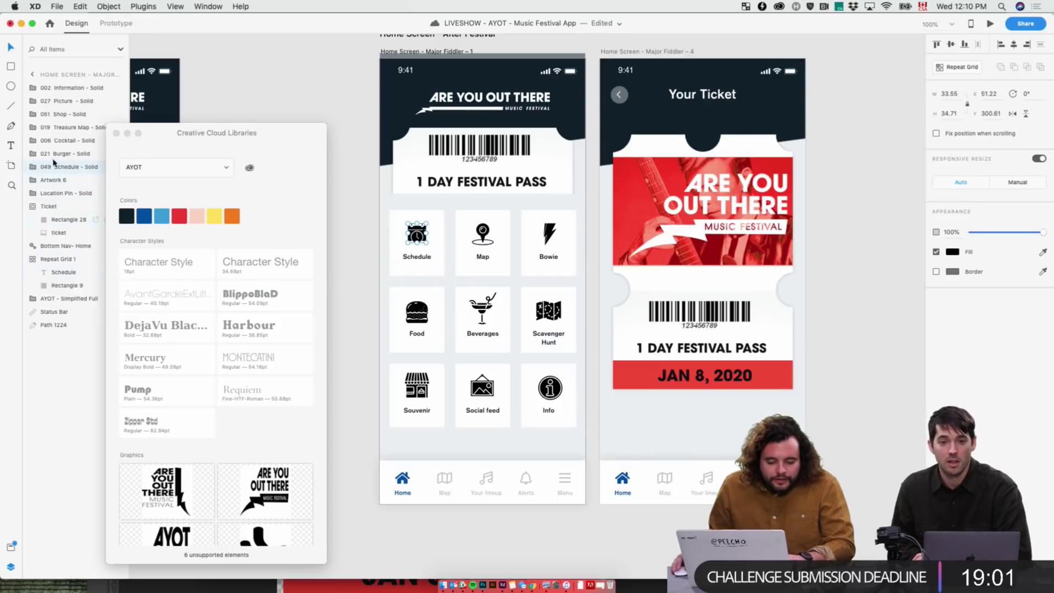
pyautogui.keyDown('shift'); pyautogui.click(47, 89); pyautogui.keyUp('shift')
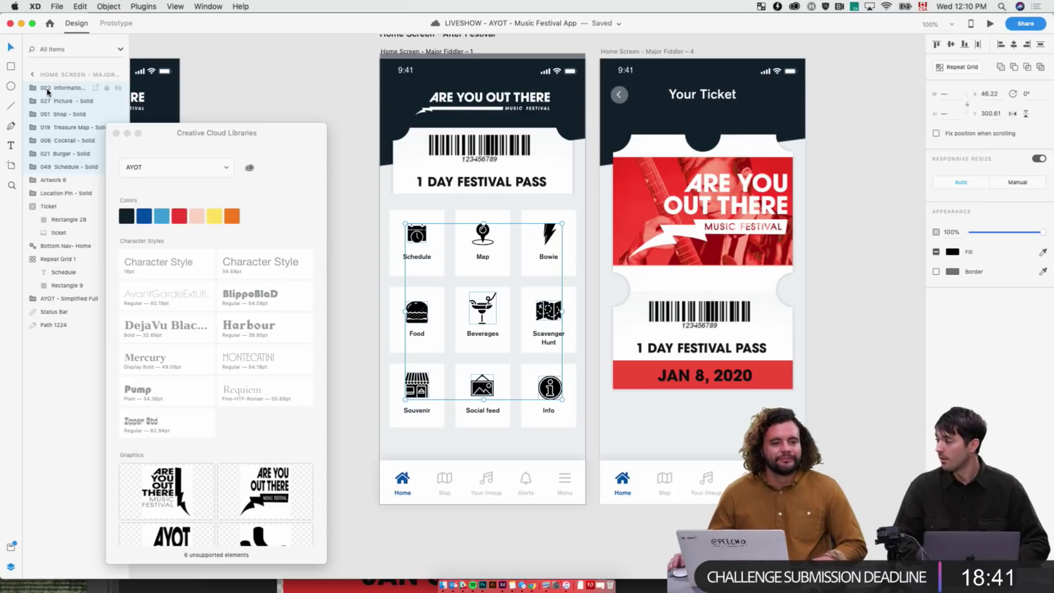
pyautogui.click(162, 217)
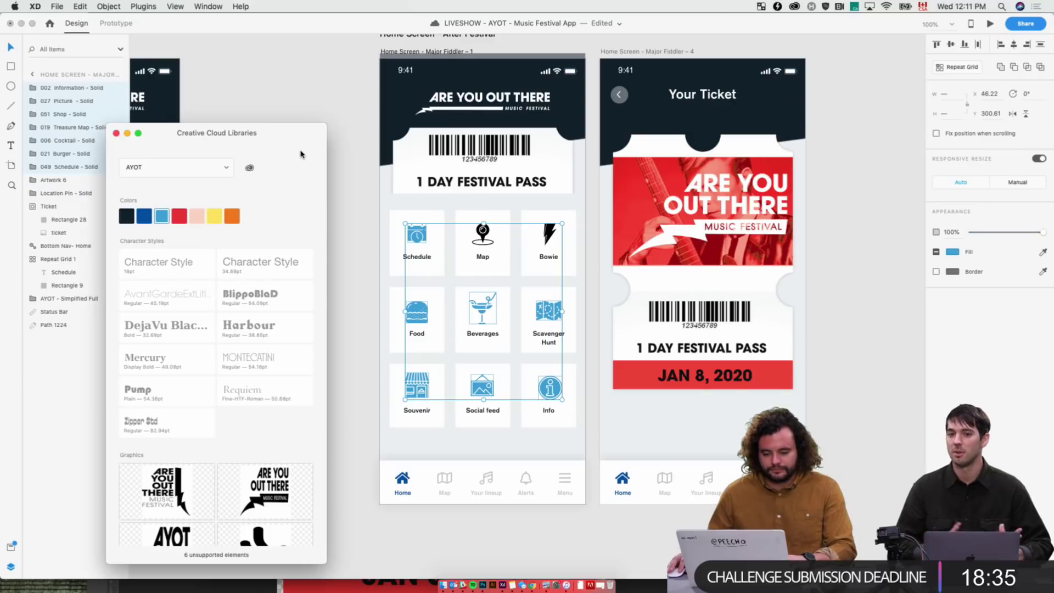
# - Recolour the Map pin and the Bowie lightning bolt icons with the library's light blue
pyautogui.click(483, 233)
pyautogui.doubleClick(483, 233)
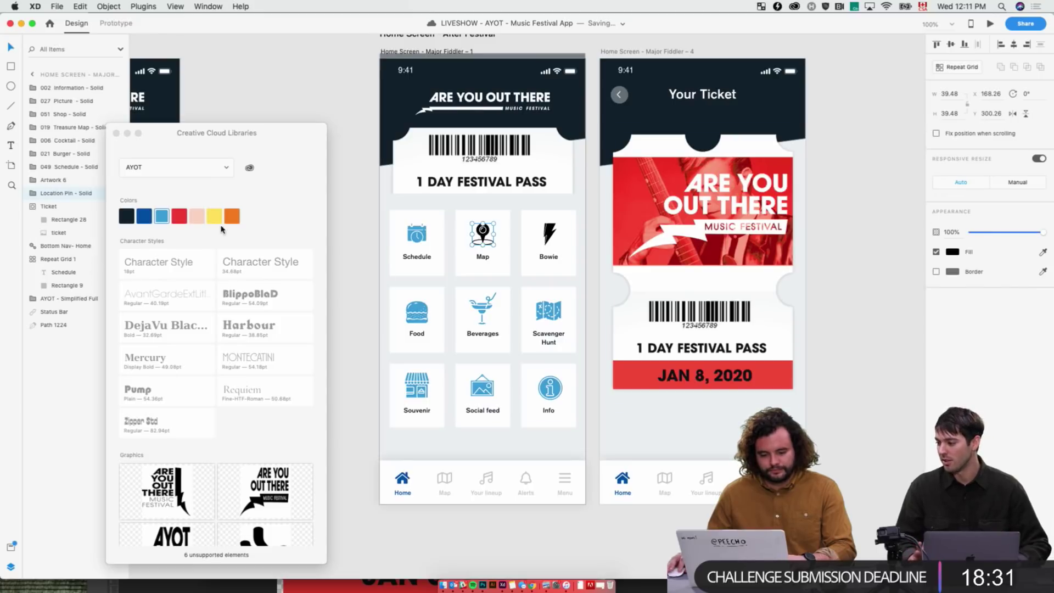
pyautogui.click(161, 216)
pyautogui.click(550, 233)
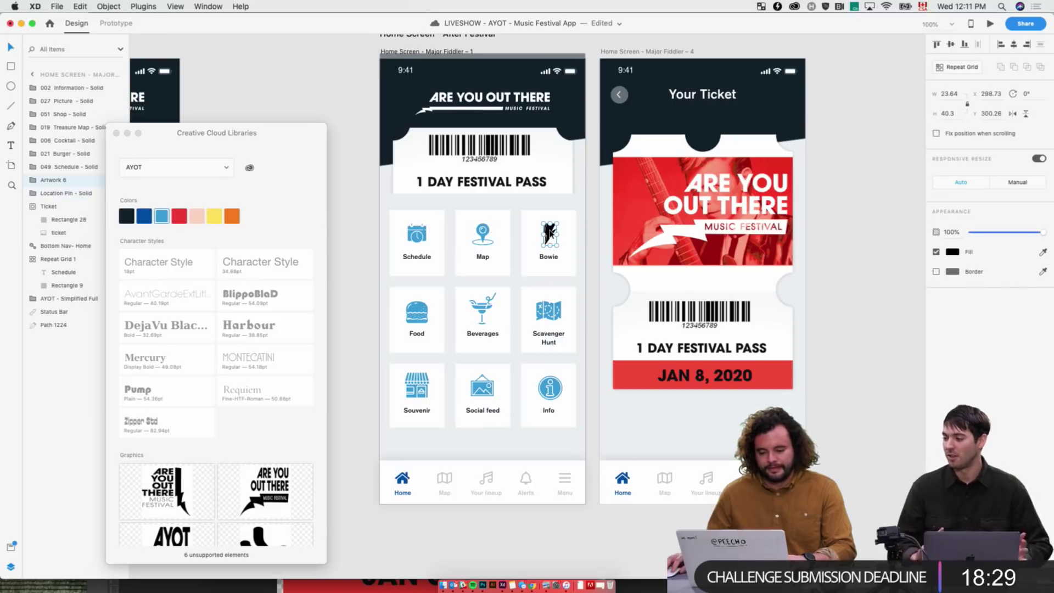
pyautogui.click(163, 216)
pyautogui.click(276, 87)
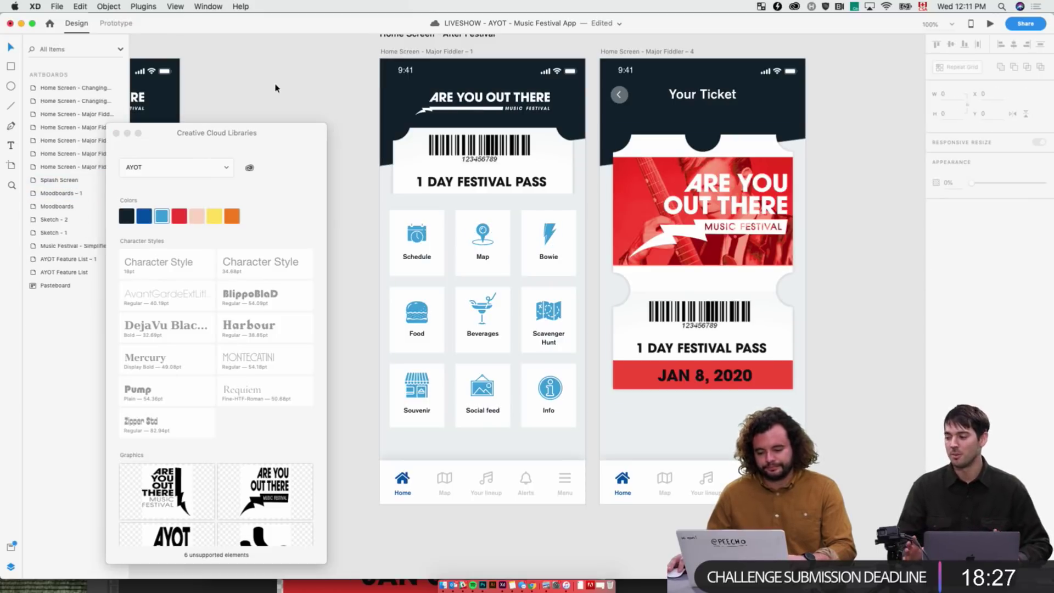
pyautogui.hscroll(-5, 337, 183)
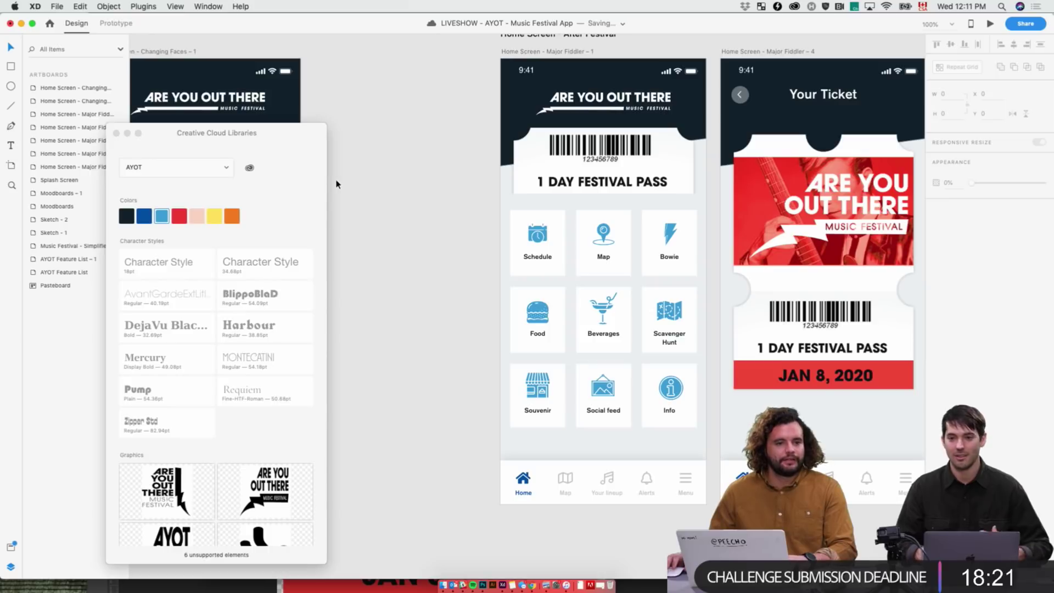
pyautogui.hscroll(5, 401, 239)
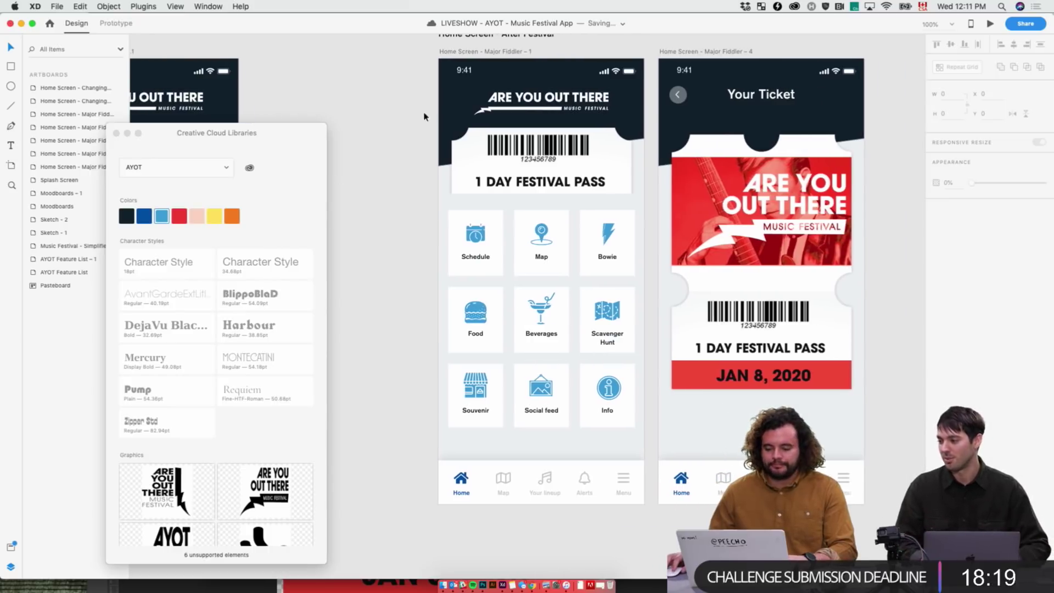
pyautogui.hscroll(-5, 495, 165)
pyautogui.click(537, 51)
pyautogui.hscroll(-1, 799, 48)
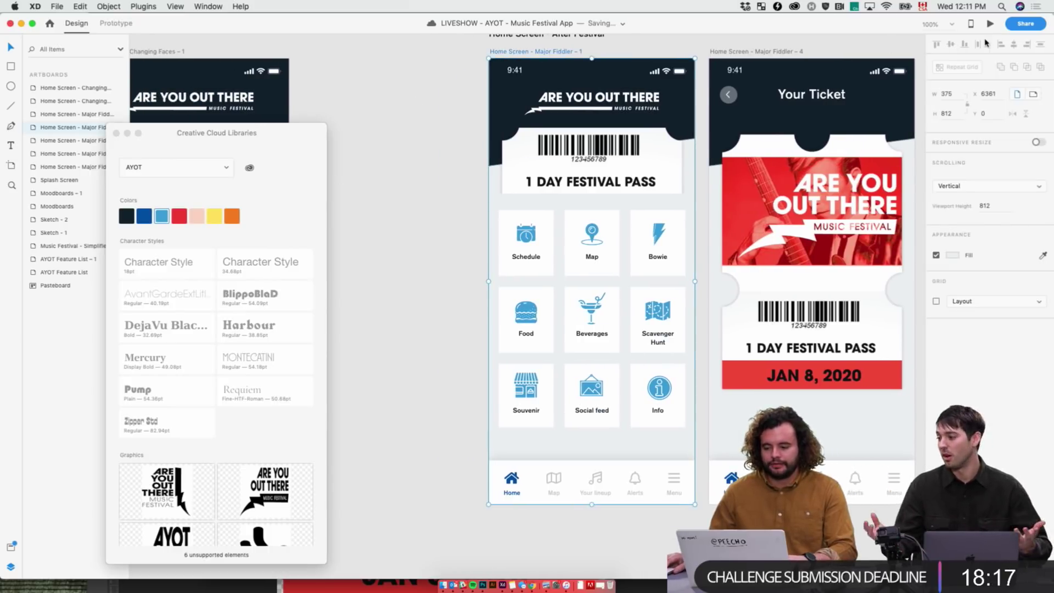
pyautogui.click(632, 220)
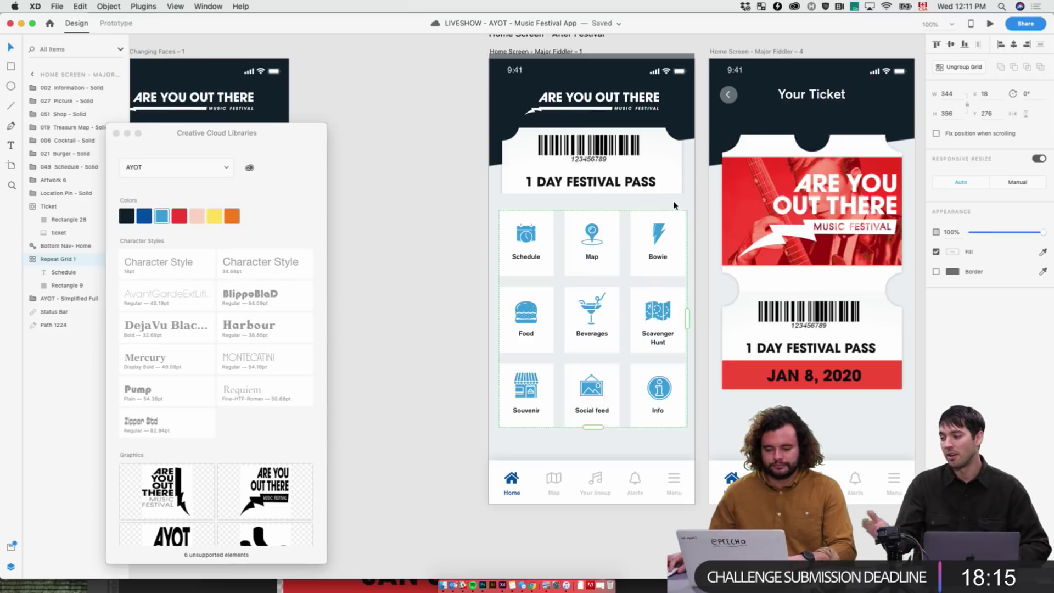
pyautogui.hscroll(5, 528, 209)
pyautogui.scroll(1, 527, 208)
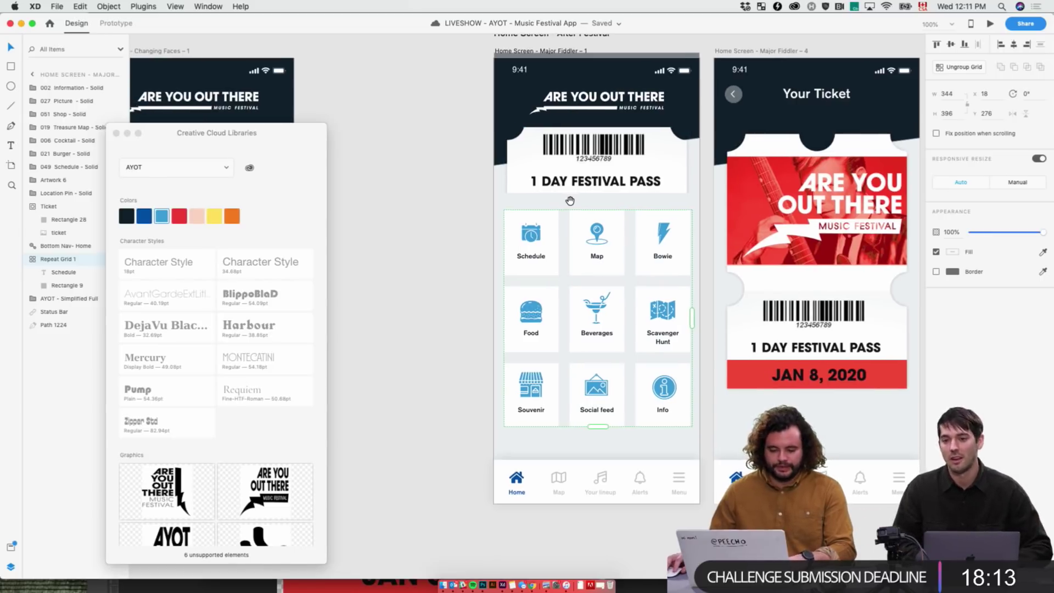
pyautogui.press('super+minus')
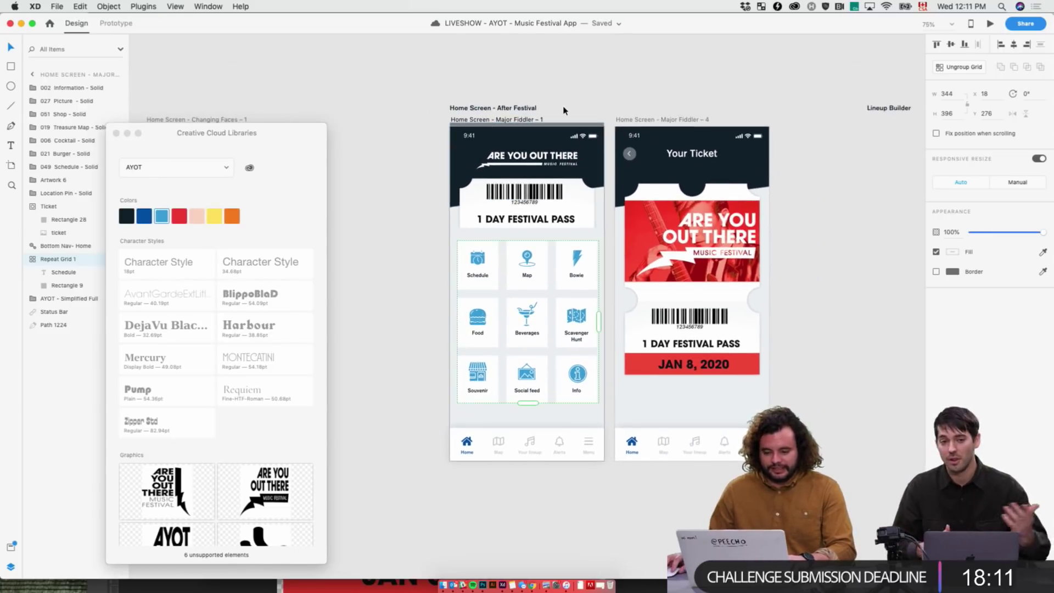
# - Preview the Home Screen - Major Fiddler - 1 artboard and test the transition between the festival pass and Your Ticket in both directions
pyautogui.click(509, 119)
pyautogui.click(990, 24)
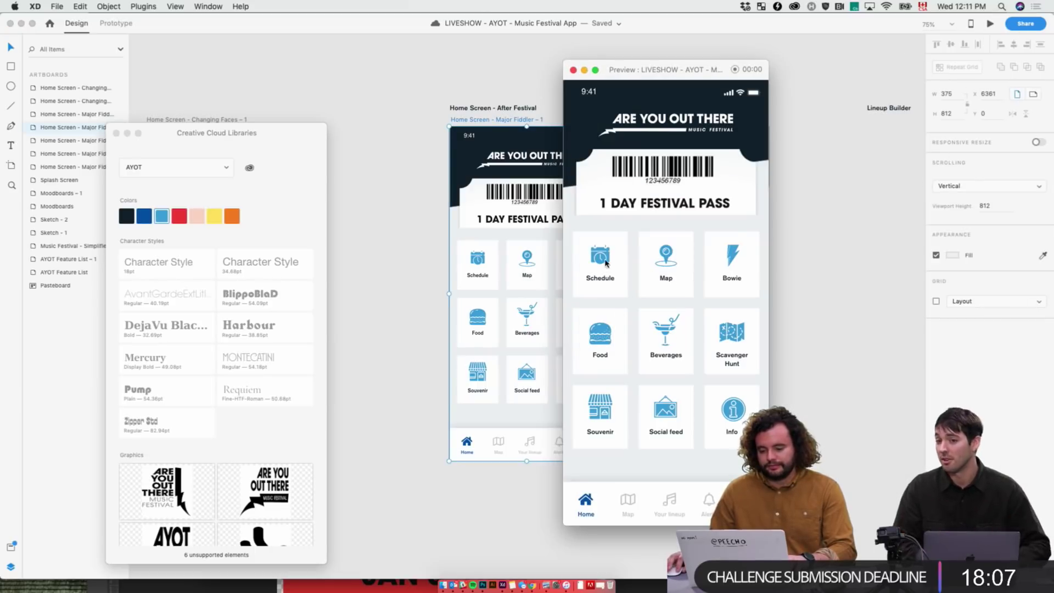
pyautogui.click(669, 192)
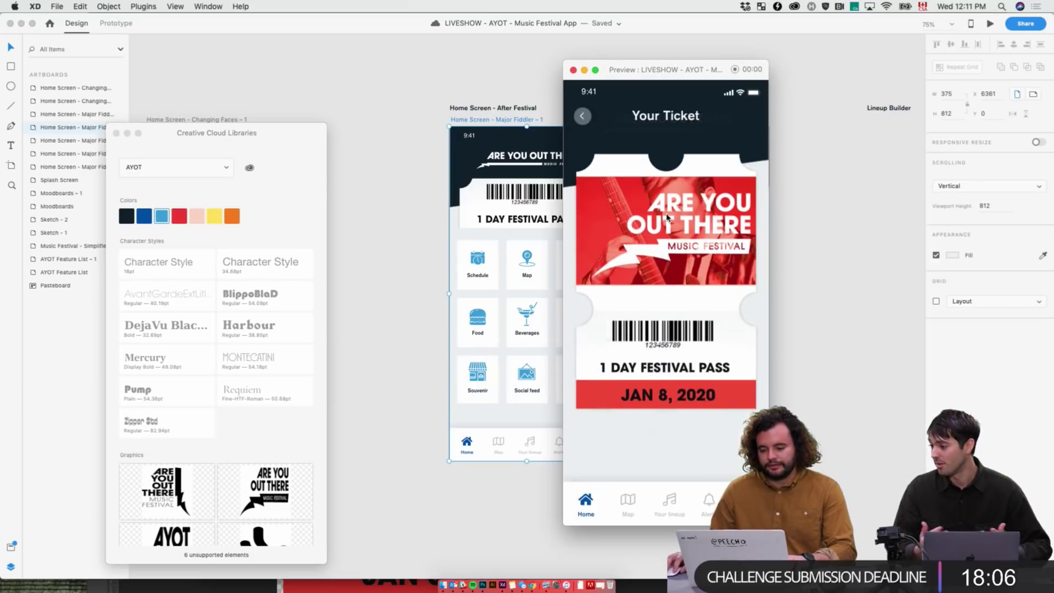
pyautogui.click(587, 121)
pyautogui.click(645, 189)
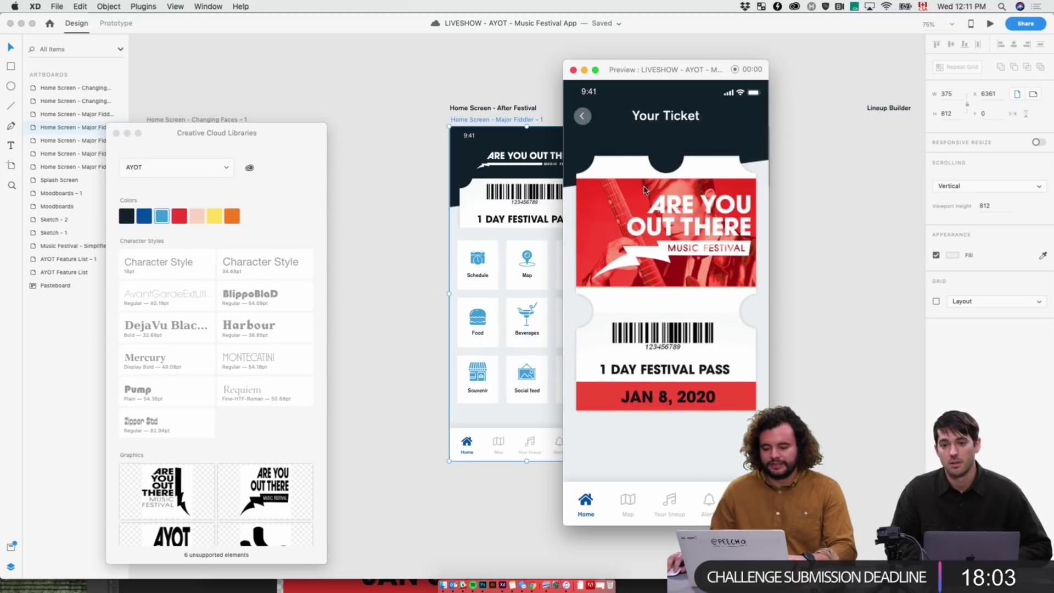
pyautogui.click(584, 119)
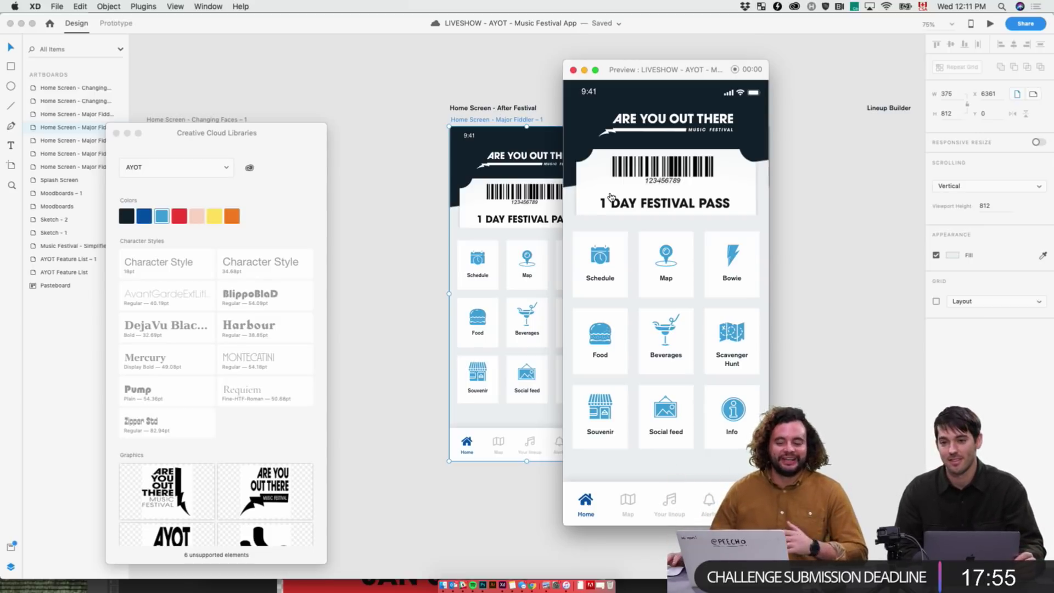
pyautogui.click(611, 196)
pyautogui.click(584, 114)
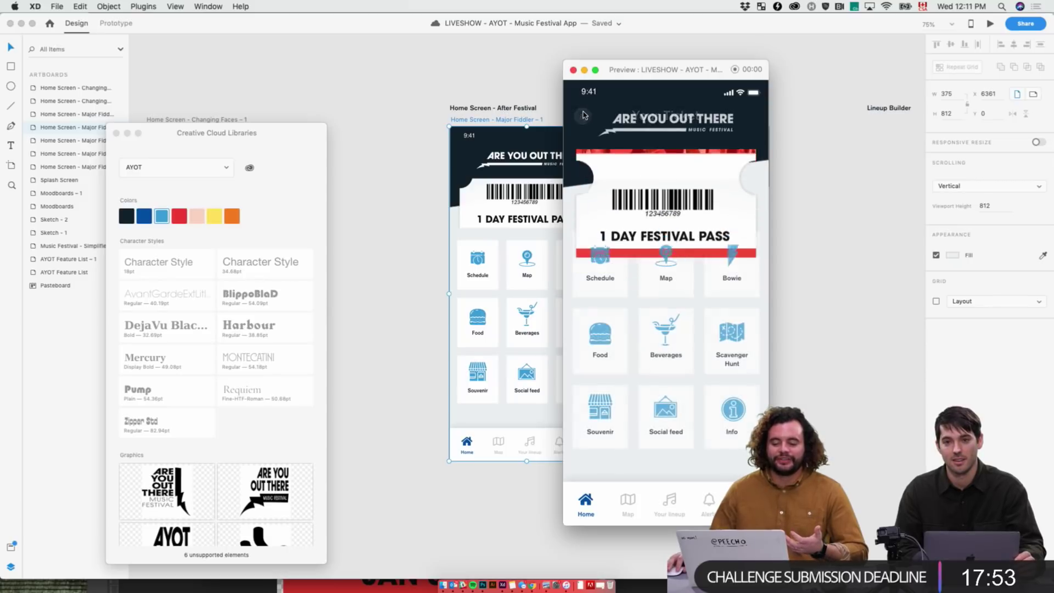
pyautogui.click(785, 246)
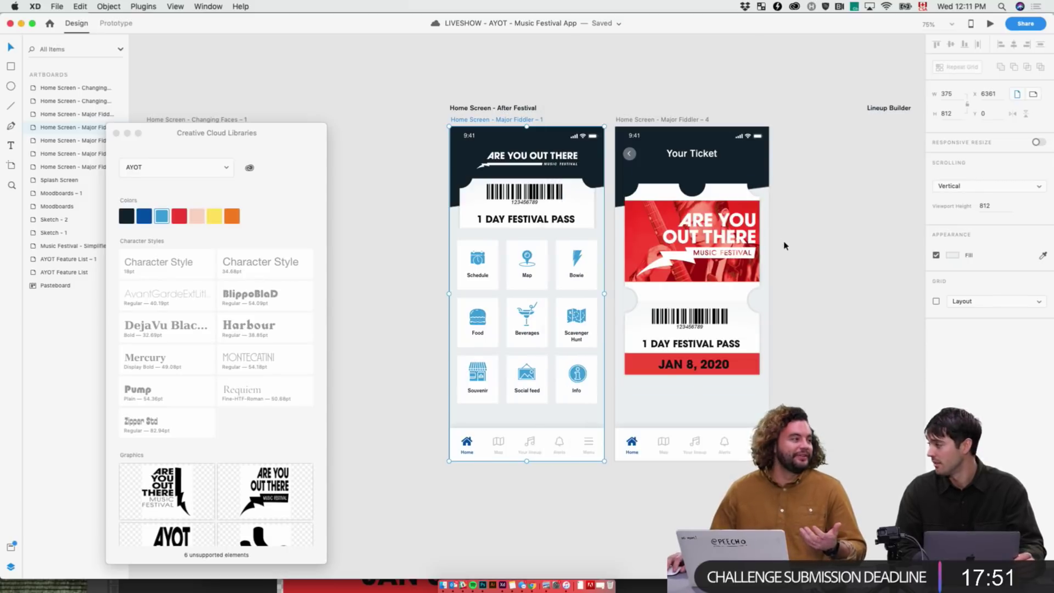
# - Move the Creative Cloud Libraries panel clear of the home screen artboard so the whole tile grid is in view
pyautogui.press('super+1')
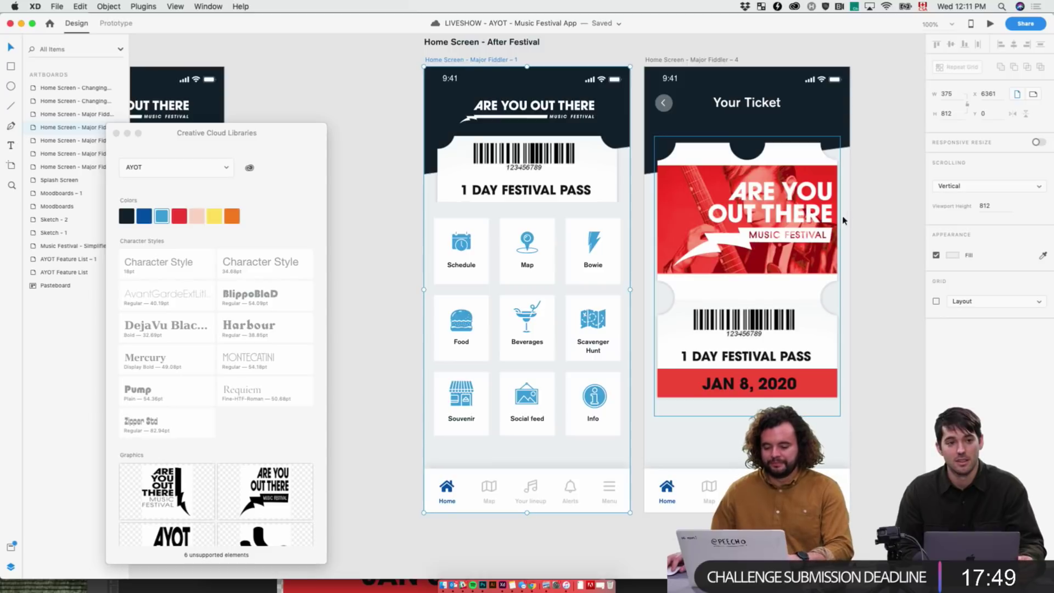
pyautogui.click(869, 236)
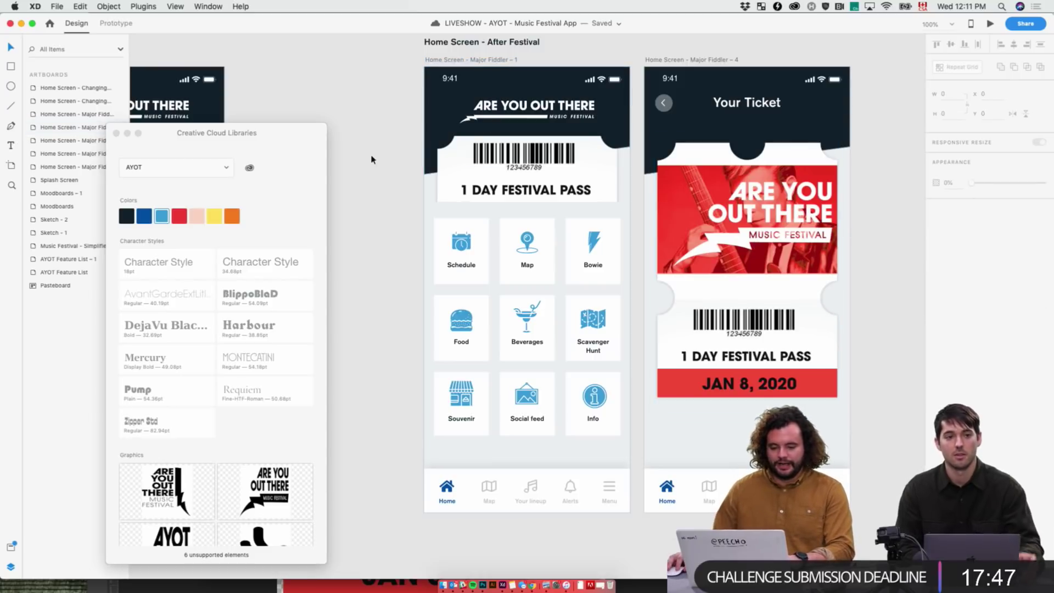
pyautogui.moveTo(220, 133); pyautogui.dragTo(250, 127)
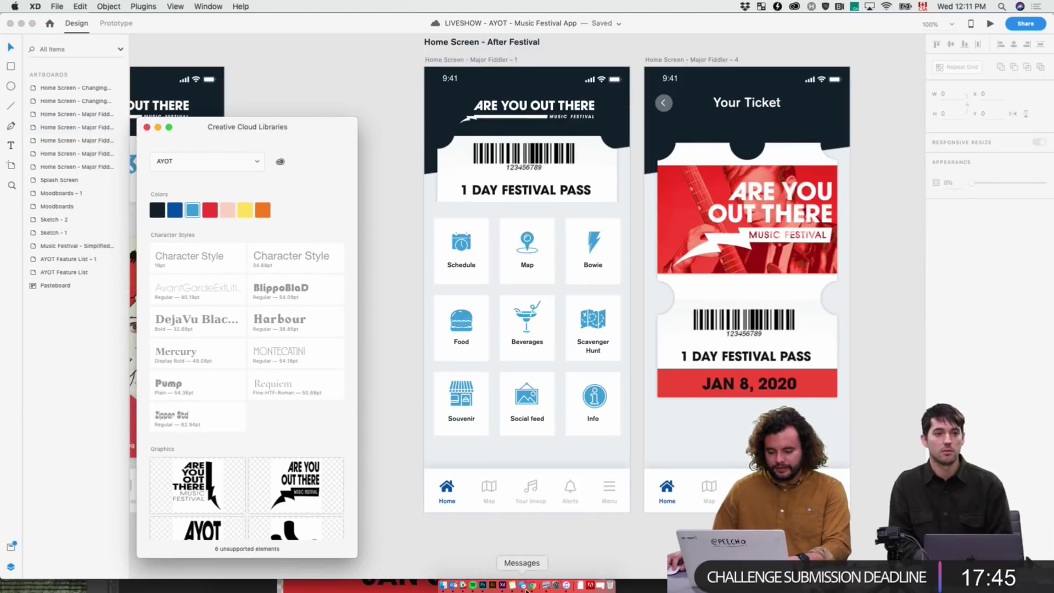
pyautogui.click(686, 526)
pyautogui.hscroll(5, 586, 433)
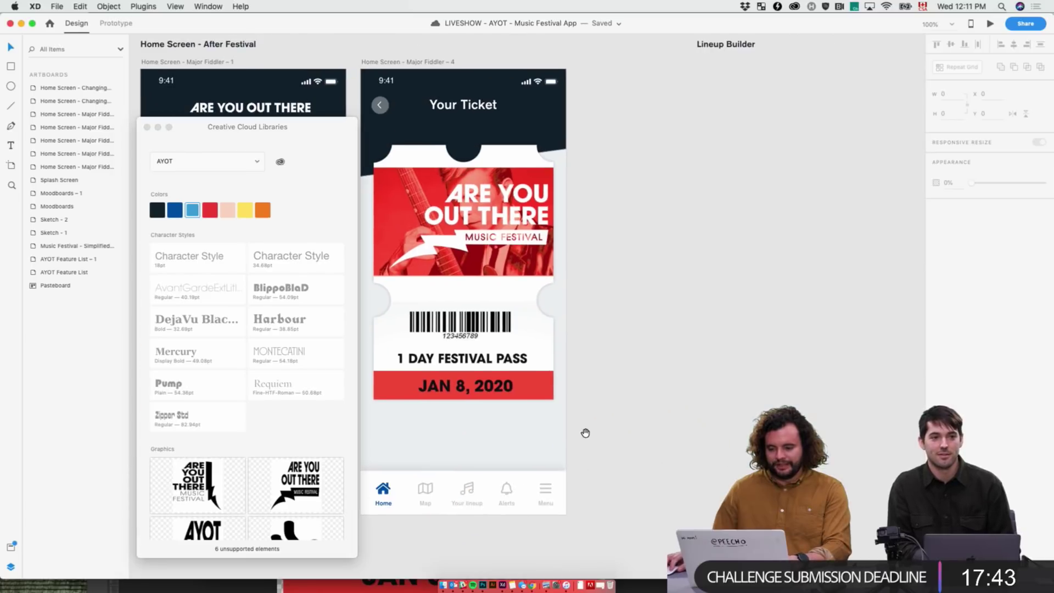
pyautogui.hscroll(-3, 706, 435)
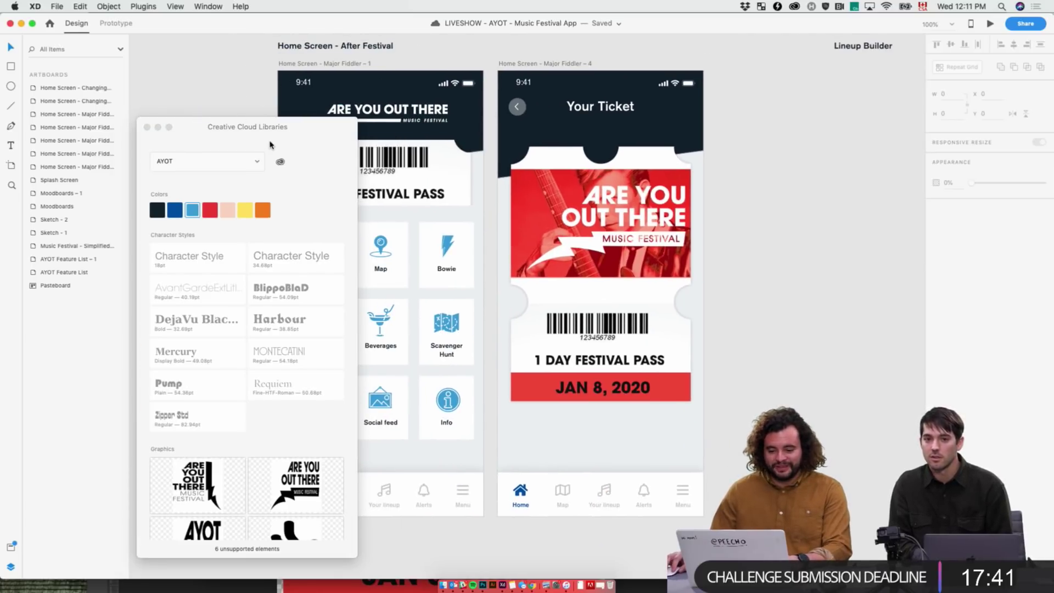
pyautogui.moveTo(274, 129); pyautogui.dragTo(152, 125)
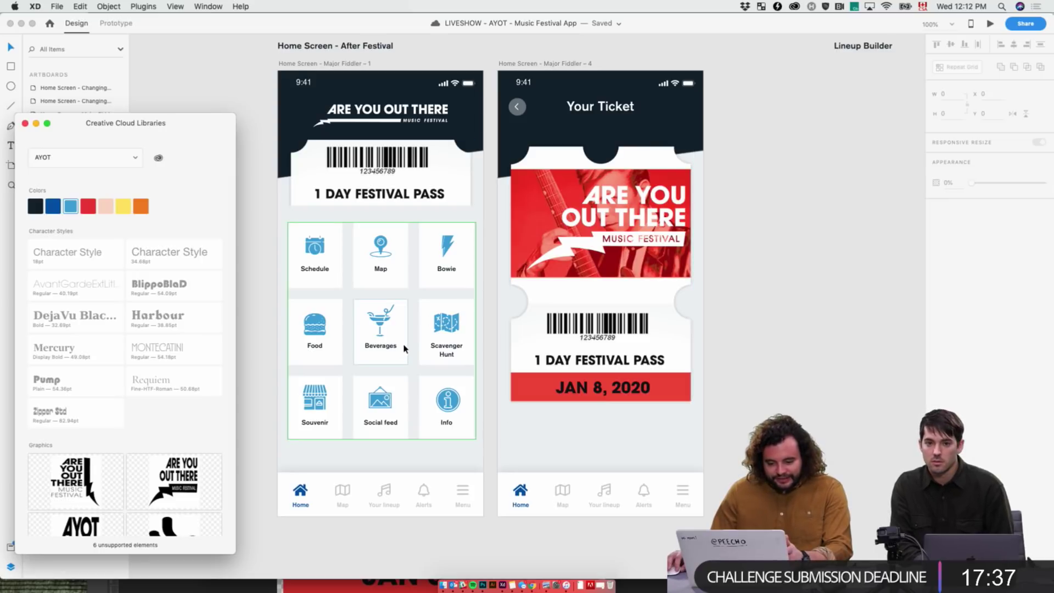
# - Replace the Scavenger Hunt tile's label with "Lineup Builder"
pyautogui.doubleClick(382, 321)
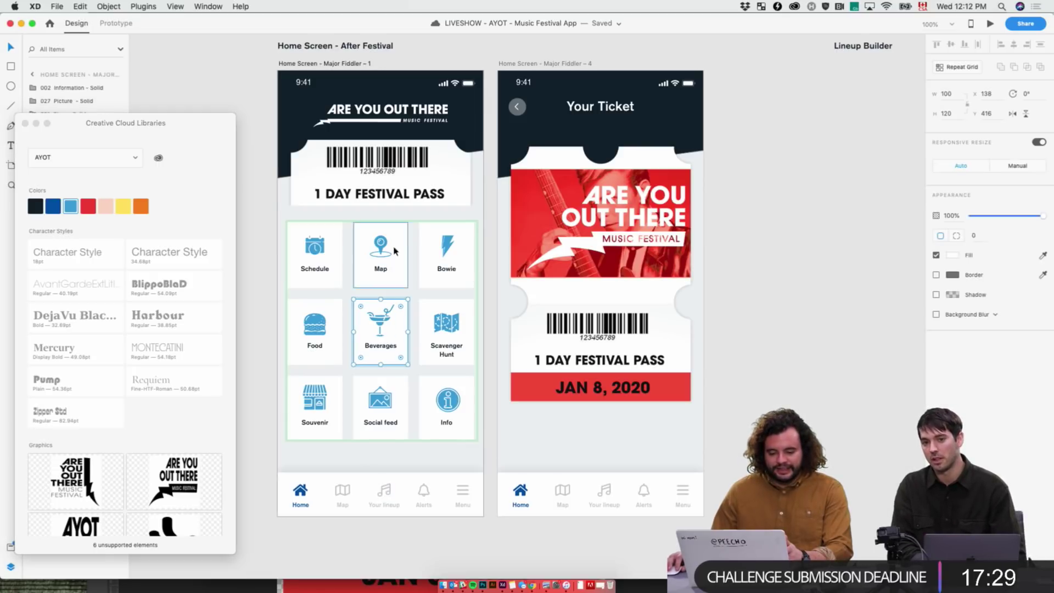
pyautogui.click(823, 279)
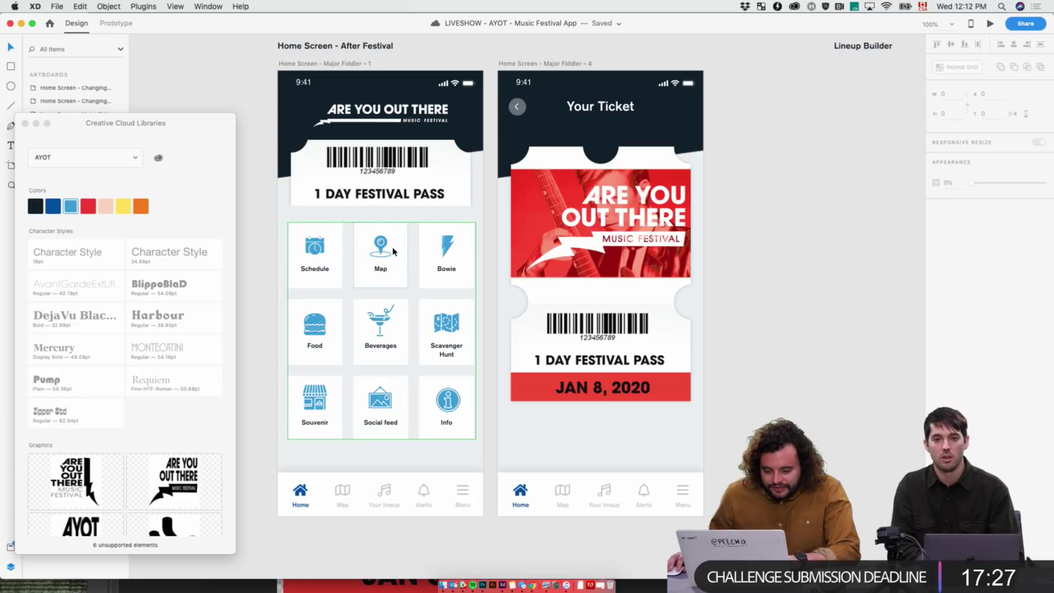
pyautogui.doubleClick(446, 322)
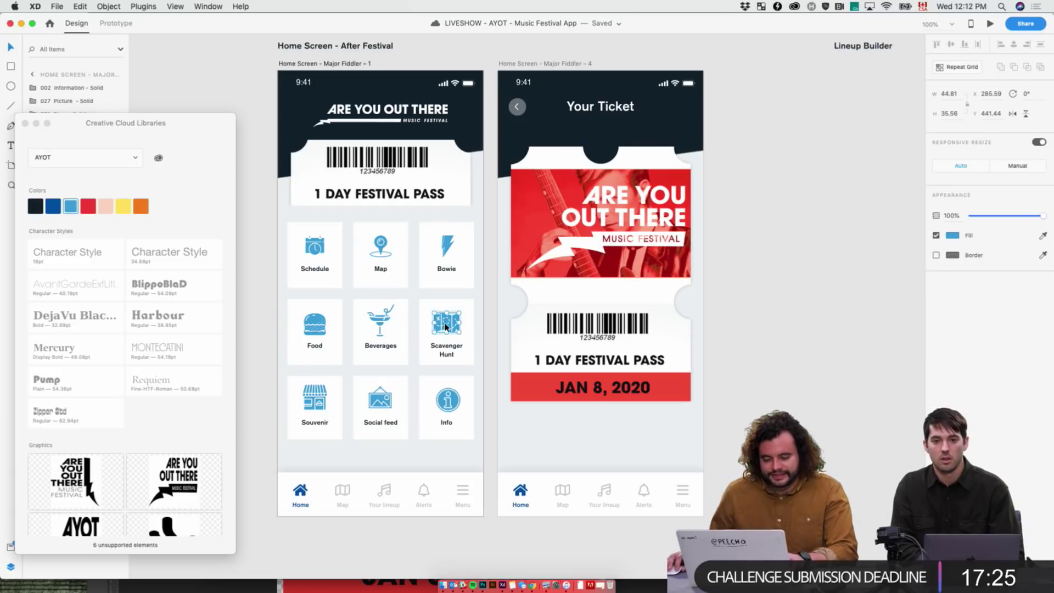
pyautogui.click(447, 353)
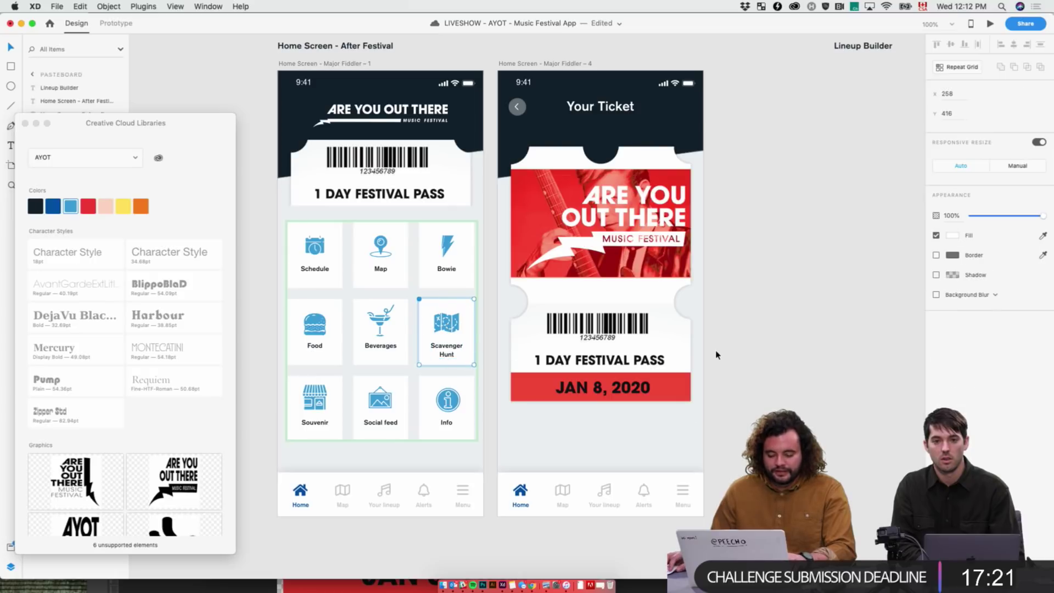
pyautogui.click(715, 353)
pyautogui.click(452, 348)
pyautogui.doubleClick(450, 349)
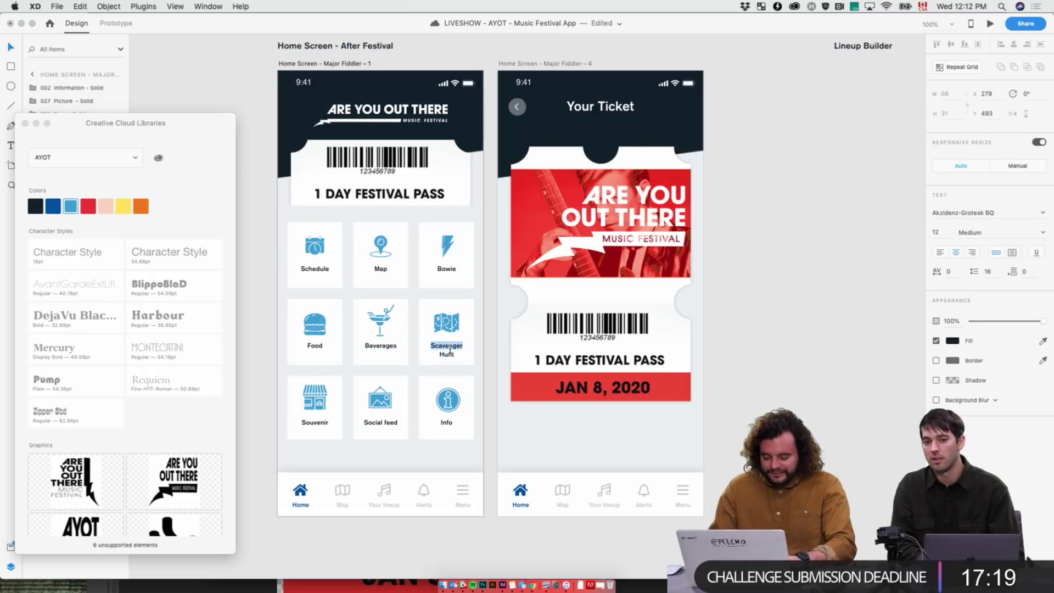
pyautogui.write('Lineup B')
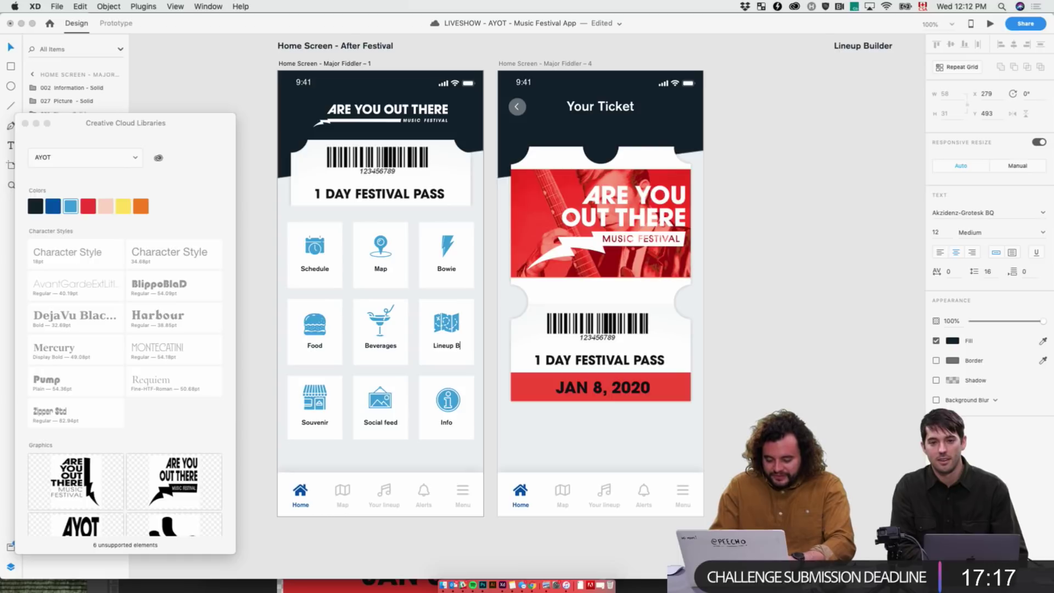
pyautogui.write('uilder')
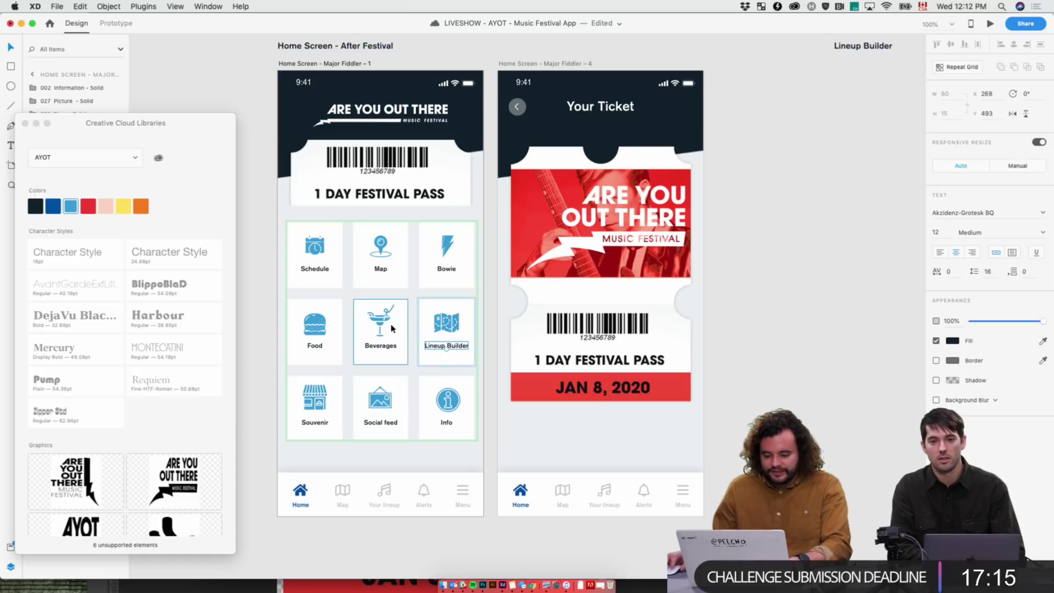
# - Clear the Creative Cloud Libraries panel off the layer list and delete the treasure map icon from the Lineup Builder tile
pyautogui.click(455, 324)
pyautogui.moveTo(51, 125); pyautogui.dragTo(779, 189)
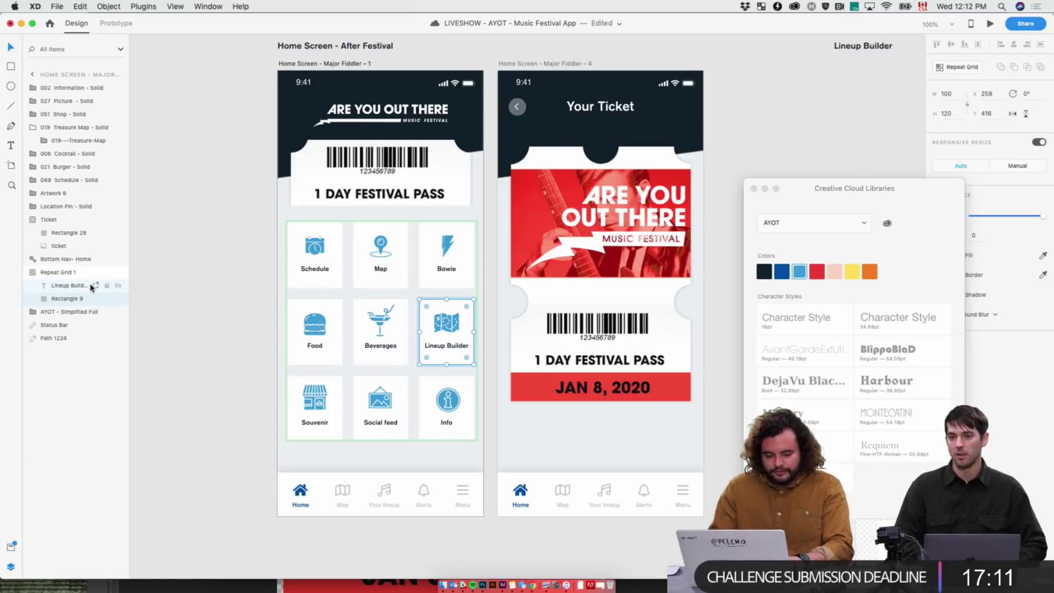
pyautogui.click(77, 286)
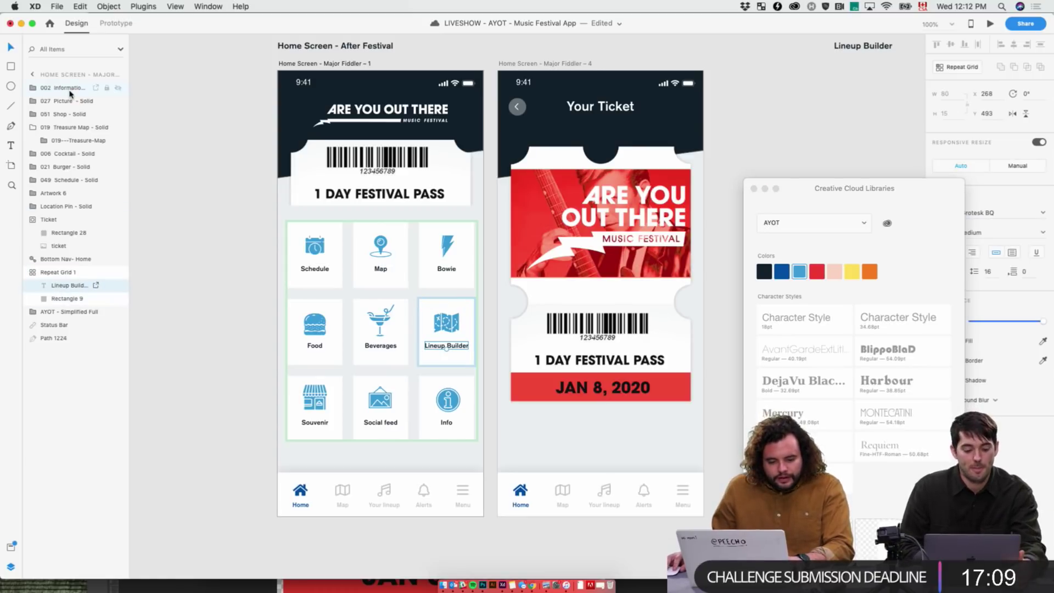
pyautogui.click(64, 127)
pyautogui.press('Delete')
# - Switch to Chrome and search the Smashicons library for "music" icons
pyautogui.press('super+Tab')
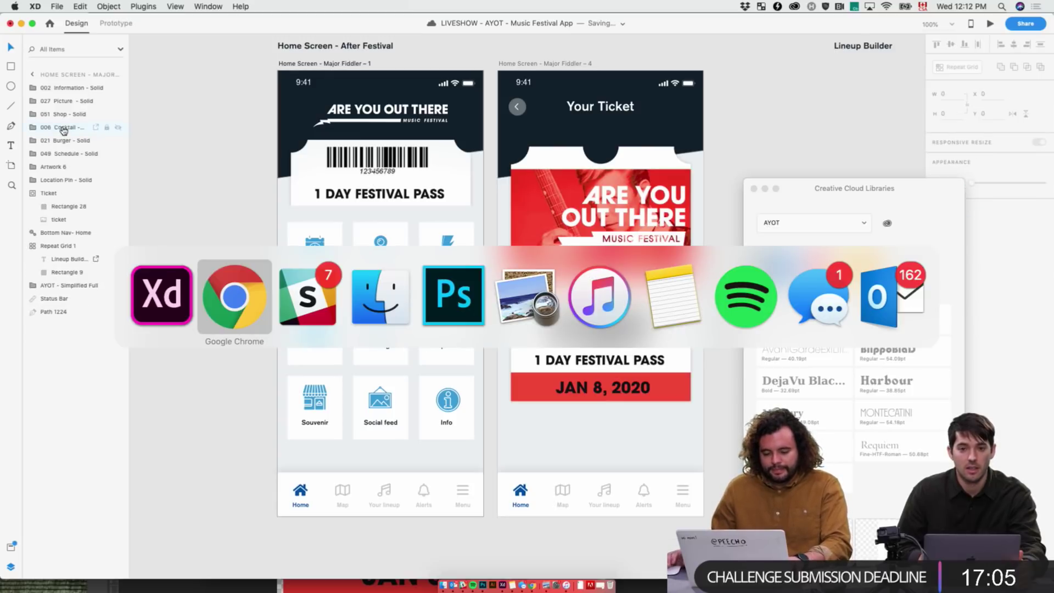
pyautogui.write('music')
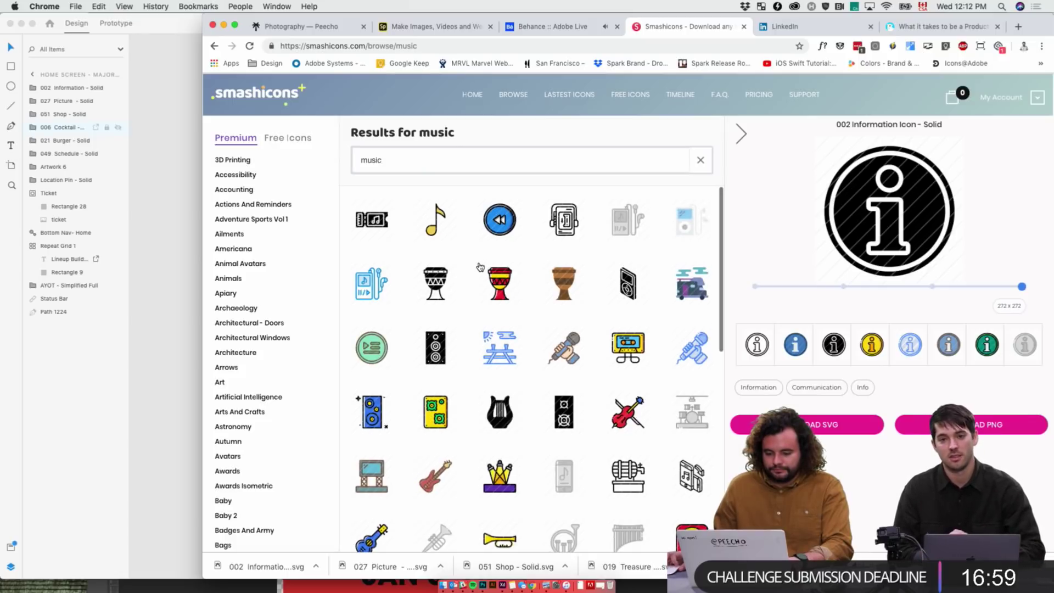
pyautogui.scroll(-3, 499, 340)
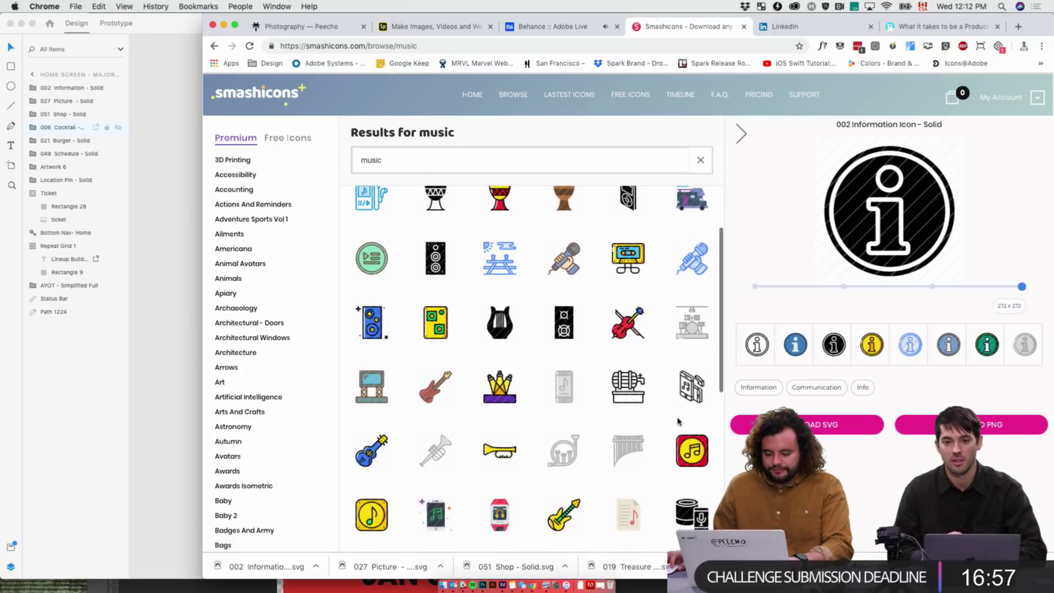
# - Download the solid version of the stage lights icon as SVG and place it on the XD pasteboard beside the home screen
pyautogui.click(495, 388)
pyautogui.scroll(-5, 495, 388)
pyautogui.click(834, 345)
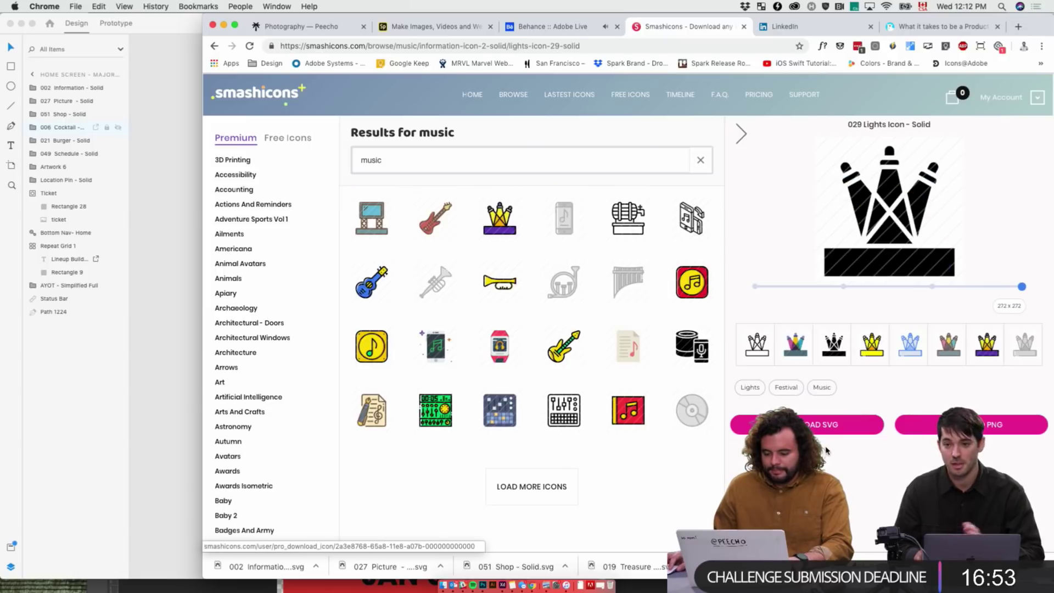
pyautogui.moveTo(267, 566); pyautogui.dragTo(168, 281)
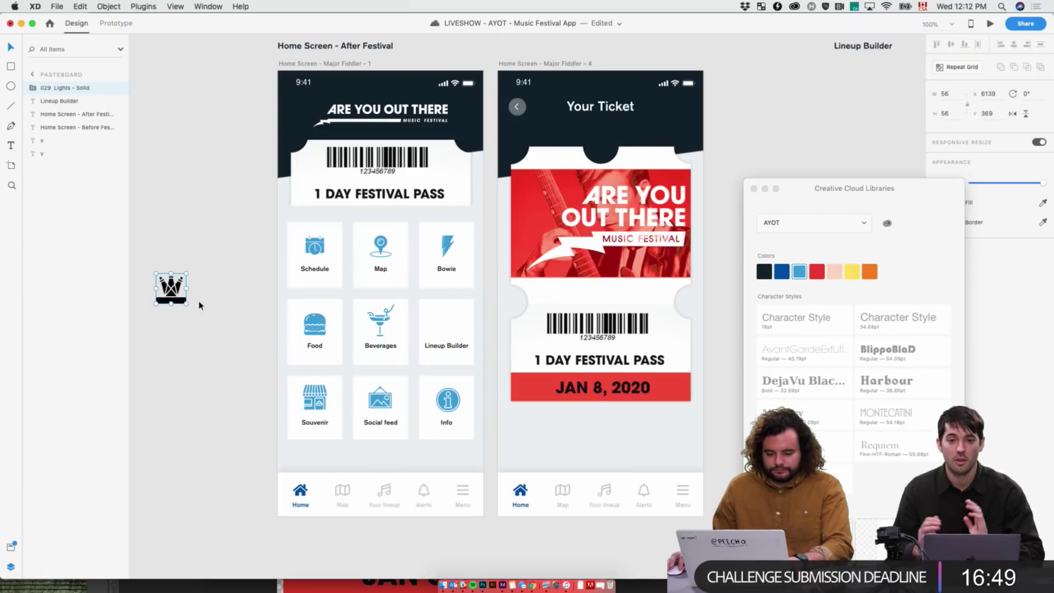
# - Recolour the stage lights icon with the library's light blue and fit it at 46 × 46 above the Lineup Builder tile's label
pyautogui.click(170, 290)
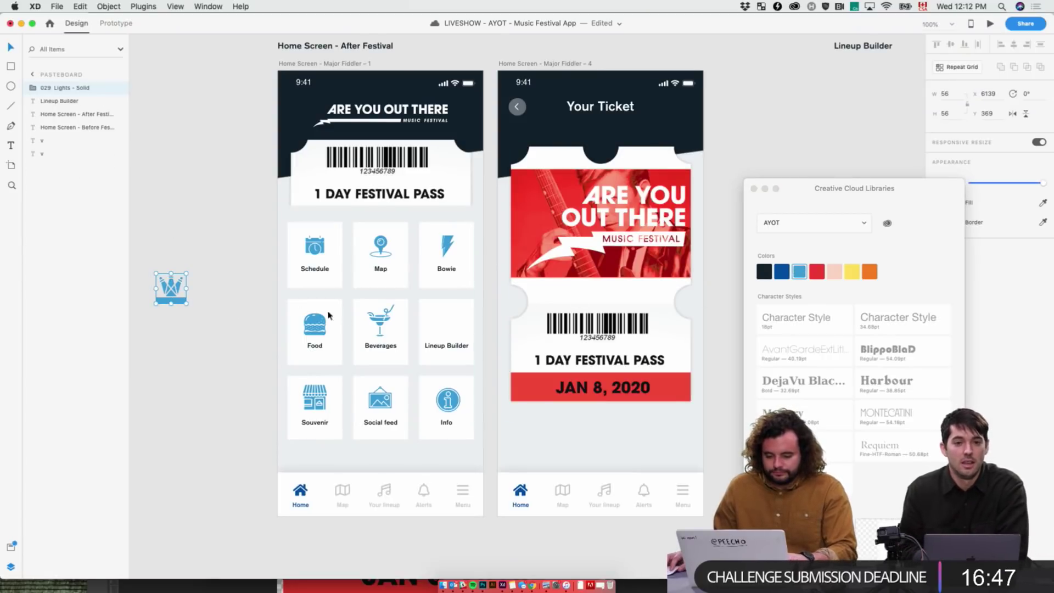
pyautogui.moveTo(172, 303); pyautogui.dragTo(452, 321)
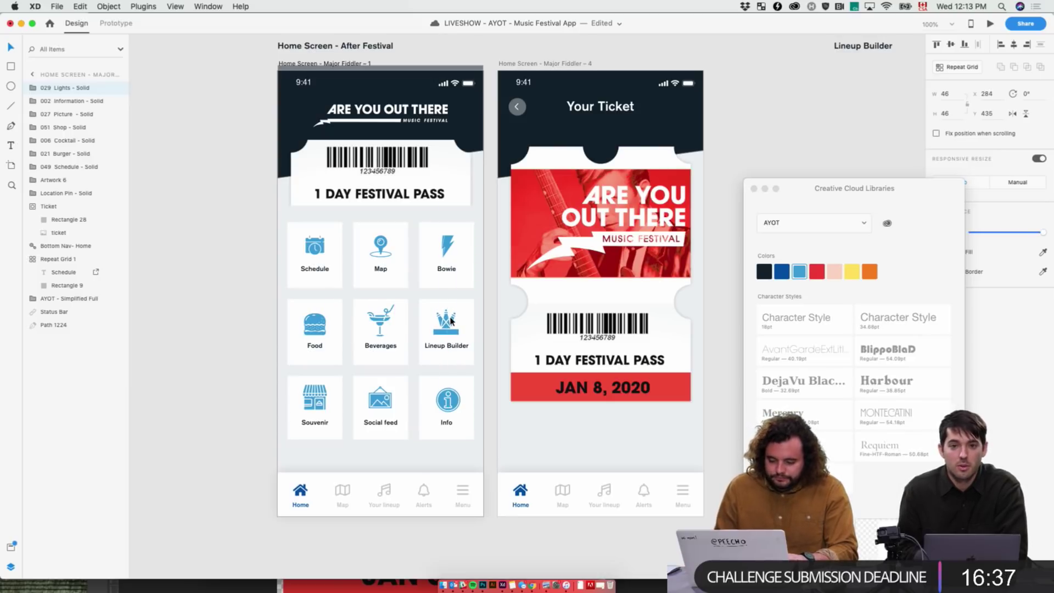
pyautogui.click(186, 323)
# - Duplicate the Your Ticket artboard and place the copy under the Lineup Builder heading
pyautogui.moveTo(213, 239); pyautogui.dragTo(128, 242)
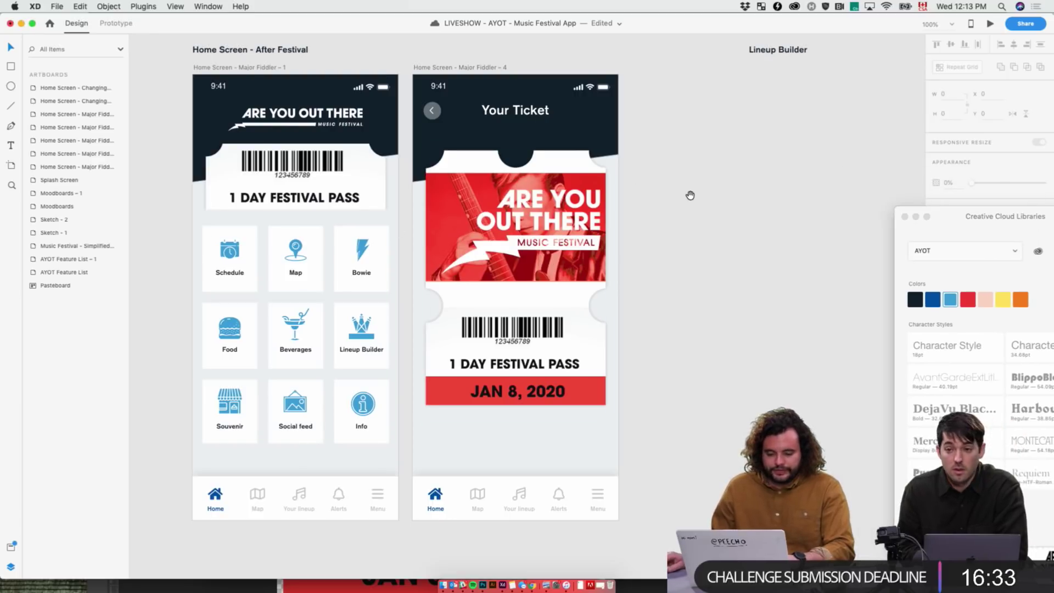
pyautogui.moveTo(690, 195); pyautogui.dragTo(664, 195)
pyautogui.click(196, 69)
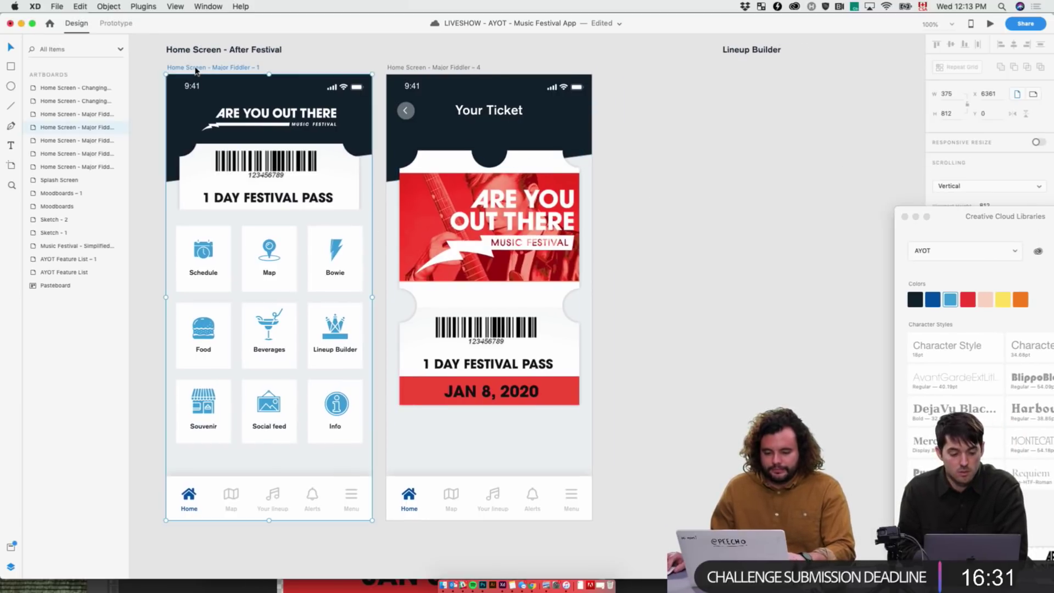
pyautogui.moveTo(434, 67); pyautogui.dragTo(754, 67)
pyautogui.hscroll(10, 632, 92)
pyautogui.click(620, 110)
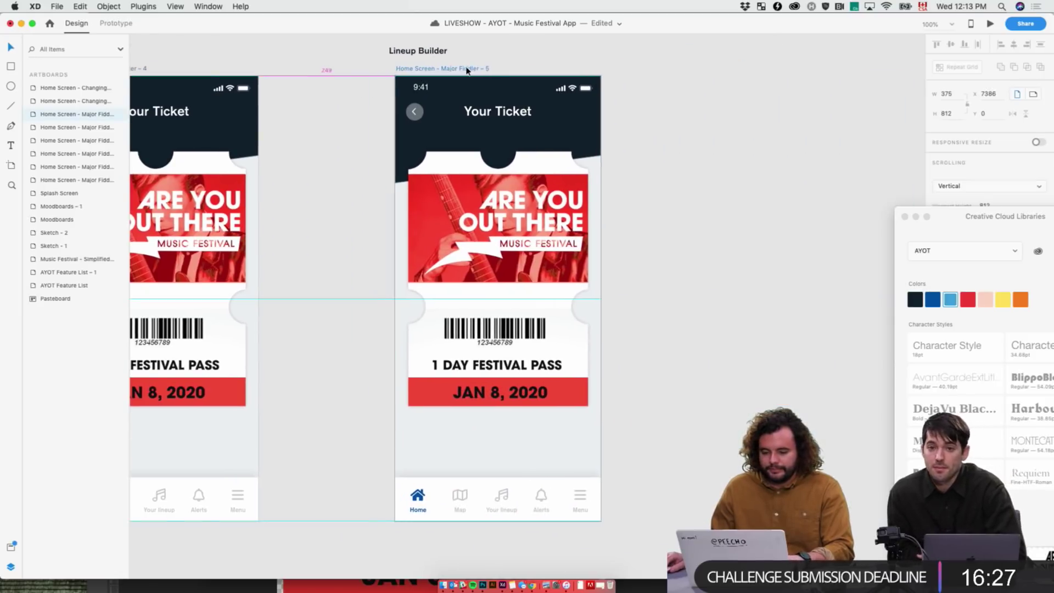
# - Replace the "Your Ticket" title on the duplicated artboard with "Build your experience"
pyautogui.doubleClick(509, 115)
pyautogui.write('L')
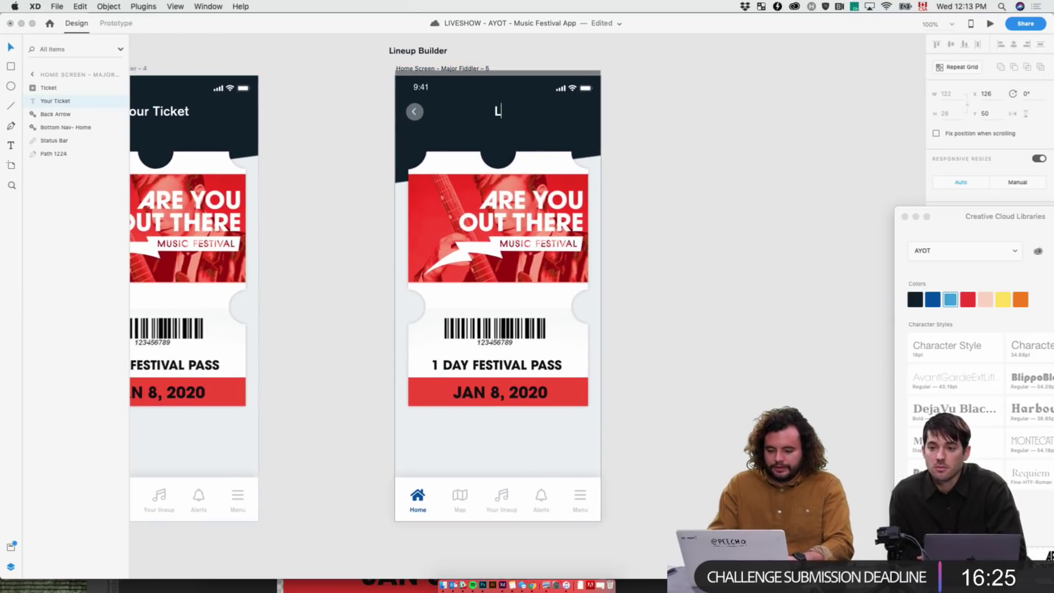
pyautogui.write('ineup')
pyautogui.press('super+a')
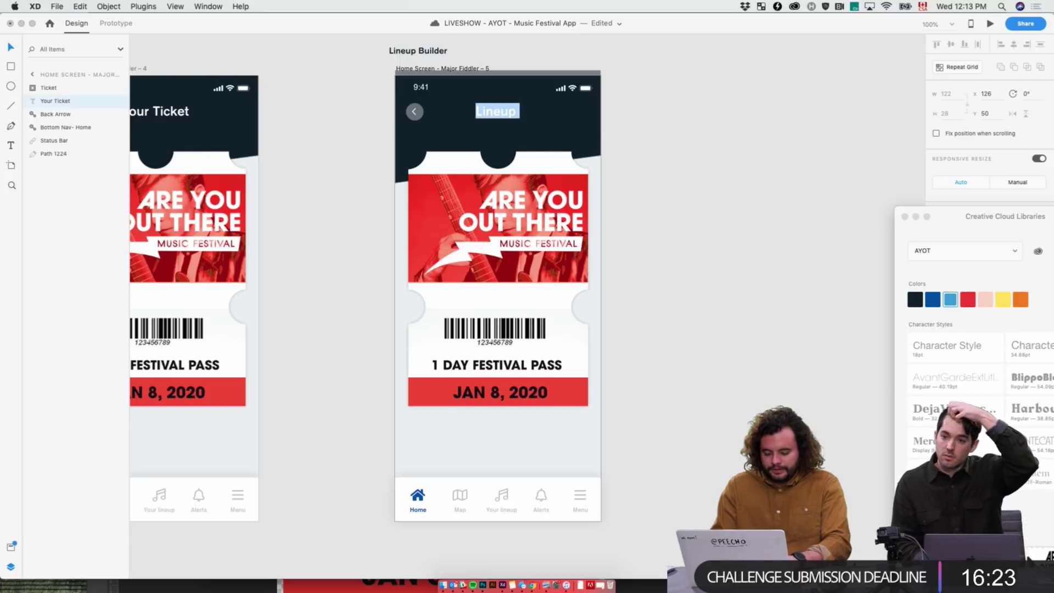
pyautogui.write('Build your Lineup')
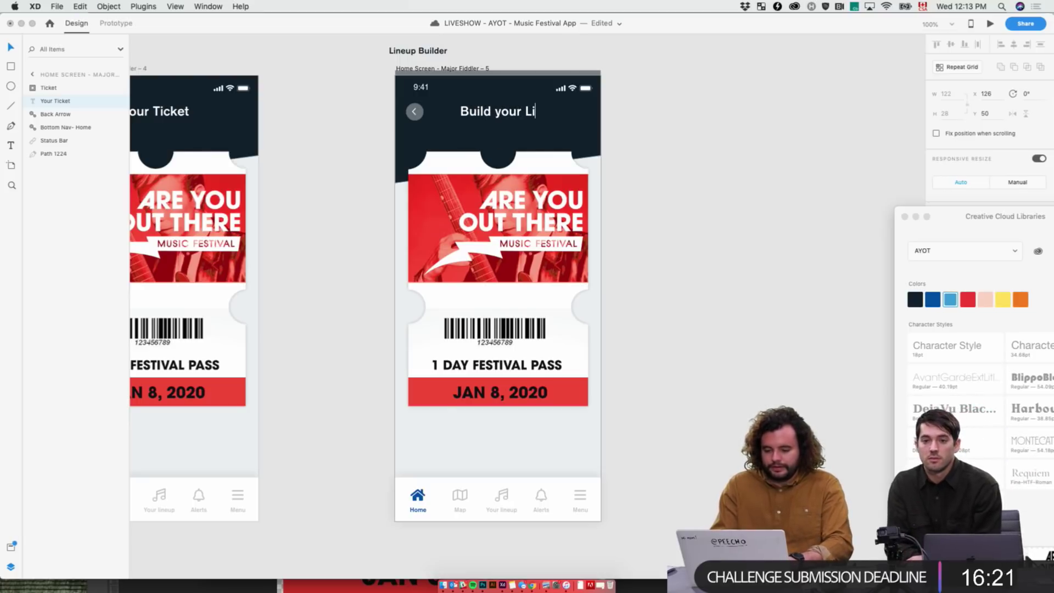
pyautogui.press('BackSpace')
pyautogui.press('BackSpace')
pyautogui.press('BackSpace')
pyautogui.press('BackSpace')
pyautogui.press('BackSpace')
pyautogui.press('BackSpace')
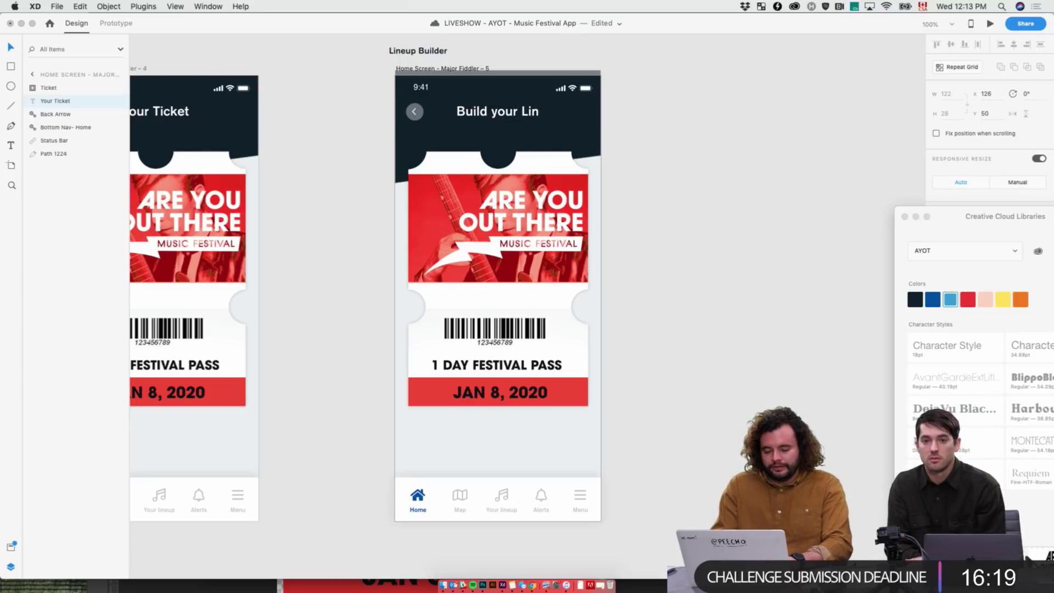
pyautogui.write('experience')
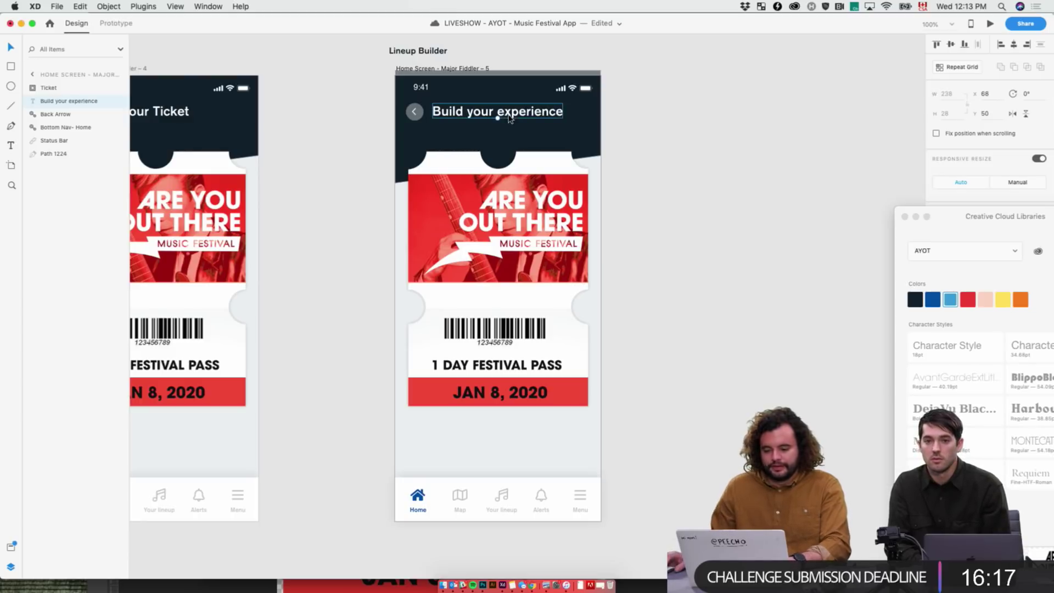
pyautogui.click(647, 137)
# - Change the Lineup Builder tile's label on the home screen to "Build your experience"
pyautogui.hscroll(-5, 647, 137)
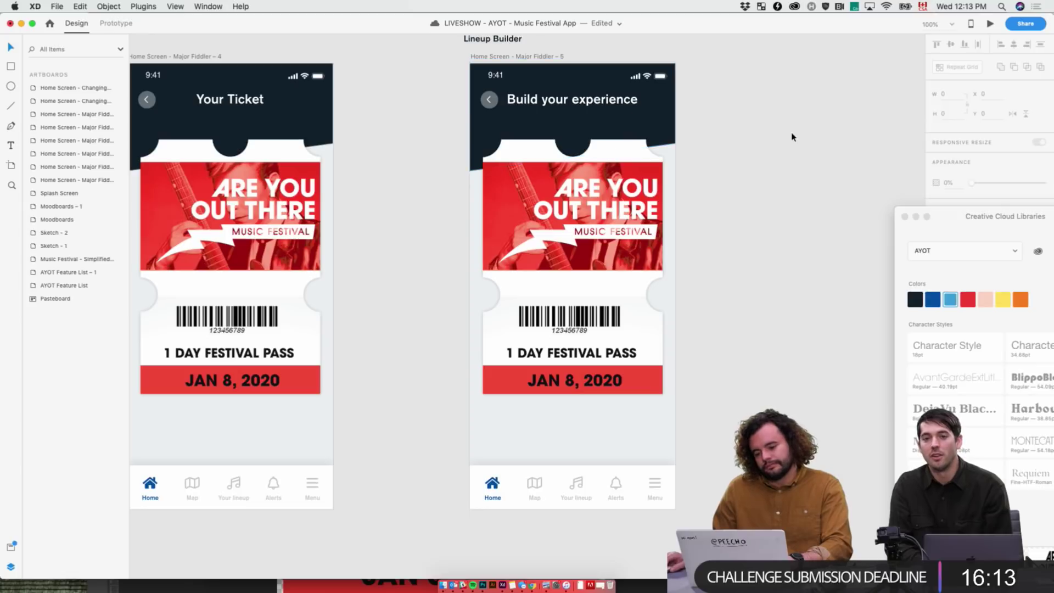
pyautogui.hscroll(-10, 567, 122)
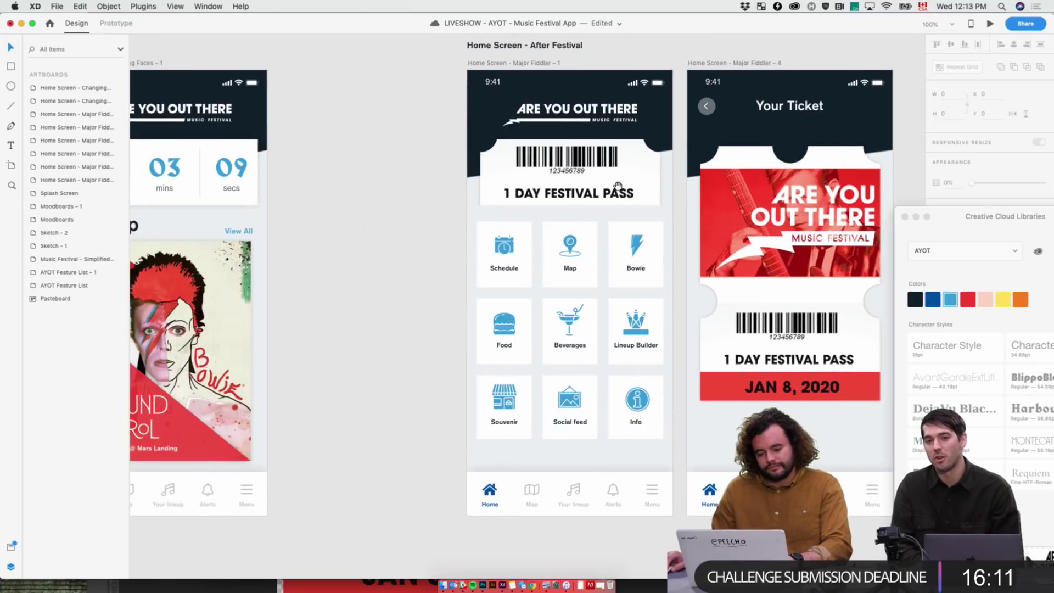
pyautogui.doubleClick(635, 346)
pyautogui.doubleClick(635, 346)
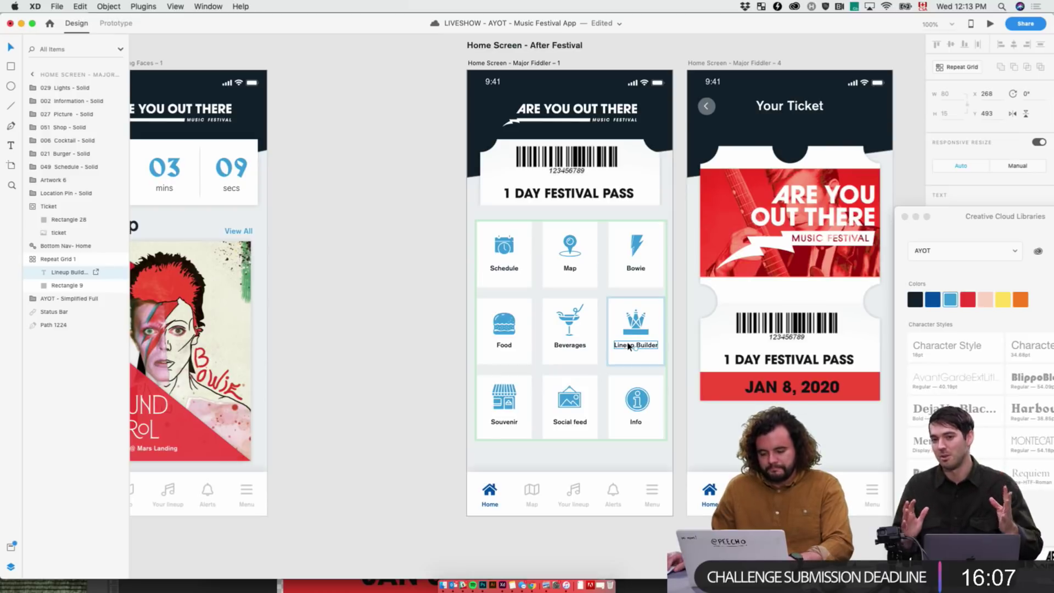
pyautogui.write('Bui')
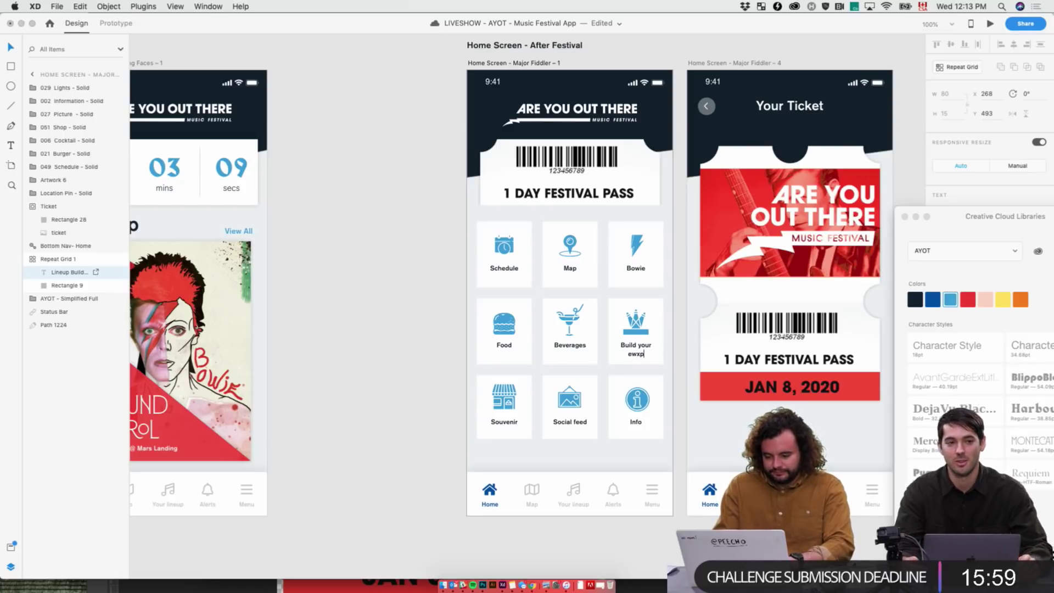
pyautogui.write('ld your ex')
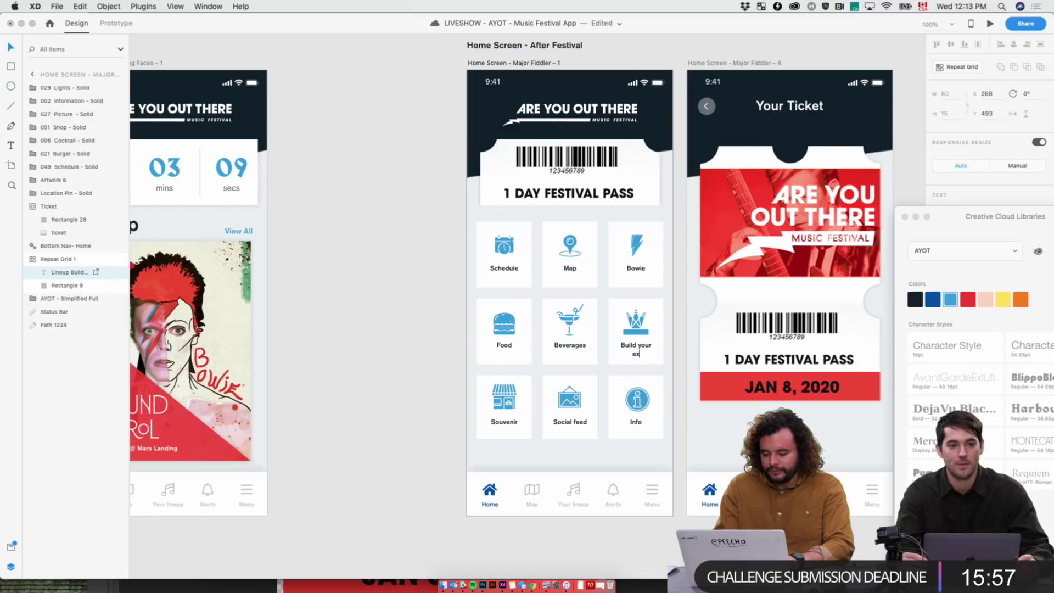
pyautogui.write('perience')
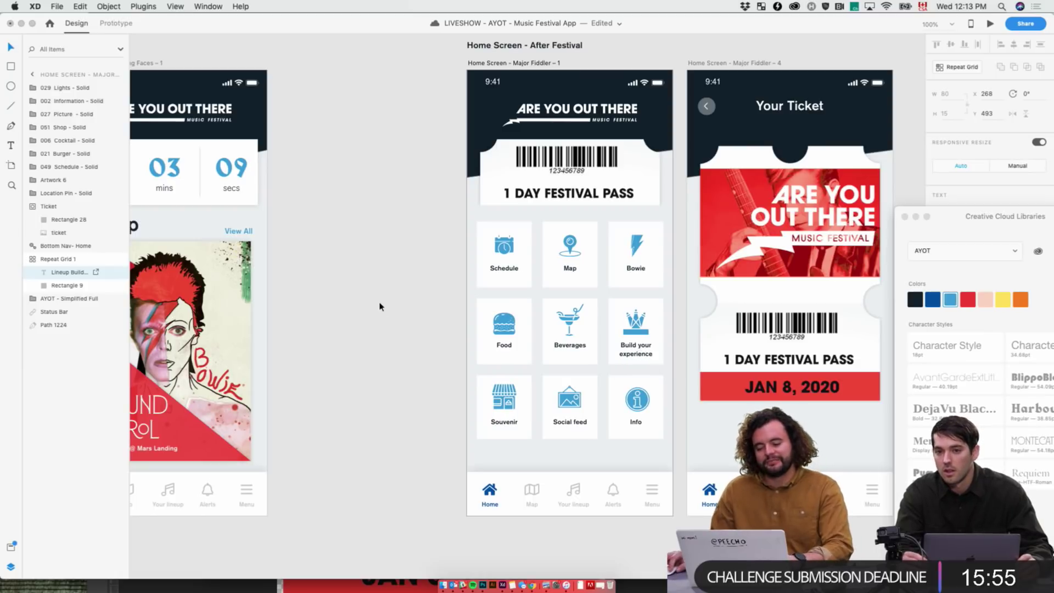
pyautogui.press('Escape')
pyautogui.press('Escape')
# - Delete the ticket graphic from the "Build your experience" artboard
pyautogui.hscroll(10, 417, 277)
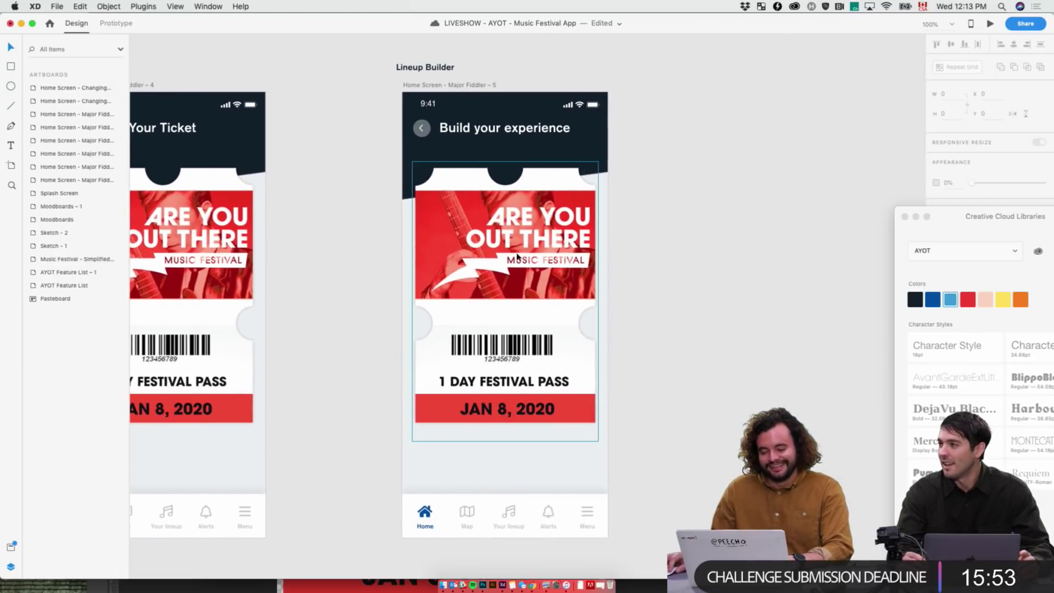
pyautogui.click(521, 256)
pyautogui.press('Delete')
pyautogui.click(641, 259)
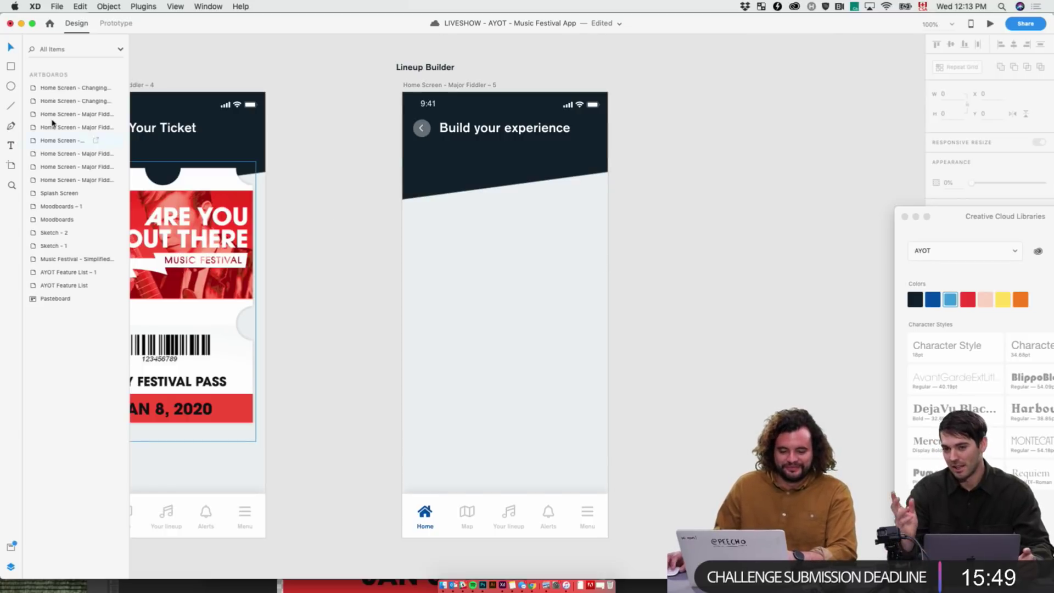
# - Draw a white rectangle about 346 × 167 below the "Build your experience" title, overlapping the dark header
pyautogui.click(11, 67)
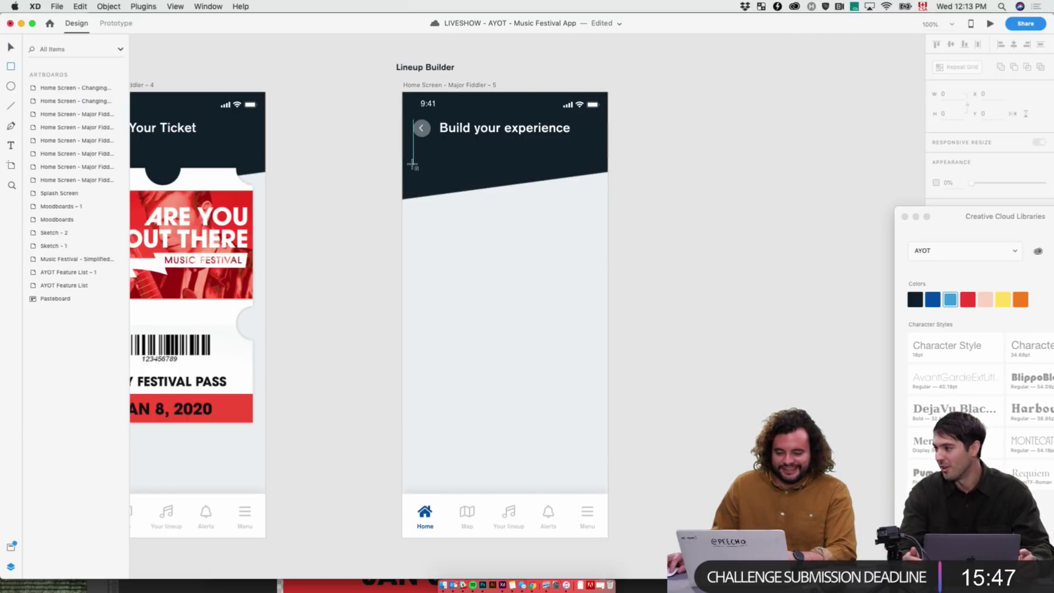
pyautogui.moveTo(413, 165); pyautogui.dragTo(604, 256)
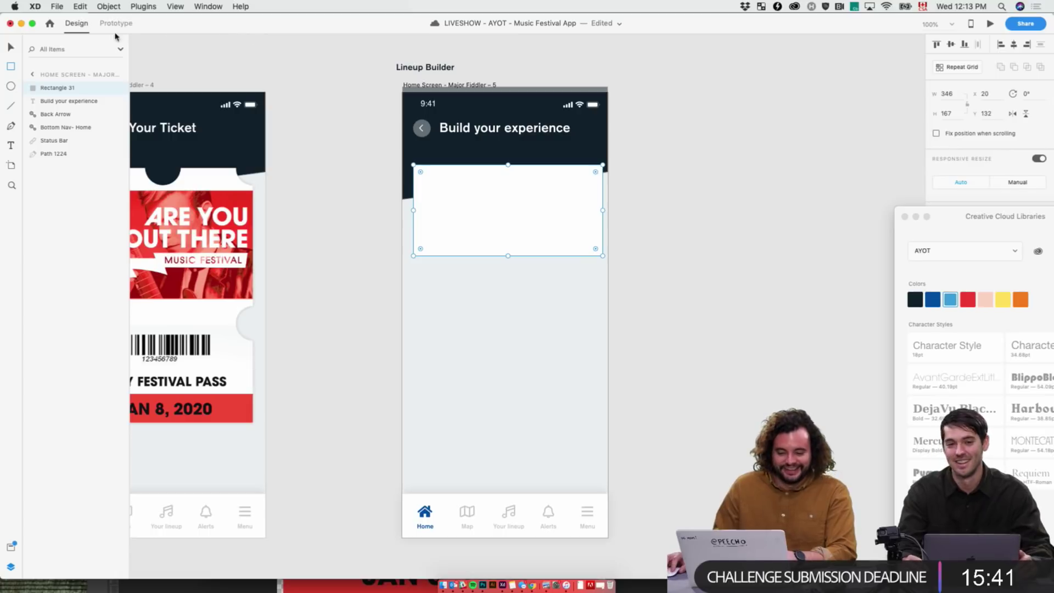
pyautogui.click(357, 129)
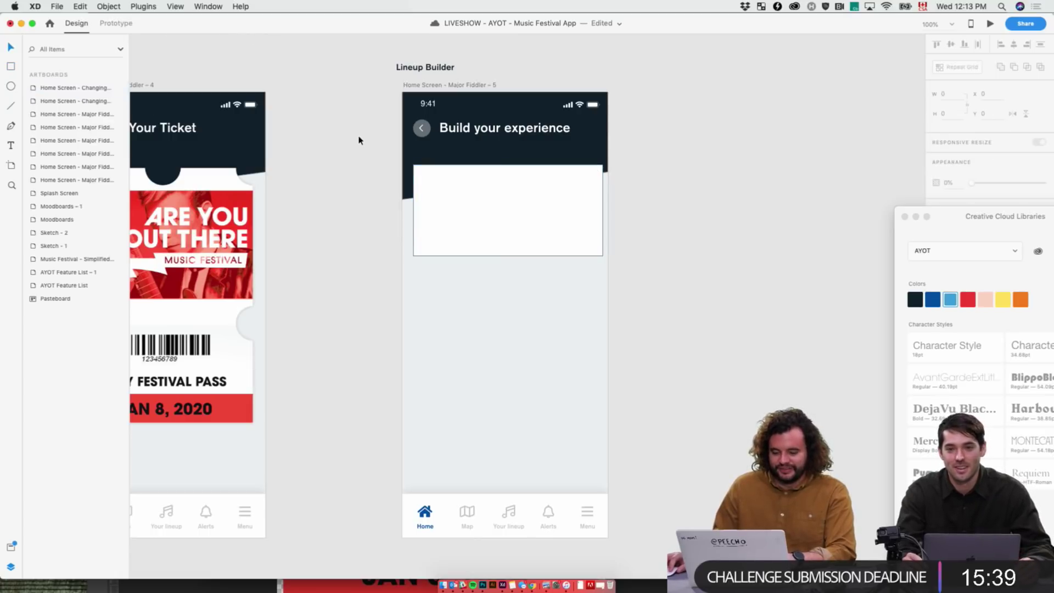
# - Examine the hand-drawn Lineup Builder wireframes for the layout of the band list and band detail screens
pyautogui.moveTo(313, 168); pyautogui.dragTo(742, 202)
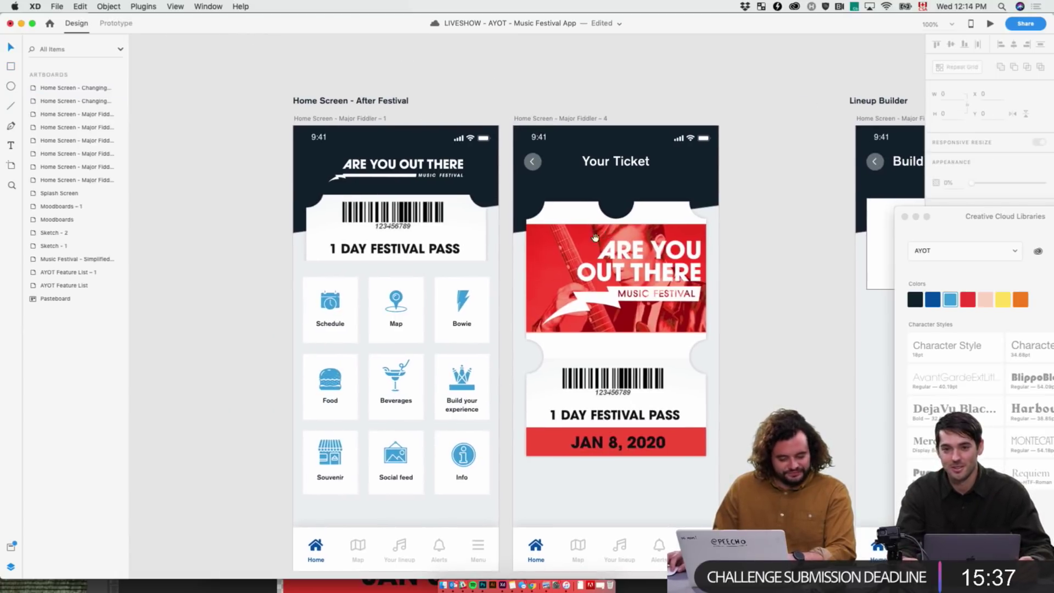
pyautogui.moveTo(176, 405)
pyautogui.mouseDown()
pyautogui.moveTo(458, 299)
pyautogui.moveTo(933, 308)
pyautogui.moveTo(812, 303)
pyautogui.moveTo(783, 150)
pyautogui.moveTo(551, 208)
pyautogui.mouseUp()
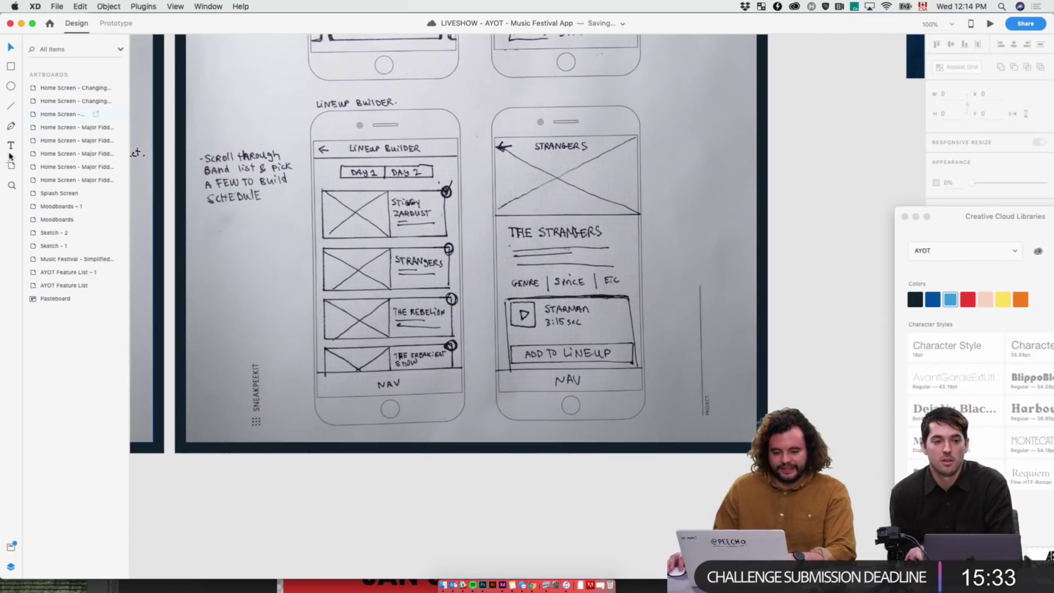
pyautogui.click(12, 187)
pyautogui.moveTo(311, 89); pyautogui.dragTo(520, 420)
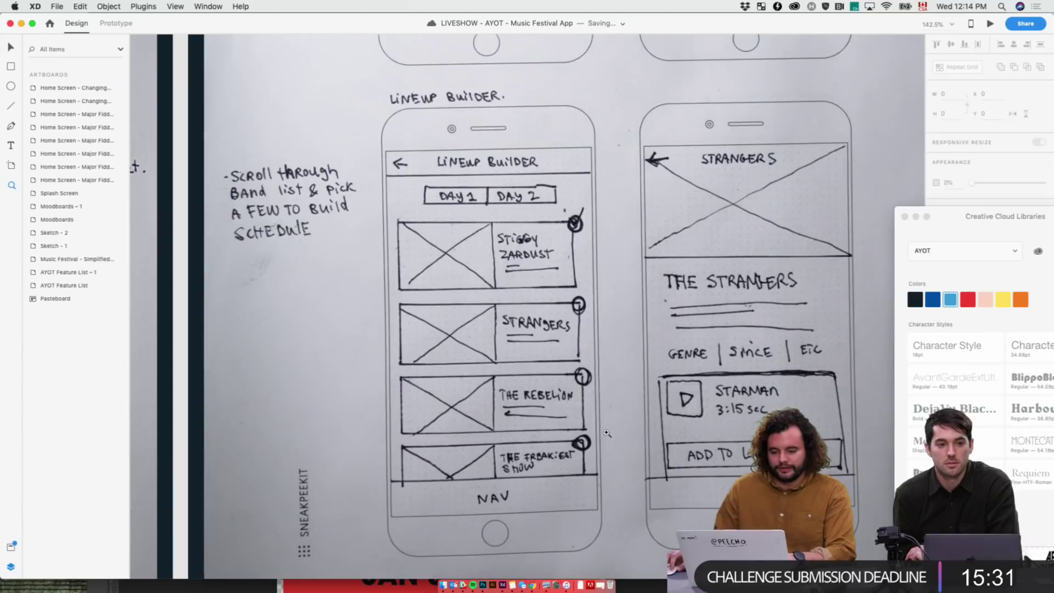
pyautogui.scroll(-2, 679, 432)
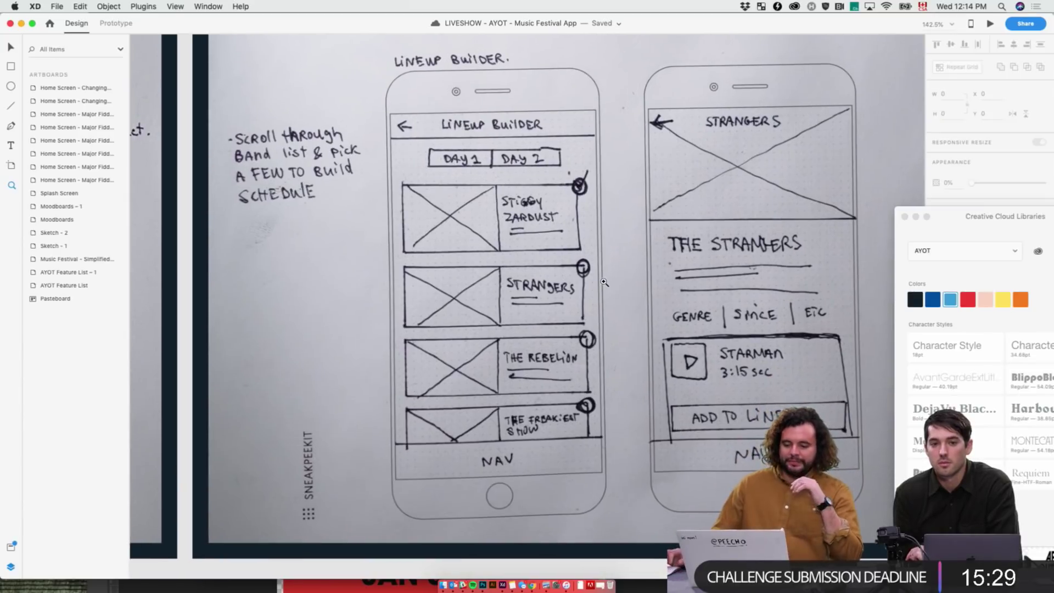
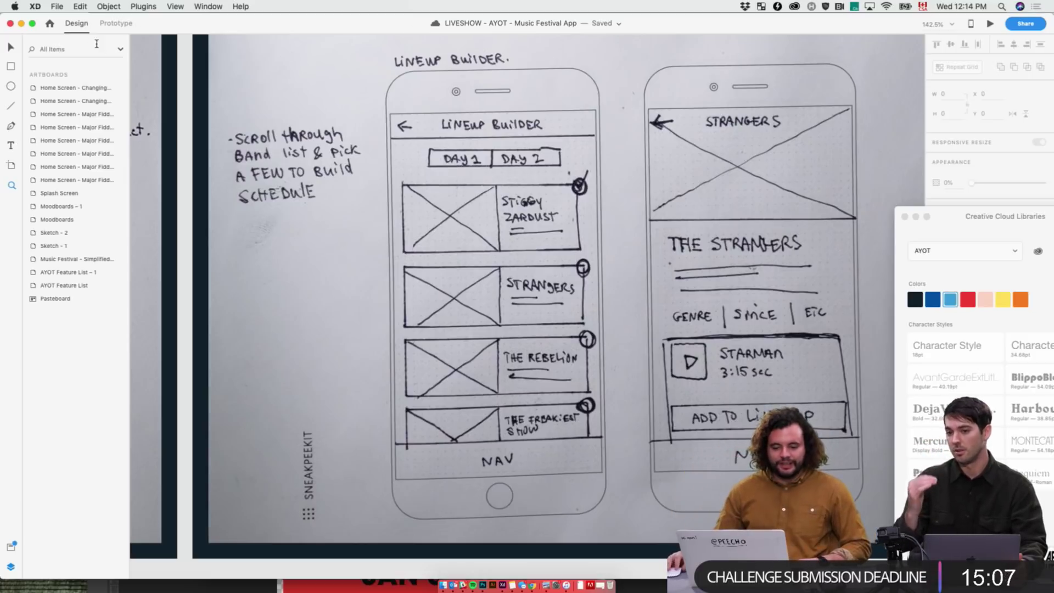
pyautogui.press('v')
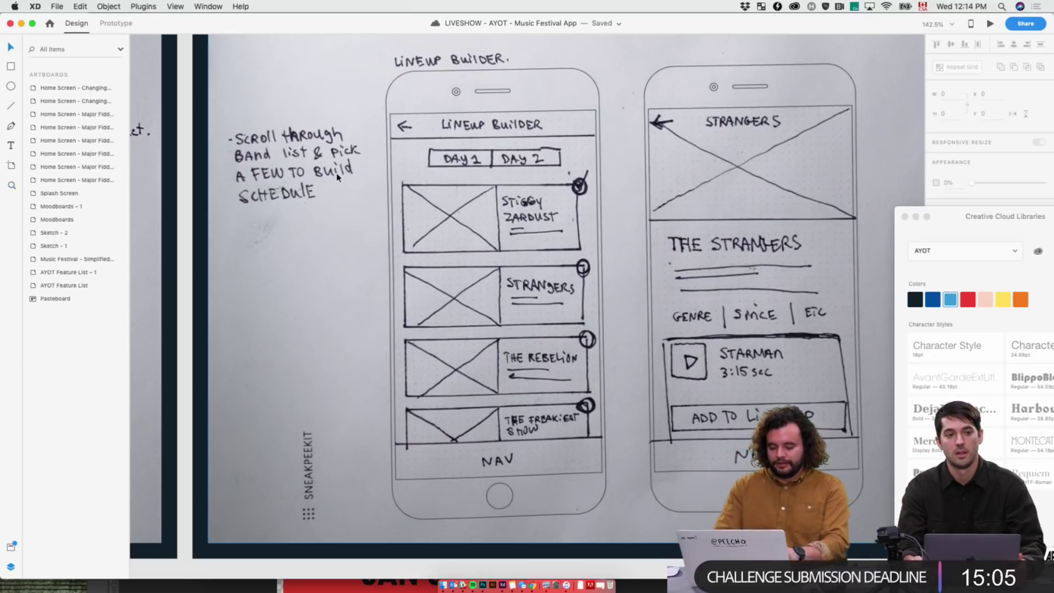
pyautogui.scroll(-3, 338, 177)
pyautogui.hscroll(10, 137, 419)
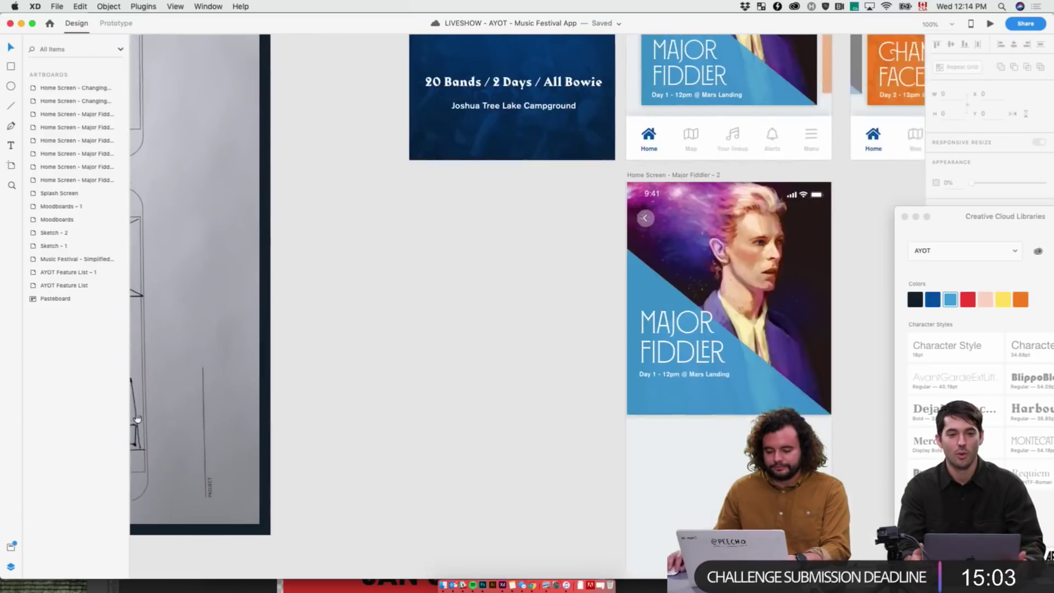
# - Compare the "Build your experience" artboard and its white rectangle with the hand-drawn Lineup Builder wireframes
pyautogui.hscroll(15, 138, 419)
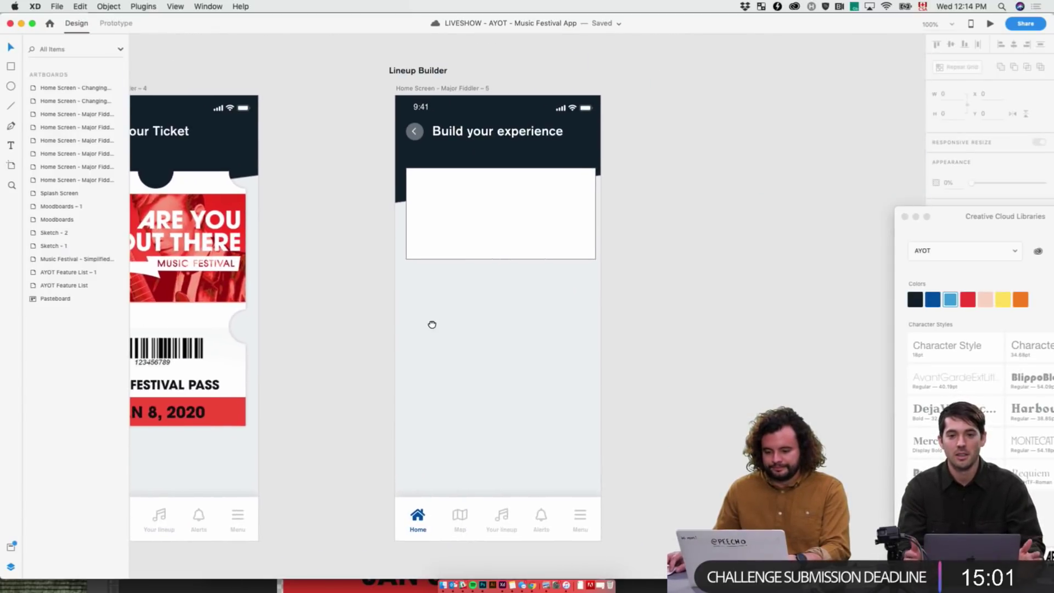
pyautogui.click(494, 208)
pyautogui.hscroll(-15, 495, 207)
pyautogui.scroll(-5, 786, 273)
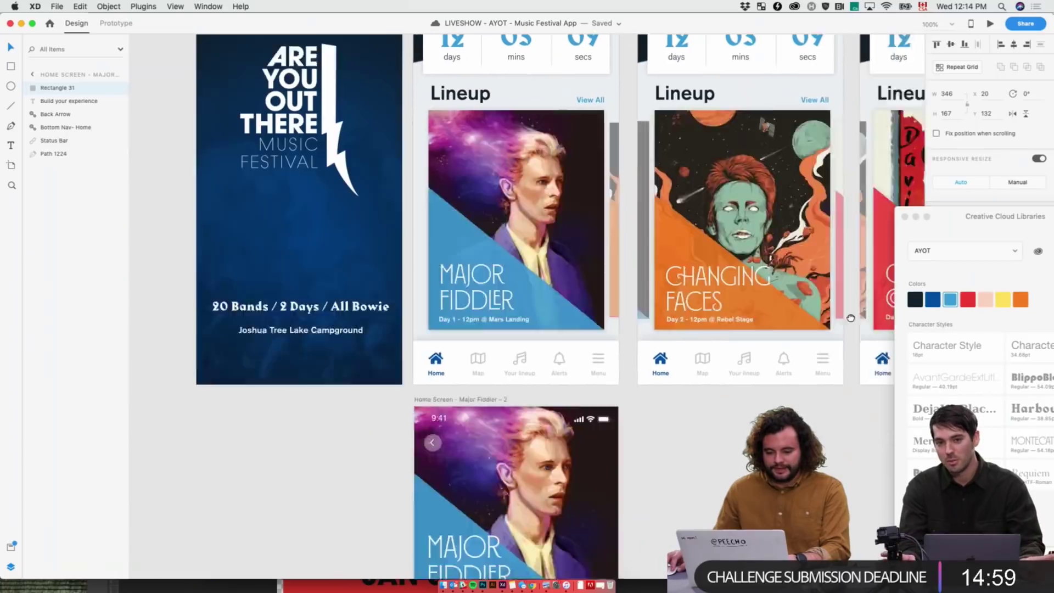
pyautogui.scroll(-10, 551, 138)
pyautogui.hscroll(-10, 542, 290)
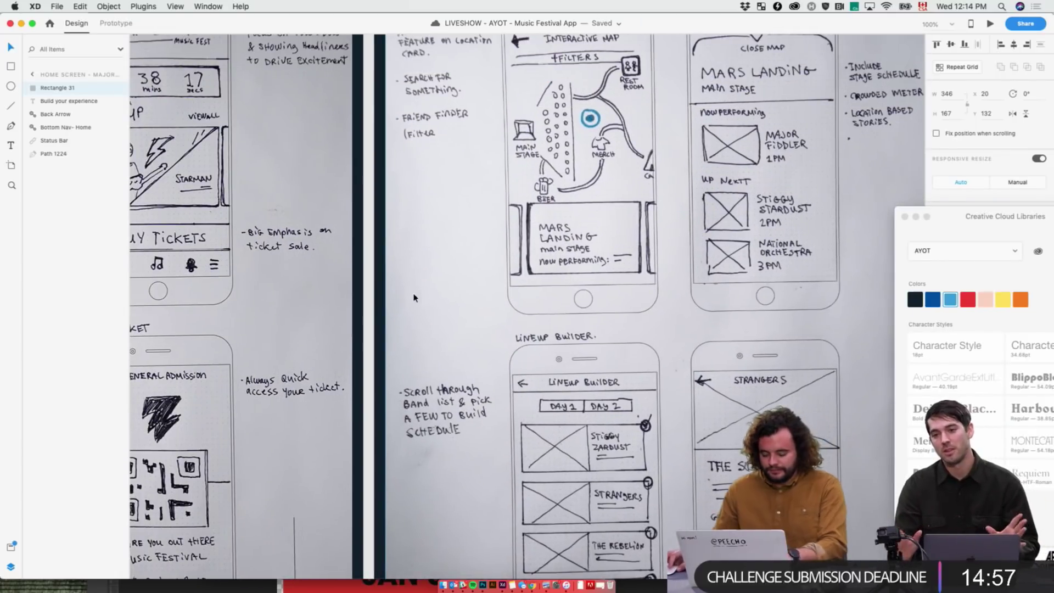
pyautogui.scroll(-5, 425, 295)
pyautogui.hscroll(15, 589, 351)
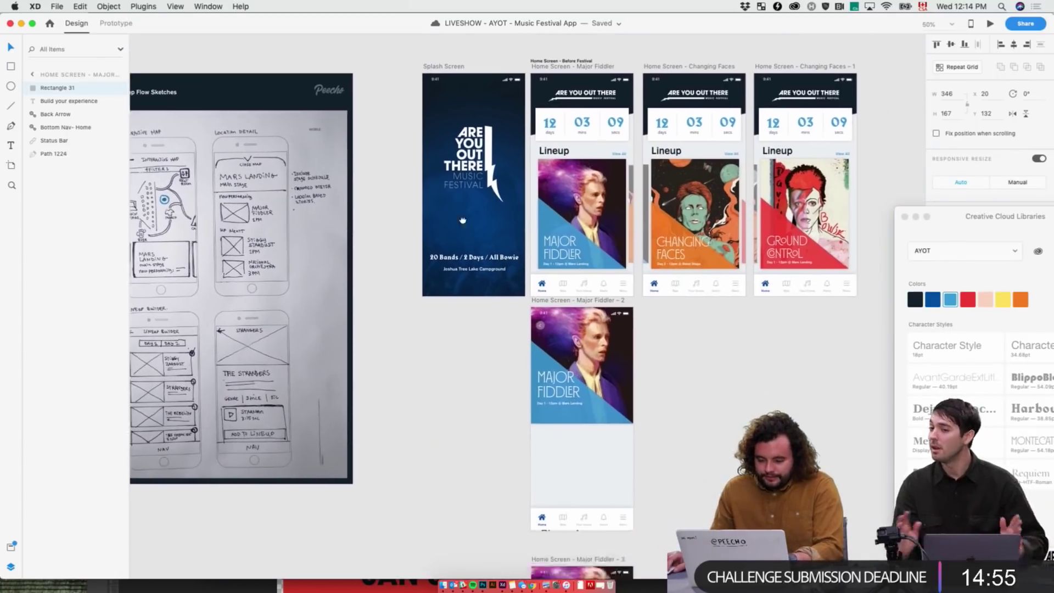
# - Copy the Biography card's background rectangle on the "Home Screen - Major Fiddler - 3" artboard
pyautogui.hscroll(5, 589, 351)
pyautogui.hscroll(-5, 473, 360)
pyautogui.scroll(-10, 472, 361)
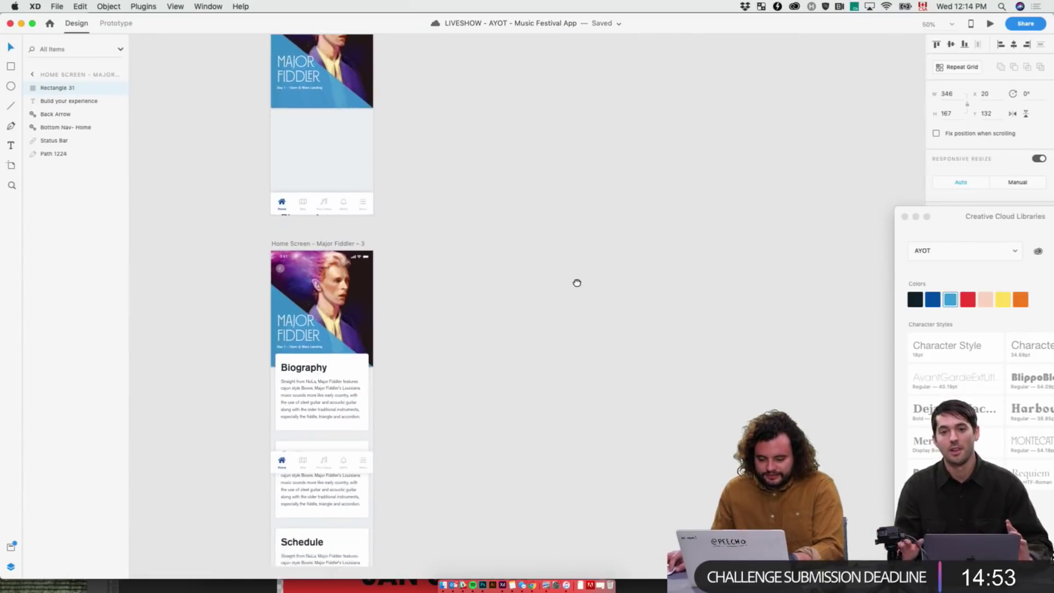
pyautogui.doubleClick(343, 350)
pyautogui.rightClick(340, 351)
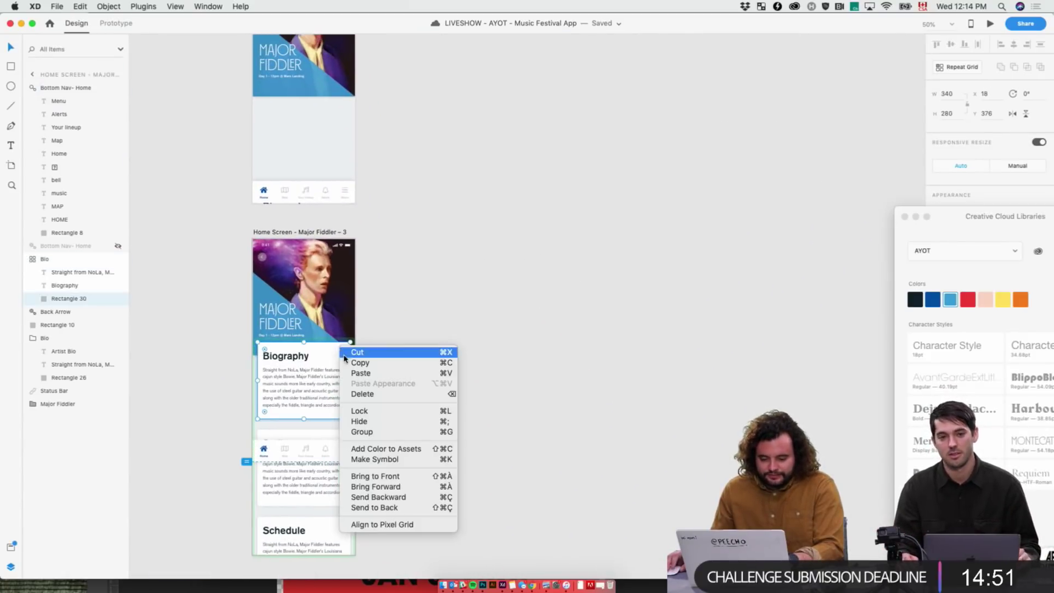
pyautogui.click(362, 360)
pyautogui.click(485, 368)
pyautogui.scroll(3, 486, 368)
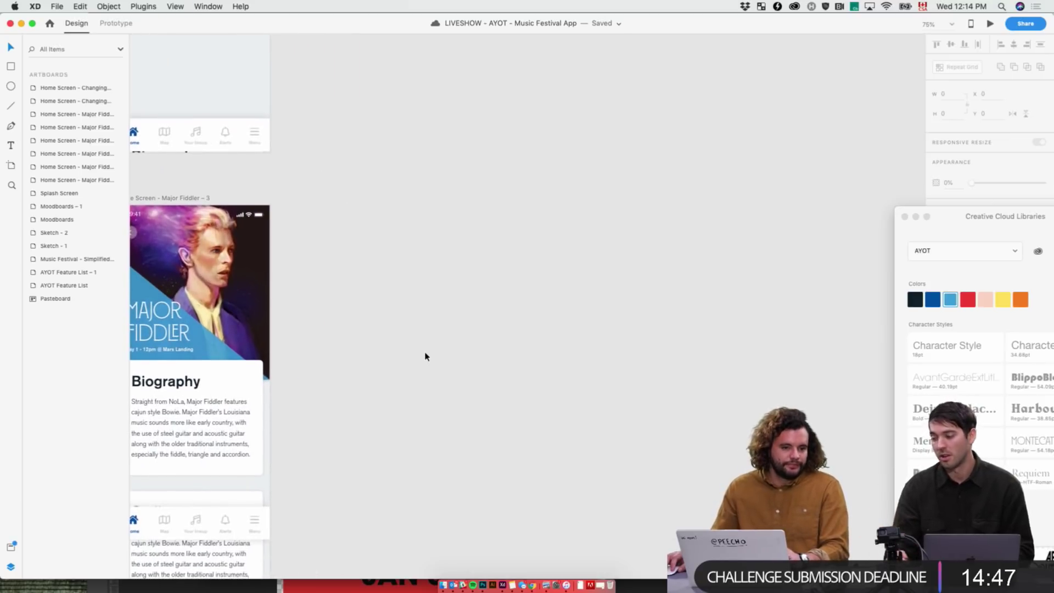
pyautogui.hscroll(-2, 425, 356)
pyautogui.hscroll(1, 426, 354)
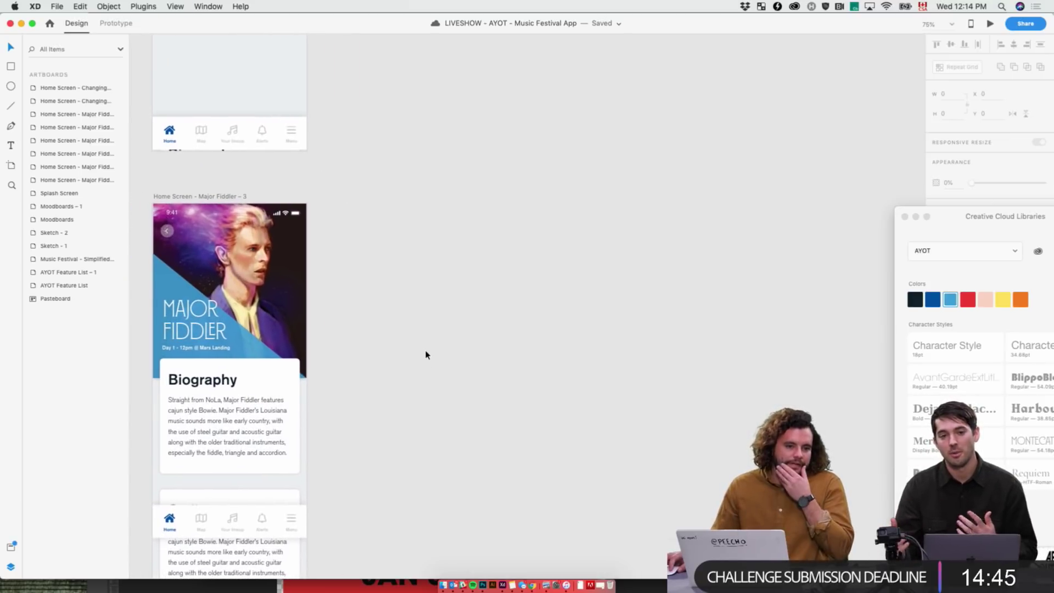
pyautogui.scroll(-1, 426, 355)
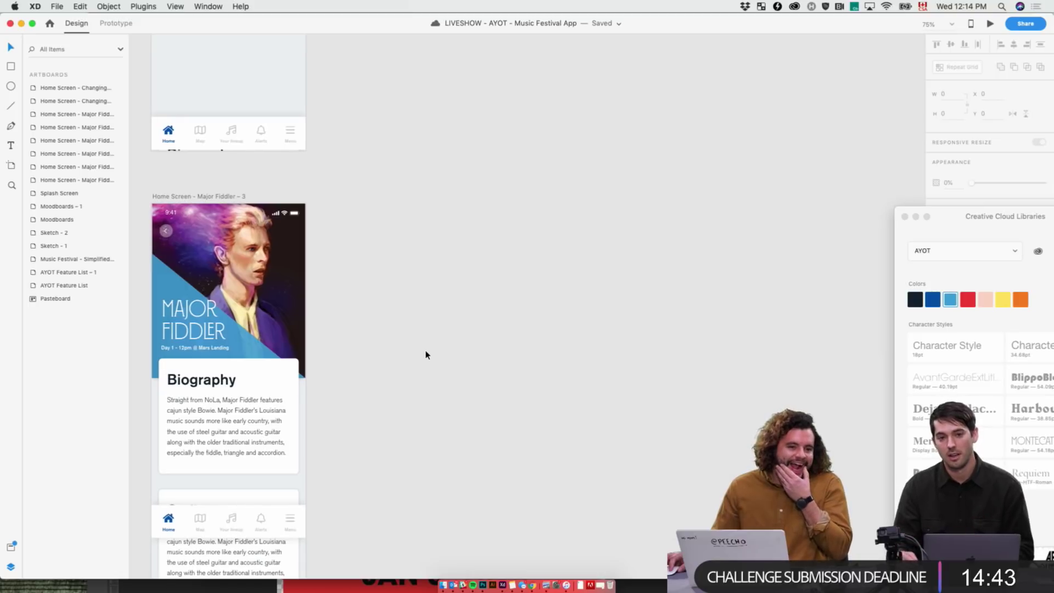
pyautogui.hscroll(1, 426, 355)
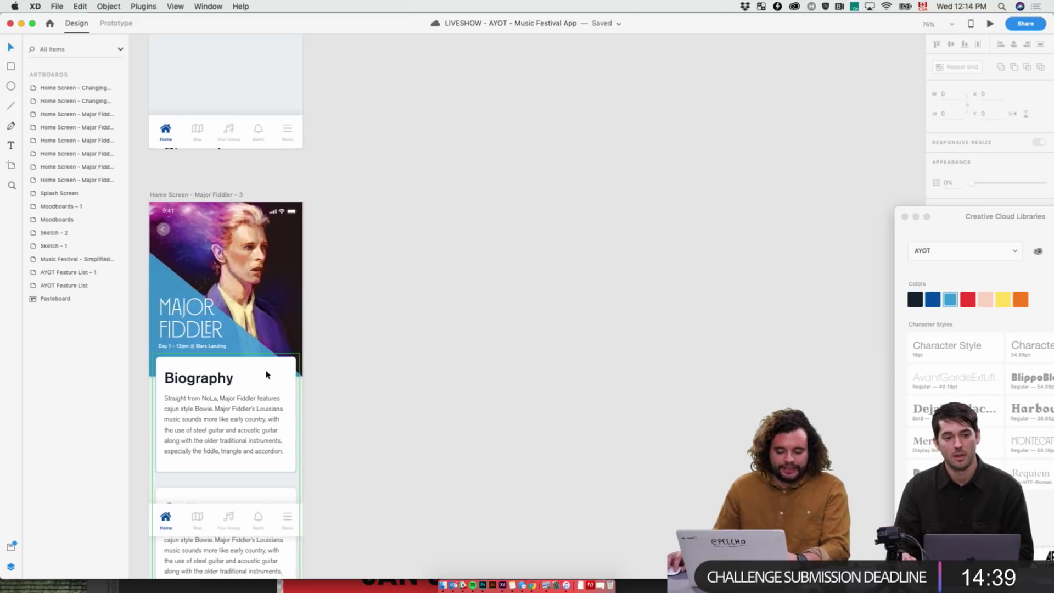
pyautogui.scroll(-1, 264, 383)
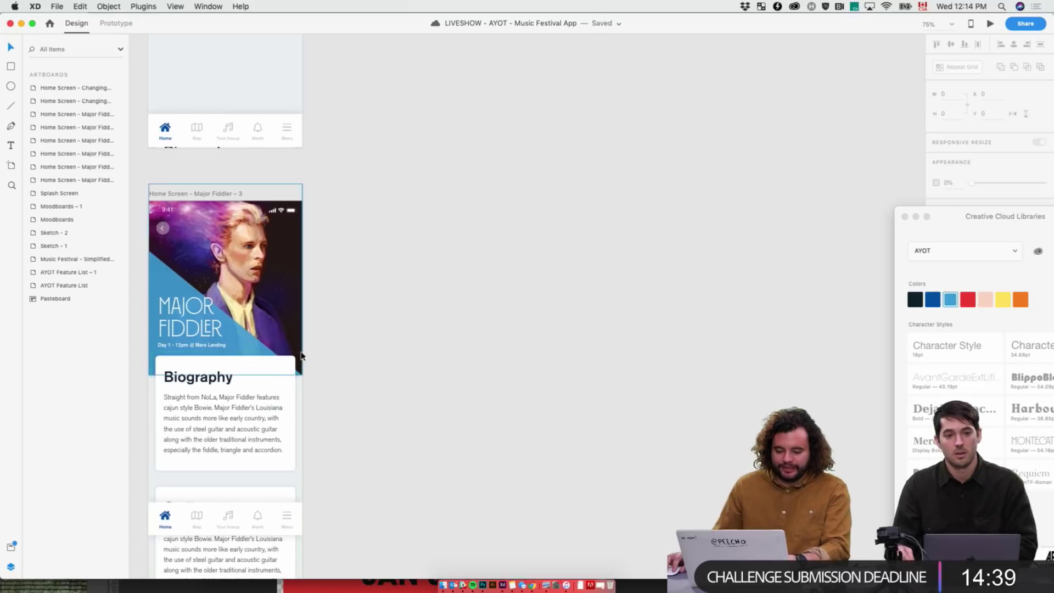
pyautogui.doubleClick(262, 365)
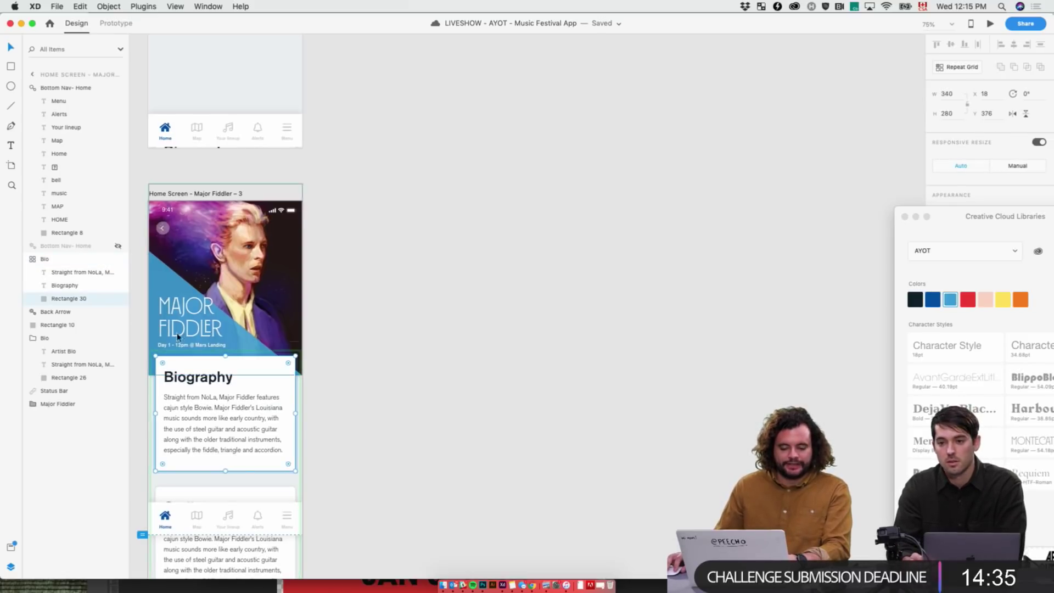
pyautogui.scroll(10, 510, 315)
pyautogui.hscroll(5, 509, 320)
pyautogui.scroll(5, 509, 321)
pyautogui.hscroll(8, 508, 321)
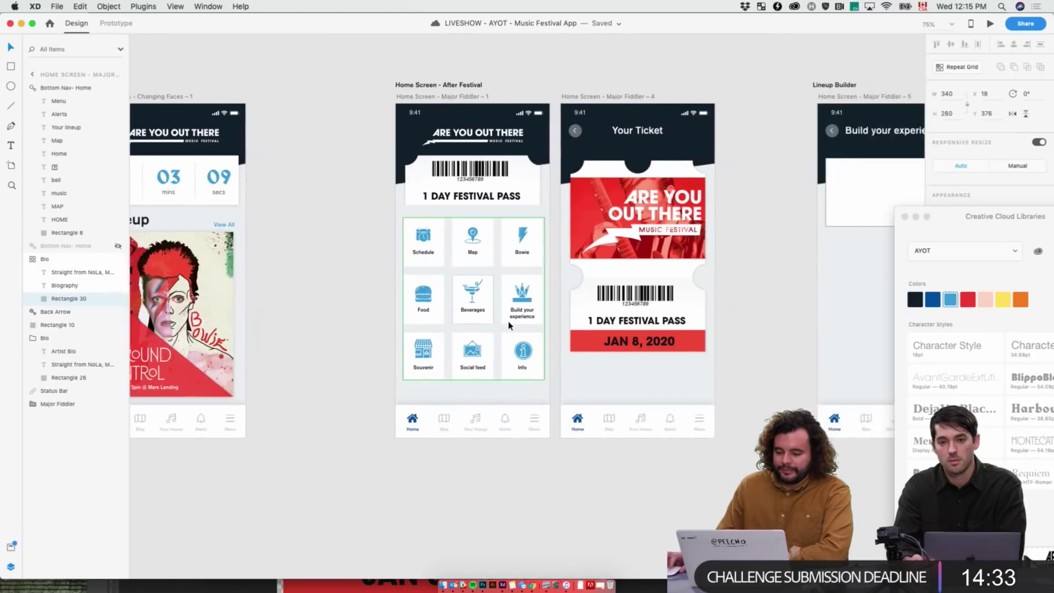
pyautogui.click(709, 192)
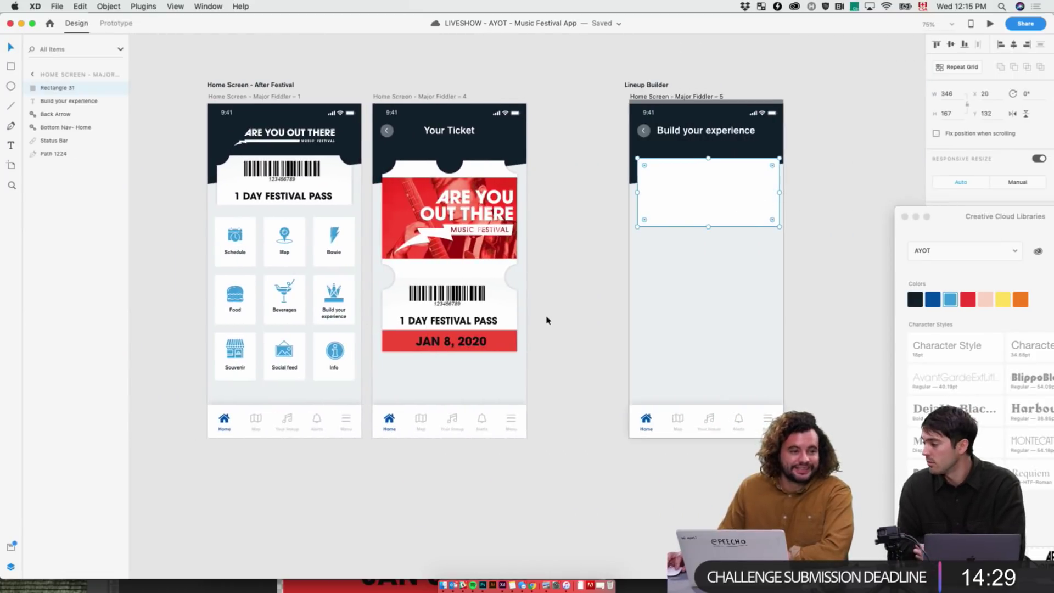
# - Copy the white background rectangle behind the Biography text on the Major Fiddler band detail artboard
pyautogui.hscroll(-10, 546, 320)
pyautogui.scroll(-8, 549, 321)
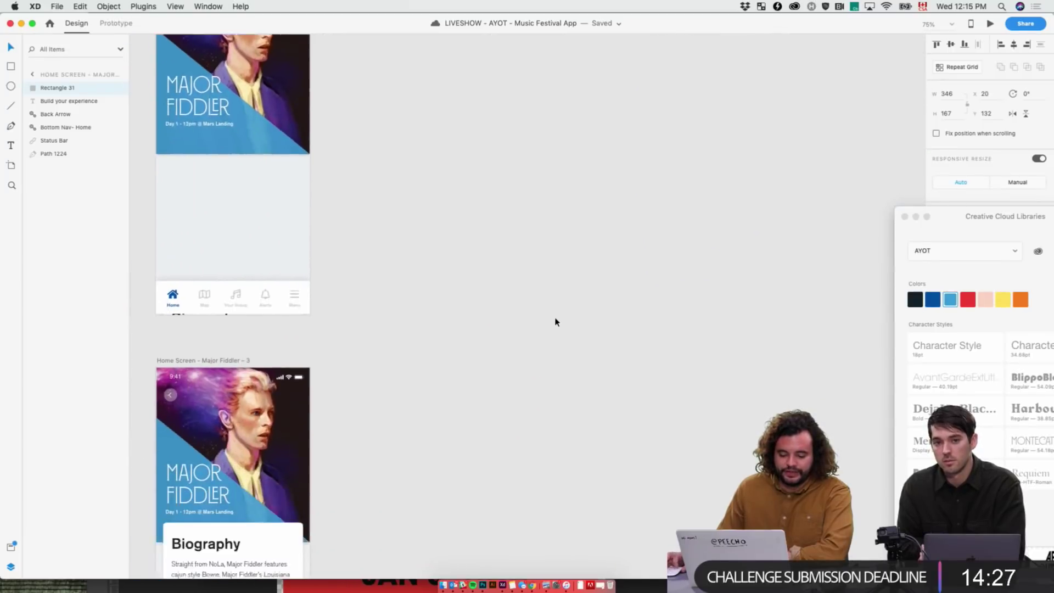
pyautogui.scroll(-5, 555, 322)
pyautogui.click(286, 380)
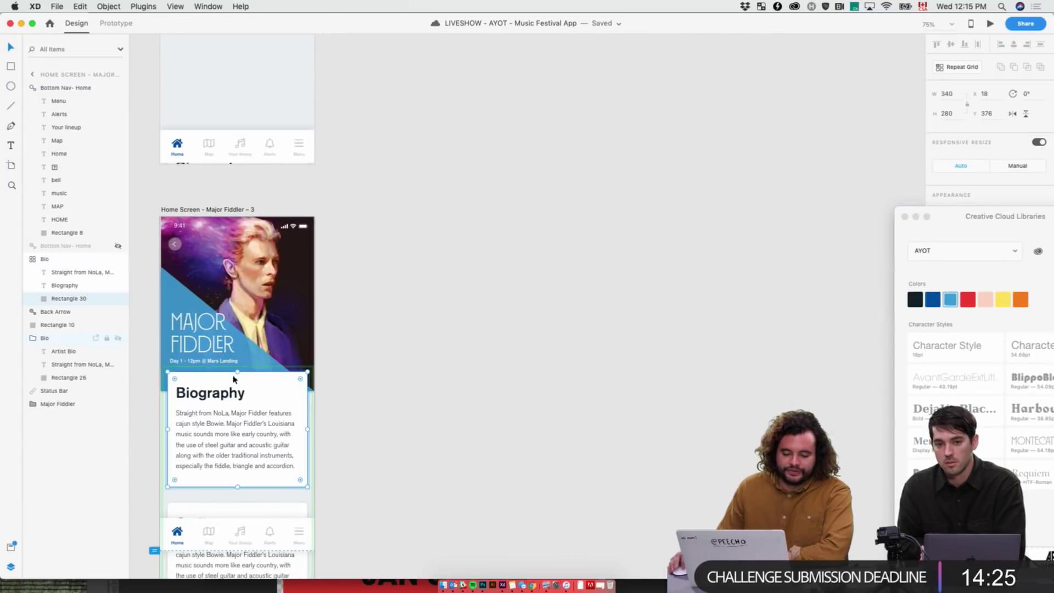
pyautogui.rightClick(284, 380)
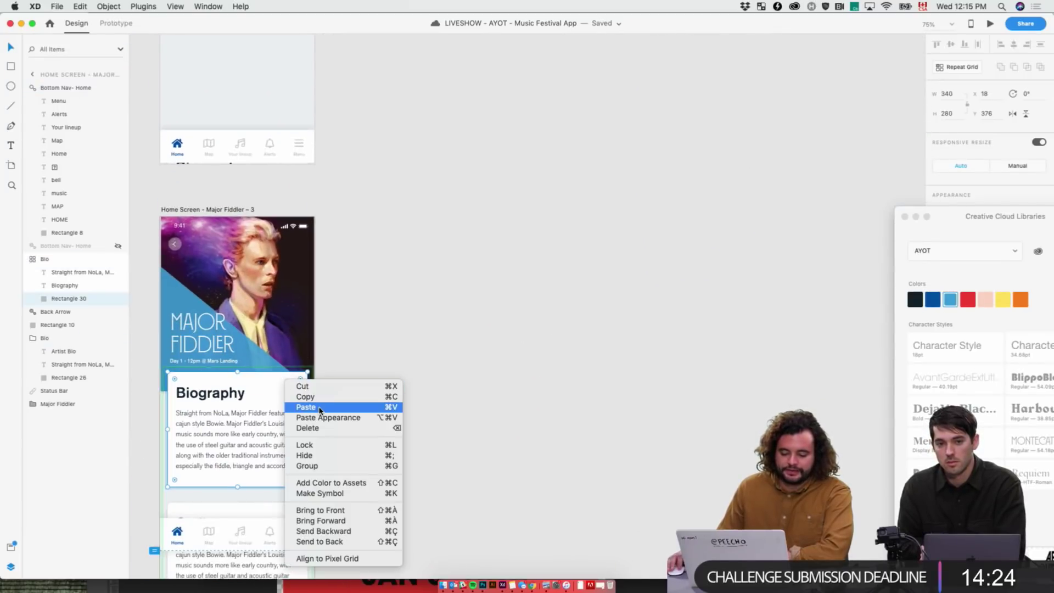
pyautogui.click(360, 397)
# - Paste the copied Biography card's appearance onto the white rectangle below the "Build your experience" title
pyautogui.hscroll(10, 520, 295)
pyautogui.scroll(4, 604, 247)
pyautogui.click(770, 152)
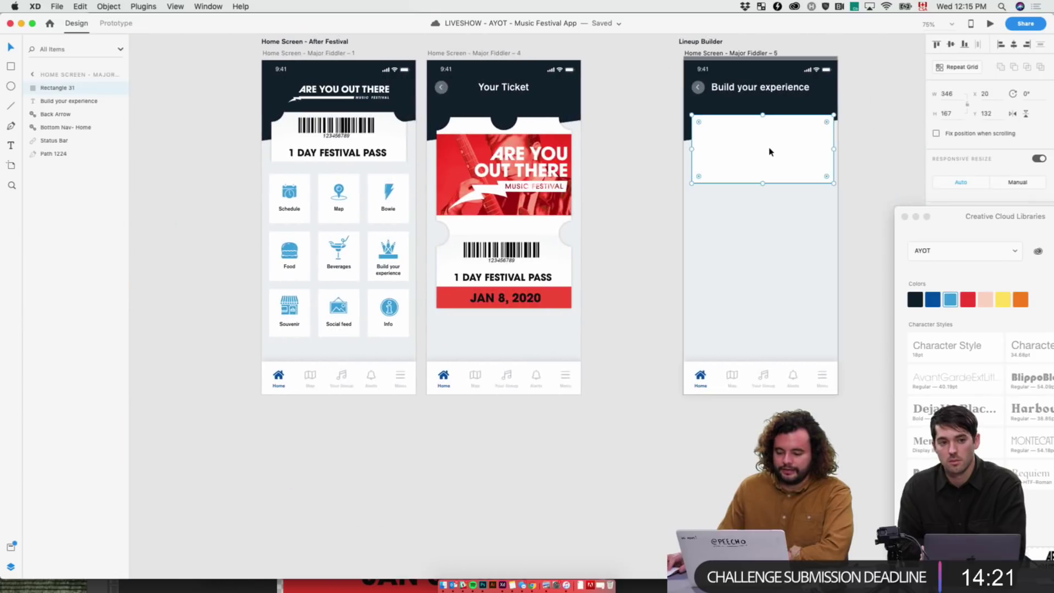
pyautogui.rightClick(770, 153)
pyautogui.click(796, 193)
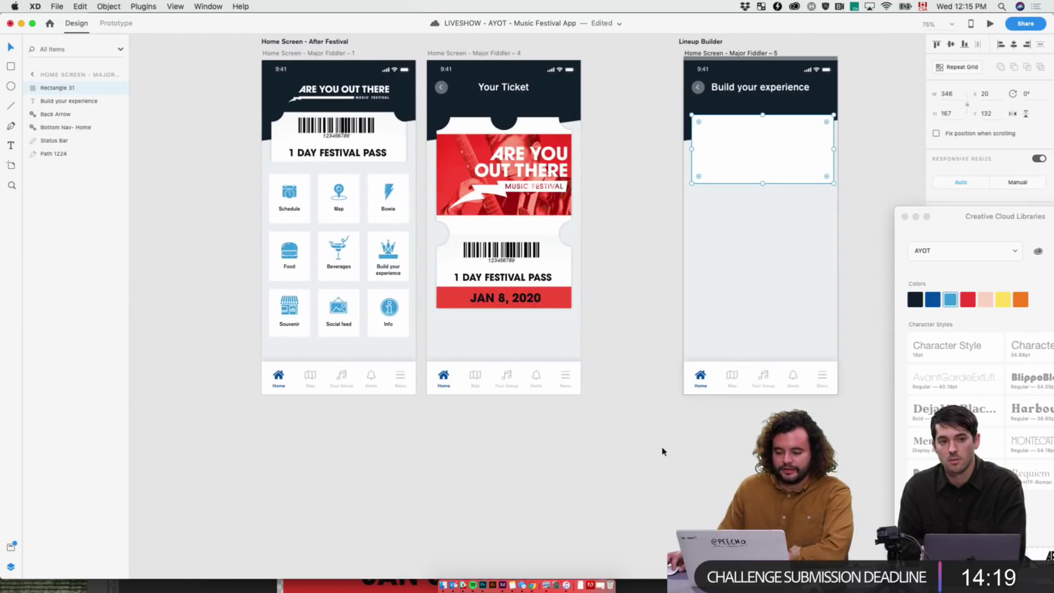
pyautogui.click(700, 457)
pyautogui.scroll(3, 732, 251)
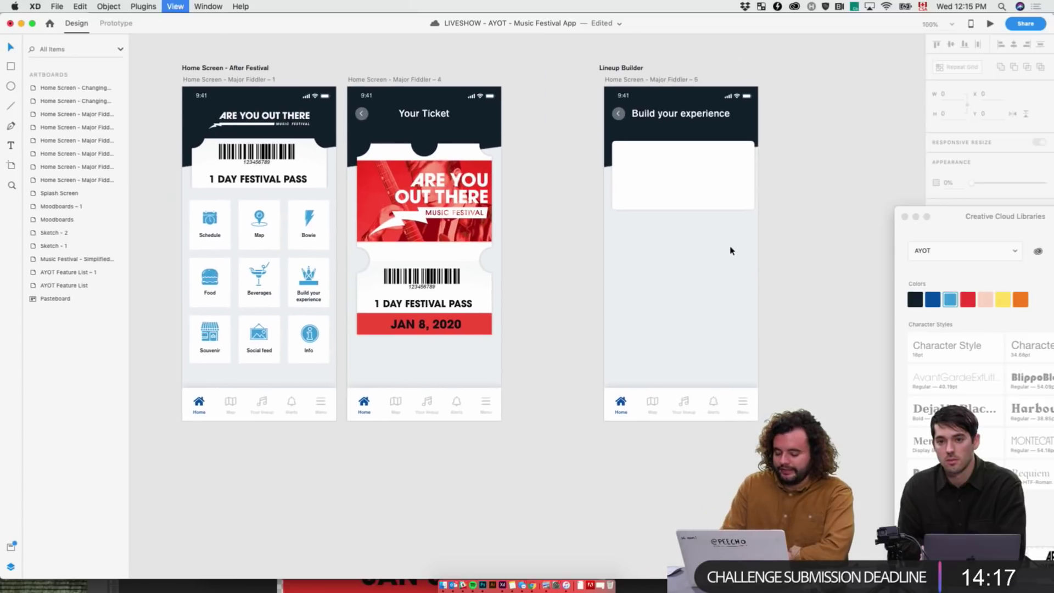
pyautogui.scroll(5, 633, 263)
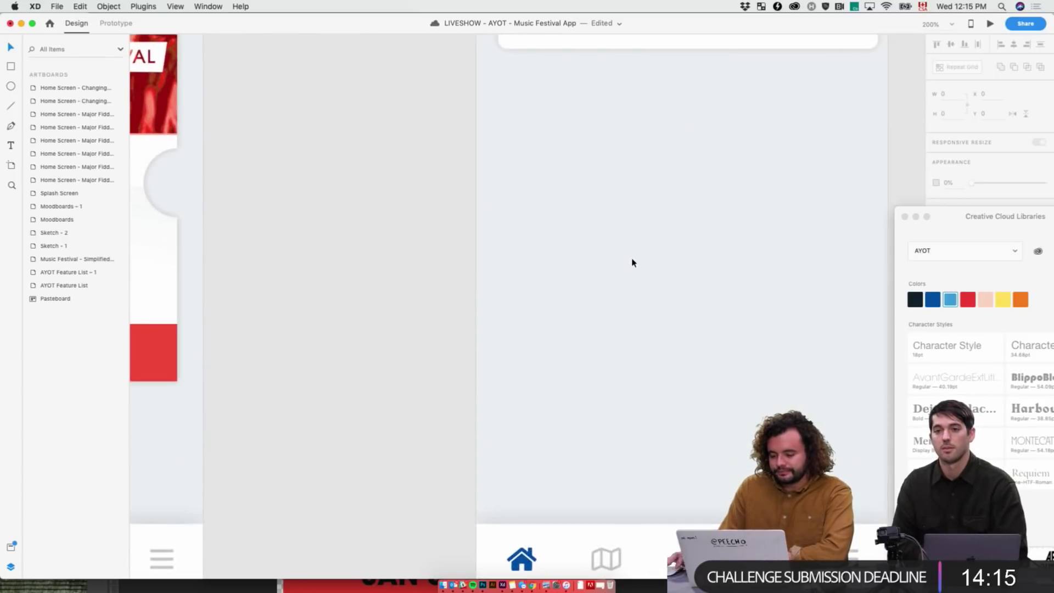
pyautogui.click(616, 136)
pyautogui.moveTo(699, 283); pyautogui.dragTo(715, 265)
pyautogui.press('super+z')
pyautogui.click(893, 166)
pyautogui.hscroll(5, 714, 148)
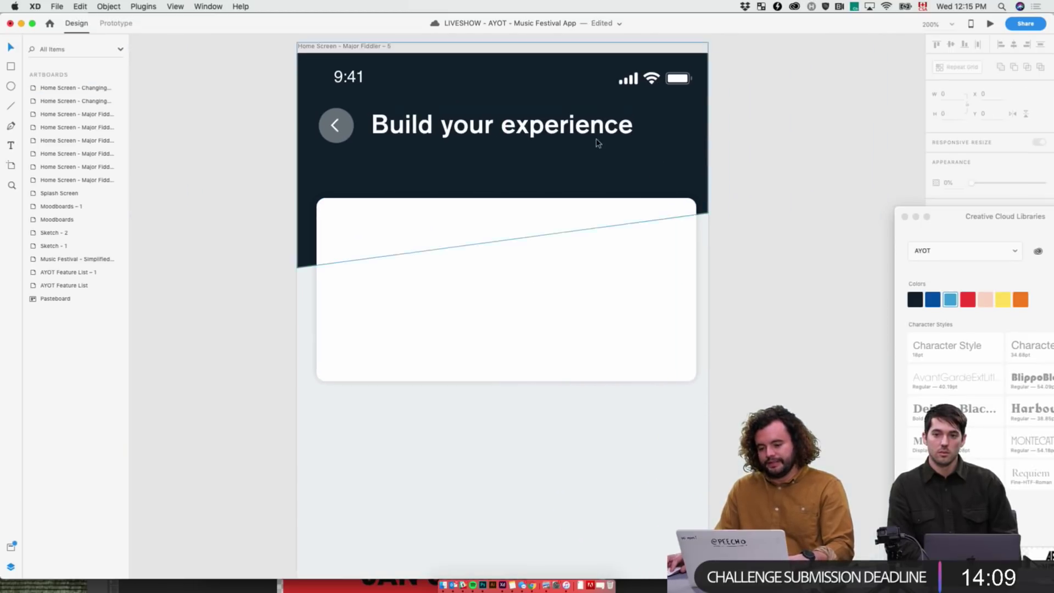
# - Try font size 18 on the "Your Ticket" title and undo the size change
pyautogui.click(596, 124)
pyautogui.hscroll(-10, 326, 126)
pyautogui.click(326, 126)
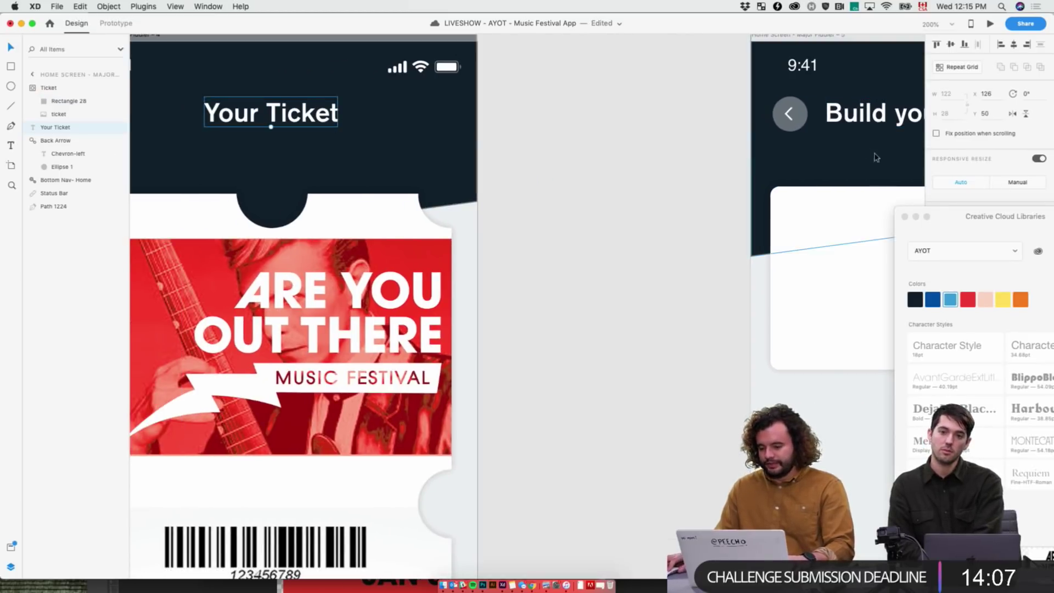
pyautogui.moveTo(970, 218); pyautogui.dragTo(658, 230)
pyautogui.click(938, 246)
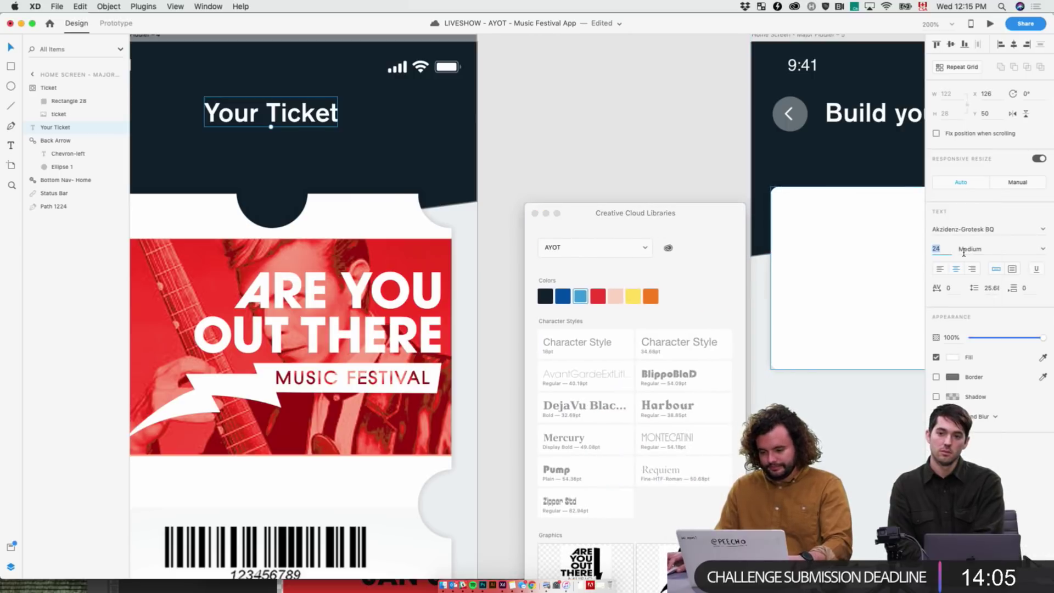
pyautogui.write('18')
pyautogui.press('Return')
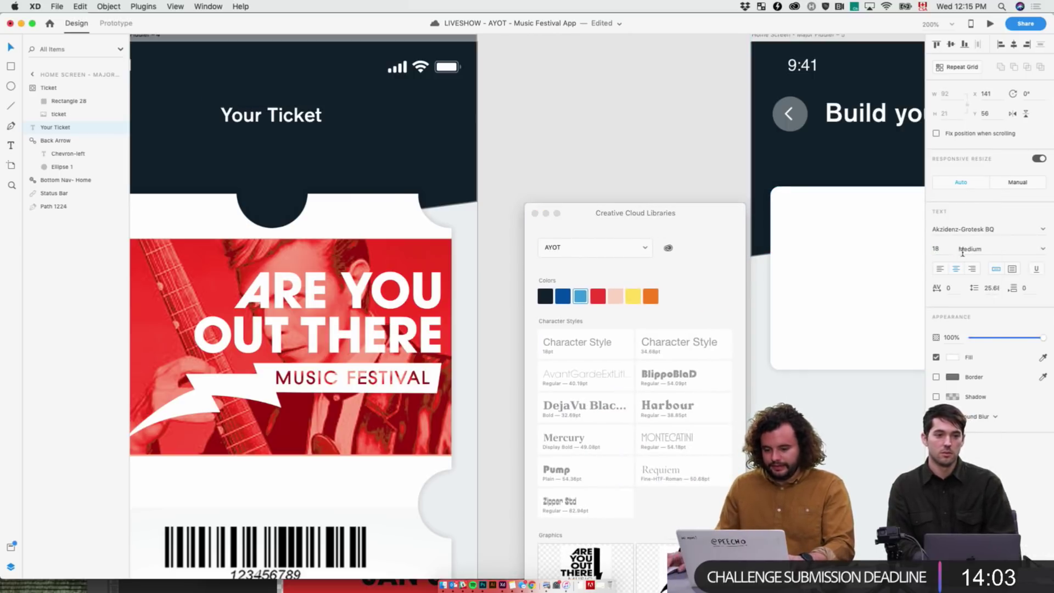
pyautogui.press('super+z')
# - Delete the "Build your experience" title from the Lineup Builder artboard
pyautogui.click(891, 110)
pyautogui.press('super+z')
pyautogui.press('super+z')
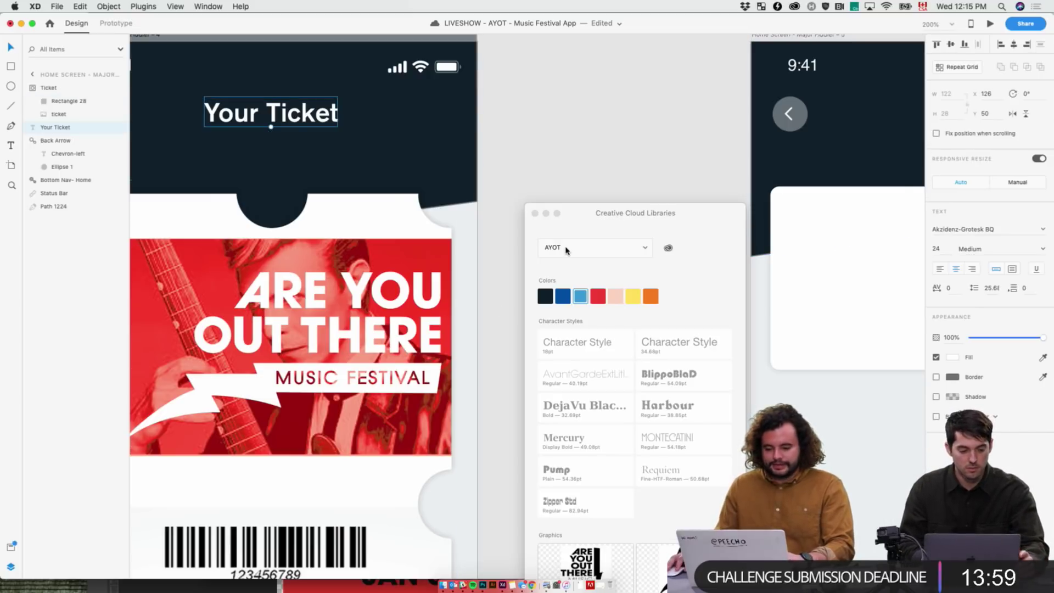
# - Save the "Your Ticket" title's text formatting as a new character style in the document assets
pyautogui.moveTo(583, 222); pyautogui.dragTo(518, 54)
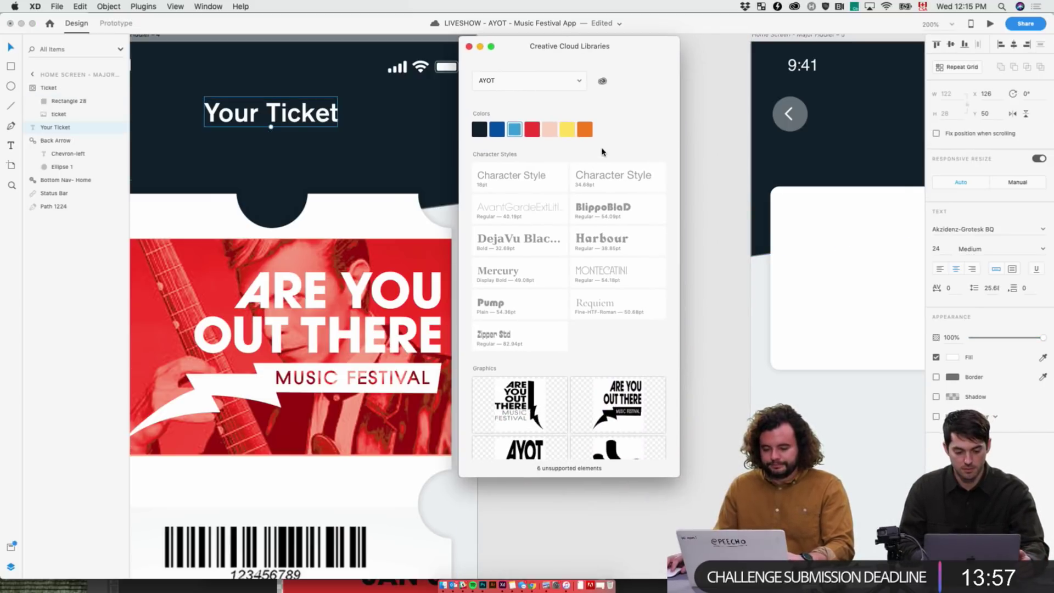
pyautogui.click(11, 546)
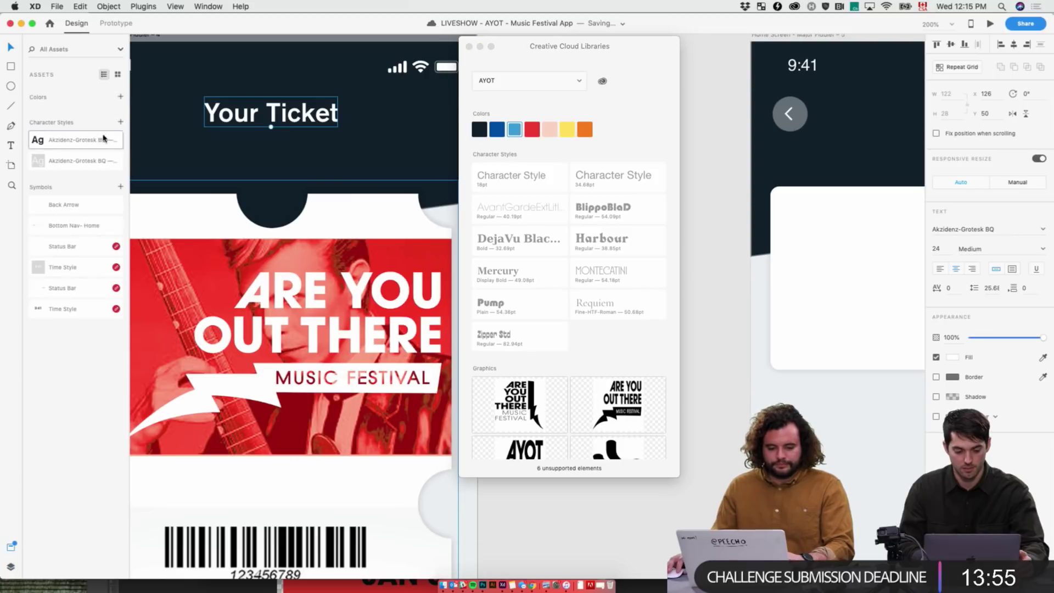
pyautogui.click(120, 122)
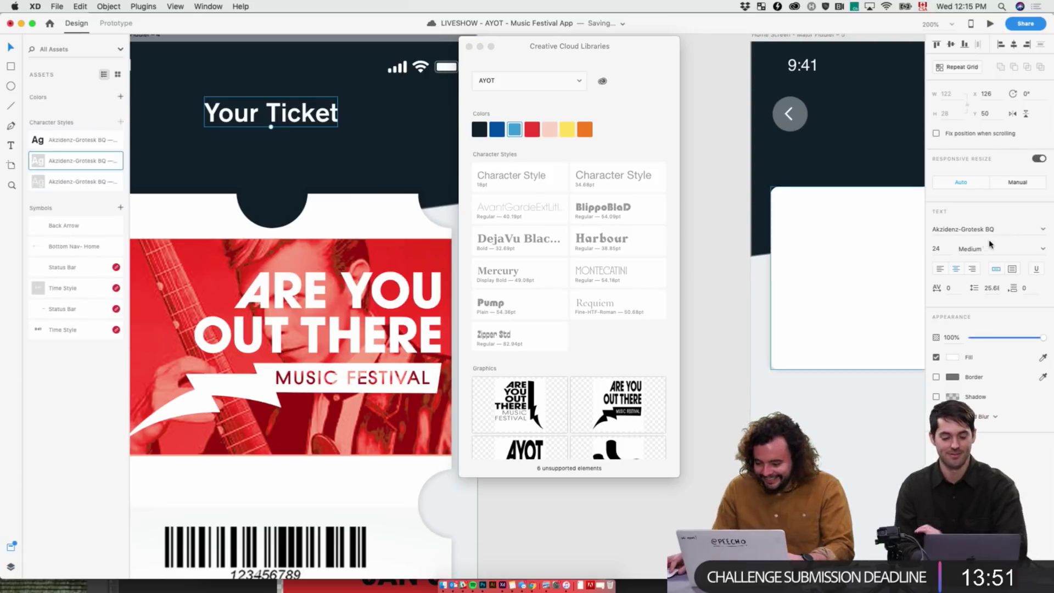
# - Set the "Your Ticket" title's font size to 20
pyautogui.write('2')
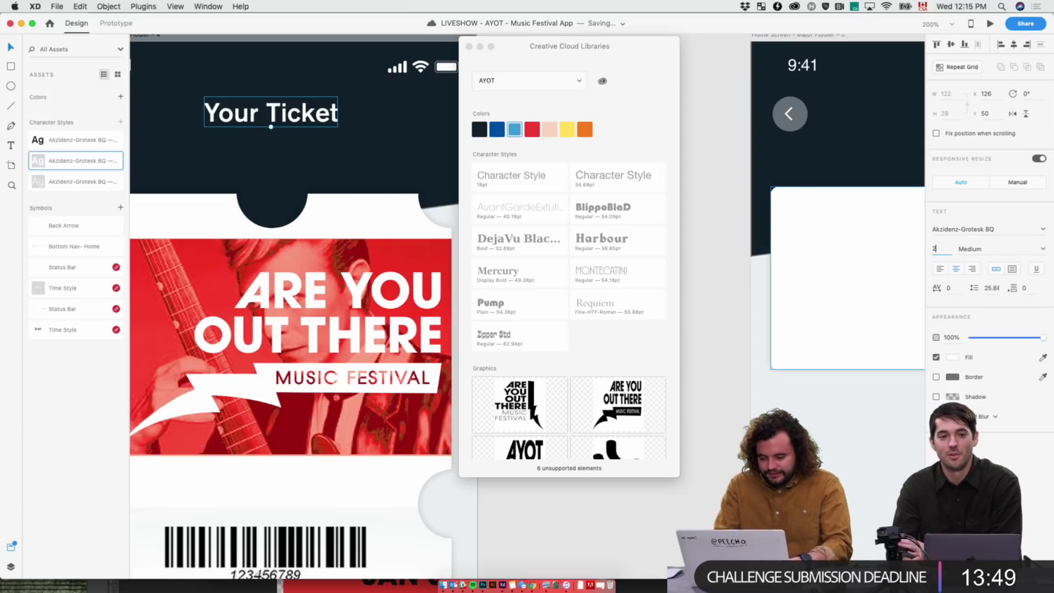
pyautogui.write('0')
pyautogui.press('Return')
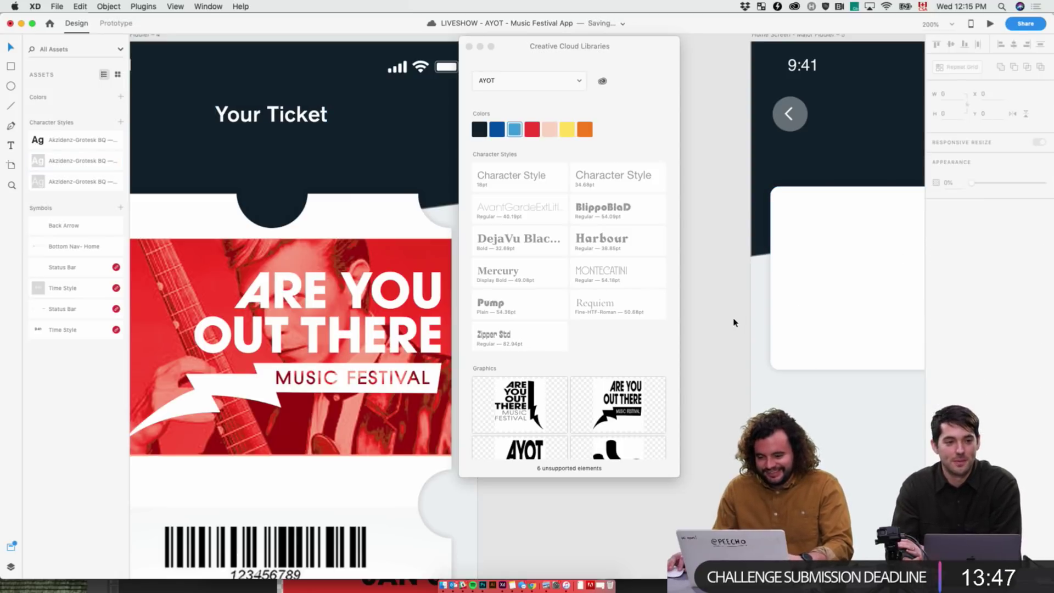
# - Copy the "Your Ticket" title and paste it into the header of the Lineup Builder artboard
pyautogui.press('super+c')
pyautogui.moveTo(585, 62); pyautogui.dragTo(369, 221)
pyautogui.hscroll(5, 694, 156)
pyautogui.click(501, 62)
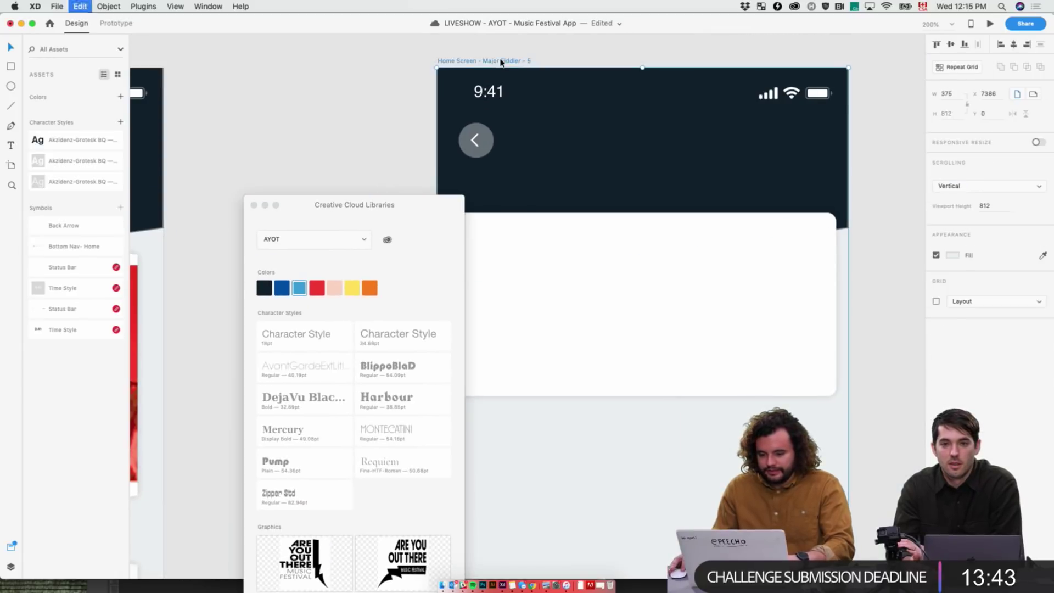
pyautogui.press('super+v')
# - Change the pasted title's text on the Lineup Builder artboard to "Build your lineup"
pyautogui.doubleClick(644, 141)
pyautogui.write('Bui')
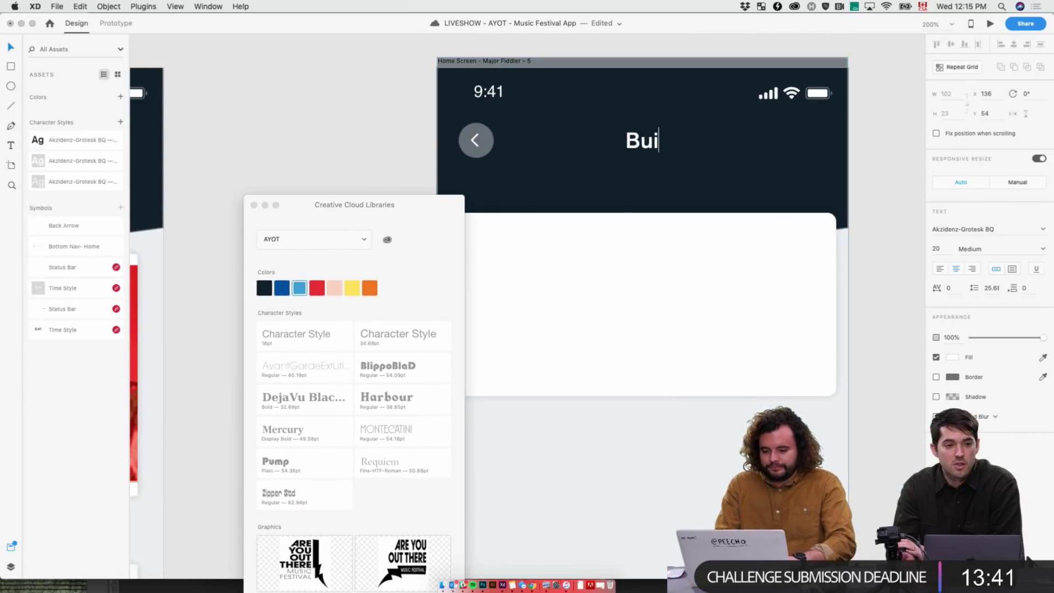
pyautogui.write('ld your lineup')
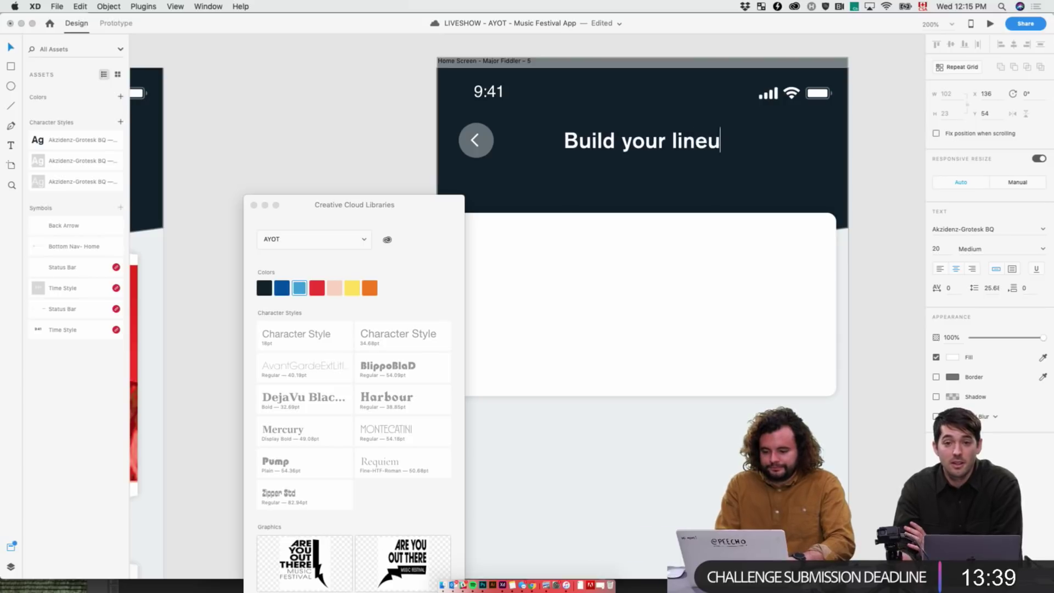
pyautogui.press('Escape')
pyautogui.press('Escape')
pyautogui.moveTo(651, 221); pyautogui.dragTo(631, 192)
pyautogui.moveTo(407, 207); pyautogui.dragTo(580, 279)
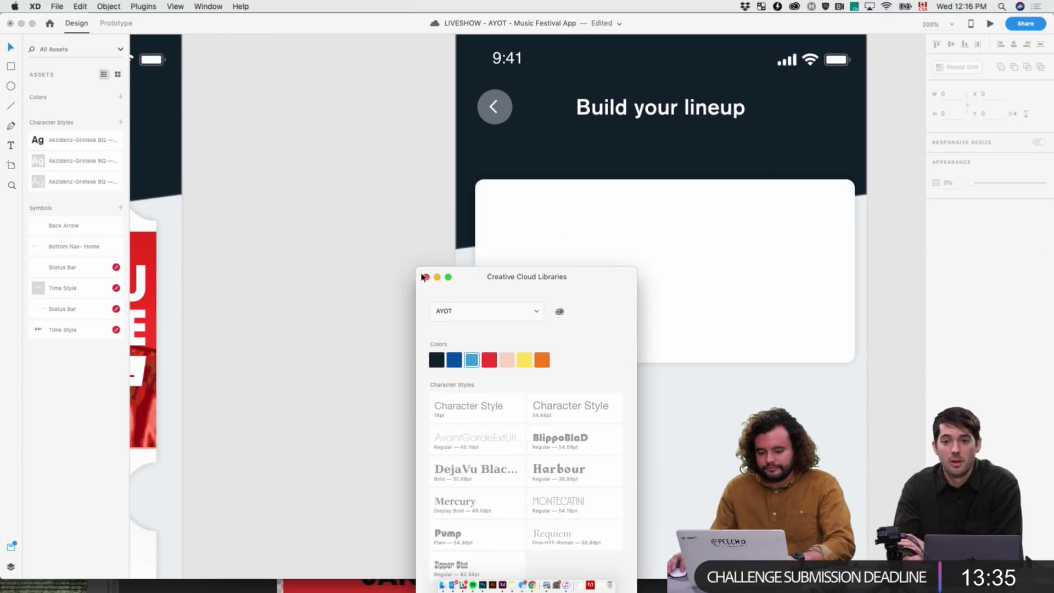
# - Close the Creative Cloud Libraries window and duplicate the white card on the Lineup Builder artboard in place
pyautogui.click(376, 269)
pyautogui.click(427, 277)
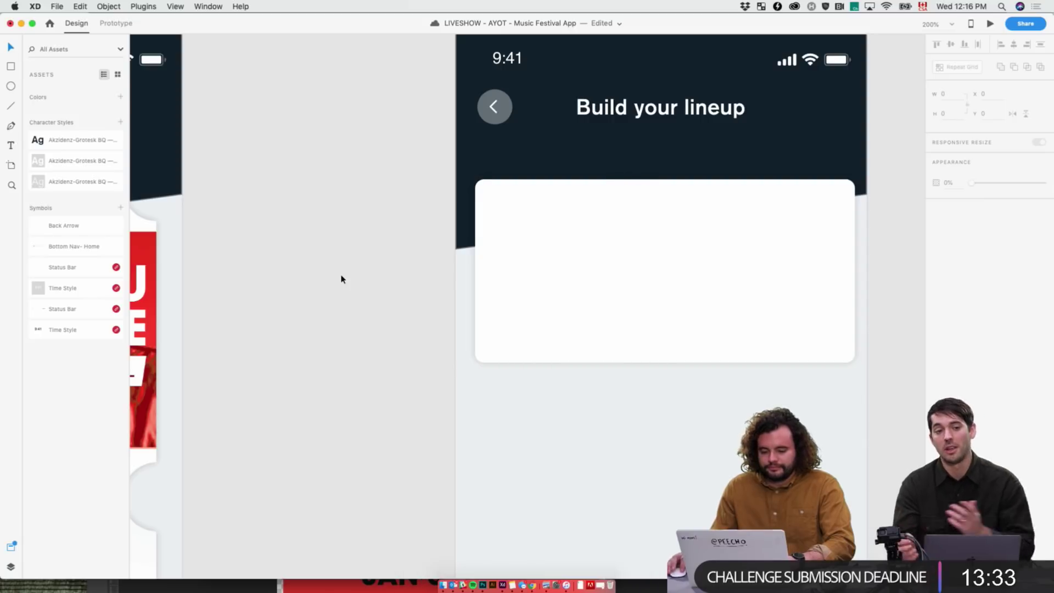
pyautogui.hscroll(5, 275, 281)
pyautogui.click(324, 293)
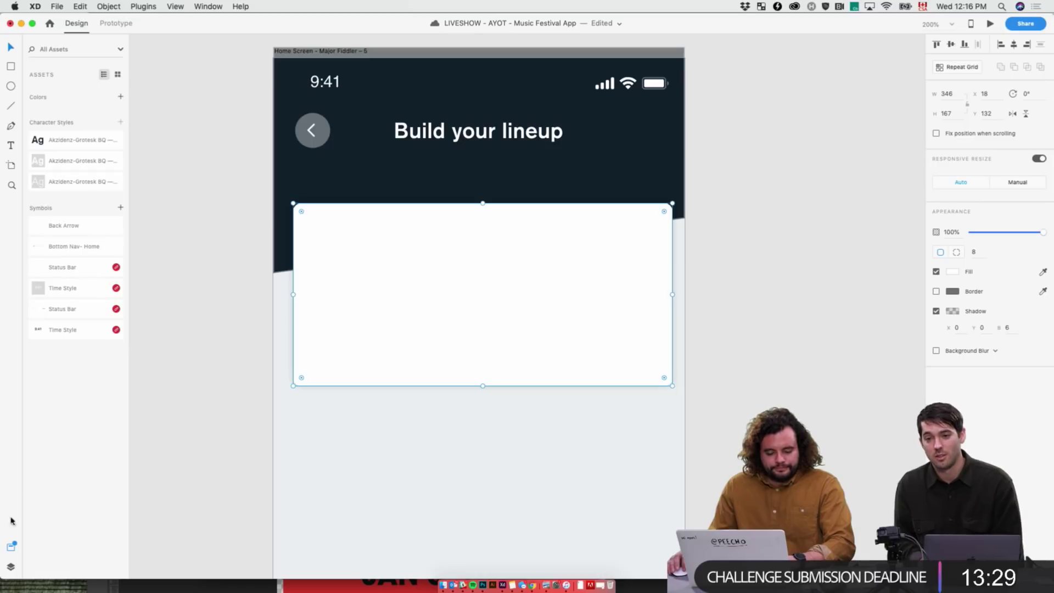
pyautogui.click(11, 568)
pyautogui.press('super+d')
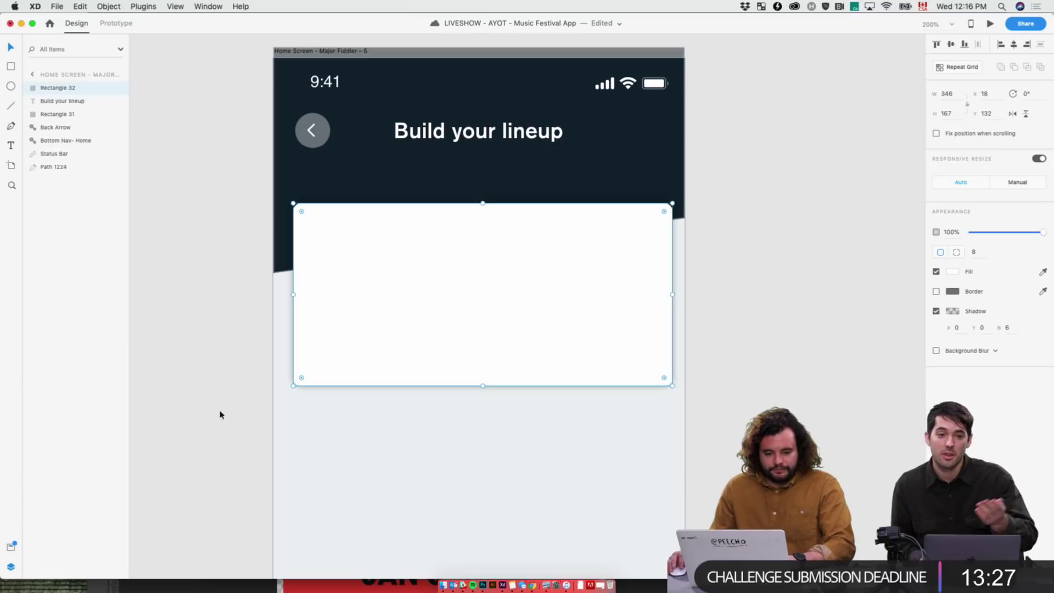
pyautogui.moveTo(672, 296); pyautogui.dragTo(426, 292)
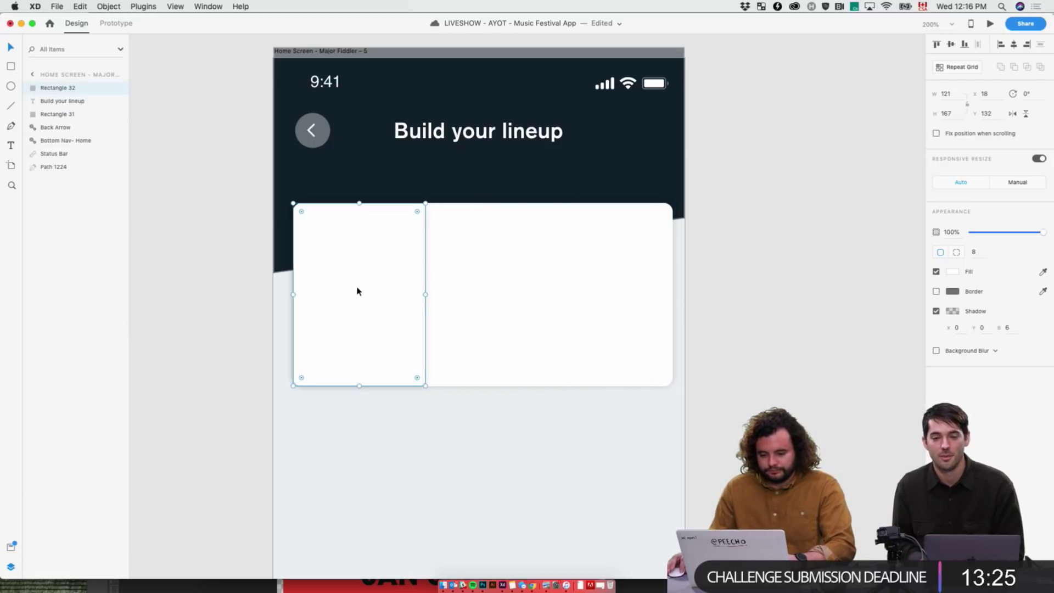
pyautogui.doubleClick(366, 241)
pyautogui.press('super+z')
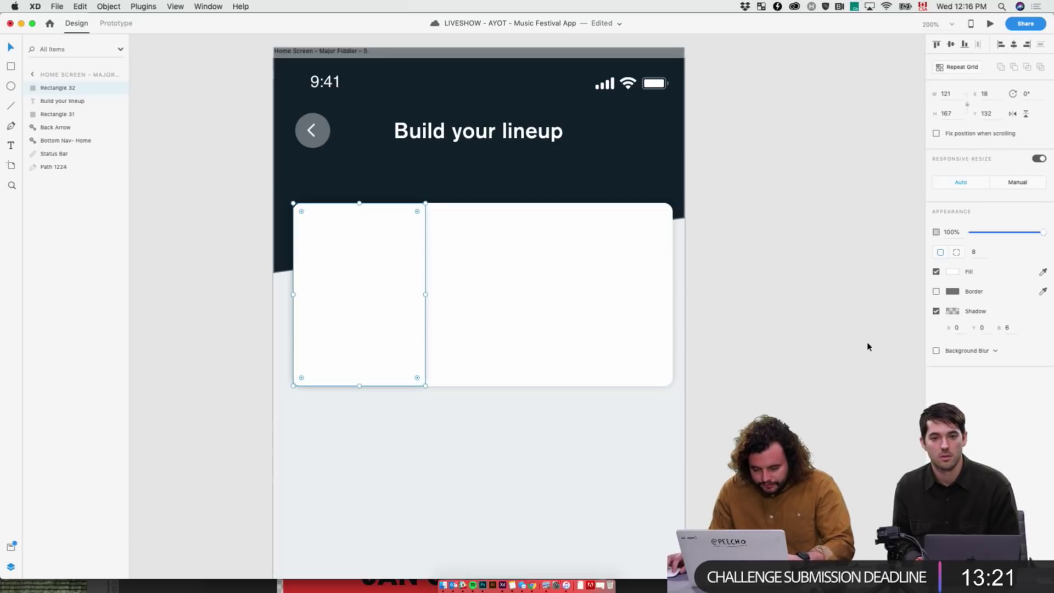
pyautogui.press('super+z')
# - Narrow the duplicate card to about 134 wide from its right edge, and move the full-width card's layer directly beneath it
pyautogui.click(559, 272)
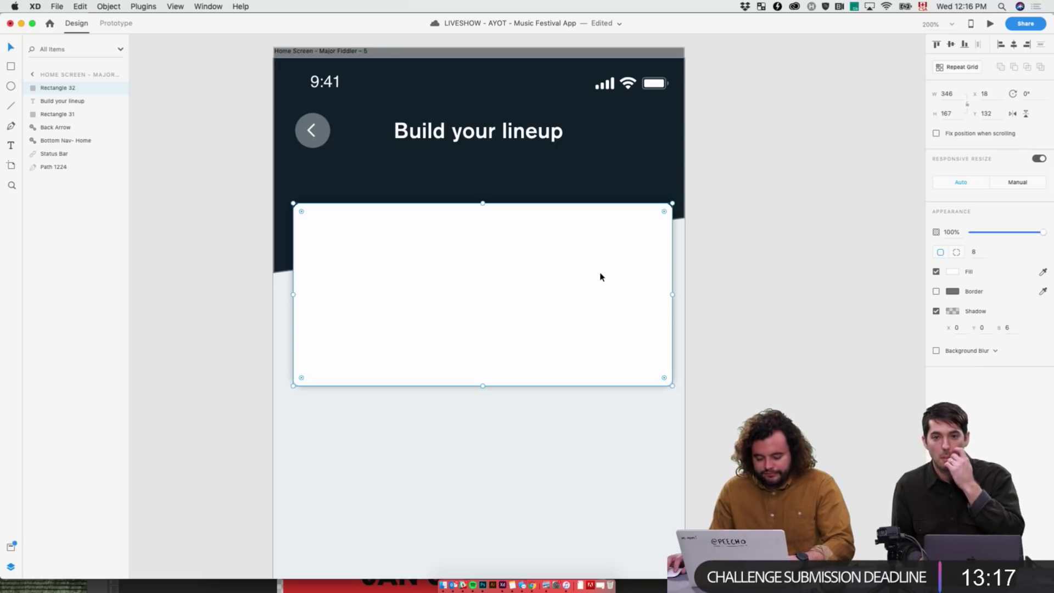
pyautogui.press('Escape')
pyautogui.click(538, 287)
pyautogui.moveTo(670, 297); pyautogui.dragTo(439, 280)
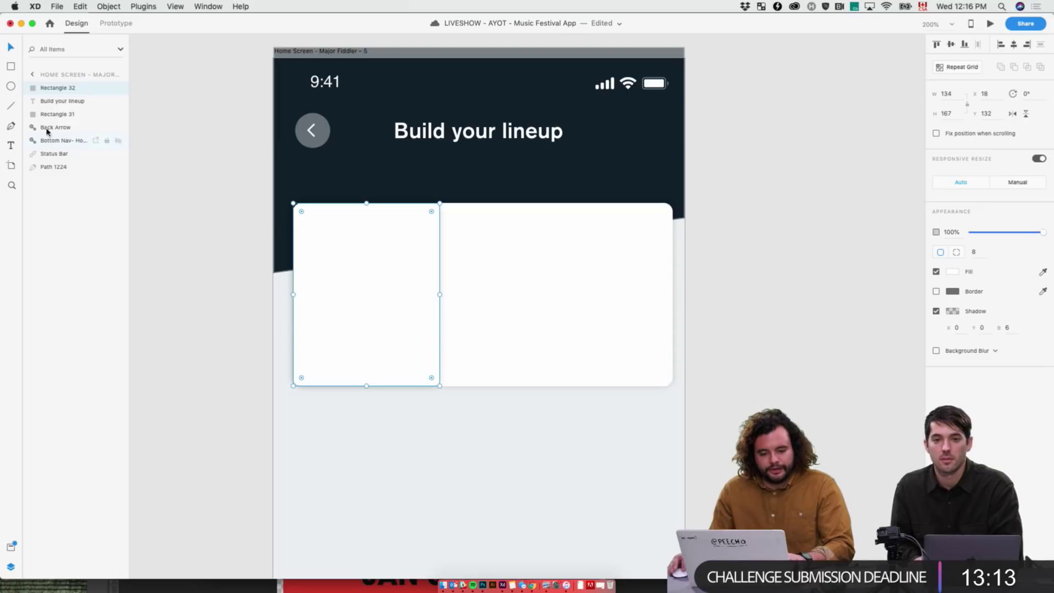
pyautogui.moveTo(55, 114); pyautogui.dragTo(59, 94)
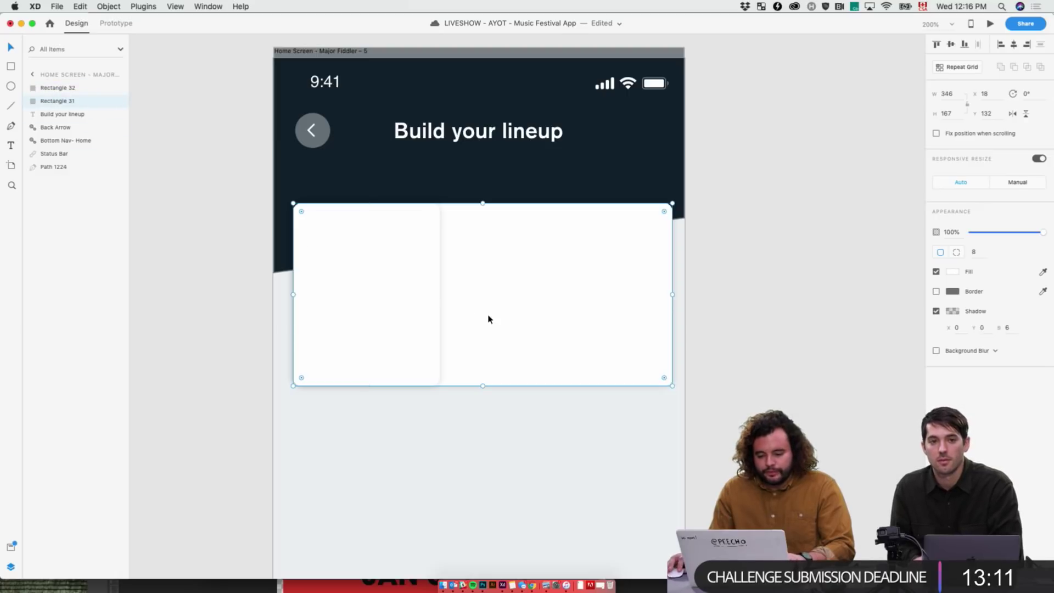
pyautogui.click(386, 305)
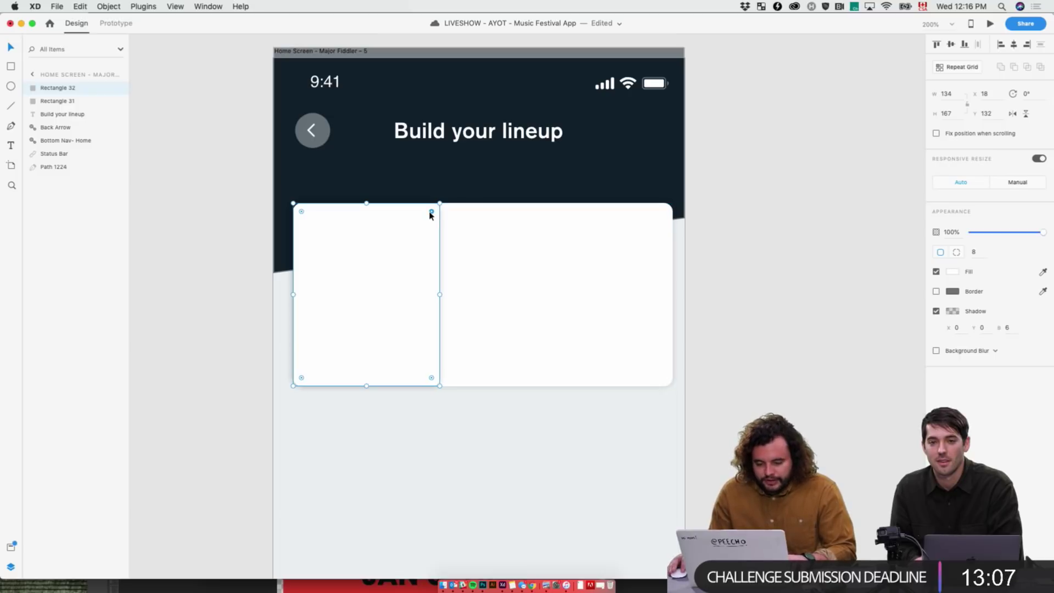
pyautogui.click(674, 329)
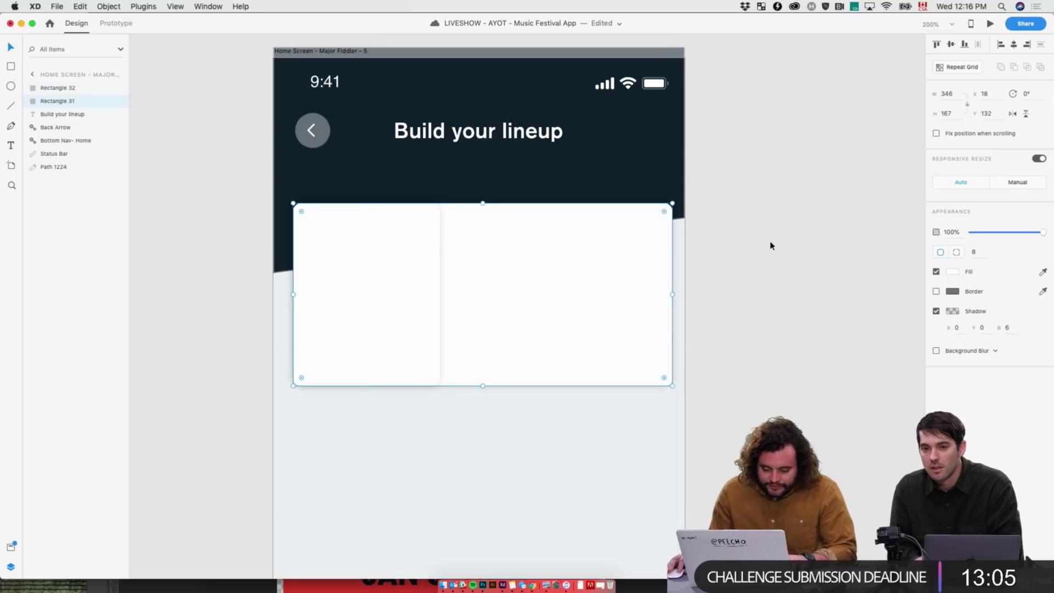
# - Give the narrow card individual corner radii, with both right corners set to 0 and both left corners kept at 8
pyautogui.press('super+equal')
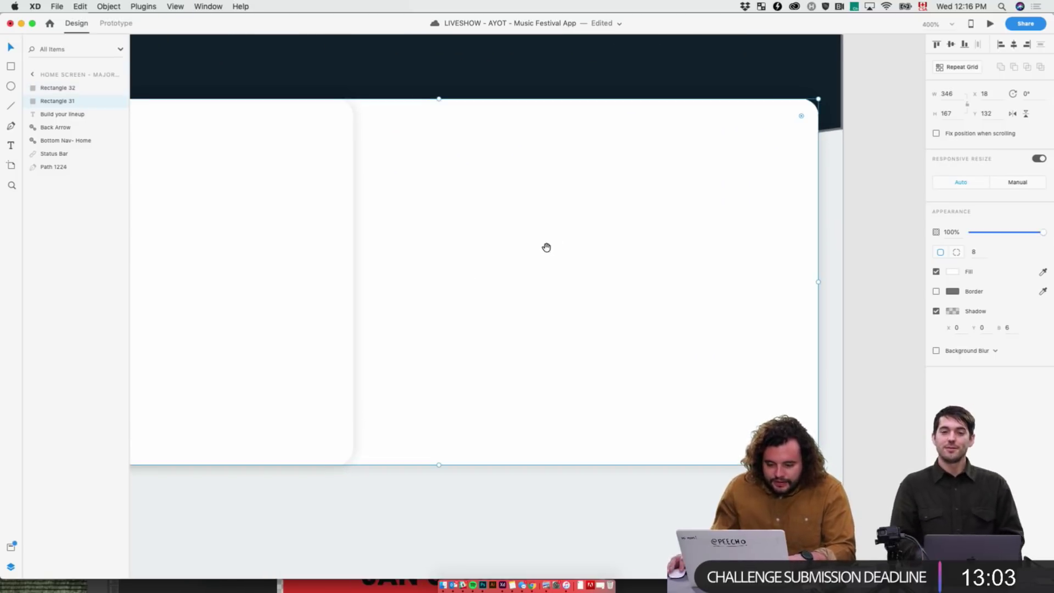
pyautogui.moveTo(546, 245); pyautogui.dragTo(748, 309)
pyautogui.press('Escape')
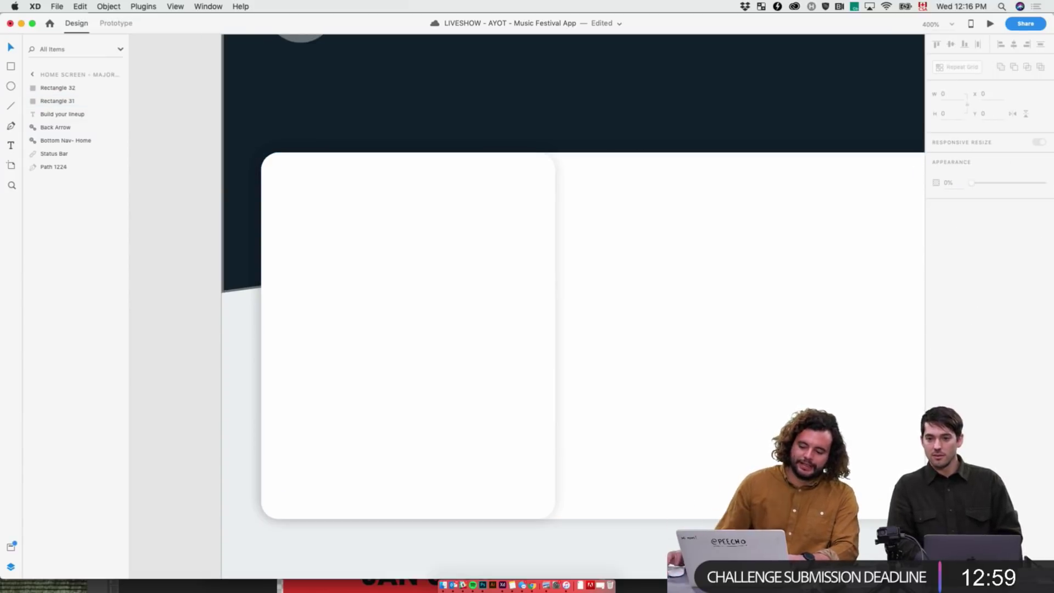
pyautogui.click(459, 341)
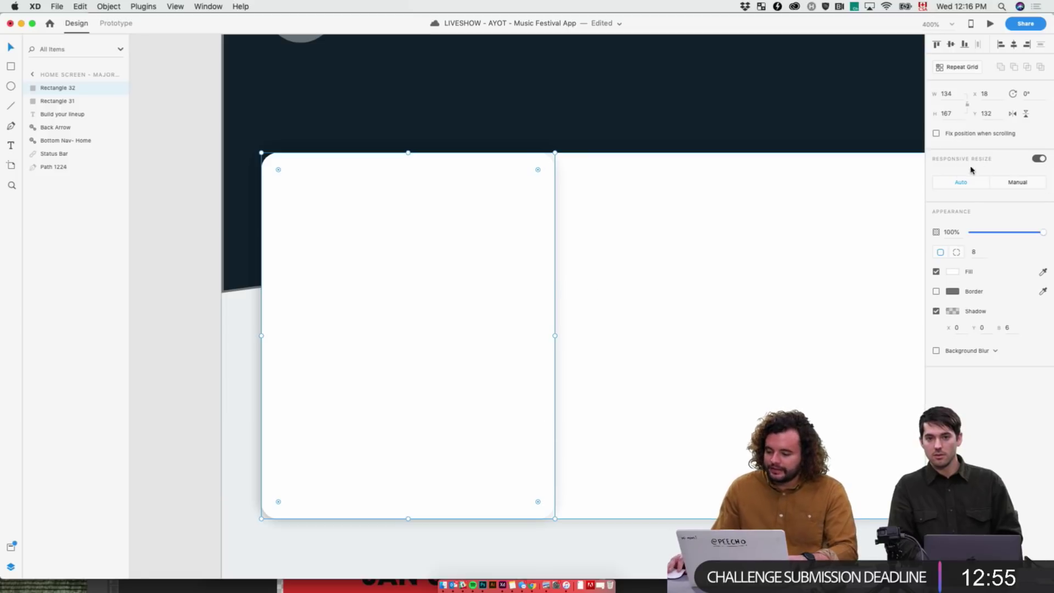
pyautogui.click(957, 252)
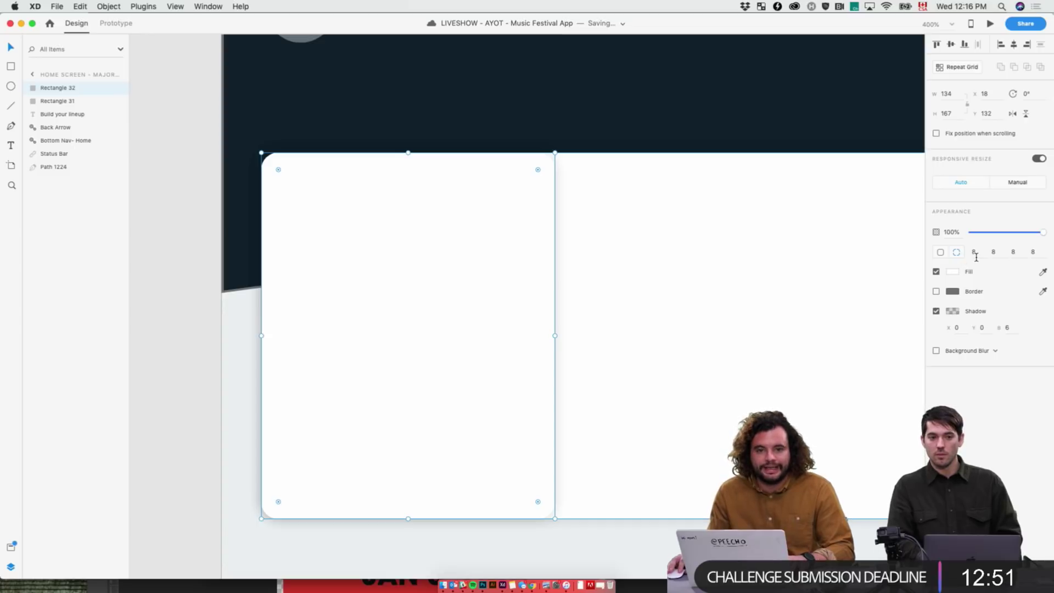
pyautogui.click(1019, 253)
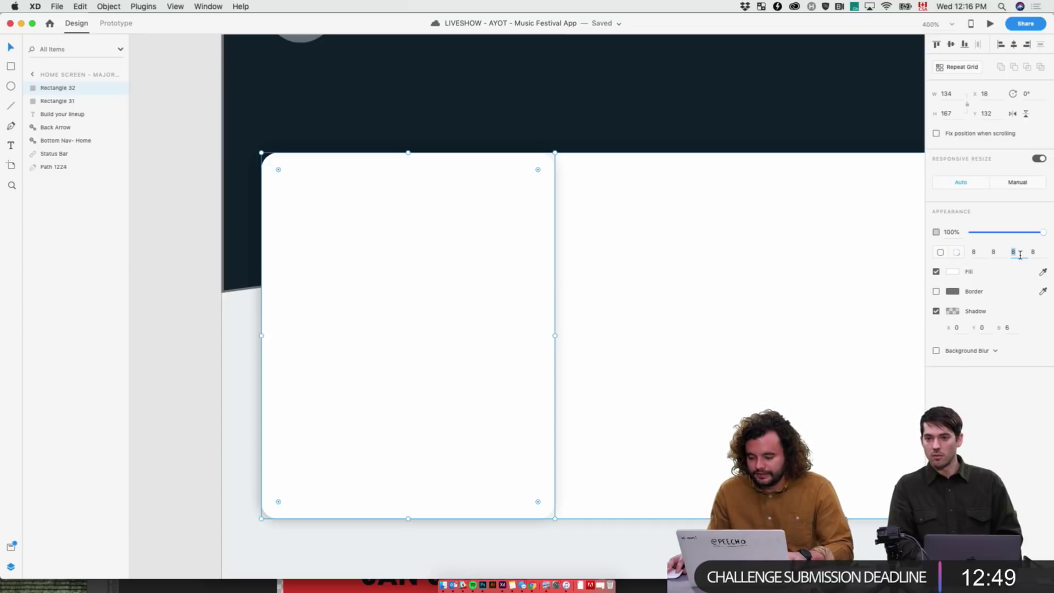
pyautogui.write('0')
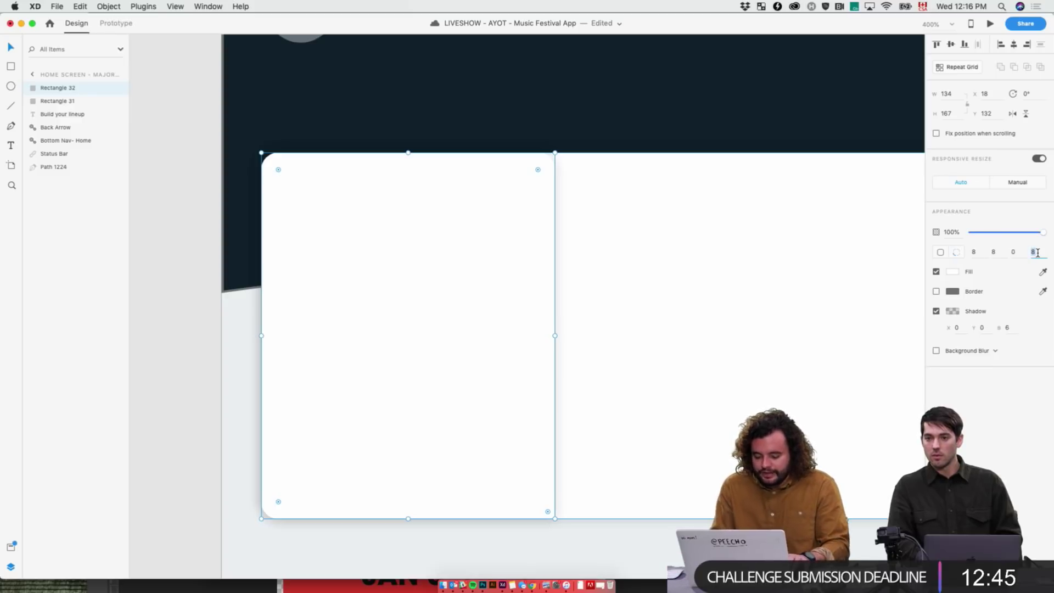
pyautogui.write('0')
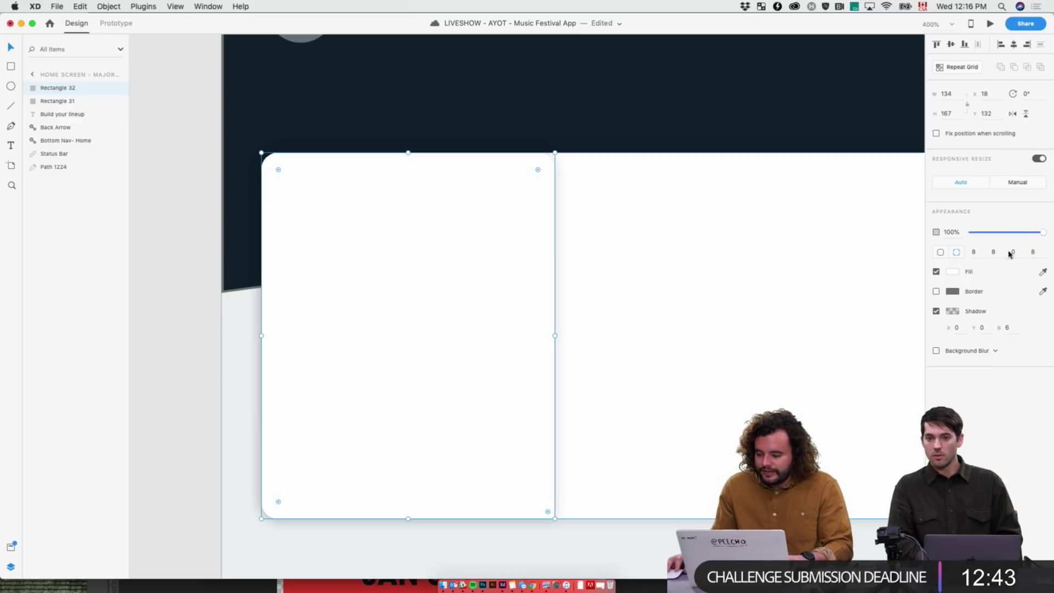
pyautogui.click(1003, 252)
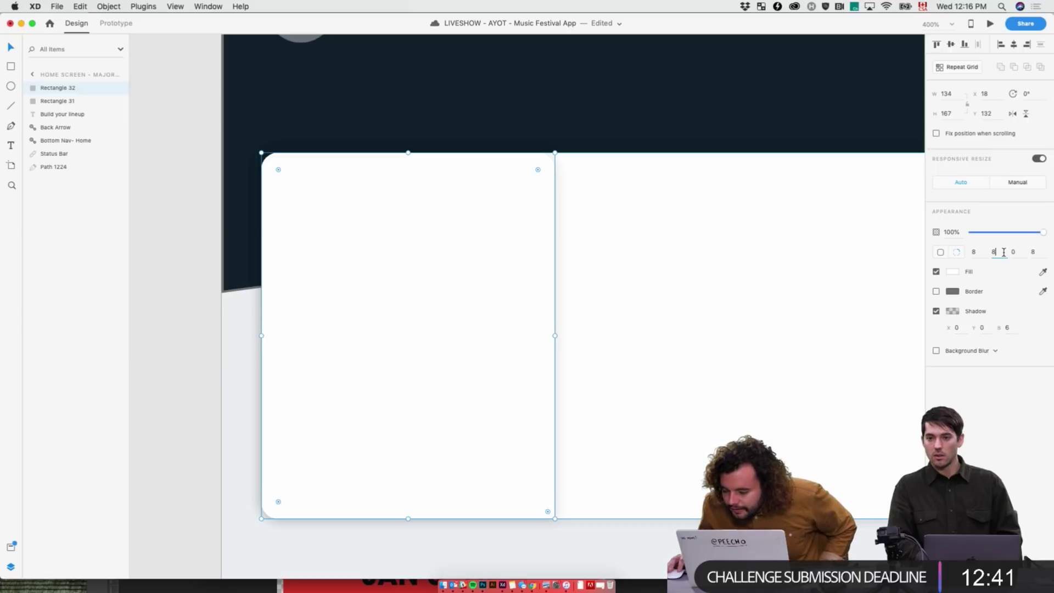
pyautogui.click(1004, 252)
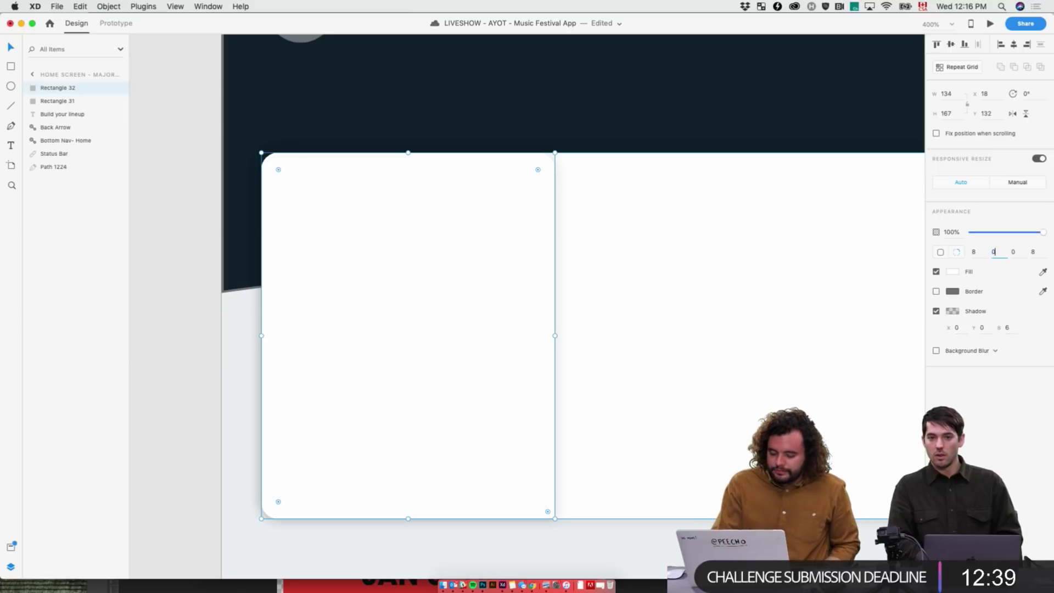
pyautogui.write('0')
pyautogui.press('Return')
pyautogui.press('Escape')
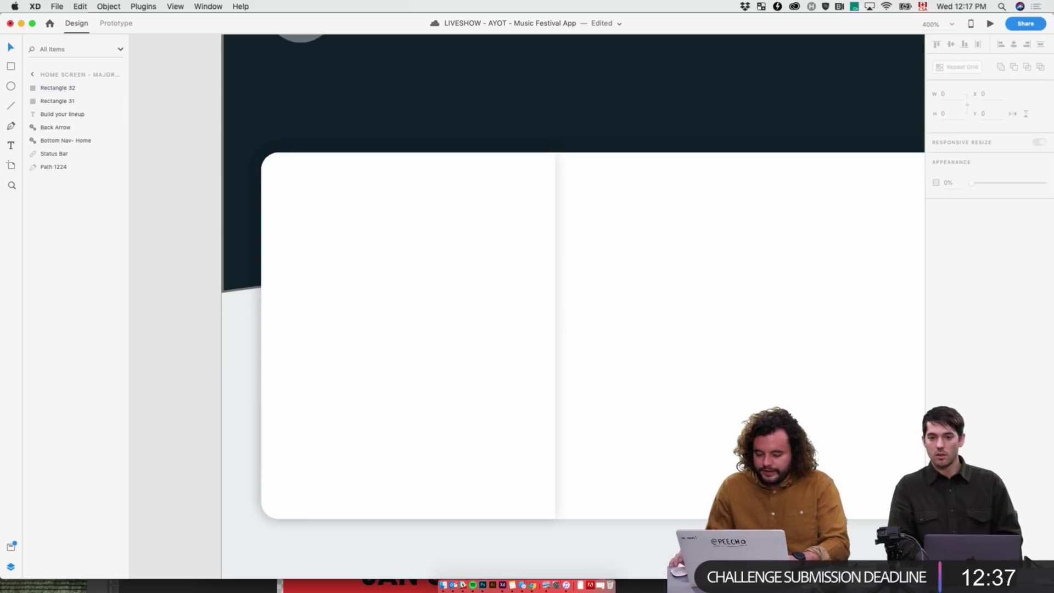
# - Widen the narrow card to about 156 by extending its right edge
pyautogui.press('super+minus')
pyautogui.click(522, 319)
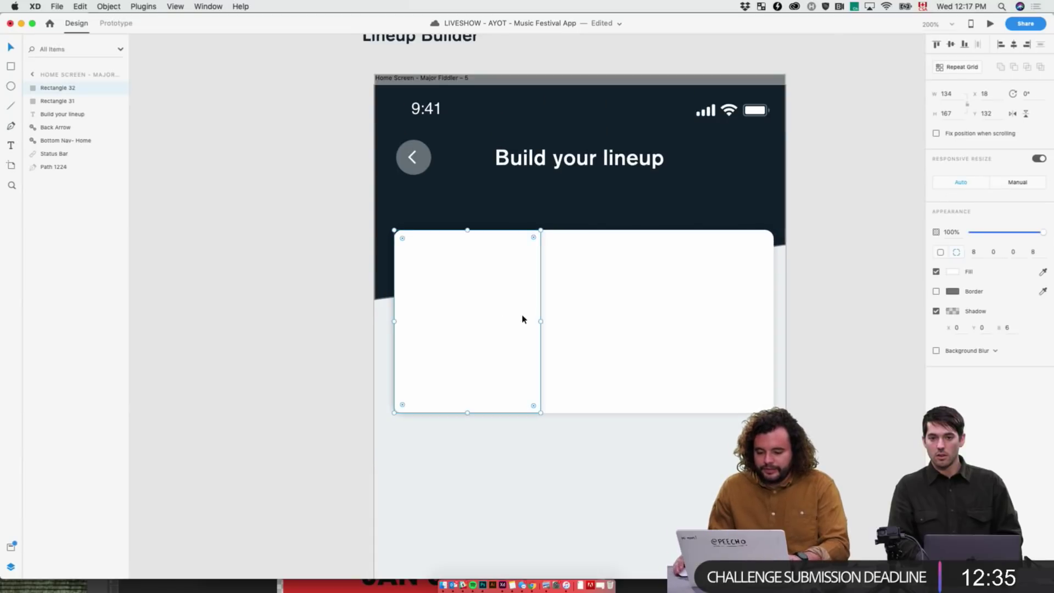
pyautogui.moveTo(540, 320); pyautogui.dragTo(565, 326)
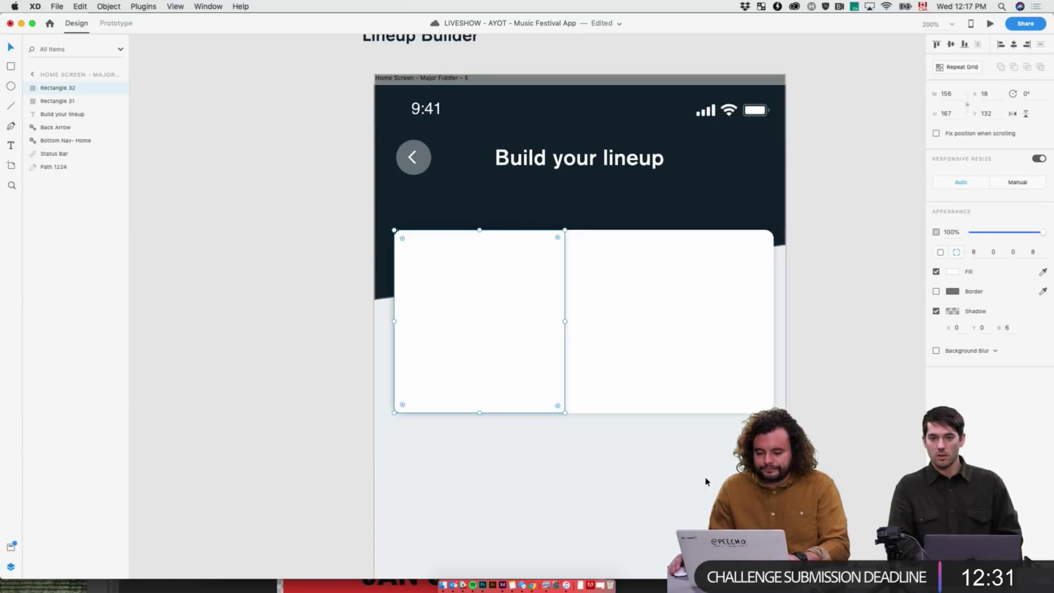
# - Copy the "Lineup" heading from the Changing Faces home screen in the Before Festival group
pyautogui.press('space')
pyautogui.moveTo(694, 475); pyautogui.dragTo(685, 358)
pyautogui.scroll(-5, 676, 358)
pyautogui.hscroll(-5, 676, 358)
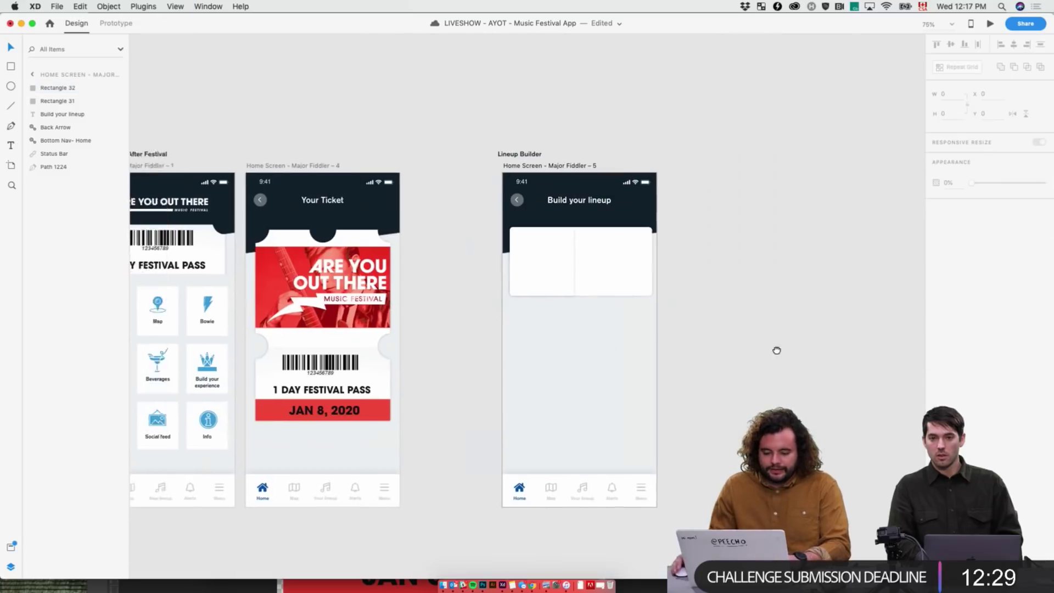
pyautogui.hscroll(-10, 568, 280)
pyautogui.scroll(-2, 568, 281)
pyautogui.click(480, 203)
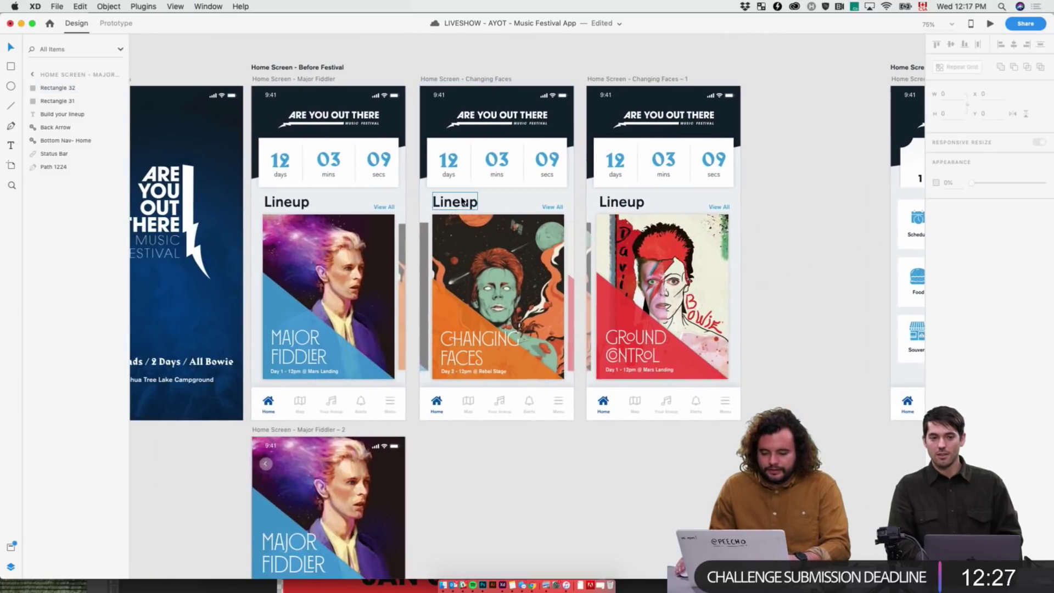
# - Paste the "Lineup" heading into the Lineup Builder artboard and place it in the card's right section at about X 191, Y 153
pyautogui.click(735, 174)
pyautogui.press('space')
pyautogui.moveTo(735, 175); pyautogui.dragTo(383, 269)
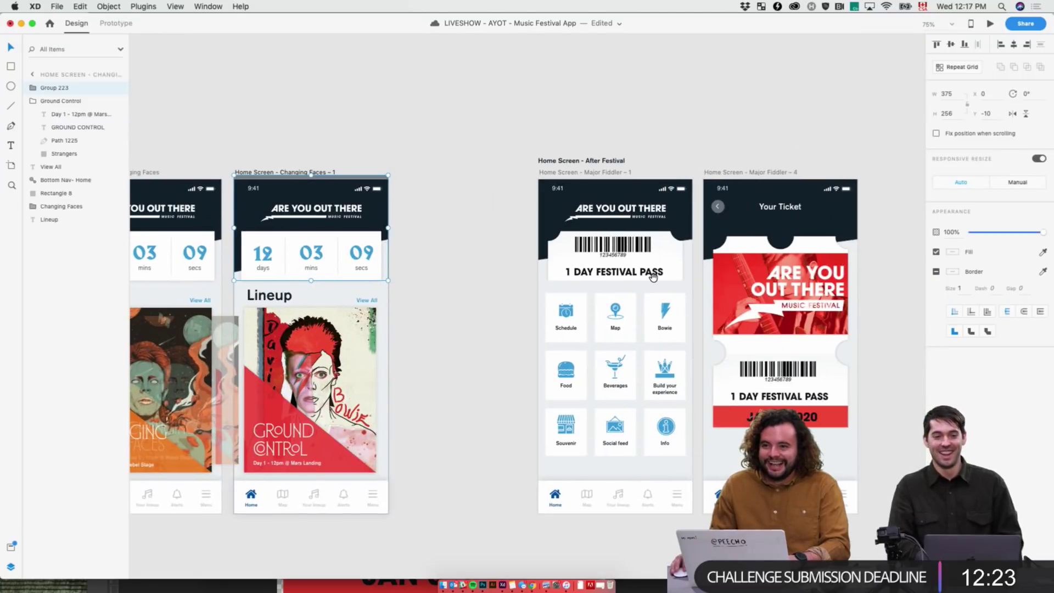
pyautogui.hscroll(10, 652, 276)
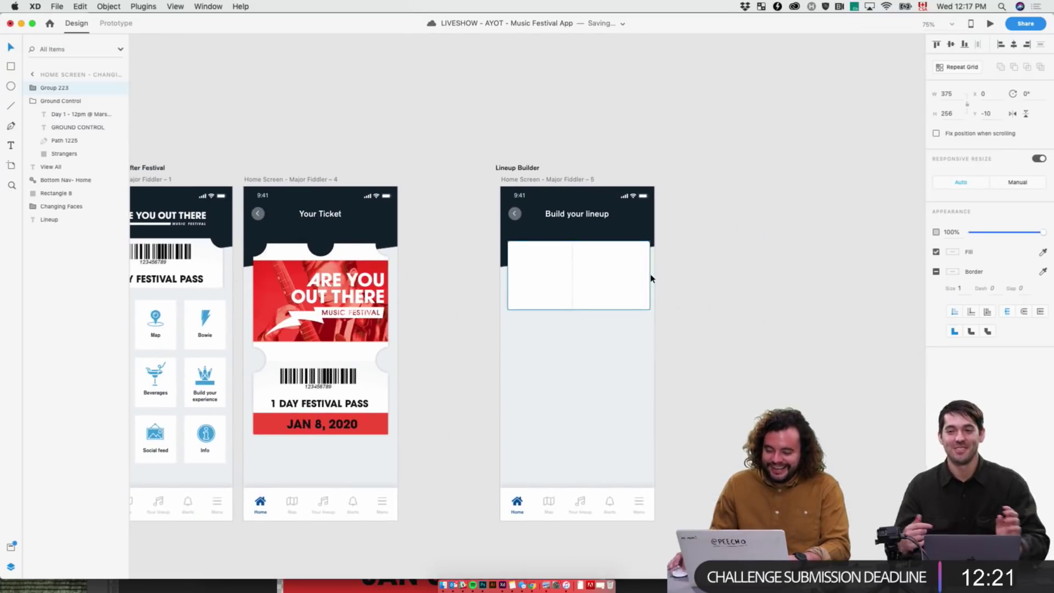
pyautogui.scroll(5, 653, 277)
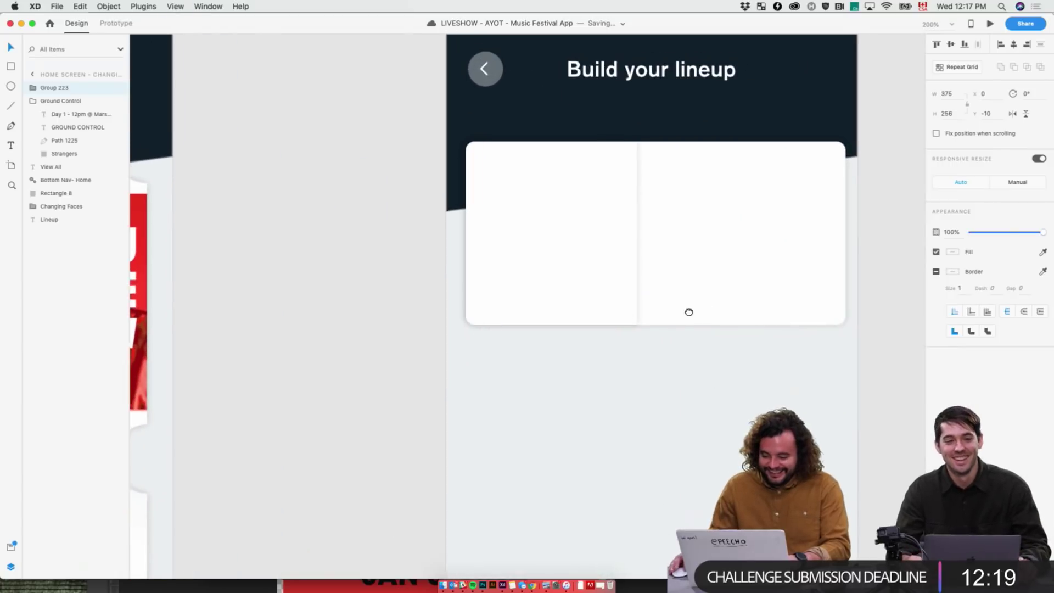
pyautogui.scroll(2, 689, 312)
pyautogui.hscroll(2, 690, 312)
pyautogui.click(423, 80)
pyautogui.write('Lineup')
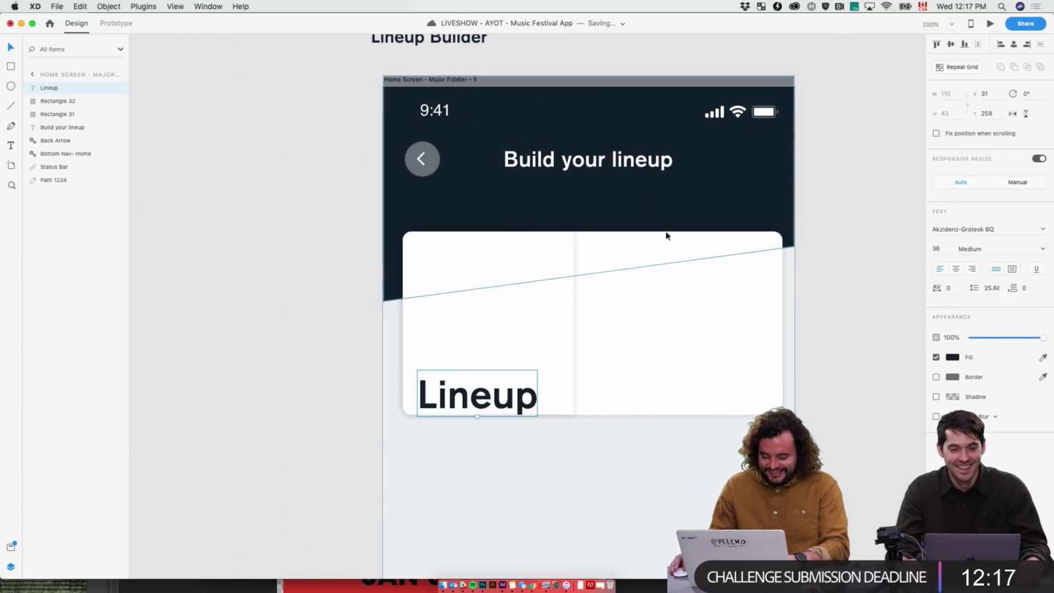
pyautogui.moveTo(537, 405); pyautogui.dragTo(714, 291)
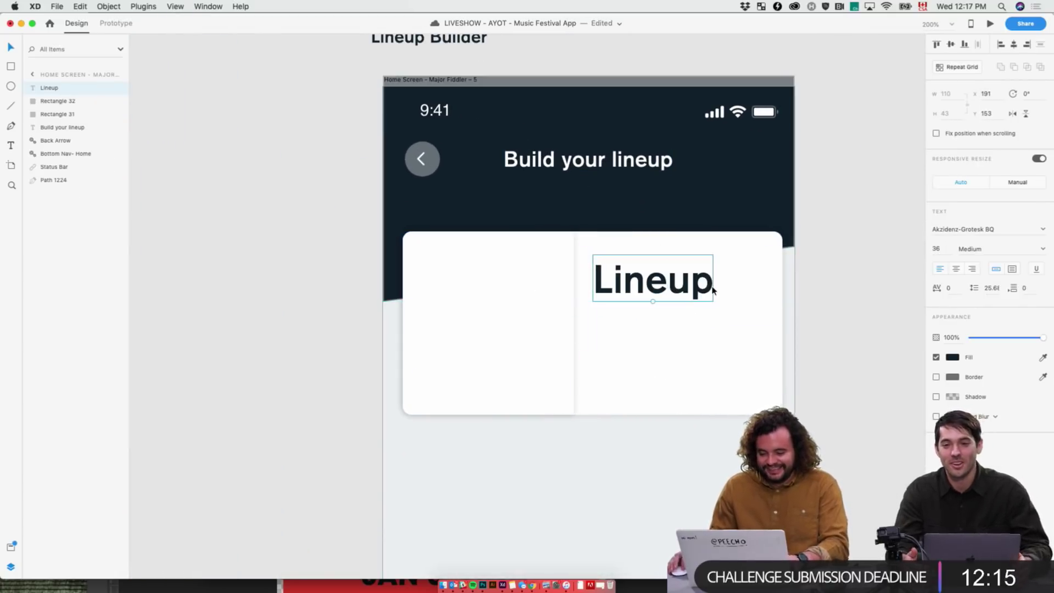
# - Switch to Preview and consult the "Who's Playing" band list in AYOT_Brand_KA.pdf, then return to Adobe XD
pyautogui.press('super+Tab')
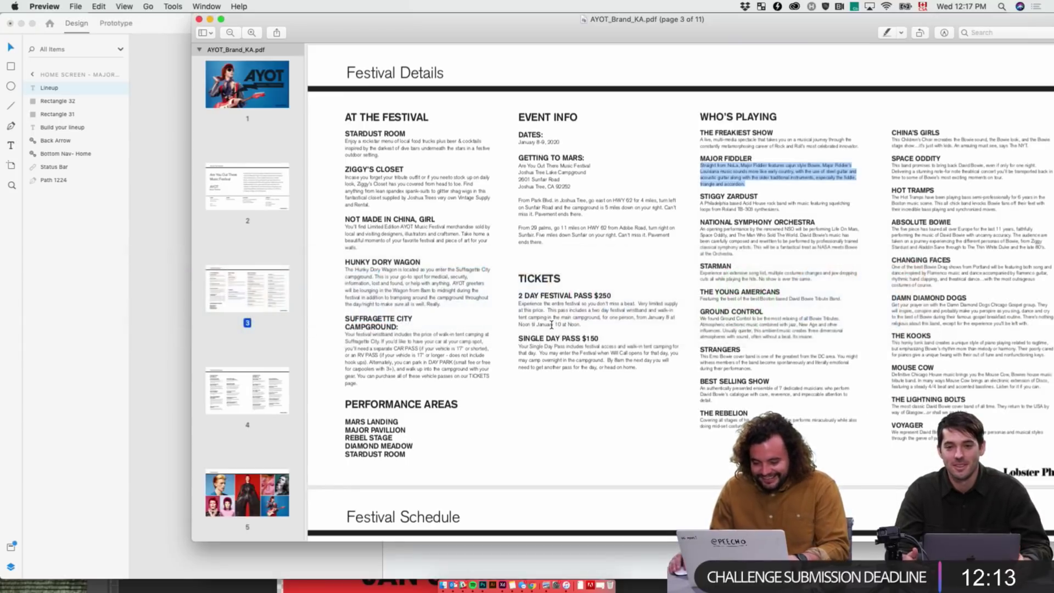
pyautogui.click(719, 165)
pyautogui.scroll(1, 718, 165)
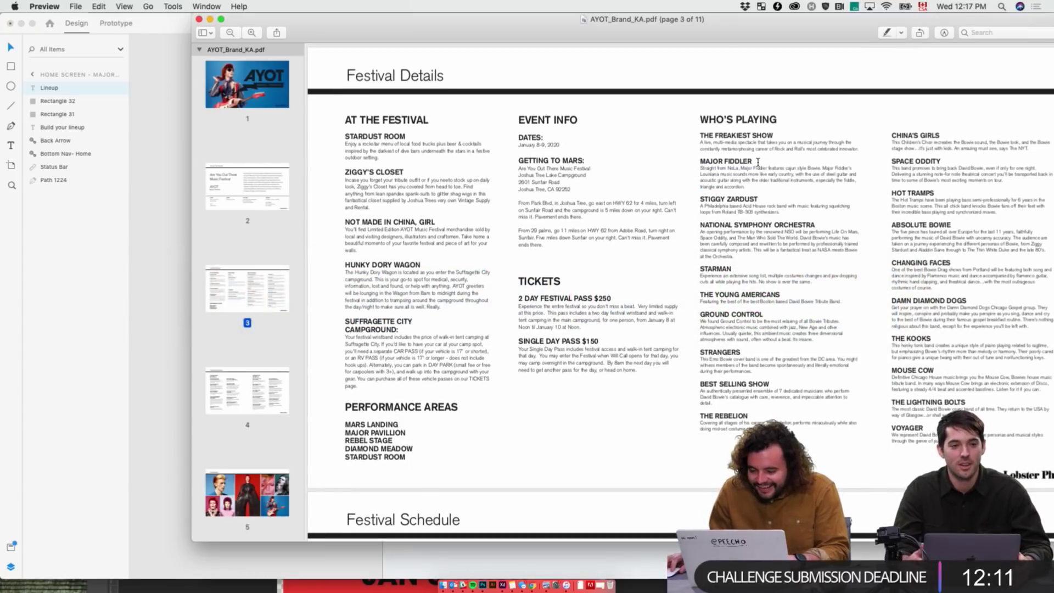
pyautogui.press('super+Tab')
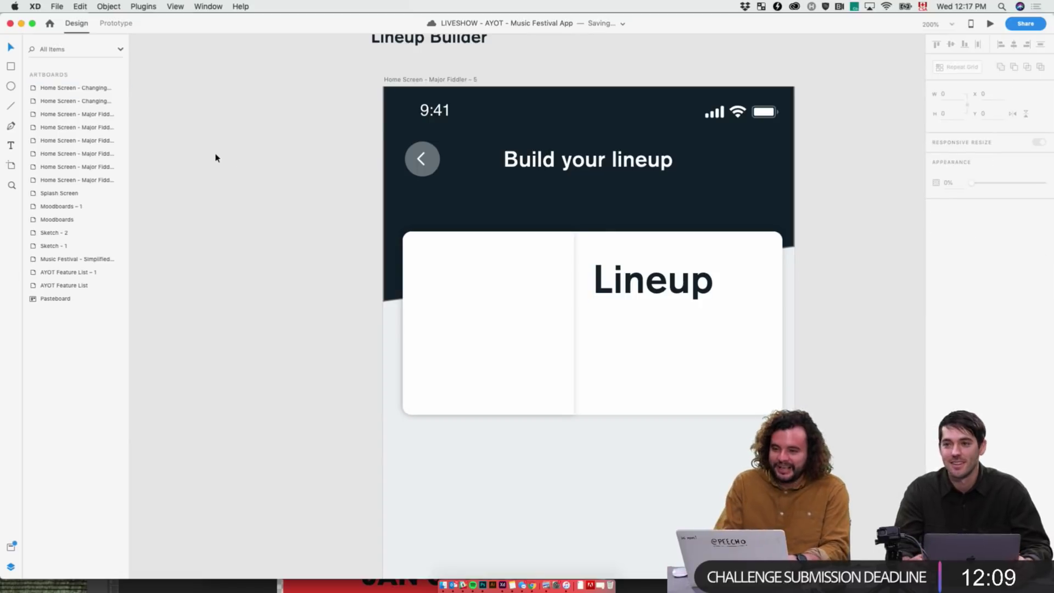
# - Examine the Lineup Builder wireframe on the App Flow Sketches artboard
pyautogui.press('super+minus')
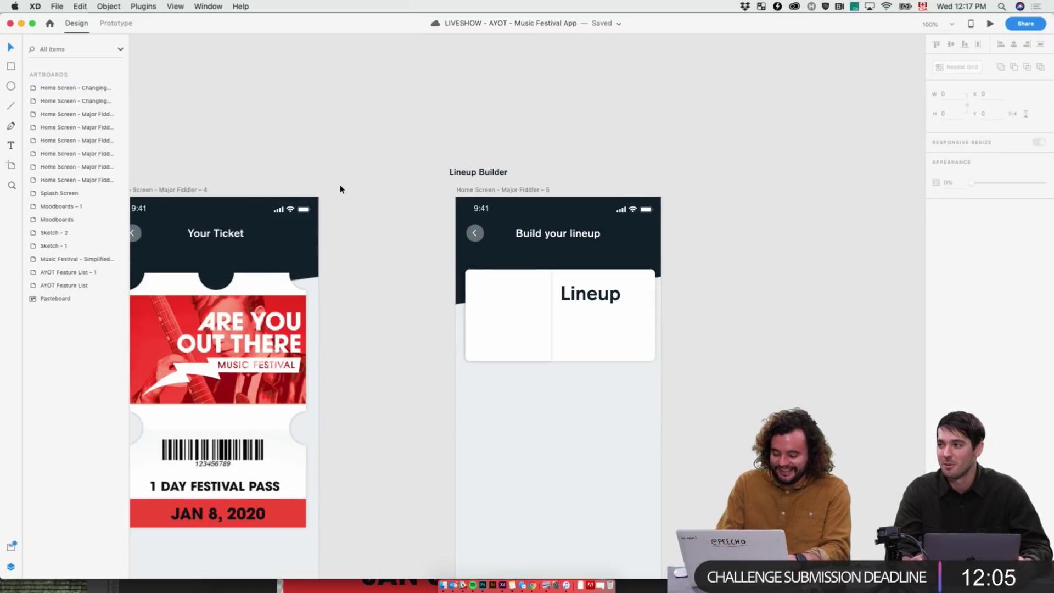
pyautogui.press('super+minus')
pyautogui.moveTo(341, 183)
pyautogui.mouseDown()
pyautogui.moveTo(852, 336)
pyautogui.moveTo(1038, 178)
pyautogui.moveTo(938, 283)
pyautogui.mouseUp()
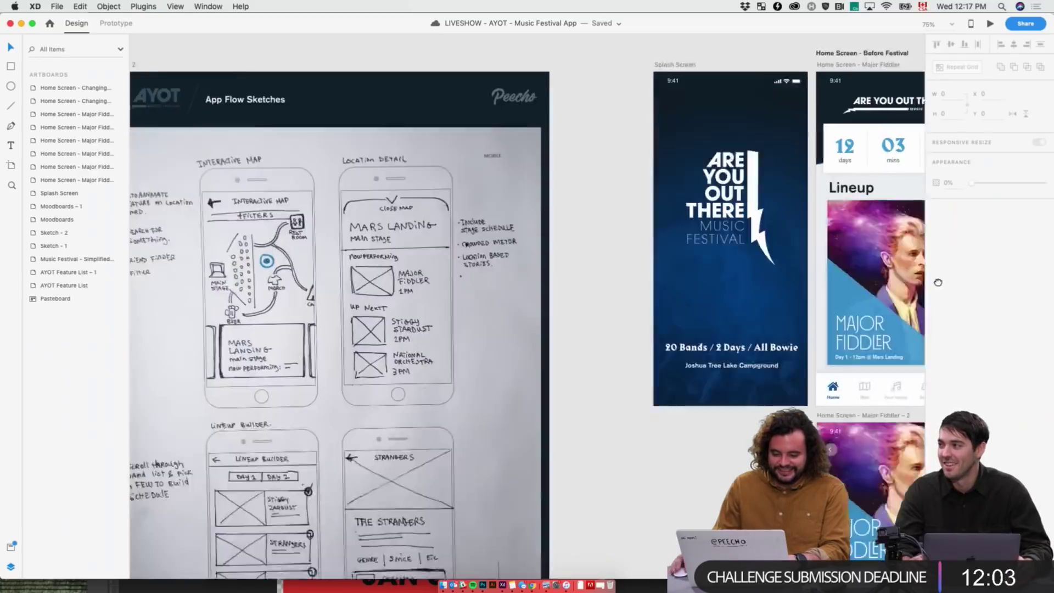
pyautogui.hscroll(-5, 938, 282)
pyautogui.scroll(-4, 821, 274)
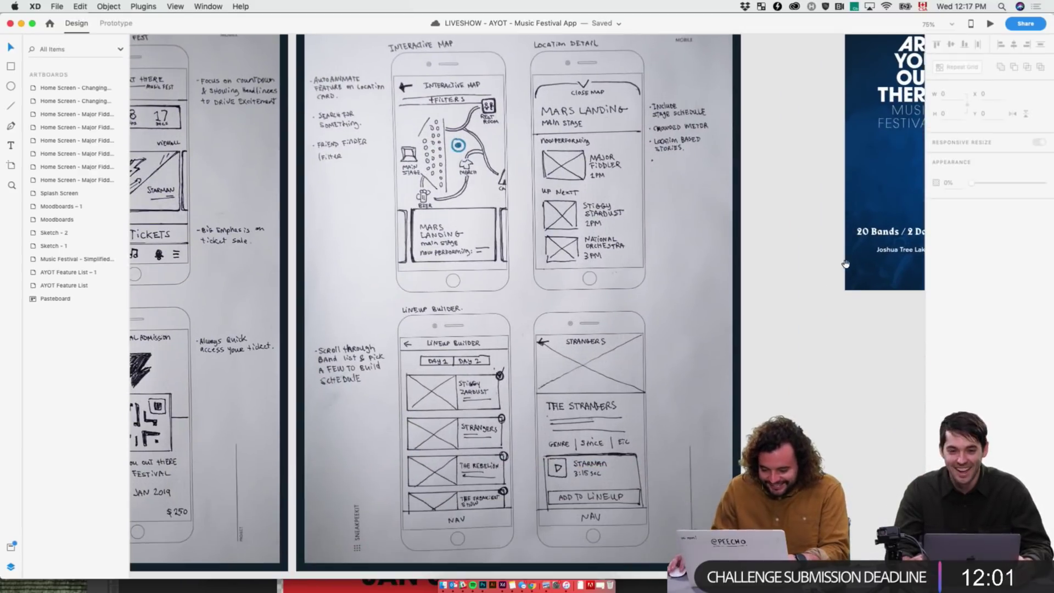
# - Replace the "Lineup" heading in the Lineup Builder card with "Major Fiddler"
pyautogui.hscroll(10, 864, 254)
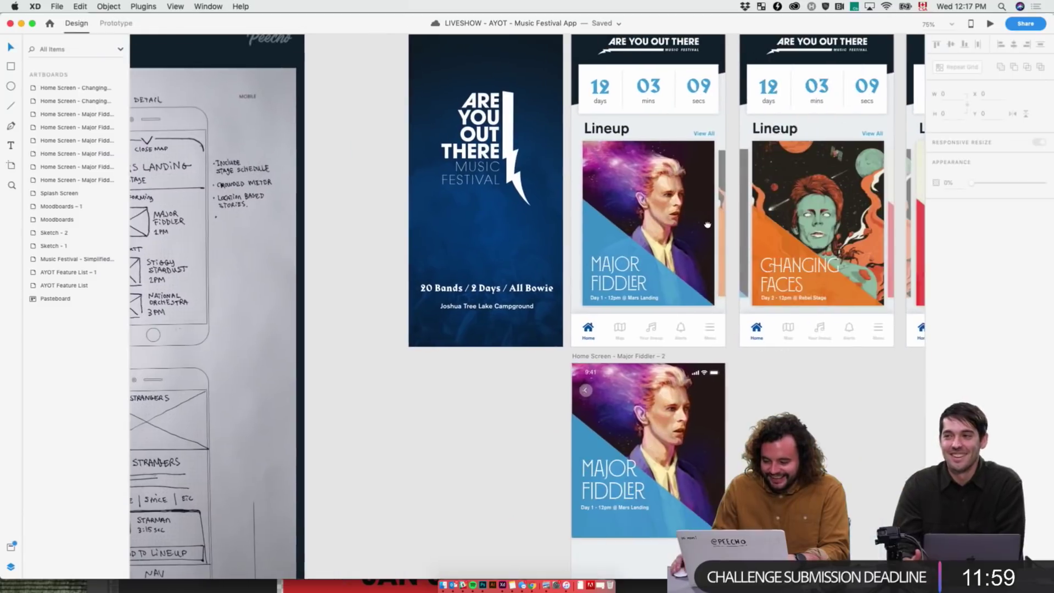
pyautogui.hscroll(15, 715, 217)
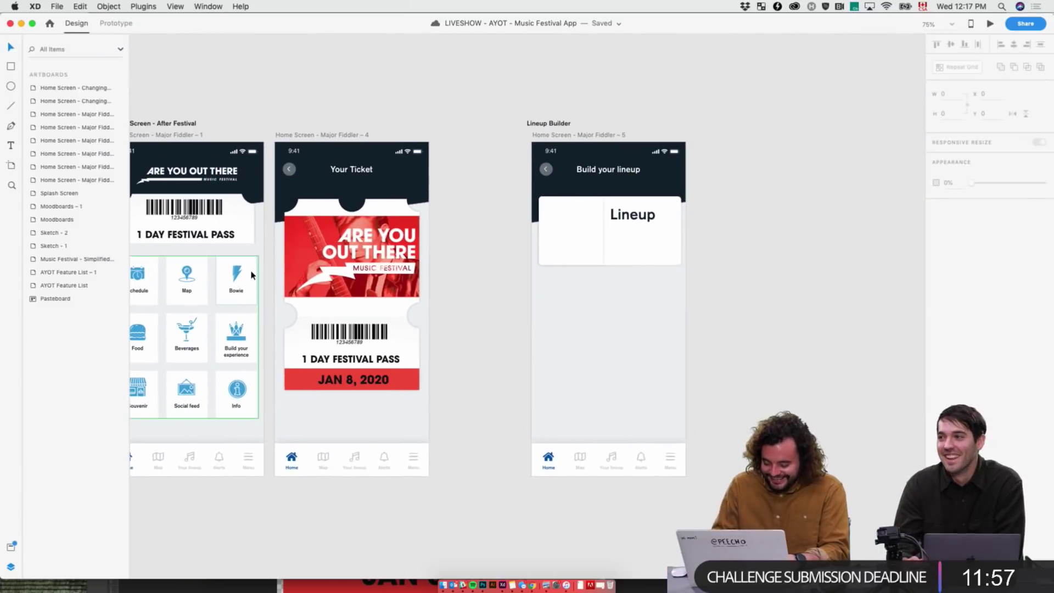
pyautogui.press('super+1')
pyautogui.hscroll(3, 428, 214)
pyautogui.doubleClick(612, 223)
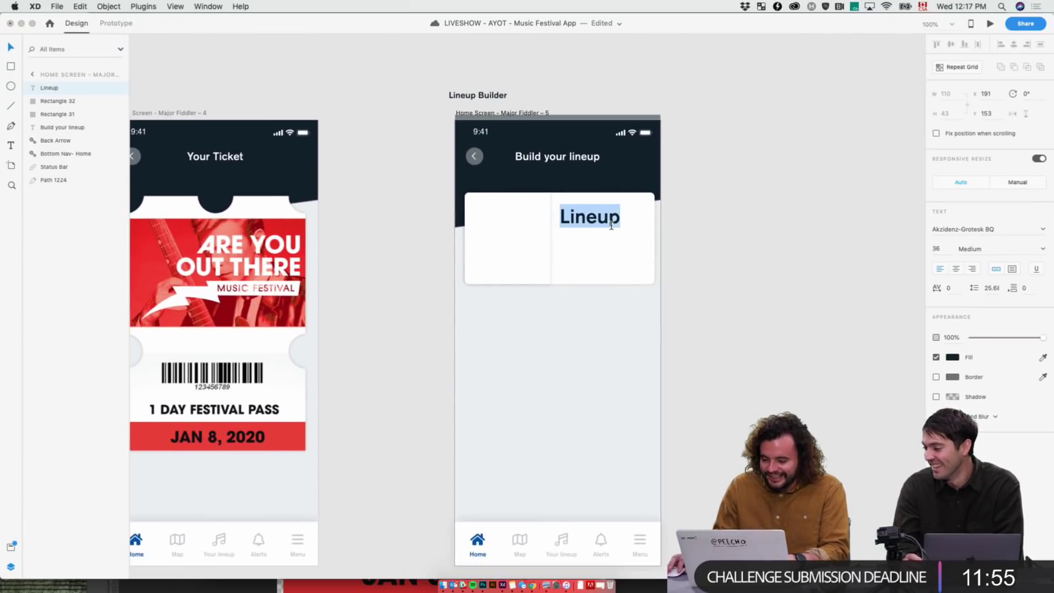
pyautogui.write('Major')
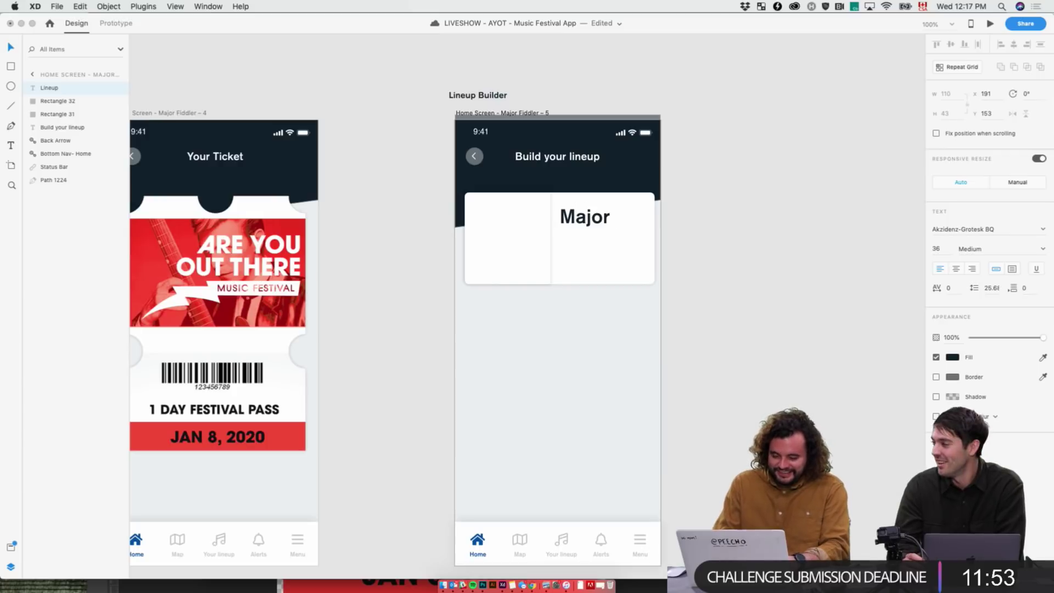
pyautogui.write(' Fodiddler')
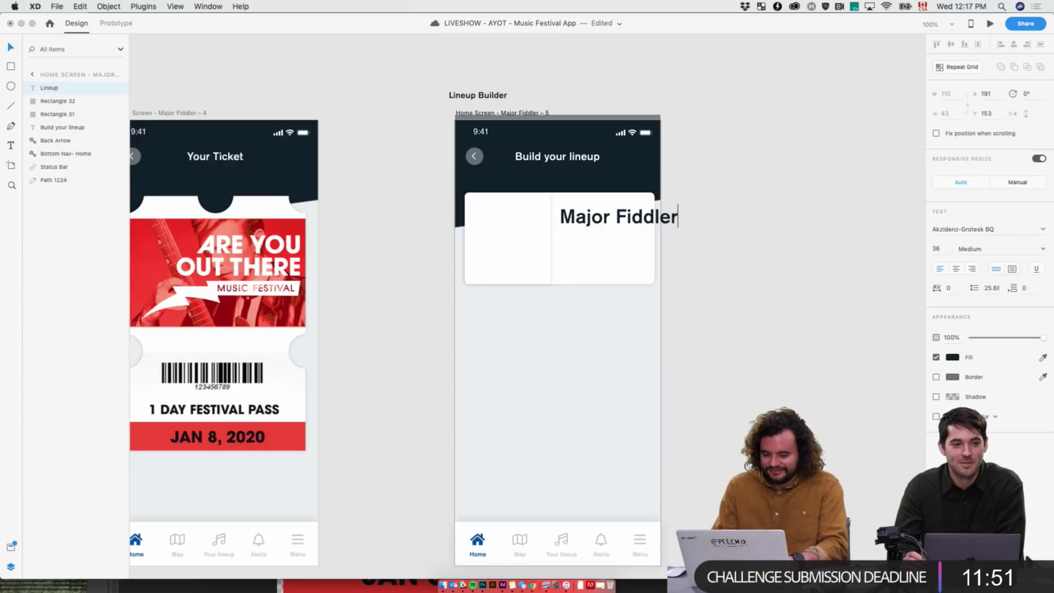
pyautogui.press('Escape')
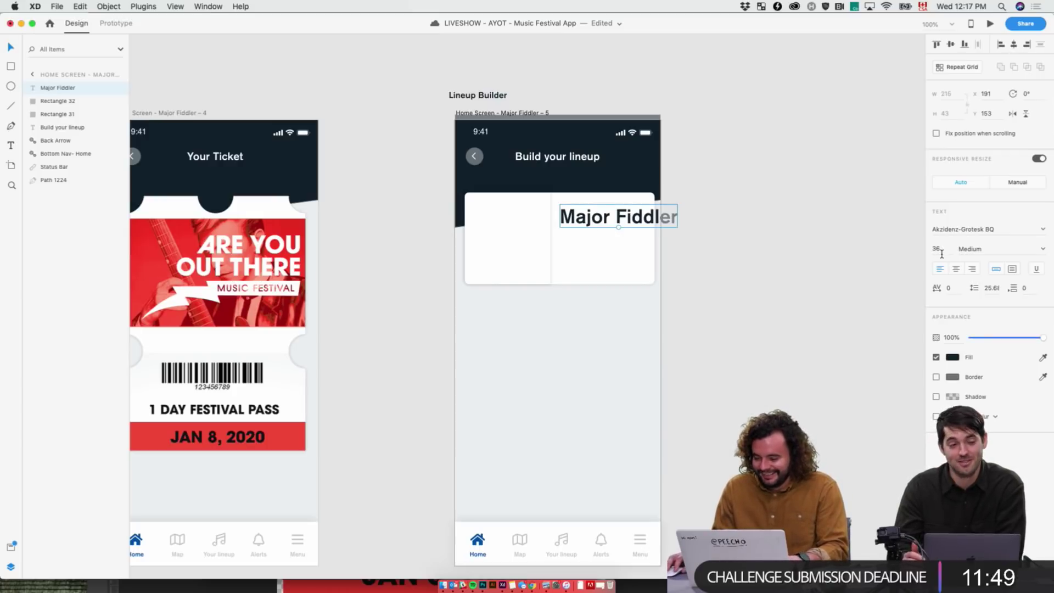
# - Set the "Major Fiddler" heading's font size to 24
pyautogui.write('20')
pyautogui.press('Return')
pyautogui.click(770, 299)
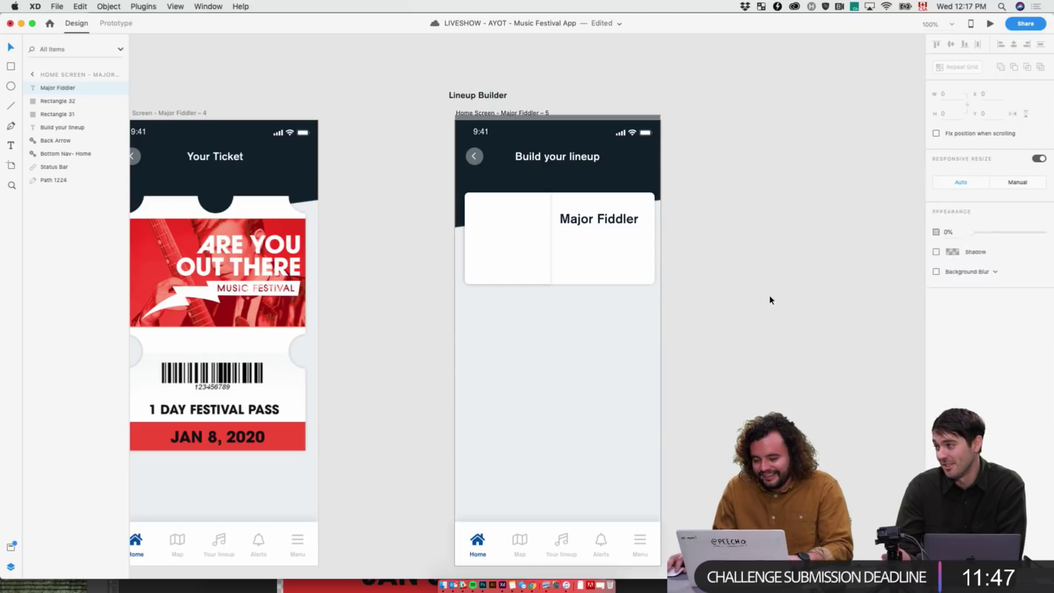
pyautogui.press('super+equal')
pyautogui.scroll(3, 770, 300)
pyautogui.click(655, 217)
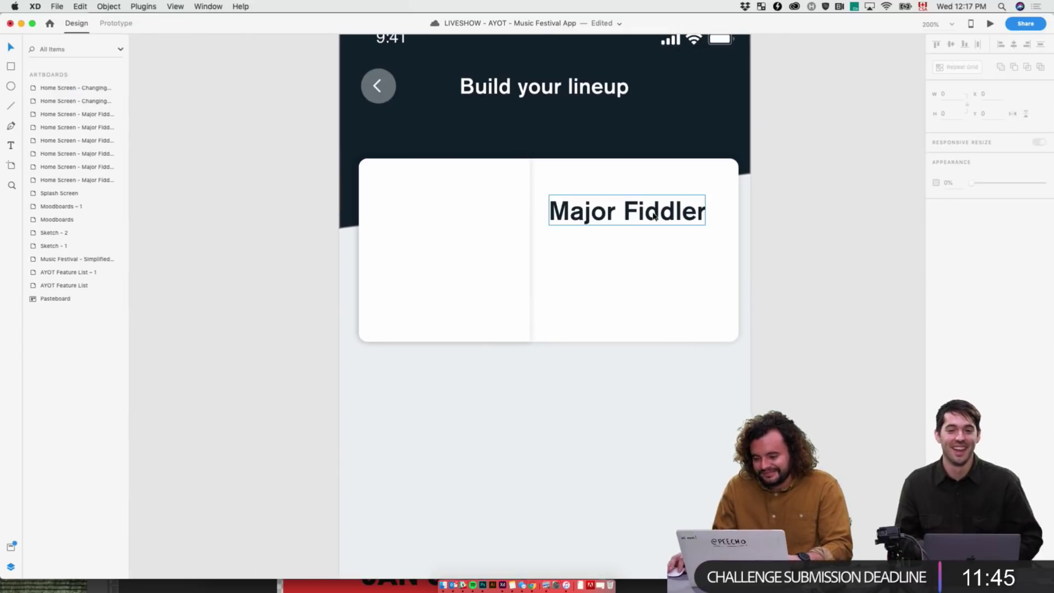
pyautogui.click(789, 274)
# - Set the width of the card's left rectangle to 157
pyautogui.click(462, 252)
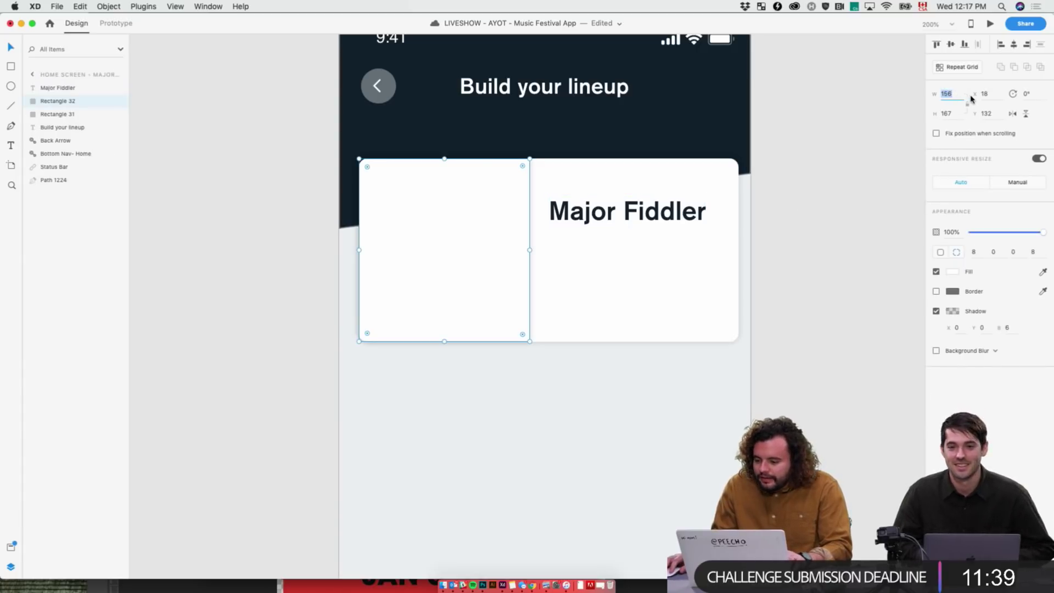
pyautogui.write('157')
pyautogui.press('Return')
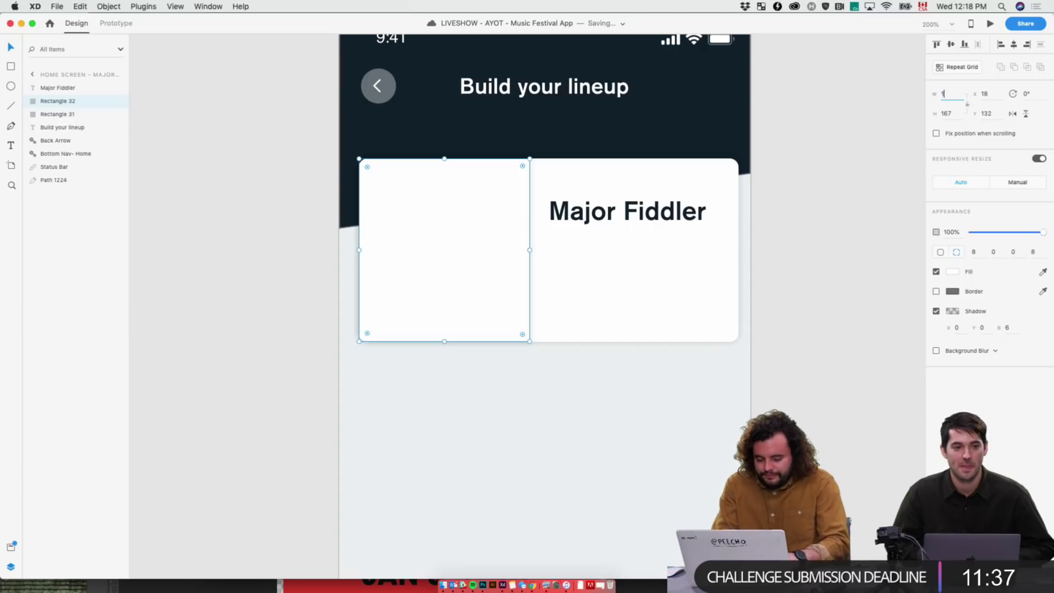
pyautogui.press('Escape')
# - Set the height of both the full card rectangle and its left section to 200
pyautogui.click(664, 311)
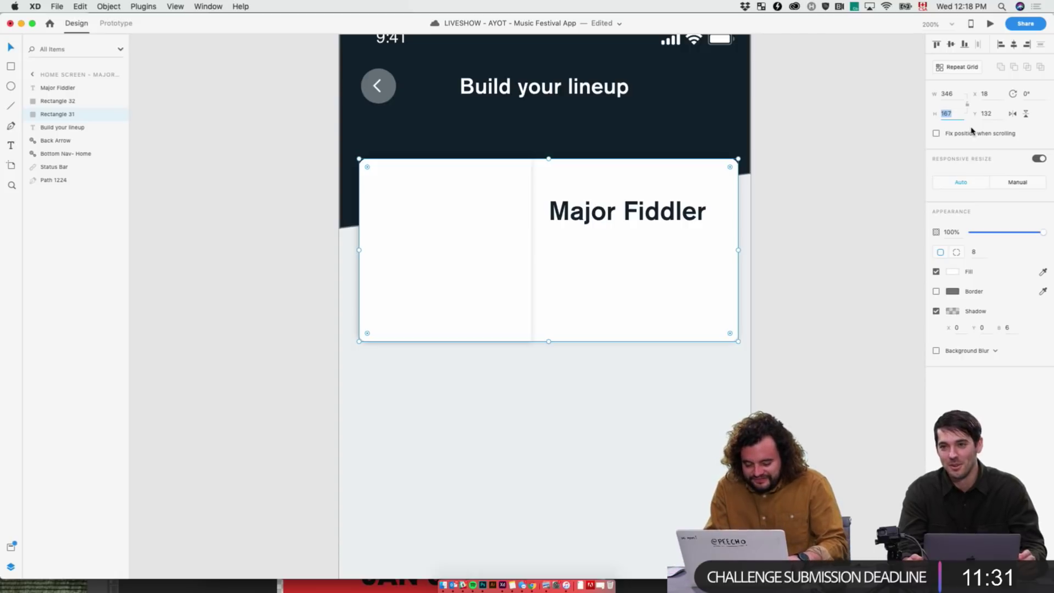
pyautogui.write('200')
pyautogui.press('Return')
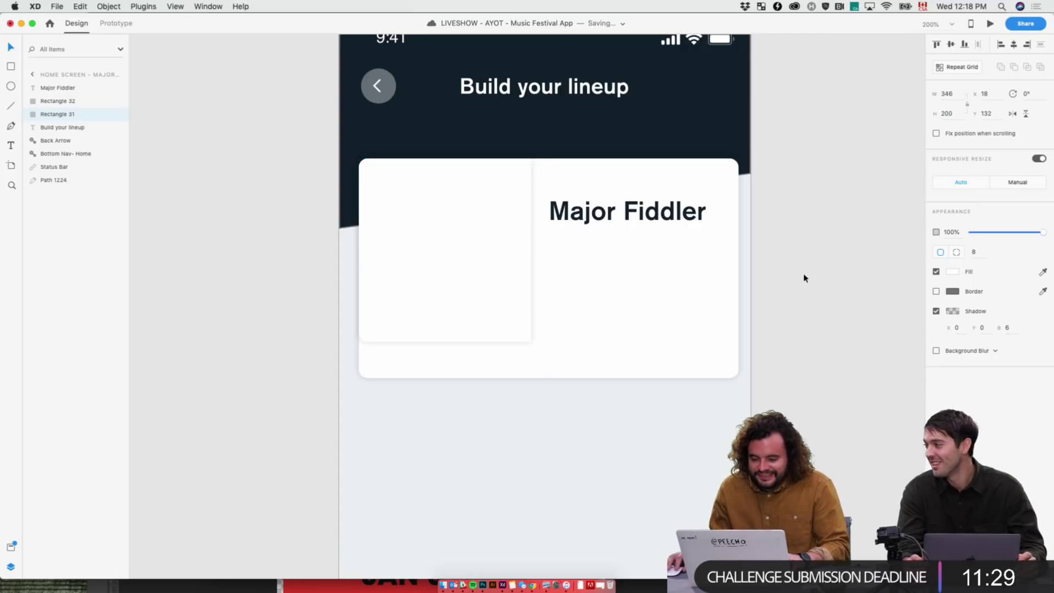
pyautogui.press('Escape')
pyautogui.click(477, 276)
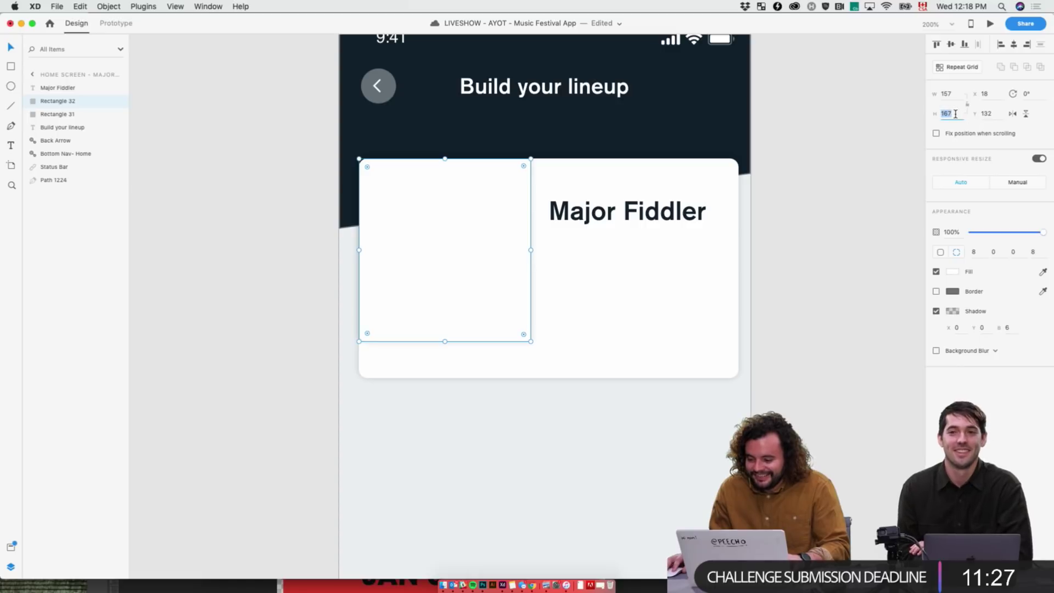
pyautogui.press('Return')
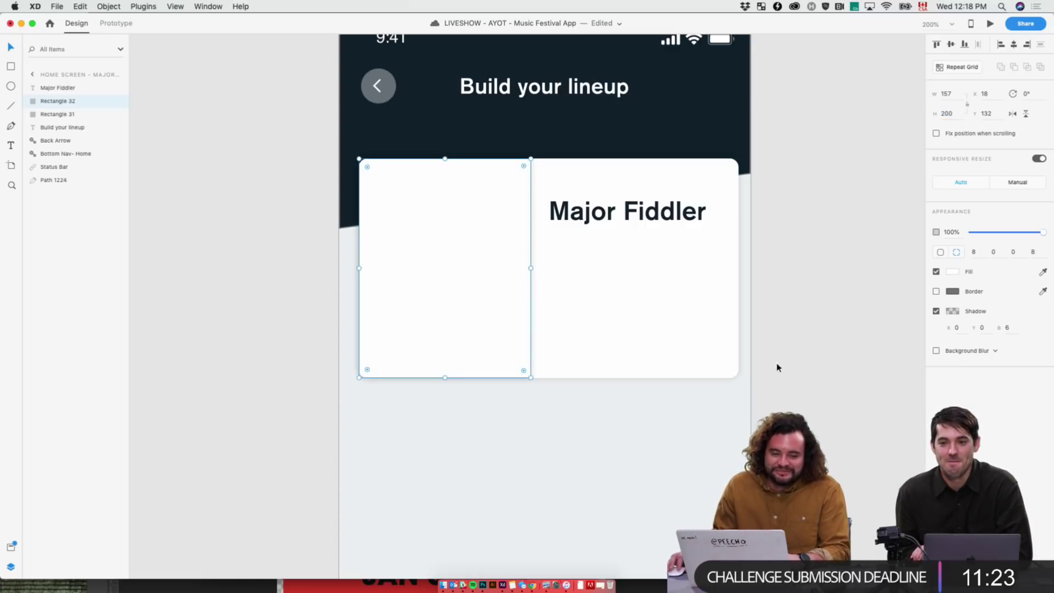
pyautogui.press('Escape')
# - Reduce the "Major Fiddler" heading's font size to 20
pyautogui.click(617, 212)
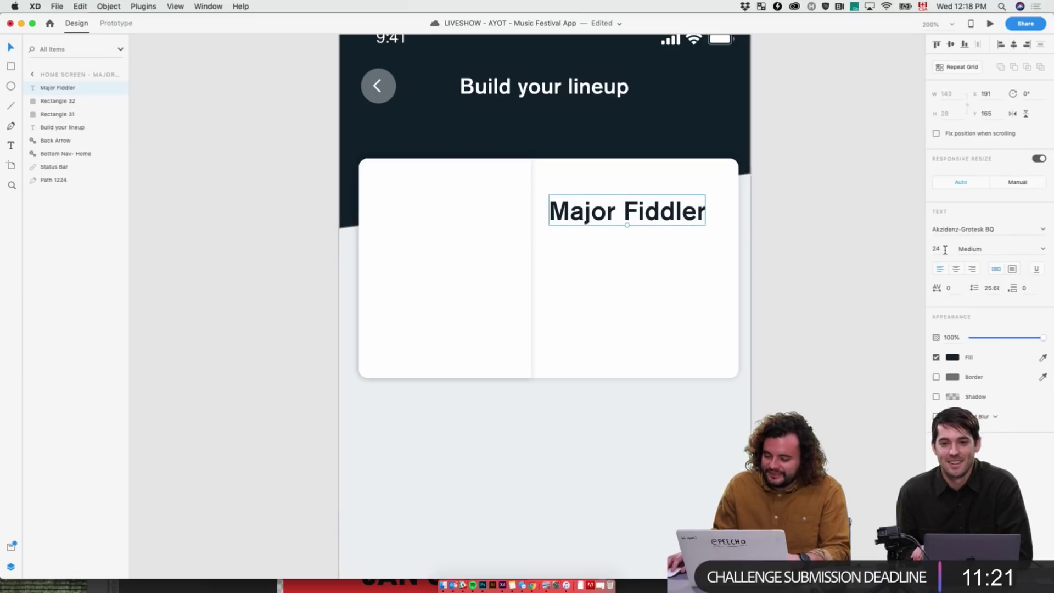
pyautogui.press('Return')
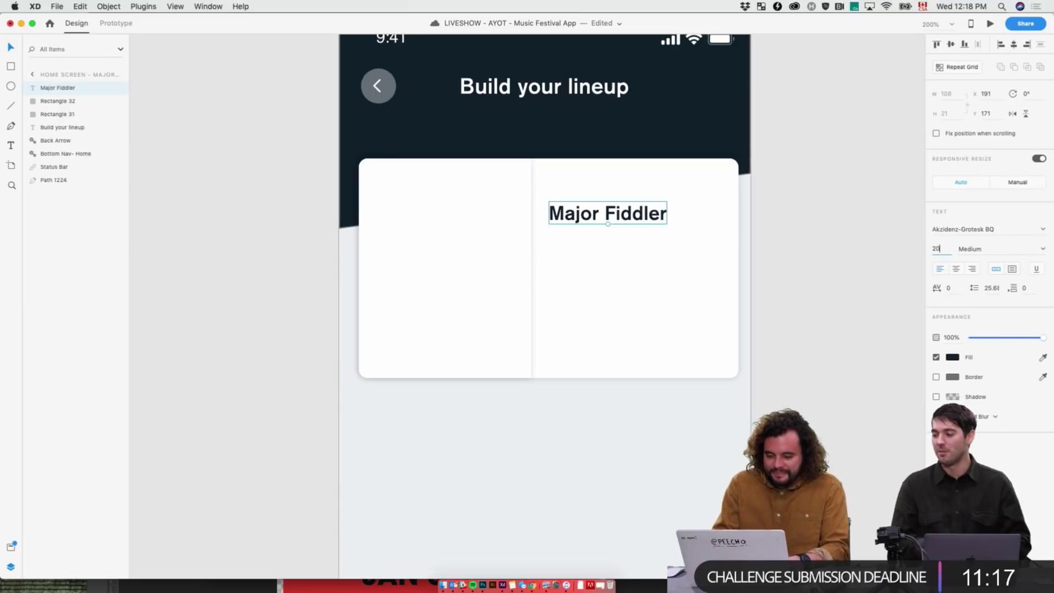
pyautogui.press('Return')
# - Switch to Preview, consult the Festival Schedule on page 4 of AYOT_Brand_KA.pdf, and return to Adobe XD
pyautogui.press('super+Tab')
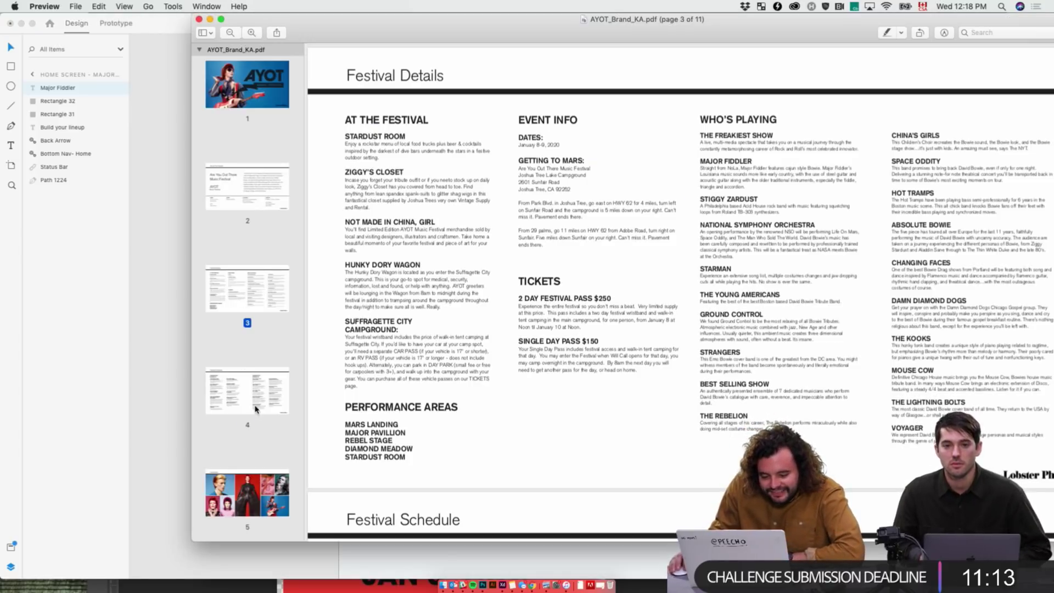
pyautogui.click(256, 409)
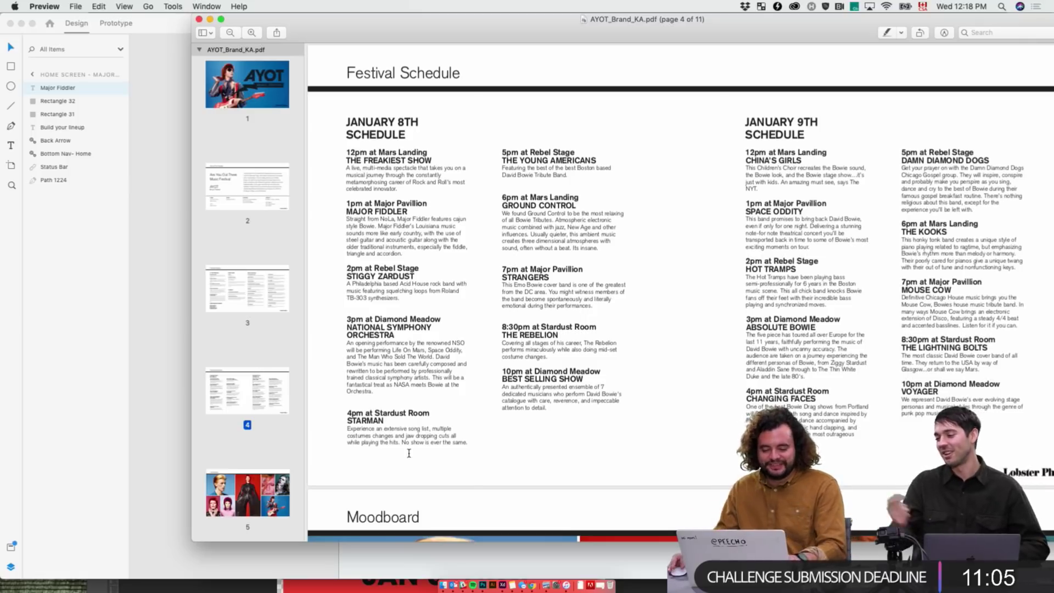
pyautogui.press('super+Tab')
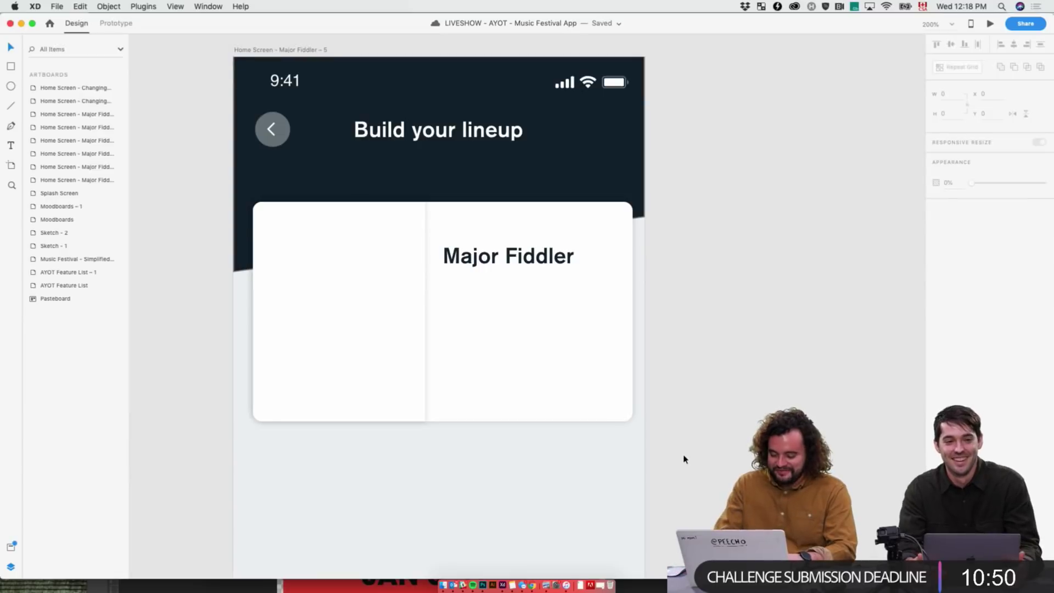
pyautogui.press('super+Tab')
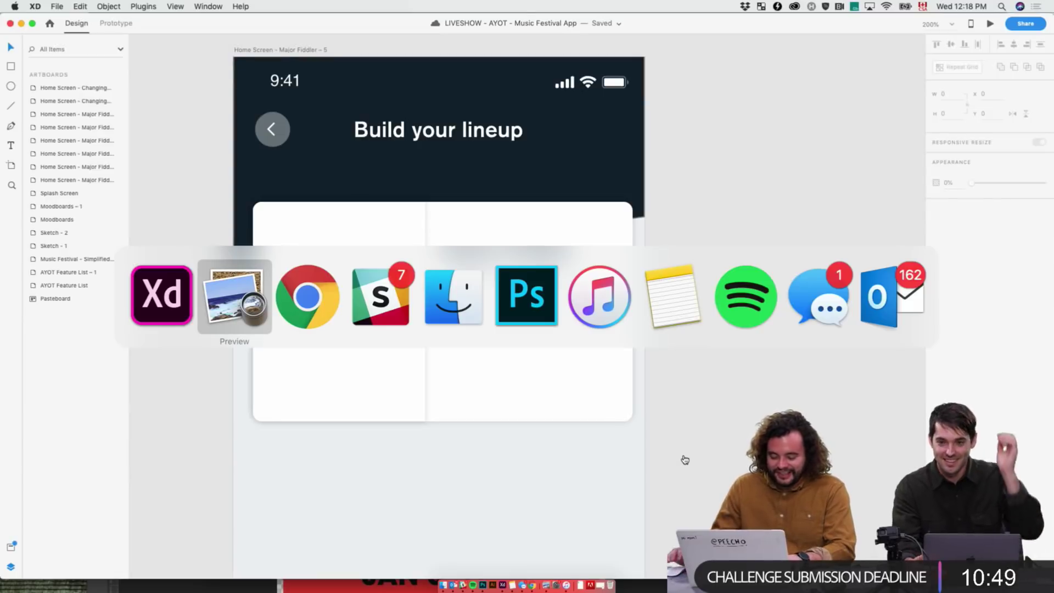
pyautogui.press('super+Tab')
pyautogui.press('super+Tab')
pyautogui.press('super+Tab')
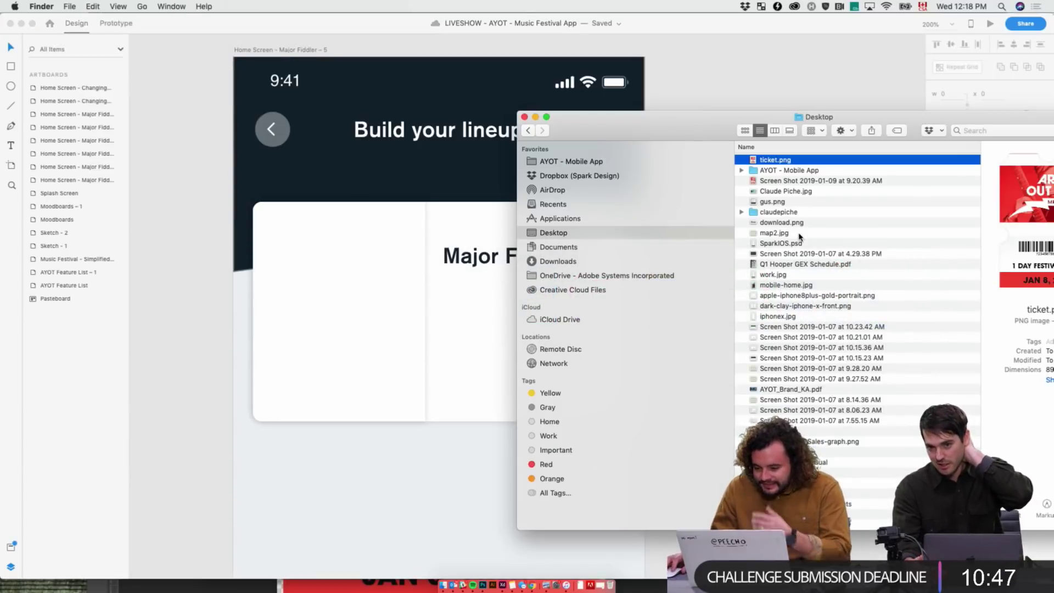
pyautogui.click(868, 71)
# - Examine the band cards on the Before Festival home screens for comparison with the Lineup Builder card
pyautogui.press('super+minus')
pyautogui.press('super+minus')
pyautogui.press('super+minus')
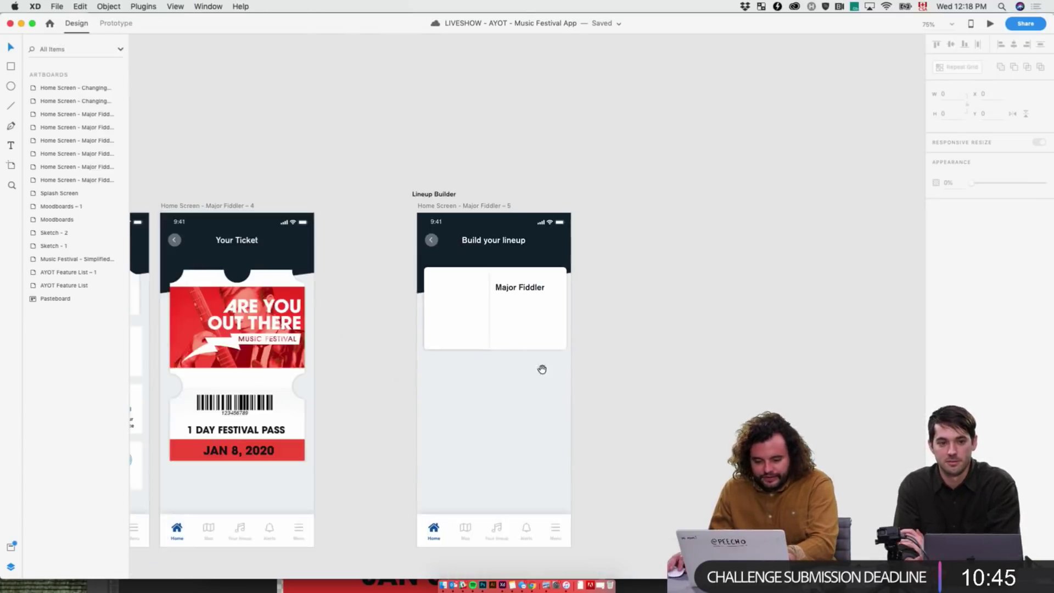
pyautogui.moveTo(542, 367); pyautogui.dragTo(874, 336)
pyautogui.moveTo(271, 380); pyautogui.dragTo(863, 377)
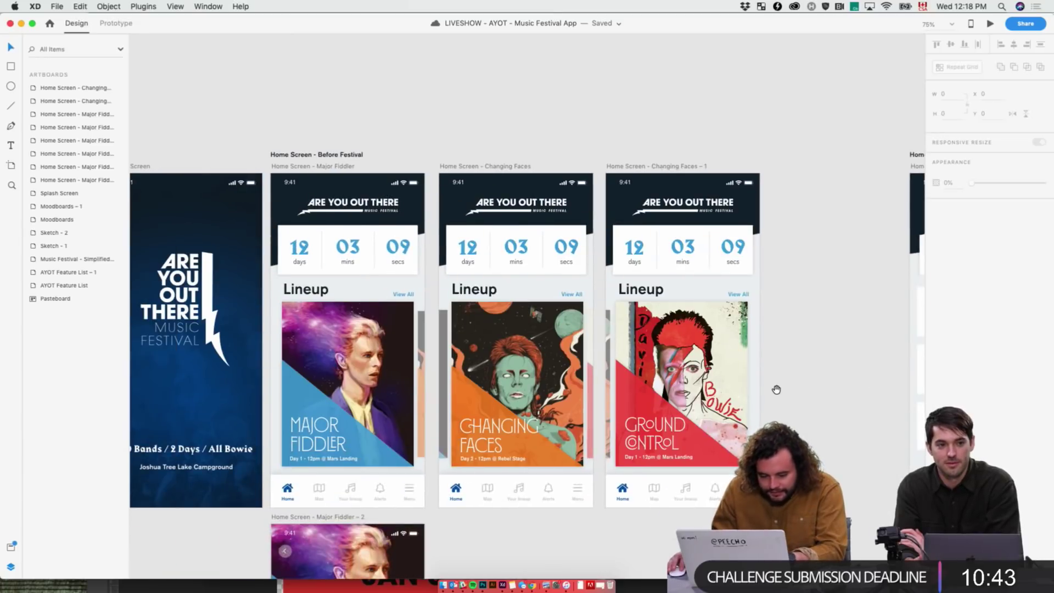
pyautogui.moveTo(777, 389); pyautogui.dragTo(304, 358)
pyautogui.moveTo(791, 304); pyautogui.dragTo(431, 344)
pyautogui.press('super+equal')
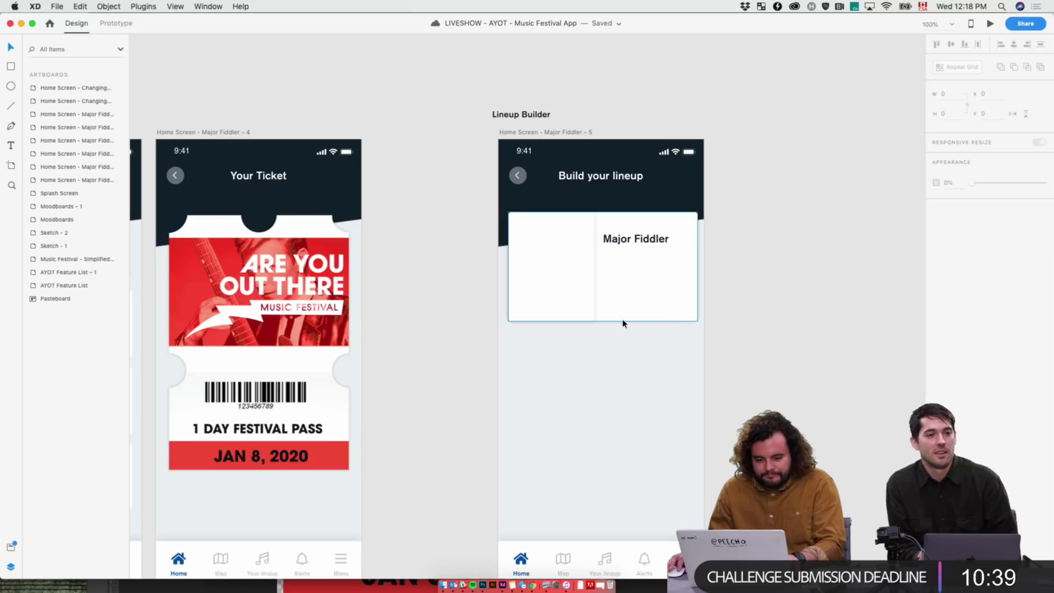
# - Switch to Preview and copy the opening of the Major Fiddler description, through "early country,", from the January 8th schedule
pyautogui.press('super+Tab')
pyautogui.press('super+Tab')
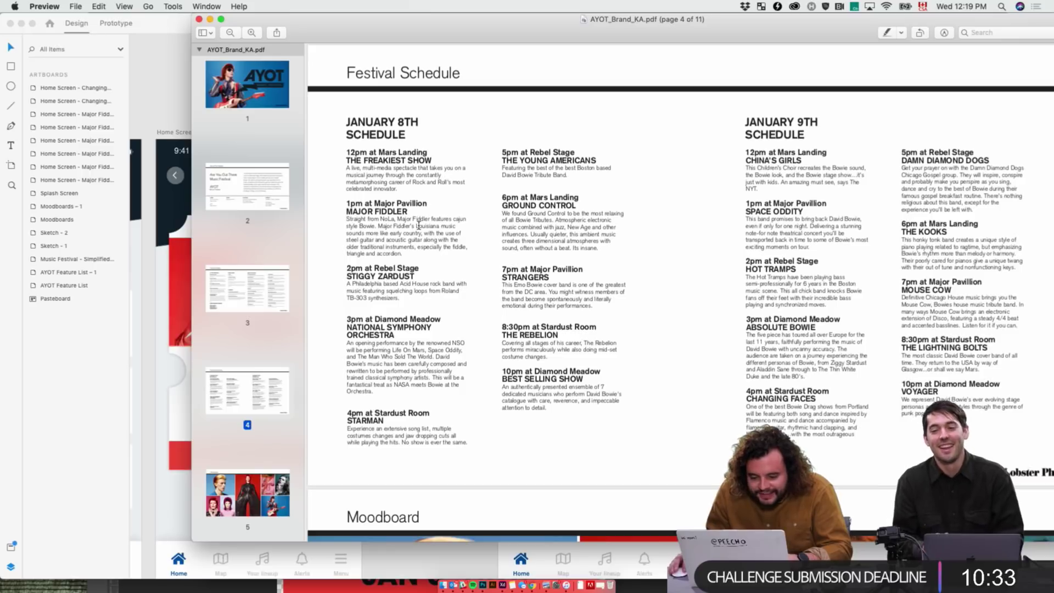
pyautogui.moveTo(428, 233); pyautogui.dragTo(346, 221)
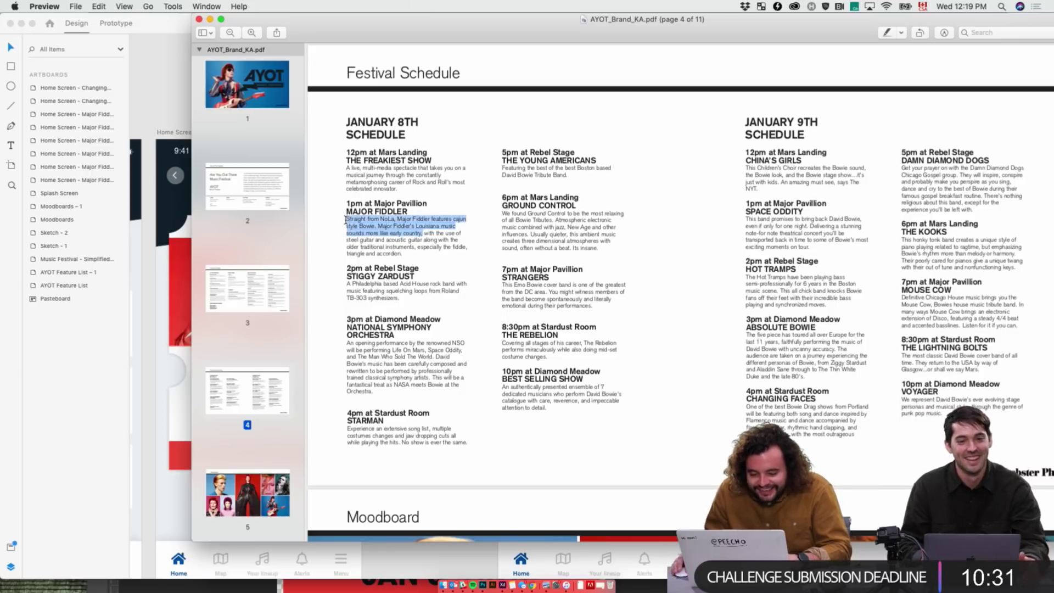
pyautogui.press('super+c')
# - Return to Adobe XD, paste the description into the Lineup Builder artboard and place it below the heading at about X 191, Y 214
pyautogui.press('super+Tab')
pyautogui.press('super+v')
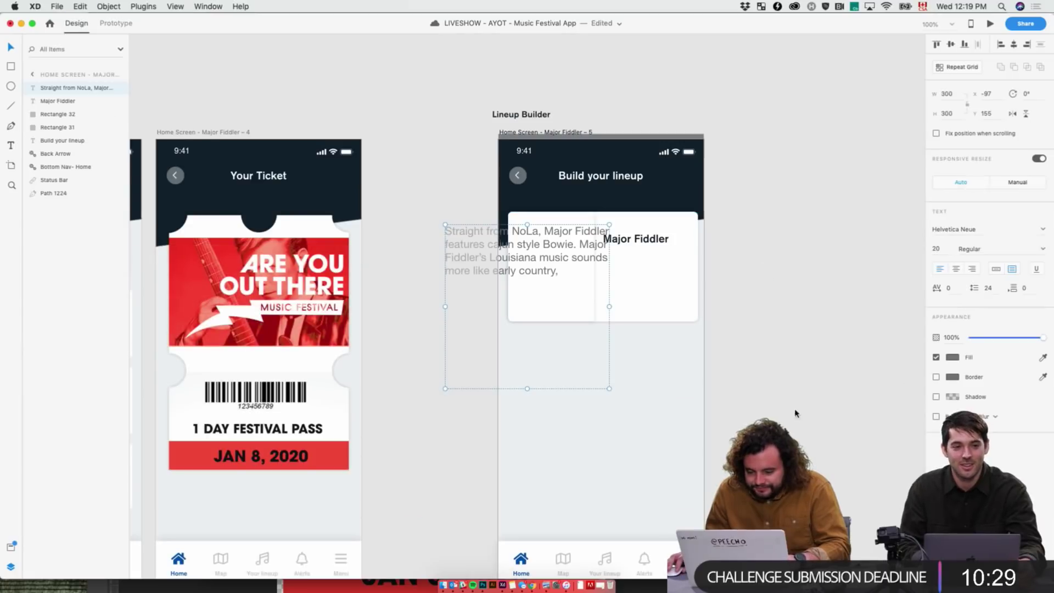
pyautogui.moveTo(567, 290); pyautogui.dragTo(705, 313)
# - Copy the Biography paragraph on the Home Screen - Major Fiddler – 3 artboard as the text style source
pyautogui.hscroll(-10, 705, 313)
pyautogui.scroll(-10, 796, 356)
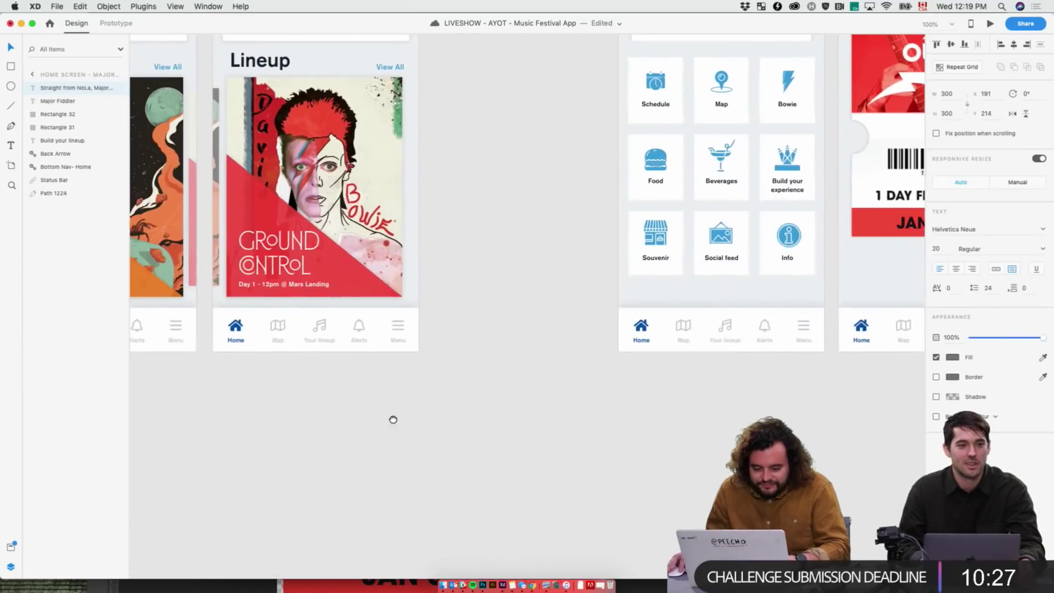
pyautogui.scroll(-10, 582, 238)
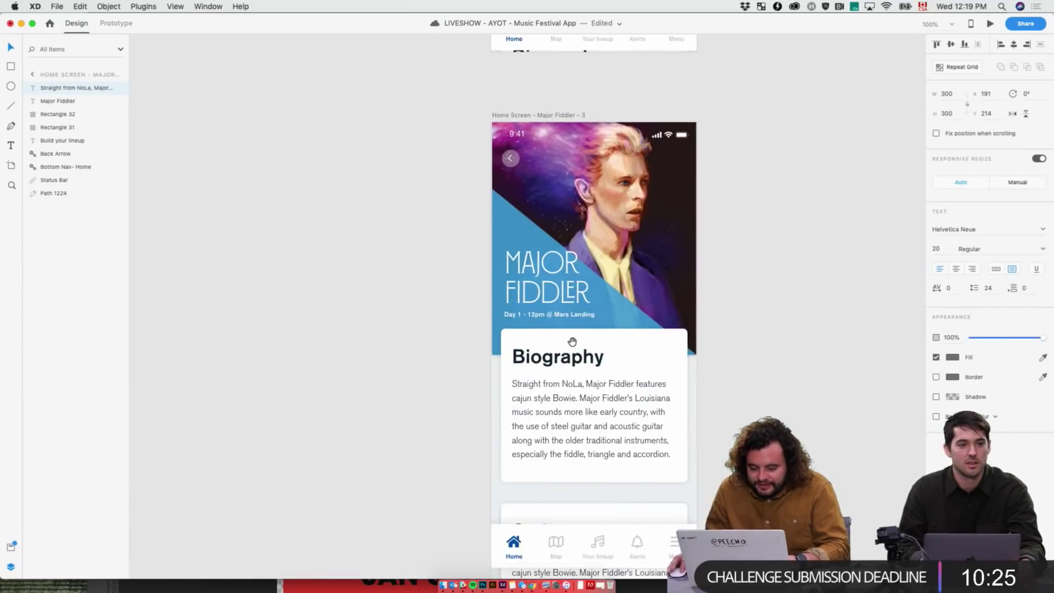
pyautogui.click(586, 378)
pyautogui.doubleClick(587, 378)
pyautogui.rightClick(614, 375)
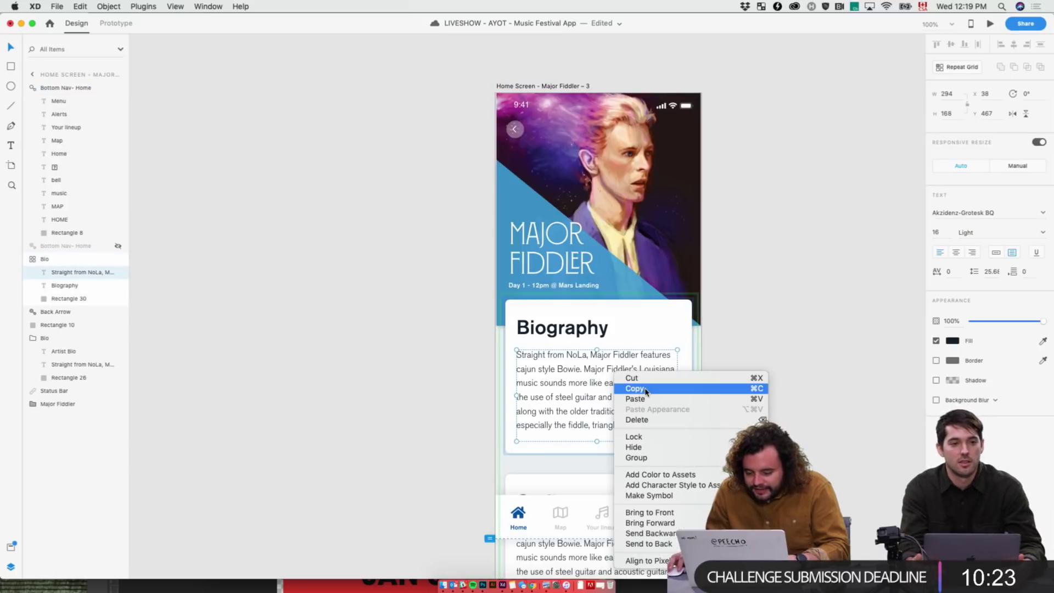
pyautogui.click(728, 223)
# - Paste the Biography paragraph's appearance onto the description in the Lineup Builder card
pyautogui.hscroll(10, 513, 401)
pyautogui.scroll(10, 468, 409)
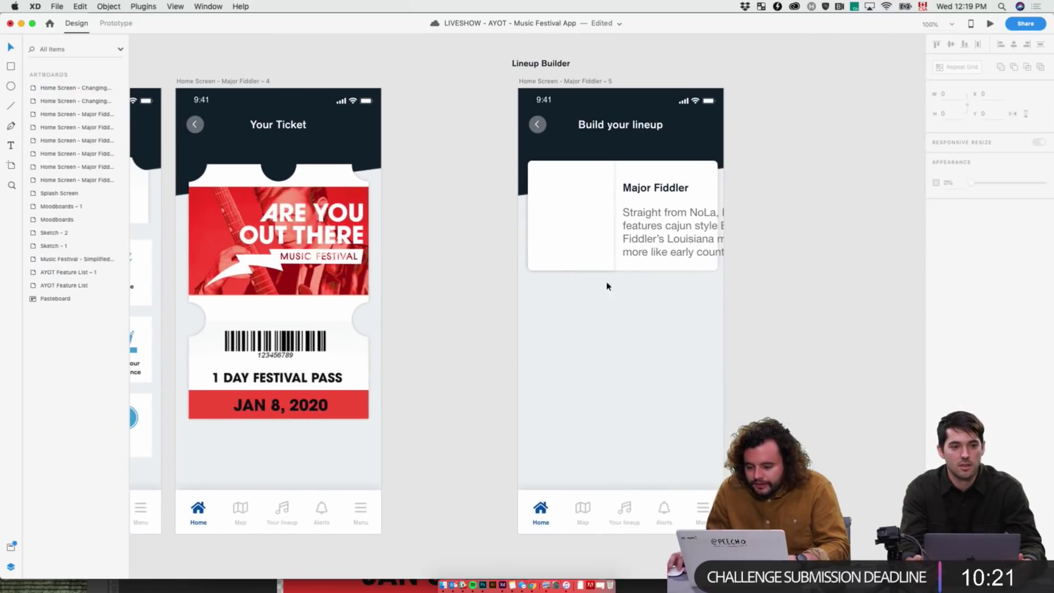
pyautogui.rightClick(649, 235)
pyautogui.click(681, 275)
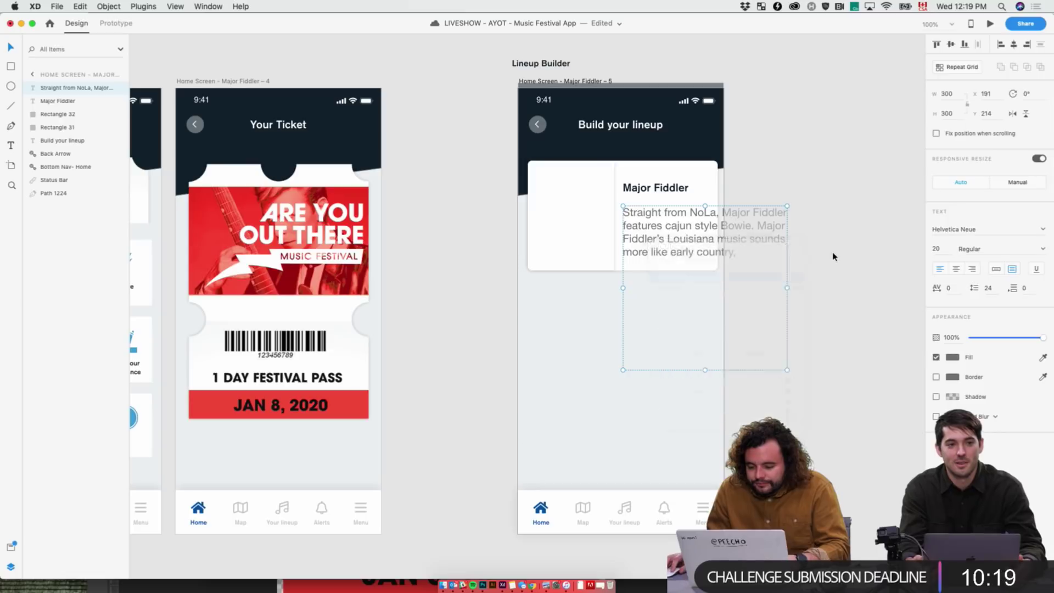
pyautogui.click(835, 254)
# - Shorten the description to "Straight from NoLa, Major Fiddler features cajun style Bowie..." and resize its text box to about 160 by 81
pyautogui.click(692, 240)
pyautogui.moveTo(787, 288); pyautogui.dragTo(623, 253)
pyautogui.doubleClick(642, 234)
pyautogui.press('BackSpace')
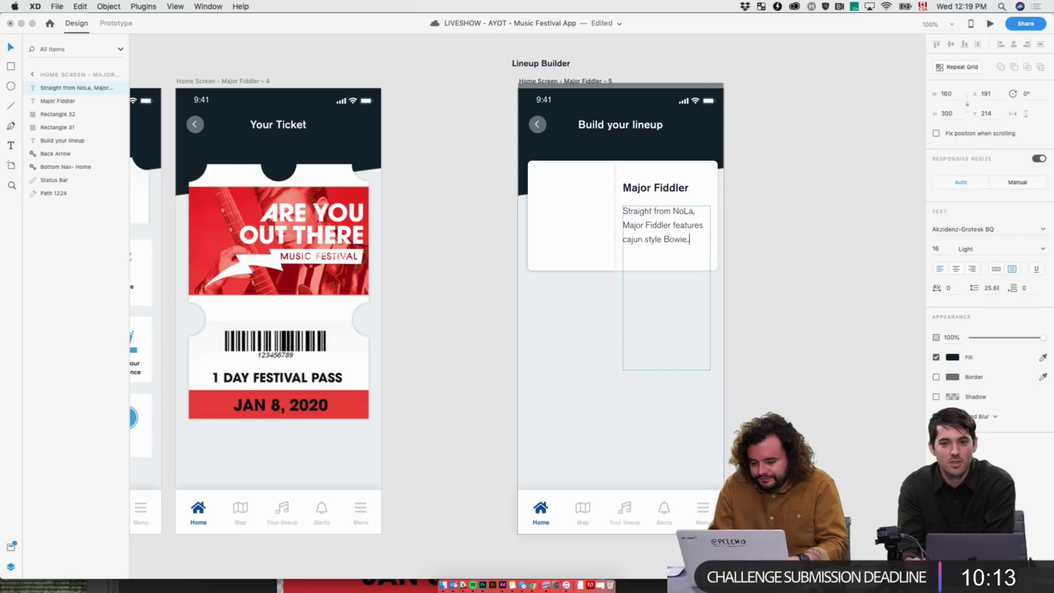
pyautogui.write('..')
pyautogui.press('Escape')
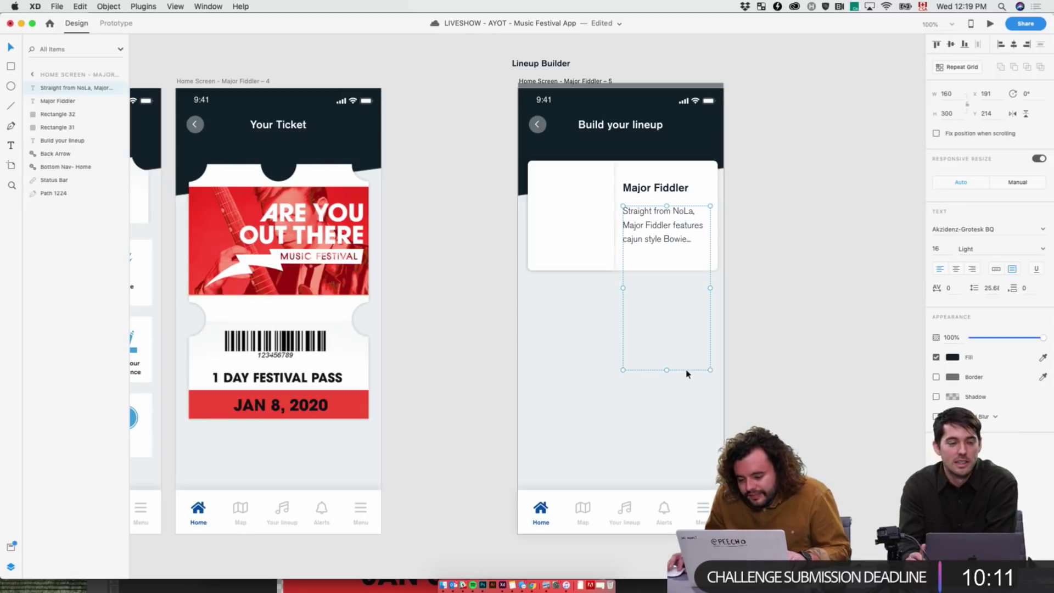
pyautogui.moveTo(671, 370); pyautogui.dragTo(666, 247)
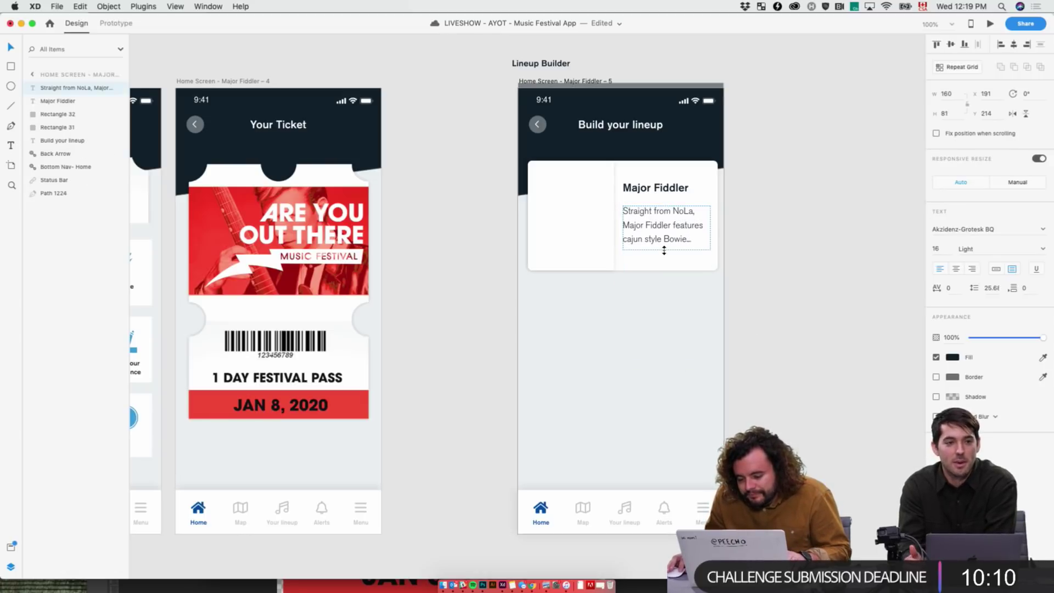
# - Move the Major Fiddler heading and description together down the Lineup Builder card so the heading sits at Y 178
pyautogui.click(793, 266)
pyautogui.click(699, 238)
pyautogui.click(656, 190)
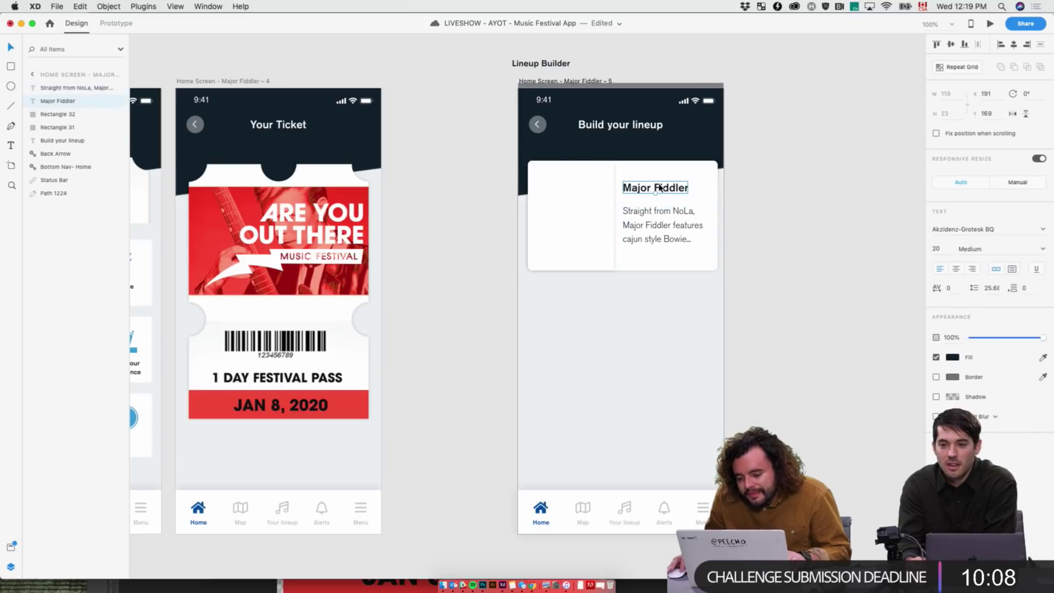
pyautogui.keyDown('shift'); pyautogui.click(655, 232); pyautogui.keyUp('shift')
pyautogui.moveTo(655, 231); pyautogui.dragTo(654, 236)
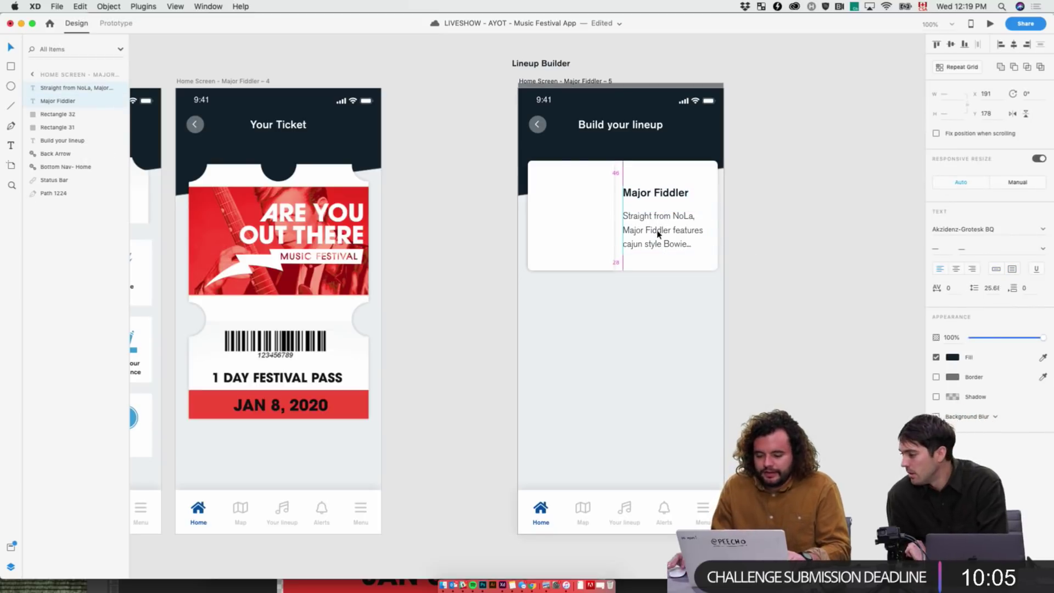
pyautogui.click(798, 291)
pyautogui.press('super+shift+Tab')
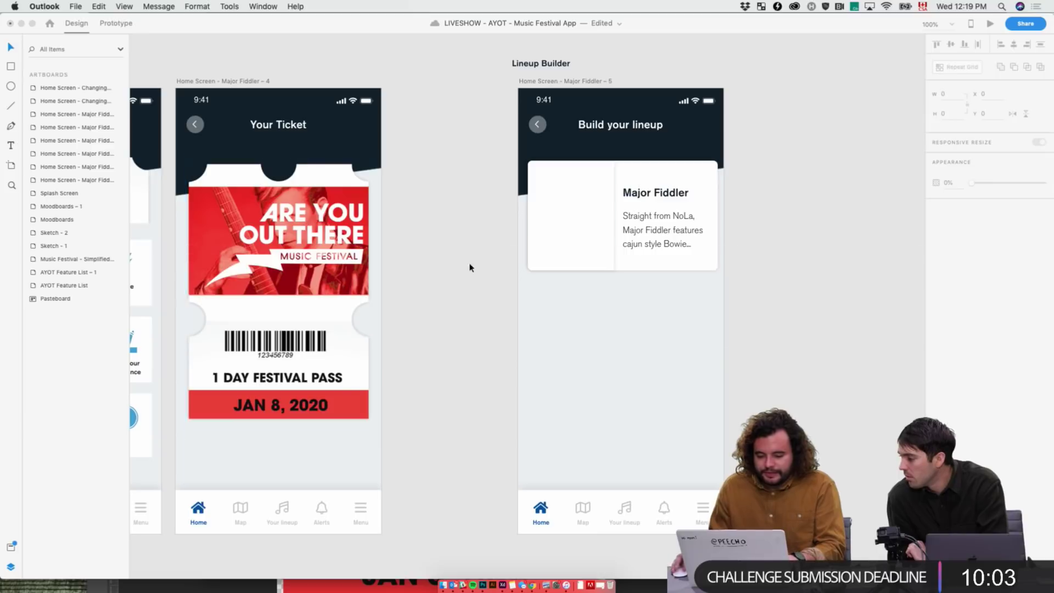
pyautogui.press('super+Tab')
pyautogui.click(380, 297)
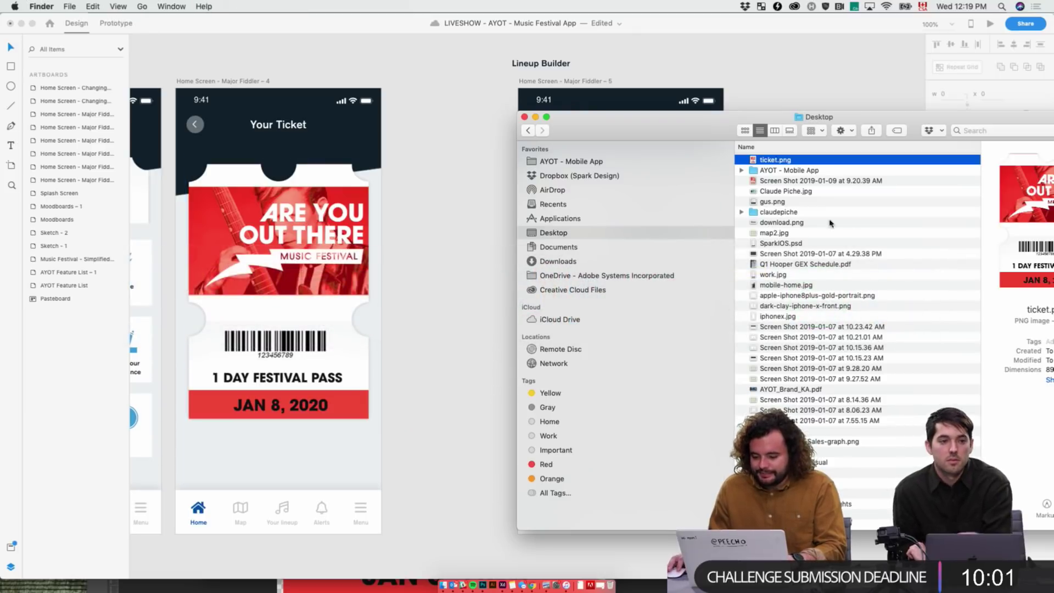
pyautogui.click(412, 183)
# - Copy the Major-Fiddler image layer from the Major Fiddler group on the Home Screen - Major Fiddler – 2 artboard
pyautogui.hscroll(-10, 412, 183)
pyautogui.scroll(5, 572, 212)
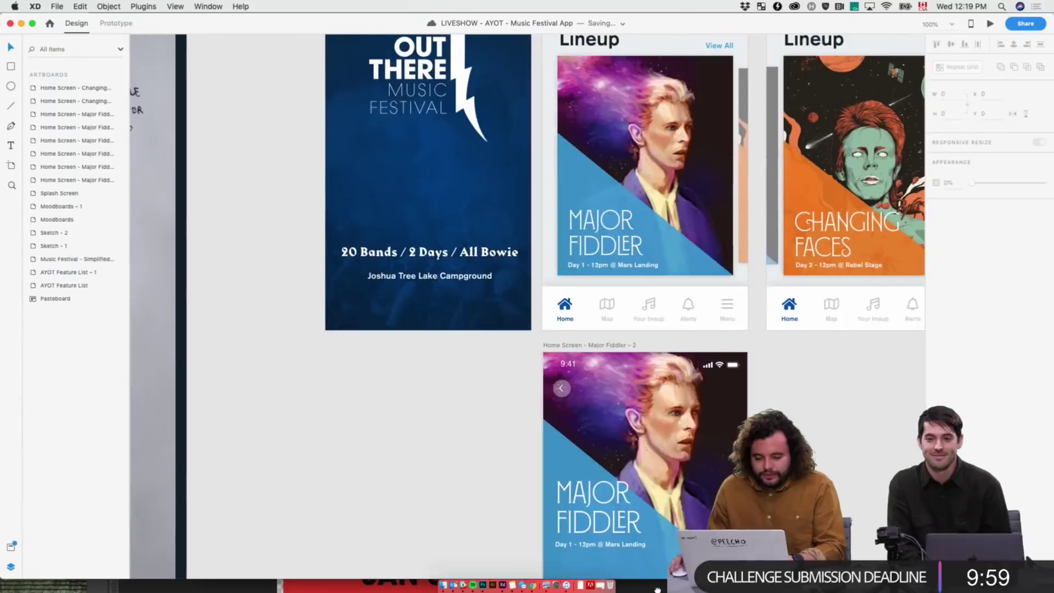
pyautogui.scroll(-2, 482, 266)
pyautogui.hscroll(3, 483, 266)
pyautogui.click(608, 409)
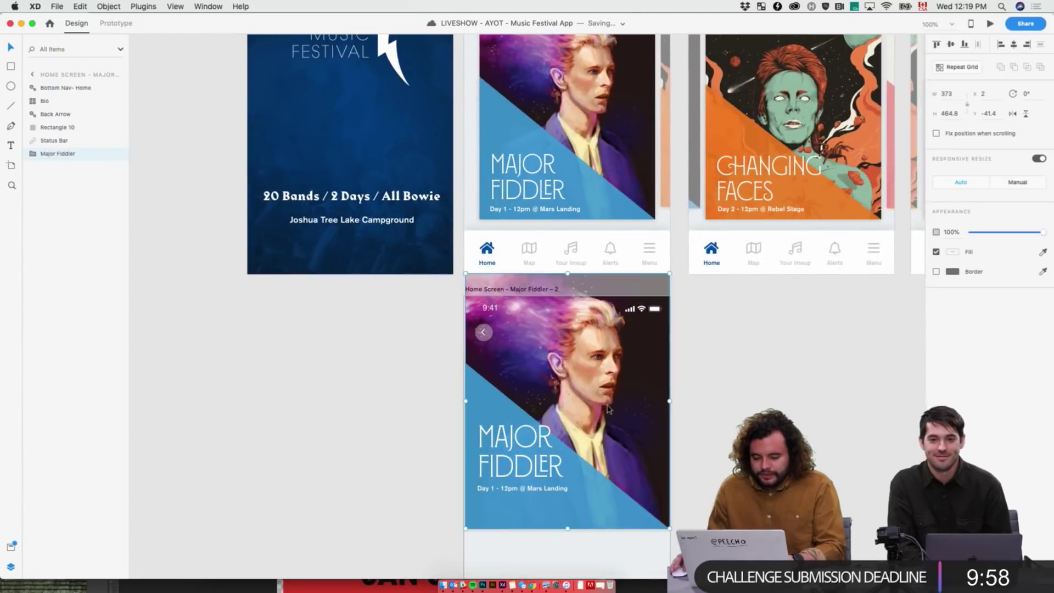
pyautogui.click(33, 154)
pyautogui.rightClick(64, 207)
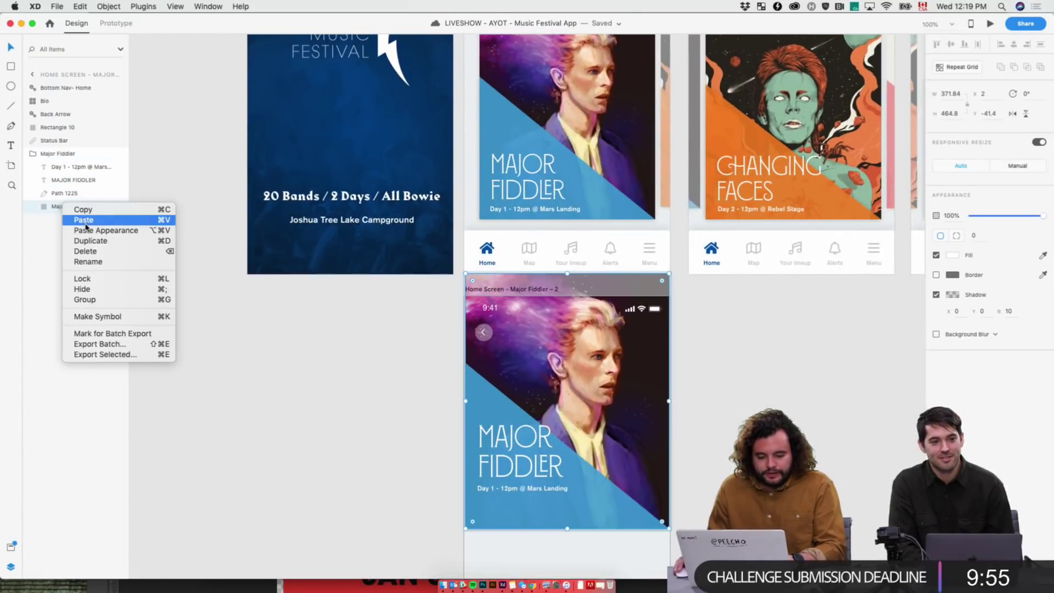
pyautogui.click(254, 322)
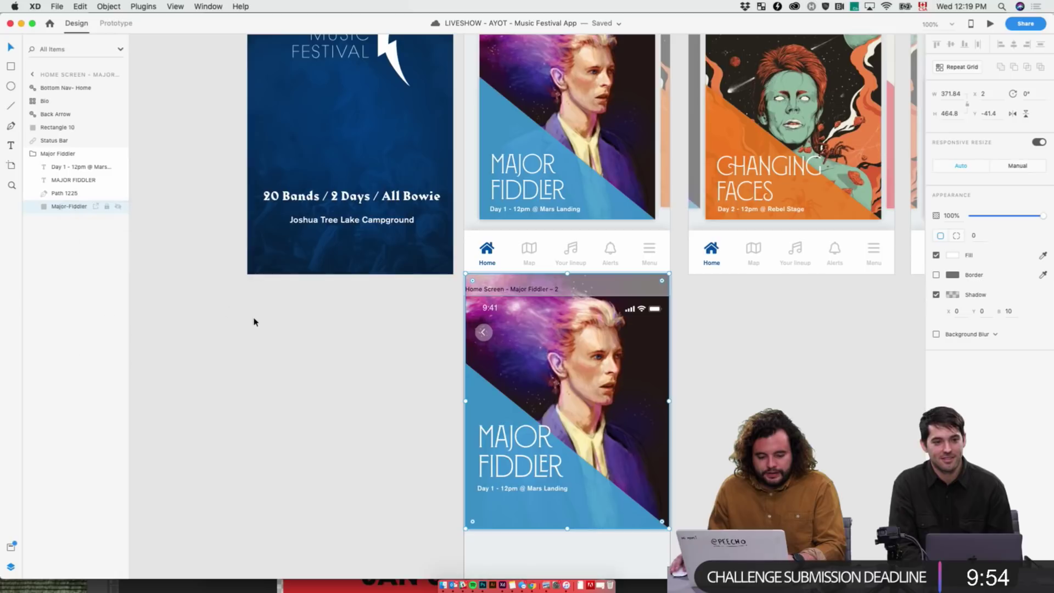
pyautogui.rightClick(63, 207)
pyautogui.click(407, 386)
# - Paste the copied image's appearance onto the empty picture rectangle of the Lineup Builder card
pyautogui.hscroll(15, 407, 386)
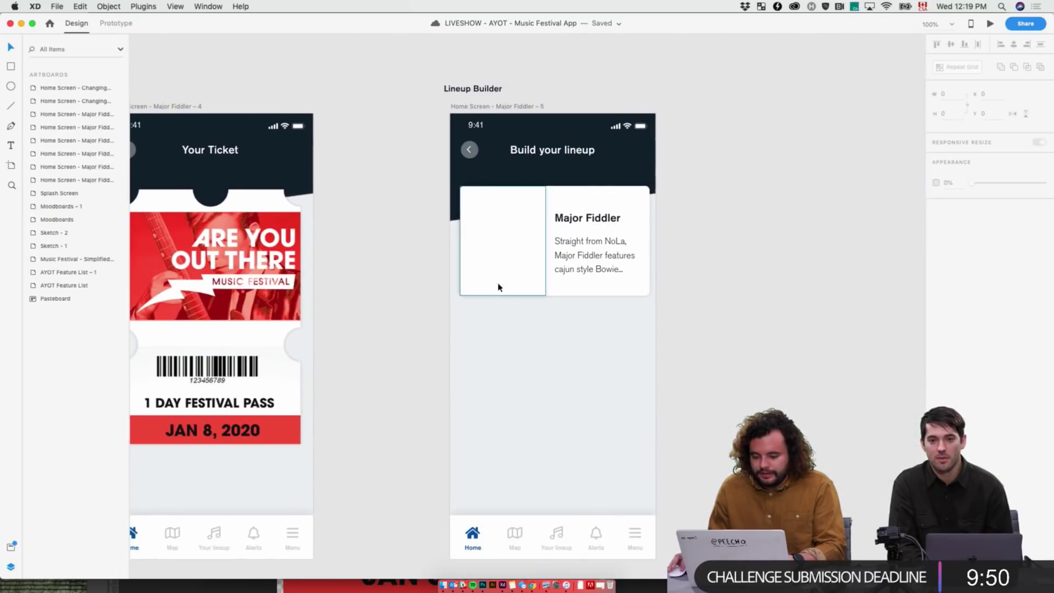
pyautogui.rightClick(499, 266)
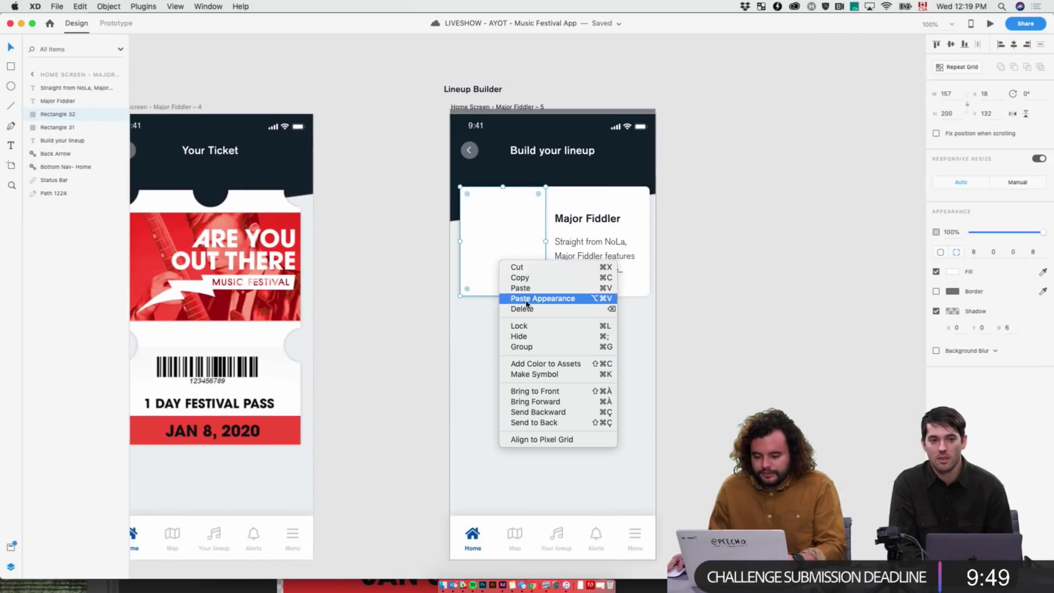
pyautogui.click(543, 298)
pyautogui.click(769, 346)
pyautogui.hscroll(-1, 769, 346)
pyautogui.click(573, 316)
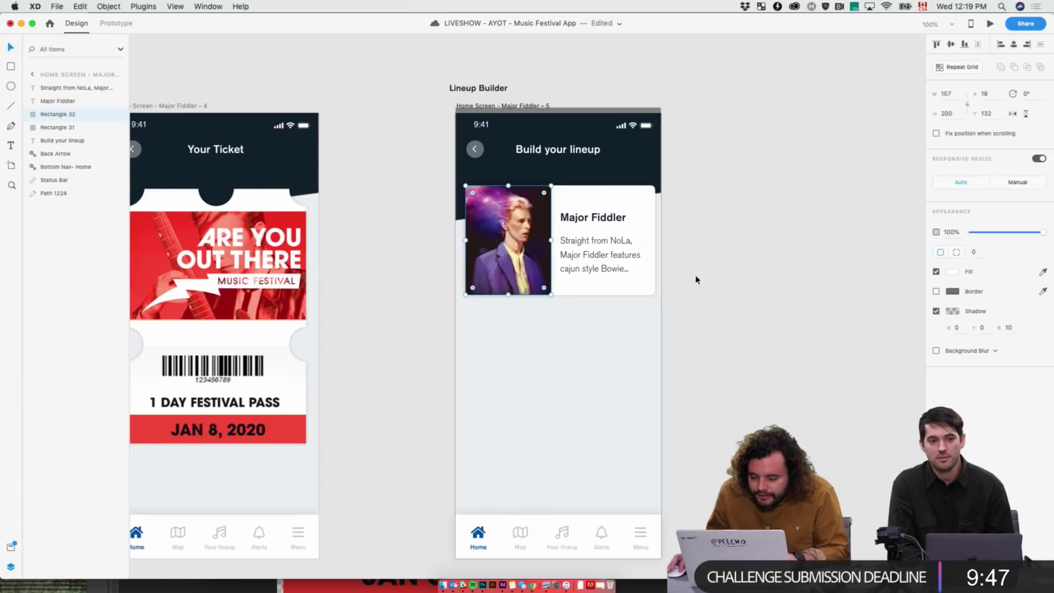
pyautogui.click(749, 282)
pyautogui.scroll(1, 751, 284)
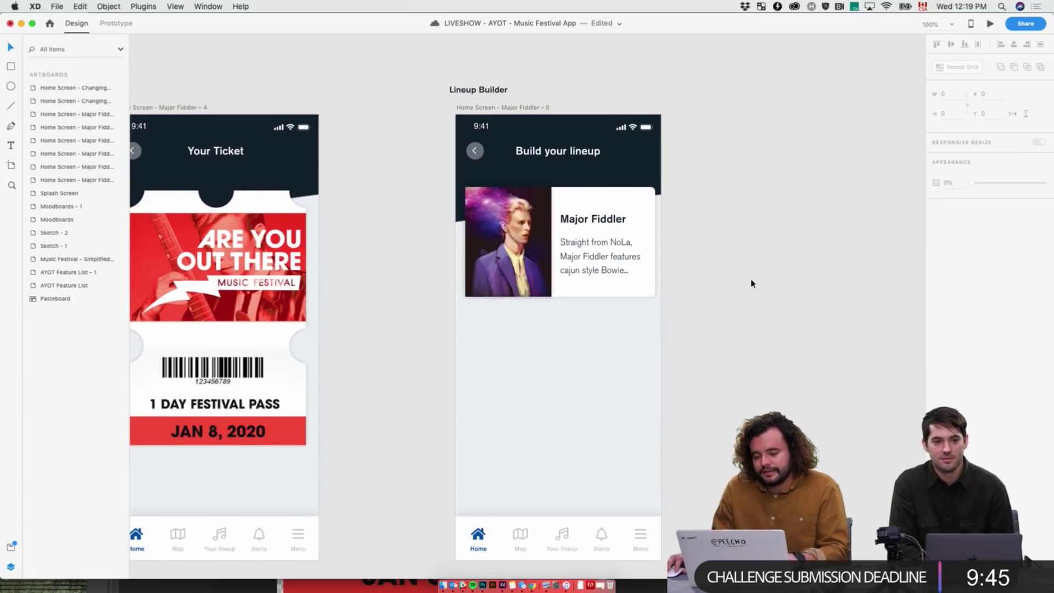
# - Nudge the card's heading and description together up by 20 so the heading sits at Y 158
pyautogui.scroll(1, 753, 283)
pyautogui.press('super+equal')
pyautogui.scroll(5, 742, 329)
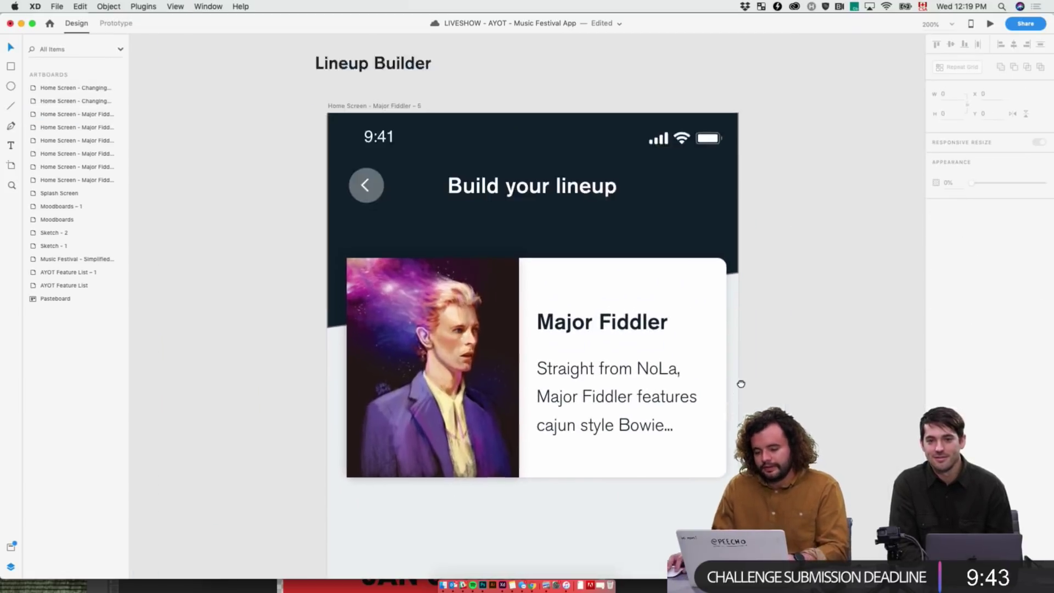
pyautogui.click(626, 388)
pyautogui.moveTo(625, 387); pyautogui.dragTo(625, 379)
pyautogui.keyDown('shift'); pyautogui.click(612, 332); pyautogui.keyUp('shift')
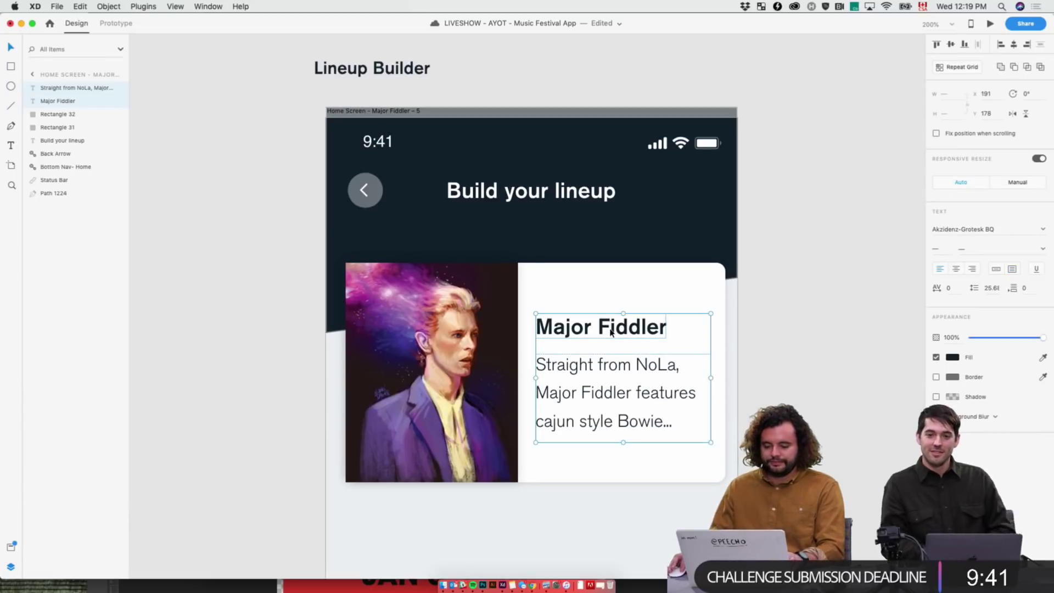
pyautogui.hotkey('shift', 'Up')
pyautogui.hotkey('shift', 'Up')
pyautogui.press('Escape')
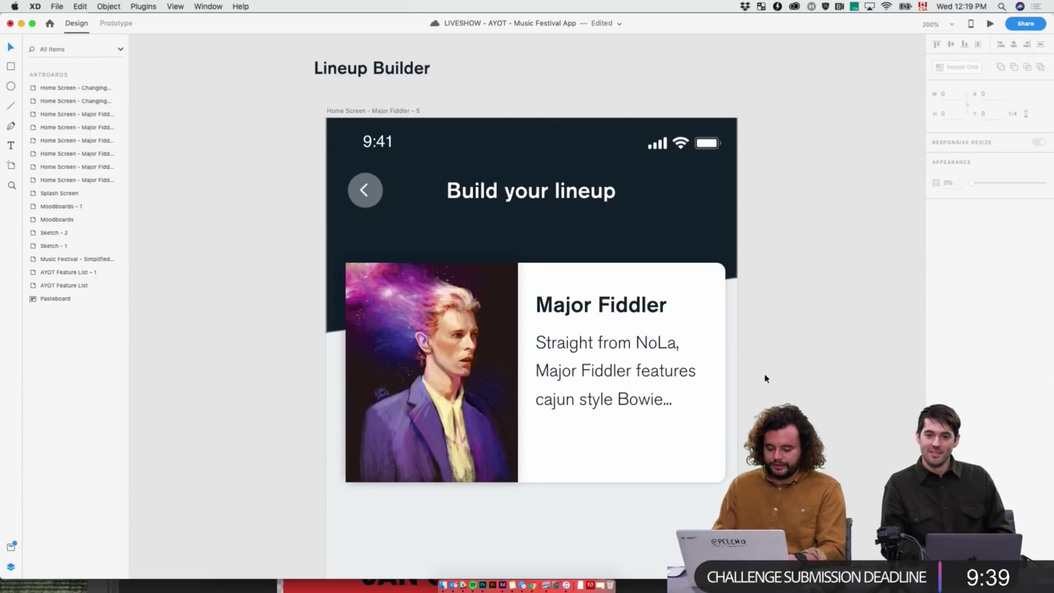
# - Copy the "View All" link text from the Home Screen - Major Fiddler artboard
pyautogui.press('super+minus')
pyautogui.press('super+minus')
pyautogui.press('super+minus')
pyautogui.hscroll(-10, 371, 420)
pyautogui.hscroll(-10, 371, 419)
pyautogui.scroll(-3, 371, 420)
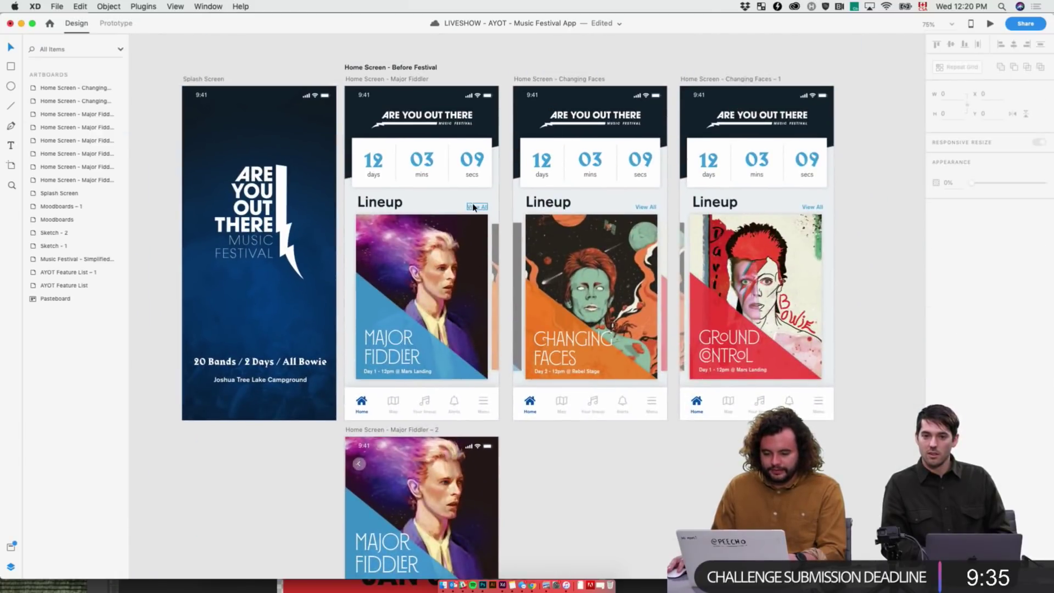
pyautogui.click(477, 207)
pyautogui.press('Escape')
# - Paste the "View All" link into the Lineup Builder artboard and place it below the card's description at X 191, Y 285
pyautogui.scroll(-10, 345, 406)
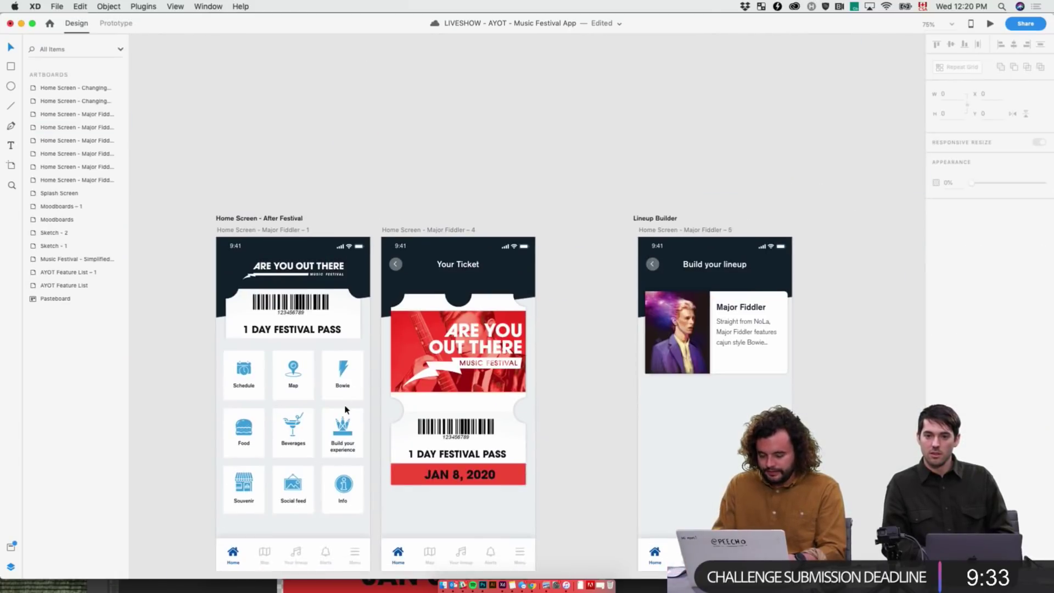
pyautogui.press('super+1')
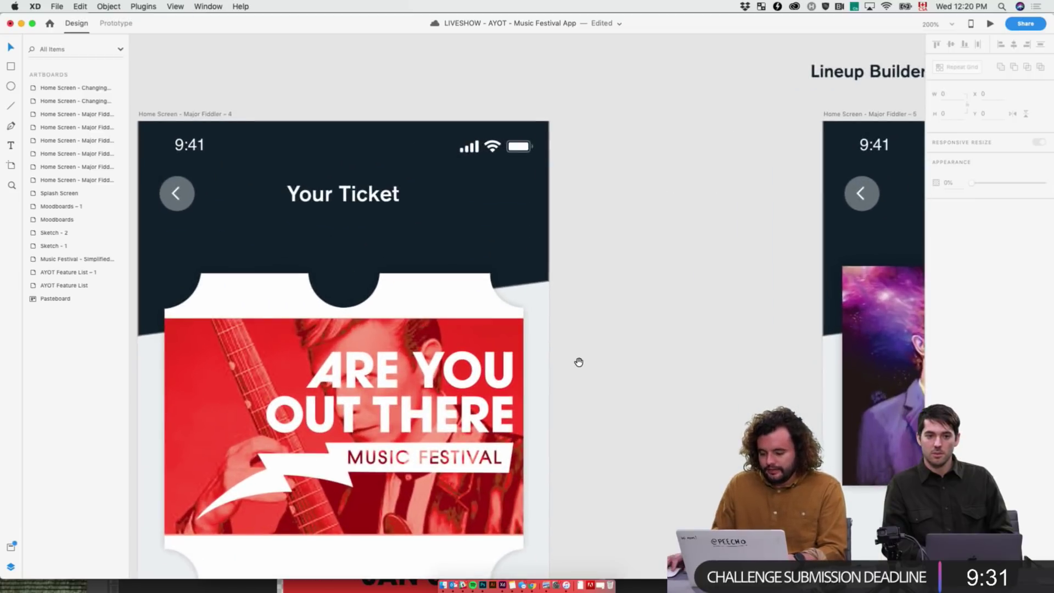
pyautogui.hscroll(10, 385, 357)
pyautogui.click(407, 106)
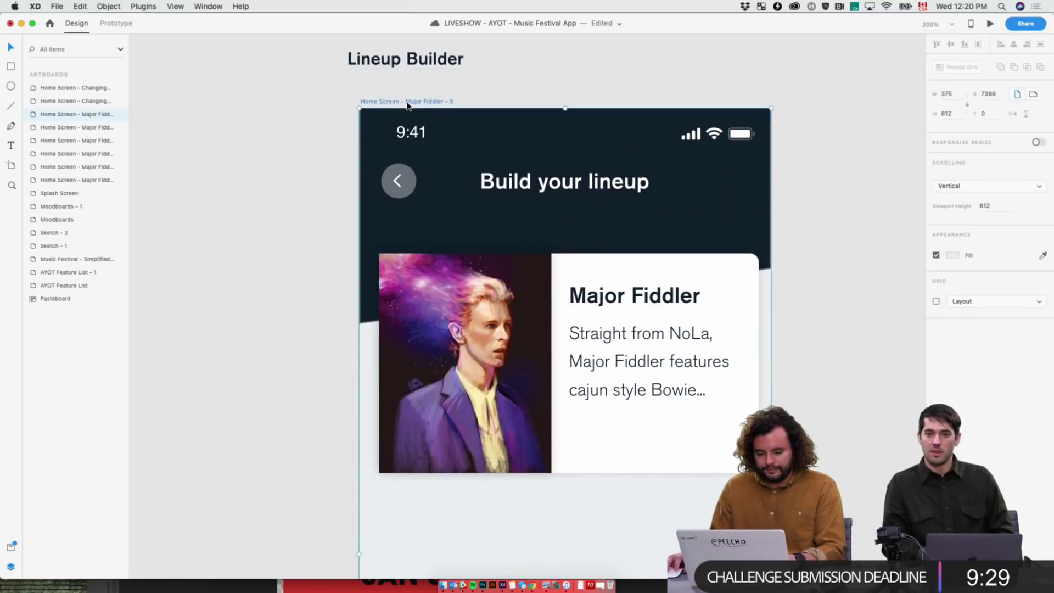
pyautogui.press('super+v')
pyautogui.moveTo(720, 431); pyautogui.dragTo(603, 431)
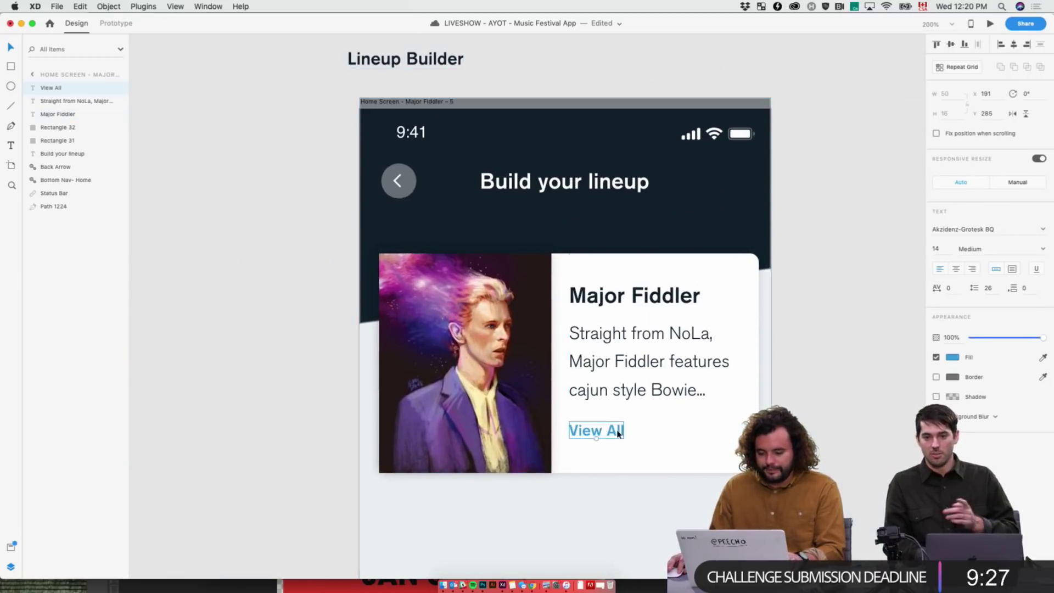
# - Change the pasted link's text to "Details"
pyautogui.press('Return')
pyautogui.write('Det')
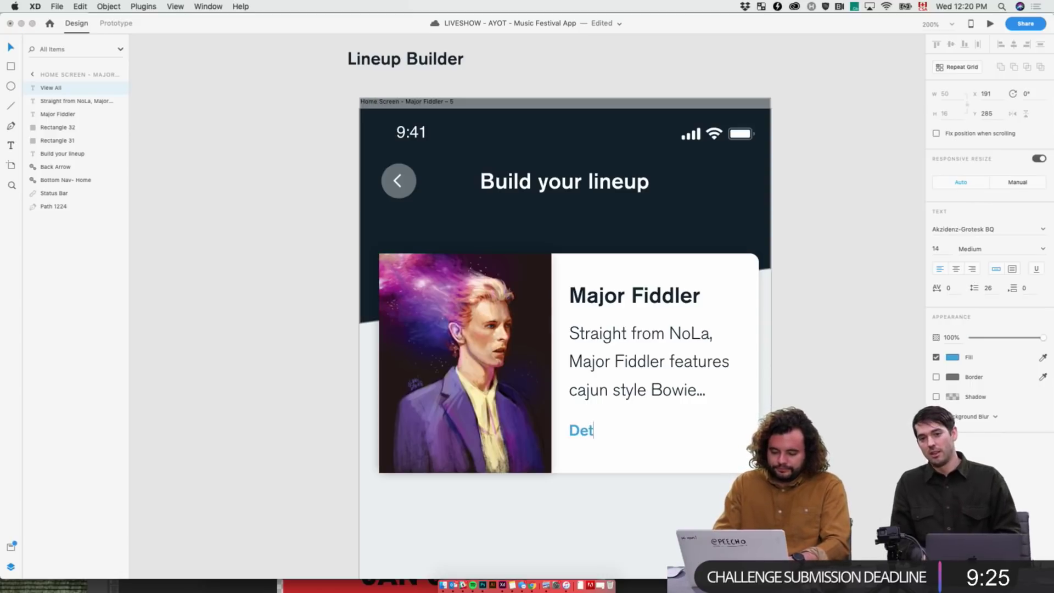
pyautogui.press('Escape')
pyautogui.press('Escape')
pyautogui.press('super+1')
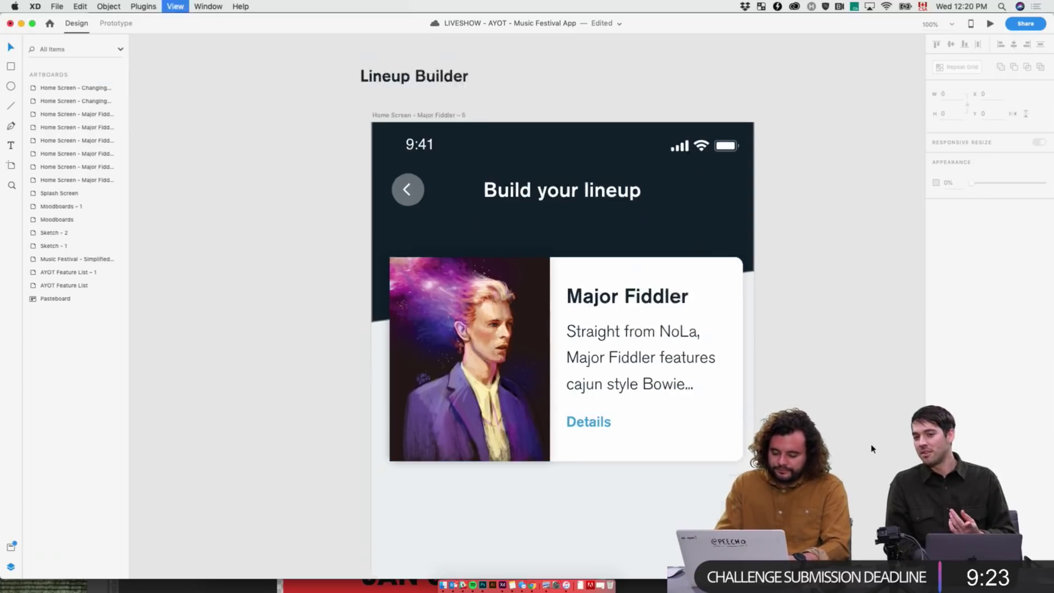
pyautogui.scroll(-3, 730, 420)
pyautogui.click(533, 286)
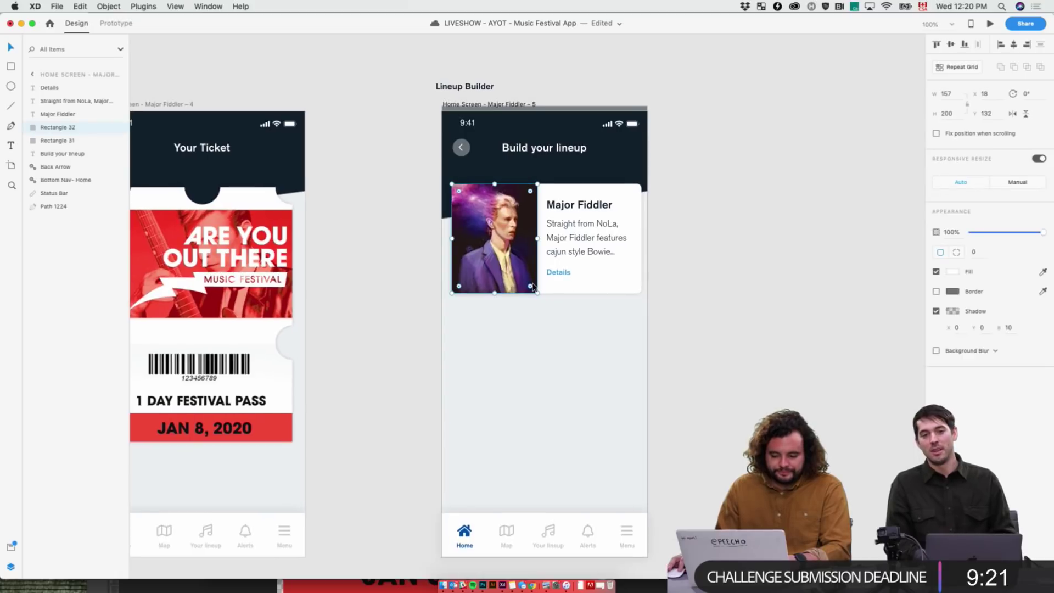
pyautogui.moveTo(643, 344); pyautogui.dragTo(460, 217)
pyautogui.click(778, 311)
# - Group the card's heading, description, Details link, white background rectangle and band picture
pyautogui.click(579, 205)
pyautogui.keyDown('shift'); pyautogui.click(589, 248); pyautogui.keyUp('shift')
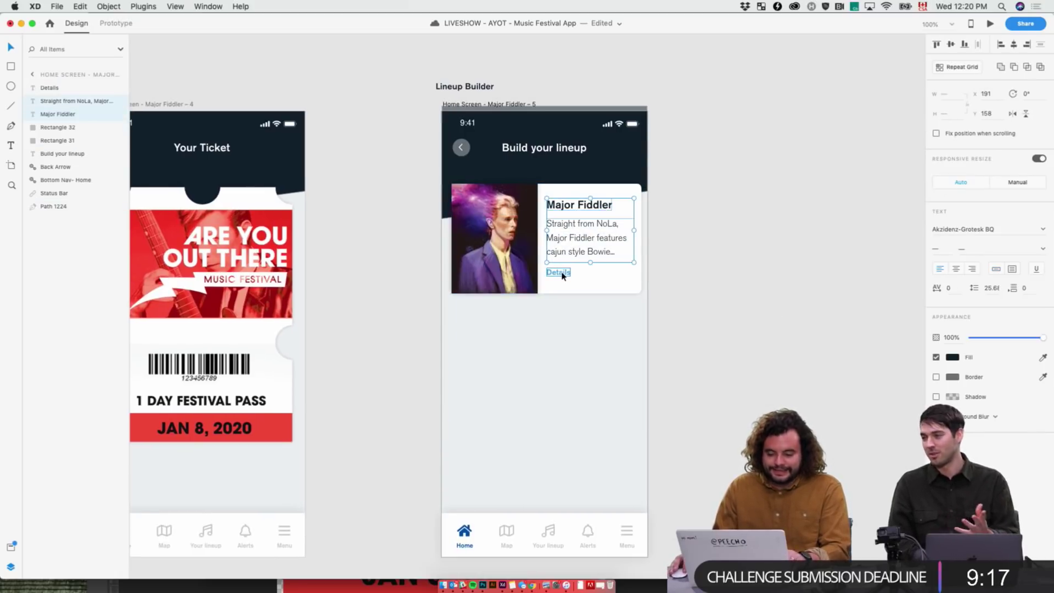
pyautogui.keyDown('shift'); pyautogui.click(559, 273); pyautogui.keyUp('shift')
pyautogui.keyDown('shift'); pyautogui.click(566, 288); pyautogui.keyUp('shift')
pyautogui.keyDown('shift'); pyautogui.click(494, 272); pyautogui.keyUp('shift')
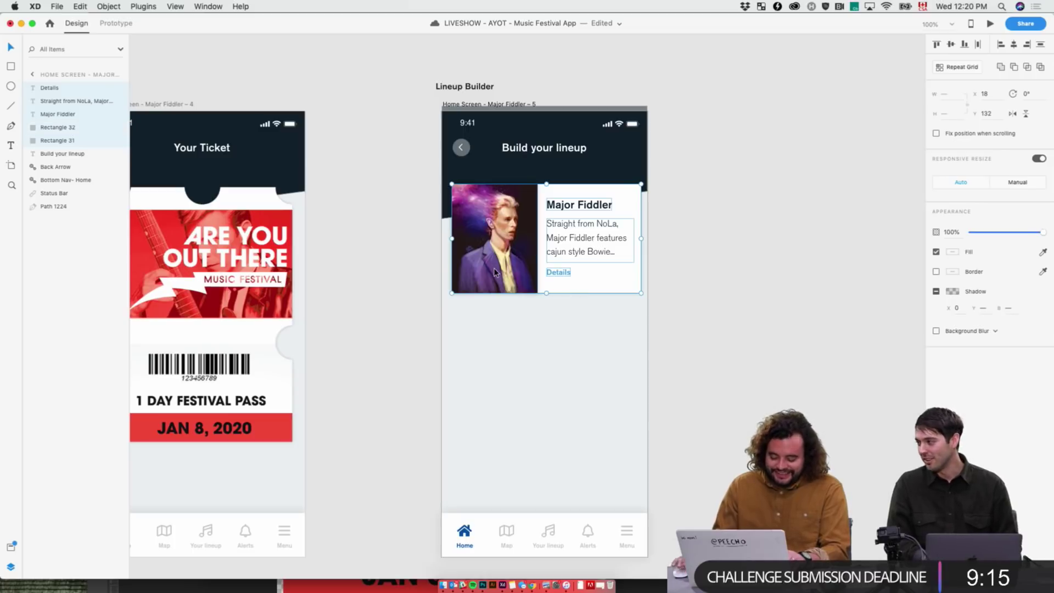
pyautogui.press('super+g')
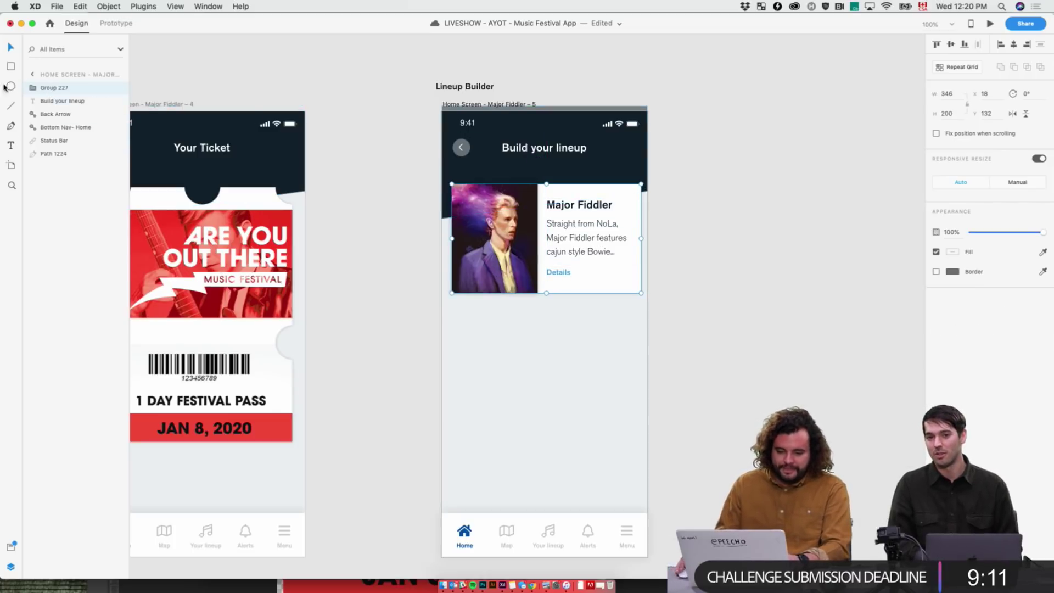
# - Rename the new card group as "Band Card"
pyautogui.doubleClick(59, 89)
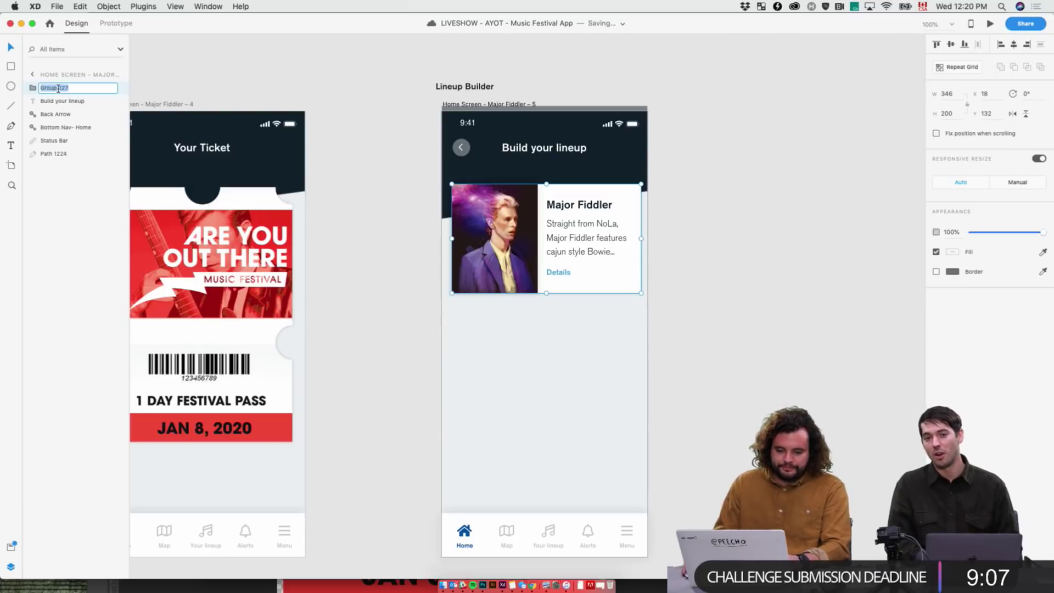
pyautogui.write('Band')
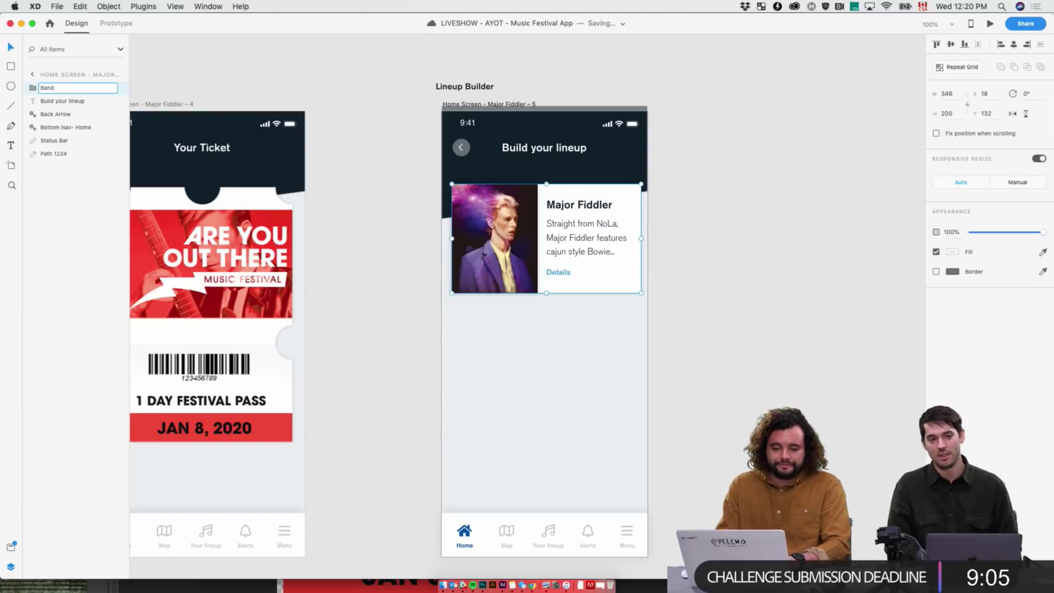
pyautogui.write(' Card')
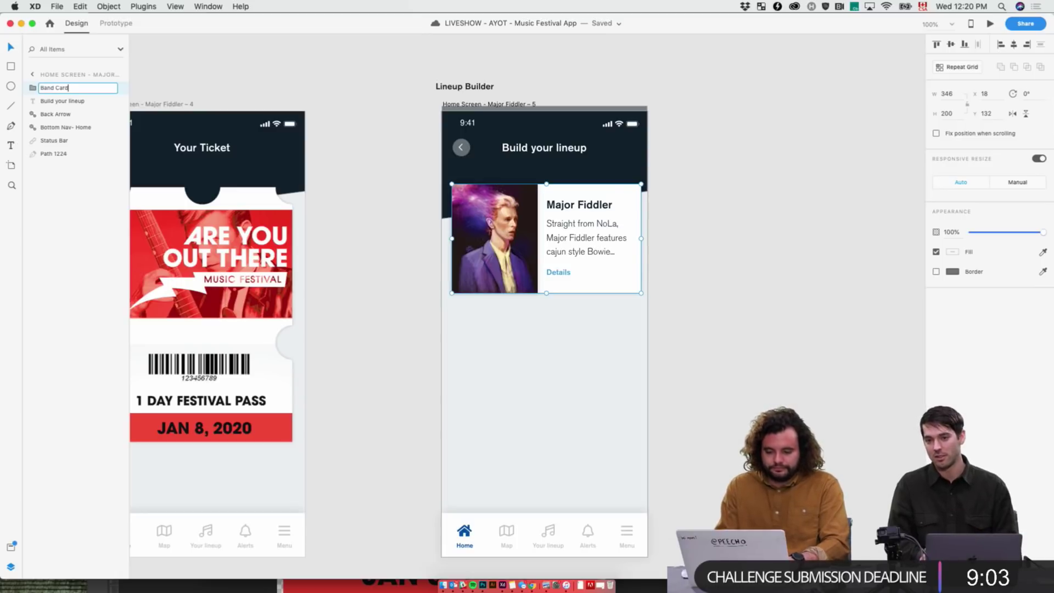
pyautogui.press('Return')
pyautogui.click(754, 209)
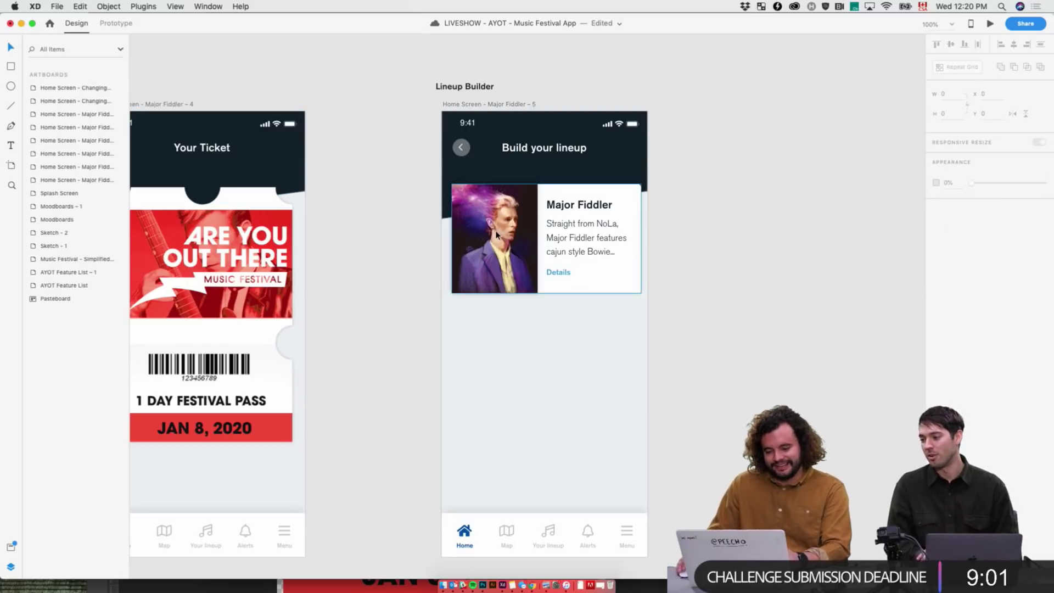
pyautogui.hscroll(-1, 813, 252)
pyautogui.press('super+2')
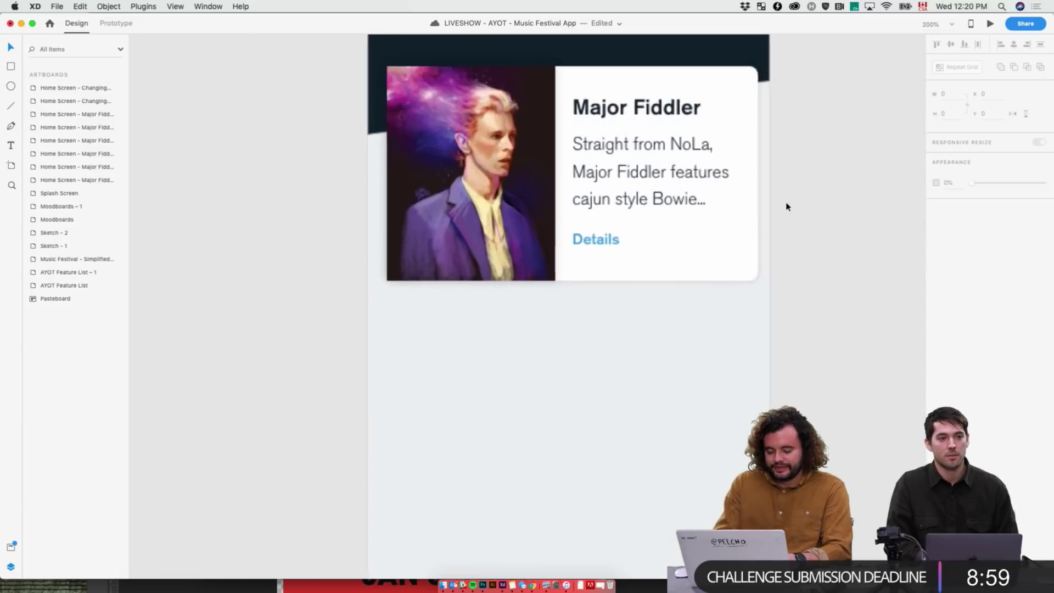
pyautogui.scroll(5, 786, 205)
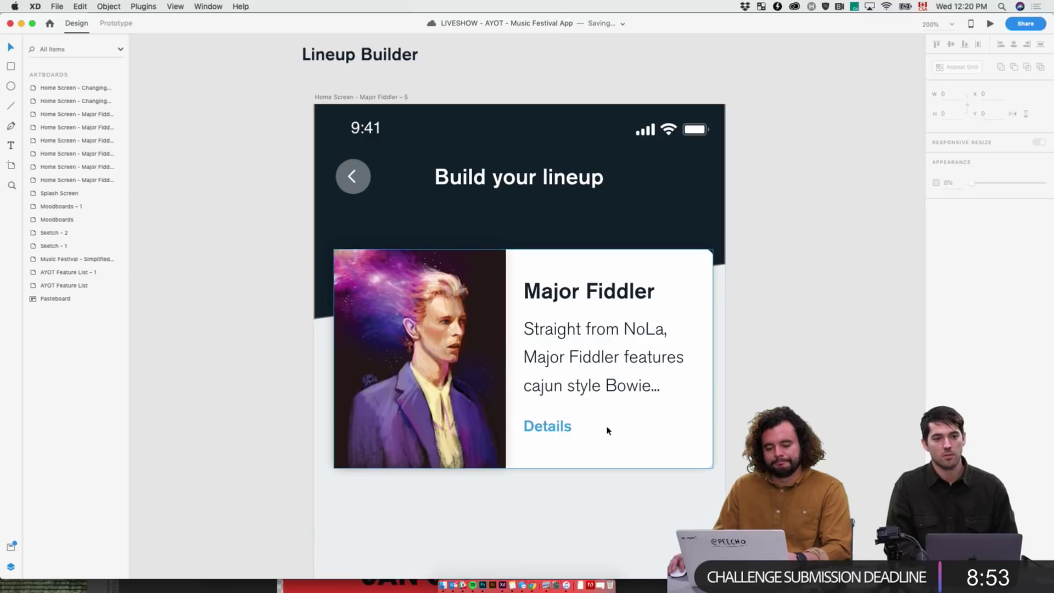
pyautogui.click(580, 529)
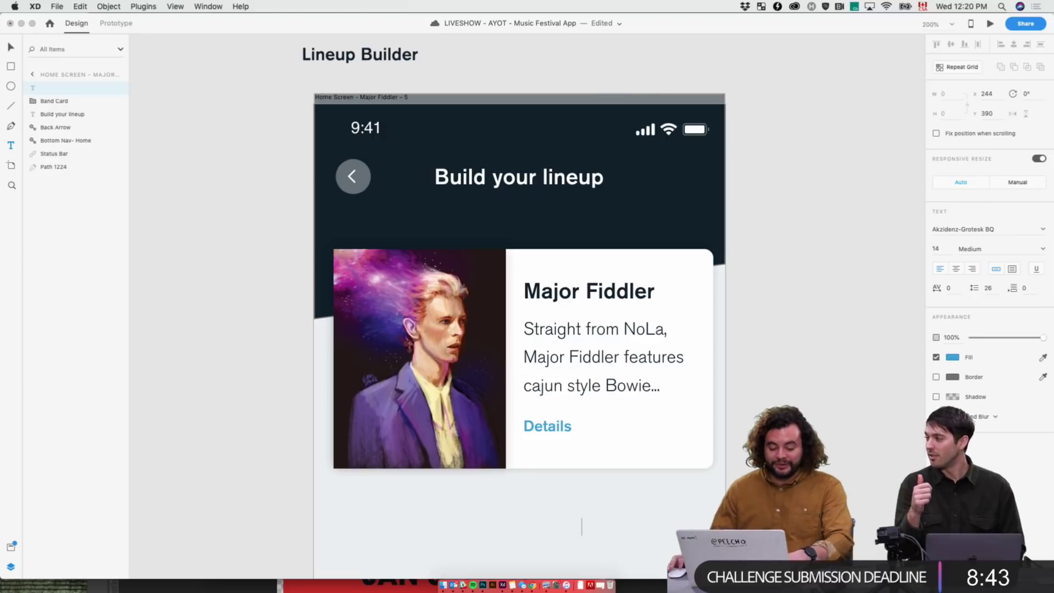
pyautogui.press('Escape')
pyautogui.press('super+1')
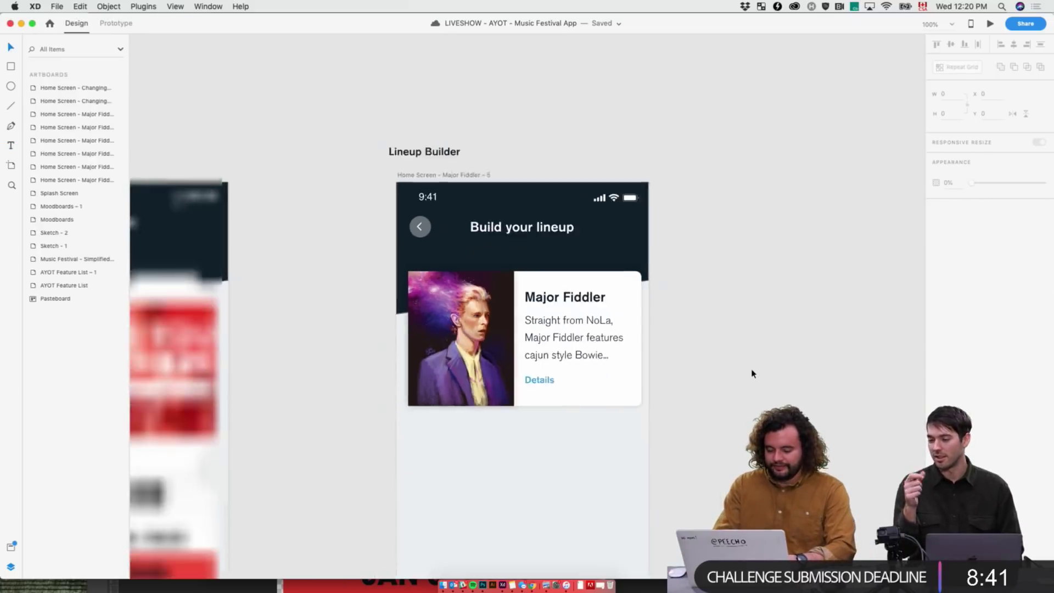
# - Open the Creative Cloud Libraries and place the AYOT library's slim lightning bolt graphic on the pasteboard beside the Lineup Builder artboard
pyautogui.click(558, 353)
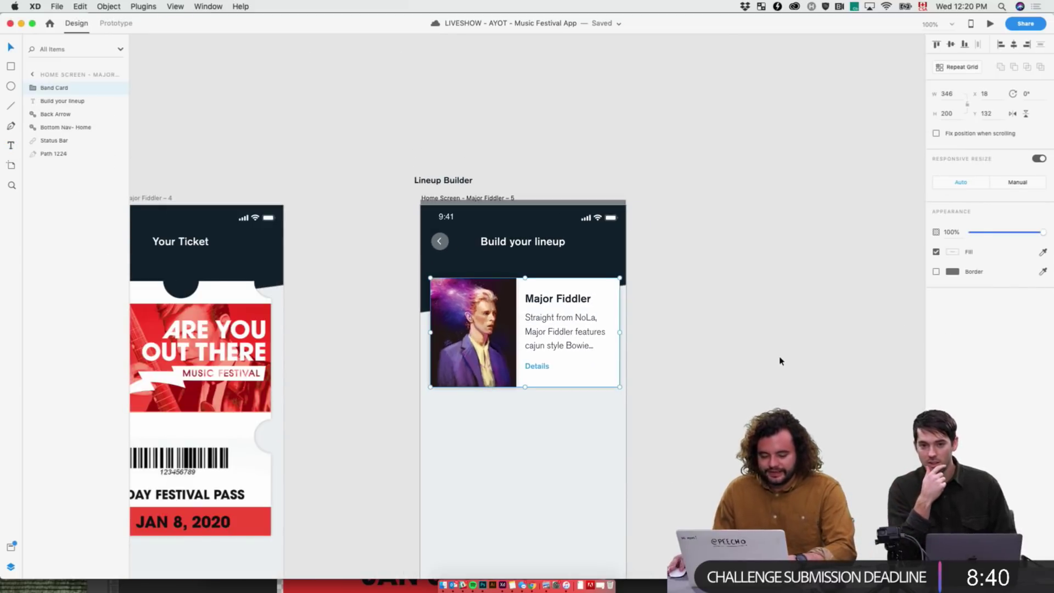
pyautogui.click(239, 7)
pyautogui.write('cc')
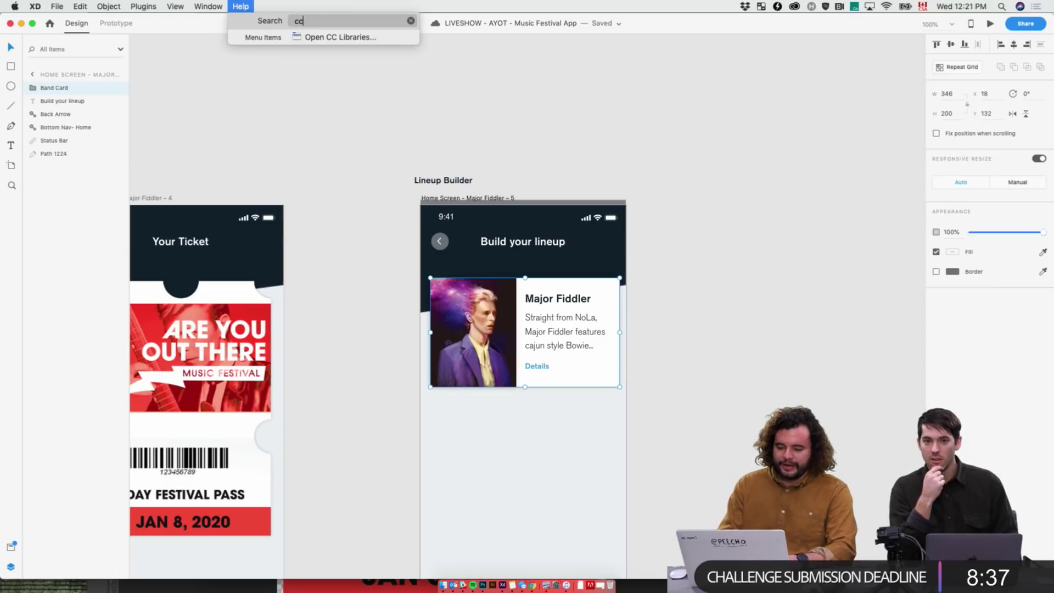
pyautogui.click(335, 37)
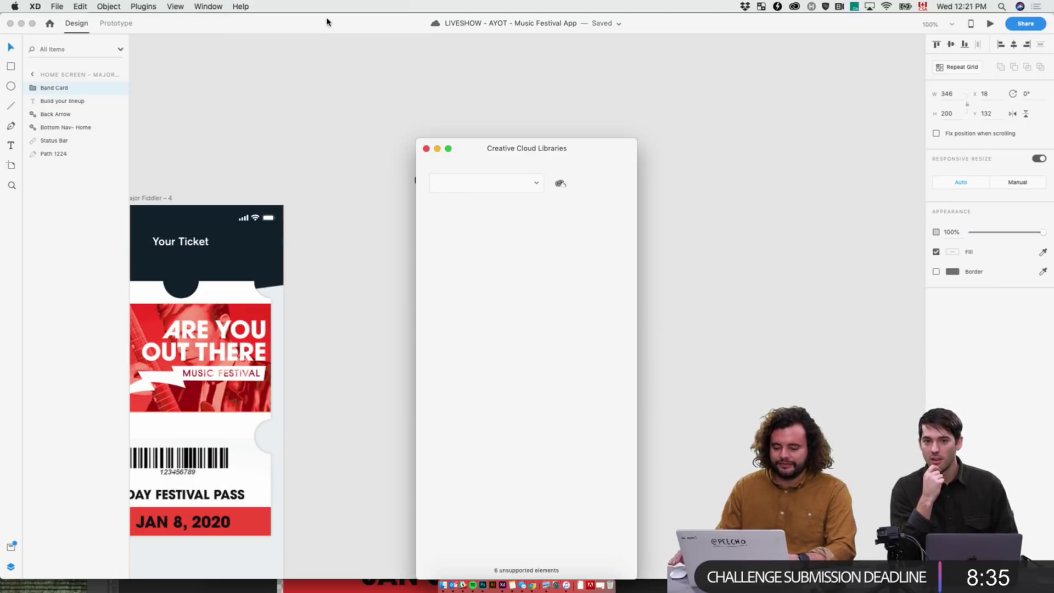
pyautogui.moveTo(507, 155); pyautogui.dragTo(728, 69)
pyautogui.scroll(-10, 815, 342)
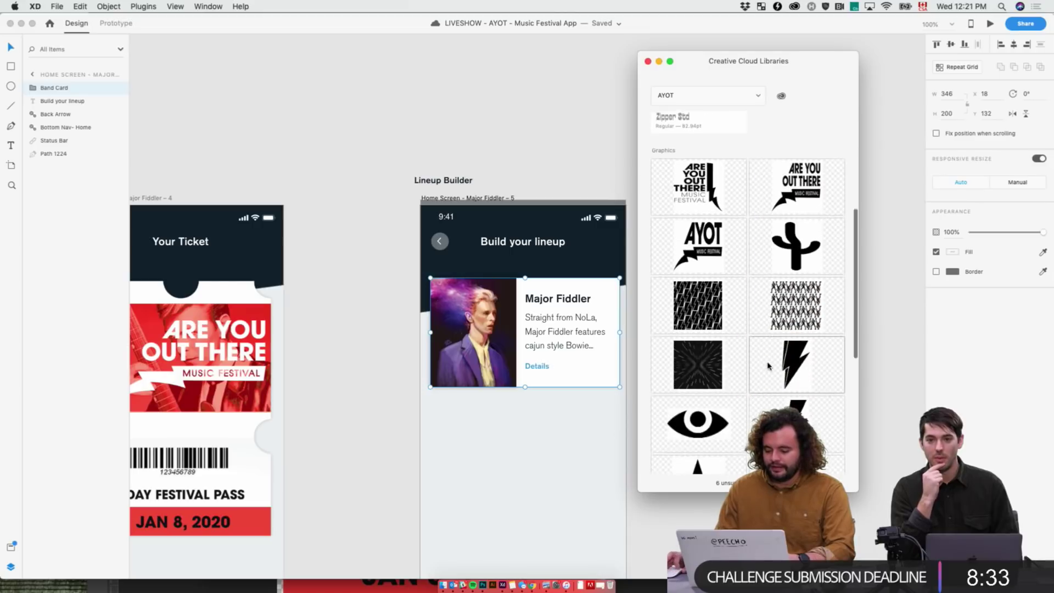
pyautogui.moveTo(789, 367); pyautogui.dragTo(346, 251)
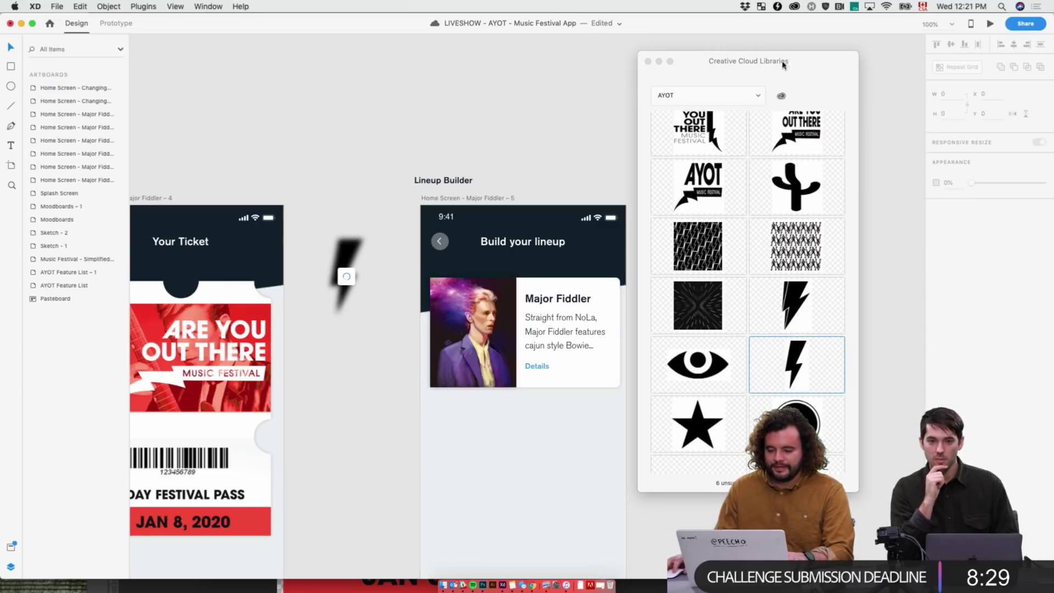
pyautogui.moveTo(783, 65); pyautogui.dragTo(838, 81)
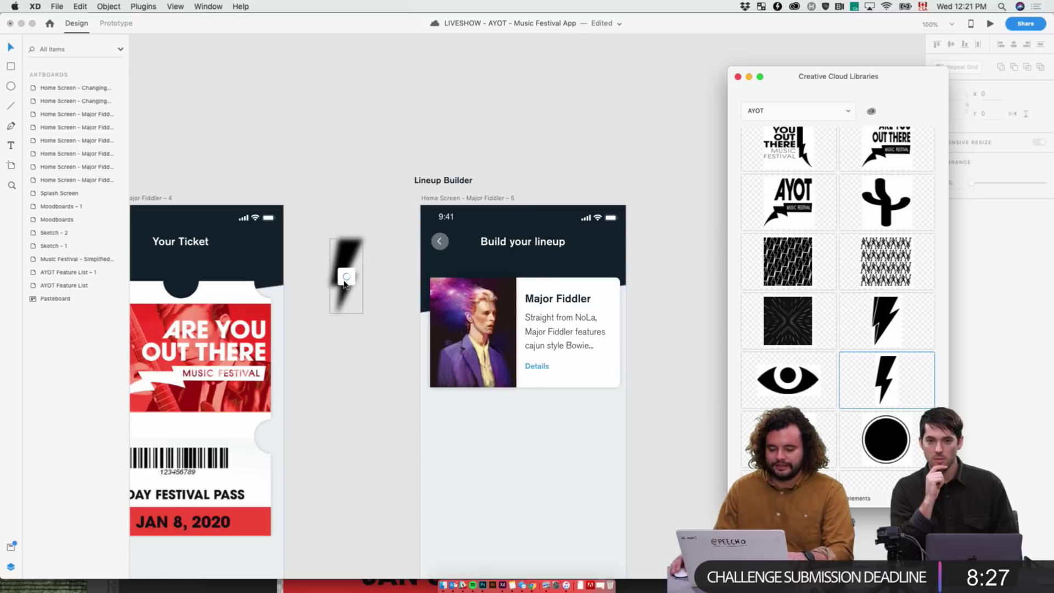
# - Move the lightning bolt onto the Major Fiddler card, scale it down to about 18 × 40, and save
pyautogui.press('super+equal')
pyautogui.click(179, 184)
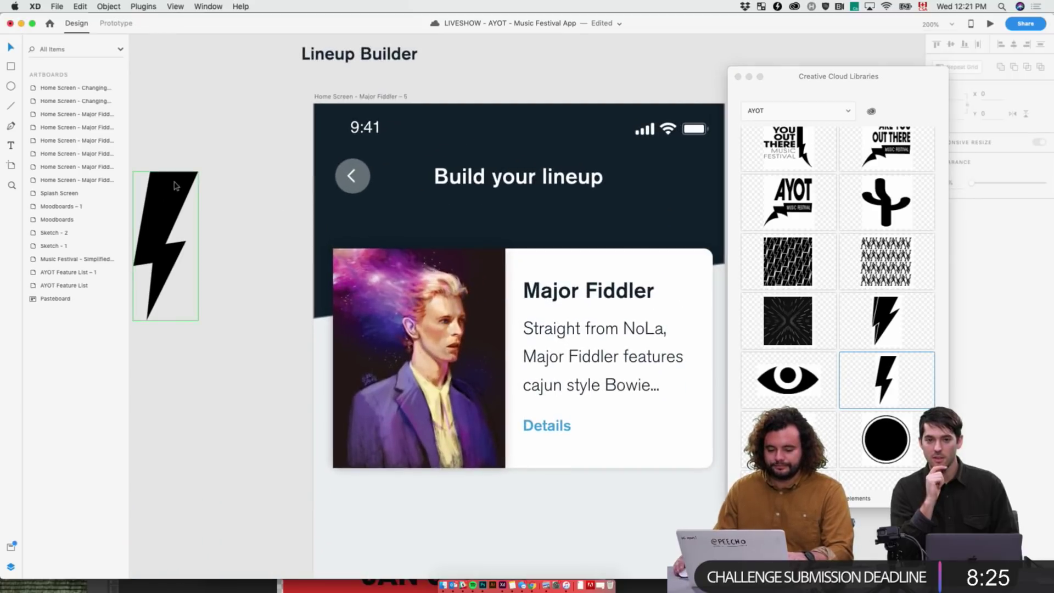
pyautogui.moveTo(169, 208); pyautogui.dragTo(677, 369)
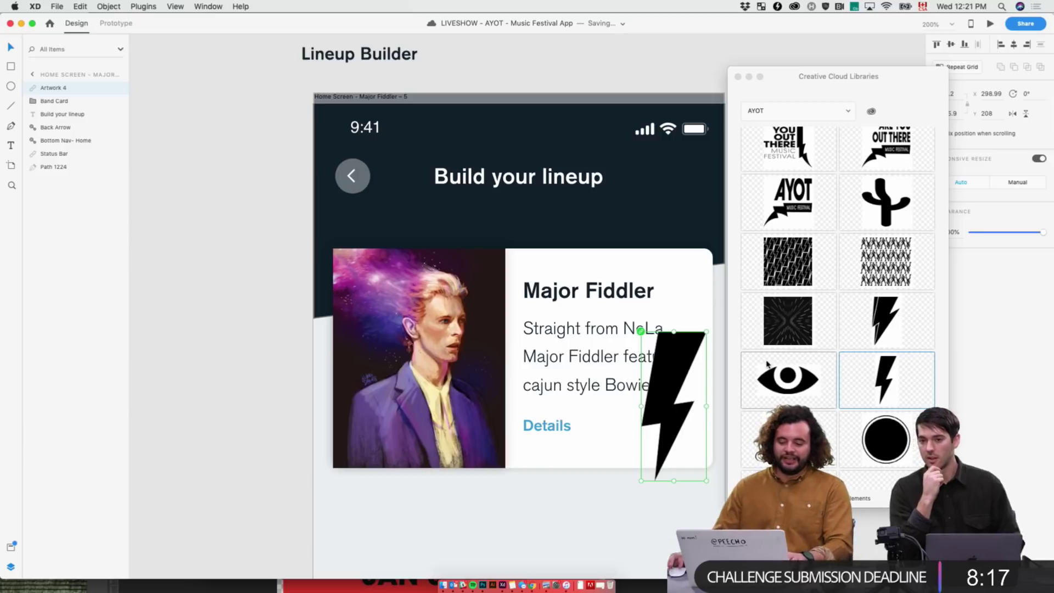
pyautogui.moveTo(707, 331); pyautogui.dragTo(684, 383)
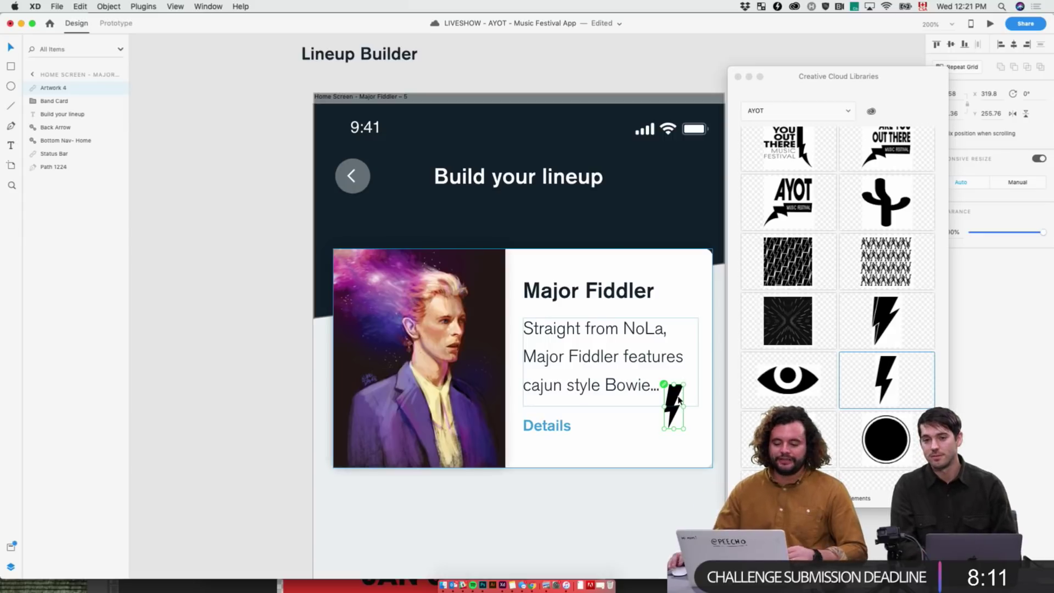
pyautogui.press('super+s')
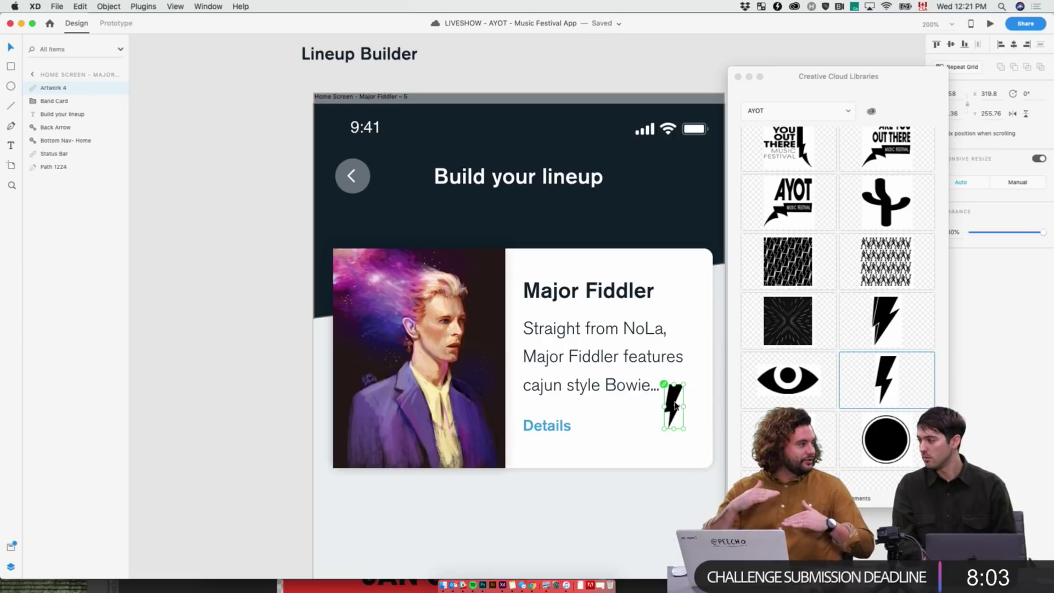
# - Position the lightning bolt in the card's lower-right corner at about X 337, Y 282
pyautogui.moveTo(675, 407); pyautogui.dragTo(682, 432)
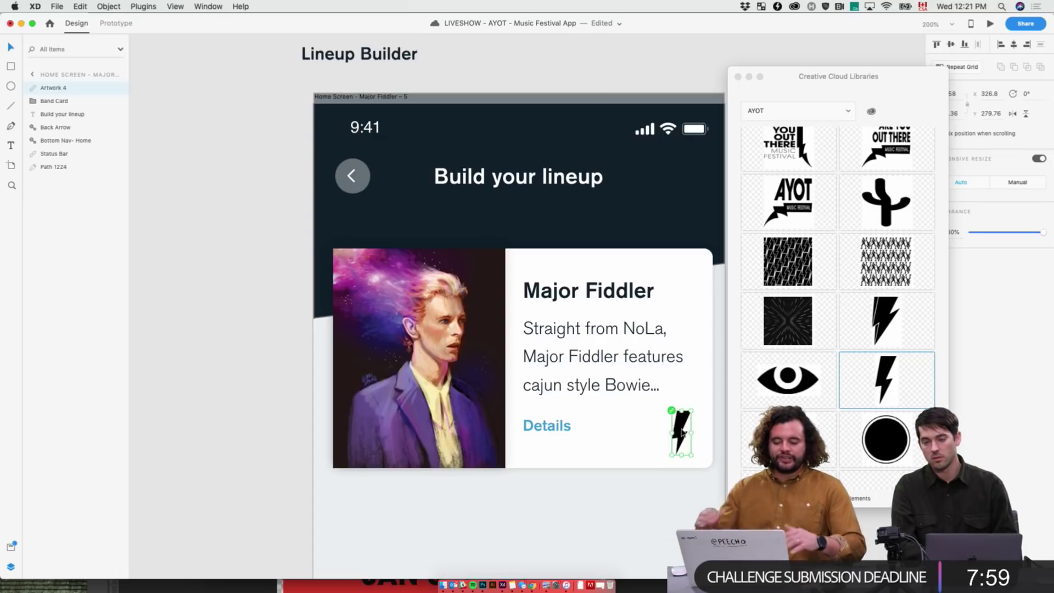
pyautogui.click(685, 502)
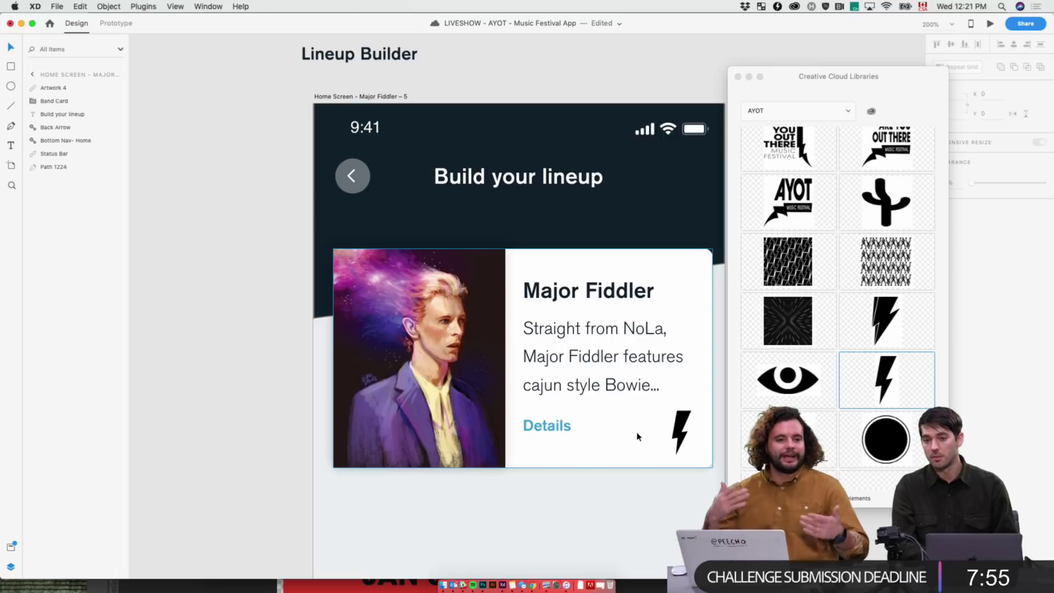
pyautogui.hscroll(5, 521, 466)
pyautogui.scroll(-2, 520, 466)
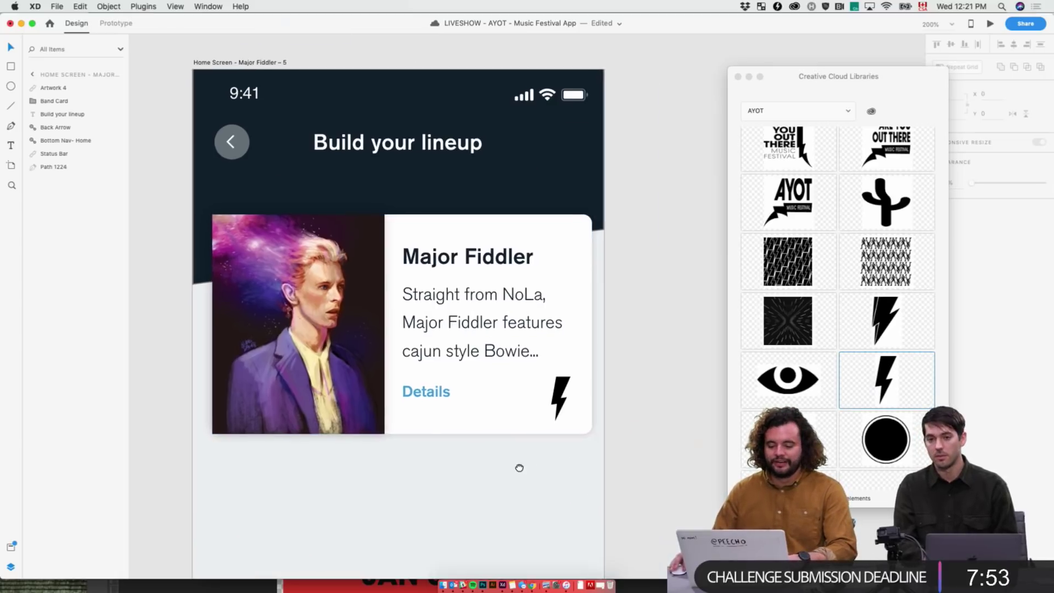
pyautogui.click(544, 384)
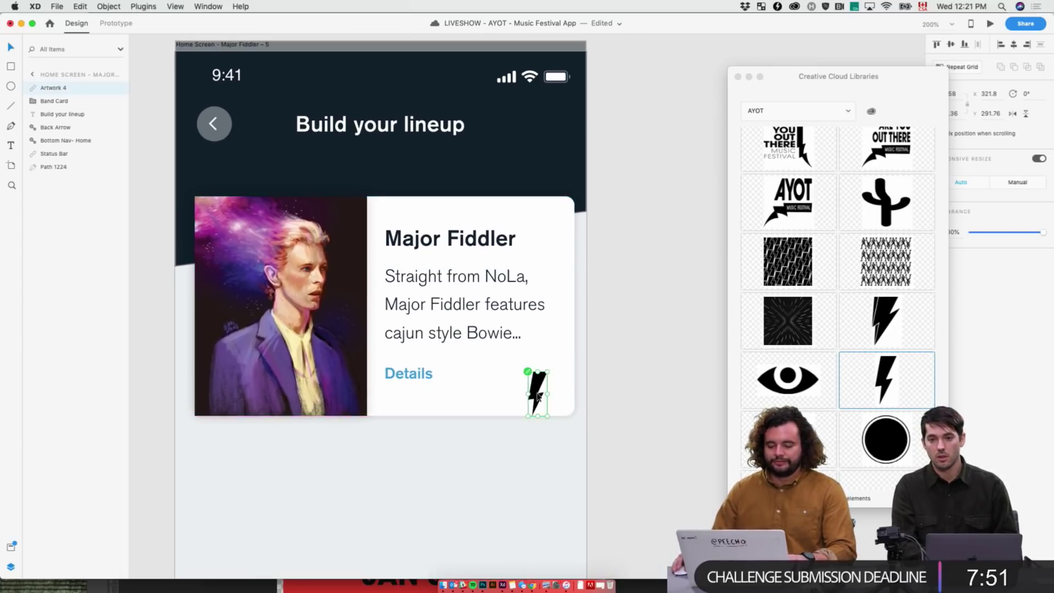
pyautogui.moveTo(543, 384); pyautogui.dragTo(564, 394)
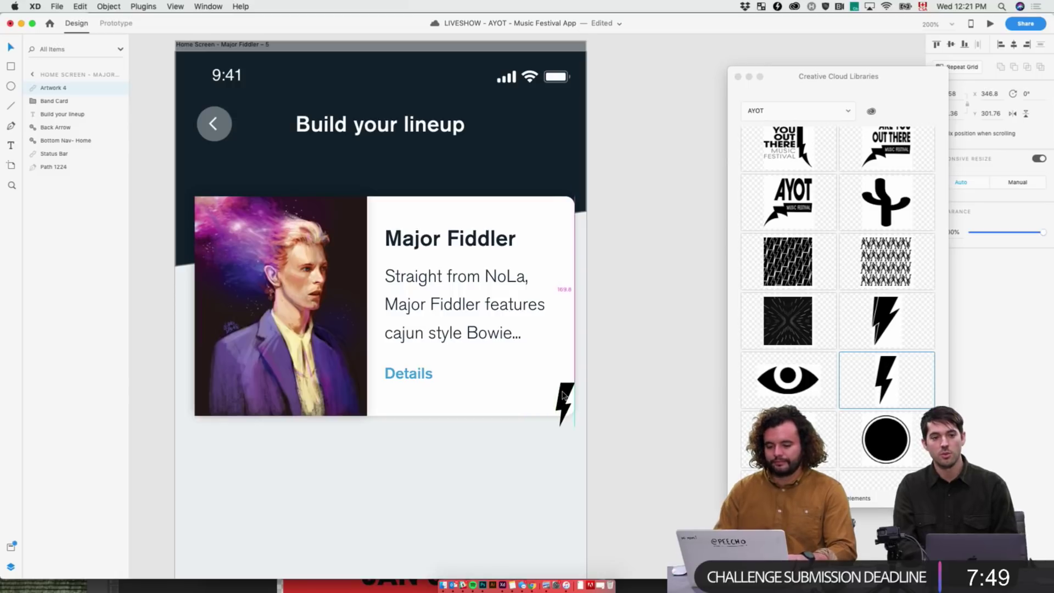
pyautogui.hotkey('shift', 'Left')
pyautogui.hotkey('shift', 'Left')
pyautogui.hotkey('shift', 'Up')
pyautogui.hotkey('shift', 'Up')
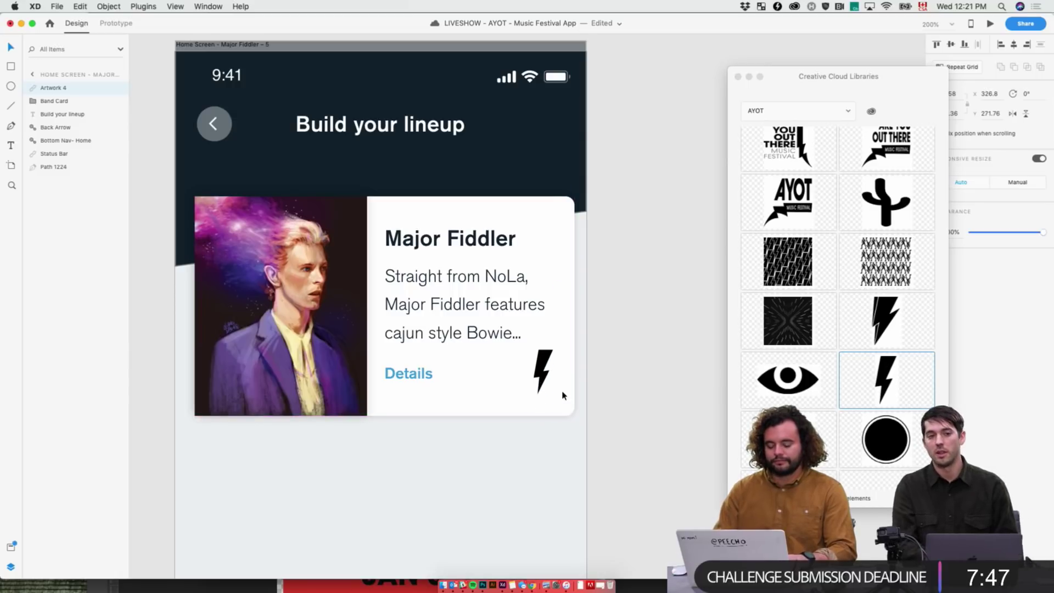
pyautogui.hotkey('shift', 'Right')
pyautogui.hotkey('shift', 'Down')
pyautogui.click(651, 401)
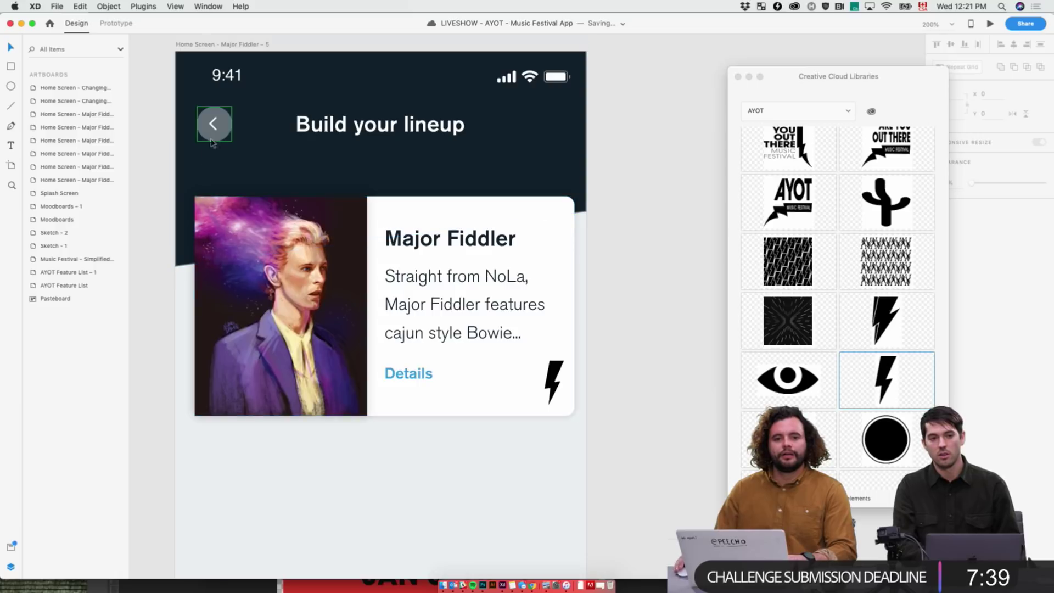
pyautogui.press('super+minus')
pyautogui.press('super+minus')
pyautogui.press('super+minus')
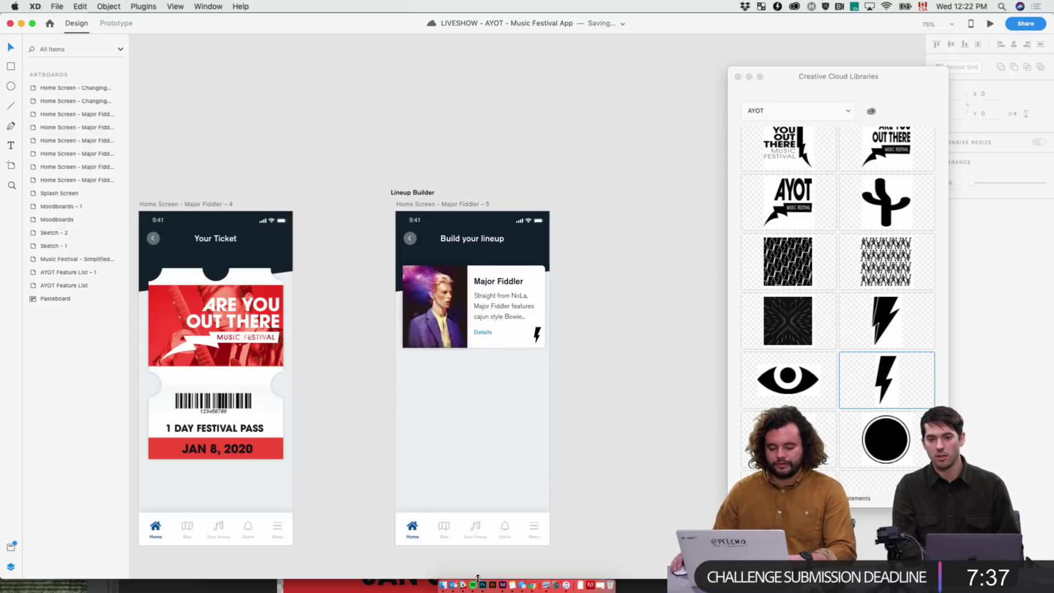
pyautogui.scroll(-3, 459, 502)
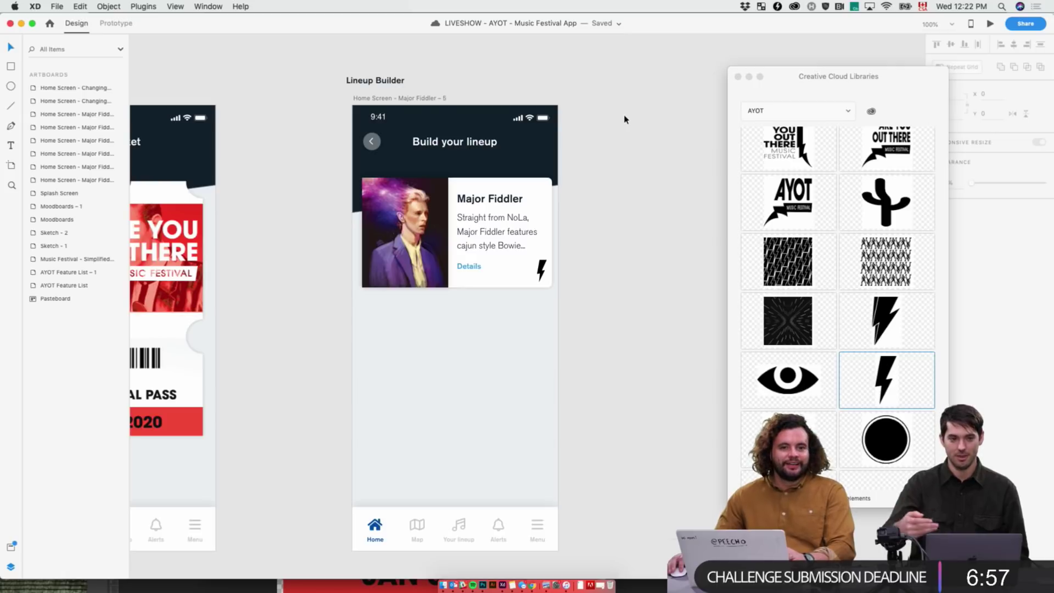
# - Unlink the card's lightning bolt graphic from its Creative Cloud library
pyautogui.press('super+2')
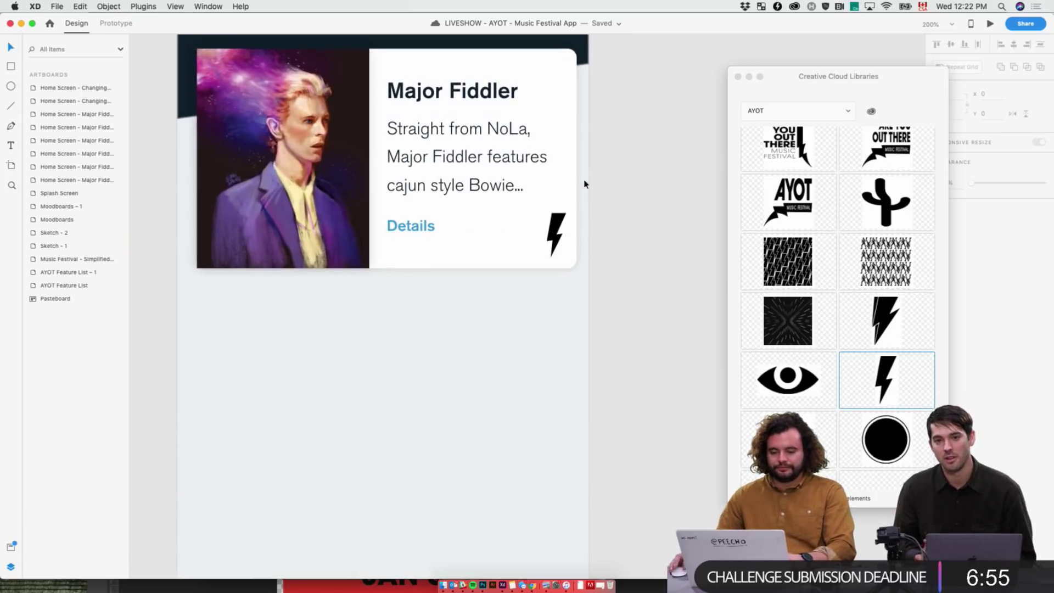
pyautogui.click(556, 235)
pyautogui.moveTo(855, 80); pyautogui.dragTo(795, 77)
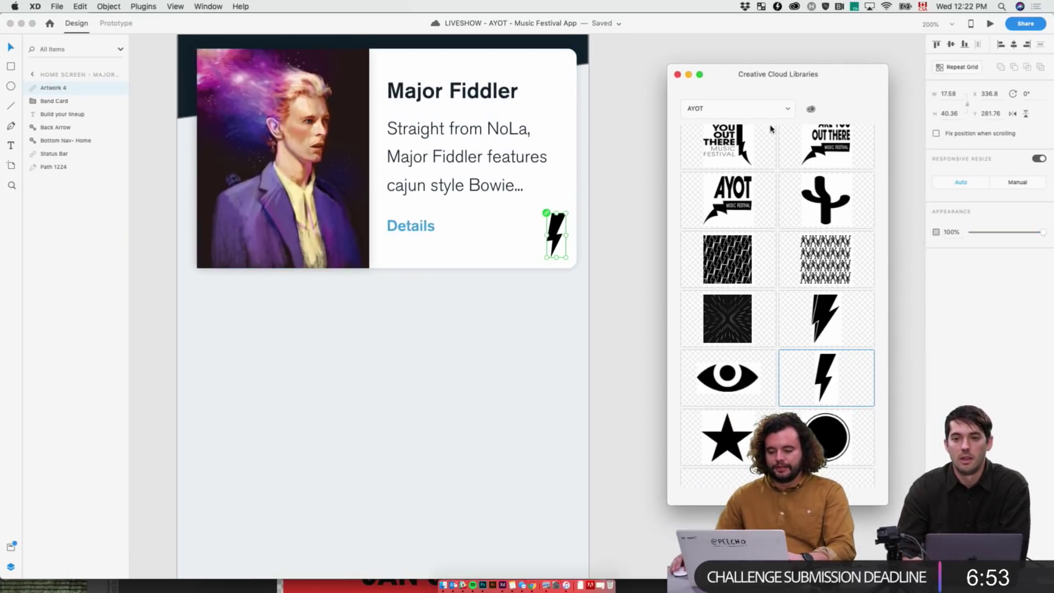
pyautogui.click(553, 218)
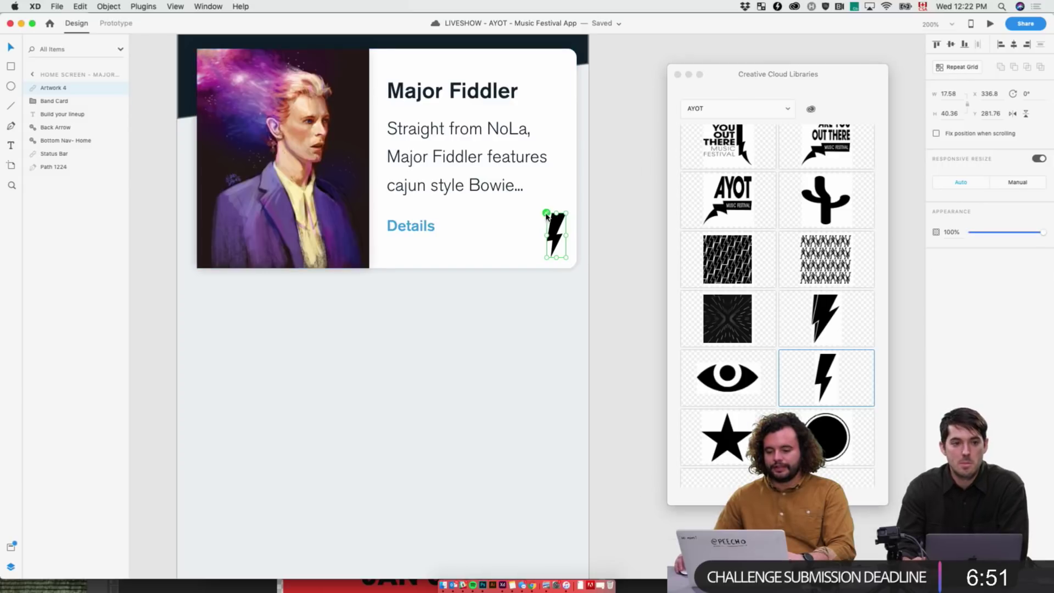
pyautogui.rightClick(547, 216)
pyautogui.click(636, 176)
pyautogui.moveTo(636, 198); pyautogui.dragTo(606, 266)
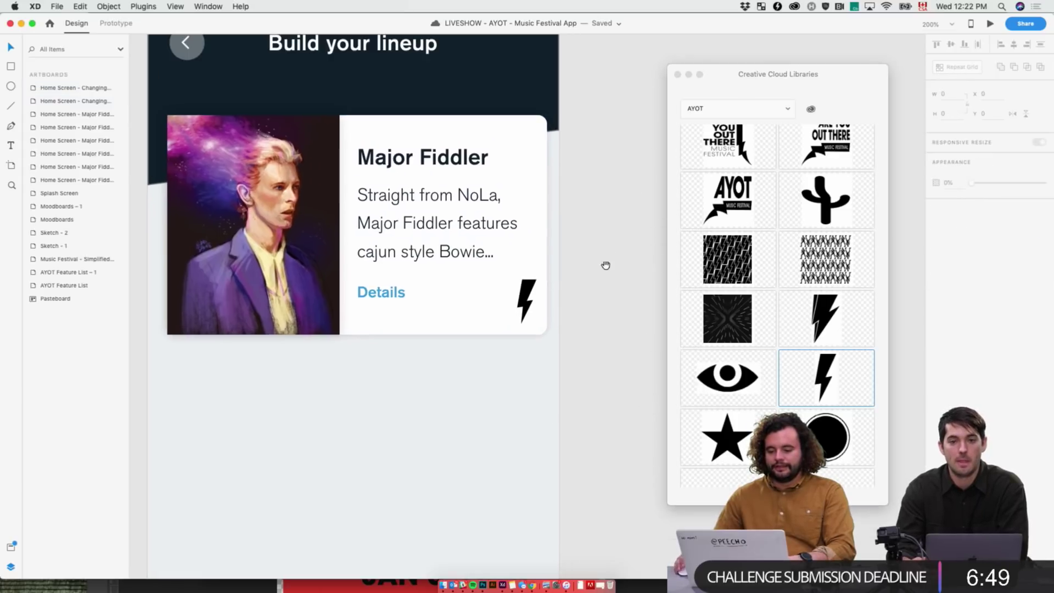
pyautogui.click(525, 300)
pyautogui.scroll(-1, 521, 284)
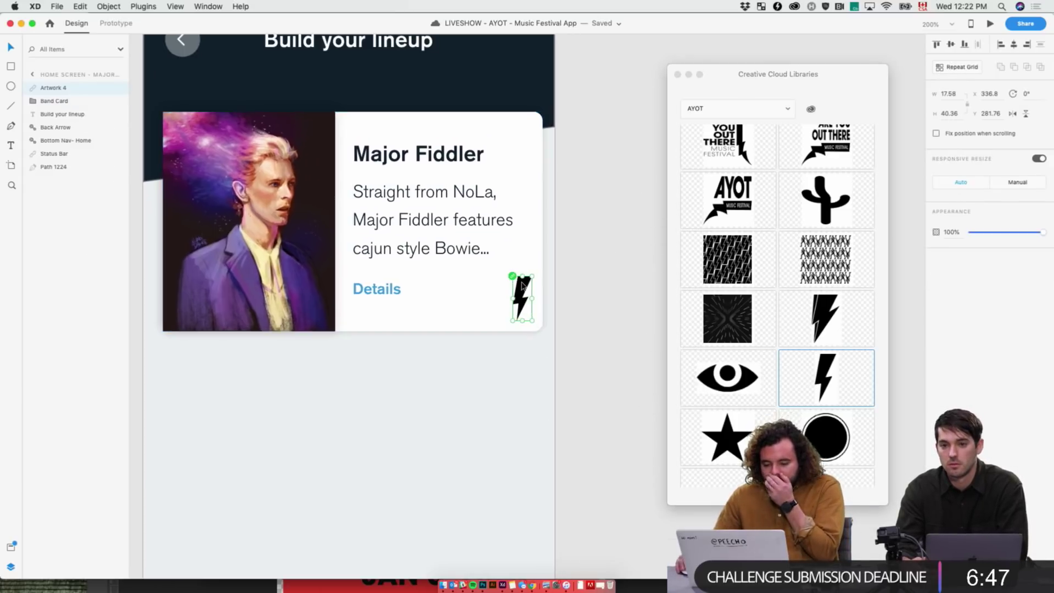
pyautogui.rightClick(522, 284)
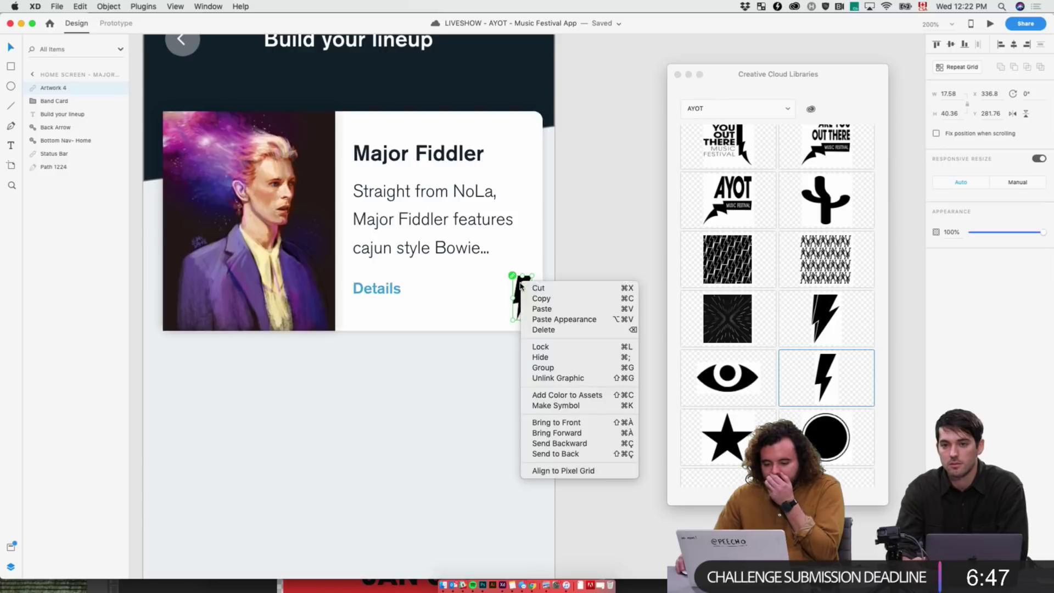
pyautogui.click(578, 377)
pyautogui.click(631, 117)
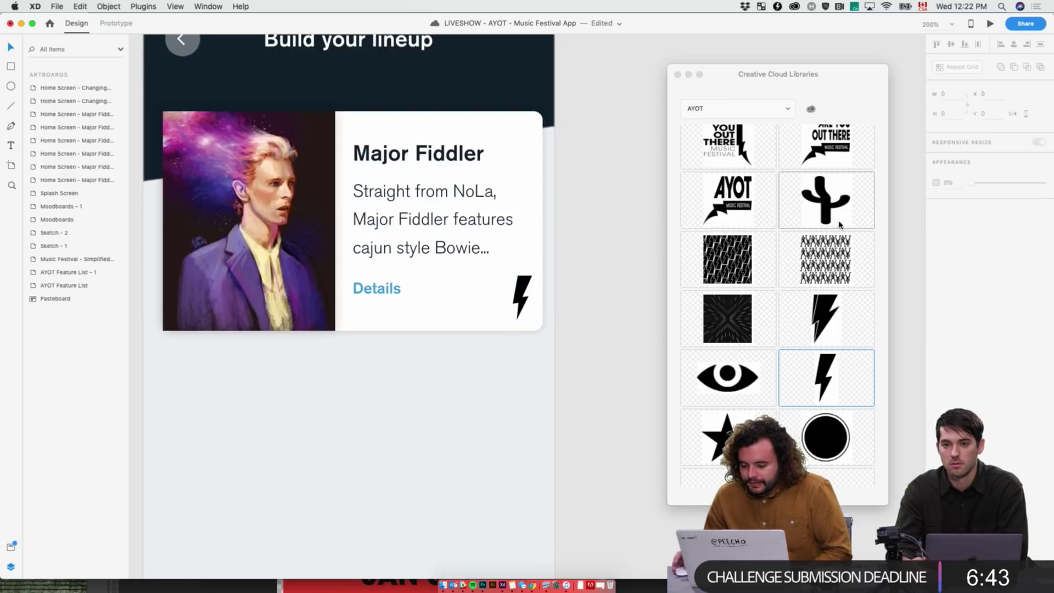
# - Set the lightning bolt's fill to the solid blue-grey #B3BDC4
pyautogui.click(522, 296)
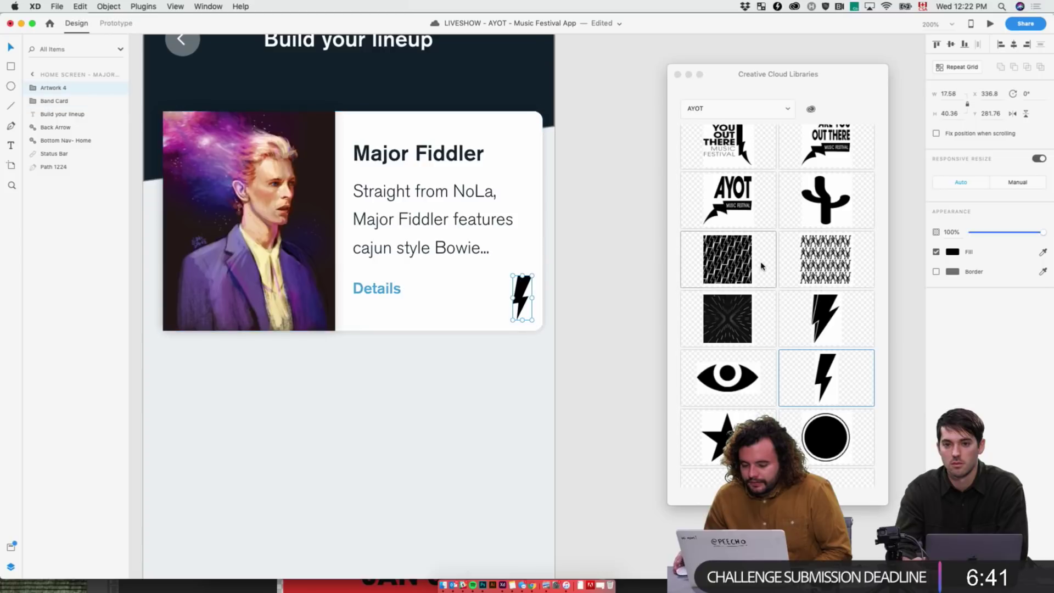
pyautogui.scroll(10, 848, 196)
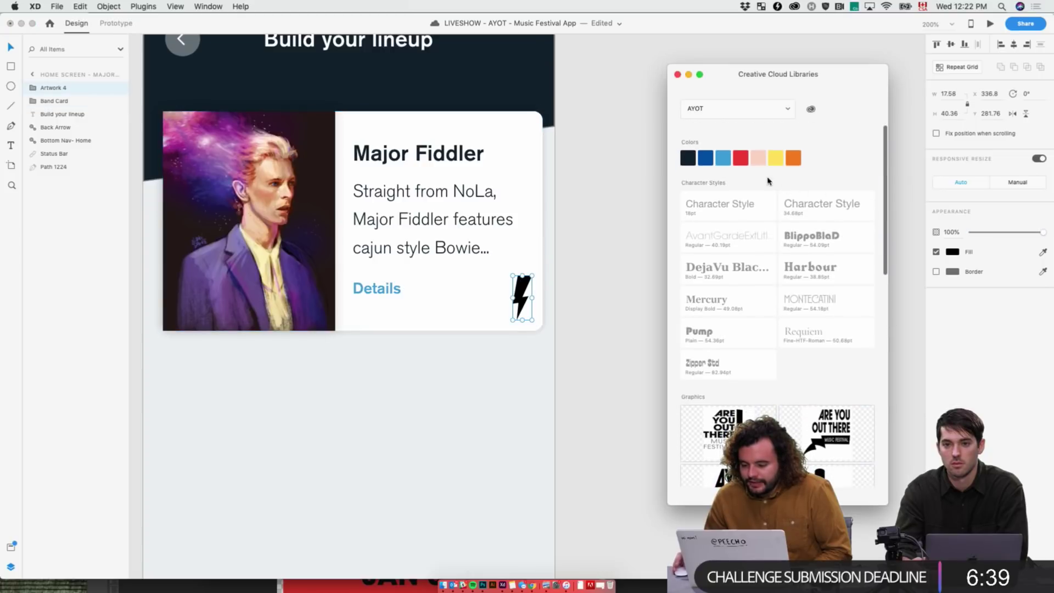
pyautogui.click(953, 252)
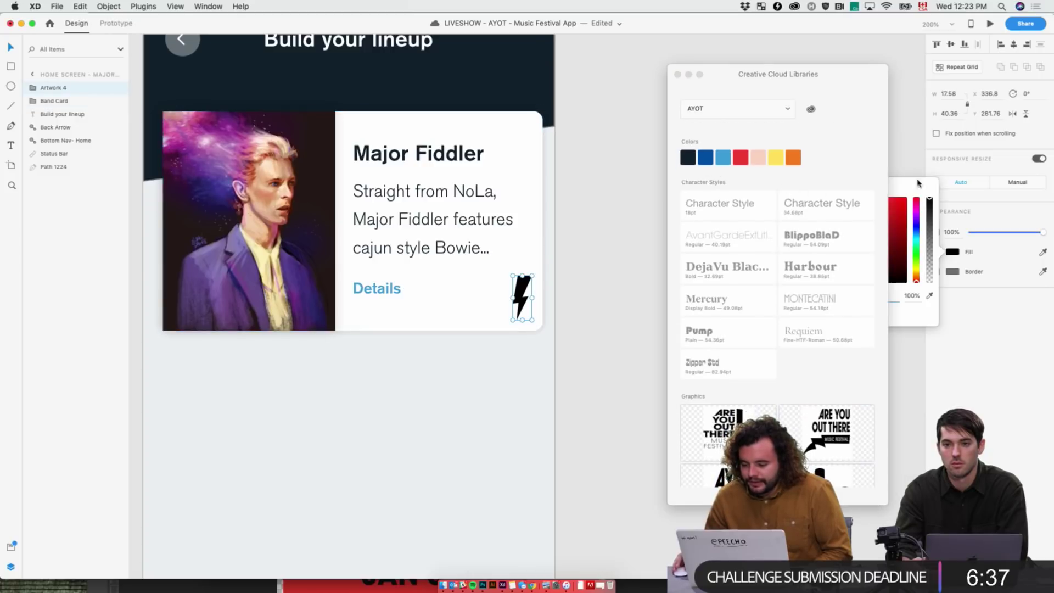
pyautogui.moveTo(780, 67); pyautogui.dragTo(715, 293)
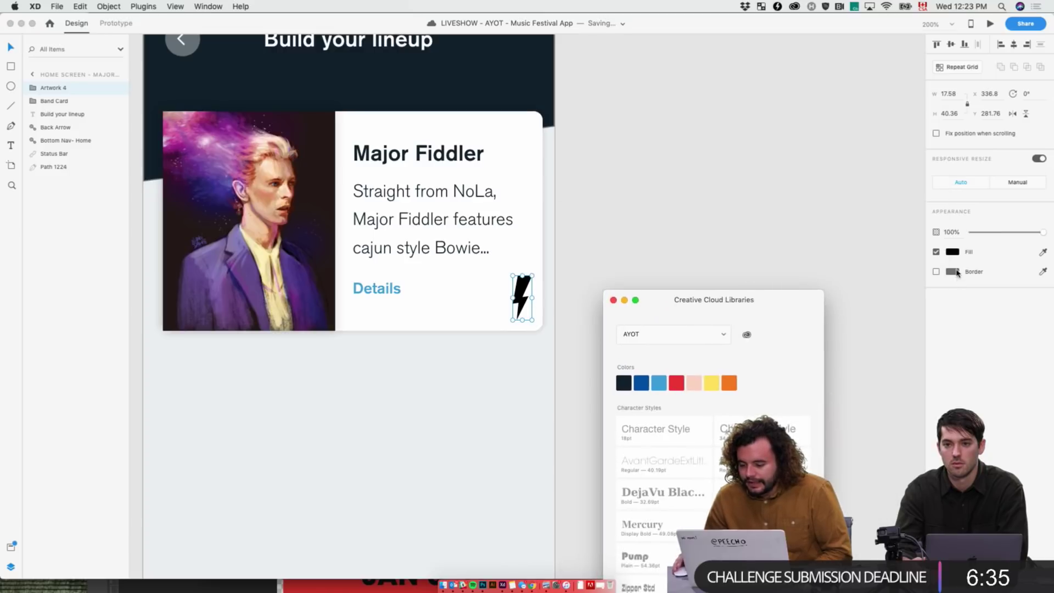
pyautogui.click(835, 316)
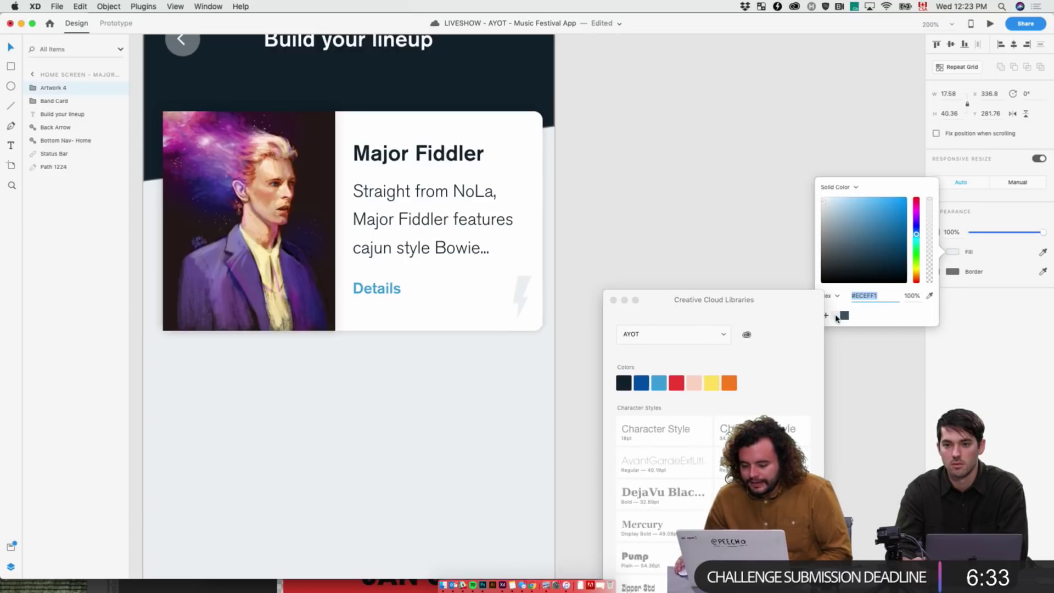
pyautogui.moveTo(824, 207); pyautogui.dragTo(830, 219)
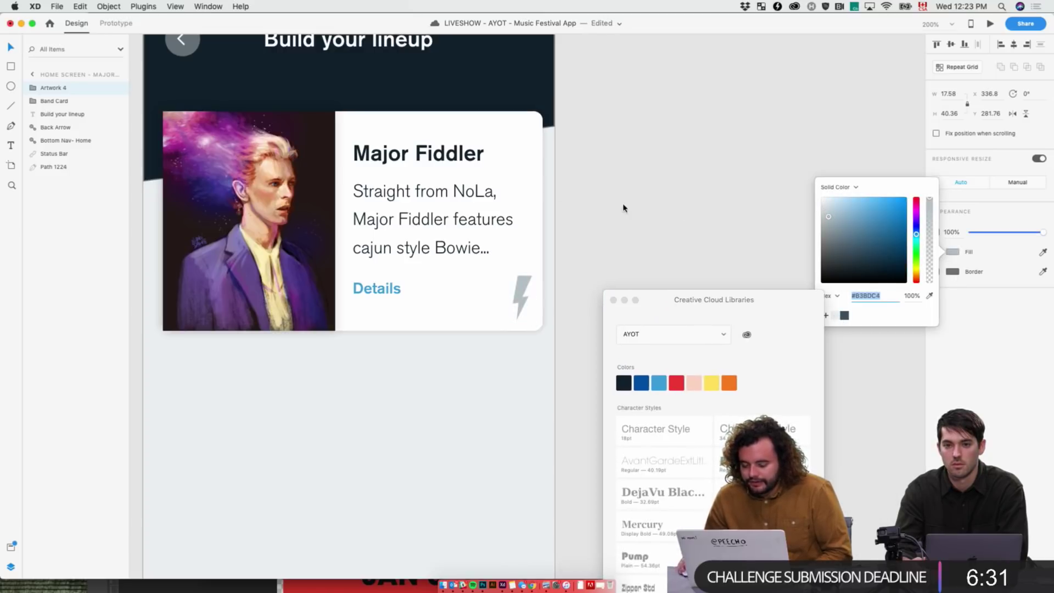
pyautogui.click(659, 211)
pyautogui.press('super+minus')
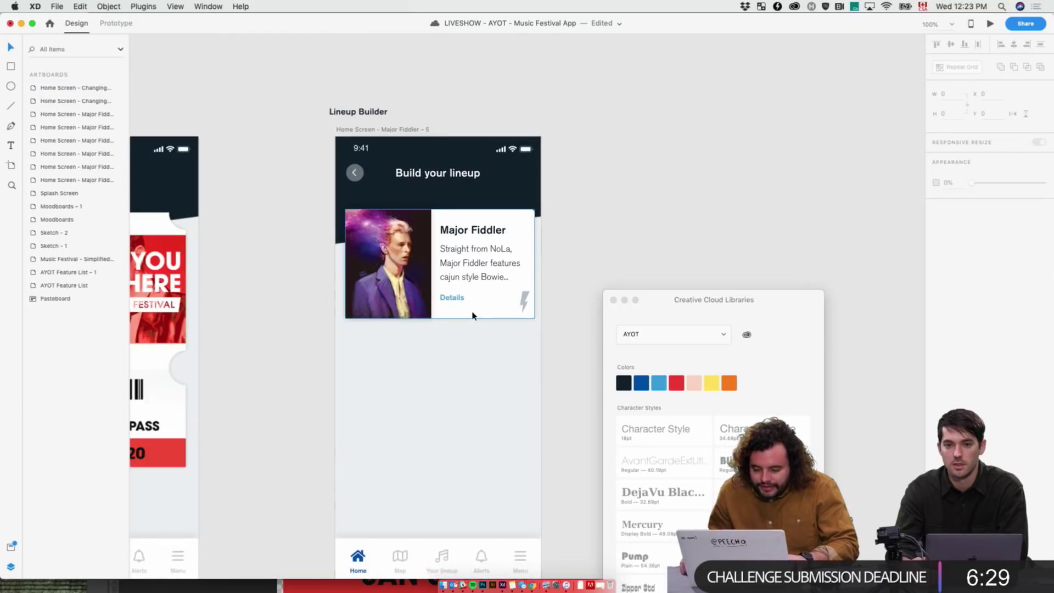
# - Move the lightning bolt's Artwork 4 group into the Band Card group, above the Details text
pyautogui.moveTo(472, 316); pyautogui.dragTo(542, 302)
pyautogui.press('super+z')
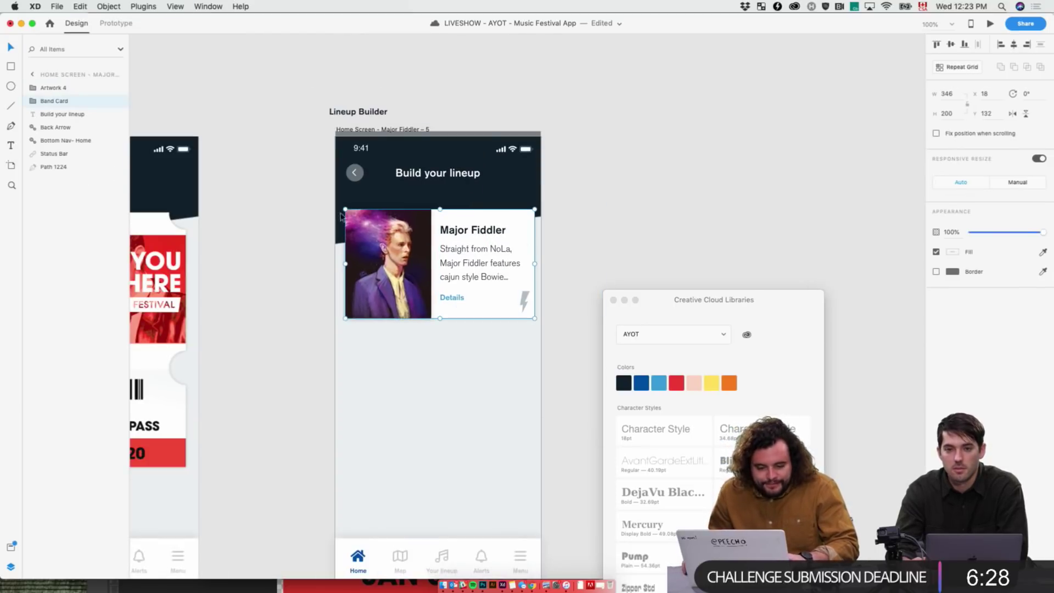
pyautogui.click(522, 307)
pyautogui.moveTo(35, 90); pyautogui.dragTo(57, 109)
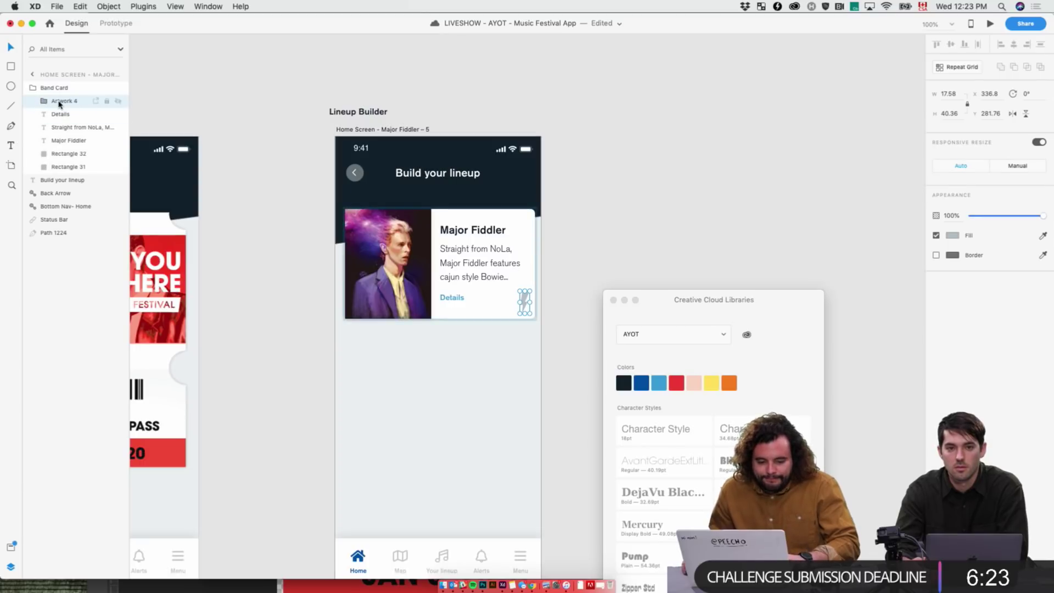
# - Rename the lightning bolt's Artwork 4 group to Bolt
pyautogui.doubleClick(59, 101)
pyautogui.write('Bolt')
pyautogui.press('Return')
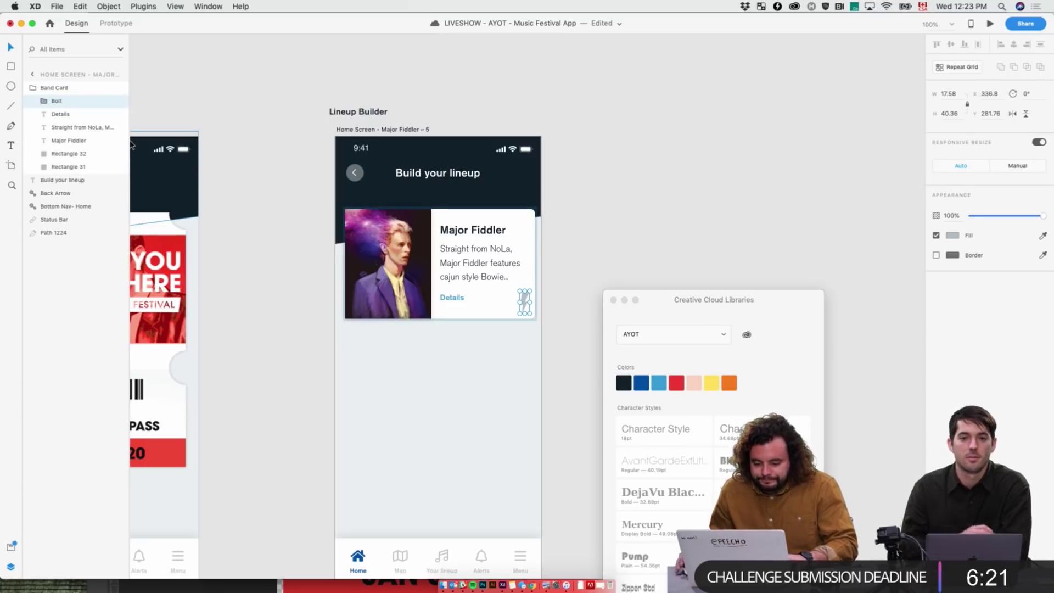
pyautogui.click(647, 219)
# - Convert the Band Card group into a repeat grid and extend it downward to about 538 high
pyautogui.click(493, 300)
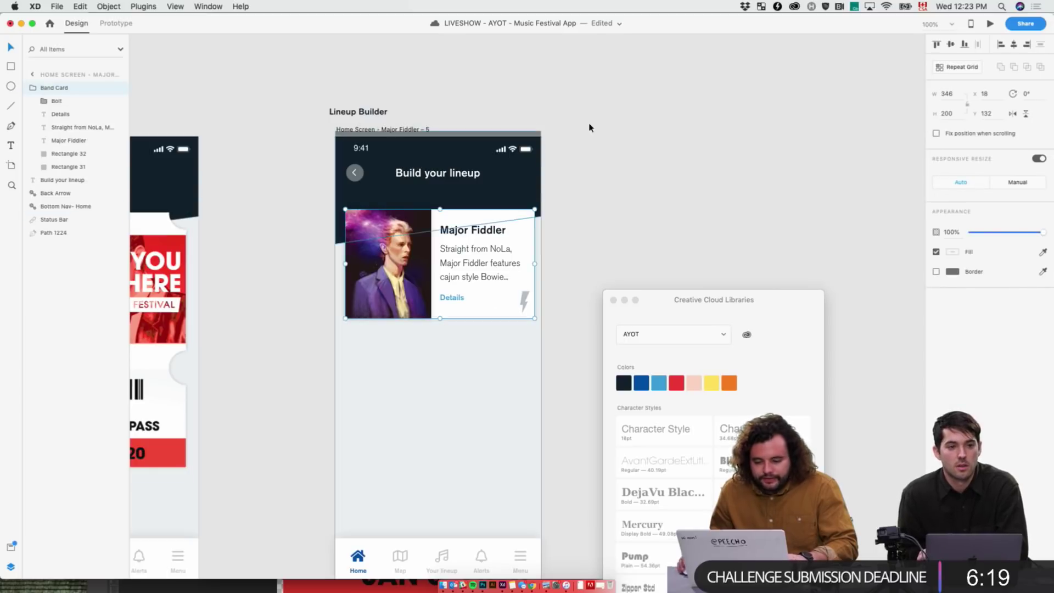
pyautogui.click(949, 68)
pyautogui.moveTo(441, 328); pyautogui.dragTo(438, 495)
pyautogui.scroll(-5, 454, 301)
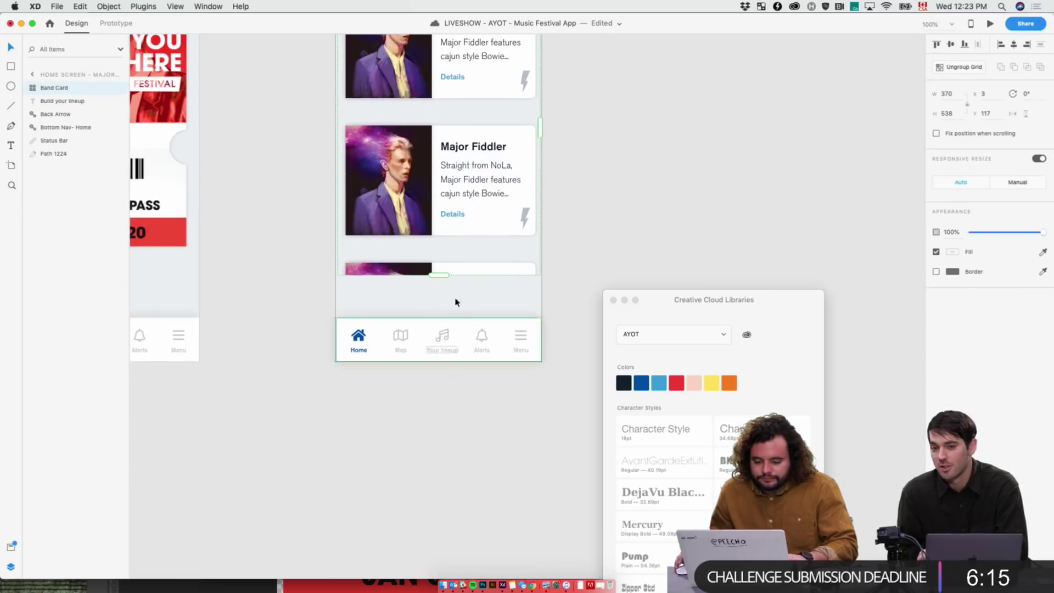
pyautogui.scroll(2, 446, 245)
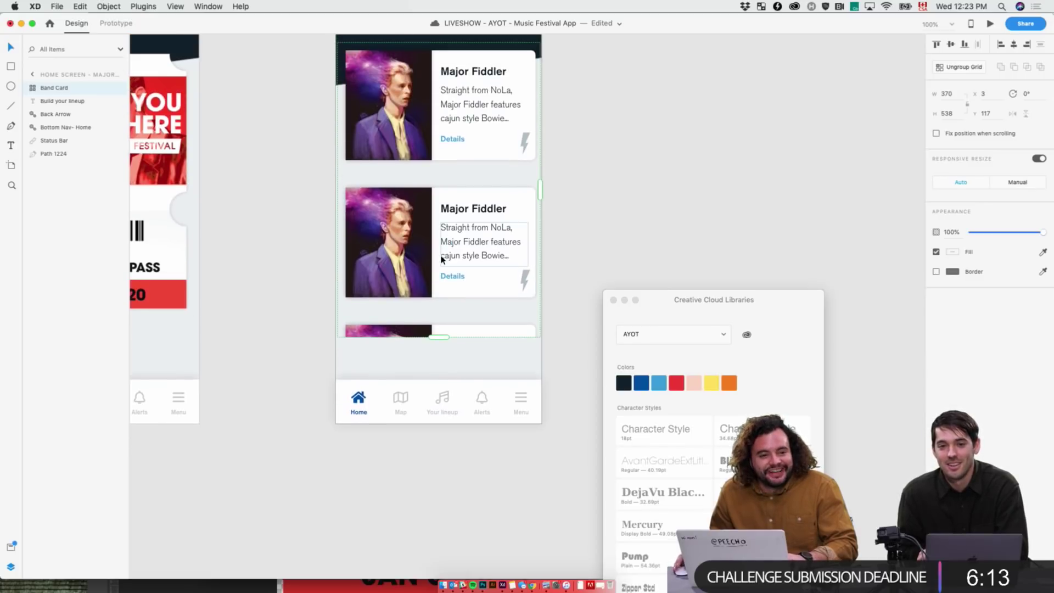
pyautogui.click(600, 185)
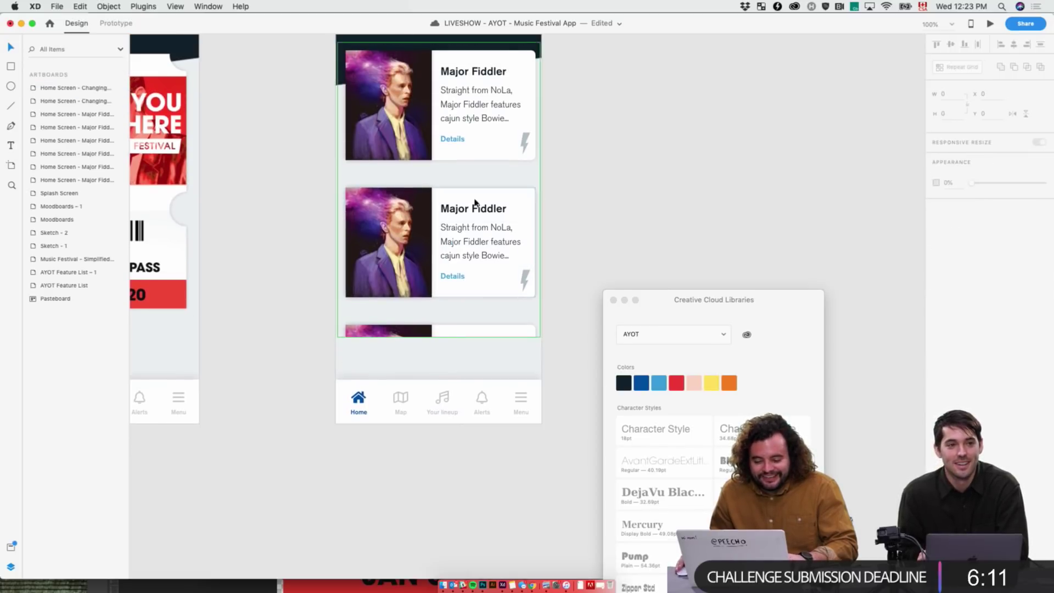
# - Tighten the vertical gap between the repeated band cards and extend the grid downward to about 1384 high, beyond the artboard's lower edge
pyautogui.click(474, 207)
pyautogui.moveTo(436, 177); pyautogui.dragTo(435, 166)
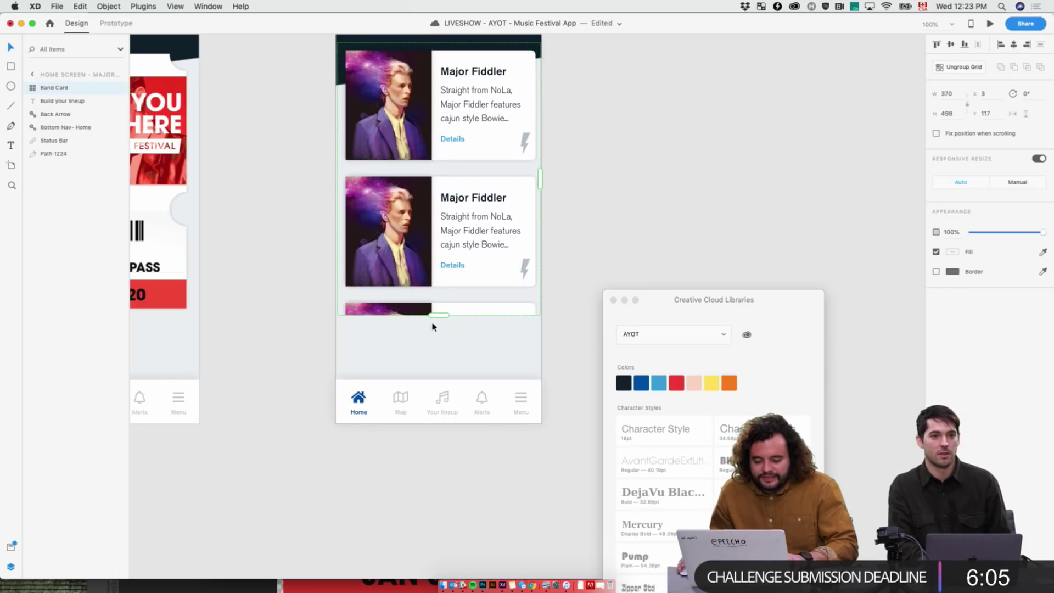
pyautogui.moveTo(430, 318); pyautogui.dragTo(404, 478)
pyautogui.click(568, 351)
# - Move the Bottom Nav- Home layer above the Band Card grid so the navigation bar covers the cards
pyautogui.scroll(10, 527, 287)
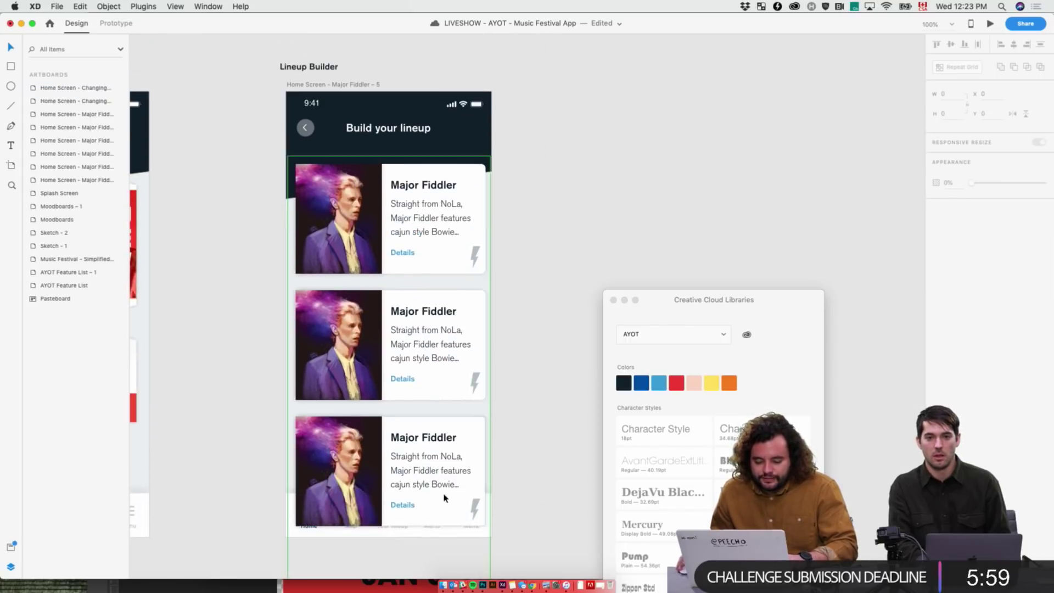
pyautogui.click(288, 507)
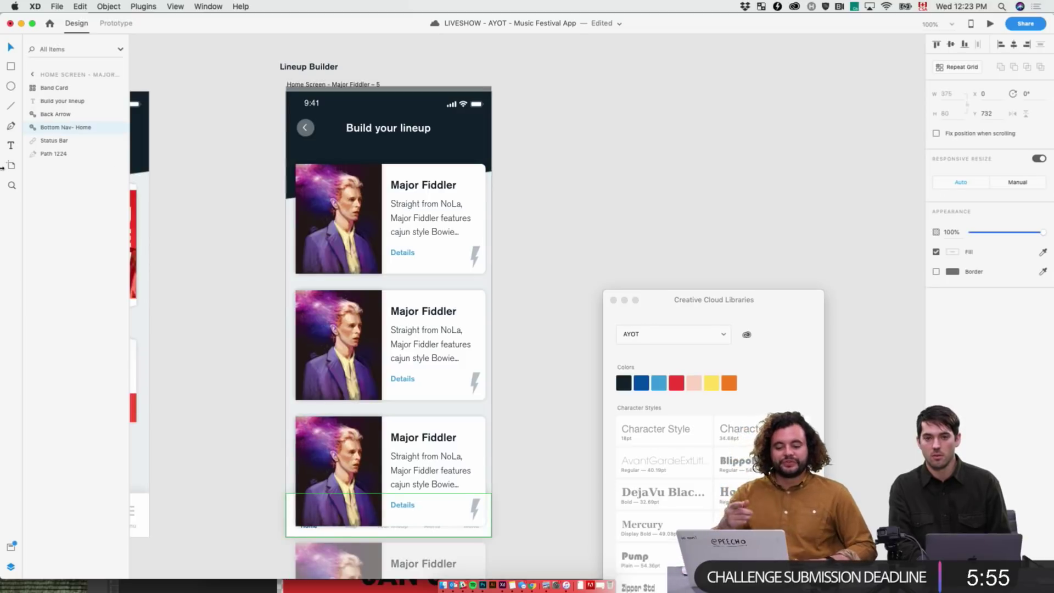
pyautogui.moveTo(42, 127); pyautogui.dragTo(43, 80)
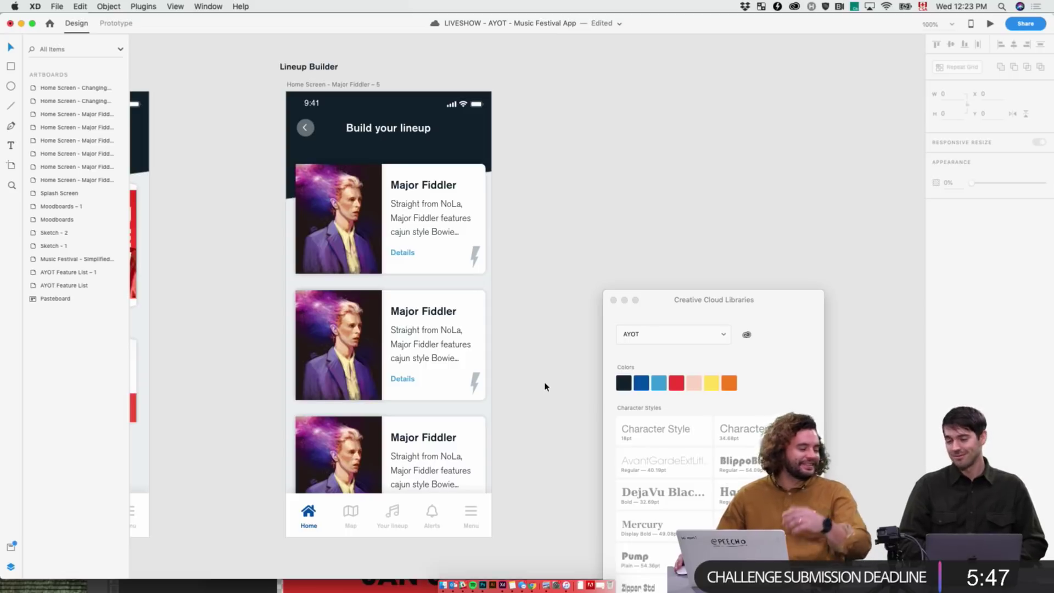
# - Switch to Finder and open the AYOT - Mobile App folder to reach the pictures in Assets > Bands
pyautogui.press('super+Tab')
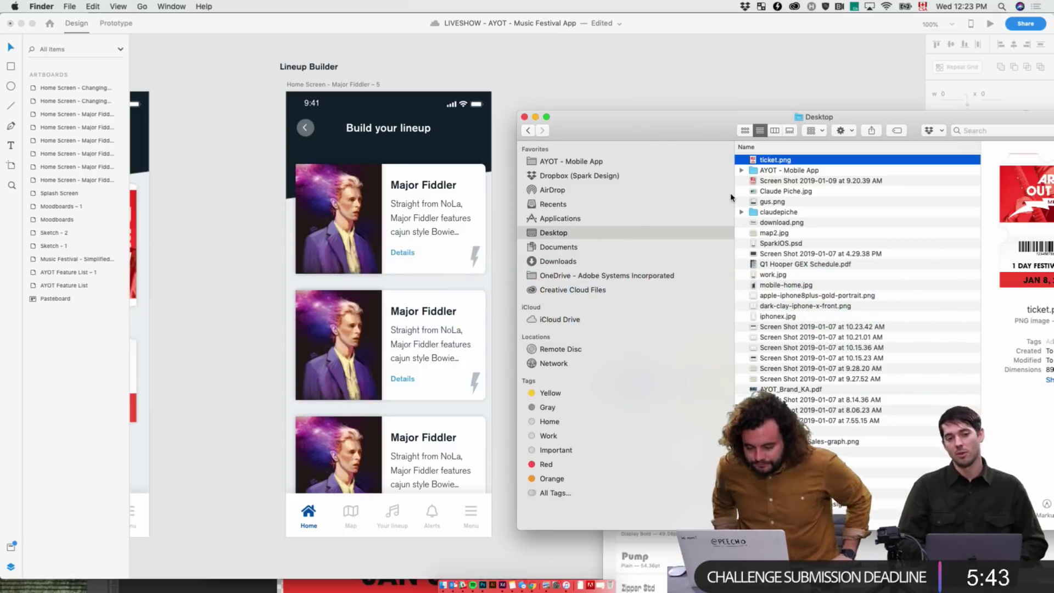
pyautogui.click(604, 164)
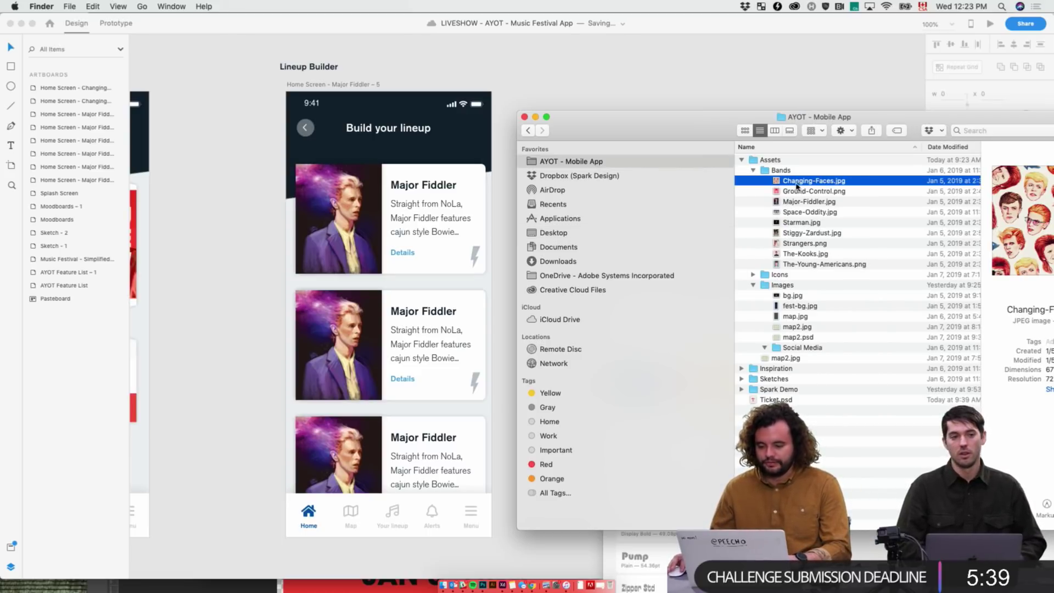
pyautogui.click(807, 201)
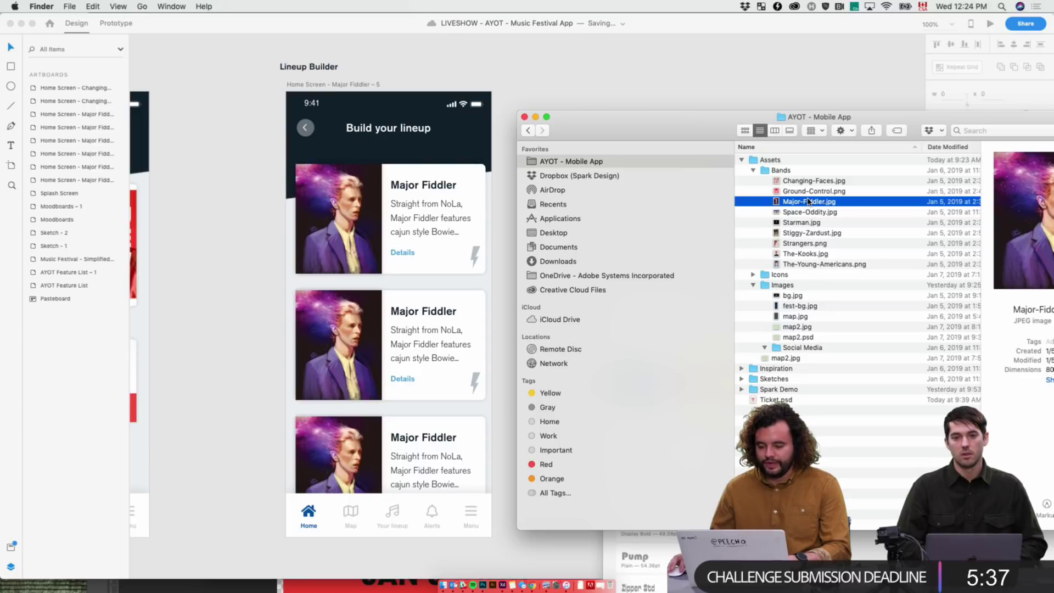
pyautogui.click(805, 182)
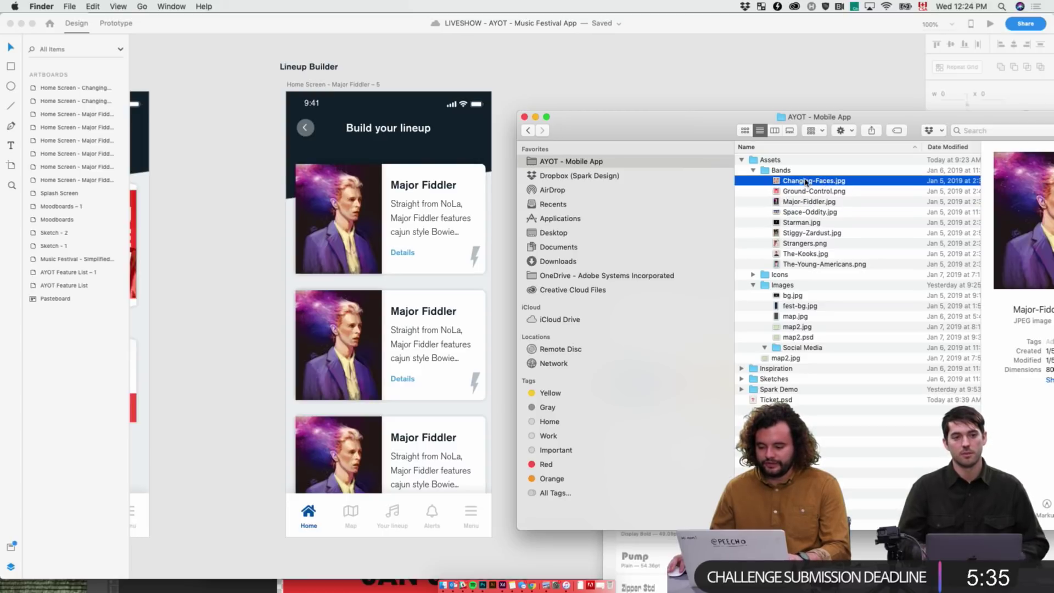
pyautogui.hscroll(3, 802, 185)
pyautogui.hscroll(-3, 800, 187)
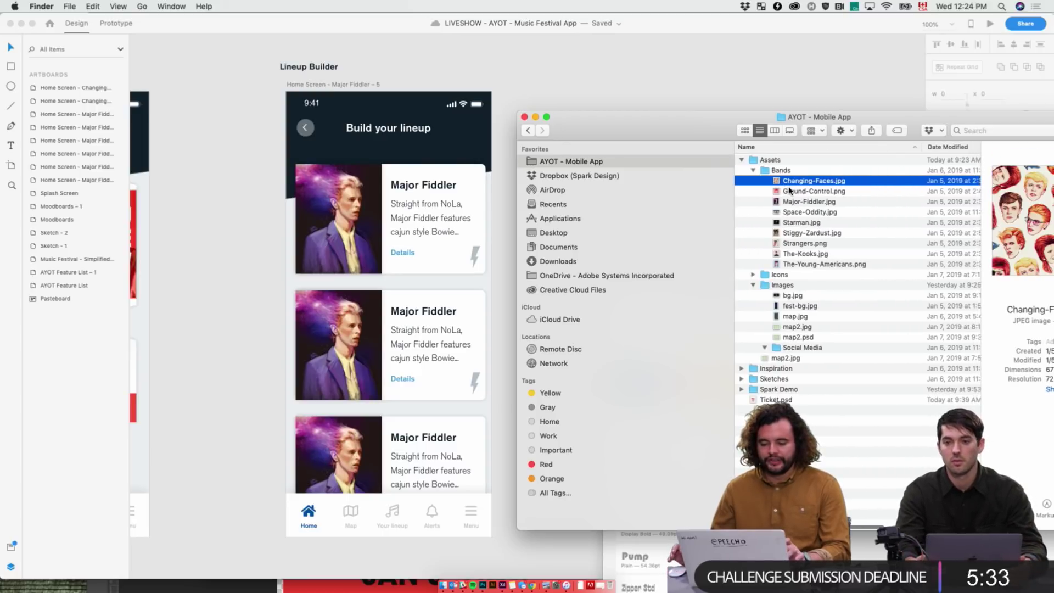
pyautogui.moveTo(661, 133); pyautogui.dragTo(633, 130)
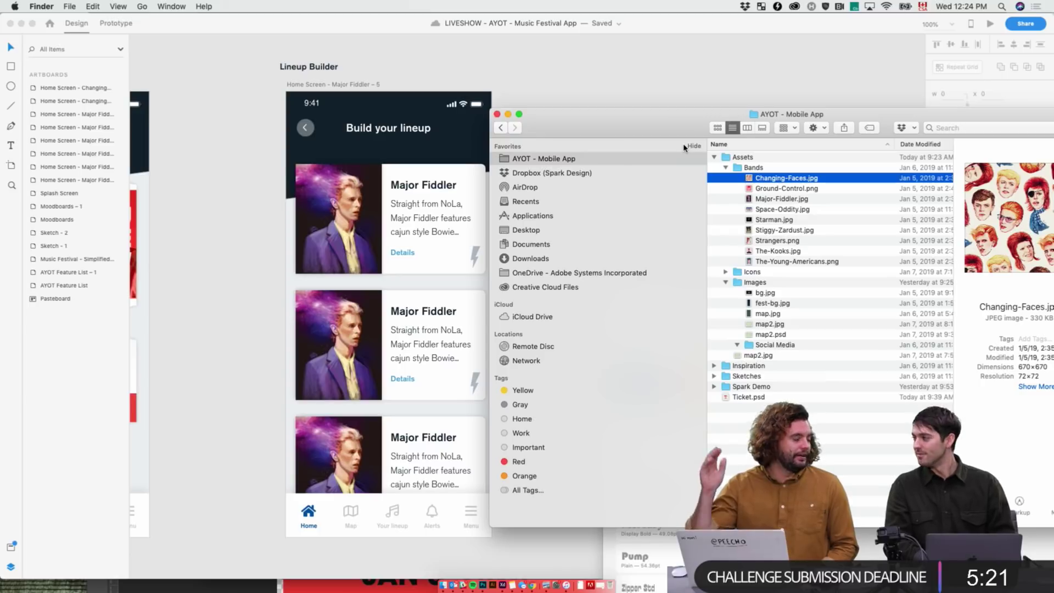
# - Preview the band pictures in the Bands folder one after another, through to The-Young-Americans.png
pyautogui.press('super+a')
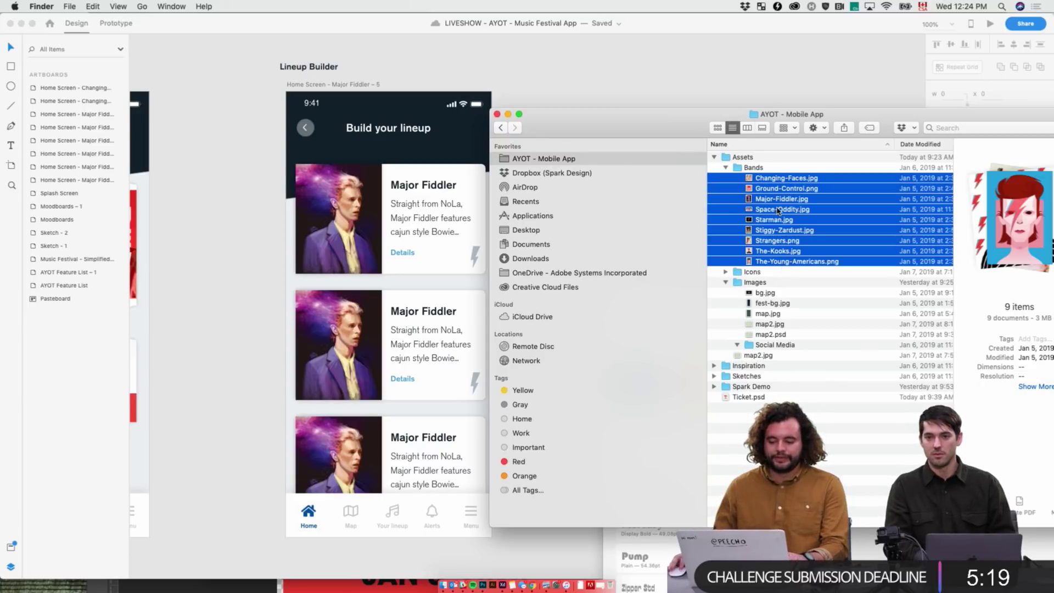
pyautogui.click(782, 188)
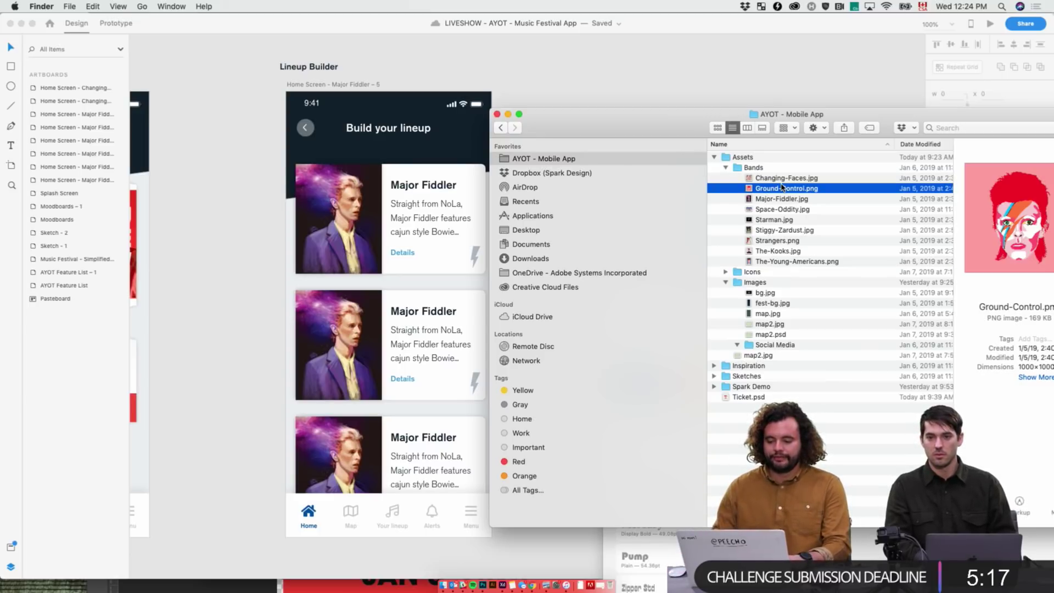
pyautogui.press('Up')
pyautogui.press('space')
pyautogui.press('Down')
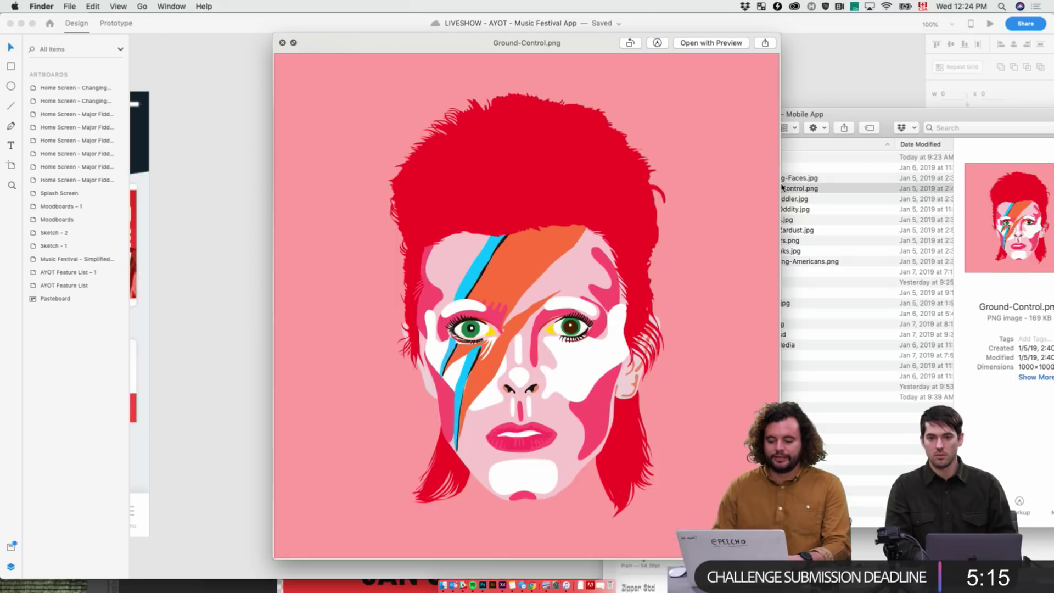
pyautogui.press('Down')
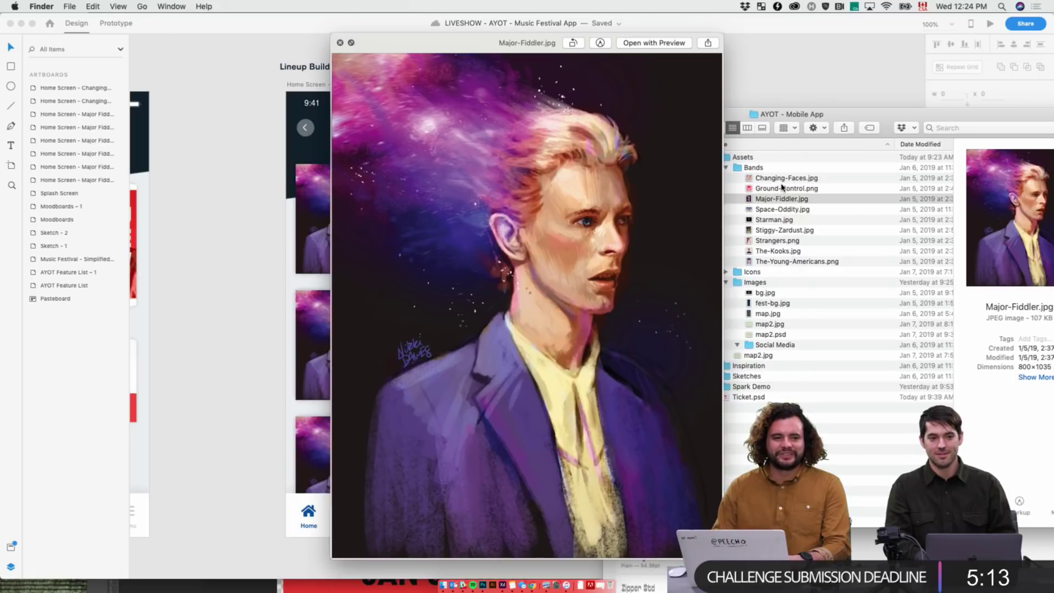
pyautogui.press('Down')
pyautogui.press('Down')
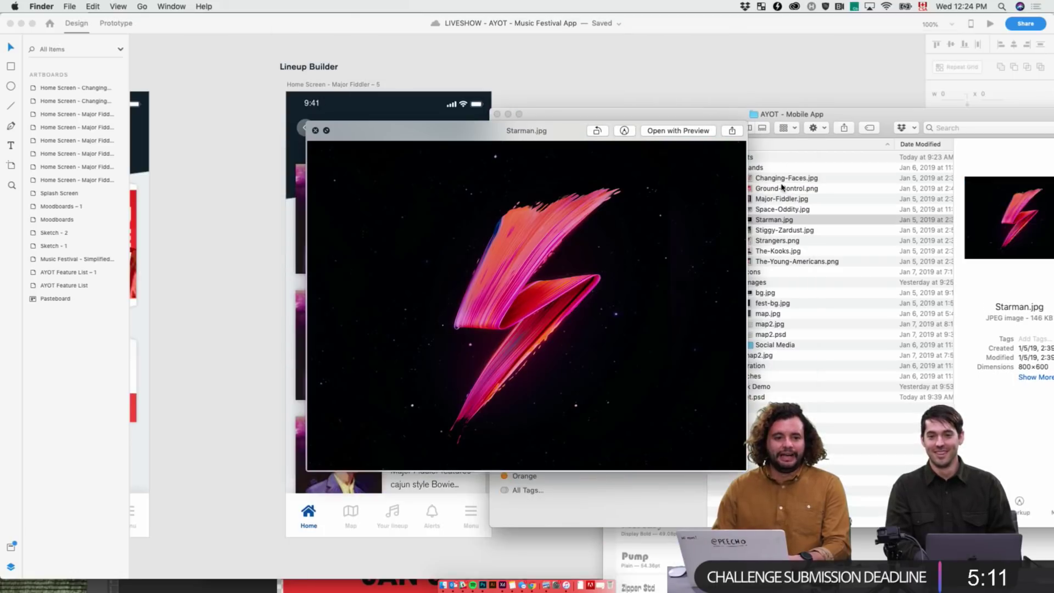
pyautogui.press('Down')
pyautogui.press('Down')
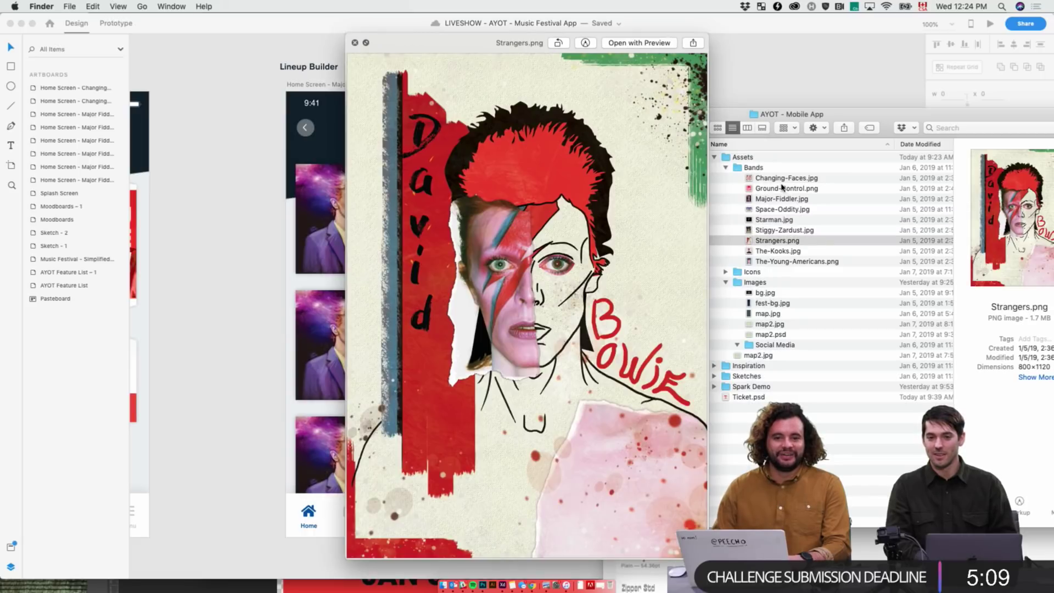
pyautogui.press('Down')
pyautogui.press('Down')
pyautogui.press('space')
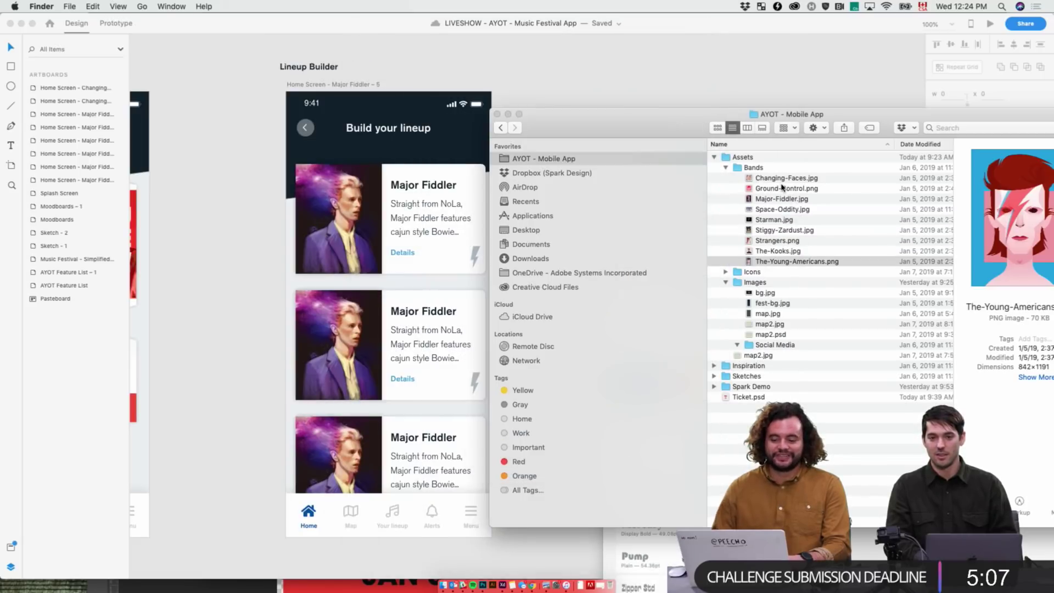
# - Fill the repeat grid's picture placeholders in Adobe XD with all nine Bands files, Changing-Faces.jpg through The-Young-Americans.png
pyautogui.click(789, 179)
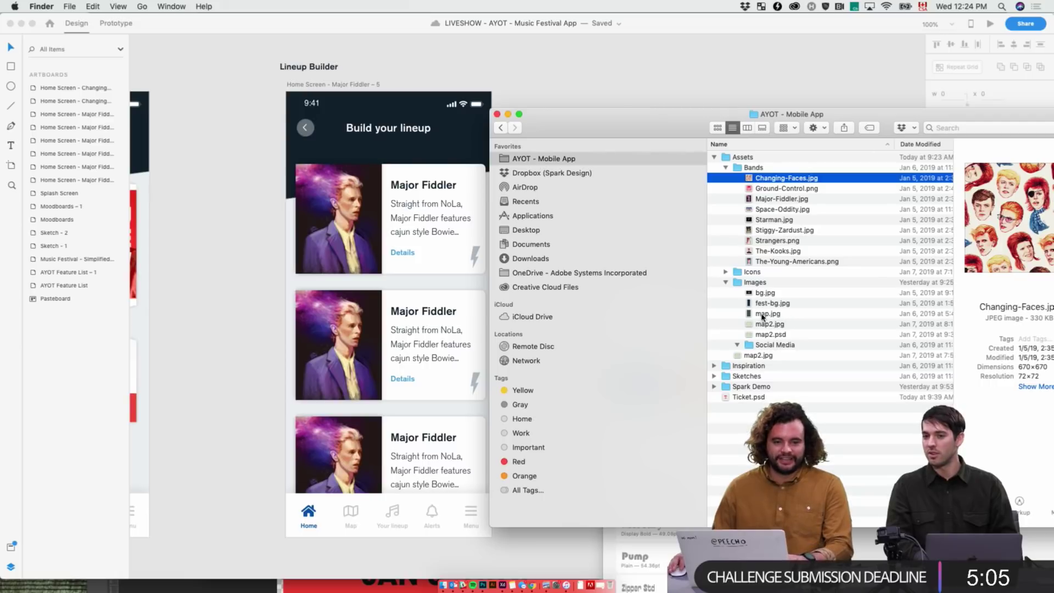
pyautogui.keyDown('shift'); pyautogui.click(776, 264); pyautogui.keyUp('shift')
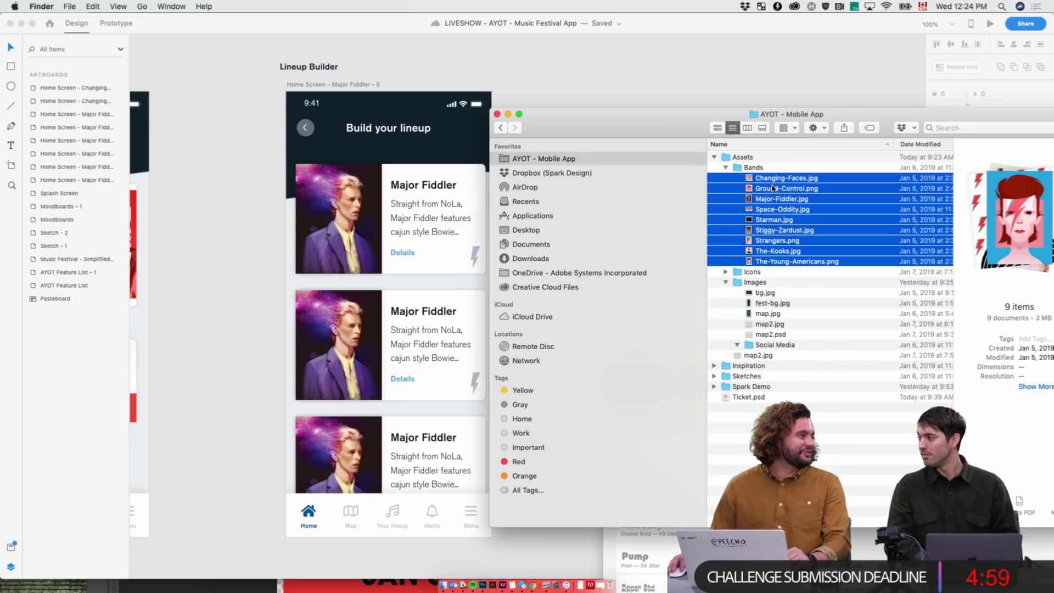
pyautogui.moveTo(777, 183); pyautogui.dragTo(306, 200)
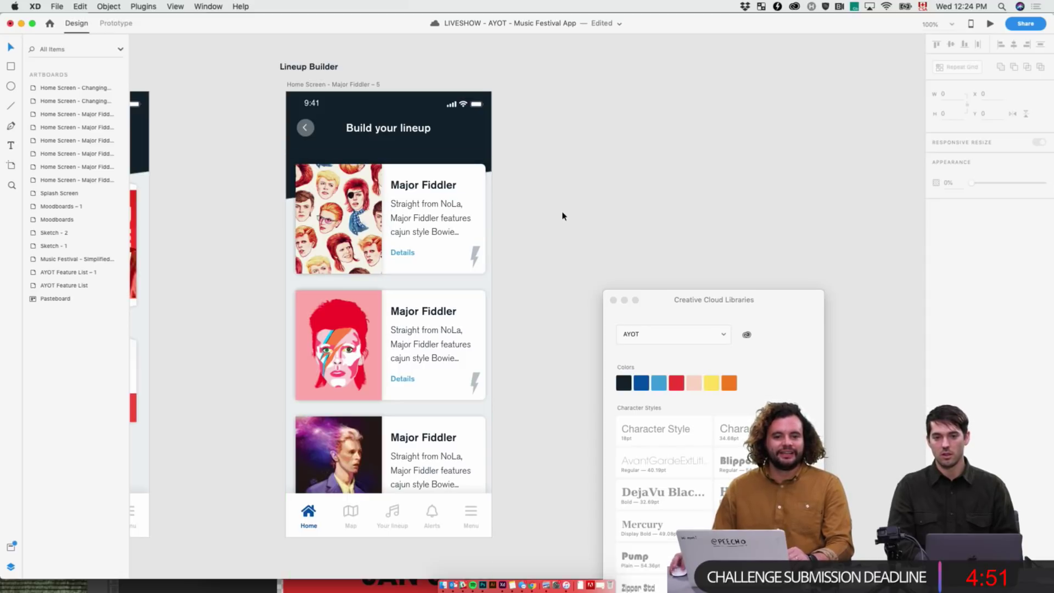
pyautogui.scroll(-5, 562, 216)
pyautogui.scroll(6, 539, 310)
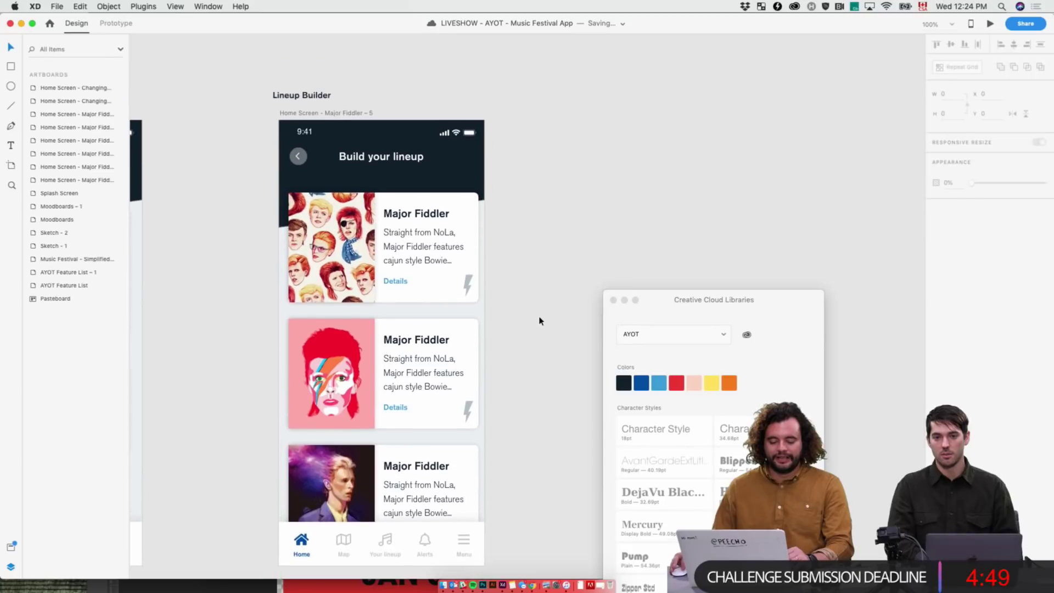
# - Check the first picture's file name in Finder, then change the first card's band name to Changing Faces in Adobe XD
pyautogui.press('super+Tab')
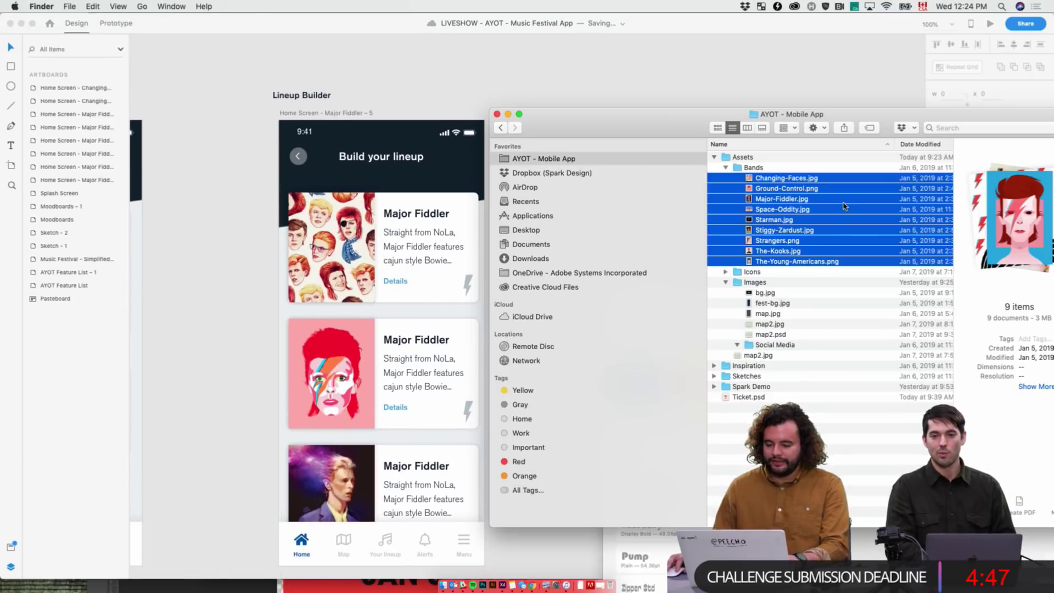
pyautogui.click(796, 178)
pyautogui.press('space')
pyautogui.press('space')
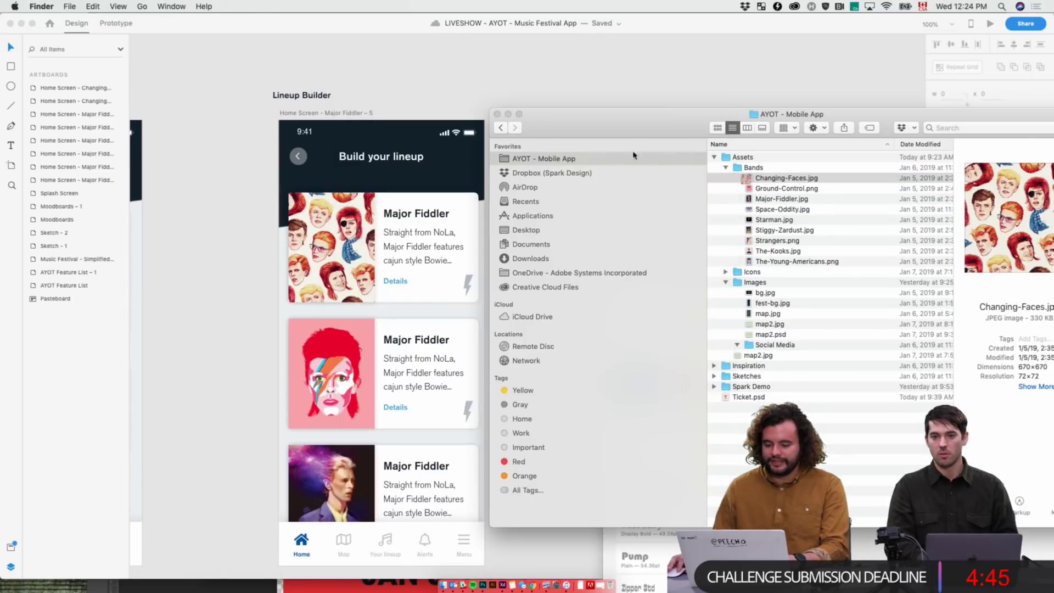
pyautogui.press('super+Tab')
pyautogui.doubleClick(421, 216)
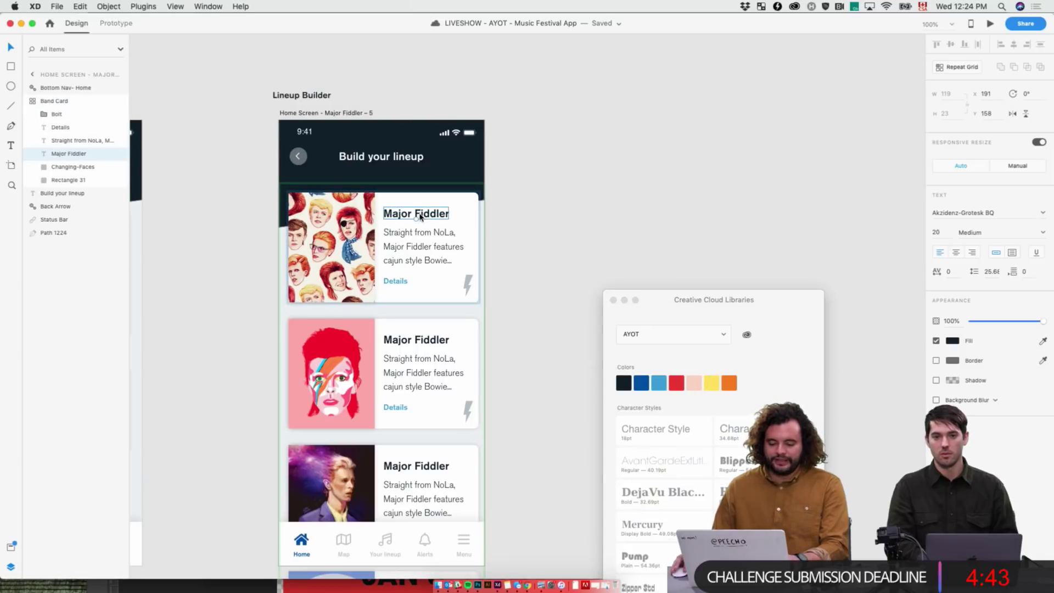
pyautogui.doubleClick(421, 215)
pyautogui.write('Changing Faces')
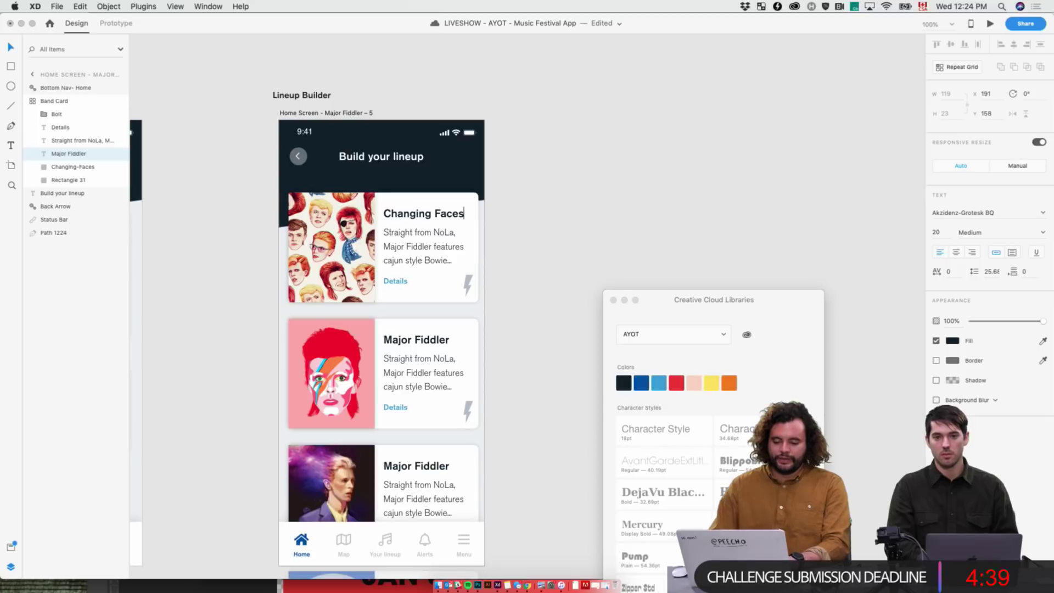
pyautogui.click(554, 314)
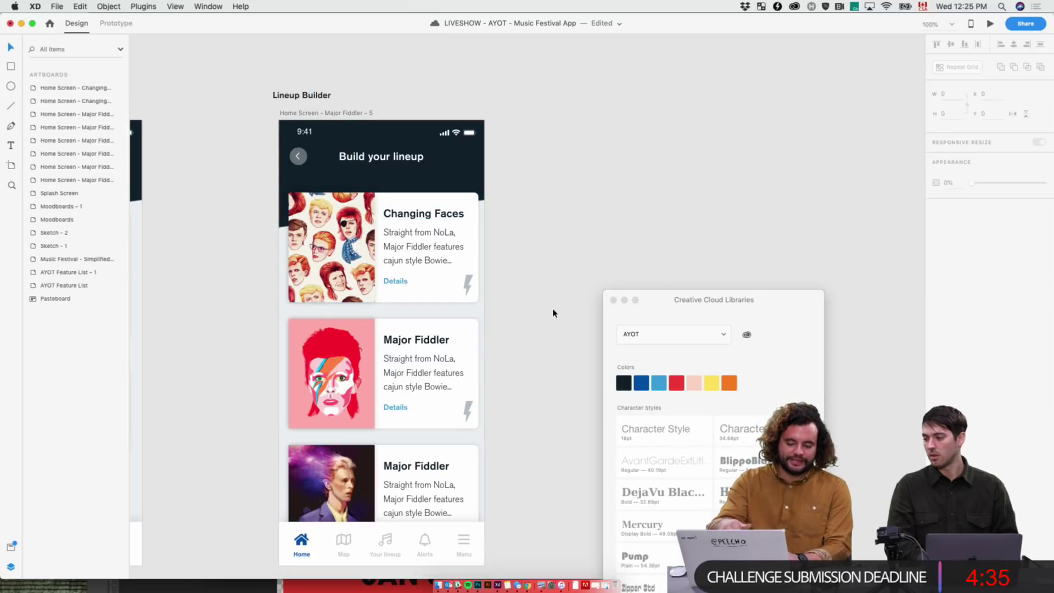
# - Check the second picture's file name in Finder and change the second card's band name to Ground Control in Adobe XD
pyautogui.press('super+Tab')
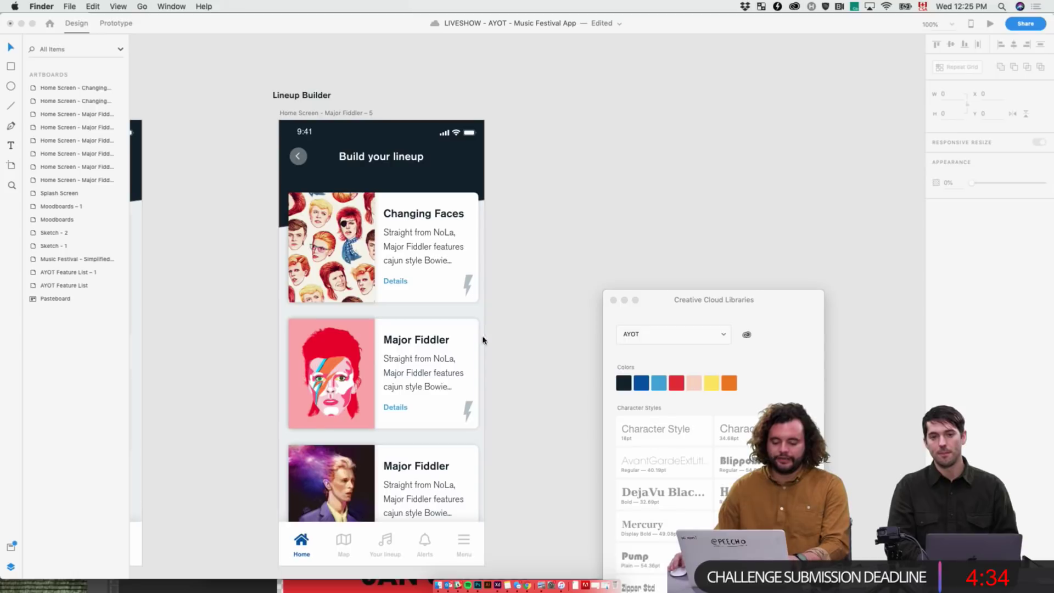
pyautogui.click(444, 585)
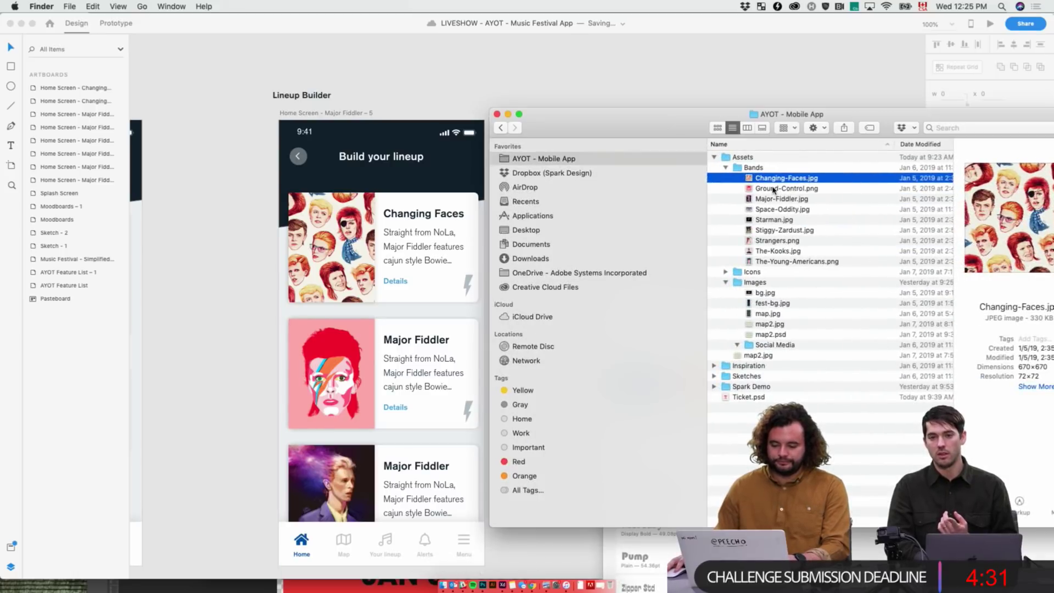
pyautogui.press('Down')
pyautogui.click(364, 66)
pyautogui.click(357, 387)
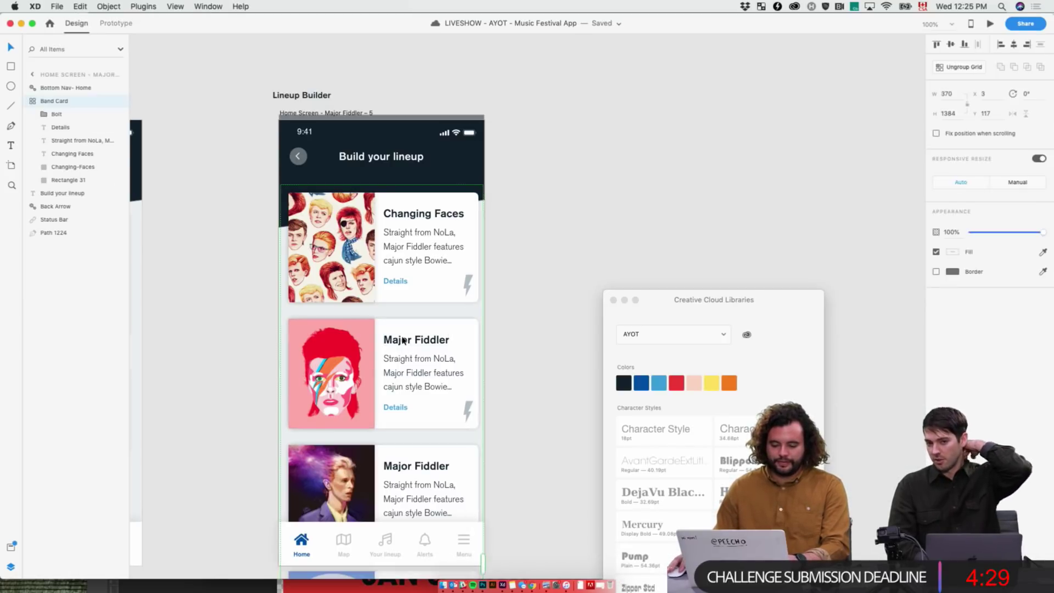
pyautogui.doubleClick(416, 340)
pyautogui.write('Gro')
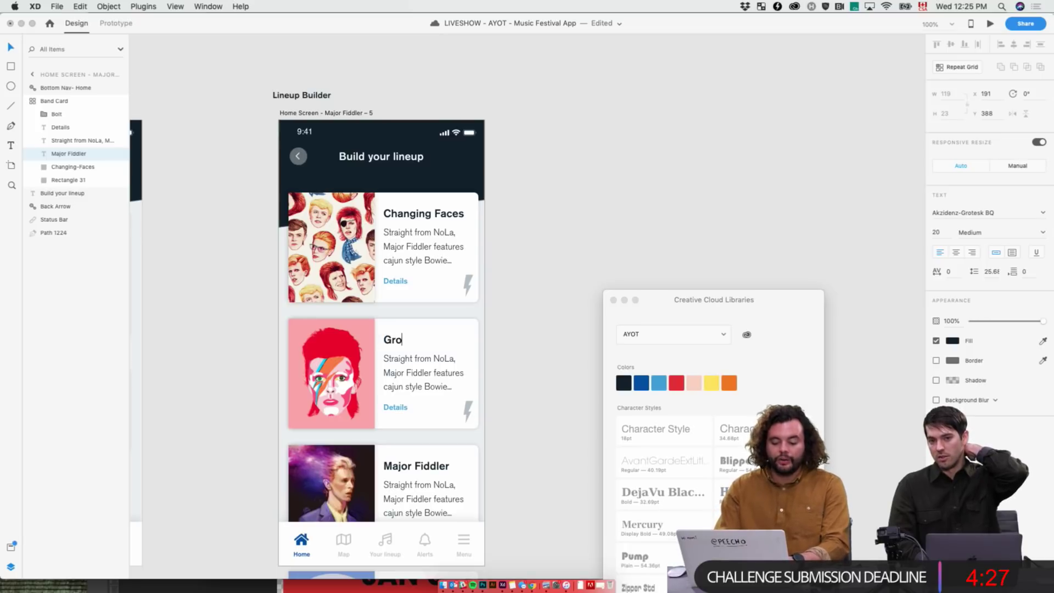
# - Complete the title of the second band card, the one with the pink portrait, as "Ground Control"
pyautogui.write('und')
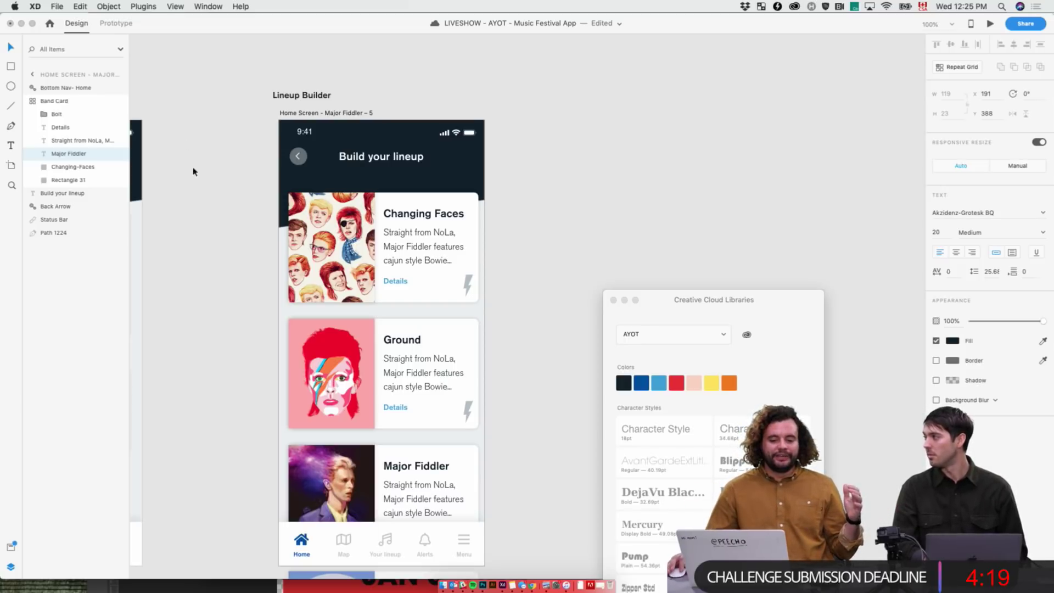
pyautogui.press('Escape')
pyautogui.click(132, 6)
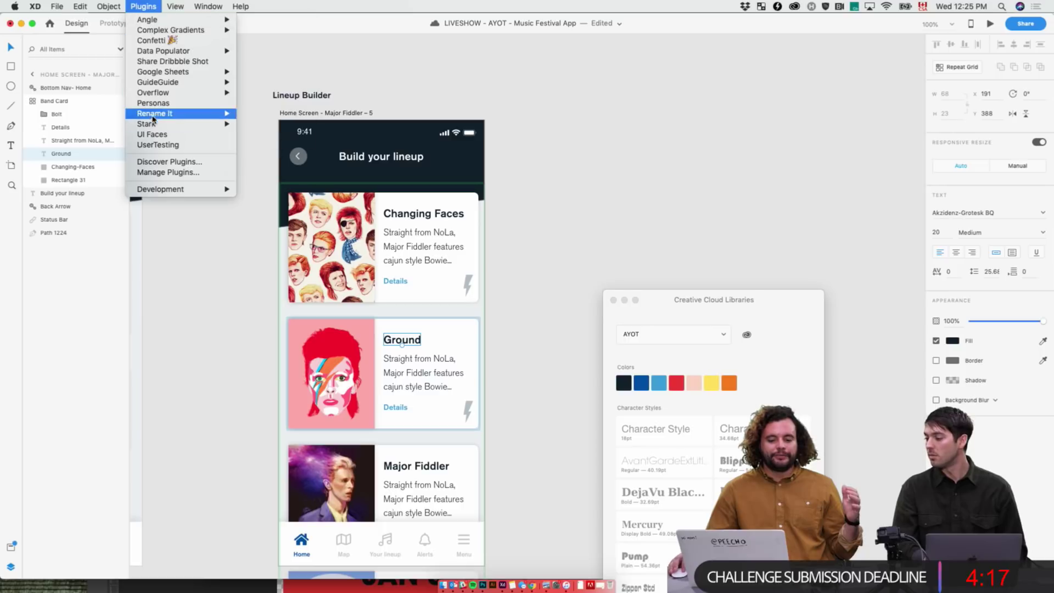
pyautogui.moveTo(163, 127)
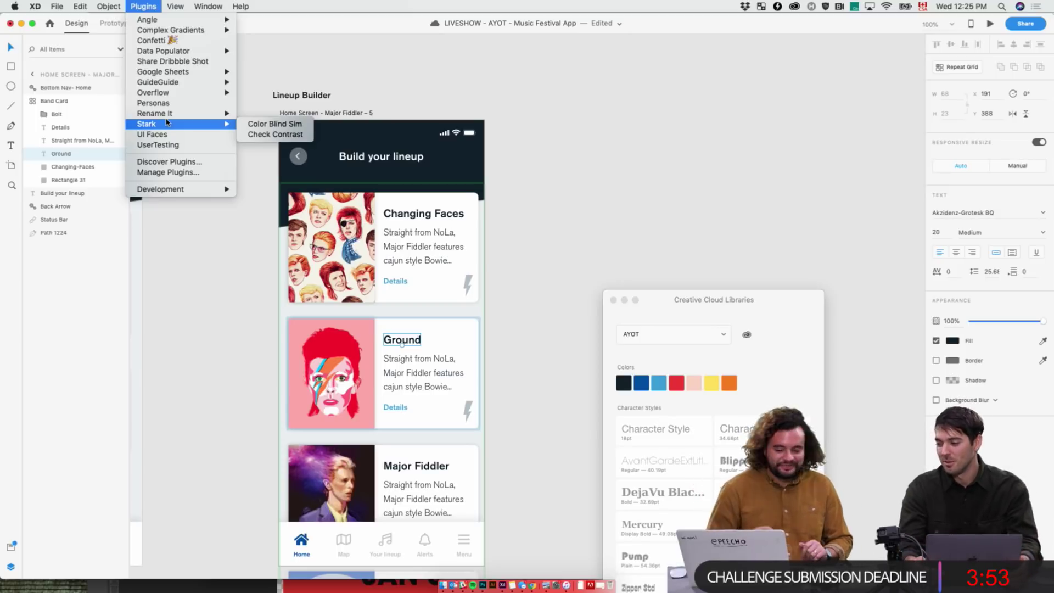
pyautogui.press('super+Tab')
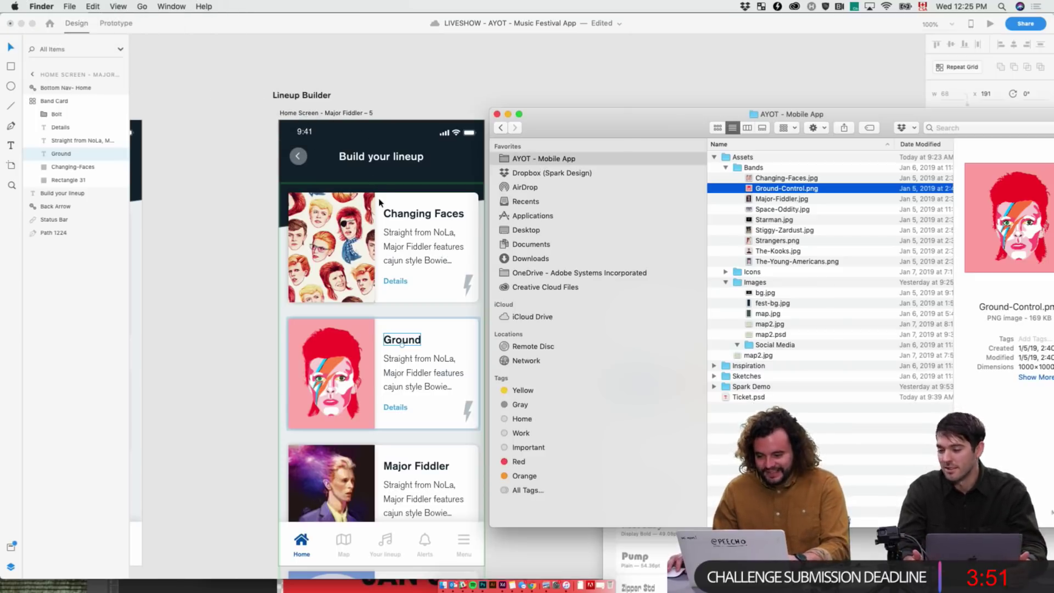
pyautogui.press('super+Tab')
pyautogui.press('super+a')
pyautogui.press('Right')
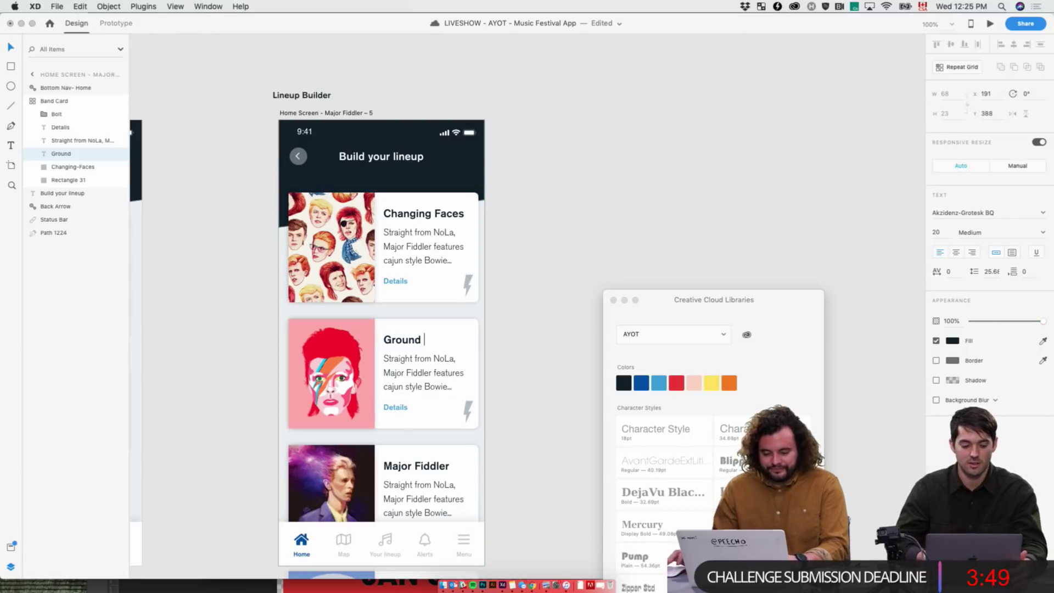
pyautogui.press('super+Tab')
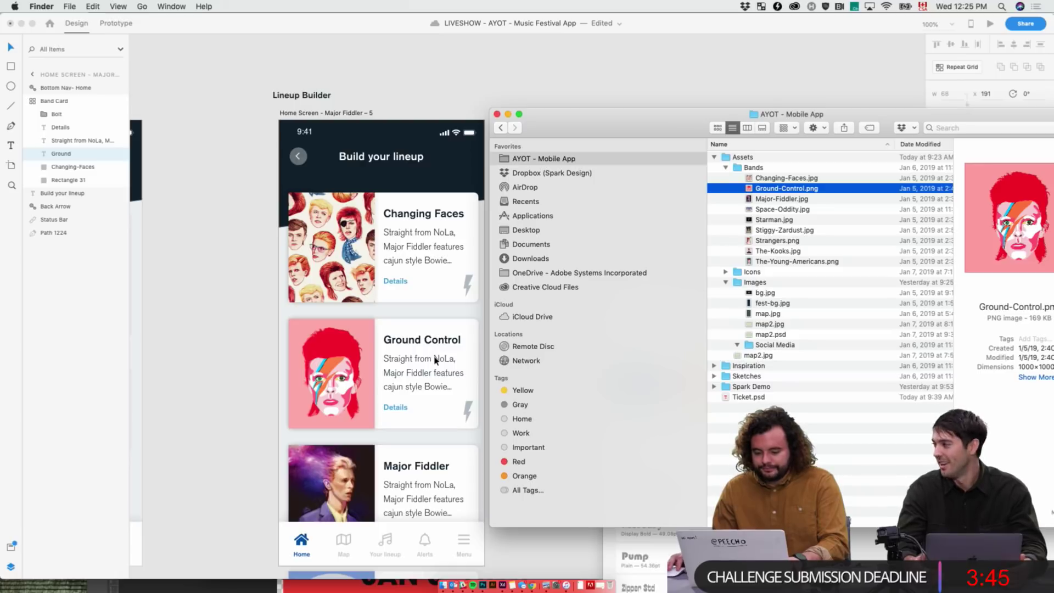
pyautogui.press('super+Tab')
pyautogui.press('Escape')
# - Extend the lineup artboard's lower edge downward until it contains all six band cards with a small margin below the last
pyautogui.scroll(-5, 418, 209)
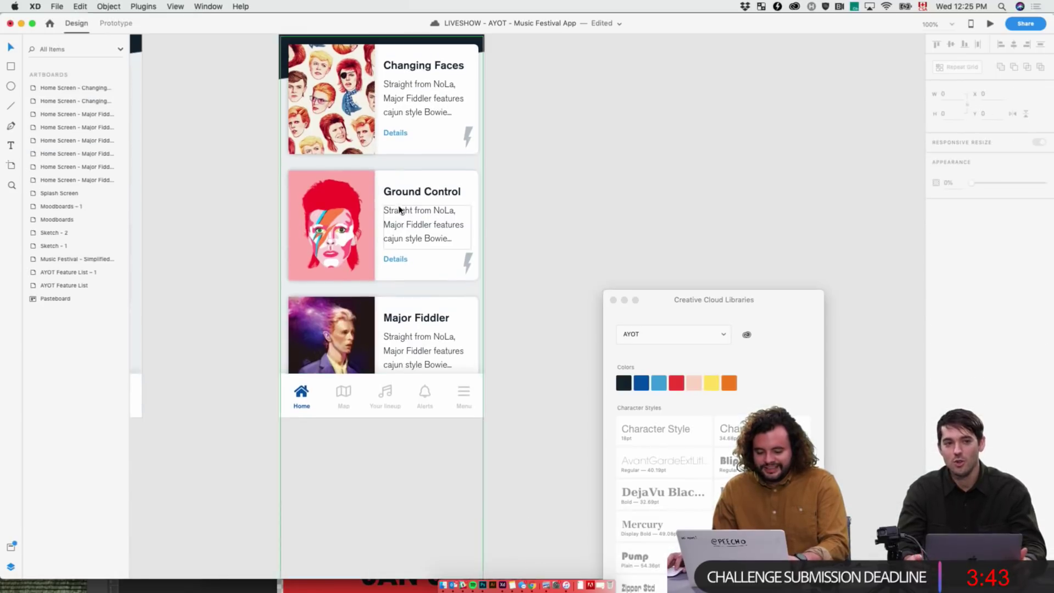
pyautogui.scroll(3, 382, 135)
pyautogui.scroll(3, 381, 135)
pyautogui.click(314, 95)
pyautogui.scroll(-10, 367, 301)
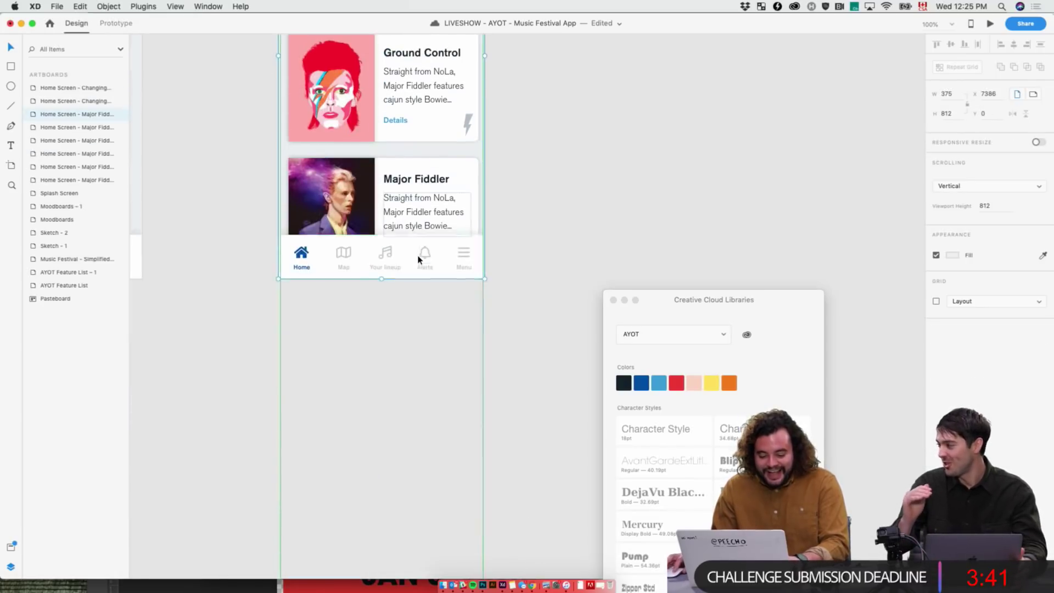
pyautogui.moveTo(383, 280); pyautogui.dragTo(380, 575)
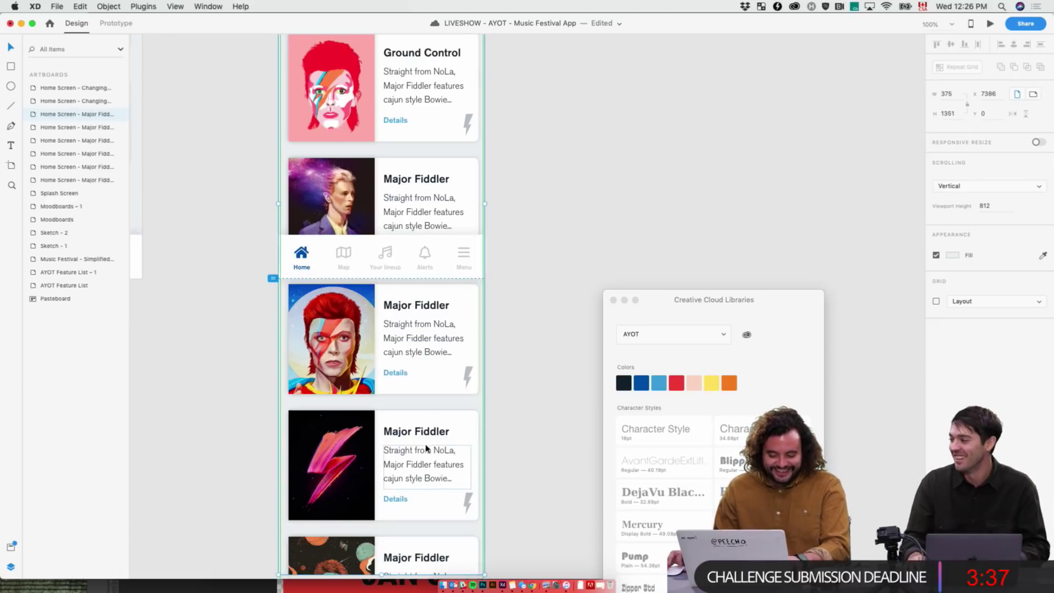
pyautogui.scroll(-5, 416, 453)
pyautogui.moveTo(388, 398); pyautogui.dragTo(386, 483)
pyautogui.click(543, 413)
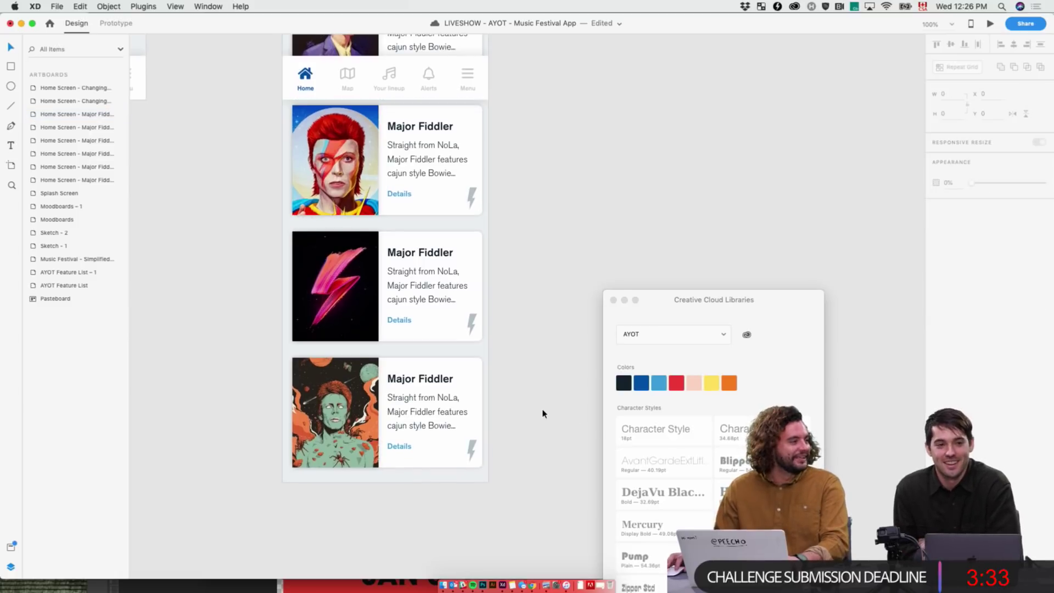
# - Preview the band images in Finder and retitle the band card with the pink lightning bolt as "Space Oddity"
pyautogui.press('super+Tab')
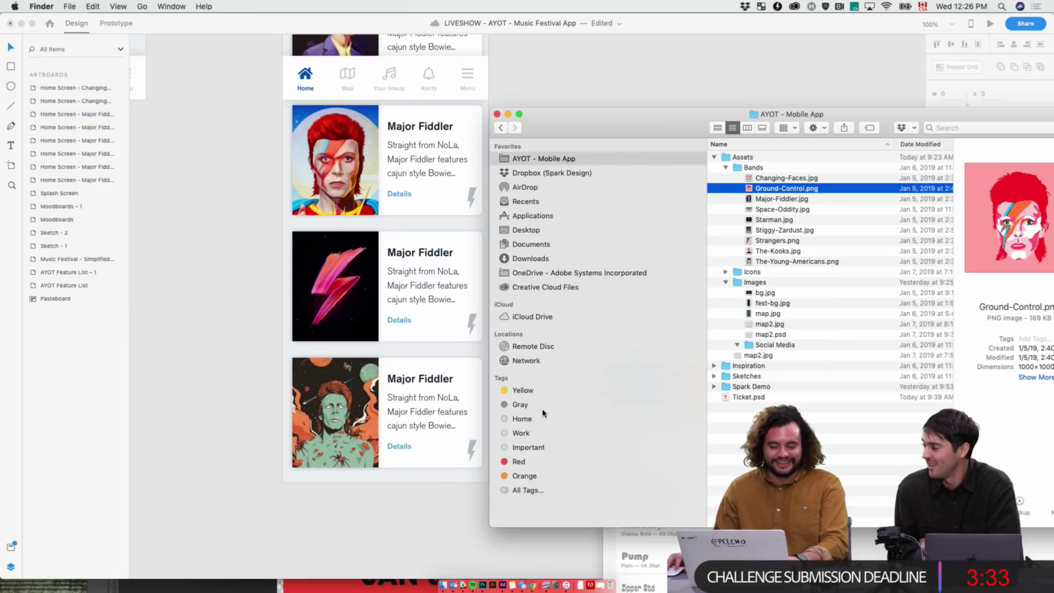
pyautogui.click(789, 199)
pyautogui.press('space')
pyautogui.press('Down')
pyautogui.press('Down')
pyautogui.press('Up')
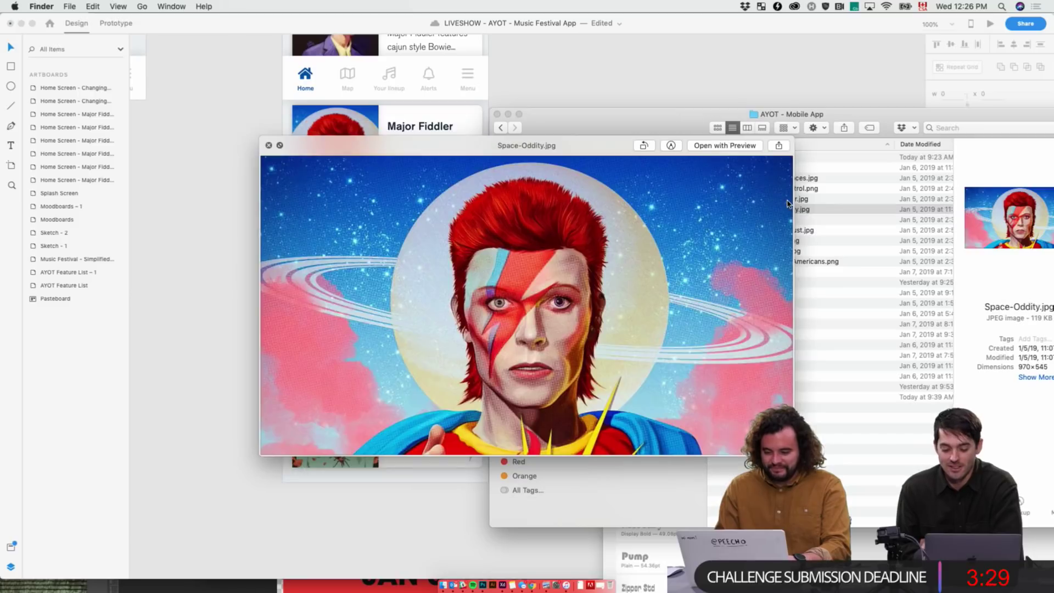
pyautogui.press('space')
pyautogui.click(388, 252)
pyautogui.doubleClick(388, 252)
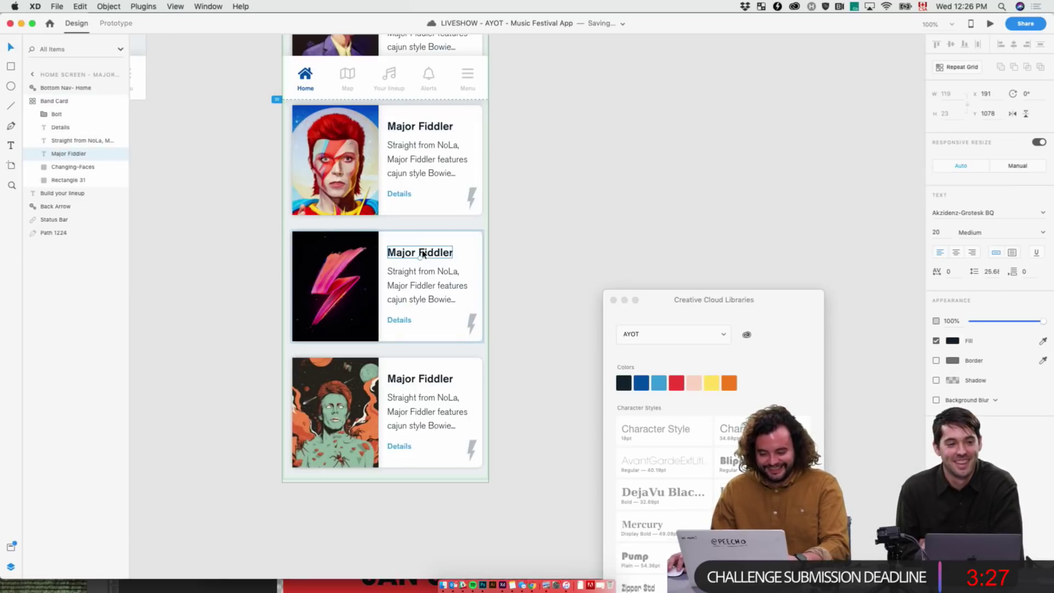
pyautogui.doubleClick(388, 252)
pyautogui.write('Space Oddity')
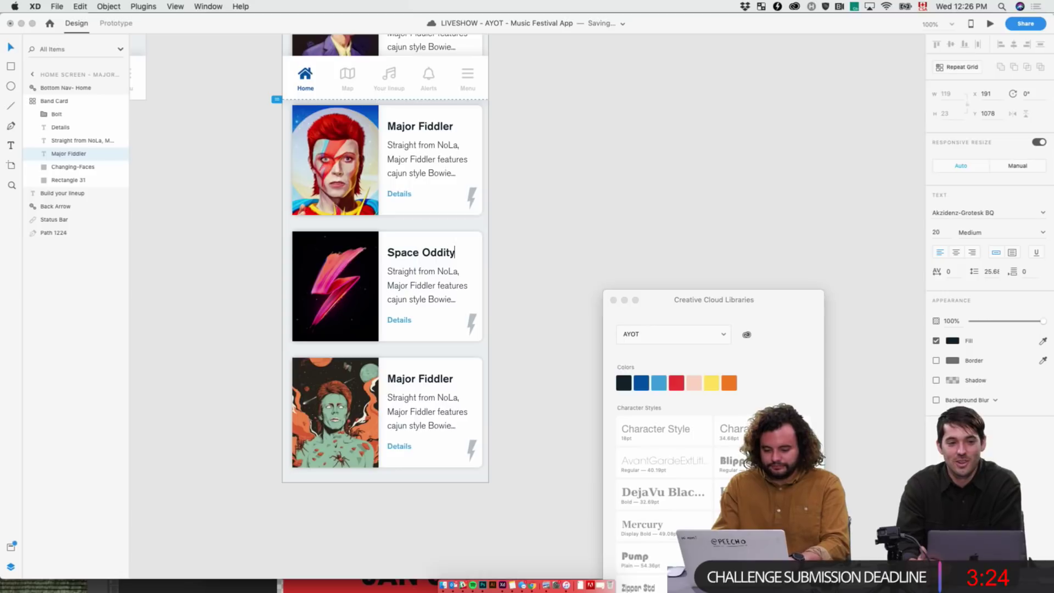
pyautogui.press('Escape')
# - Preview the next band images in Finder and retitle the last band card, with the green figure, as "Stiggy Zardust"
pyautogui.press('super+Tab')
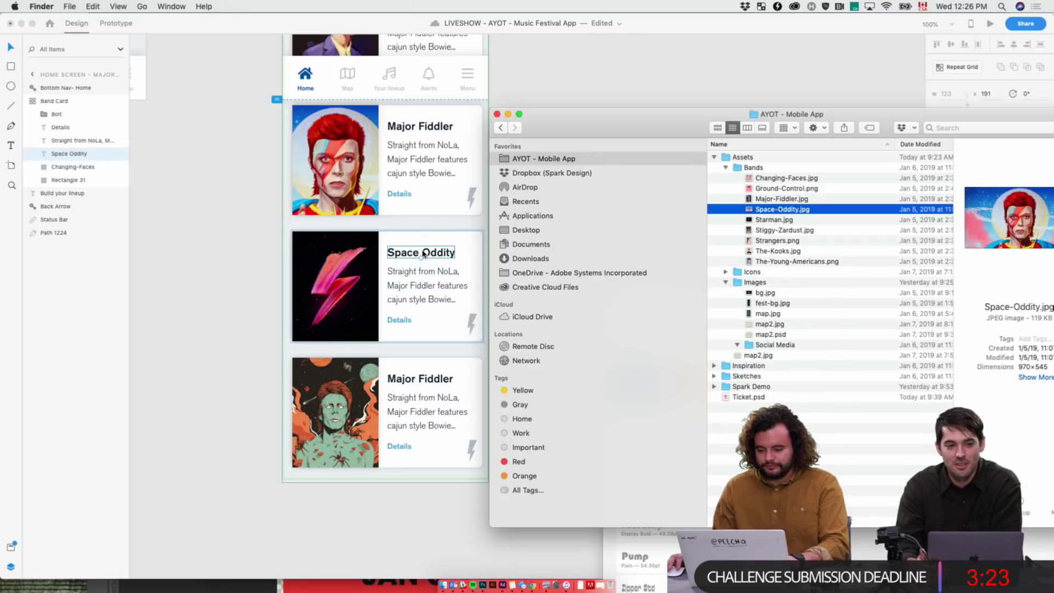
pyautogui.press('Down')
pyautogui.press('space')
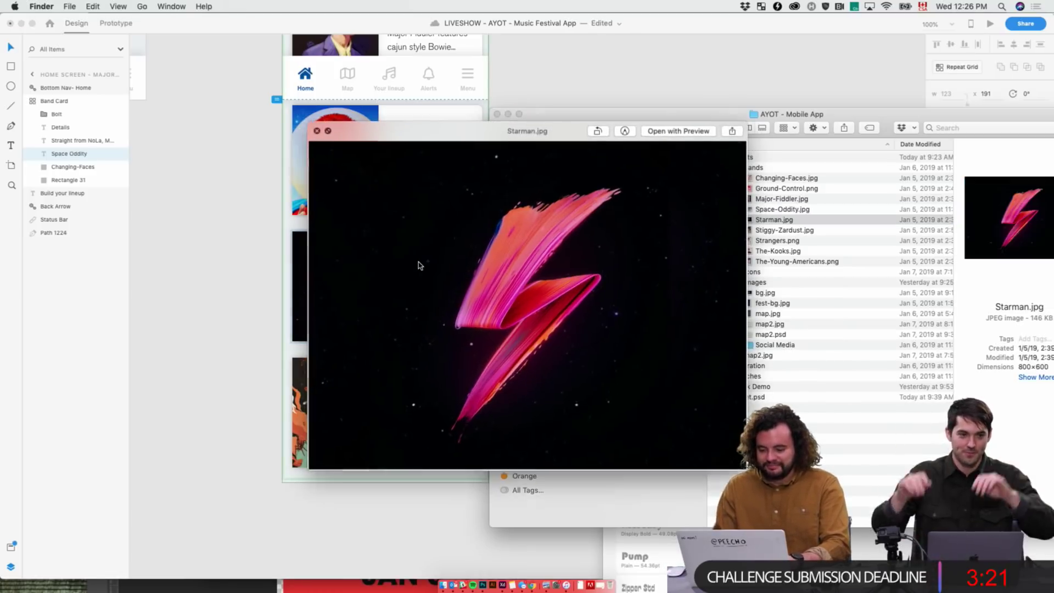
pyautogui.press('Down')
pyautogui.press('Down')
pyautogui.press('Up')
pyautogui.press('space')
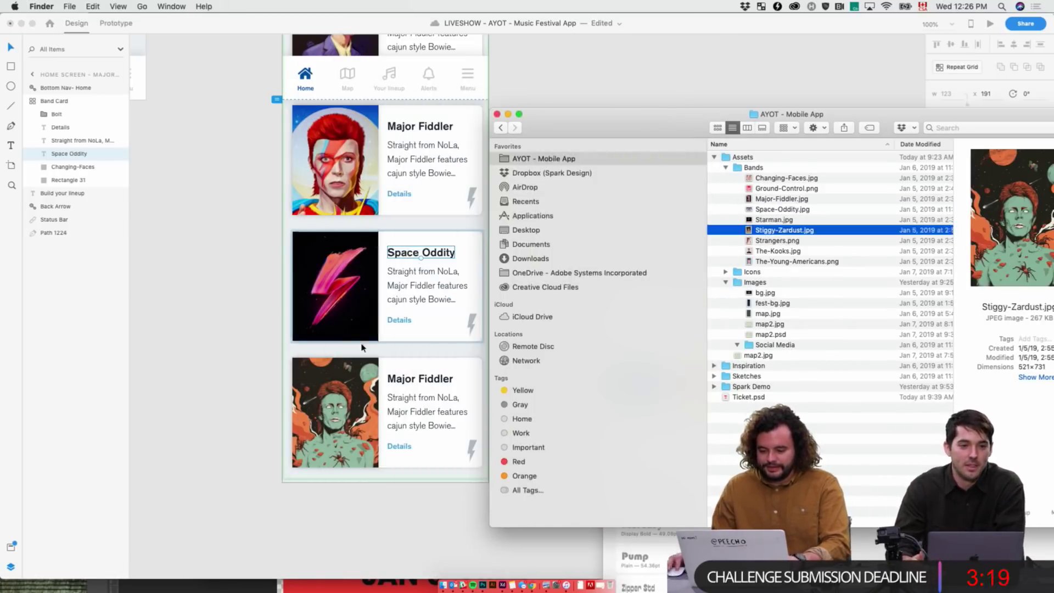
pyautogui.press('super+Tab')
pyautogui.doubleClick(407, 379)
pyautogui.write('Stiggy Zardust')
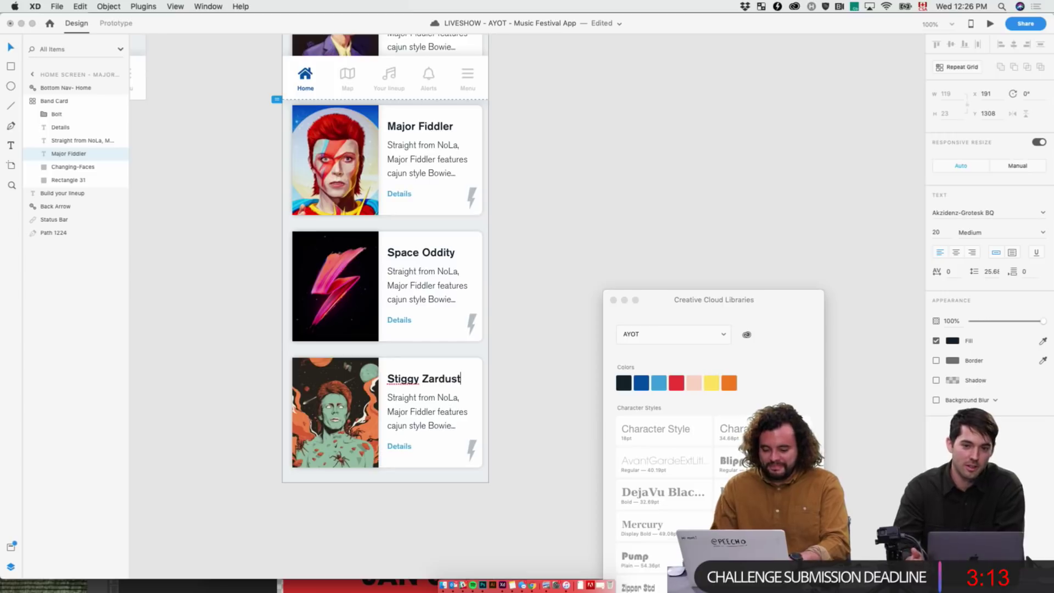
pyautogui.click(537, 370)
# - Save the music festival app document
pyautogui.scroll(3, 538, 369)
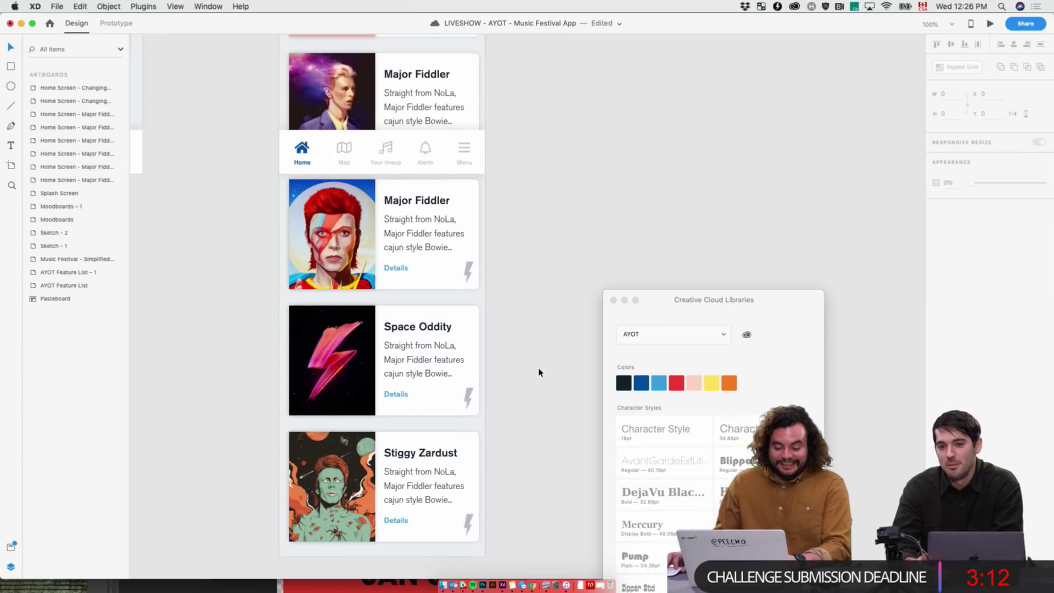
pyautogui.click(376, 163)
pyautogui.click(678, 188)
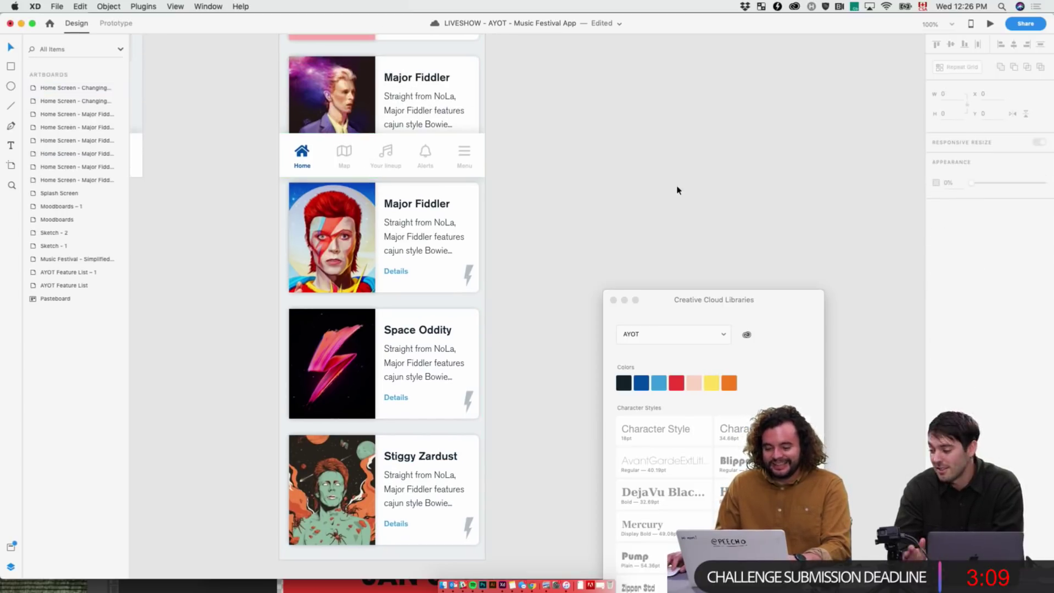
pyautogui.scroll(6, 680, 190)
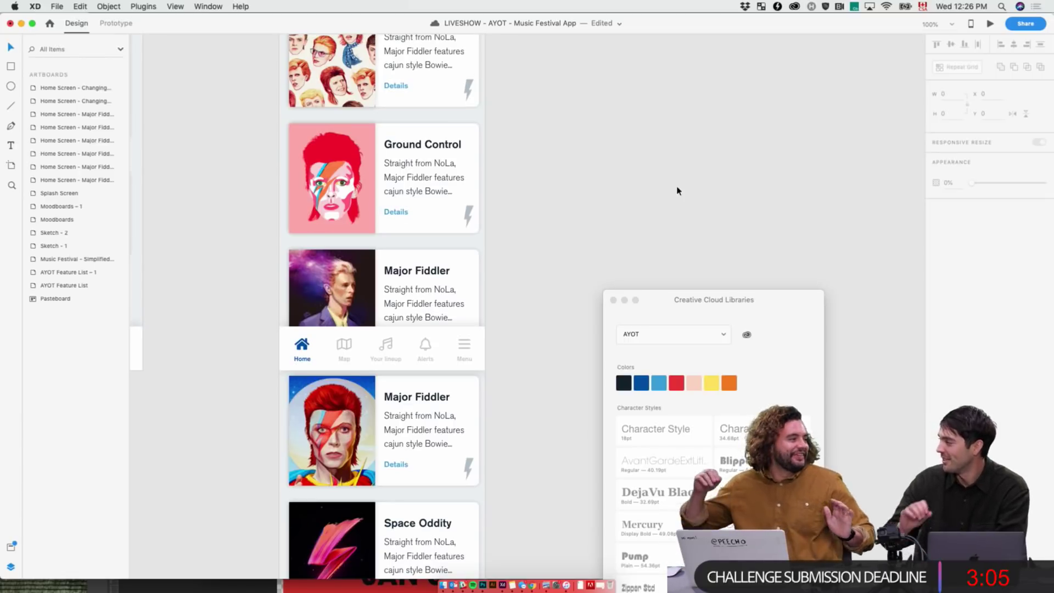
pyautogui.press('super+s')
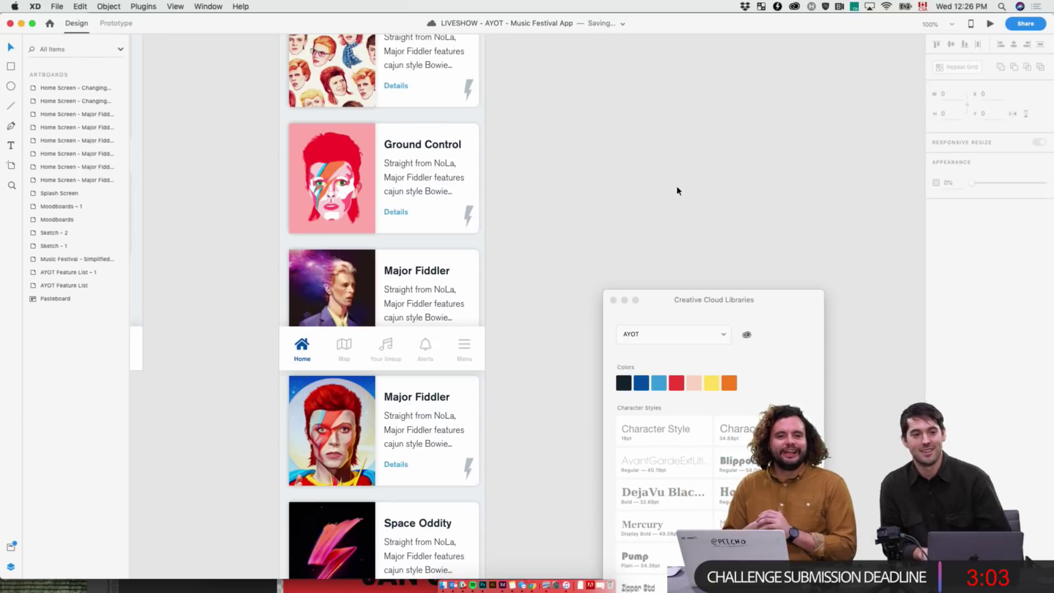
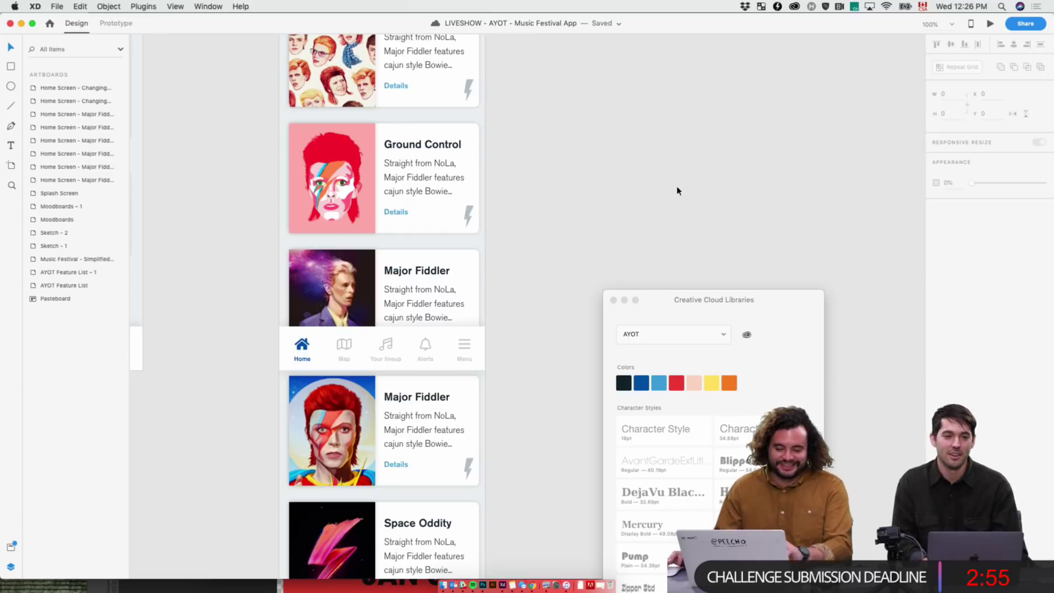
# - Switch to AYOT_Brand_KA.pdf in Preview and move its window so the festival schedule sits beside the lineup artboard
pyautogui.scroll(5, 565, 250)
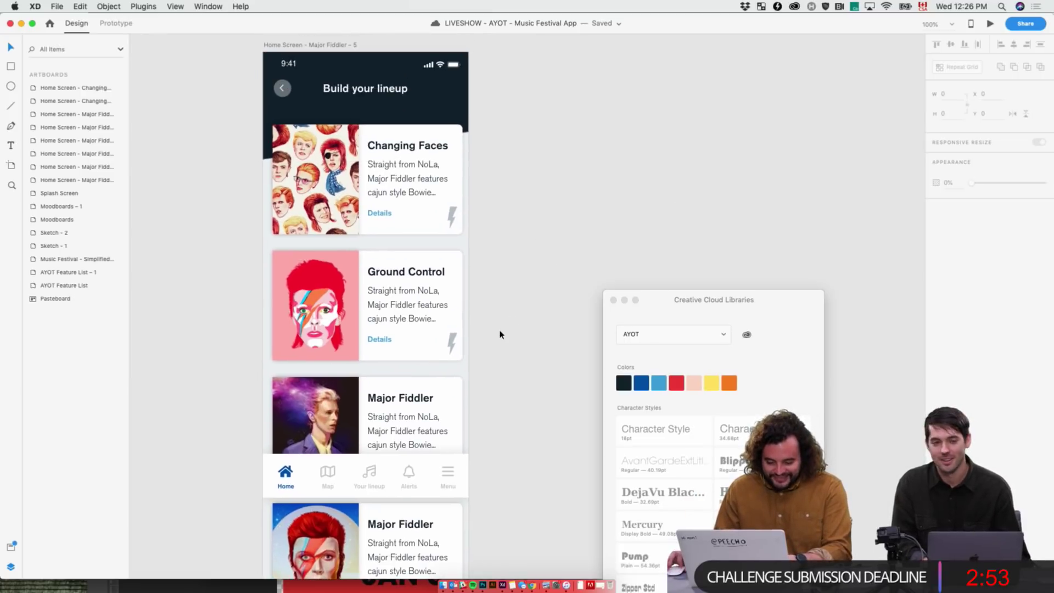
pyautogui.scroll(-5, 499, 335)
pyautogui.press('super+Tab')
pyautogui.press('super+Tab')
pyautogui.press('super+Tab')
pyautogui.press('super+Tab')
pyautogui.press('super+Tab')
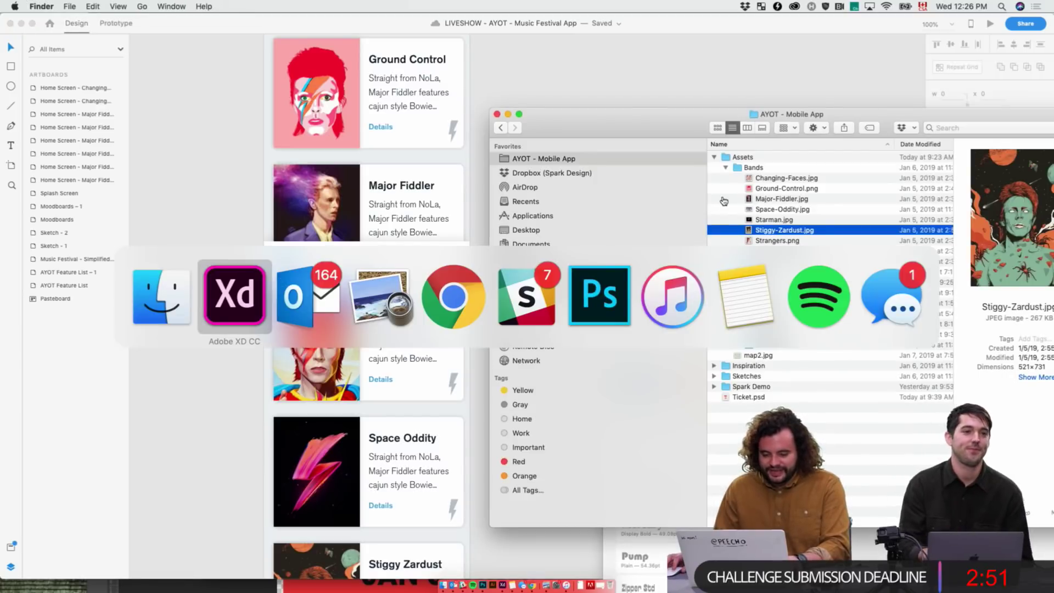
pyautogui.press('super+shift+Tab')
pyautogui.click(428, 235)
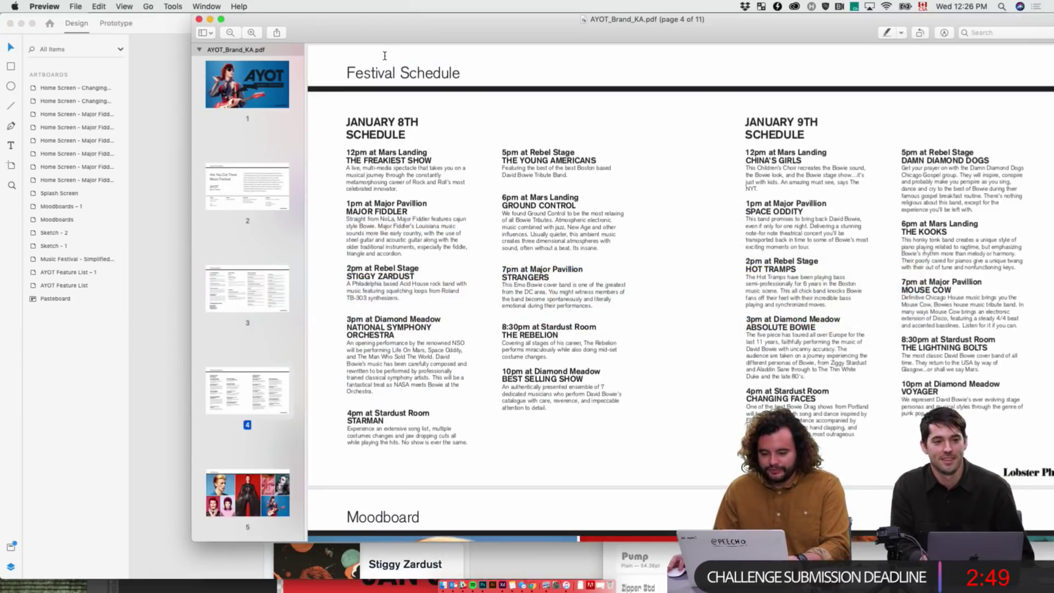
pyautogui.moveTo(358, 28); pyautogui.dragTo(654, 155)
pyautogui.scroll(5, 409, 160)
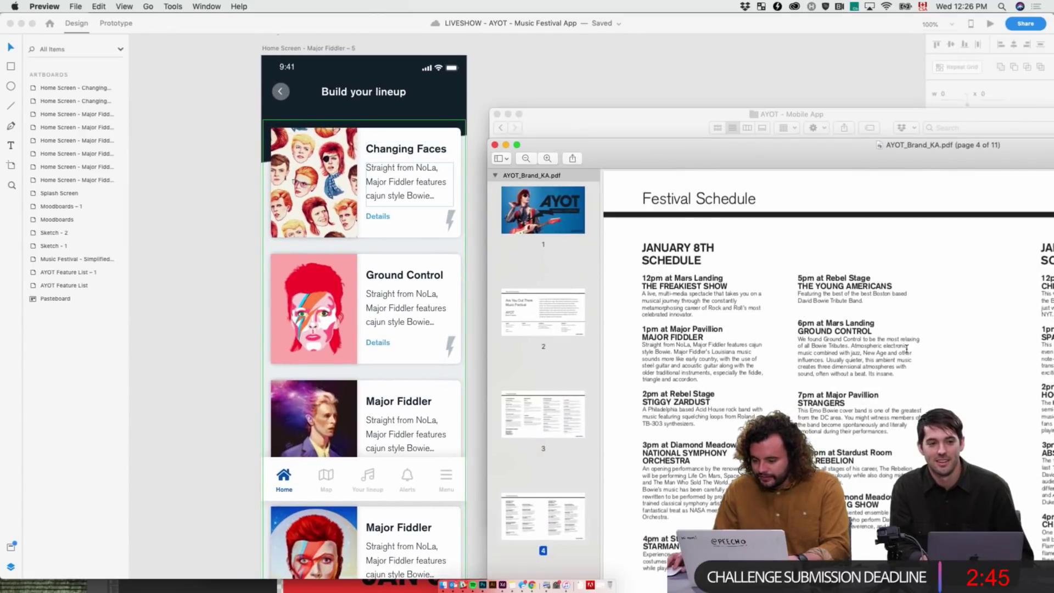
# - Copy the opening of the Ground Control description from the PDF schedule and paste it over that band card's description
pyautogui.moveTo(793, 338); pyautogui.dragTo(860, 351)
pyautogui.press('cmd+c')
pyautogui.press('cmd+Tab')
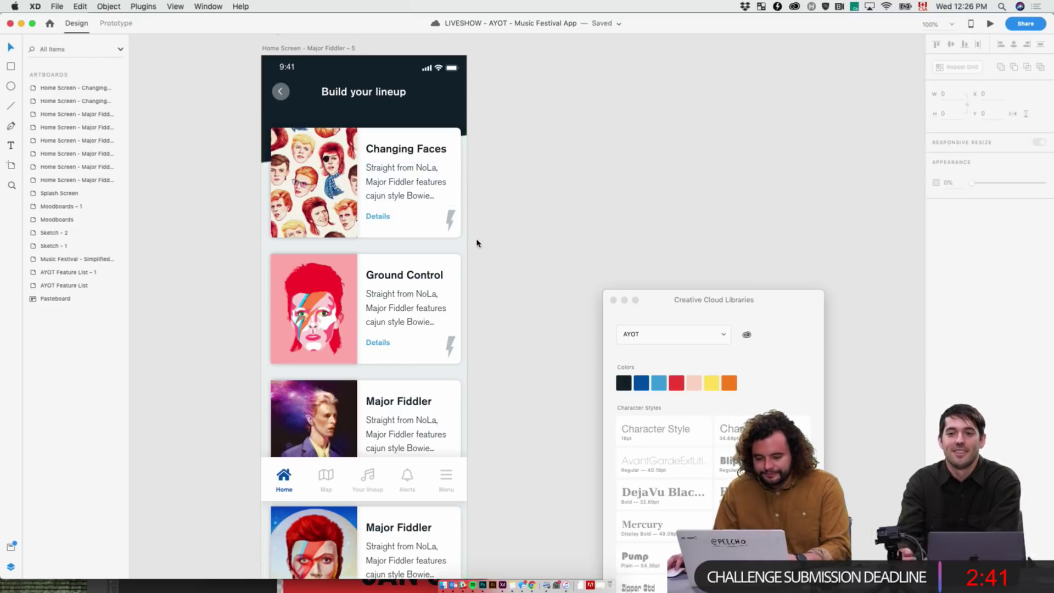
pyautogui.doubleClick(404, 308)
pyautogui.doubleClick(402, 309)
pyautogui.press('super+v')
pyautogui.press('Escape')
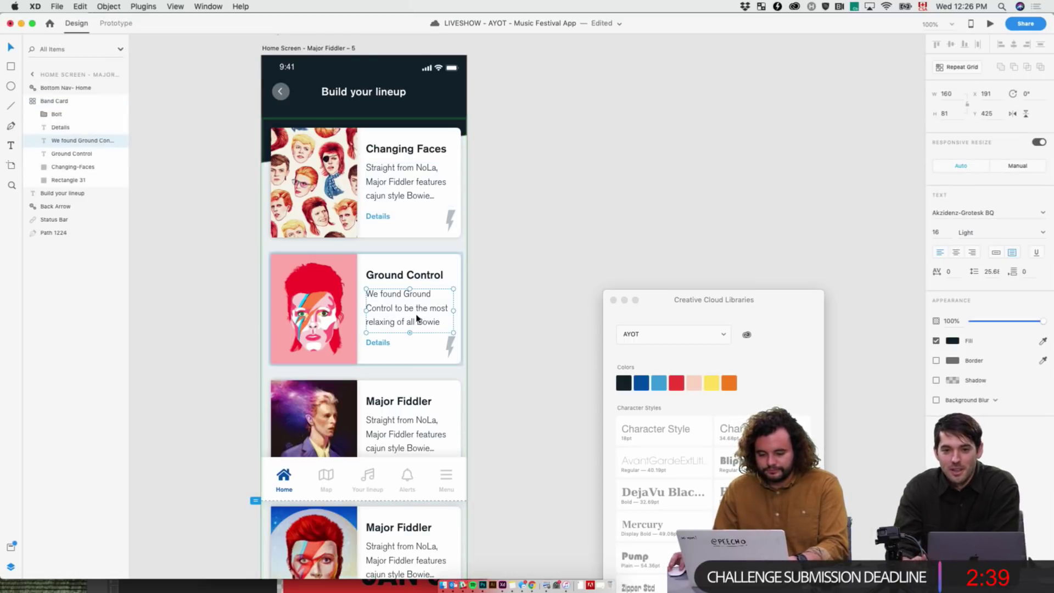
# - Cut the Ground Control description off after "relaxing of all" and end it with "..."
pyautogui.doubleClick(420, 321)
pyautogui.moveTo(415, 322); pyautogui.dragTo(467, 412)
pyautogui.write('...')
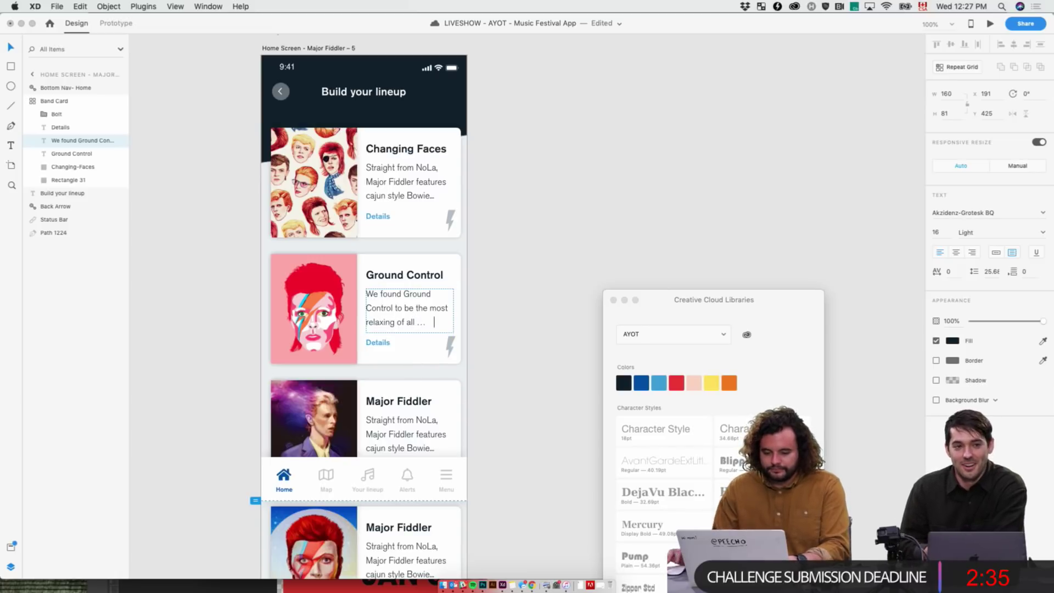
pyautogui.press('Escape')
pyautogui.click(568, 228)
# - Copy the Major Fiddler description from the PDF schedule and paste it over the third band card's description
pyautogui.press('super+Tab')
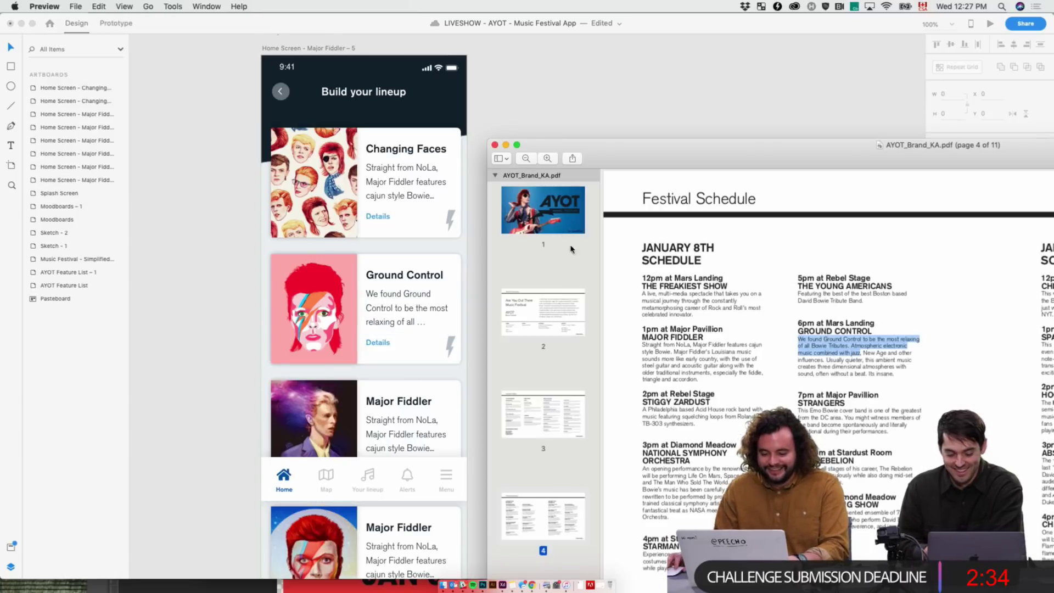
pyautogui.click(855, 348)
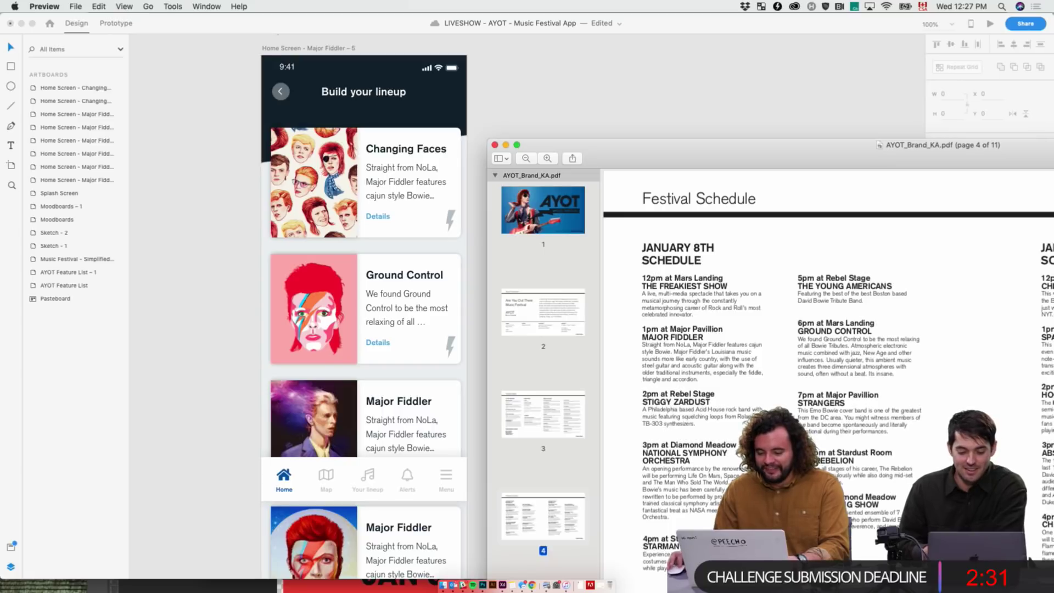
pyautogui.moveTo(638, 349); pyautogui.dragTo(713, 357)
pyautogui.press('super+c')
pyautogui.press('super+Tab')
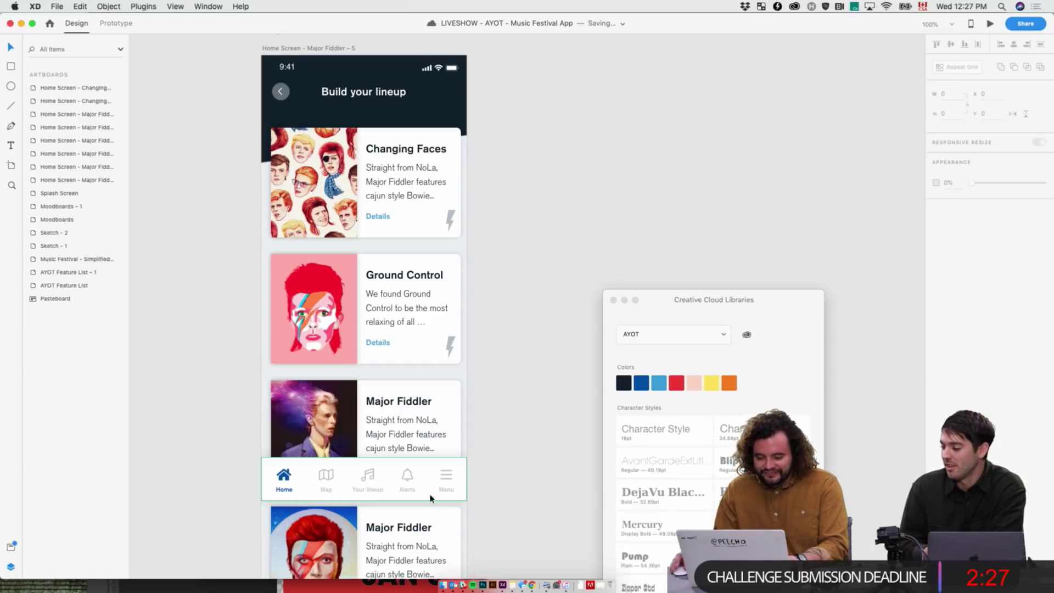
pyautogui.doubleClick(408, 438)
pyautogui.press('super+a')
pyautogui.press('super+v')
pyautogui.press('Escape')
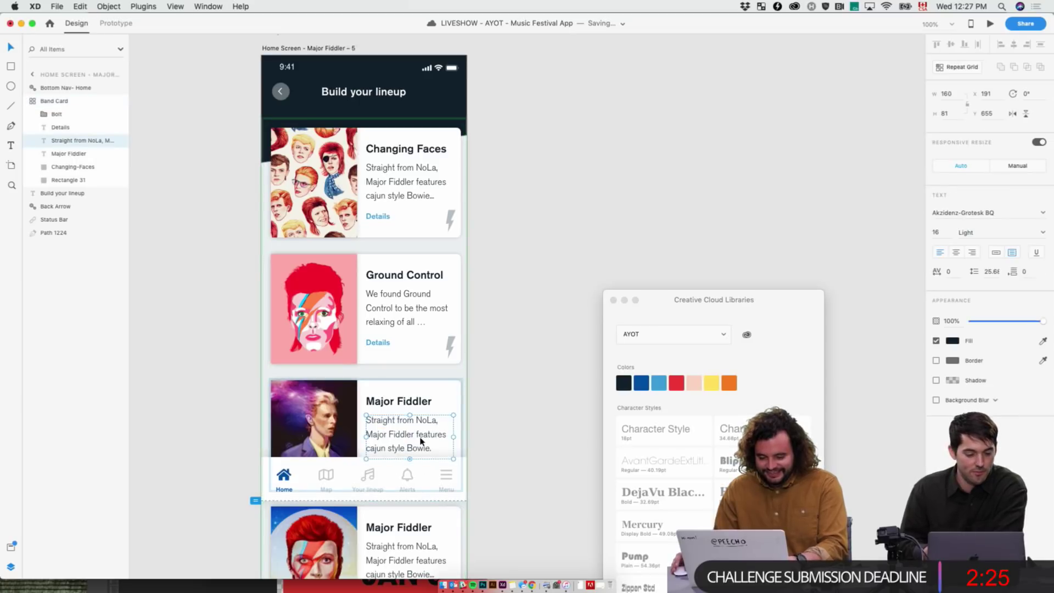
# - Cut the Major Fiddler description on the third band card off after "cajun style Bowie" and end it with "..."
pyautogui.doubleClick(422, 442)
pyautogui.click(423, 447)
pyautogui.moveTo(433, 452); pyautogui.dragTo(494, 516)
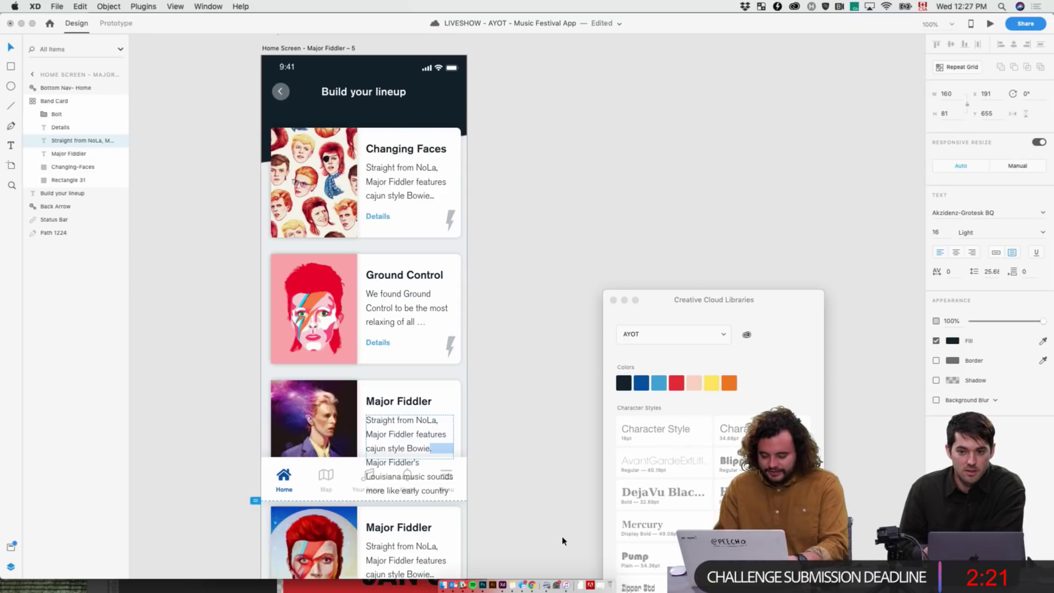
pyautogui.write('...')
pyautogui.press('Escape')
pyautogui.click(568, 447)
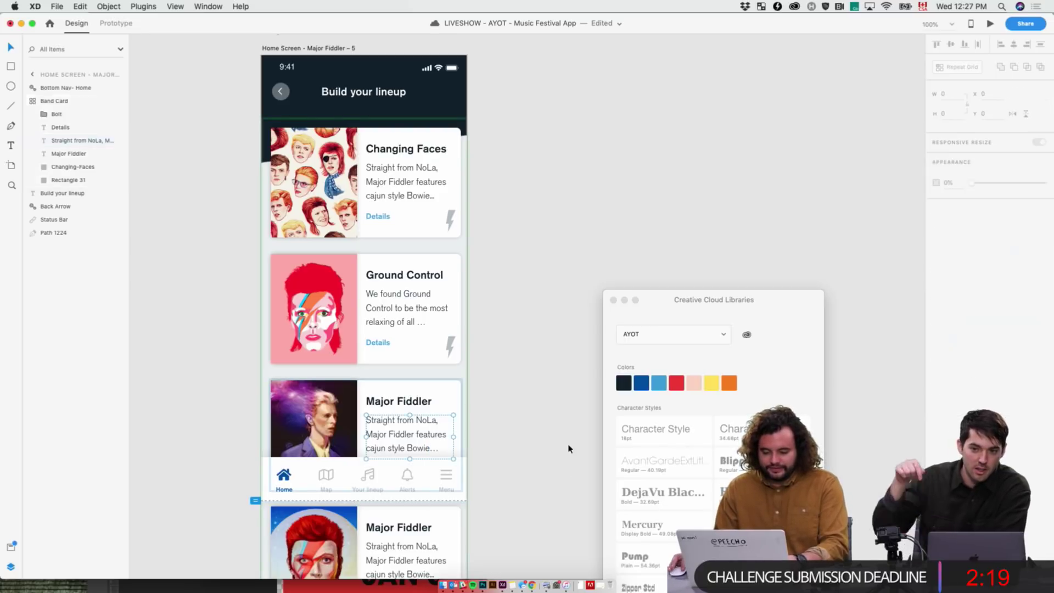
# - Switch to Finder and look through the image files in the Bands folder to identify the fourth card's band
pyautogui.scroll(-5, 515, 495)
pyautogui.press('super+Tab')
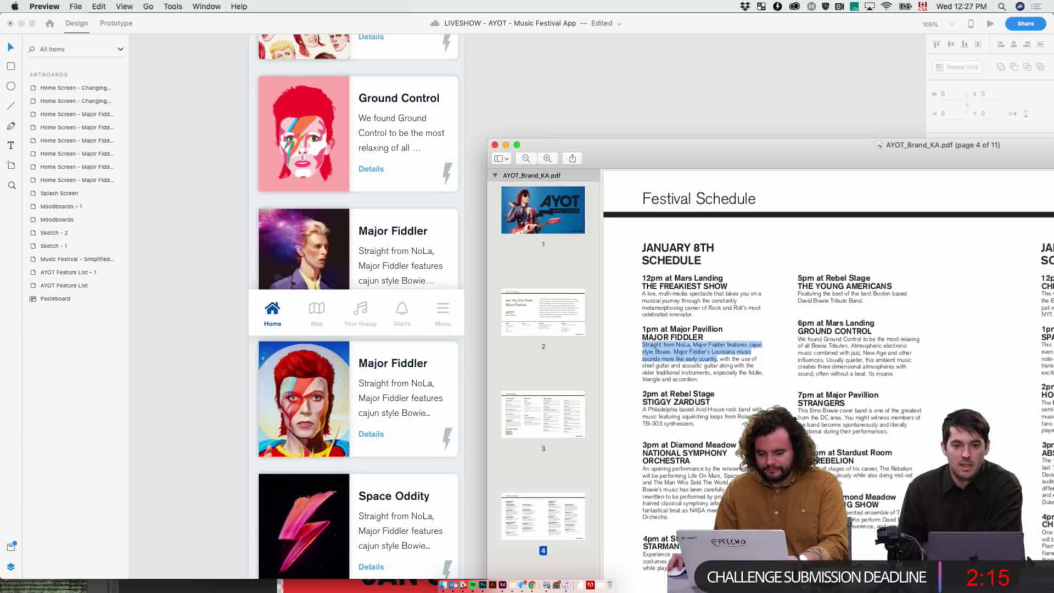
pyautogui.press('super+Tab')
pyautogui.press('super+Tab')
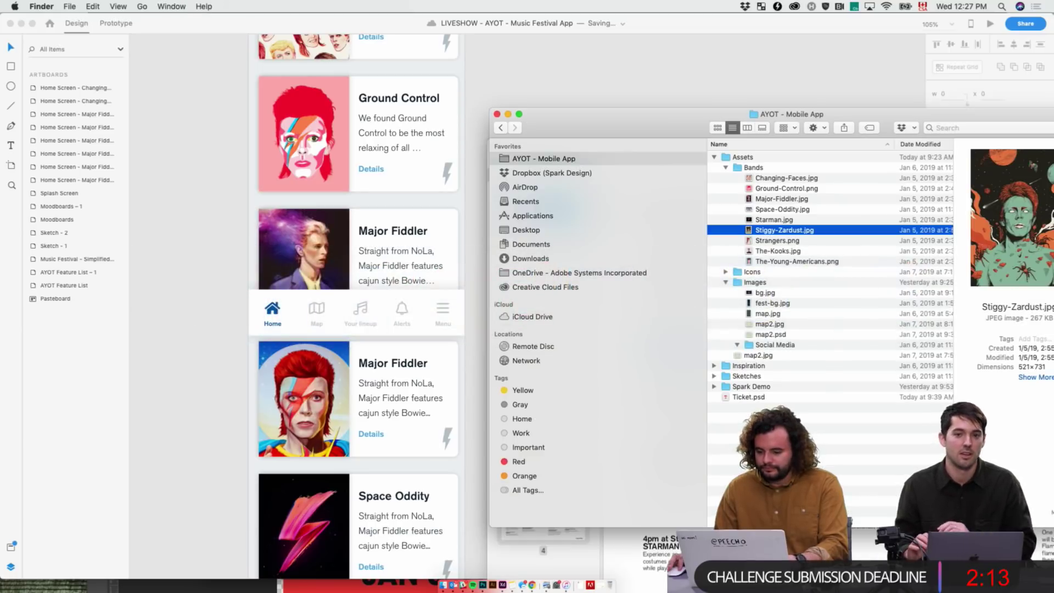
pyautogui.press('Down')
pyautogui.press('Down')
pyautogui.press('Down')
pyautogui.press('Down')
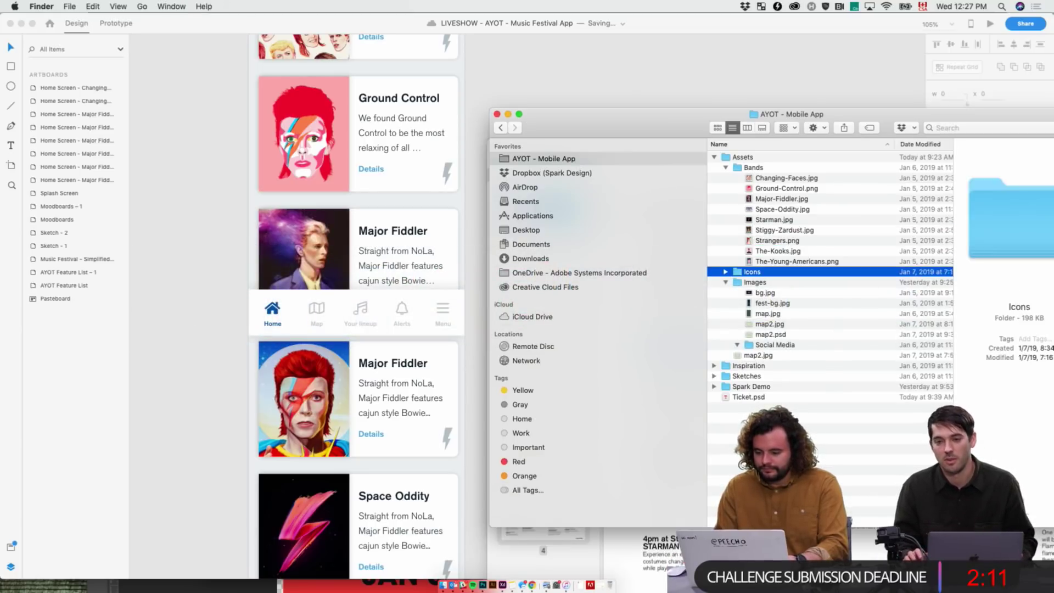
pyautogui.press('Up')
pyautogui.press('Up')
pyautogui.press('Up')
pyautogui.press('Up')
pyautogui.press('Up')
pyautogui.press('Up')
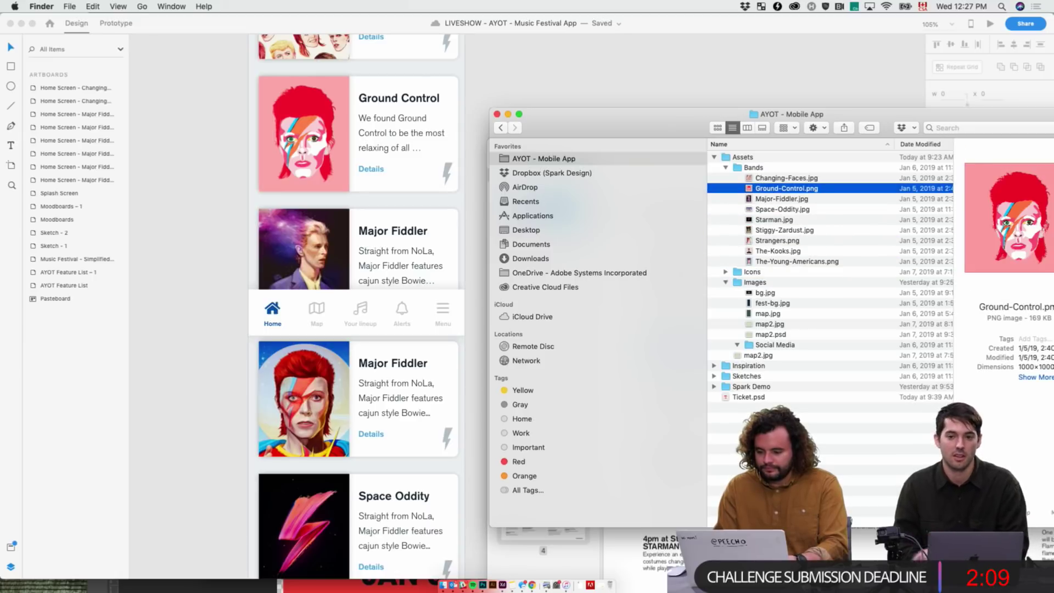
# - Return to the XD lineup artboard and change the fourth band card's name to "Space Oddity"
pyautogui.click(429, 485)
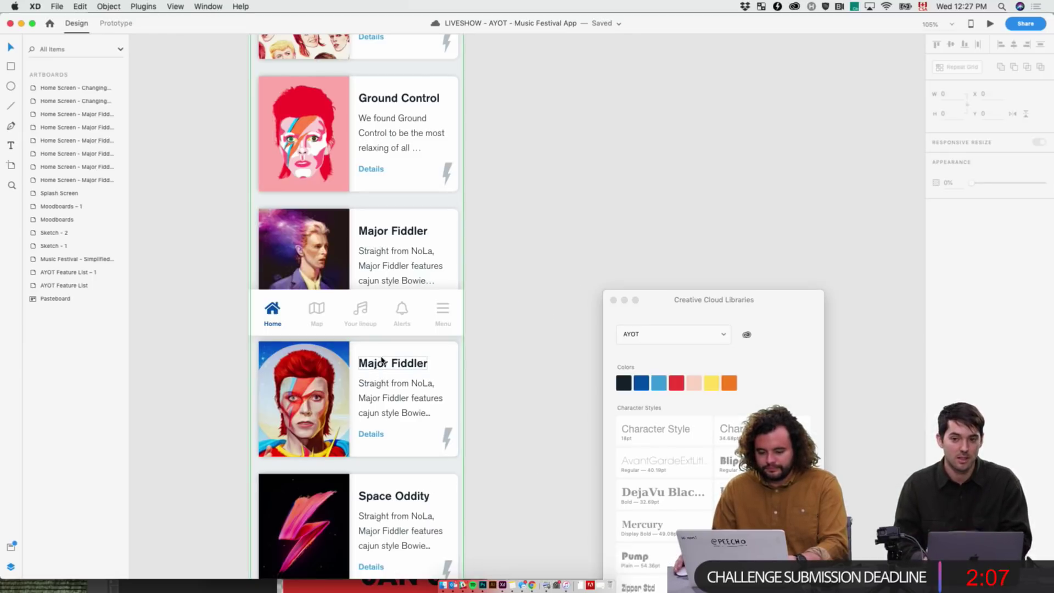
pyautogui.doubleClick(378, 364)
pyautogui.doubleClick(382, 362)
pyautogui.write('Spac')
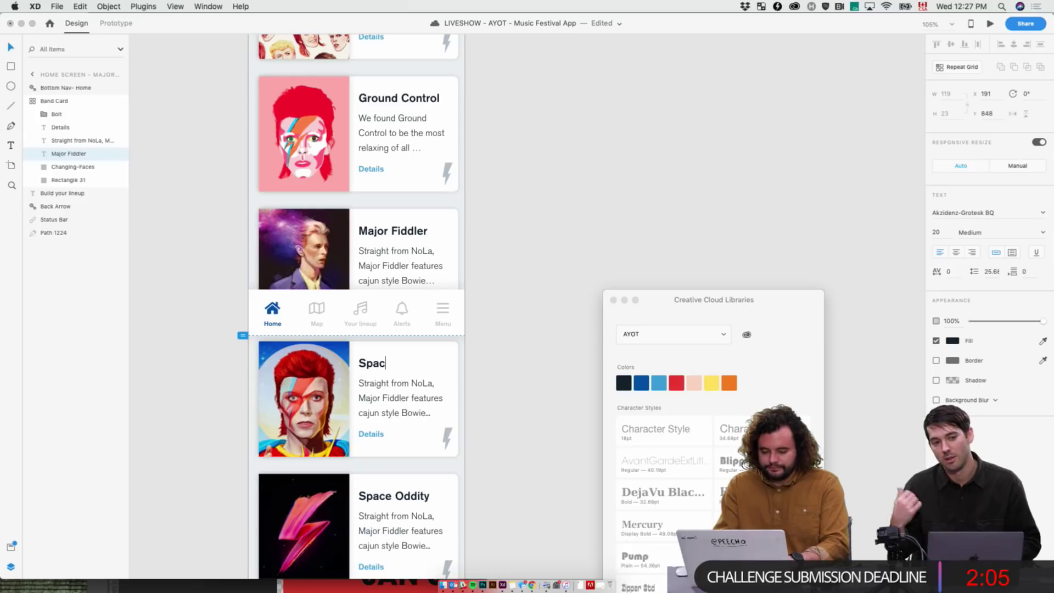
pyautogui.write('e Oddity')
pyautogui.press('Escape')
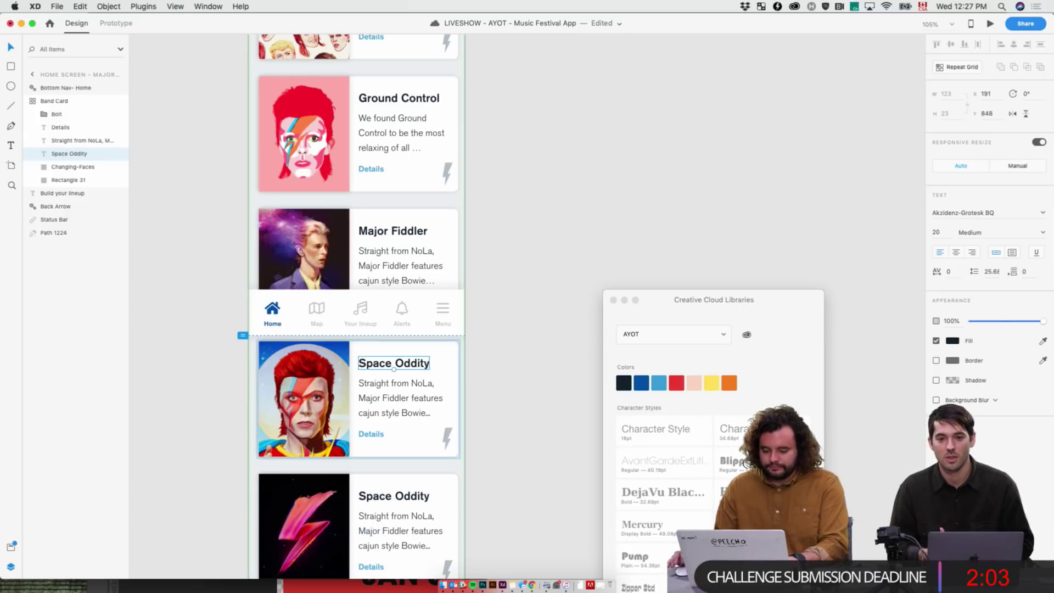
# - Switch to Finder and view the band images in Quick Look to identify a name for the fifth card
pyautogui.press('super+Tab')
pyautogui.press('space')
pyautogui.press('Up')
pyautogui.press('Up')
pyautogui.press('Up')
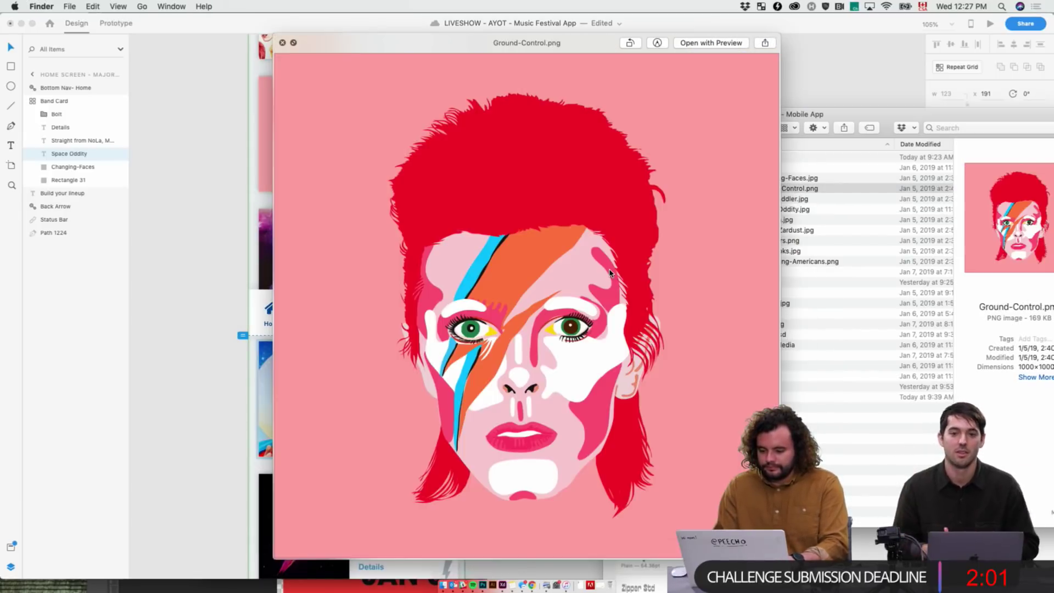
pyautogui.press('Down')
pyautogui.press('Down')
pyautogui.press('Down')
pyautogui.press('Down')
pyautogui.press('Down')
pyautogui.press('Down')
pyautogui.press('Up')
pyautogui.press('Up')
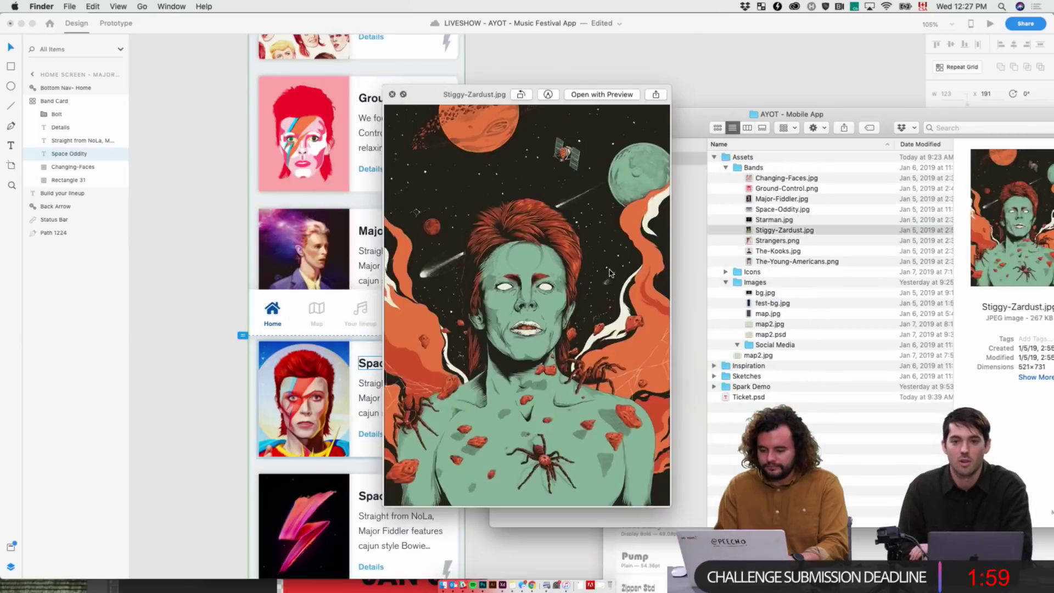
pyautogui.press('space')
# - Switch back to XD and change the fifth band card's name to "Starman"
pyautogui.press('super+Tab')
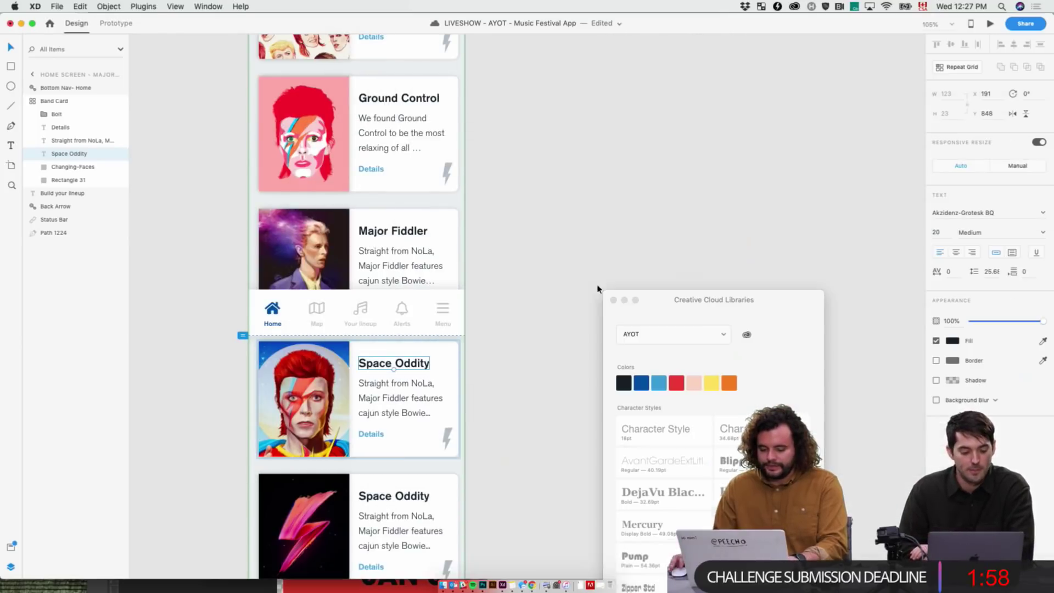
pyautogui.doubleClick(392, 494)
pyautogui.write('Sta')
pyautogui.press('BackSpace')
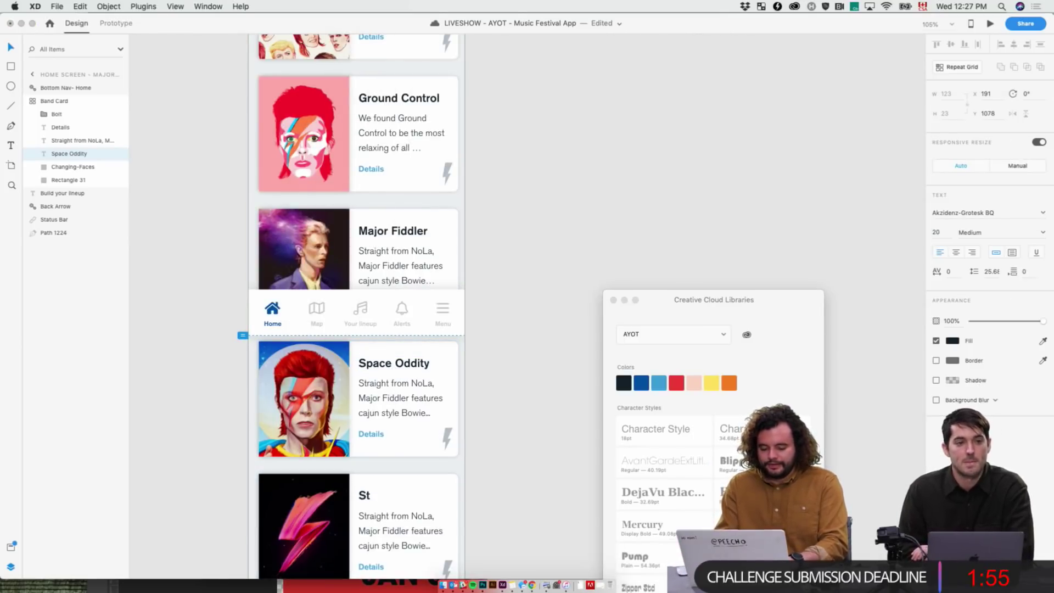
pyautogui.write('arman')
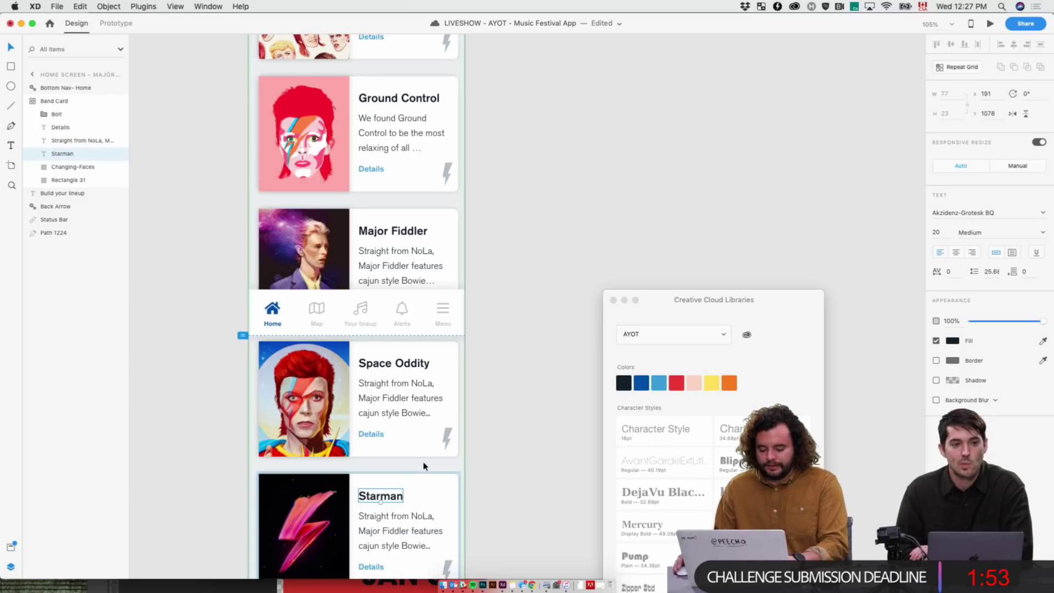
pyautogui.click(518, 478)
# - Preview the "Build your lineup" artboard and scroll through its band cards to check the scrolling behavior
pyautogui.scroll(6, 284, 46)
pyautogui.click(285, 185)
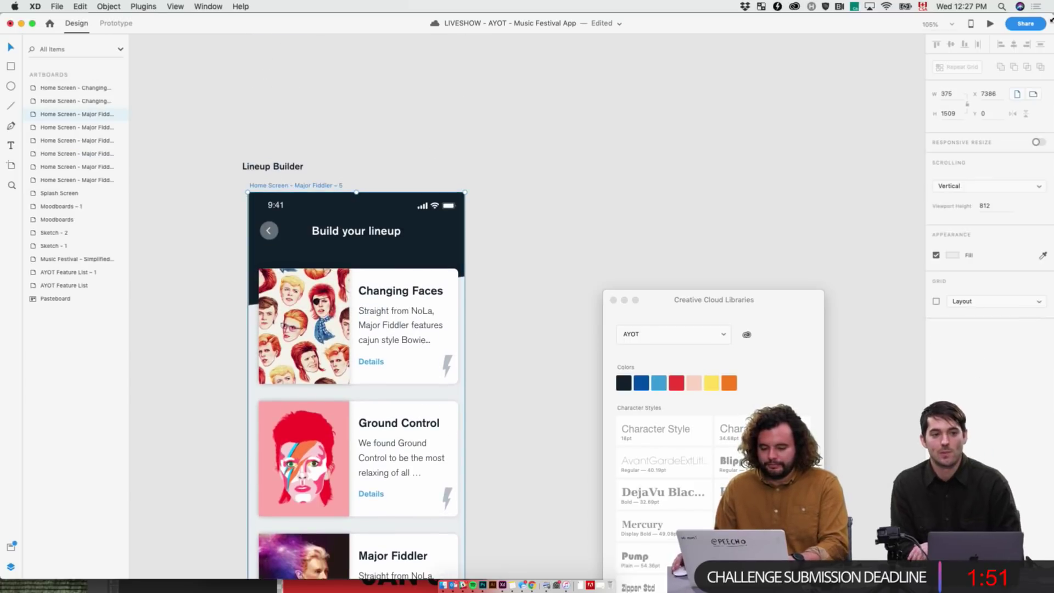
pyautogui.click(990, 23)
pyautogui.scroll(-4, 654, 366)
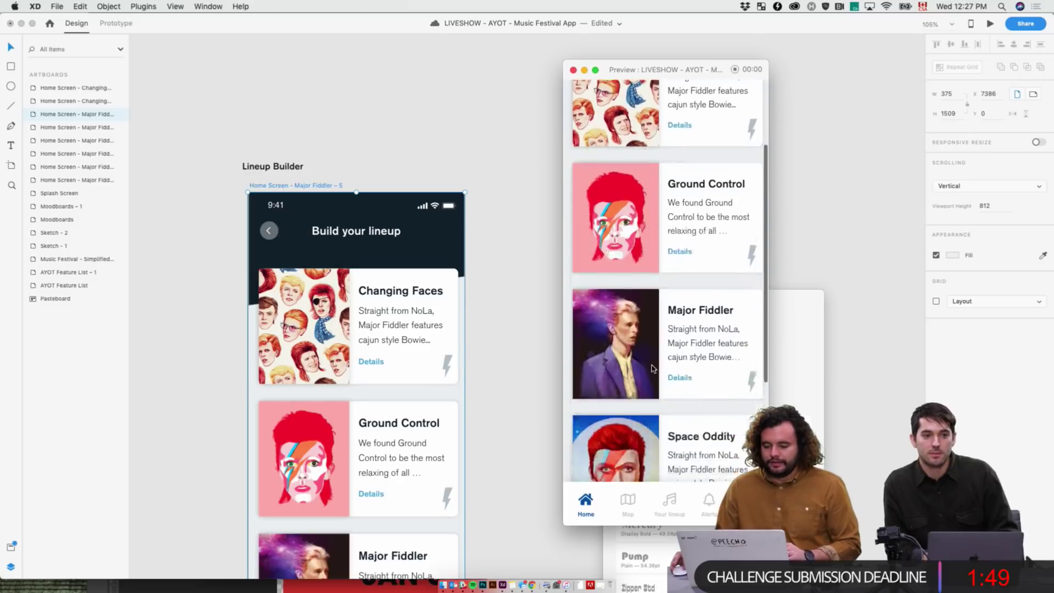
pyautogui.scroll(2, 654, 366)
pyautogui.scroll(2, 654, 366)
pyautogui.scroll(-4, 654, 366)
pyautogui.scroll(4, 654, 367)
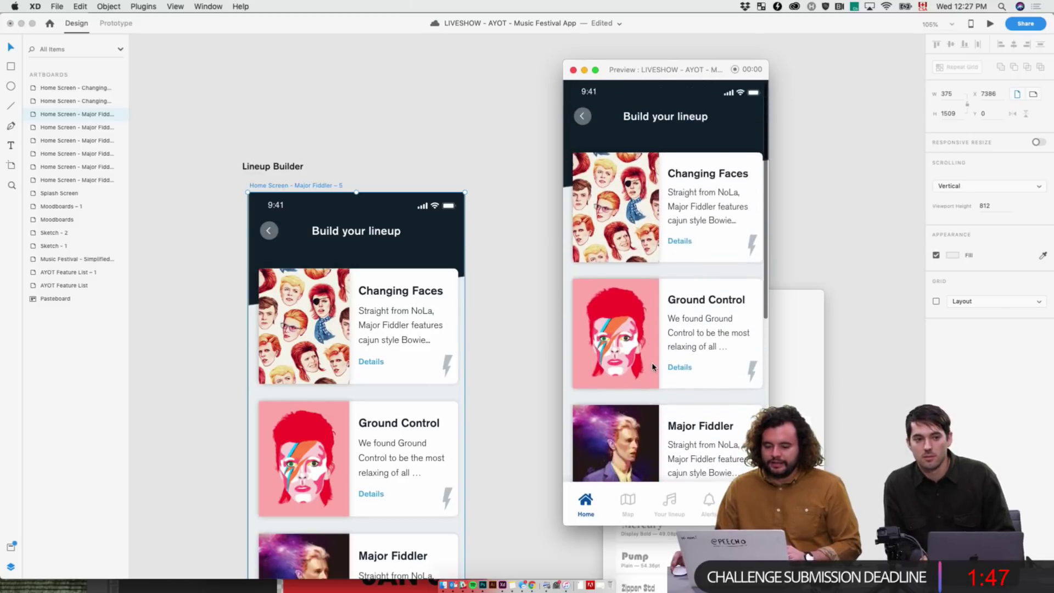
pyautogui.scroll(-4, 653, 366)
pyautogui.scroll(3, 653, 366)
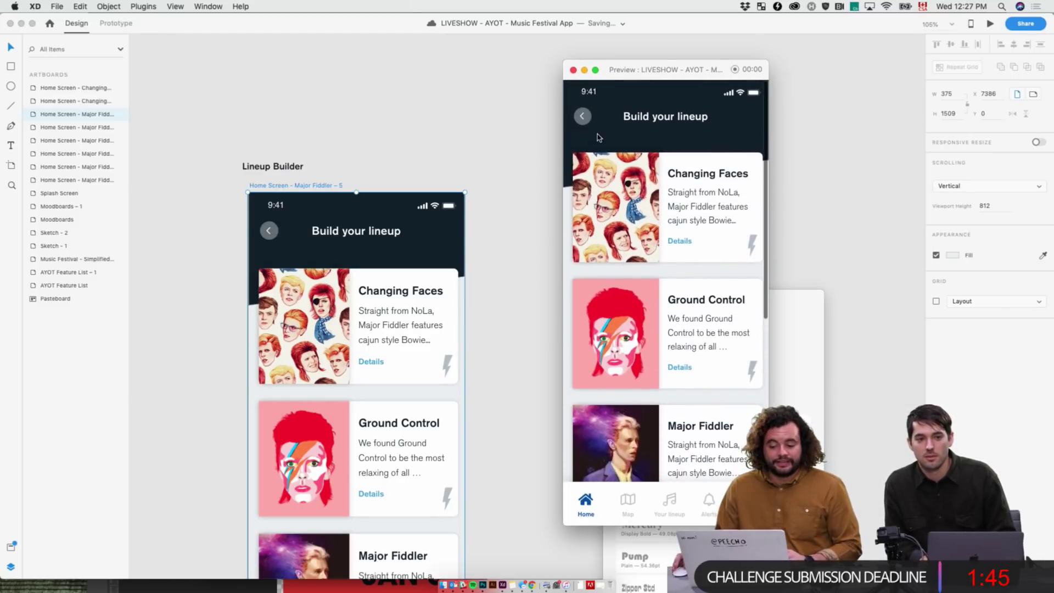
# - Group the header elements of the lineup artboard and fix the group's position when scrolling
pyautogui.click(452, 218)
pyautogui.click(451, 219)
pyautogui.moveTo(501, 174); pyautogui.dragTo(296, 256)
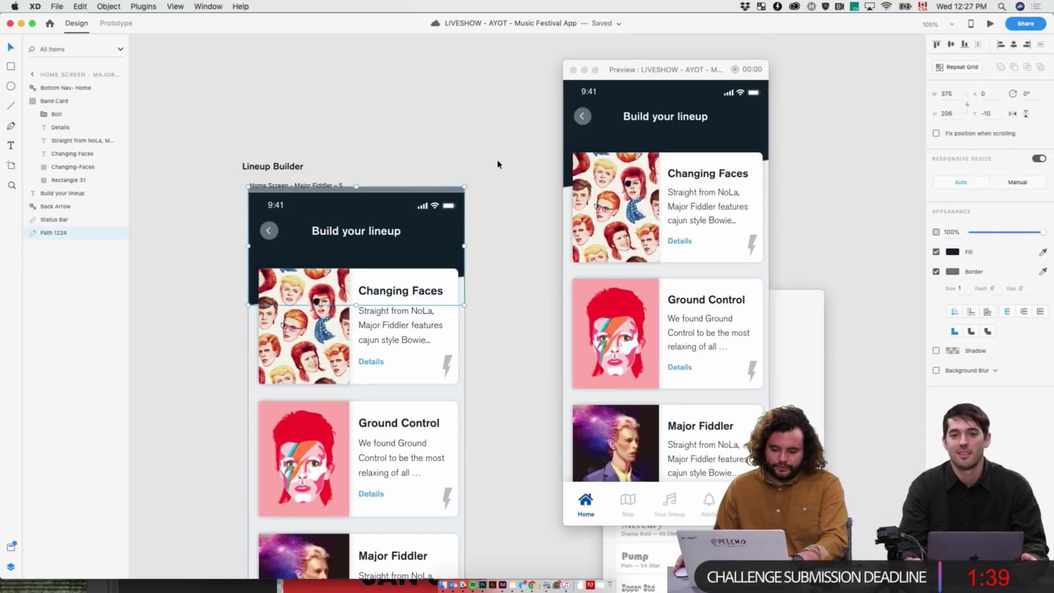
pyautogui.click(478, 177)
pyautogui.moveTo(498, 160); pyautogui.dragTo(204, 239)
pyautogui.press('super+g')
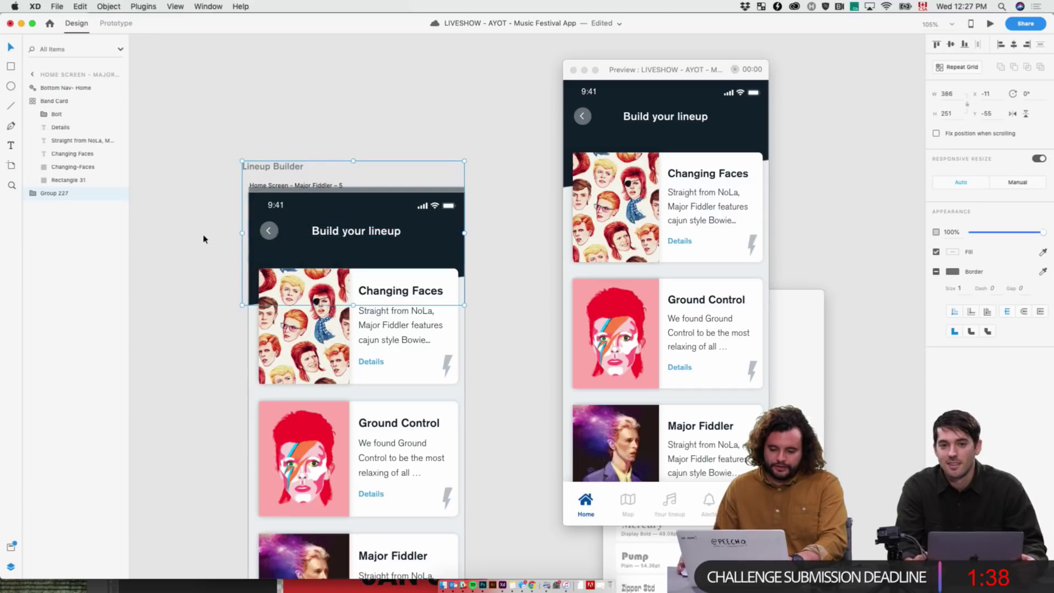
pyautogui.click(937, 134)
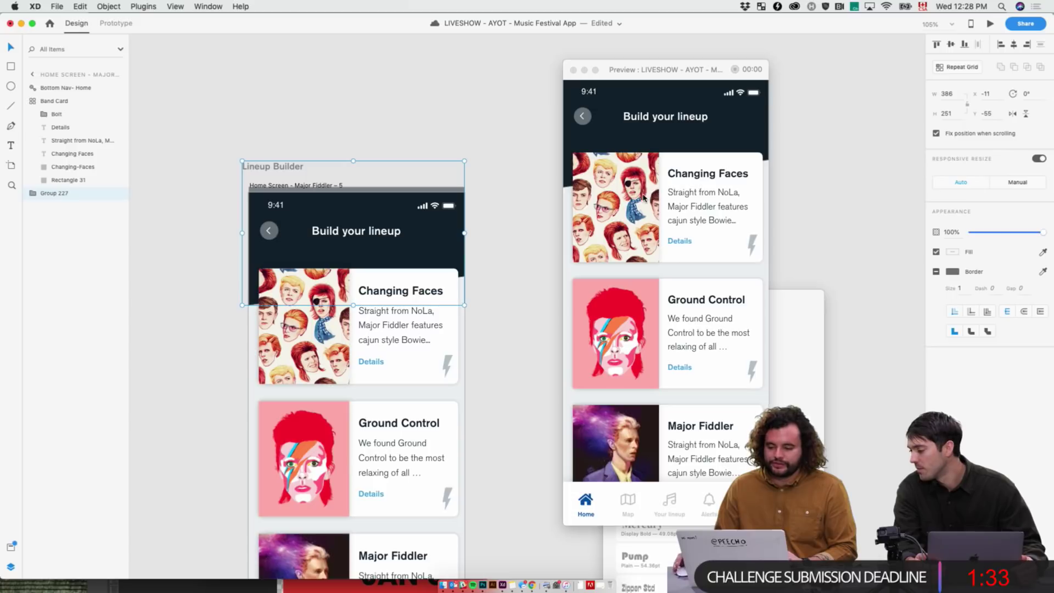
# - Scroll the preview up and down to examine how the cards move over the fixed header, and close the preview
pyautogui.scroll(-5, 643, 203)
pyautogui.scroll(3, 639, 213)
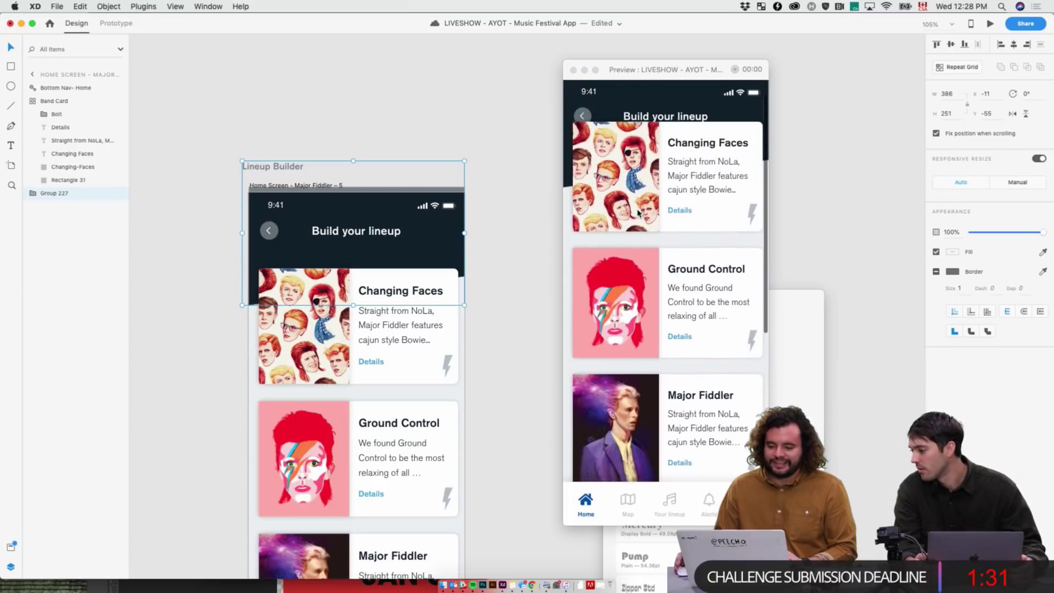
pyautogui.scroll(-2, 638, 214)
pyautogui.scroll(5, 639, 214)
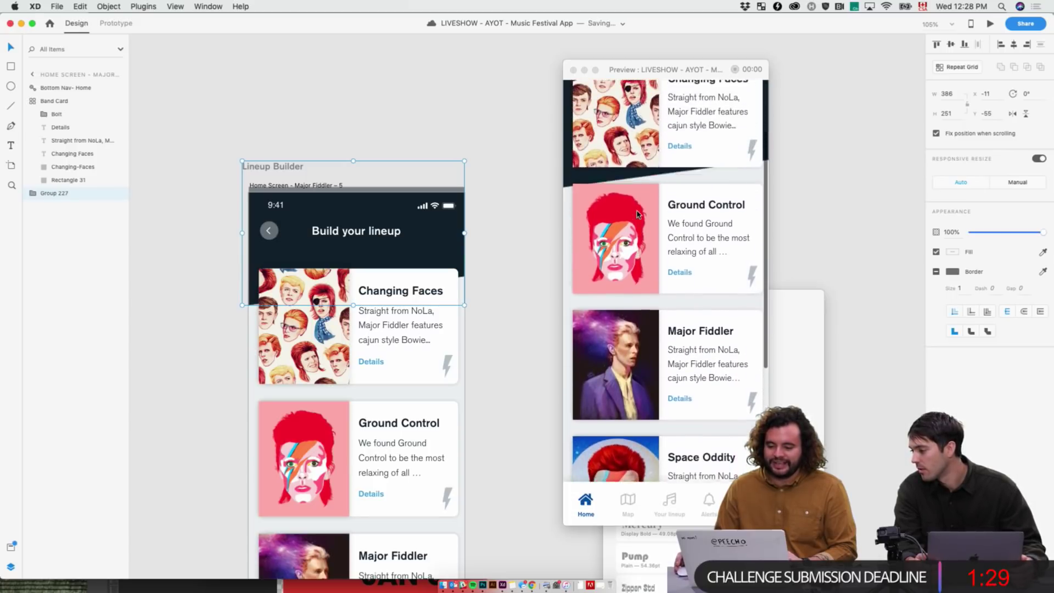
pyautogui.scroll(-3, 638, 214)
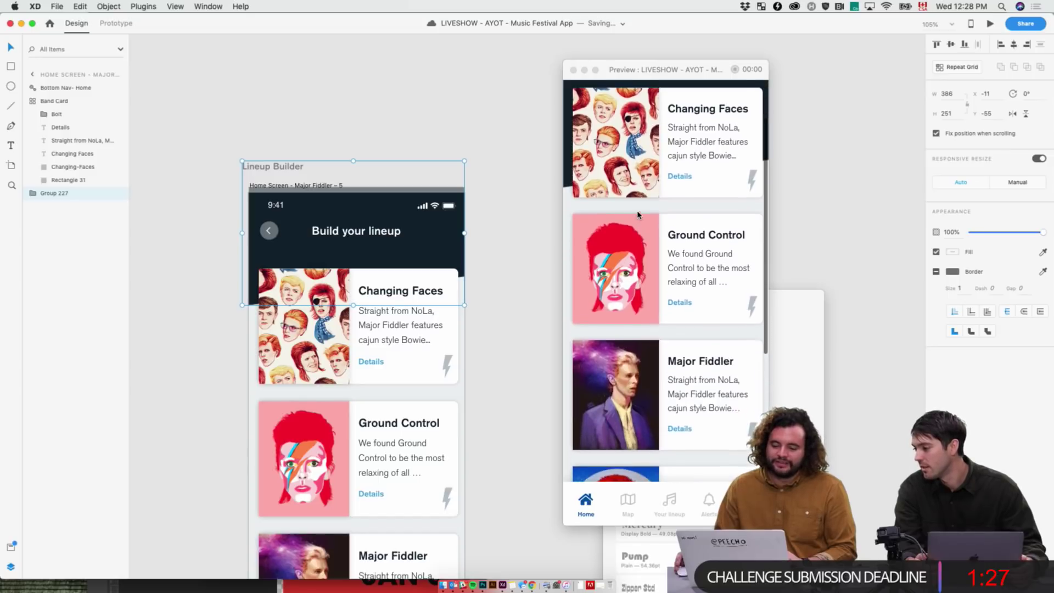
pyautogui.scroll(3, 638, 214)
pyautogui.scroll(-2, 639, 215)
pyautogui.scroll(-2, 638, 214)
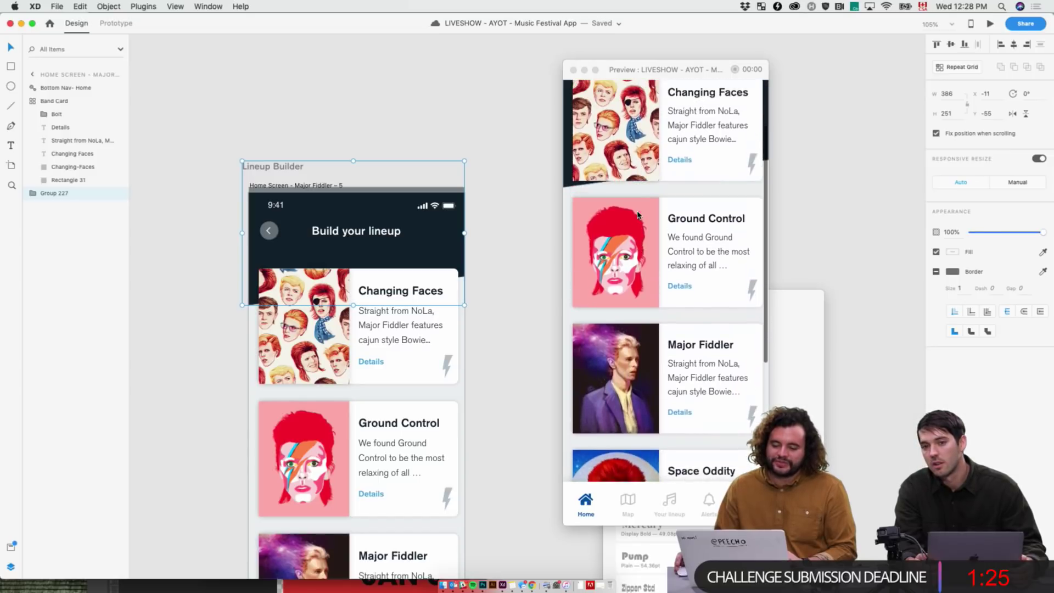
pyautogui.scroll(3, 638, 214)
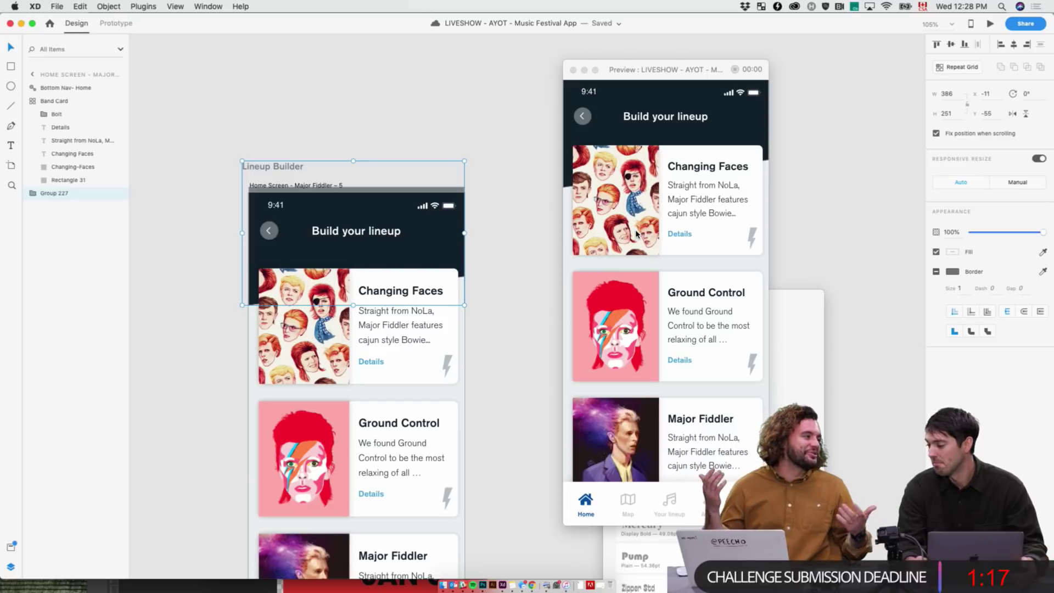
pyautogui.scroll(-2, 705, 237)
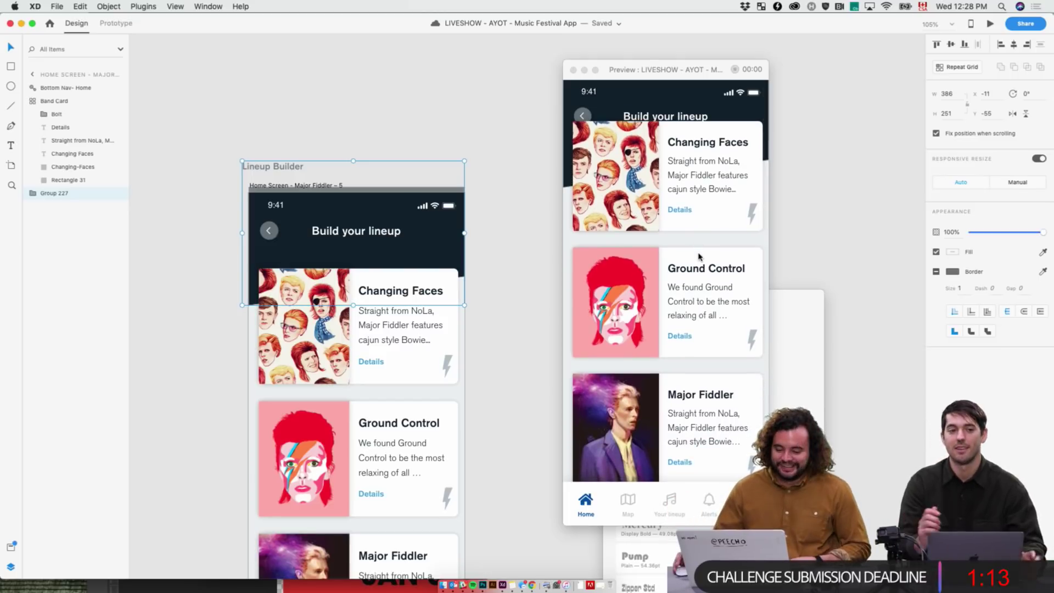
pyautogui.scroll(-5, 699, 243)
pyautogui.scroll(6, 697, 258)
pyautogui.scroll(-11, 697, 258)
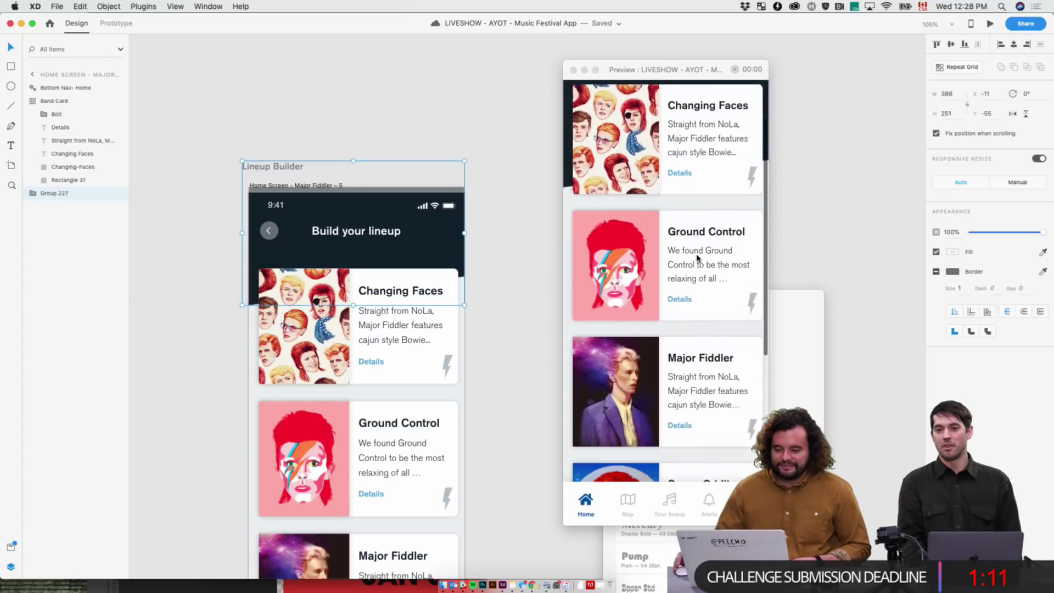
pyautogui.scroll(-5, 697, 259)
pyautogui.scroll(10, 696, 260)
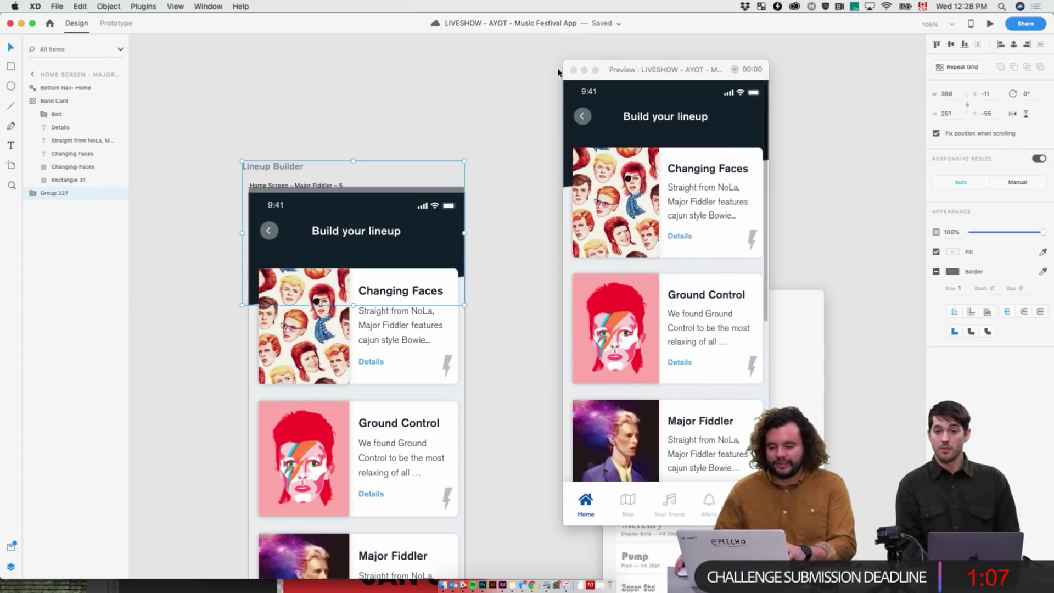
pyautogui.click(574, 71)
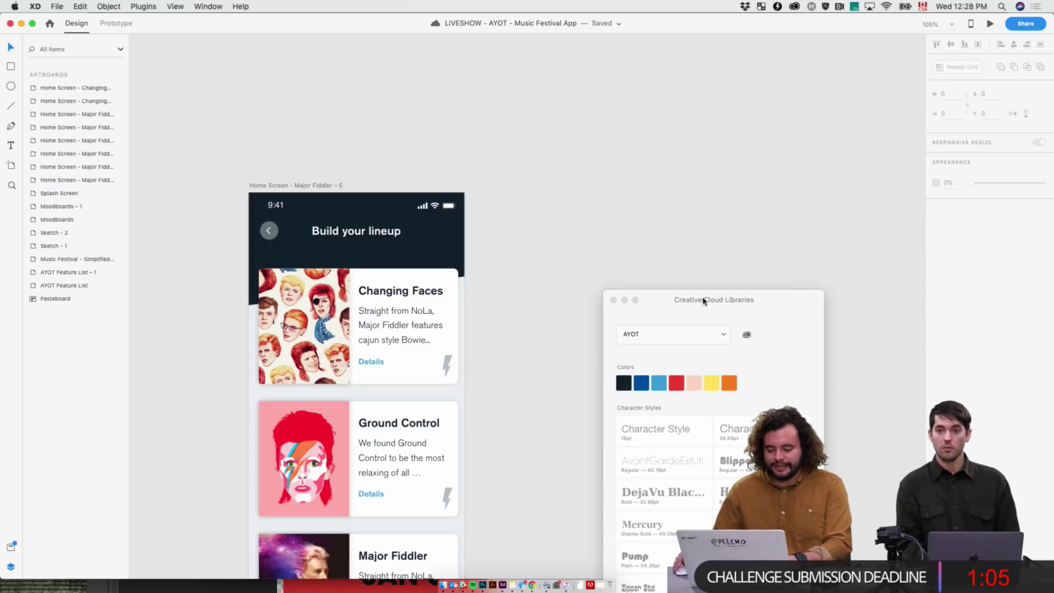
# - Move the Creative Cloud Libraries window clear of the canvas and duplicate the lineup artboard beside the original
pyautogui.moveTo(703, 301); pyautogui.dragTo(911, 180)
pyautogui.moveTo(535, 368); pyautogui.dragTo(467, 280)
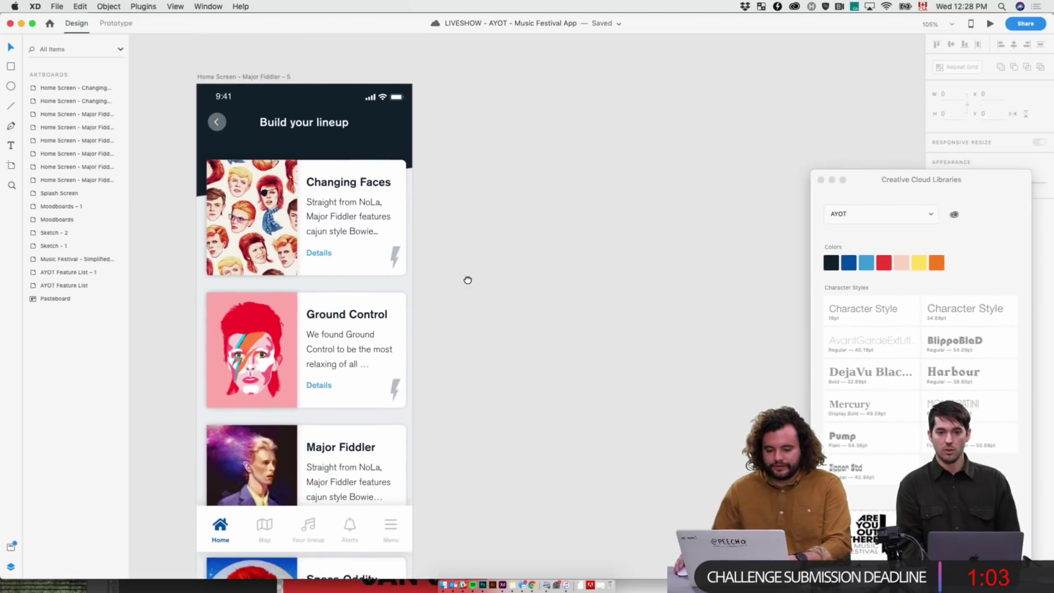
pyautogui.click(242, 76)
pyautogui.press('super+d')
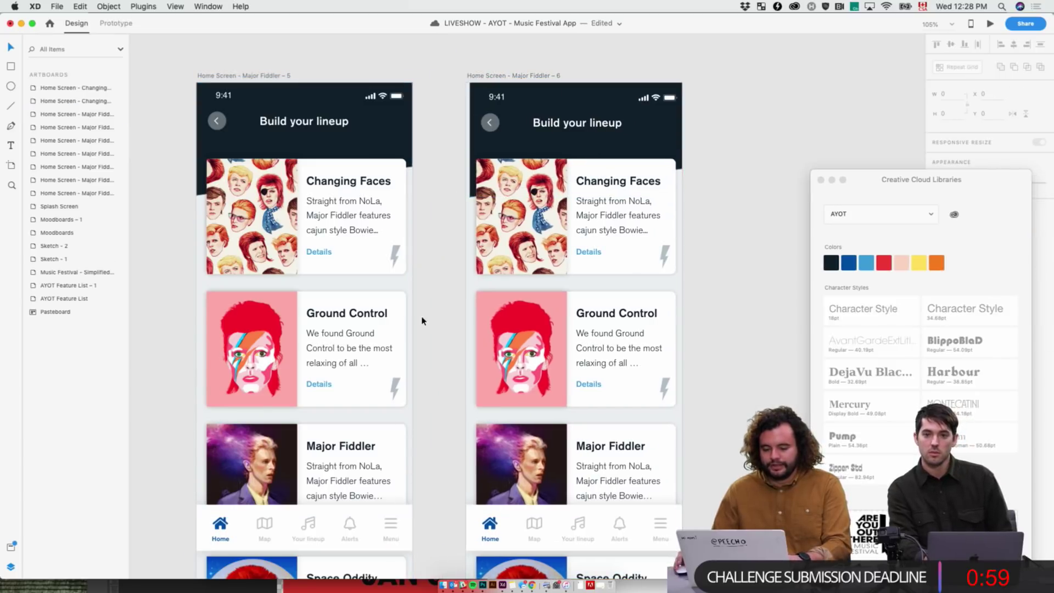
# - Try to color the Ground Control card's bolt icon yellow on the duplicated artboard, and undo the color change
pyautogui.doubleClick(665, 392)
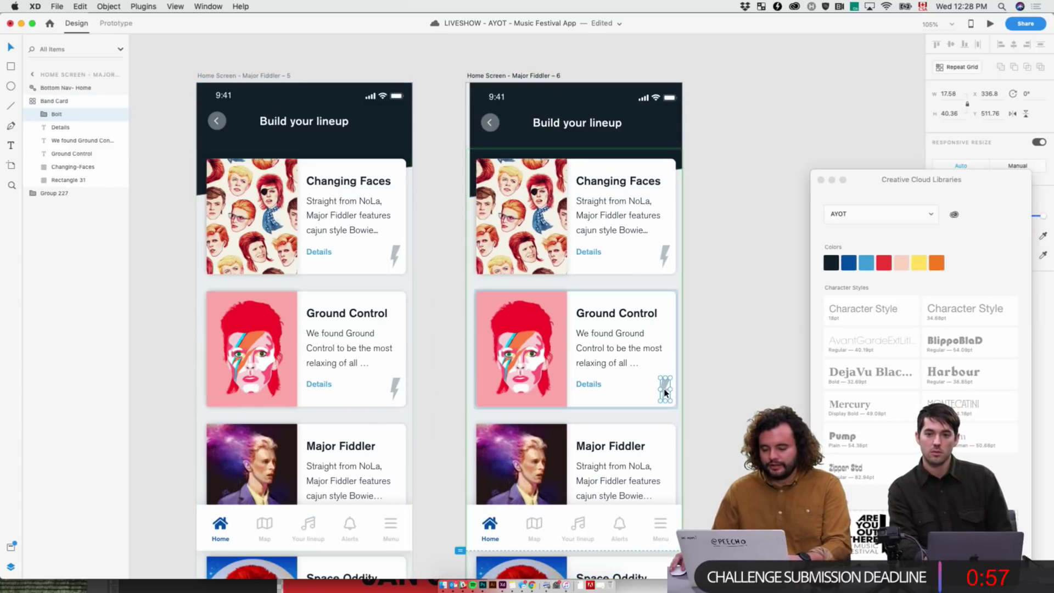
pyautogui.click(916, 265)
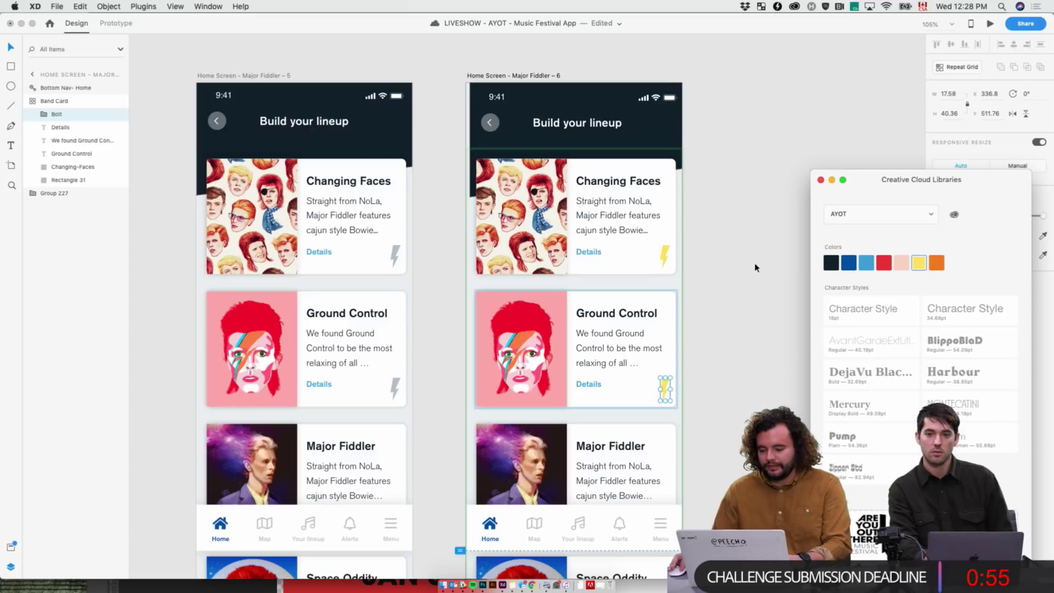
pyautogui.press('super+z')
# - Ungroup the band card repeat grids on both the duplicated and the original lineup artboards
pyautogui.click(691, 369)
pyautogui.click(646, 378)
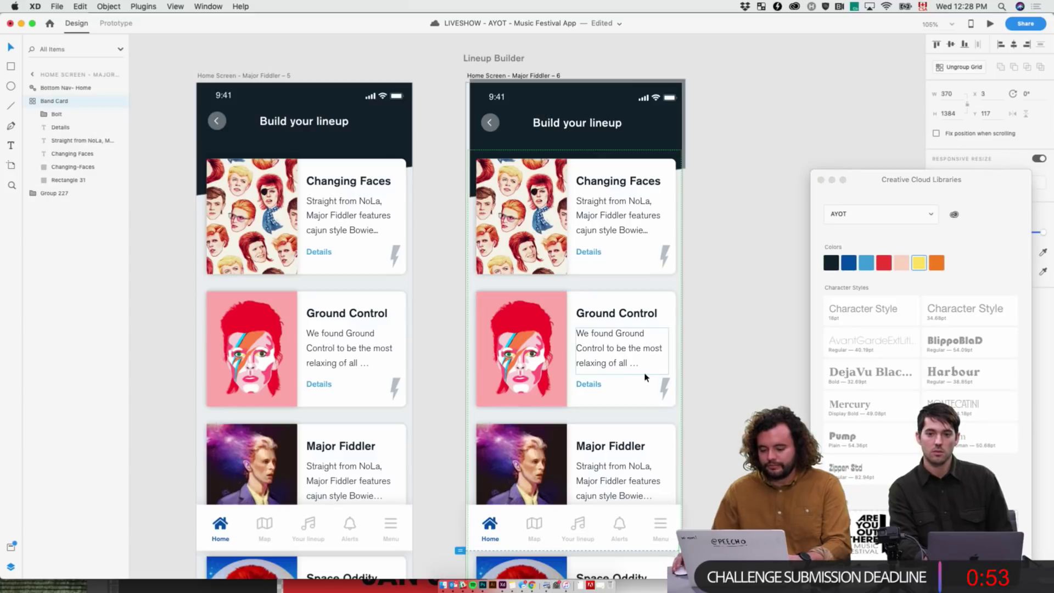
pyautogui.rightClick(645, 375)
pyautogui.click(681, 465)
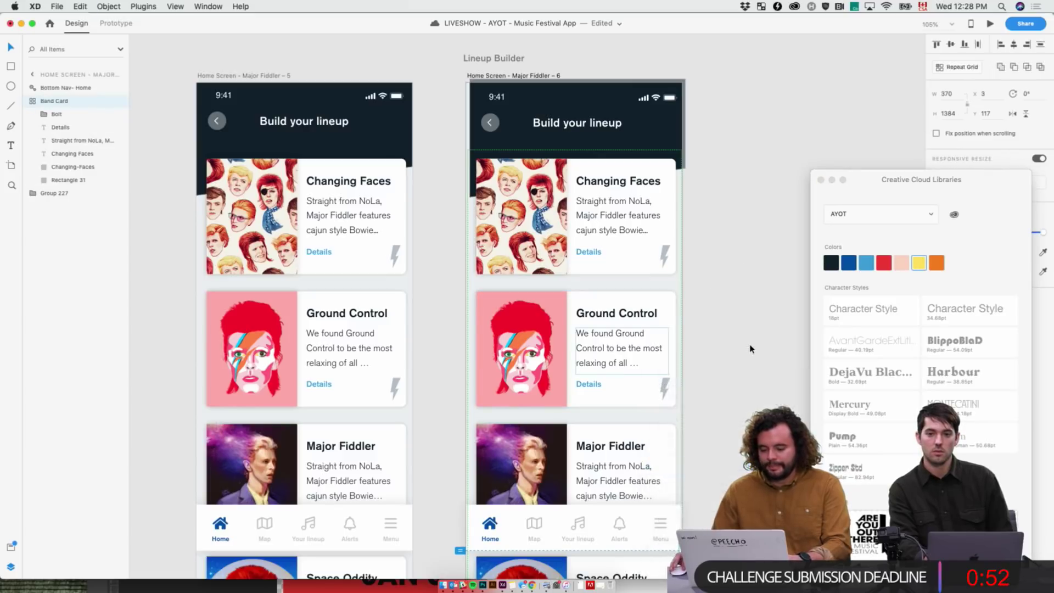
pyautogui.rightClick(383, 336)
pyautogui.click(416, 427)
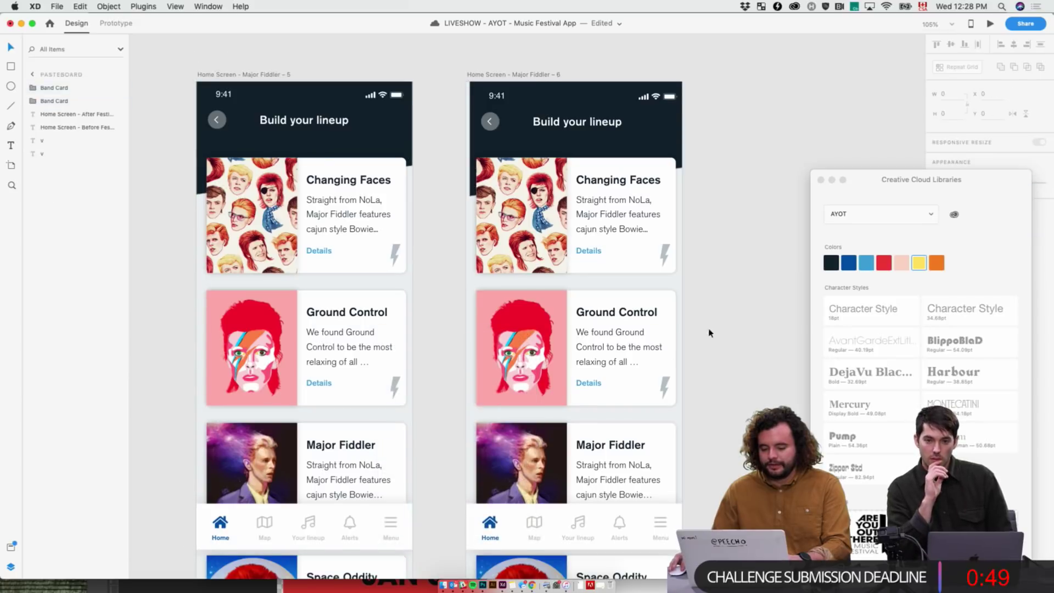
# - Color only the Ground Control card's bolt icon yellow on the duplicated artboard, using the AYOT library color
pyautogui.click(393, 386)
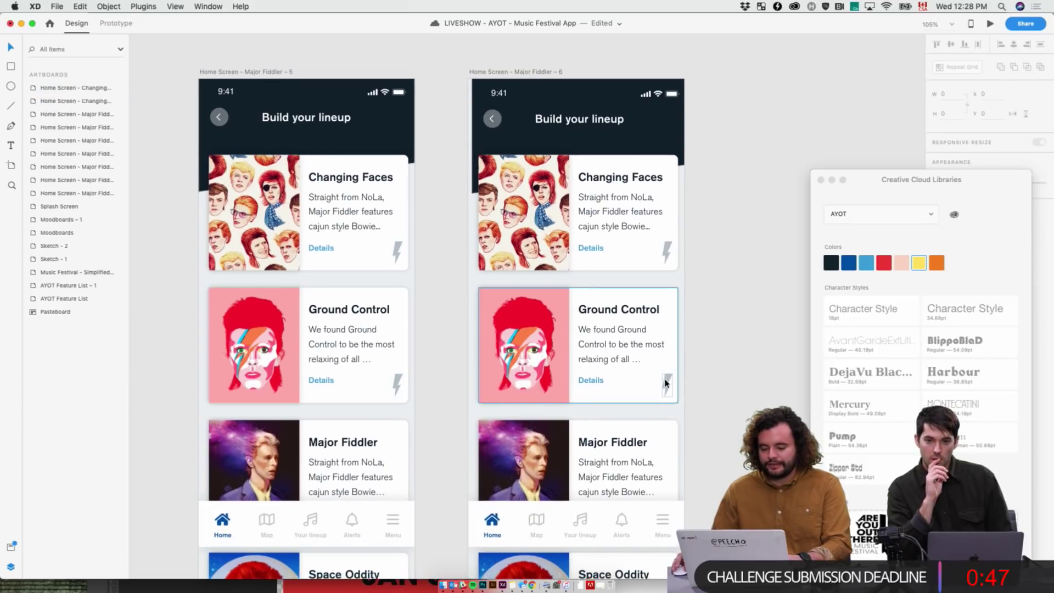
pyautogui.click(670, 384)
pyautogui.doubleClick(672, 385)
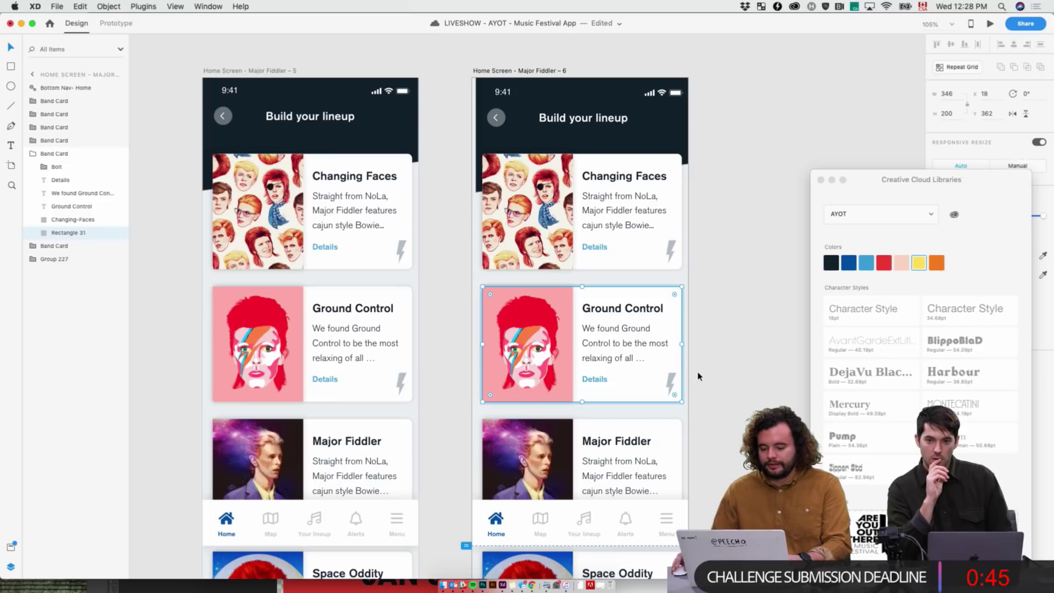
pyautogui.click(699, 376)
pyautogui.doubleClick(673, 381)
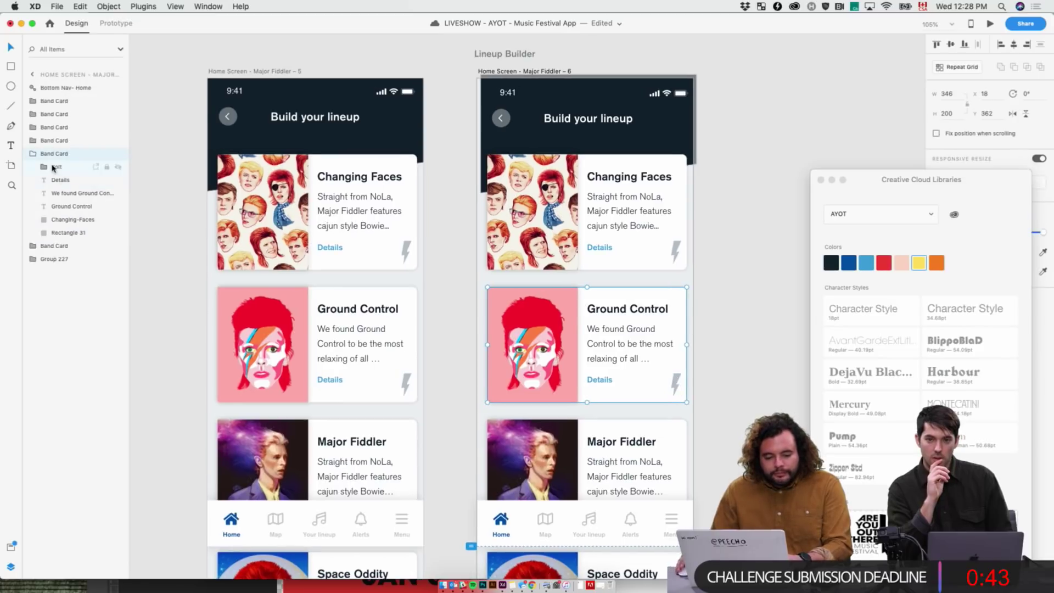
pyautogui.click(913, 264)
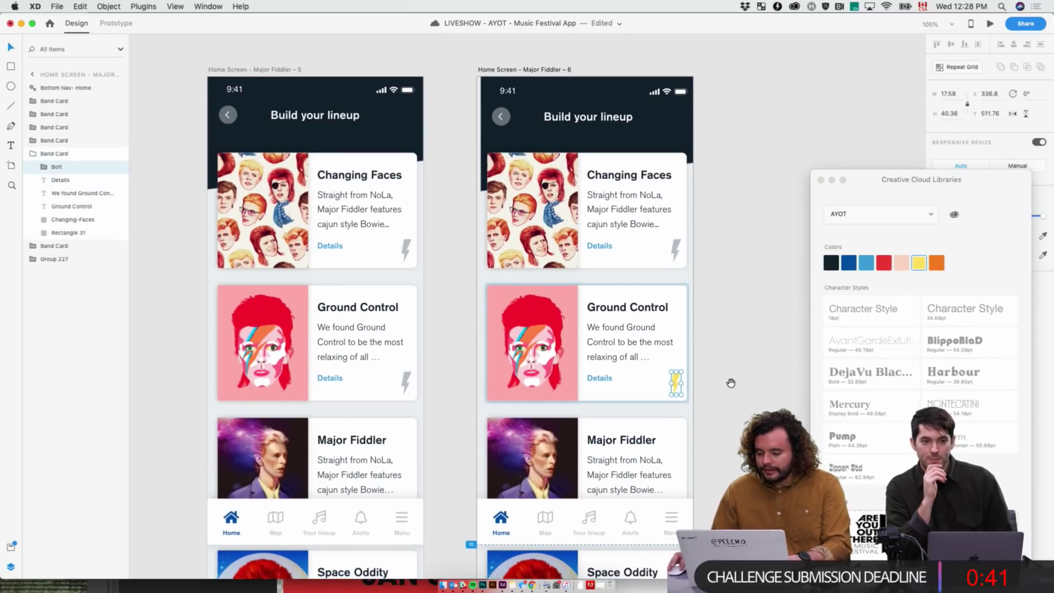
# - Color the Space Oddity card's bolt icon yellow on the duplicated artboard, using the AYOT library color
pyautogui.scroll(-5, 732, 381)
pyautogui.click(430, 339)
pyautogui.click(591, 406)
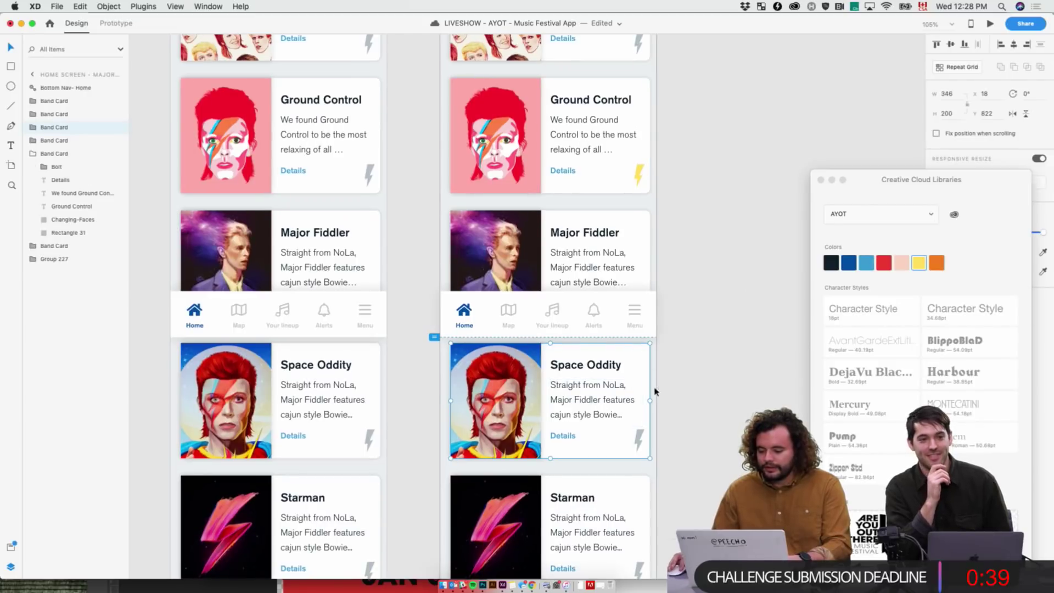
pyautogui.click(34, 130)
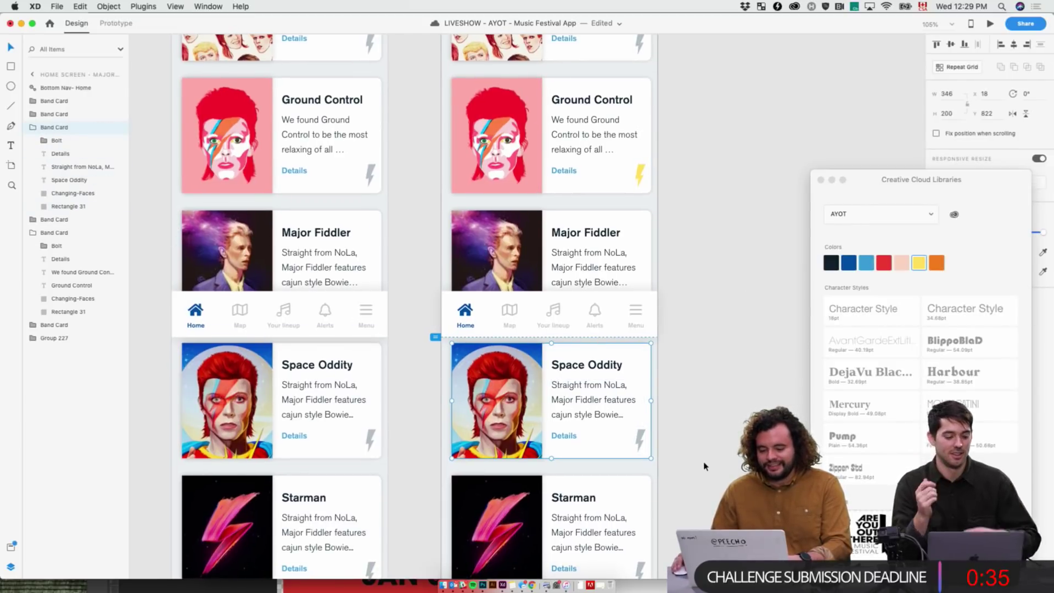
pyautogui.scroll(1, 705, 465)
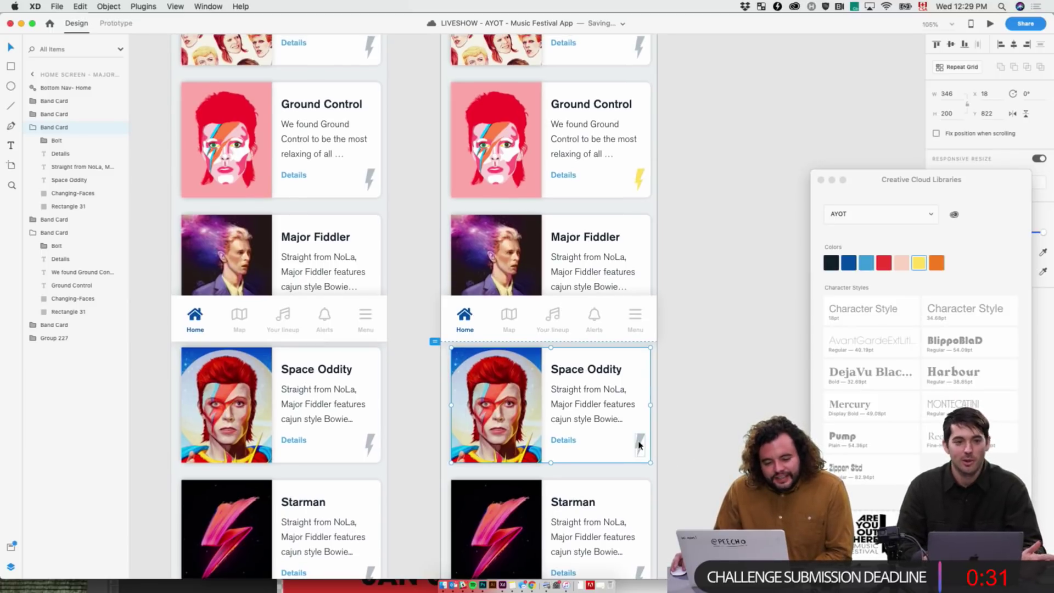
pyautogui.click(53, 141)
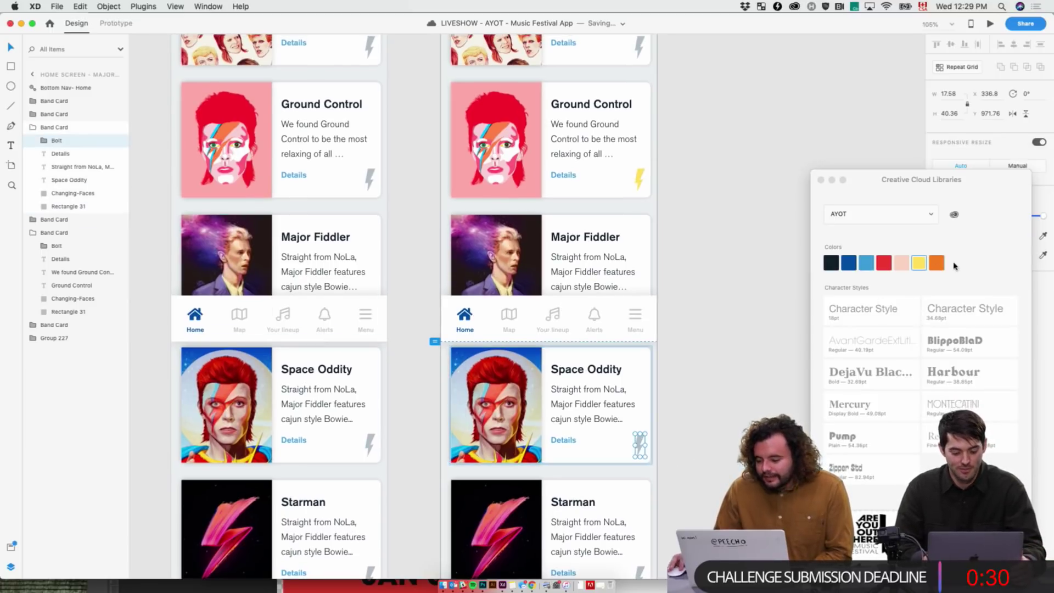
pyautogui.click(919, 262)
pyautogui.click(710, 370)
pyautogui.scroll(-5, 641, 431)
pyautogui.click(640, 421)
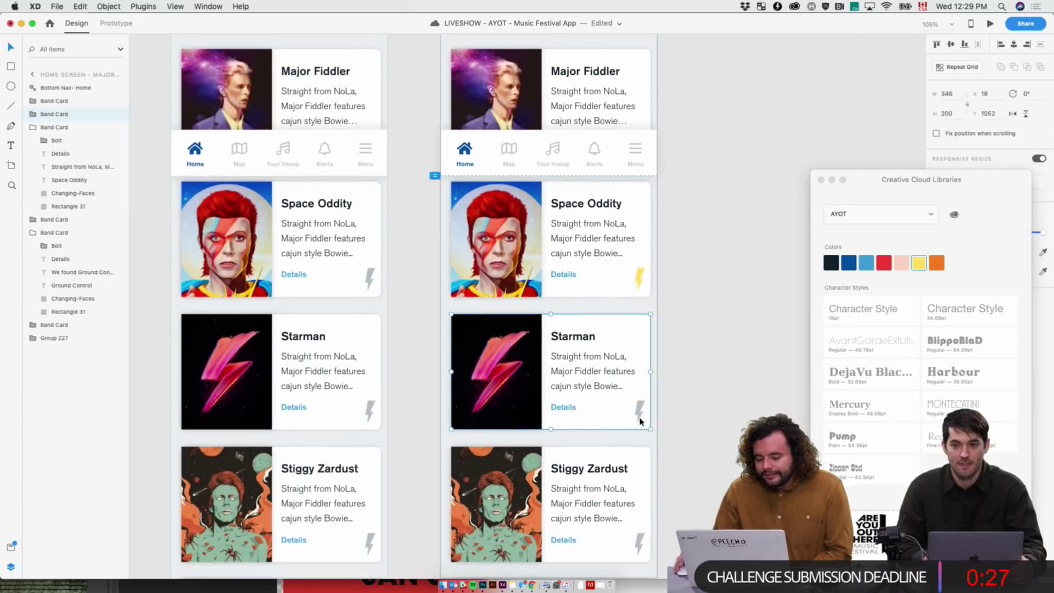
pyautogui.click(706, 301)
pyautogui.scroll(8, 709, 245)
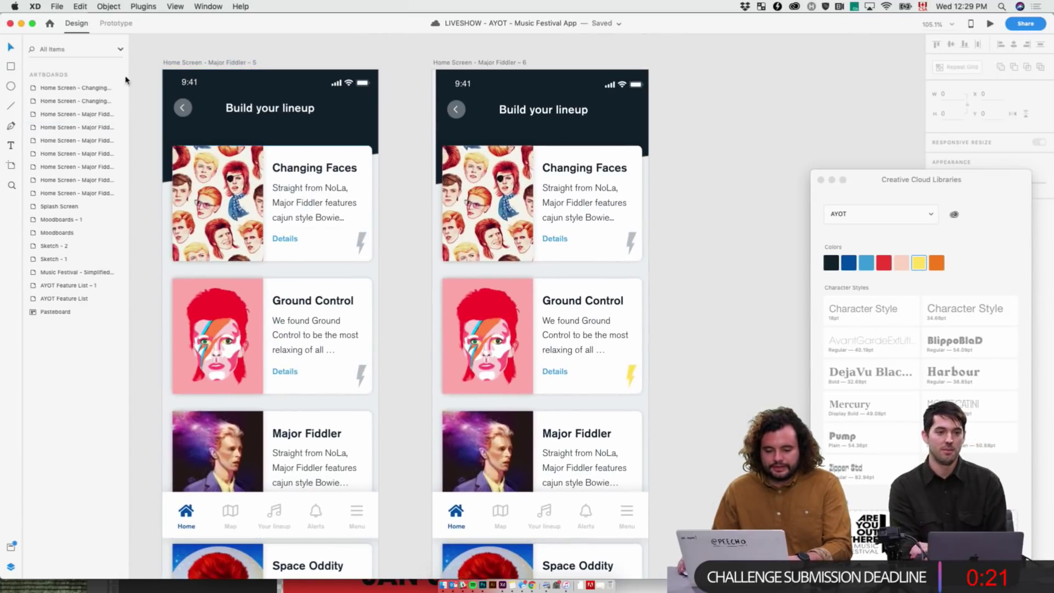
# - Link the original artboard's Ground Control bolt to Home Screen - Major Fiddler – 6 with a Tap trigger in prototype mode
pyautogui.click(116, 23)
pyautogui.doubleClick(361, 379)
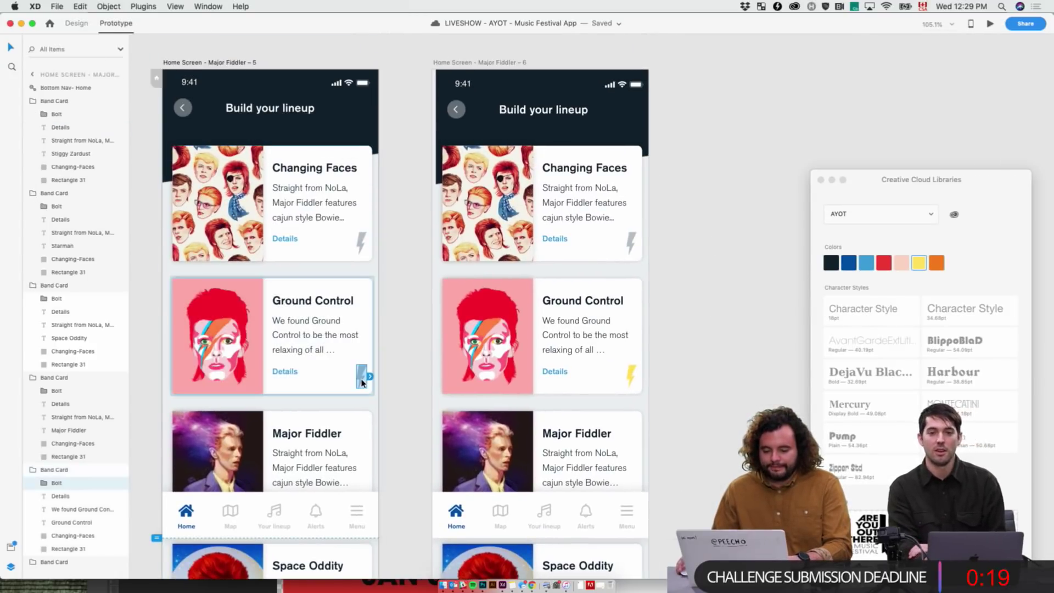
pyautogui.moveTo(372, 382); pyautogui.dragTo(484, 401)
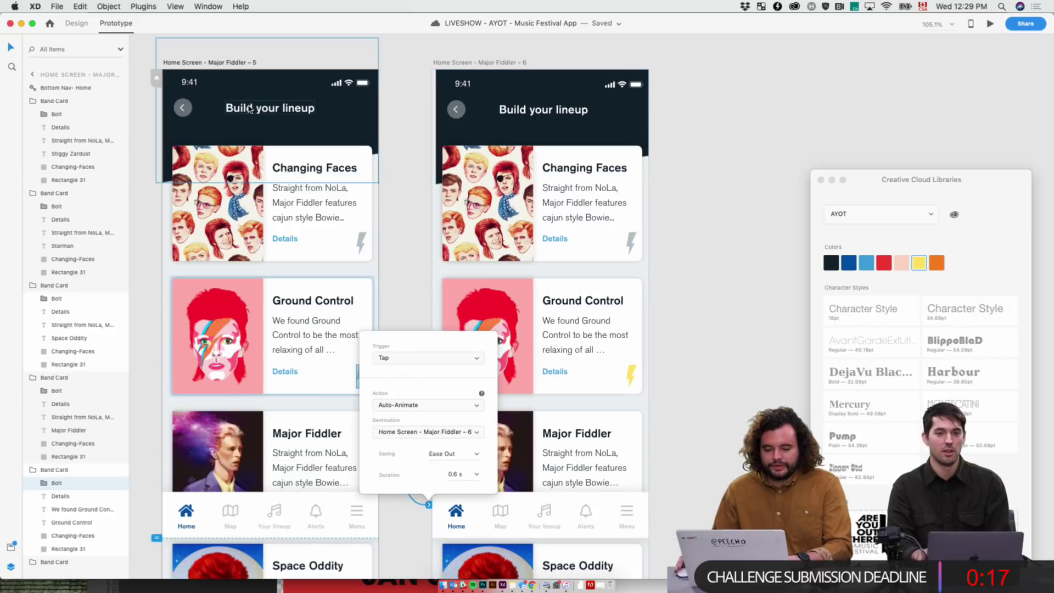
pyautogui.click(200, 65)
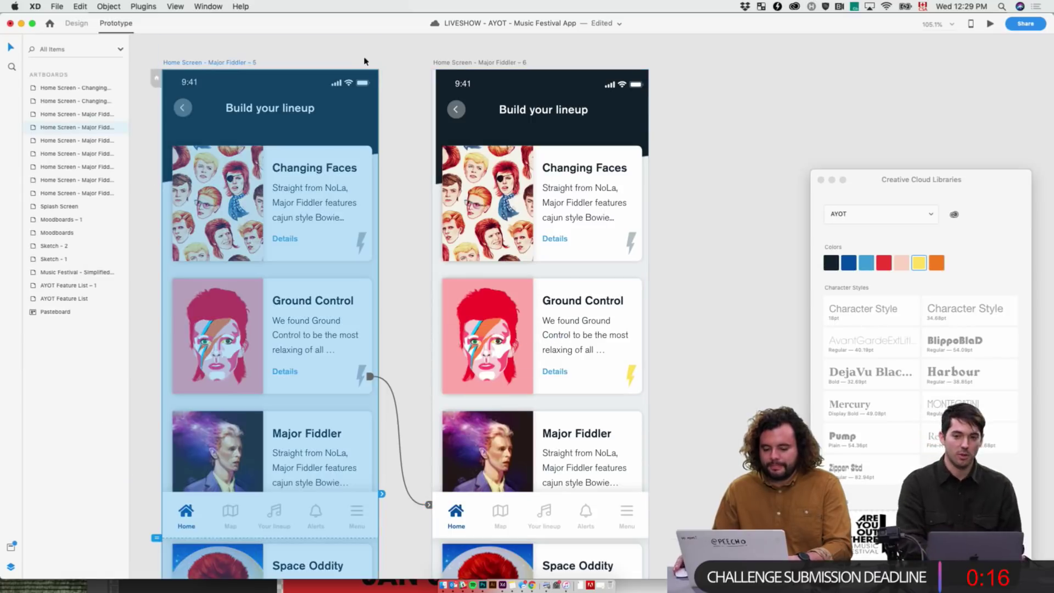
# - Change the Ground Control bolt link's action from Auto-Animate to a Transition with the Dissolve animation
pyautogui.click(431, 508)
pyautogui.click(430, 405)
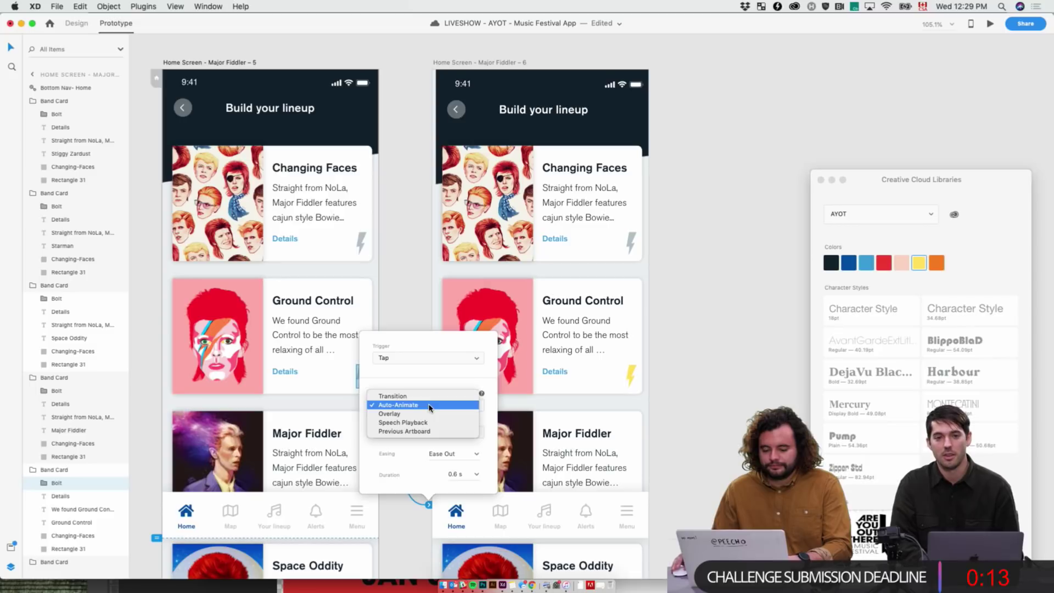
pyautogui.click(404, 396)
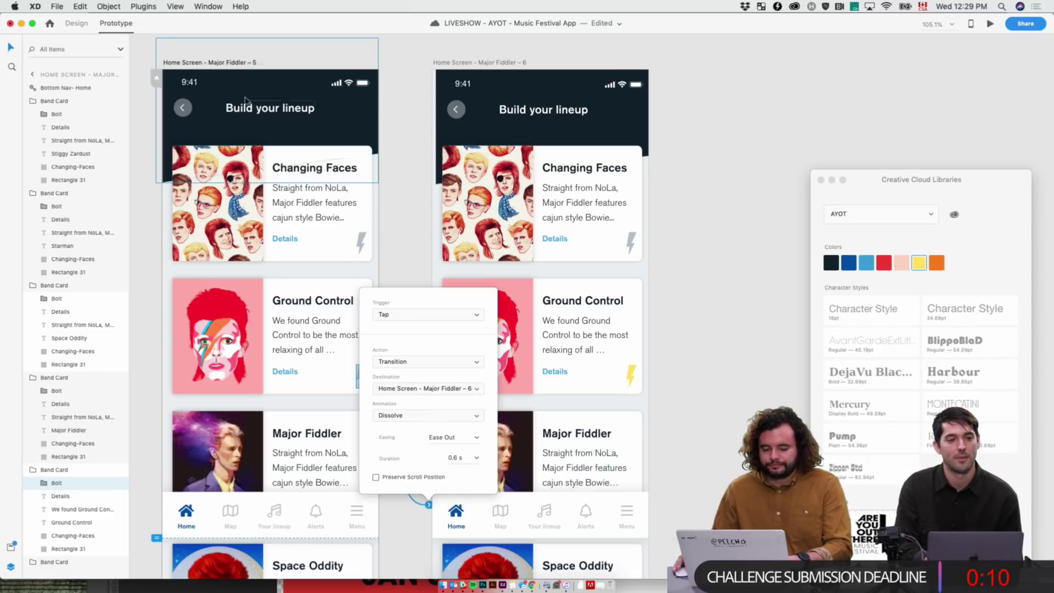
# - Preview the original lineup artboard, scroll through the cards, test tapping the Ground Control bolt, and close the preview
pyautogui.click(209, 63)
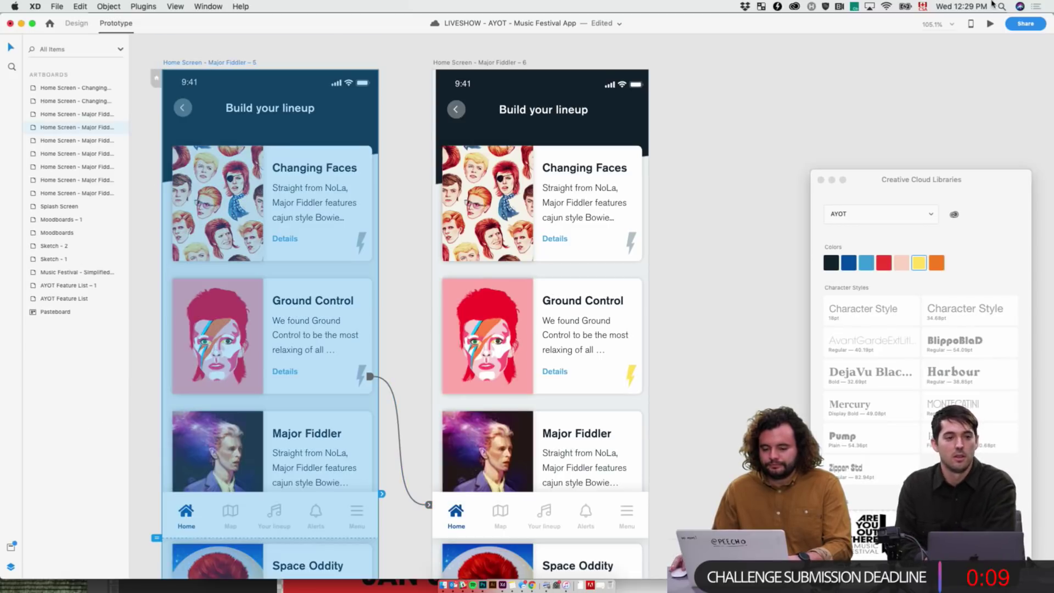
pyautogui.click(990, 24)
pyautogui.scroll(-5, 700, 332)
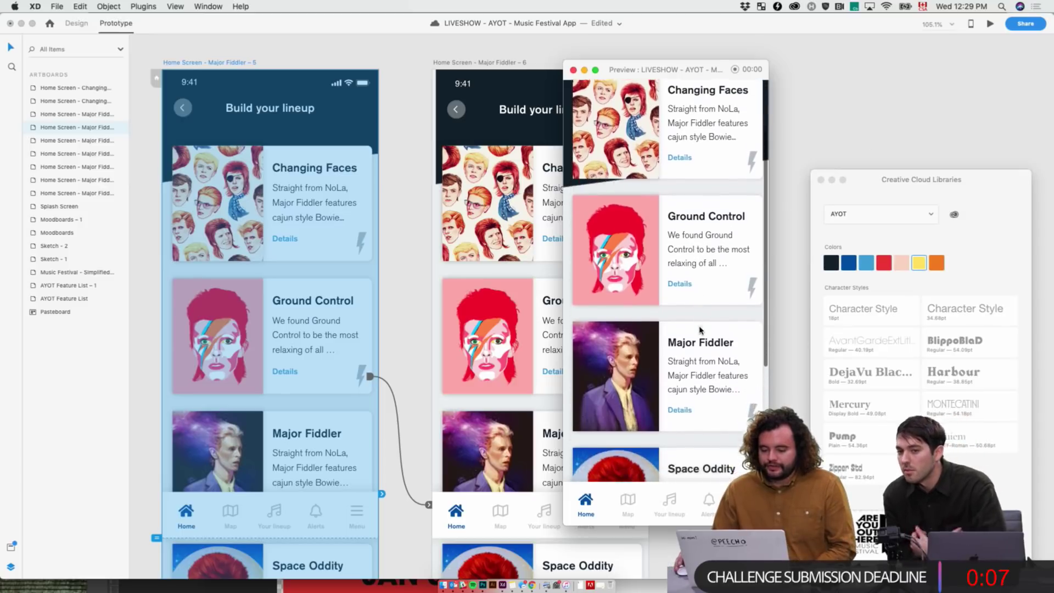
pyautogui.scroll(5, 725, 346)
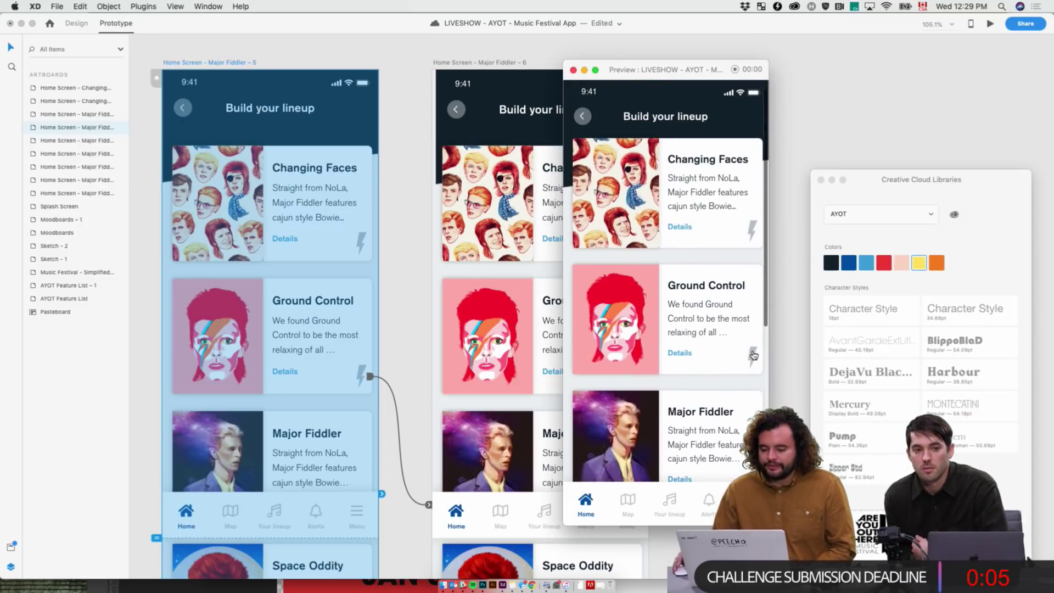
pyautogui.click(753, 355)
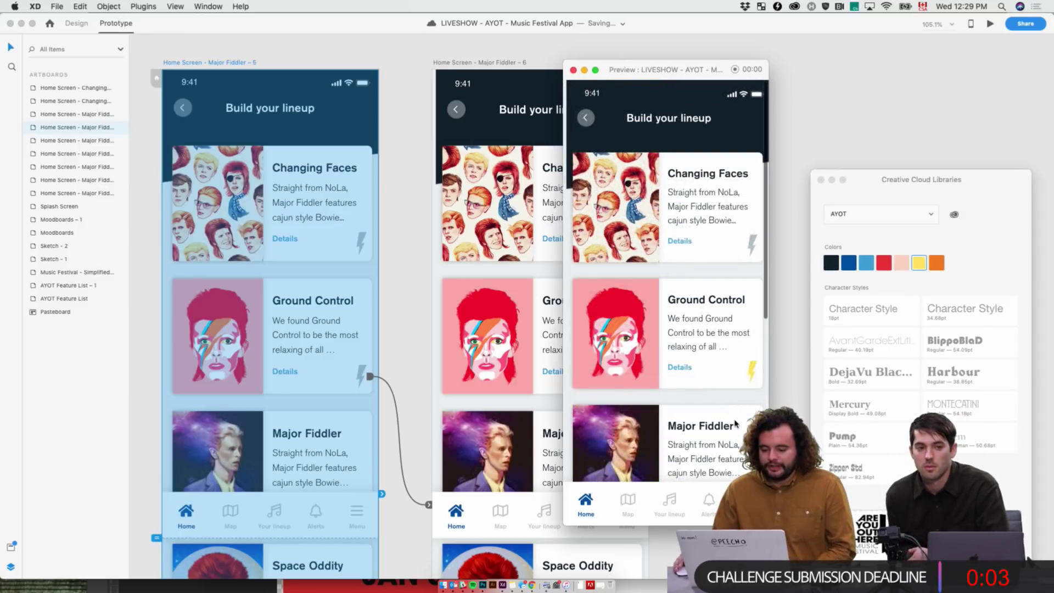
pyautogui.click(573, 70)
# - Link the yellow Ground Control bolt back to Home Screen - Major Fiddler – 5 with a Tap trigger and Dissolve transition
pyautogui.click(632, 376)
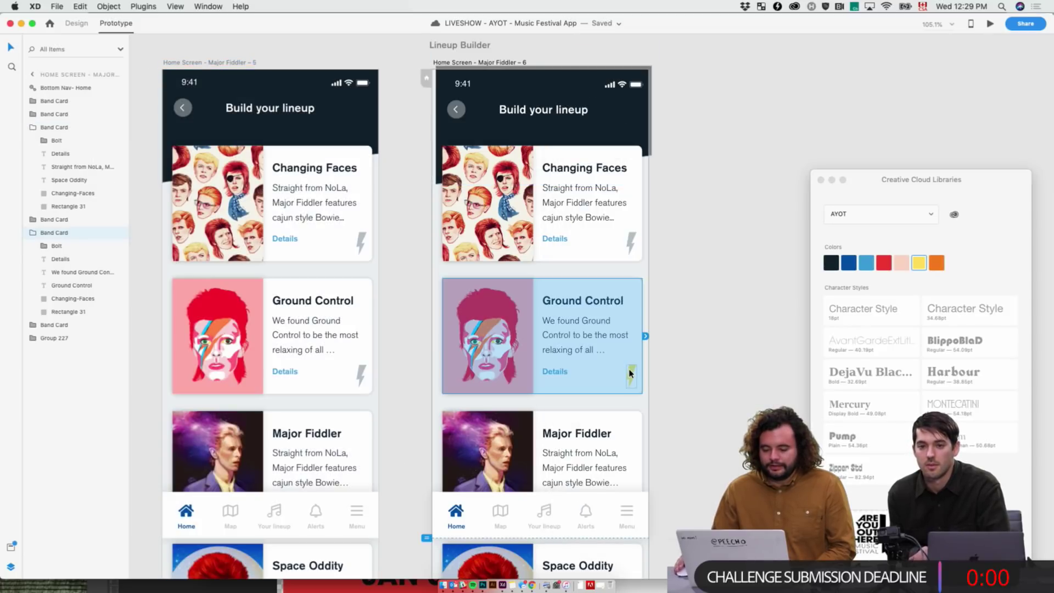
pyautogui.click(631, 376)
pyautogui.moveTo(419, 189); pyautogui.dragTo(286, 236)
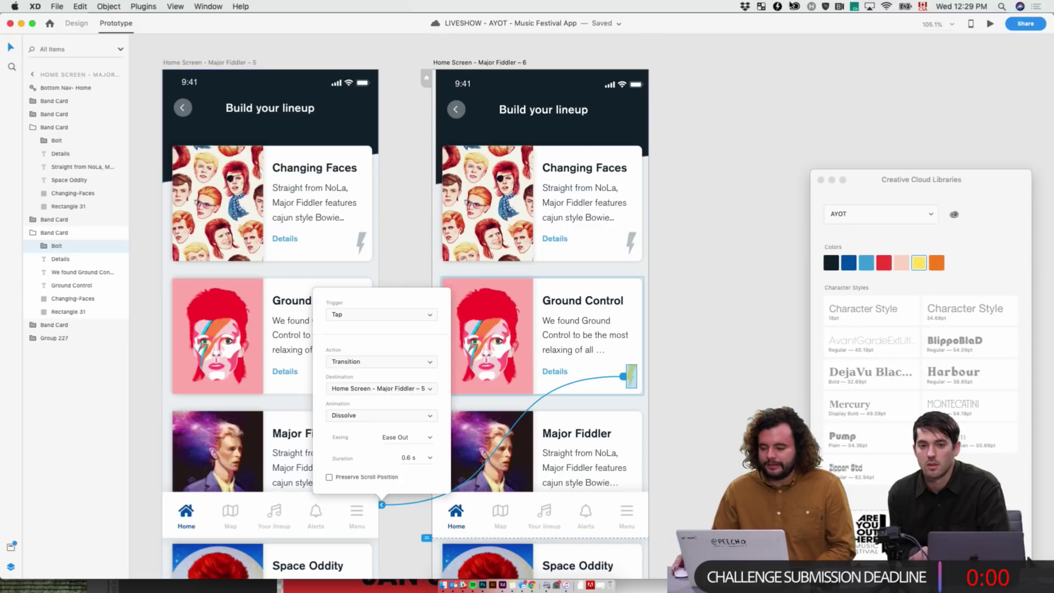
# - Preview the original lineup artboard, test toggling the Ground Control bolt between its two states, and close the preview
pyautogui.click(228, 62)
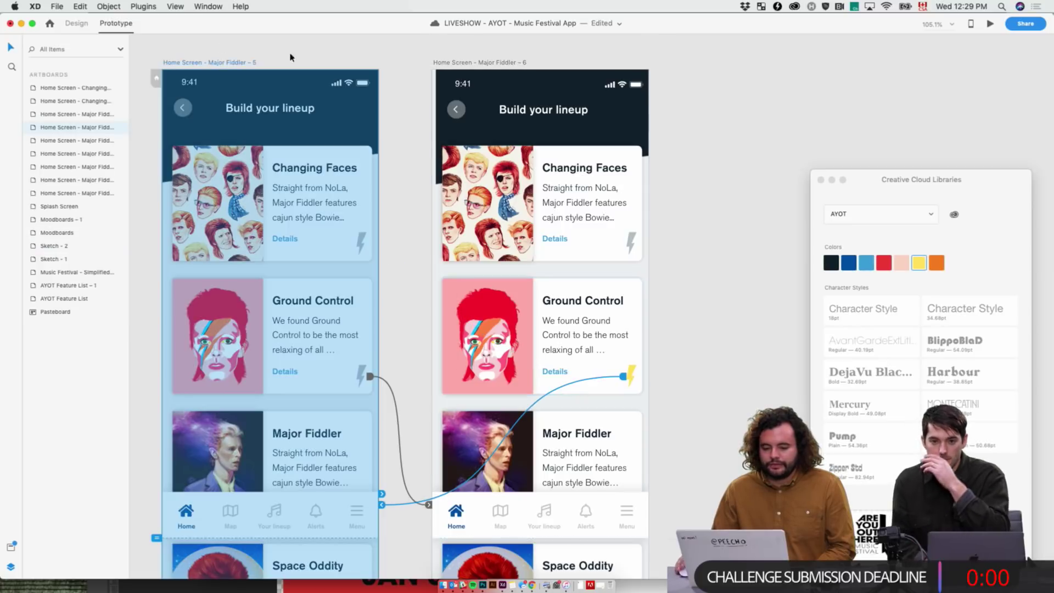
pyautogui.click(990, 24)
pyautogui.click(755, 377)
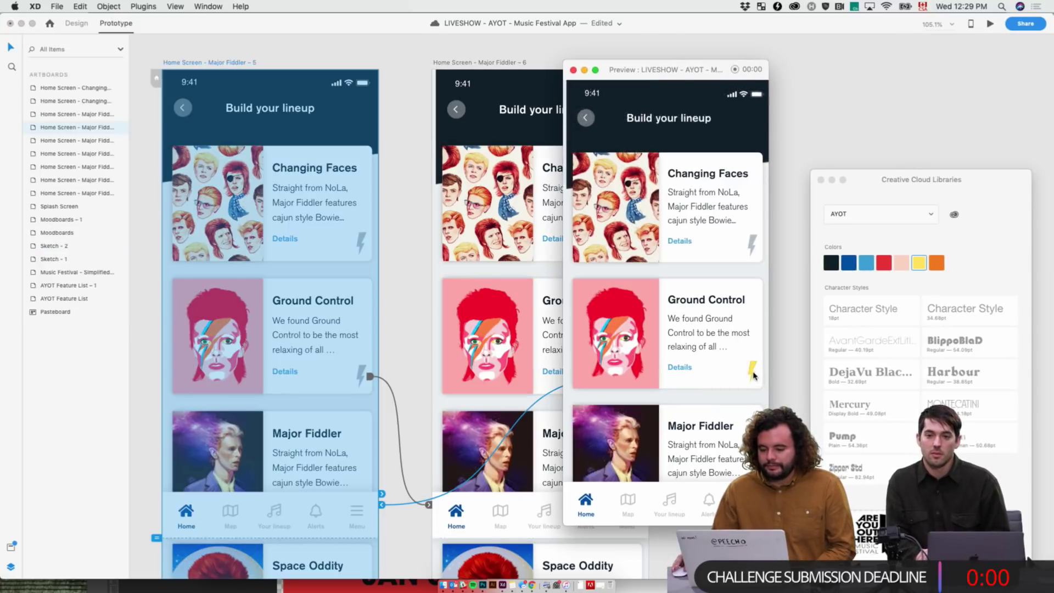
pyautogui.click(571, 70)
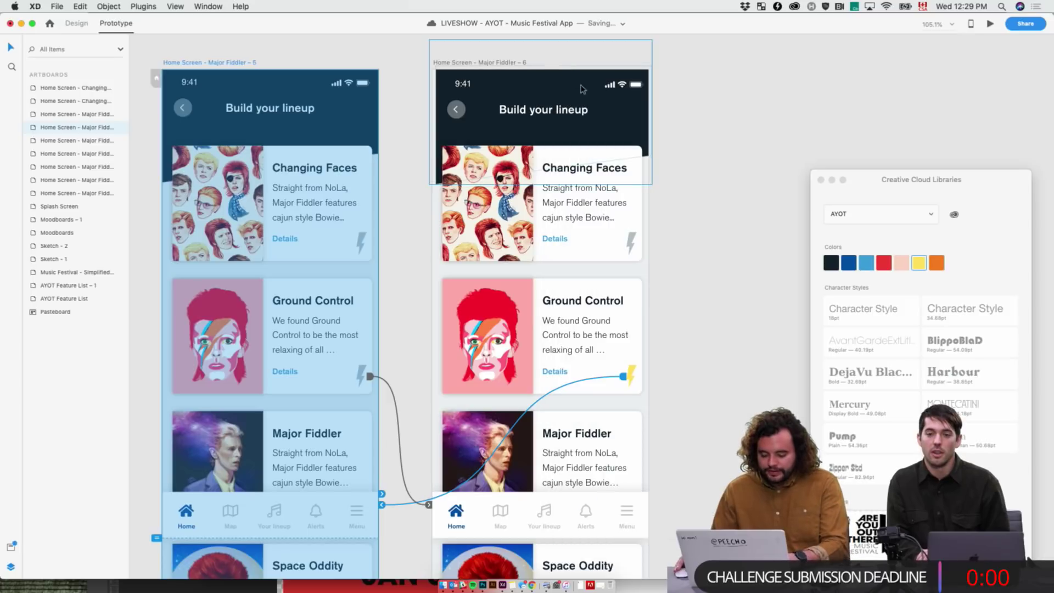
# - Replace the duplicated artboard's header with a copy of the original's header group, and move it below the band cards in the layer order
pyautogui.moveTo(697, 66); pyautogui.dragTo(437, 115)
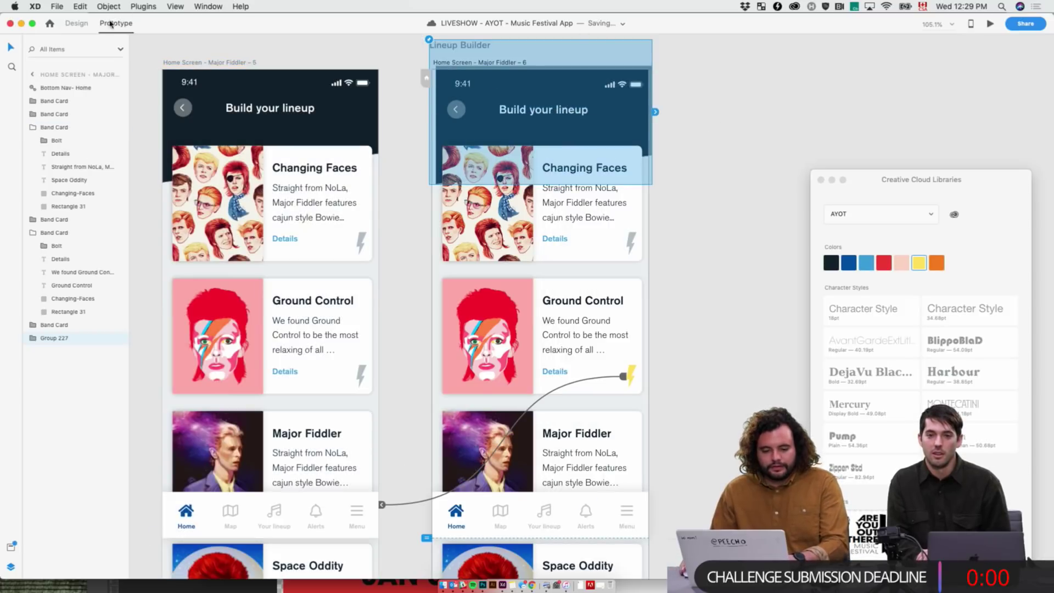
pyautogui.click(74, 24)
pyautogui.click(434, 113)
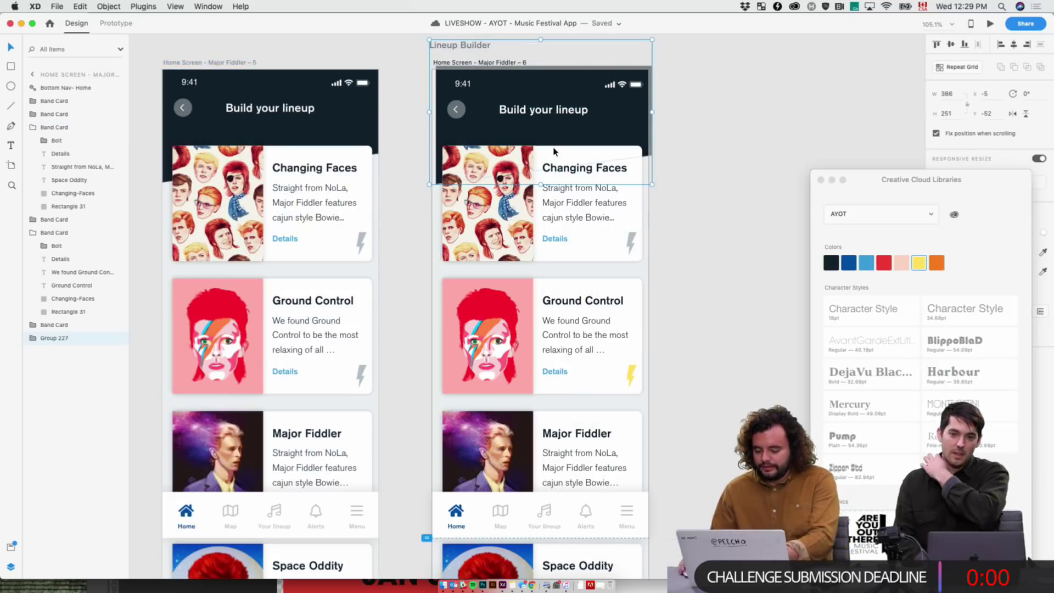
pyautogui.press('super+x')
pyautogui.press('super+v')
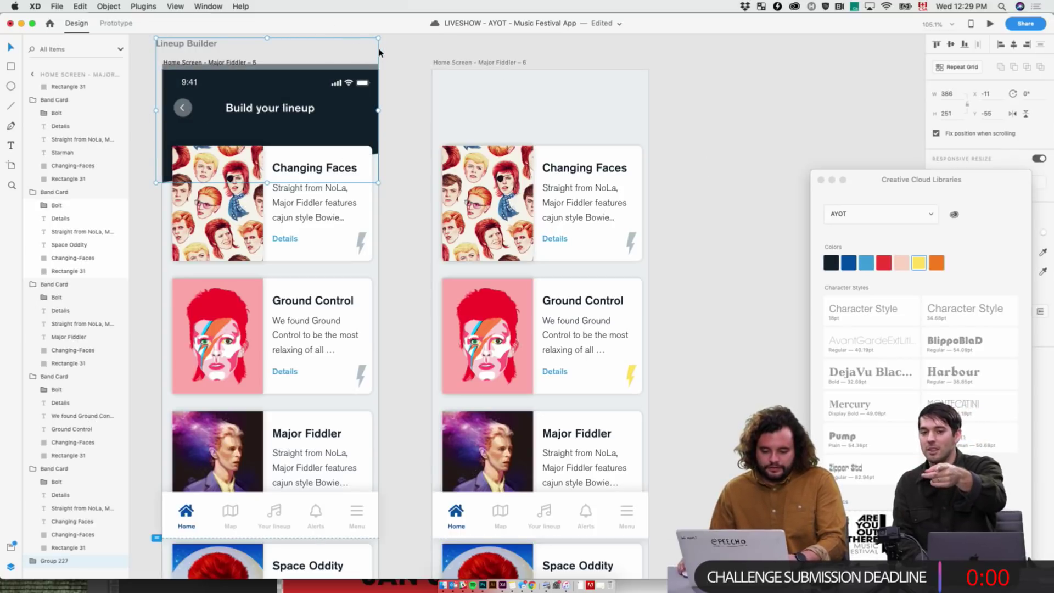
pyautogui.click(688, 115)
pyautogui.press('super+v')
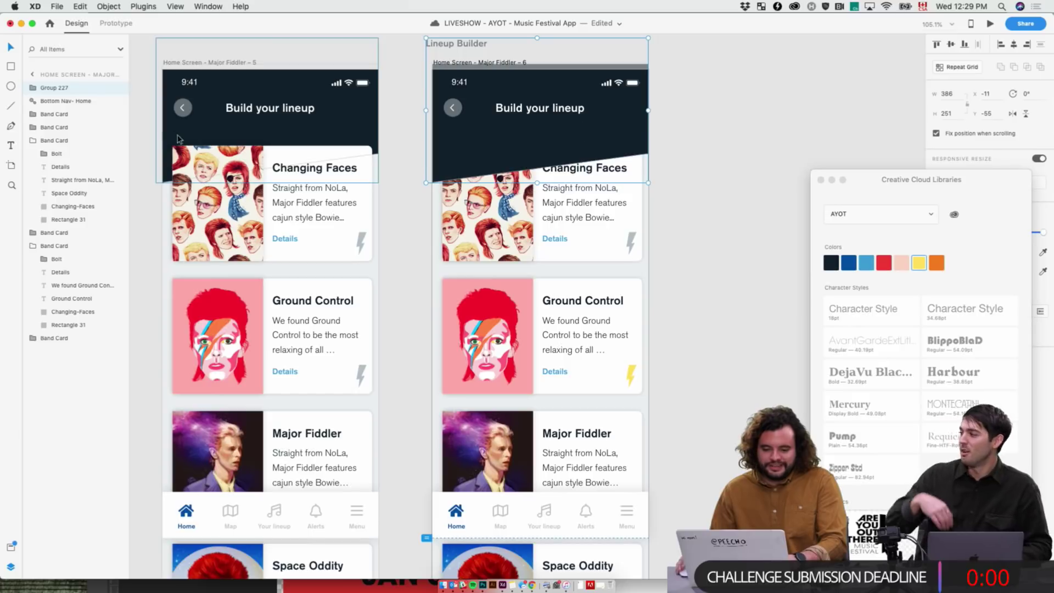
pyautogui.moveTo(39, 90); pyautogui.dragTo(42, 348)
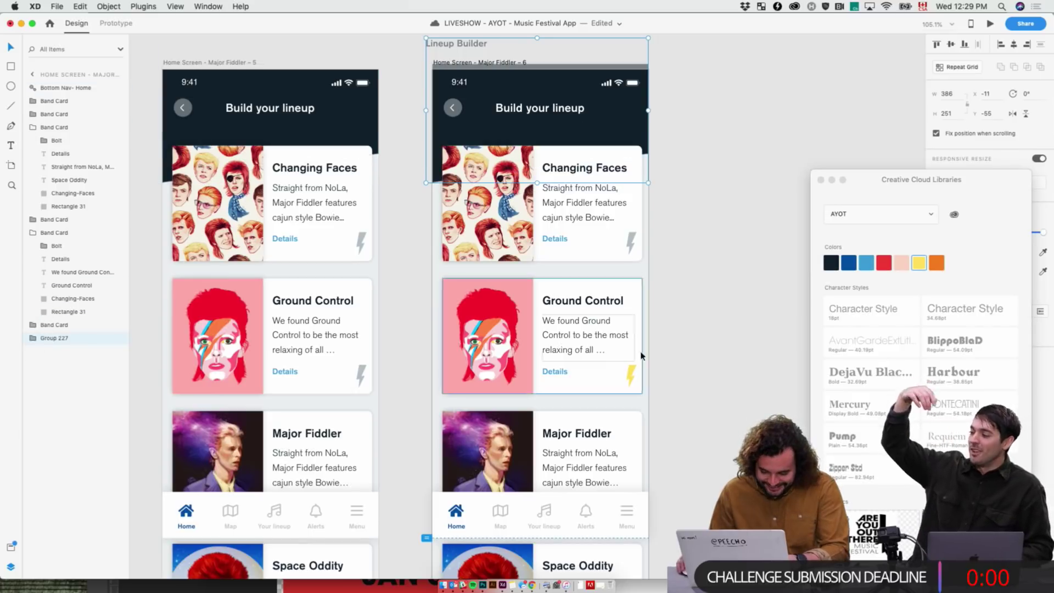
pyautogui.click(726, 325)
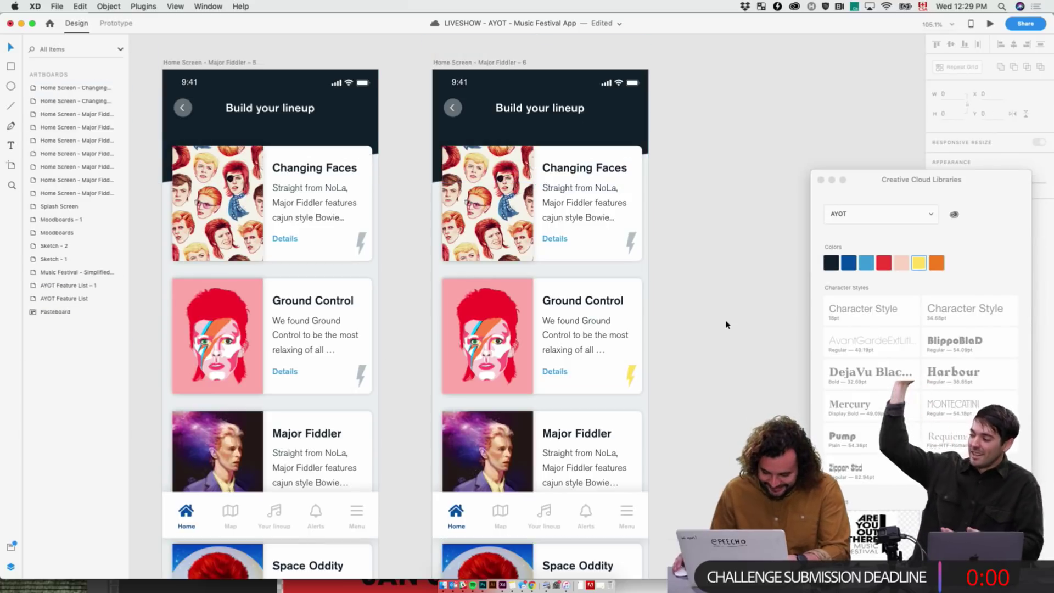
# - Paste a copy of the yellow Ground Control bolt onto Home Screen - Major Fiddler – 5, compare its alignment with the gray one, and undo the paste
pyautogui.click(632, 380)
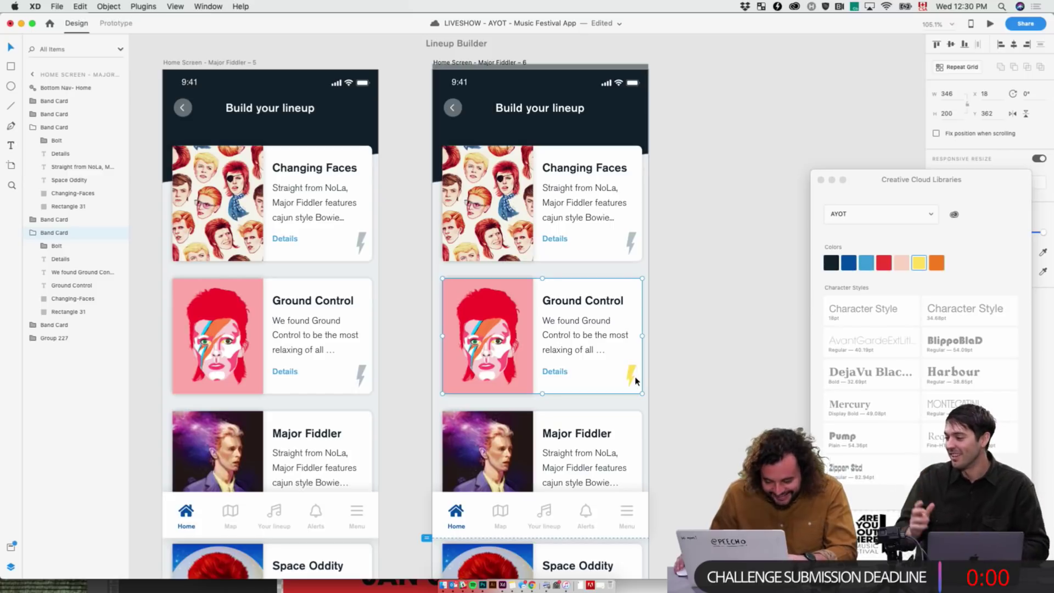
pyautogui.doubleClick(630, 381)
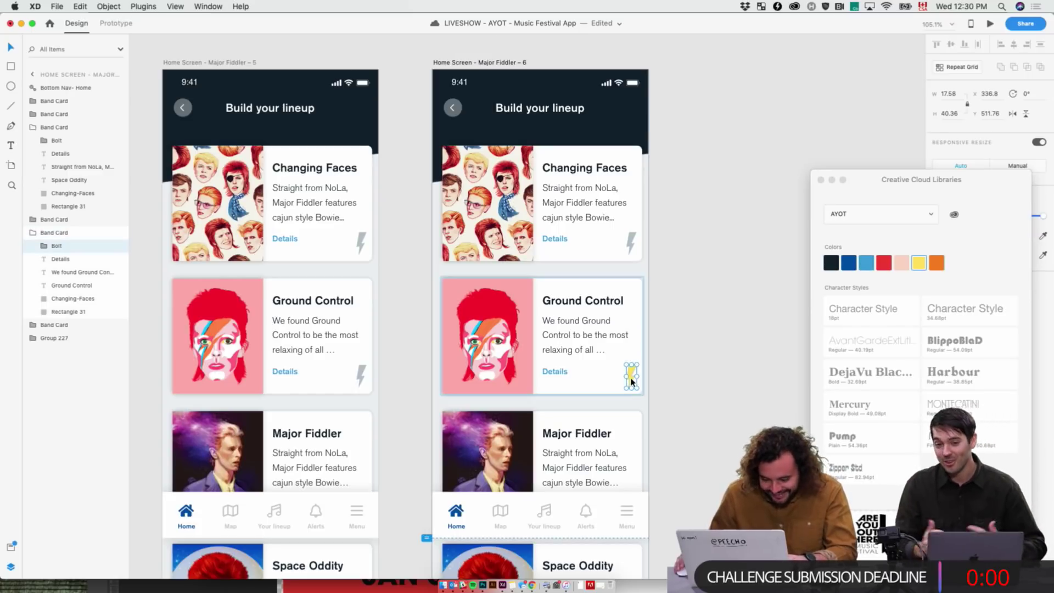
pyautogui.click(694, 376)
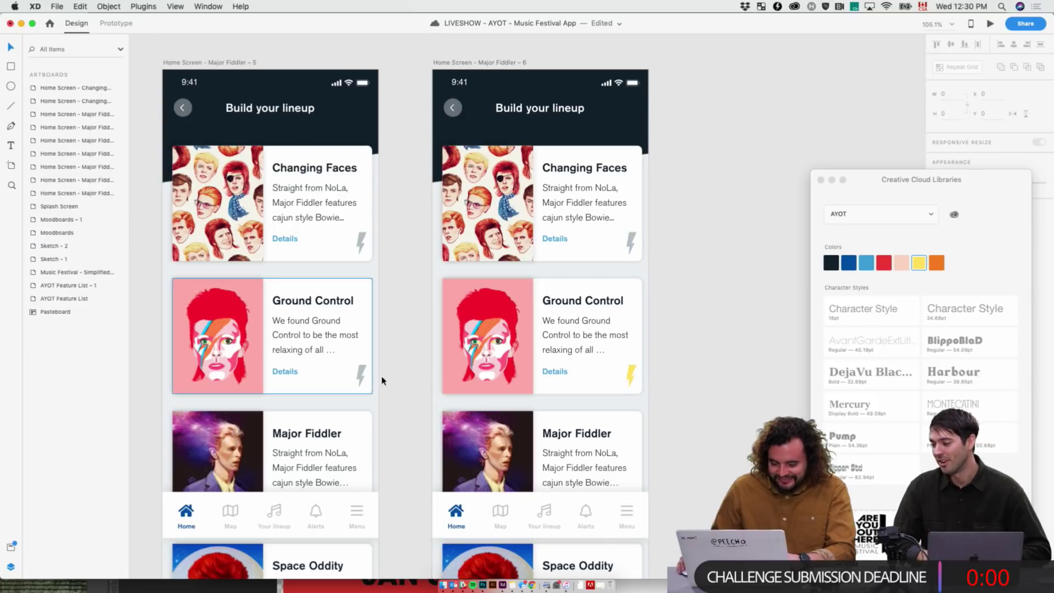
pyautogui.doubleClick(630, 378)
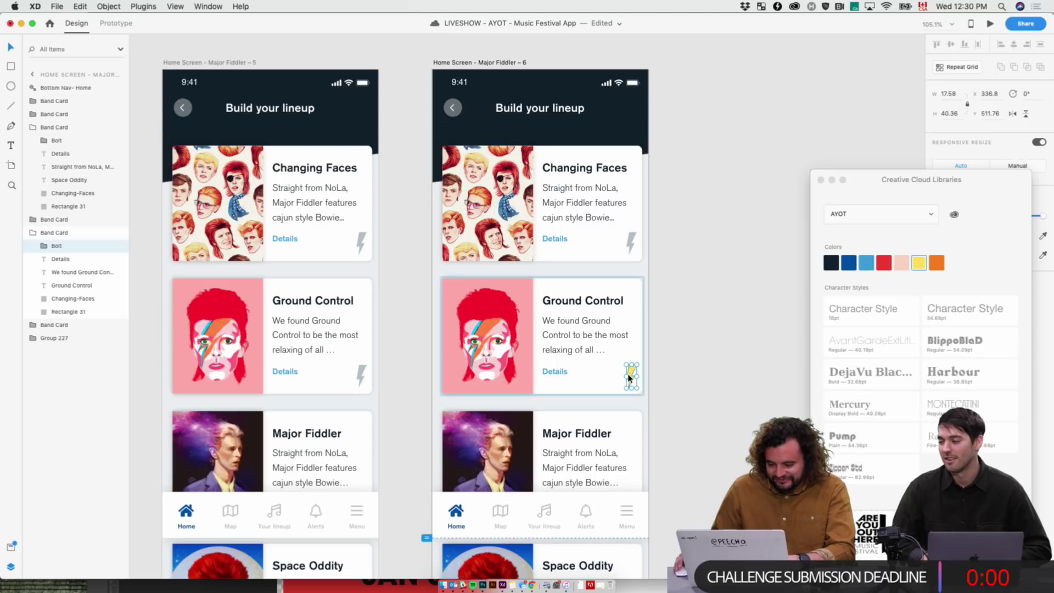
pyautogui.click(209, 62)
pyautogui.press('super+v')
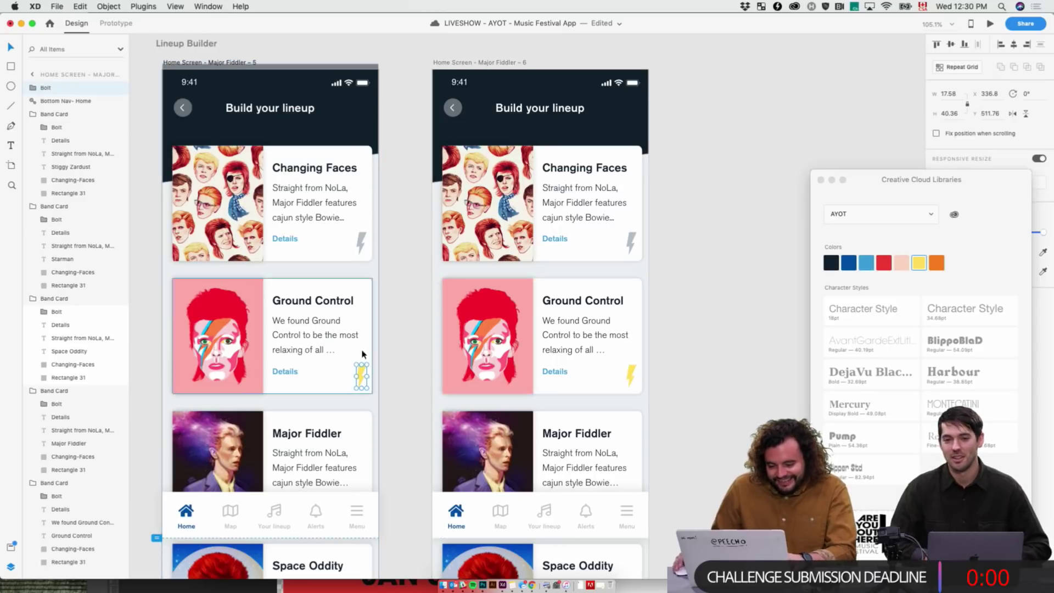
pyautogui.moveTo(361, 376); pyautogui.dragTo(387, 376)
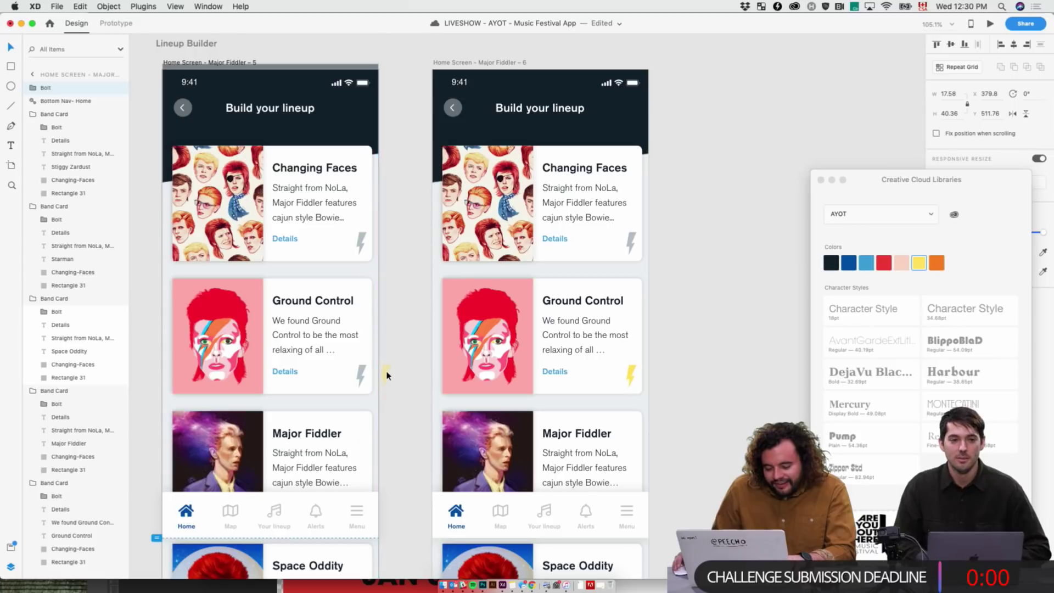
pyautogui.press('super+z')
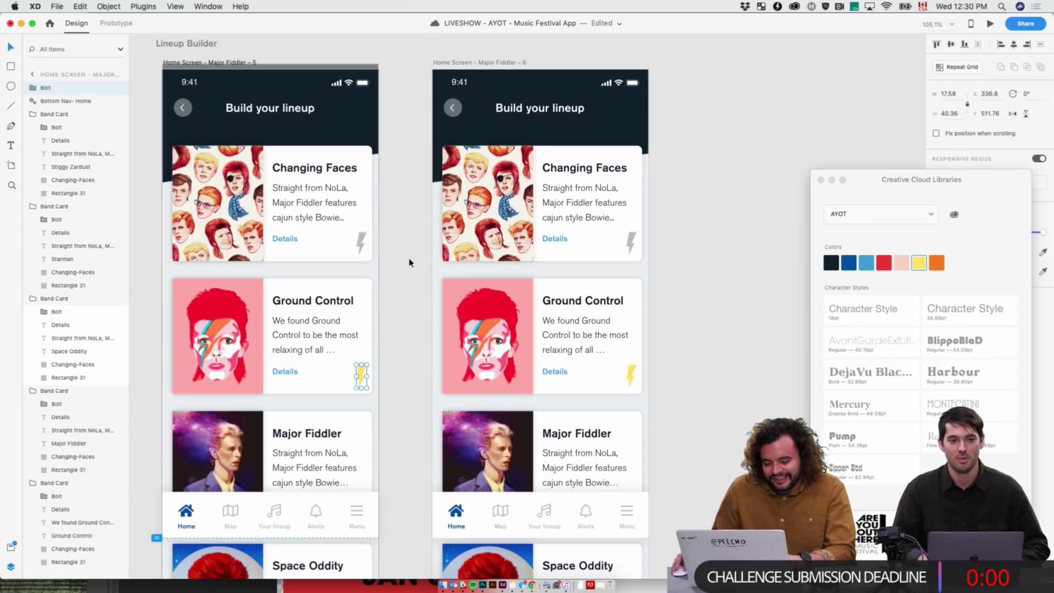
pyautogui.click(409, 262)
# - Duplicate Home Screen - Major Fiddler – 6 beside itself and rotate the copy's yellow Ground Control bolt to 18°
pyautogui.hscroll(5, 377, 261)
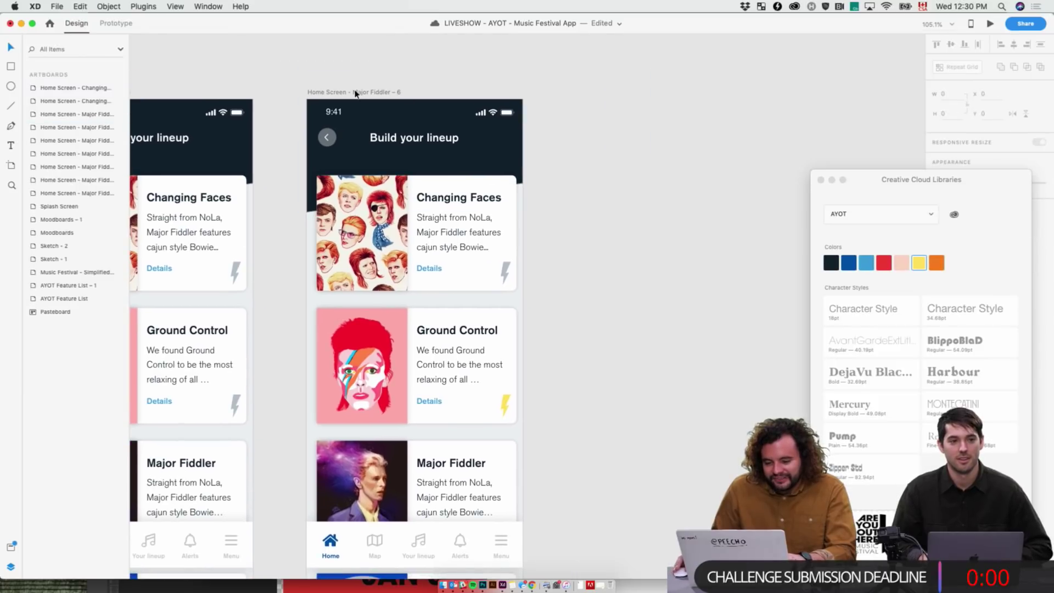
pyautogui.moveTo(355, 94); pyautogui.dragTo(580, 93)
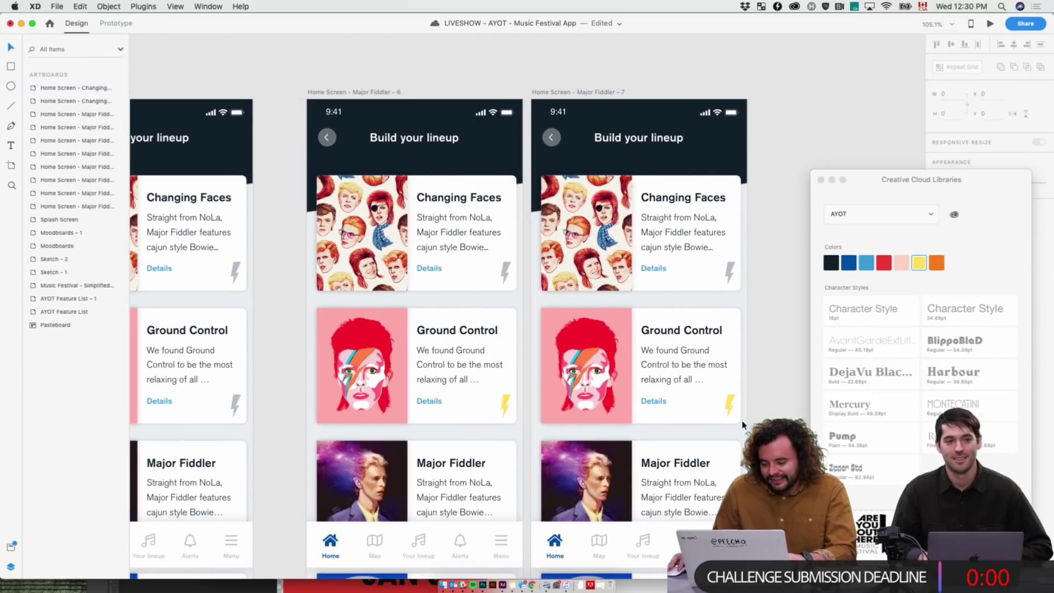
pyautogui.doubleClick(730, 406)
pyautogui.moveTo(884, 181); pyautogui.dragTo(339, 151)
pyautogui.click(1030, 94)
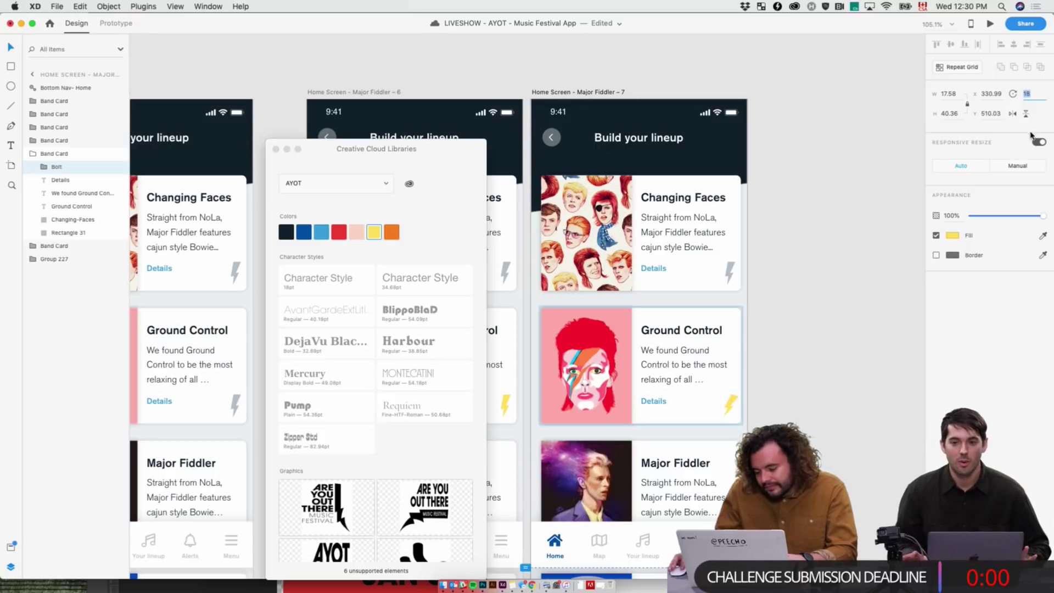
pyautogui.click(789, 147)
# - Duplicate Home Screen - Major Fiddler – 7 and set the rotation of the copy's yellow Ground Control bolt to -32°
pyautogui.click(581, 93)
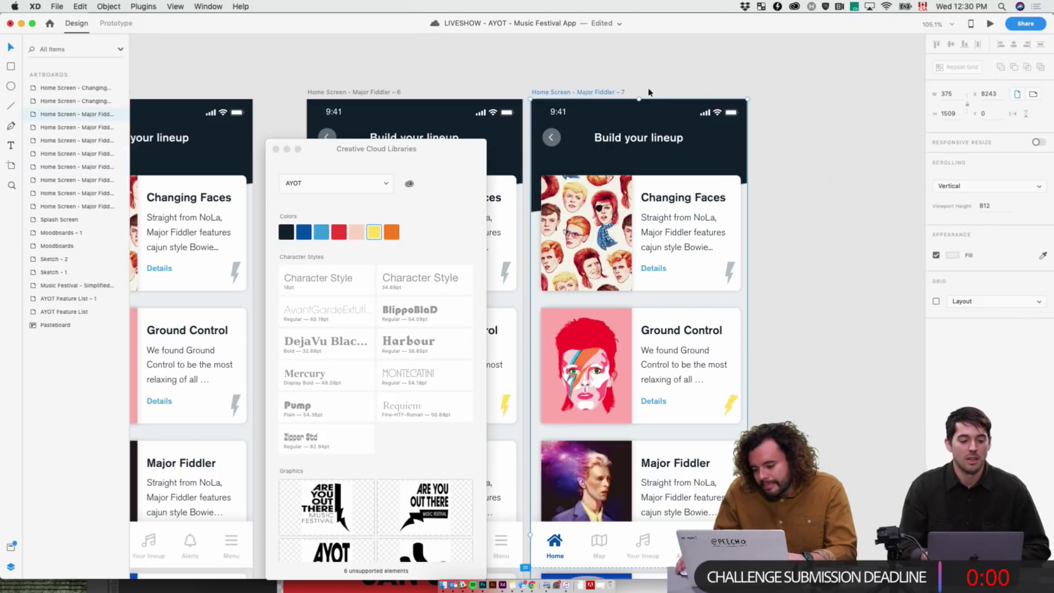
pyautogui.press('super+d')
pyautogui.hscroll(4, 785, 62)
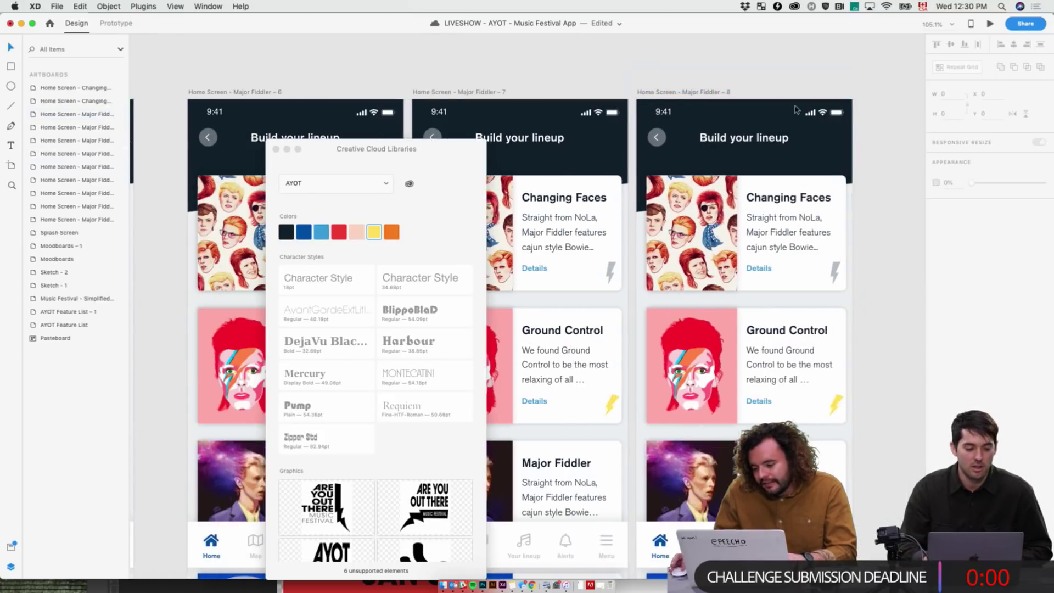
pyautogui.doubleClick(838, 402)
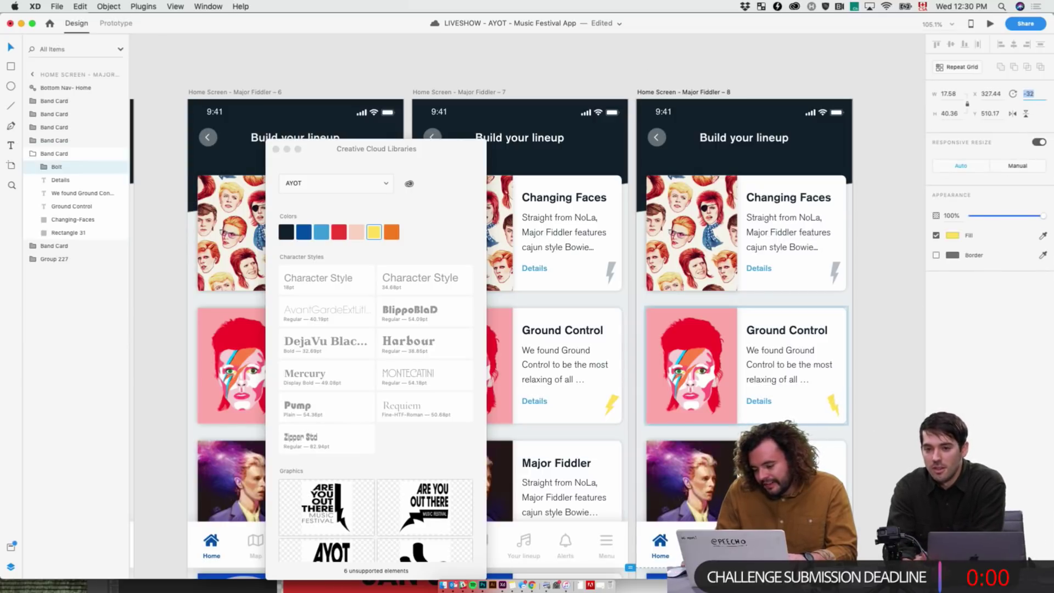
pyautogui.click(910, 217)
# - Move the libraries window aside and place a copy of Home Screen - Major Fiddler – 6 after Home Screen - Major Fiddler – 8
pyautogui.moveTo(445, 154); pyautogui.dragTo(131, 181)
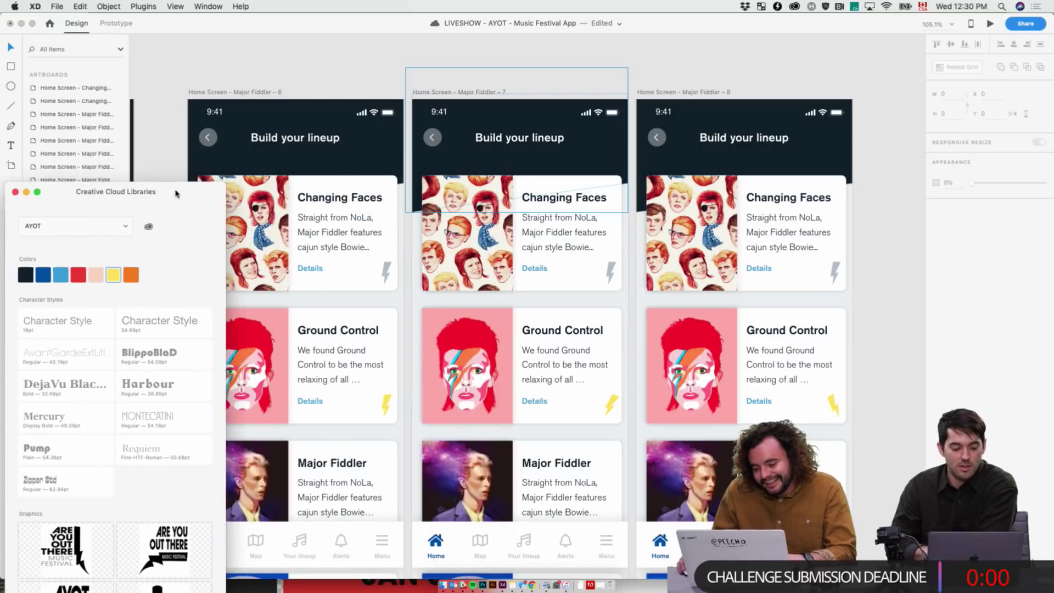
pyautogui.click(247, 93)
pyautogui.press('super+d')
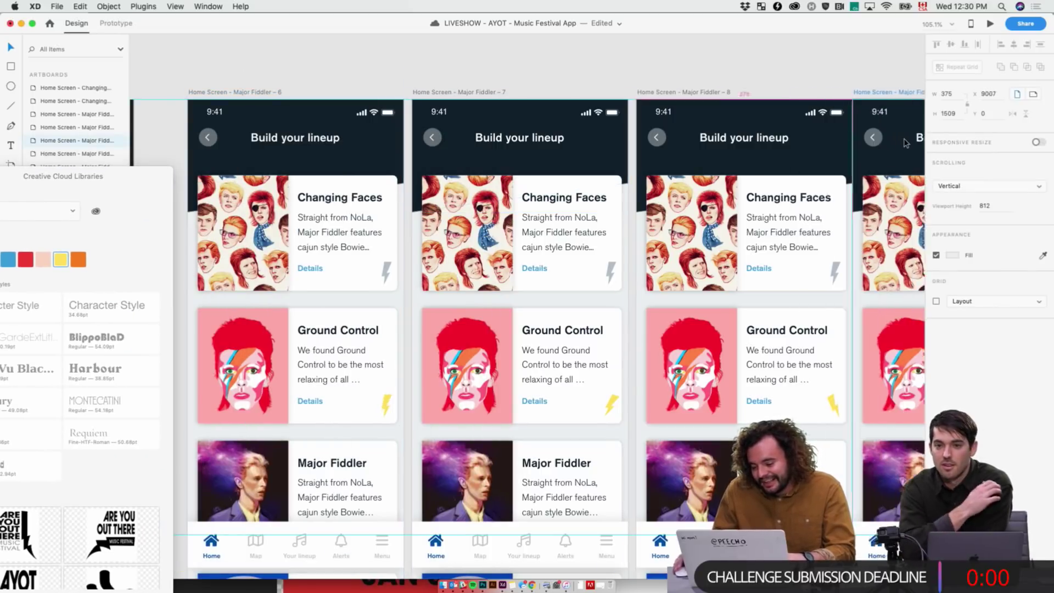
pyautogui.press('Delete')
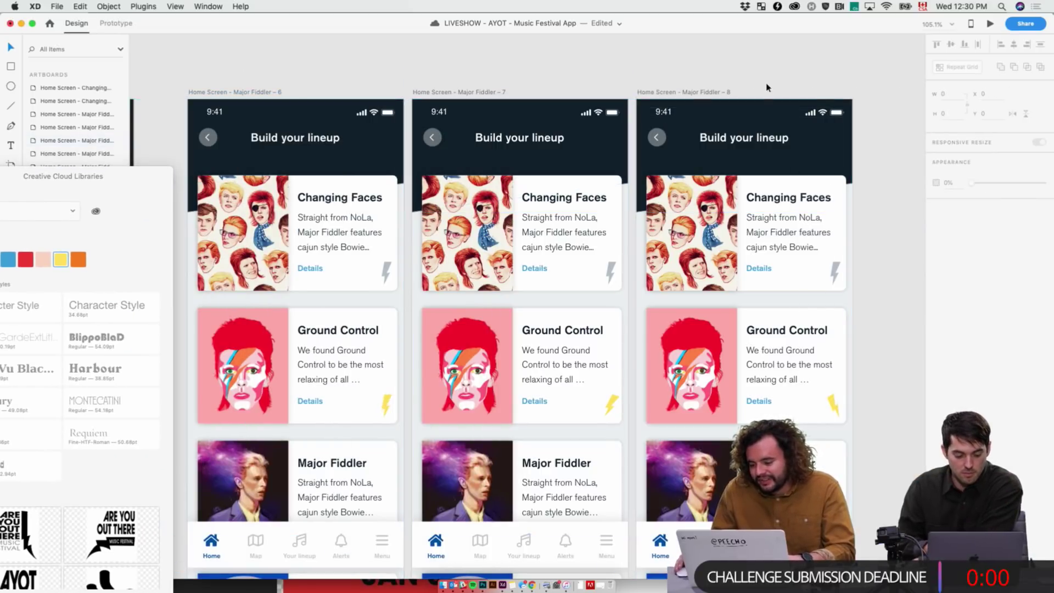
pyautogui.moveTo(243, 94); pyautogui.dragTo(911, 131)
pyautogui.press('Delete')
# - Link Home Screen - Major Fiddler – 6 to Home Screen - Major Fiddler – 7 with a 0 s Time trigger and Dissolve transition
pyautogui.hscroll(-10, 386, 77)
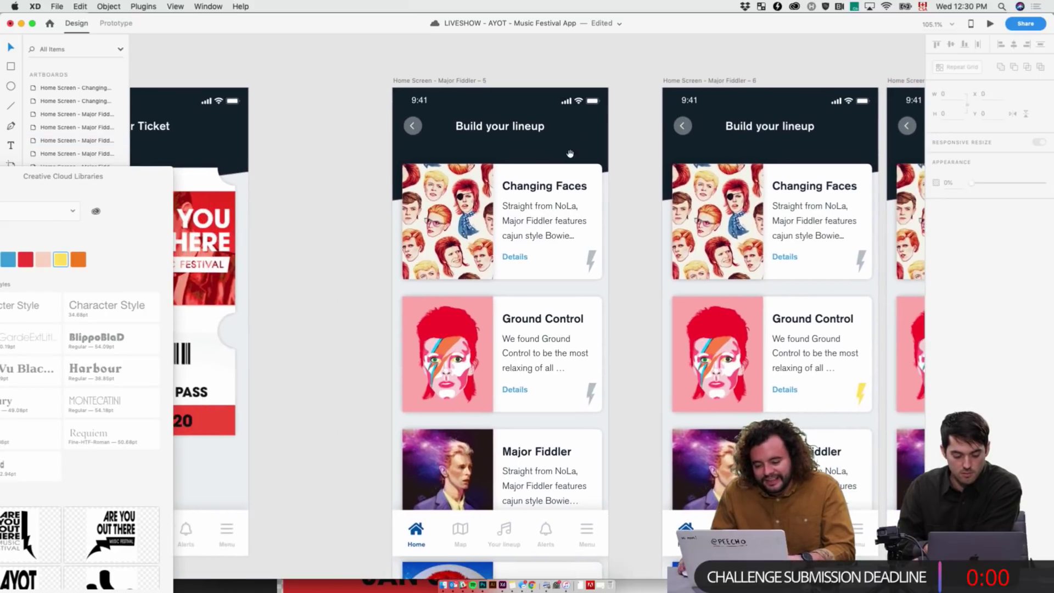
pyautogui.click(117, 23)
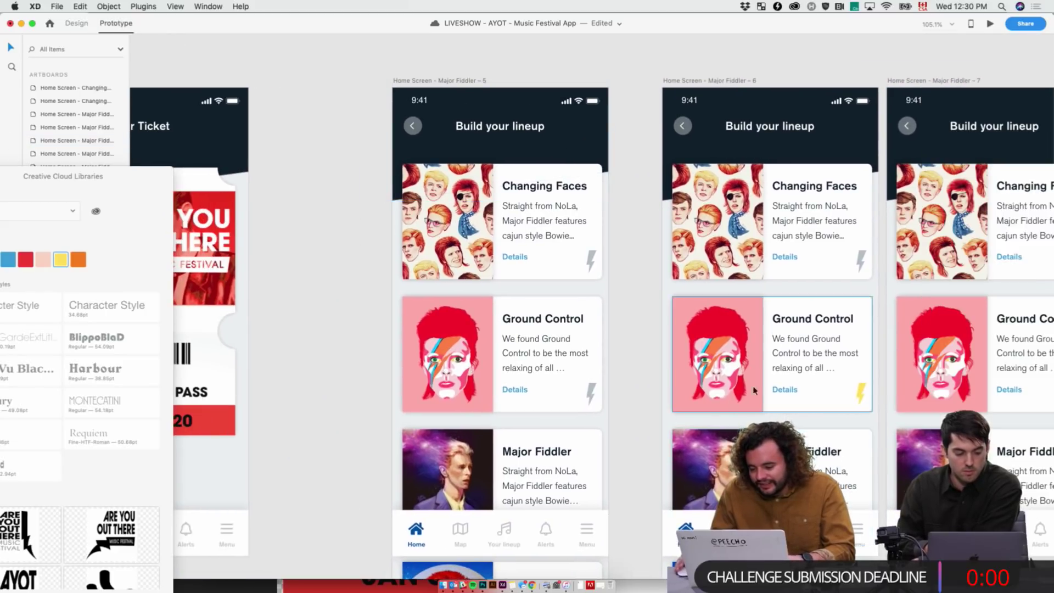
pyautogui.click(855, 406)
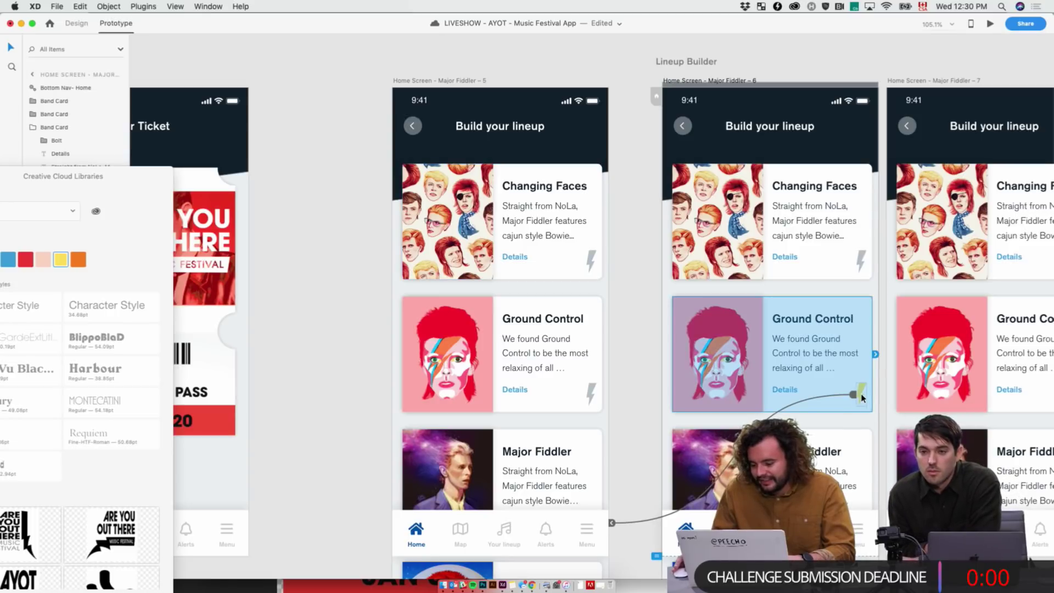
pyautogui.hscroll(5, 824, 385)
pyautogui.click(624, 87)
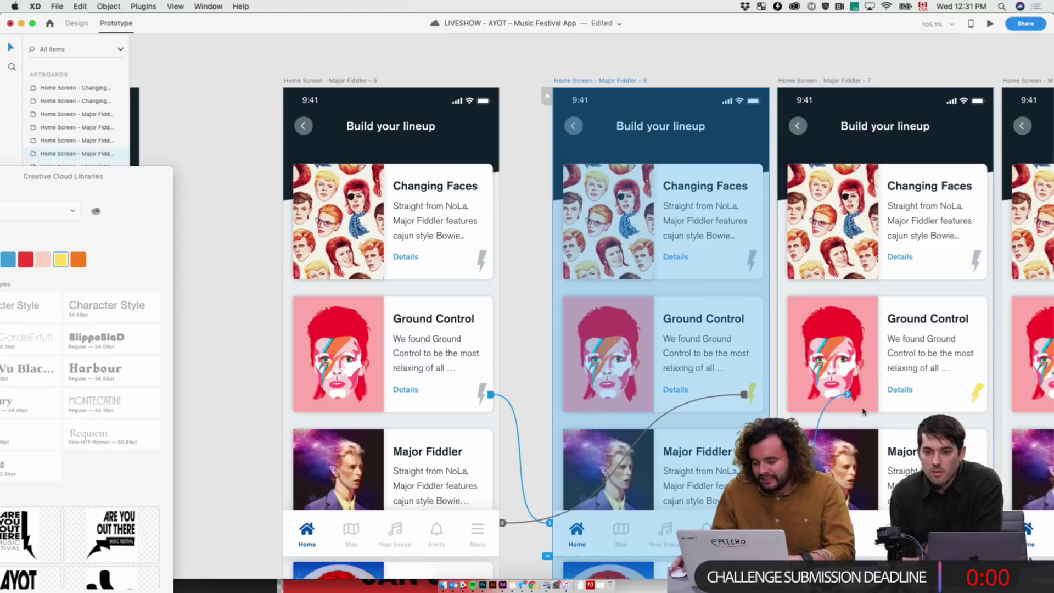
pyautogui.click(791, 312)
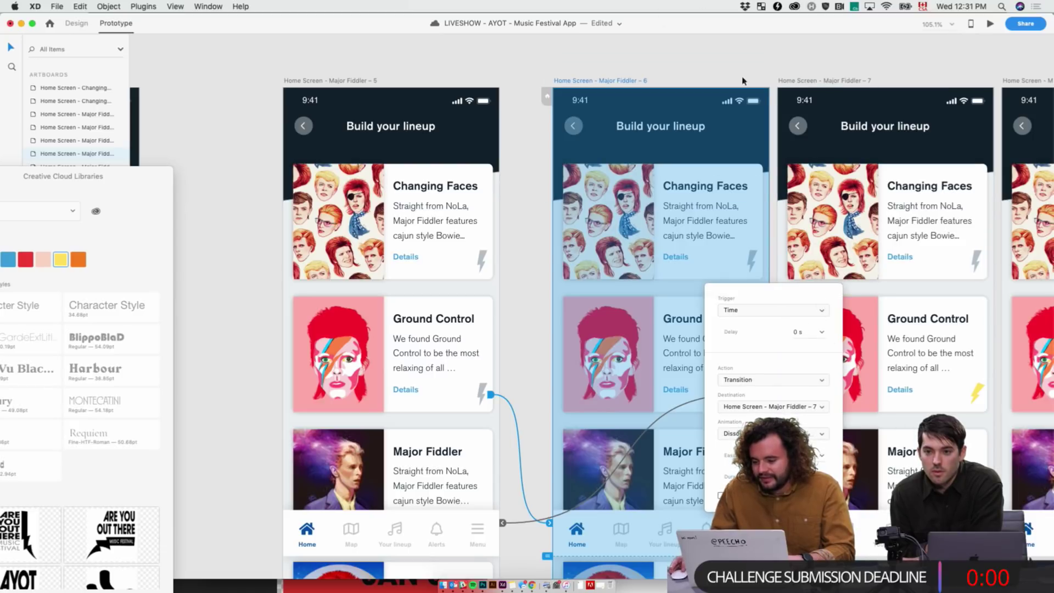
# - Link Home Screen - Major Fiddler – 7 to Home Screen - Major Fiddler – 8 with a 0 s Time trigger and the Auto-Animate action
pyautogui.click(783, 80)
pyautogui.hscroll(2, 783, 81)
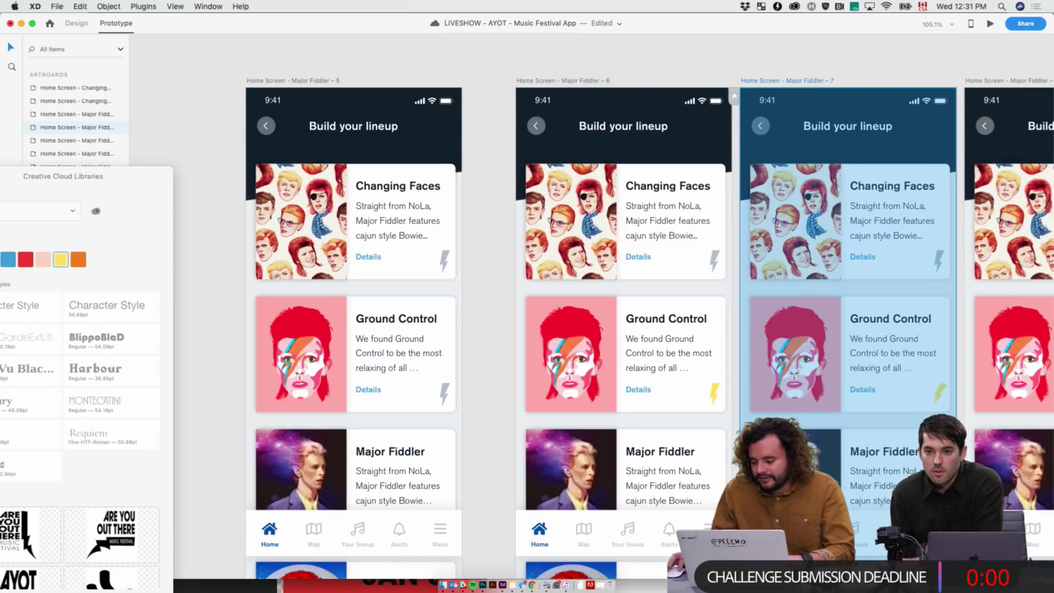
pyautogui.click(957, 307)
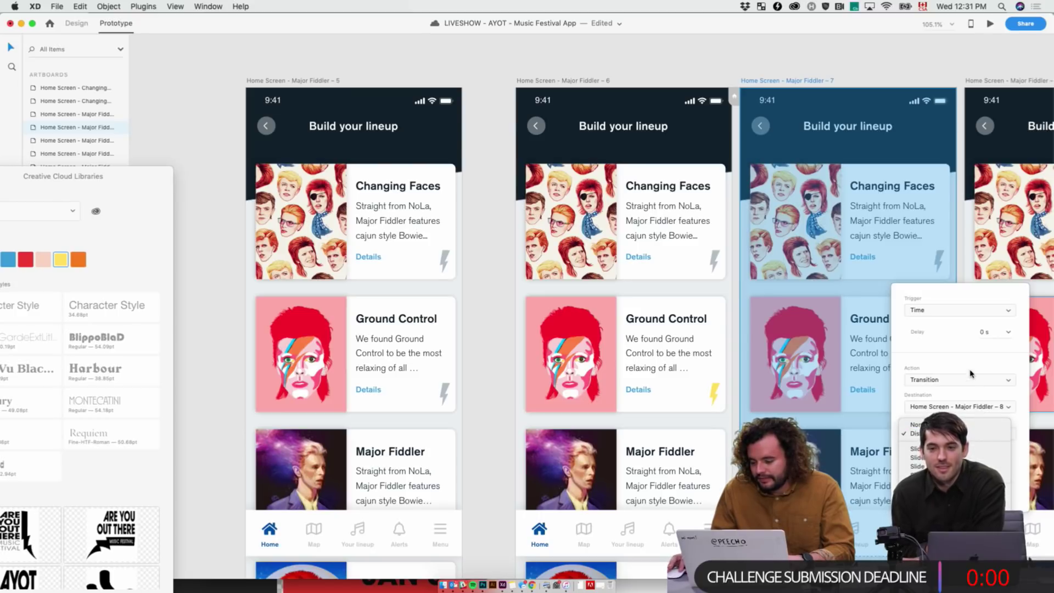
pyautogui.click(933, 385)
# - Change the timed link from Home Screen - Major Fiddler – 6 to Home Screen - Major Fiddler – 7 to the Auto-Animate action
pyautogui.click(483, 60)
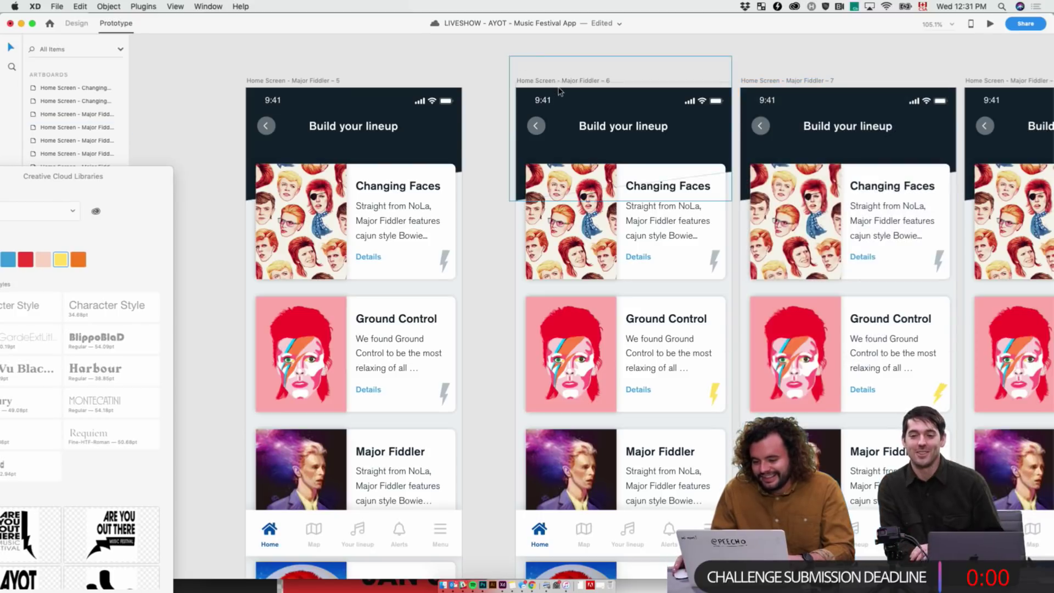
pyautogui.click(559, 89)
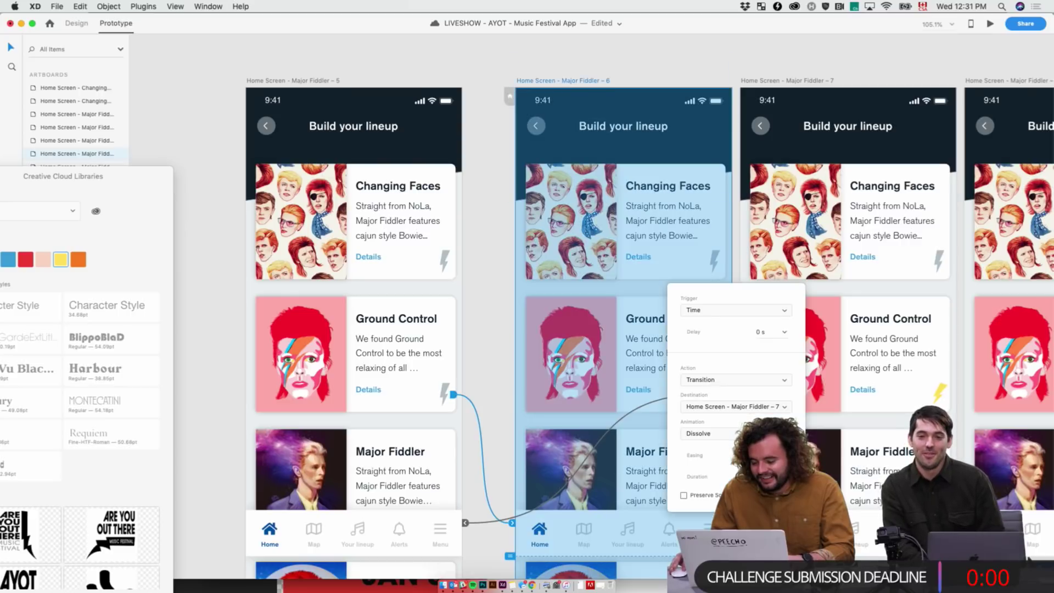
pyautogui.click(732, 377)
pyautogui.click(709, 390)
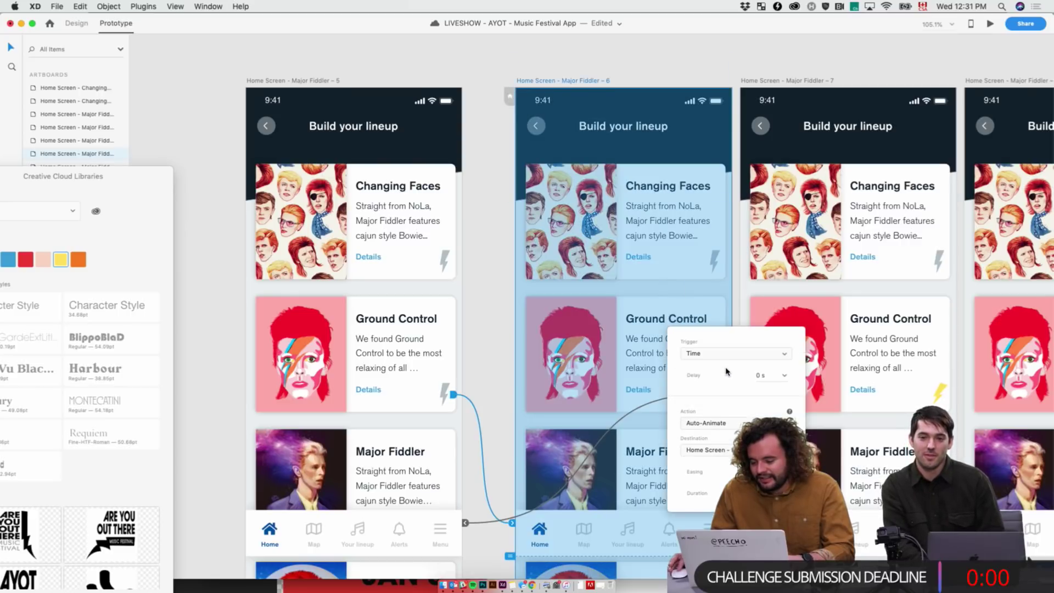
pyautogui.click(789, 52)
# - Link Home Screen - Major Fiddler – 8 to Home Screen - Major Fiddler – 9 with a 0 s Time trigger and the Auto-Animate action
pyautogui.hscroll(5, 798, 64)
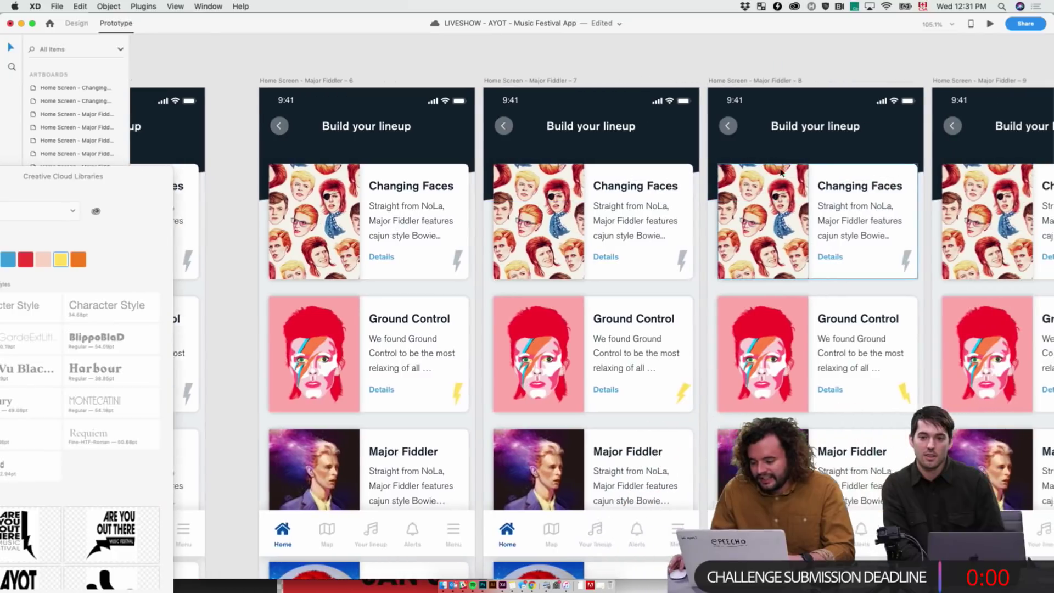
pyautogui.click(746, 98)
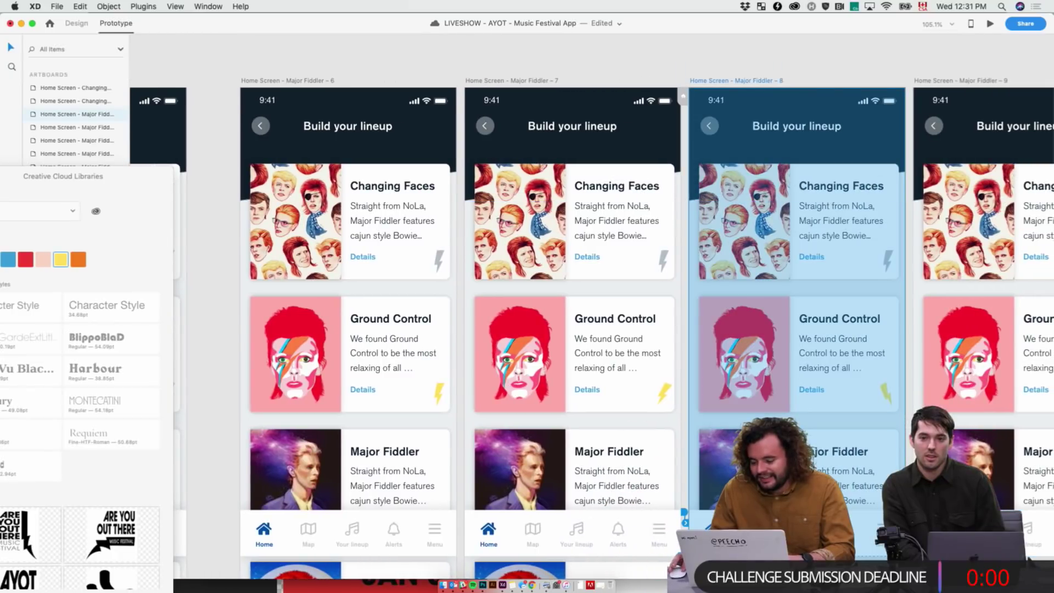
pyautogui.click(906, 362)
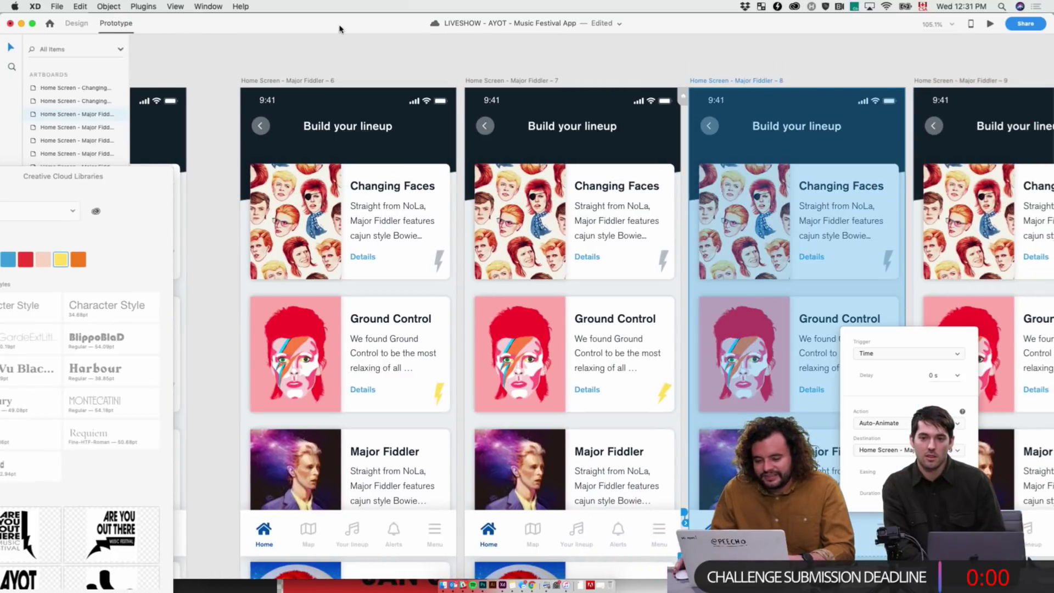
pyautogui.click(335, 58)
# - Preview the prototype from Home Screen - Major Fiddler – 5, test tapping the Ground Control bolt, and close the preview
pyautogui.hscroll(-4, 335, 57)
pyautogui.click(195, 82)
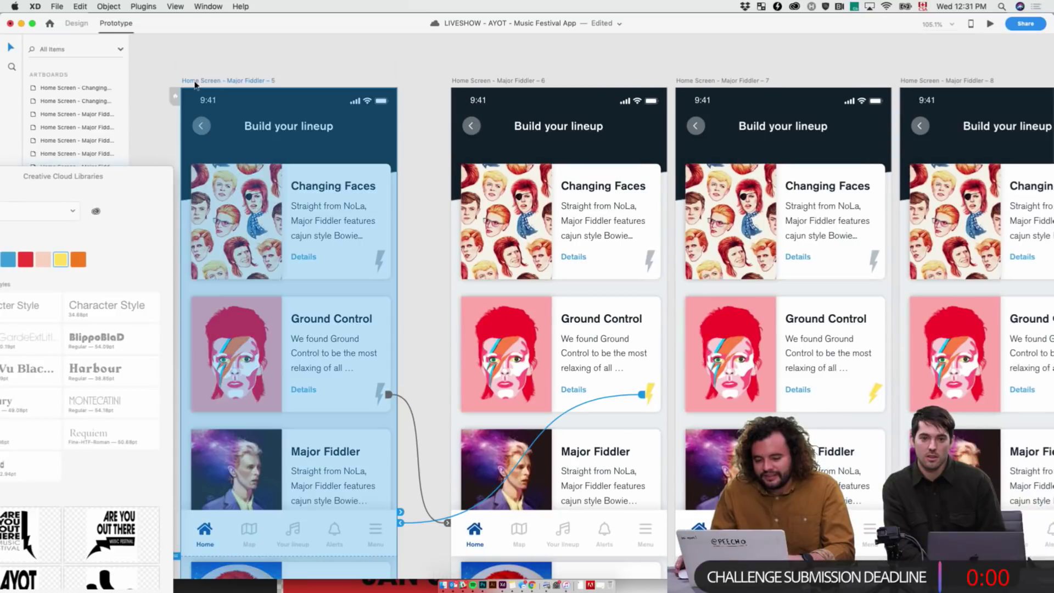
pyautogui.click(990, 24)
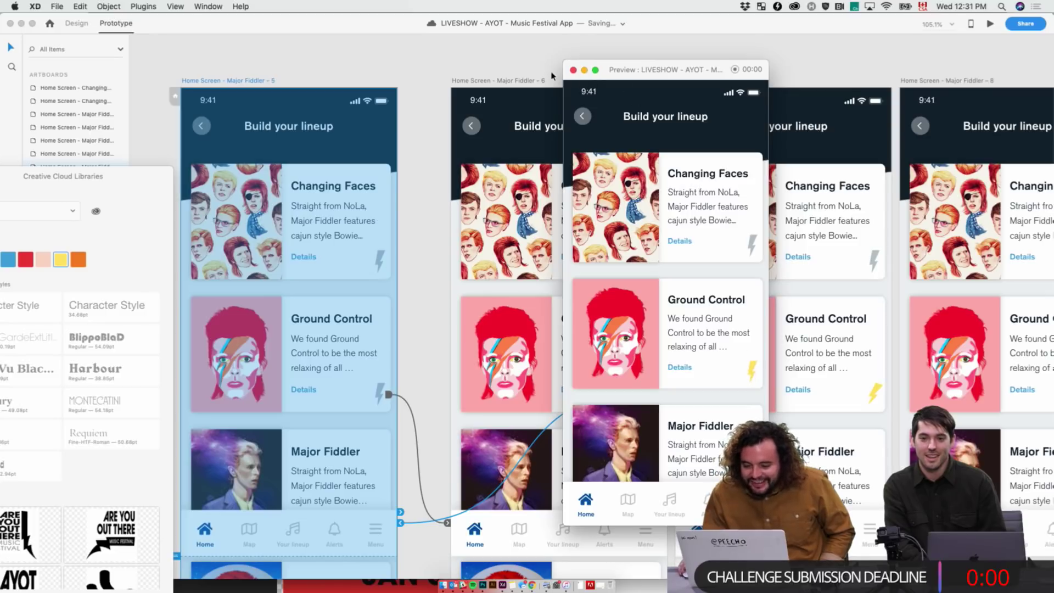
pyautogui.click(573, 69)
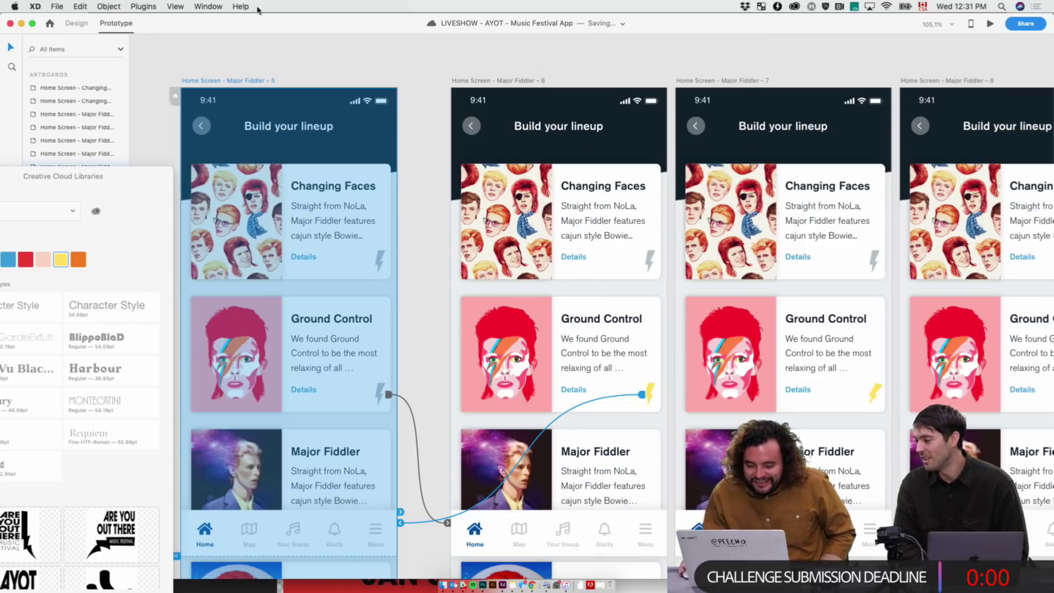
# - Set the Auto-Animate duration of the timed link from Home Screen - Major Fiddler – 6 to Home Screen - Major Fiddler – 7 to 0.2 s
pyautogui.click(76, 23)
pyautogui.click(114, 23)
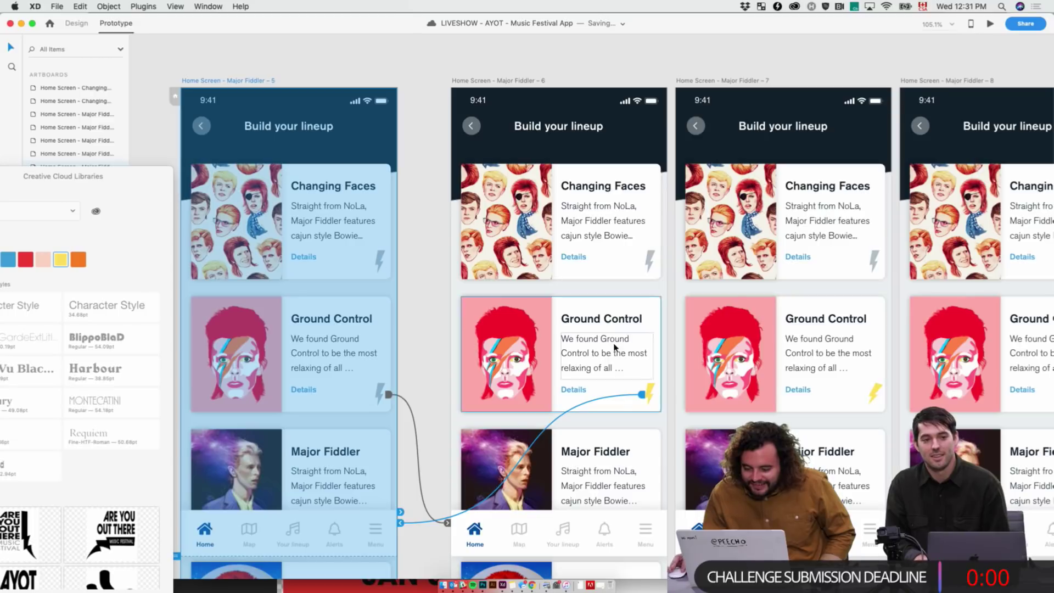
pyautogui.click(488, 81)
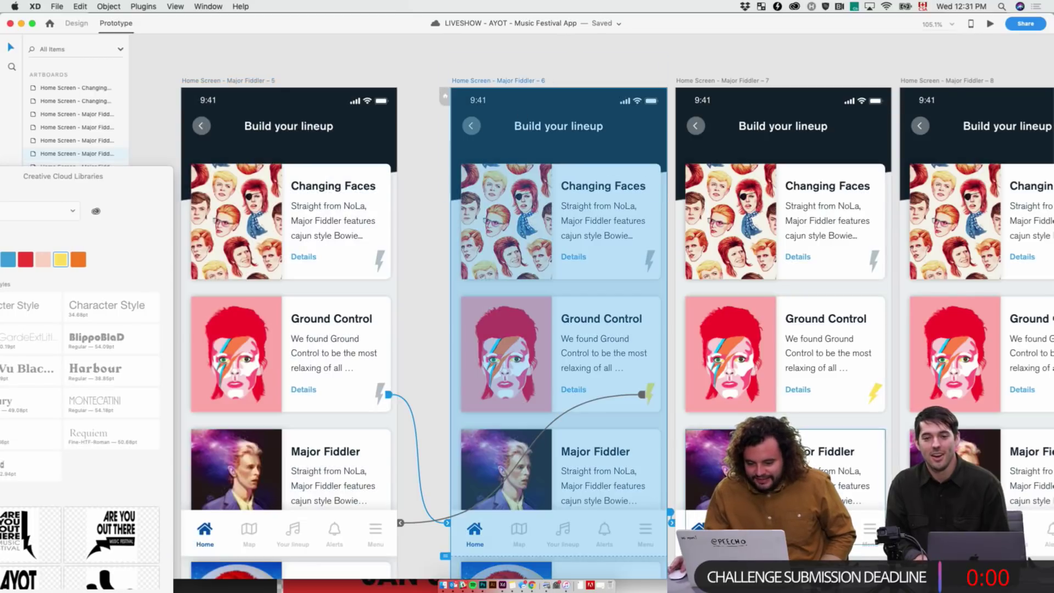
pyautogui.click(674, 521)
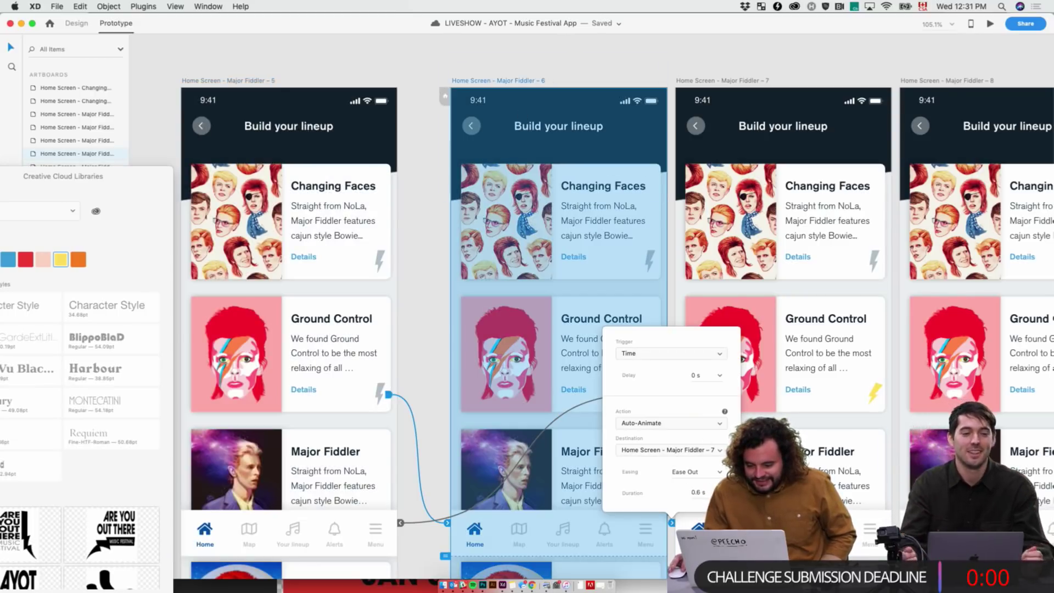
pyautogui.click(699, 492)
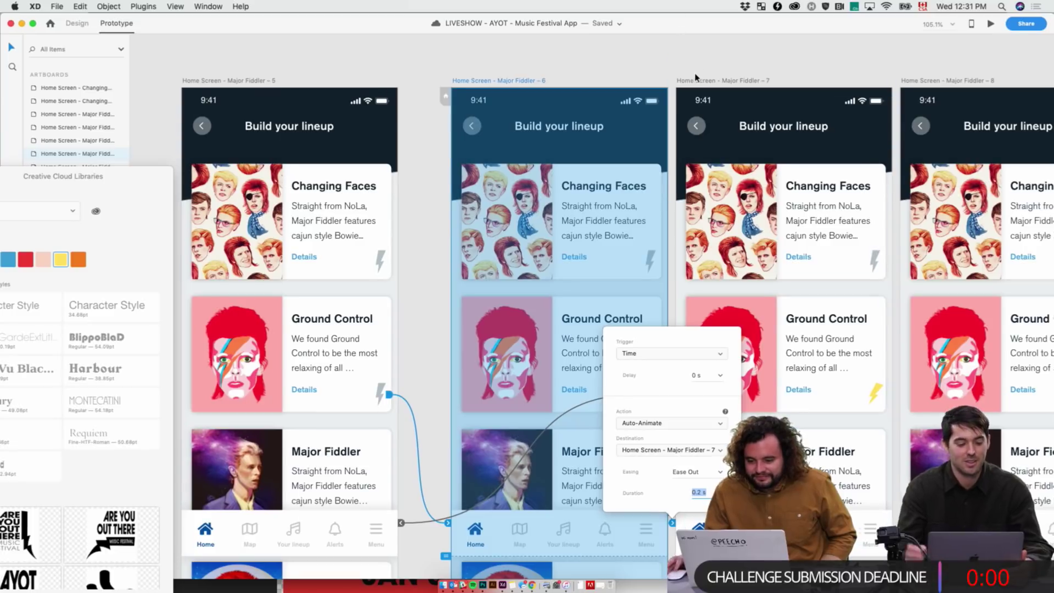
# - Shorten the Auto-Animate durations of the timed links from Home Screen - Major Fiddler – 7 to 8 and from 8 to 9
pyautogui.hscroll(2, 789, 212)
pyautogui.click(789, 212)
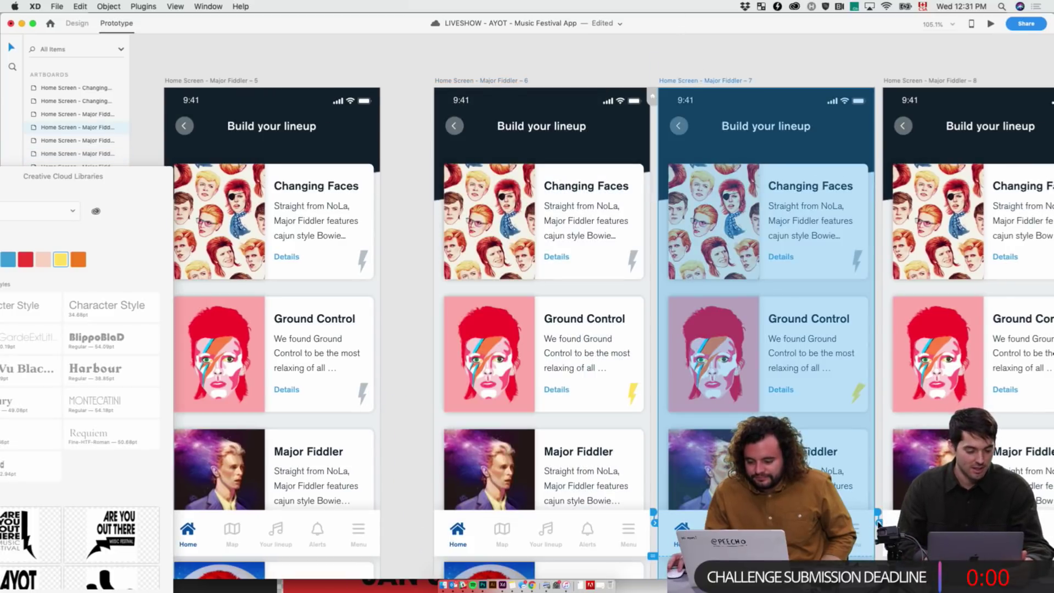
pyautogui.click(879, 517)
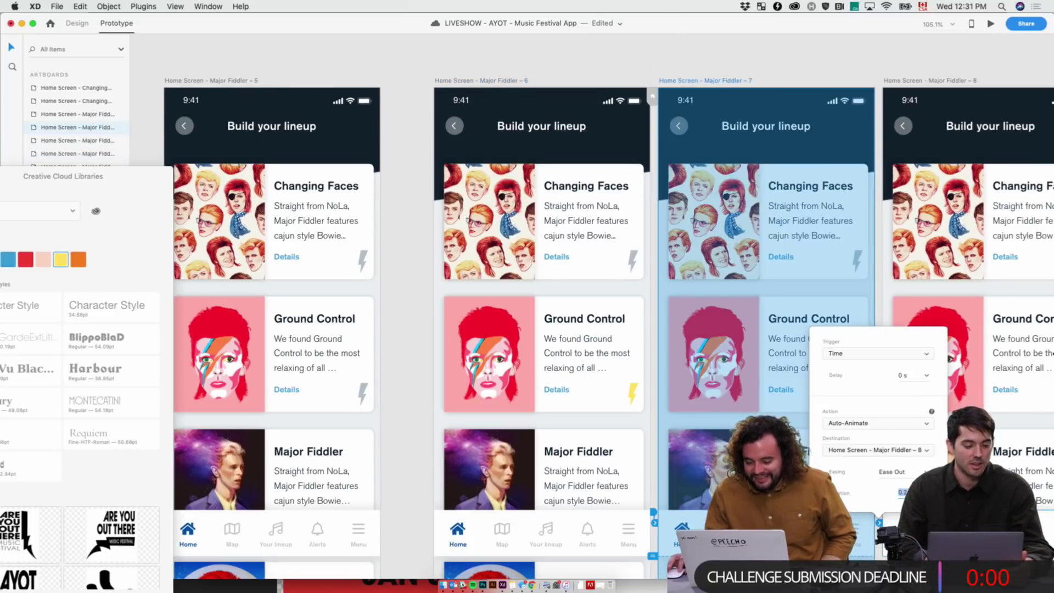
pyautogui.click(807, 71)
pyautogui.hscroll(3, 734, 77)
pyautogui.click(807, 383)
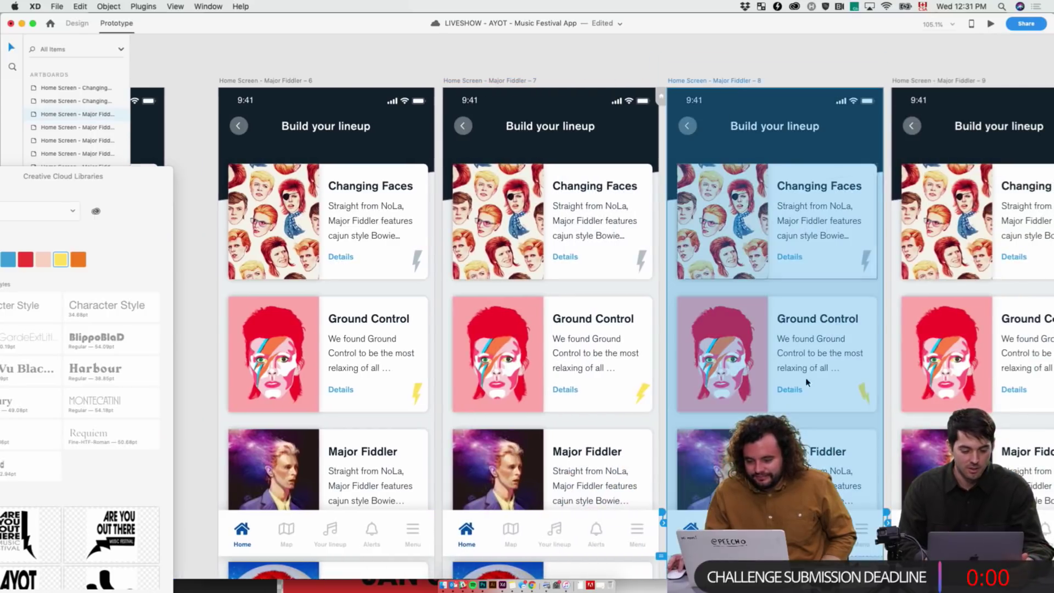
pyautogui.click(887, 519)
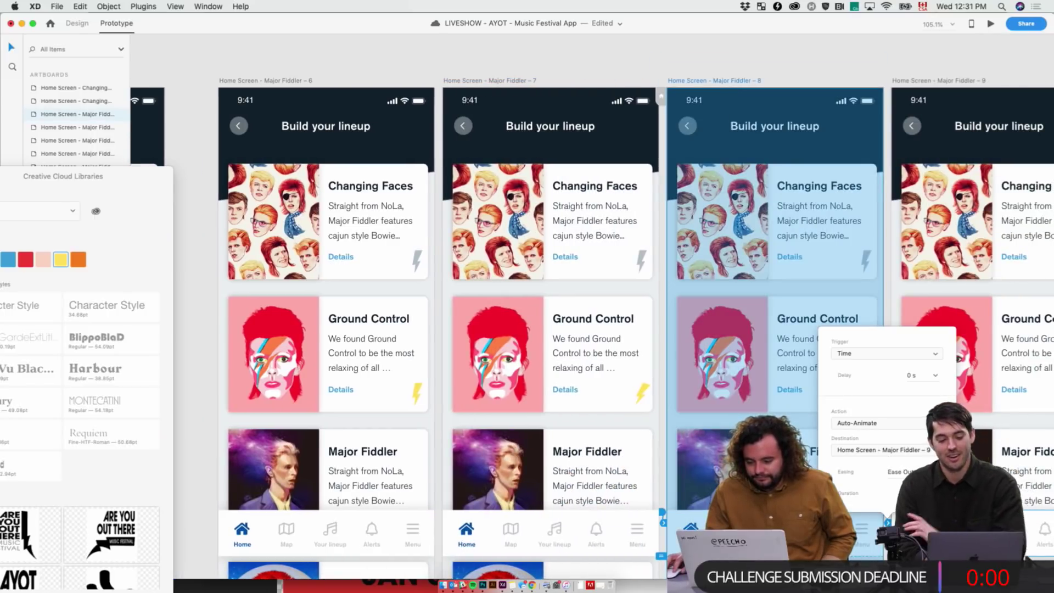
pyautogui.click(604, 66)
# - Preview the prototype full screen from Home Screen - Major Fiddler – 5, scroll the lineup, test tapping the Ground Control bolt, and close the preview
pyautogui.hscroll(-5, 501, 82)
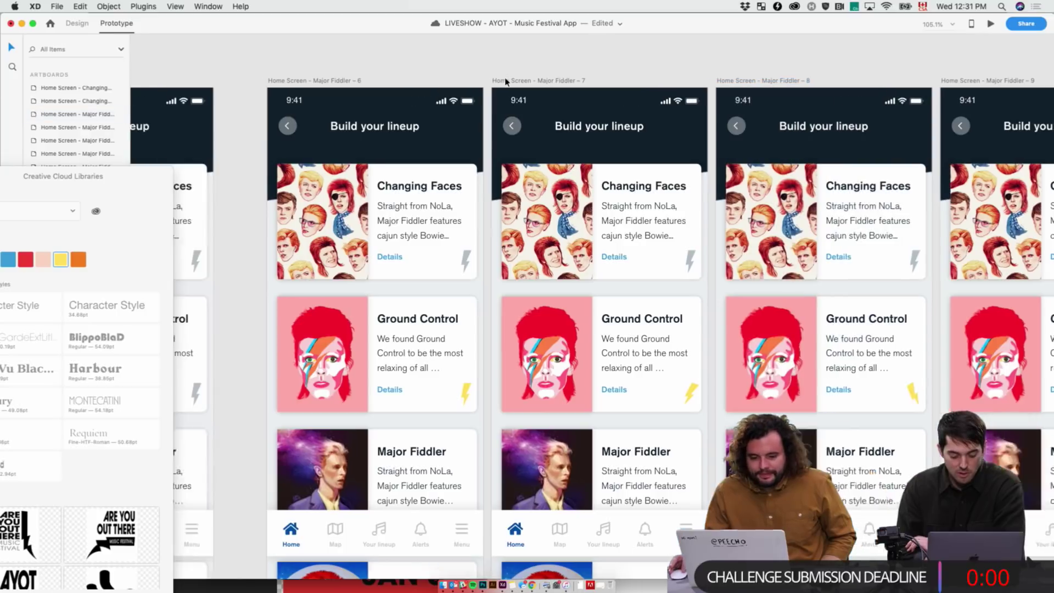
pyautogui.click(299, 81)
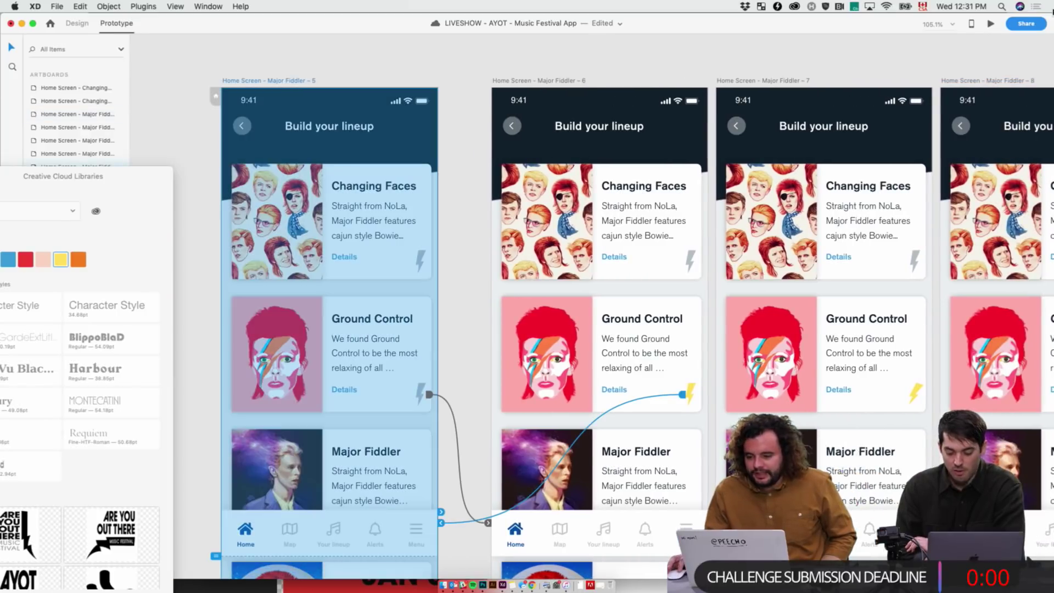
pyautogui.click(993, 24)
pyautogui.doubleClick(632, 72)
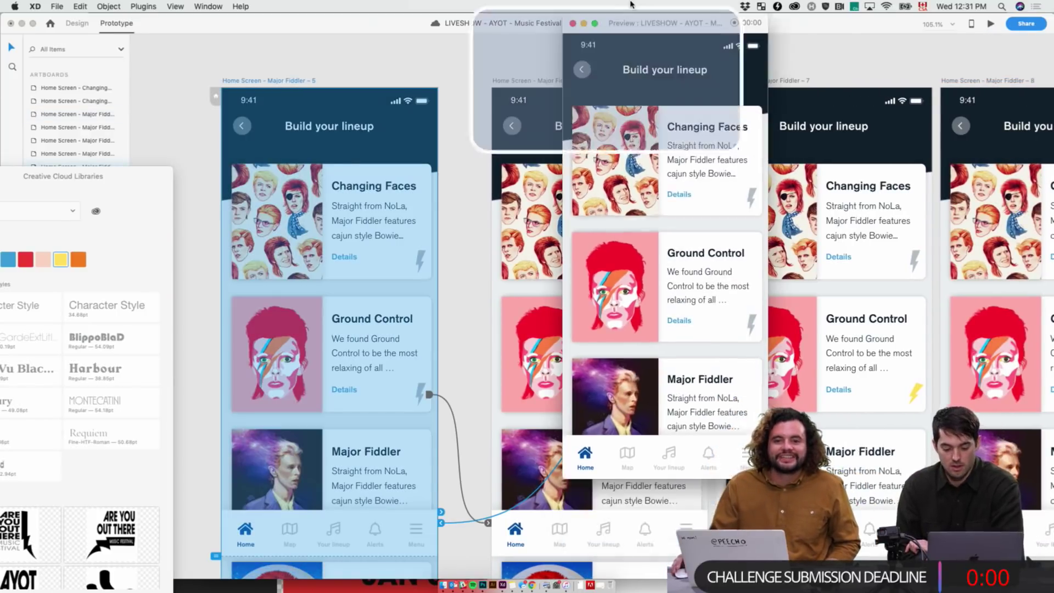
pyautogui.scroll(-5, 609, 394)
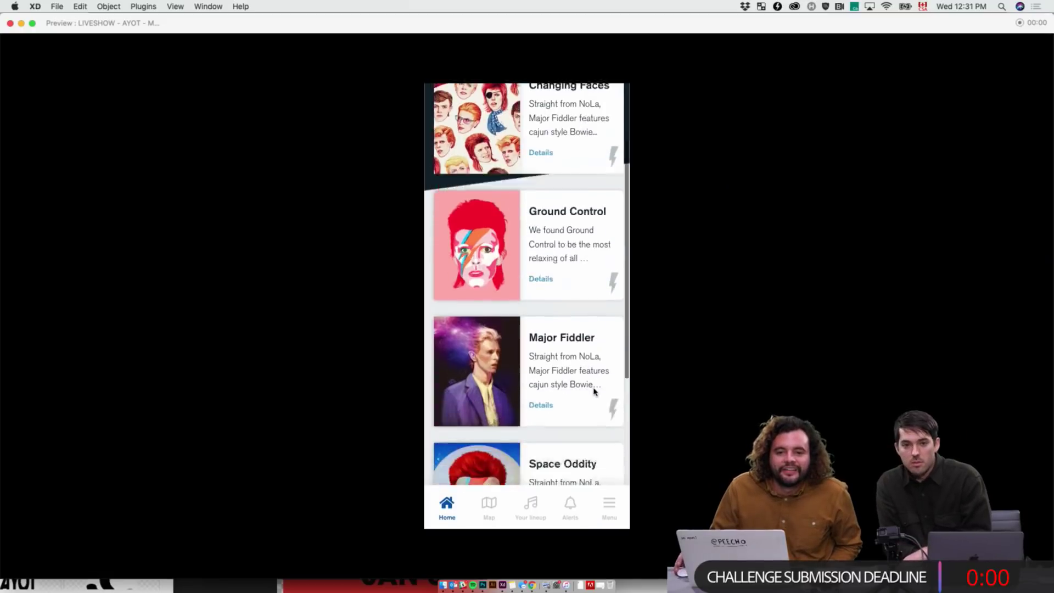
pyautogui.scroll(5, 596, 393)
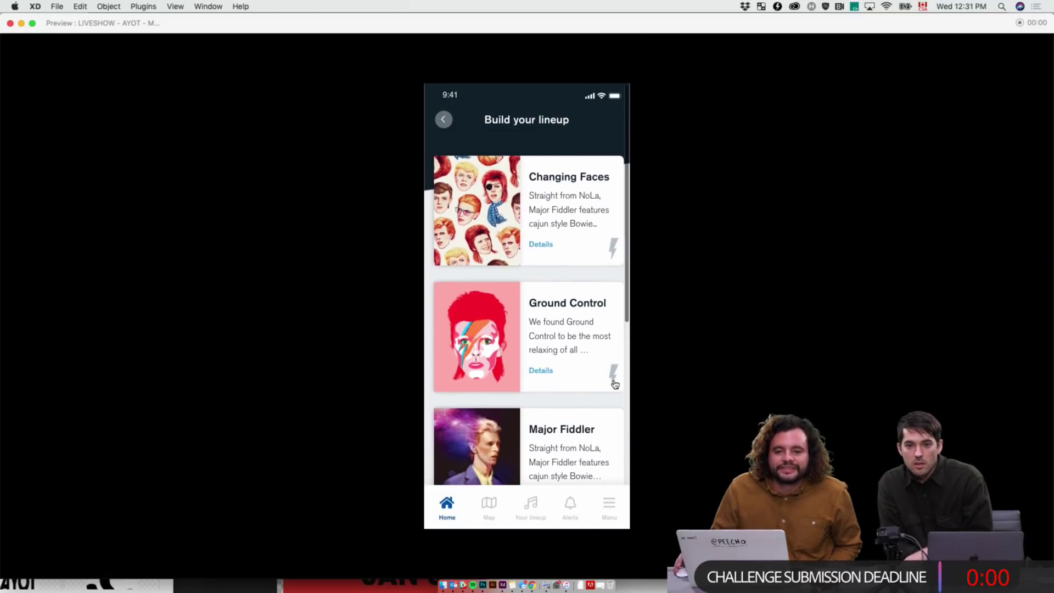
pyautogui.click(614, 375)
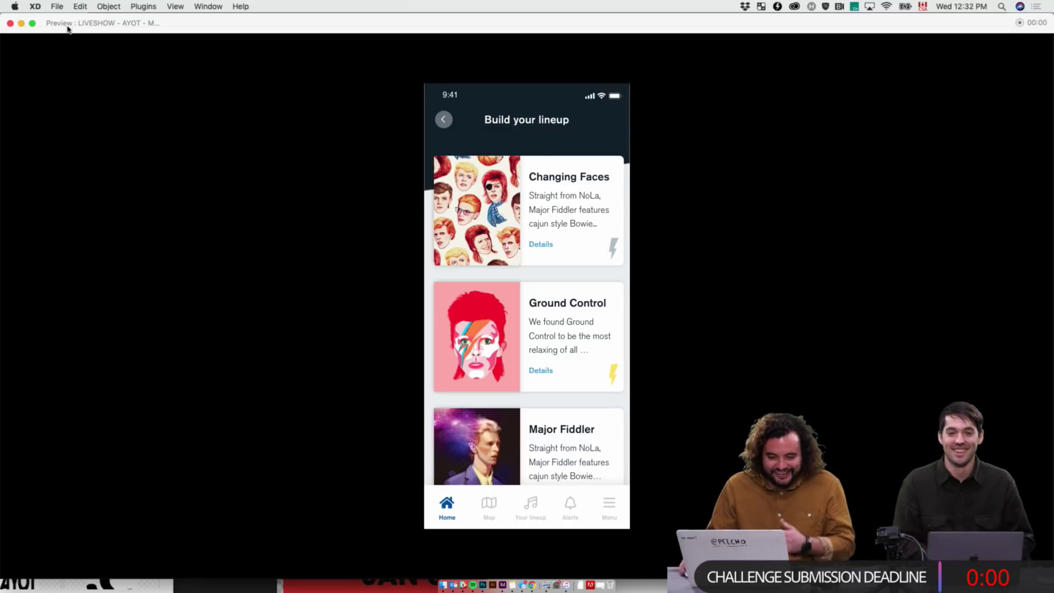
pyautogui.click(10, 23)
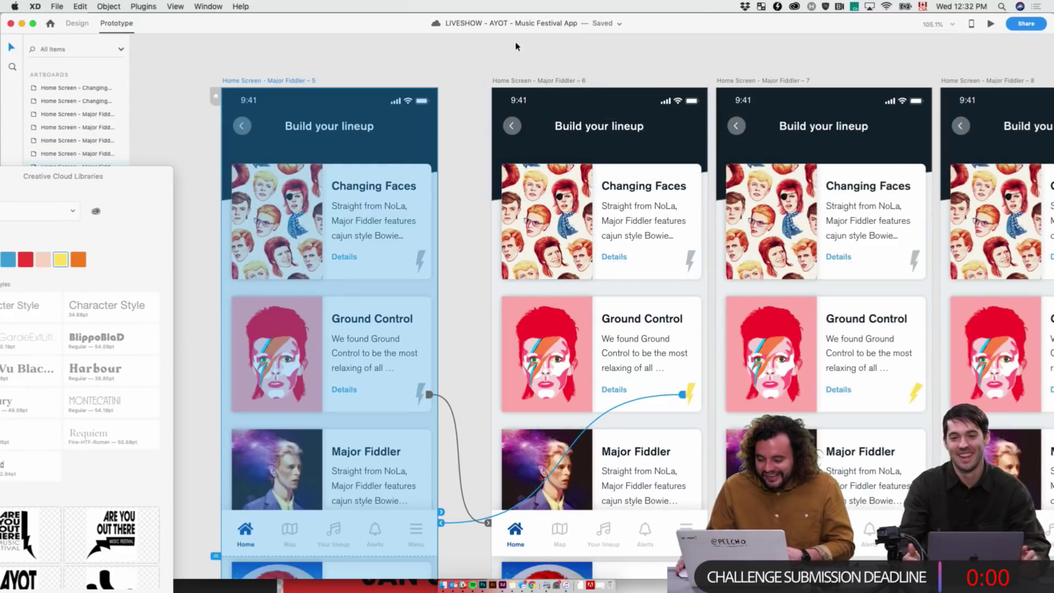
# - Adjust the Auto-Animate duration of the timed link from Home Screen - Major Fiddler – 6 to Home Screen - Major Fiddler – 7
pyautogui.click(541, 81)
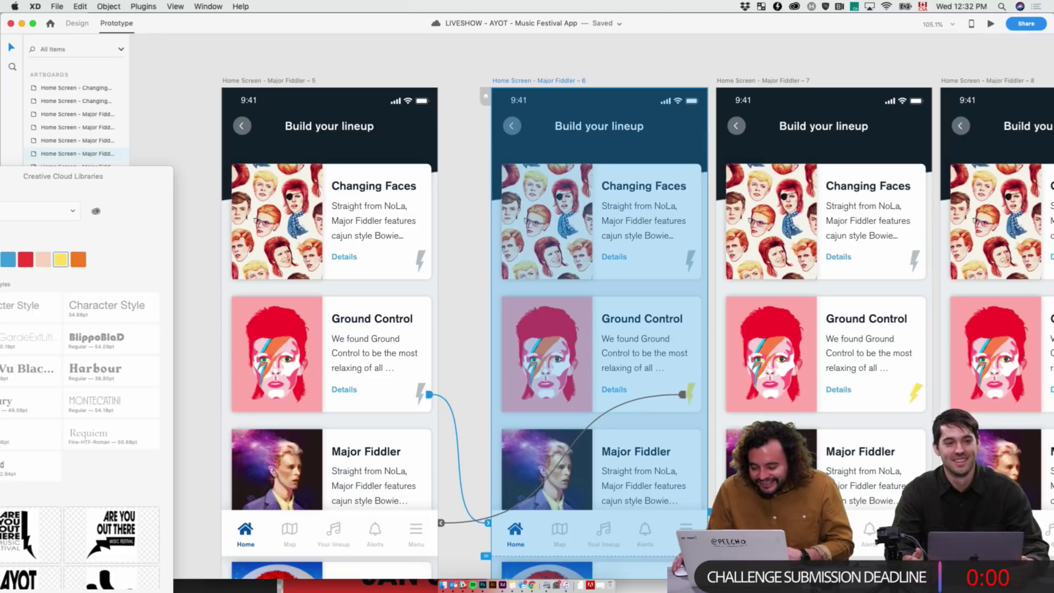
pyautogui.click(684, 393)
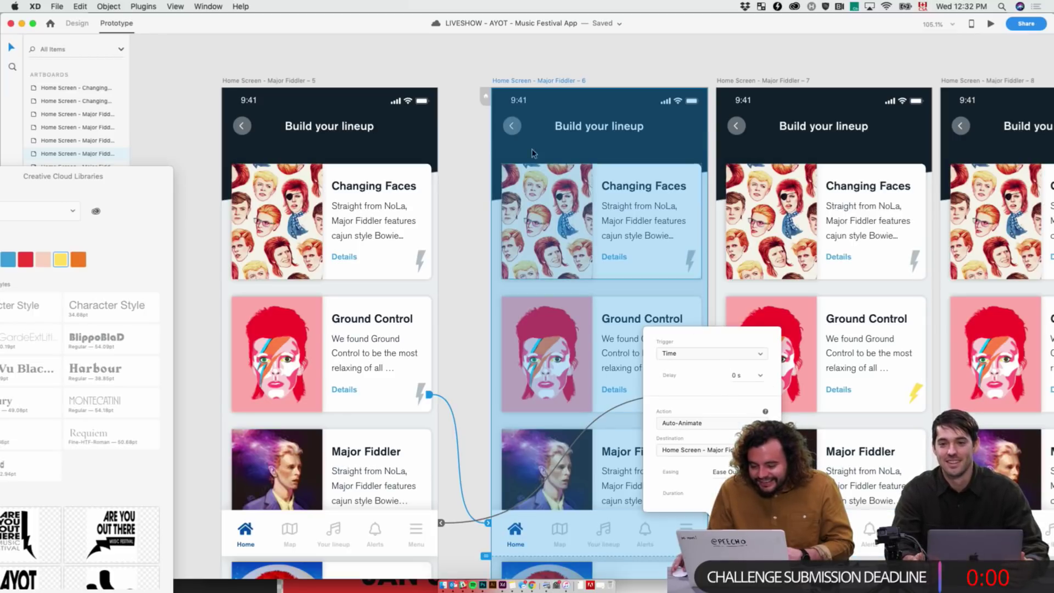
pyautogui.click(449, 73)
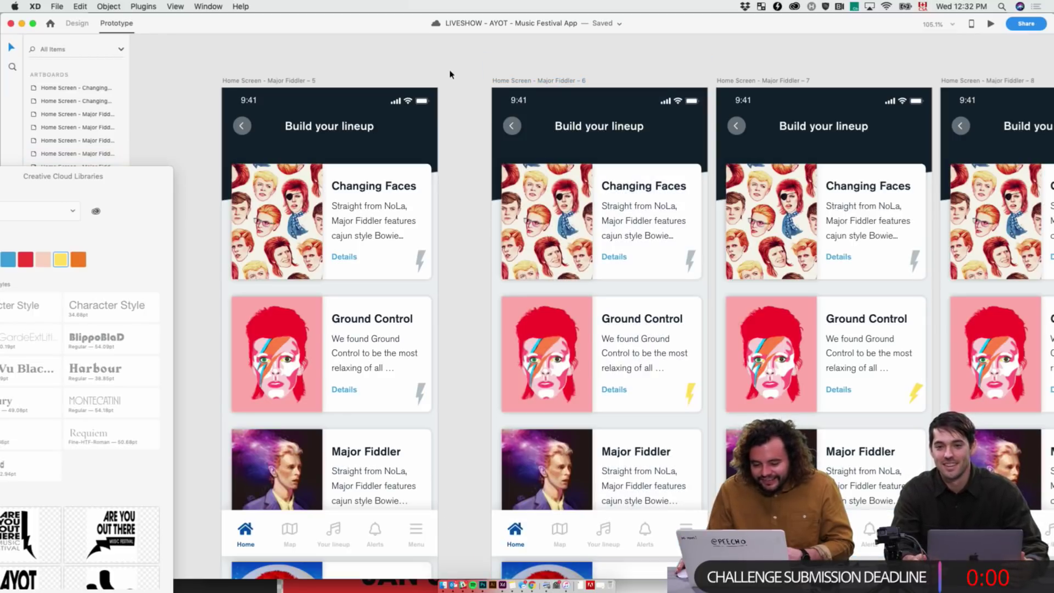
pyautogui.click(551, 80)
pyautogui.click(687, 394)
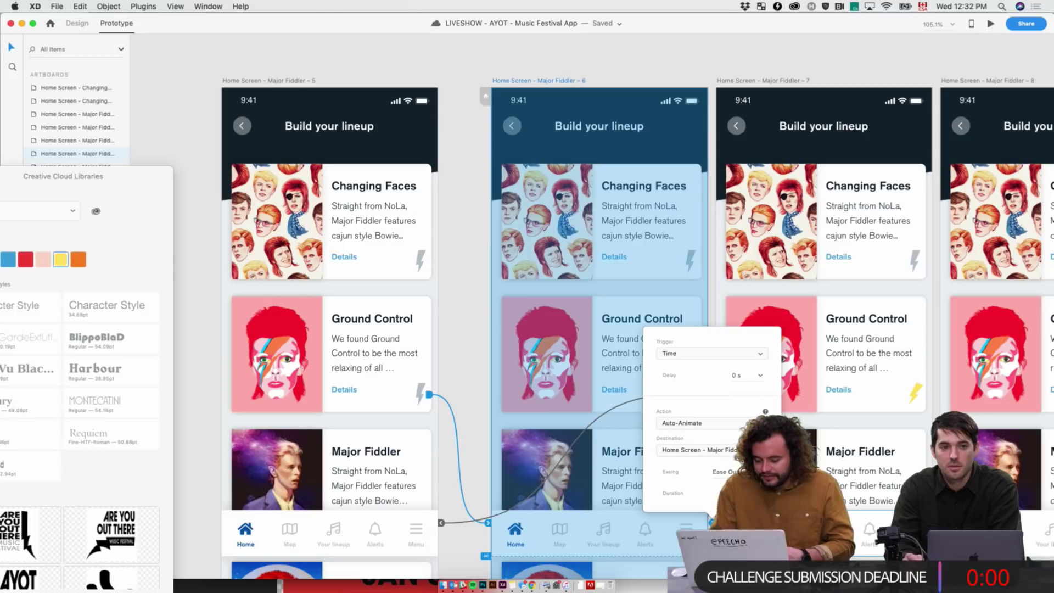
pyautogui.moveTo(710, 56); pyautogui.dragTo(932, 201)
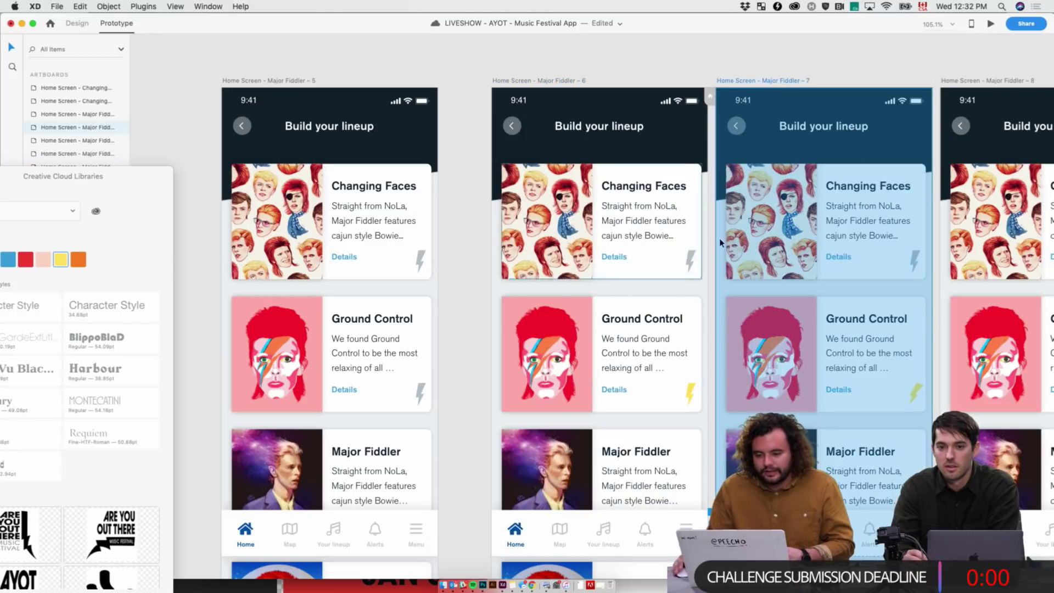
pyautogui.click(991, 24)
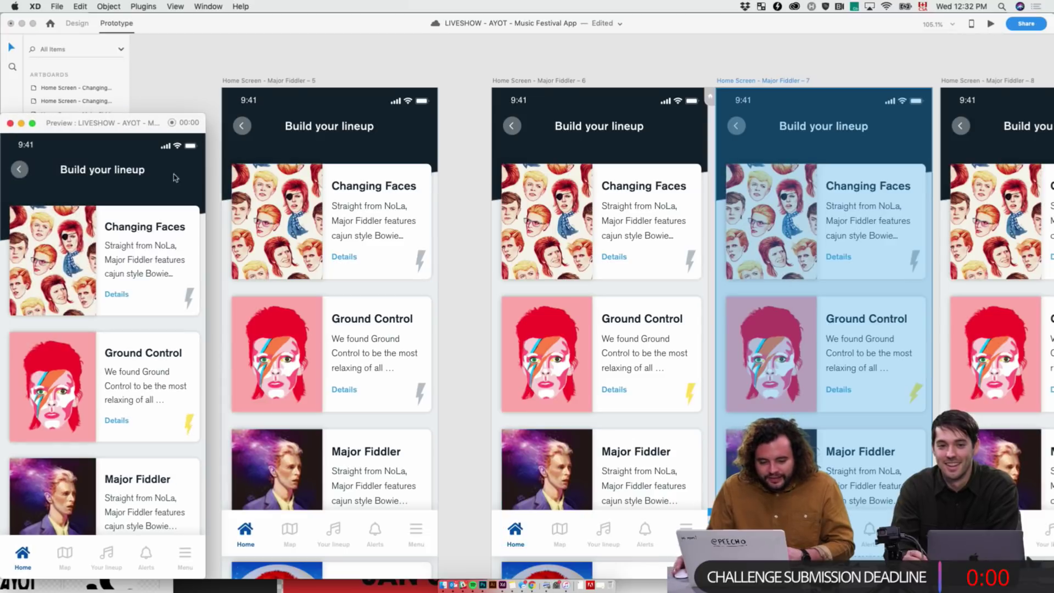
pyautogui.moveTo(110, 111); pyautogui.dragTo(509, 81)
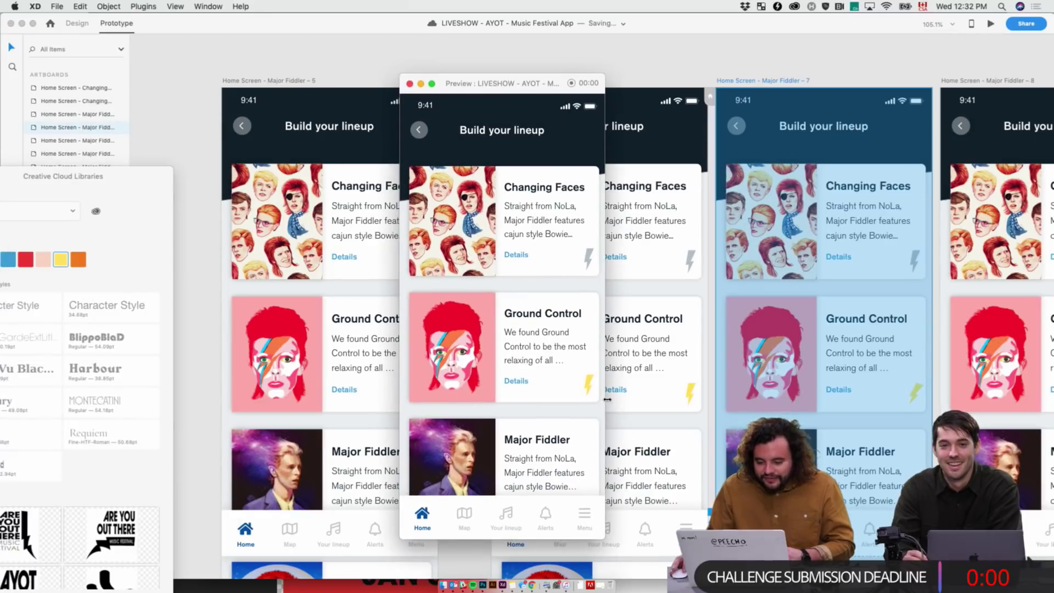
pyautogui.click(419, 83)
# - Preview the adjusted bolt animation full screen from Home Screen - Major Fiddler – 5, close the preview, and deselect the artboard
pyautogui.click(277, 82)
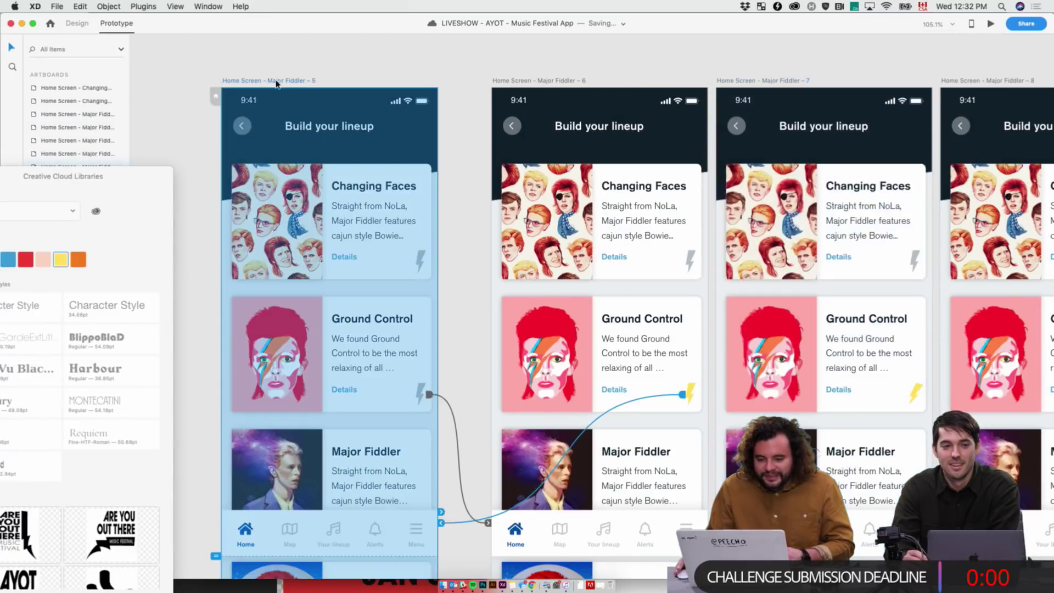
pyautogui.click(991, 24)
pyautogui.doubleClick(556, 83)
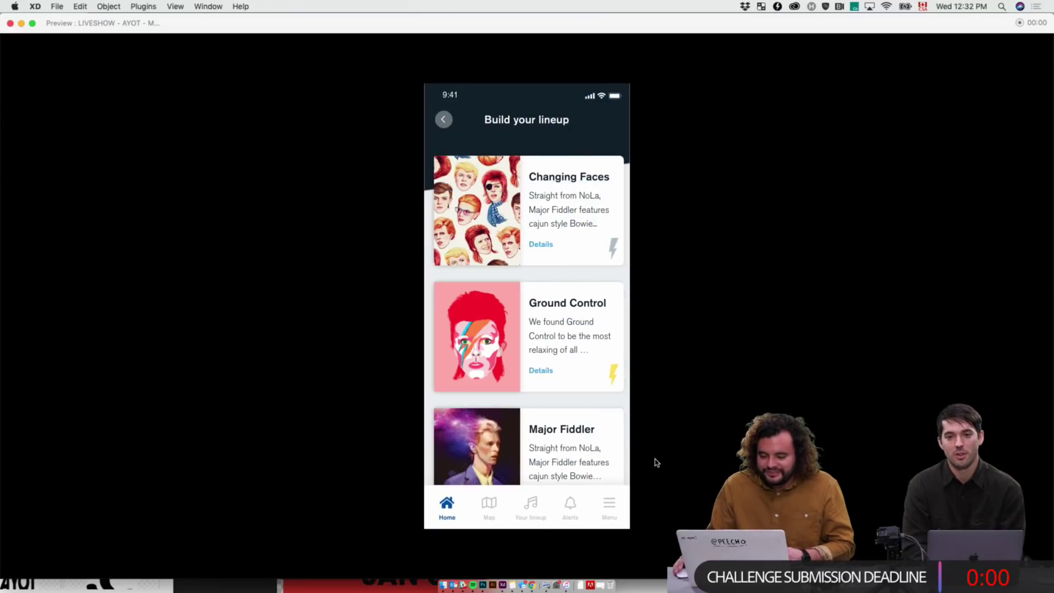
pyautogui.click(9, 23)
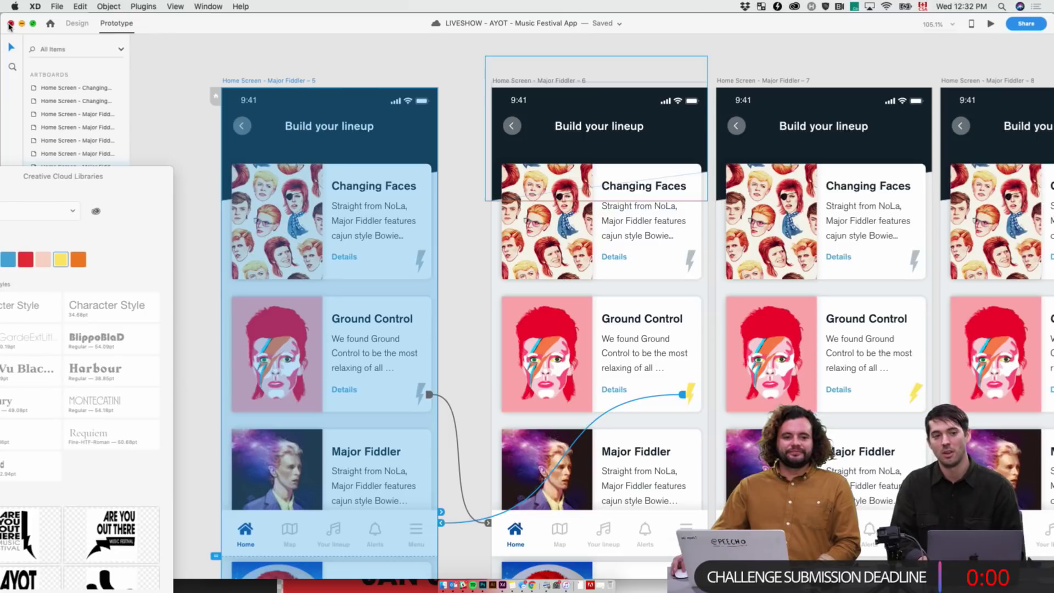
pyautogui.click(331, 52)
pyautogui.hscroll(3, 401, 80)
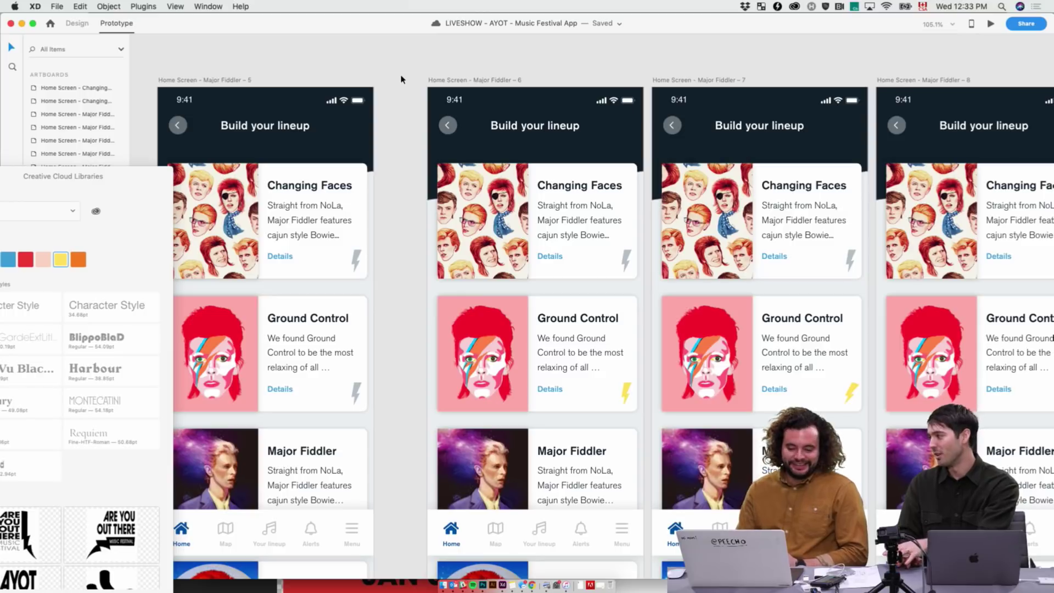
# - Switch to Chrome, search Google for "little big details" in a new tab, and open the Little Big Details website
pyautogui.click(531, 586)
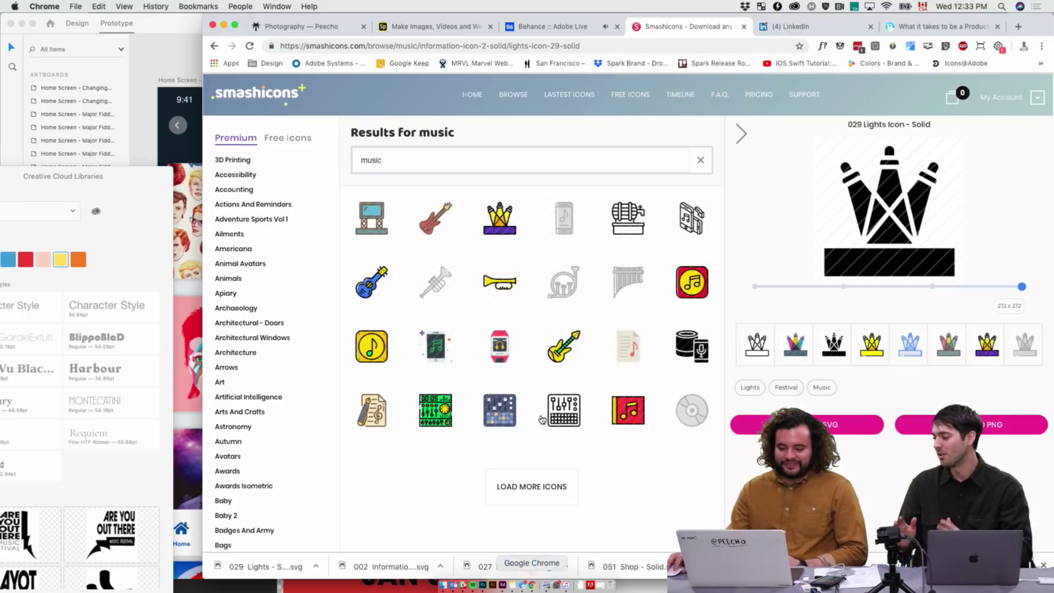
pyautogui.click(1017, 26)
pyautogui.write('lit')
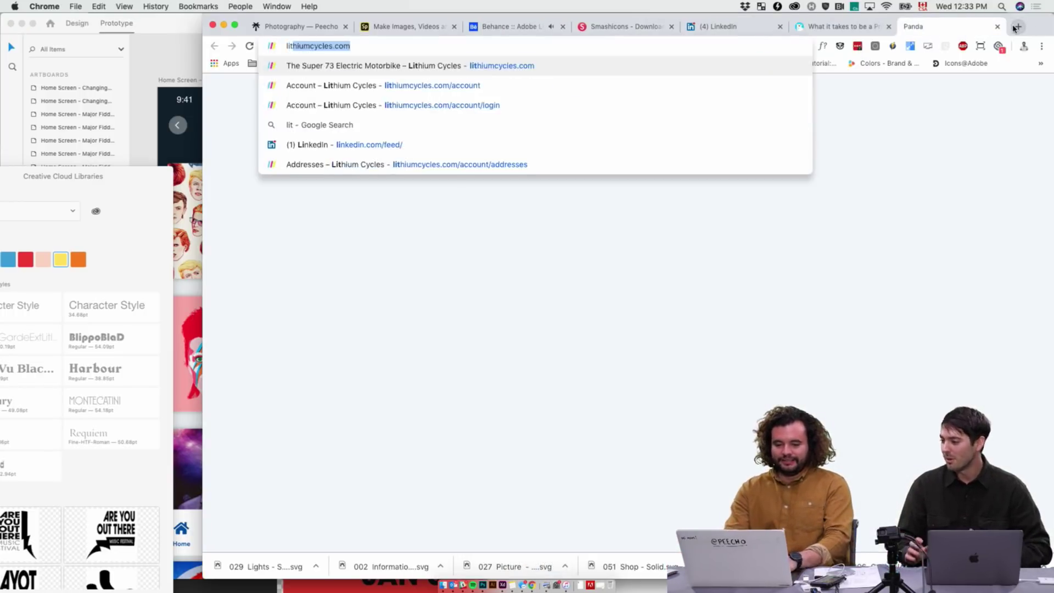
pyautogui.write('tle big d')
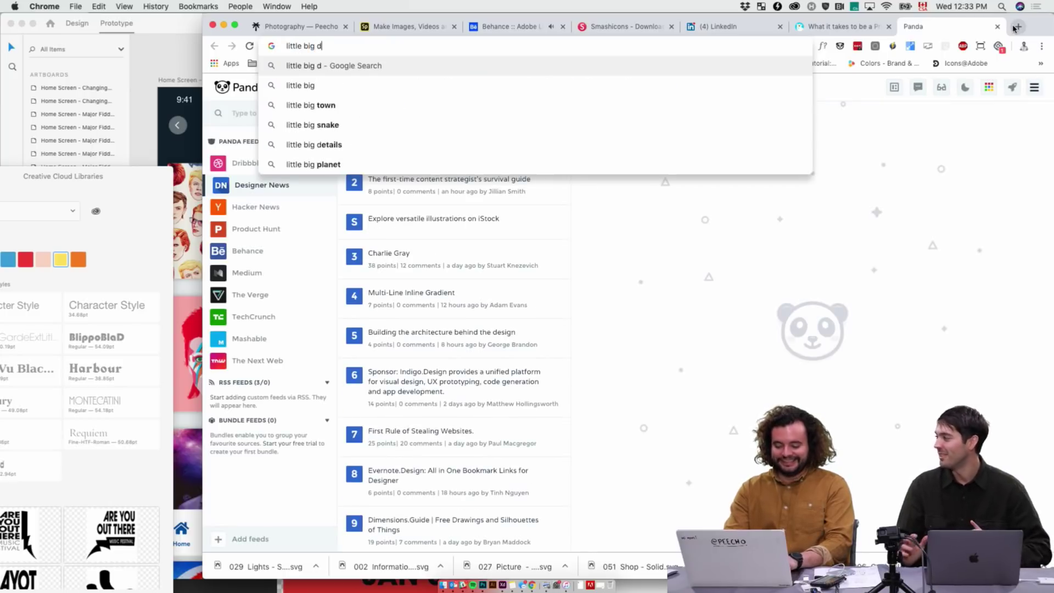
pyautogui.write('etails')
pyautogui.press('Return')
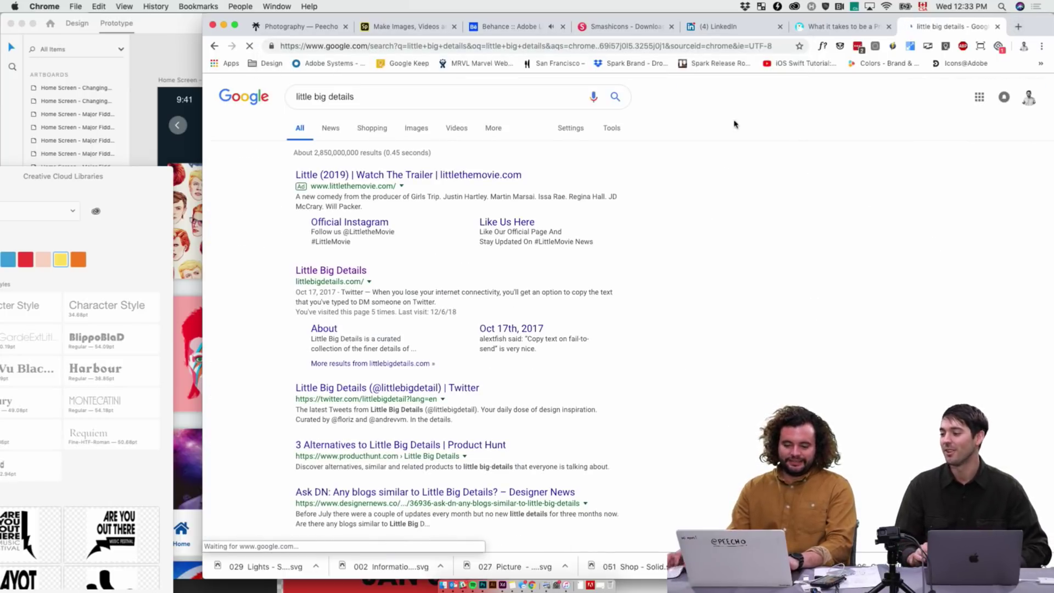
pyautogui.click(341, 272)
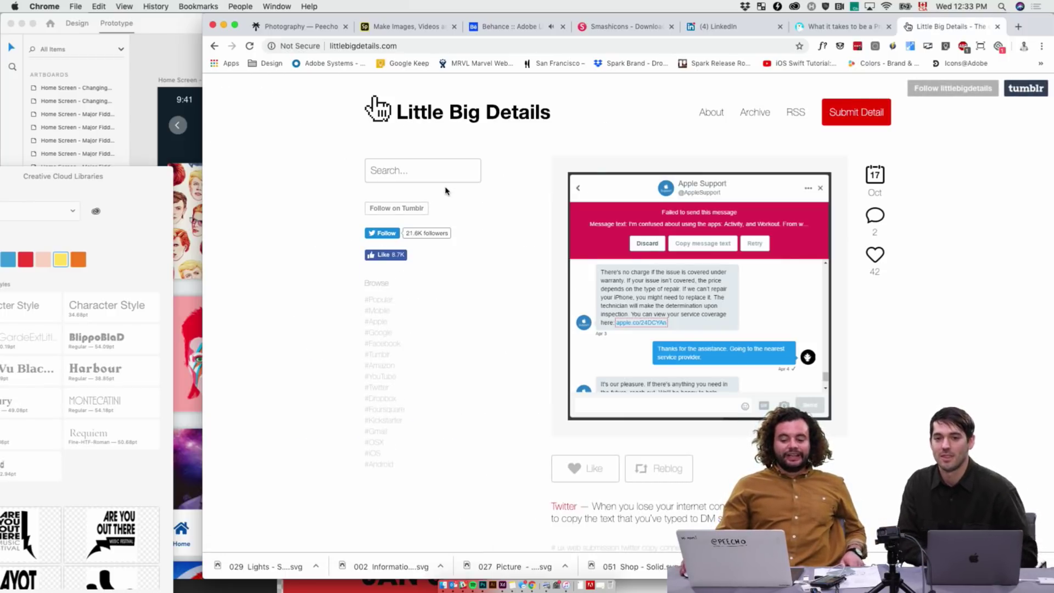
# - Browse the Little Big Details posts for examples of small, thoughtful interface details
pyautogui.scroll(-10, 464, 222)
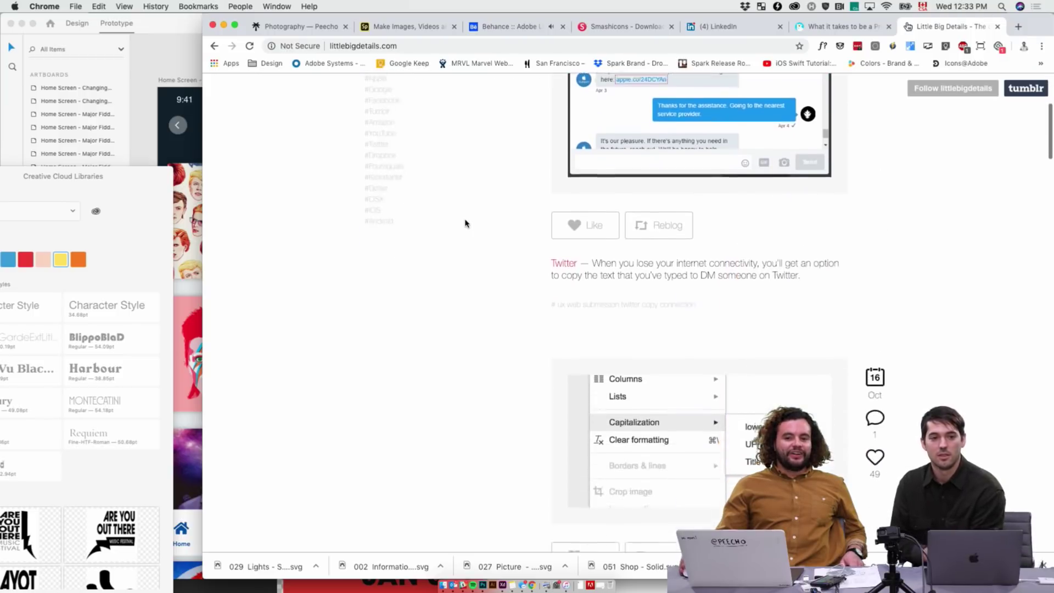
pyautogui.scroll(-10, 584, 240)
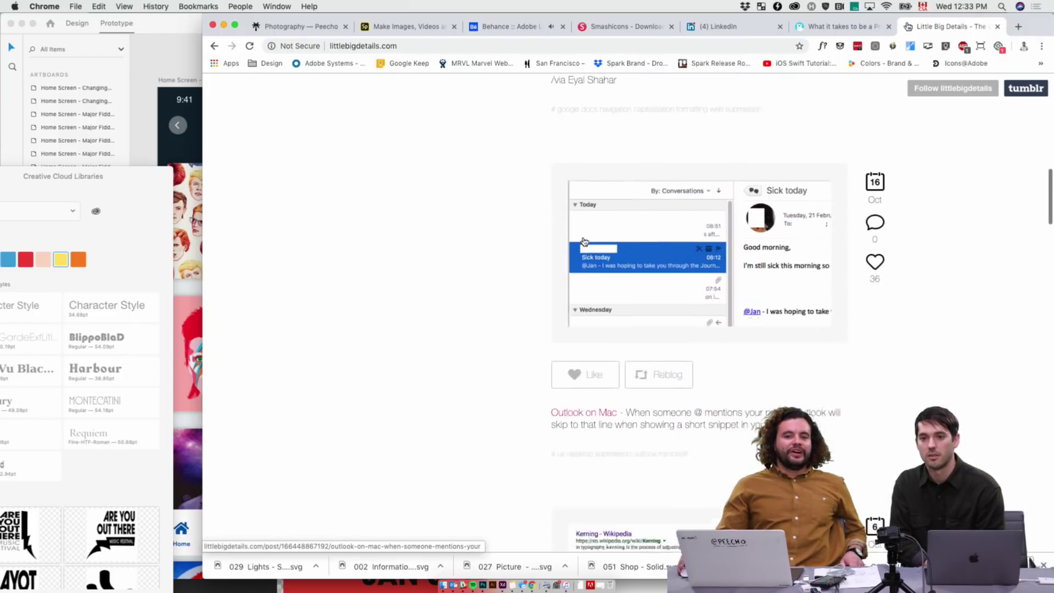
pyautogui.scroll(-10, 583, 242)
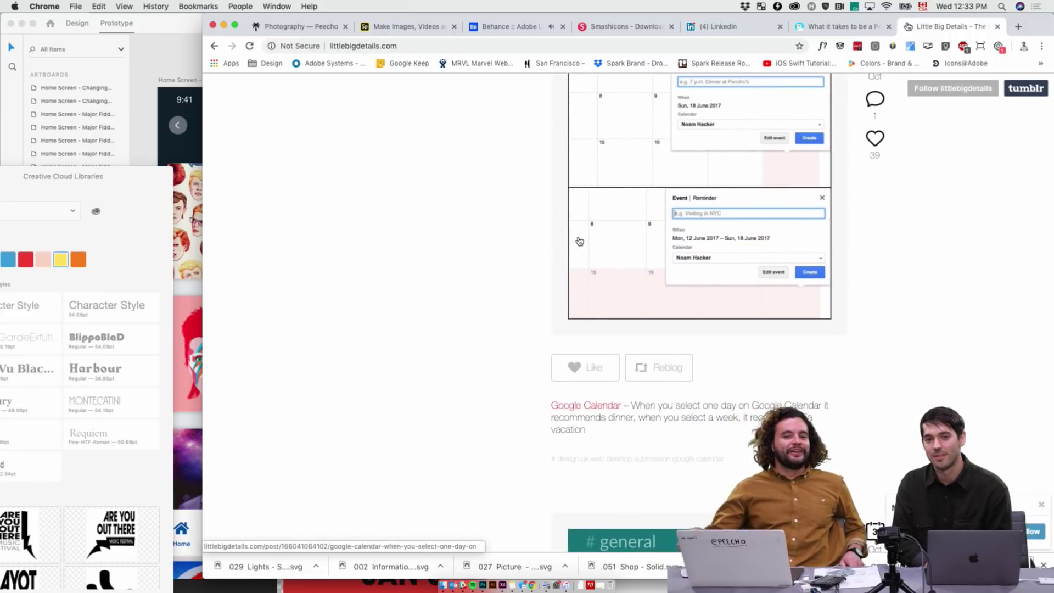
pyautogui.scroll(-8, 582, 244)
pyautogui.scroll(-3, 594, 261)
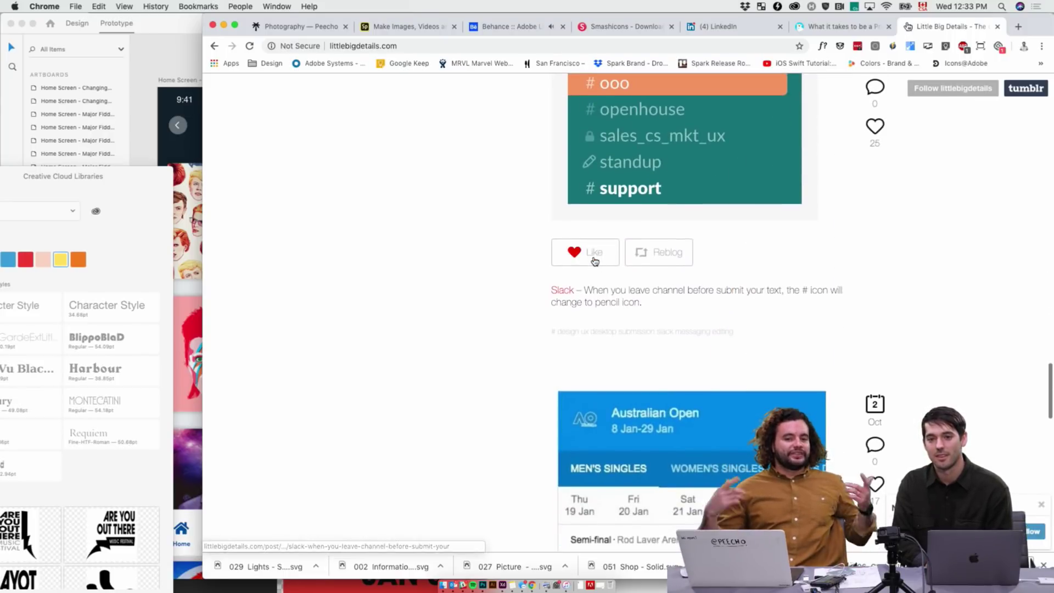
pyautogui.click(419, 48)
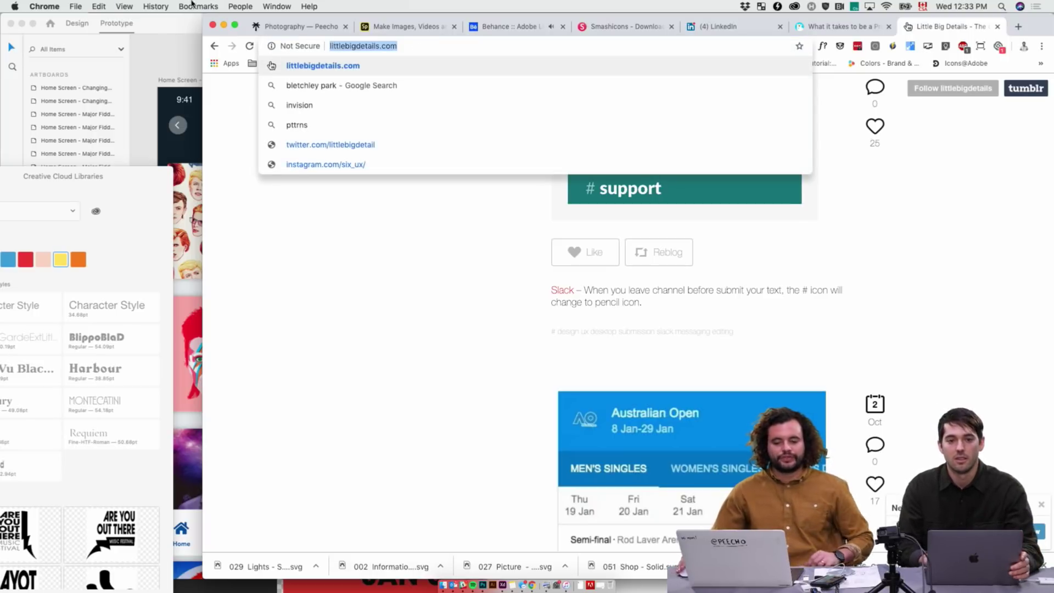
pyautogui.click(176, 63)
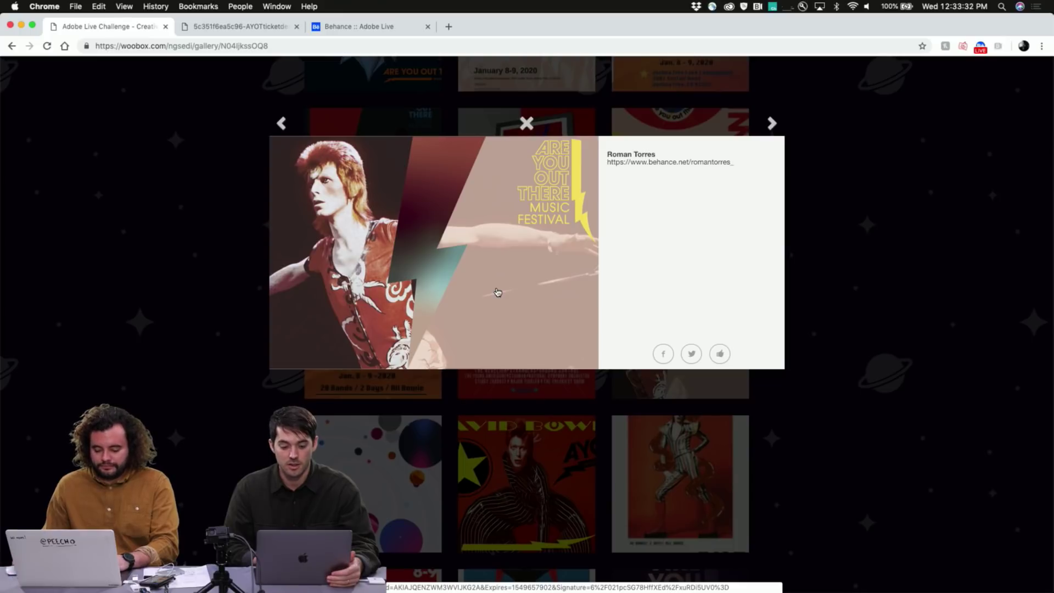
# - Open the challenge entry with the Bowie photo split by a lightning bolt at full size and inspect it up close
pyautogui.click(498, 292)
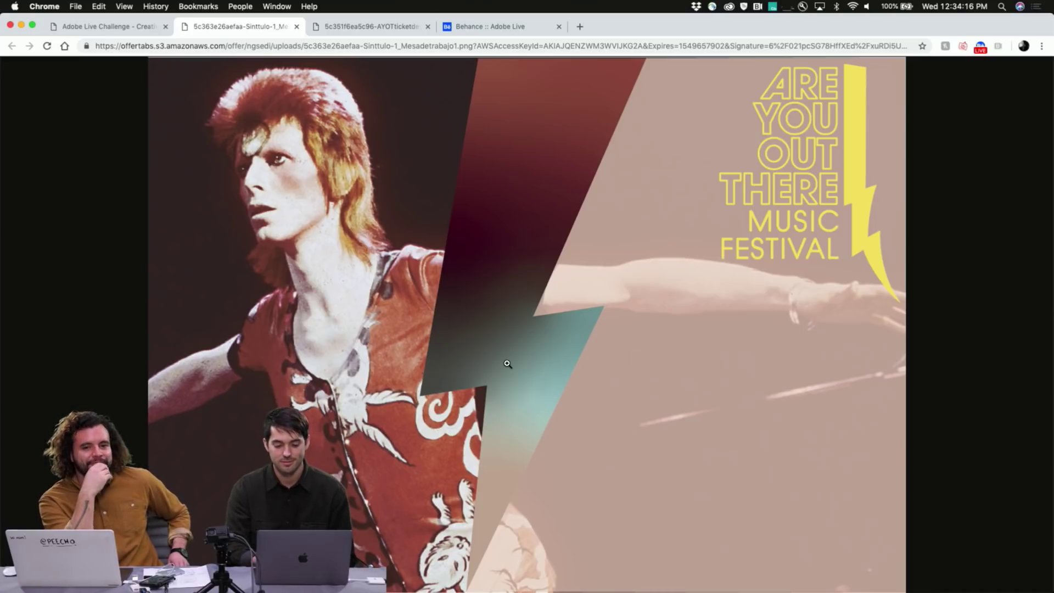
pyautogui.click(507, 364)
pyautogui.click(506, 364)
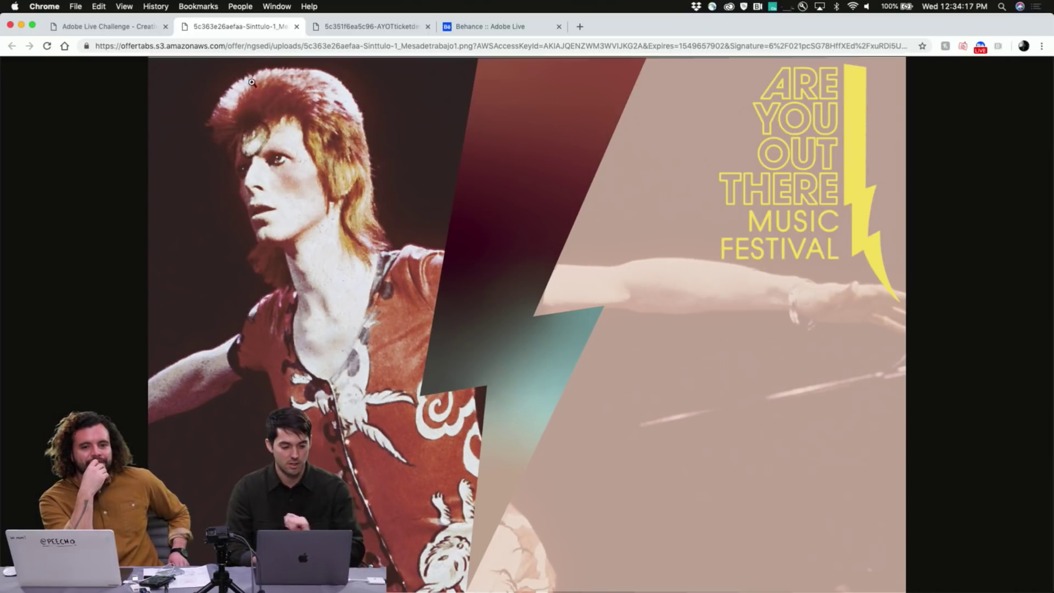
# - Return to the challenge gallery, go to the previous entry, and open the red and blue festival poster at full size
pyautogui.click(134, 26)
pyautogui.click(281, 123)
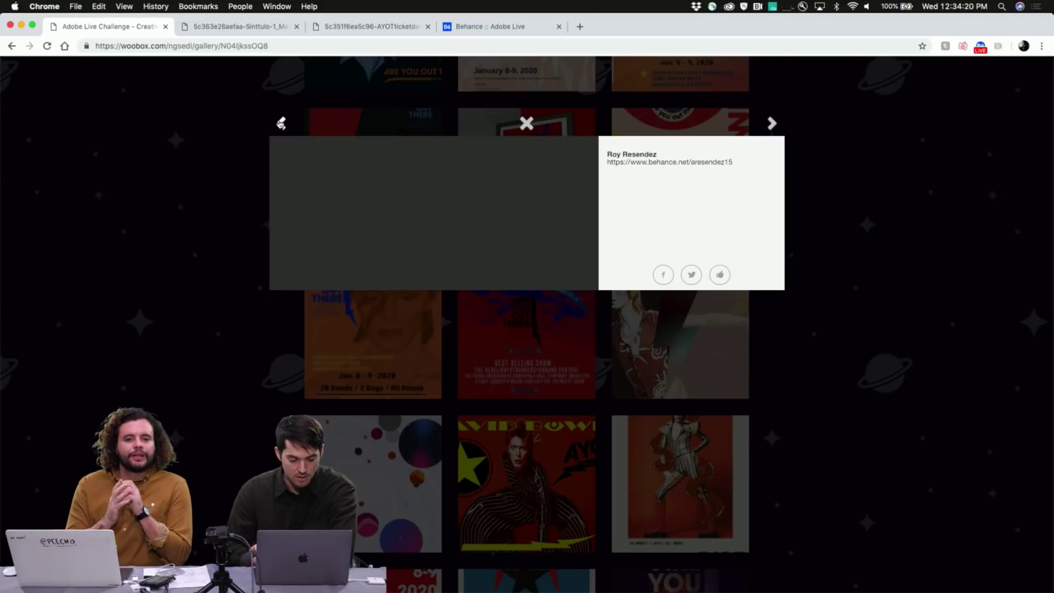
pyautogui.click(446, 265)
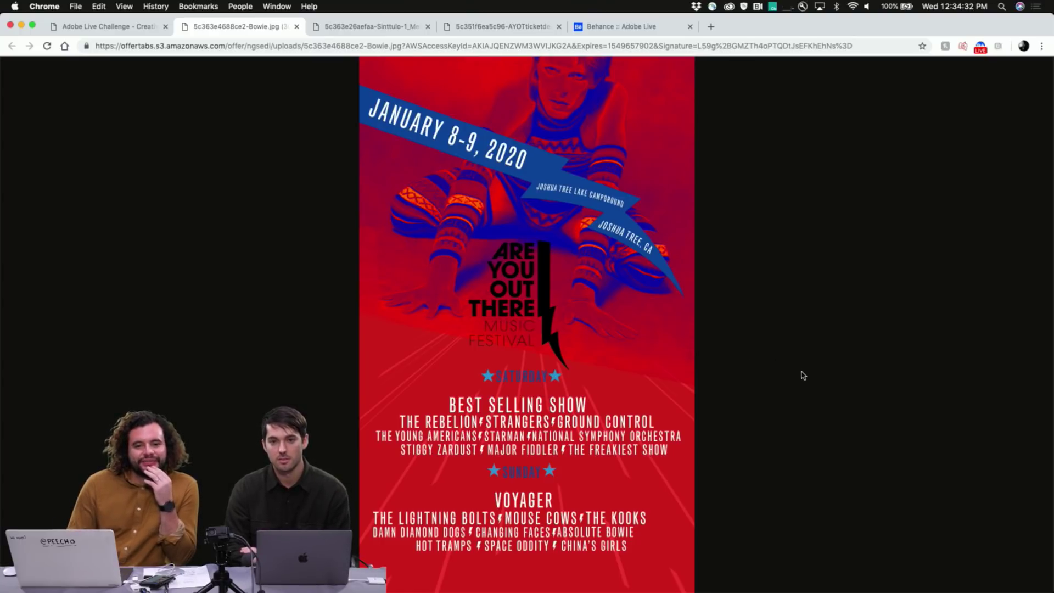
# - Examine the portrait and the lightning-shaped blue banner with the date and venue on the red and blue poster up close
pyautogui.click(556, 181)
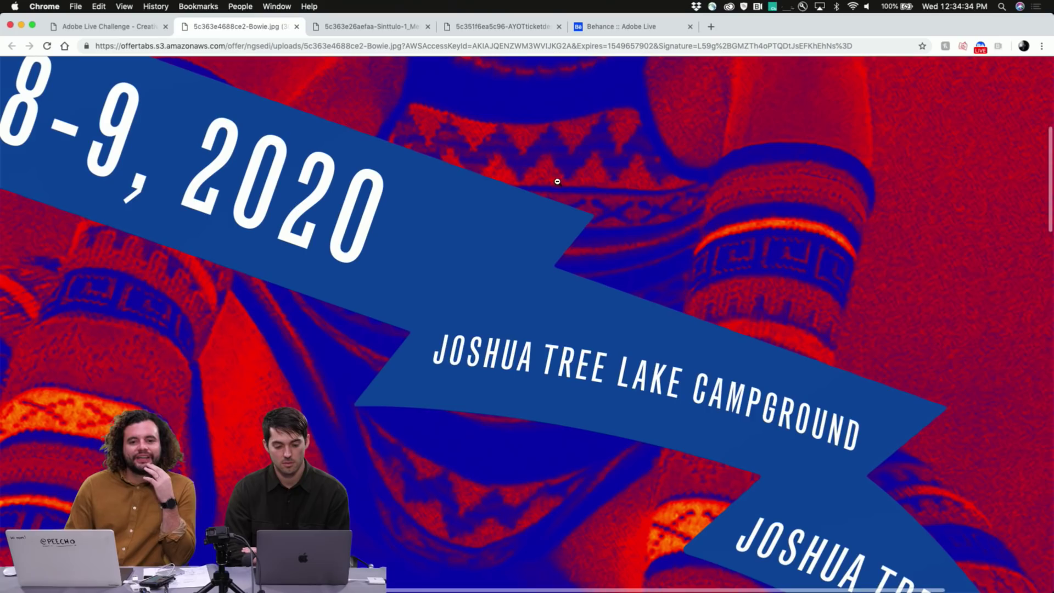
pyautogui.scroll(5, 594, 264)
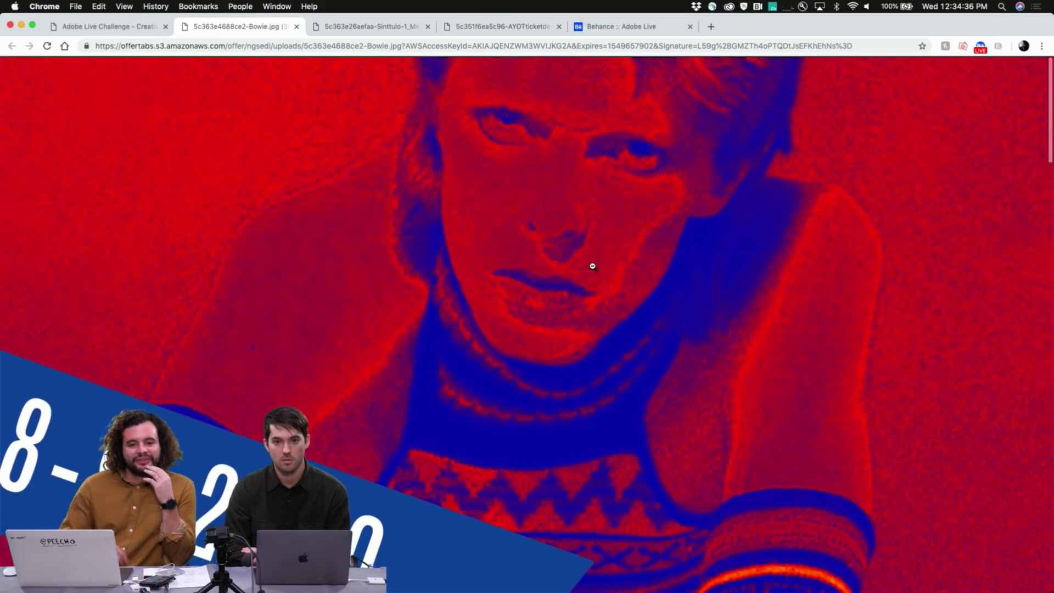
pyautogui.scroll(-10, 593, 267)
pyautogui.scroll(2, 593, 266)
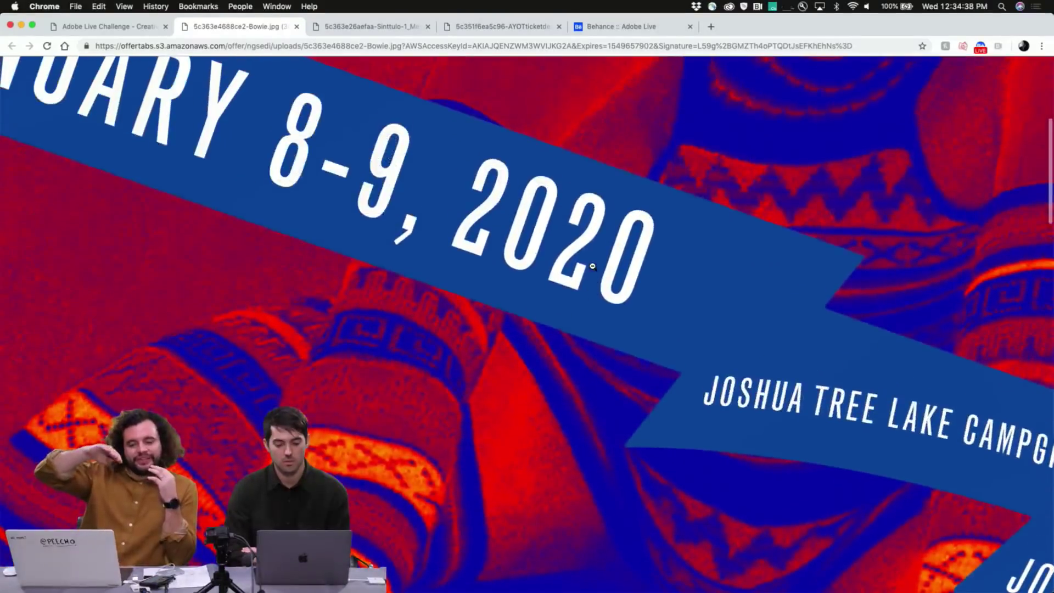
pyautogui.click(592, 266)
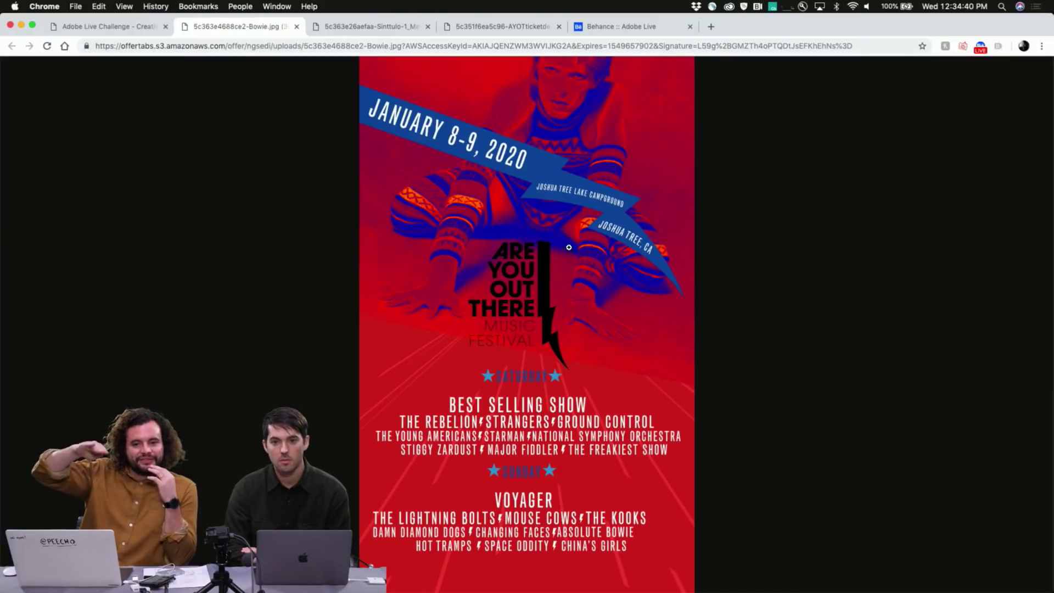
pyautogui.click(574, 197)
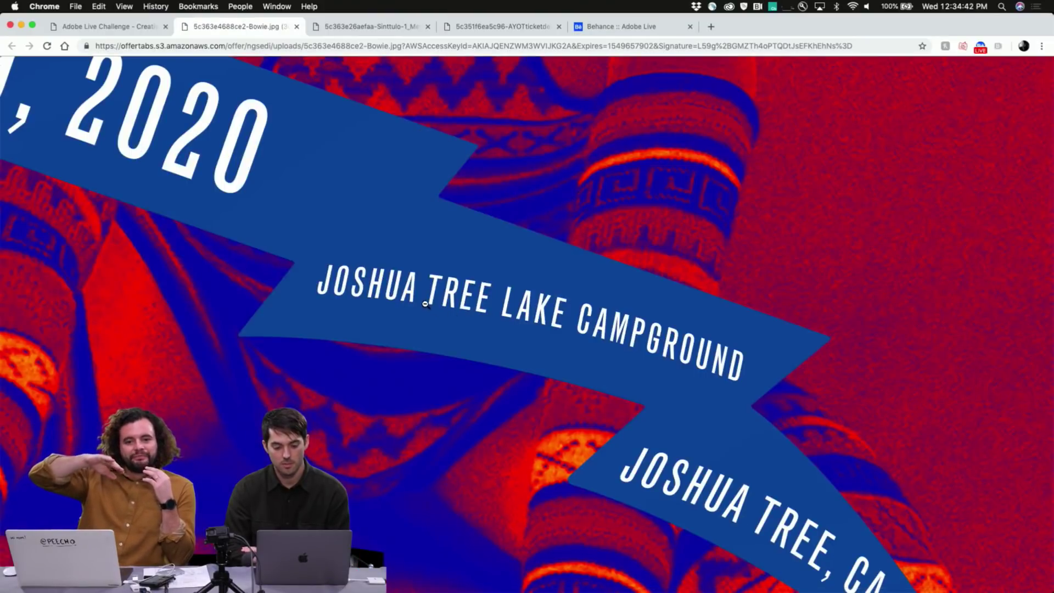
pyautogui.click(632, 366)
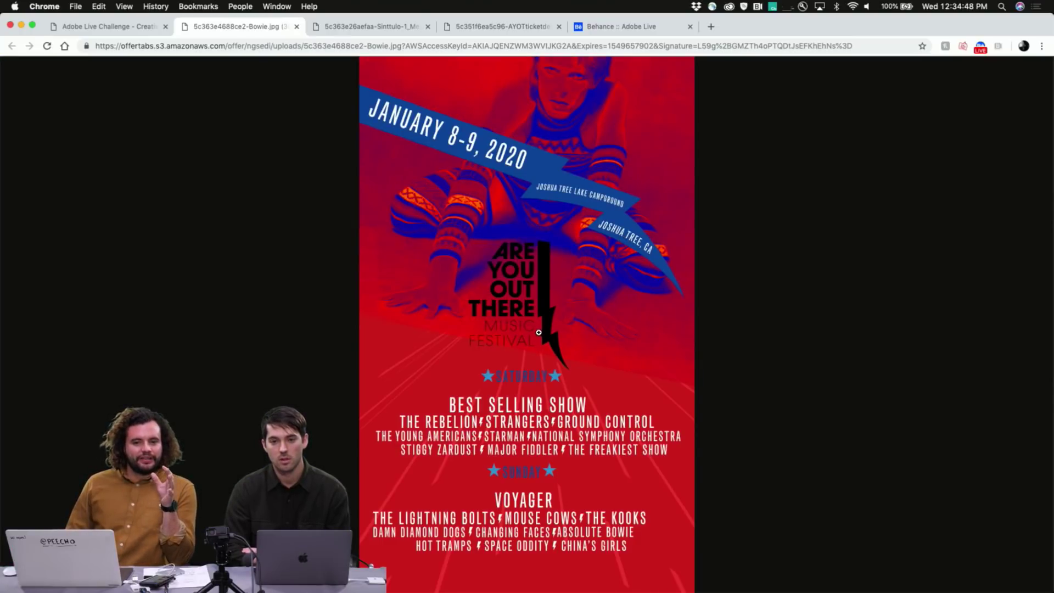
# - Examine the Saturday heading and the lineup lettering beneath it on the red and blue poster up close
pyautogui.click(519, 379)
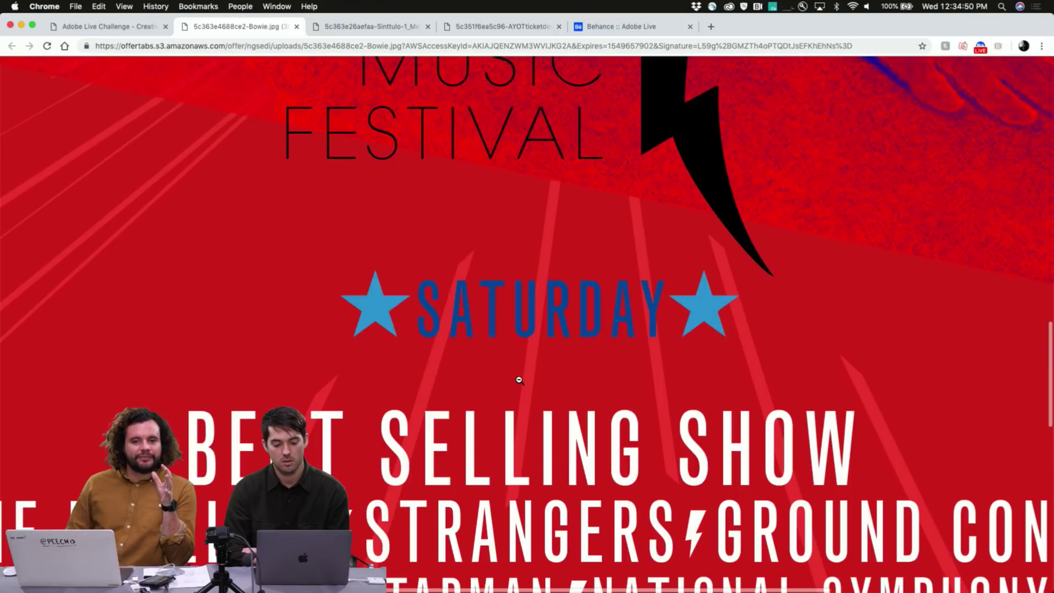
pyautogui.click(530, 301)
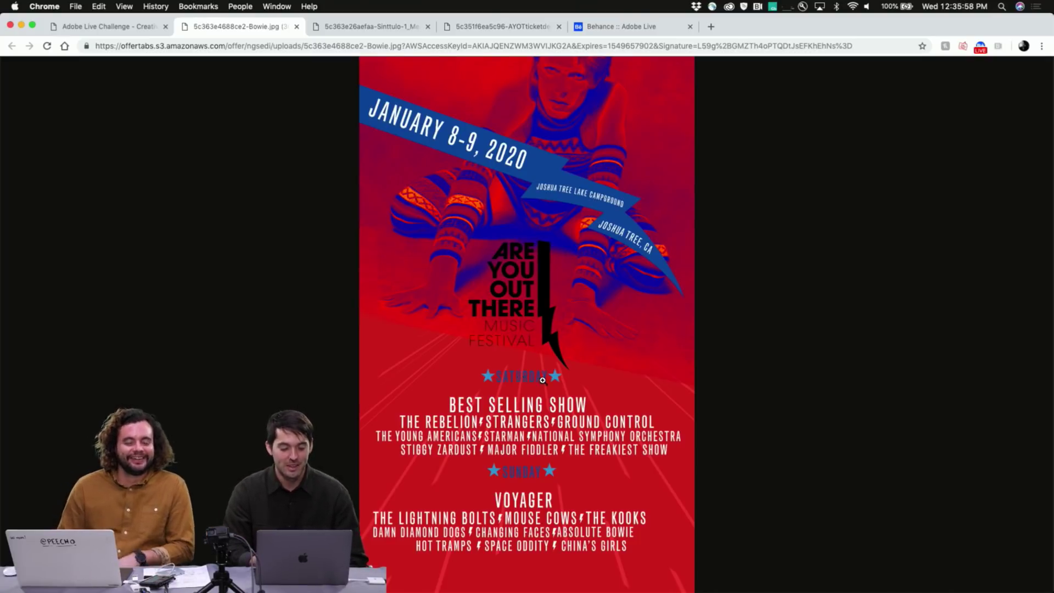
pyautogui.click(542, 380)
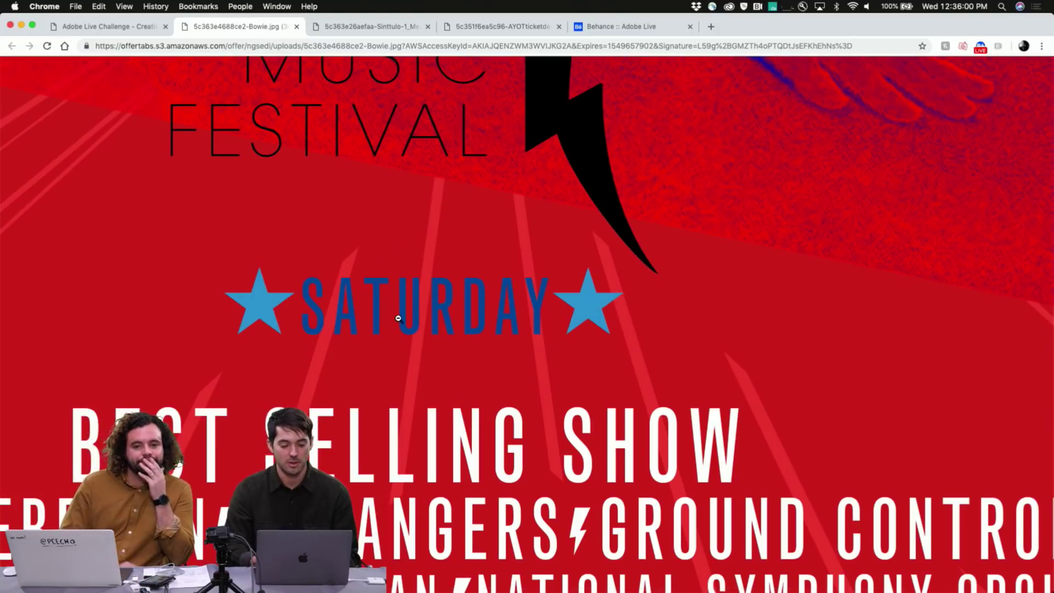
pyautogui.click(403, 254)
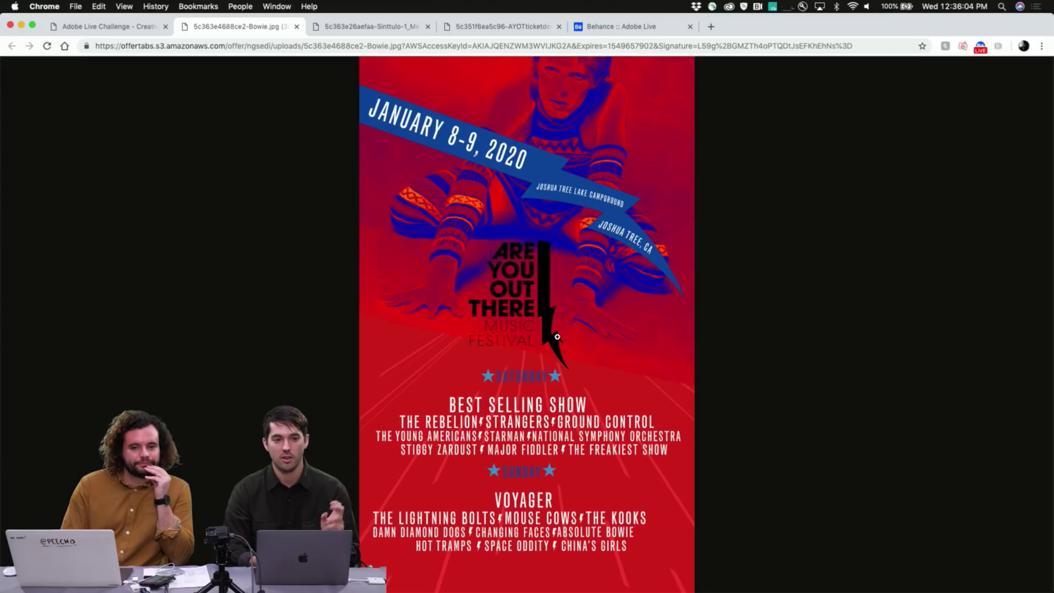
pyautogui.click(520, 382)
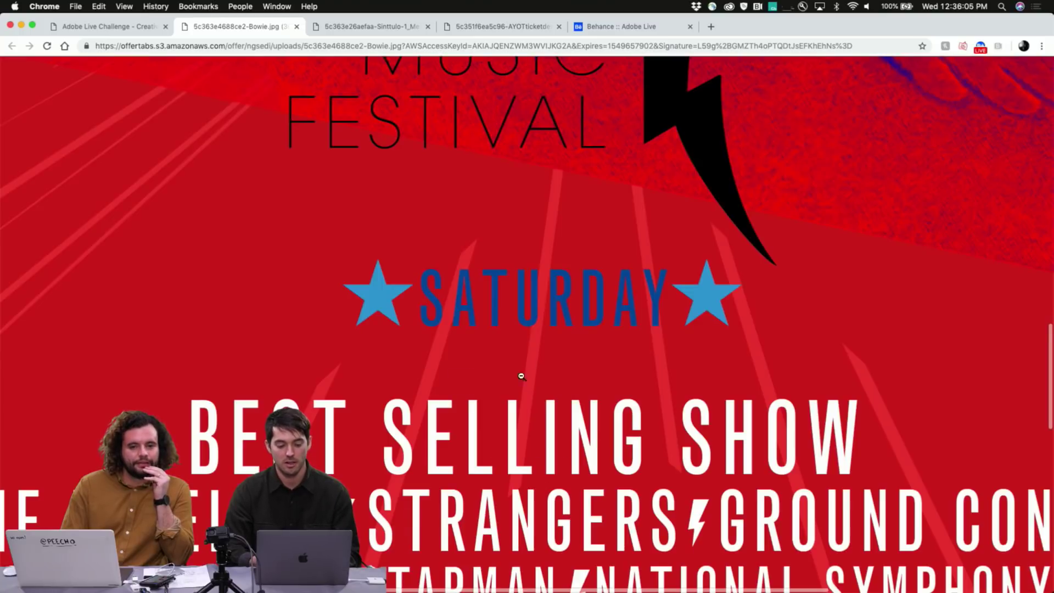
pyautogui.click(553, 330)
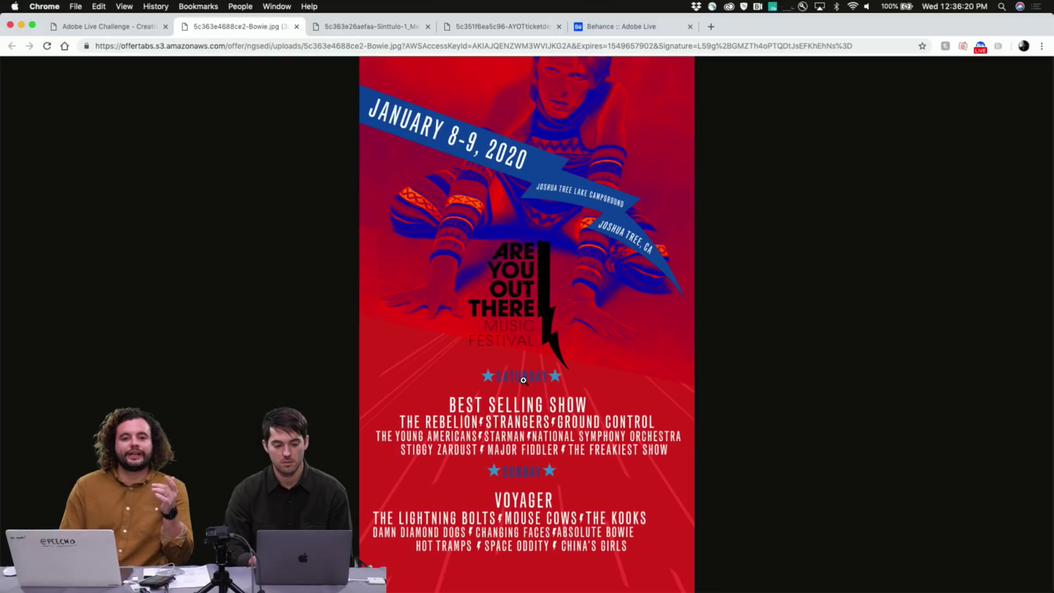
# - Return to the challenge gallery, go to the previous entry, and open the orange Bowie portrait poster at full size
pyautogui.click(136, 28)
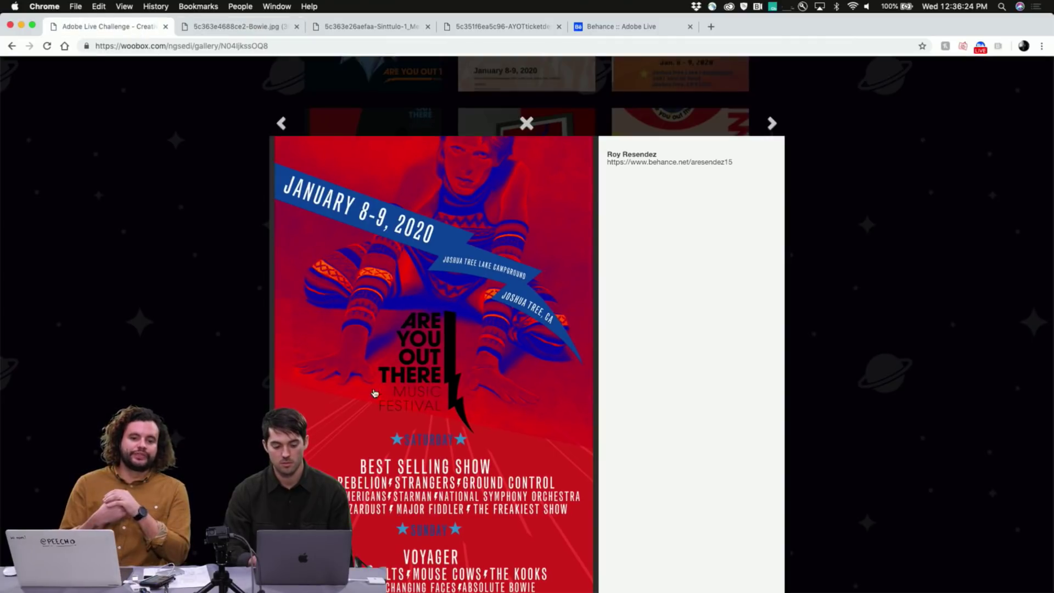
pyautogui.scroll(-1, 374, 394)
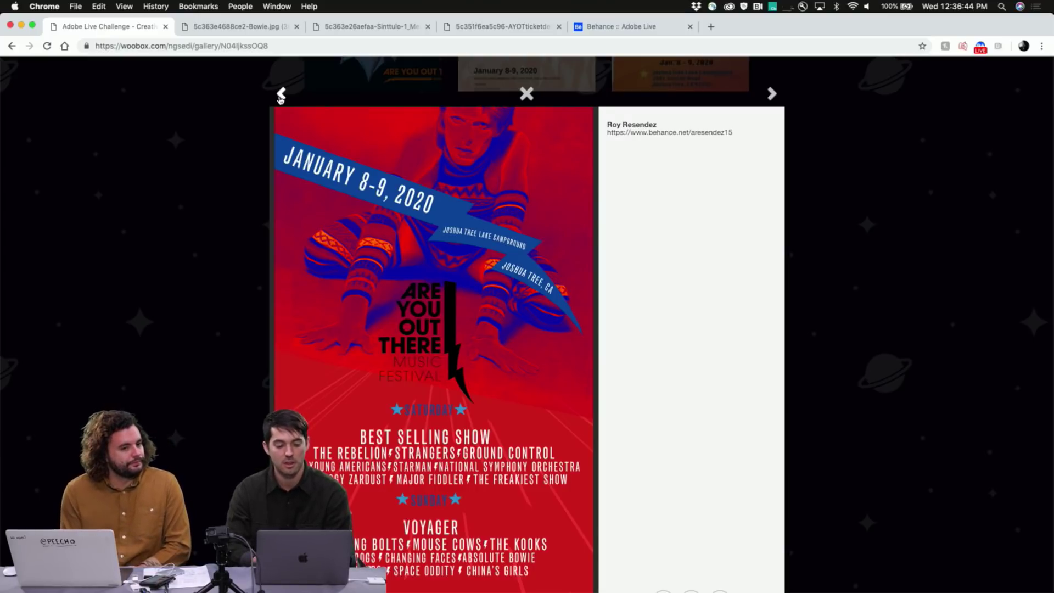
pyautogui.click(281, 94)
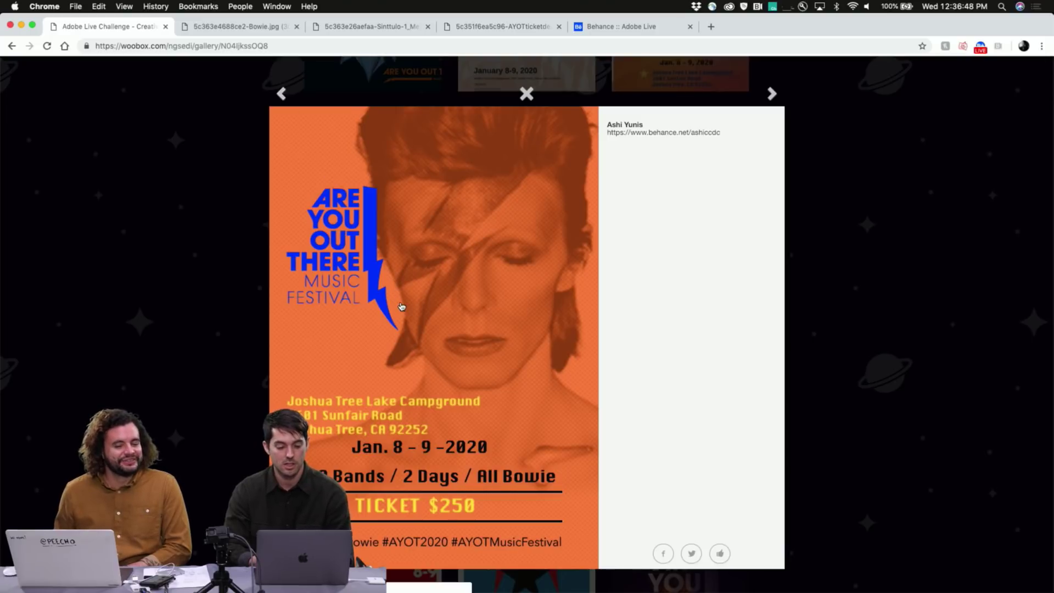
pyautogui.click(402, 306)
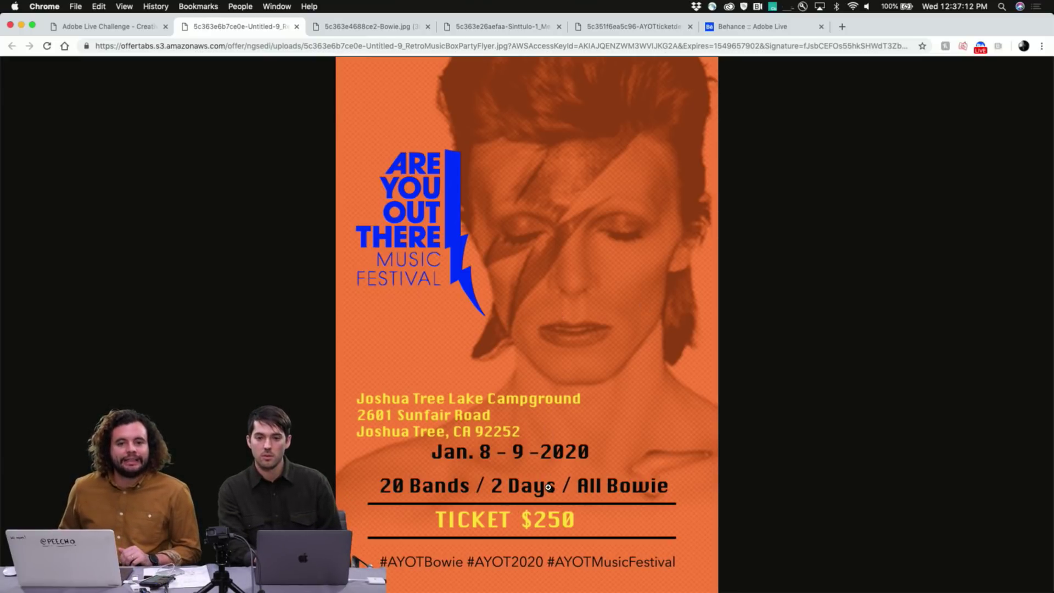
# - Examine the blue festival logo and the dotted face texture on the orange poster up close, and restore the full view
pyautogui.click(547, 299)
pyautogui.scroll(10, 548, 285)
pyautogui.hscroll(-3, 548, 285)
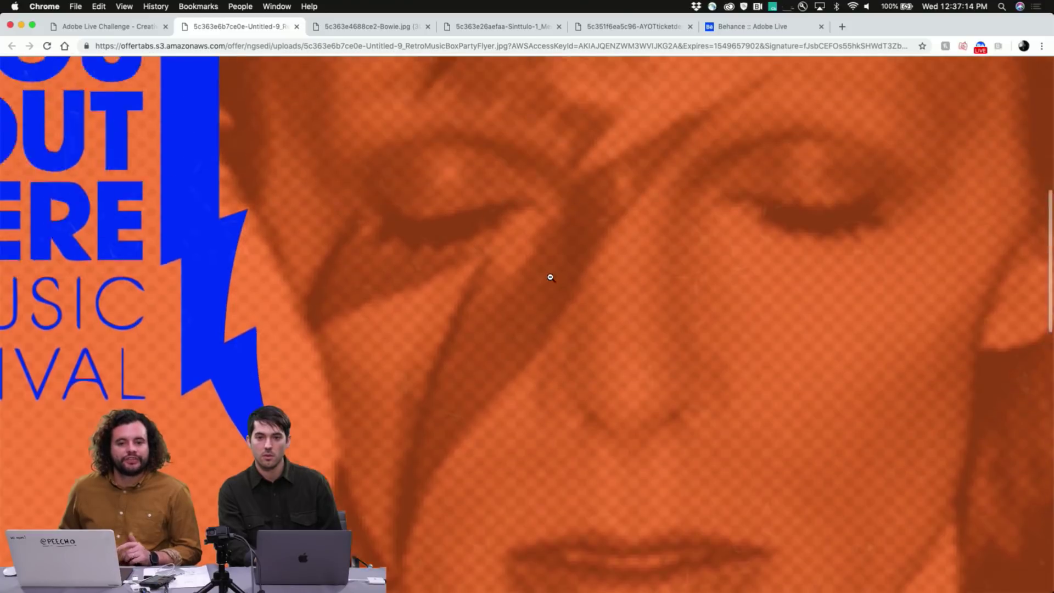
pyautogui.scroll(-6, 551, 278)
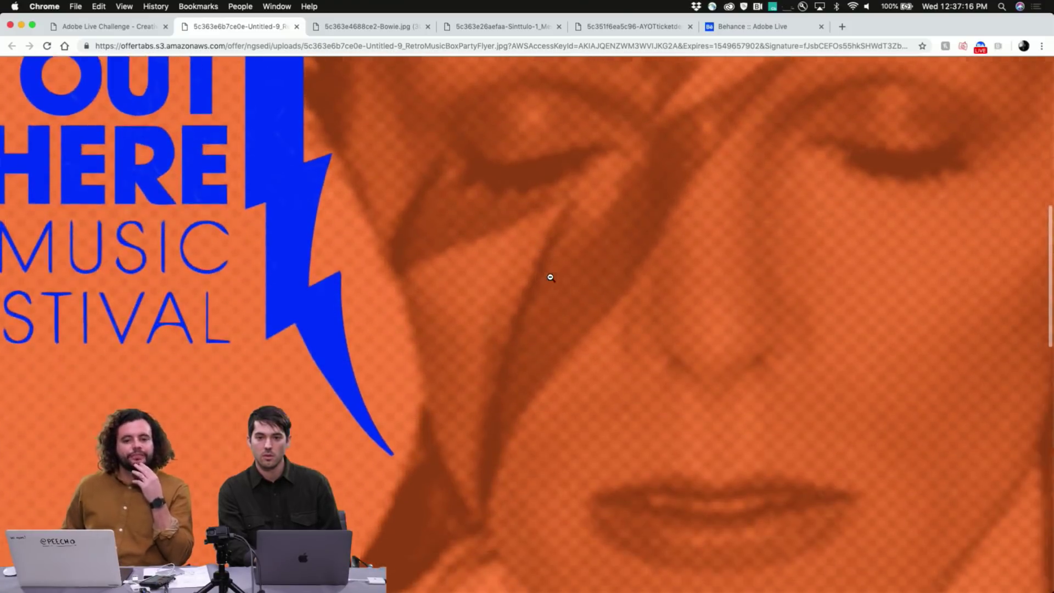
pyautogui.hscroll(4, 550, 278)
pyautogui.click(551, 278)
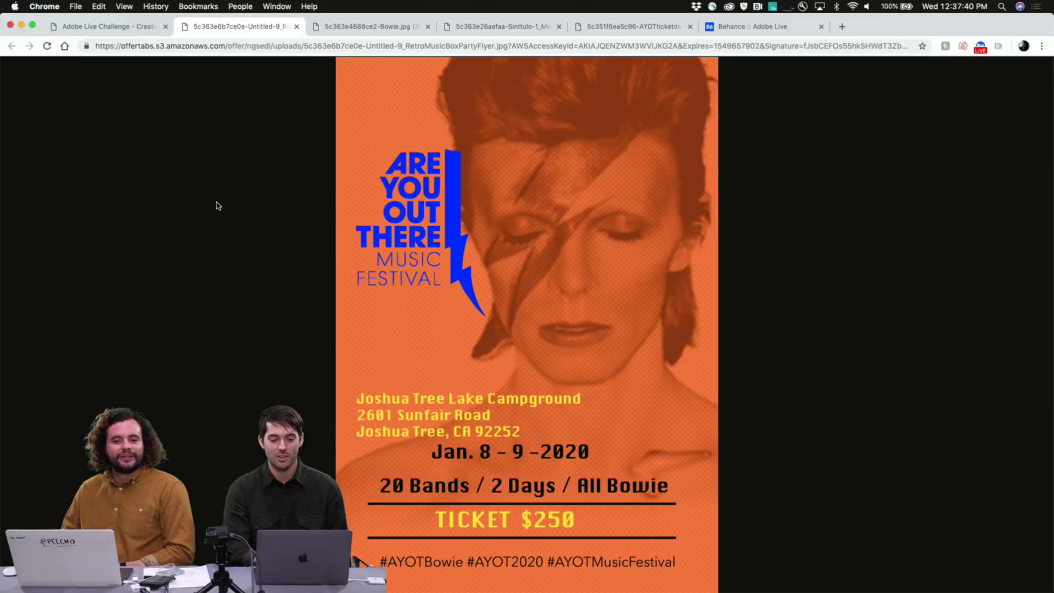
# - Return to the challenge gallery, go to the previous entry, and open the eye-themed David Bowie poster enlarged
pyautogui.click(130, 28)
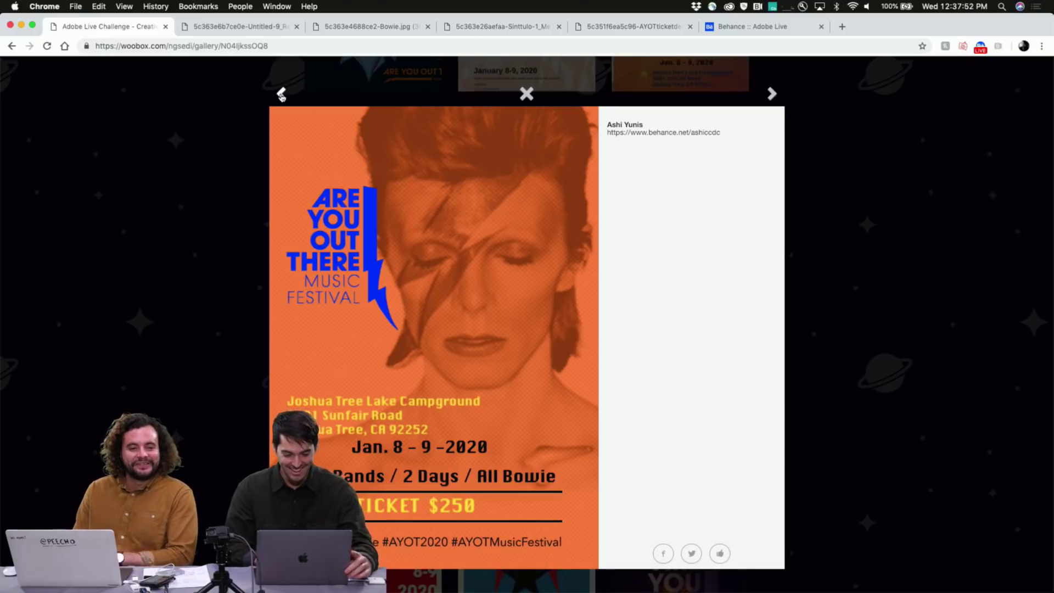
pyautogui.click(281, 95)
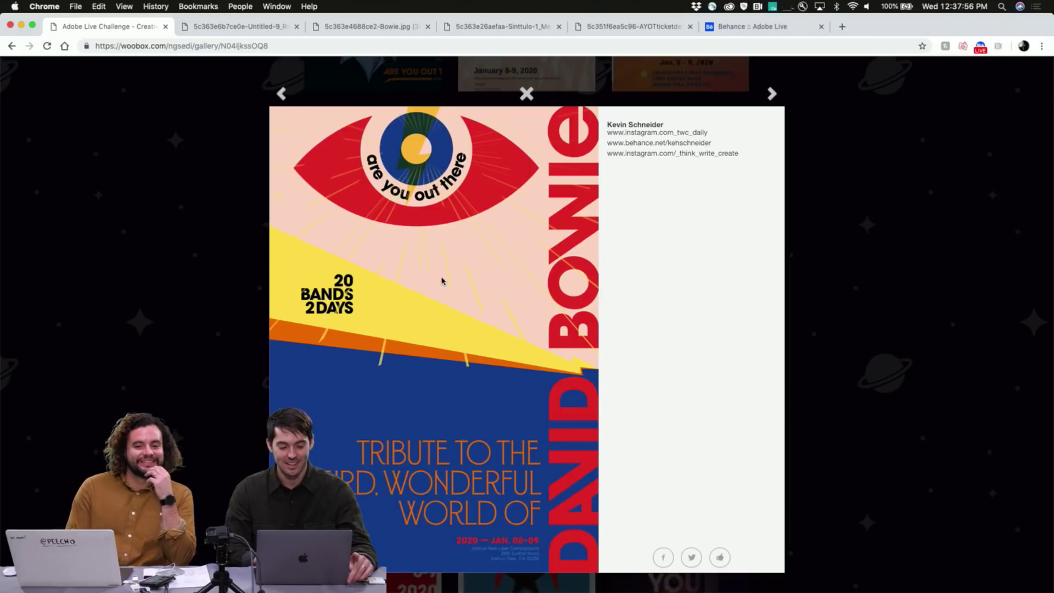
pyautogui.click(442, 281)
pyautogui.click(483, 246)
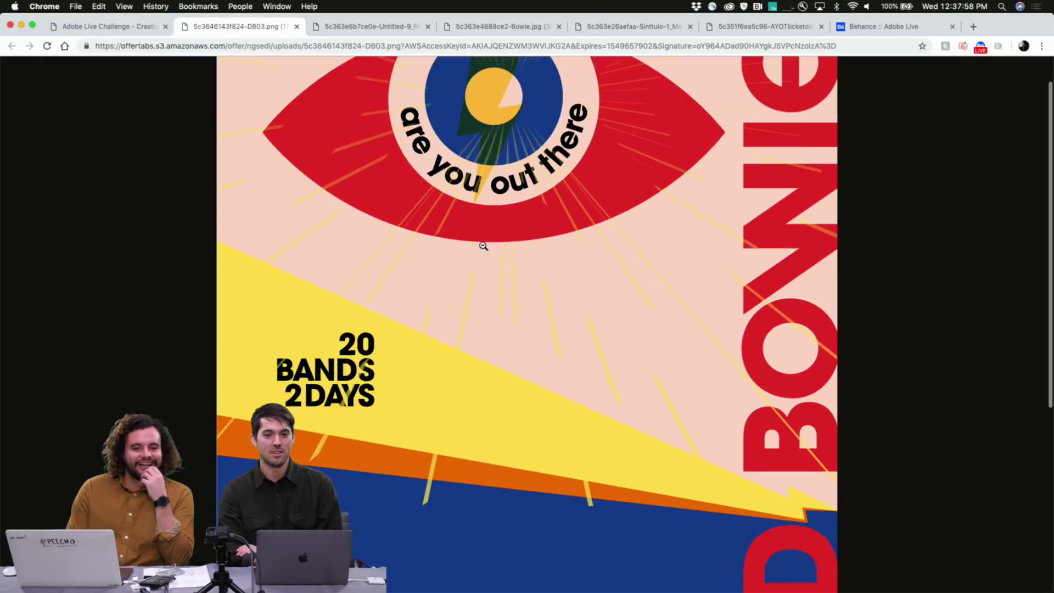
# - Examine the eye illustration, the yellow beam with the 20 Bands 2 Days text, and the vertical David Bowie lettering
pyautogui.scroll(2, 552, 270)
pyautogui.scroll(-1, 552, 270)
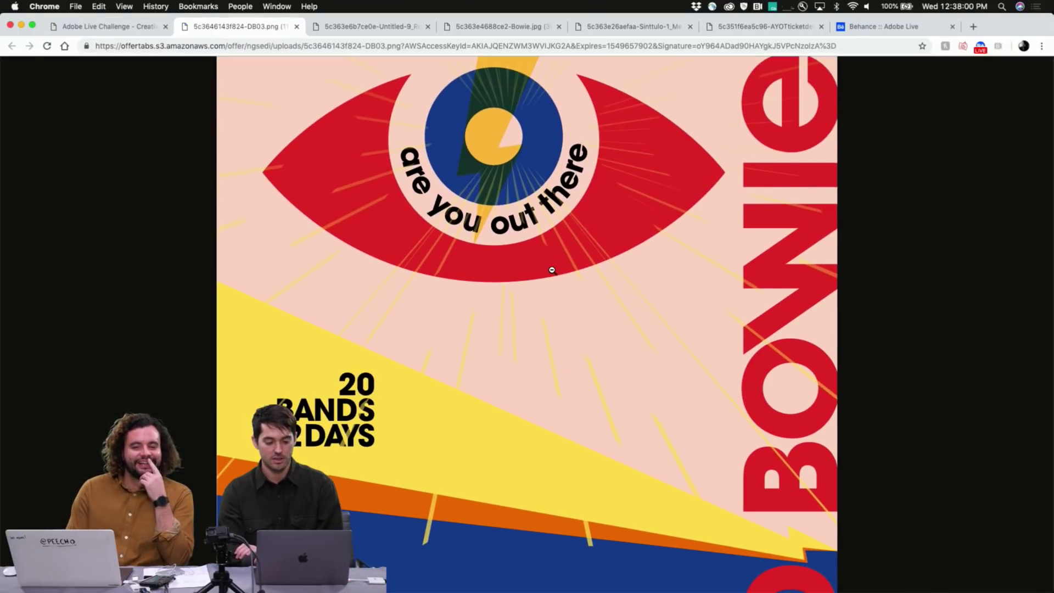
pyautogui.scroll(-2, 552, 270)
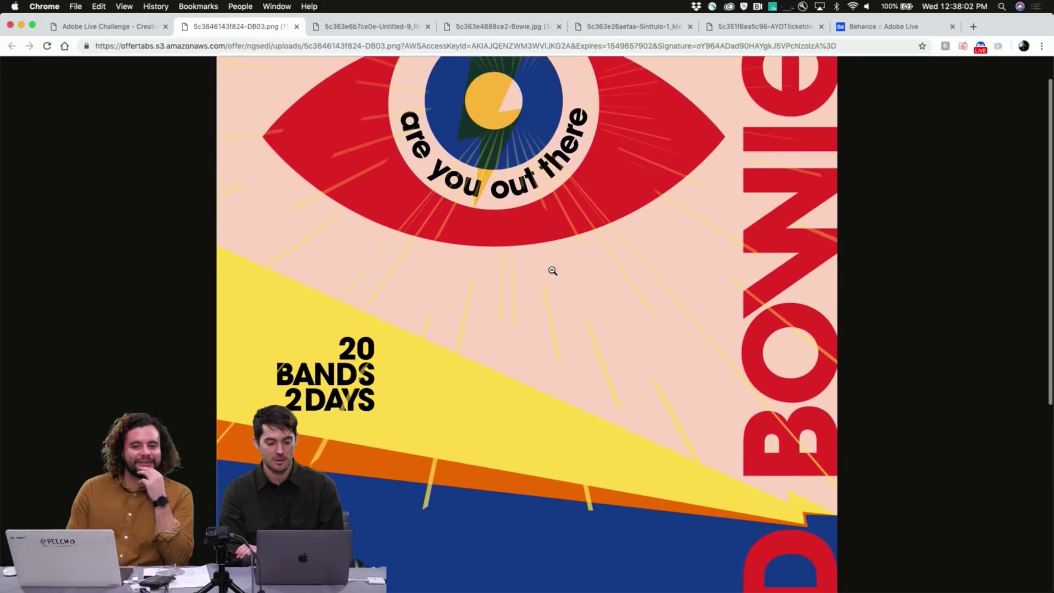
pyautogui.scroll(2, 553, 270)
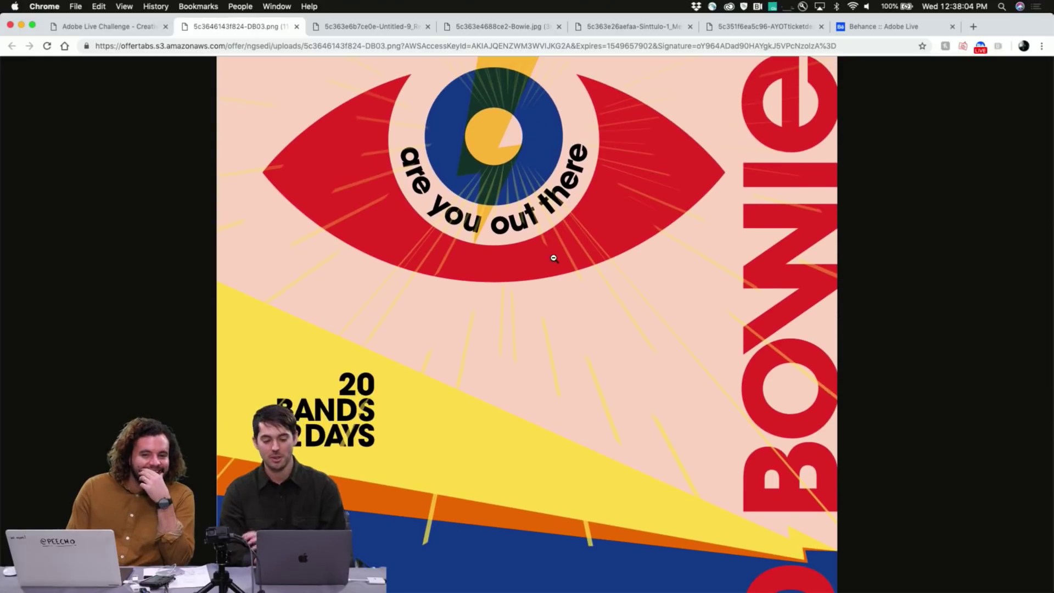
pyautogui.scroll(-4, 554, 258)
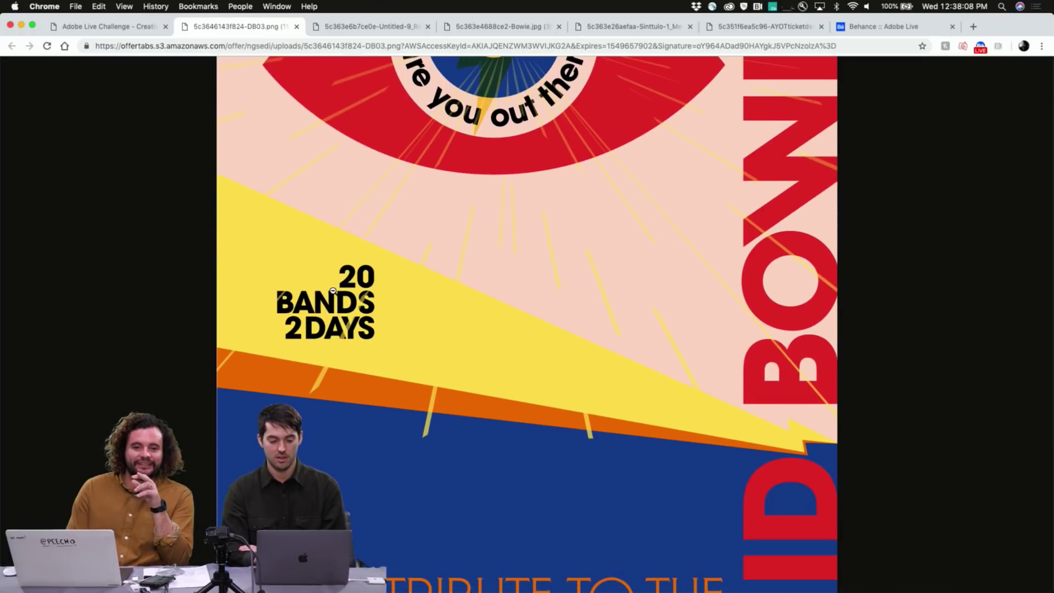
pyautogui.scroll(-2, 532, 372)
pyautogui.scroll(5, 532, 372)
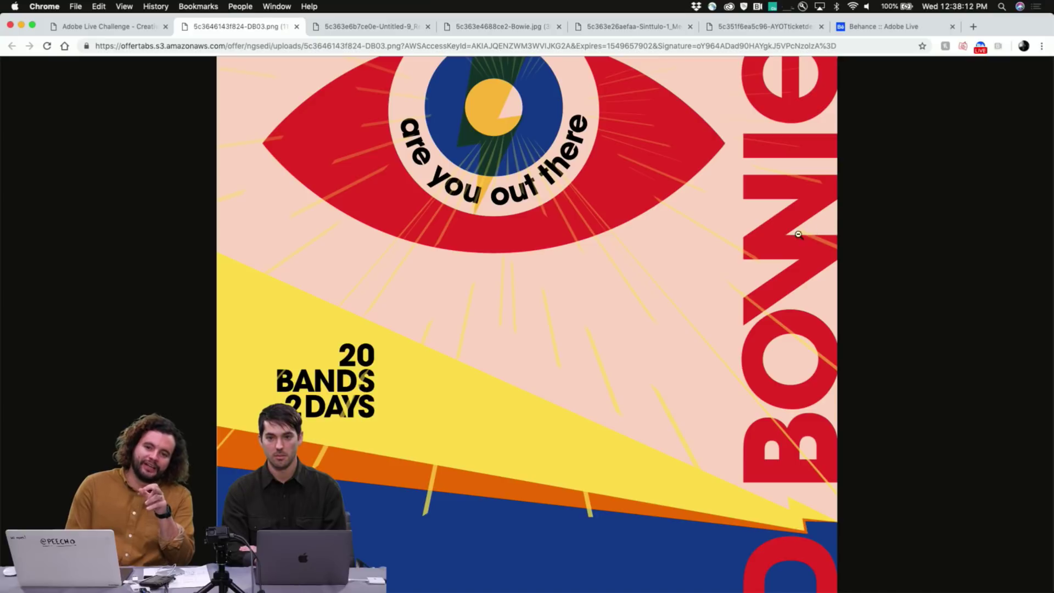
pyautogui.scroll(2, 785, 241)
pyautogui.scroll(-3, 785, 243)
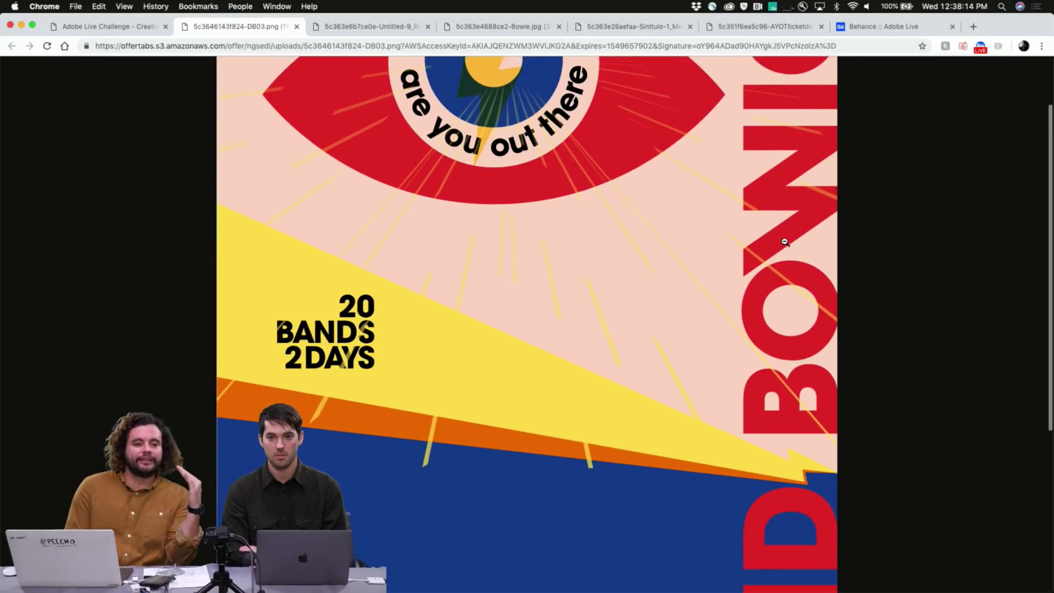
pyautogui.scroll(3, 786, 243)
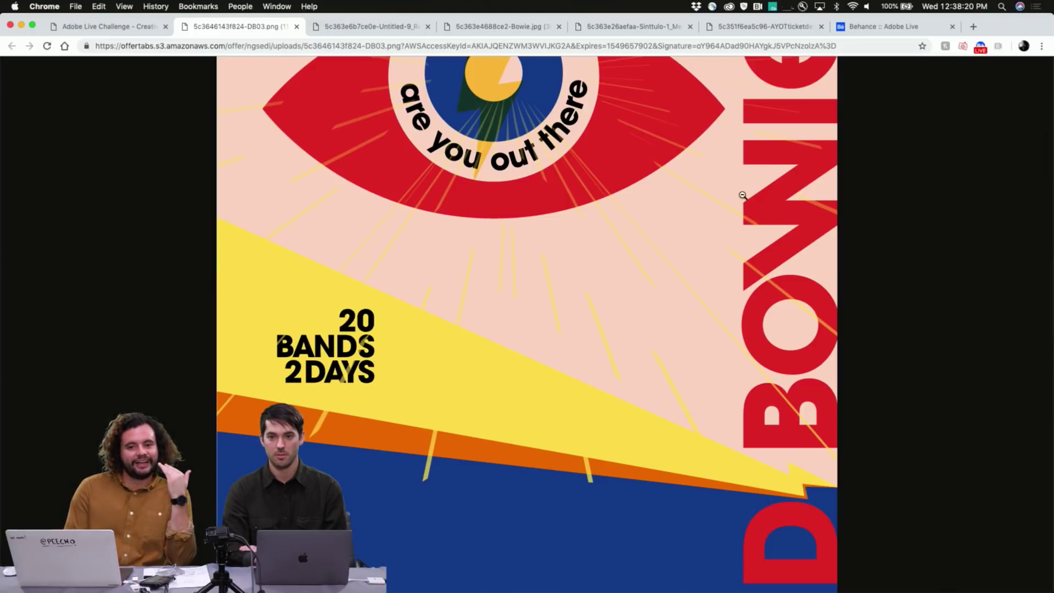
# - Compare the eye poster's upper illustration with its lower blue area, including the tribute tagline, date, and vertical David Bowie lettering
pyautogui.scroll(-5, 749, 312)
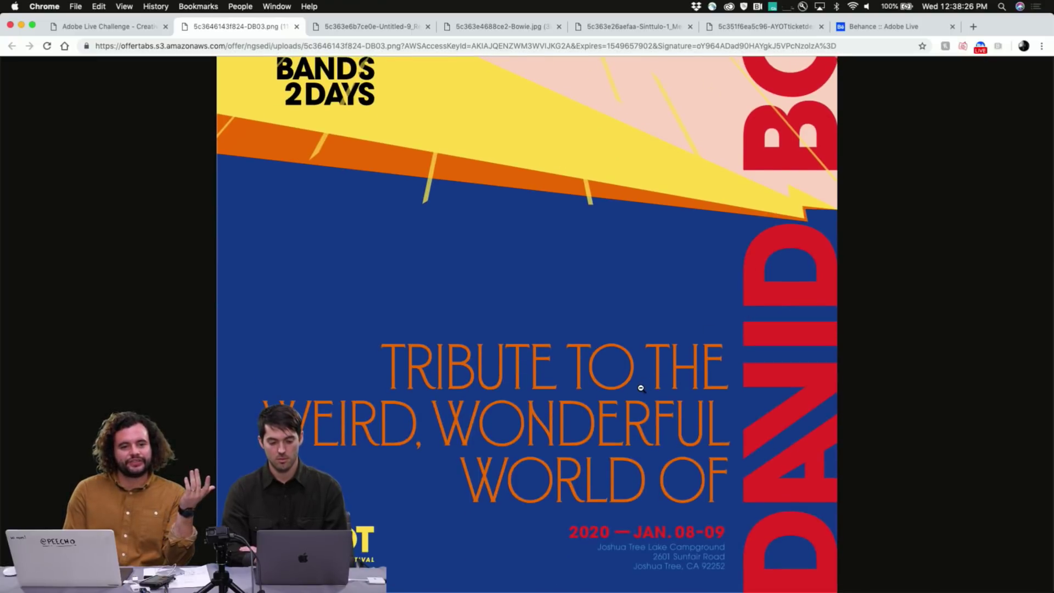
pyautogui.scroll(6, 641, 389)
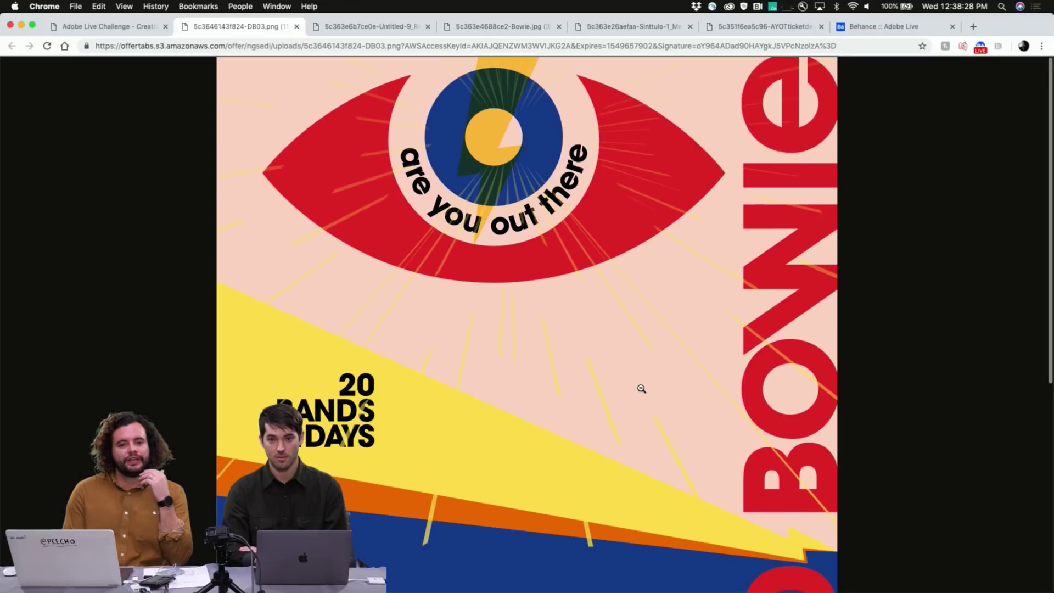
pyautogui.scroll(-6, 642, 388)
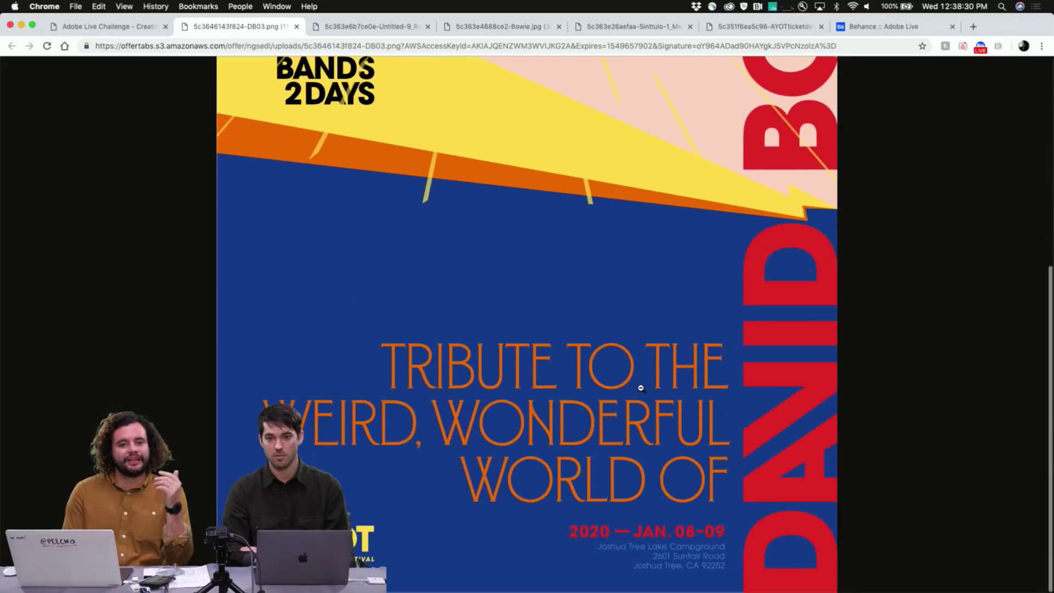
pyautogui.scroll(6, 641, 388)
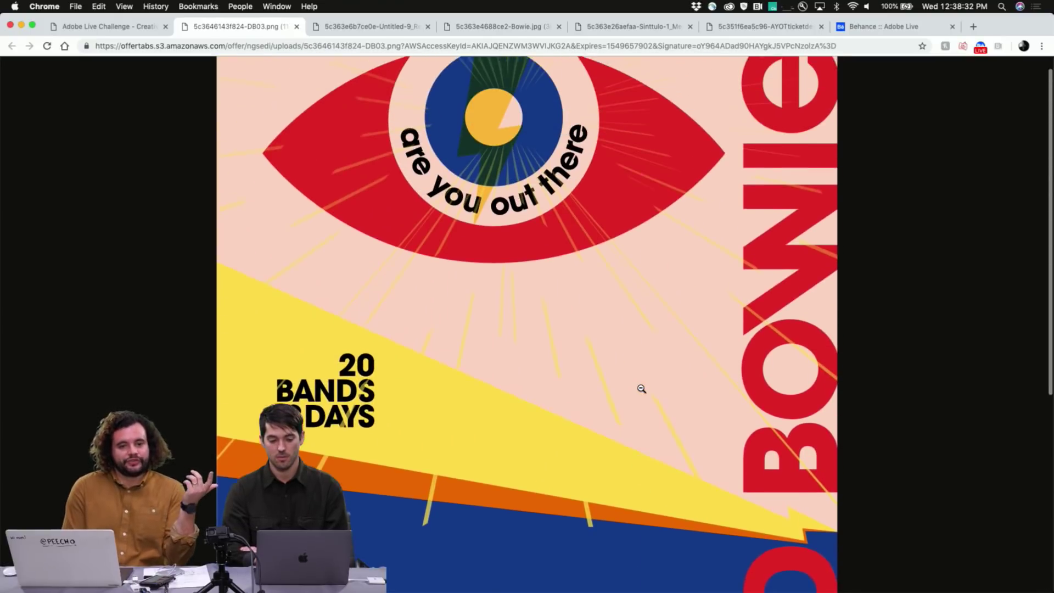
pyautogui.scroll(1, 642, 389)
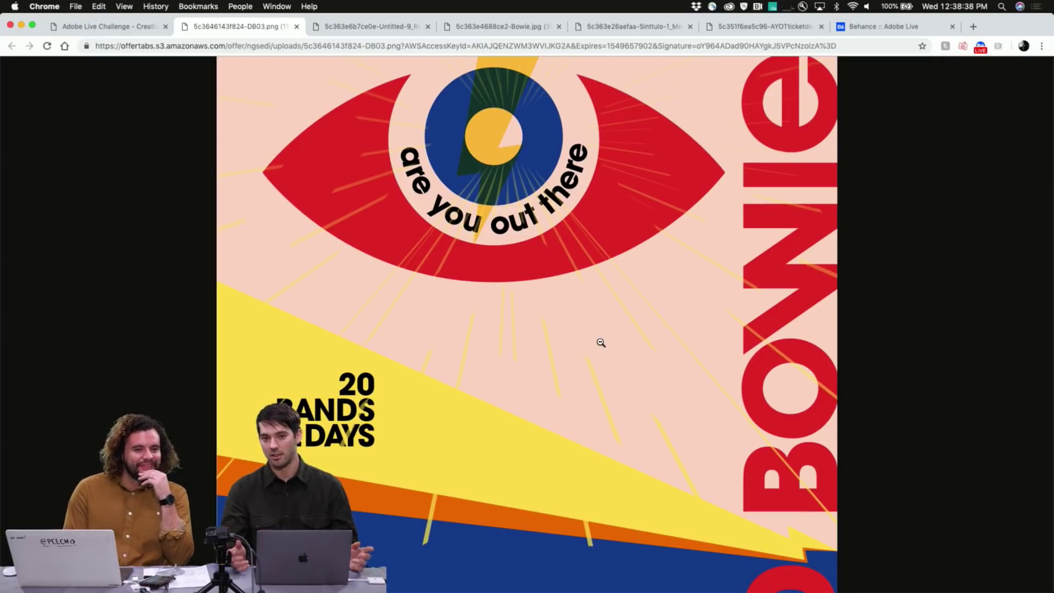
pyautogui.scroll(-2, 601, 342)
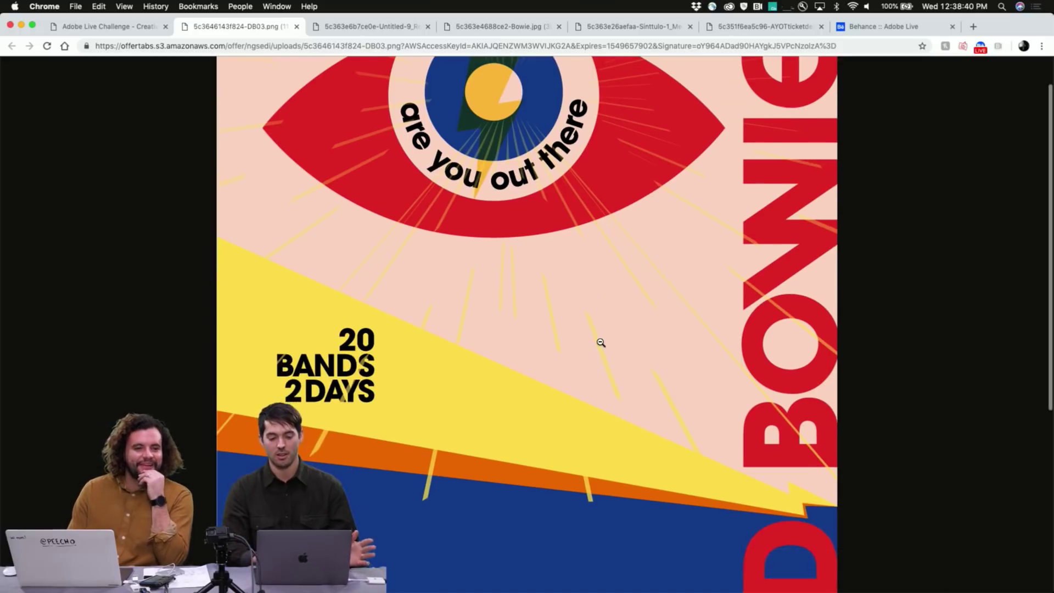
pyautogui.scroll(-10, 601, 343)
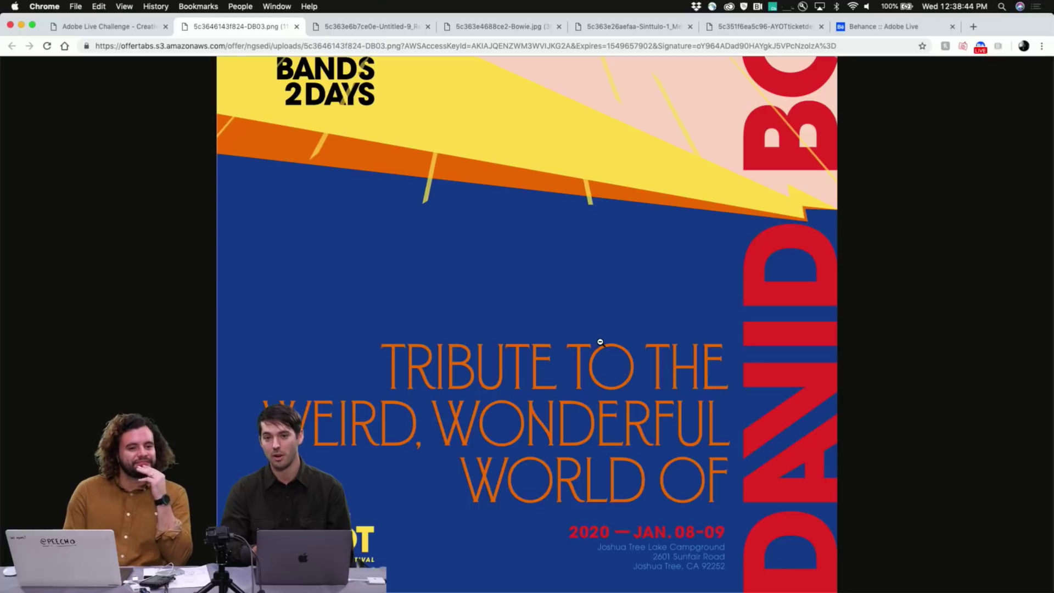
pyautogui.scroll(4, 601, 343)
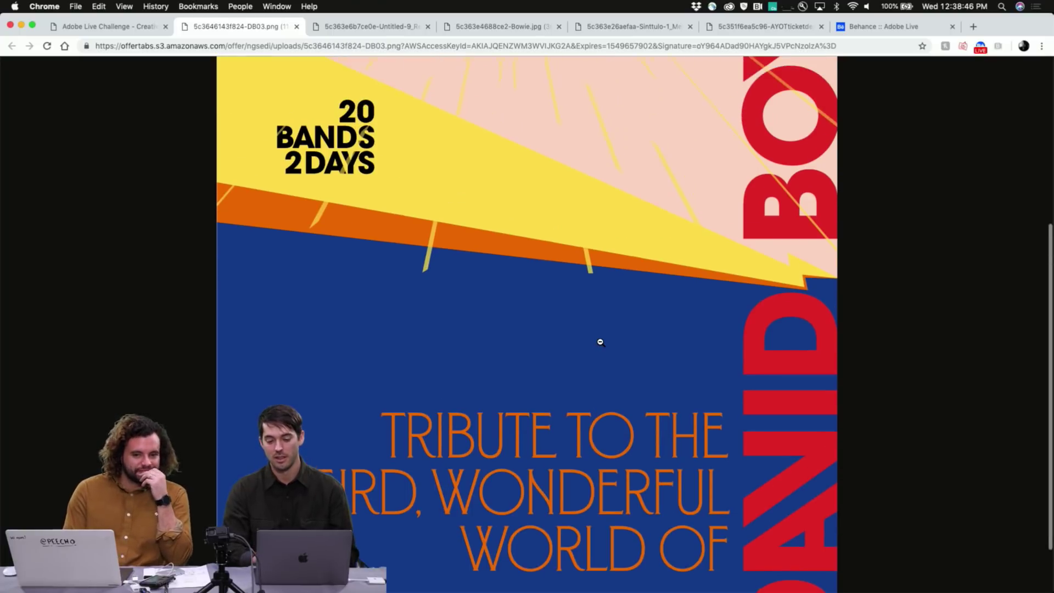
pyautogui.scroll(6, 600, 342)
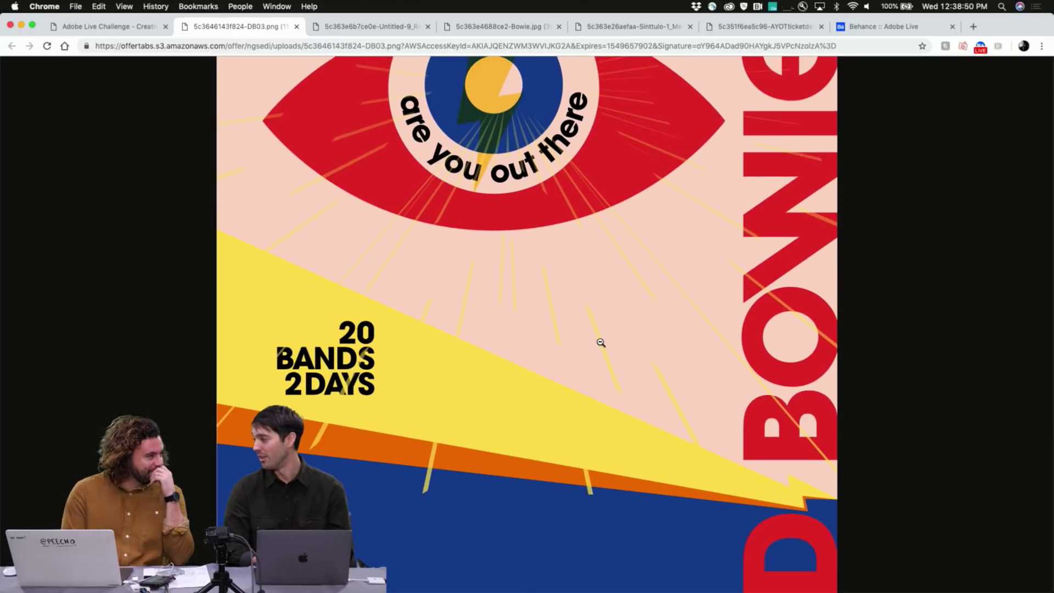
pyautogui.scroll(2, 601, 343)
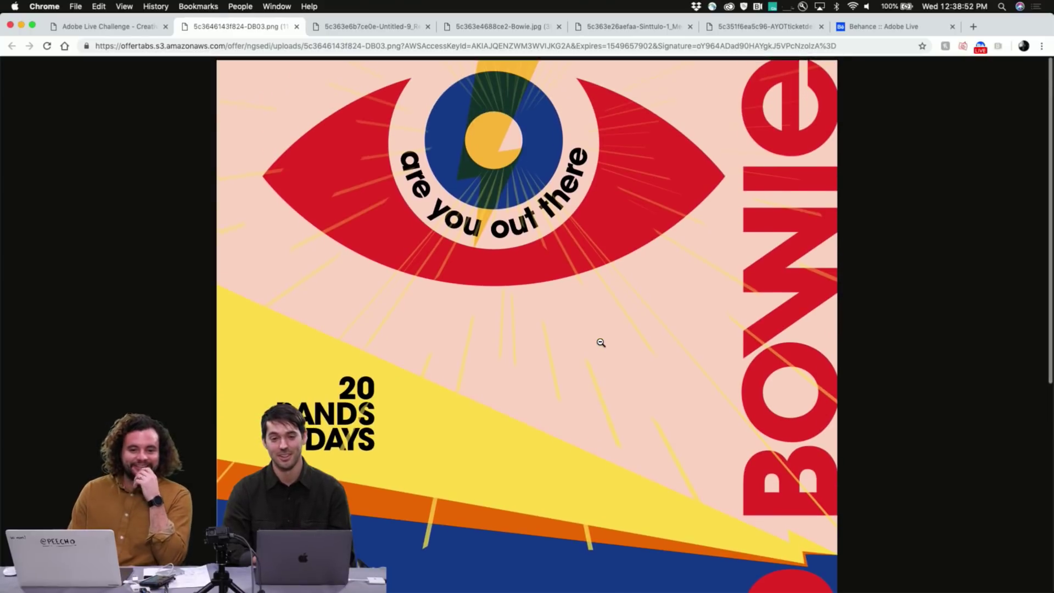
pyautogui.scroll(-12, 601, 342)
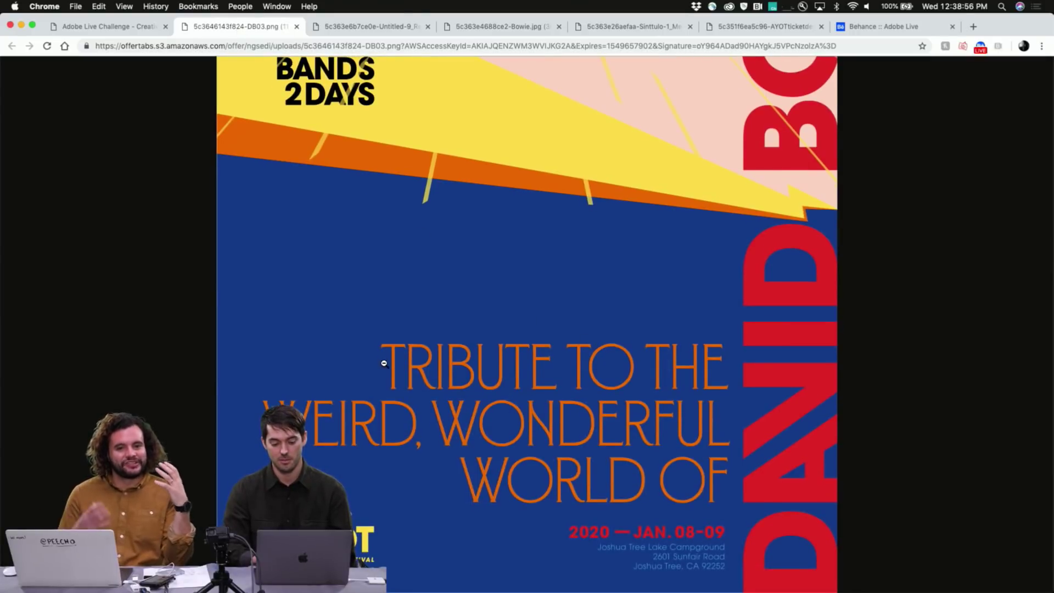
pyautogui.scroll(2, 384, 363)
pyautogui.scroll(-2, 384, 363)
pyautogui.scroll(1, 384, 363)
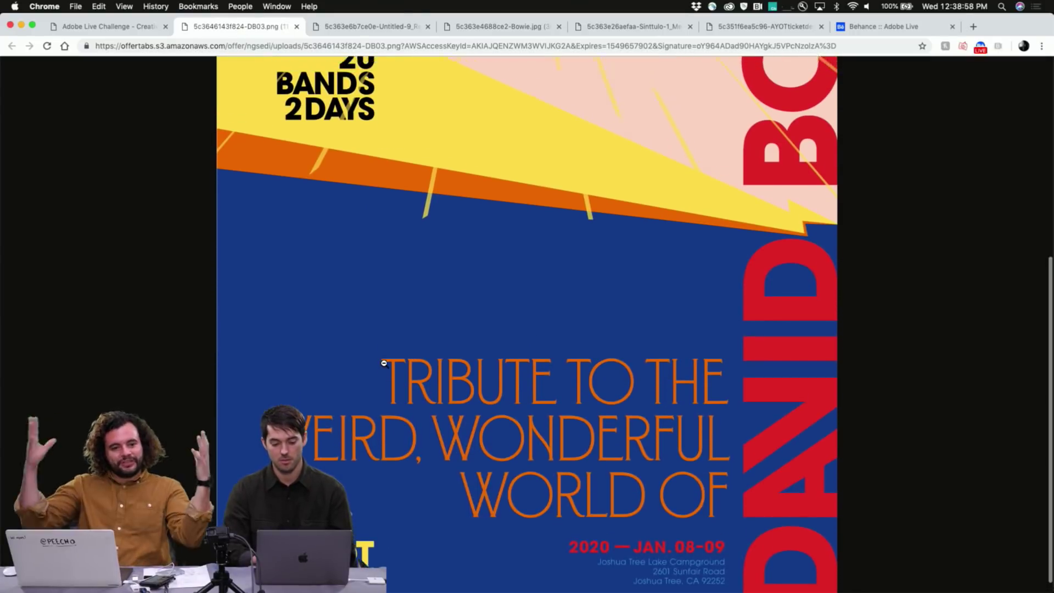
pyautogui.scroll(12, 384, 363)
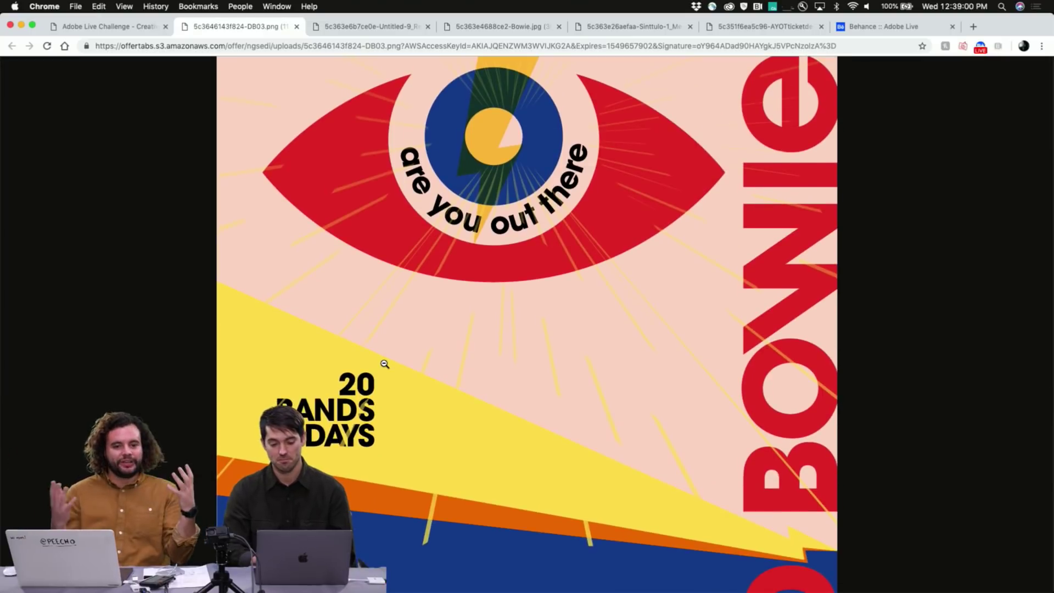
pyautogui.scroll(-7, 384, 364)
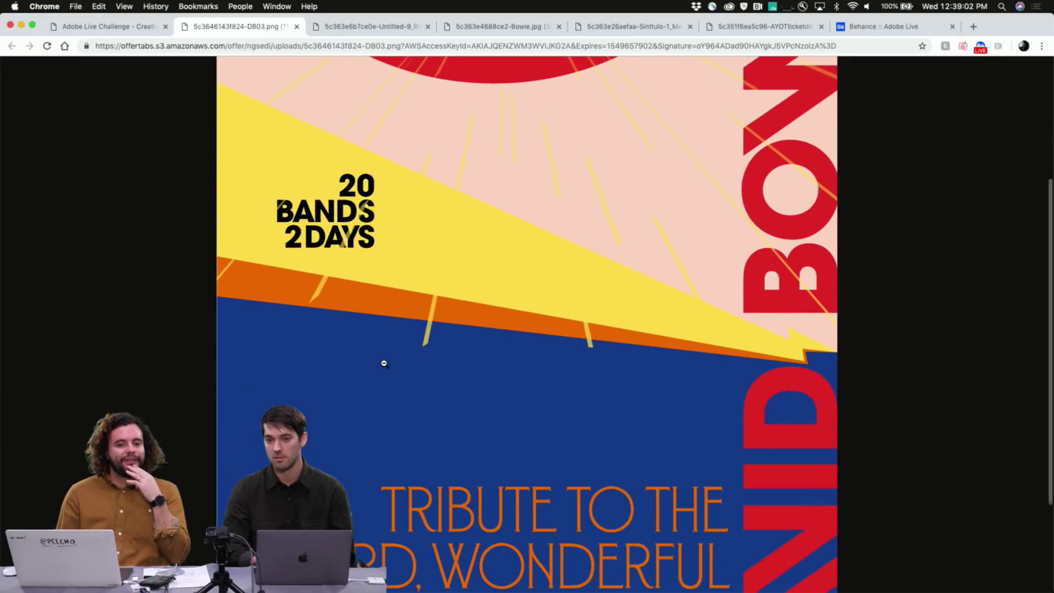
pyautogui.scroll(-5, 384, 364)
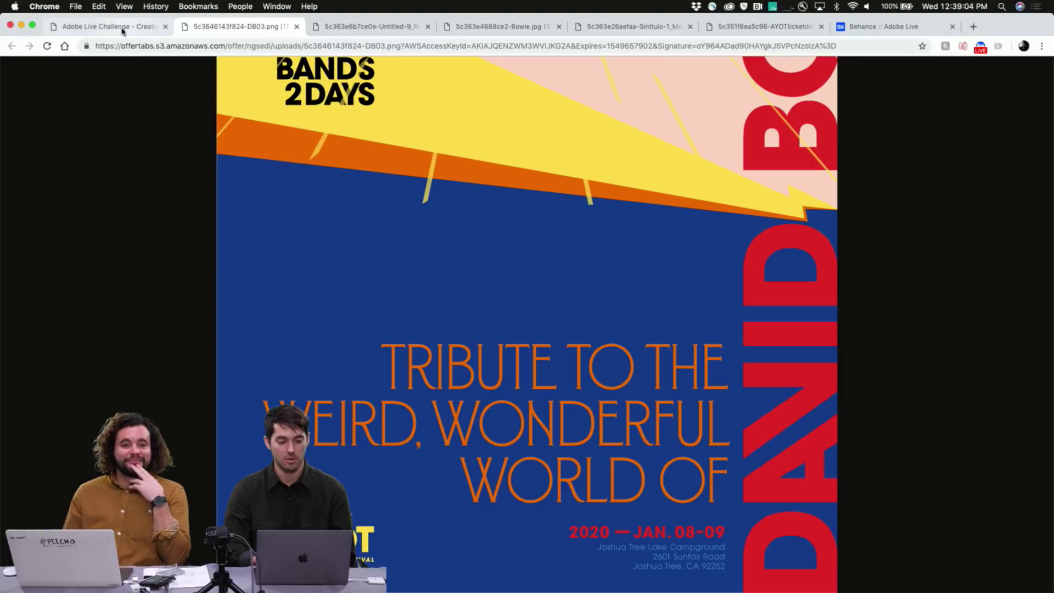
# - Return to the challenge gallery, go to the previous entry, and open the framed red and blue Bowie poster at full size
pyautogui.click(122, 31)
pyautogui.click(280, 94)
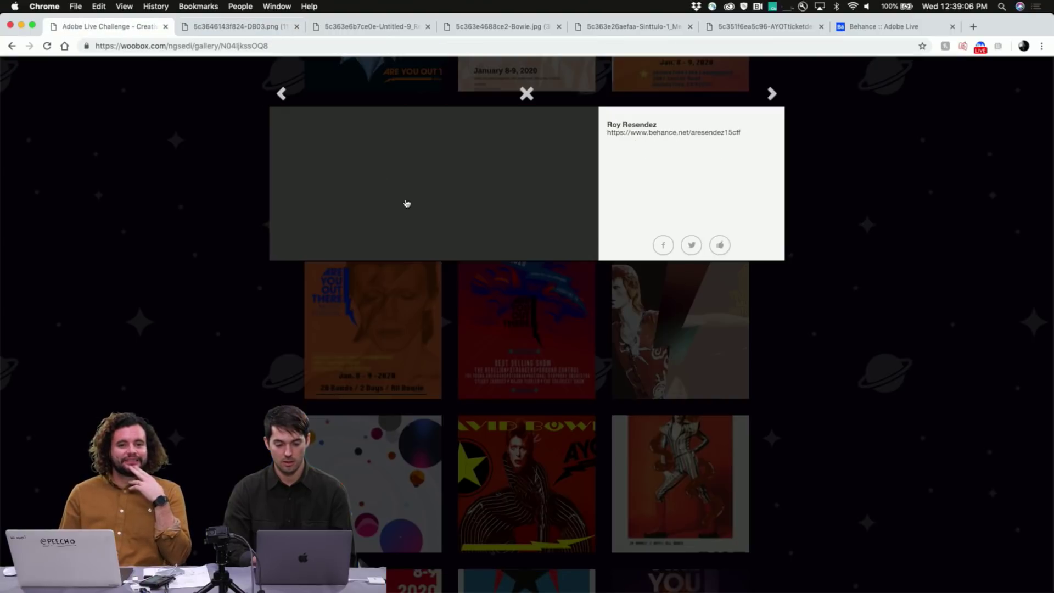
pyautogui.click(455, 214)
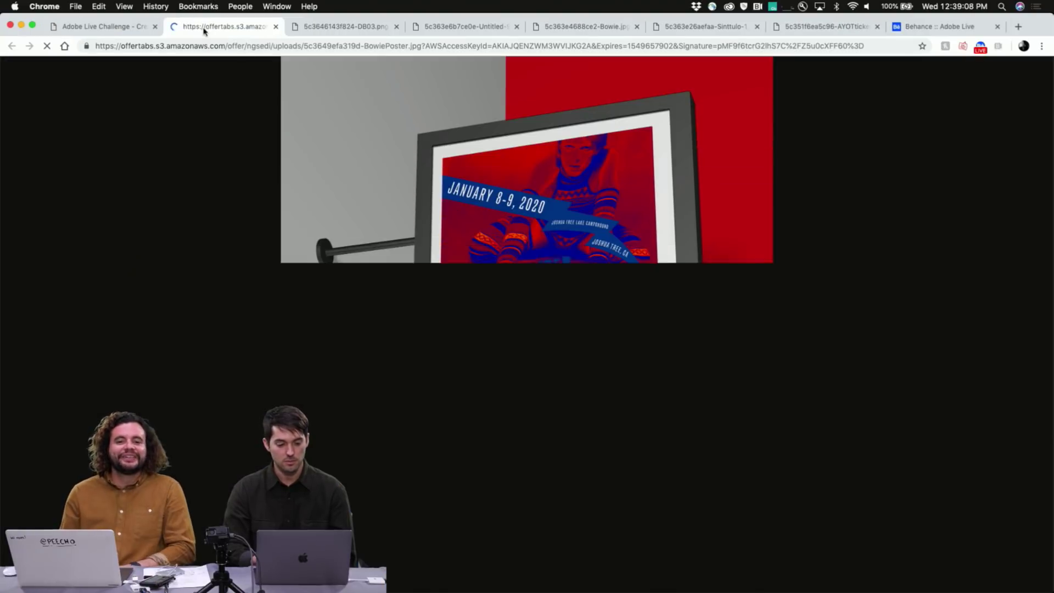
pyautogui.click(132, 29)
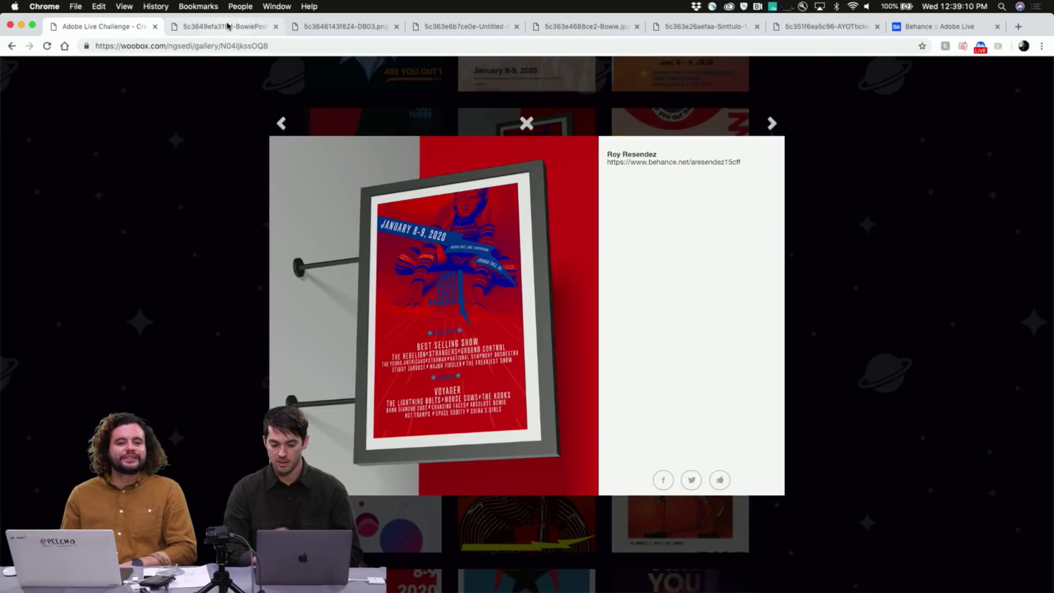
pyautogui.click(228, 28)
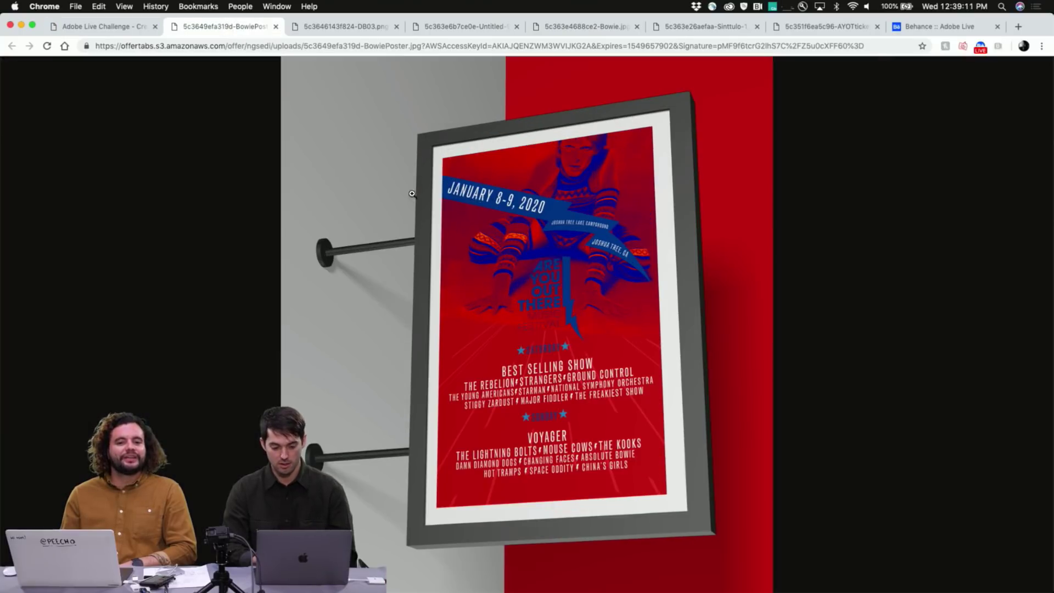
# - Examine the framed poster's lightning-shaped date banner, festival logo, and band lineup up close, and restore the full view
pyautogui.click(496, 267)
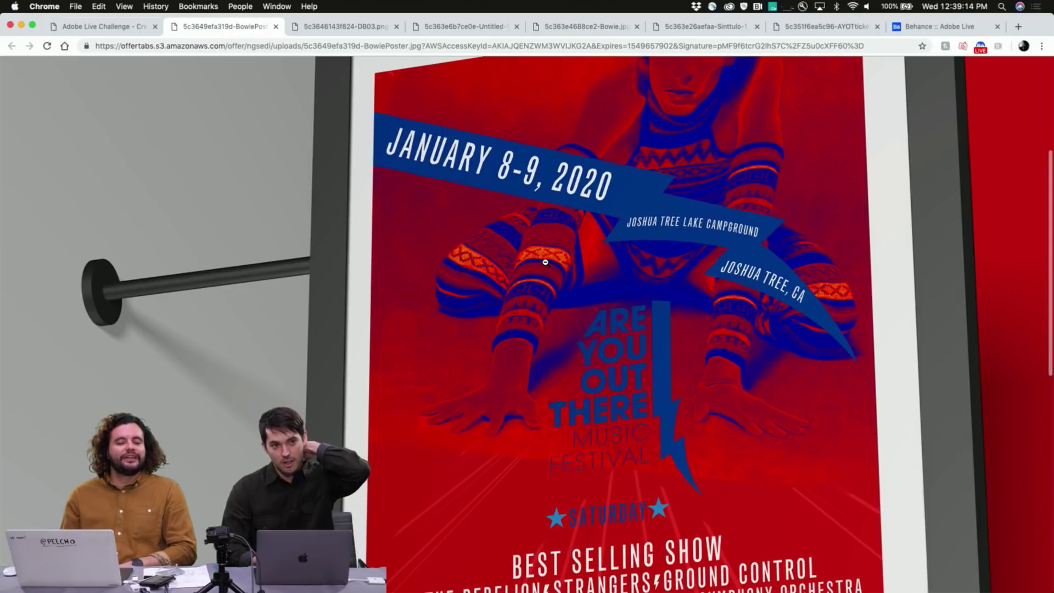
pyautogui.scroll(5, 545, 262)
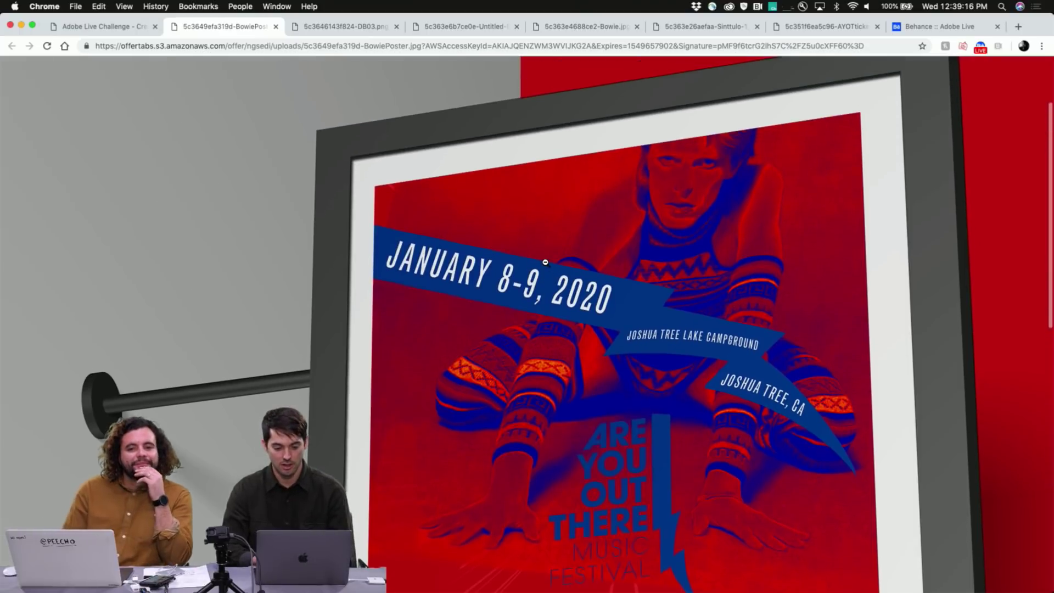
pyautogui.scroll(-6, 545, 262)
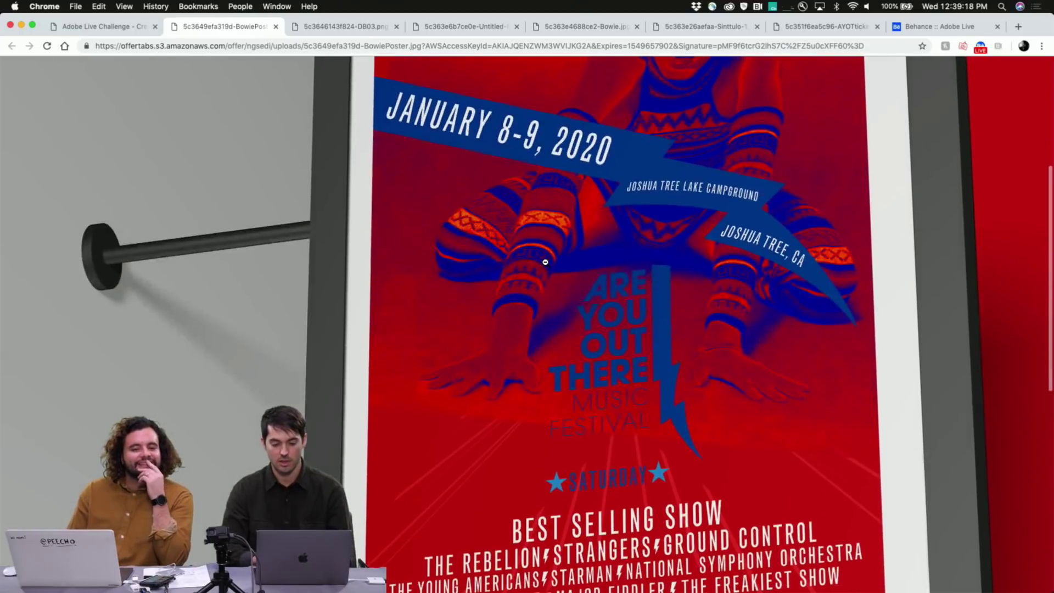
pyautogui.scroll(-8, 545, 262)
pyautogui.click(546, 262)
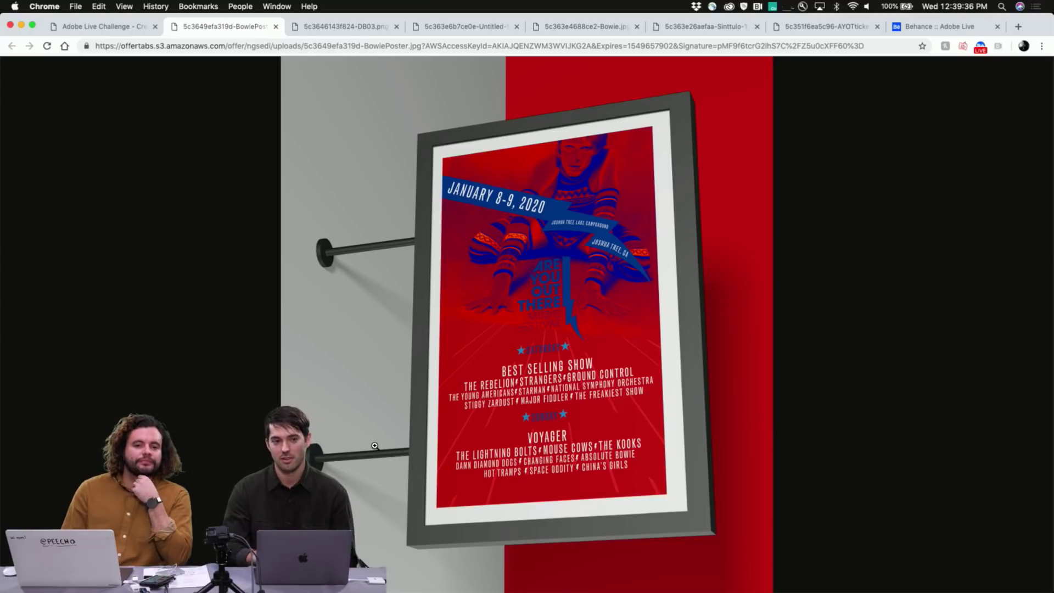
# - Return to the challenge gallery, go to the previous entry, and open the For Those in Need of a Little Extra Magic poster at full size
pyautogui.click(126, 29)
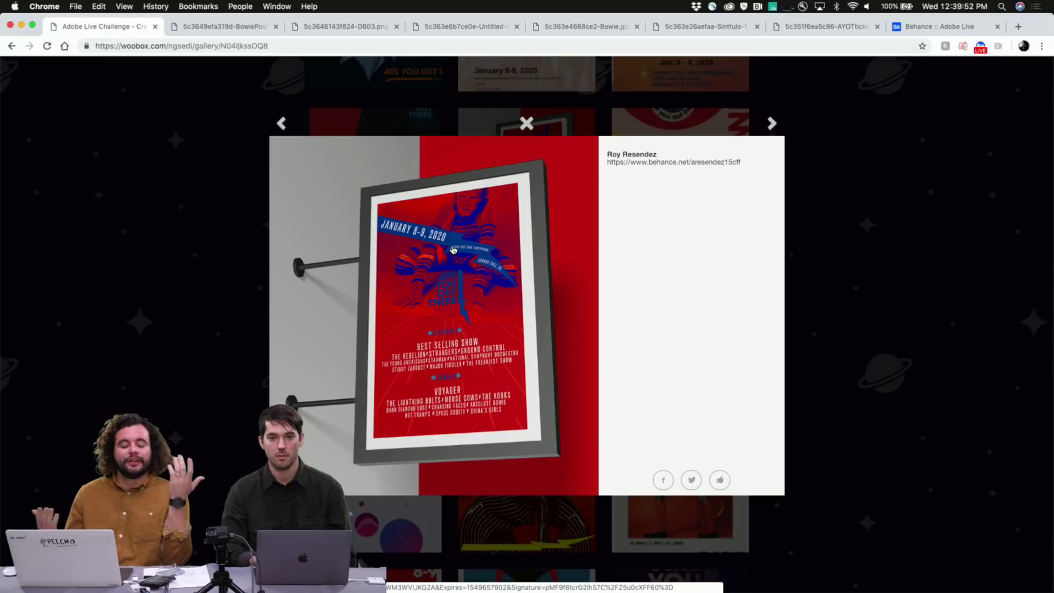
pyautogui.click(213, 27)
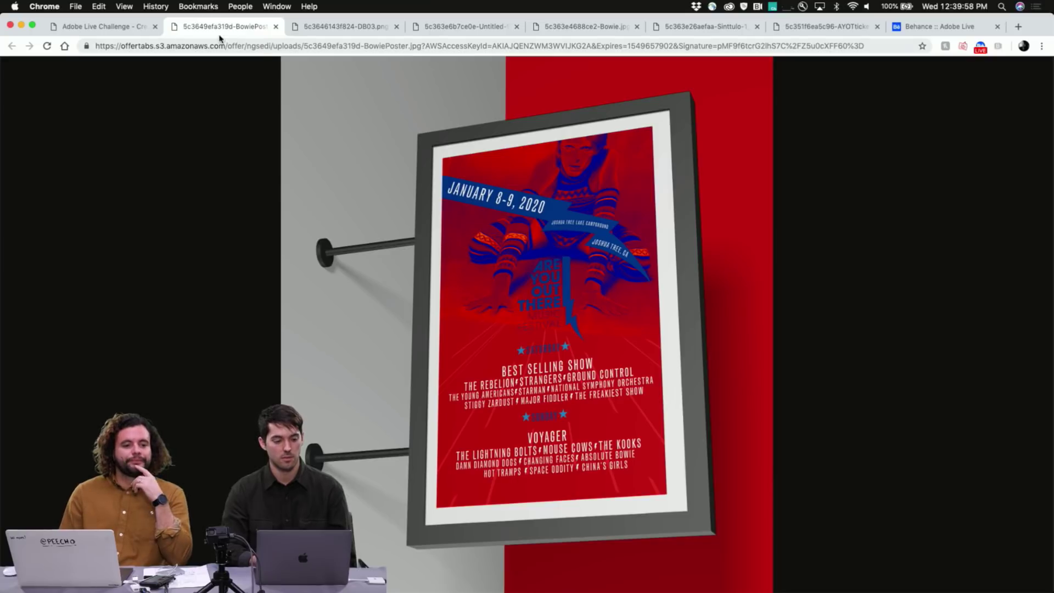
pyautogui.click(112, 27)
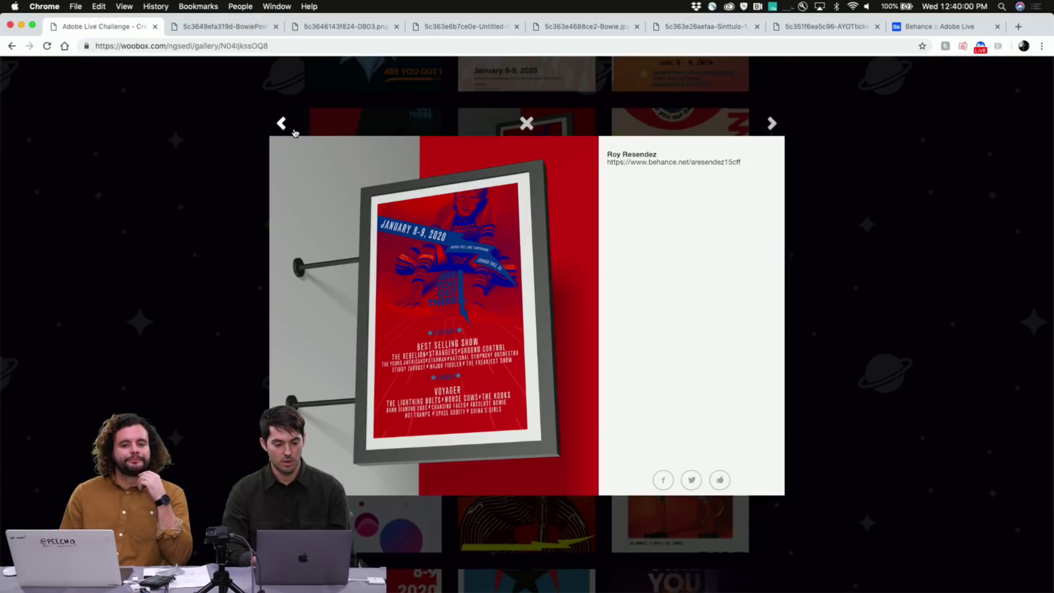
pyautogui.click(281, 124)
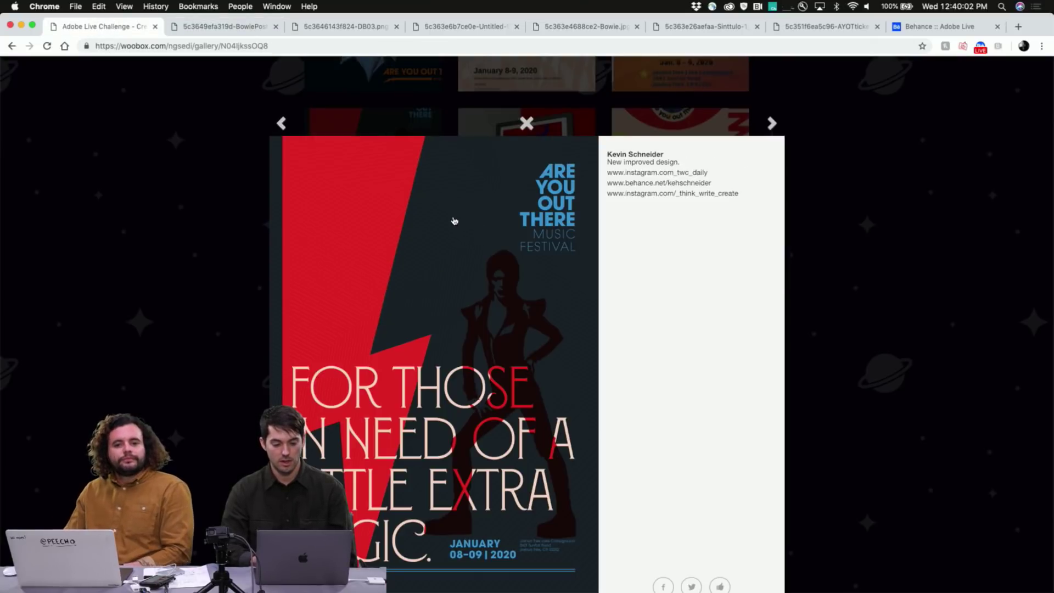
pyautogui.click(447, 276)
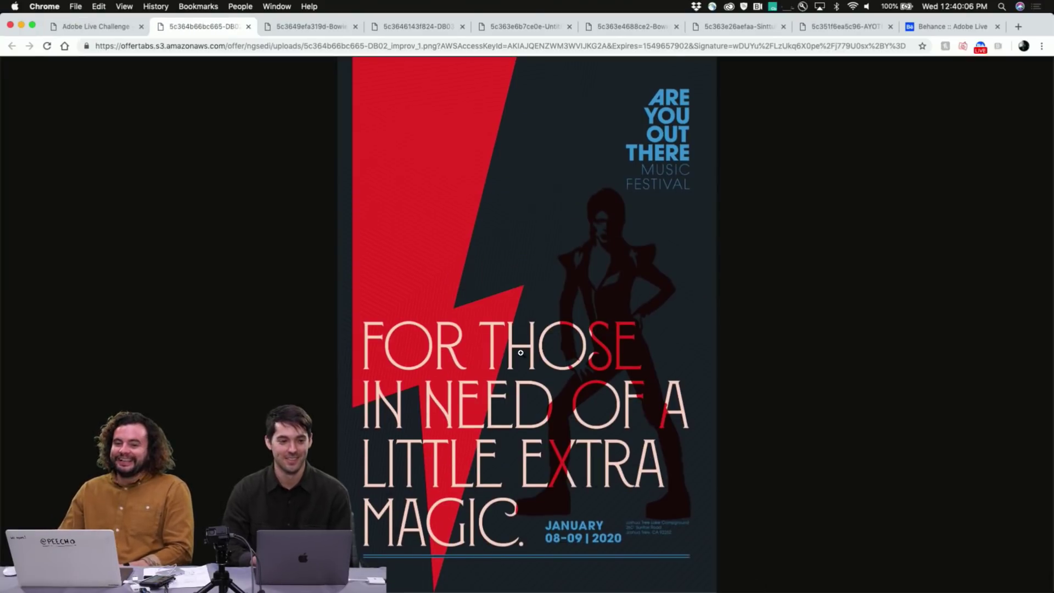
# - Examine the red bolt's line texture, the dark Bowie silhouette, and the overlapping headline letters up close, and restore the full view
pyautogui.click(589, 290)
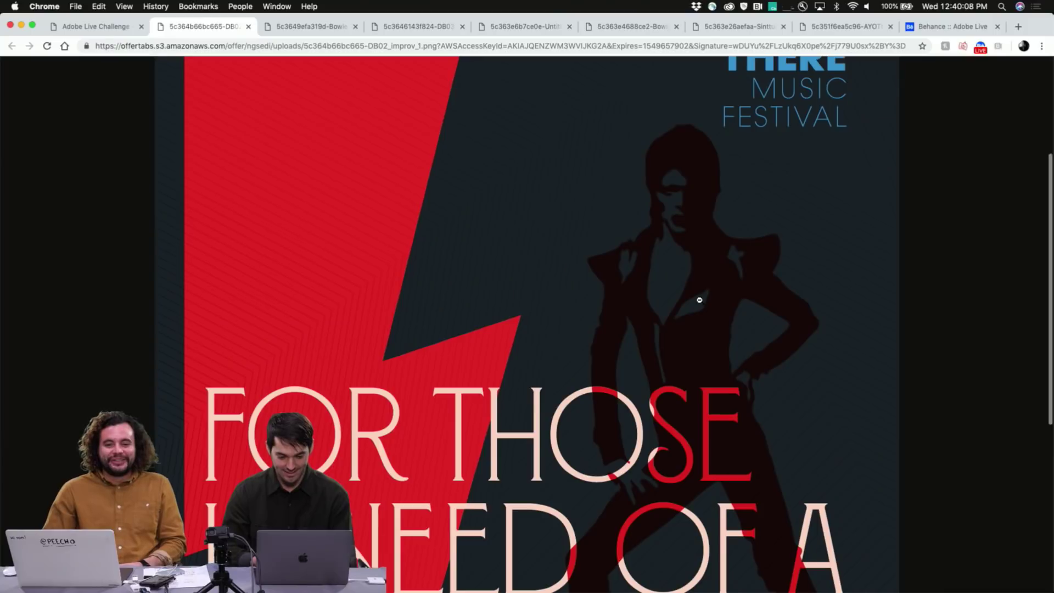
pyautogui.scroll(-5, 714, 384)
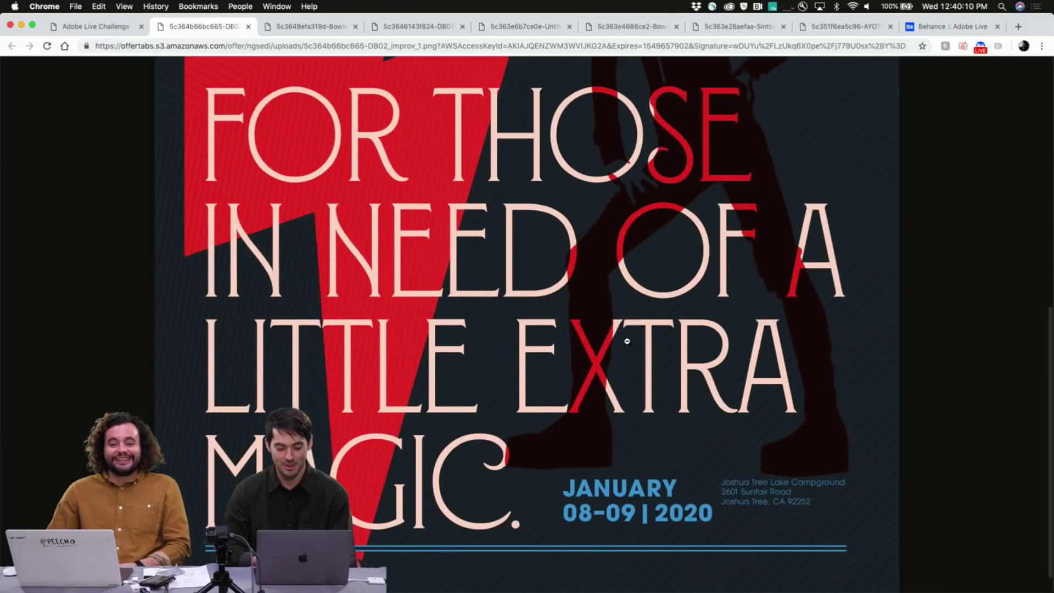
pyautogui.scroll(10, 737, 354)
pyautogui.scroll(-8, 737, 353)
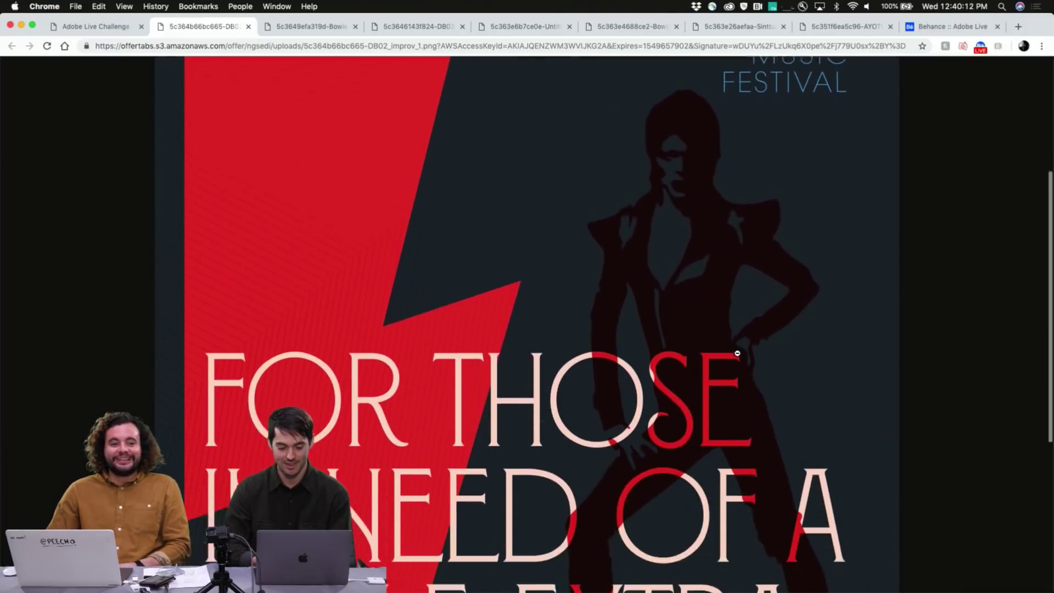
pyautogui.scroll(-3, 738, 353)
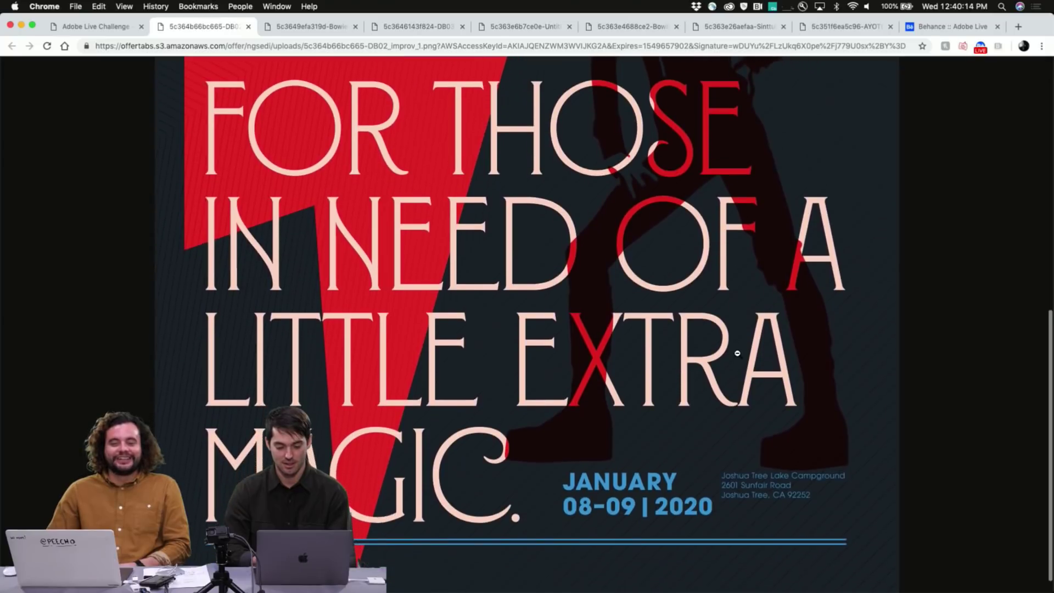
pyautogui.click(739, 354)
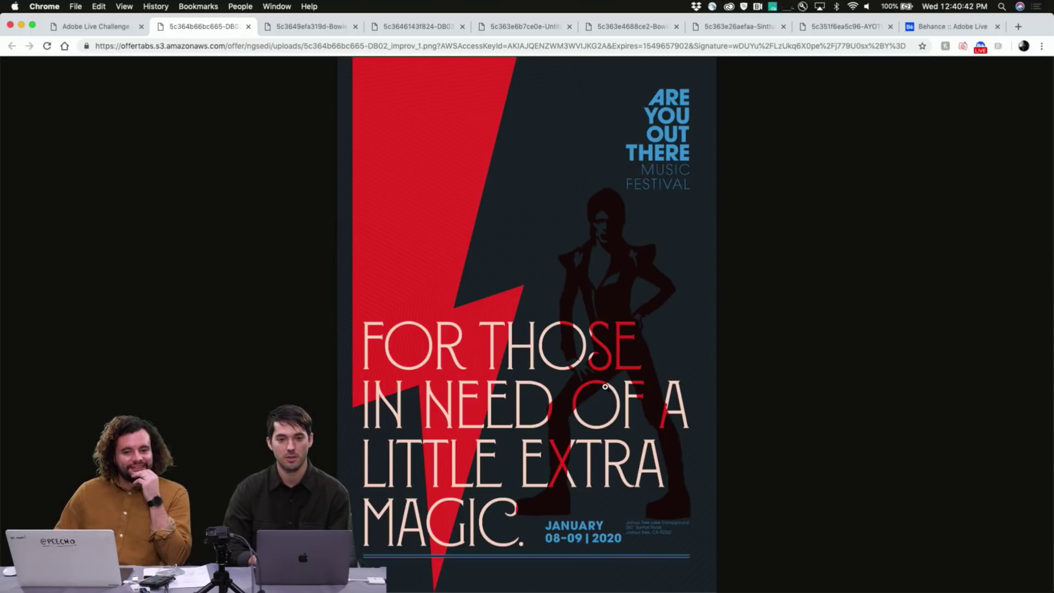
# - Return to the challenge gallery, go to the previous entry, and open the yellow, blue, and red gradient Bowie poster at full size
pyautogui.click(91, 28)
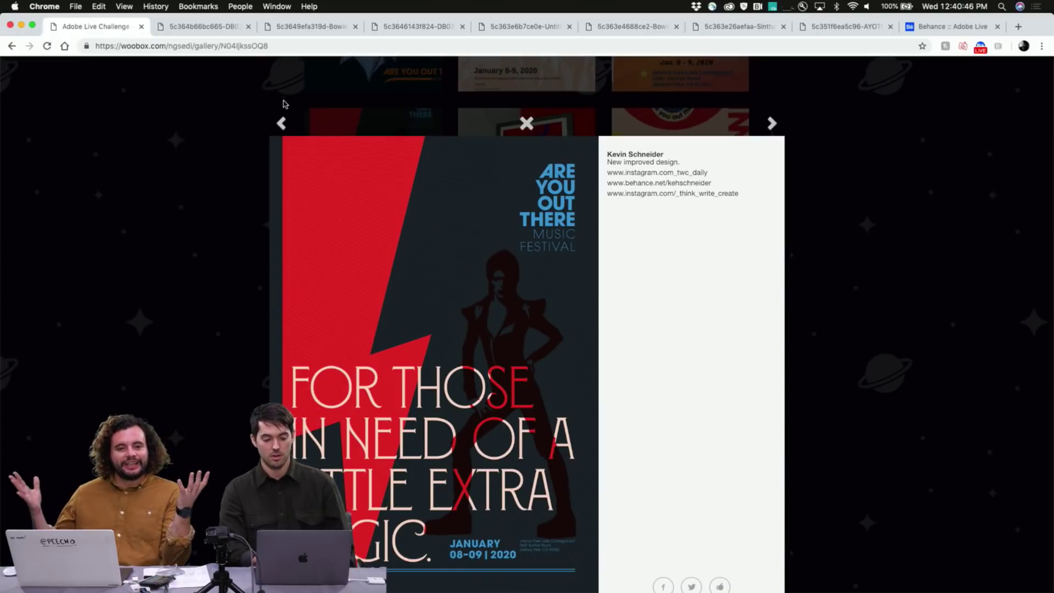
pyautogui.scroll(-3, 333, 249)
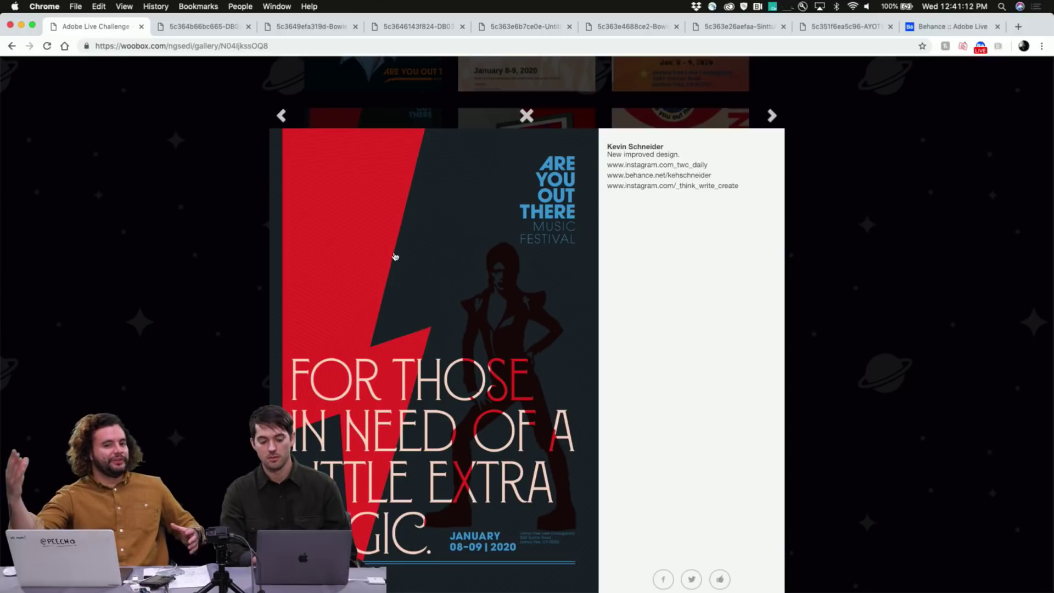
pyautogui.scroll(-2, 395, 275)
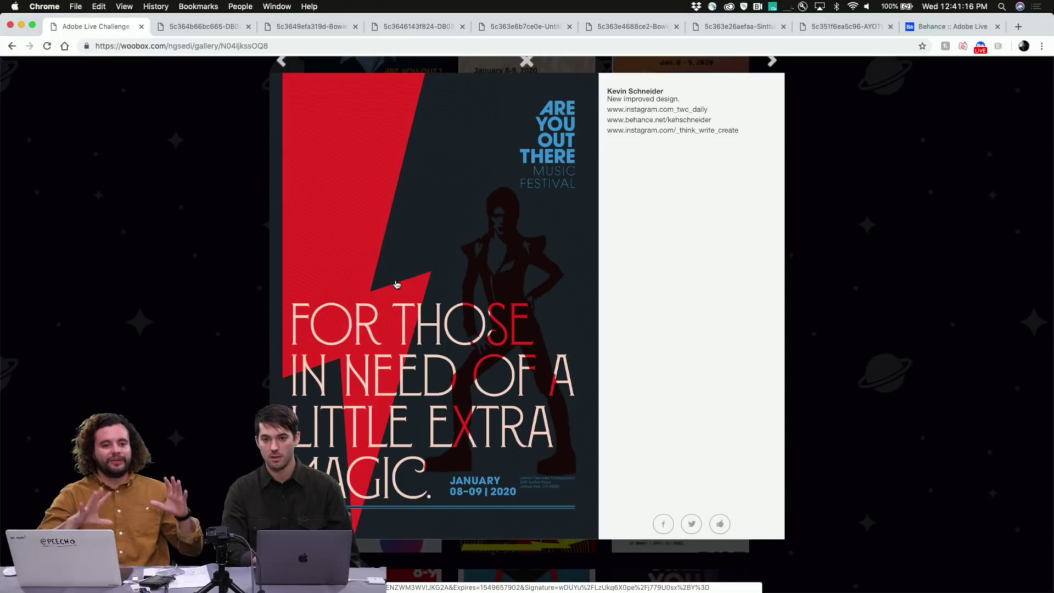
pyautogui.scroll(2, 396, 284)
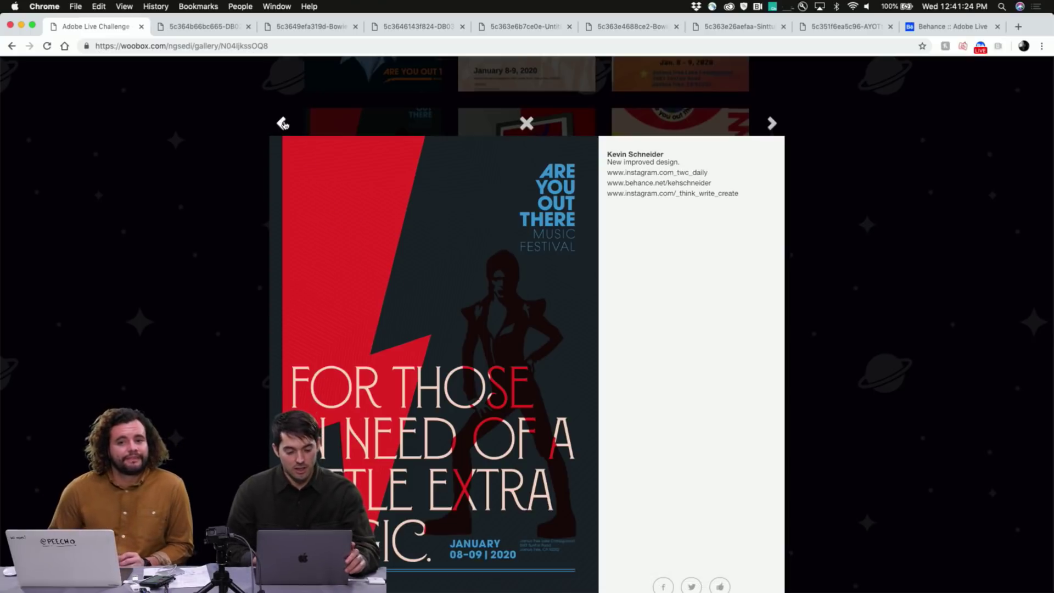
pyautogui.click(283, 121)
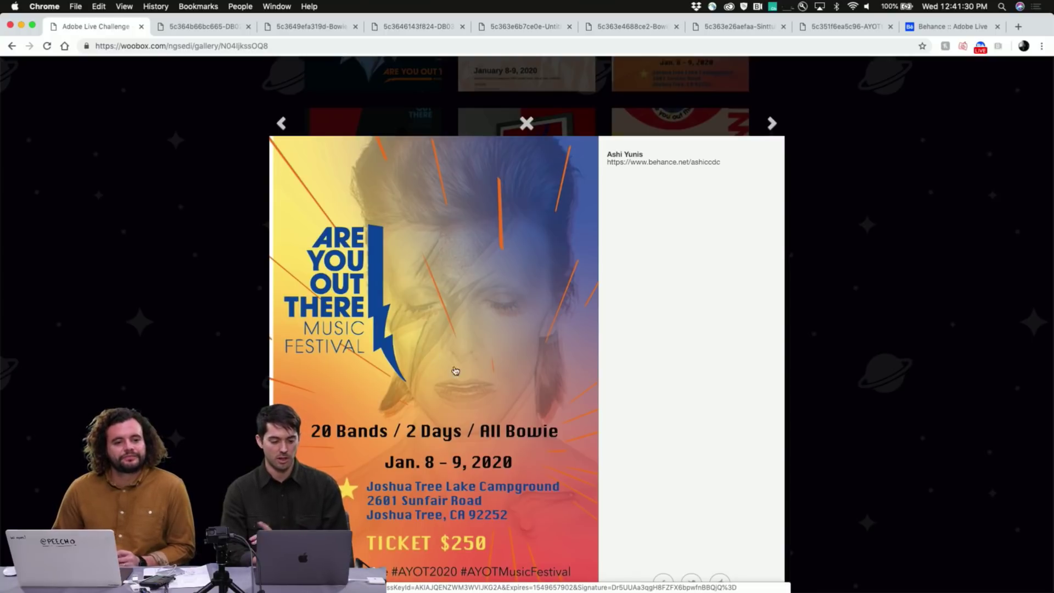
pyautogui.click(456, 371)
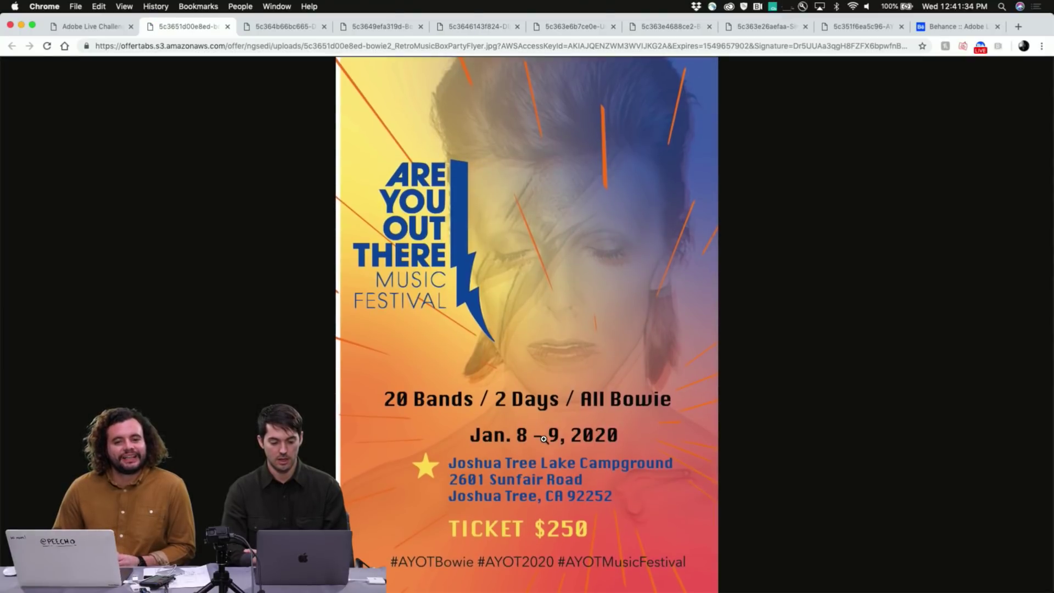
# - Return to the challenge gallery, close the gradient poster's entry, and open the orange Bowie poster entry by the same designer
pyautogui.click(101, 32)
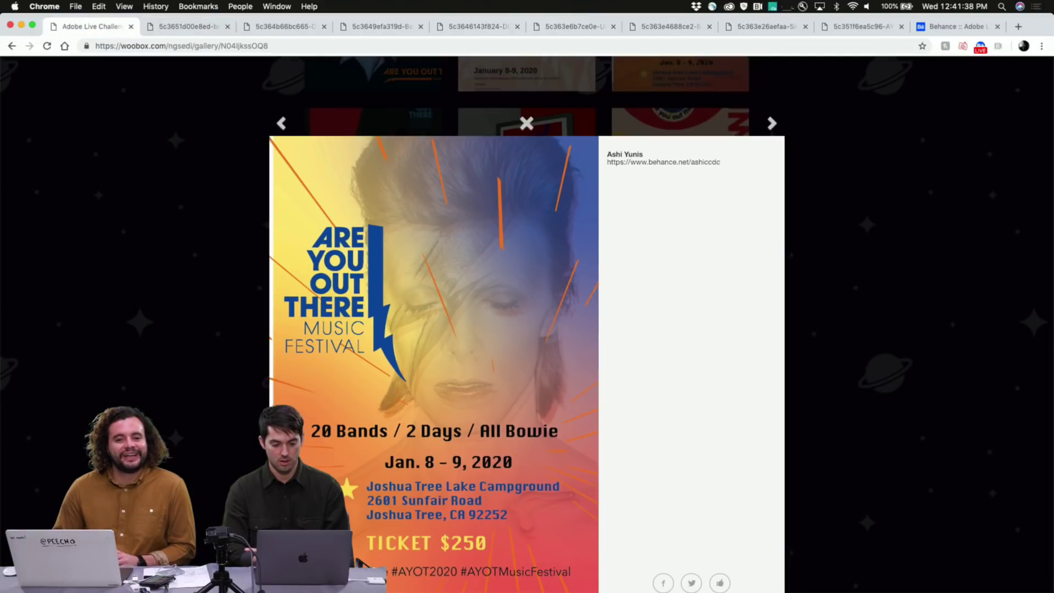
pyautogui.click(203, 422)
pyautogui.scroll(-1, 384, 327)
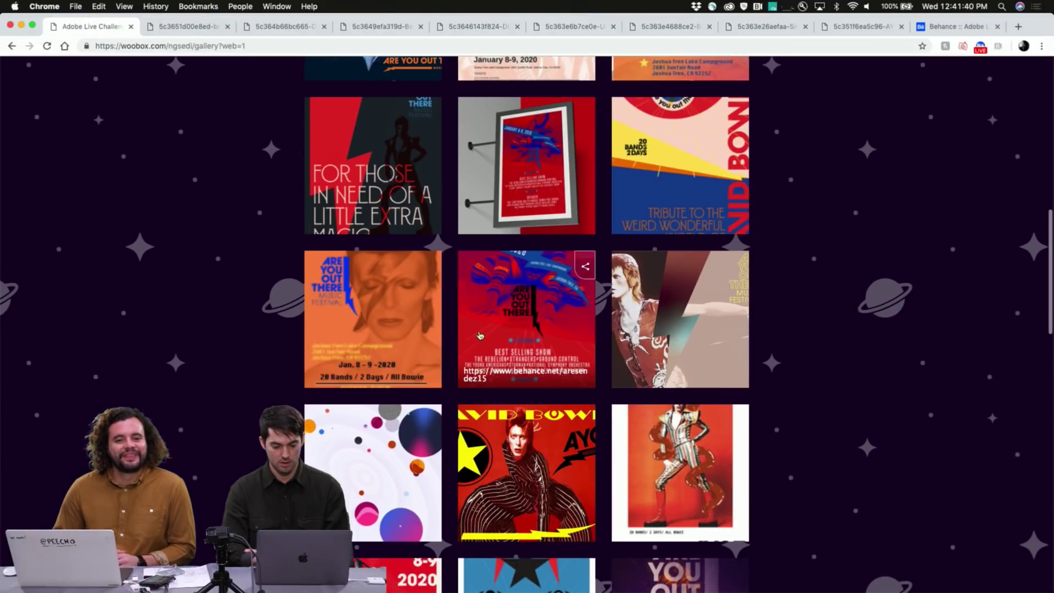
pyautogui.click(385, 327)
pyautogui.scroll(-1, 440, 400)
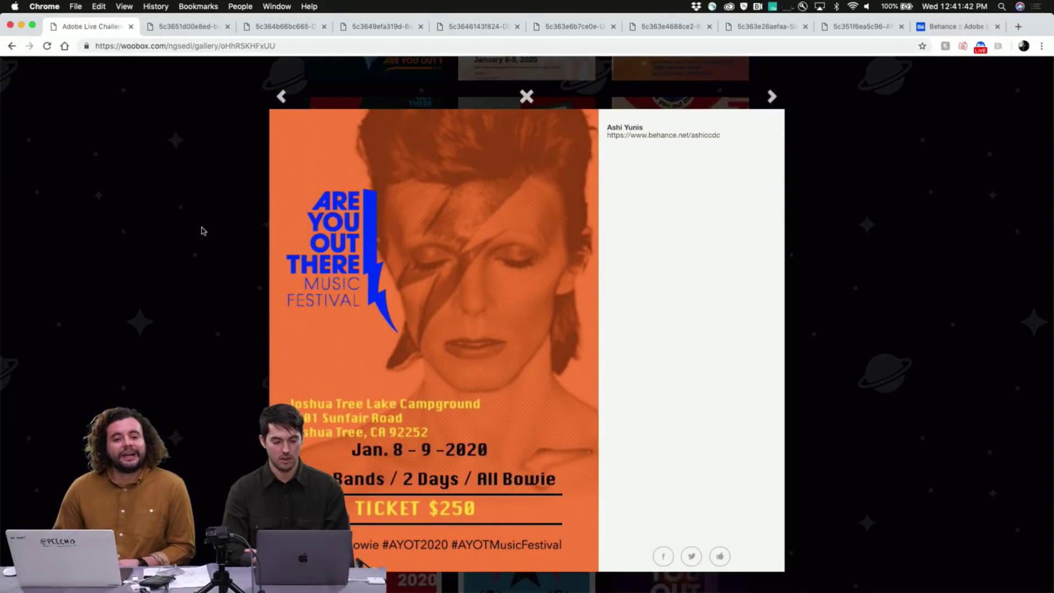
# - Close the orange poster's entry and reopen the gradient Bowie poster's entry from the gallery
pyautogui.click(199, 211)
pyautogui.scroll(5, 475, 246)
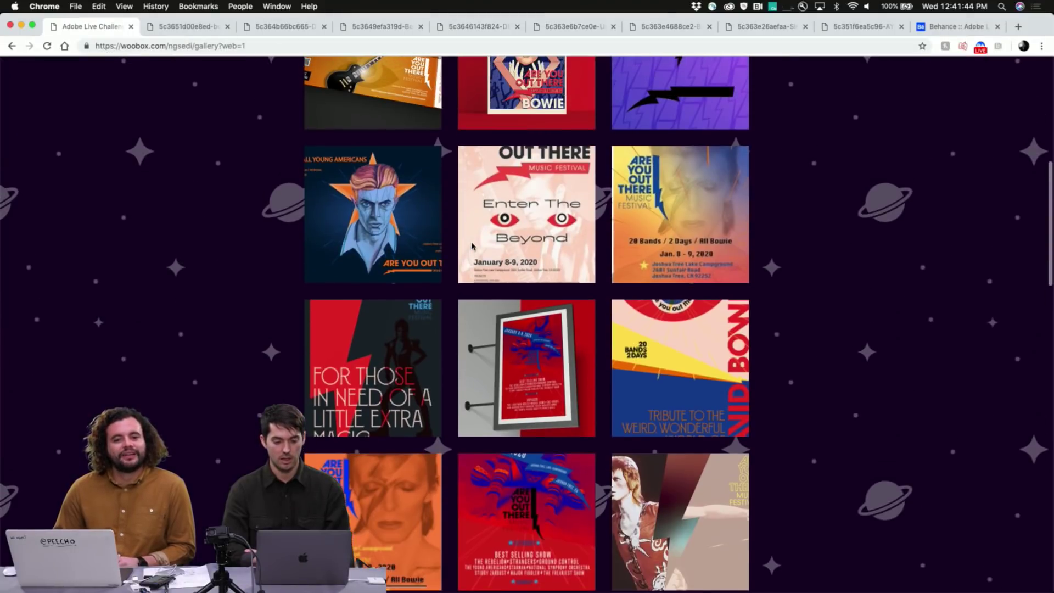
pyautogui.scroll(1, 549, 259)
pyautogui.click(681, 236)
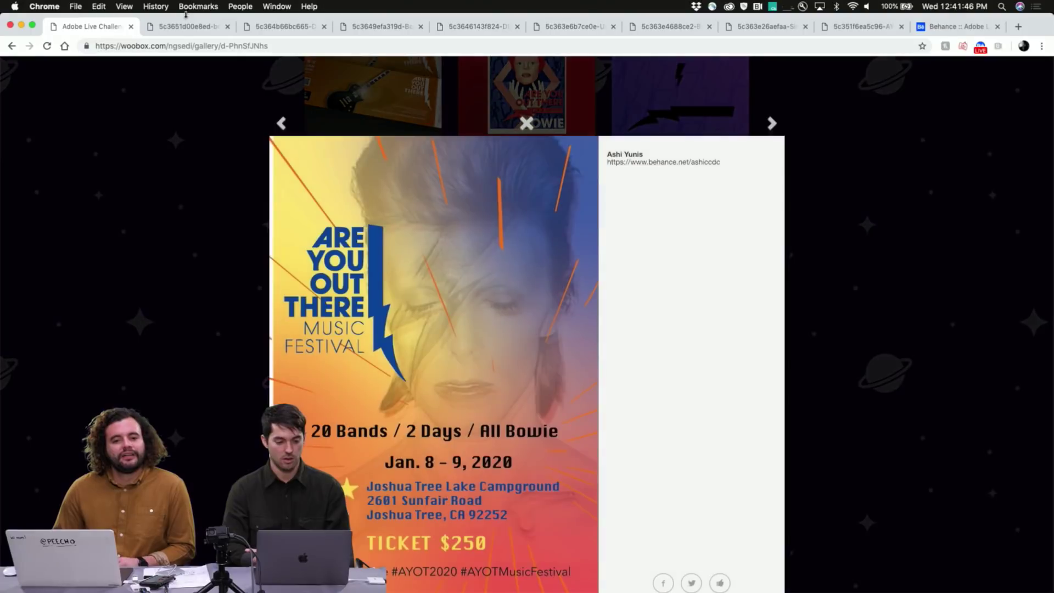
# - Examine the full-size gradient poster's band and date lettering up close, and restore the full view
pyautogui.click(176, 27)
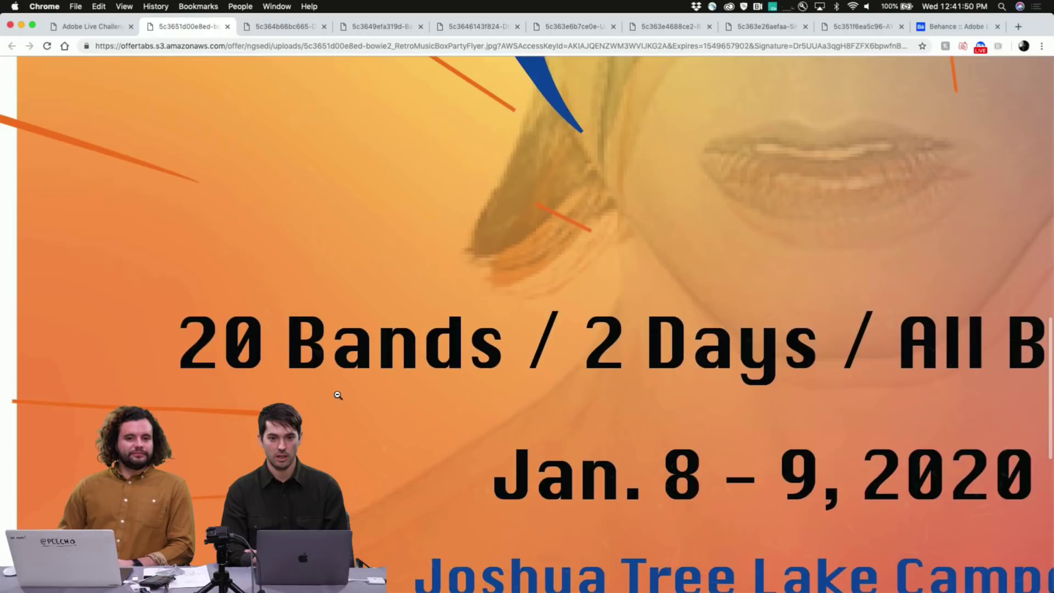
pyautogui.click(337, 394)
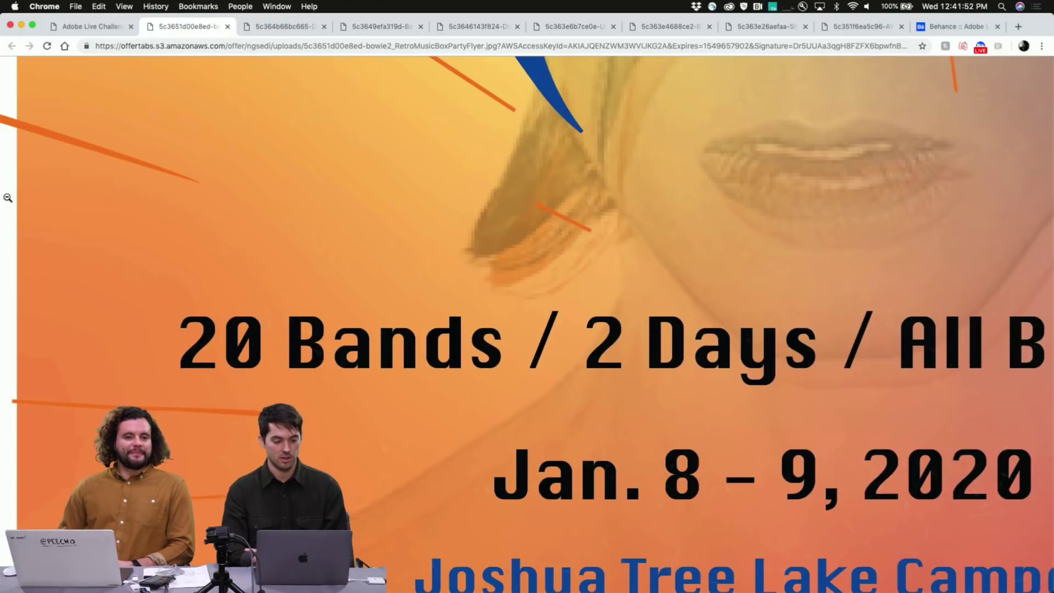
pyautogui.click(7, 198)
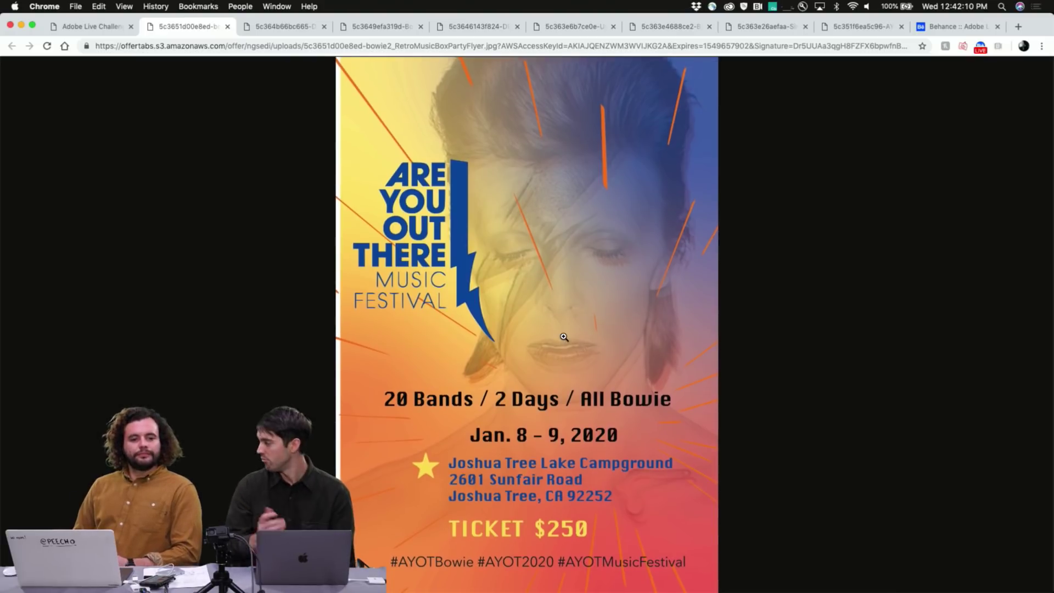
# - Return to the challenge gallery, go to the previous entry, and open the Enter The Beyond poster at full size
pyautogui.click(112, 31)
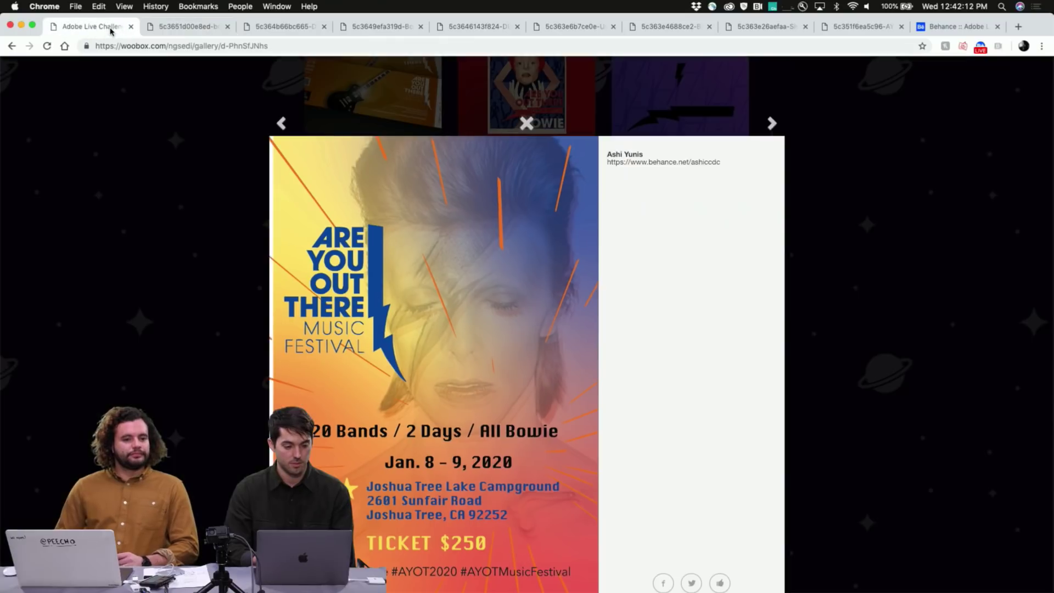
pyautogui.click(281, 123)
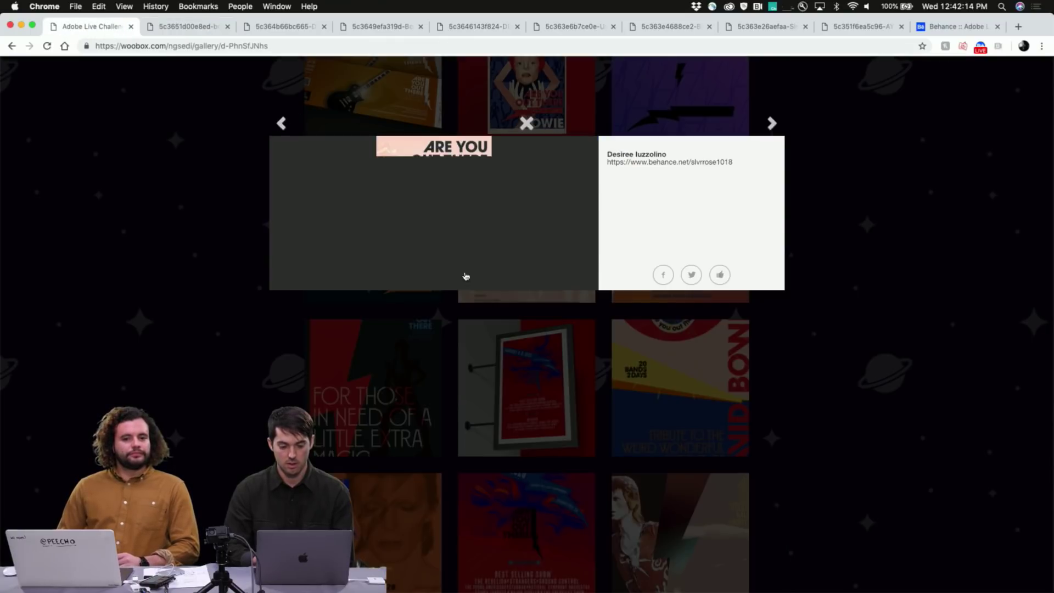
pyautogui.click(474, 251)
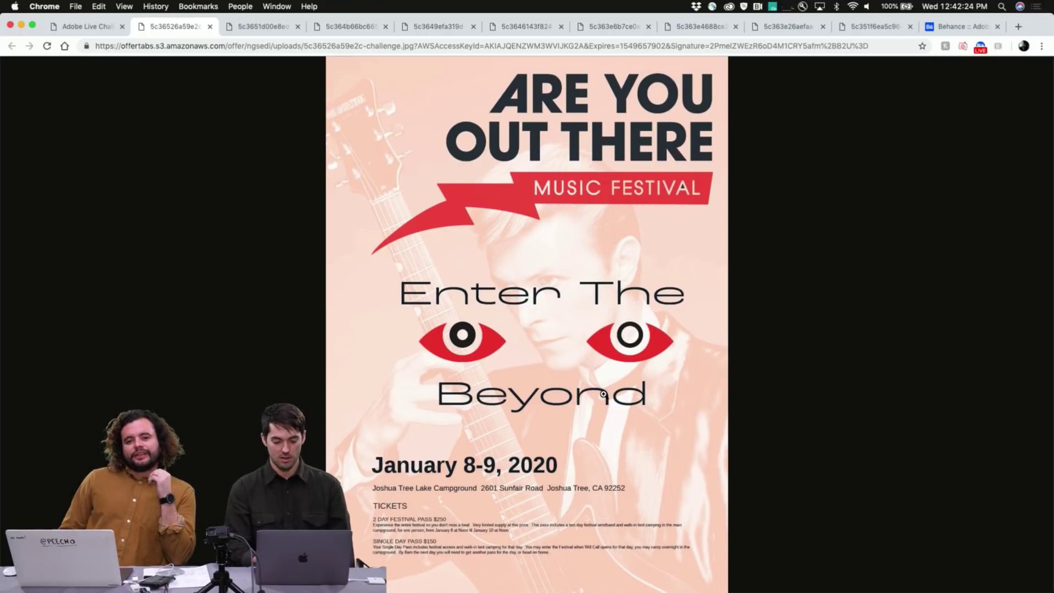
# - Examine the Enter The Beyond poster's logo, eye graphics, headline, and date block up close, and restore the full view
pyautogui.click(546, 279)
pyautogui.scroll(4, 578, 236)
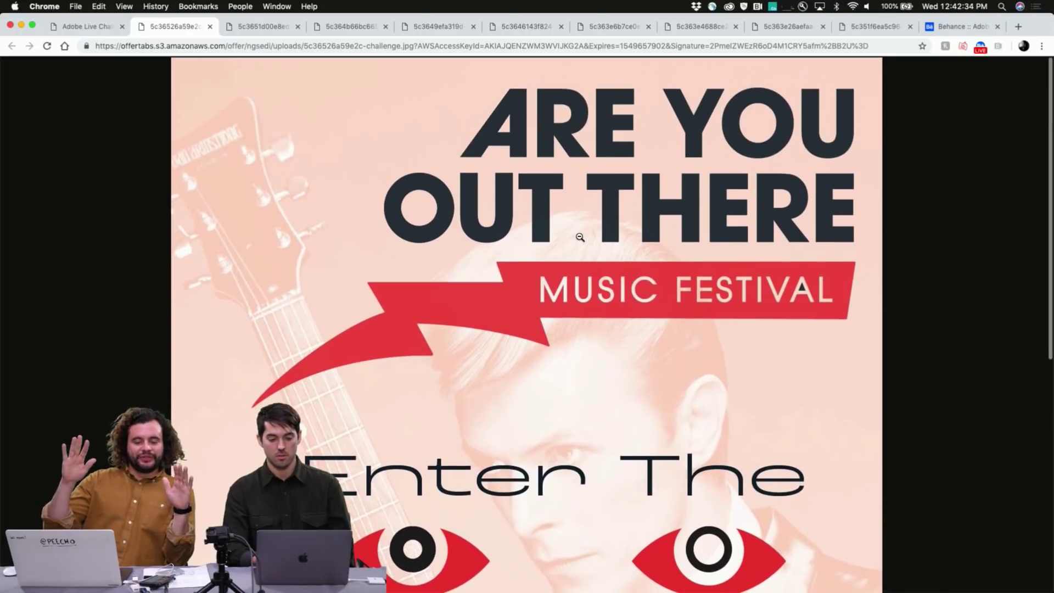
pyautogui.scroll(-5, 580, 238)
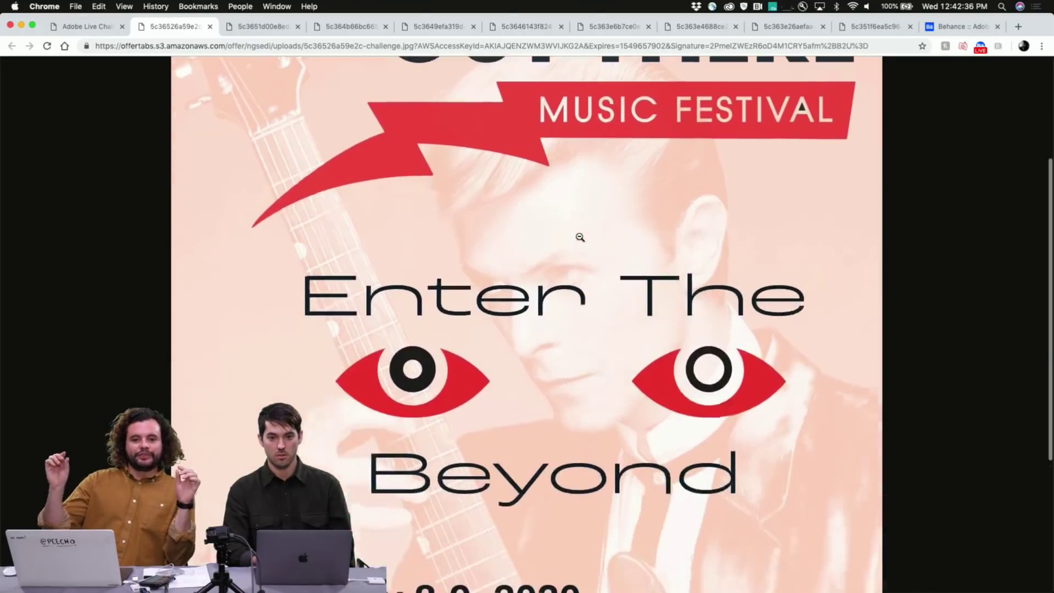
pyautogui.scroll(-4, 580, 236)
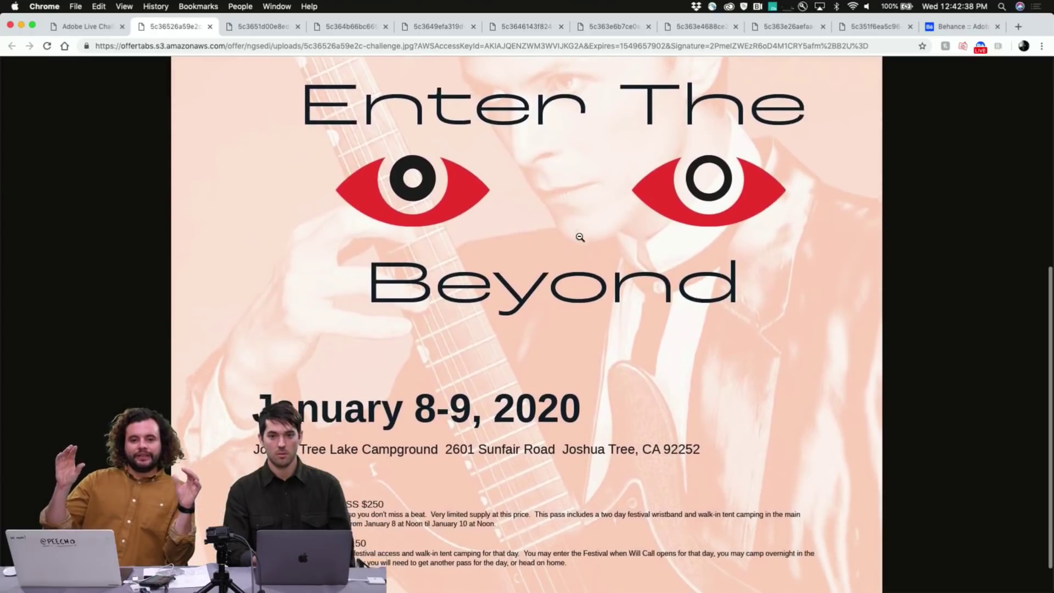
pyautogui.scroll(2, 579, 236)
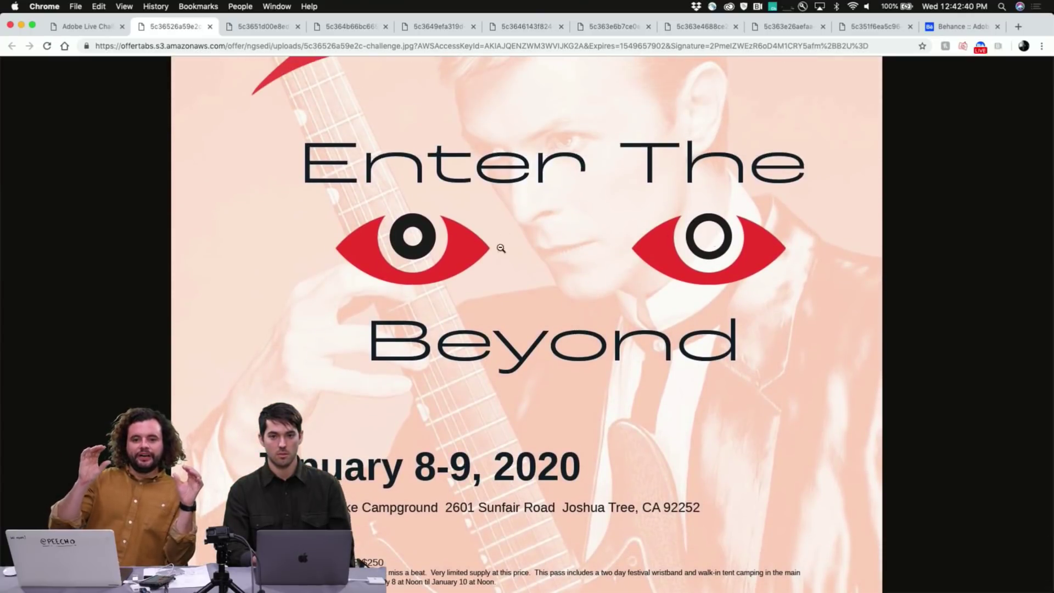
pyautogui.click(598, 298)
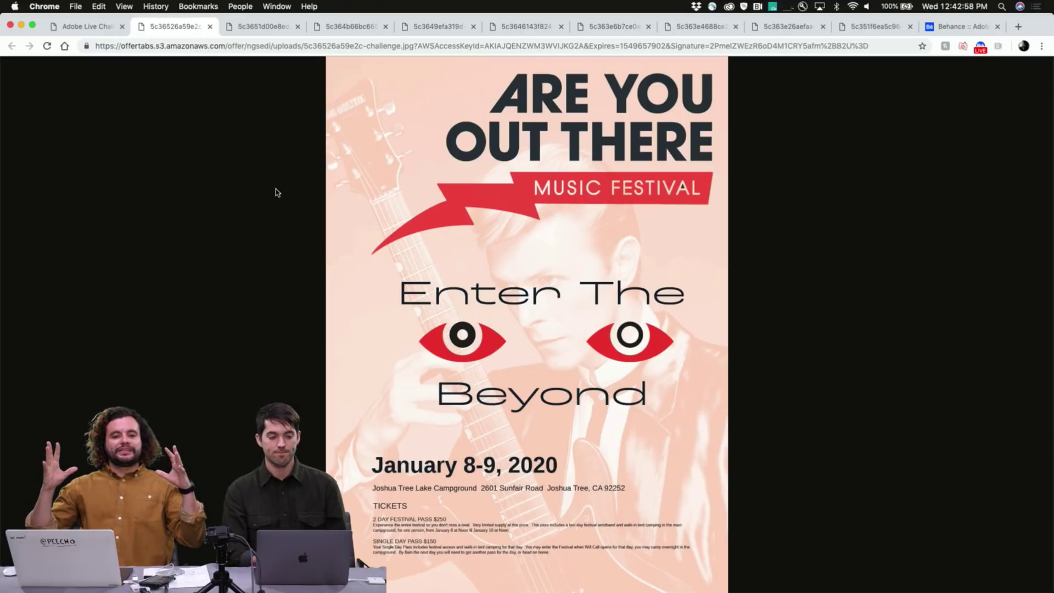
# - Compare the Enter The Beyond poster with the For Those in Need poster, and examine its date and ticket text up close
pyautogui.click(345, 30)
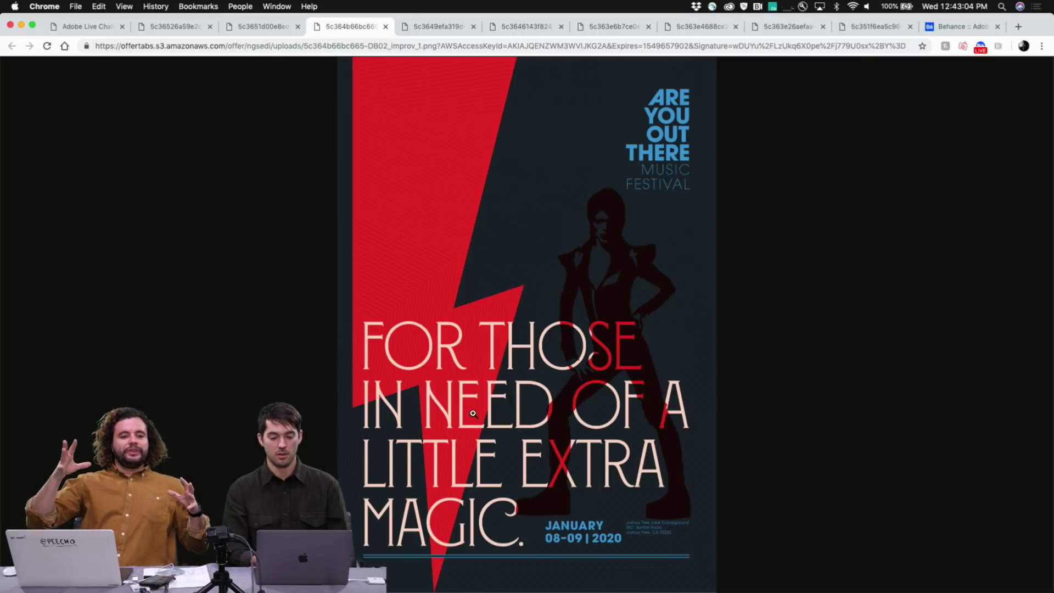
pyautogui.click(192, 30)
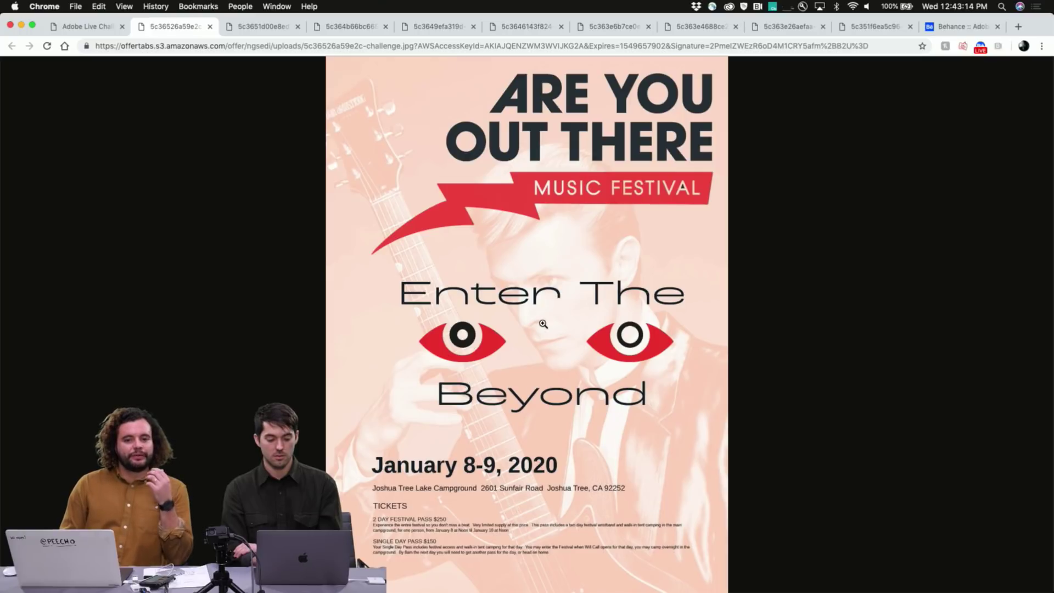
pyautogui.click(454, 526)
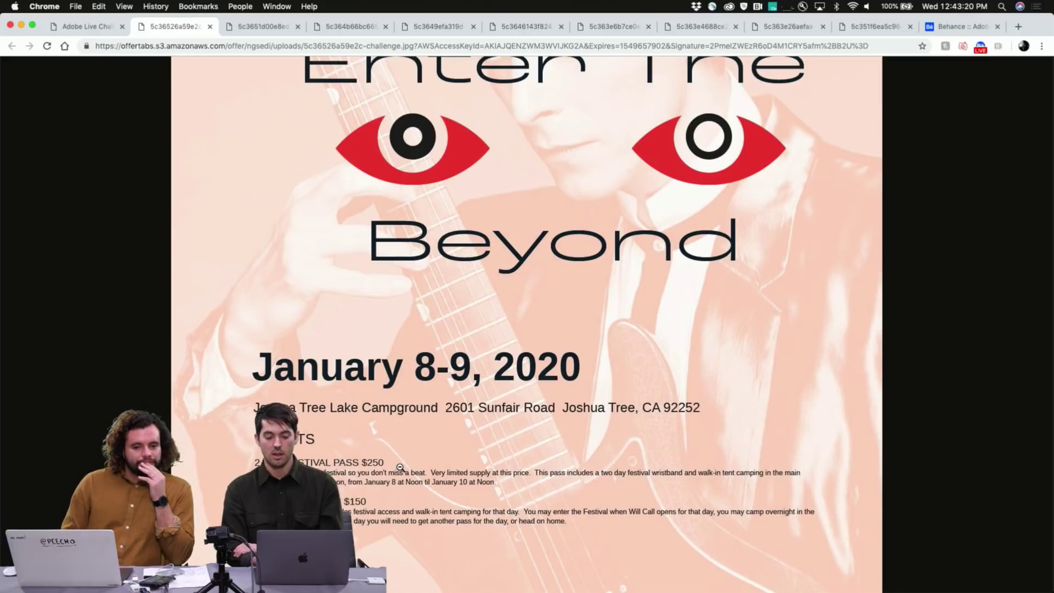
pyautogui.click(446, 418)
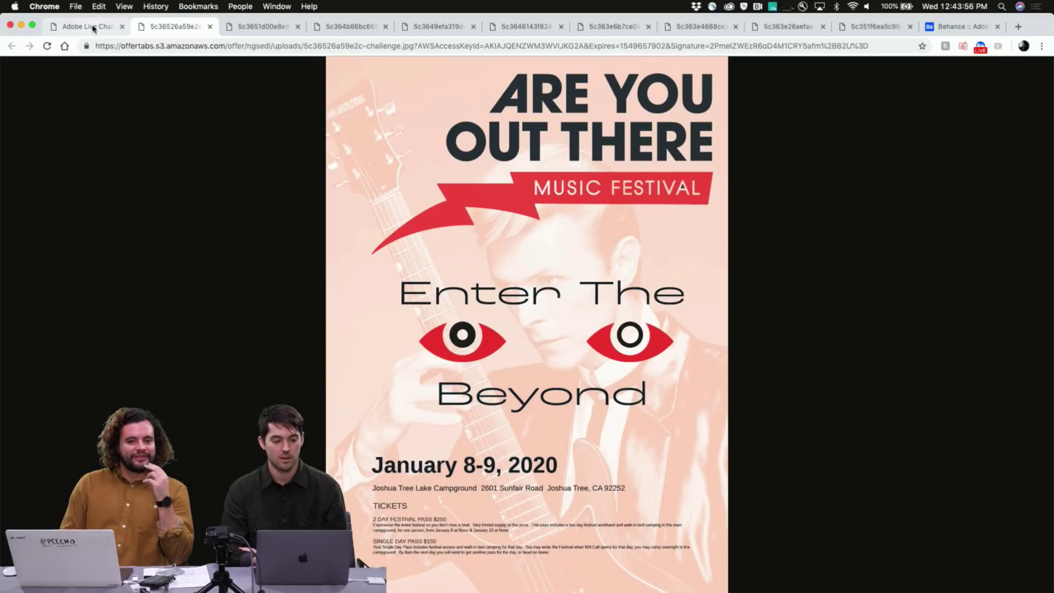
# - Return to the challenge gallery, close the current entry, and open the We're All Young Americans poster at full size
pyautogui.click(93, 29)
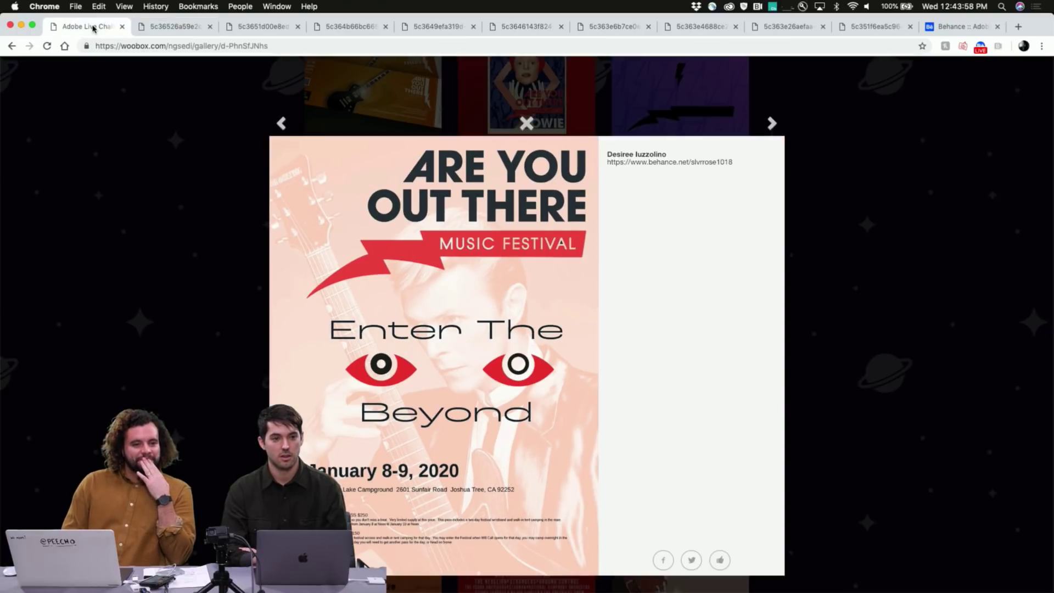
pyautogui.click(172, 288)
pyautogui.scroll(2, 472, 297)
pyautogui.click(430, 250)
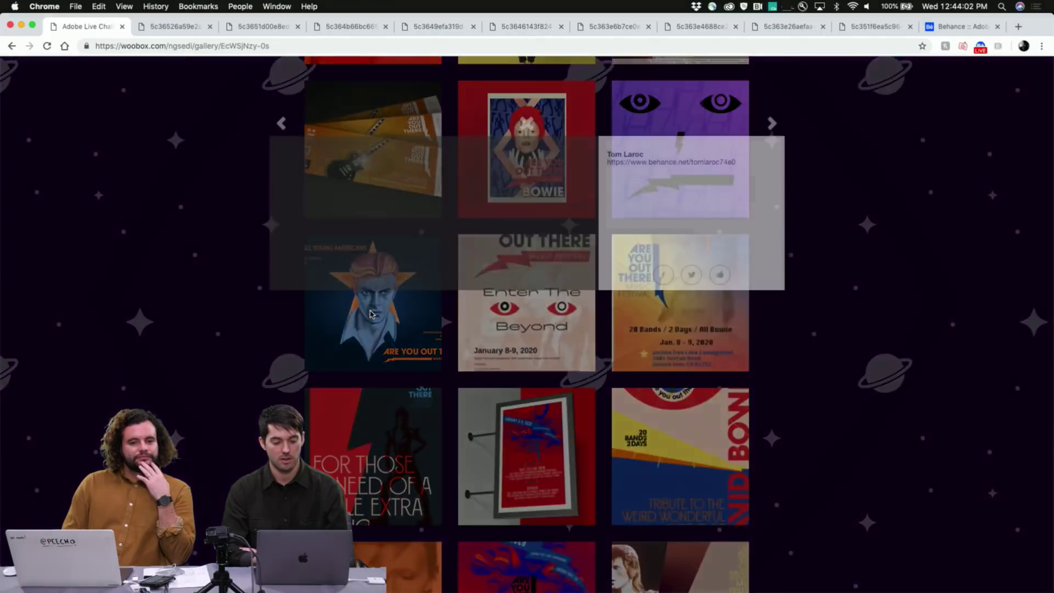
pyautogui.click(471, 253)
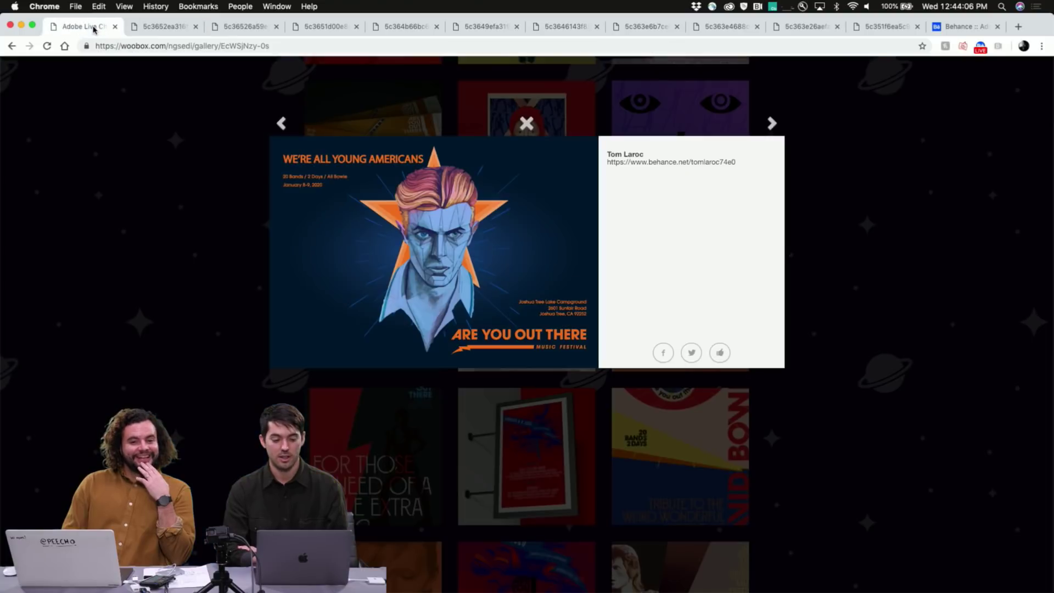
pyautogui.click(96, 29)
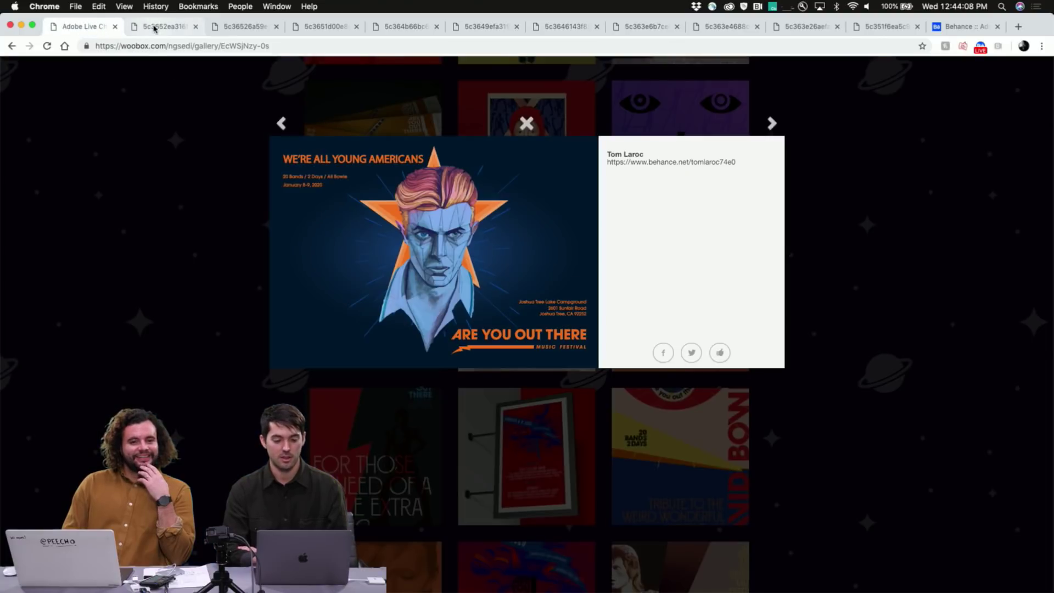
pyautogui.click(155, 28)
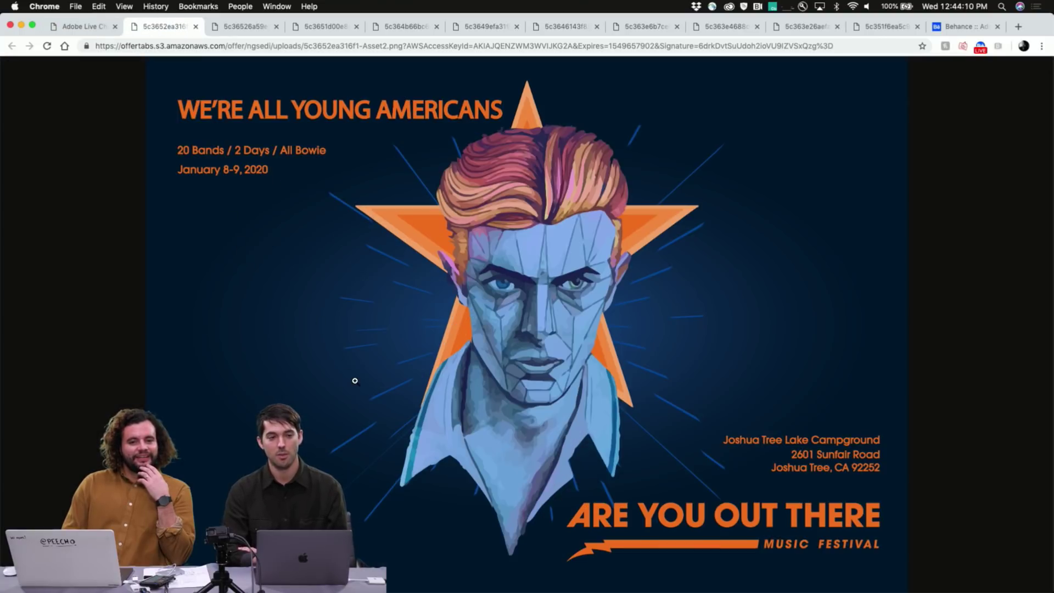
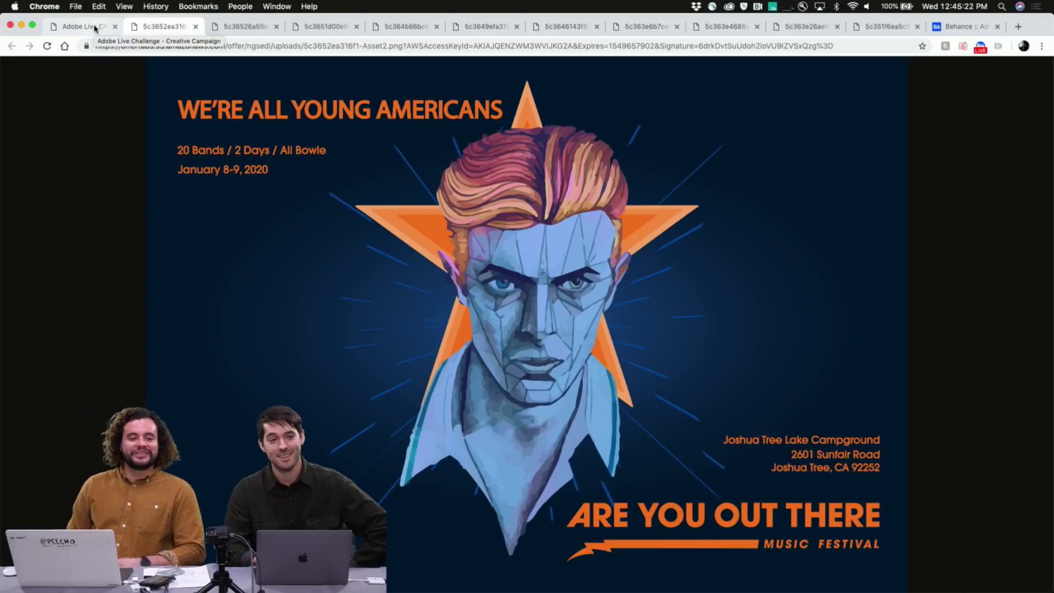
# - Return to the challenge gallery, go to the previous entry, and open the purple lightning-bolt face poster at full size
pyautogui.click(95, 29)
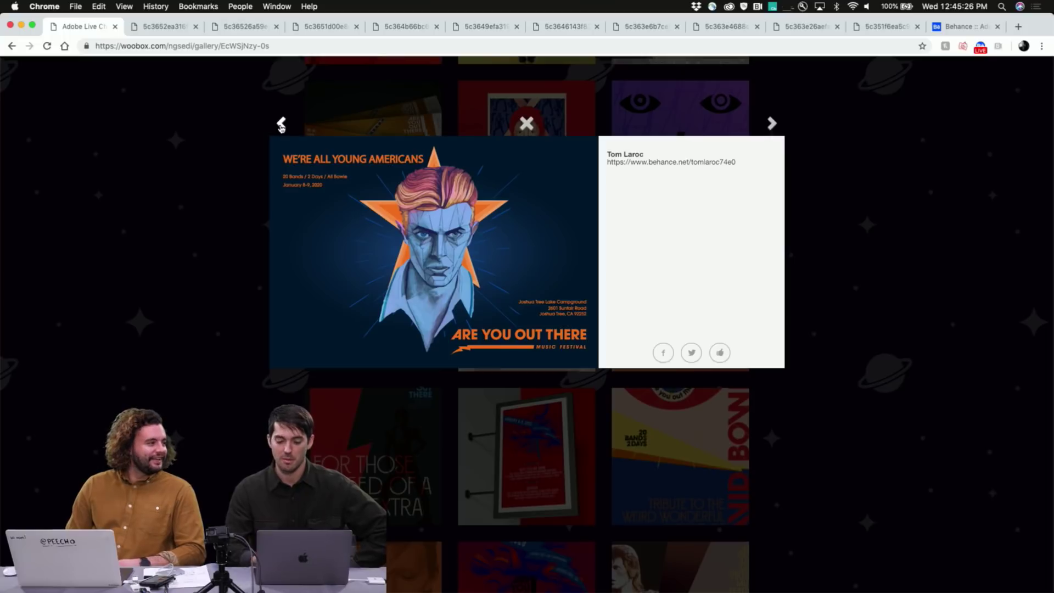
pyautogui.click(281, 124)
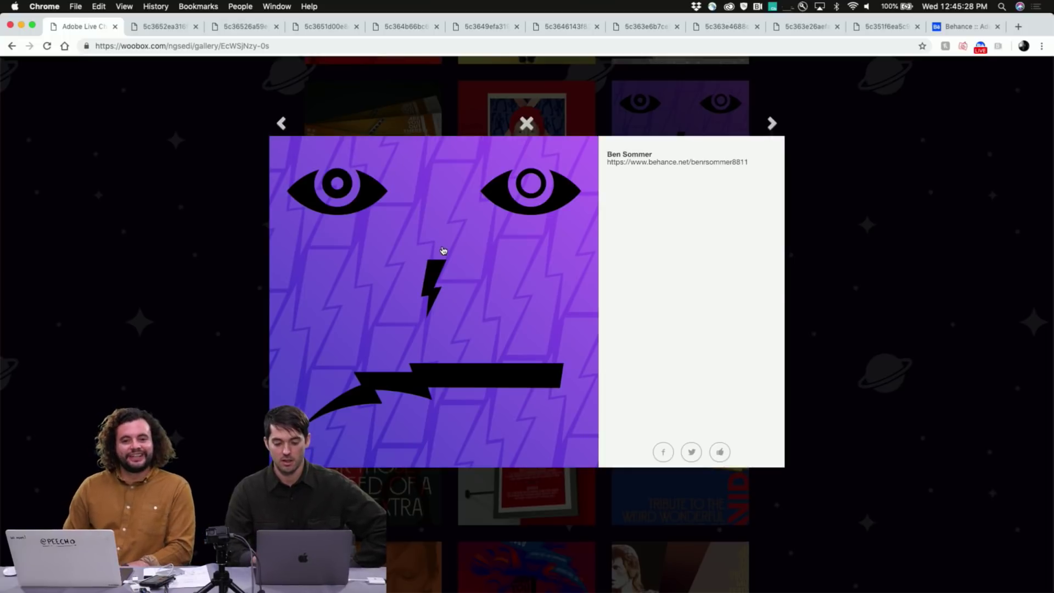
pyautogui.click(452, 298)
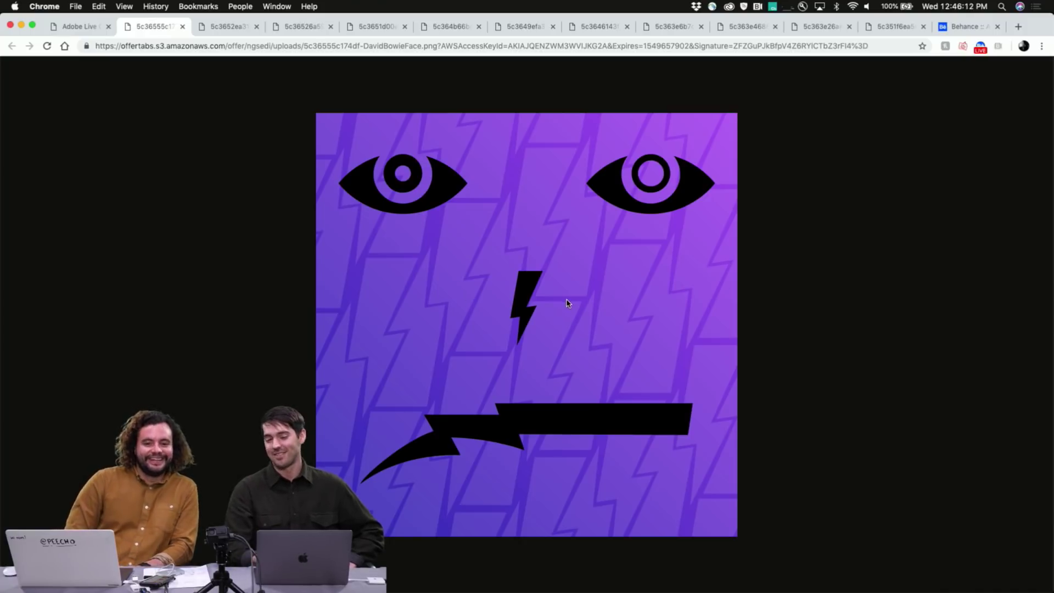
# - Return to the challenge gallery, go to the previous entry, and open the red-haired Bowie portrait poster at full size
pyautogui.click(67, 28)
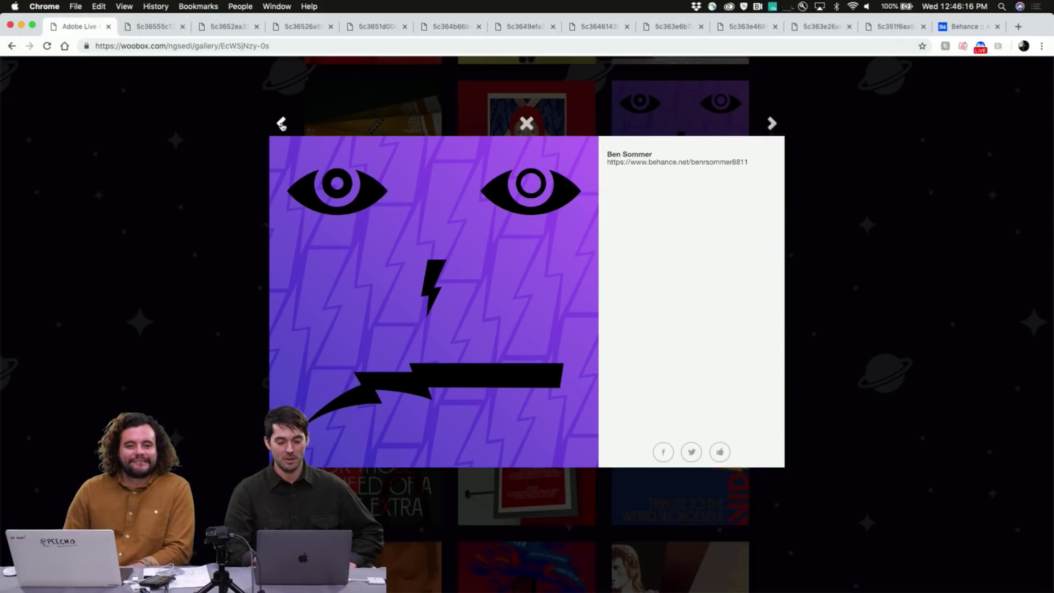
pyautogui.click(282, 125)
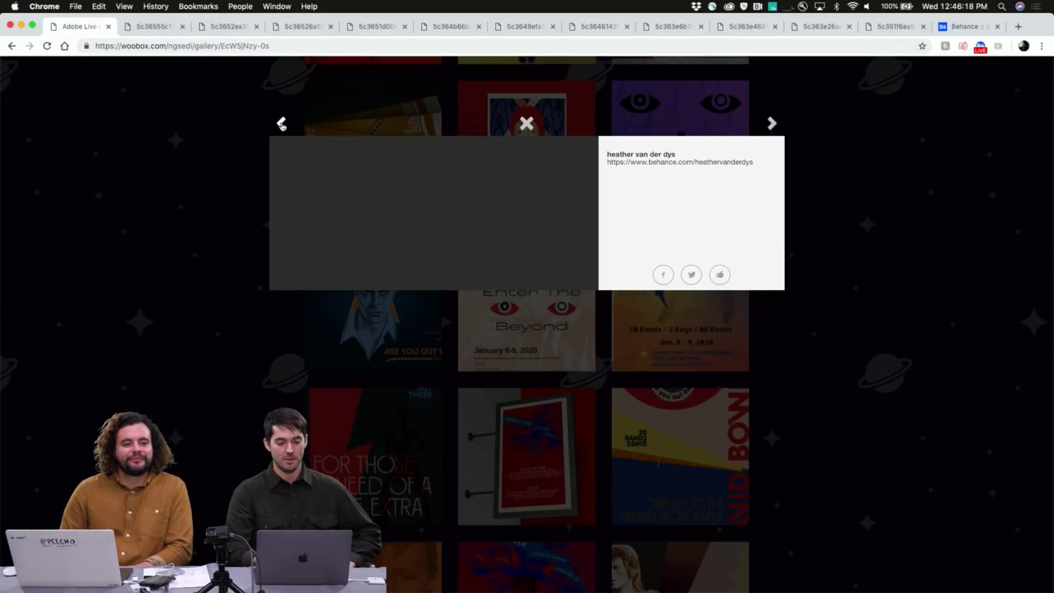
pyautogui.click(414, 288)
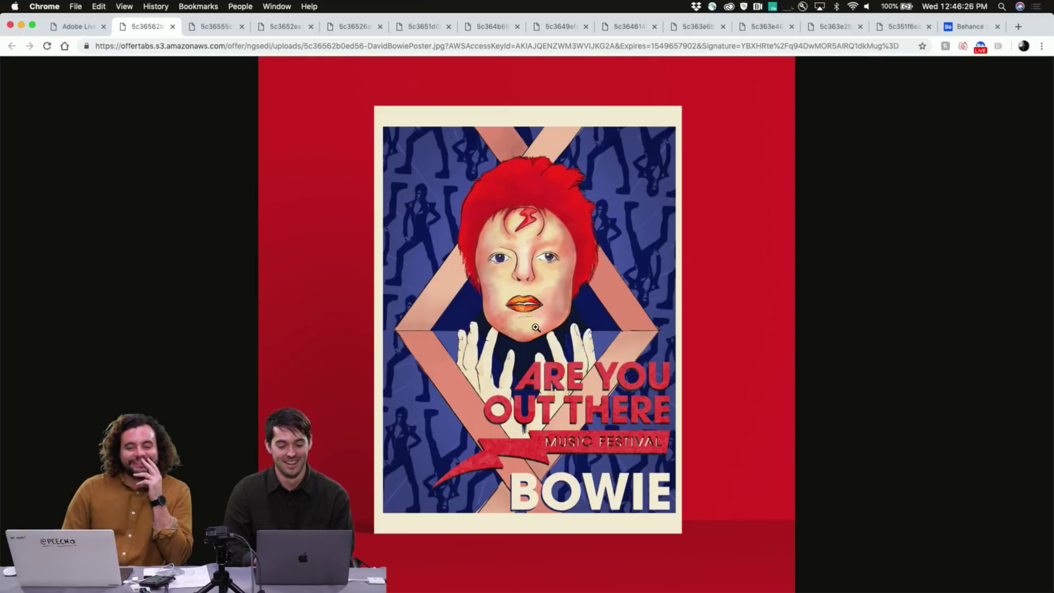
# - Examine the Bowie portrait poster's face, hair, hands, festival title, and bolt banner up close, and restore the full view
pyautogui.click(562, 358)
pyautogui.scroll(5, 542, 236)
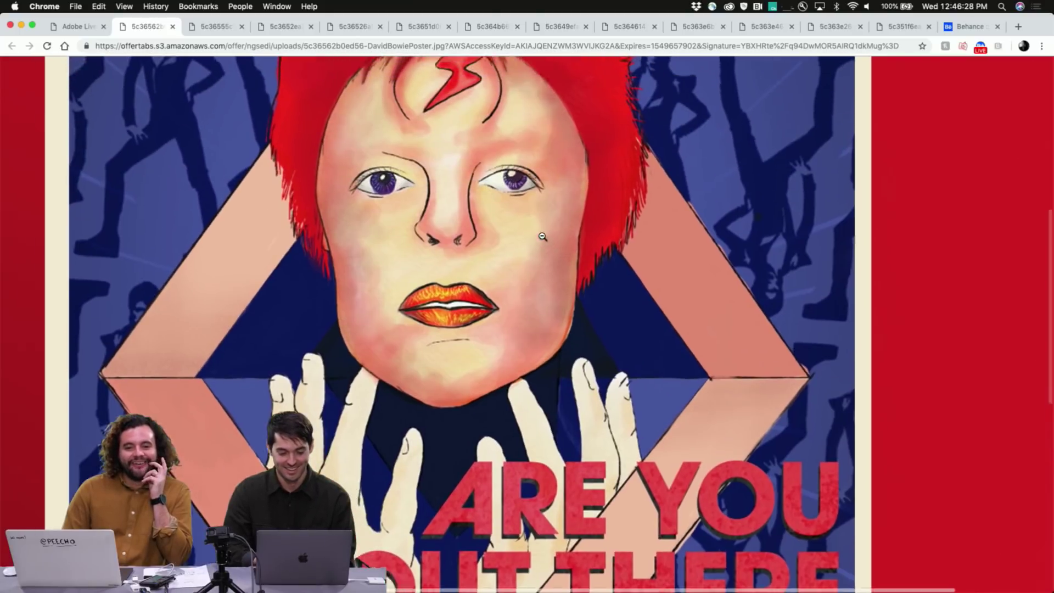
pyautogui.scroll(3, 481, 211)
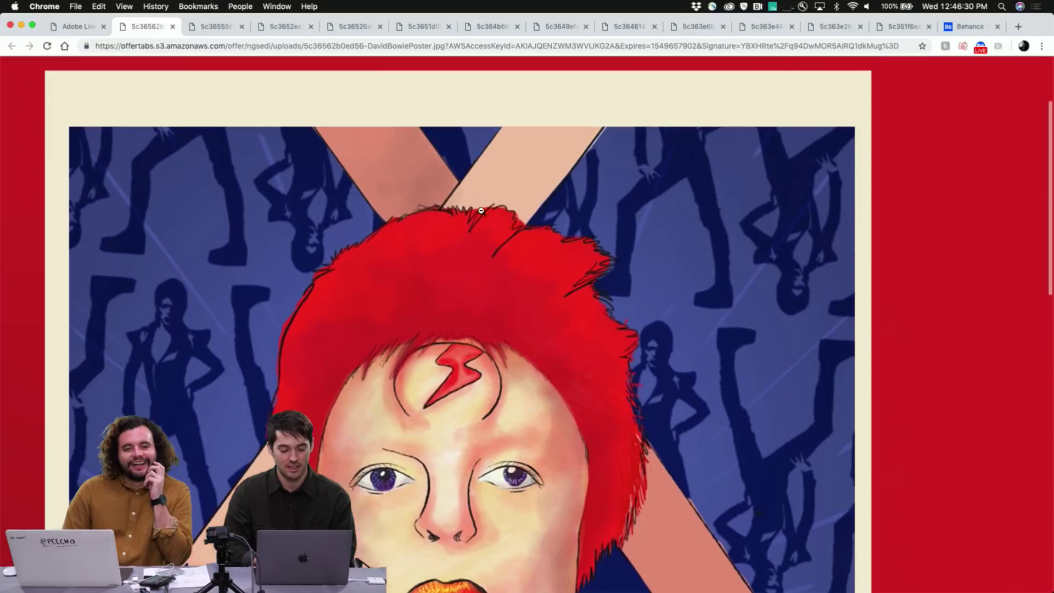
pyautogui.scroll(-10, 481, 210)
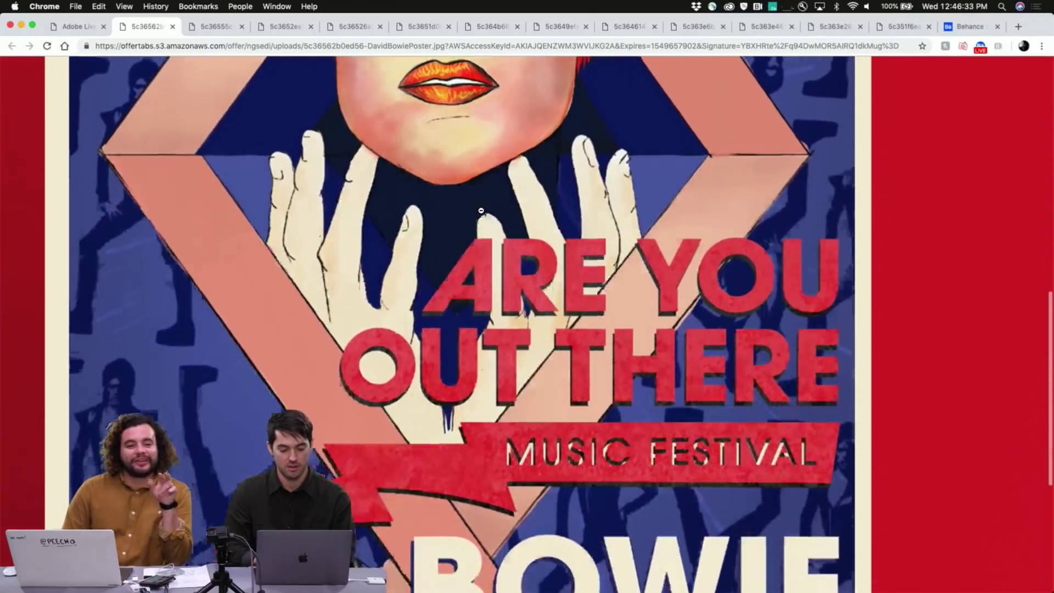
pyautogui.click(481, 211)
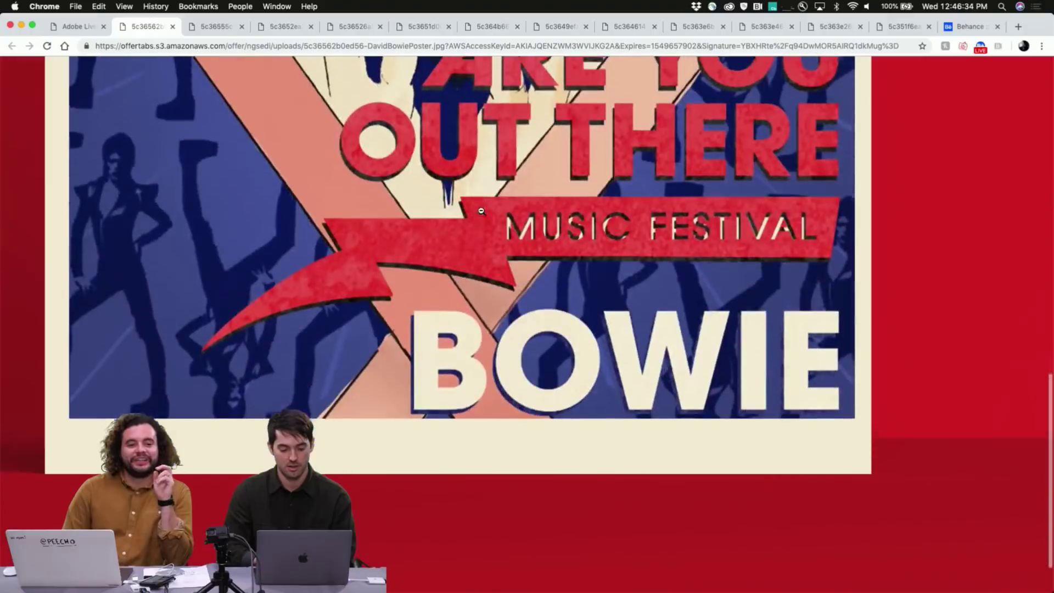
pyautogui.click(482, 211)
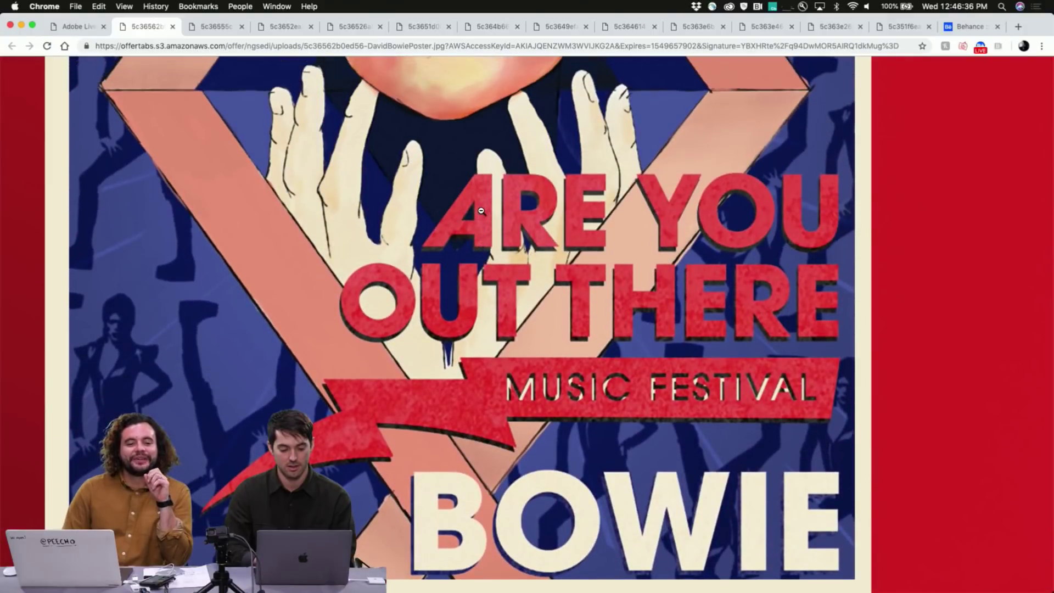
pyautogui.click(481, 211)
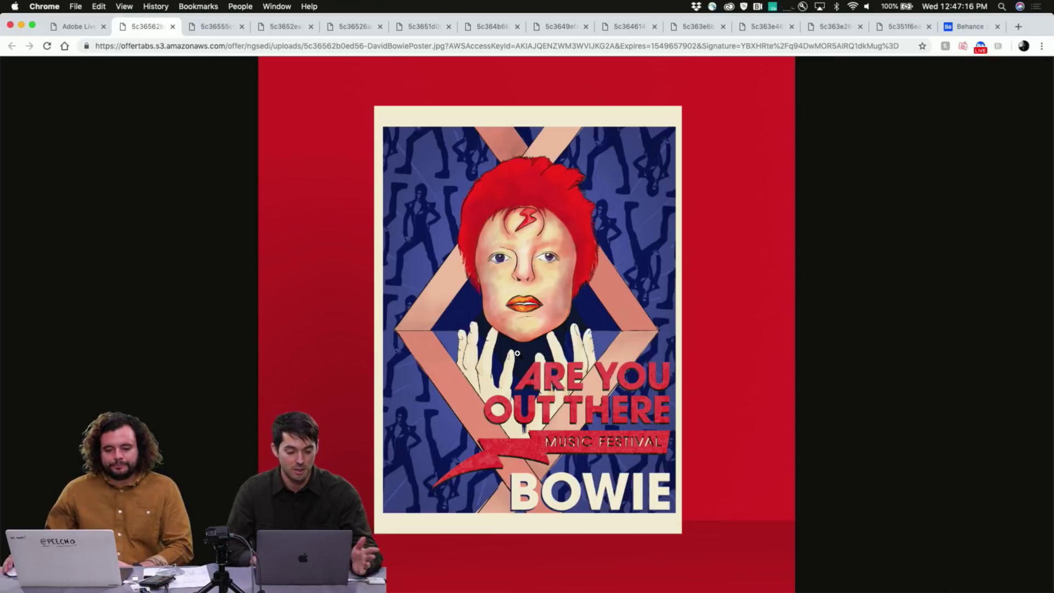
# - Return to the challenge gallery, go to the previous entry, and open the orange guitar ticket mockup at full size
pyautogui.click(82, 25)
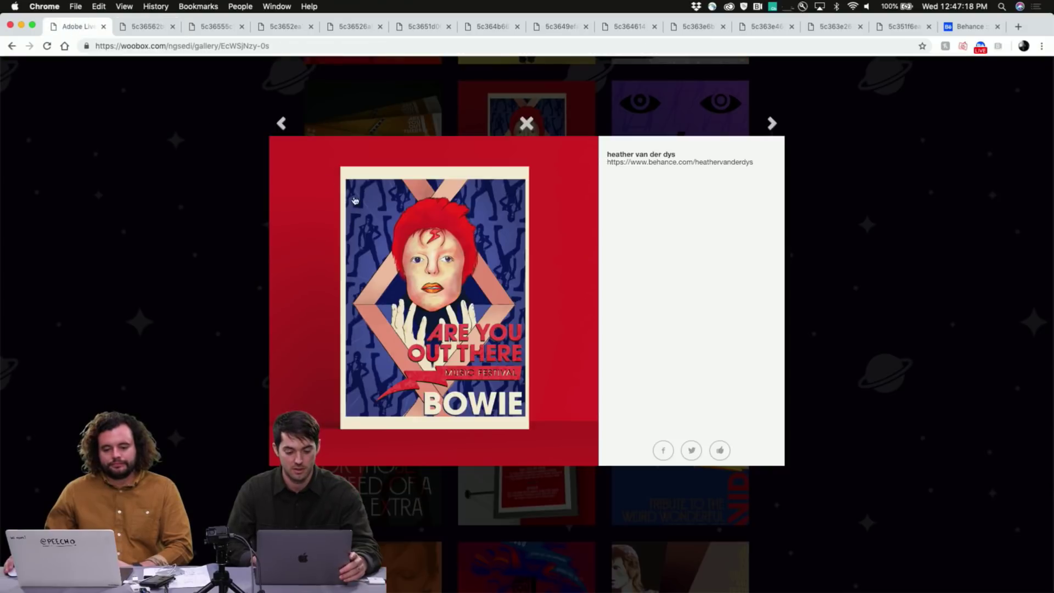
pyautogui.click(281, 123)
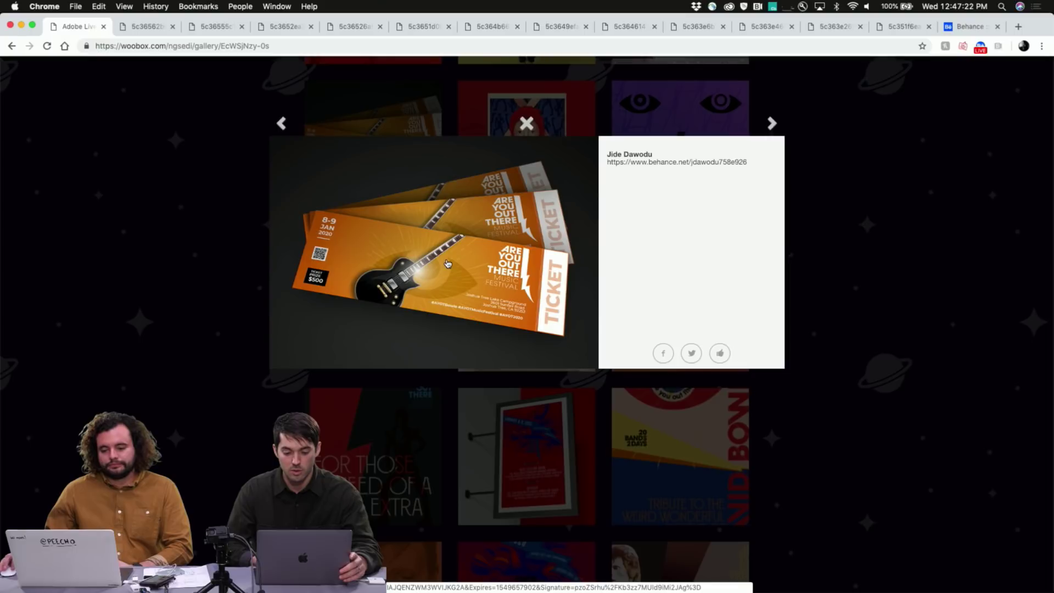
pyautogui.click(448, 265)
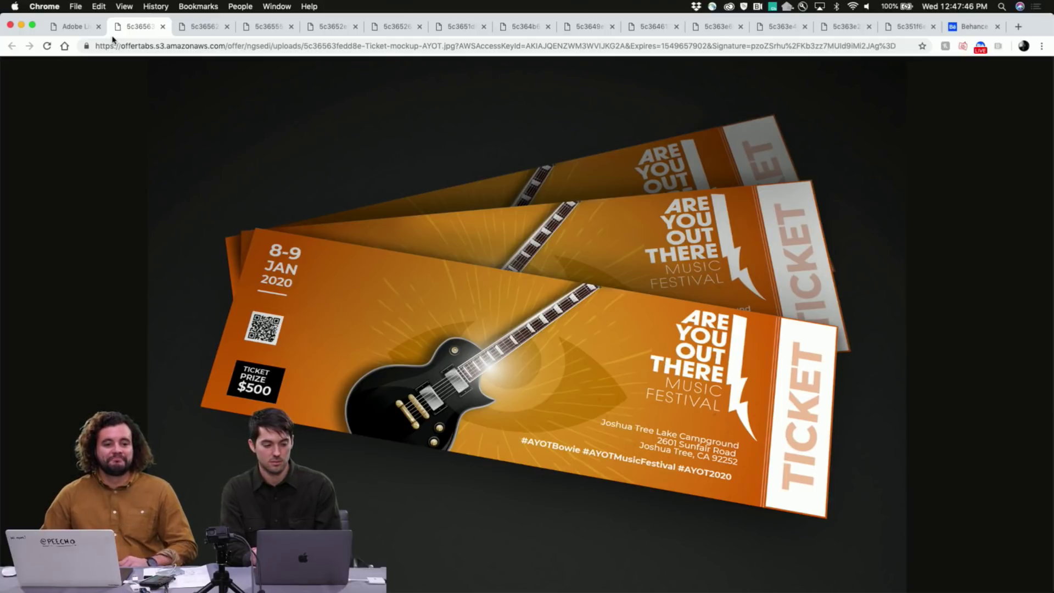
# - Return to the challenge gallery, close the ticket entry, and open the landscape Bowie poster split by a lightning bolt at full size
pyautogui.click(81, 31)
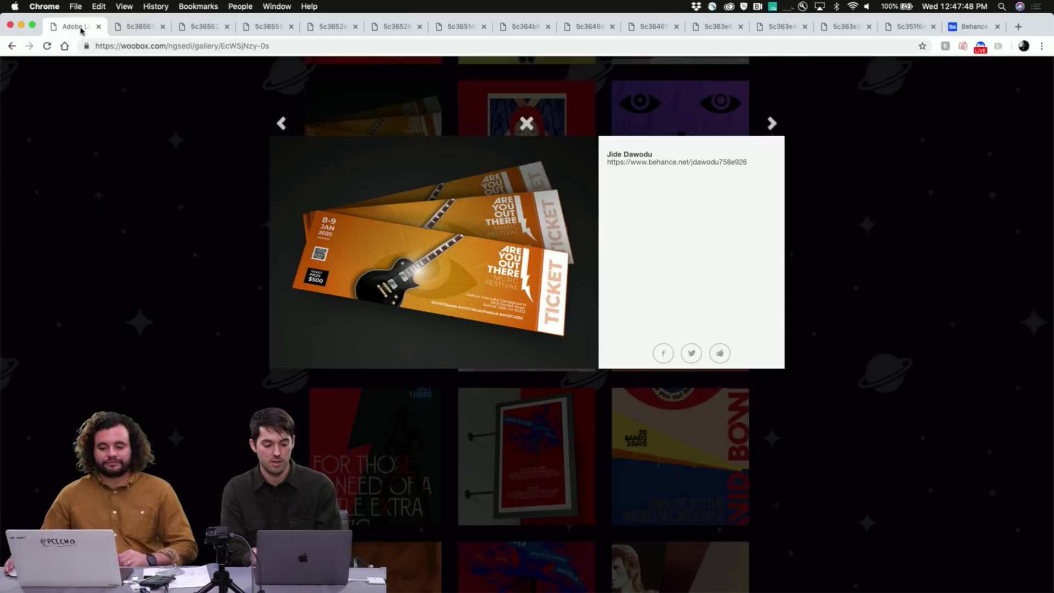
pyautogui.click(159, 253)
pyautogui.scroll(10, 501, 363)
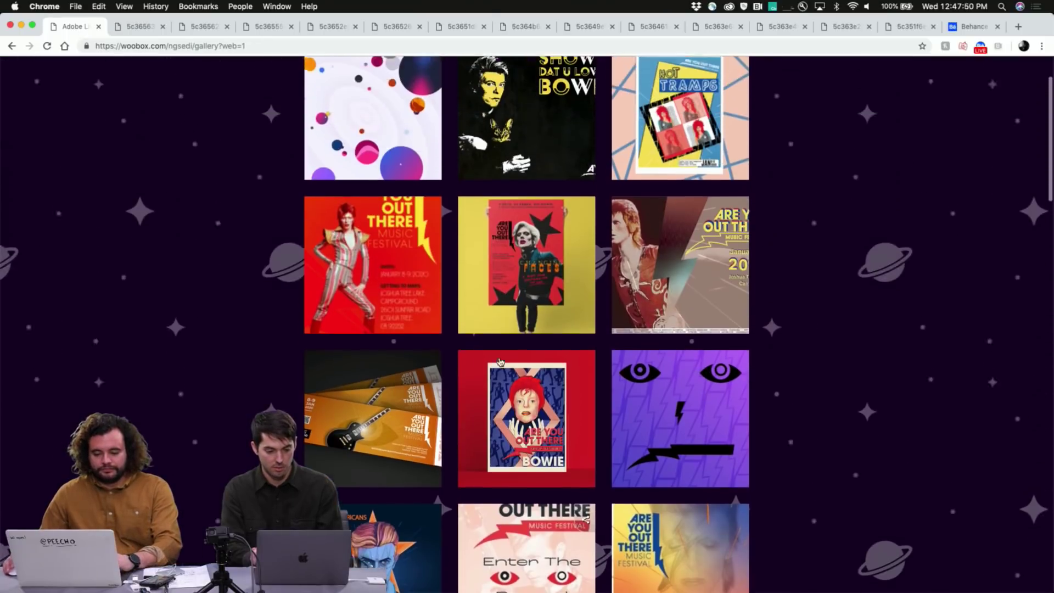
pyautogui.click(648, 340)
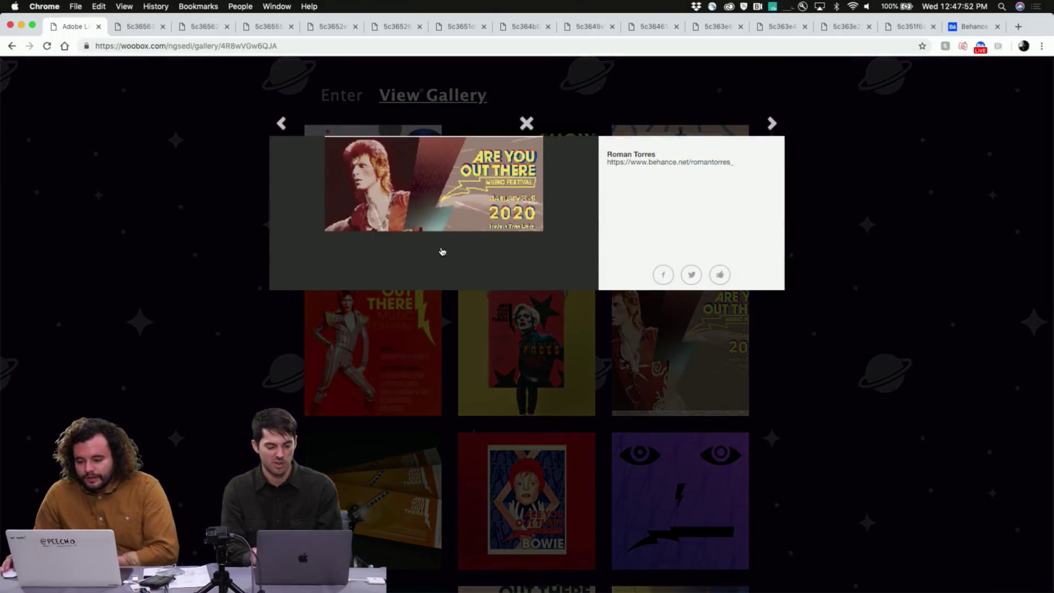
pyautogui.click(437, 247)
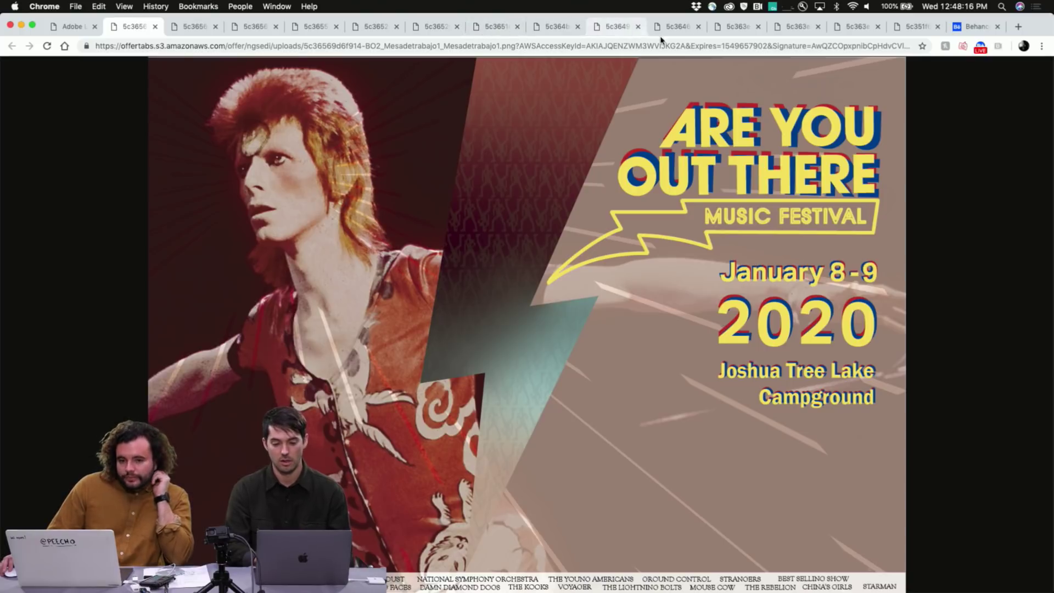
# - Compare the landscape split-bolt poster with its other version that has the outlined festival logo, and return to the newly opened one
pyautogui.click(790, 28)
pyautogui.click(855, 31)
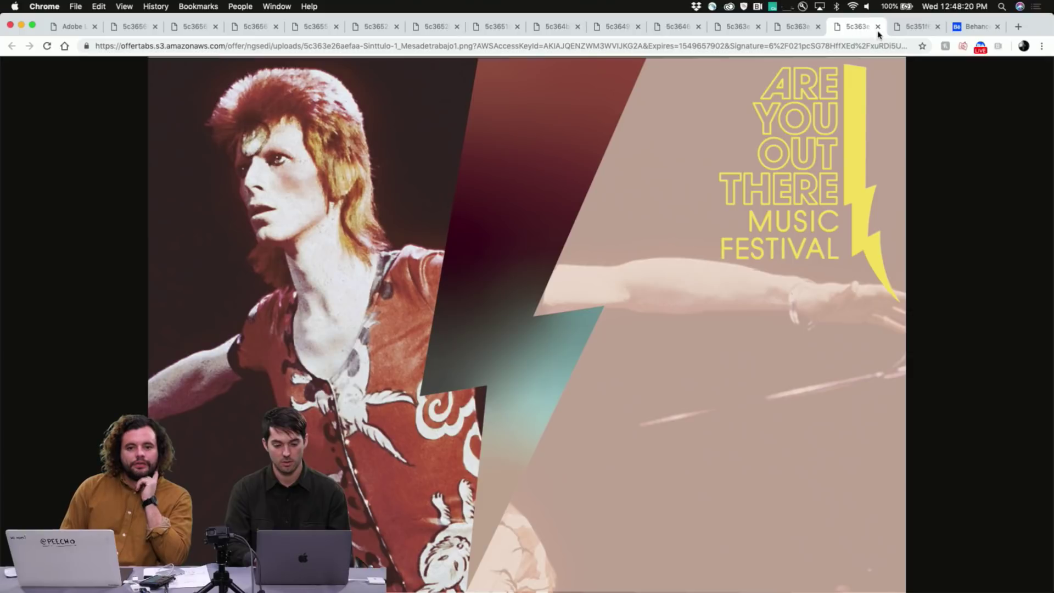
pyautogui.click(140, 30)
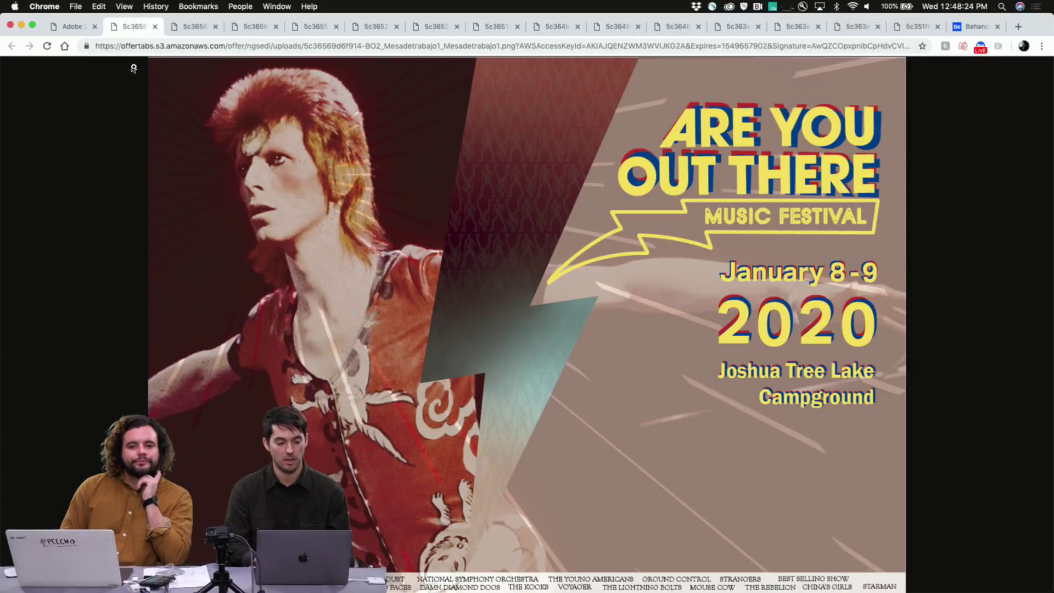
# - Return to the challenge gallery, go to the previous entry, and open the Changing Faces poster at full size
pyautogui.click(79, 33)
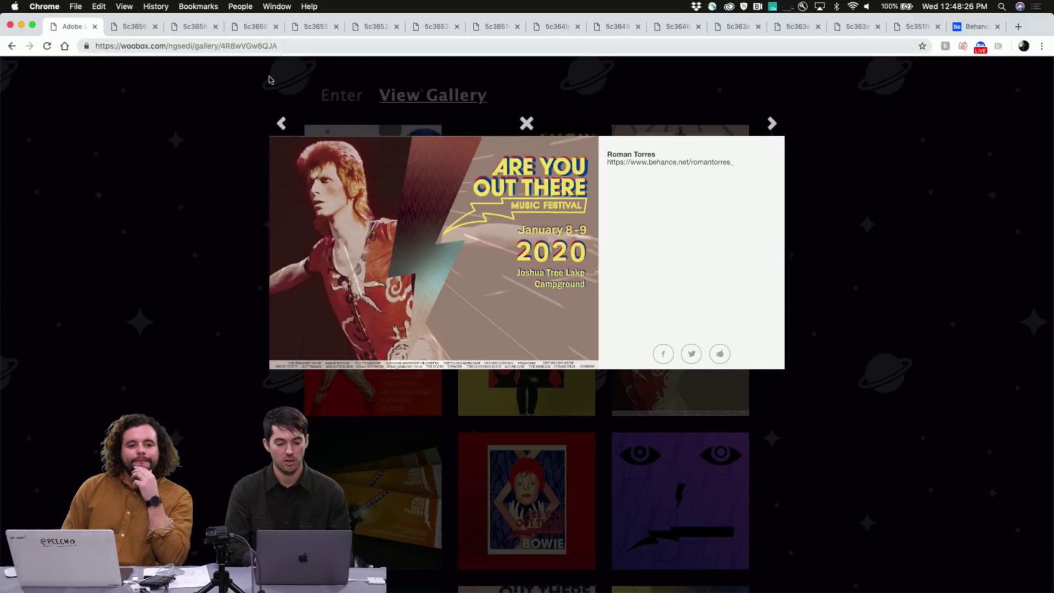
pyautogui.click(281, 125)
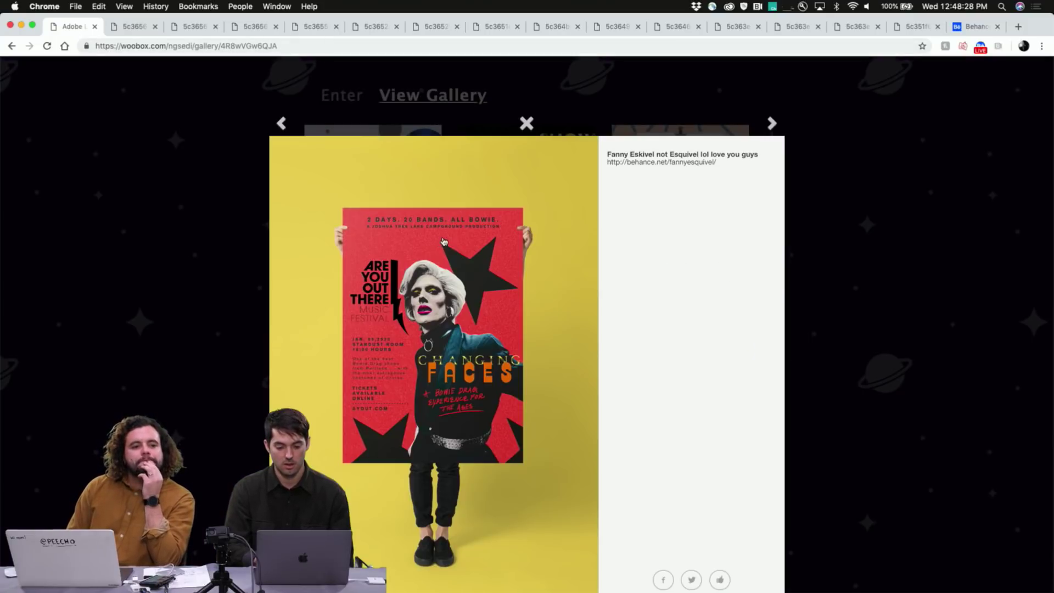
pyautogui.click(450, 271)
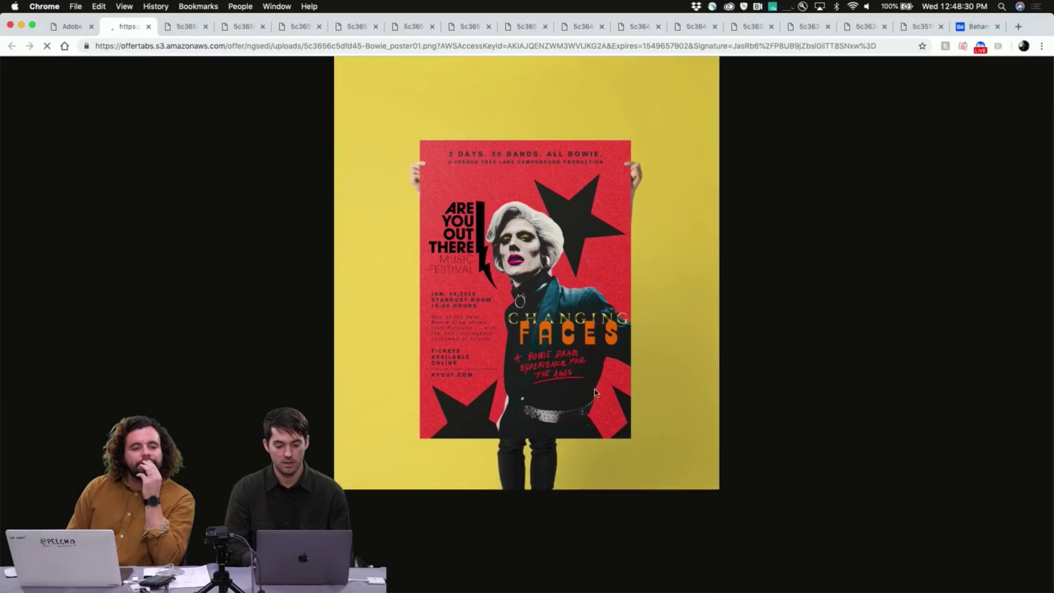
# - Examine the Changing Faces poster's portrait, festival logo, and header lines up close, and restore the full view
pyautogui.click(547, 278)
pyautogui.hscroll(-3, 511, 277)
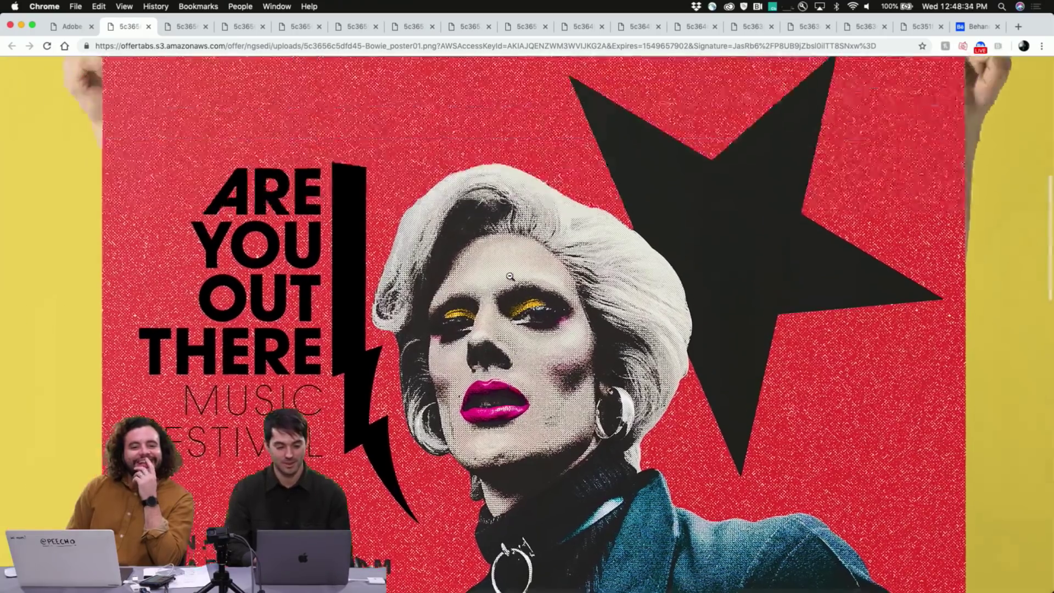
pyautogui.scroll(5, 510, 276)
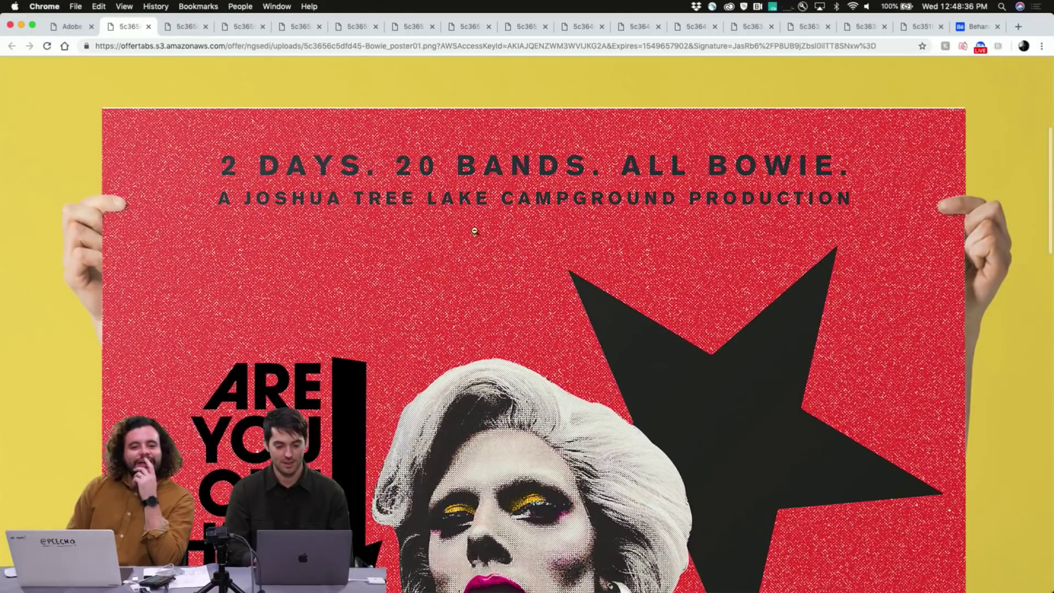
pyautogui.scroll(-2, 482, 296)
pyautogui.click(485, 300)
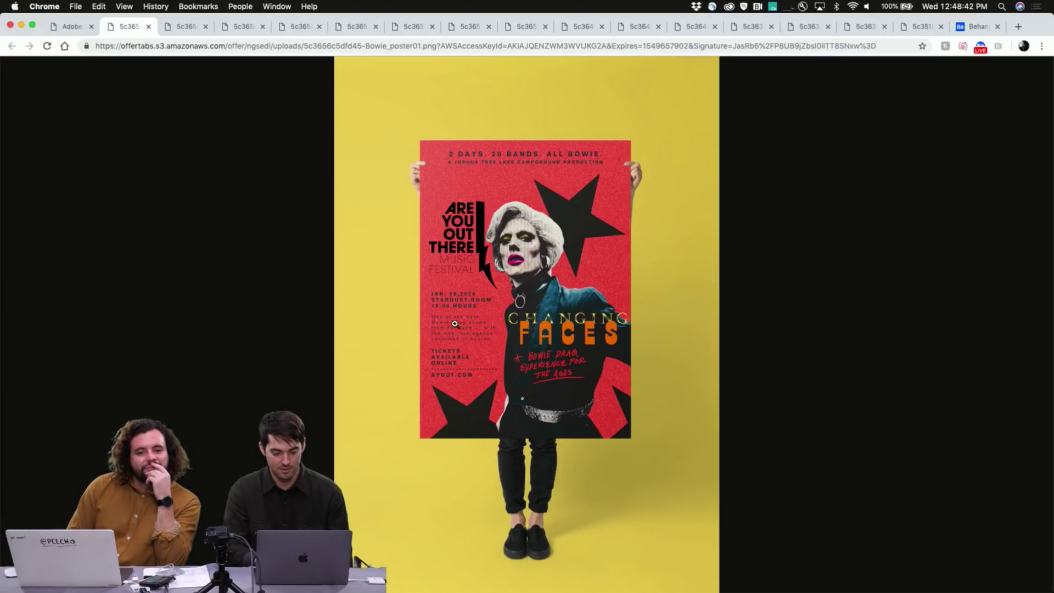
# - Examine the Changing Faces title lettering and handwritten tagline up close, and restore the full view
pyautogui.click(562, 369)
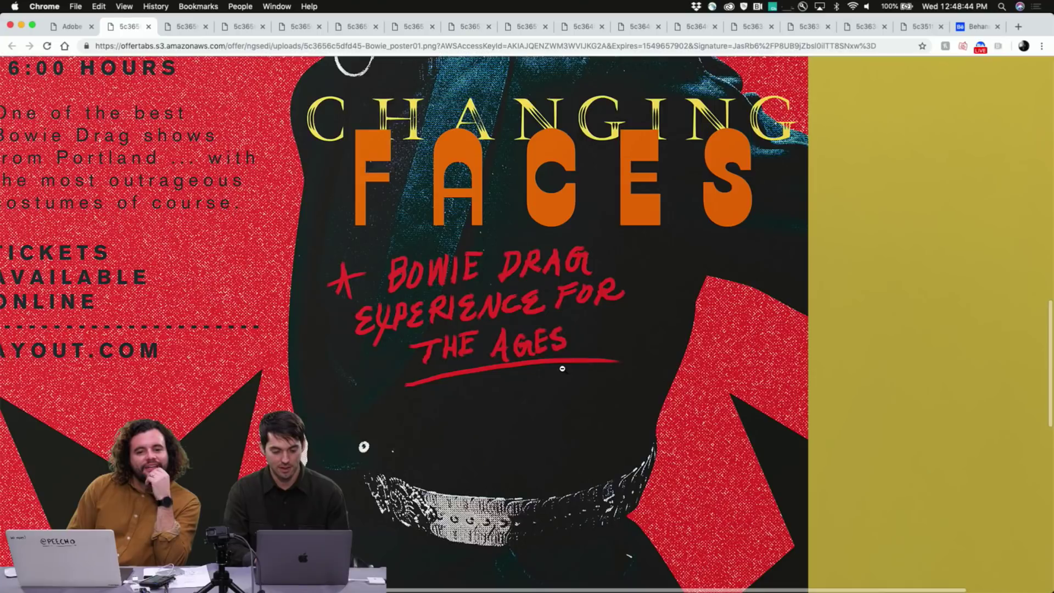
pyautogui.click(480, 359)
pyautogui.click(536, 375)
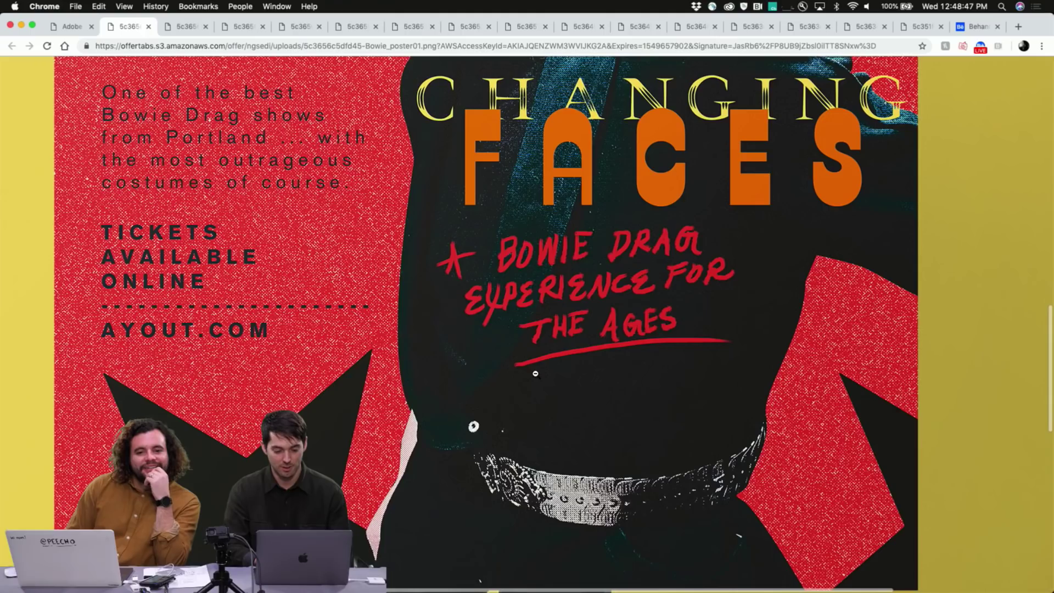
pyautogui.click(574, 329)
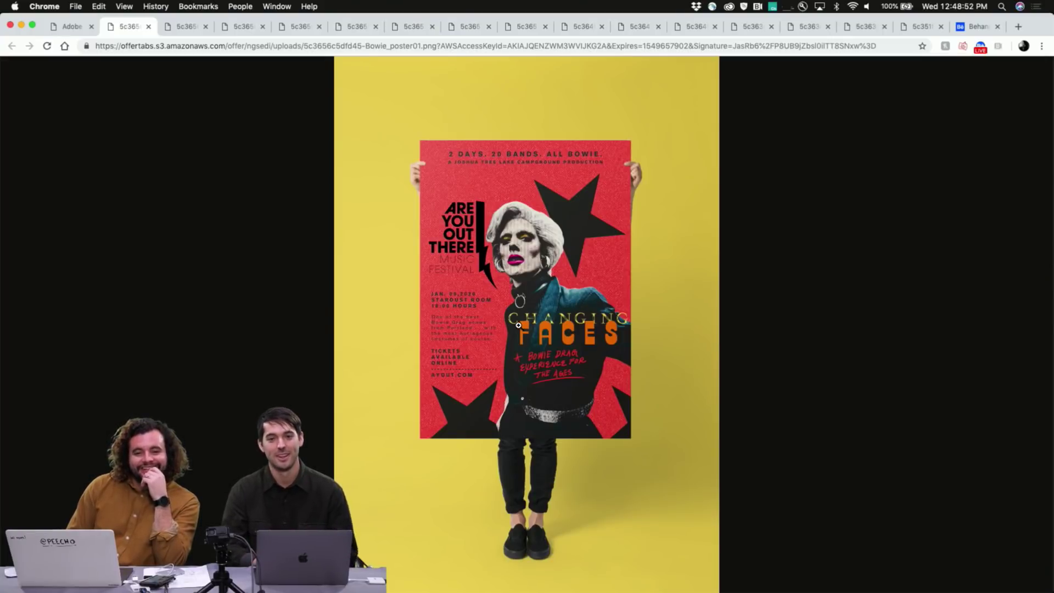
# - Examine the Changing Faces poster's date, show description, ticket text, and website address up close, and restore the full view
pyautogui.click(468, 317)
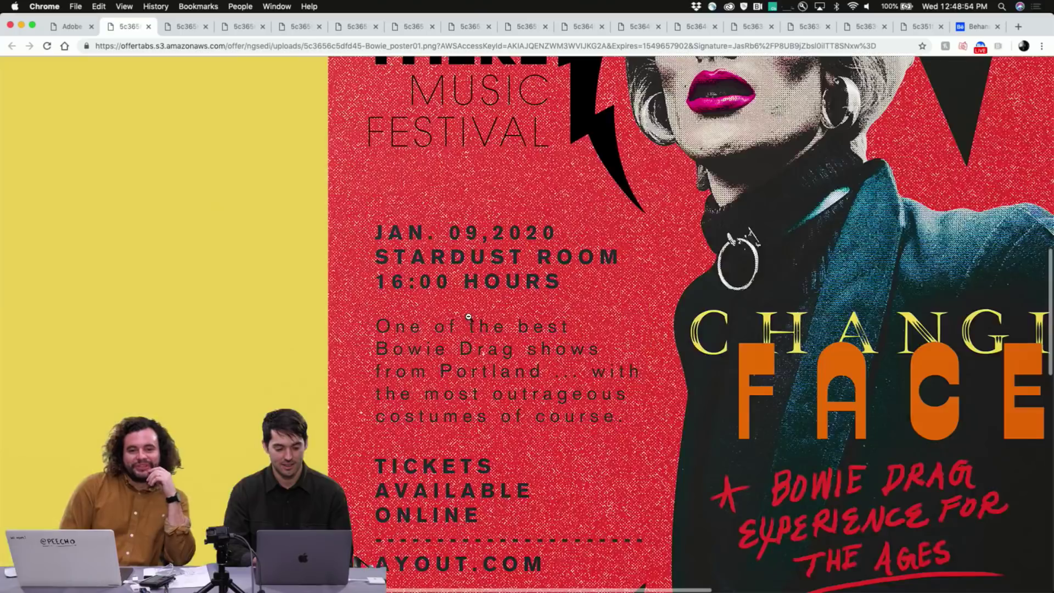
pyautogui.scroll(-3, 478, 341)
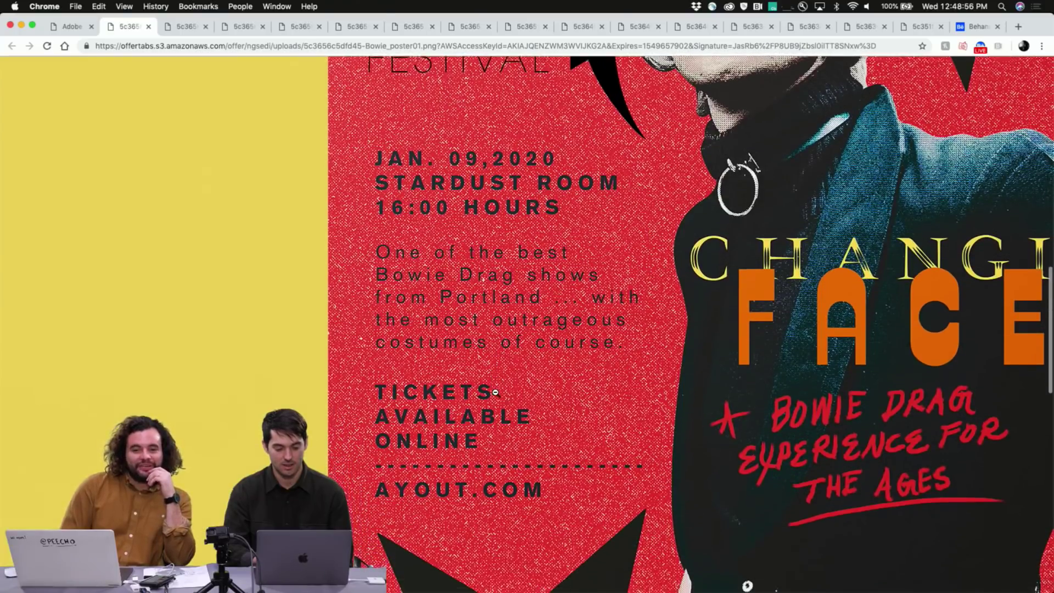
pyautogui.scroll(-2, 496, 393)
pyautogui.click(578, 361)
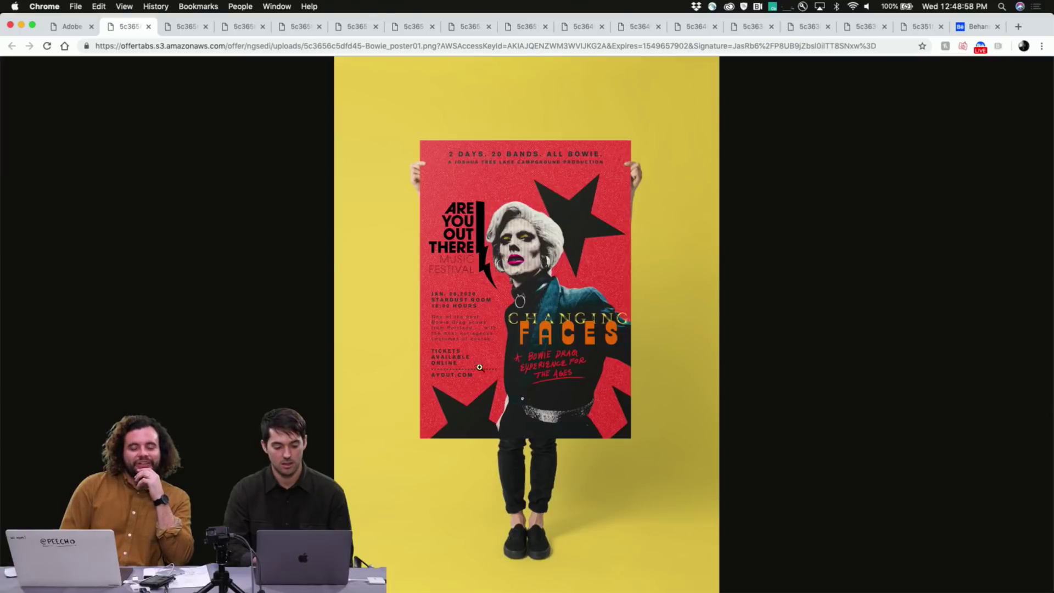
pyautogui.click(460, 376)
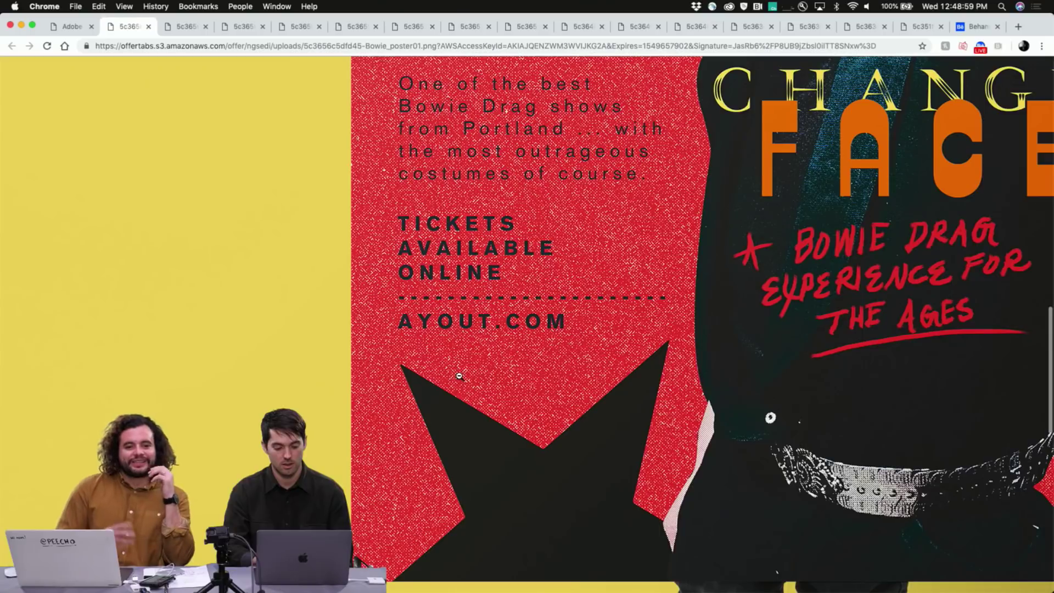
pyautogui.click(502, 340)
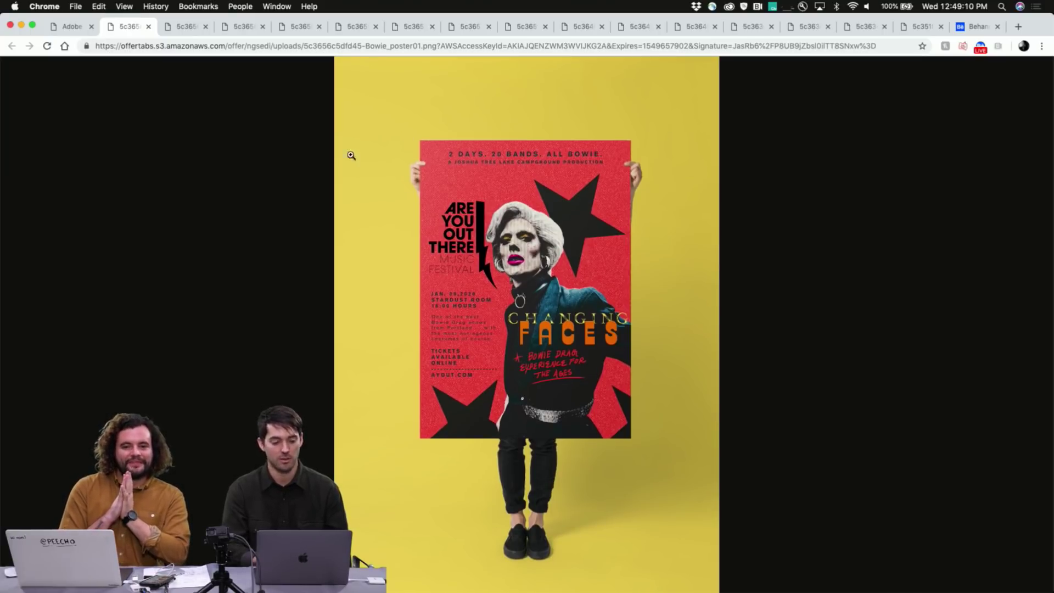
# - Return to the challenge gallery, go to the previous entry, and open the red striped-jumpsuit Bowie poster at full size
pyautogui.click(74, 29)
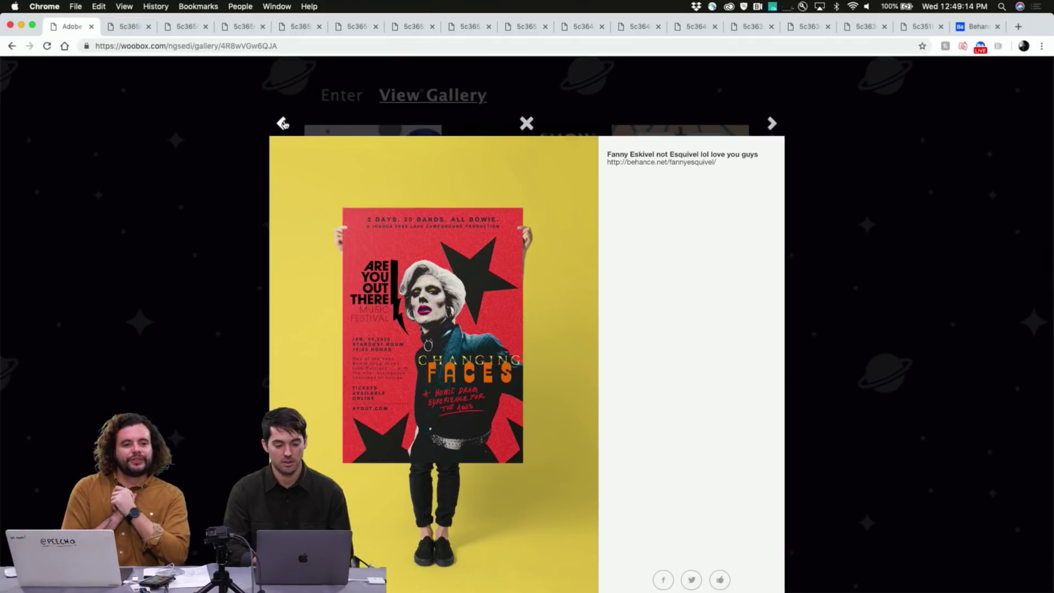
pyautogui.click(282, 124)
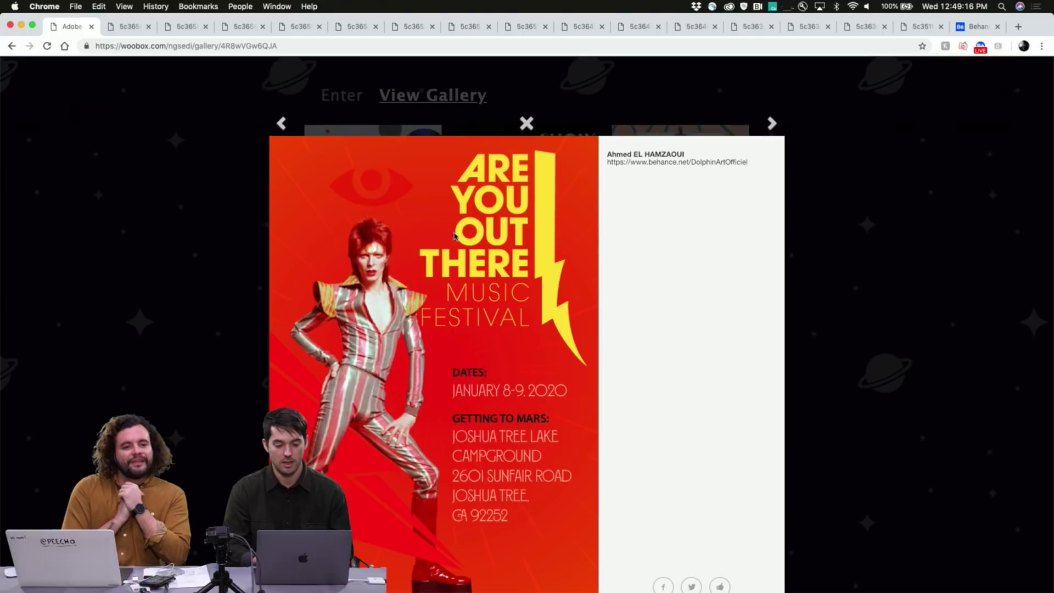
pyautogui.click(455, 236)
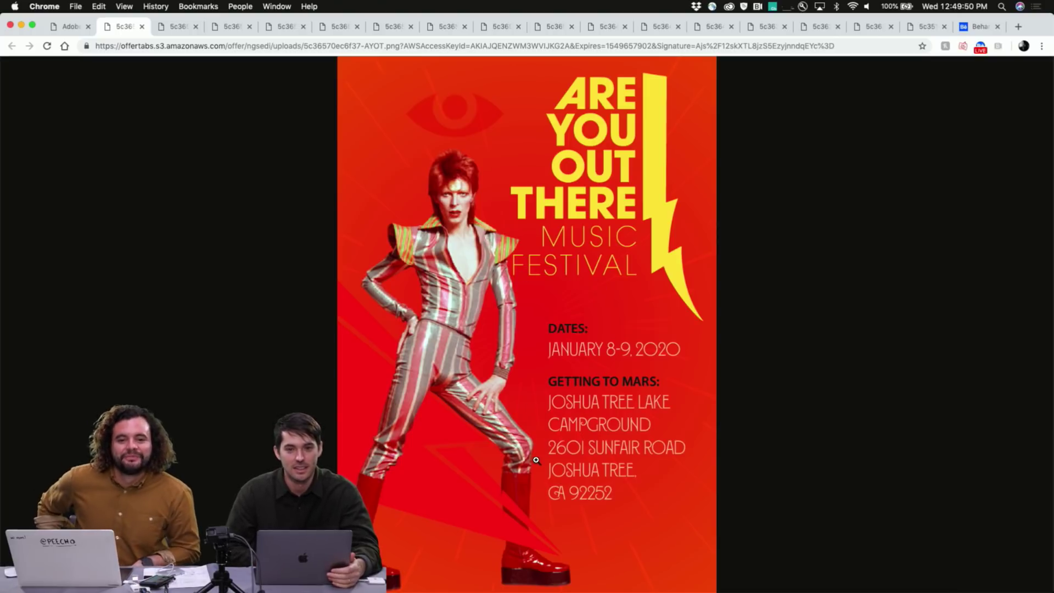
# - Check the red striped-jumpsuit poster's gallery entry, and examine the figure and title up close in the full-size image
pyautogui.click(71, 28)
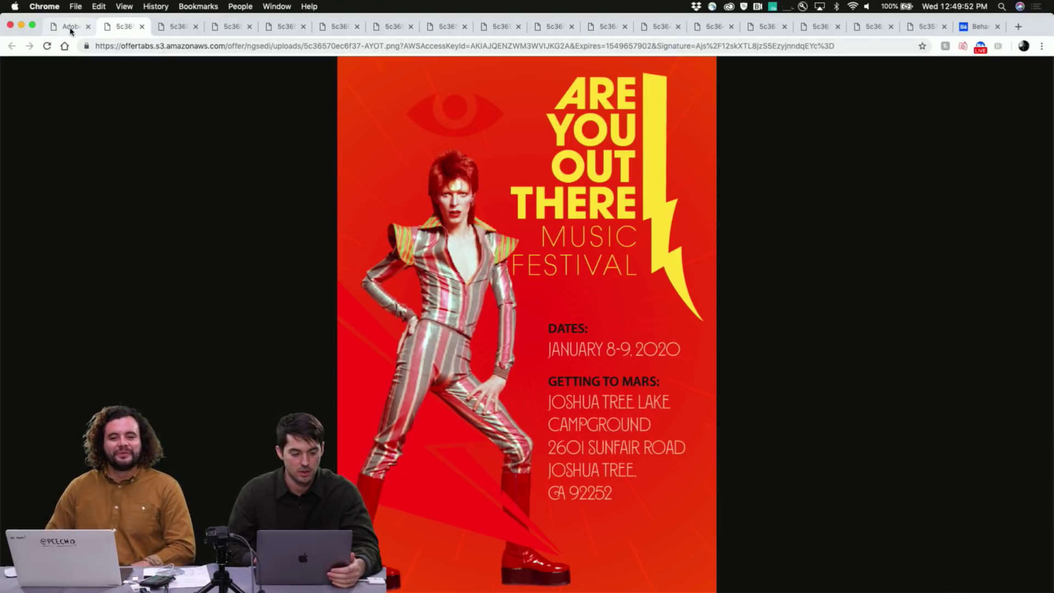
pyautogui.scroll(-1, 433, 362)
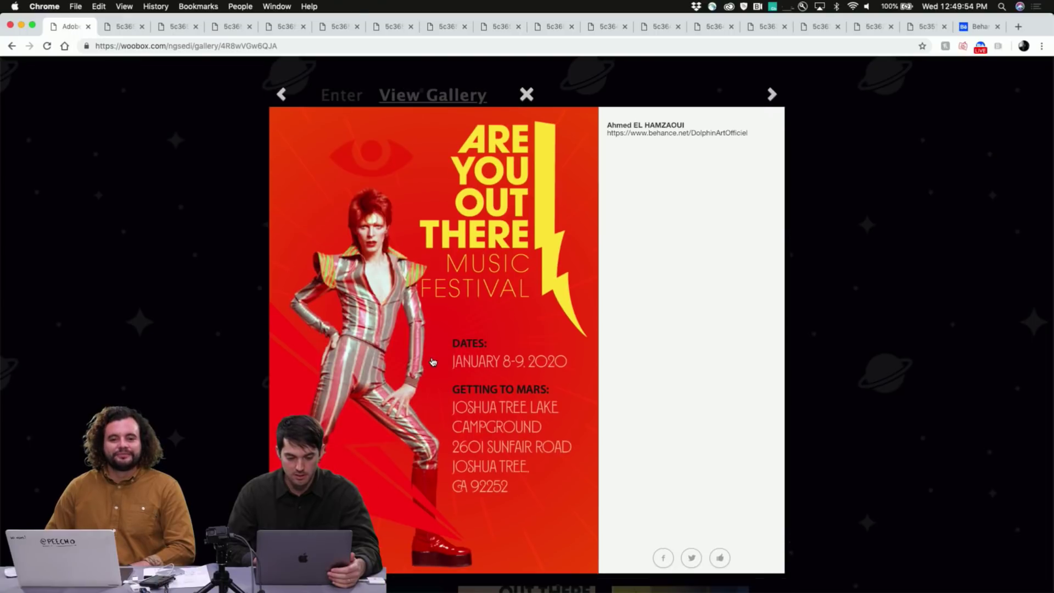
pyautogui.scroll(-1, 434, 362)
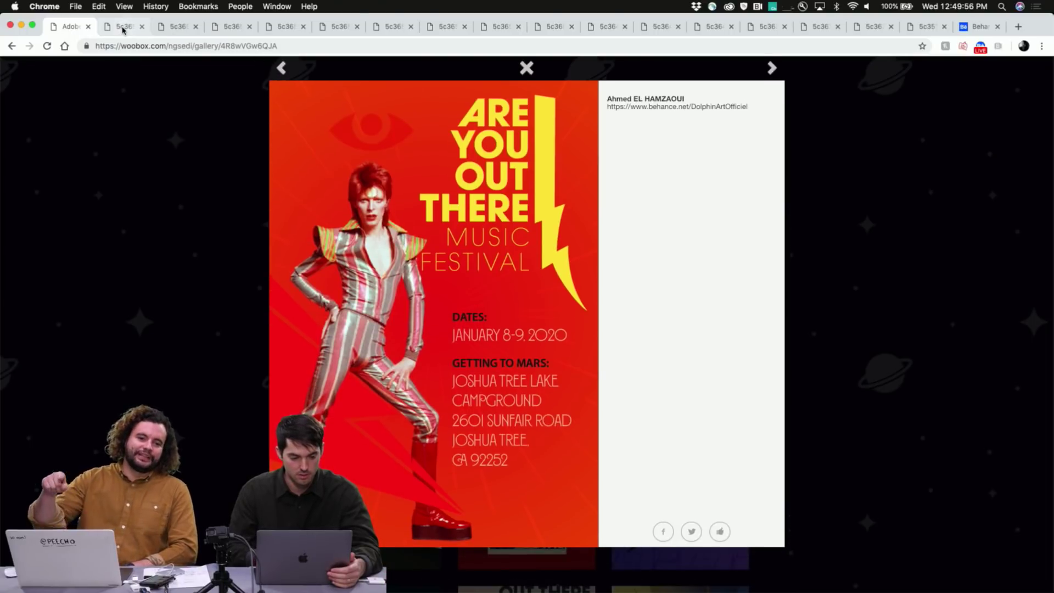
pyautogui.click(123, 29)
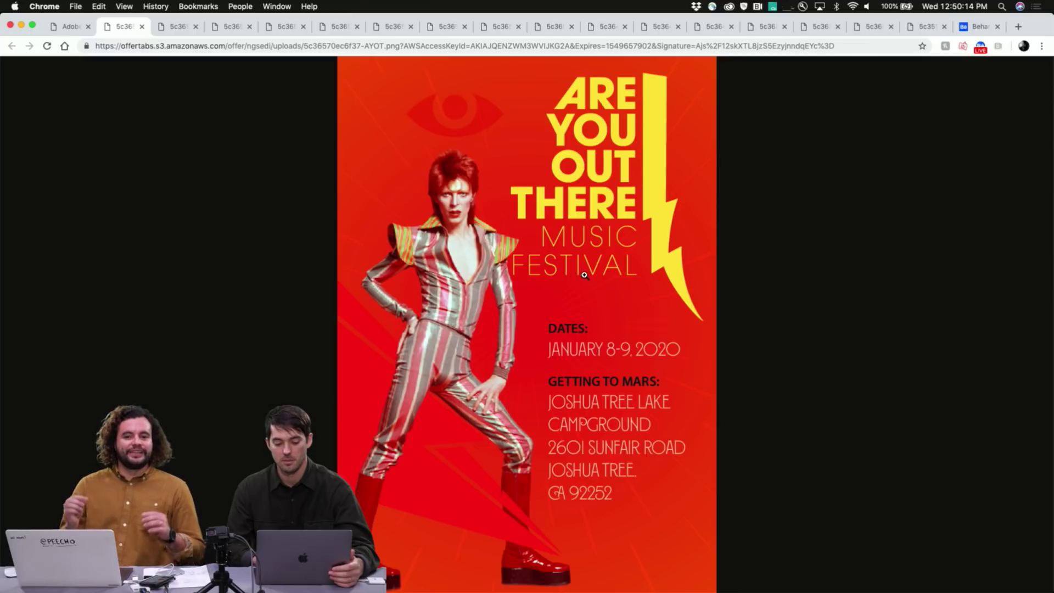
pyautogui.click(503, 249)
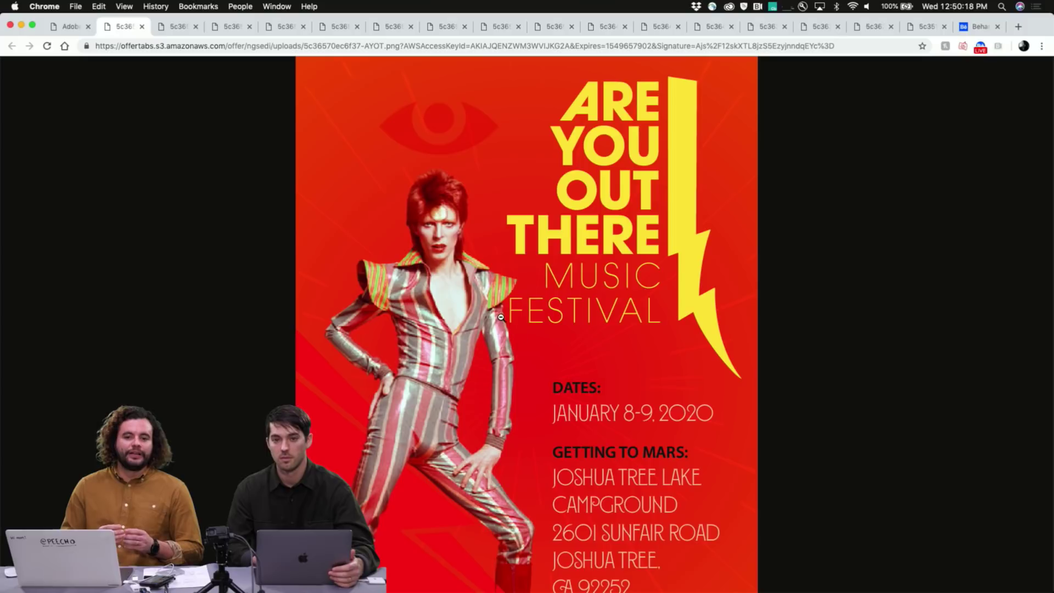
pyautogui.click(500, 295)
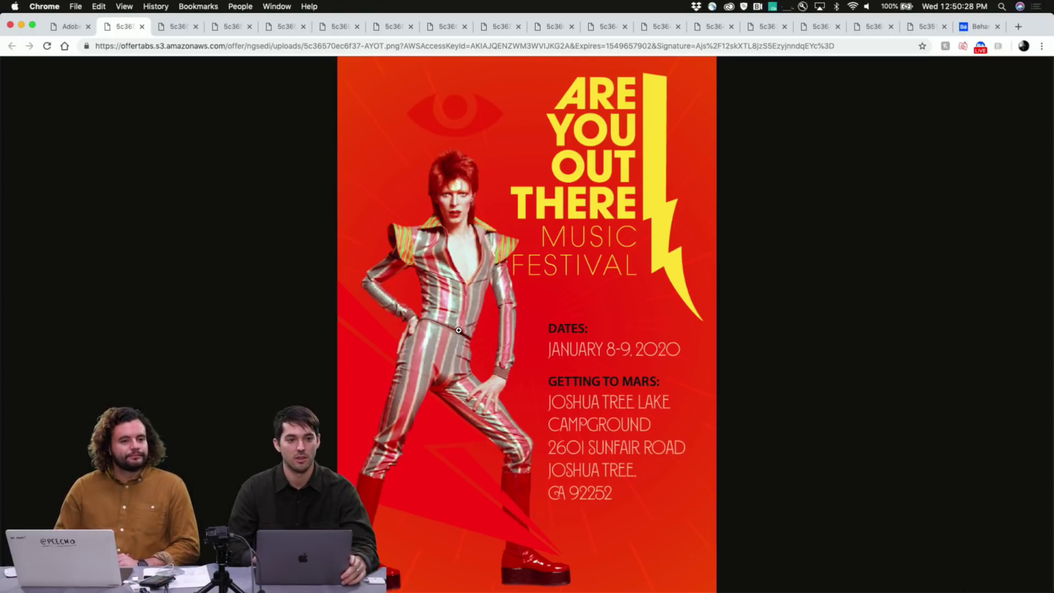
# - Return to the challenge gallery, go to the previous entry, and open the Hot Tramps poster at full size
pyautogui.click(68, 27)
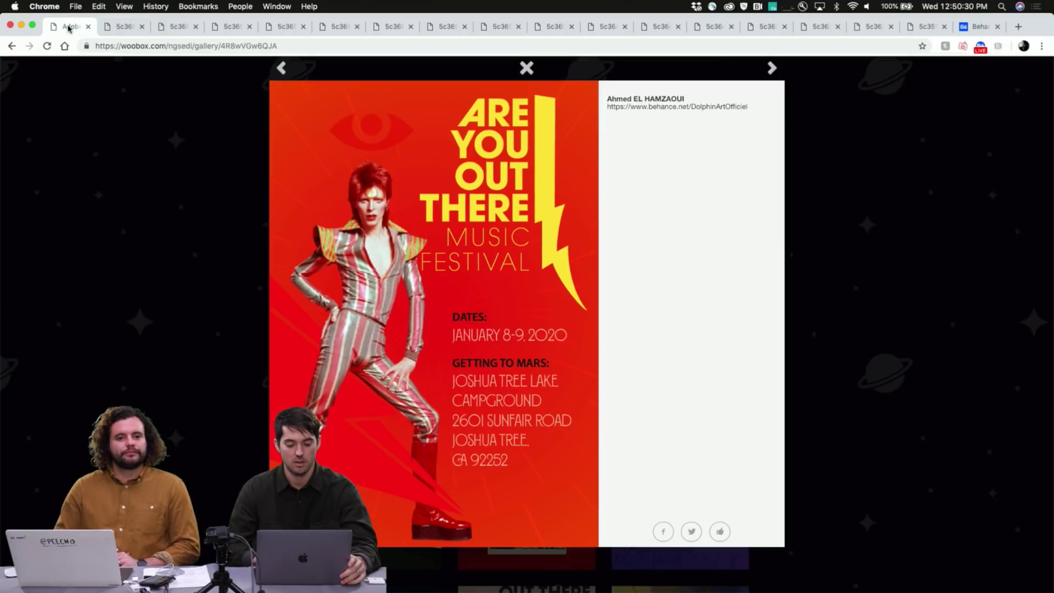
pyautogui.click(280, 69)
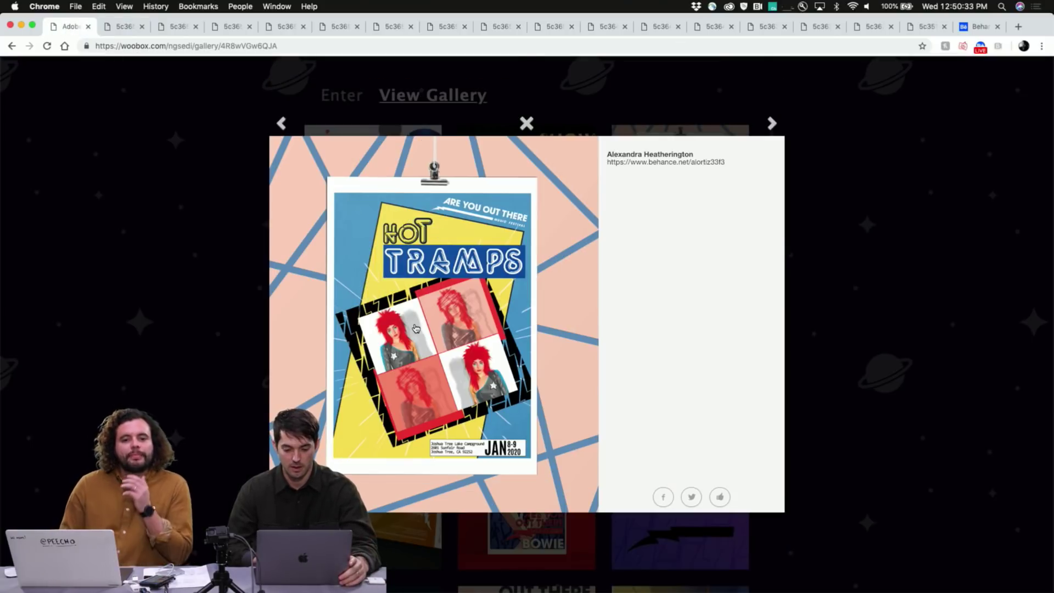
pyautogui.click(415, 328)
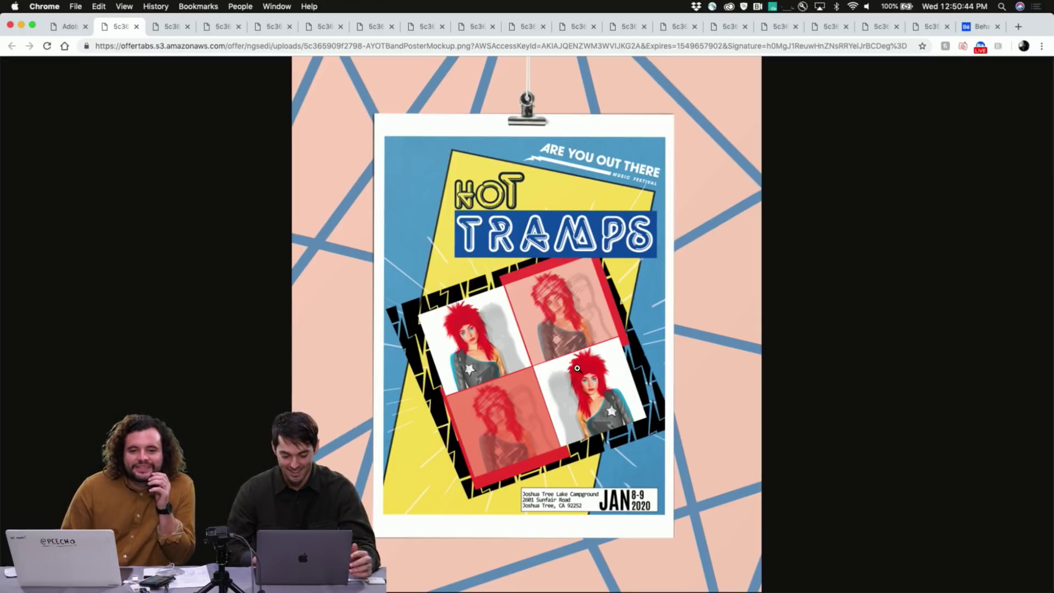
# - Examine the four red-haired portrait panels of the Hot Tramps poster up close, and restore the full view
pyautogui.click(555, 380)
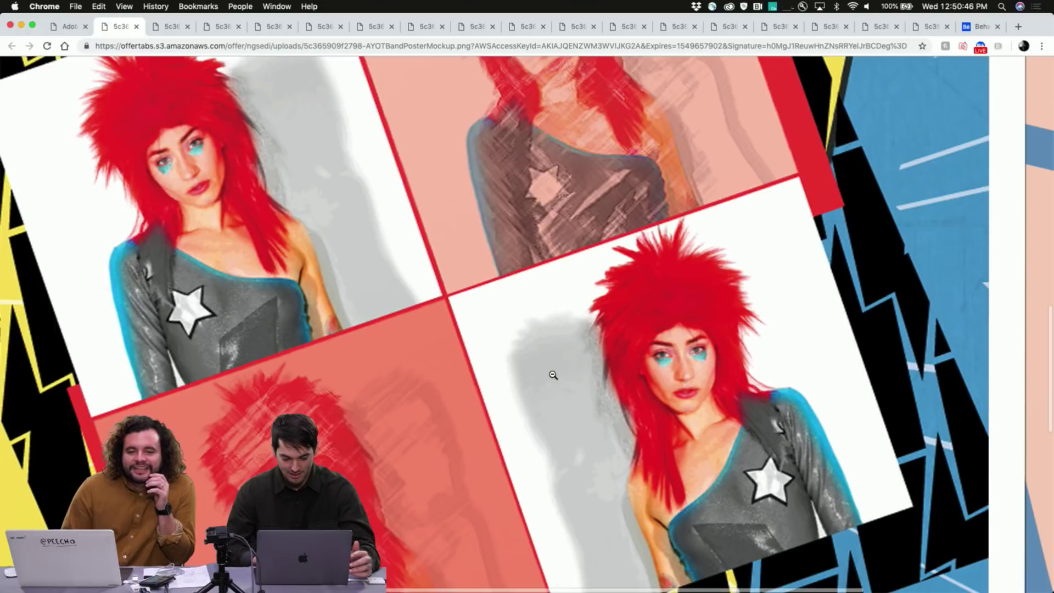
pyautogui.scroll(3, 538, 374)
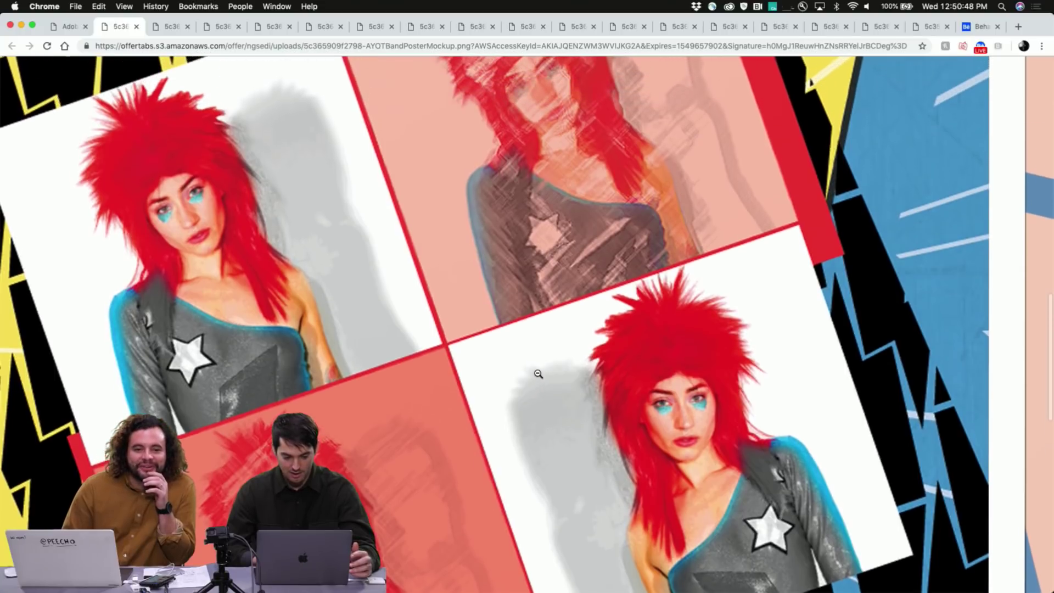
pyautogui.scroll(-5, 539, 374)
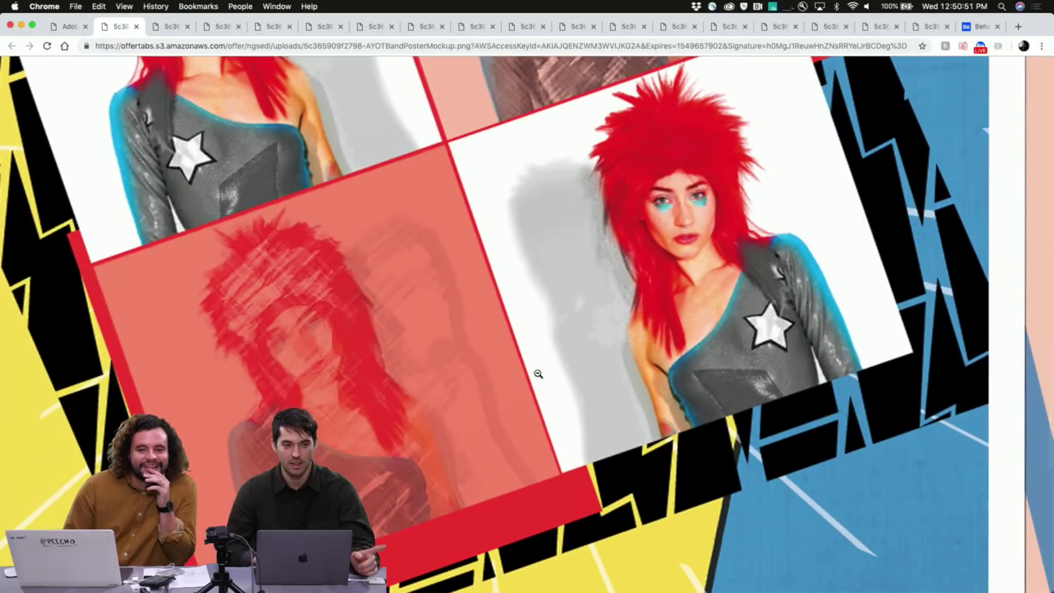
pyautogui.click(539, 374)
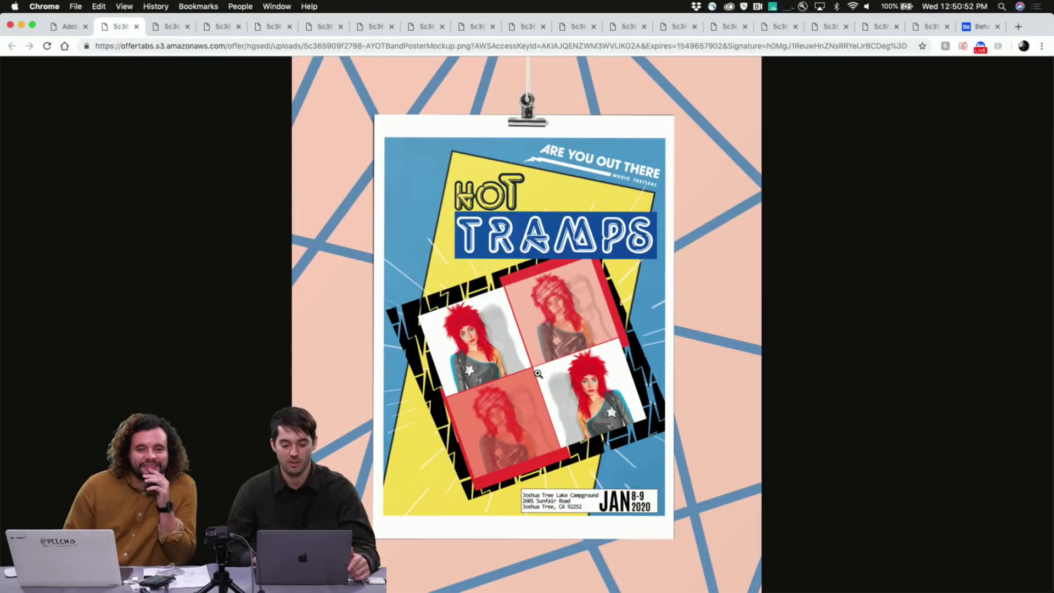
# - Examine the Hot Tramps poster's venue and date box and the jagged black portrait border up close, and restore the full view
pyautogui.click(567, 502)
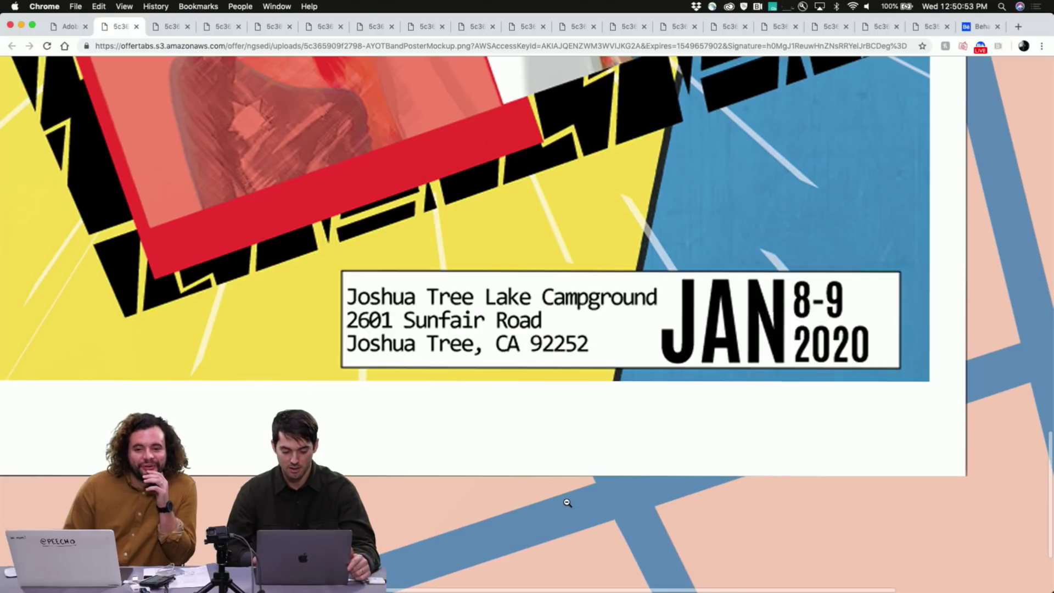
pyautogui.click(643, 358)
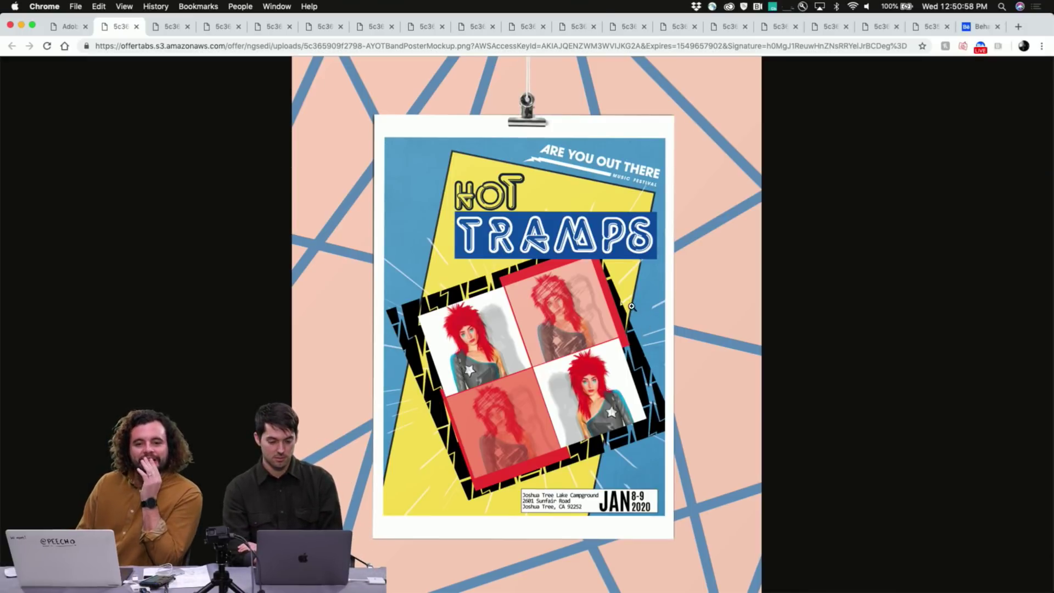
pyautogui.click(419, 329)
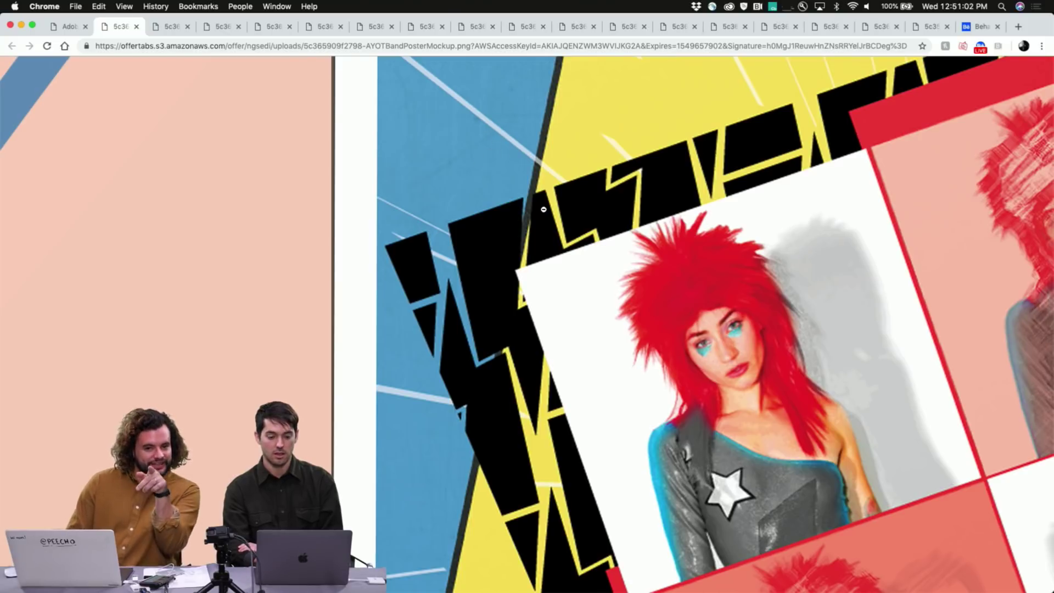
pyautogui.click(532, 167)
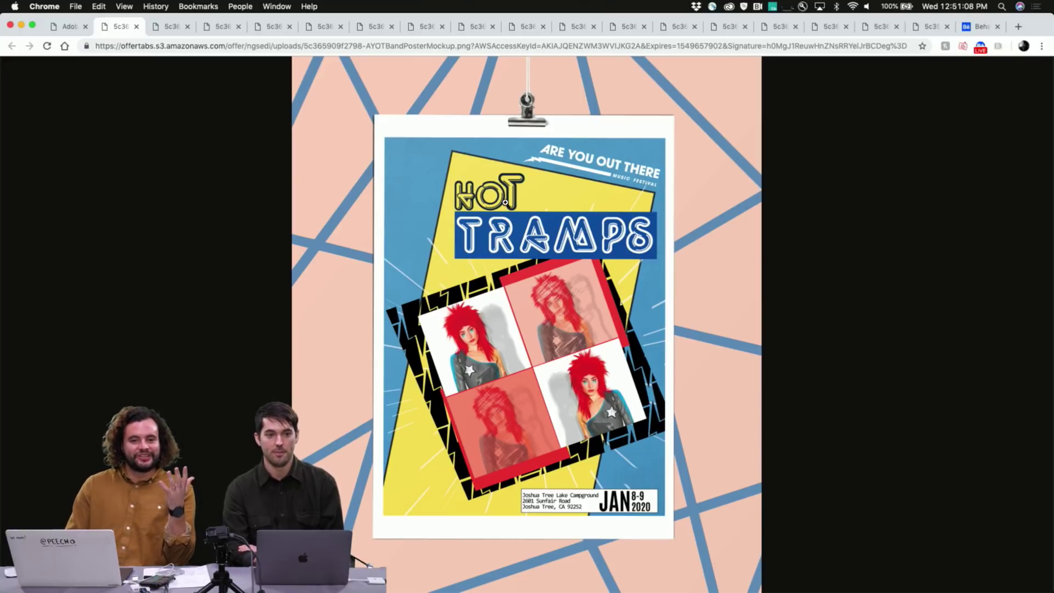
# - Examine the Hot Tramps title lettering and the slanted festival logo up close, and restore the full view
pyautogui.click(505, 202)
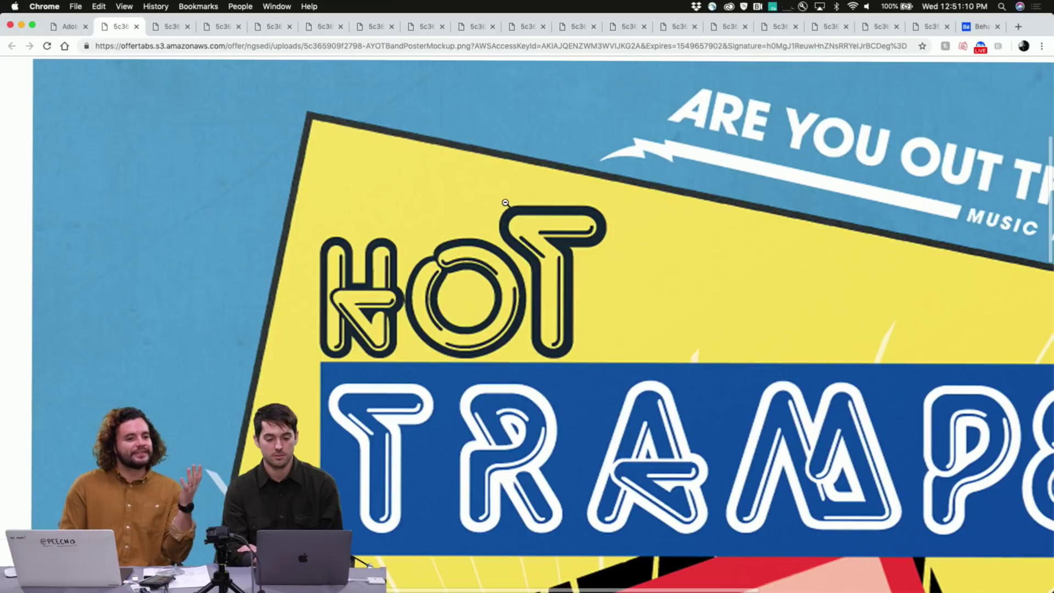
pyautogui.scroll(-3, 912, 366)
pyautogui.hscroll(3, 912, 367)
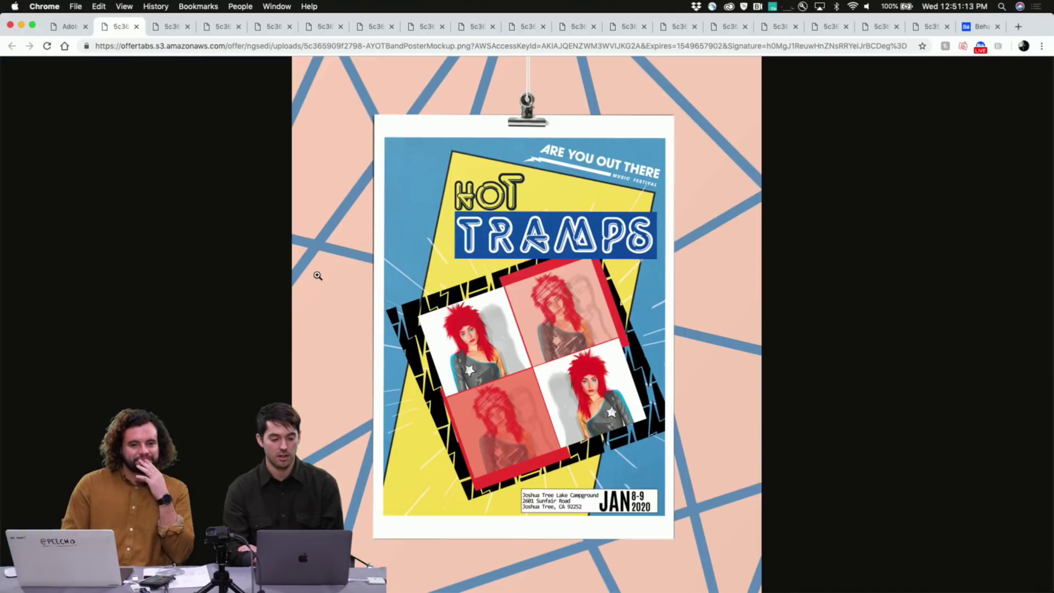
pyautogui.click(317, 277)
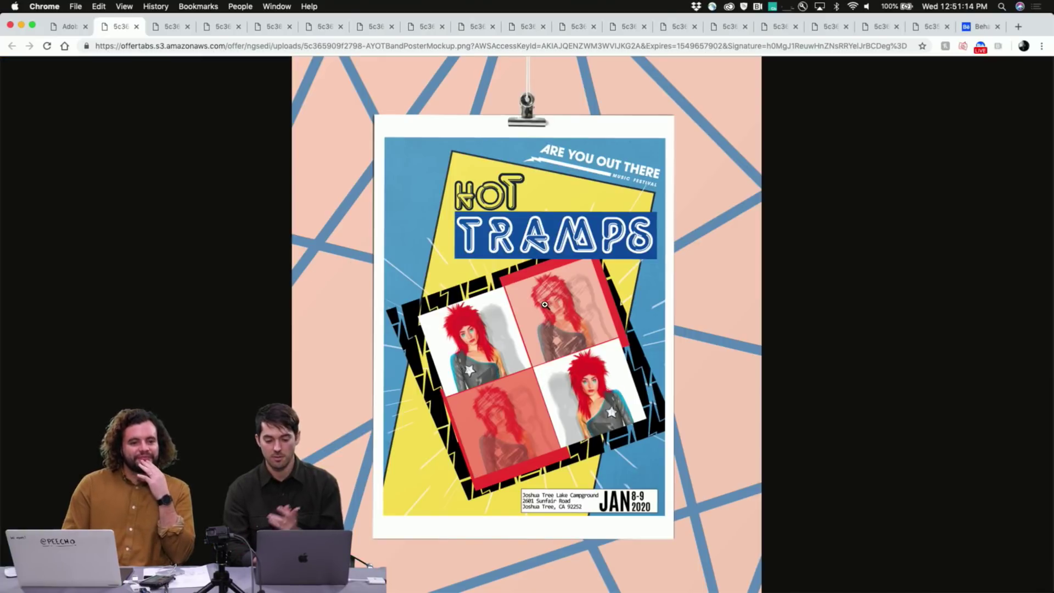
# - Return to the challenge gallery, go to the previous entry, and open the Showie Dat U Lowie Bowie poster at full size
pyautogui.click(69, 26)
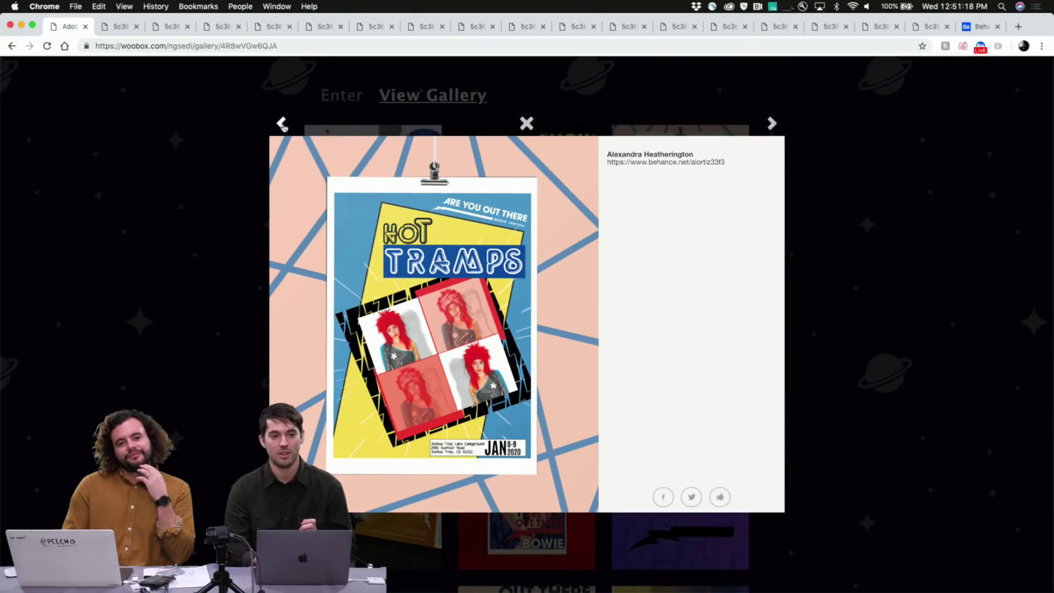
pyautogui.click(283, 124)
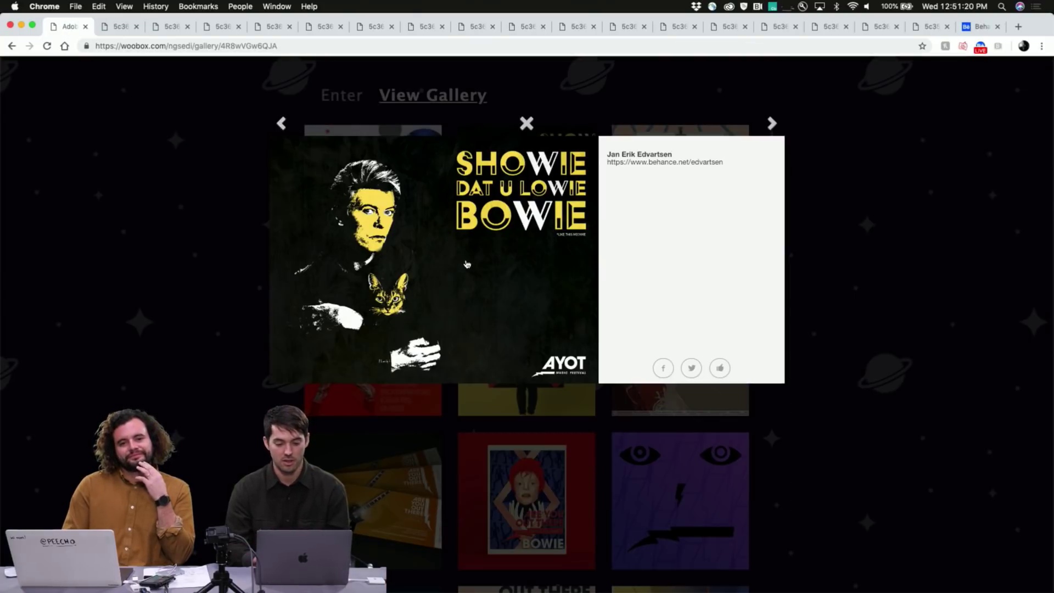
pyautogui.click(466, 262)
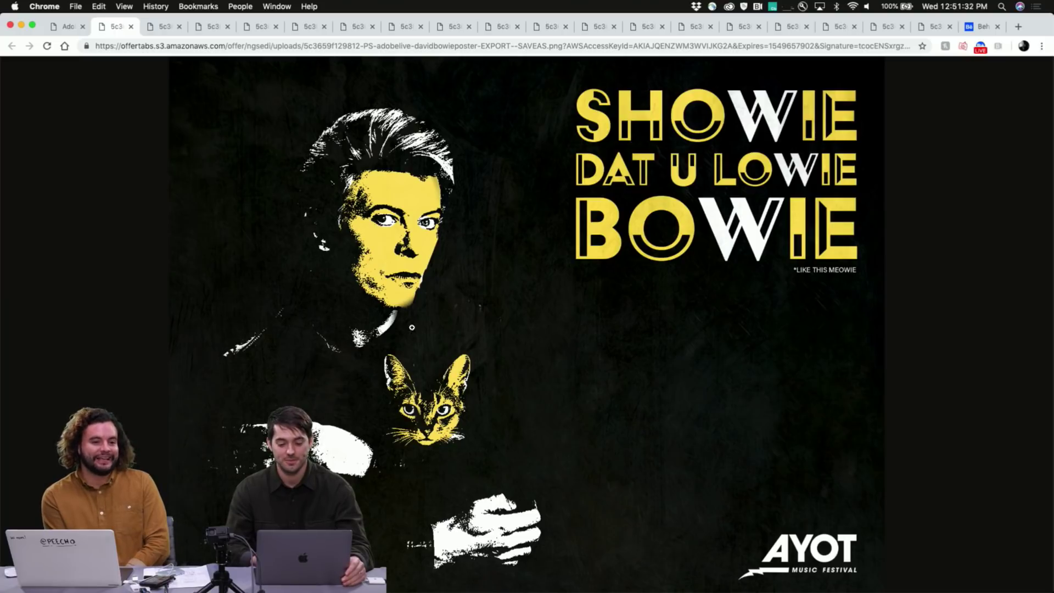
# - Examine the Showie poster's cat and the small "LIKE THIS MEOWIE" note up close, and restore the full view
pyautogui.scroll(-1, 413, 335)
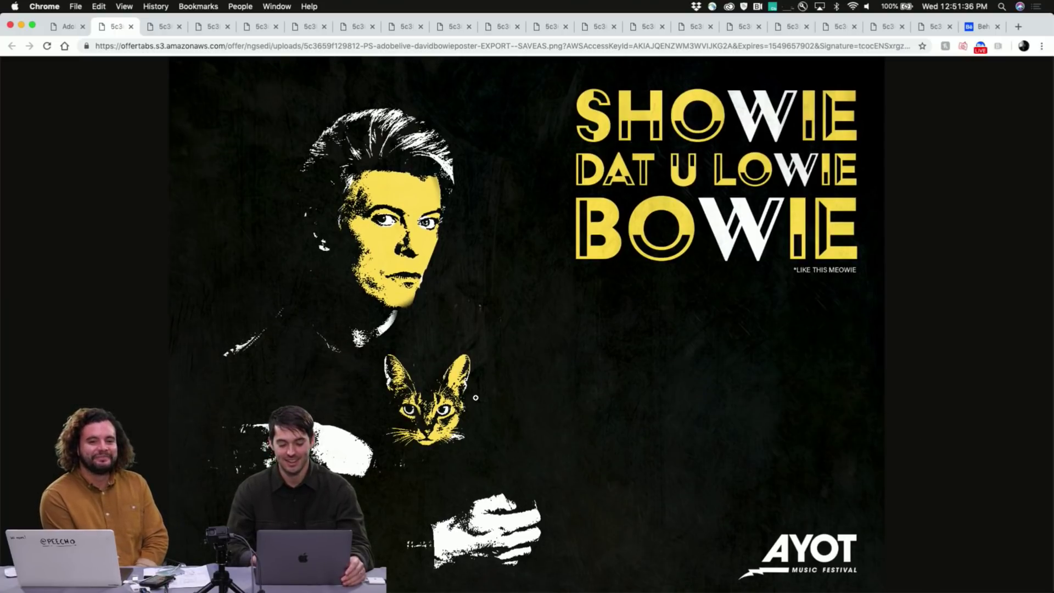
pyautogui.click(443, 422)
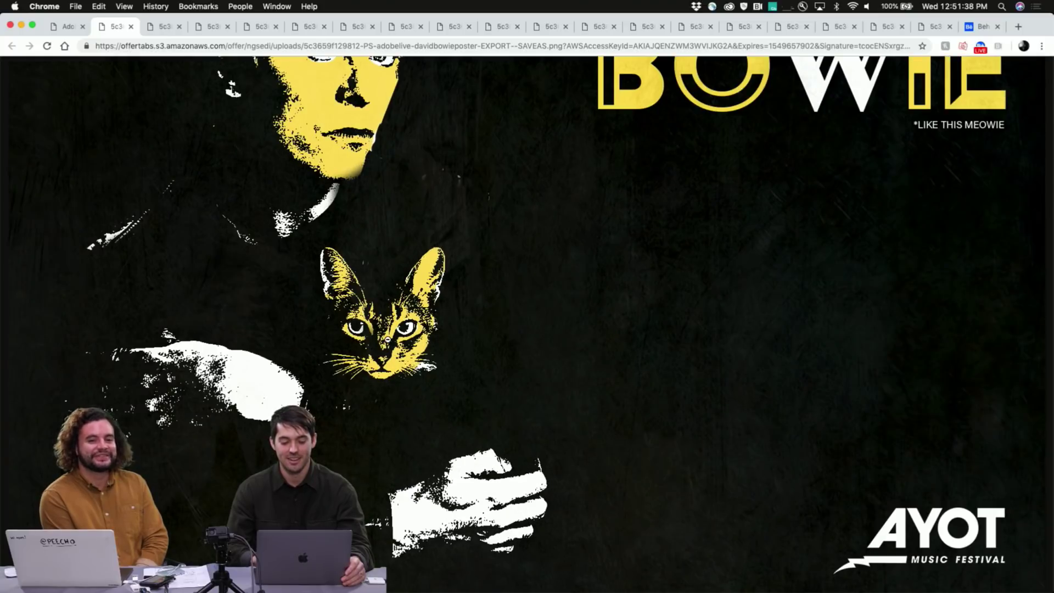
pyautogui.click(387, 340)
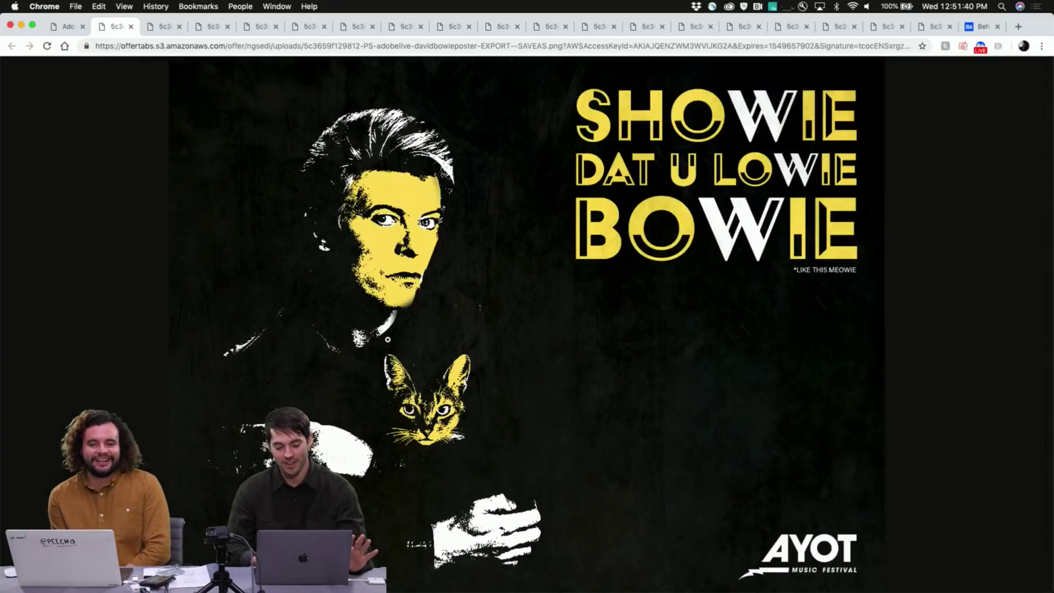
pyautogui.click(435, 394)
pyautogui.click(407, 375)
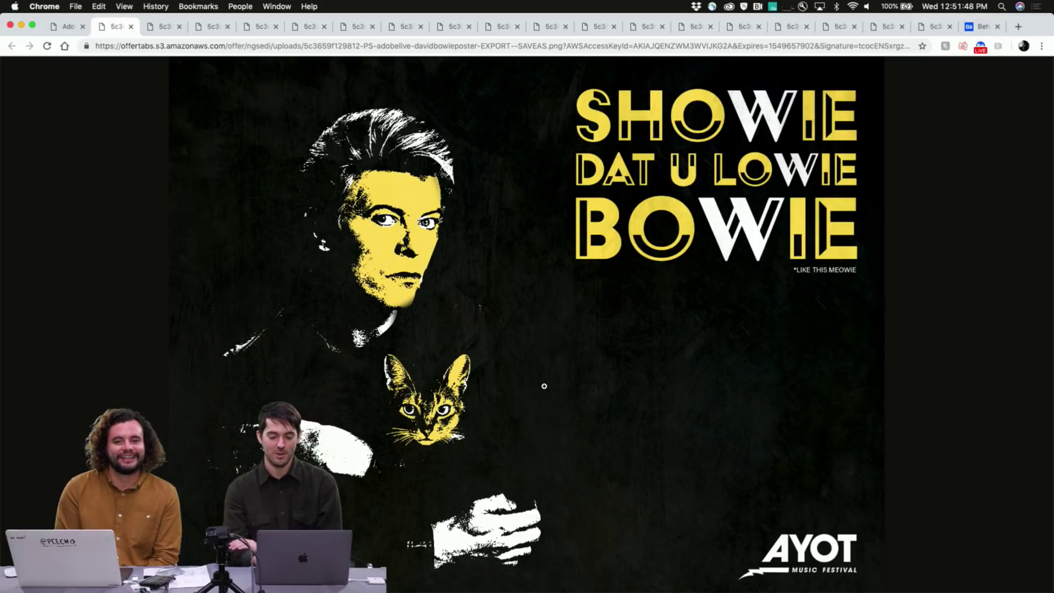
pyautogui.click(802, 273)
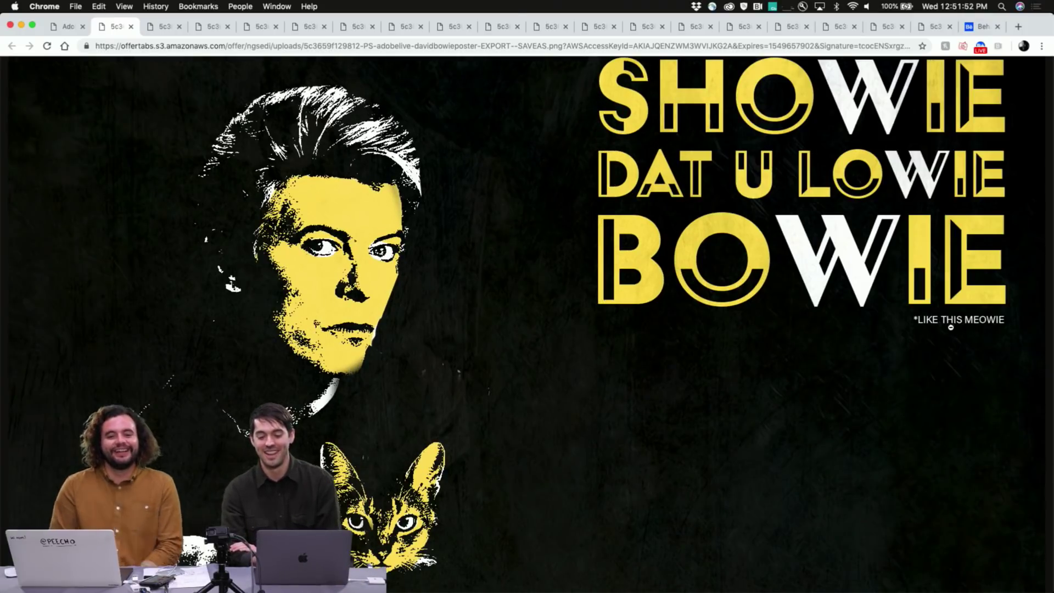
pyautogui.click(951, 327)
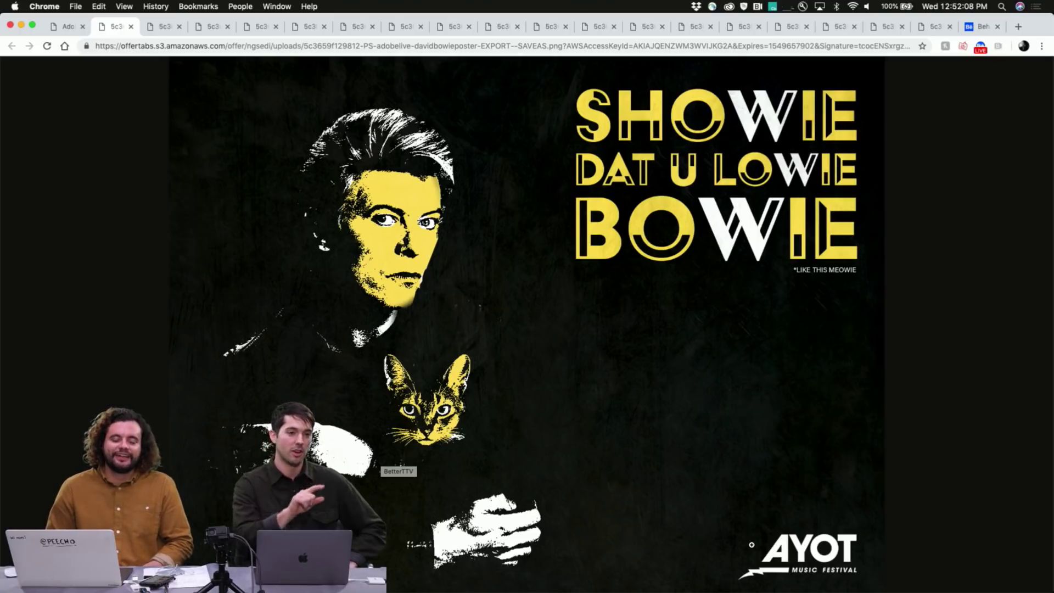
# - Return to the challenge gallery and close the enlarged Showie entry to show the overview of all posters
pyautogui.click(68, 27)
pyautogui.click(151, 291)
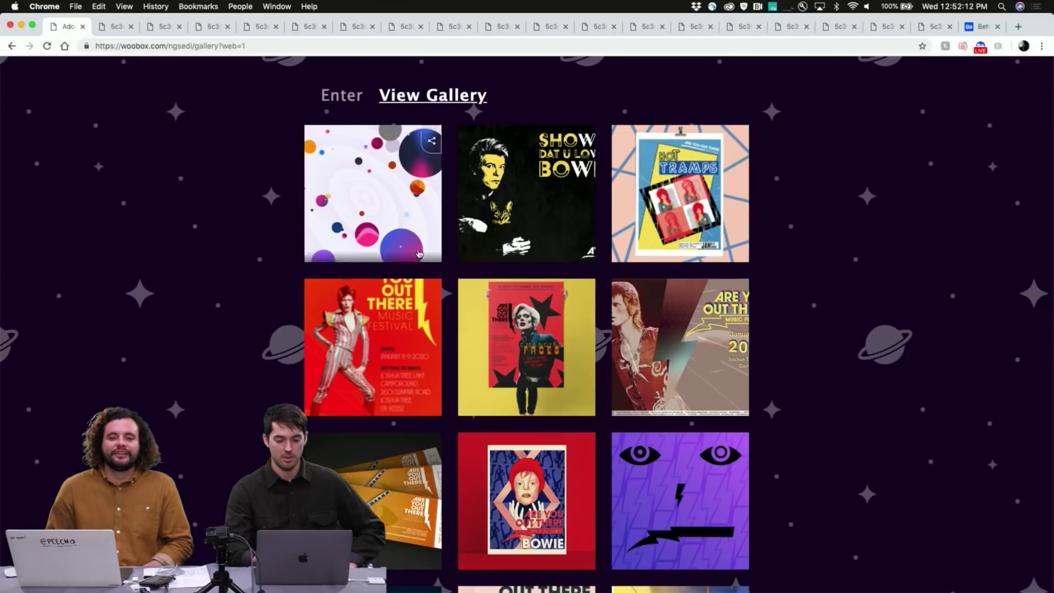
pyautogui.click(106, 32)
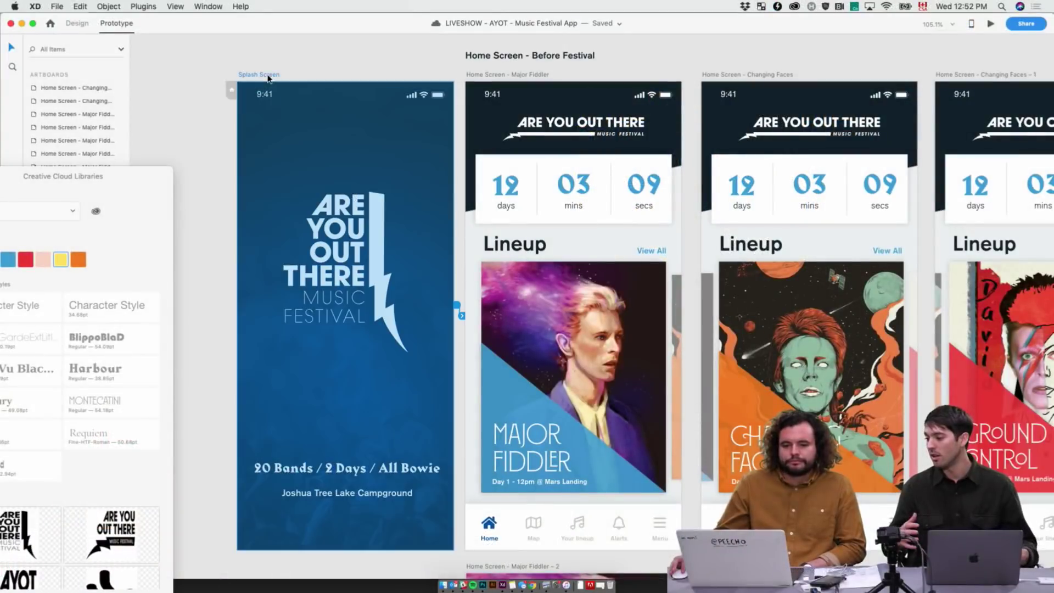
# - In Adobe XD, select the Home Screen - Major Fiddler artboard and open the desktop preview from it
pyautogui.hscroll(-1, 269, 78)
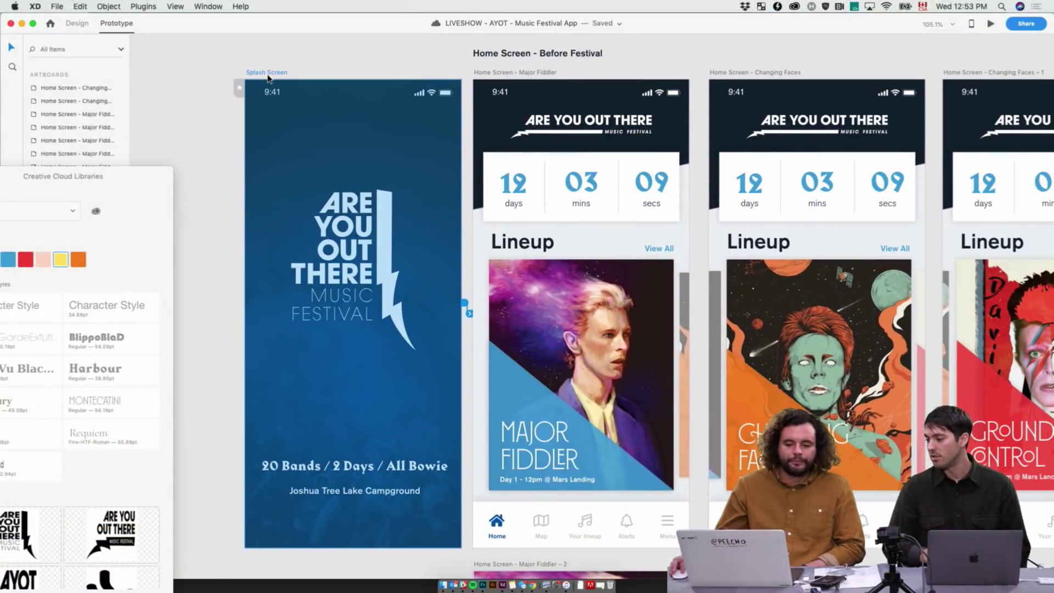
pyautogui.scroll(1, 269, 78)
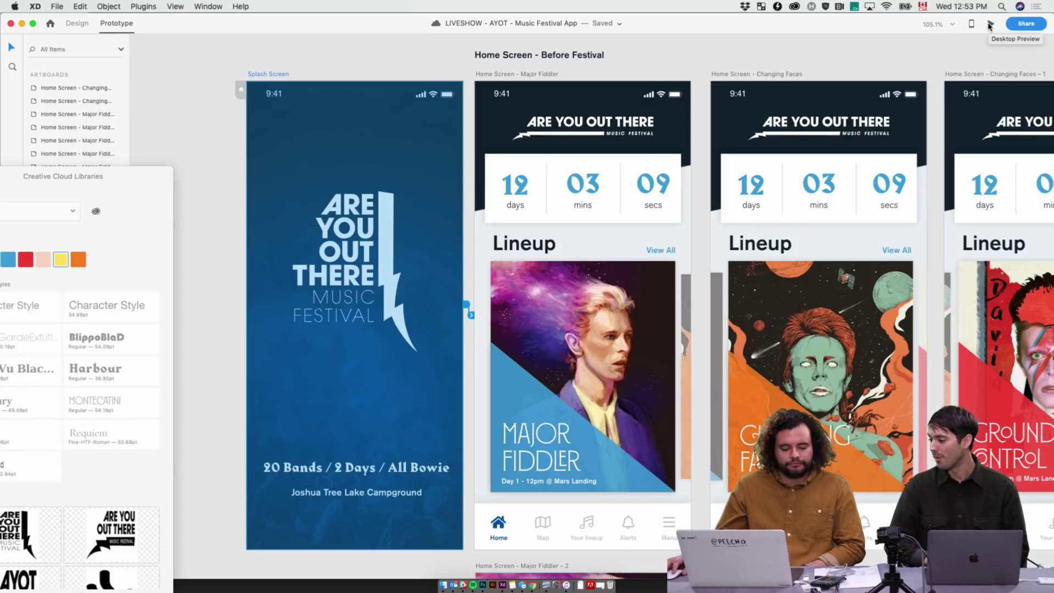
pyautogui.hscroll(2, 555, 70)
pyautogui.hscroll(2, 555, 69)
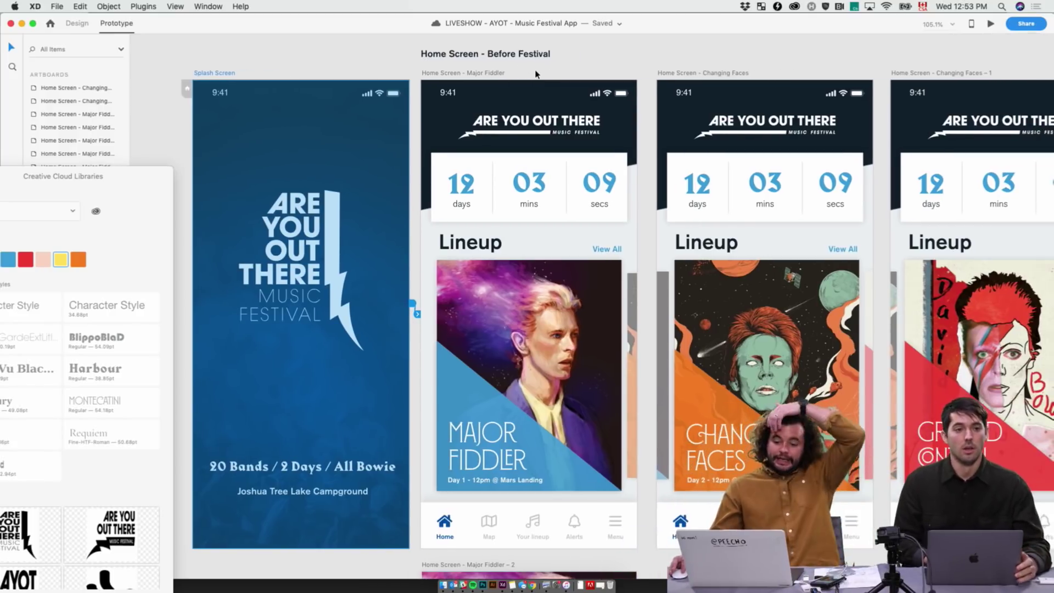
pyautogui.click(483, 72)
pyautogui.click(992, 24)
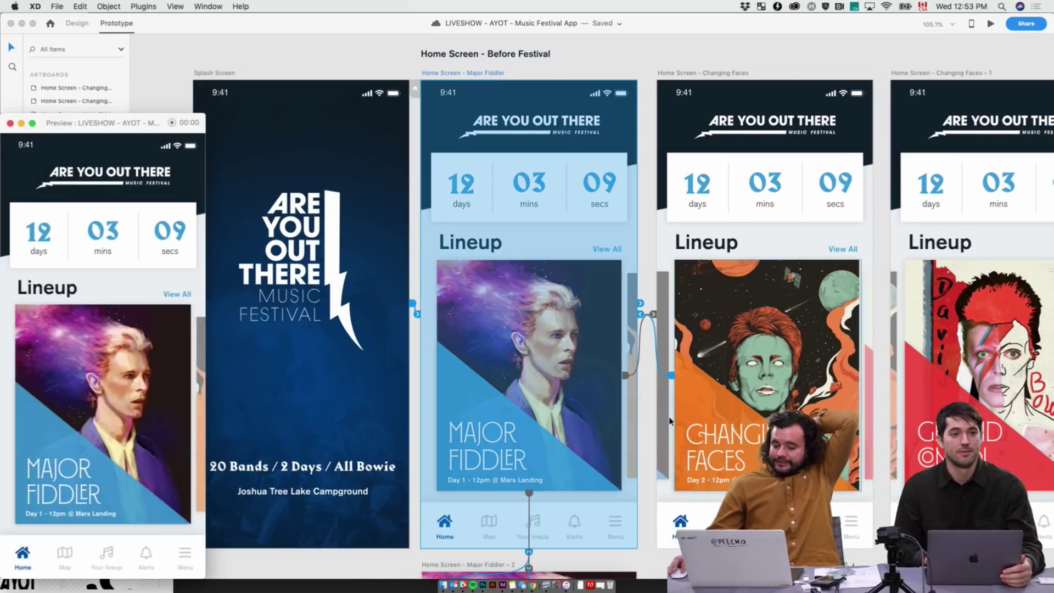
# - In the preview, open Major Fiddler from the lineup, read through the Biography and Setlist, return to the home screen, and close the preview
pyautogui.moveTo(120, 127); pyautogui.dragTo(576, 79)
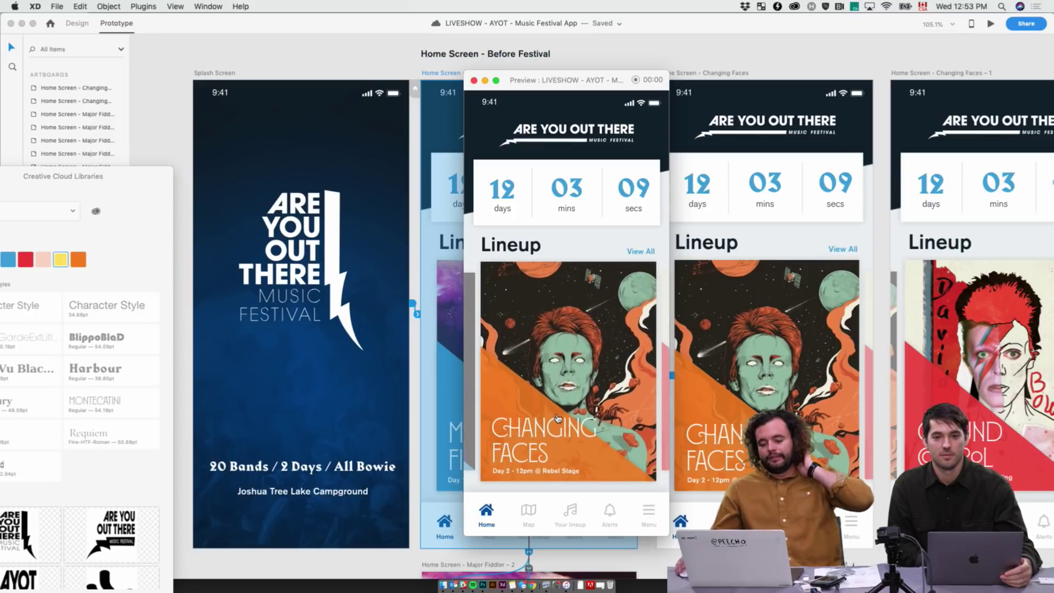
pyautogui.click(525, 440)
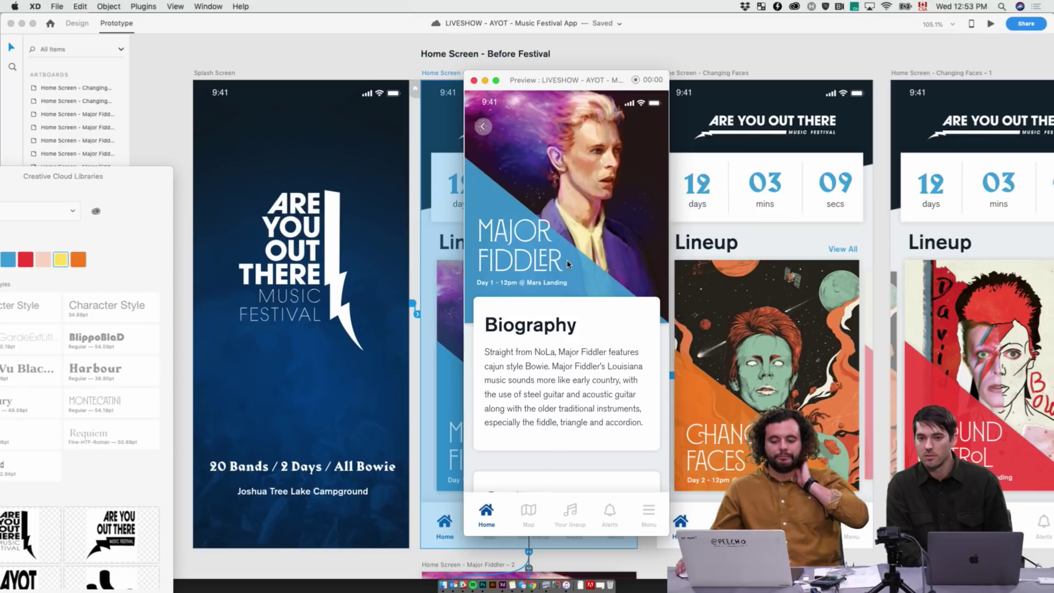
pyautogui.scroll(-5, 568, 264)
pyautogui.scroll(2, 565, 287)
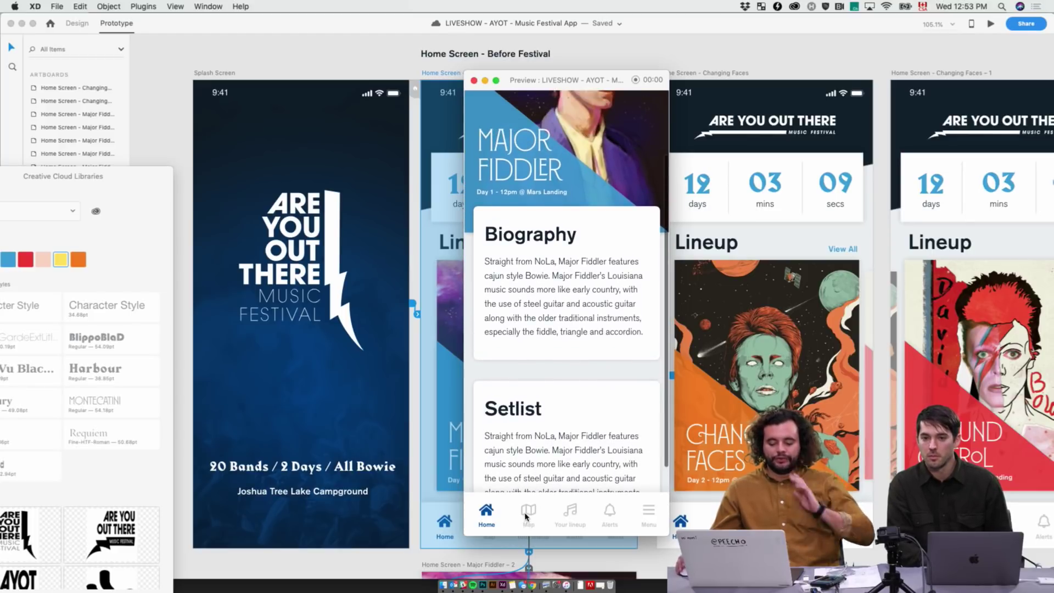
pyautogui.scroll(-3, 541, 403)
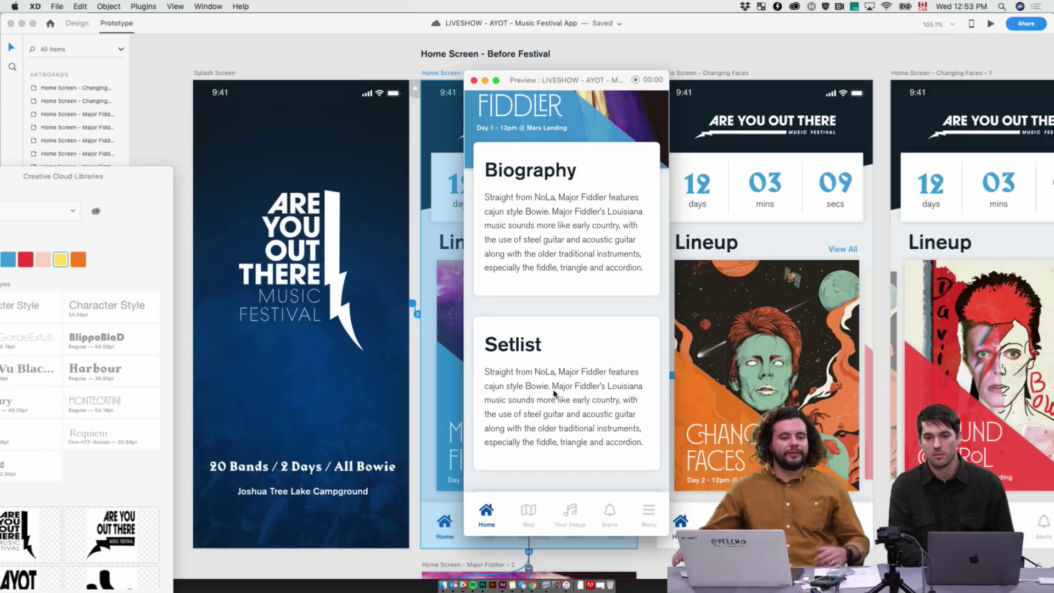
pyautogui.scroll(6, 555, 393)
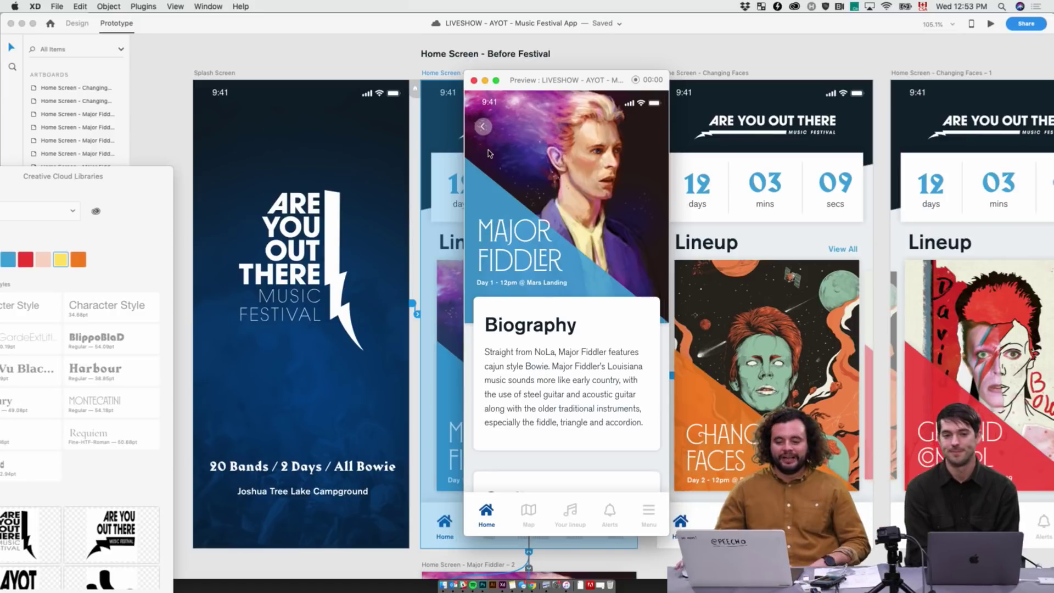
pyautogui.click(483, 127)
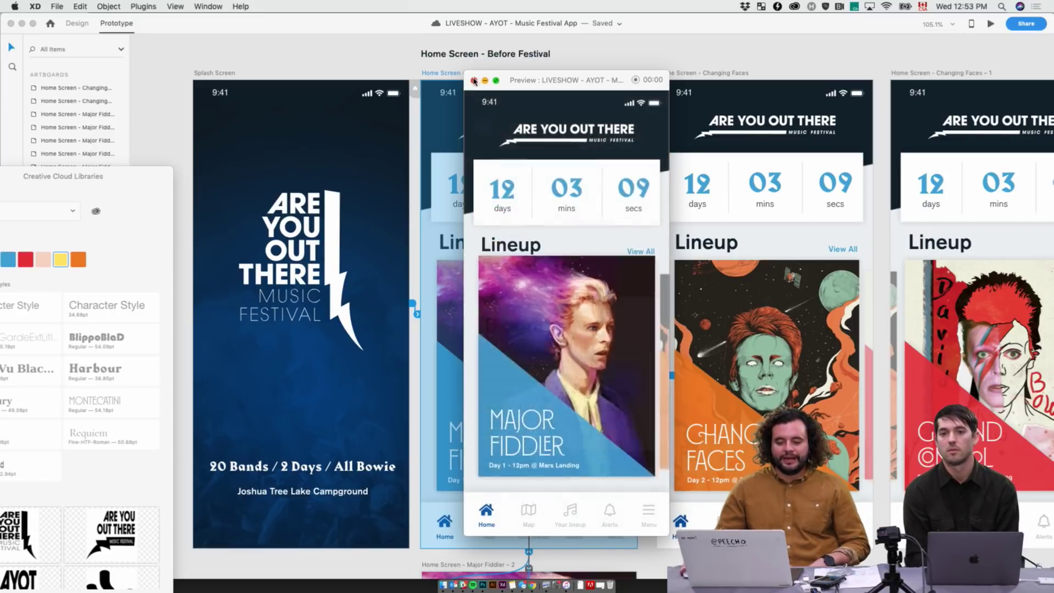
pyautogui.click(473, 80)
# - Preview the after-festival home screen, open the ticket from the 1 Day Festival Pass, go back, and close the preview
pyautogui.hscroll(5, 592, 103)
pyautogui.hscroll(15, 592, 103)
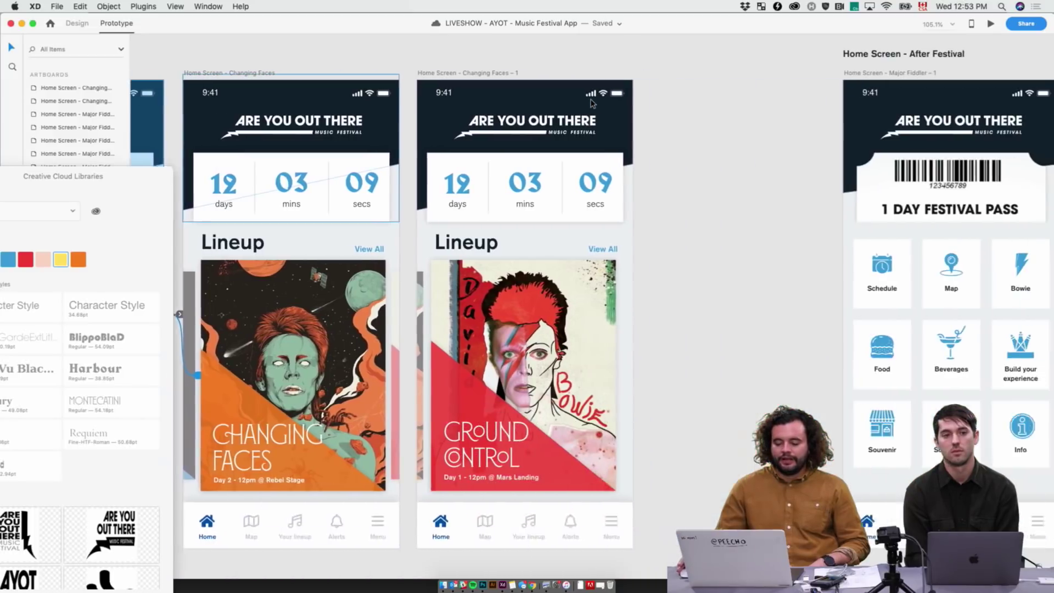
pyautogui.click(992, 25)
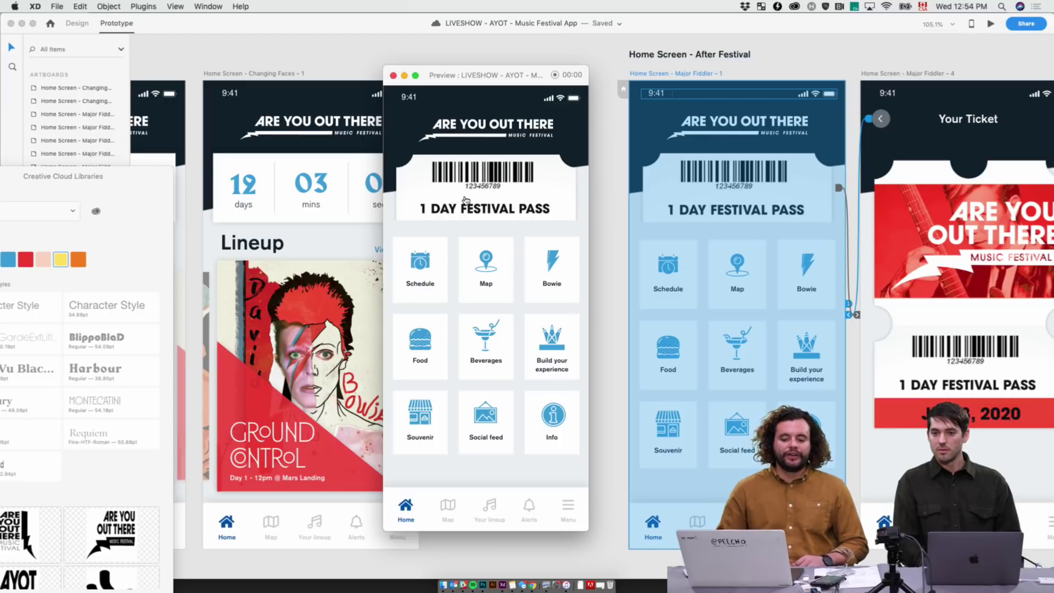
pyautogui.click(485, 199)
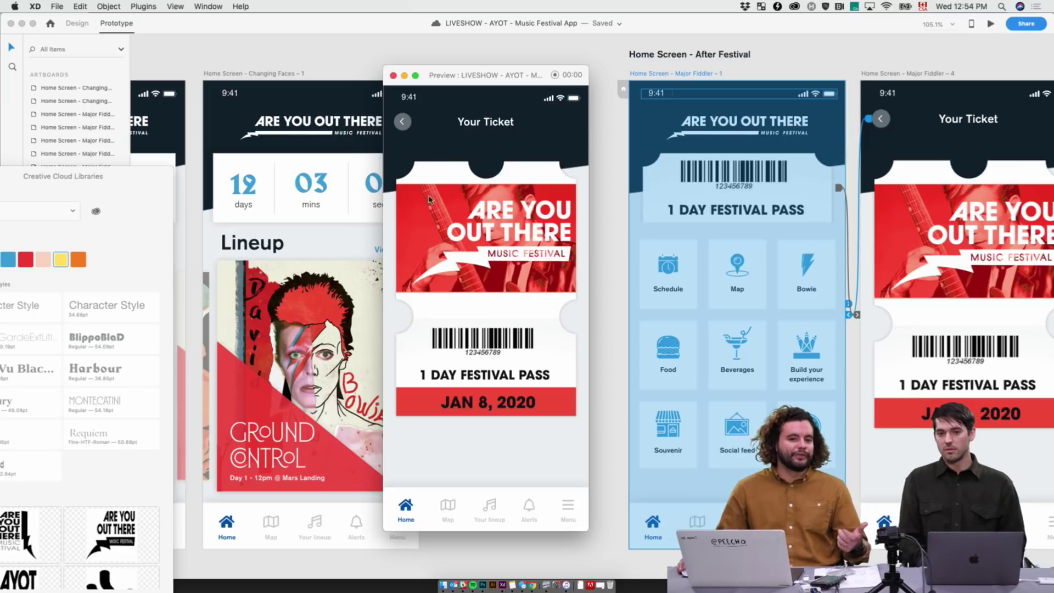
pyautogui.click(403, 128)
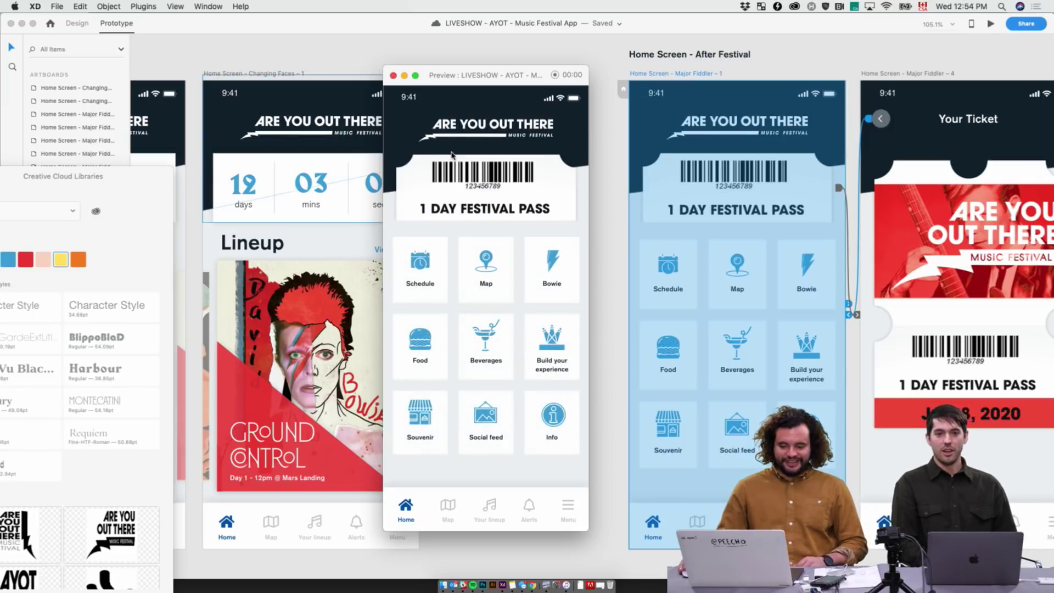
pyautogui.click(394, 76)
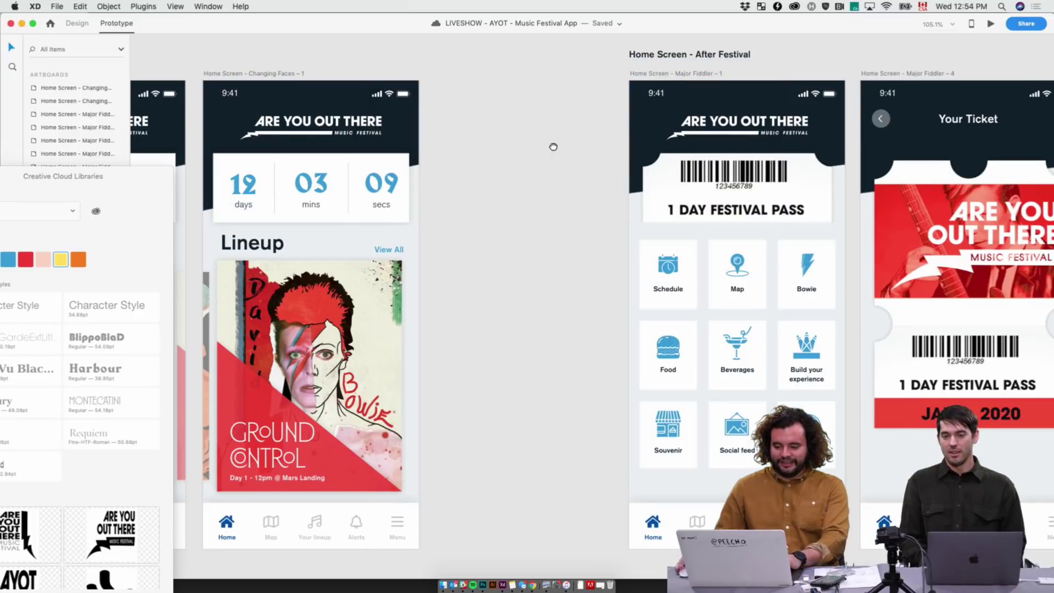
# - On the after-festival home screen, link the Build your experience tile to the Build your lineup artboard
pyautogui.hscroll(10, 553, 146)
pyautogui.click(457, 358)
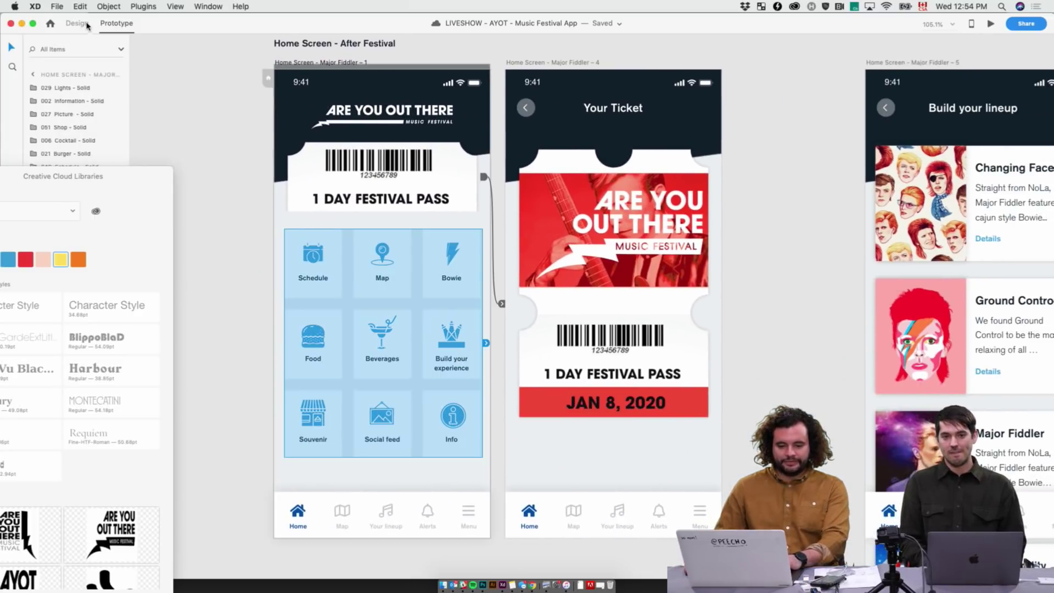
pyautogui.click(482, 340)
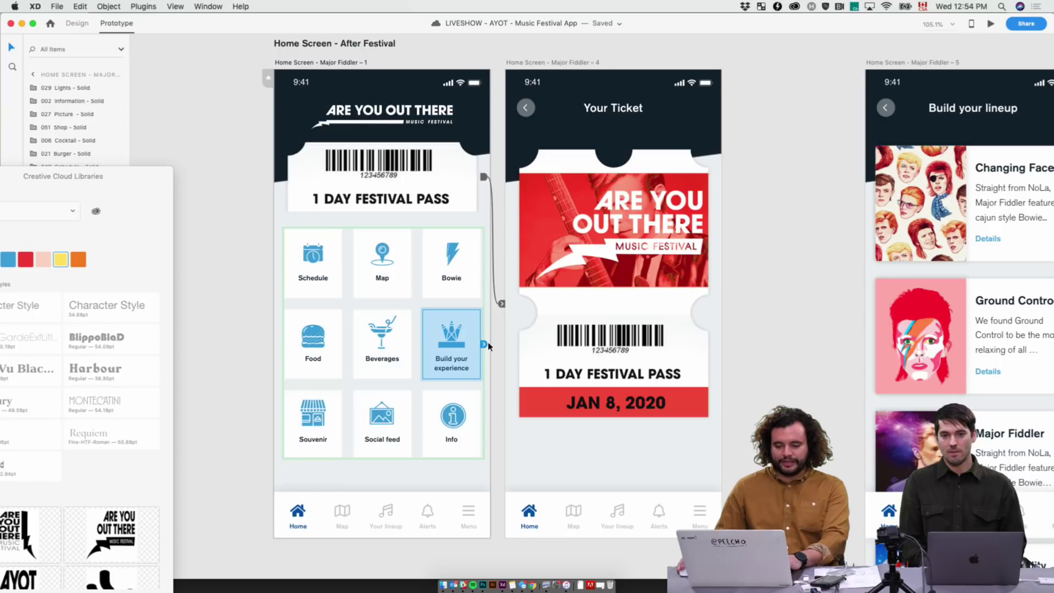
pyautogui.moveTo(485, 344); pyautogui.dragTo(955, 291)
# - Preview the prototype from the after-festival home screen, follow Build your experience, and enlarge the preview window to fill the screen
pyautogui.click(341, 59)
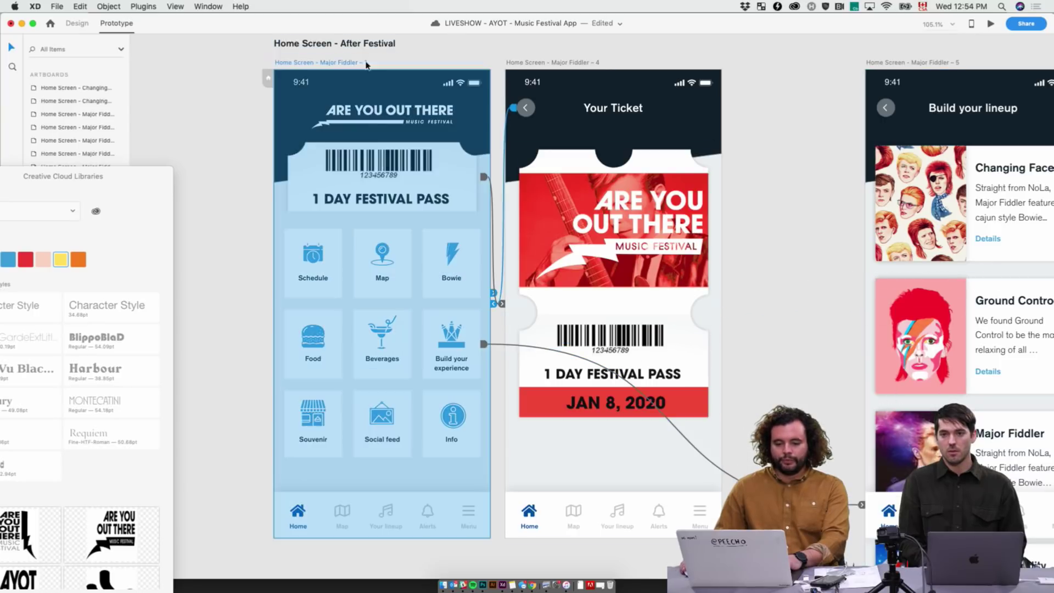
pyautogui.click(991, 23)
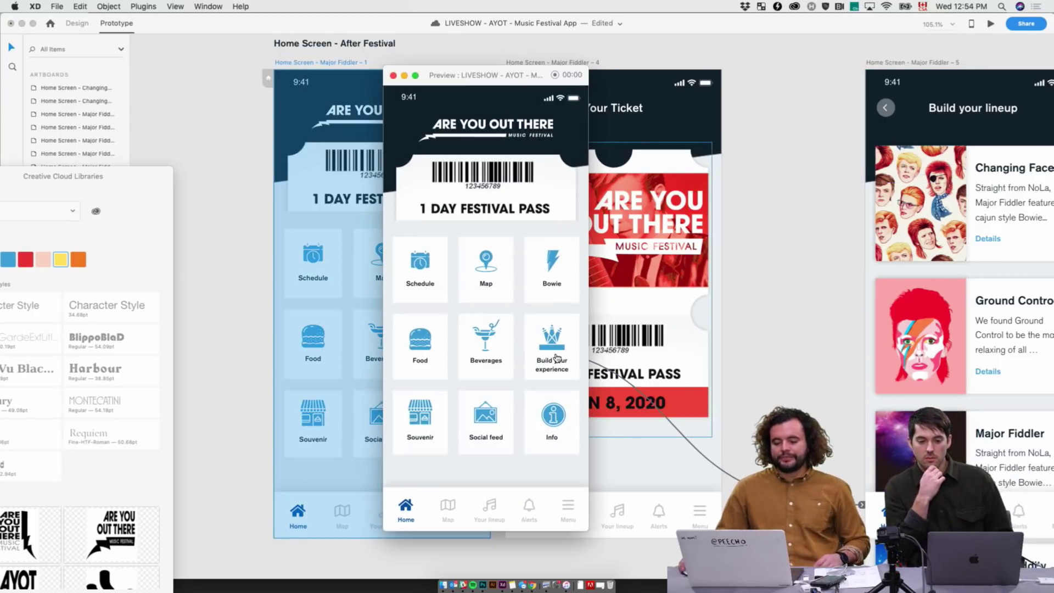
pyautogui.click(571, 367)
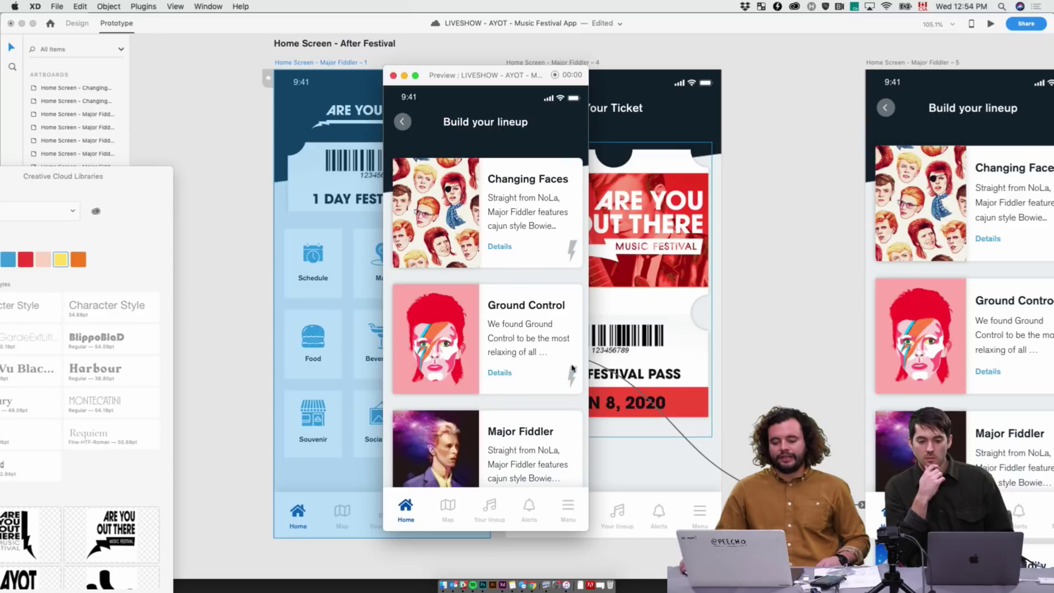
pyautogui.doubleClick(494, 85)
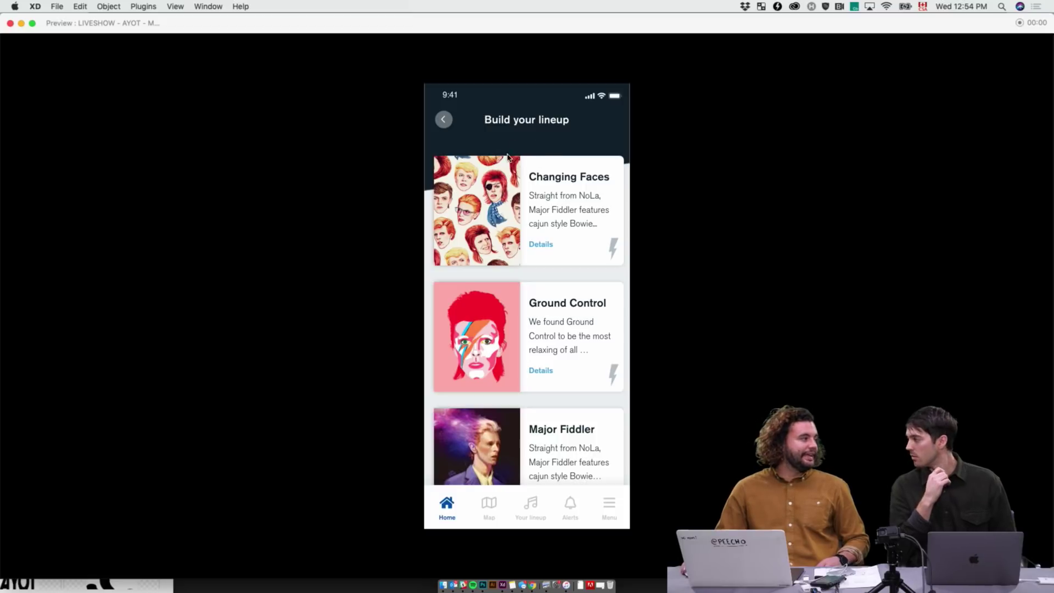
# - Look through the band cards on the Build your lineup screen, from Changing Faces down to Starman
pyautogui.scroll(-2, 567, 249)
pyautogui.scroll(-10, 568, 250)
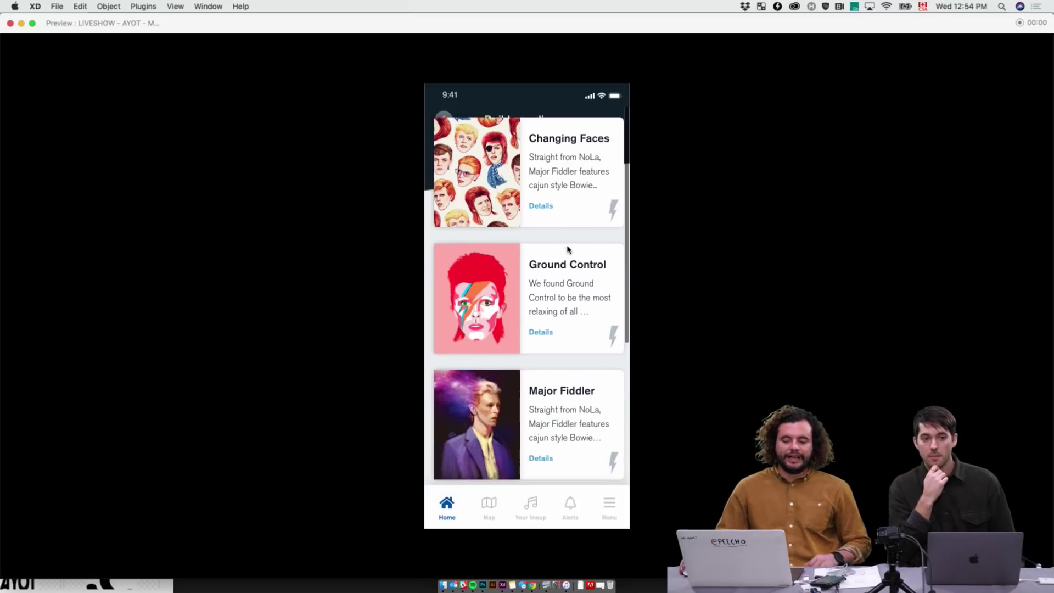
pyautogui.scroll(-3, 568, 250)
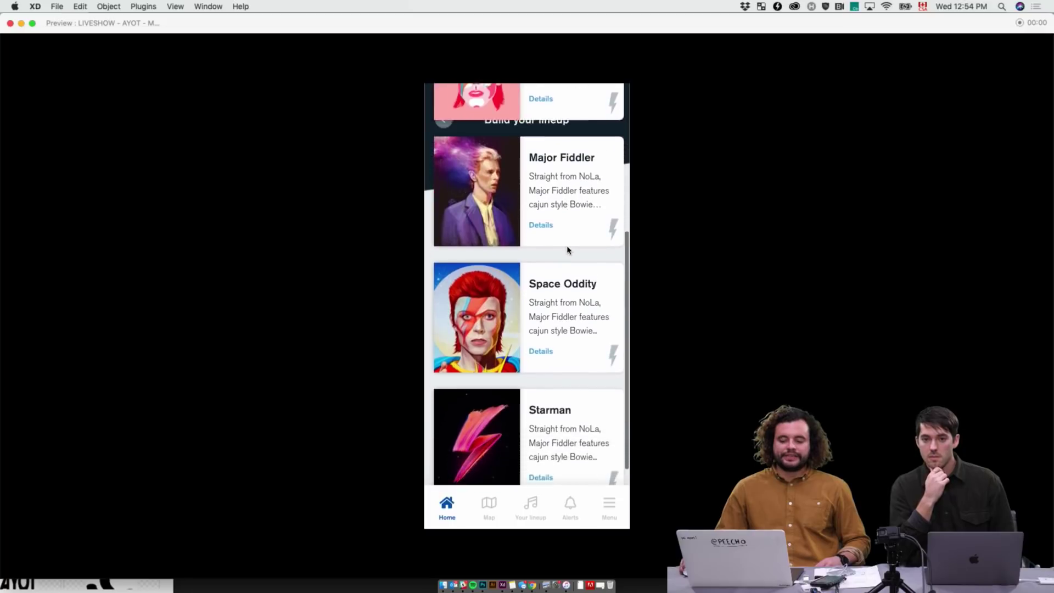
pyautogui.scroll(9, 568, 250)
pyautogui.scroll(2, 567, 250)
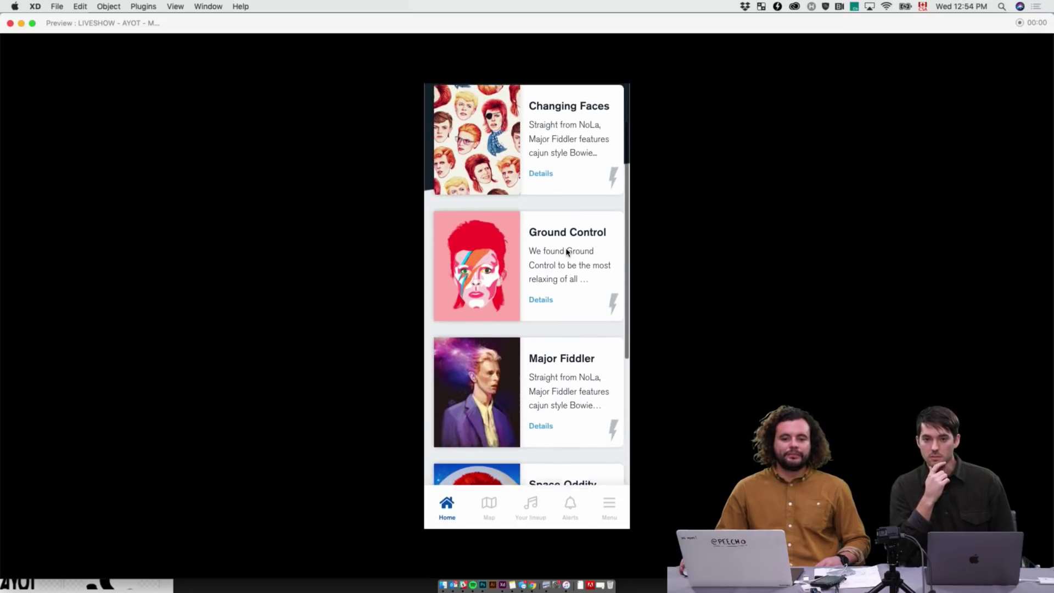
pyautogui.scroll(-4, 569, 251)
pyautogui.scroll(-2, 568, 251)
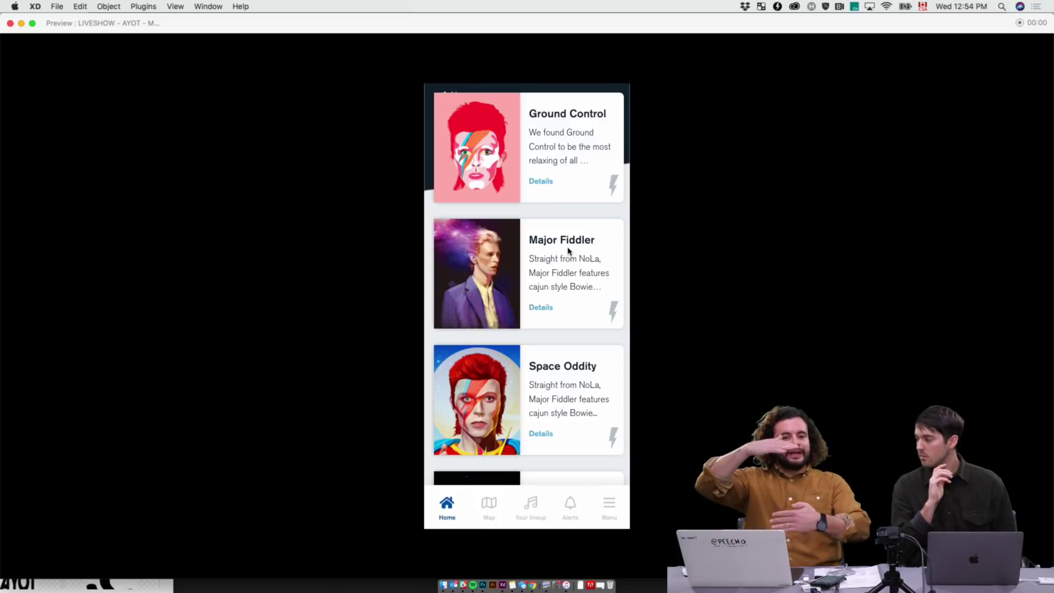
# - Return to the top of the lineup, activate the lightning bolt on the Ground Control card, and close the preview
pyautogui.scroll(5, 570, 256)
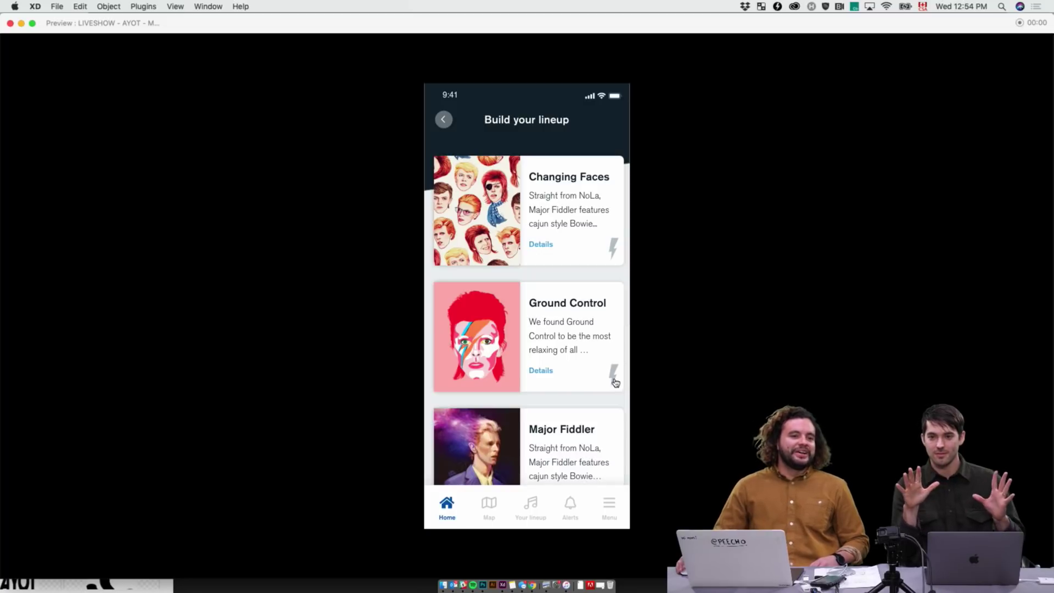
pyautogui.click(615, 379)
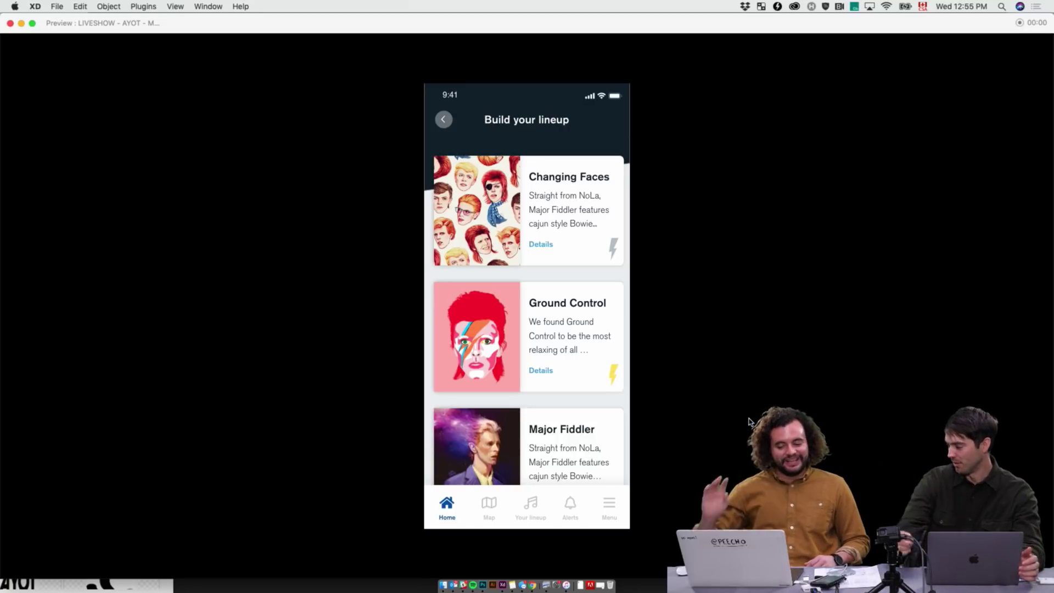
pyautogui.click(9, 25)
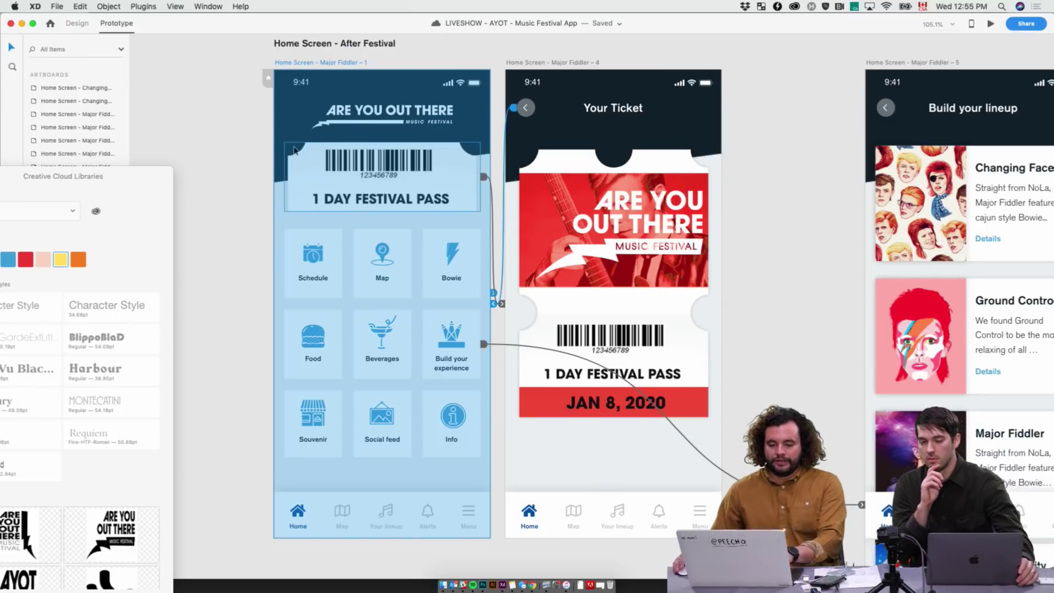
# - Find the hand-drawn Interactive Map and Location Detail wireframes on the XD canvas
pyautogui.scroll(3, 648, 228)
pyautogui.hscroll(-10, 649, 229)
pyautogui.scroll(5, 695, 196)
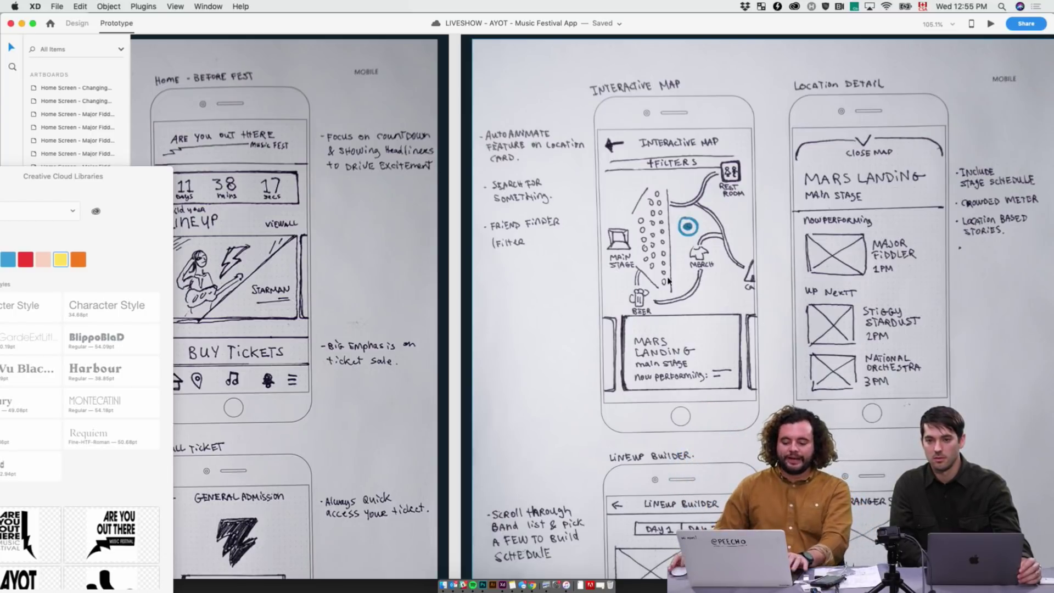
# - Switch to Photoshop, enlarge the window, and view the AYOT entrance area of map2.psd at 100% zoom
pyautogui.click(484, 586)
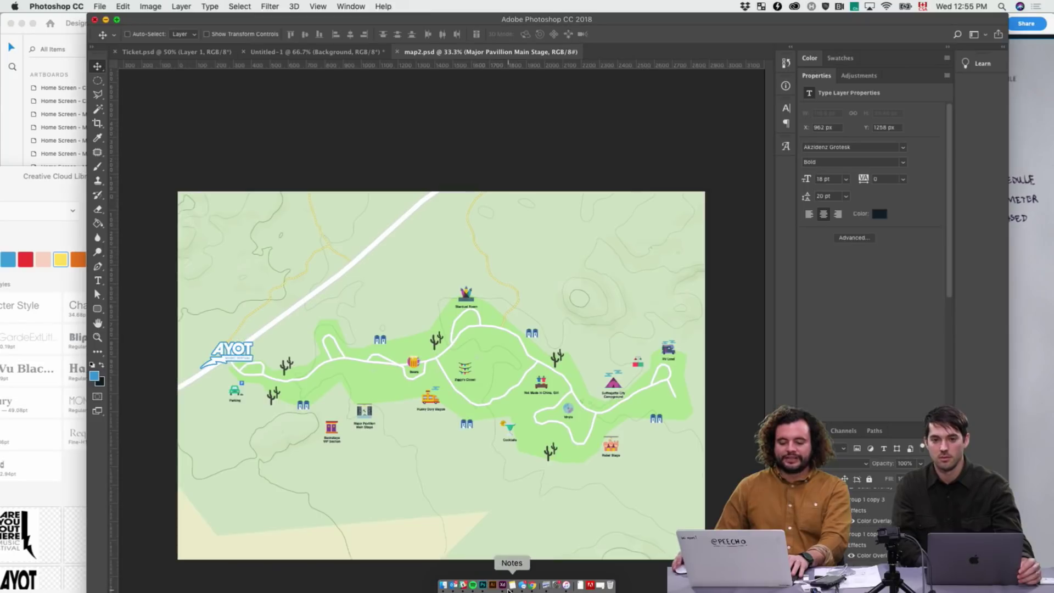
pyautogui.doubleClick(298, 21)
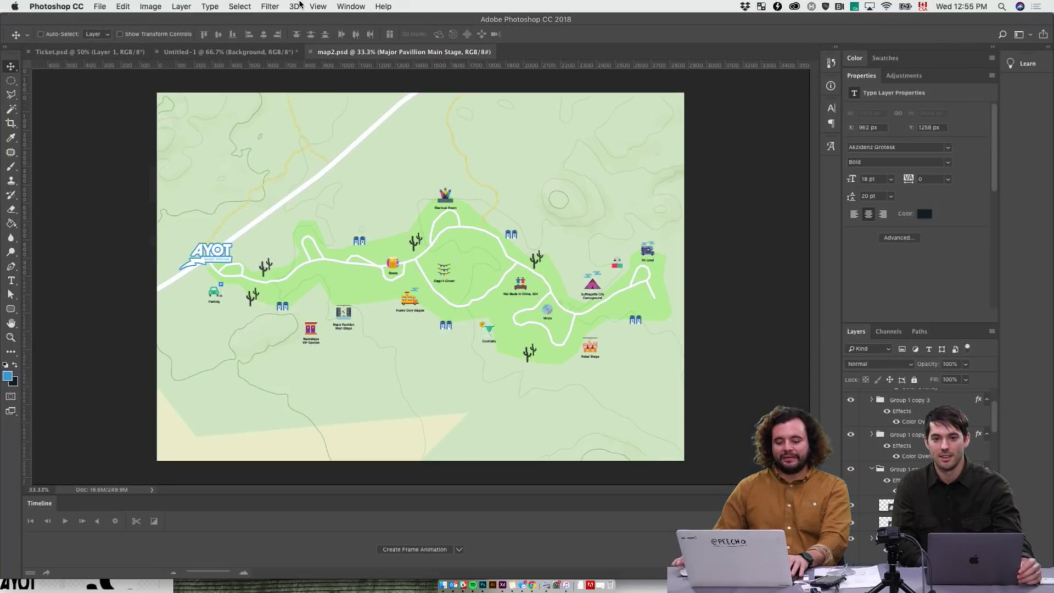
pyautogui.press('super+equal')
pyautogui.press('super+equal')
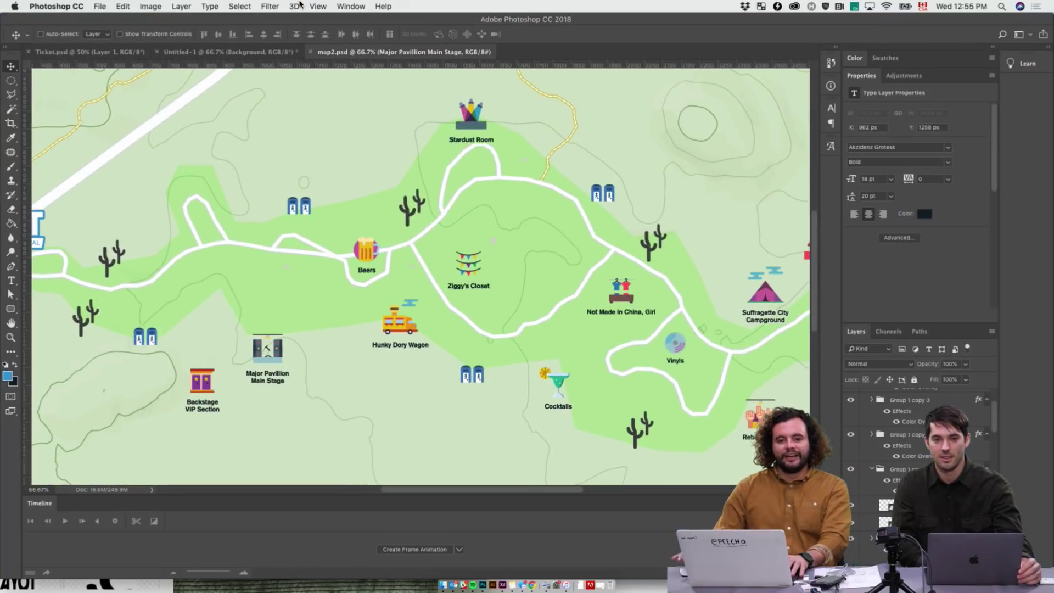
pyautogui.moveTo(183, 272); pyautogui.dragTo(433, 306)
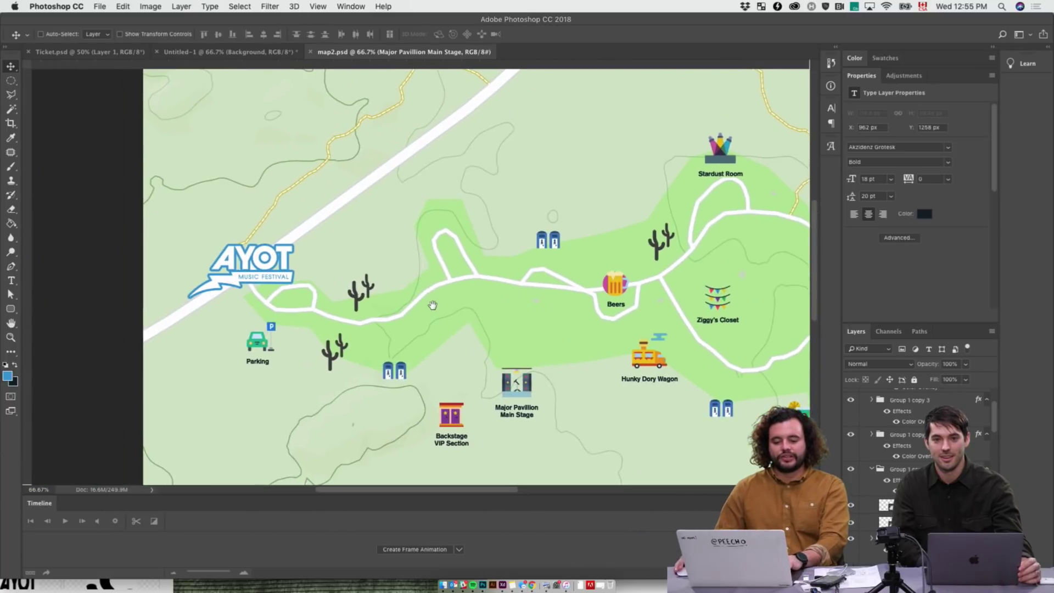
pyautogui.press('super+equal')
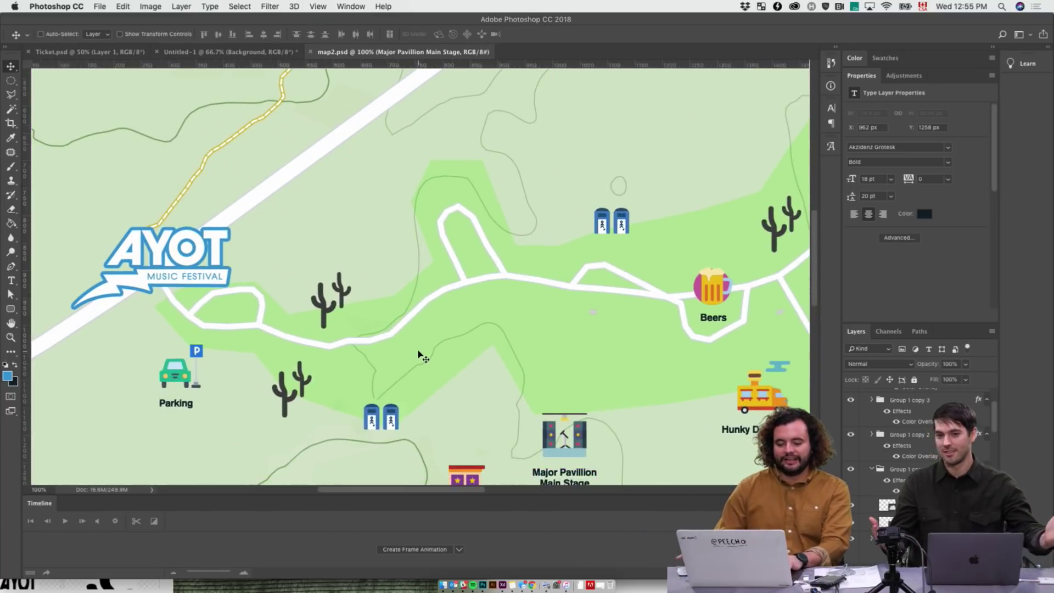
# - Examine the festival map's landmarks from the AYOT entrance and Parking past the Major Pavillion Main Stage to the Hunky Dory Wagon and Cocktails
pyautogui.hscroll(-3, 235, 229)
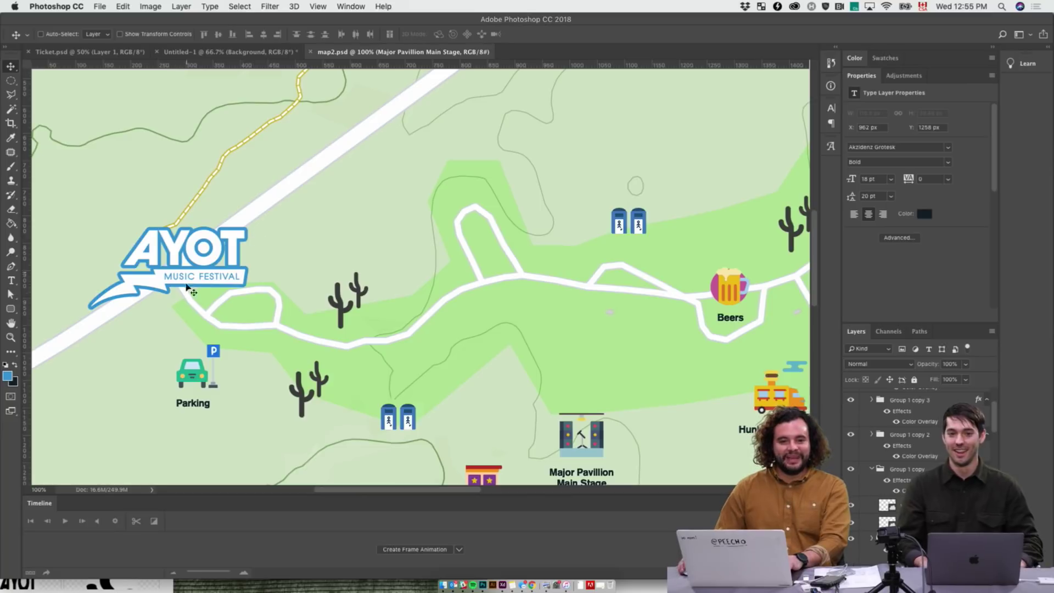
pyautogui.scroll(-3, 259, 282)
pyautogui.hscroll(1, 258, 283)
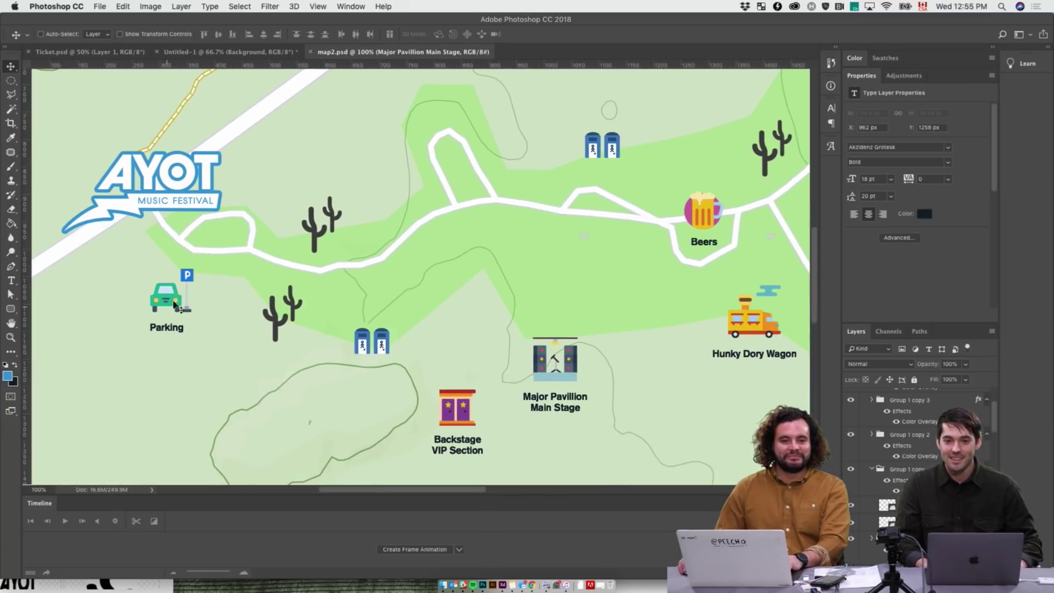
pyautogui.hscroll(5, 231, 292)
pyautogui.scroll(1, 231, 292)
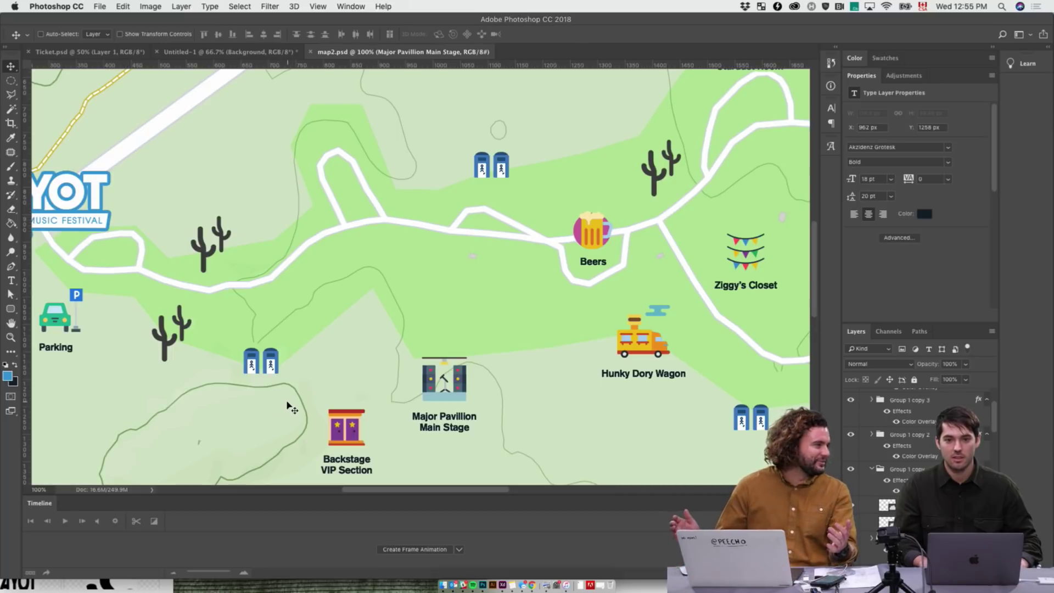
pyautogui.hscroll(3, 305, 401)
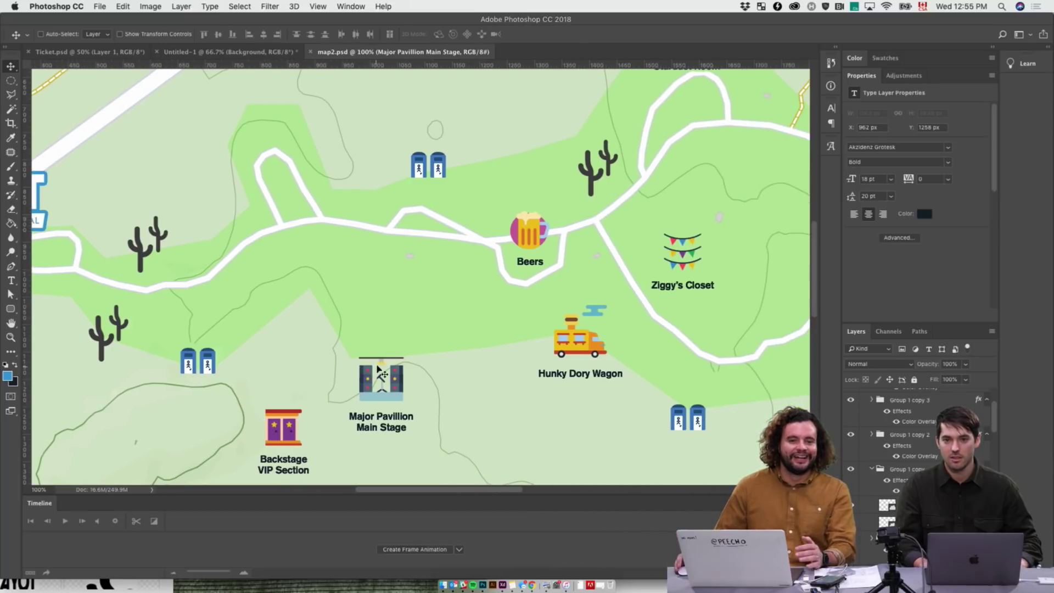
pyautogui.hscroll(9, 409, 379)
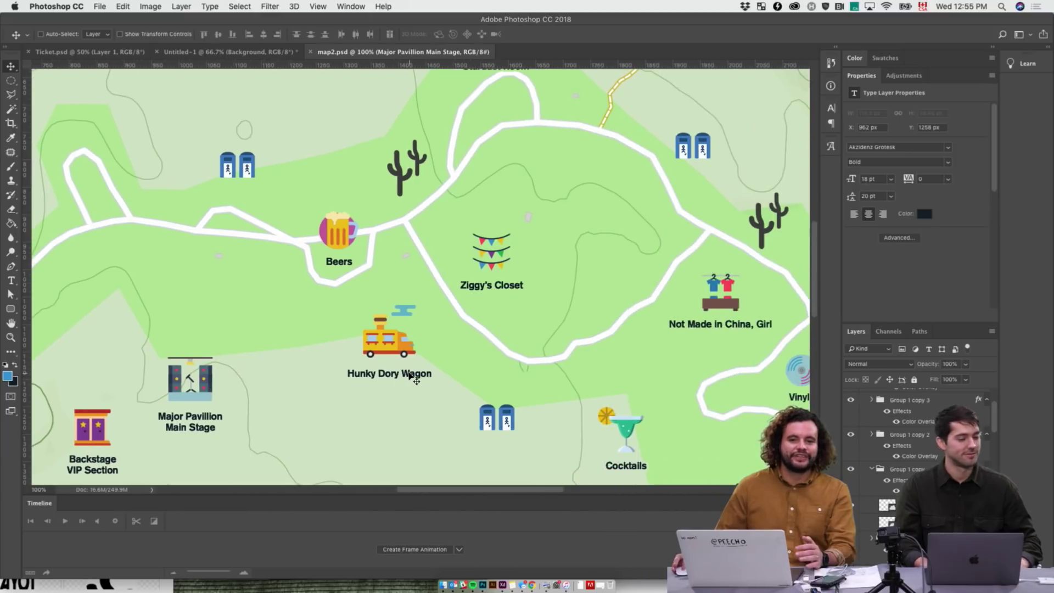